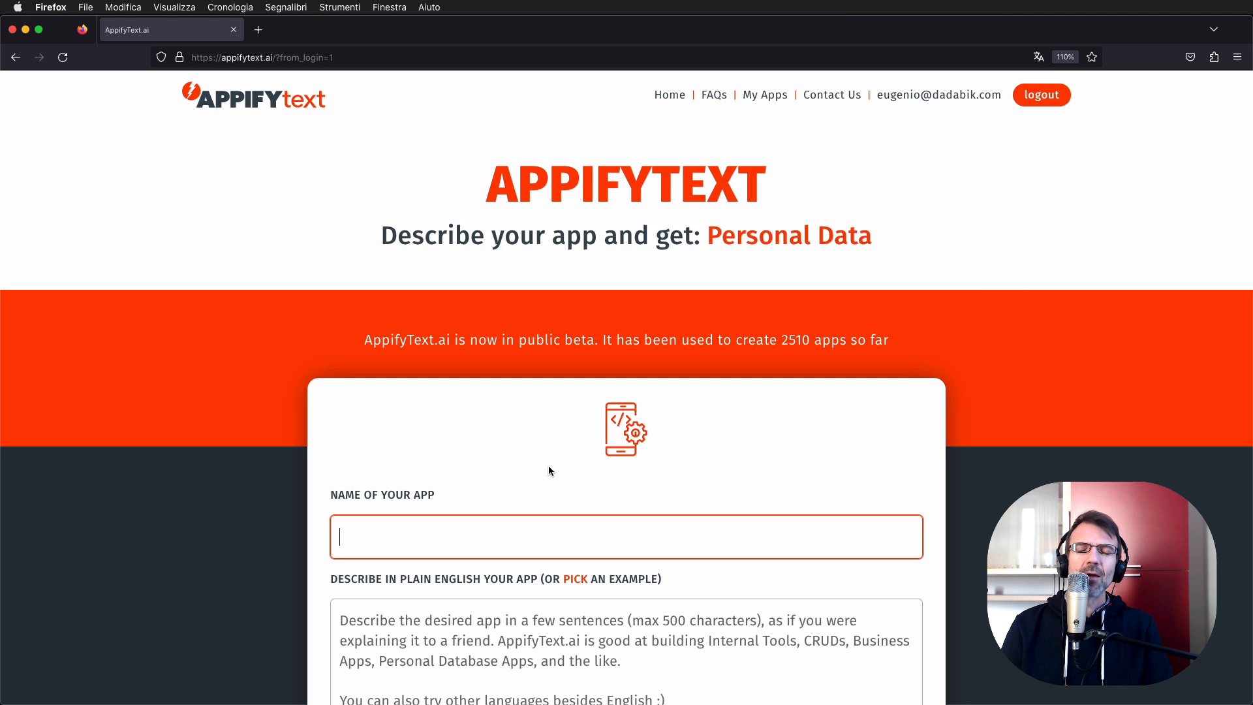
Step: Name the app 'DaDa Library' and describe a library managing available books, customers and loans
scroll(549, 465, "down", 3)
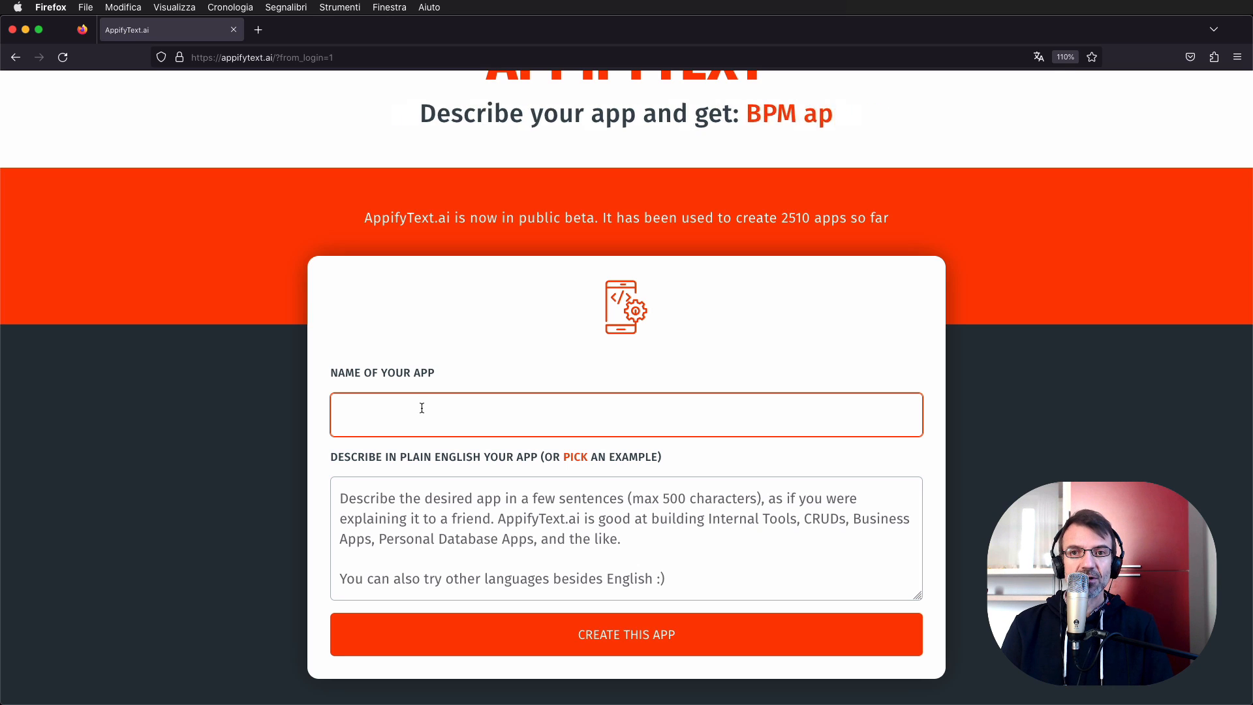
type("DaDa")
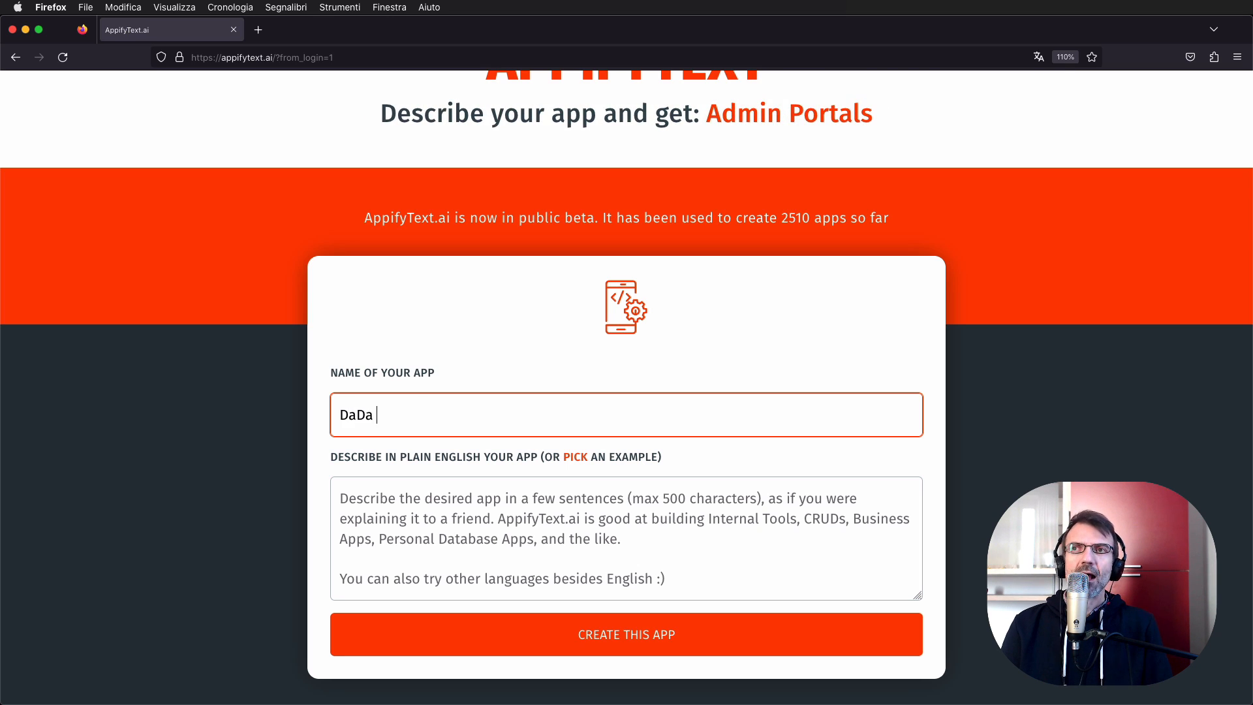
type(" Library")
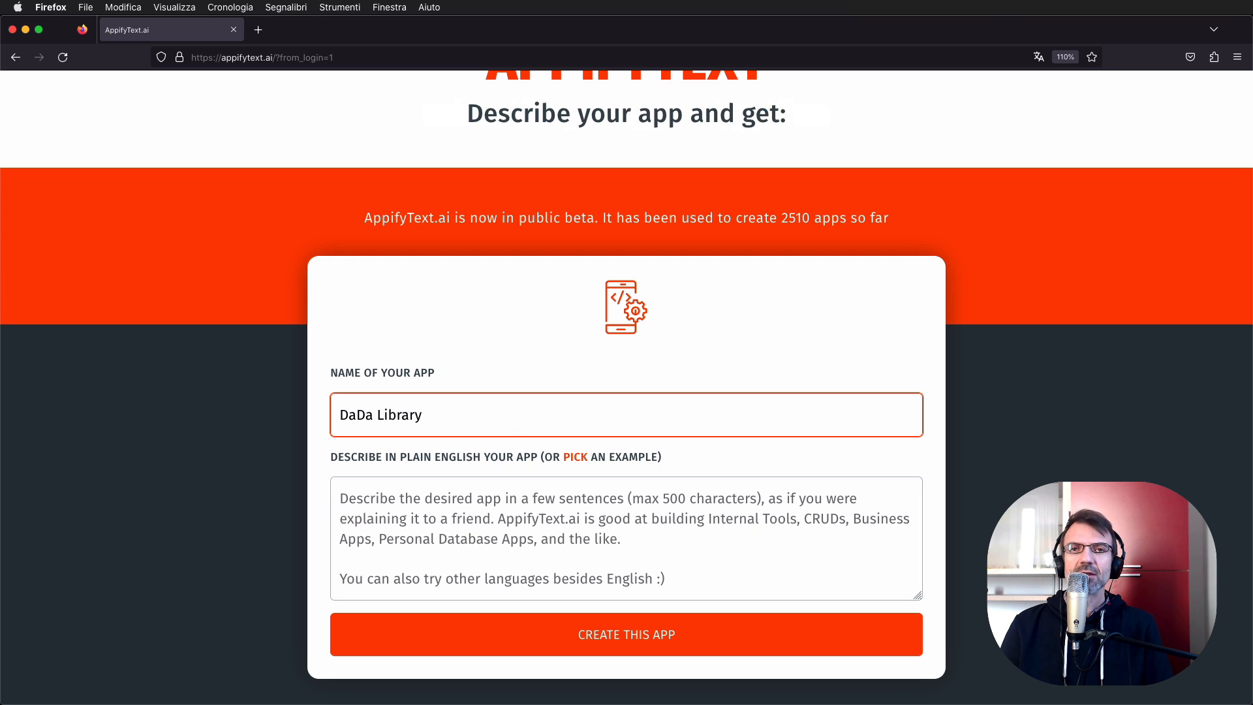
left_click(502, 511)
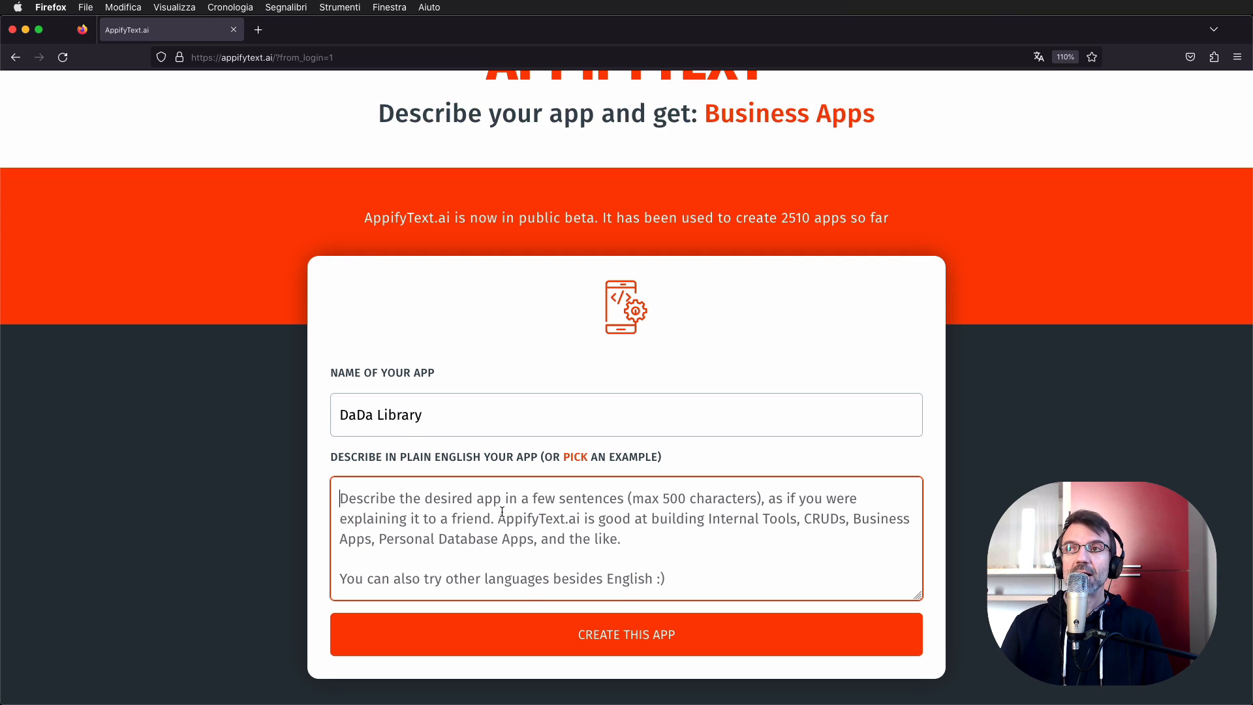
scroll(502, 511, "down", 1)
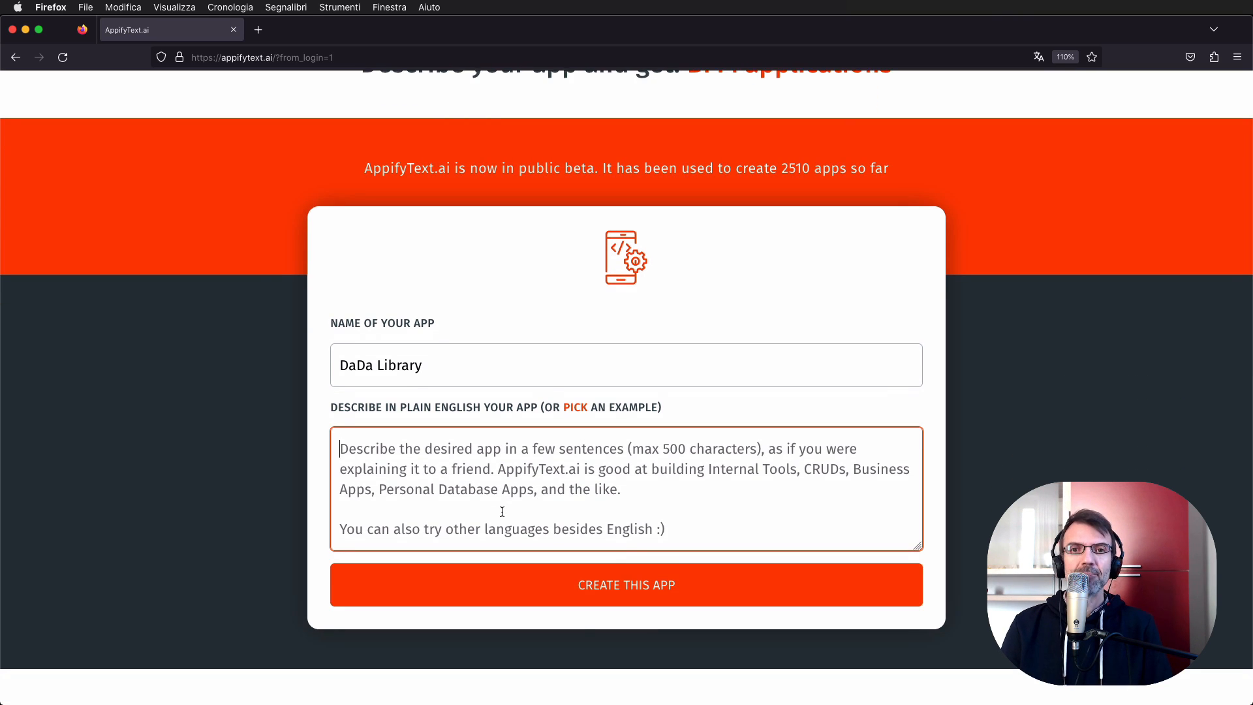
type("I want to build an application to manage a")
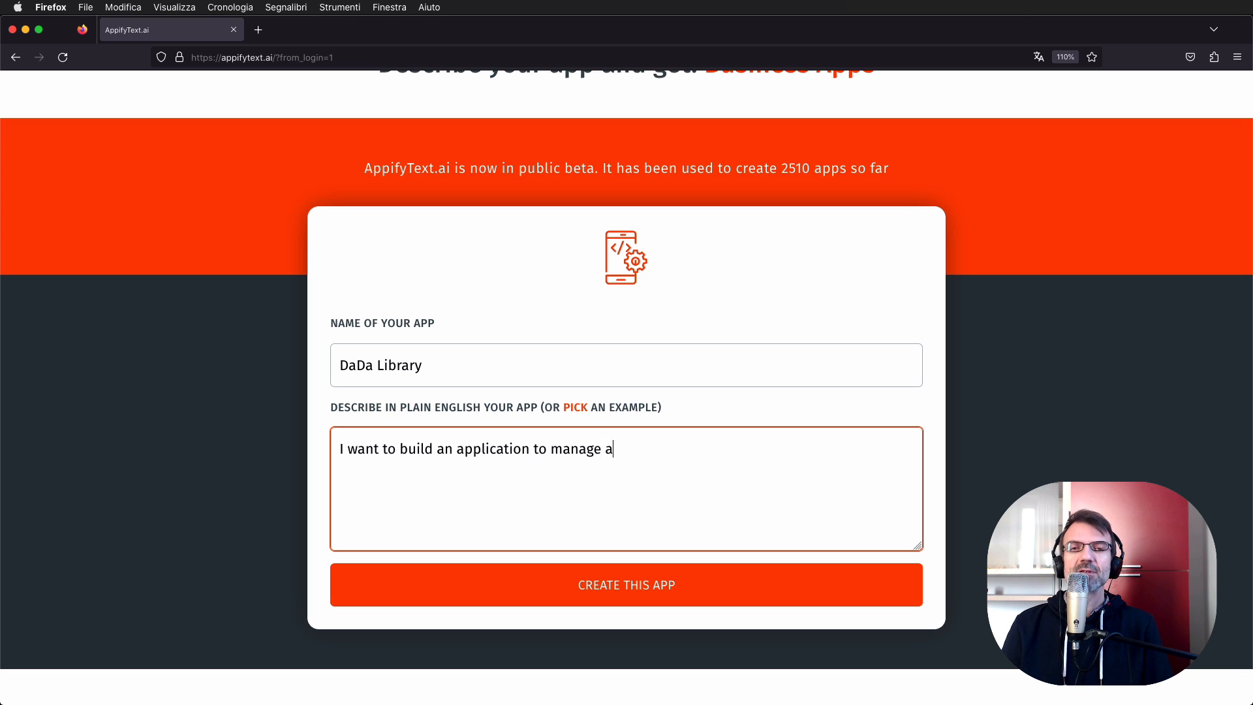
type(" library. I need to represent")
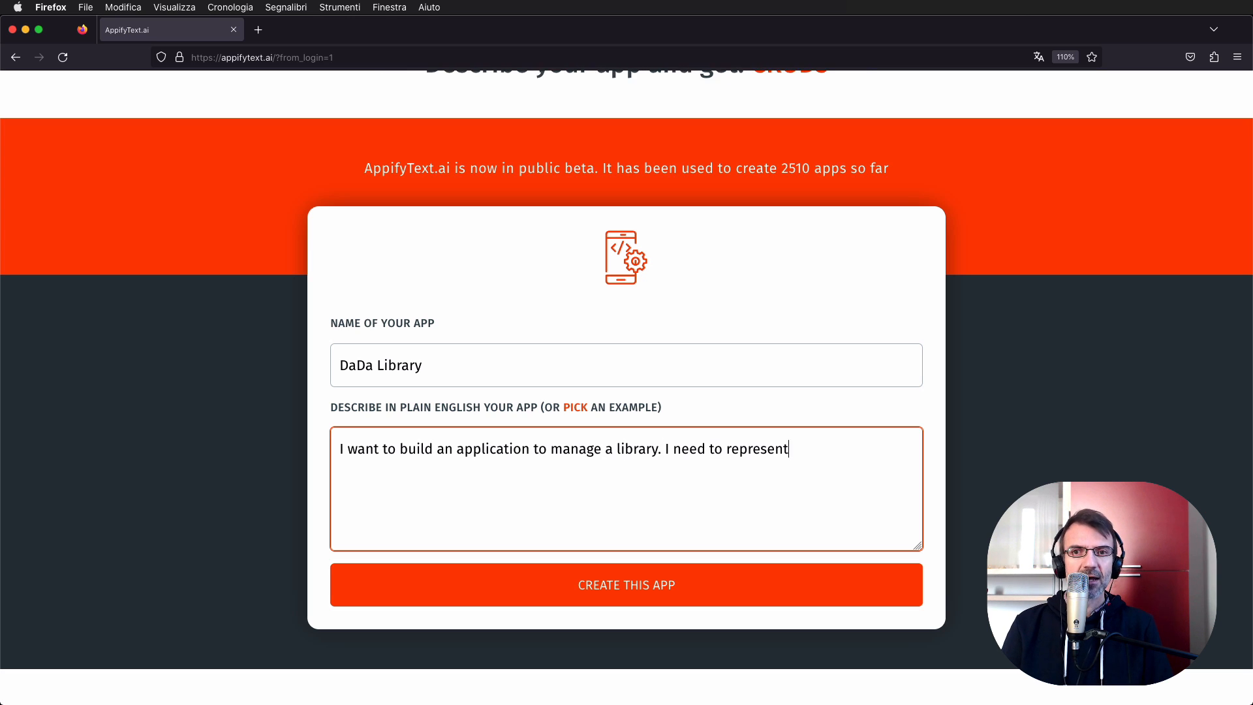
type(" the books available, the customers and t")
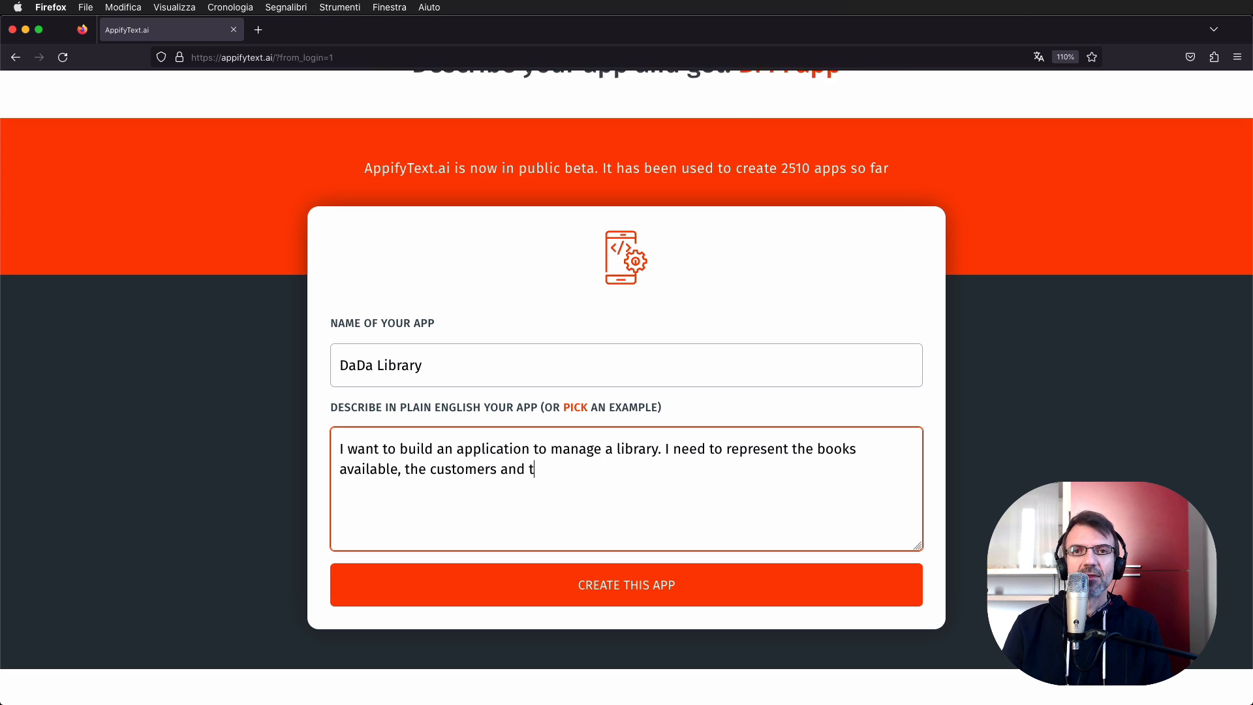
type("he loans.")
Step: Add a line listing each book's title, genre, author, publisher, ISBN and number of copies available
key("Return")
type("Fo")
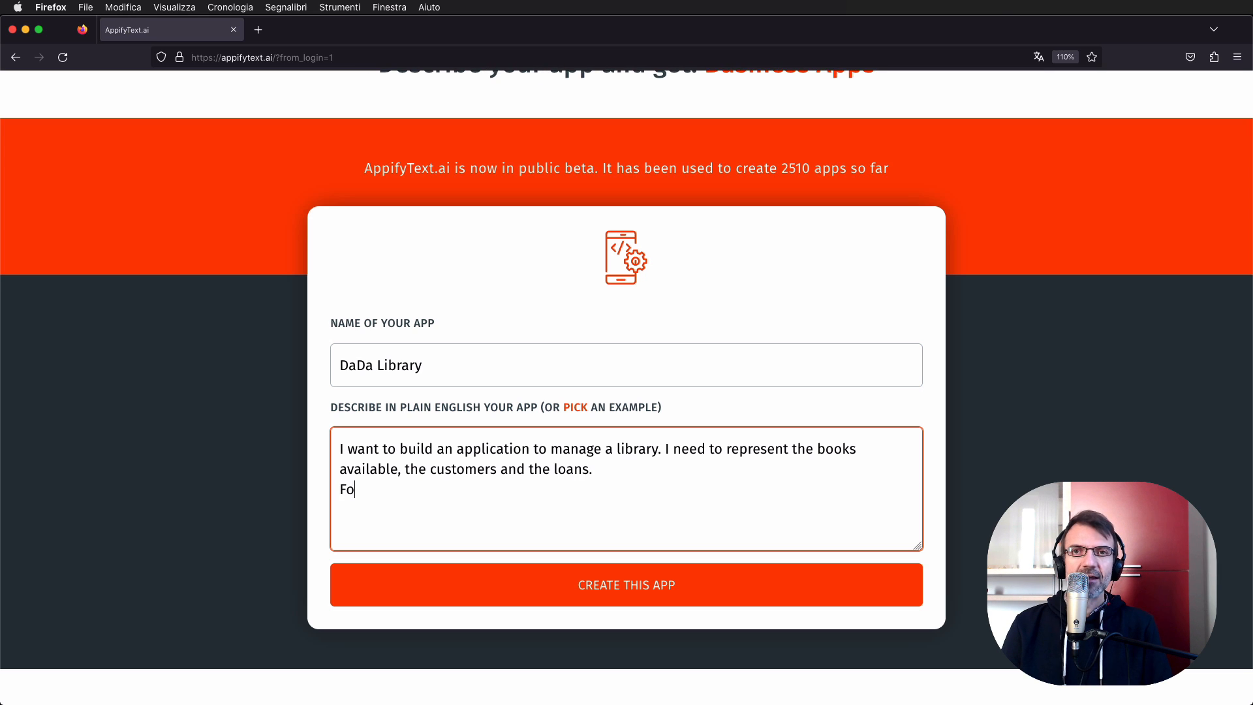
type("r each book I nee")
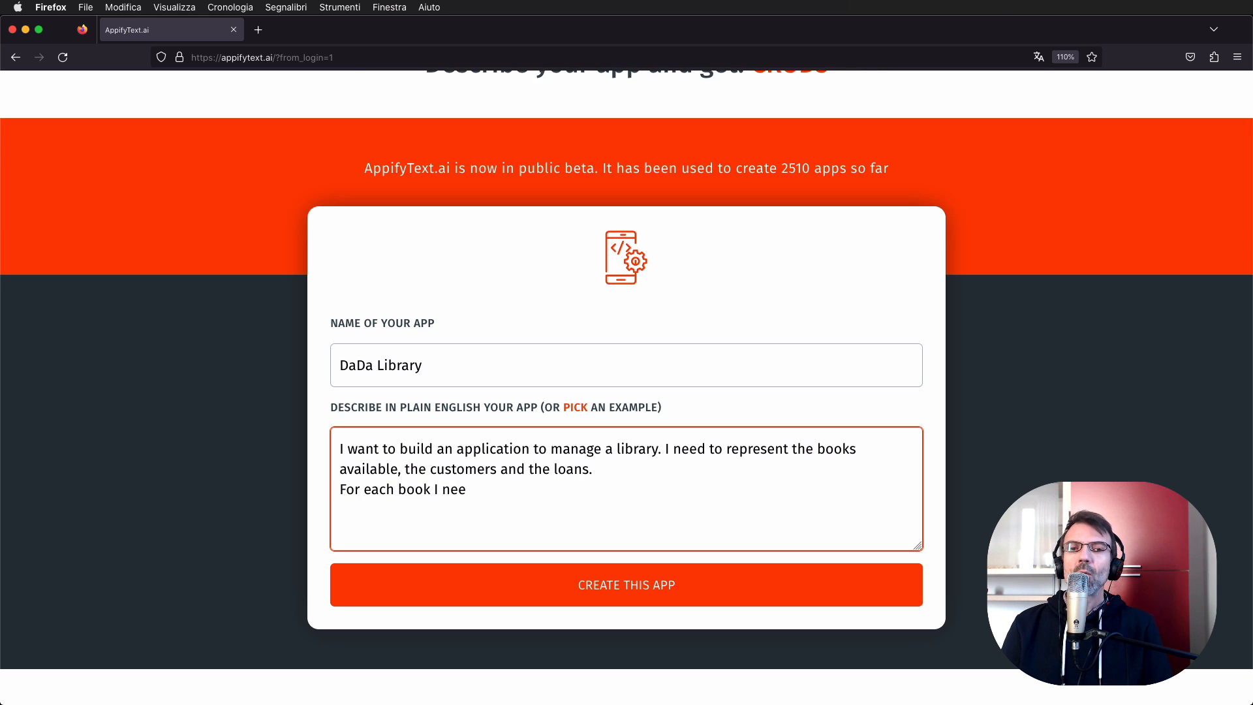
type("d to represent: title, genre, author,")
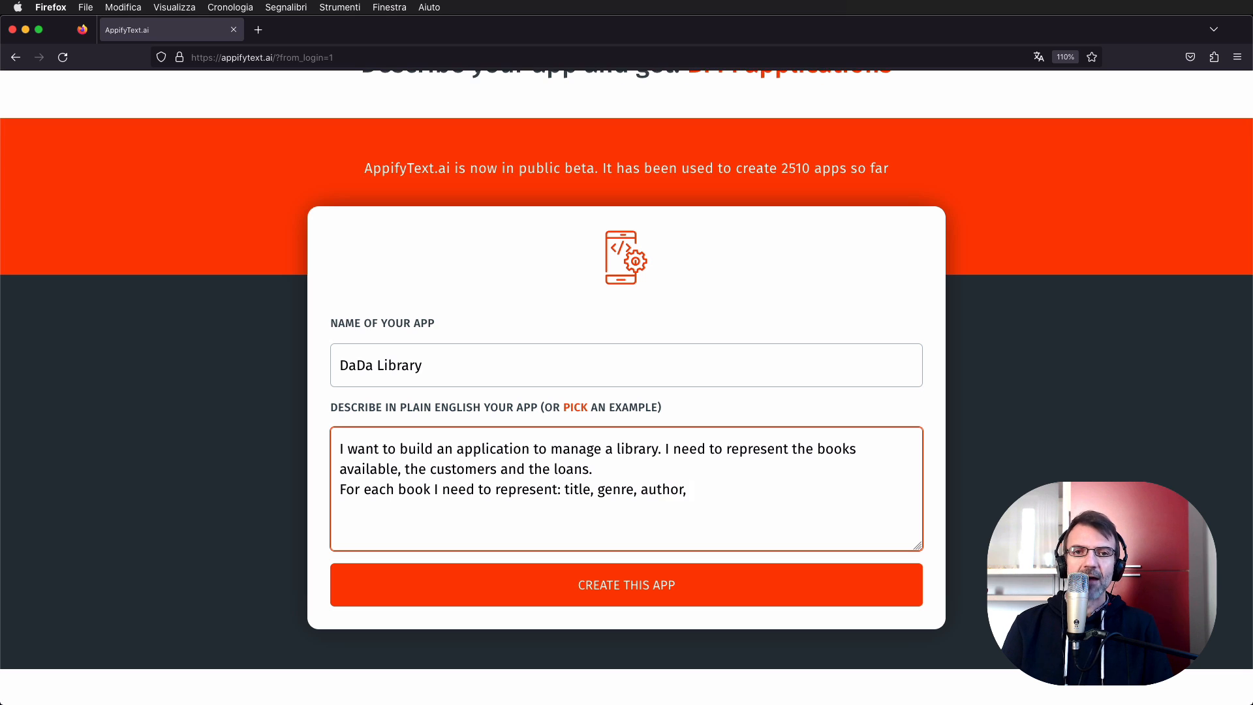
type(" publisher, ISBN,")
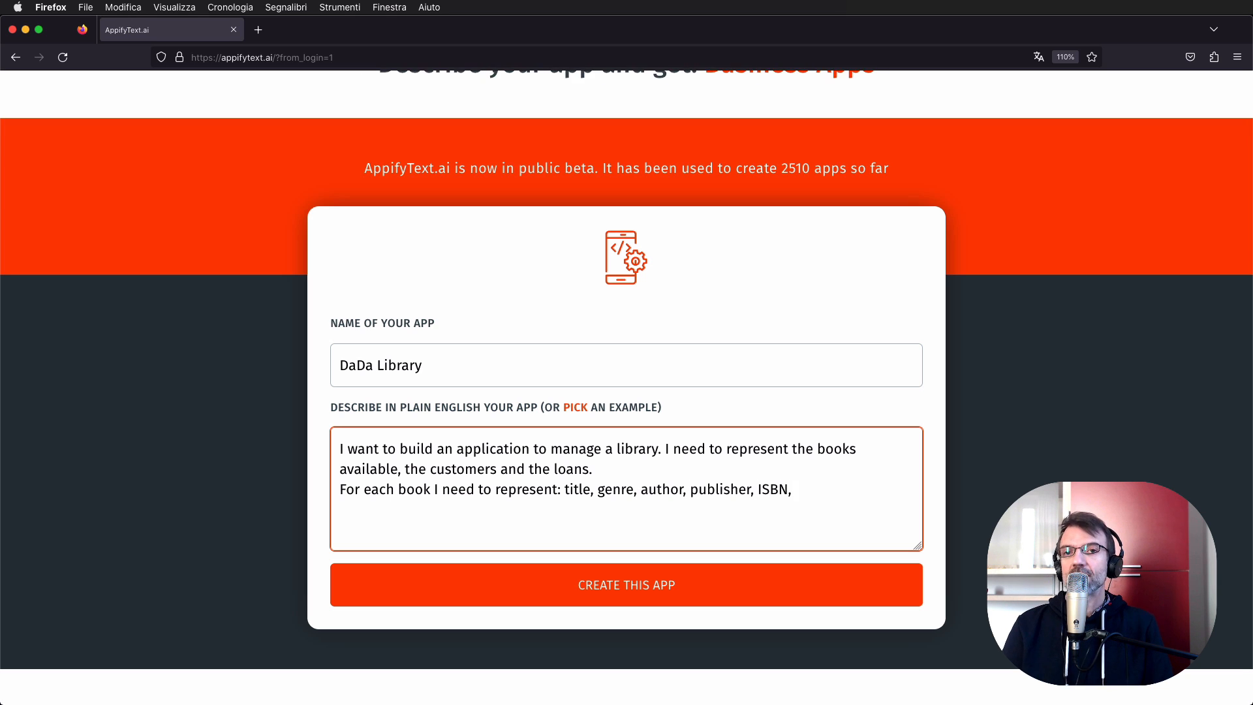
key("BackSpace")
type("and the number of copies a")
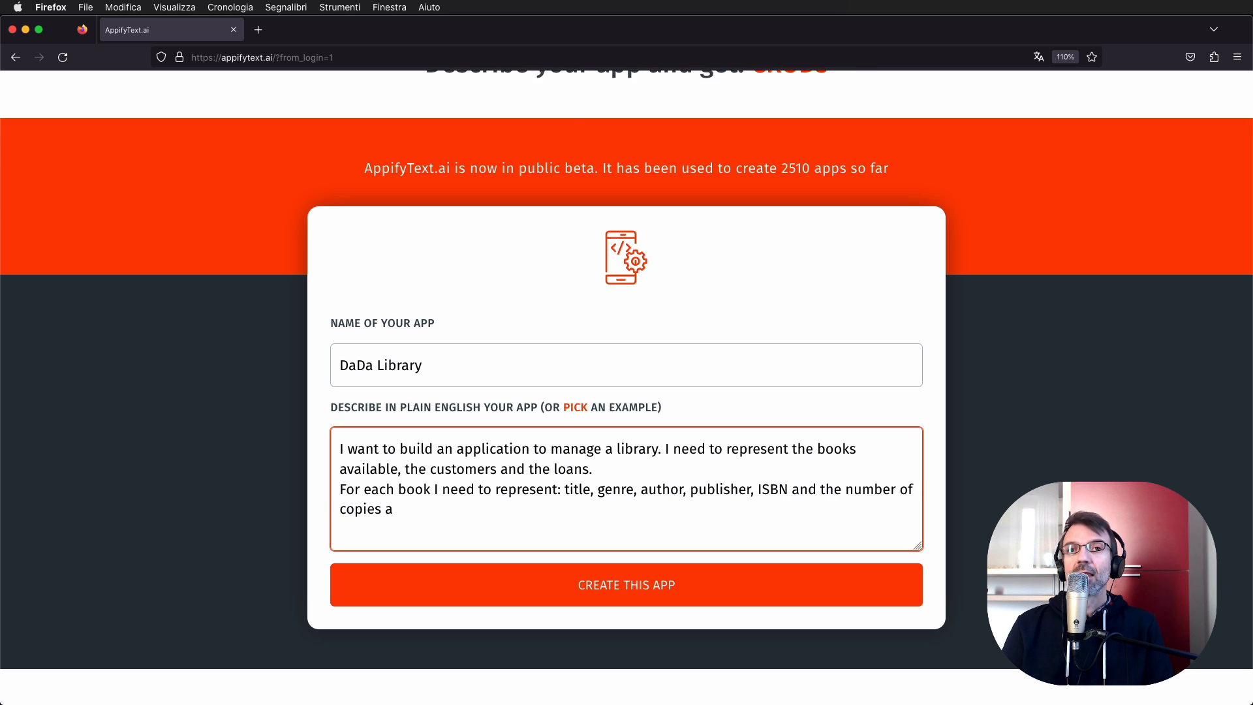
type("vailable.")
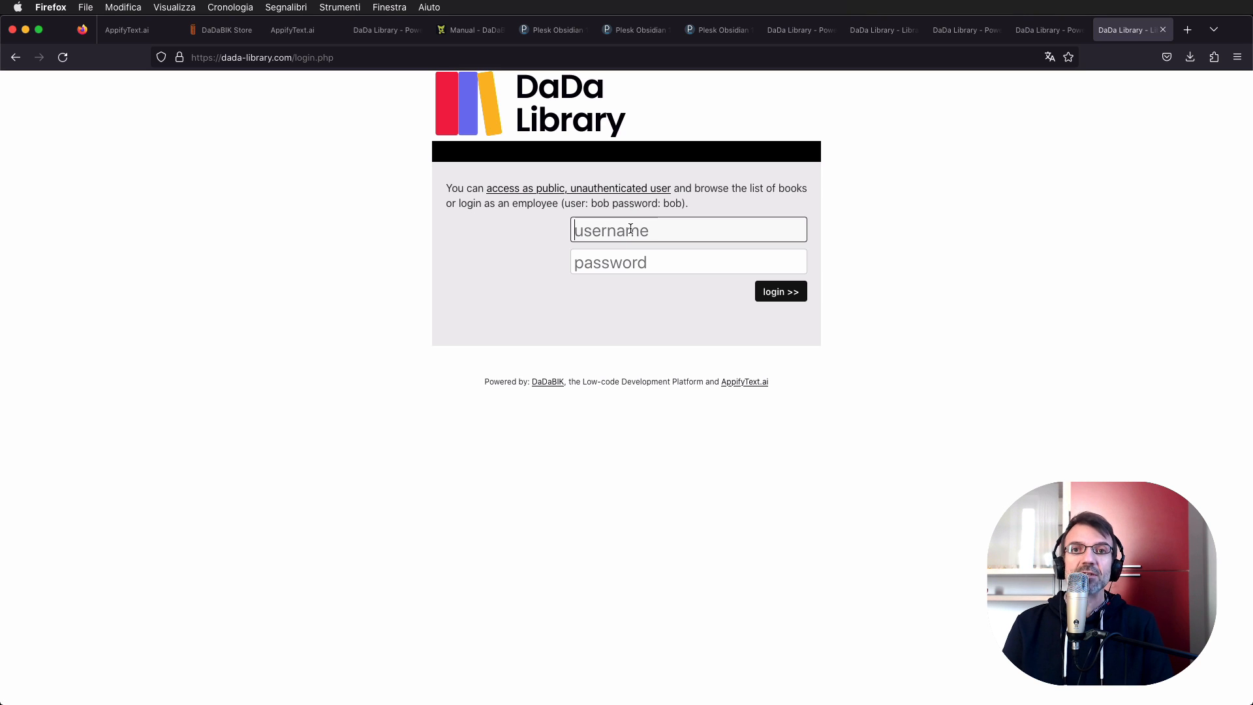
type("bob")
key("Tab")
type("bob")
key("Return")
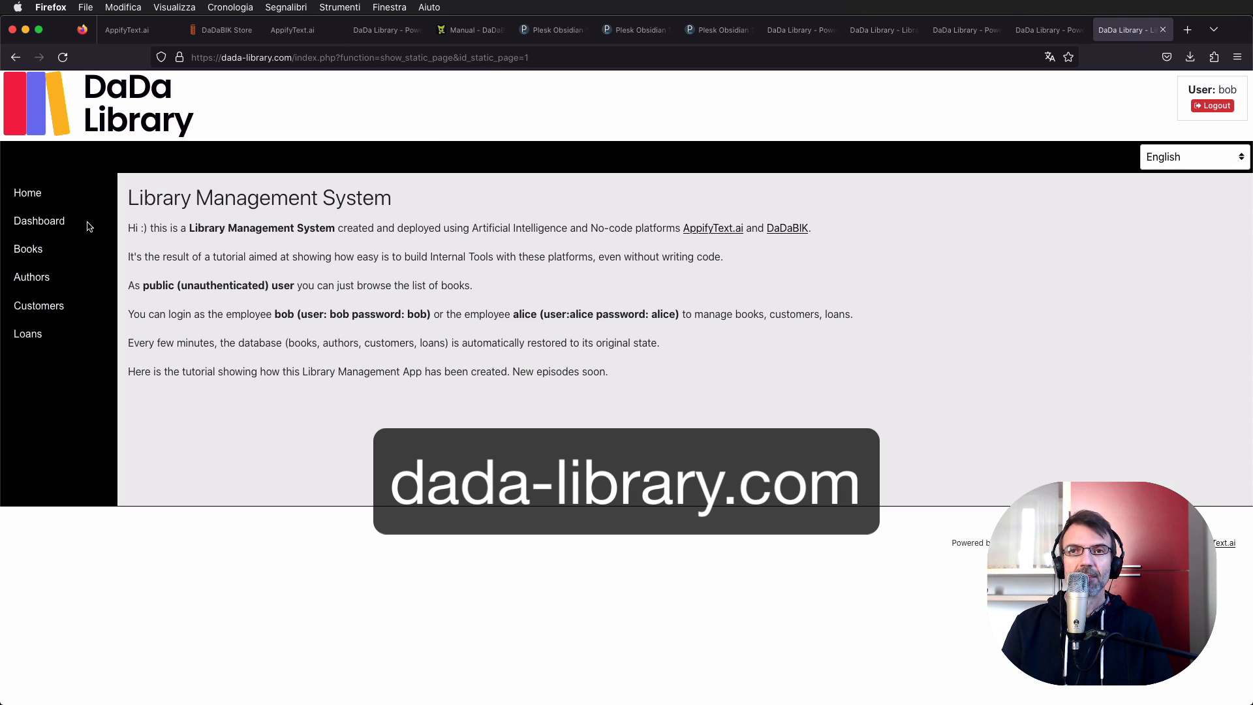
Step: Browse the Dashboard, the Books list including Divina Commedia's edit form, then Authors, Customers and Loans
left_click(11, 229)
left_click(29, 254)
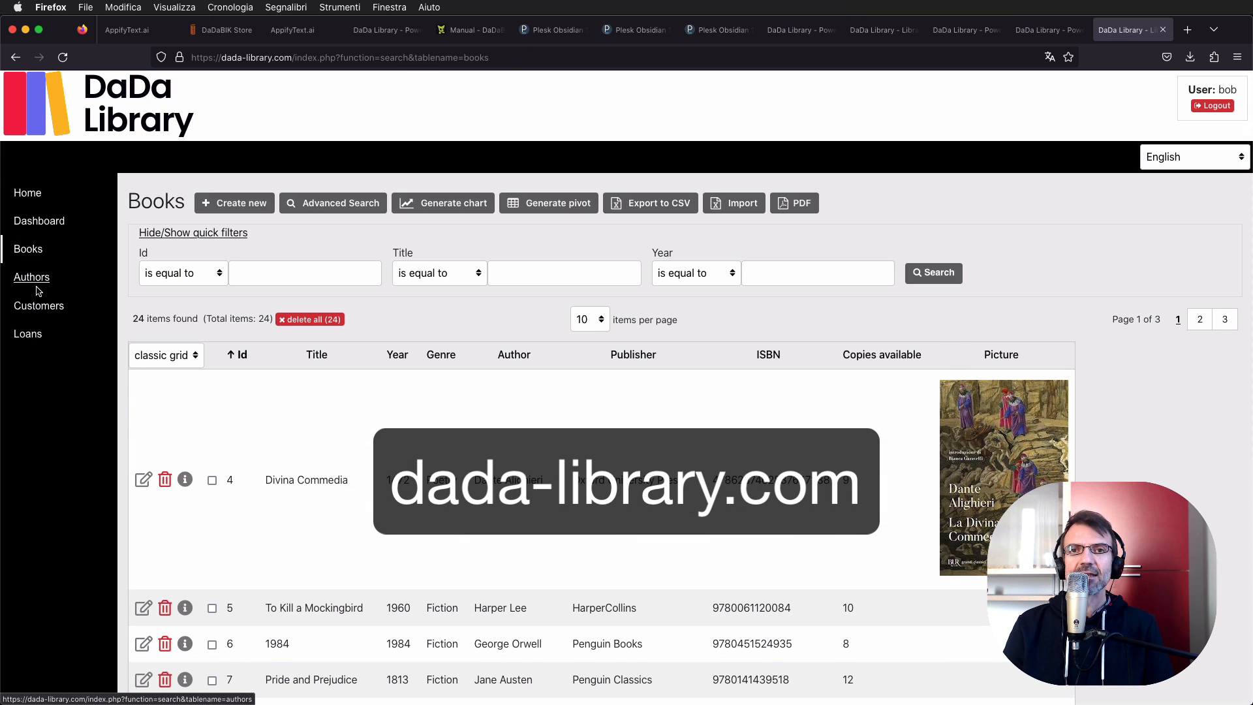
left_click(141, 480)
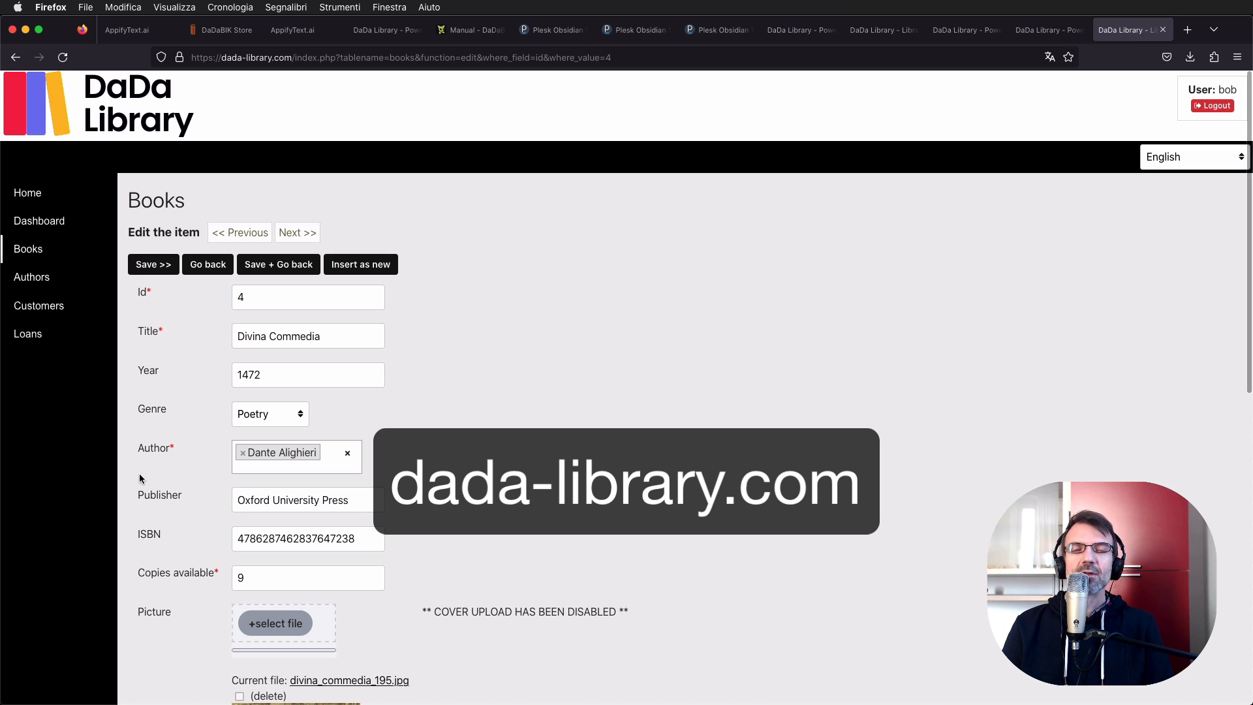
left_click(207, 265)
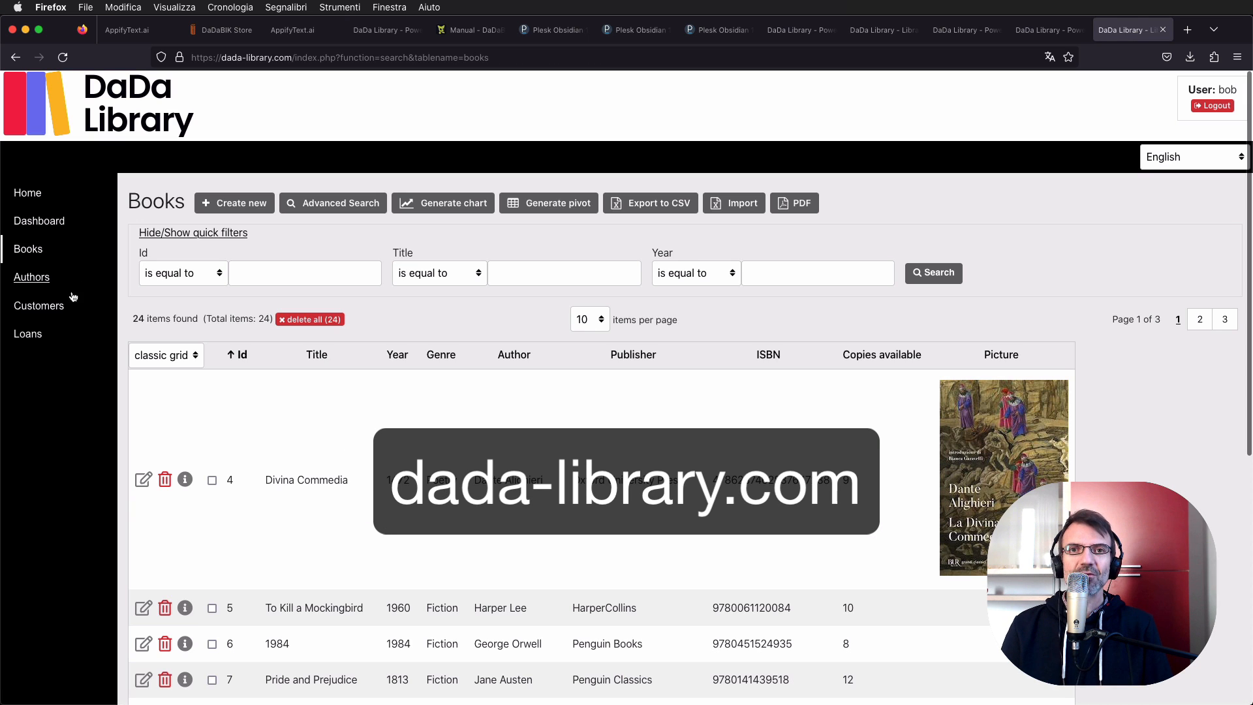
left_click(34, 277)
left_click(39, 306)
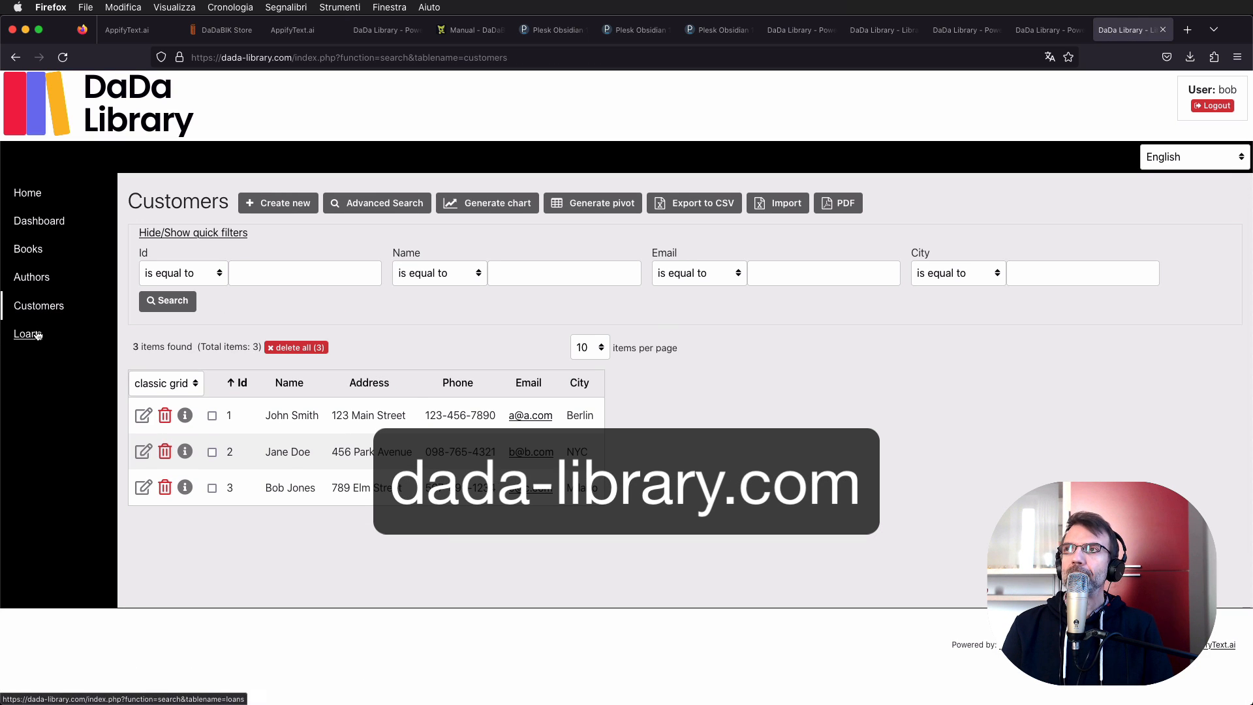
left_click(28, 333)
Step: Start a new loan and search the Book dropdown for 'div'
left_click(226, 213)
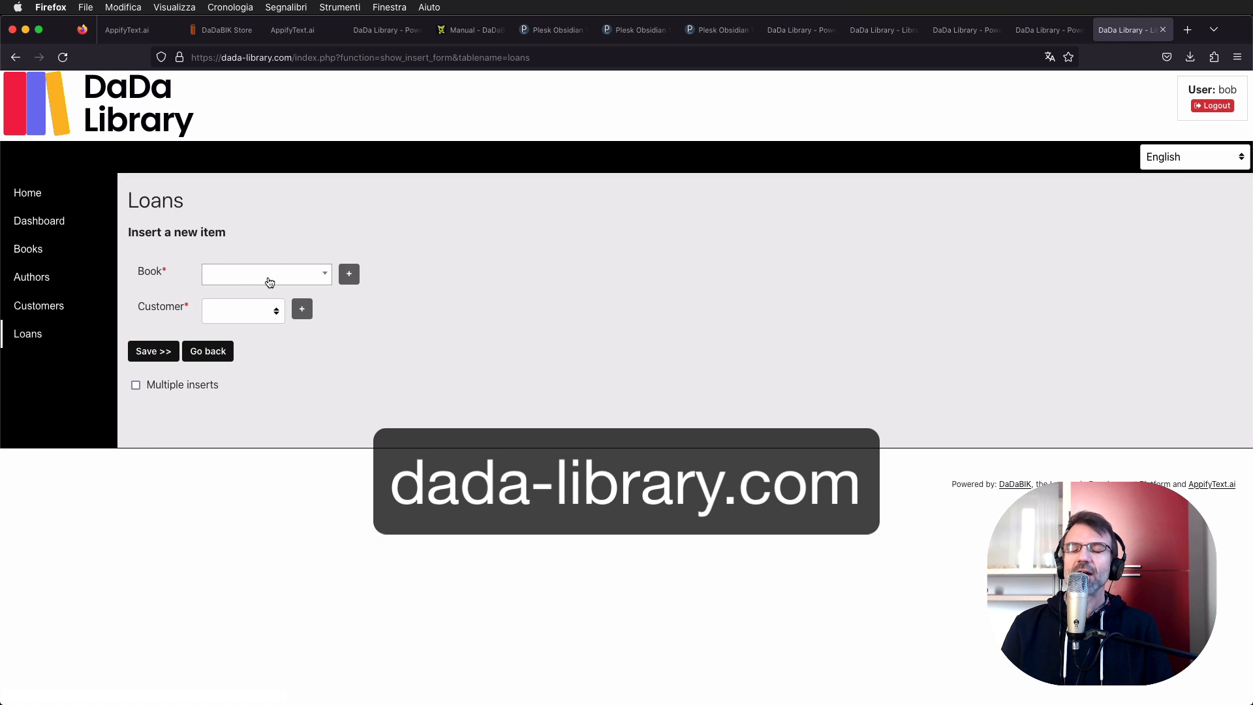
left_click(268, 277)
type("dv")
key("BackSpace")
type("iv")
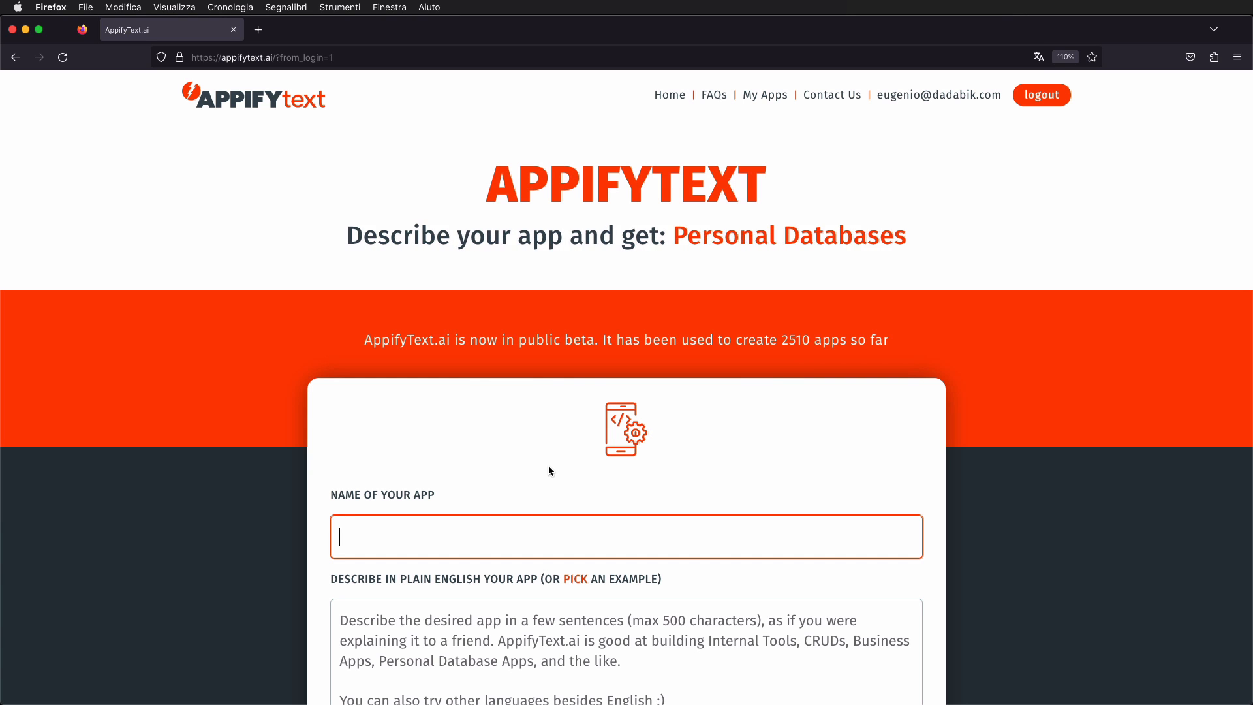
Step: Enter 'DaDa Library' as the app name and place the cursor in the empty description box
scroll(548, 465, "down", 2)
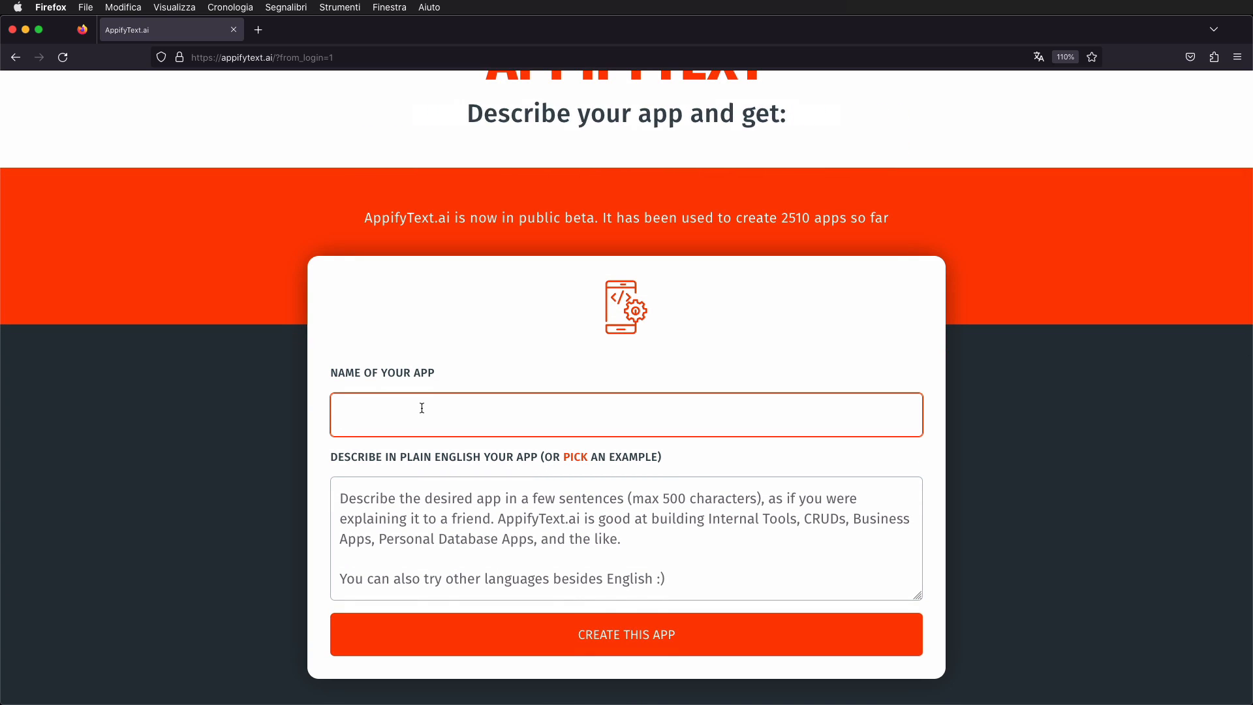
type("DaDa Library")
left_click(502, 511)
scroll(501, 512, "down", 2)
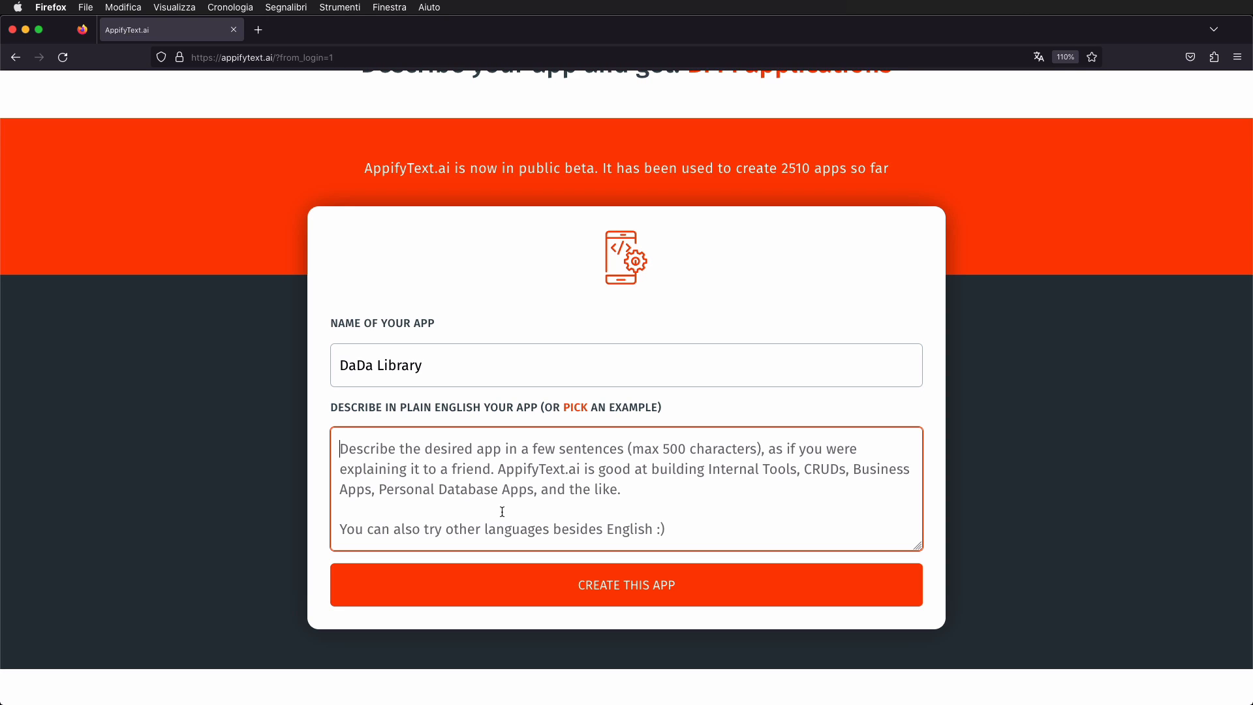
Step: Describe the library of books, customers and loans, listing title, genre, author, publisher, ISBN and copies available
type("I wa")
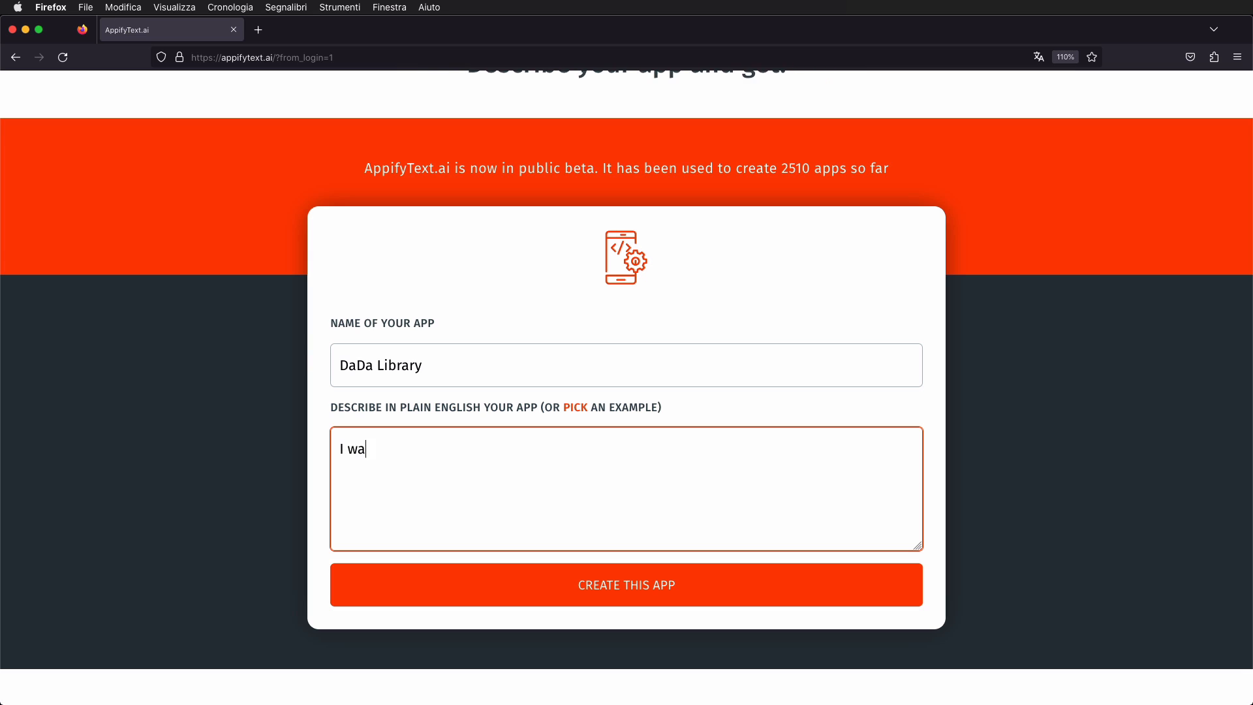
type("nt to build an ")
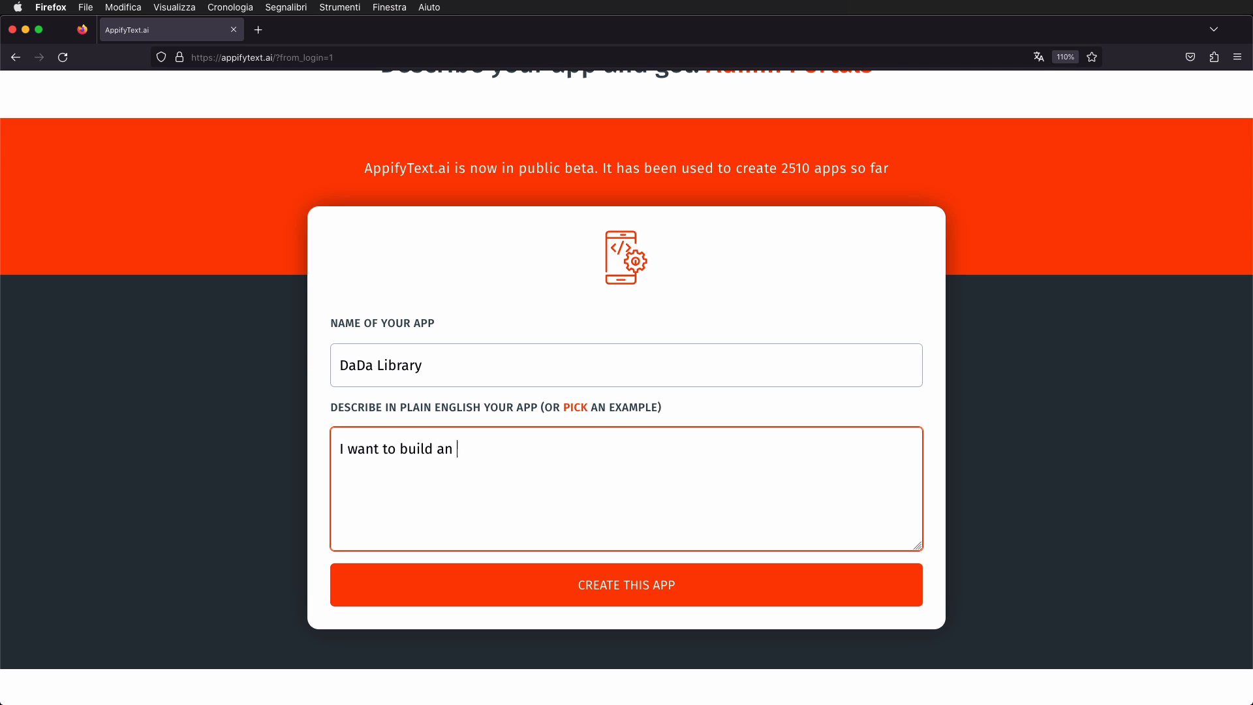
type("application t")
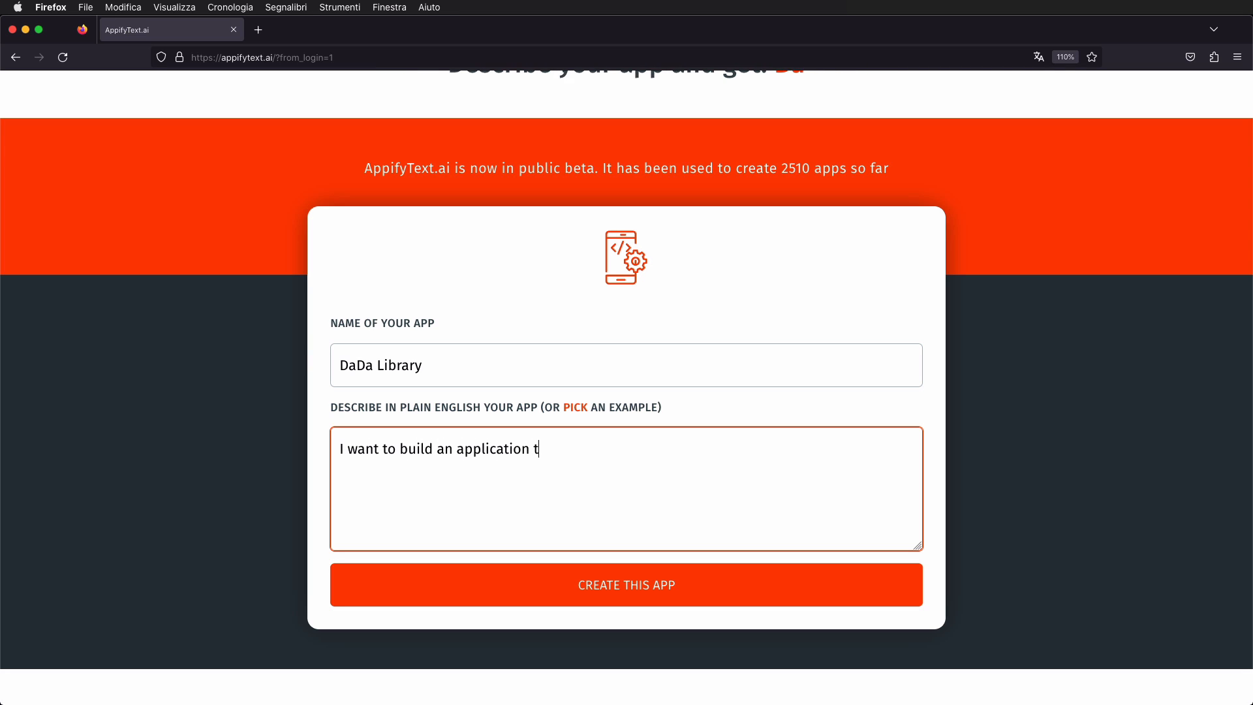
type("o manage a library.")
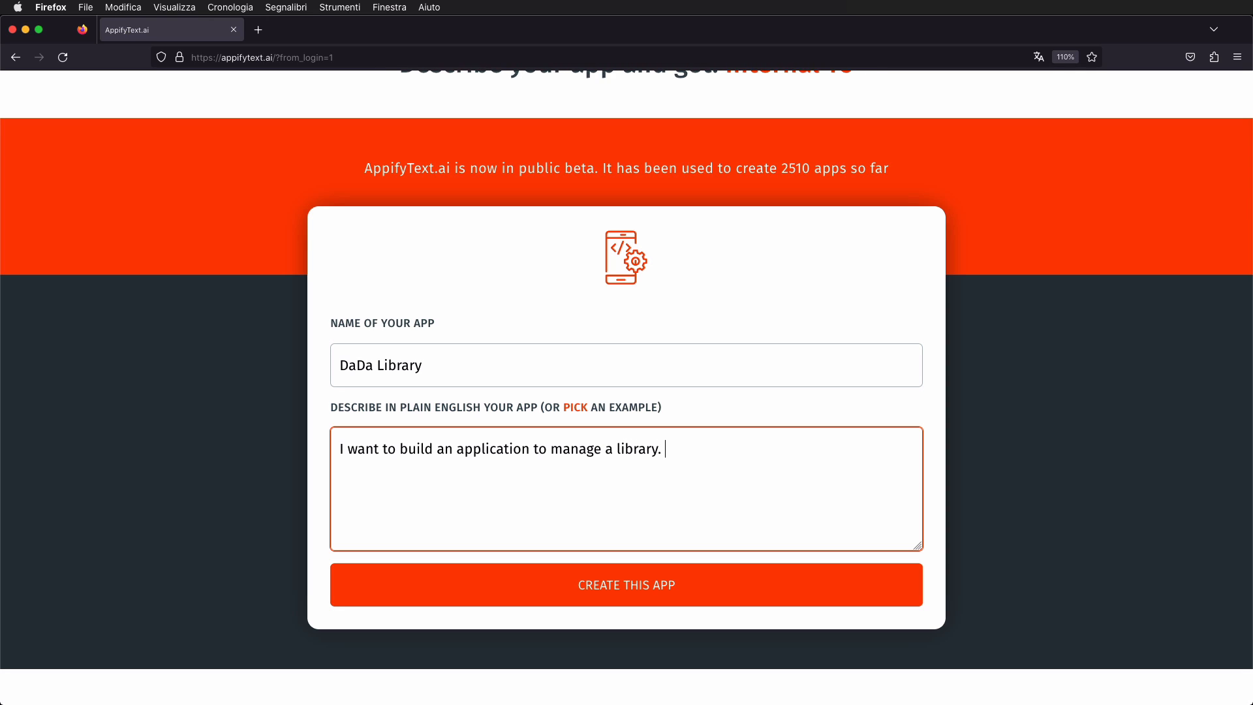
type(" I ne")
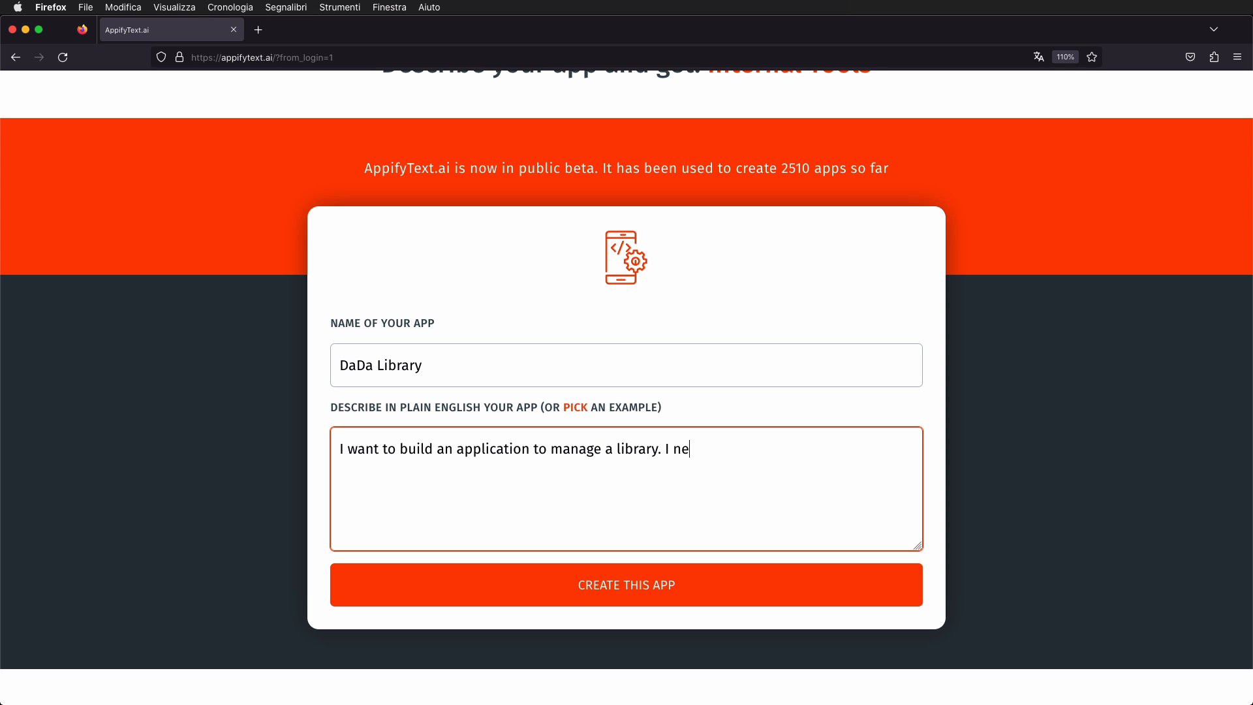
type("ed to represent")
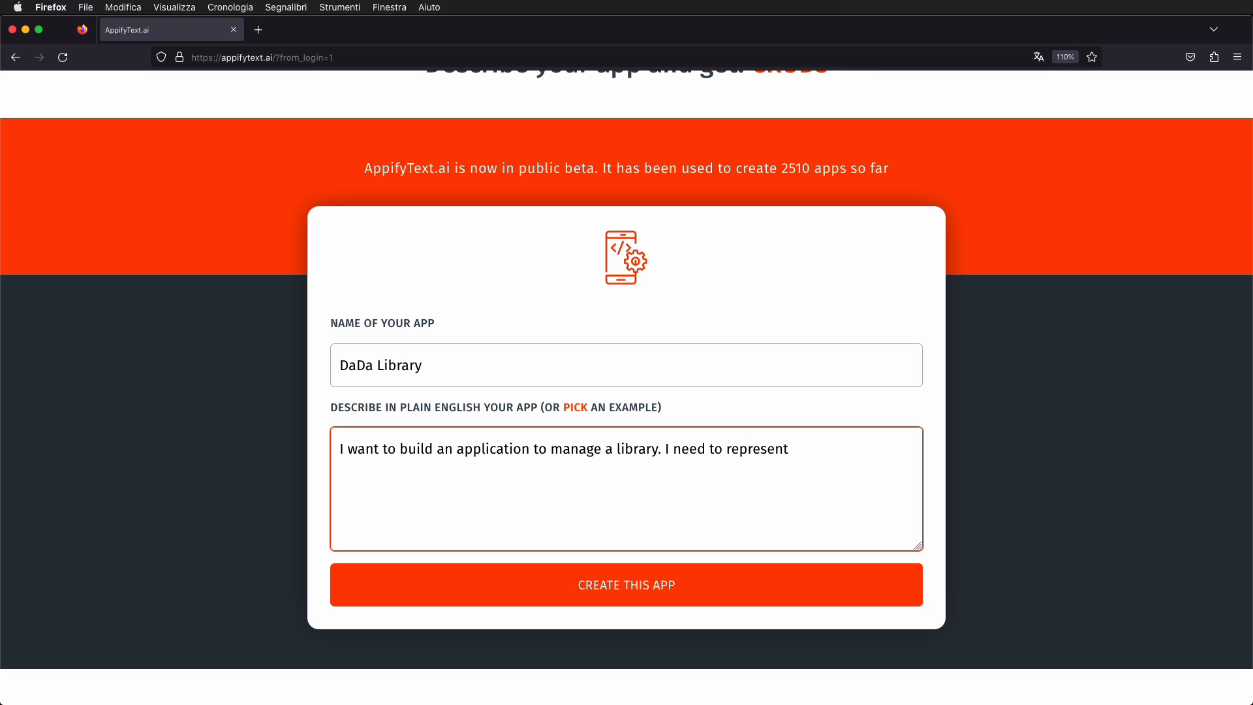
type(" the books a")
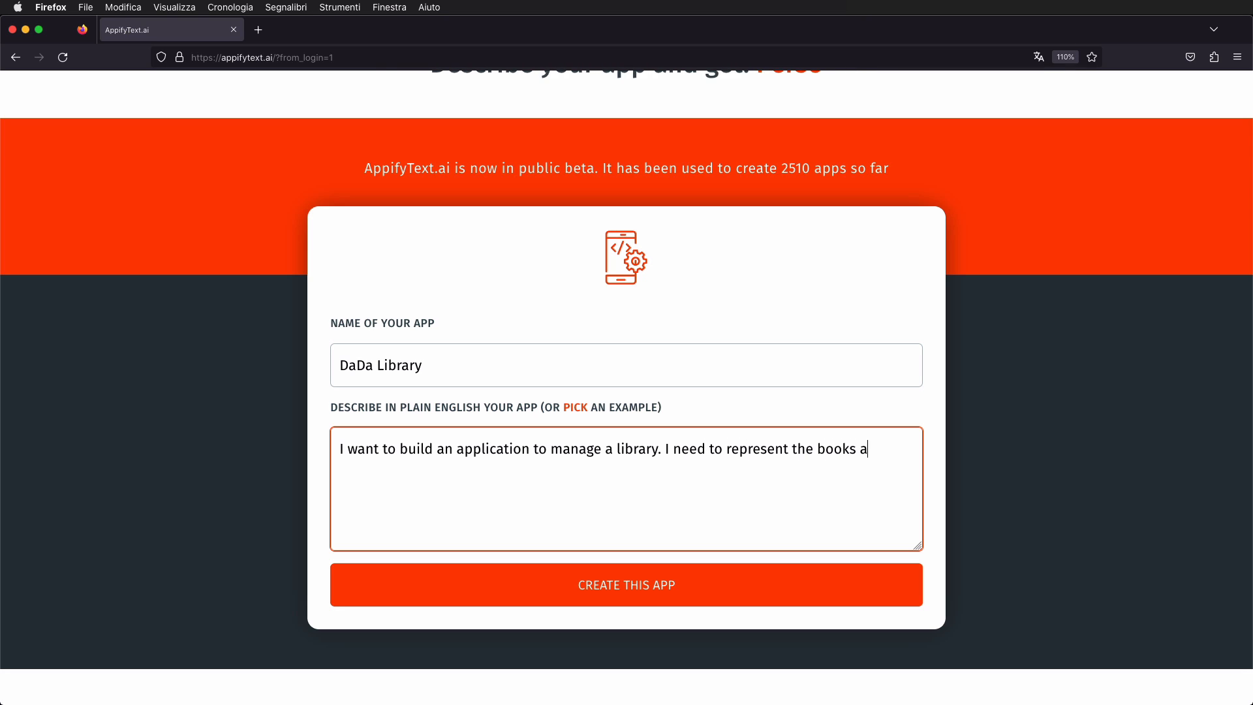
type("vailable, the")
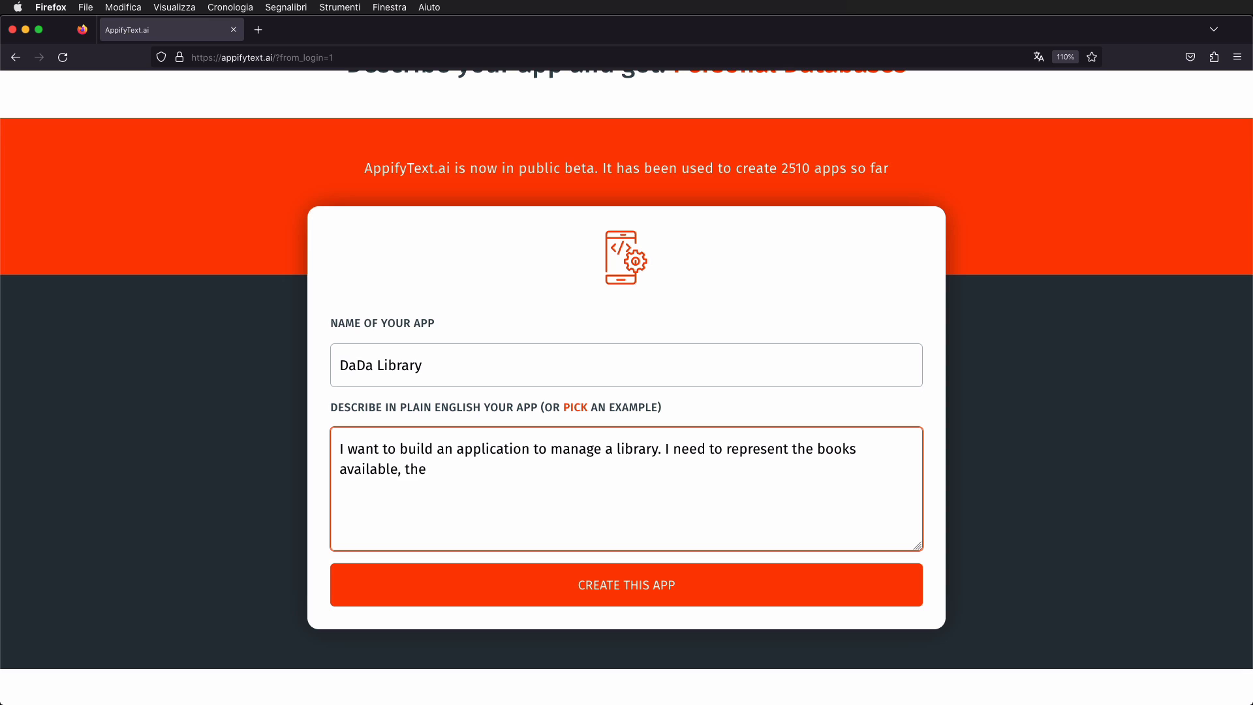
type(" customers and the loan")
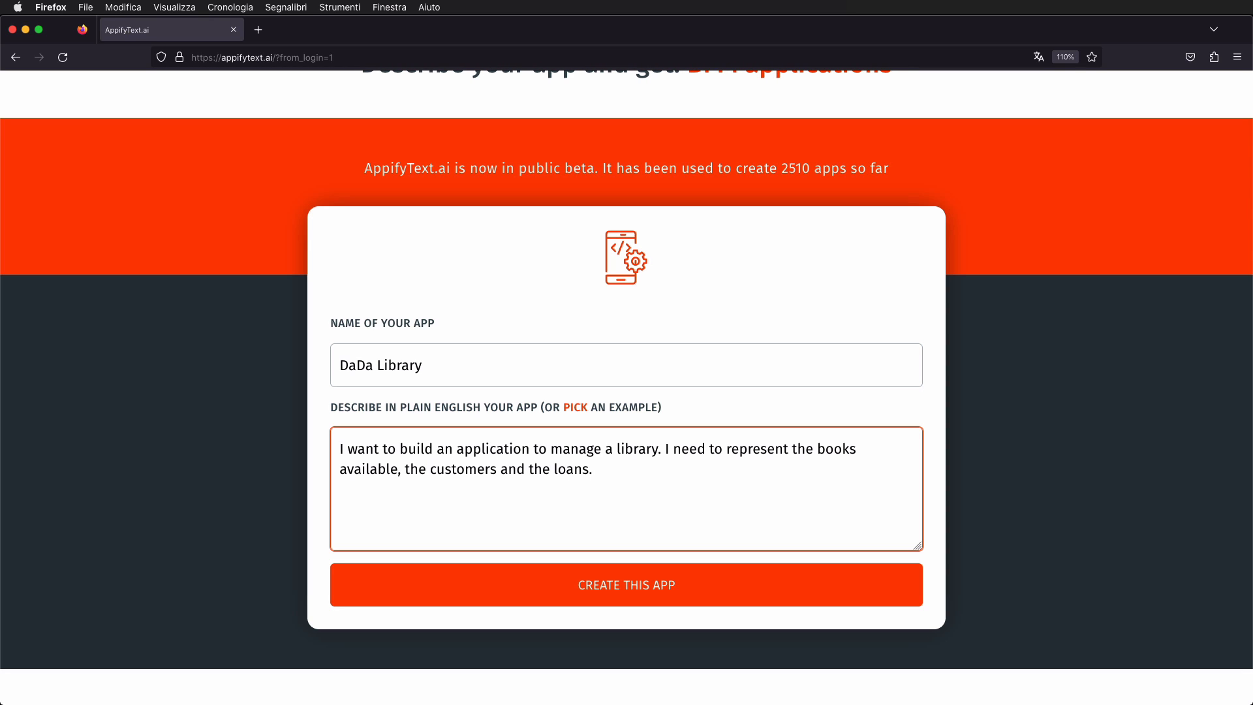
type("s.")
key("Return")
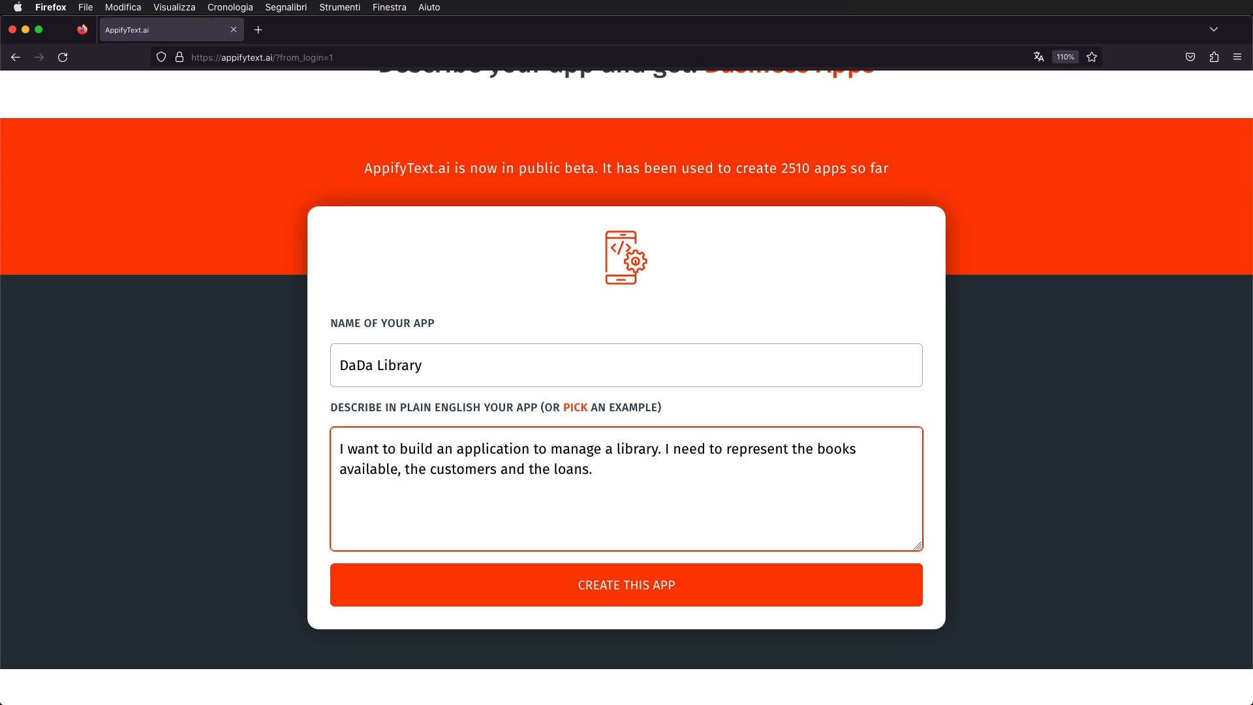
type("For ")
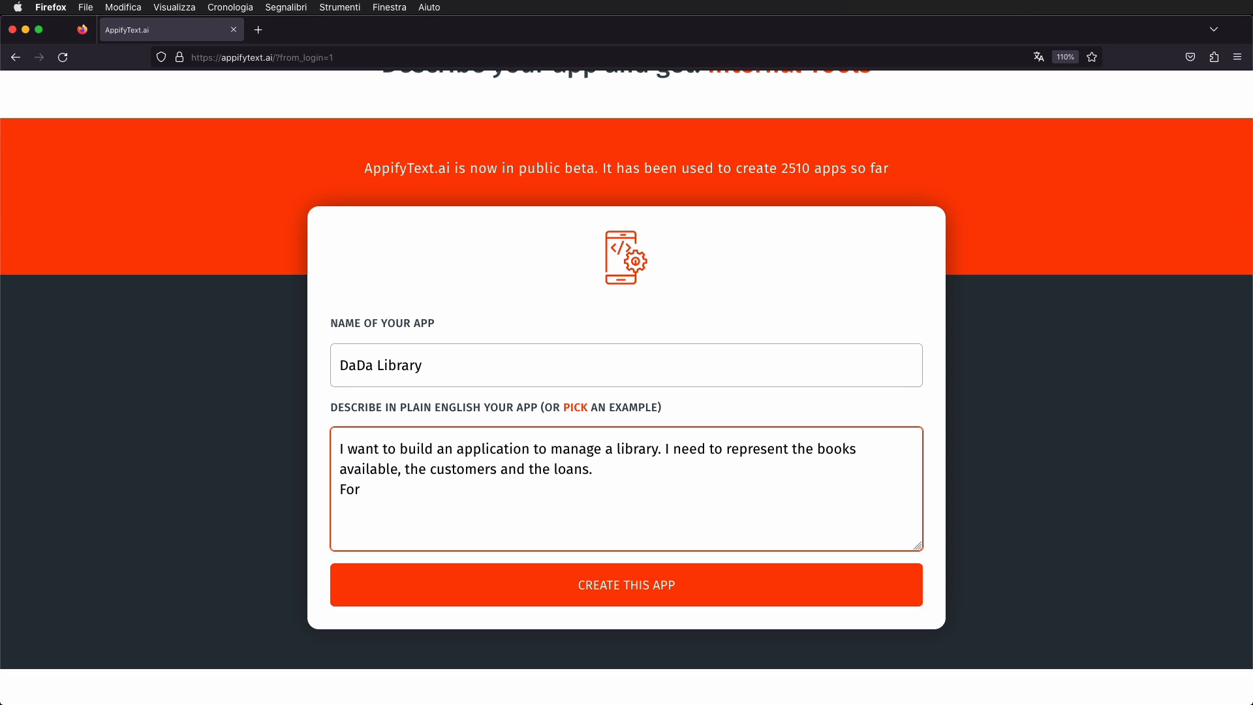
type("each ")
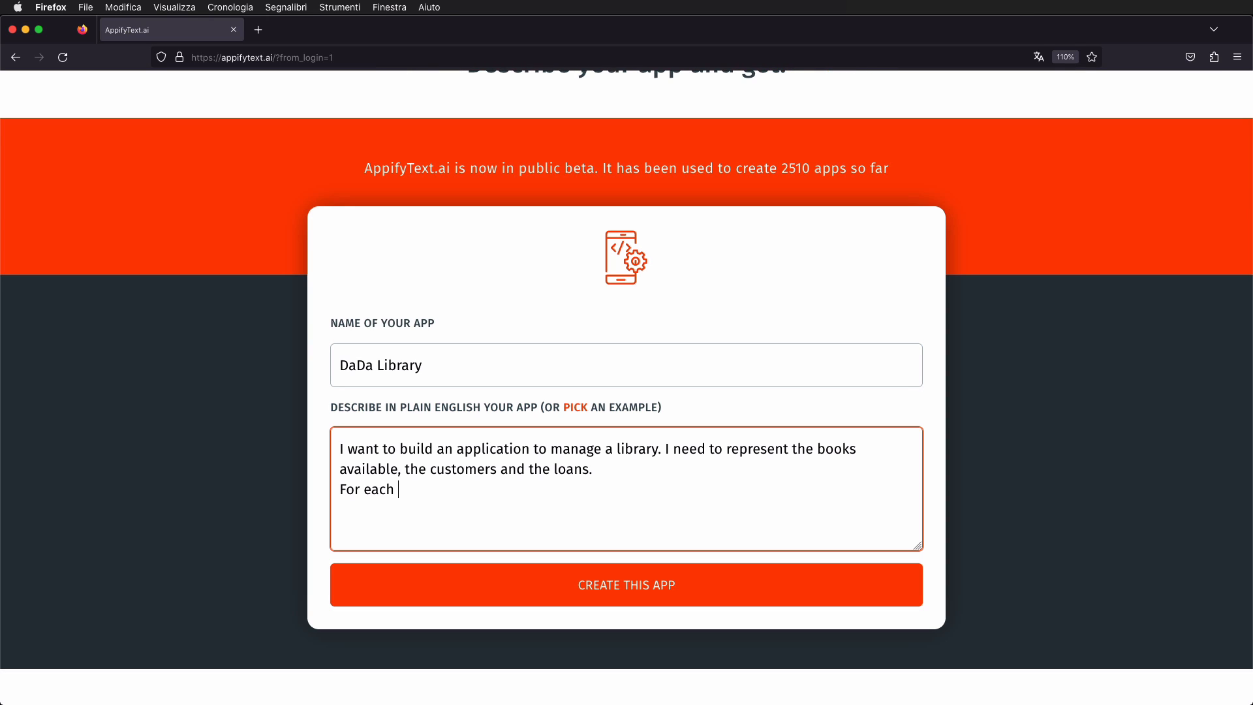
type("book I need ")
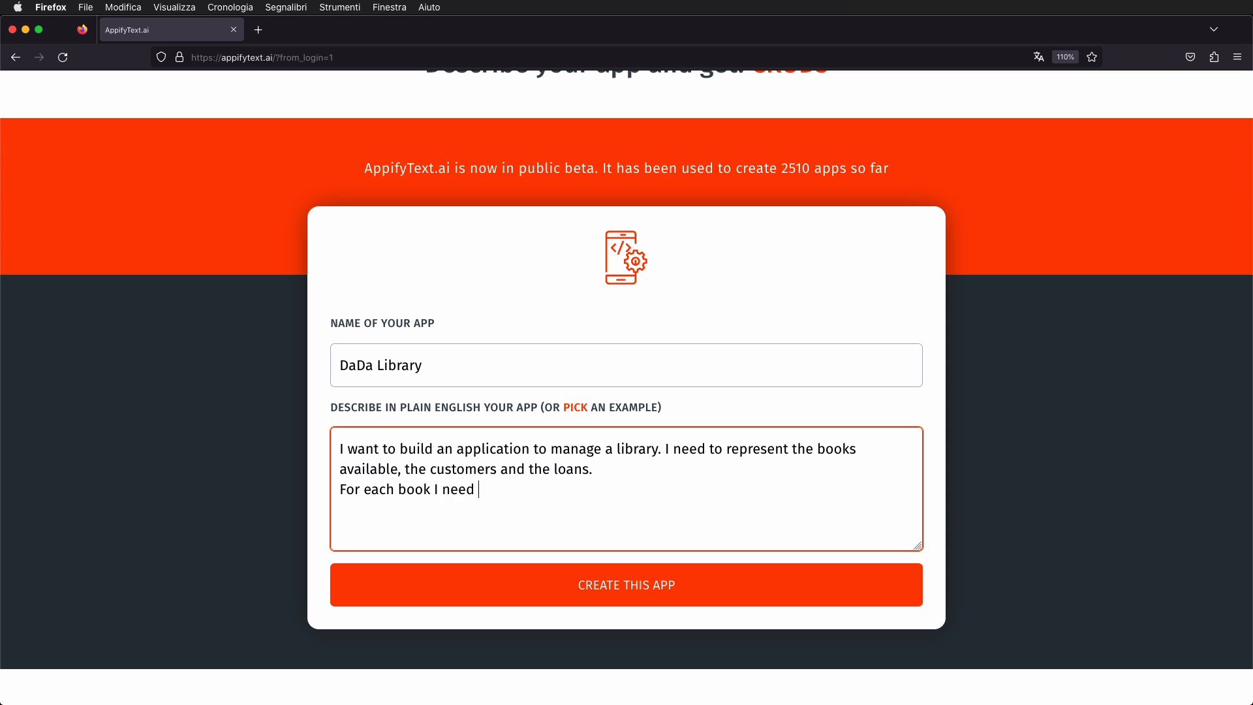
type("to represent:")
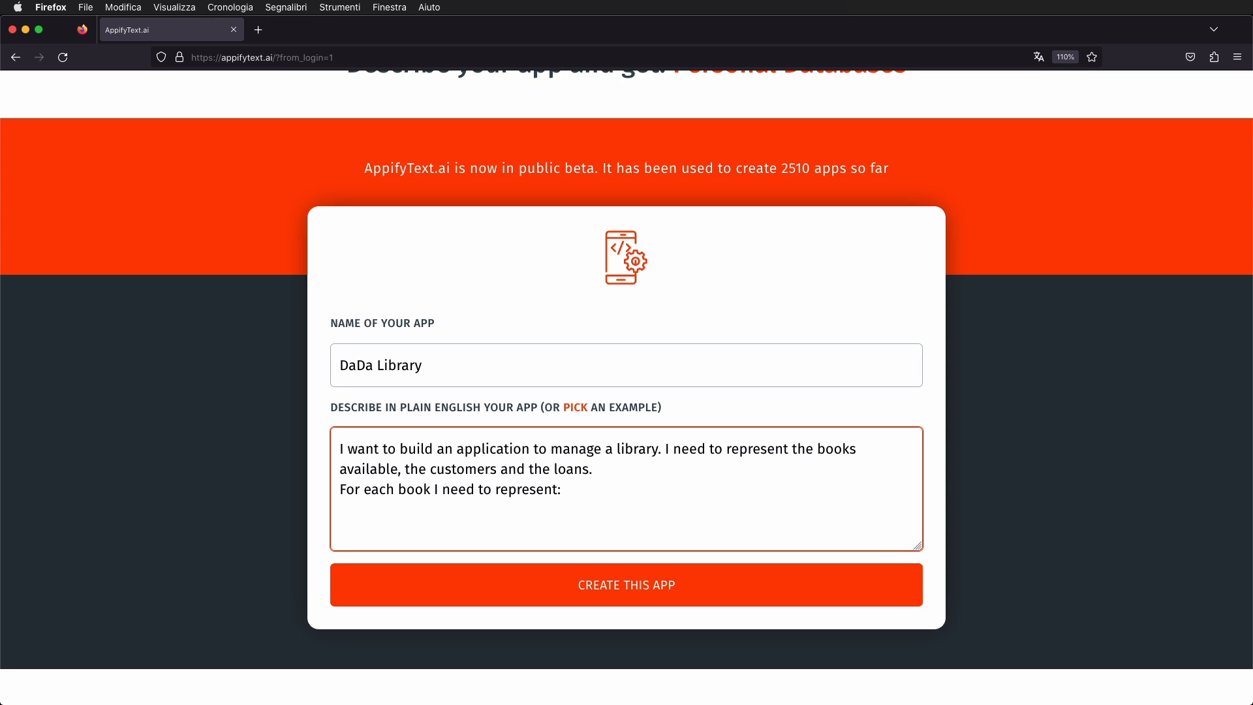
type(" title, g")
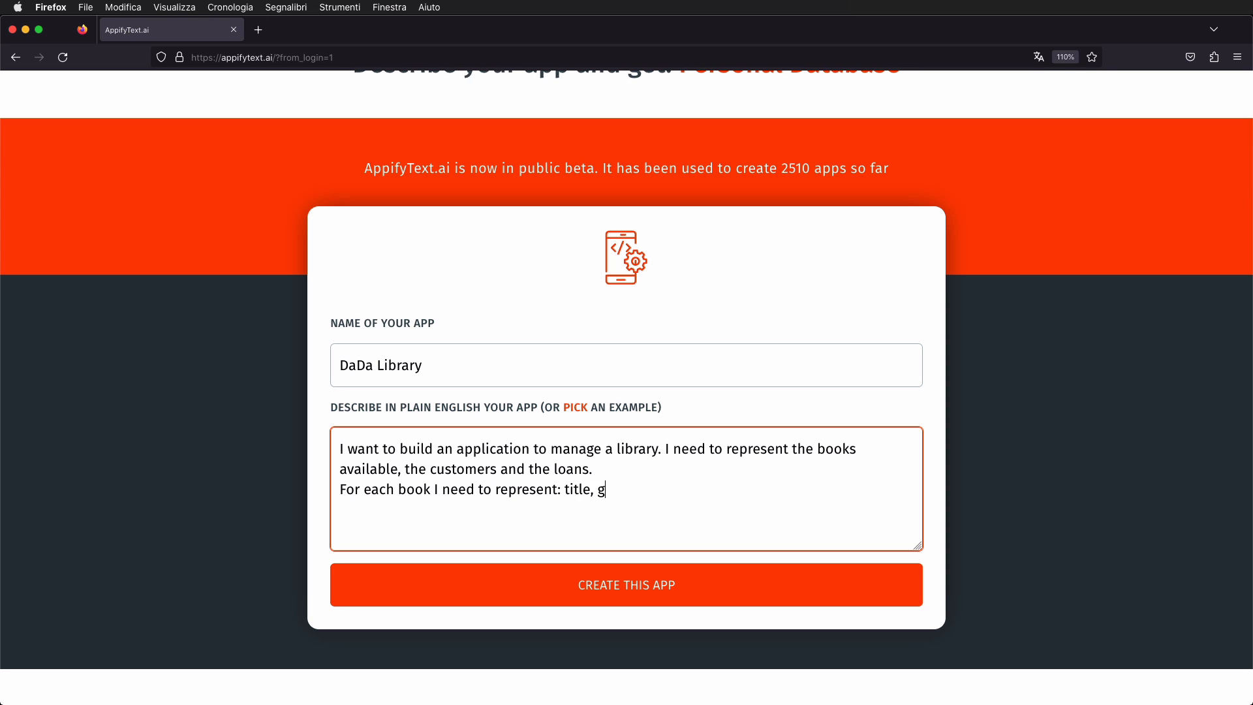
type("enre, author")
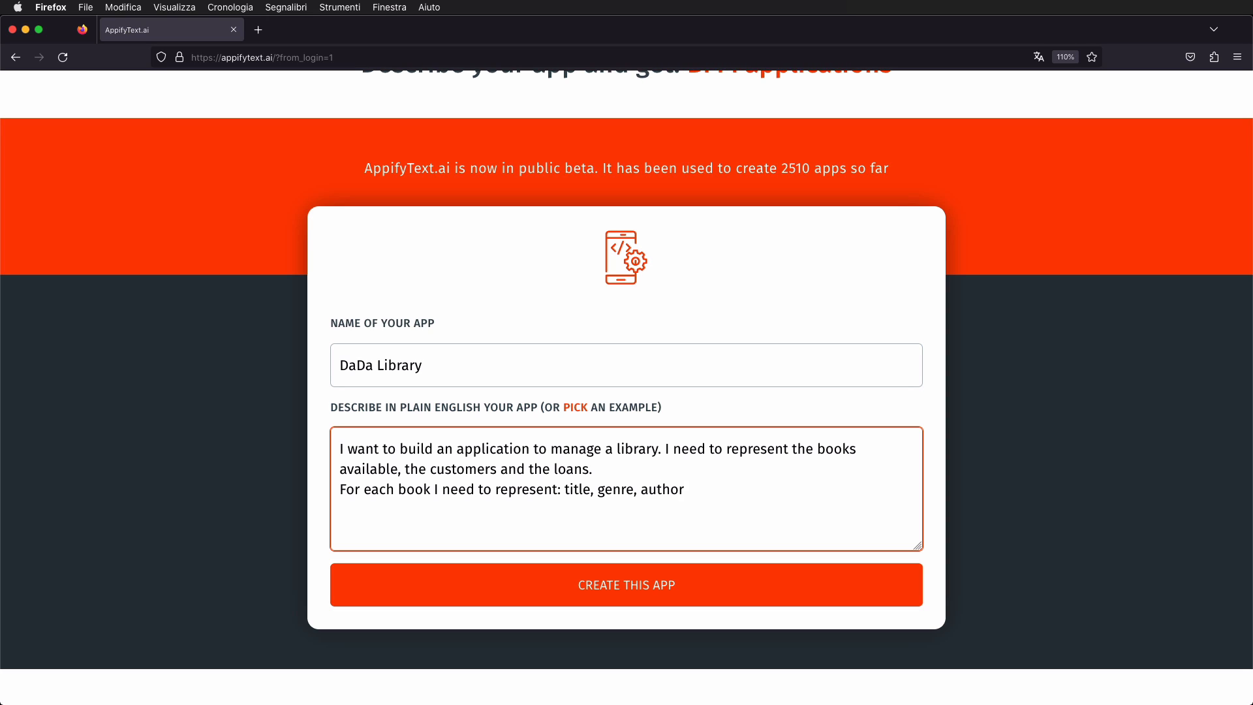
type(", publisher")
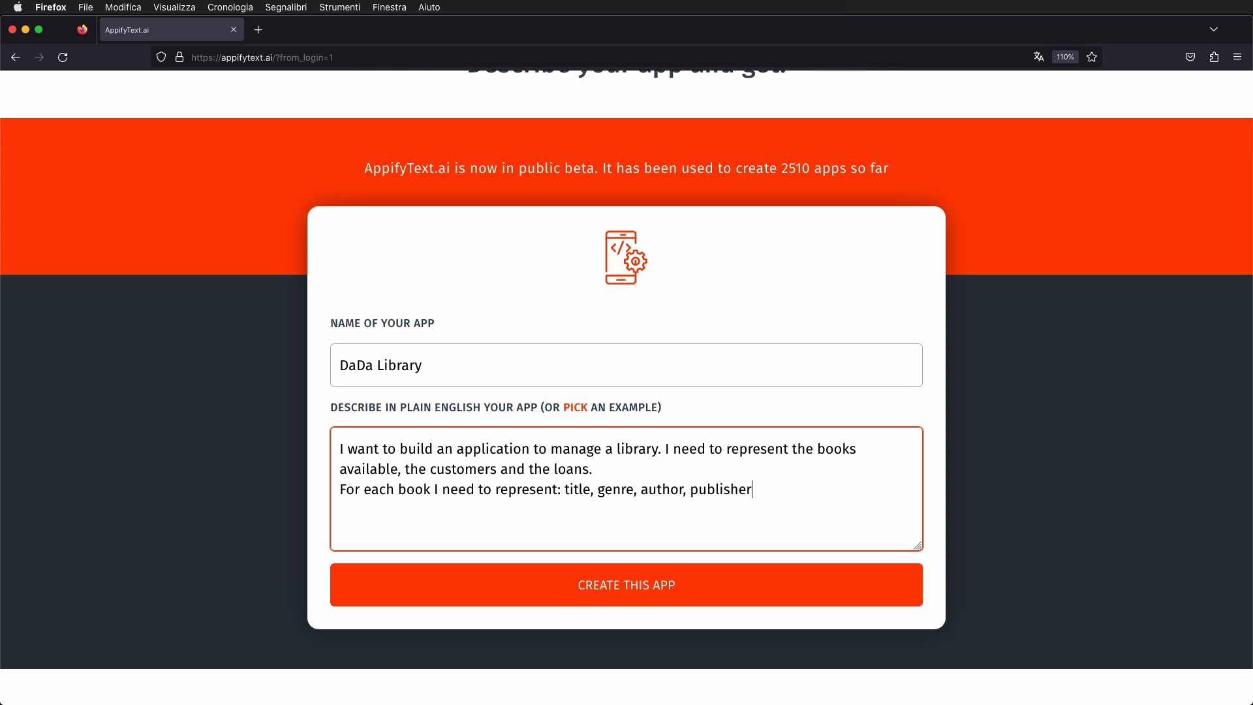
type(", I")
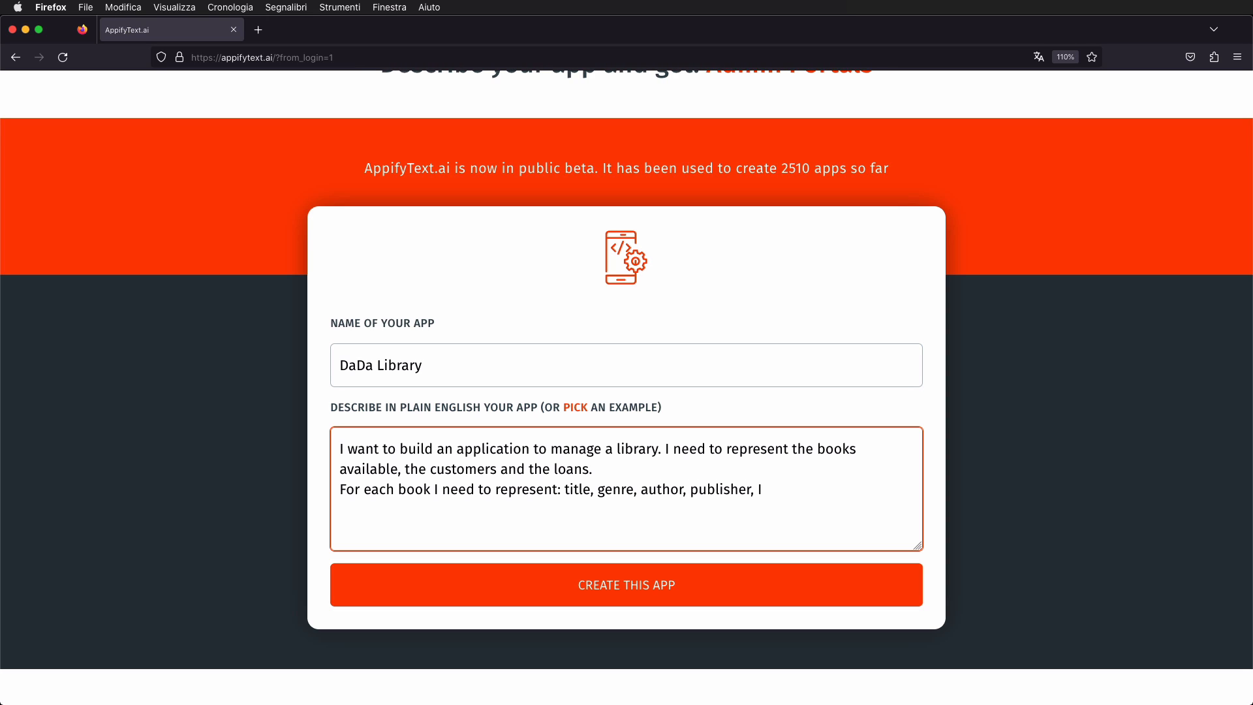
type("SBN,")
type("and th")
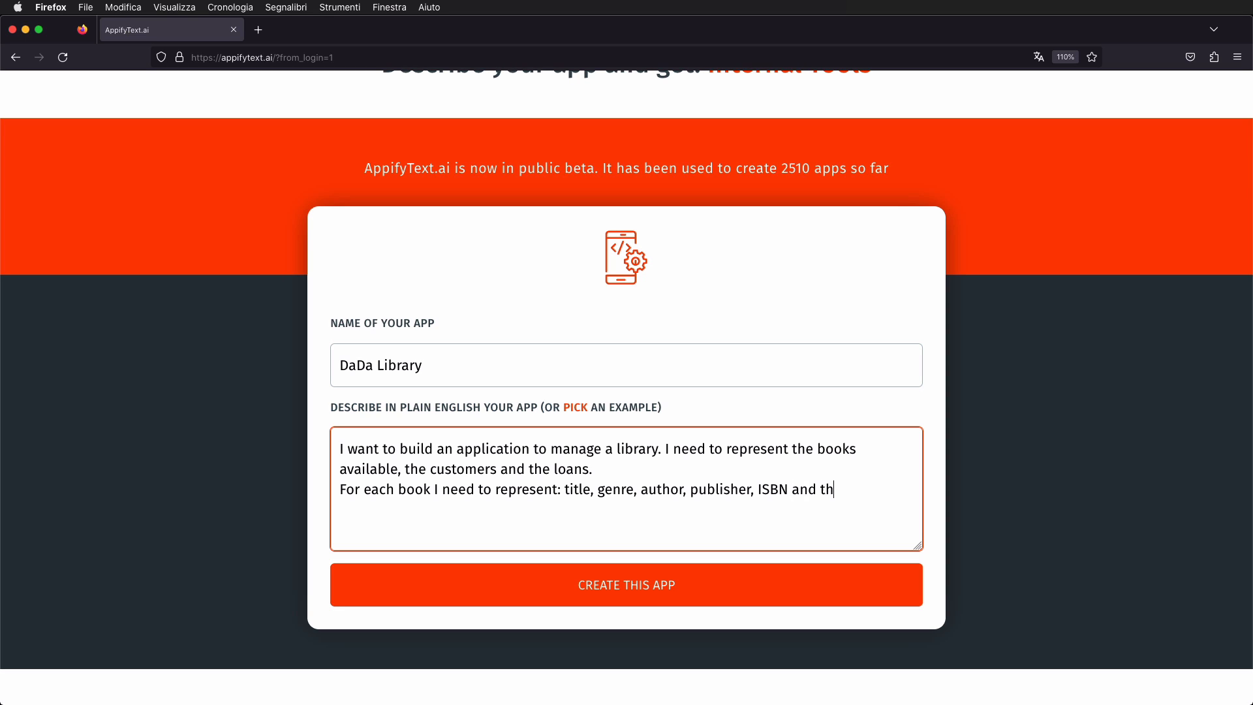
type("e number of copies ")
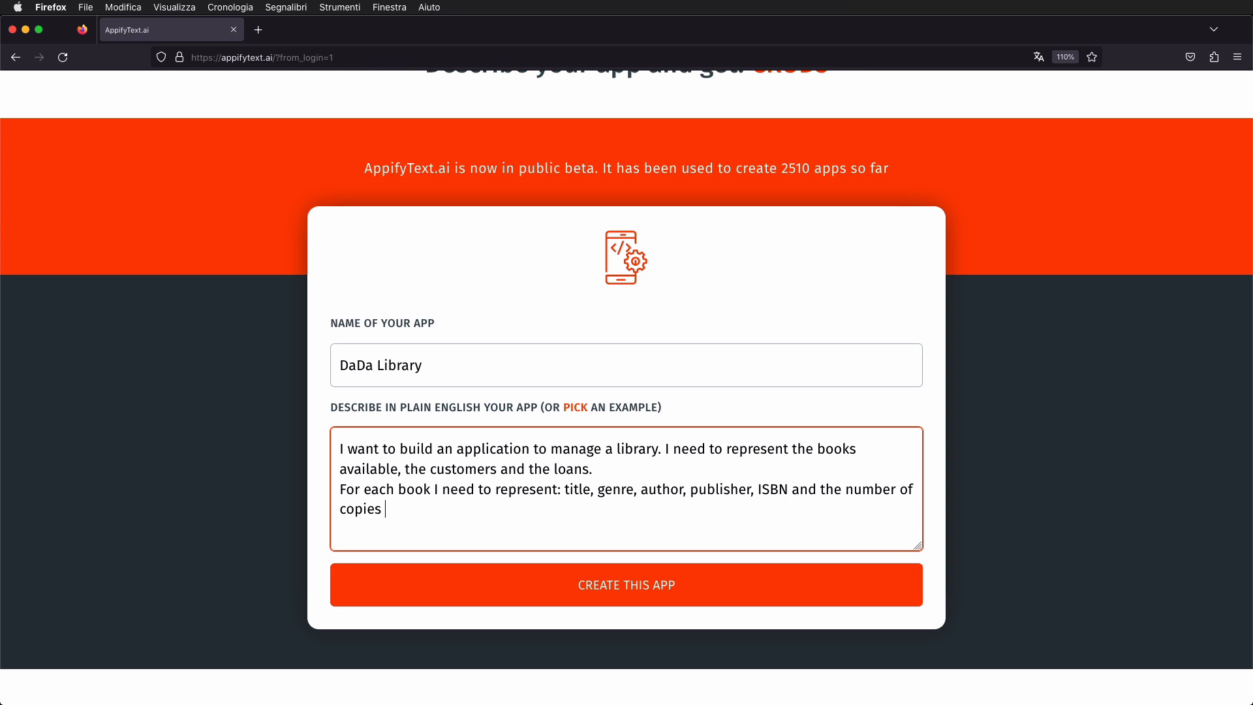
type("available.")
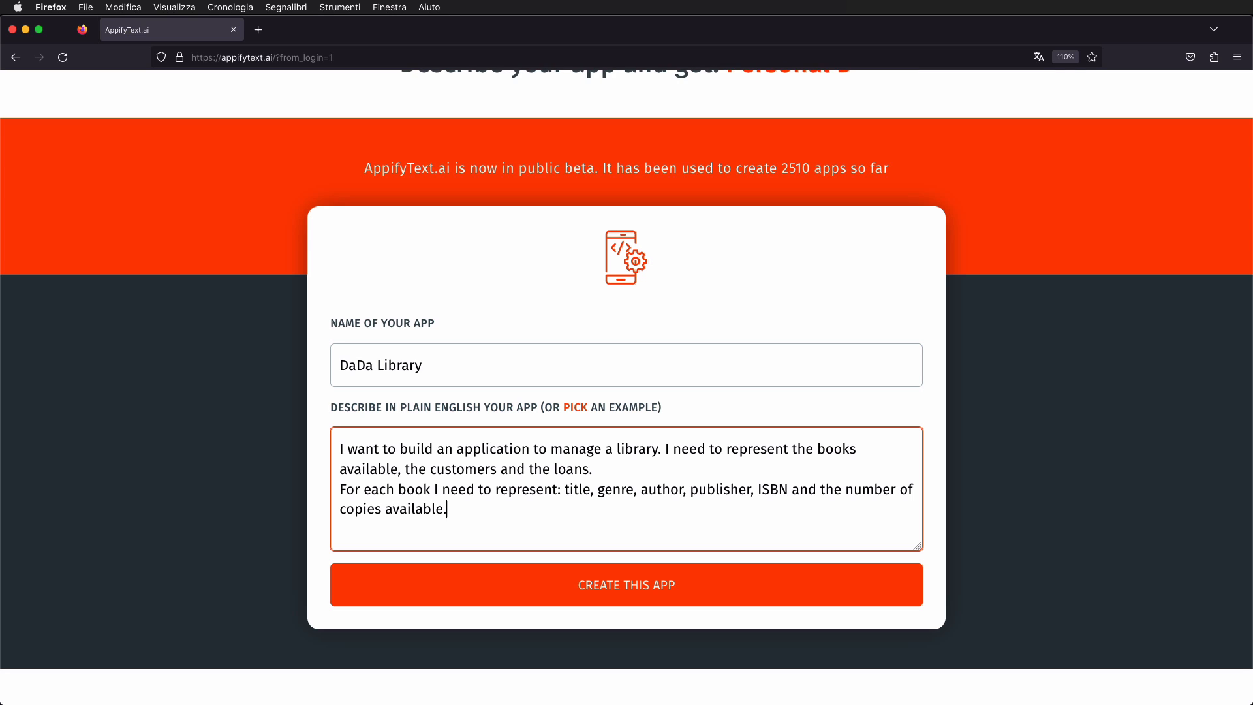
scroll(515, 495, "down", 2)
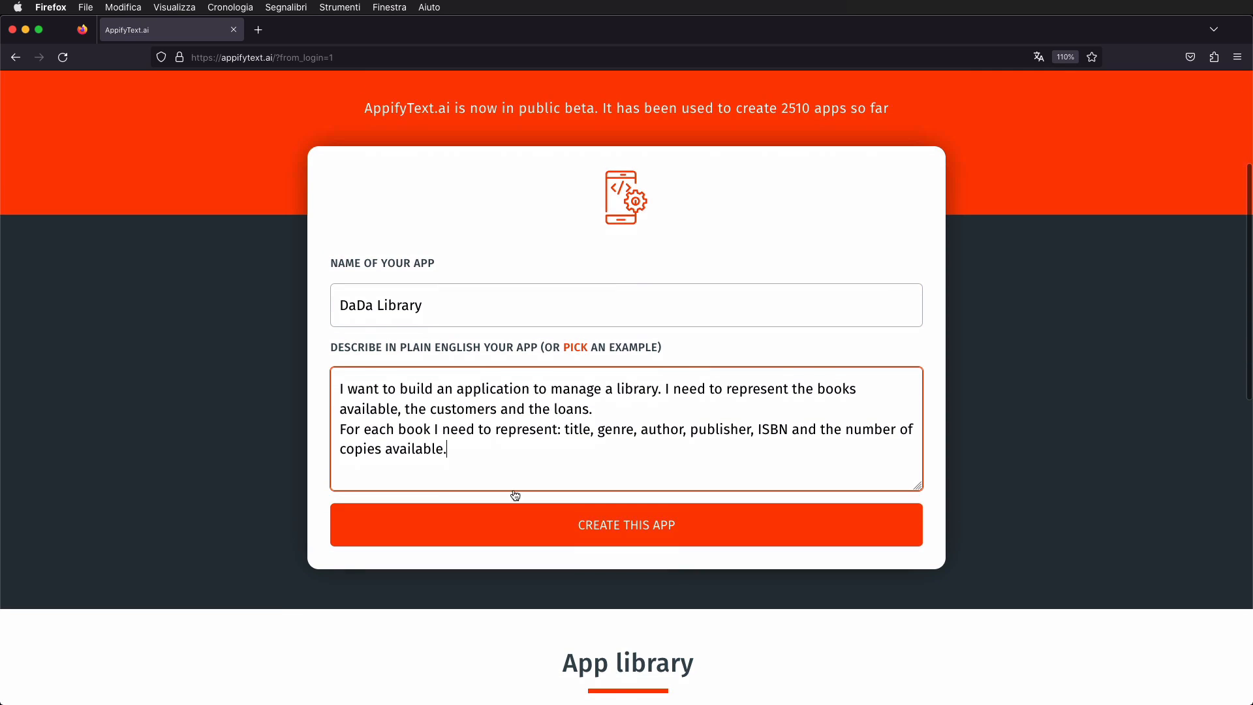
Step: Generate the DaDa Library app with CREATE THIS APP until it reports being ready to use
left_click(637, 532)
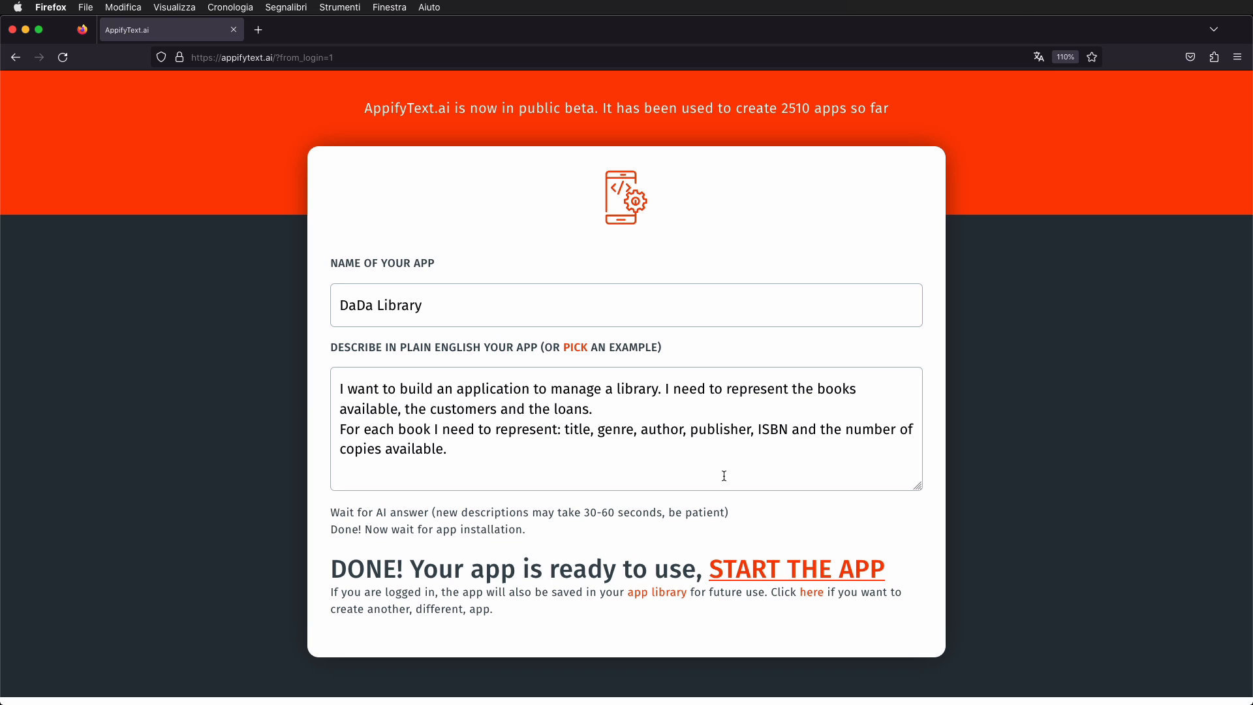
left_click(607, 408)
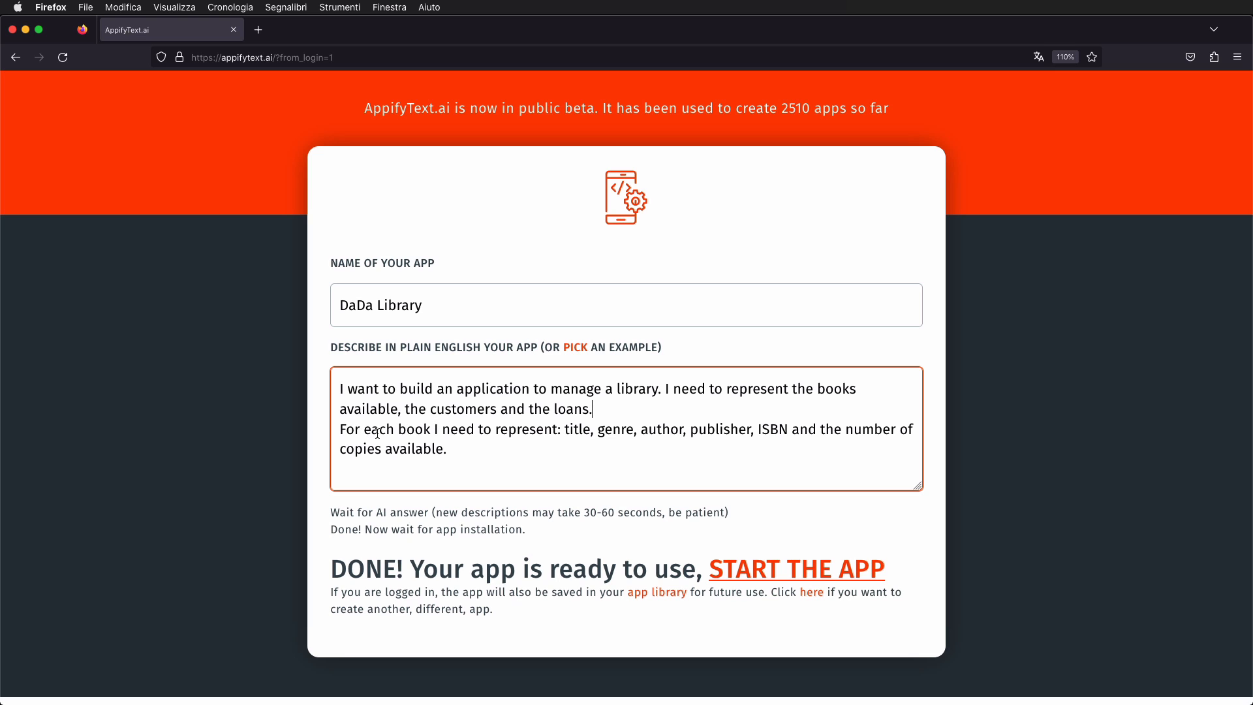
left_click_drag(396, 428, 492, 451)
left_click(560, 453)
triple_click(601, 456)
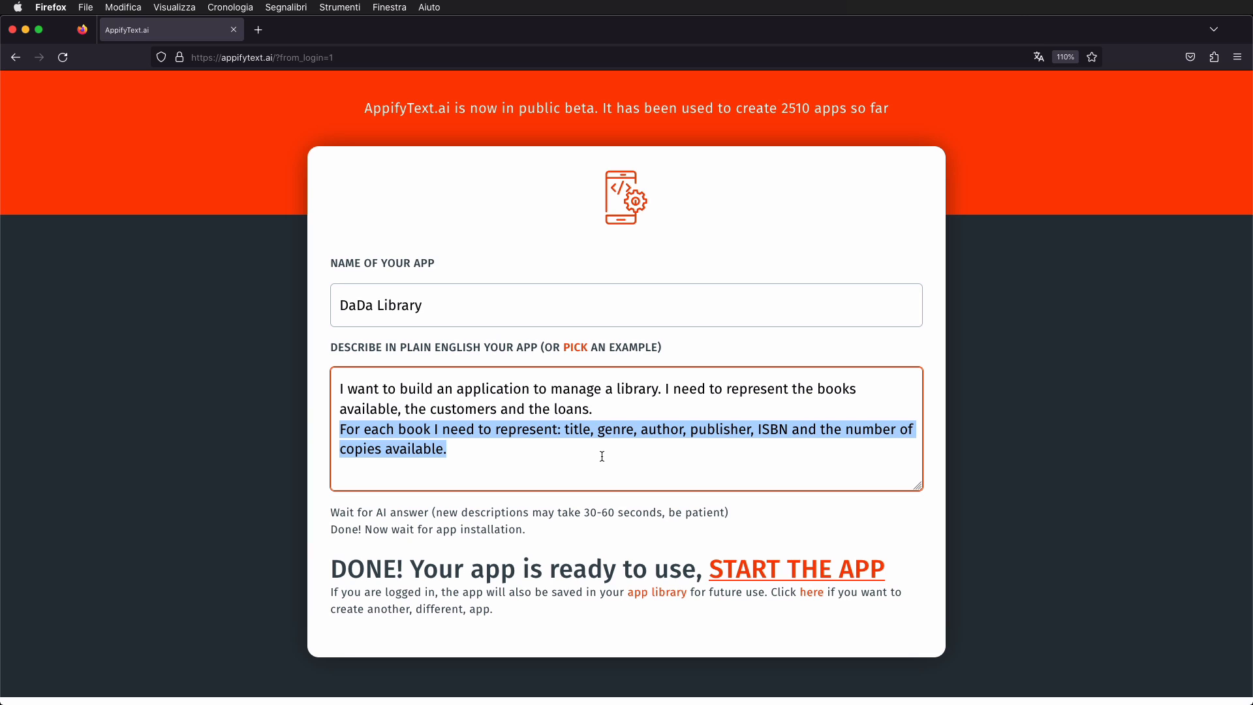
left_click(592, 437)
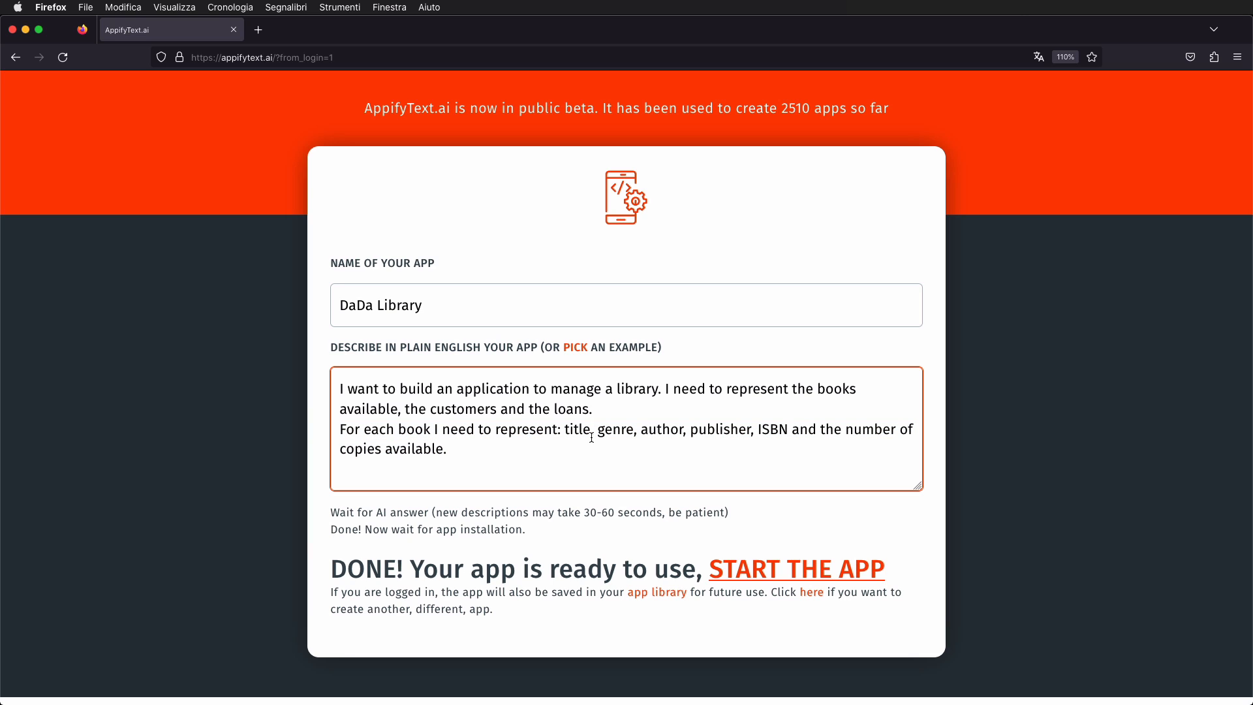
type(",")
Step: Launch the generated app and browse its Books, Customers and Loans lists twice, ending on Books
left_click(799, 564)
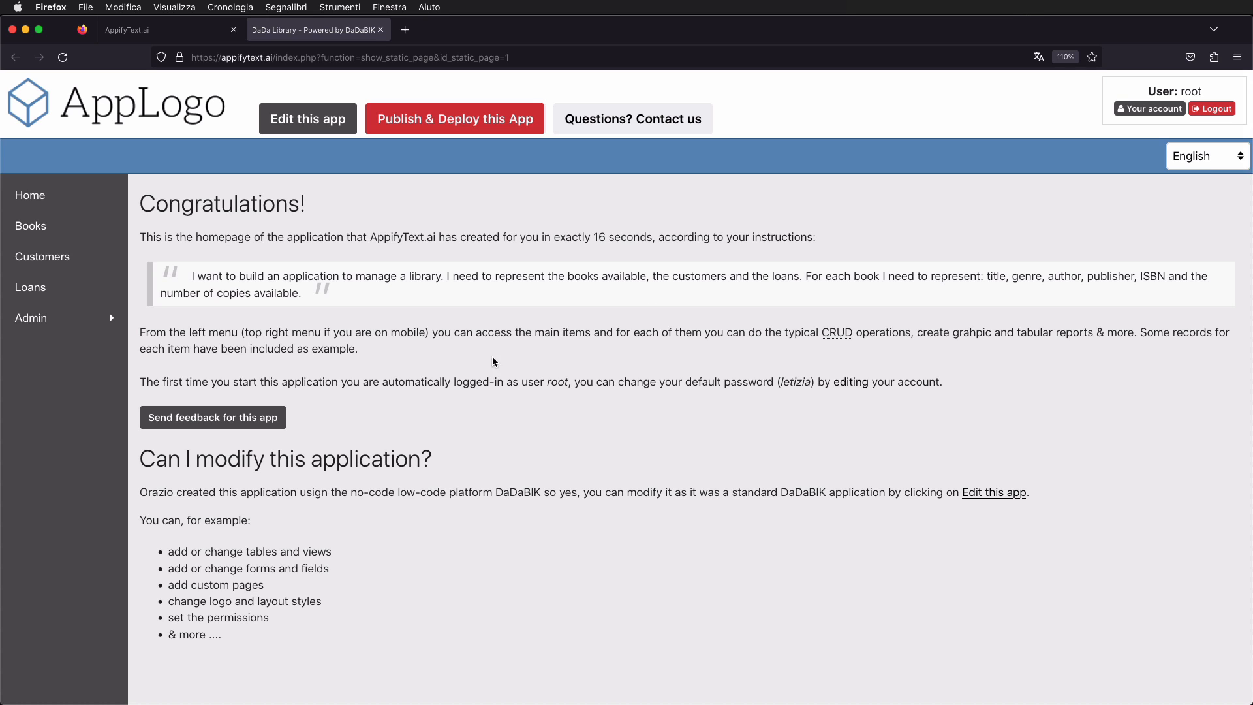
left_click(39, 227)
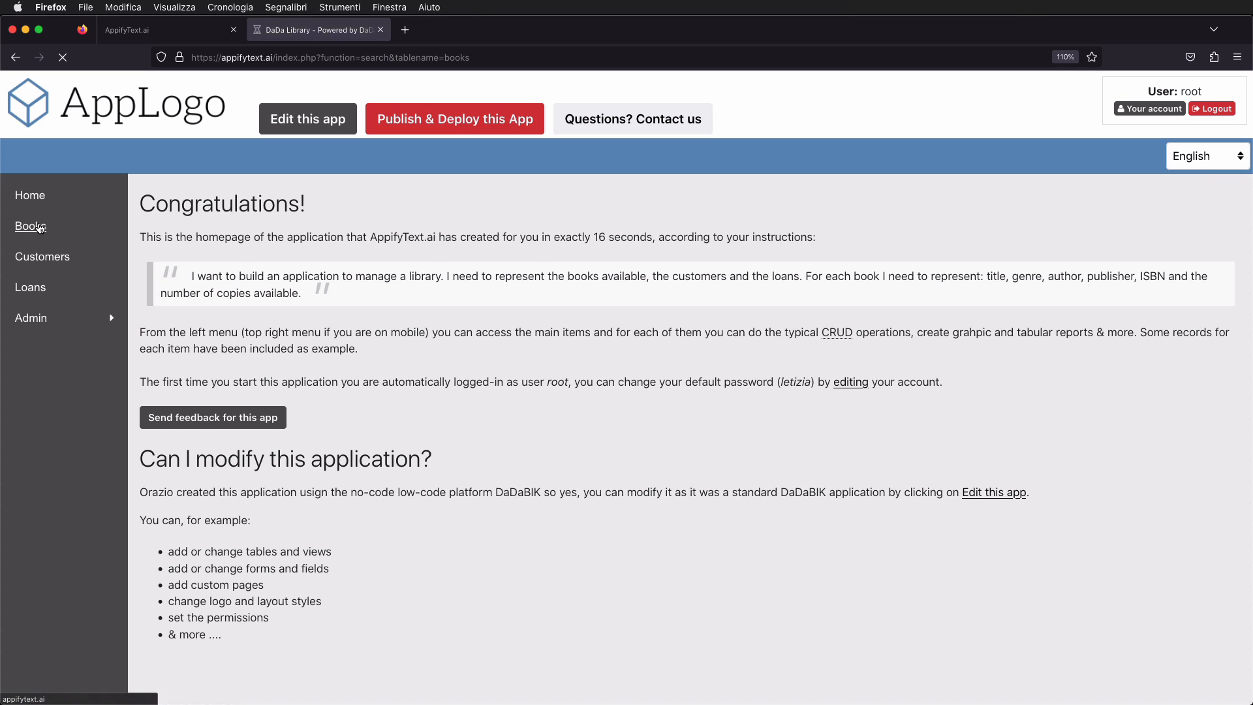
left_click(51, 261)
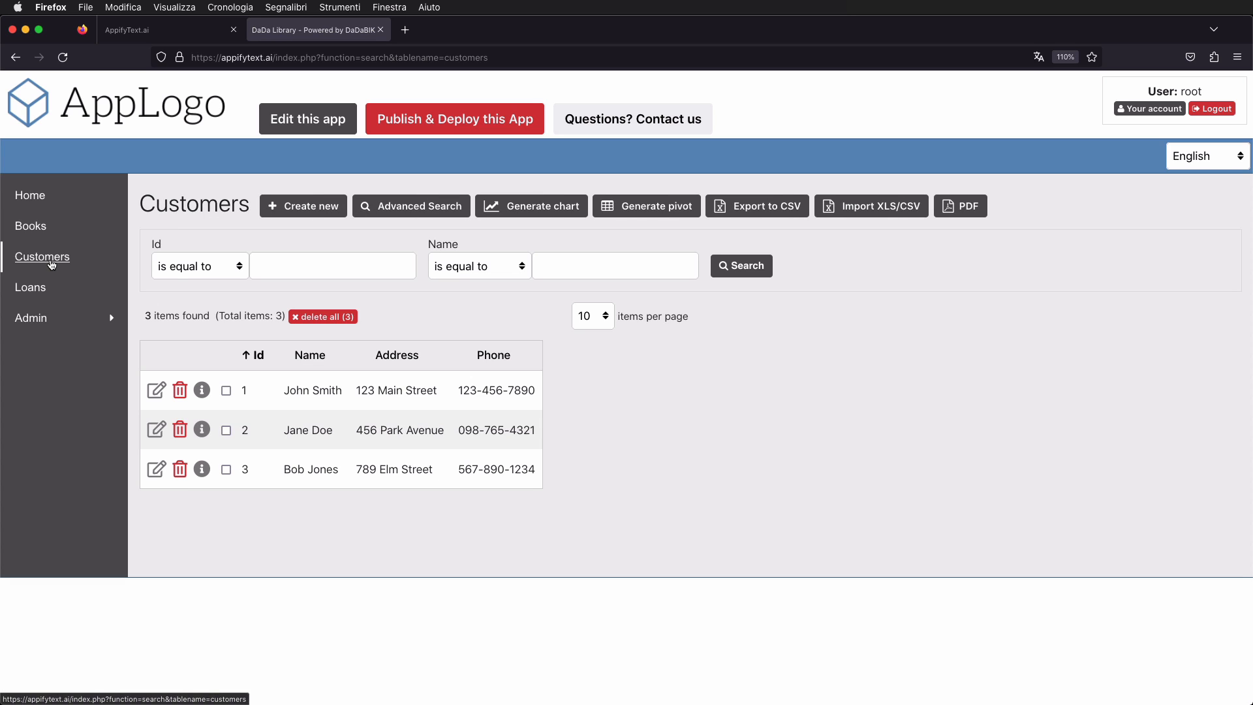
left_click(38, 291)
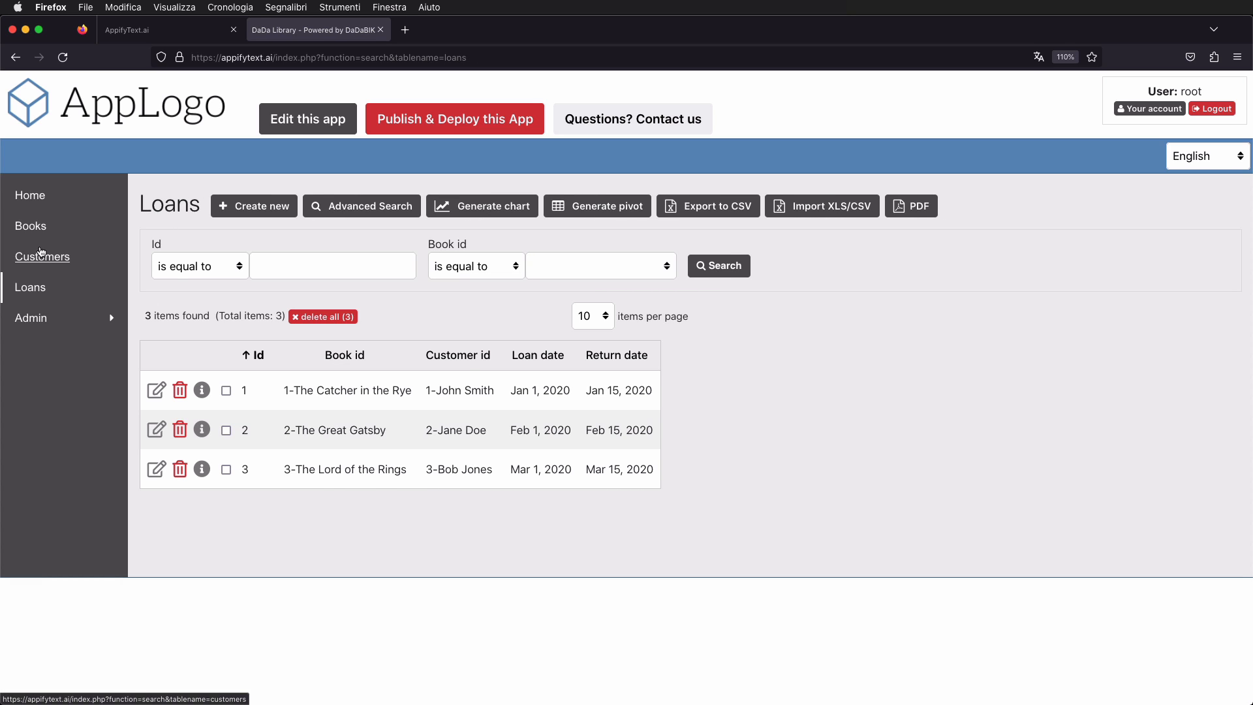
left_click(40, 228)
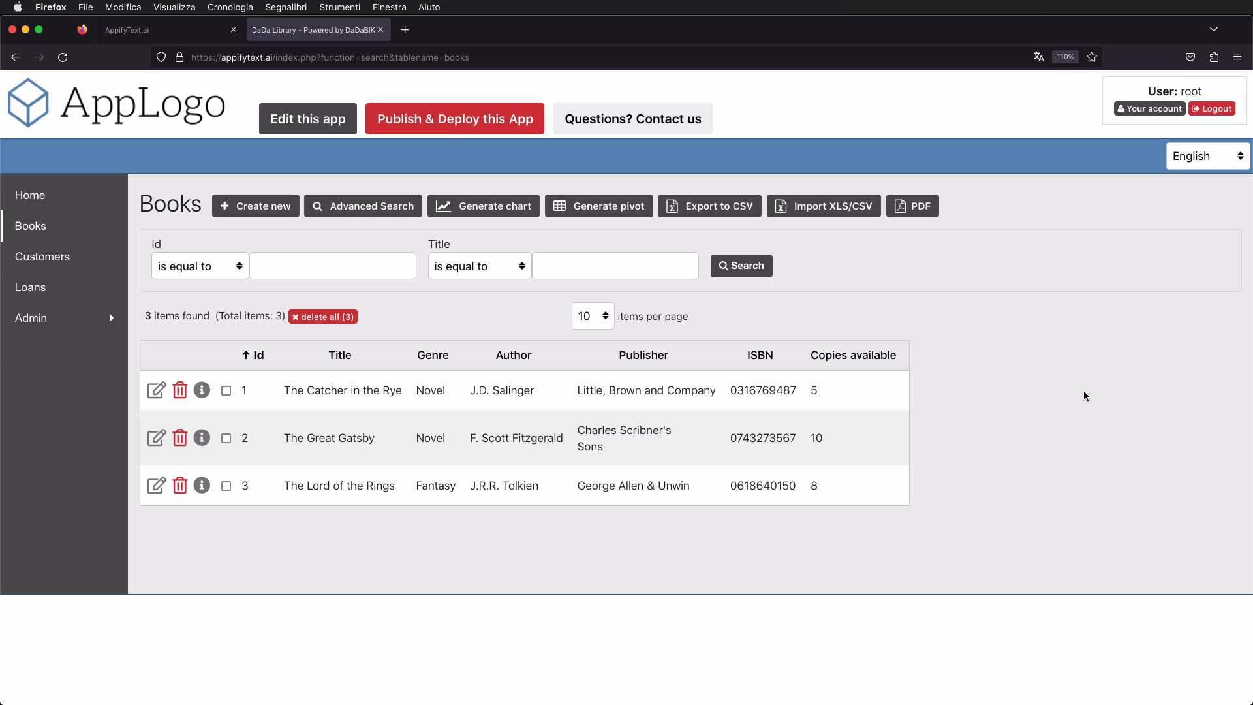
left_click(42, 256)
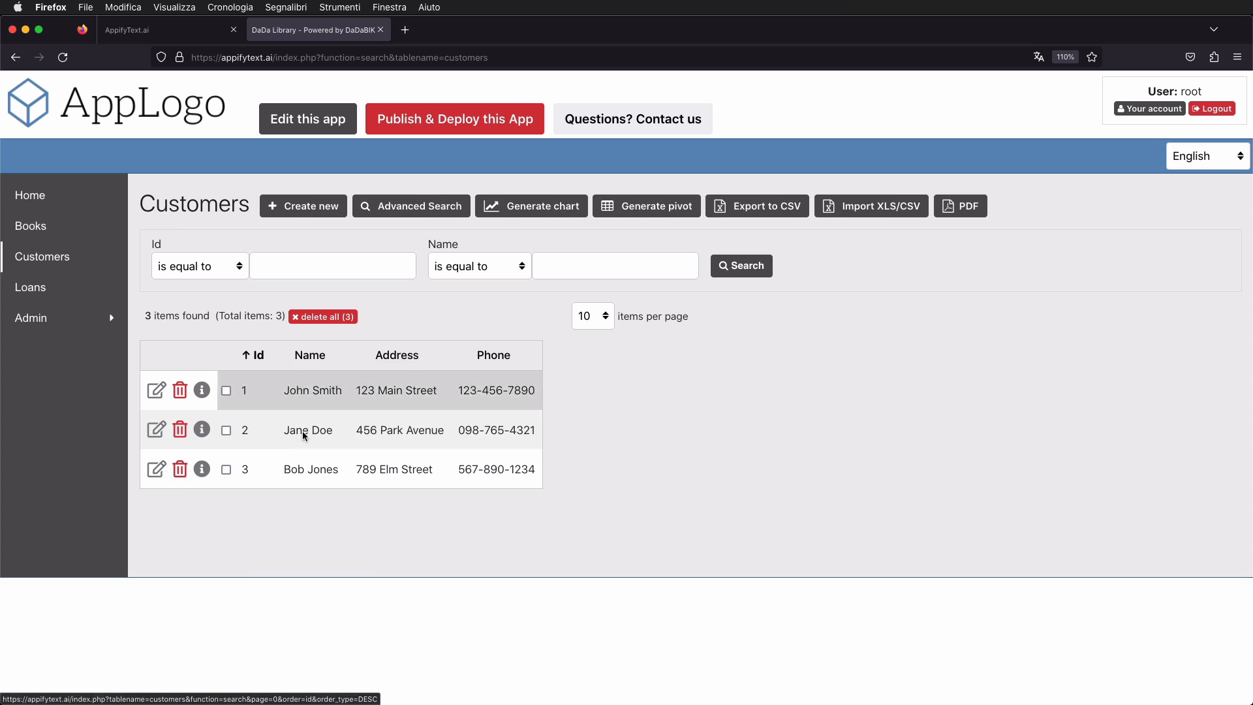
left_click(32, 289)
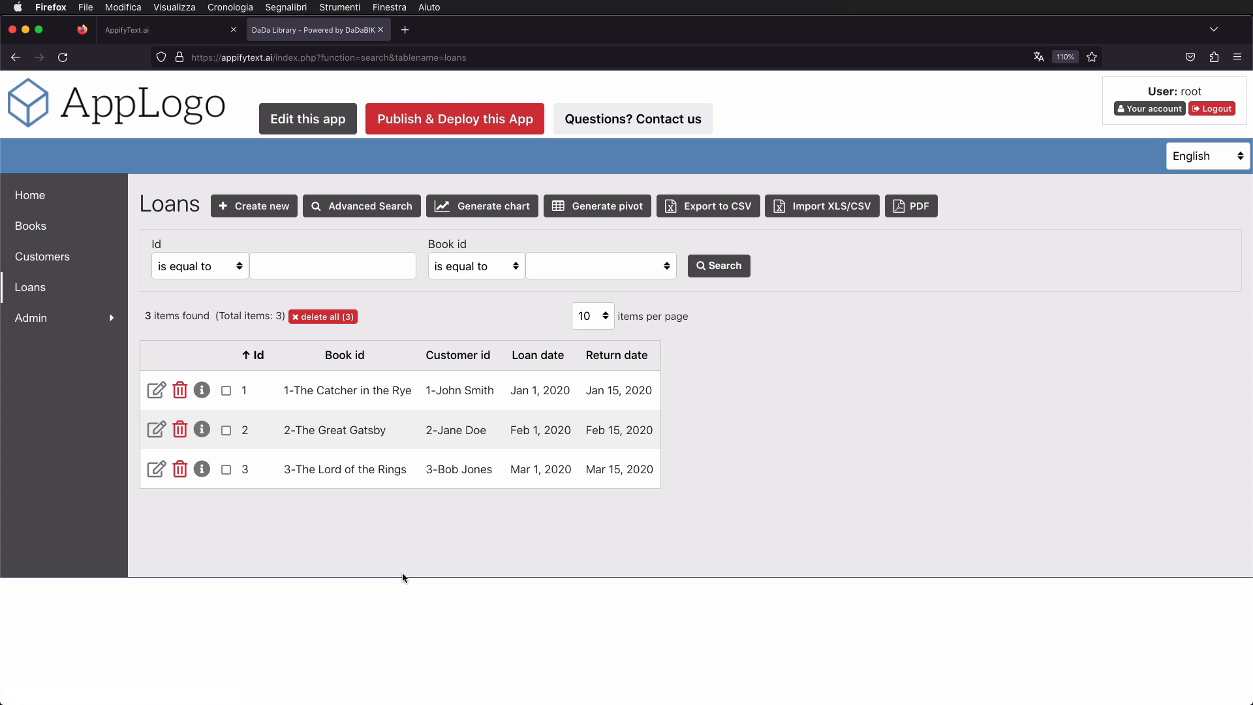
left_click(30, 226)
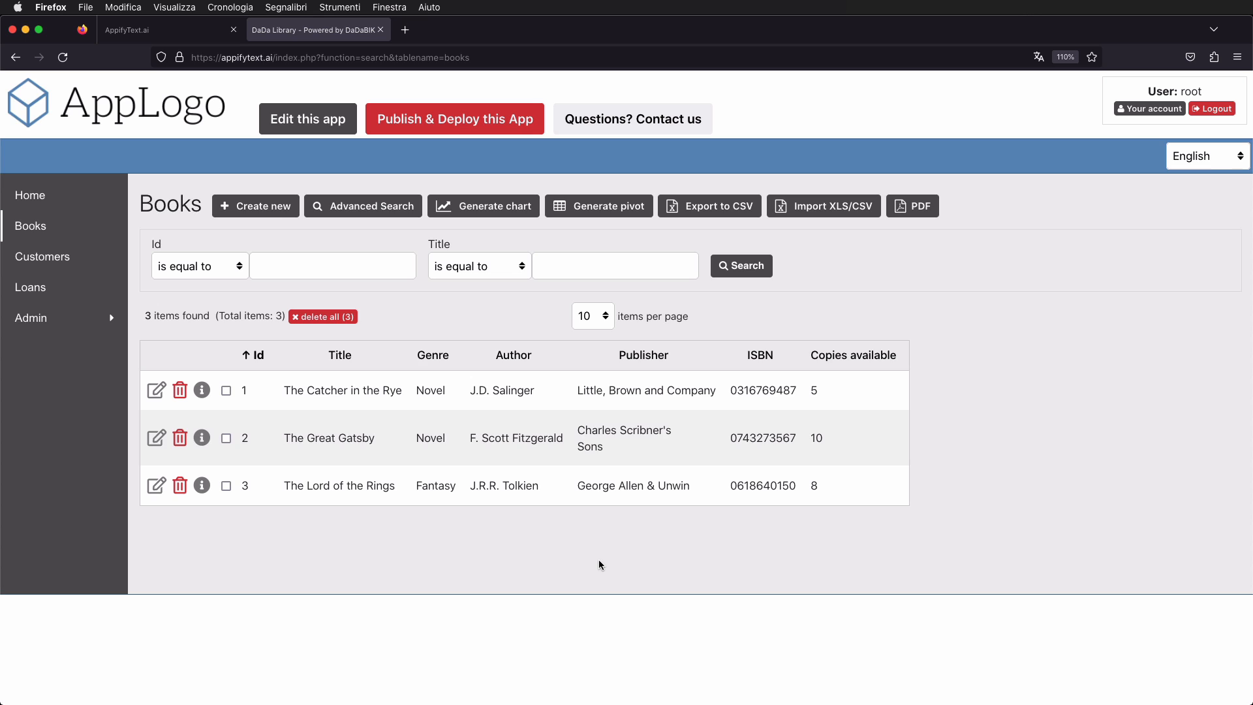
Step: Start a new book titled 'Divina Commedia', genre Poetry, author Dante Alighieri
left_click(261, 208)
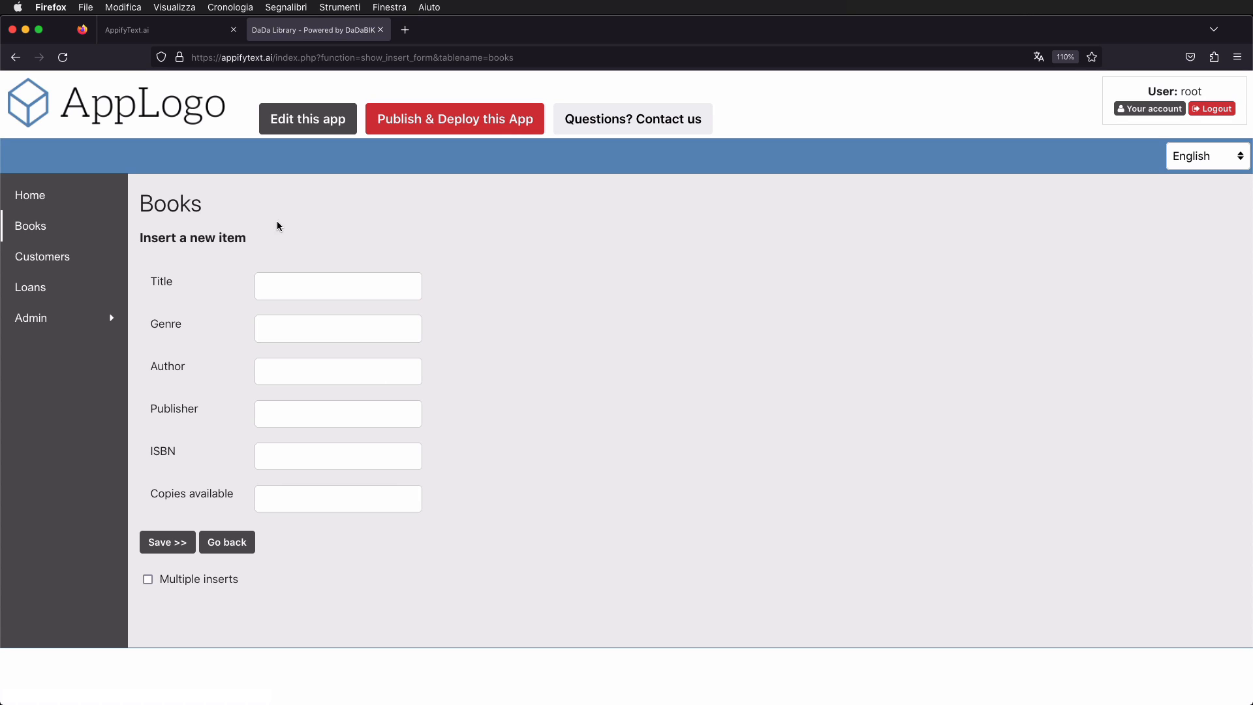
left_click(288, 286)
type("Divin")
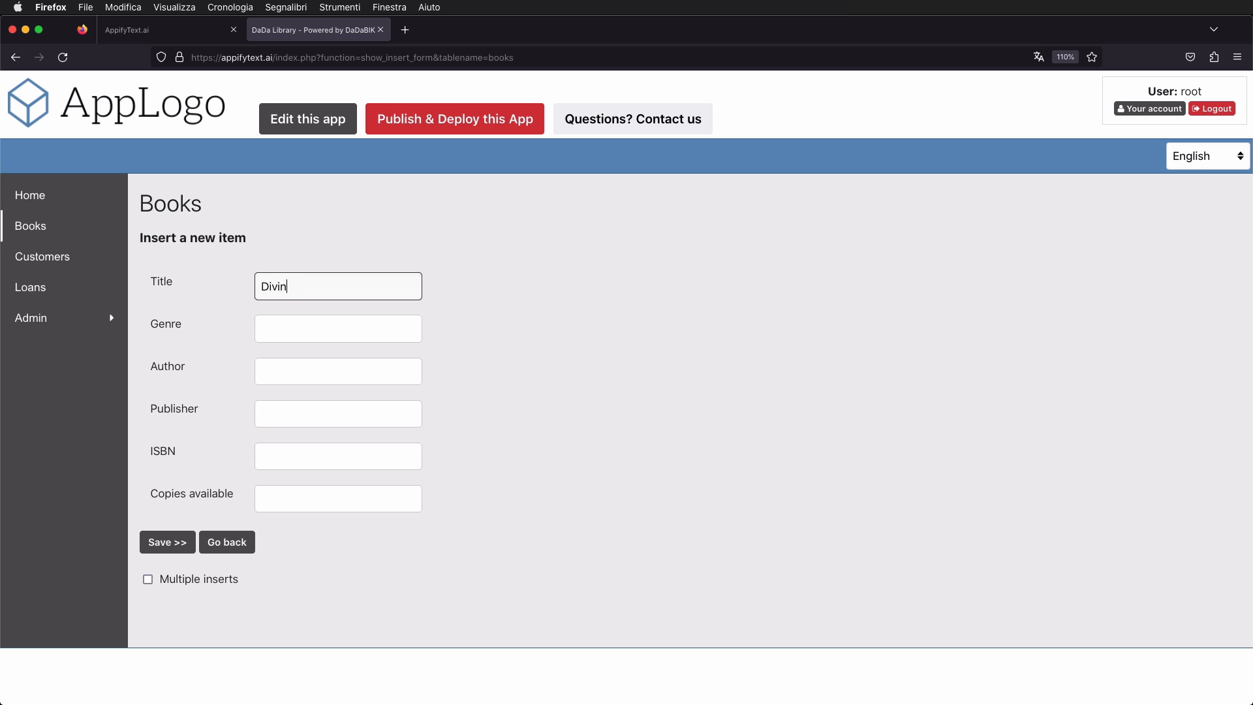
type("a Commedia")
left_click(291, 326)
type("Poetry")
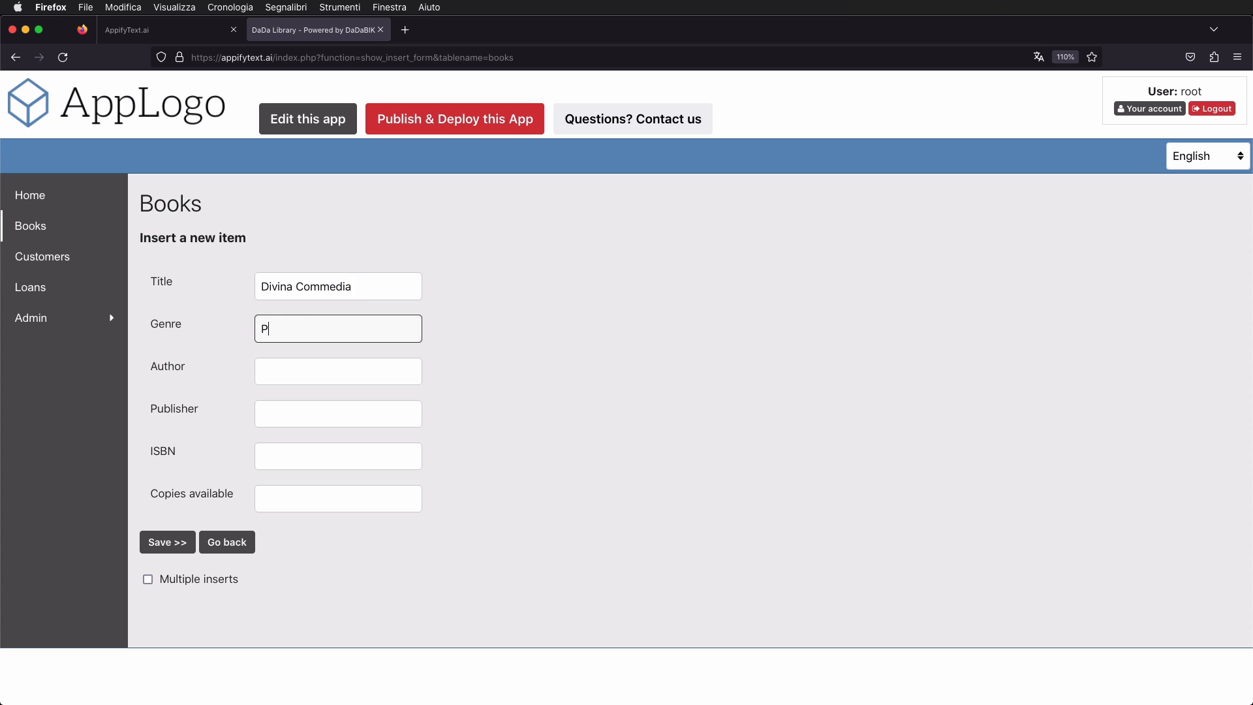
left_click(301, 373)
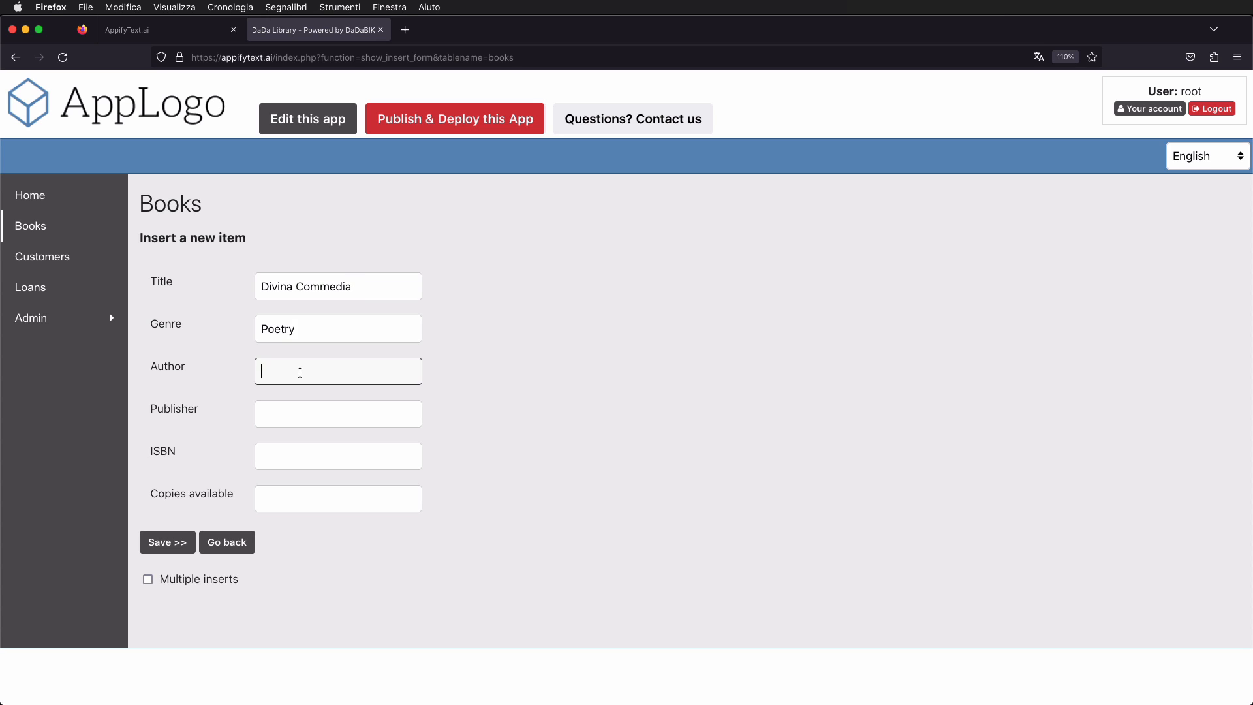
type("Dante Alighieri")
left_click(297, 421)
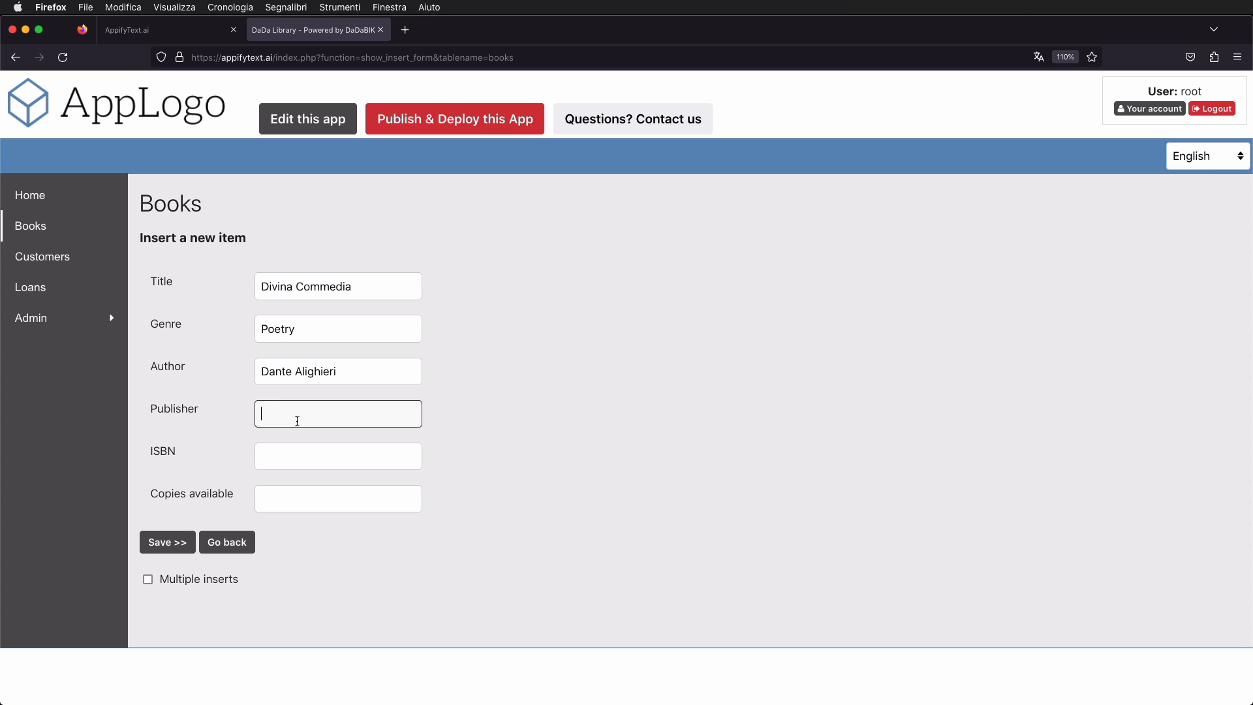
type("Oxford University Press")
left_click(323, 457)
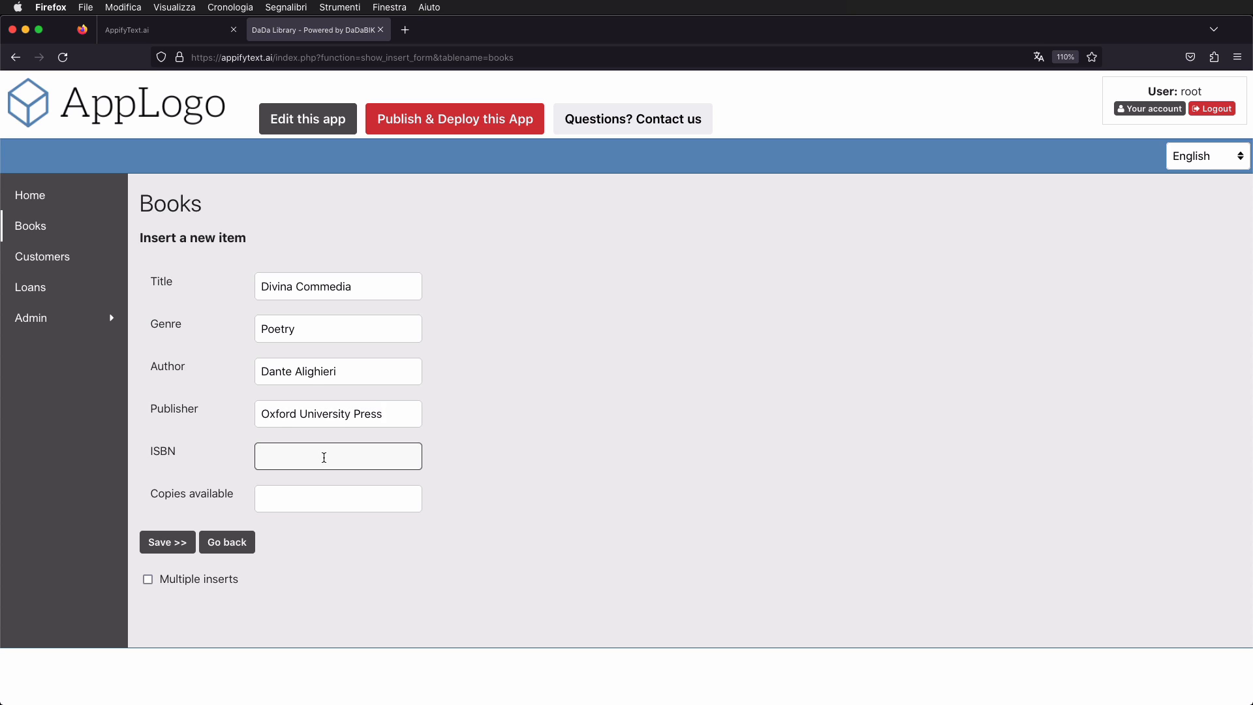
type("4786287462837647238")
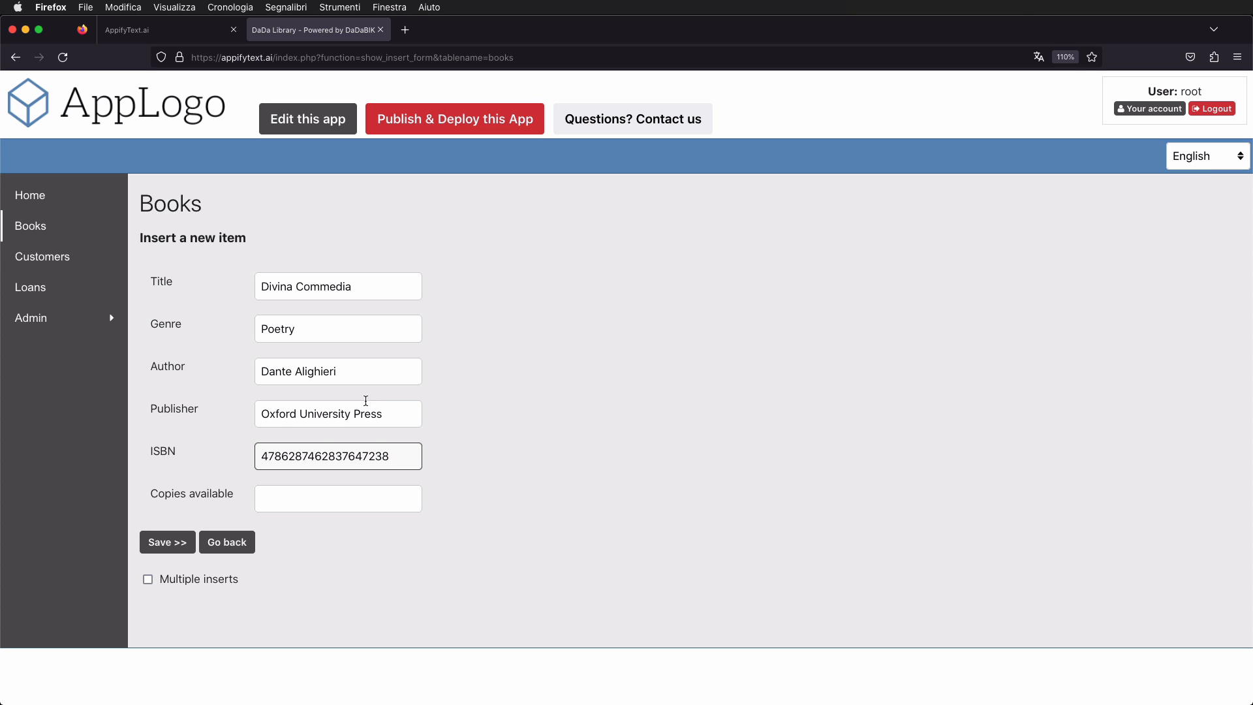
left_click(320, 491)
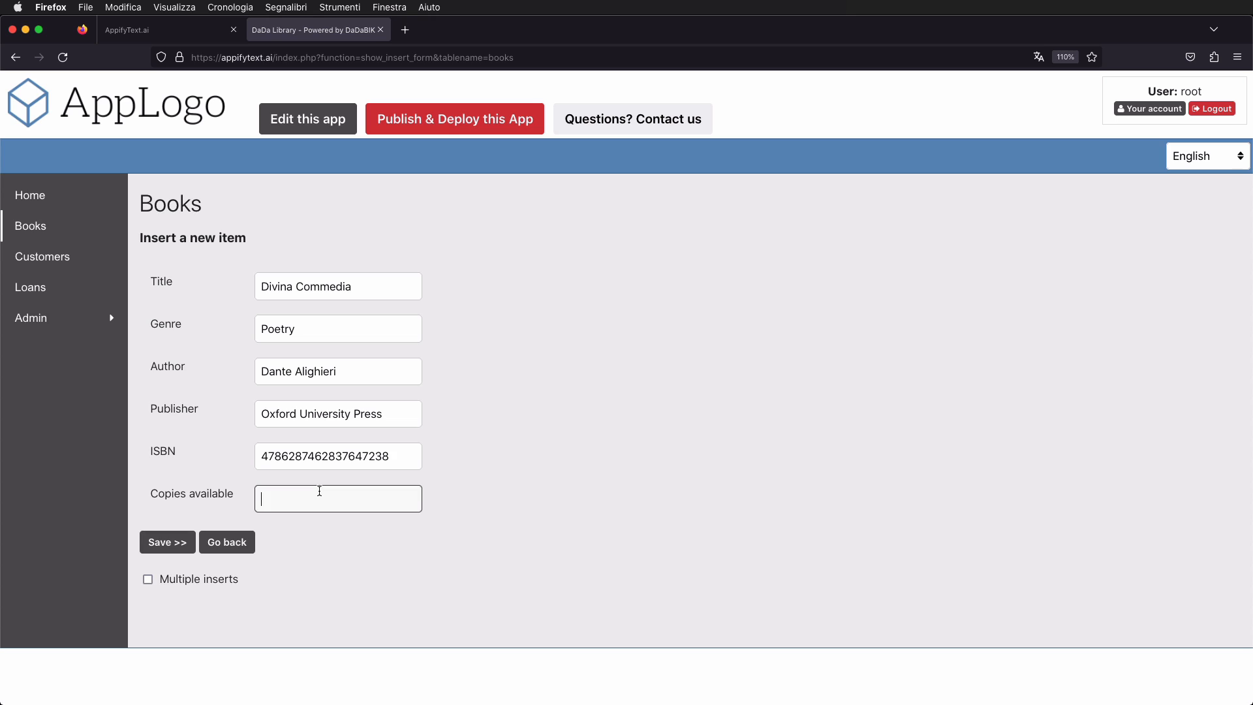
type("10")
left_click(171, 543)
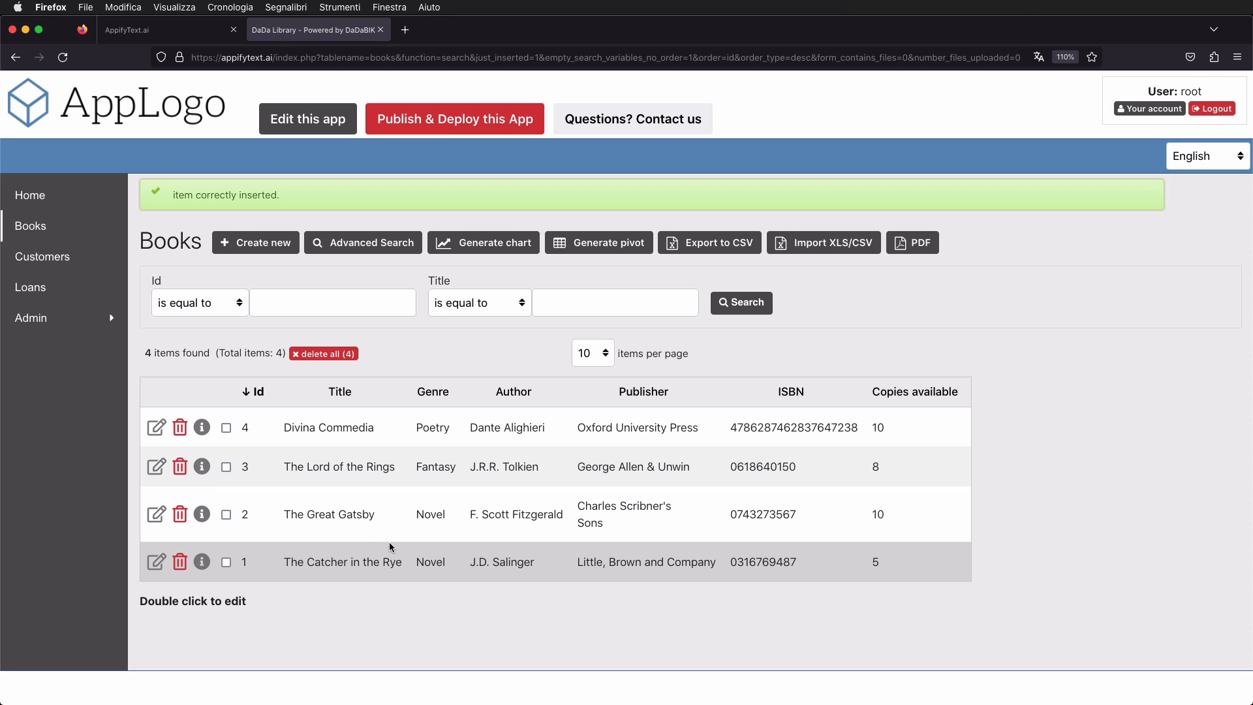
Step: Start a new loan of 4 Divina Commedia to the first customer
left_click(31, 287)
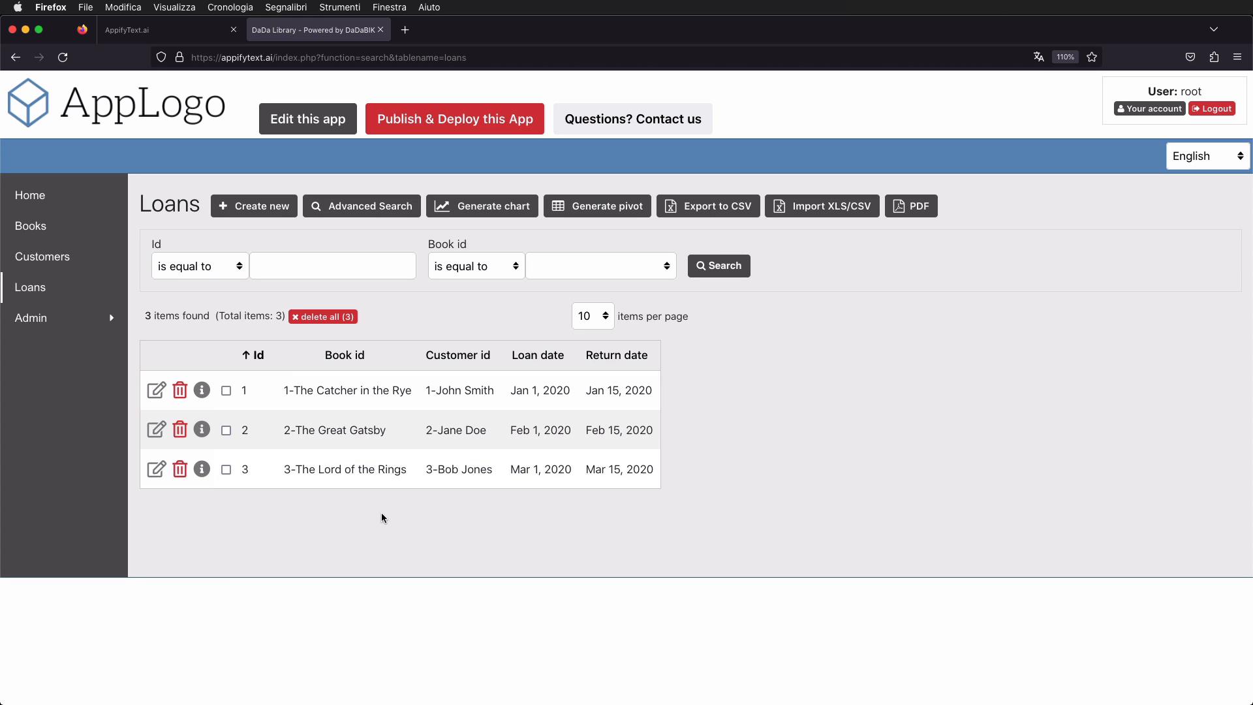
left_click(242, 207)
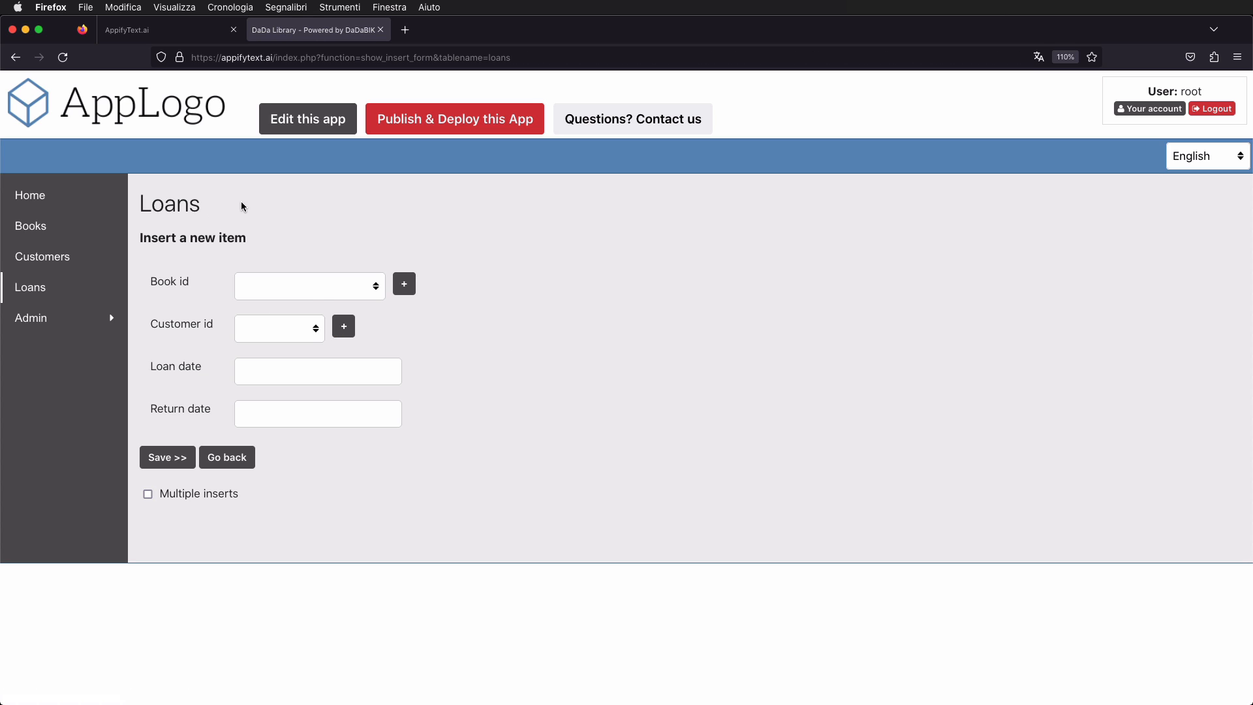
left_click(329, 297)
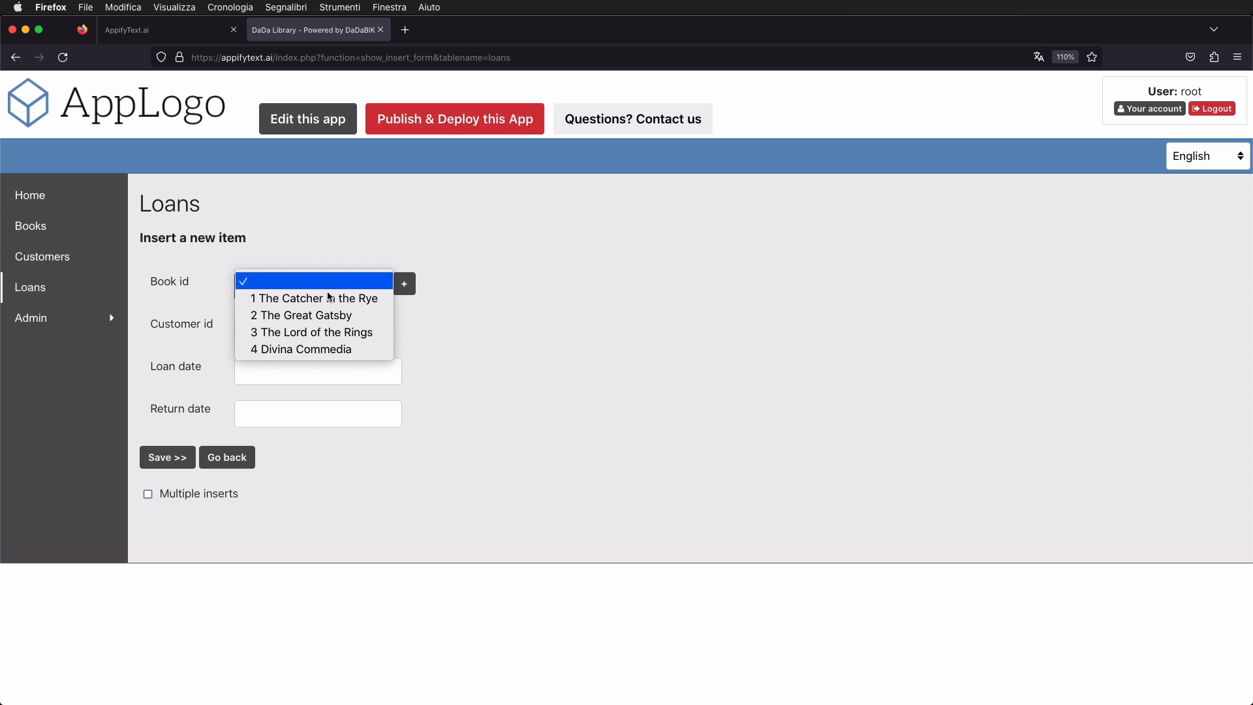
left_click(330, 351)
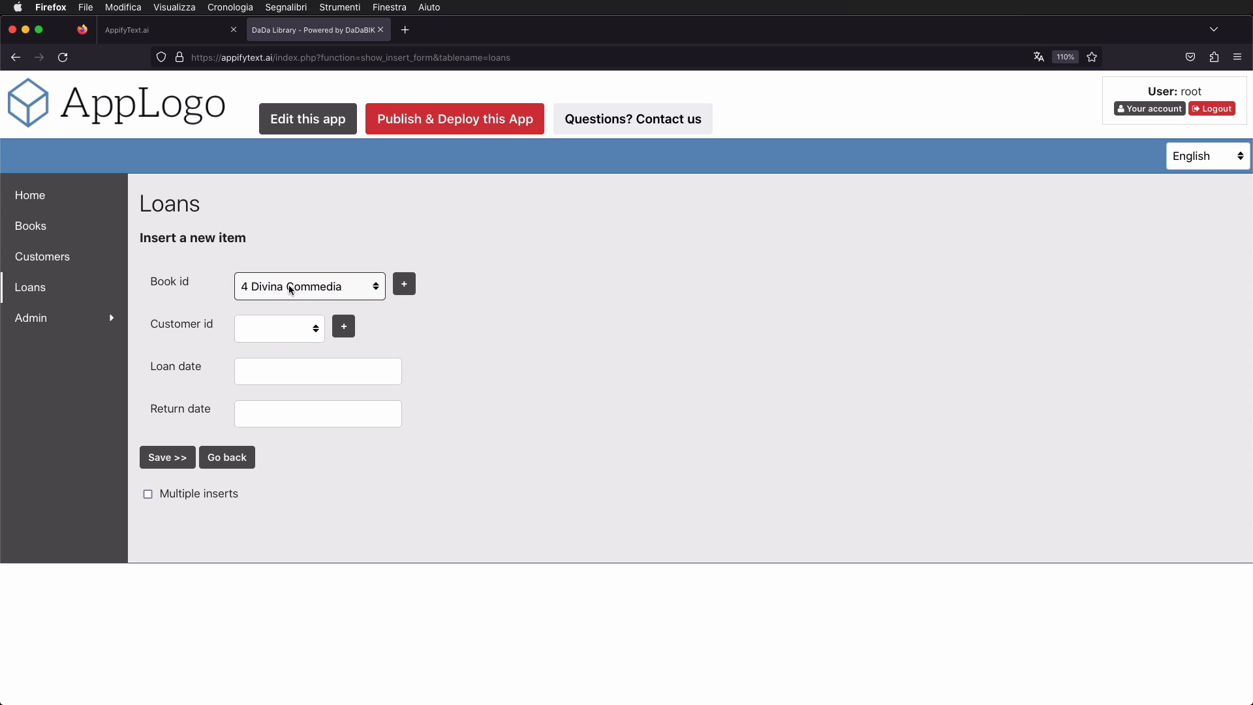
left_click(271, 328)
left_click(298, 341)
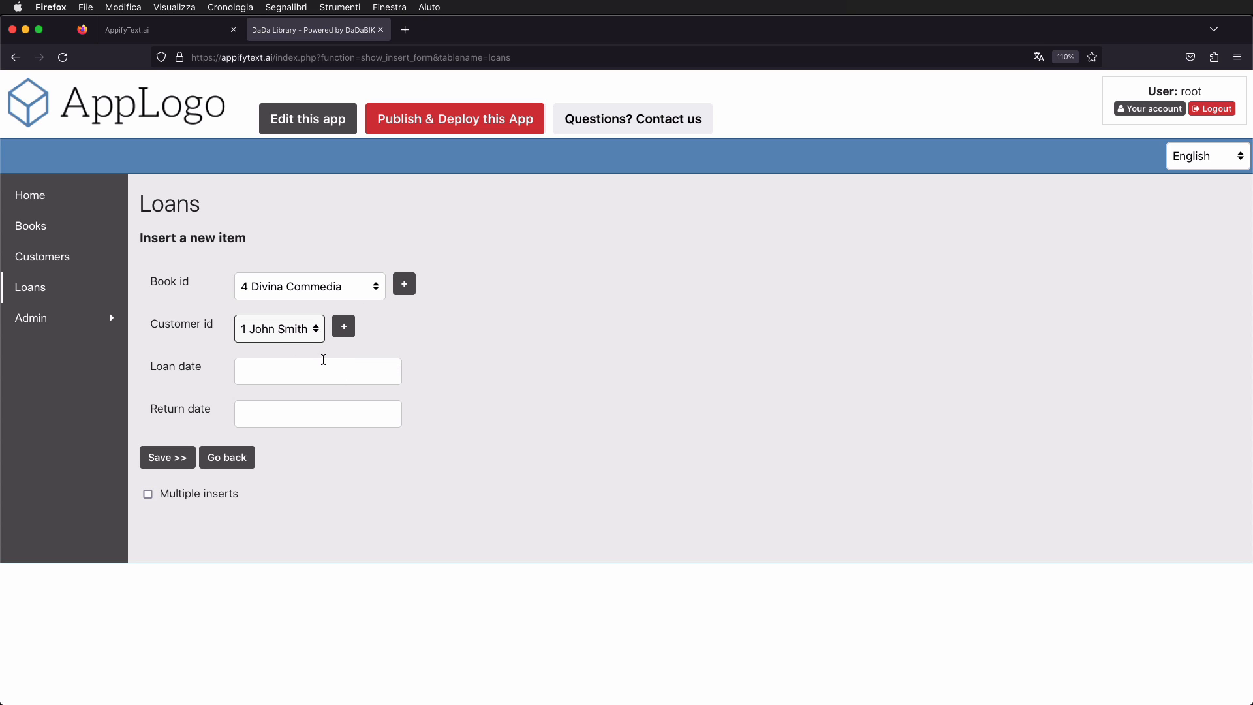
Step: Set the loan date to October 31, 2023, save the loan, and return to Books
left_click(327, 378)
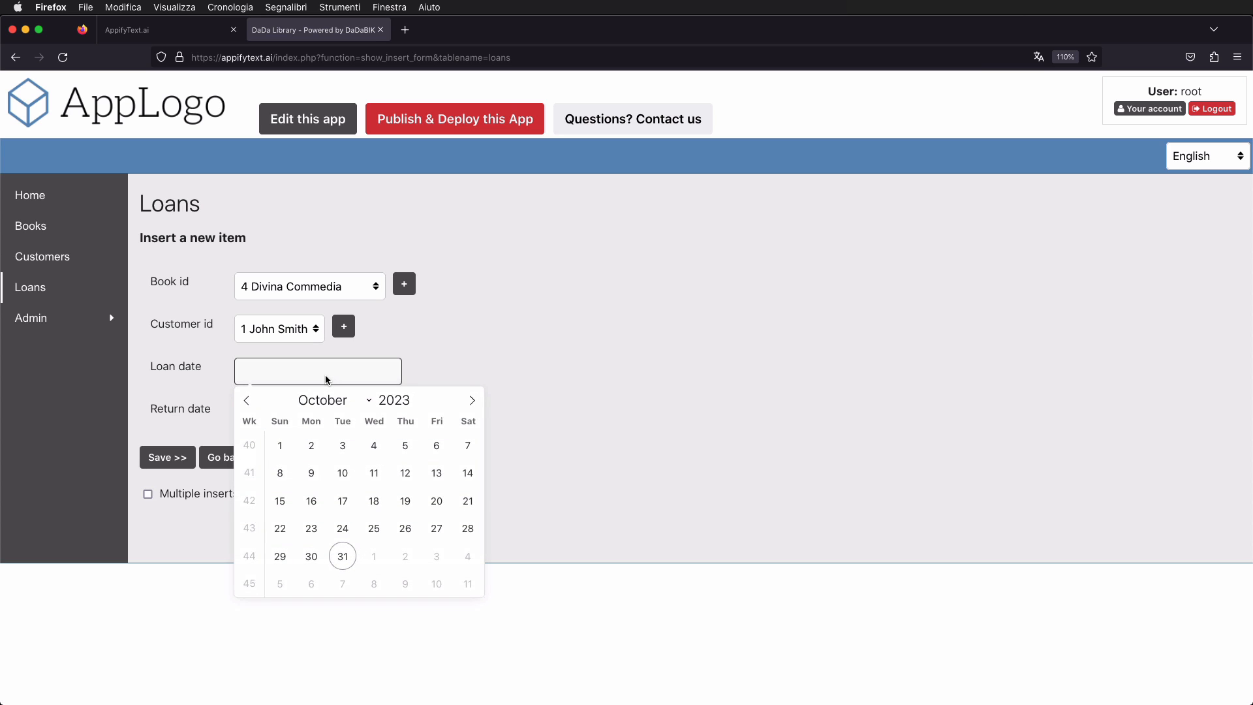
left_click(340, 556)
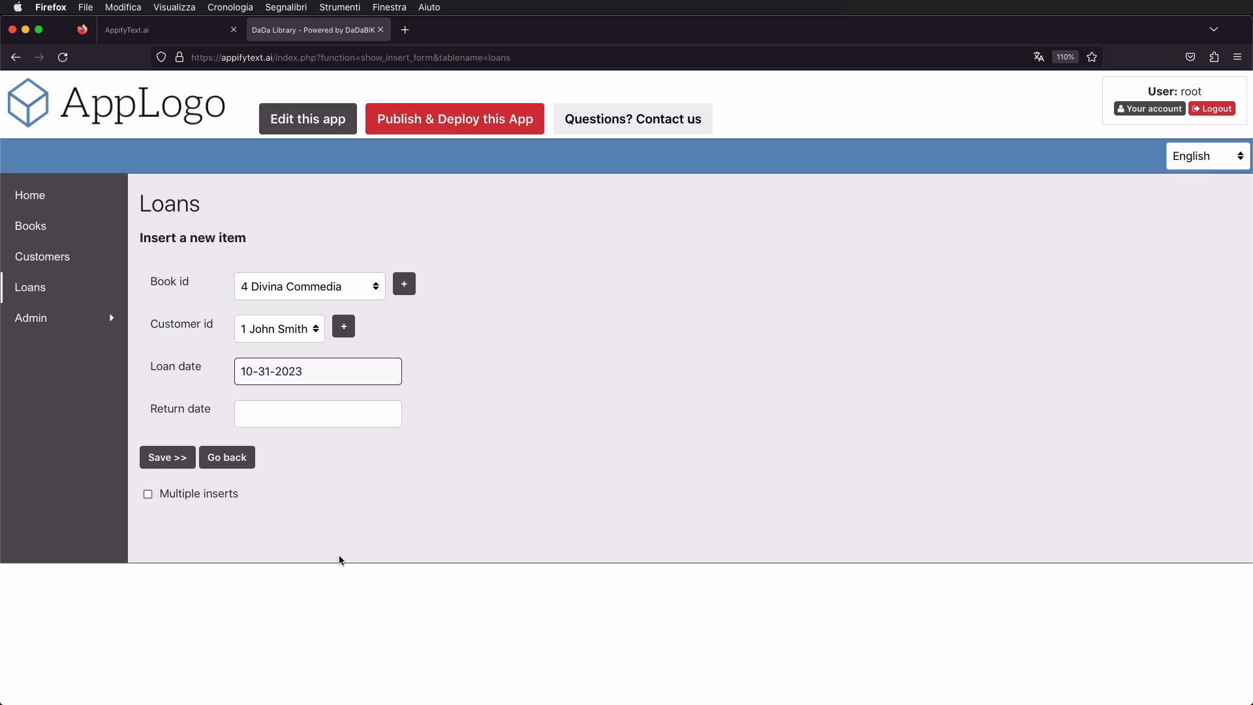
left_click(168, 459)
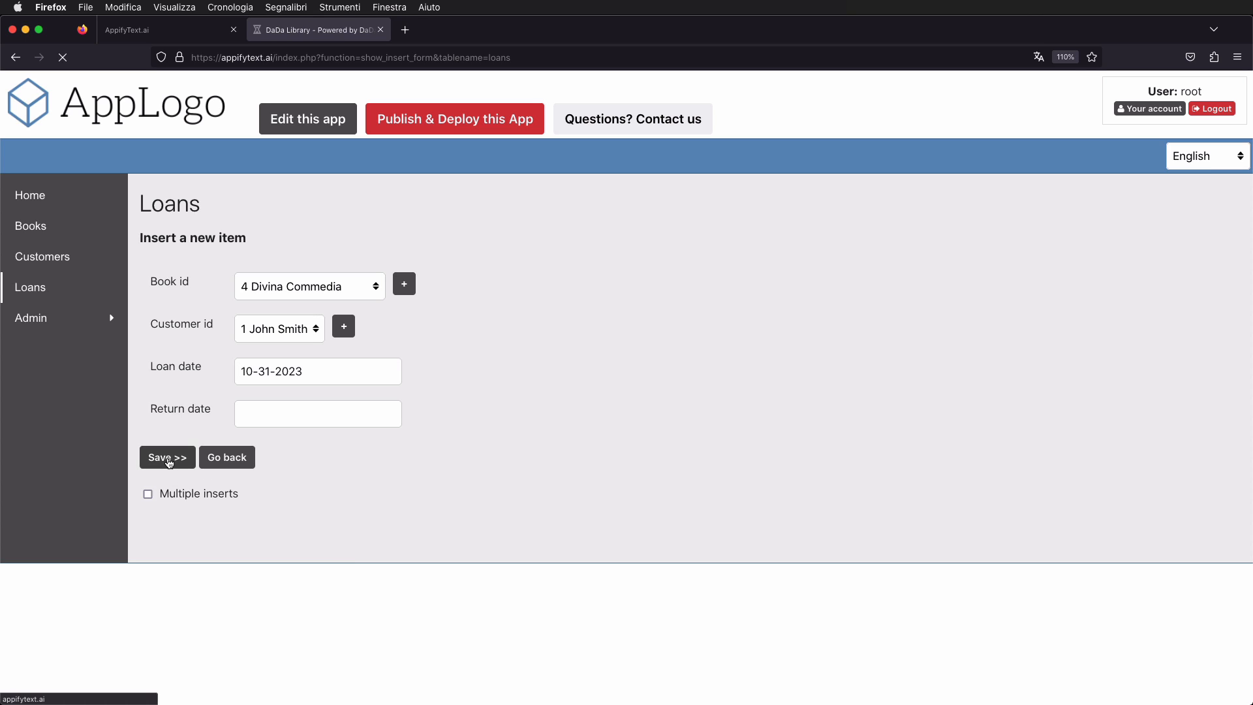
left_click(31, 238)
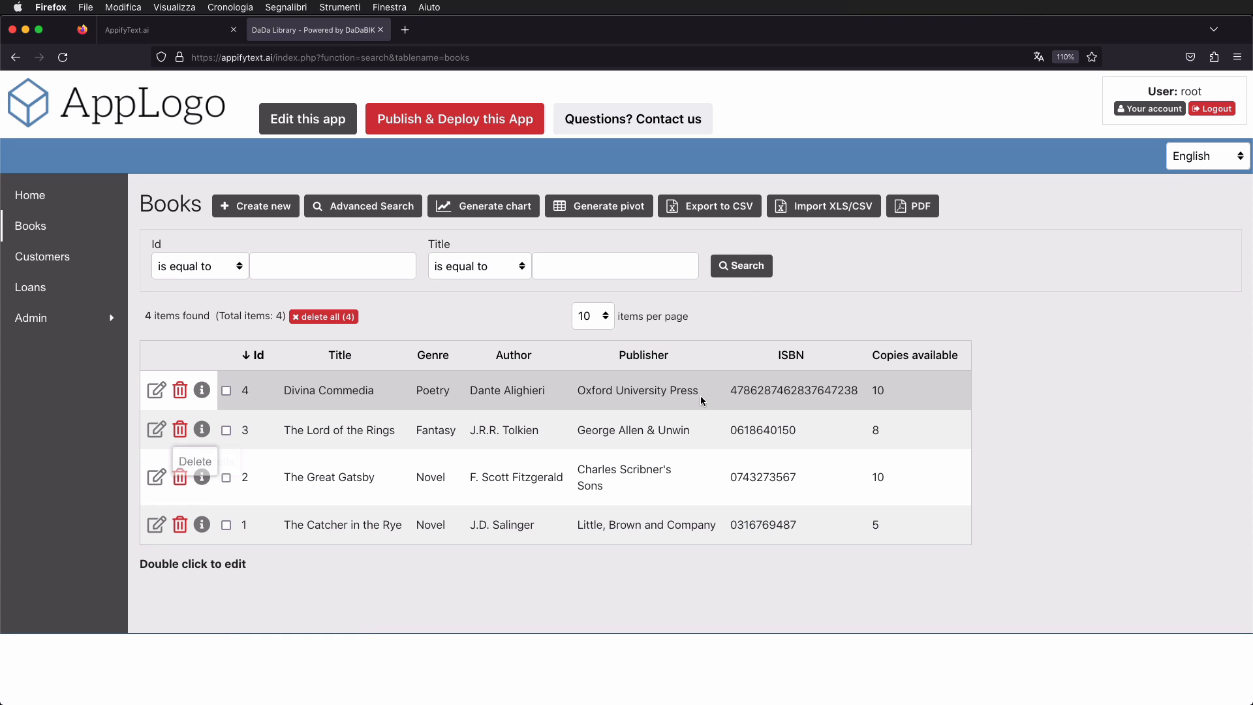
Step: Edit Divina Commedia's Copies available cell in place, changing 10 to 9
double_click(882, 389)
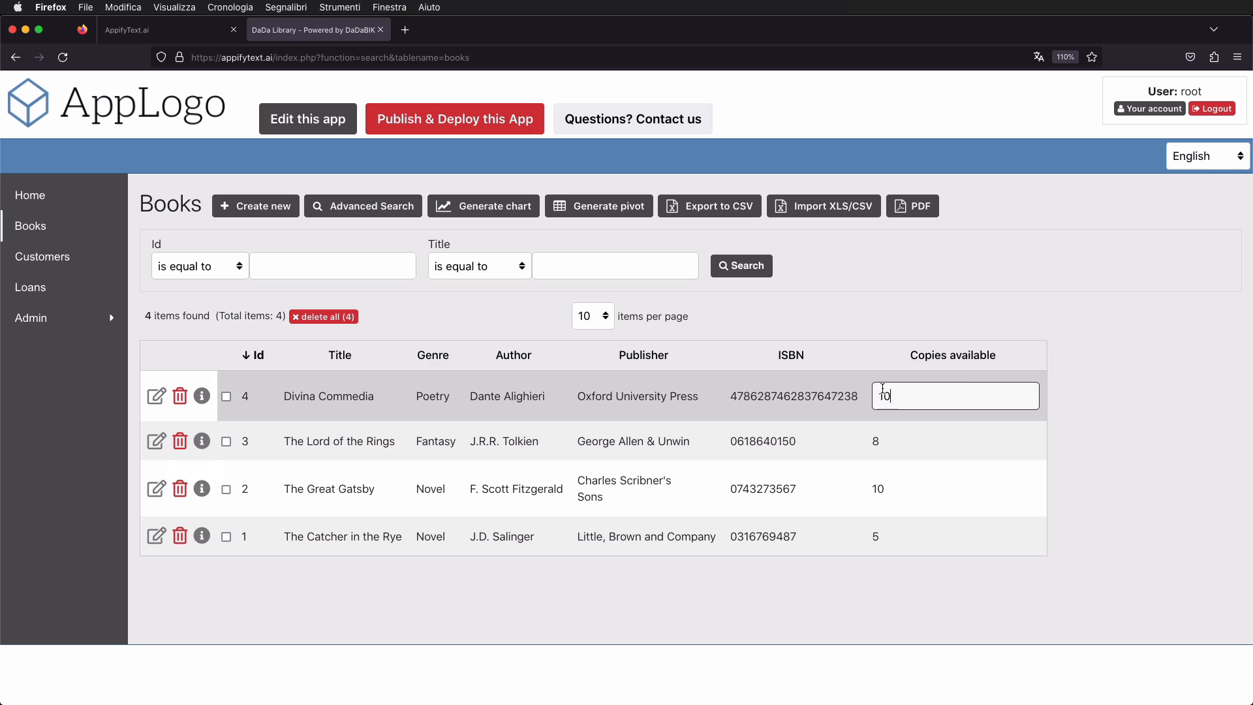
key("BackSpace")
key("BackSpace")
type("9")
key("Return")
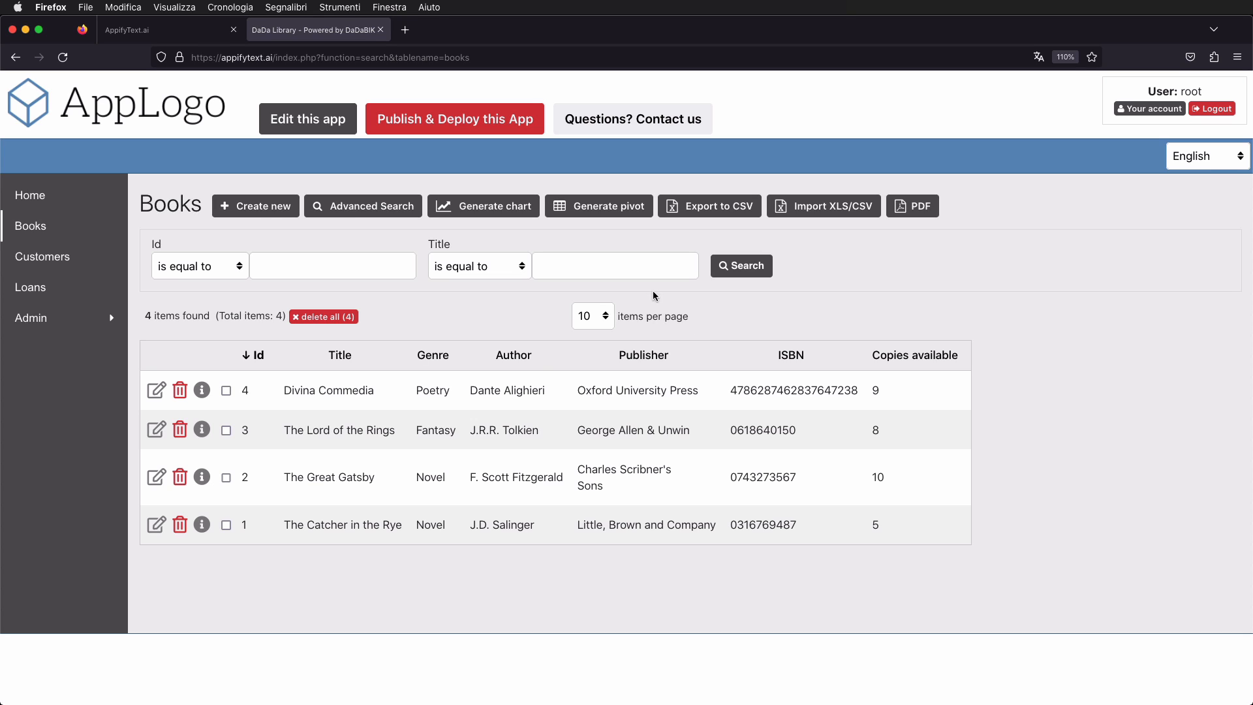
Step: Filter Books by Title contains 'divina' and open the Divina Commedia record for editing
left_click(494, 269)
left_click(470, 289)
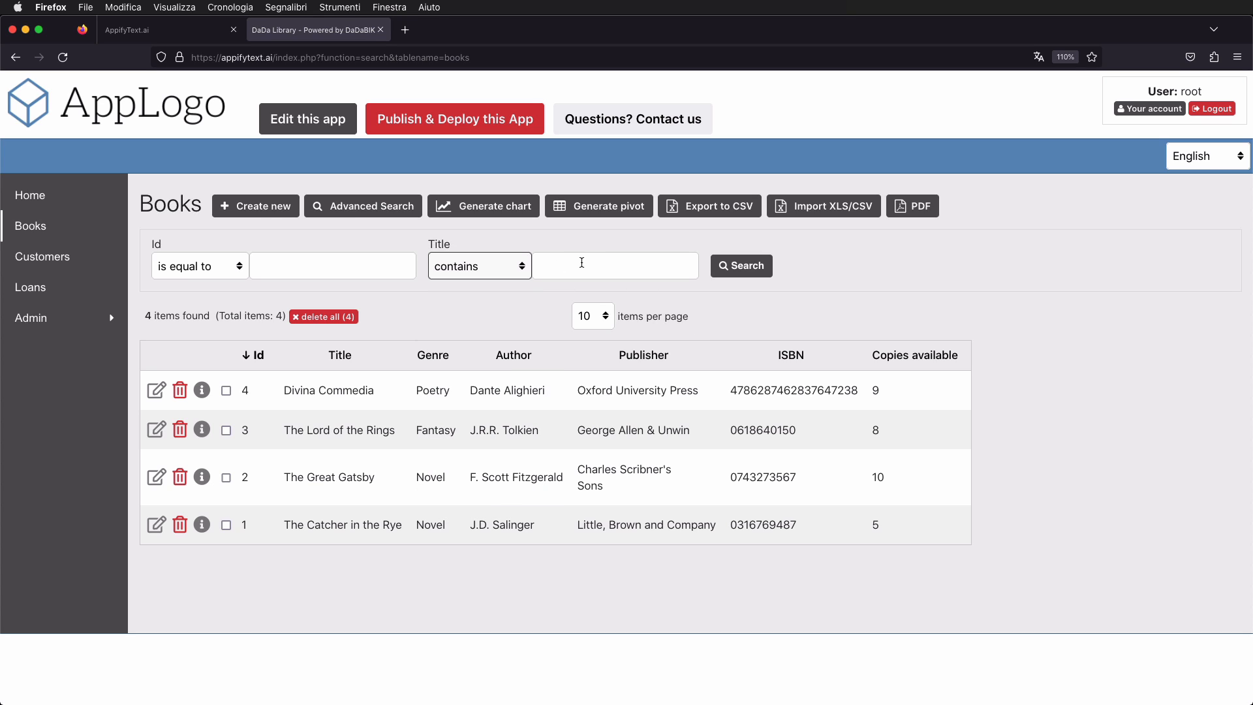
left_click(581, 262)
type("di")
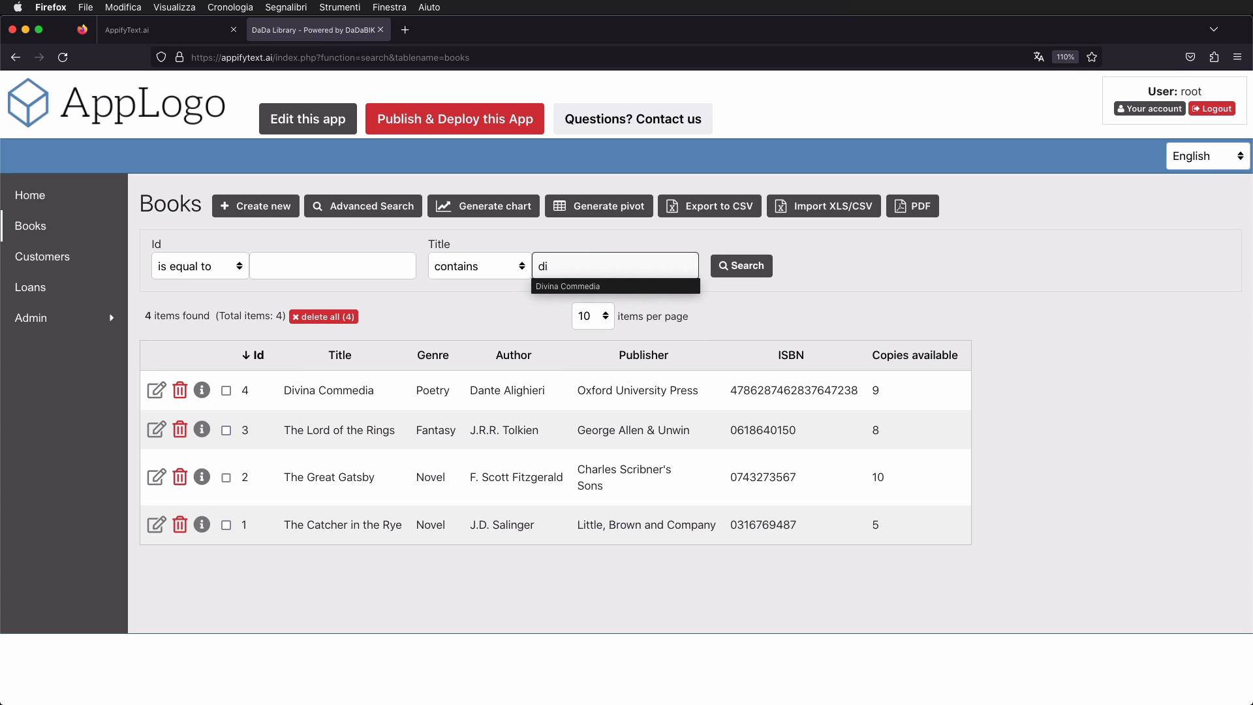
type("vina")
key("Return")
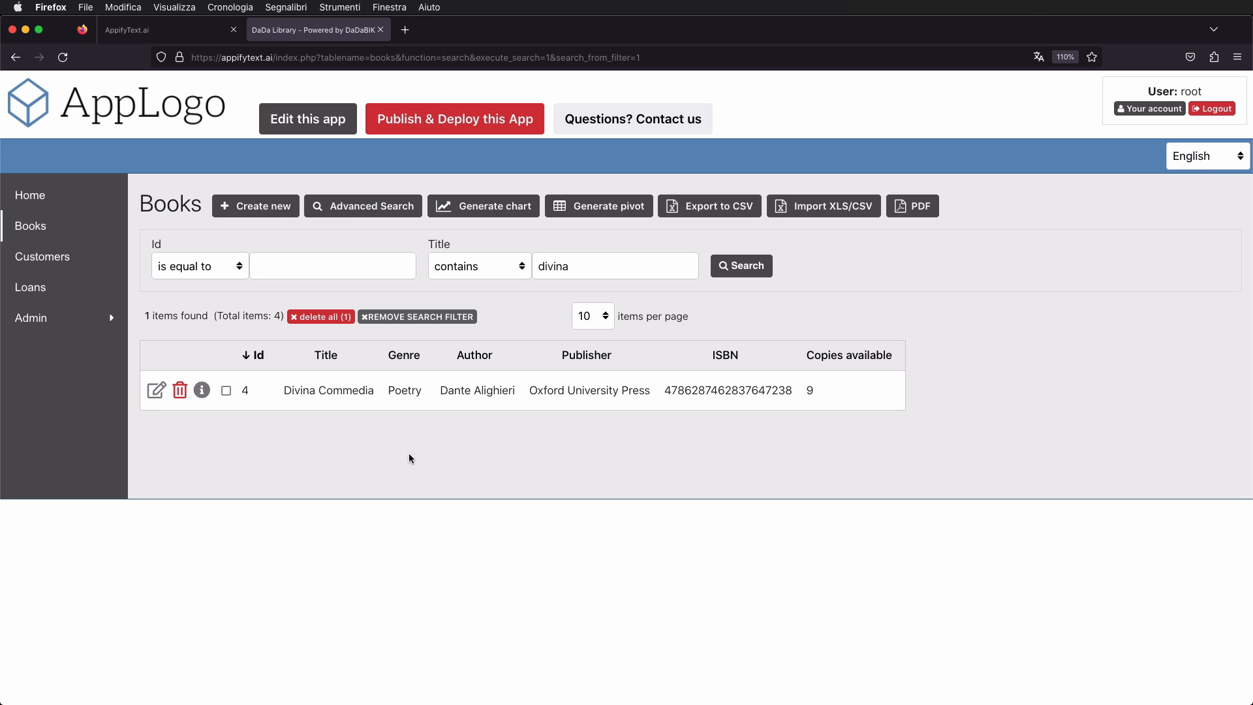
left_click(156, 391)
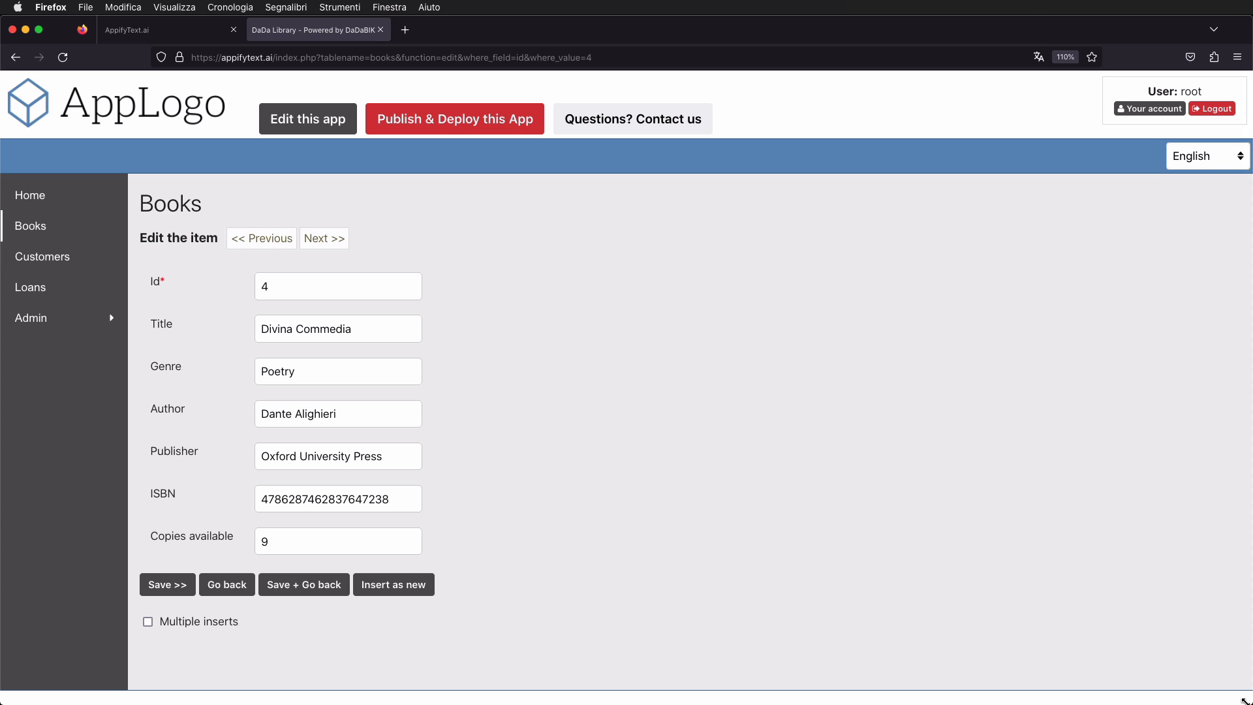
Step: Narrow the browser window to a mobile width and scroll through the book record's layout
left_click_drag(1244, 700, 830, 702)
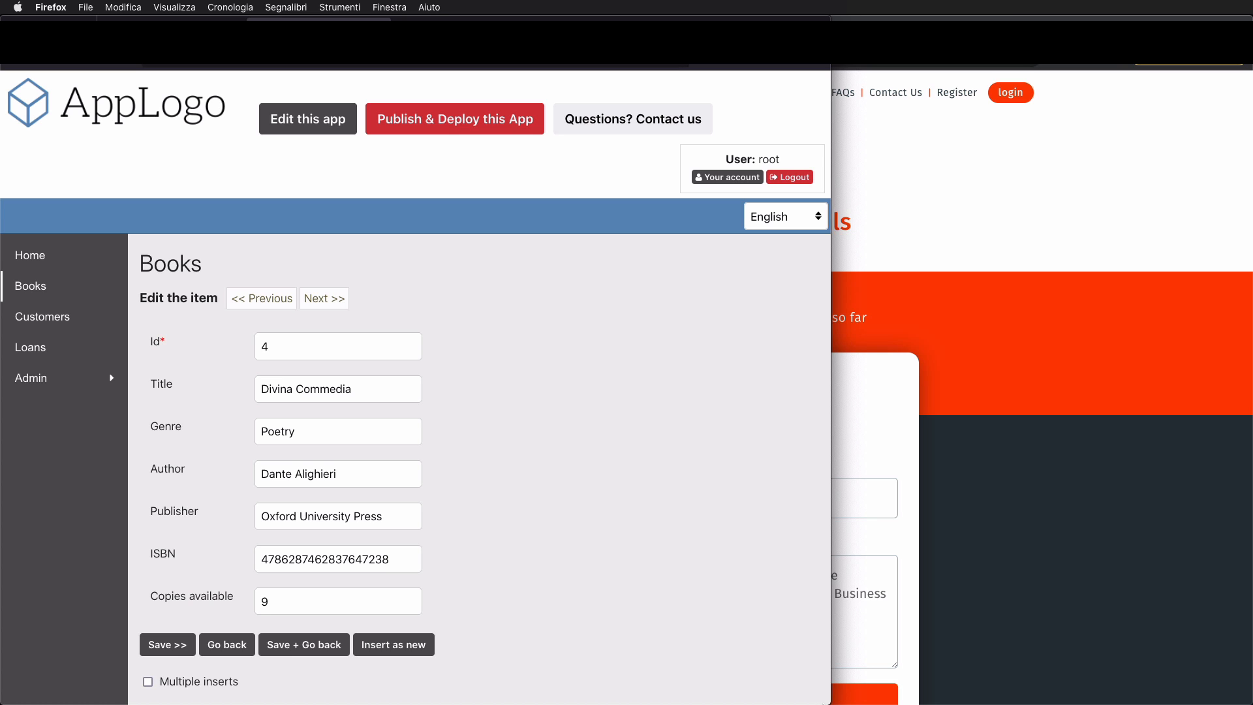
left_click_drag(831, 703, 378, 700)
scroll(273, 487, "down", 7)
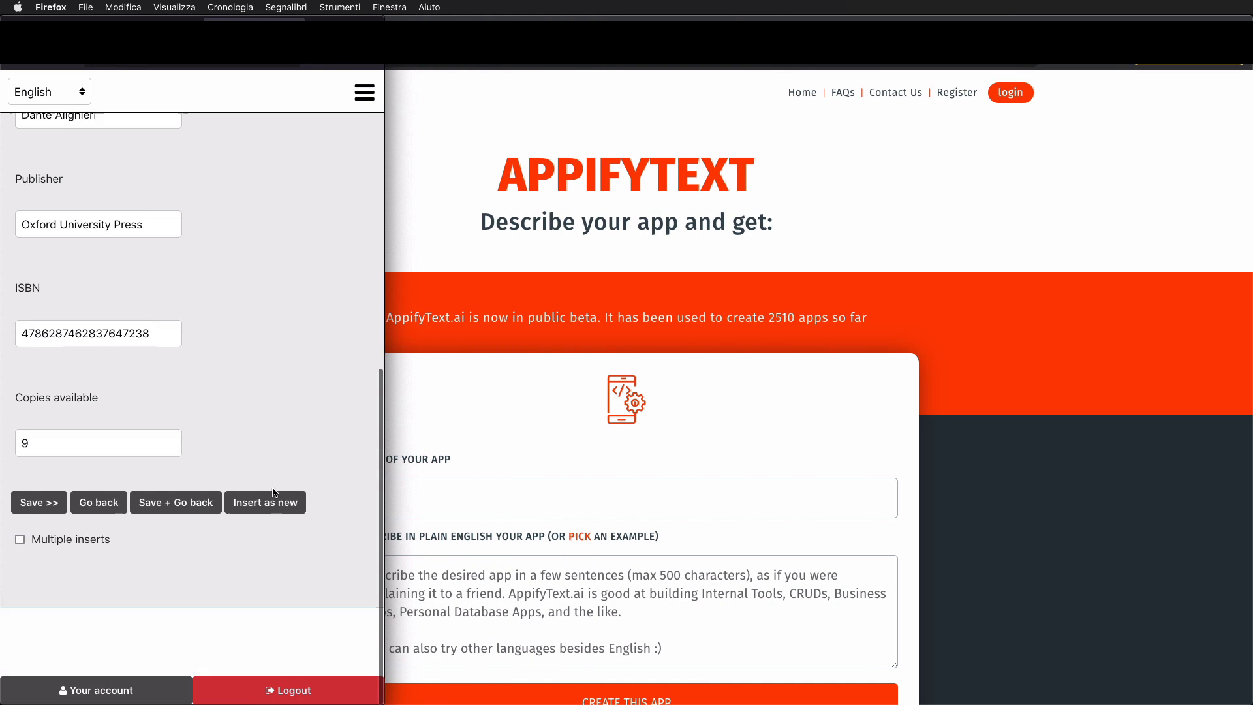
scroll(274, 492, "up", 7)
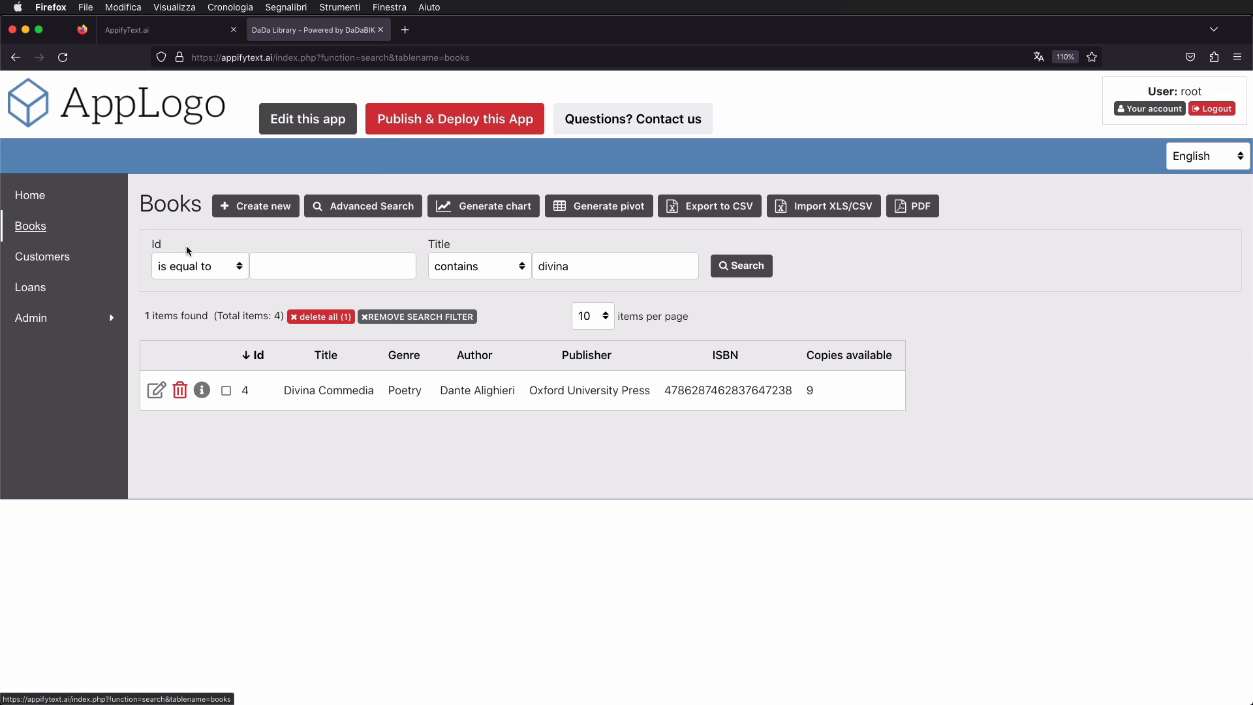
Step: Generate a bar chart of the filtered books grouped by Genre, with counts on the vertical axis
left_click(479, 211)
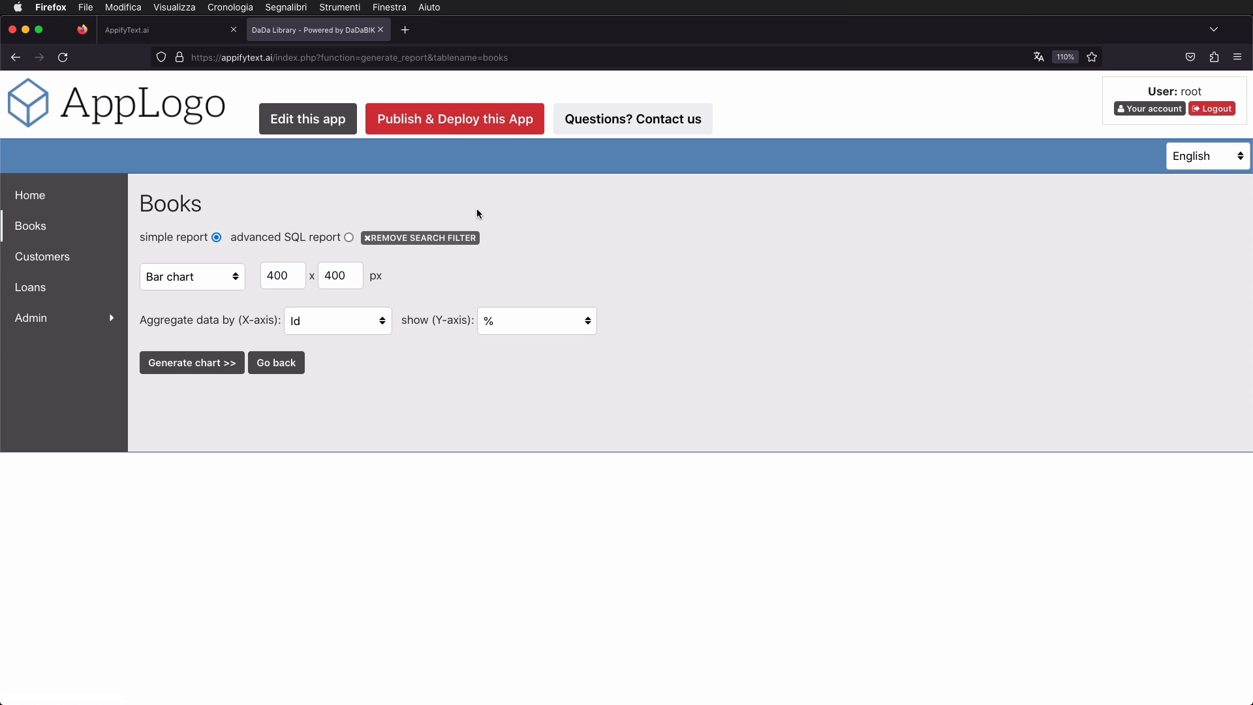
left_click(320, 323)
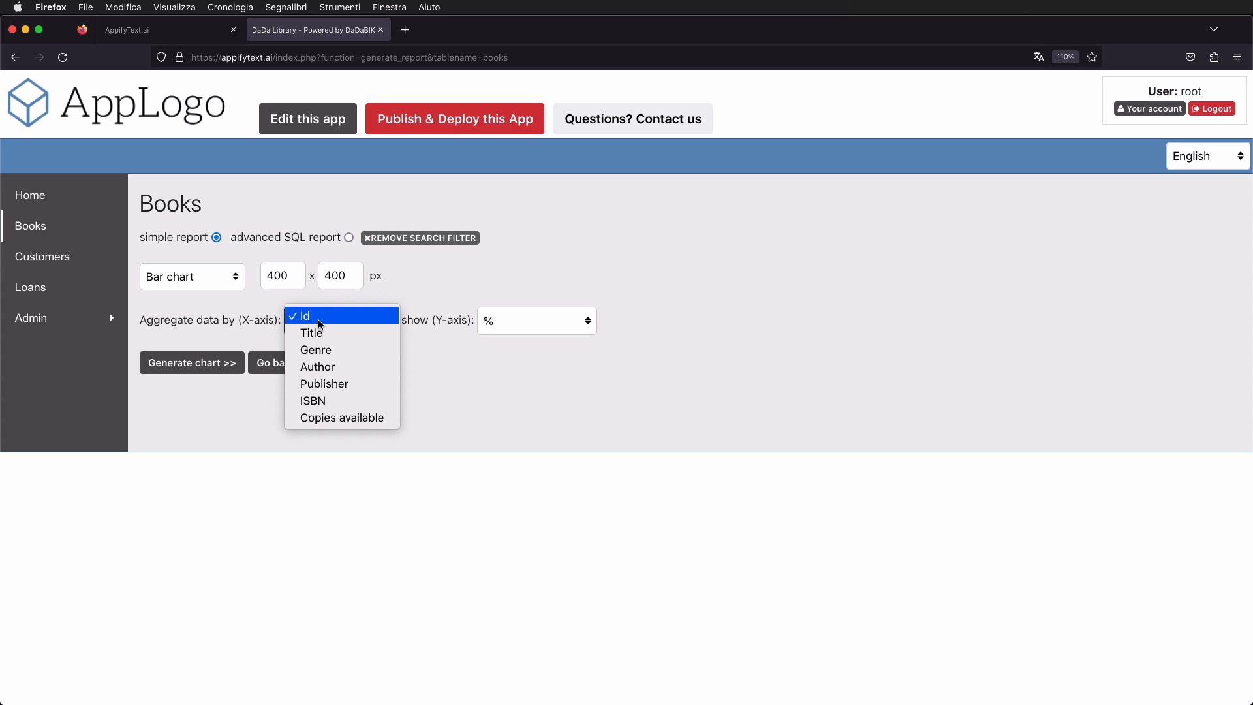
left_click(334, 351)
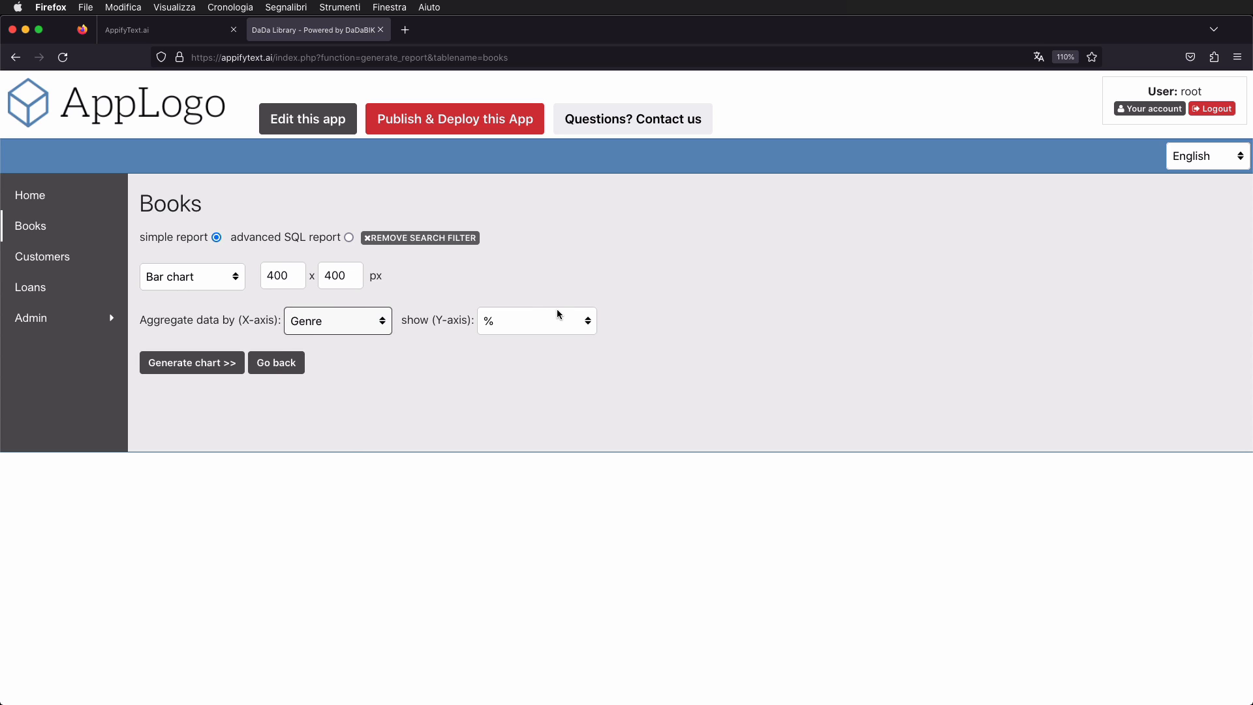
left_click(530, 327)
left_click(529, 332)
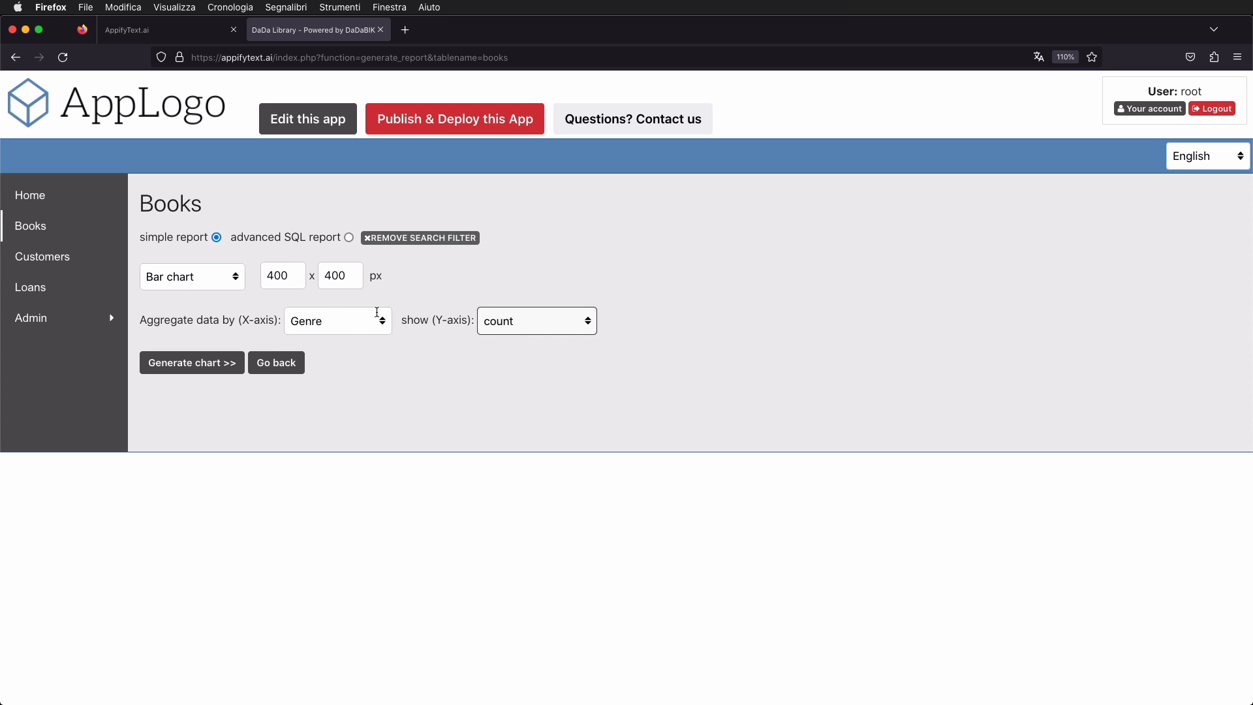
left_click(185, 363)
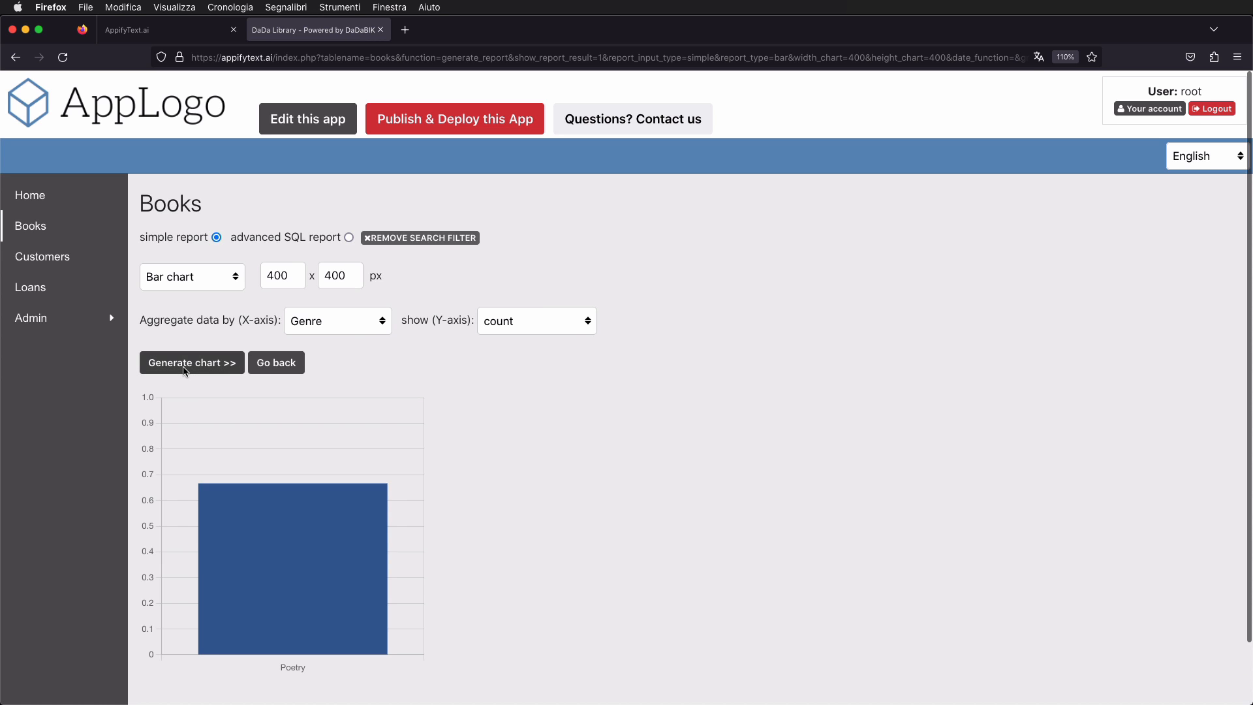
scroll(287, 510, "down", 2)
scroll(287, 509, "up", 2)
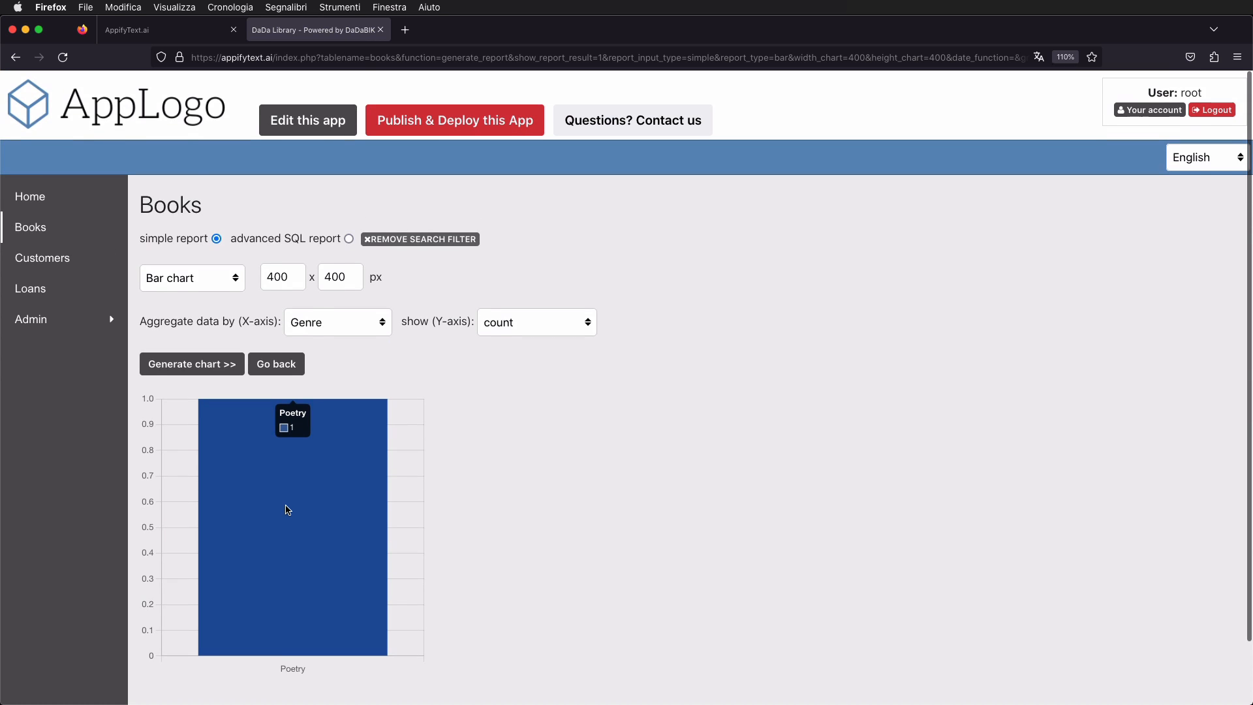
Step: Remove the search filter, regenerate the Genre chart for all books, and return to Books
left_click(369, 238)
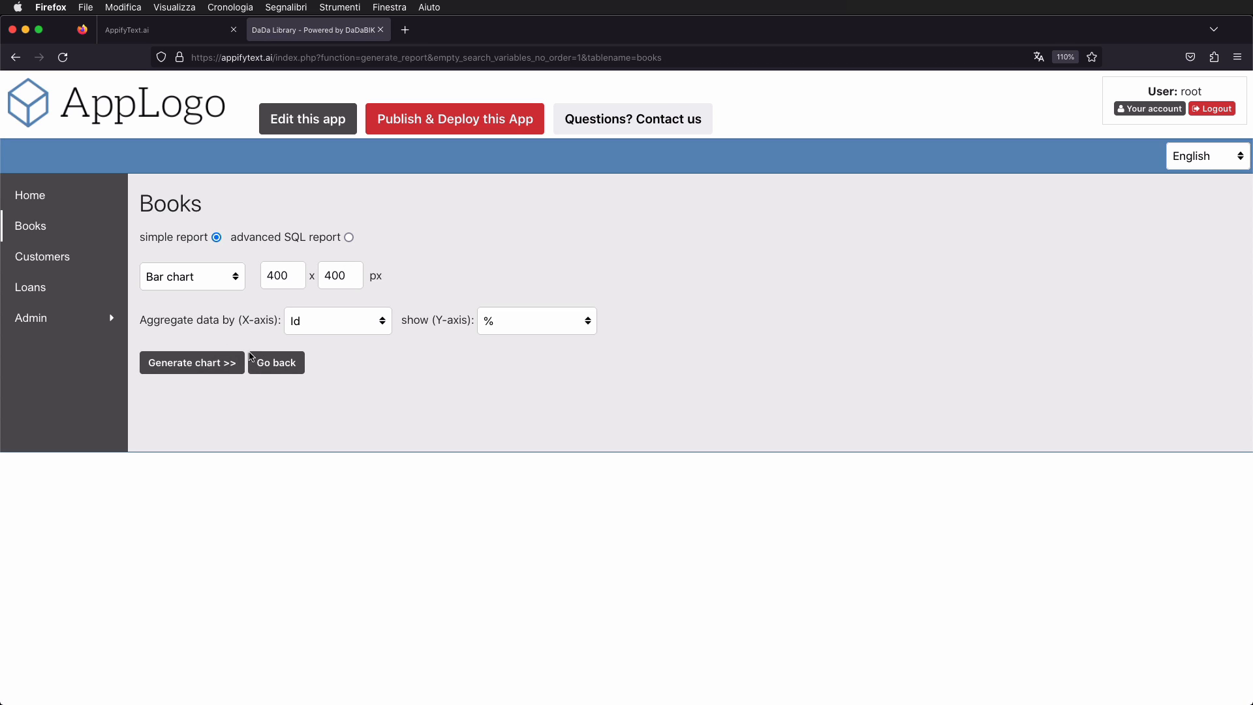
left_click(320, 320)
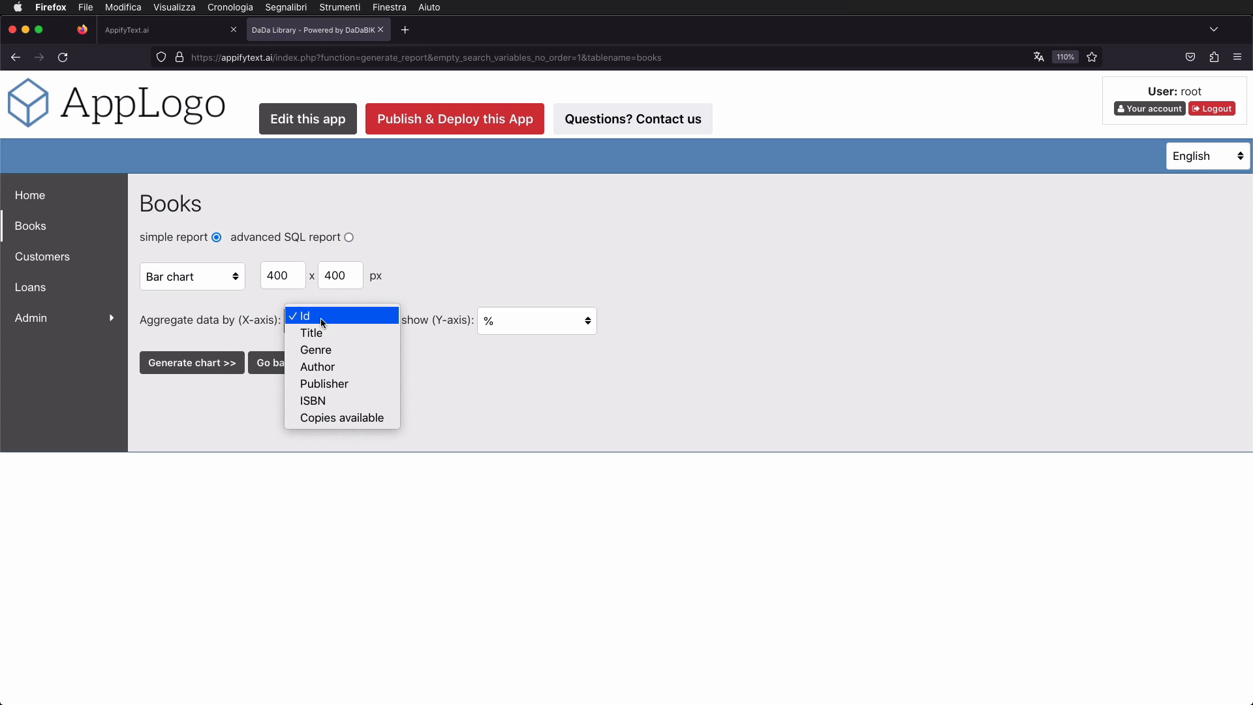
left_click(320, 351)
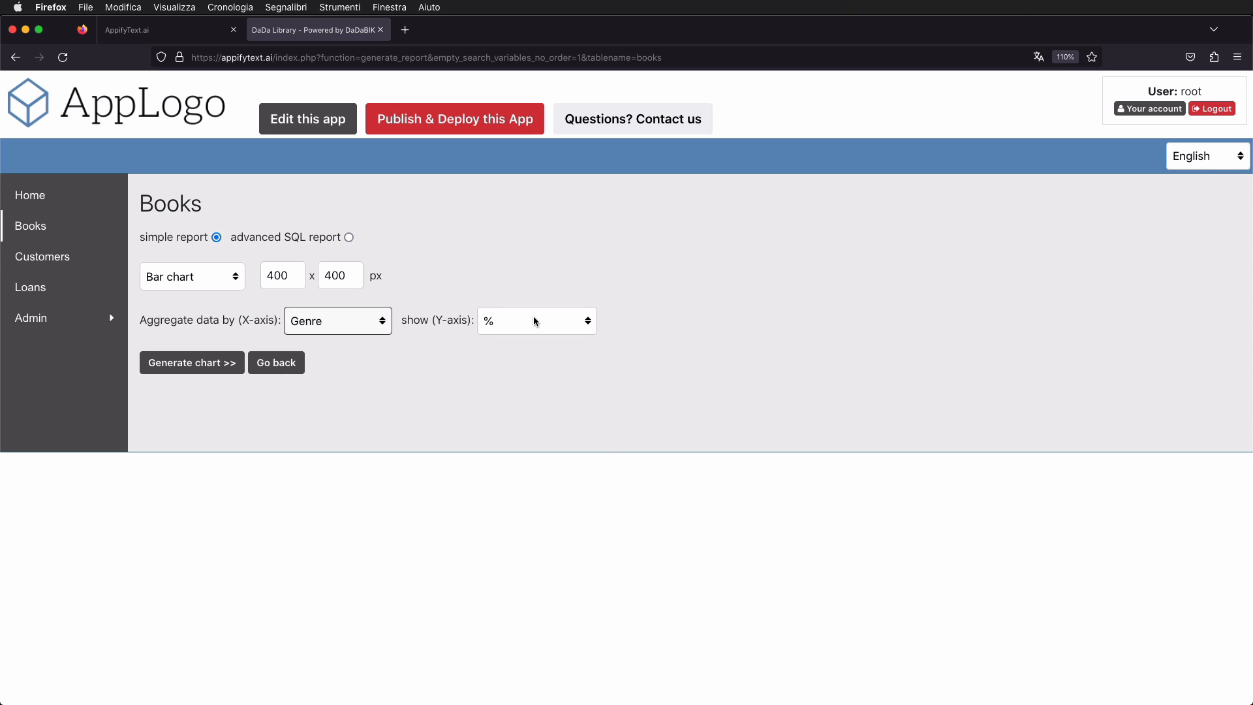
left_click(196, 364)
scroll(405, 562, "down", 2)
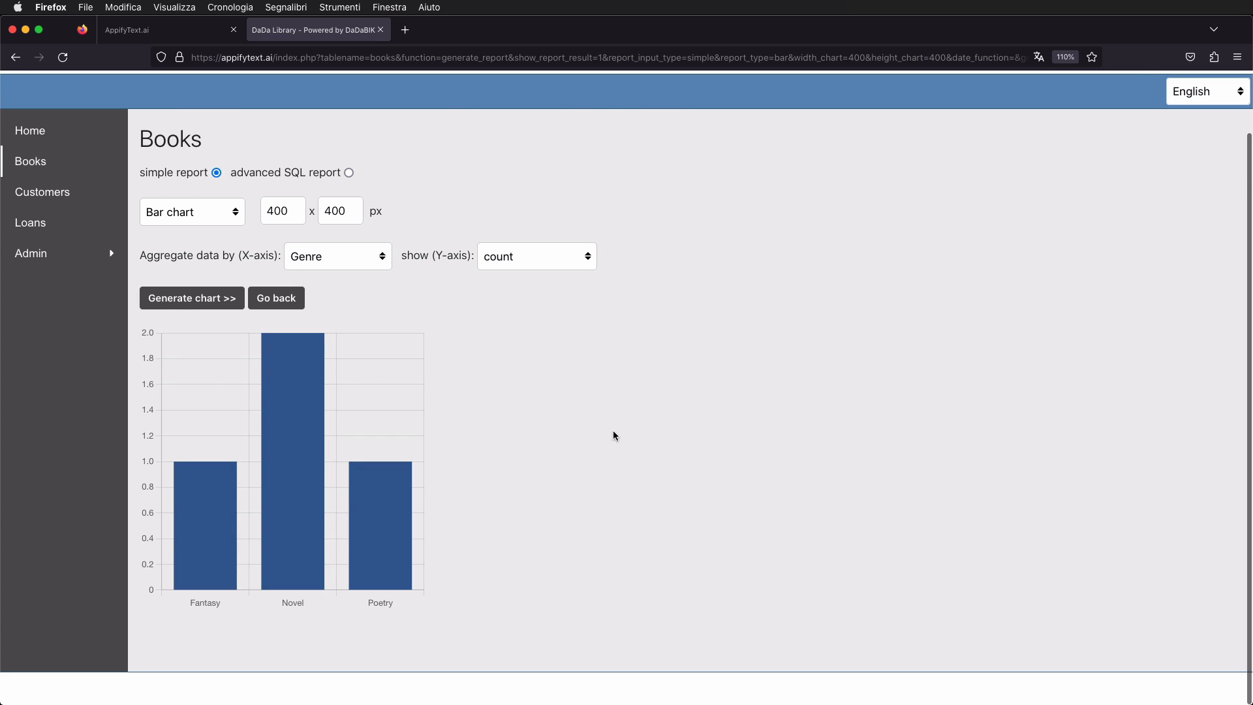
scroll(613, 432, "up", 2)
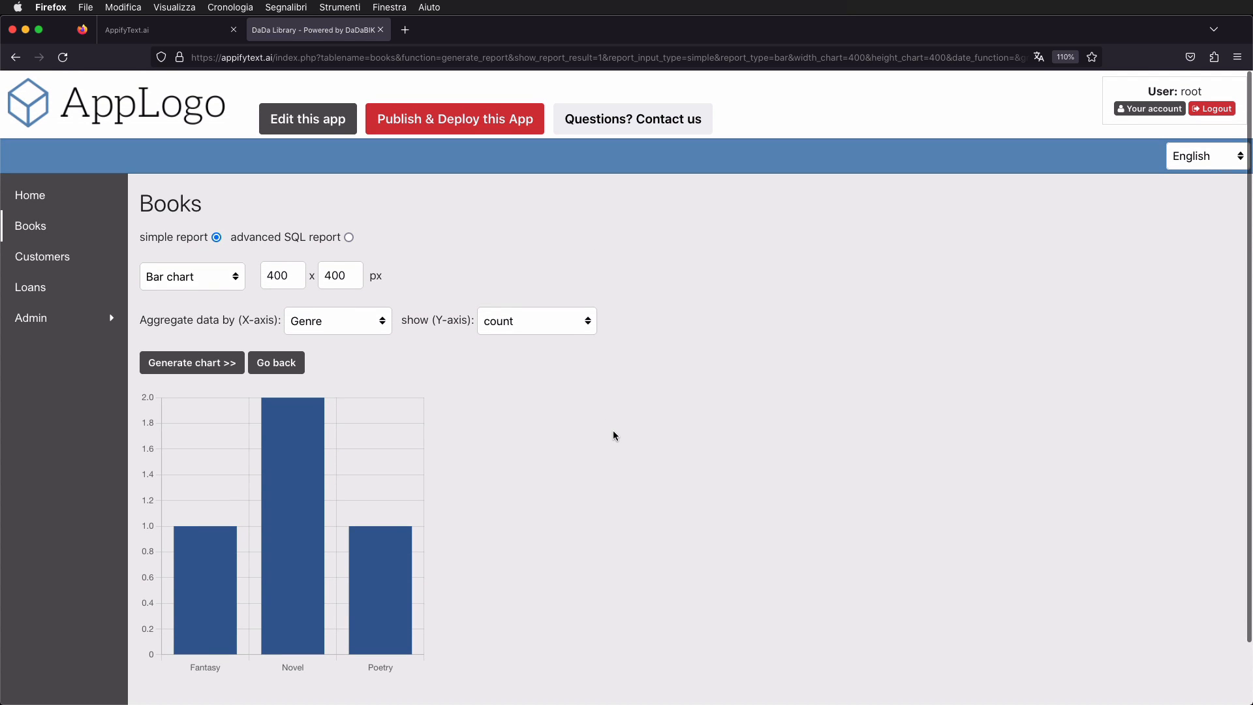
left_click(276, 364)
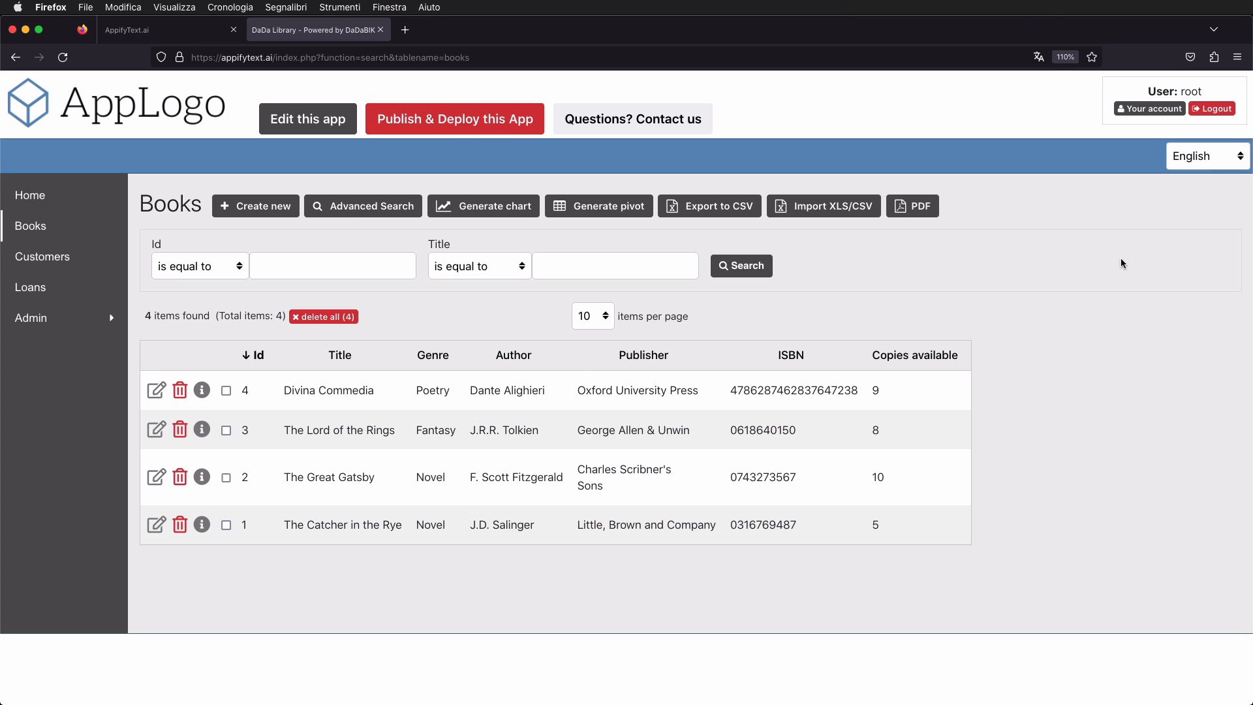
Step: Change the account password by entering the current password and the new one twice, then return to Books
left_click(1154, 109)
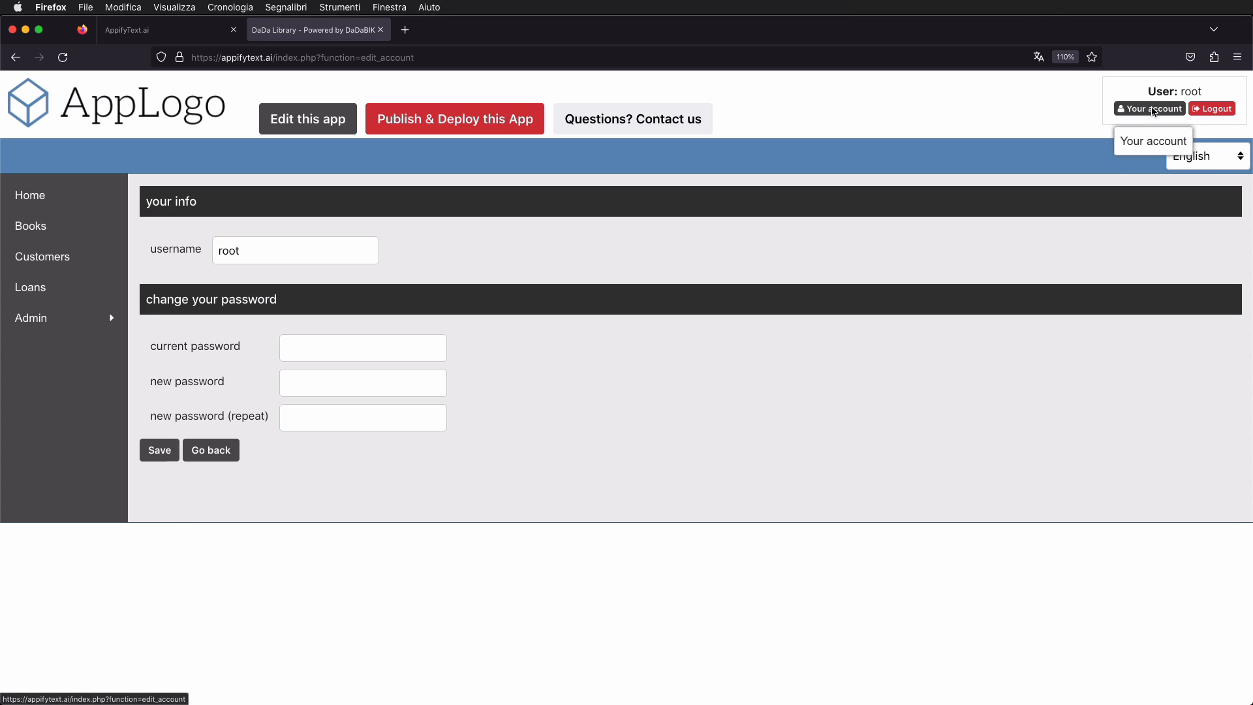
left_click(332, 344)
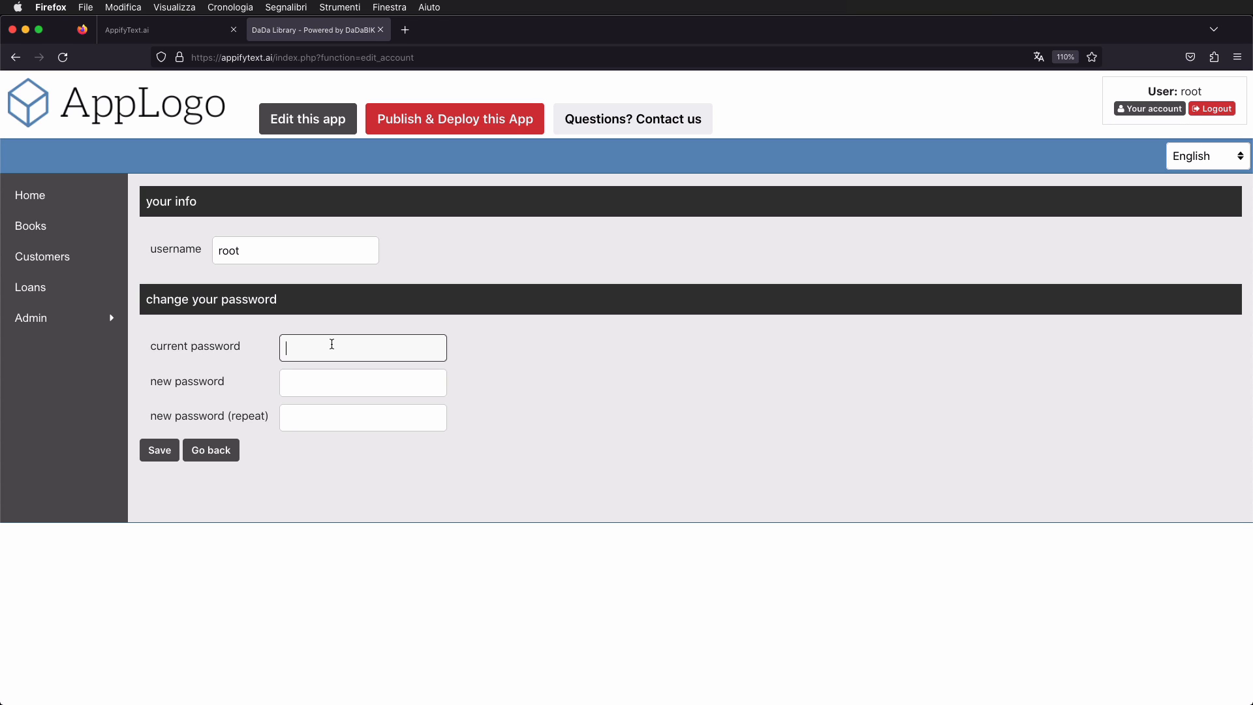
type("•")
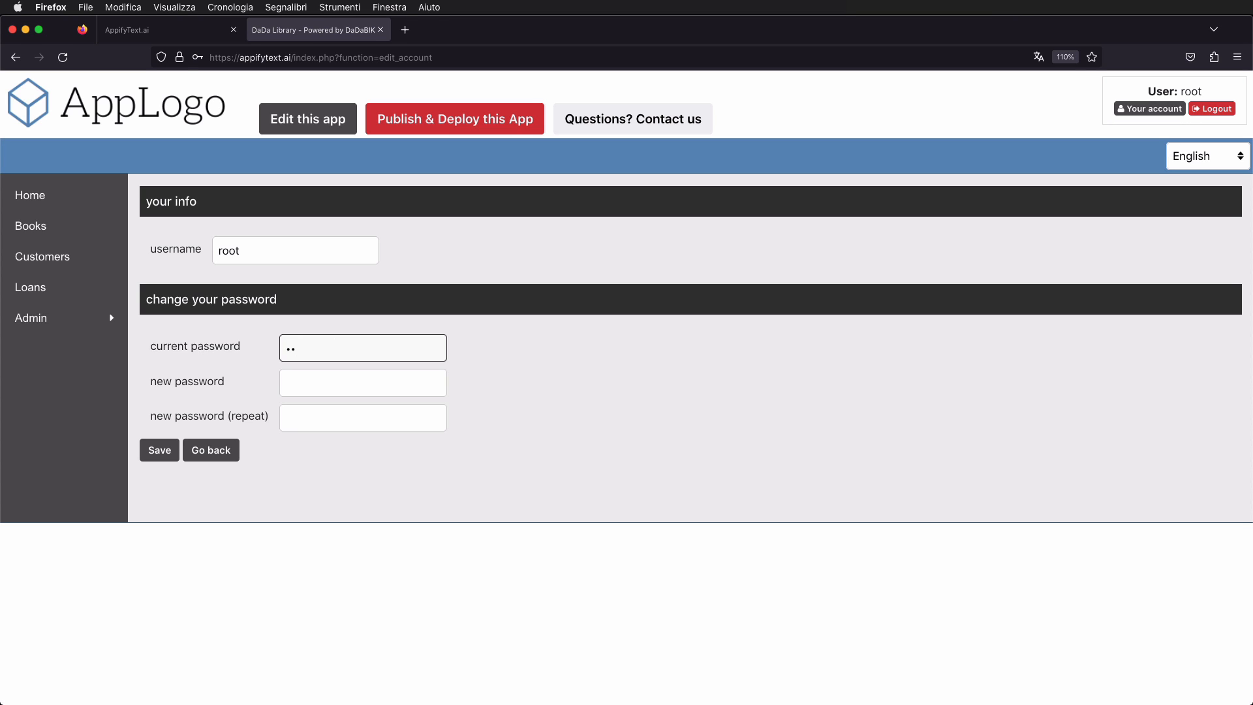
type("••••••")
left_click(337, 384)
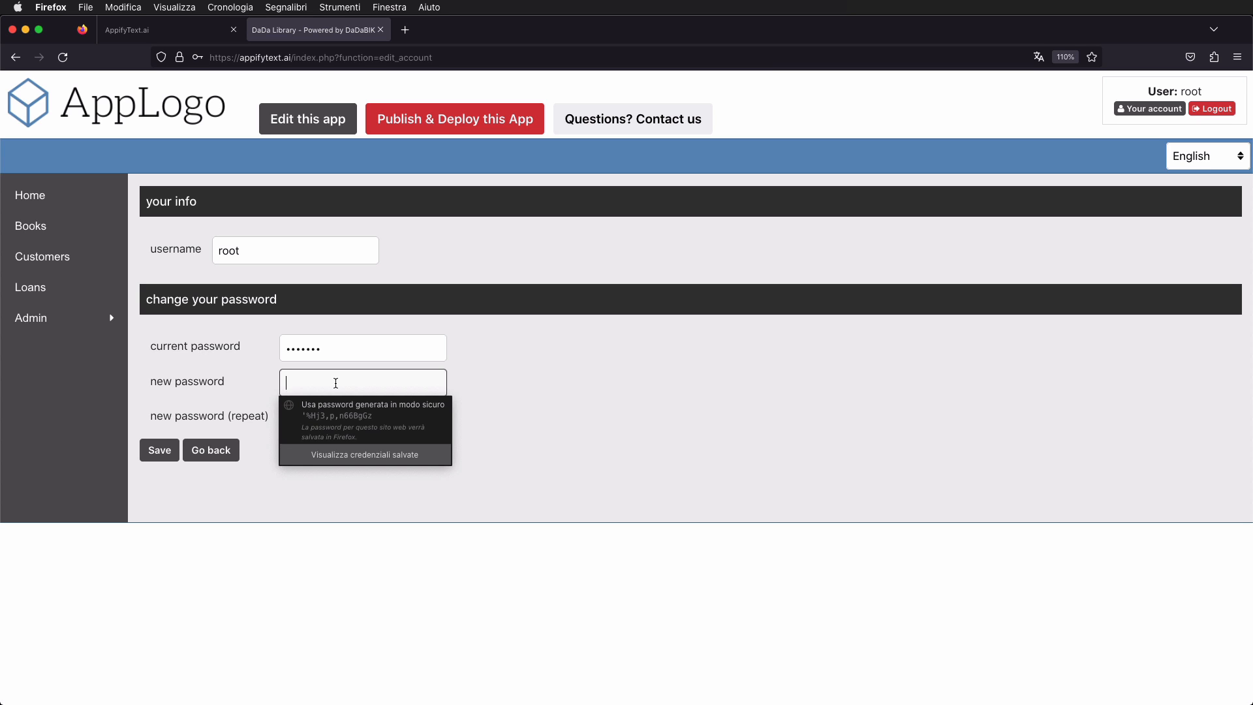
type("••••••••")
key("Tab")
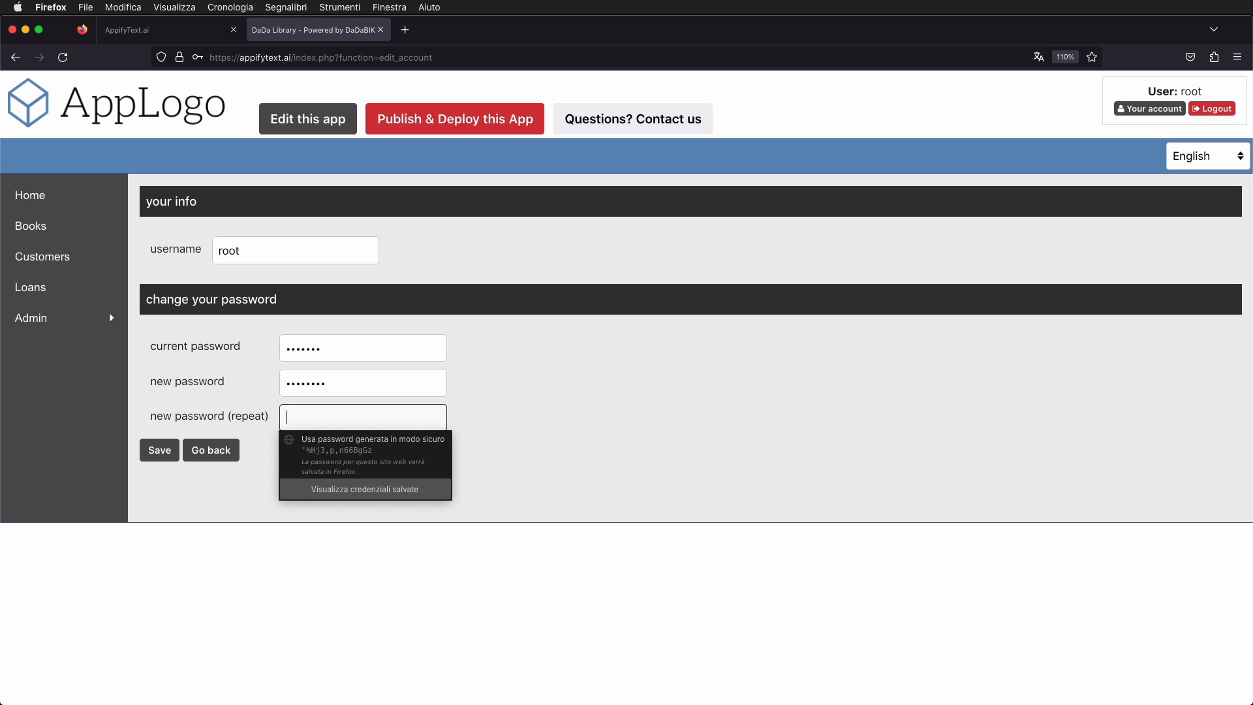
type("••••••••")
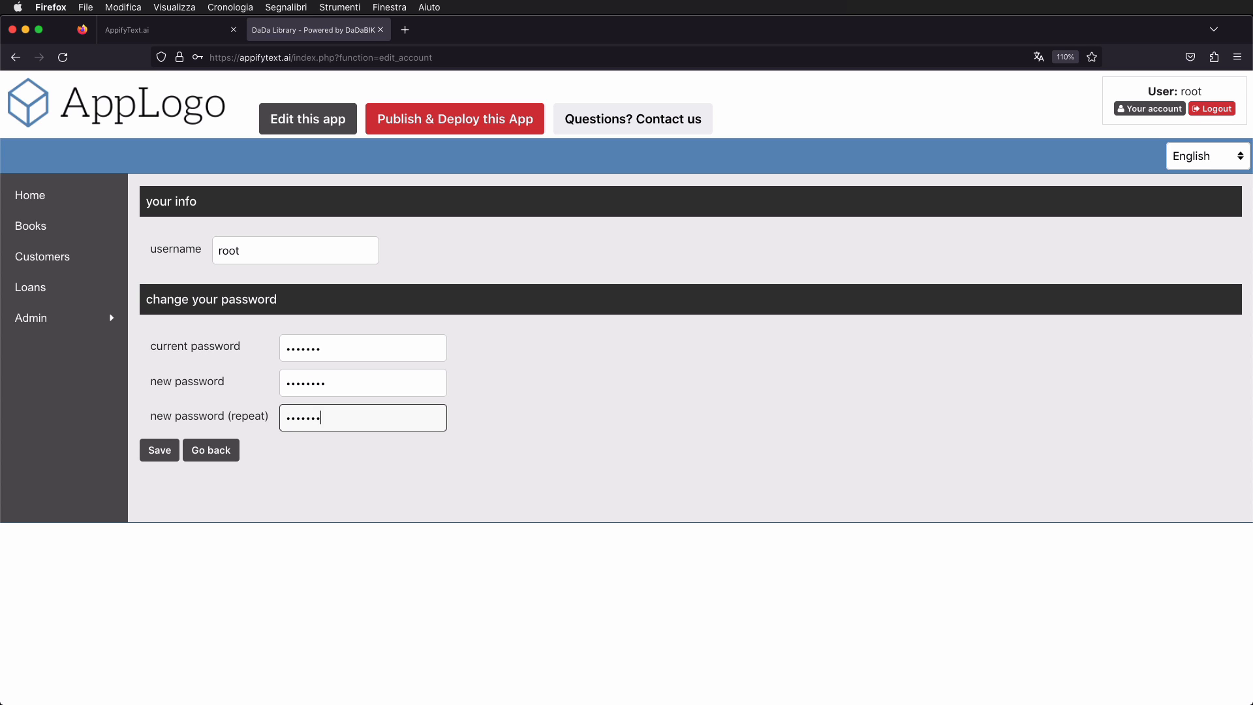
left_click(159, 450)
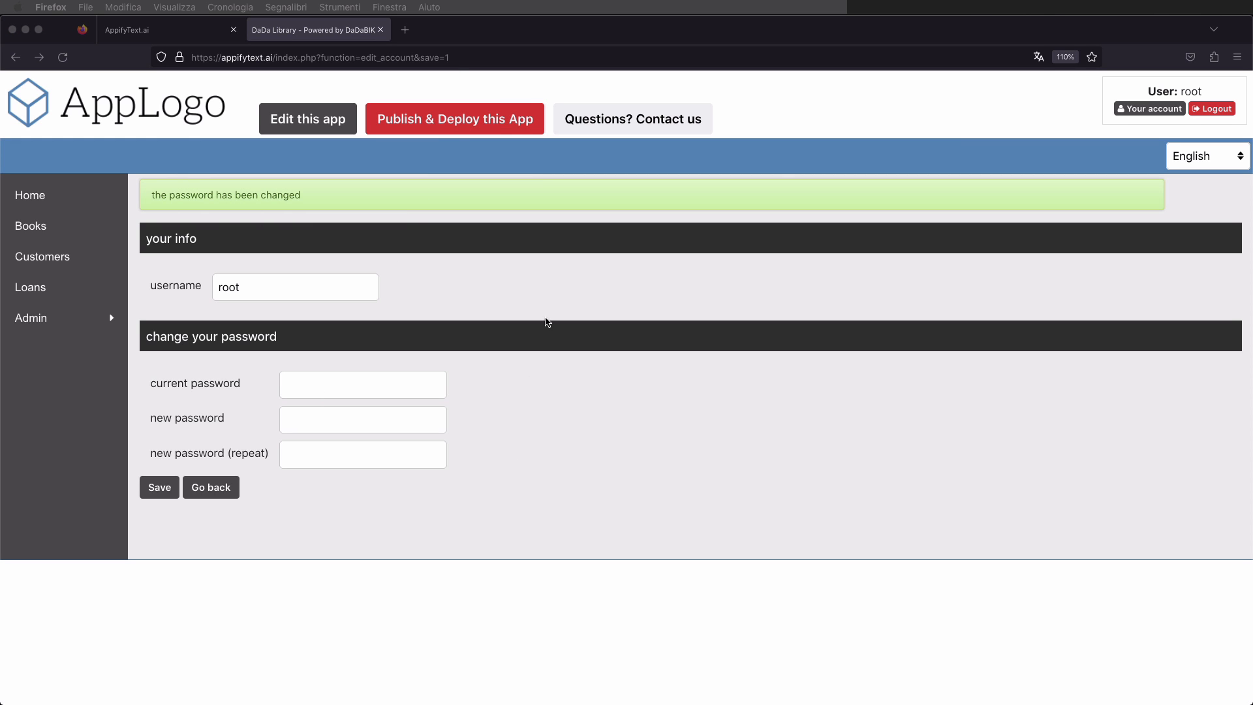
left_click(40, 231)
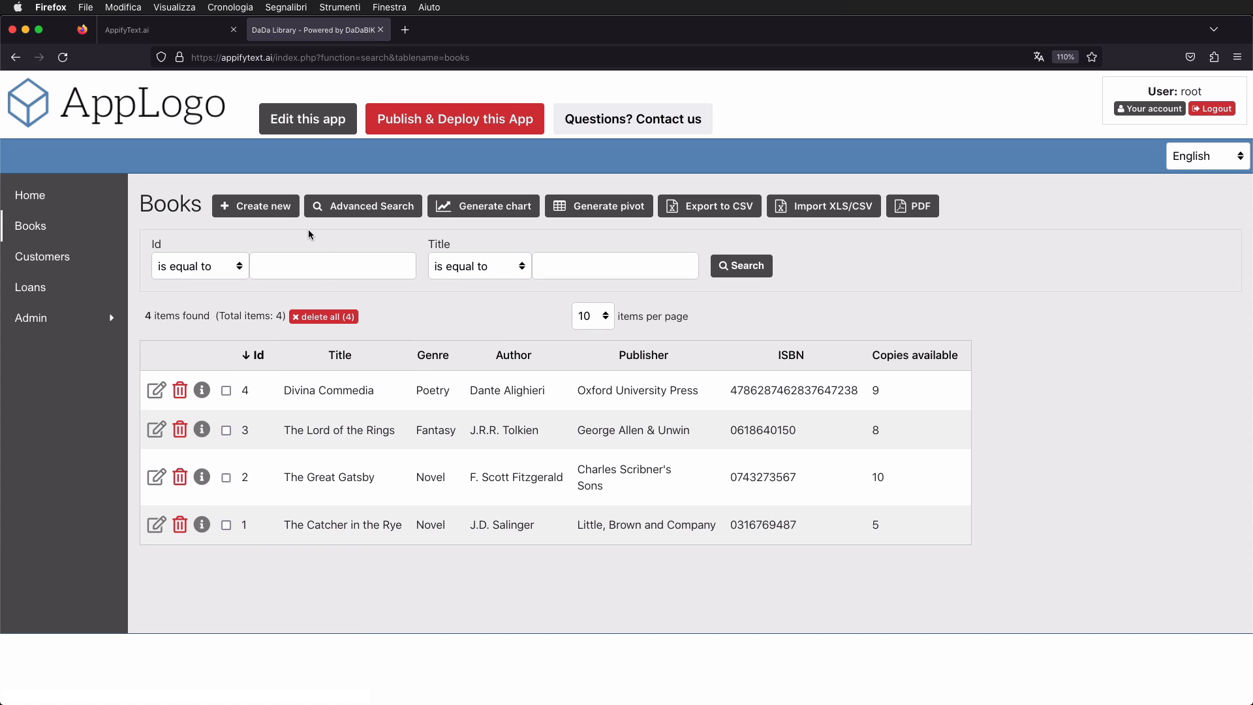
Step: Open a blank new-book form, then open the Edit this app admin area in a second tab
left_click(256, 207)
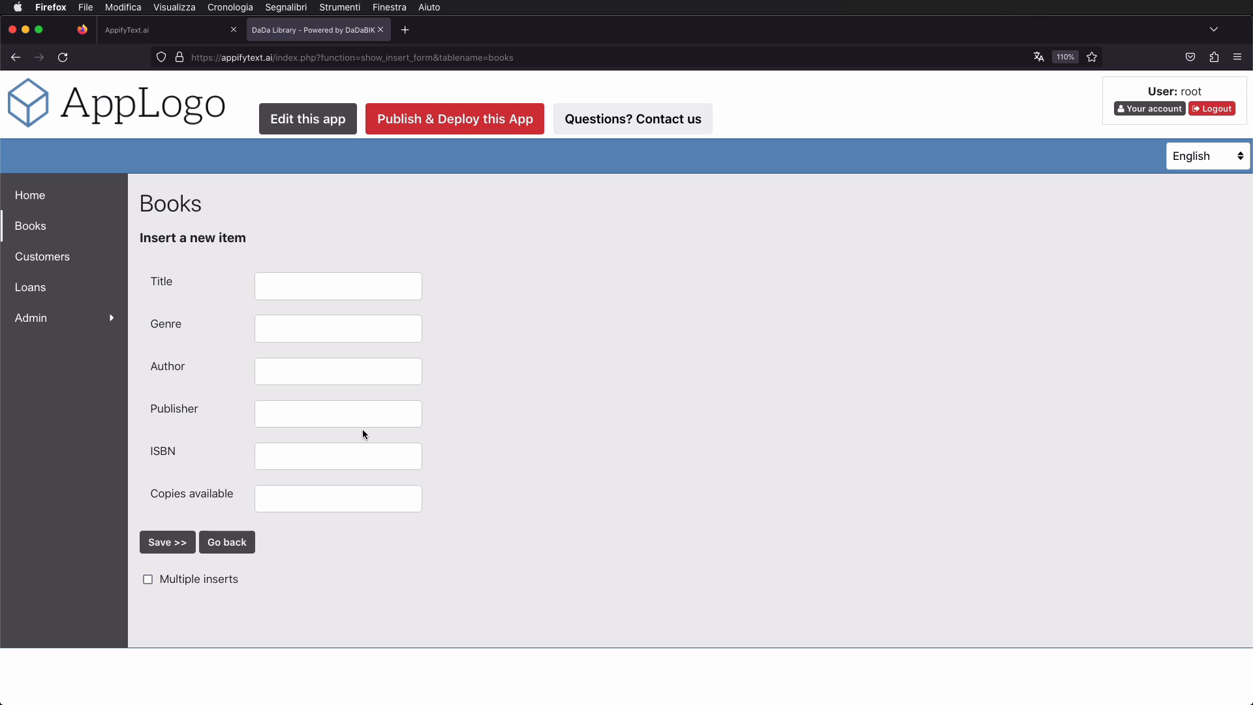
left_click(327, 122)
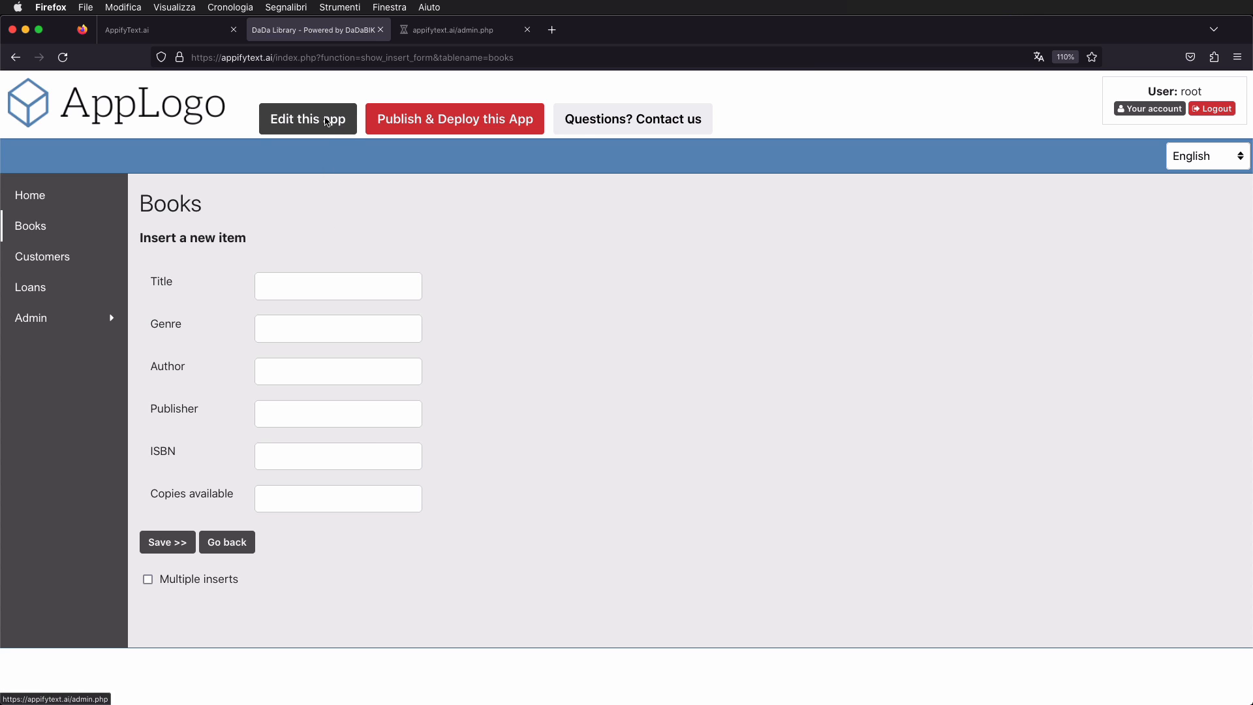
left_click(460, 30)
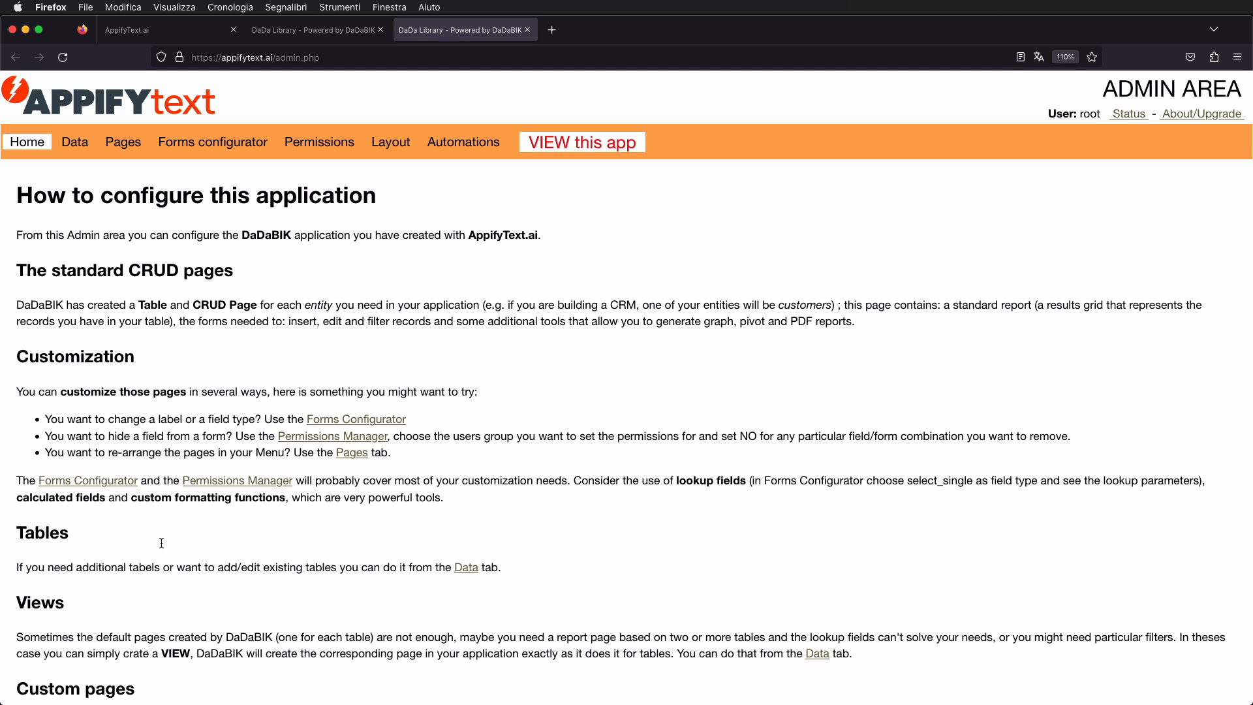
left_click(313, 33)
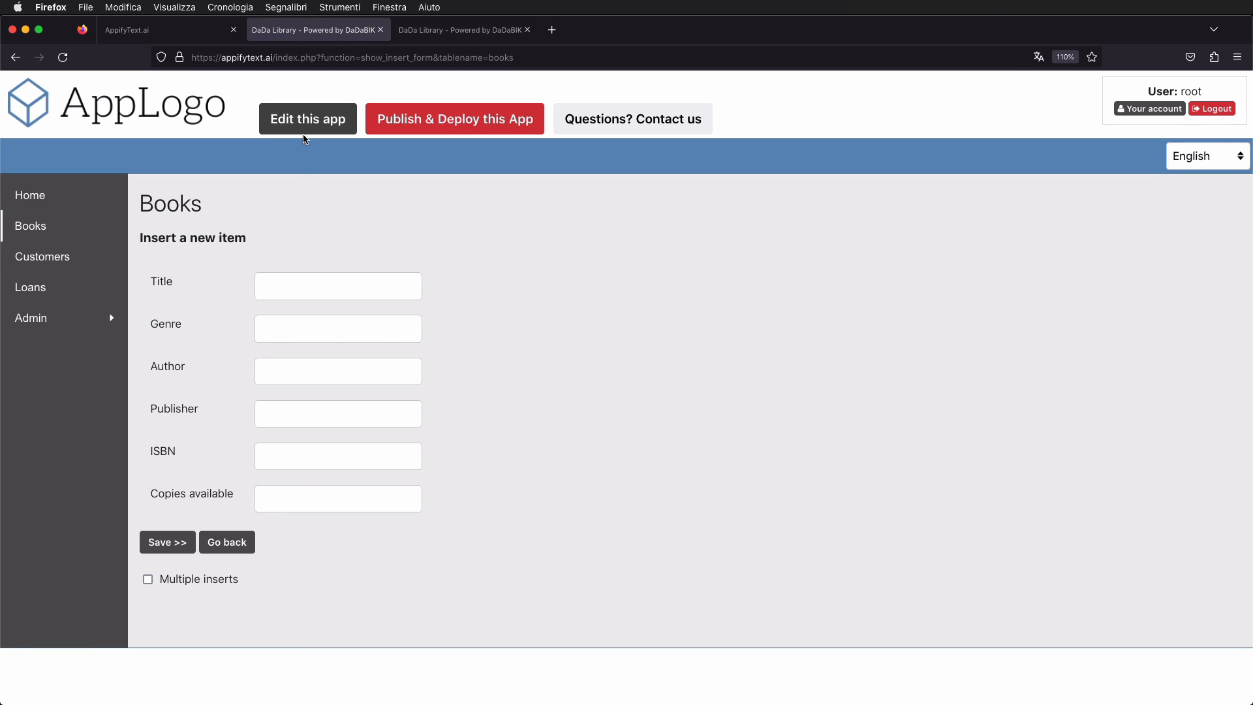
left_click(445, 33)
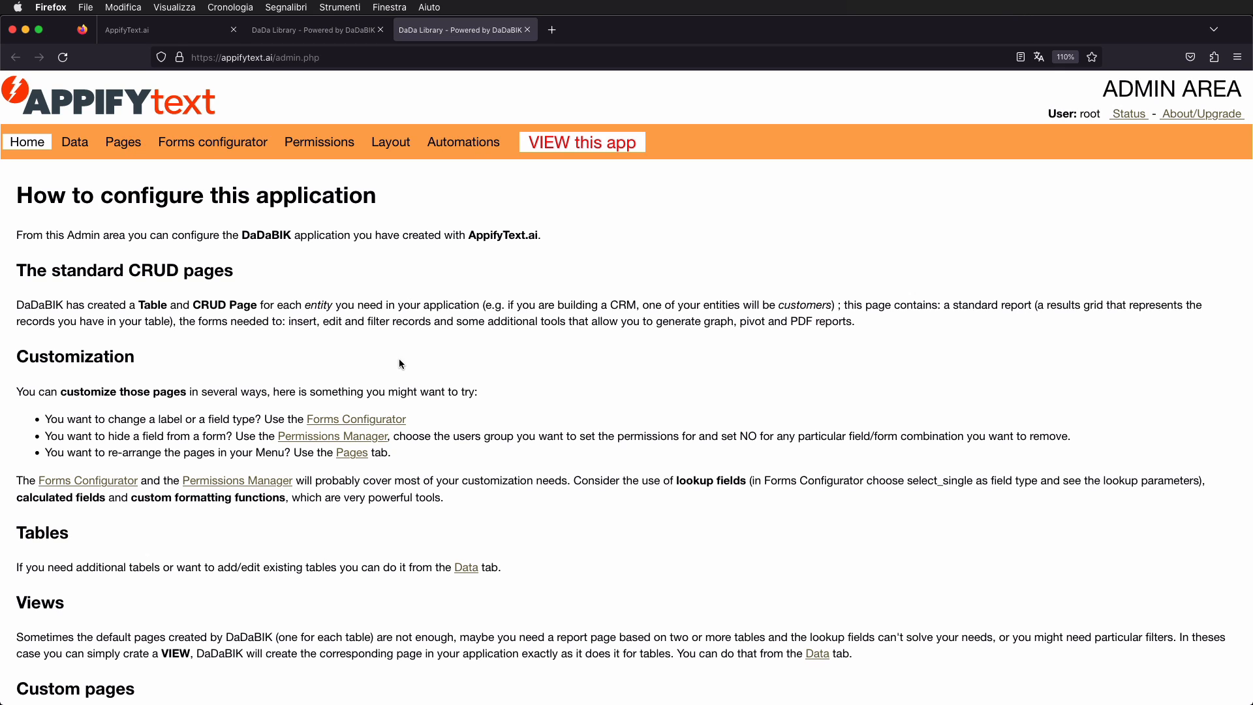
left_click(306, 30)
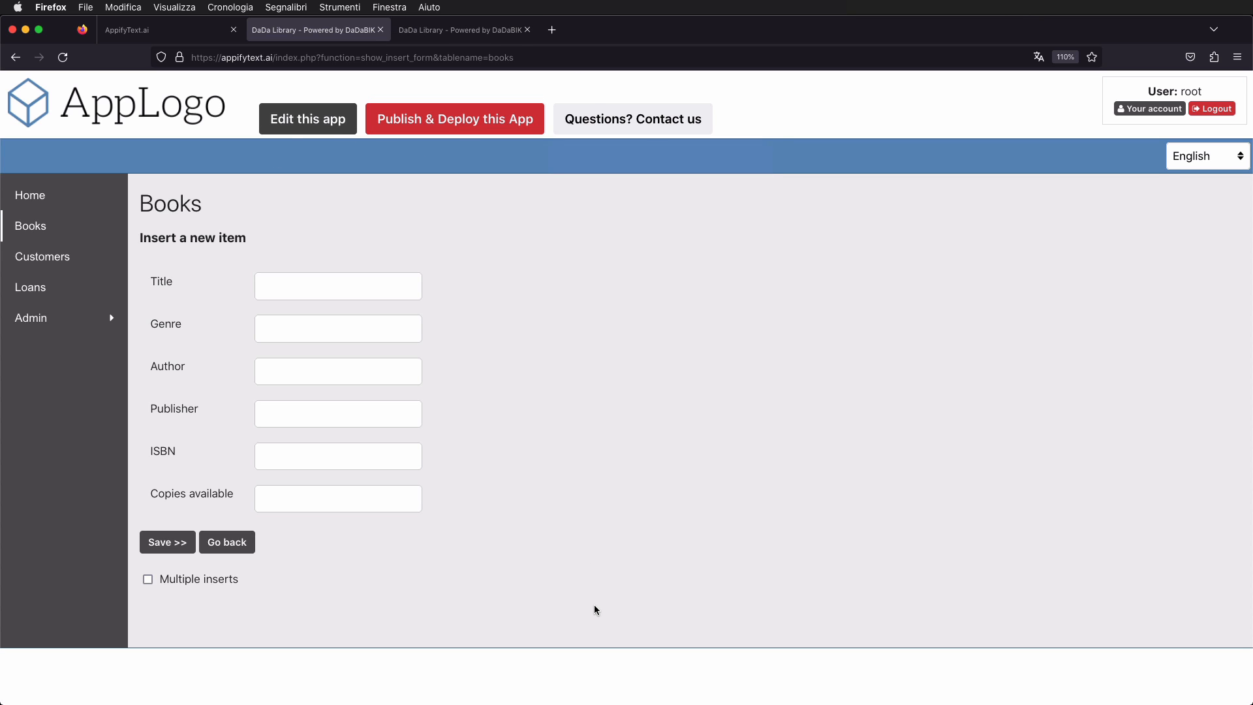
left_click(450, 30)
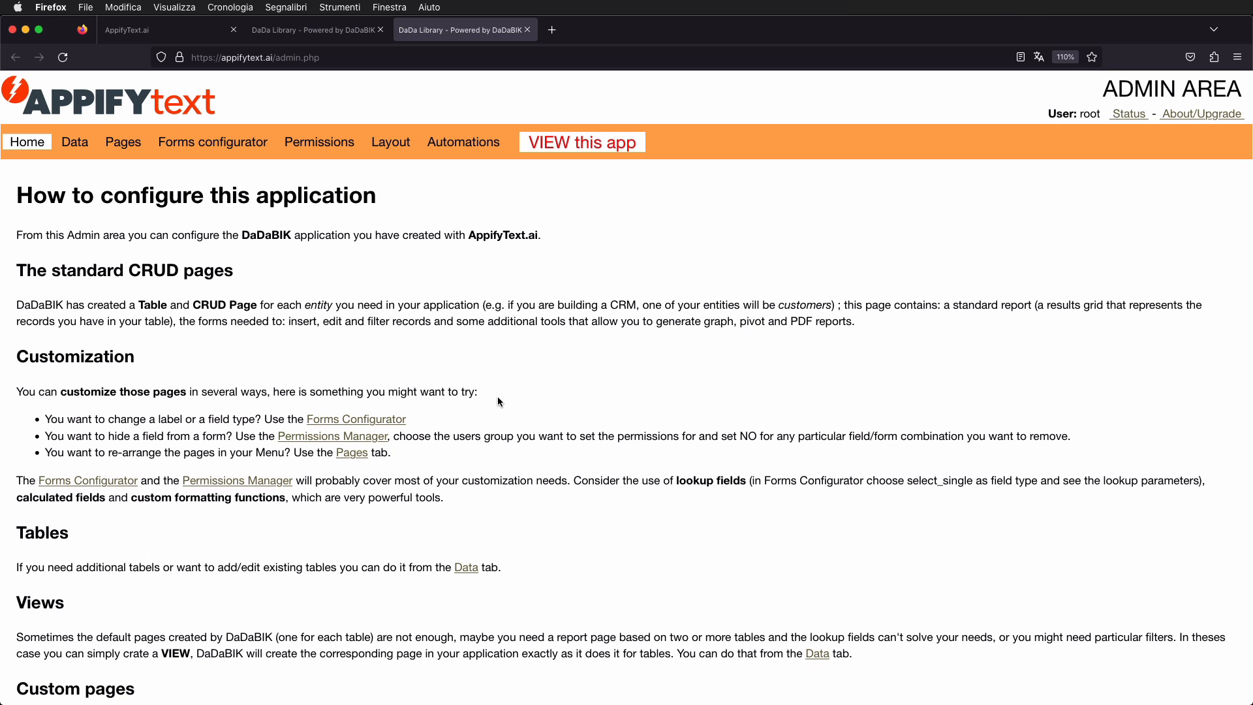
Step: Open the Forms configurator for the books table and choose the title field
left_click(230, 147)
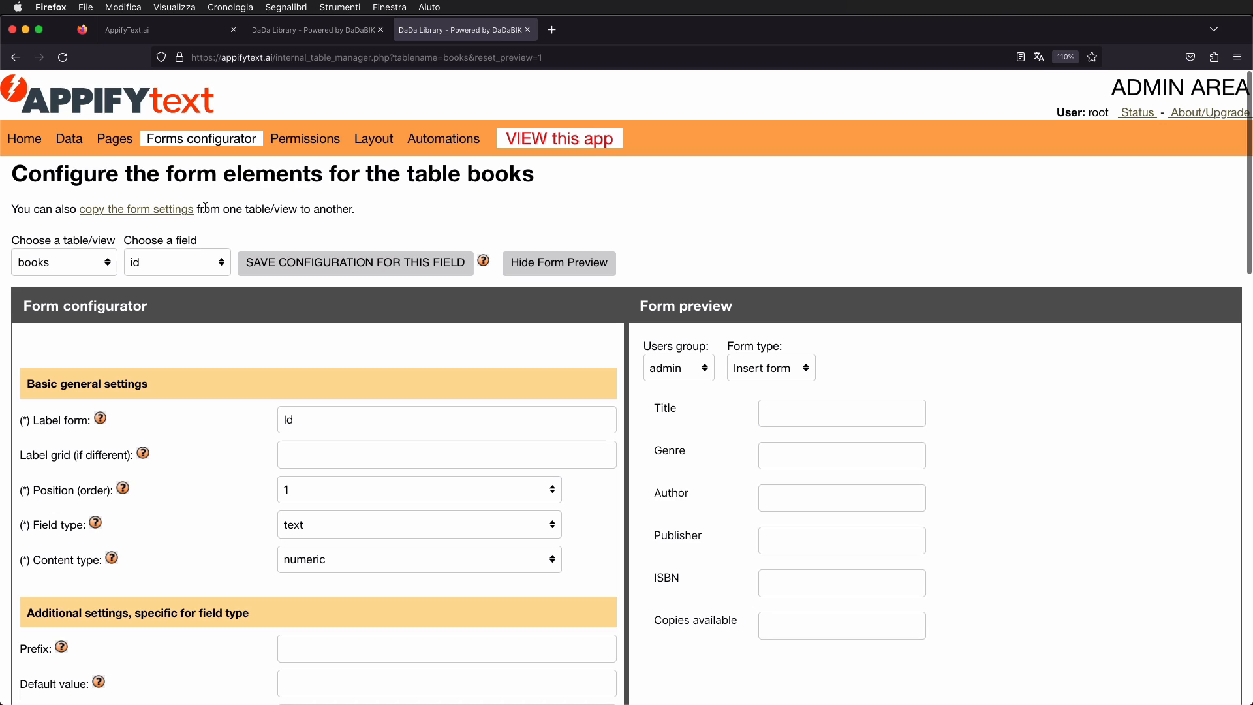
left_click(177, 264)
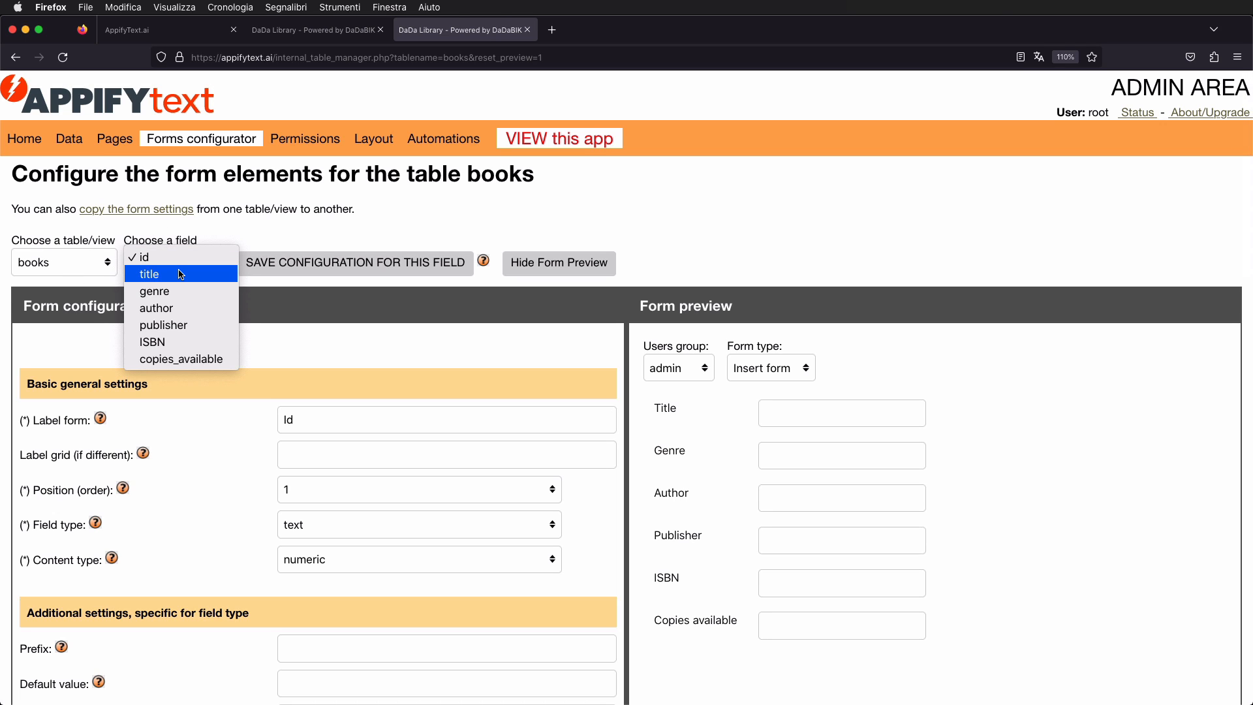
left_click(180, 274)
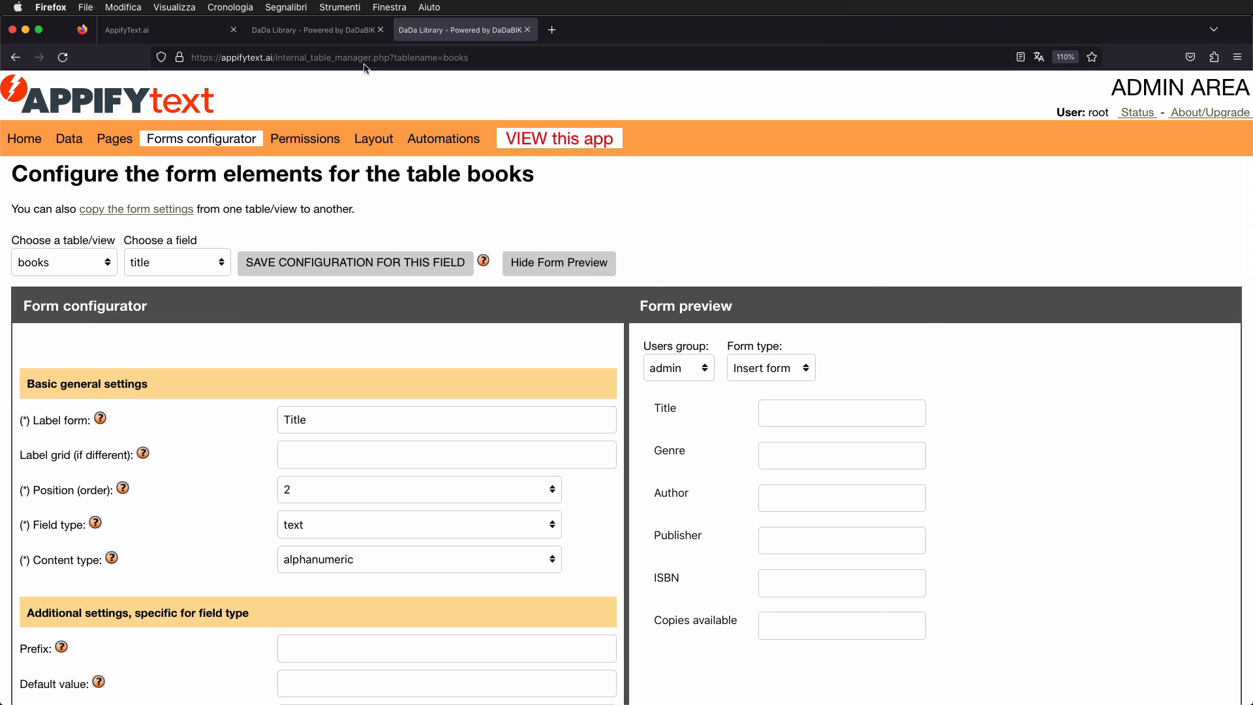
left_click(308, 31)
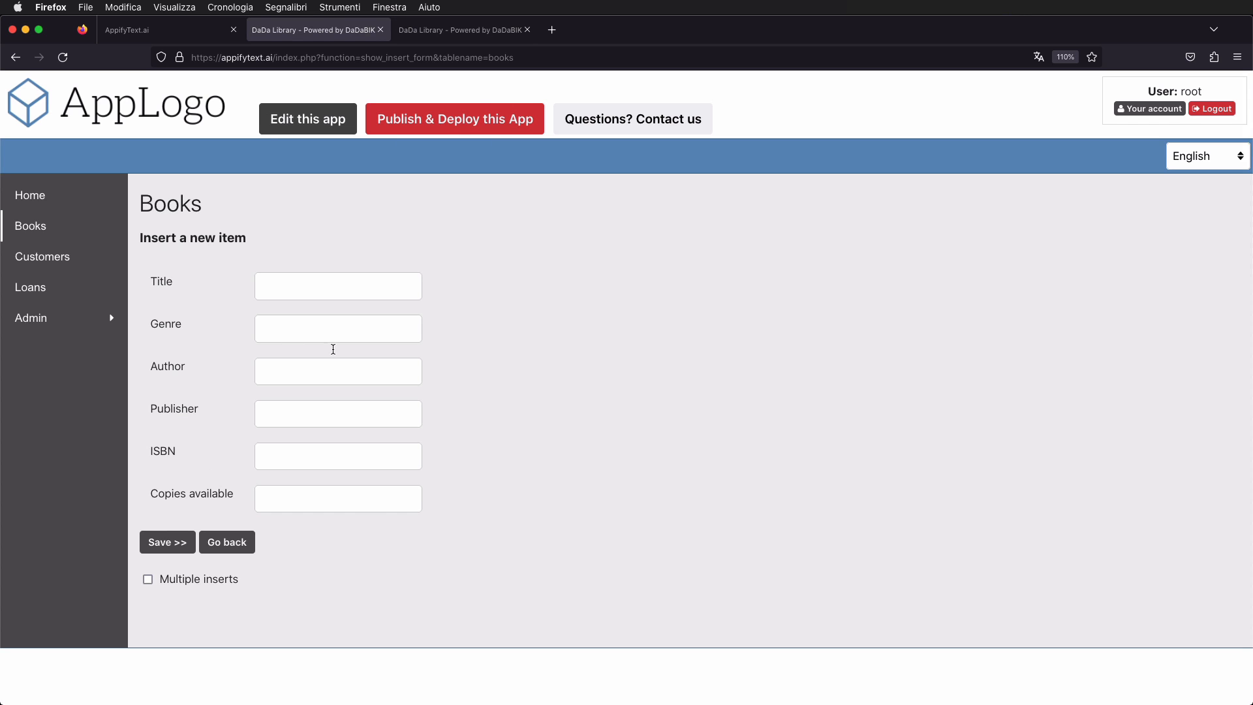
left_click(460, 30)
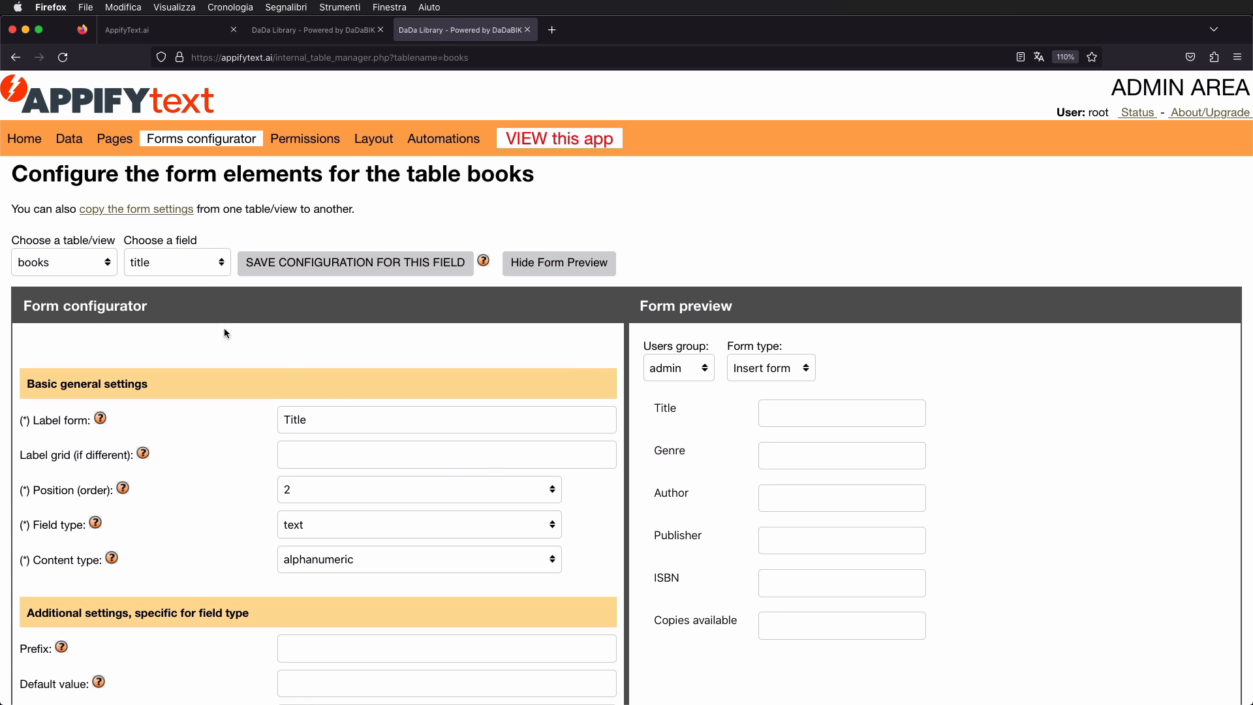
Step: Set Title's 'Is the field a required one?' to Yes and save it
scroll(246, 434, "down", 4)
scroll(245, 429, "down", 4)
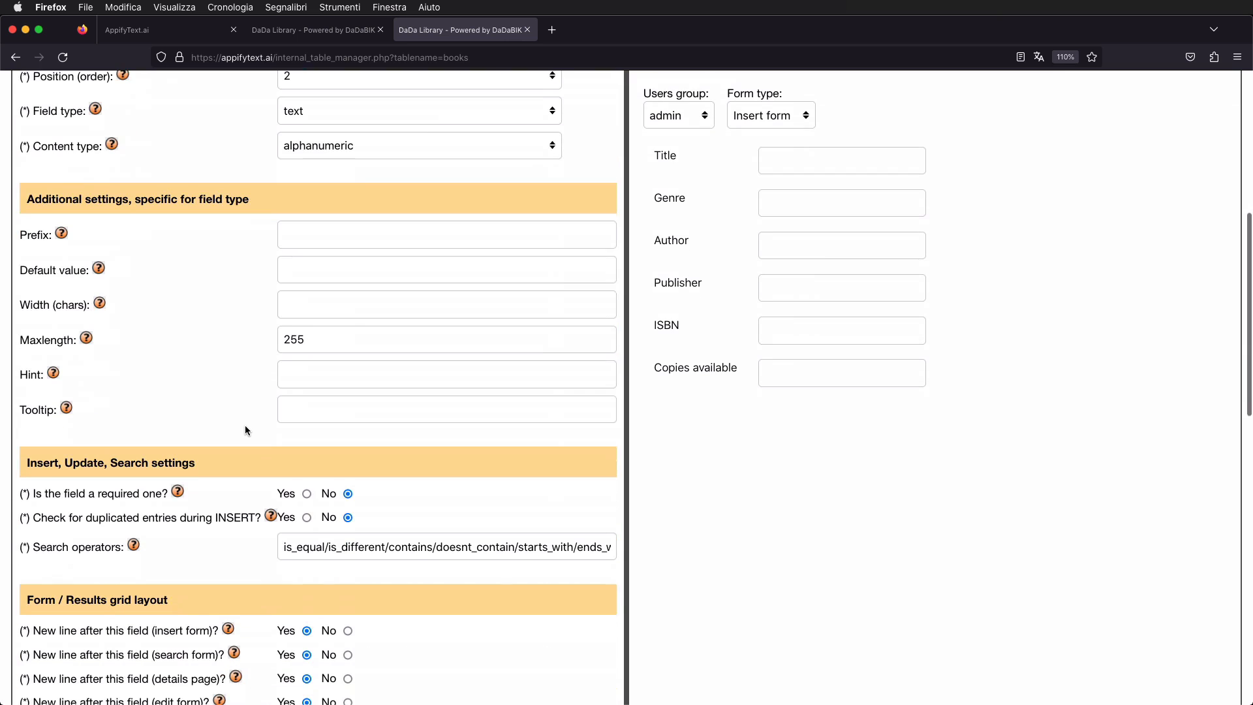
scroll(245, 425, "down", 5)
scroll(244, 424, "down", 9)
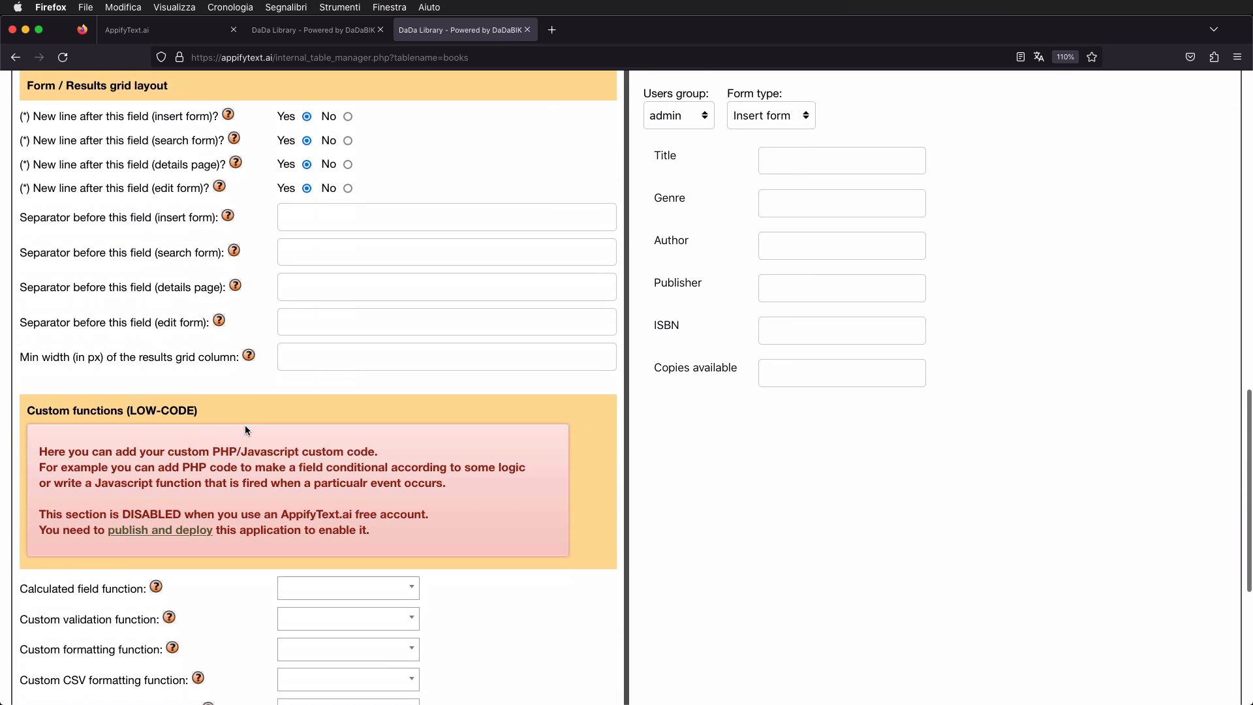
scroll(245, 425, "up", 19)
scroll(245, 425, "up", 3)
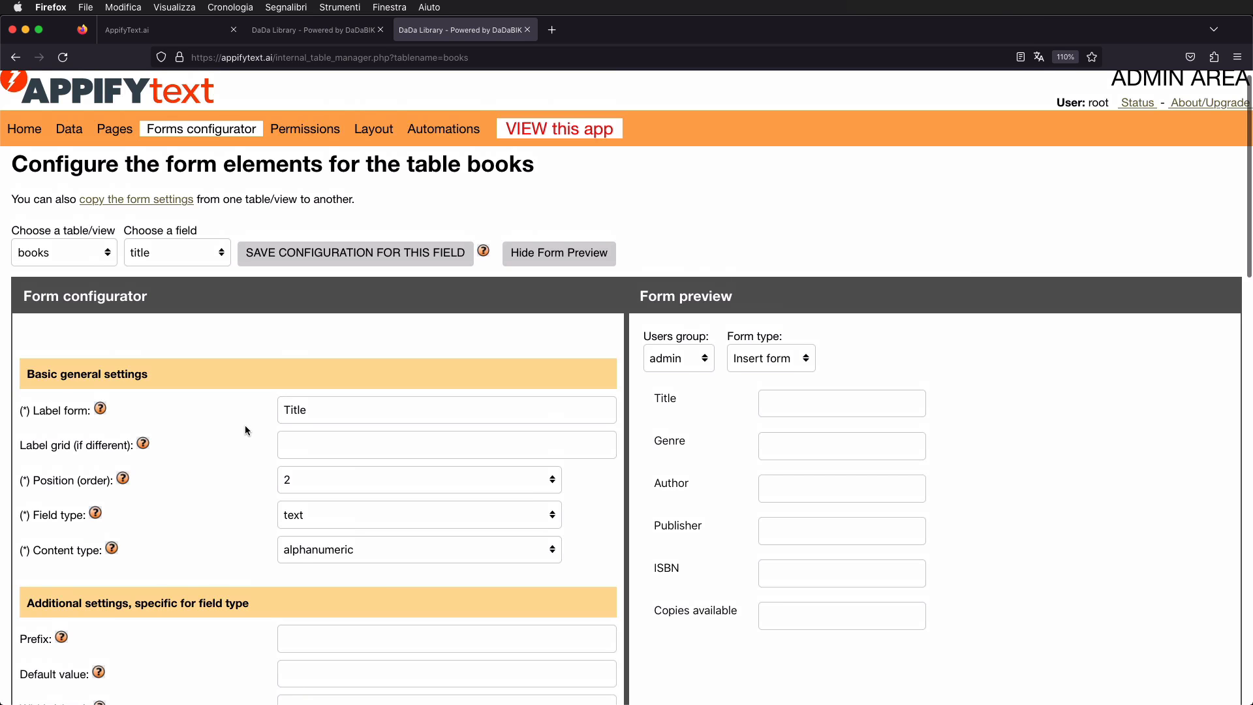
scroll(245, 425, "down", 2)
scroll(245, 425, "down", 3)
scroll(245, 430, "down", 2)
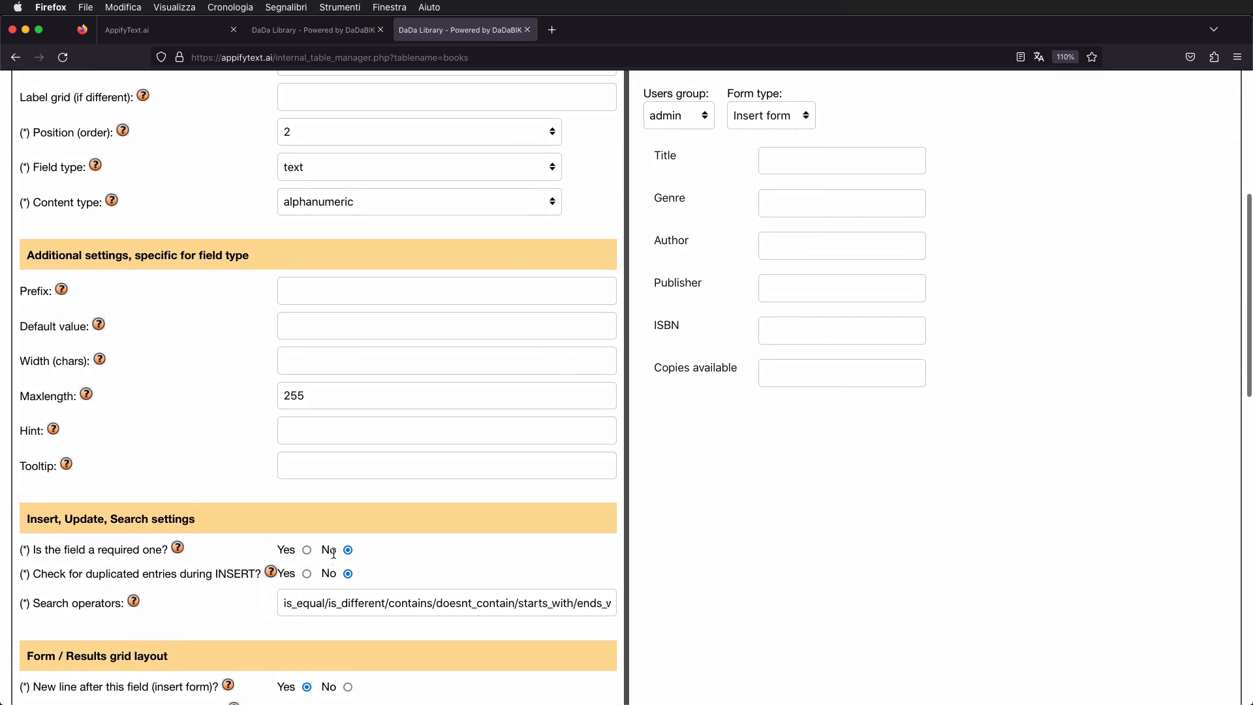
left_click(307, 550)
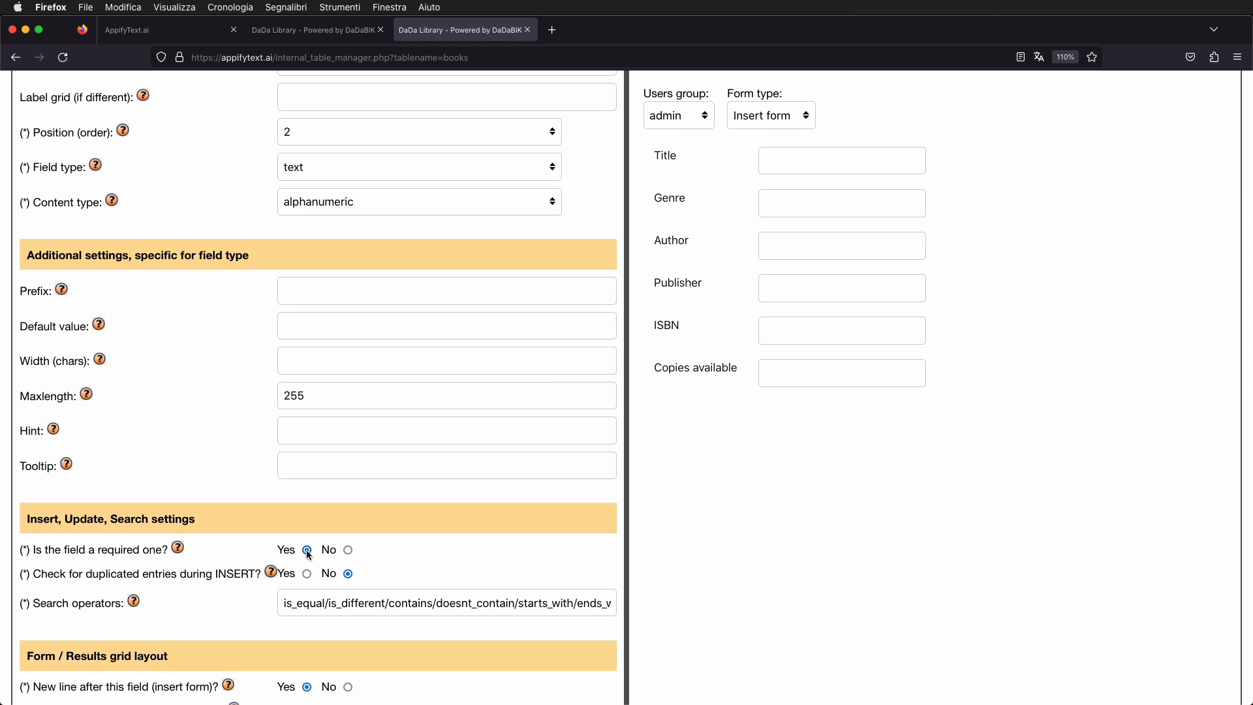
scroll(487, 364, "up", 5)
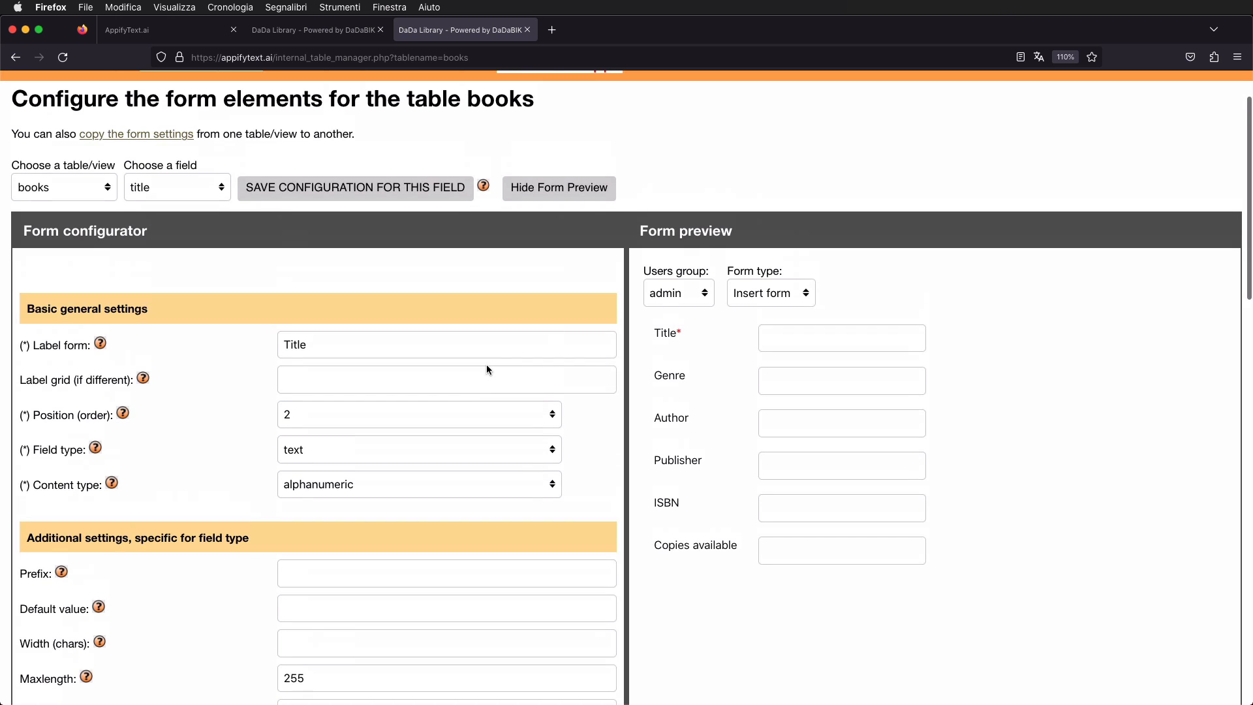
left_click(295, 202)
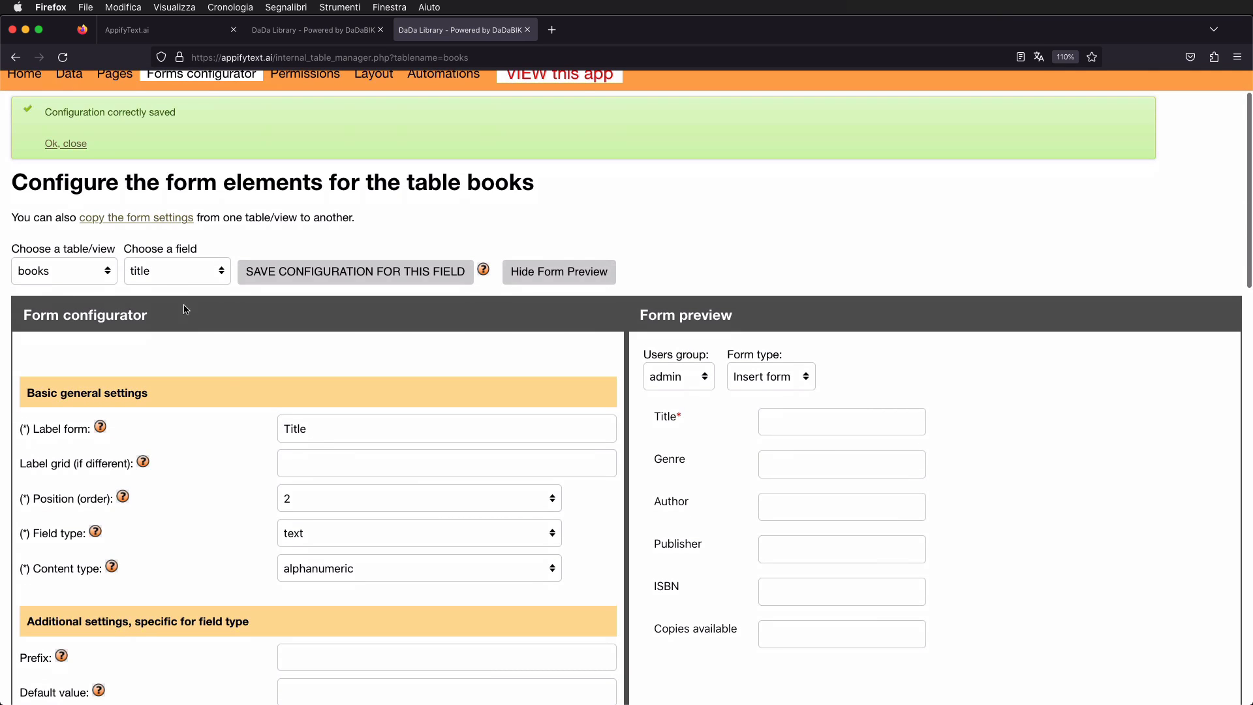
Step: Choose the author field, set it as required, and save it
left_click(166, 277)
left_click(168, 298)
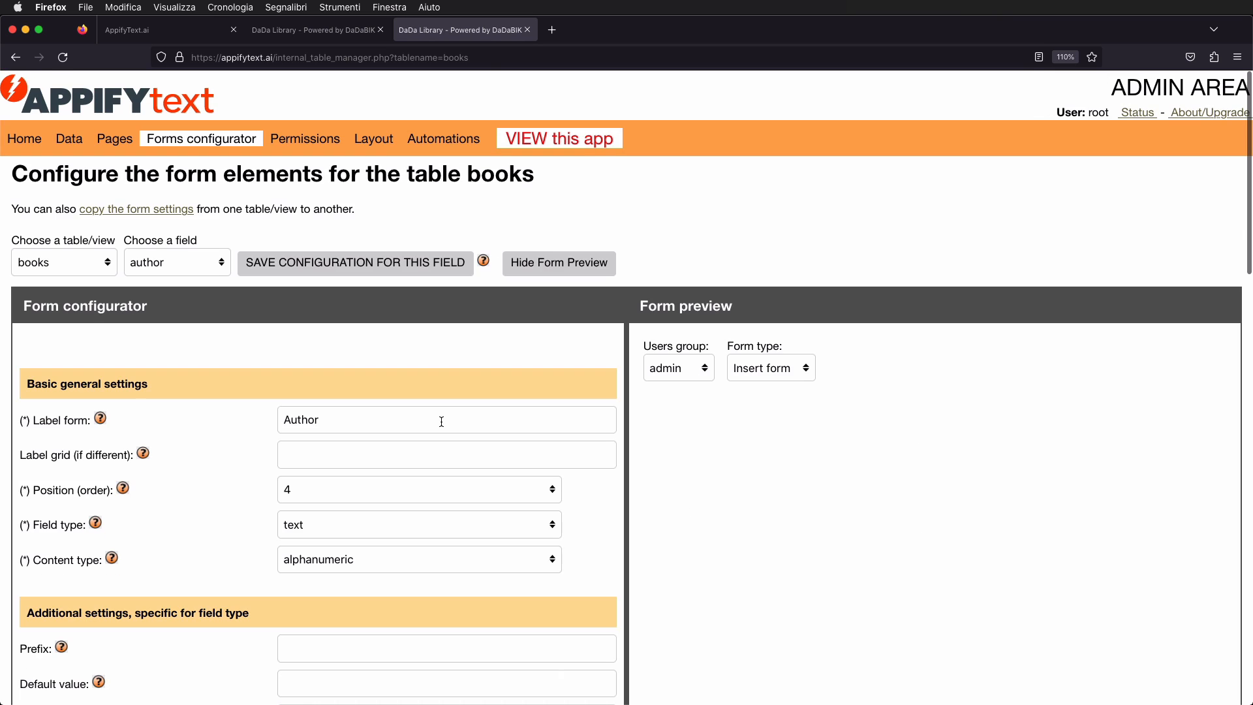
scroll(440, 425, "down", 10)
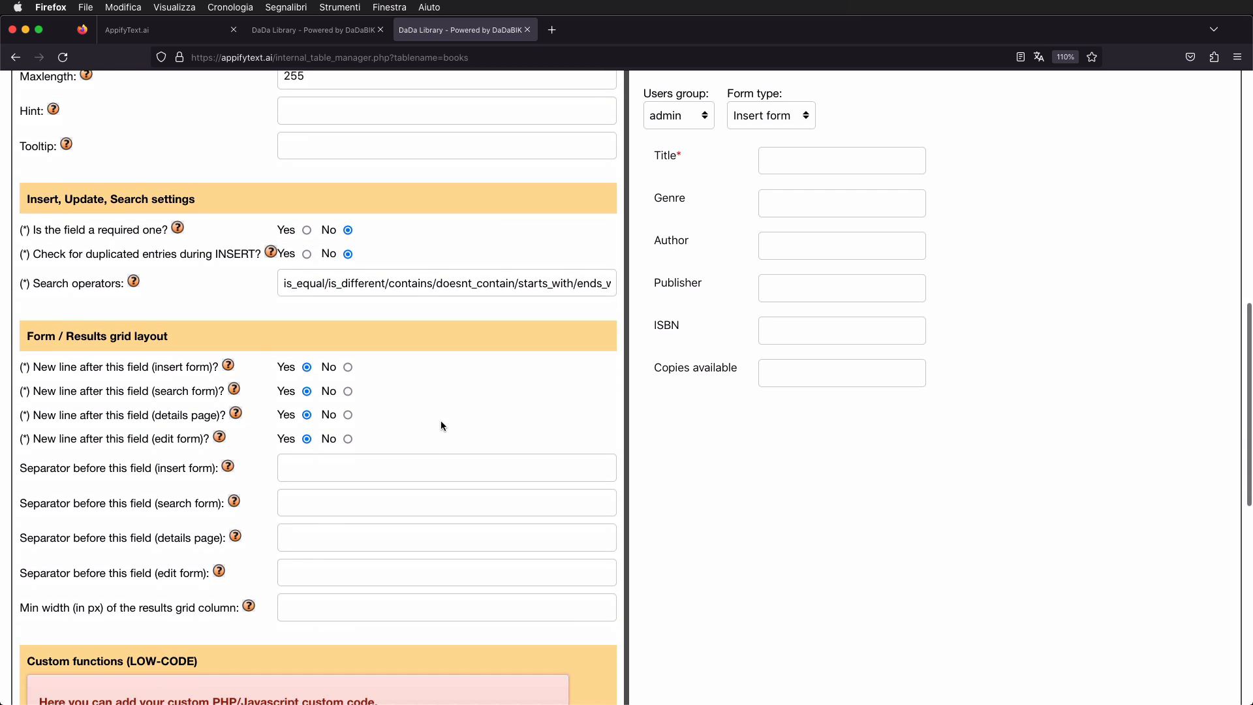
left_click(307, 230)
key("Return")
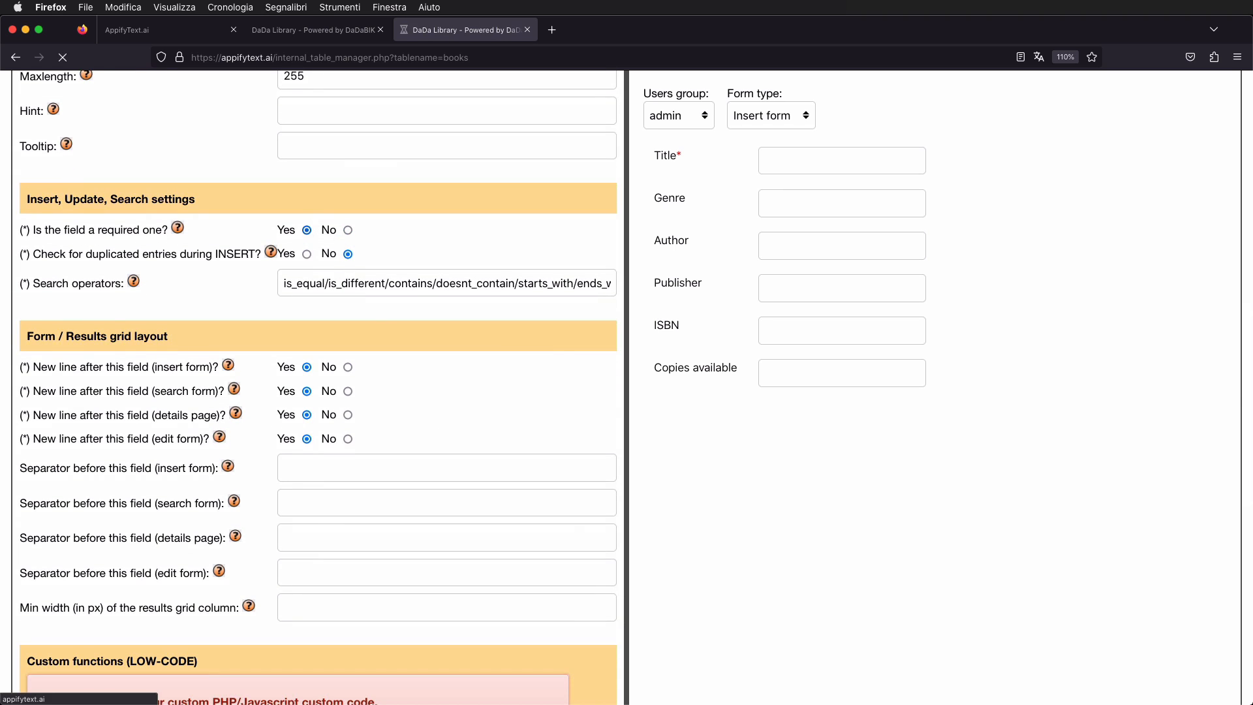
left_click(339, 31)
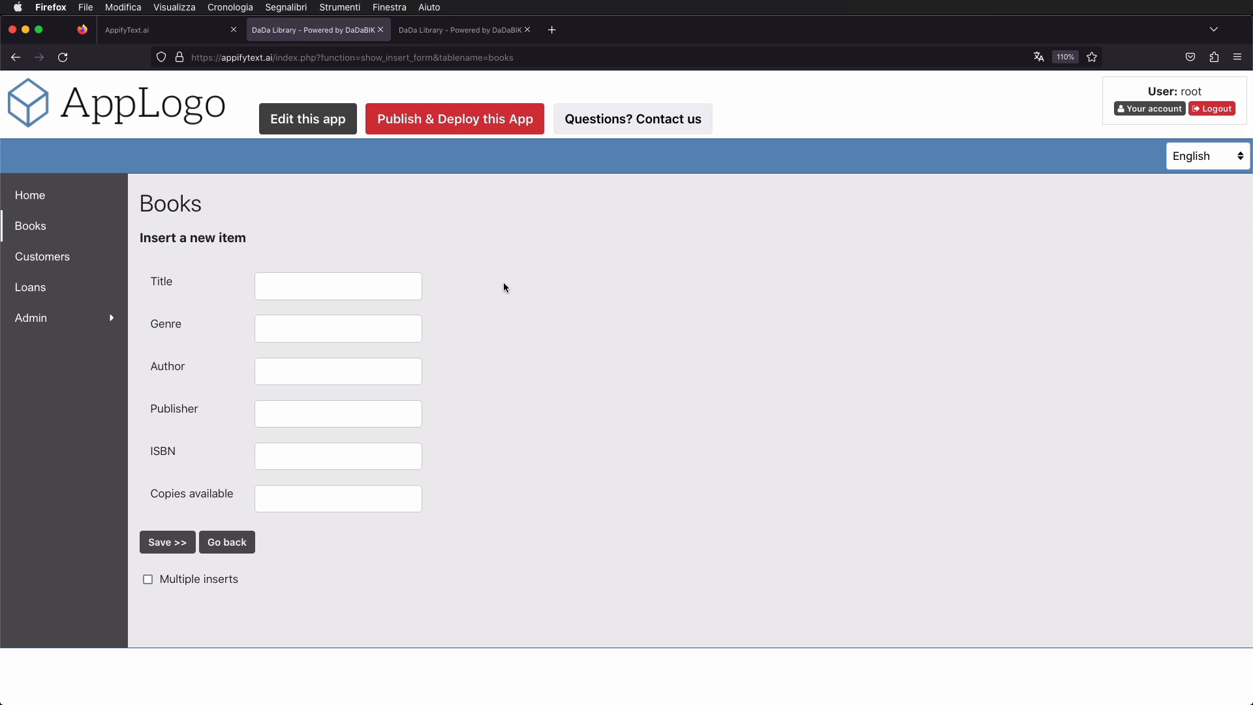
Step: Reload the insert form, submit it empty, then fill Title 'fasfds' and Author 'fsadfsd'
key("super+r")
left_click(171, 539)
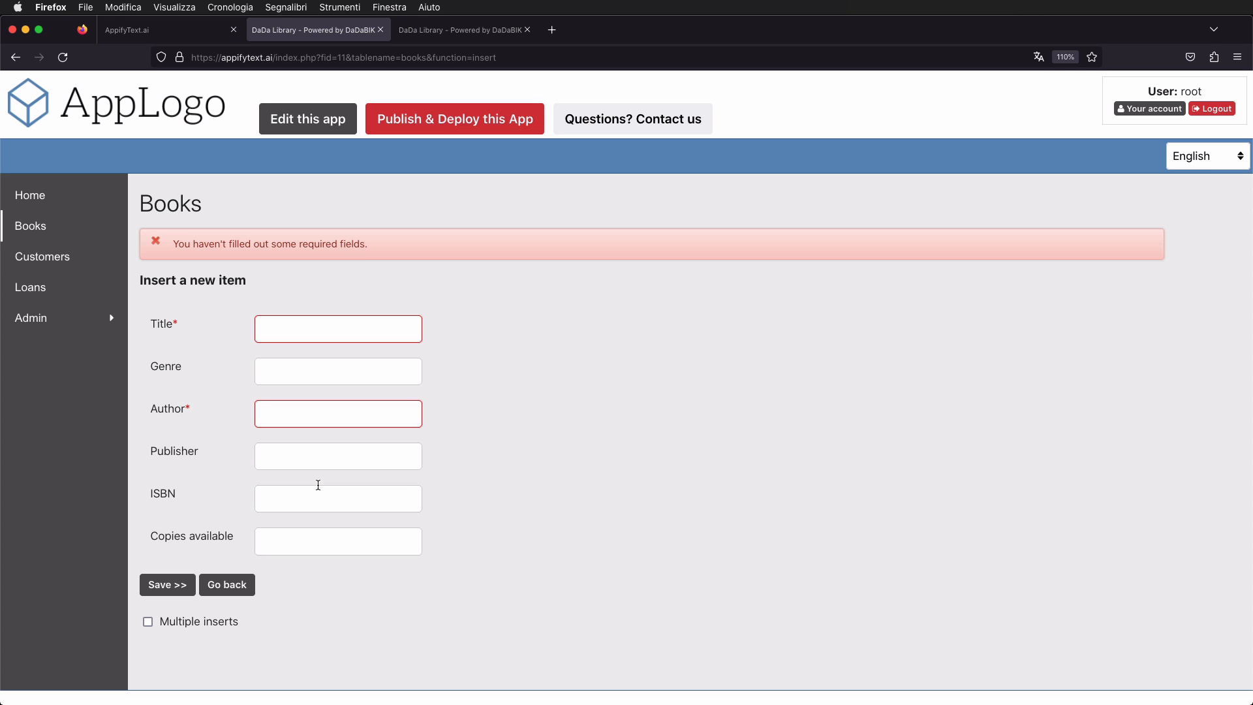
left_click(280, 330)
type("fasfds")
left_click(286, 409)
type("fsadfsd")
left_click(590, 512)
Step: Enter 'fasdfsafds' in Copies available and submit to test the numeric validation
left_click(307, 545)
type("fasdfsafds")
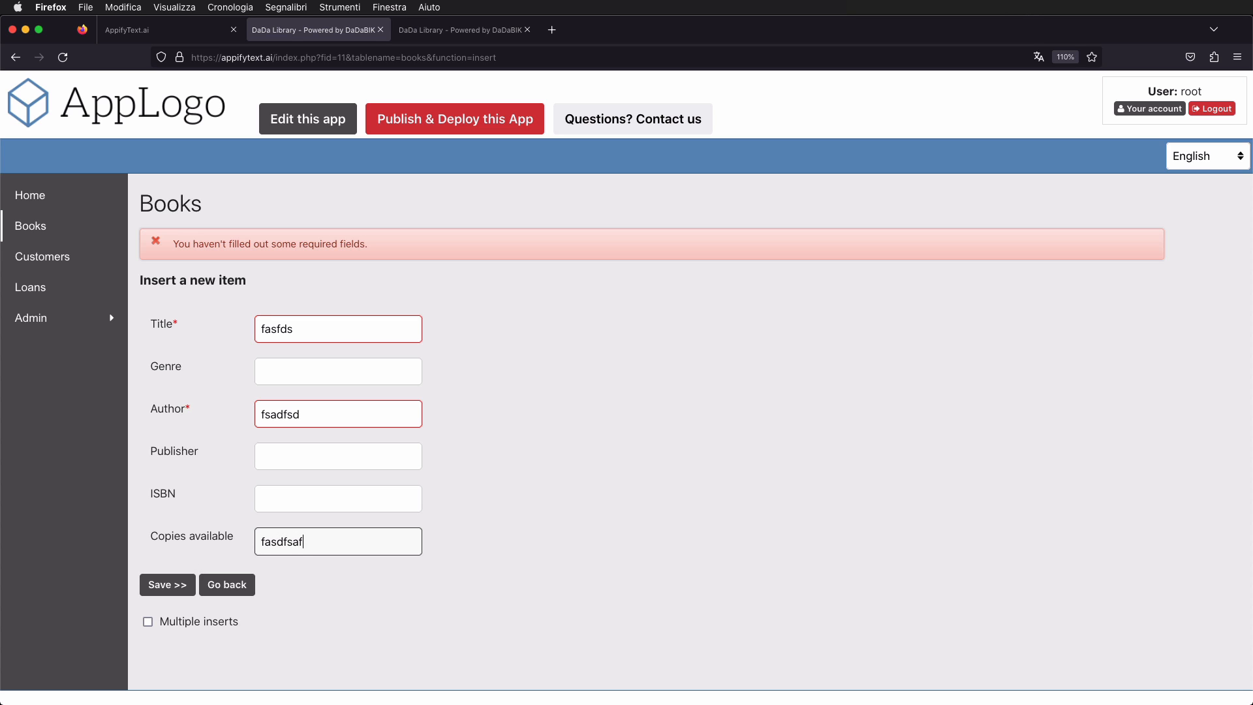
left_click(160, 590)
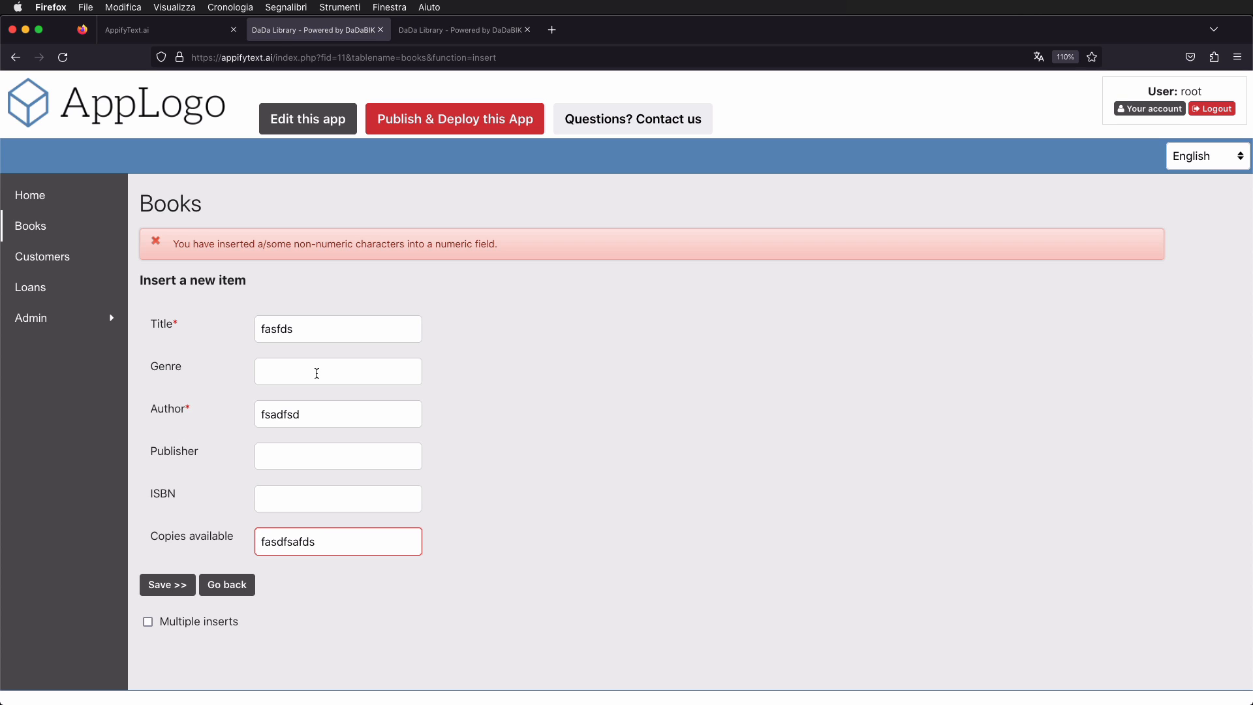
left_click(450, 30)
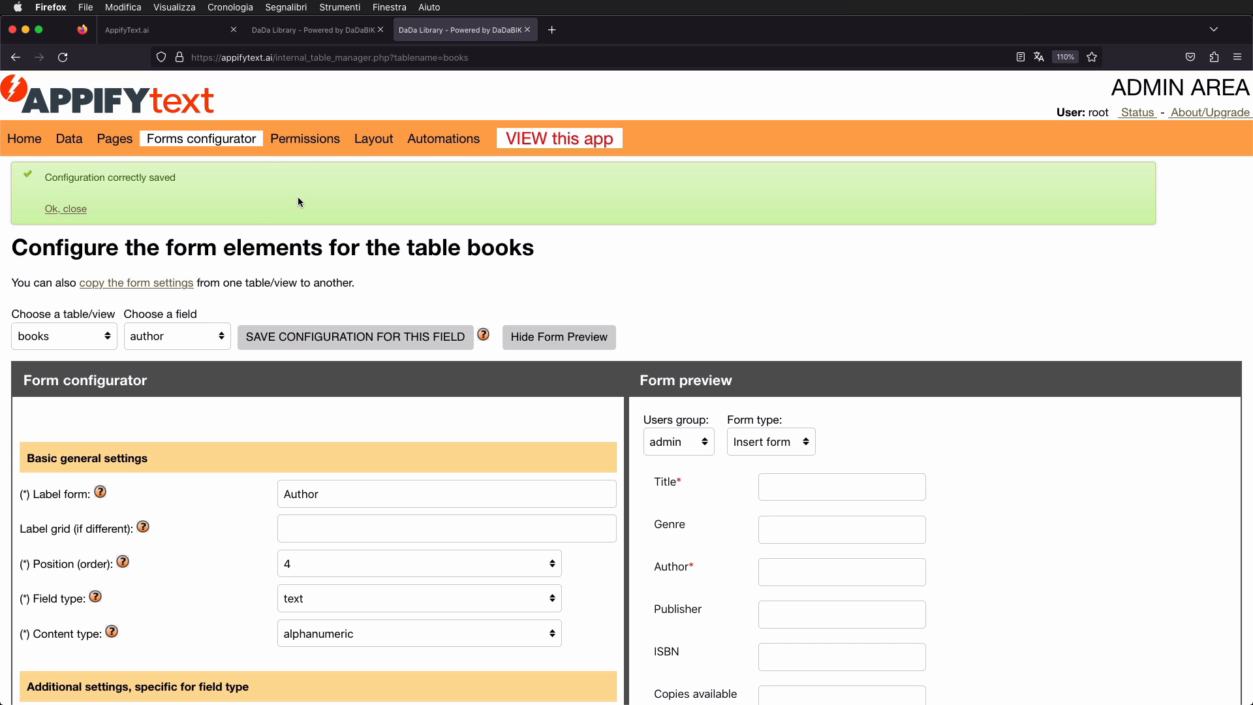
Step: Choose the genre field and set its Field type to select_single
left_click(177, 336)
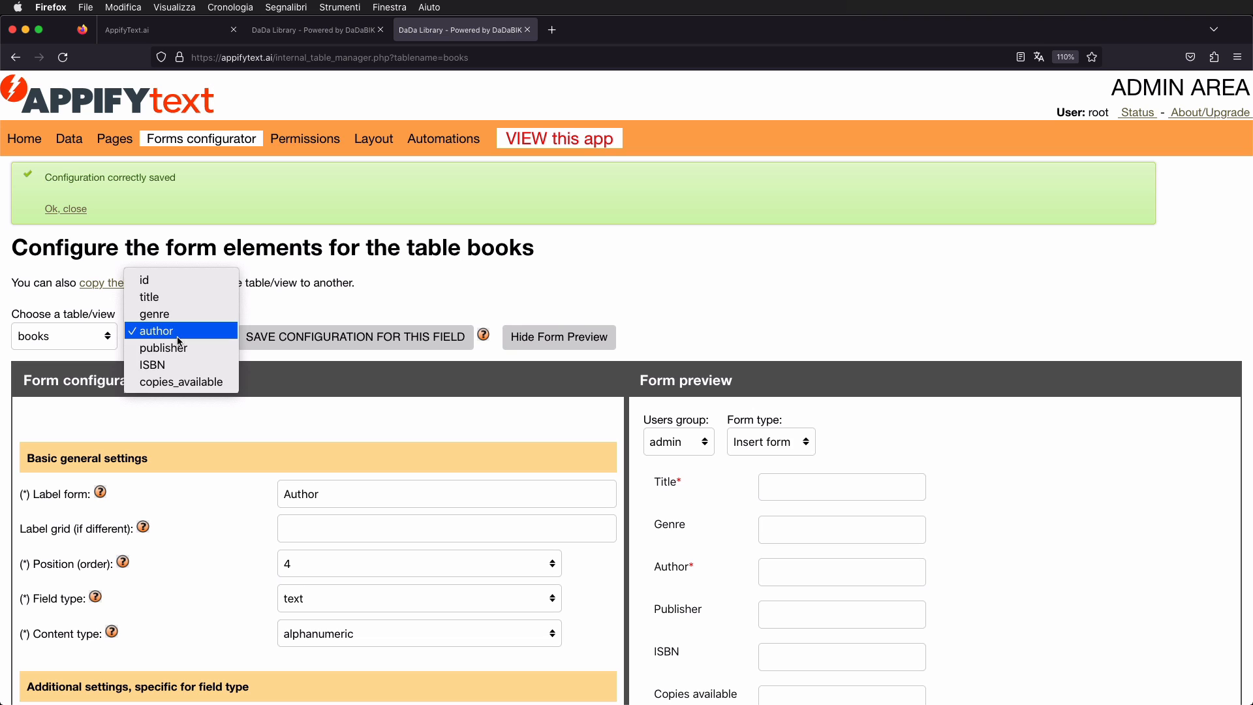
left_click(166, 315)
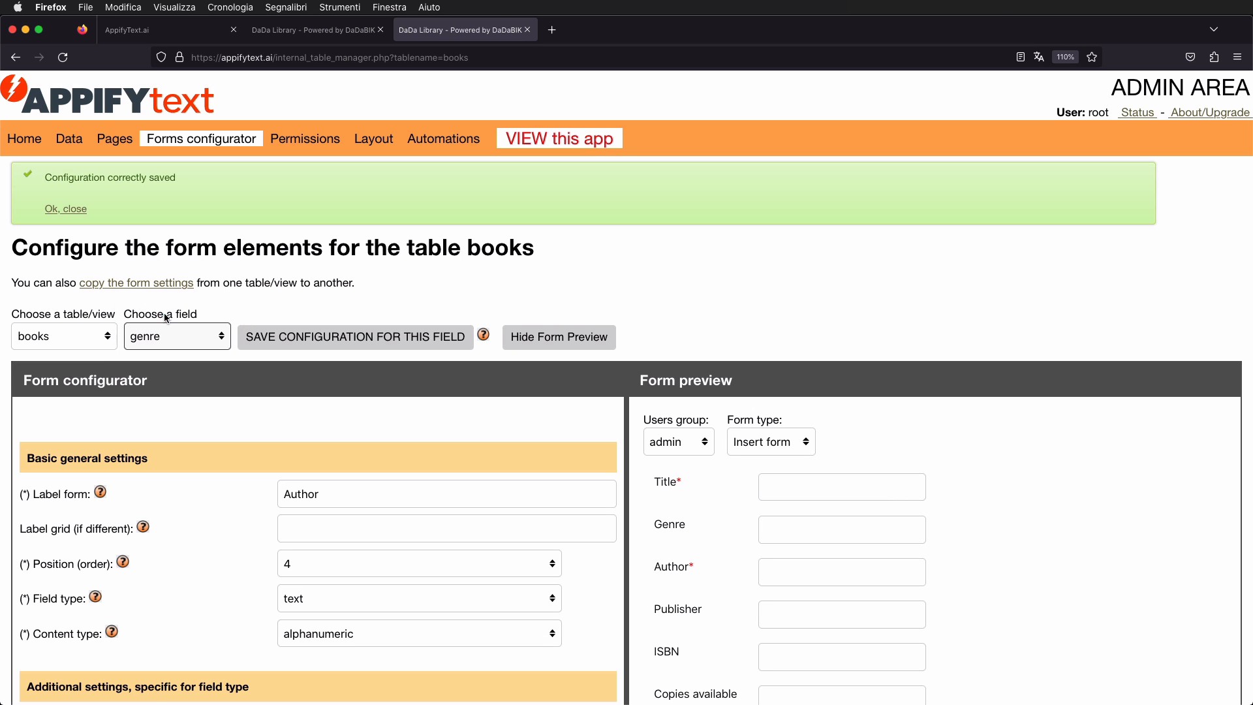
scroll(468, 485, "down", 3)
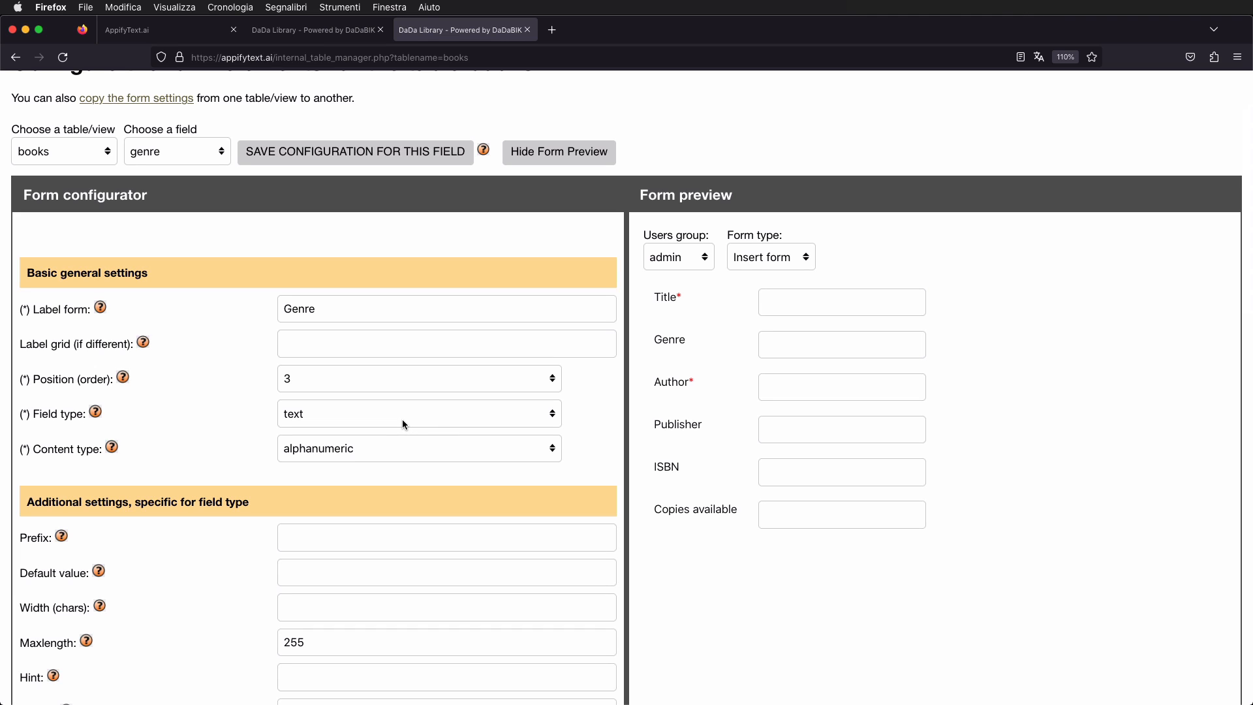
left_click(369, 416)
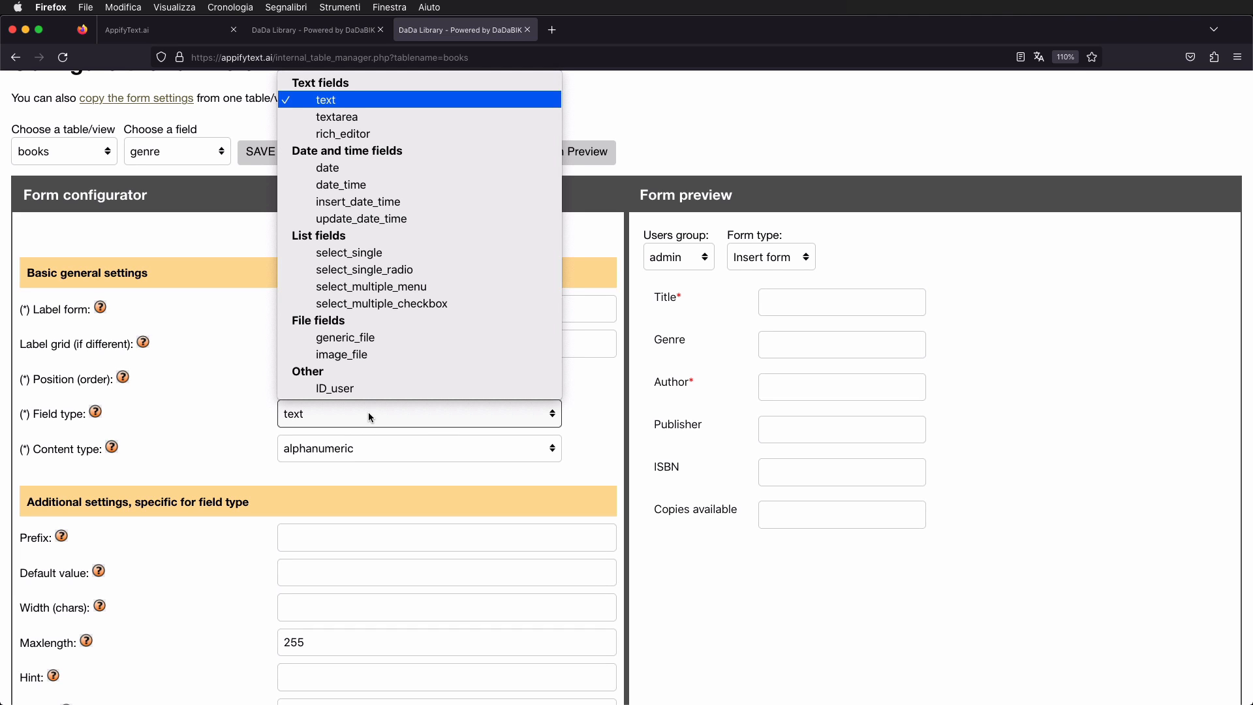
left_click(387, 259)
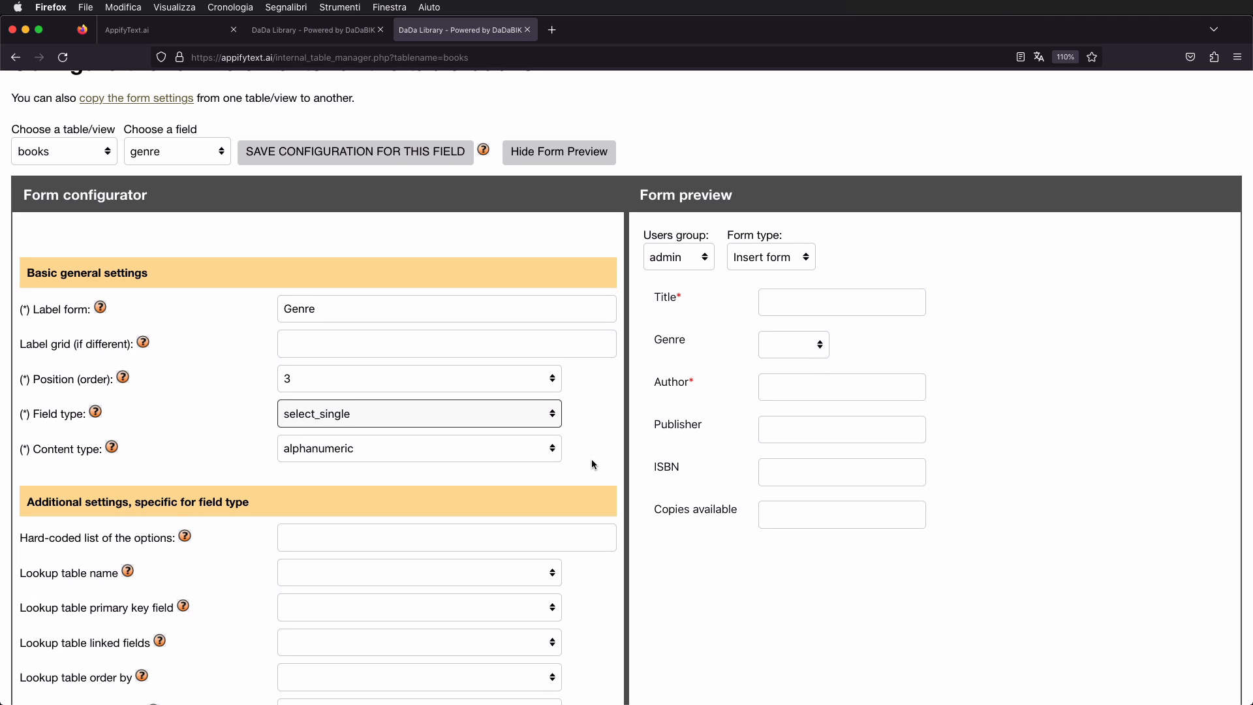
scroll(593, 464, "down", 2)
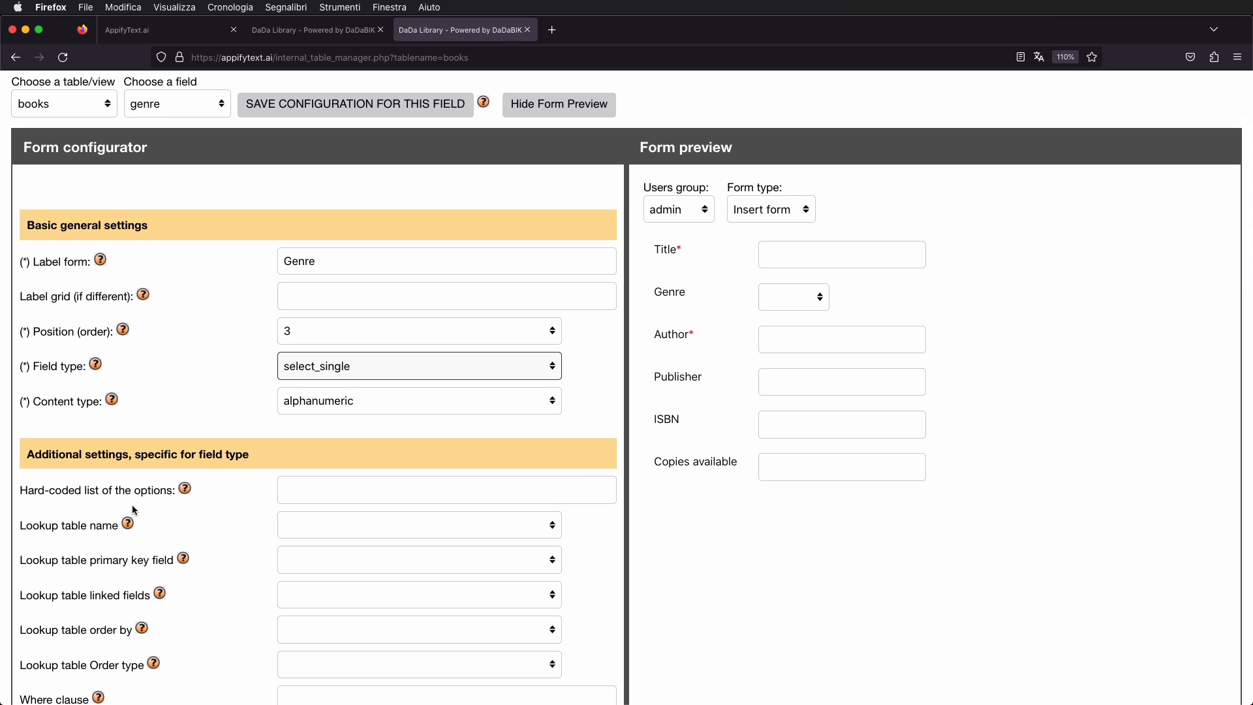
Step: Copy the example options list from the hard-coded list help into the options field
left_click(353, 493)
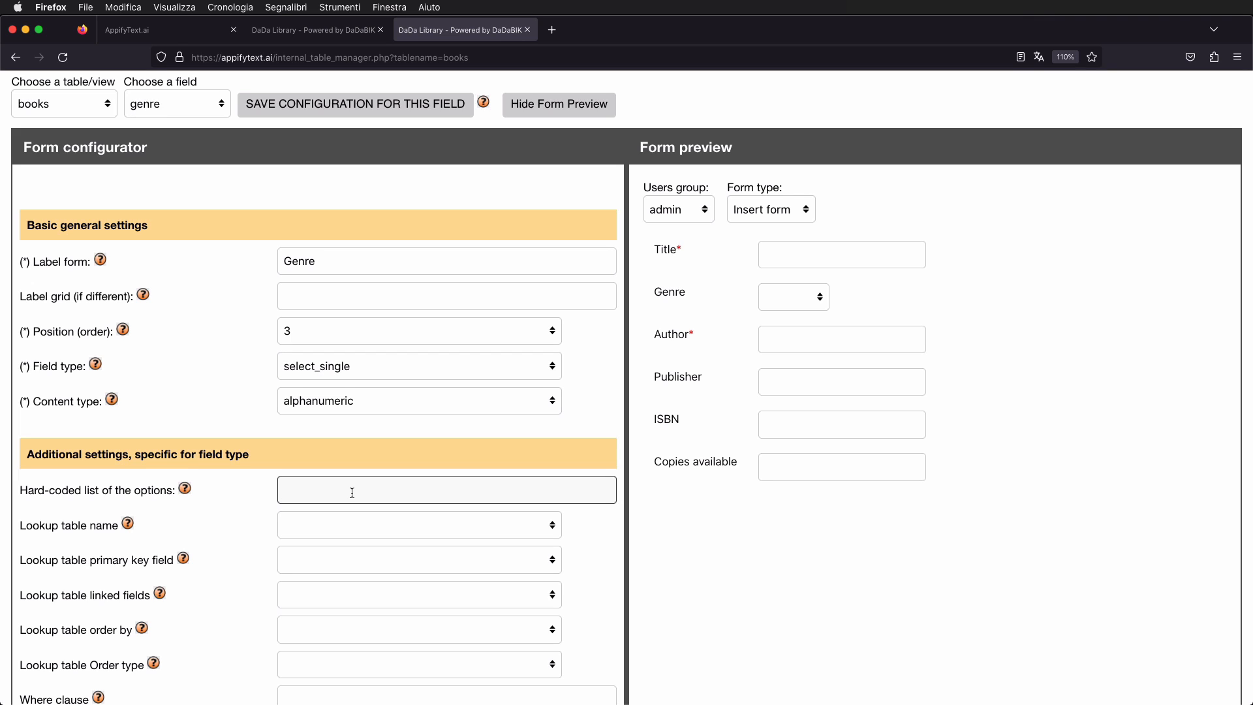
left_click(184, 493)
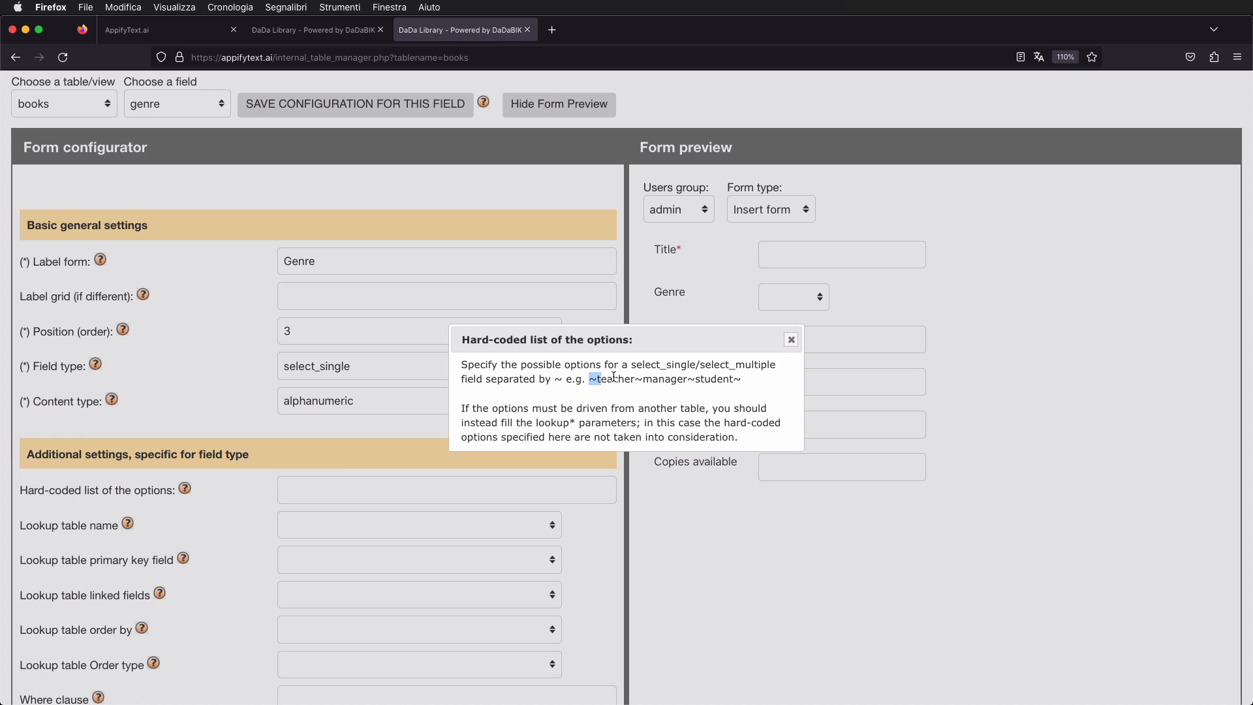
left_click_drag(590, 379, 762, 377)
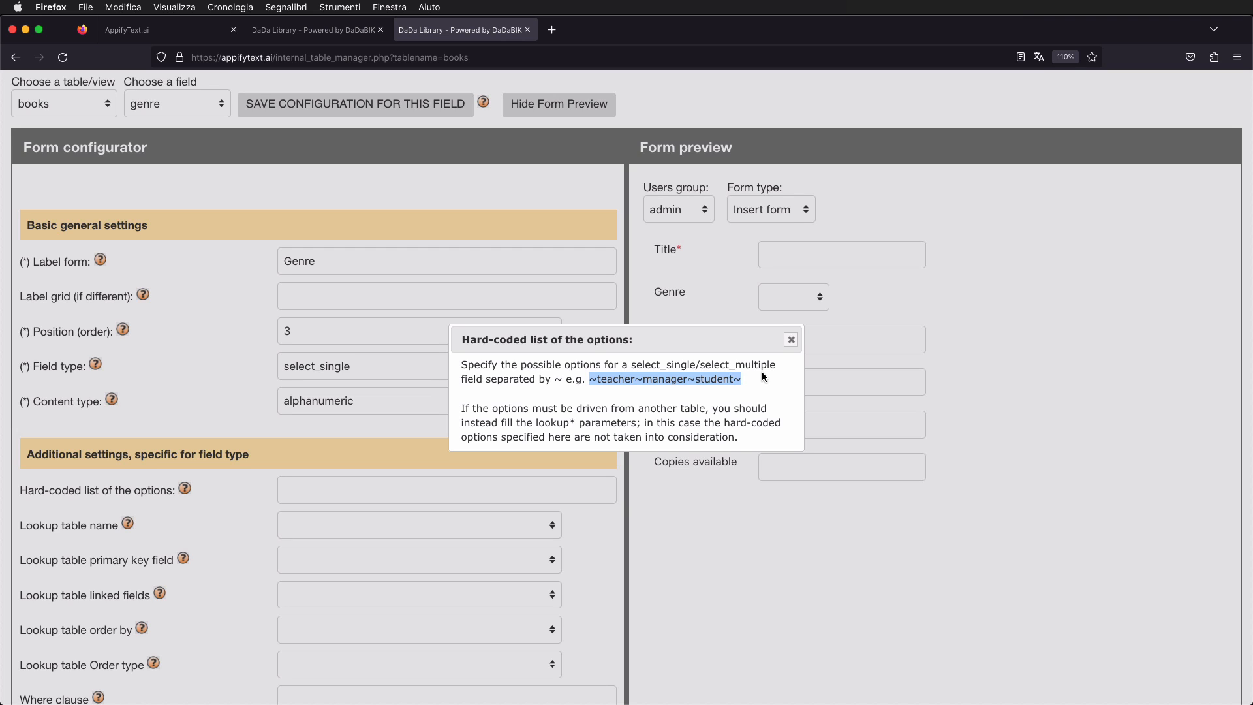
key("super+c")
left_click(791, 339)
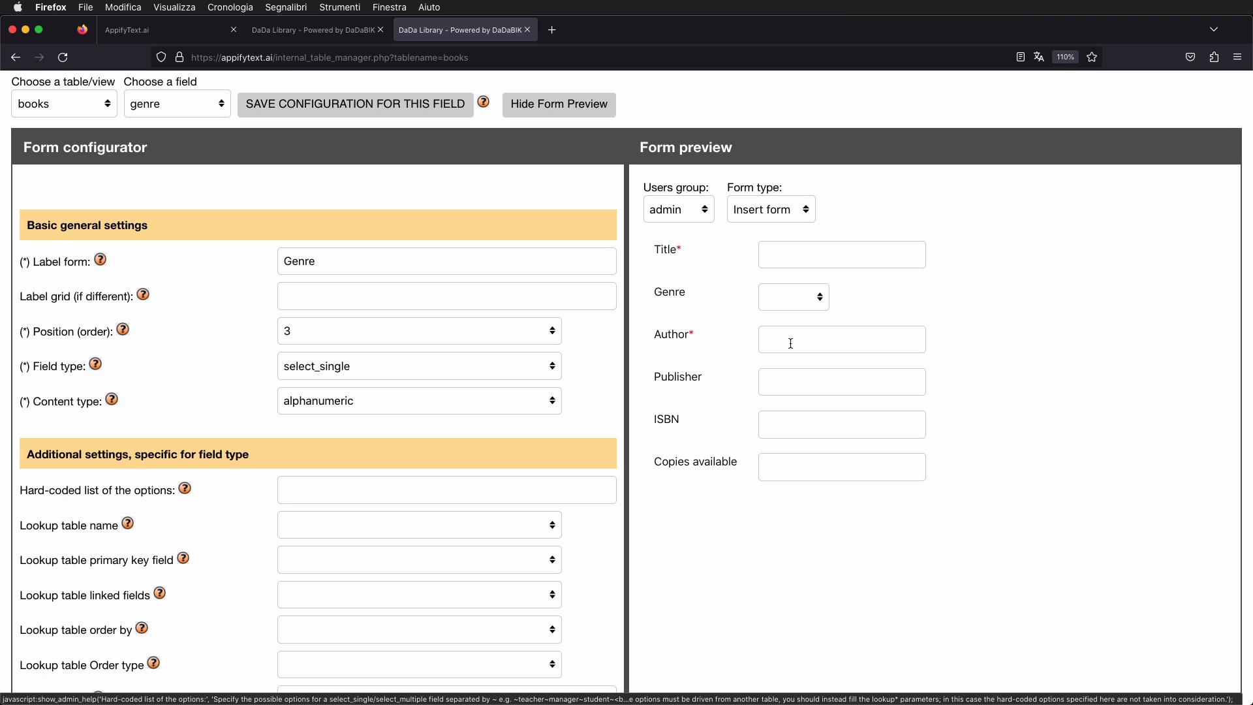
left_click(318, 488)
key("super+v")
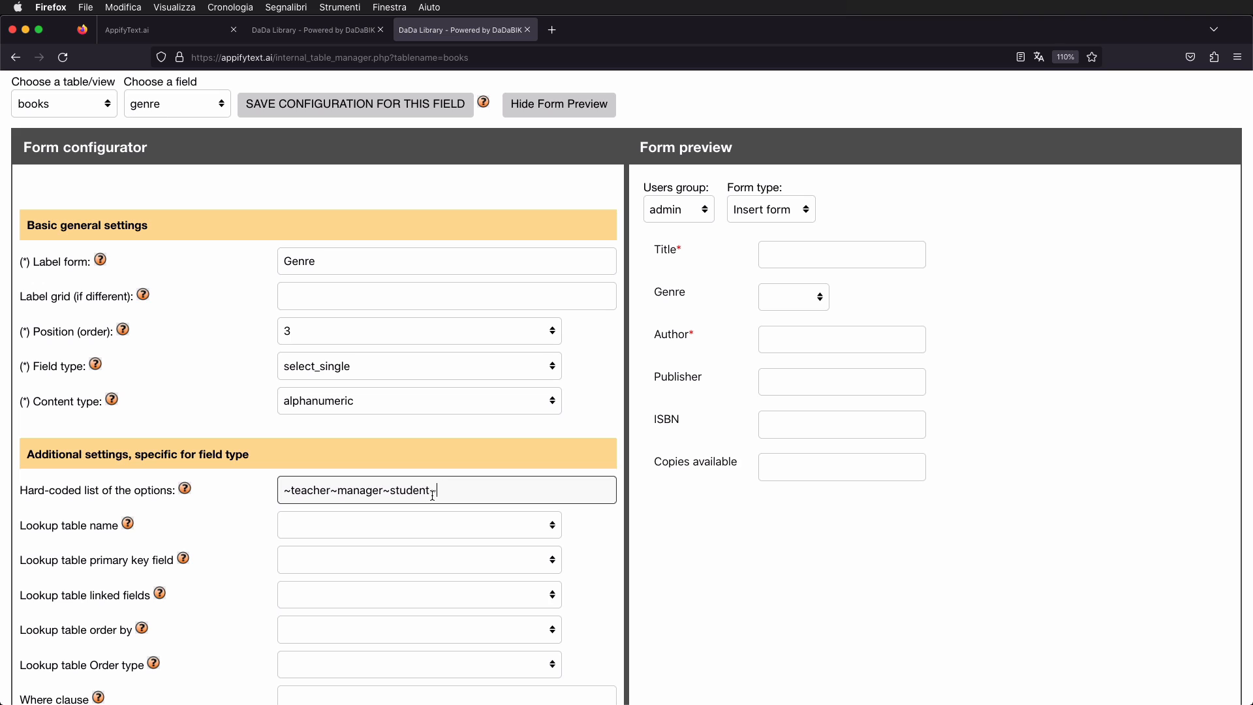
Step: Replace the example words with Fiction, Non-Fiction and Poetry and save the Genre configuration
double_click(311, 491)
type("Fiction")
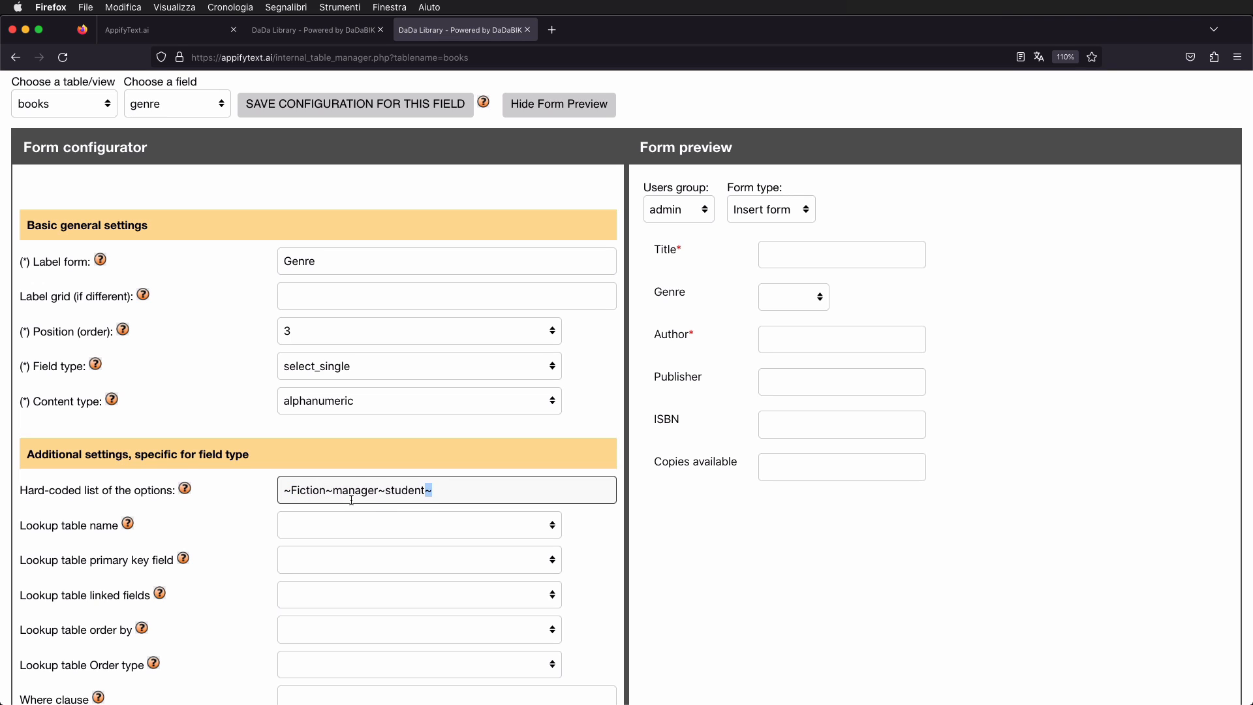
double_click(351, 490)
type("Non-Fiction")
double_click(423, 490)
type("Poetry")
key("Return")
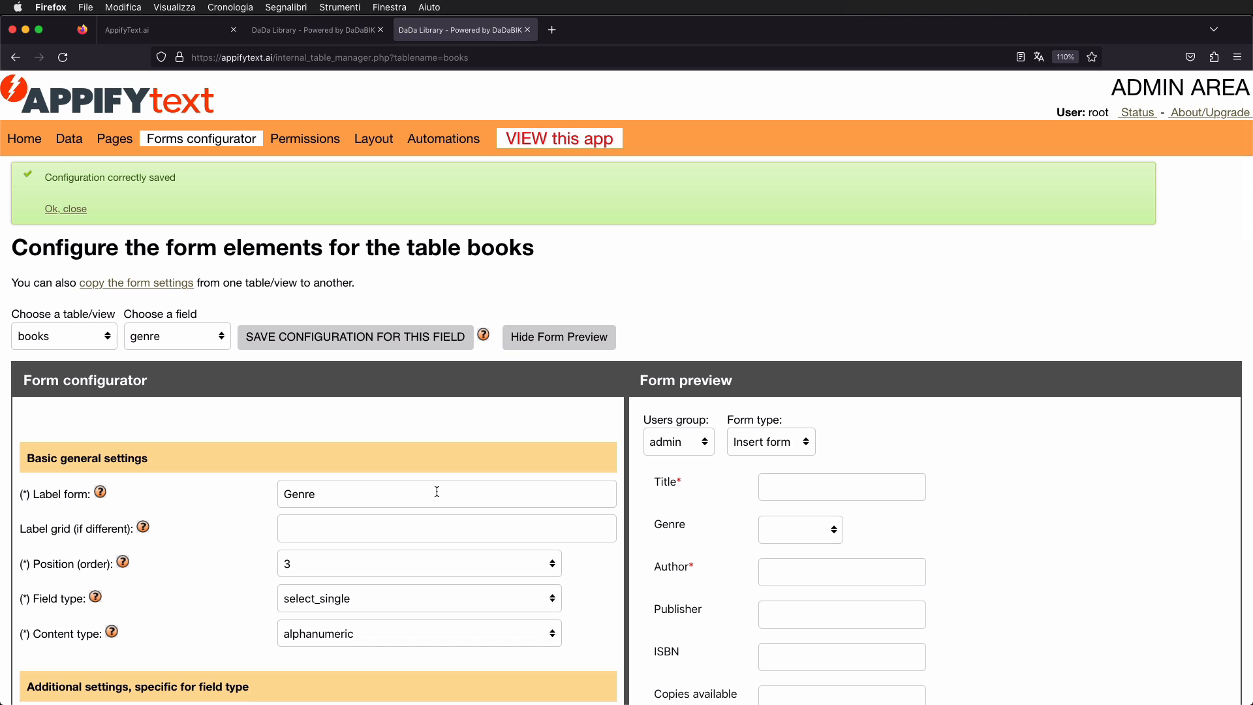
Step: Check the Genre drop-down choices in the configurator preview and save the field again
scroll(602, 472, "down", 4)
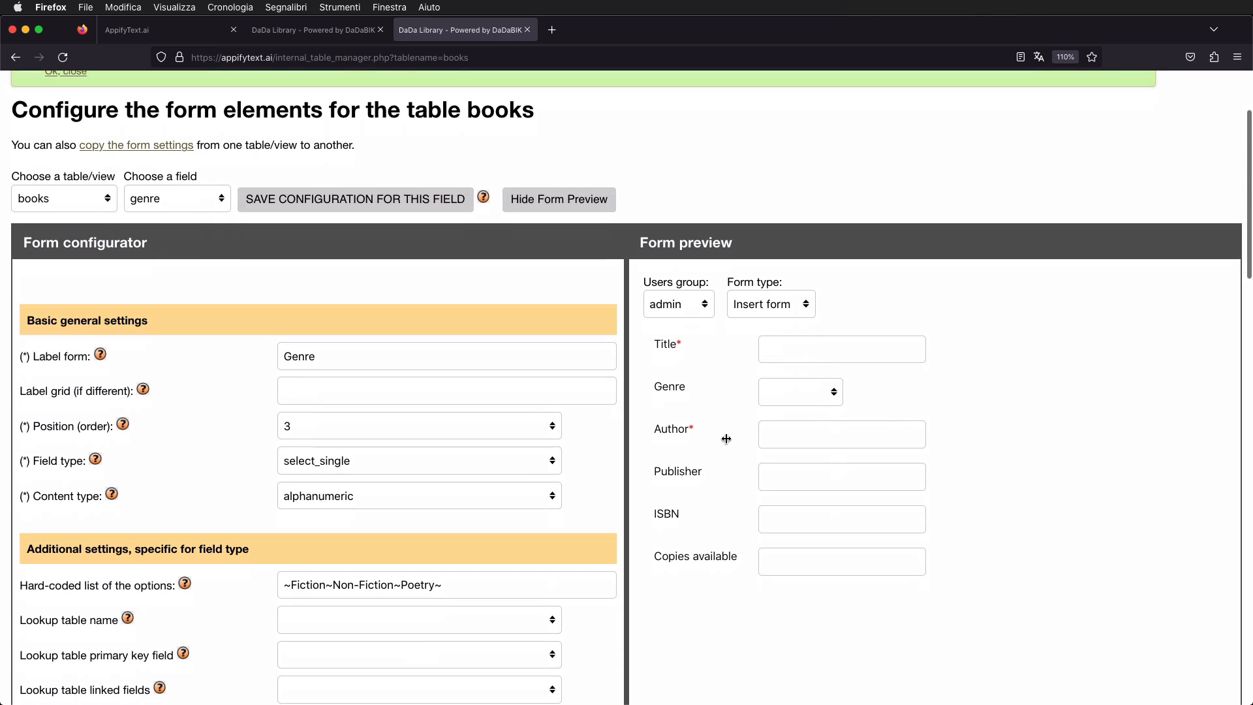
left_click(910, 431)
left_click(804, 388)
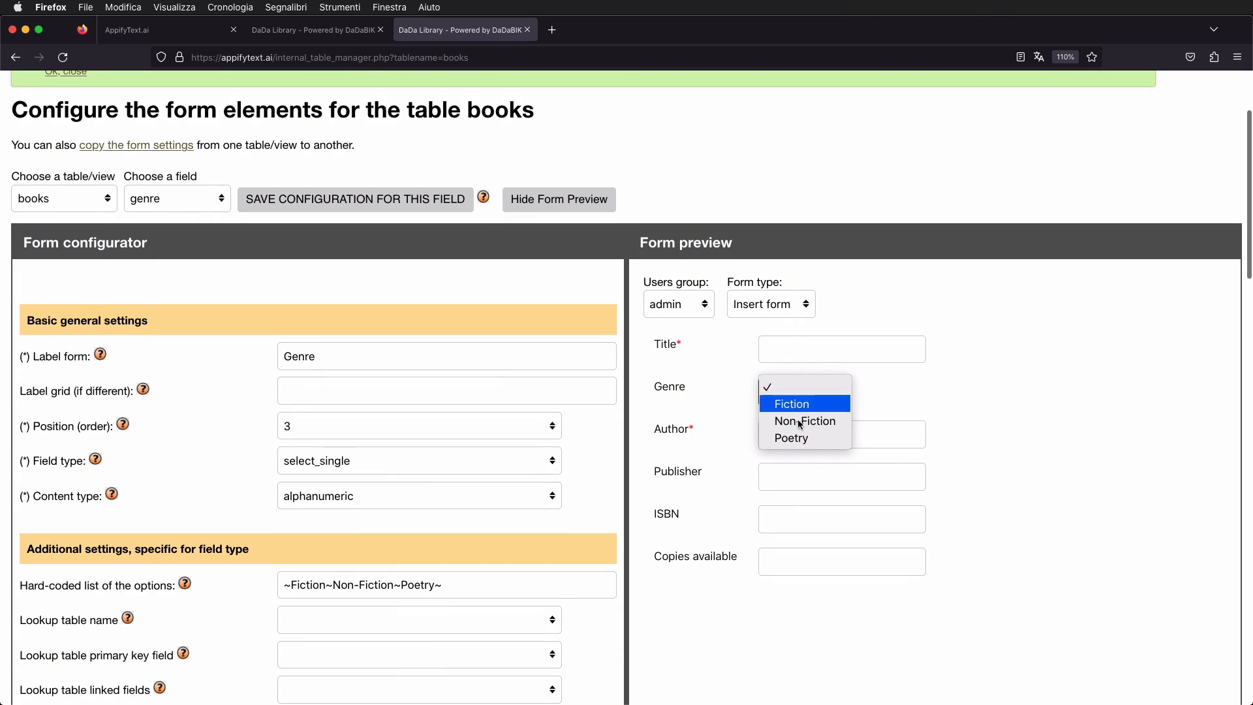
left_click(927, 412)
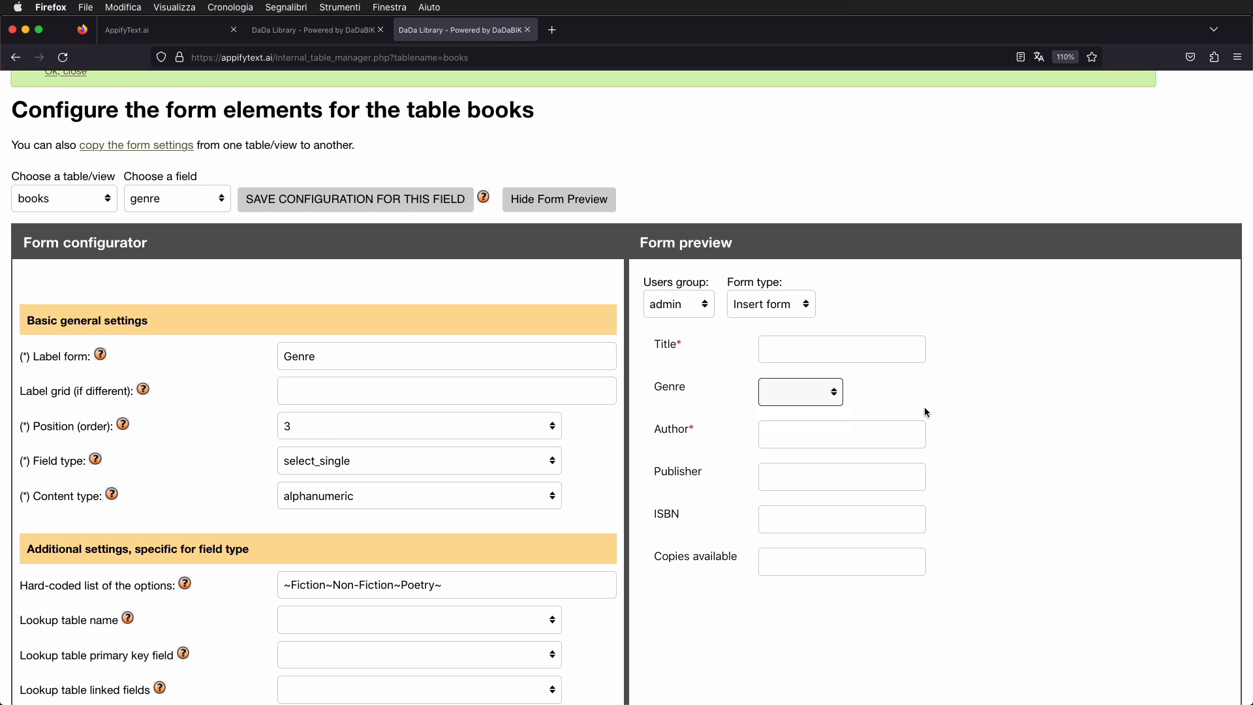
left_click(315, 201)
scroll(425, 258, "down", 1)
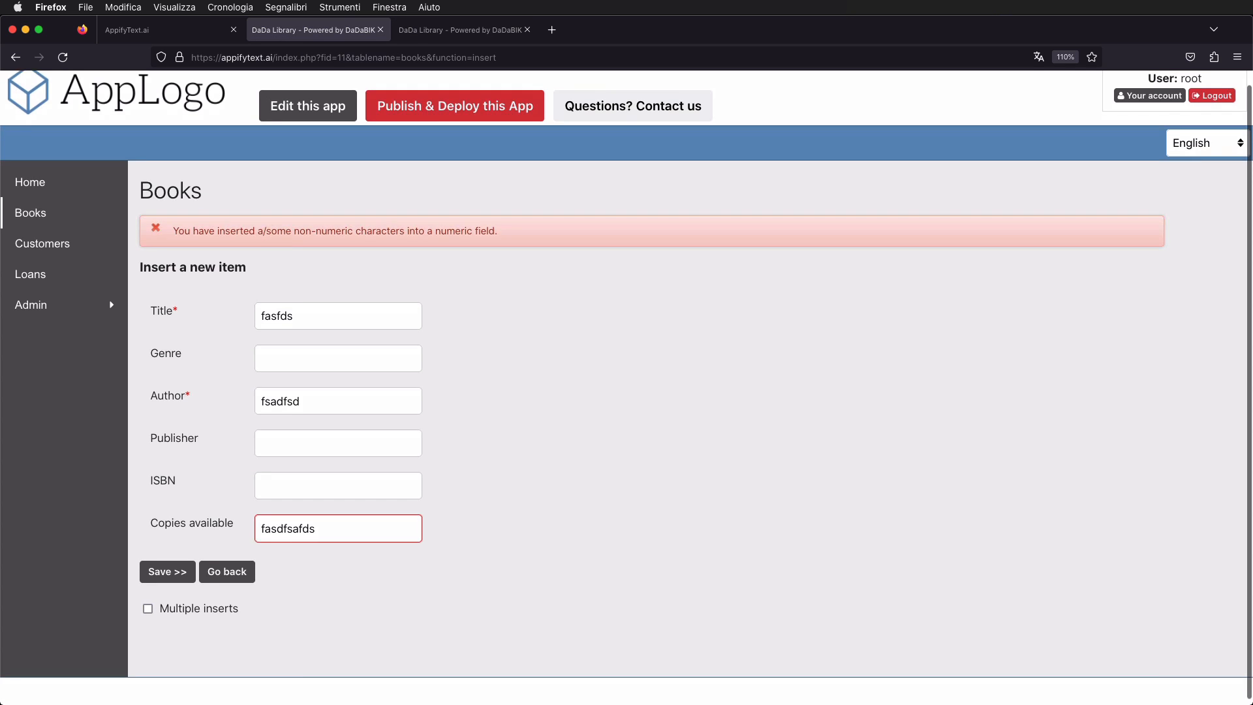
scroll(377, 389, "up", 1)
Step: Open a new book form, view the Genre choices without picking one, and return to Books
left_click(38, 228)
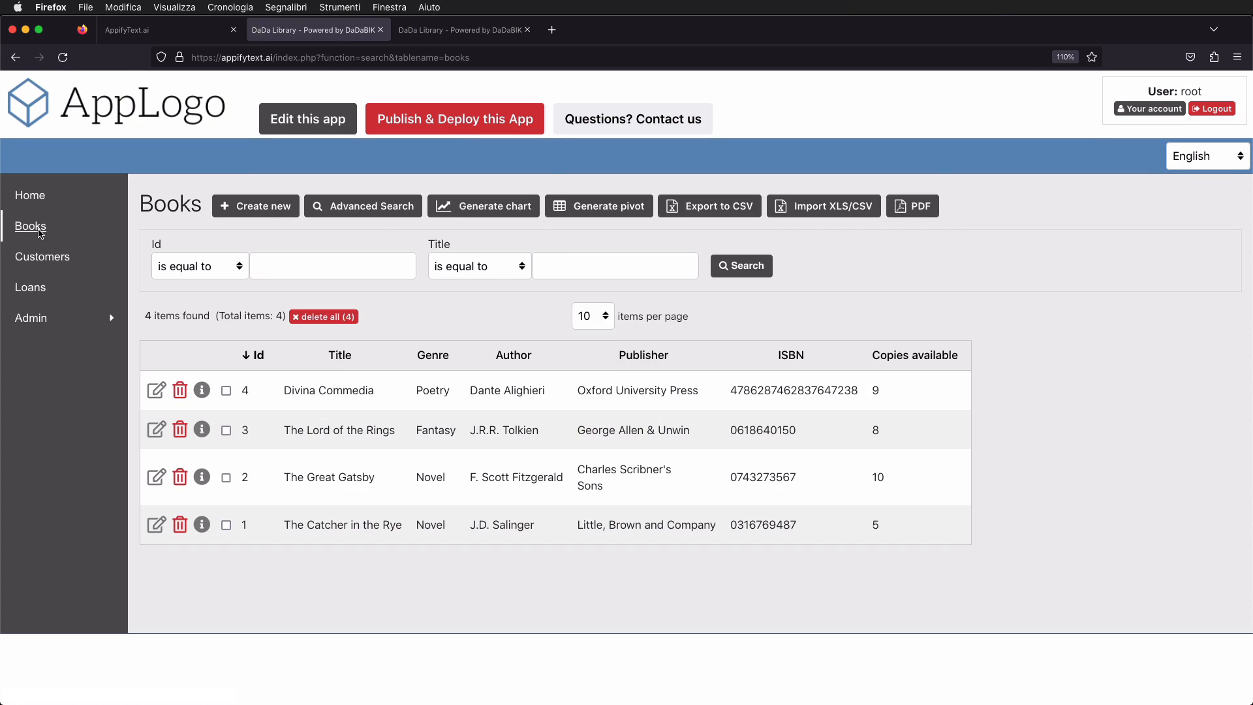
left_click(254, 206)
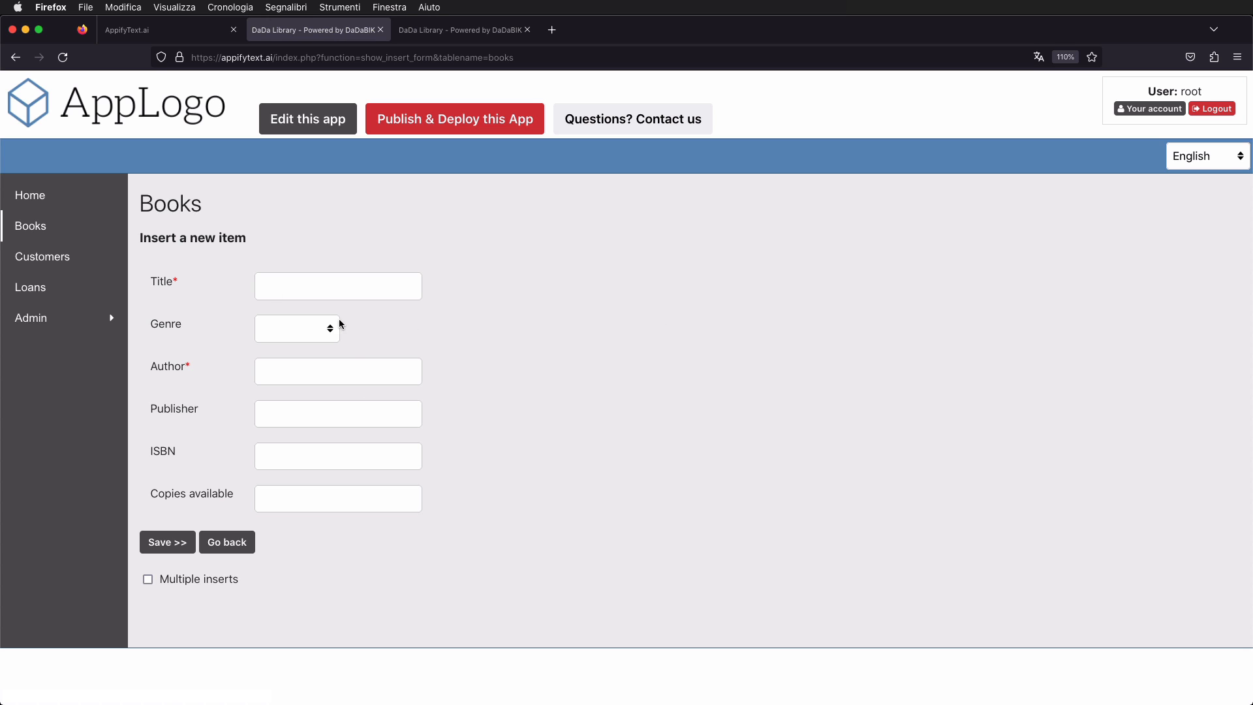
left_click(320, 328)
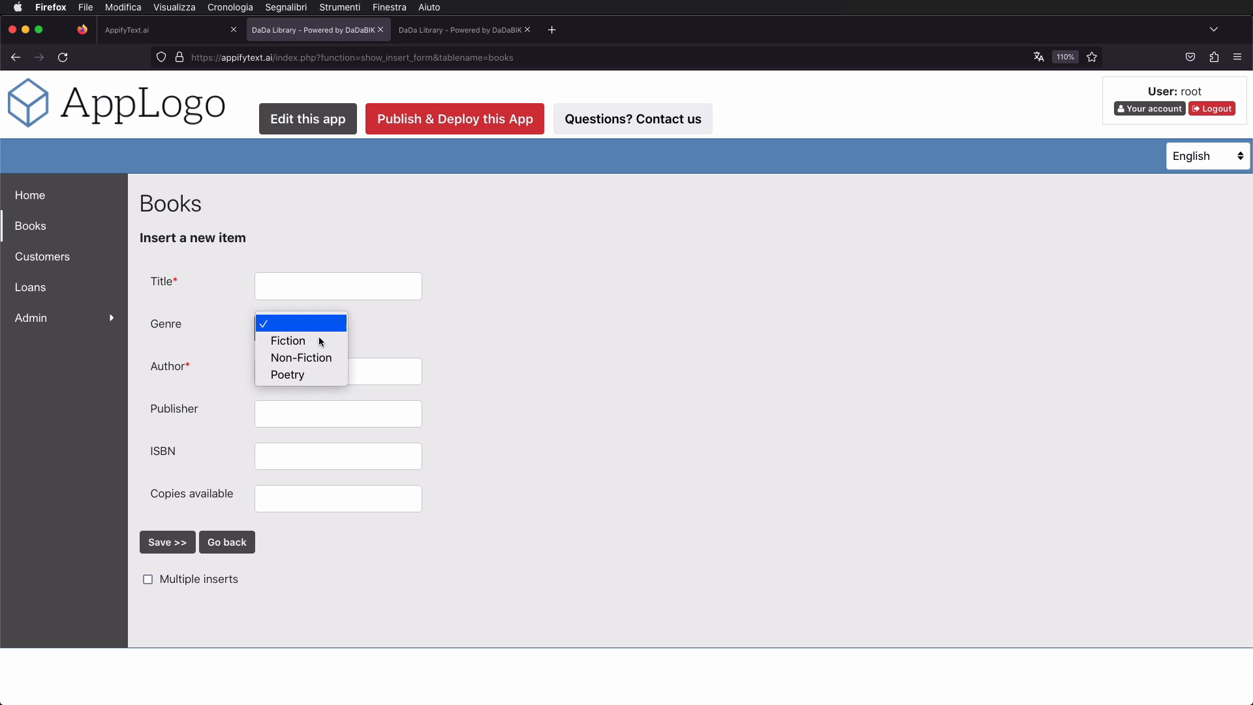
left_click(467, 323)
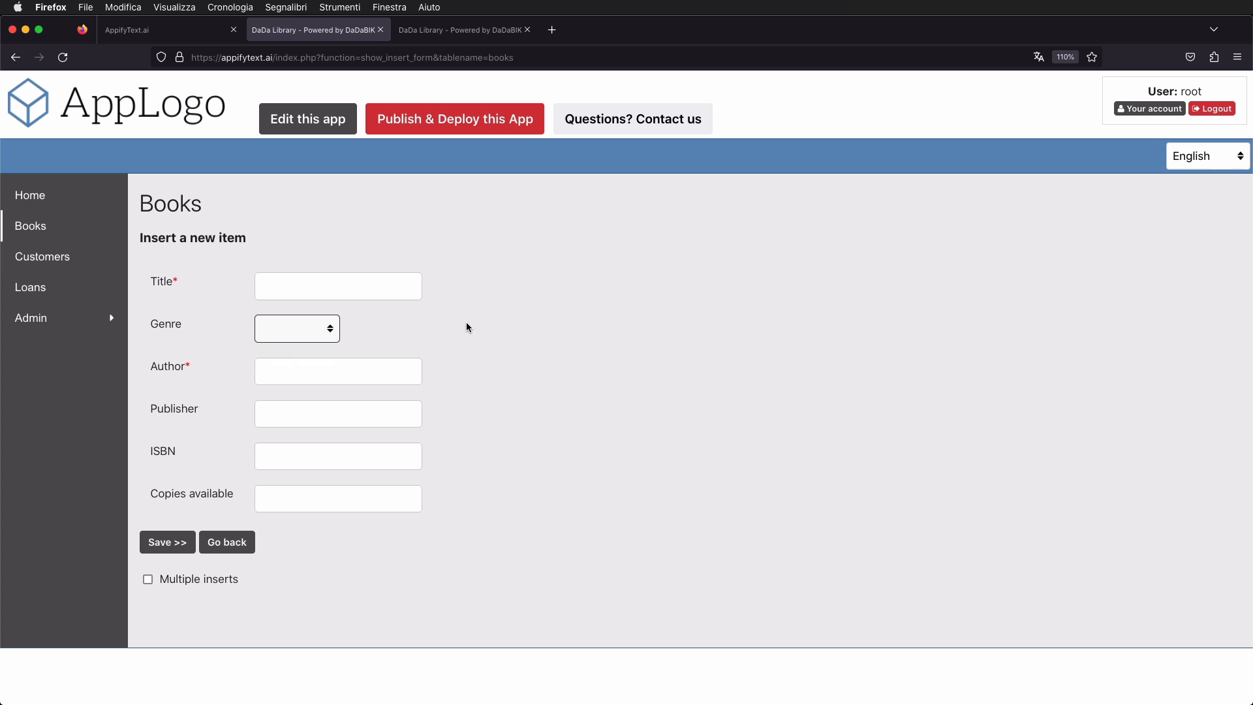
left_click(30, 226)
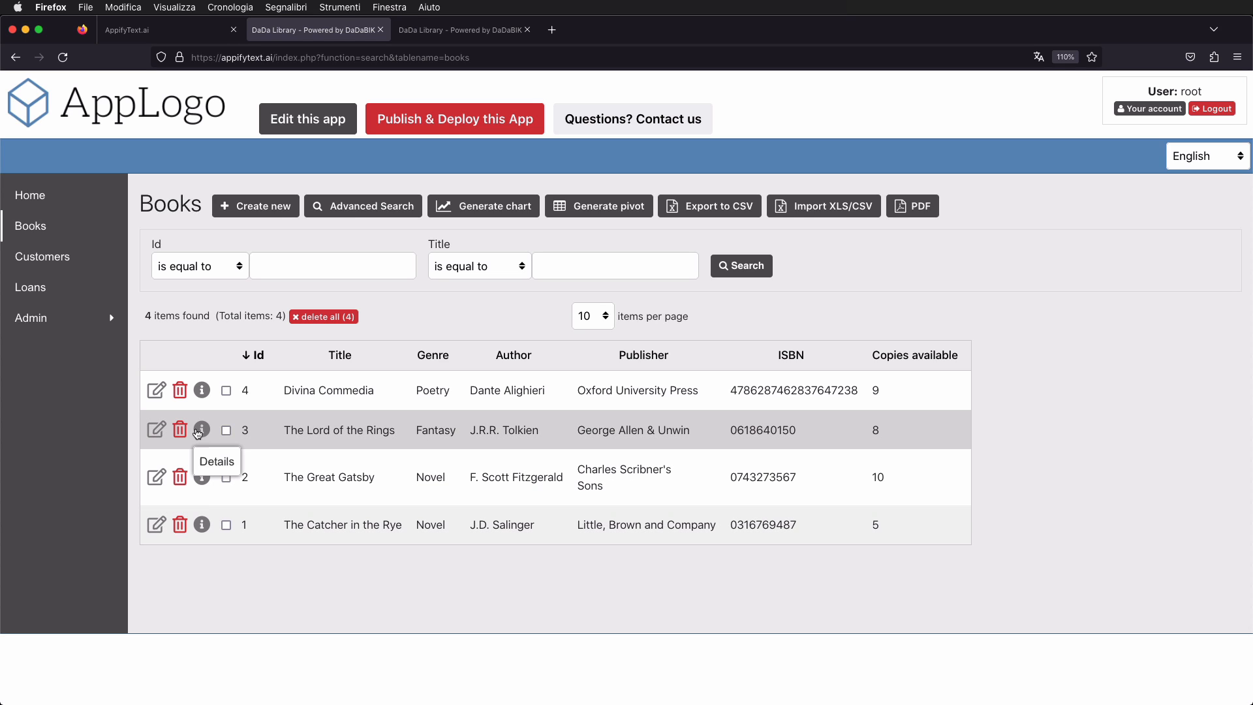
Step: Open The Lord of the Rings record for editing, then go to the Customers list
left_click(154, 429)
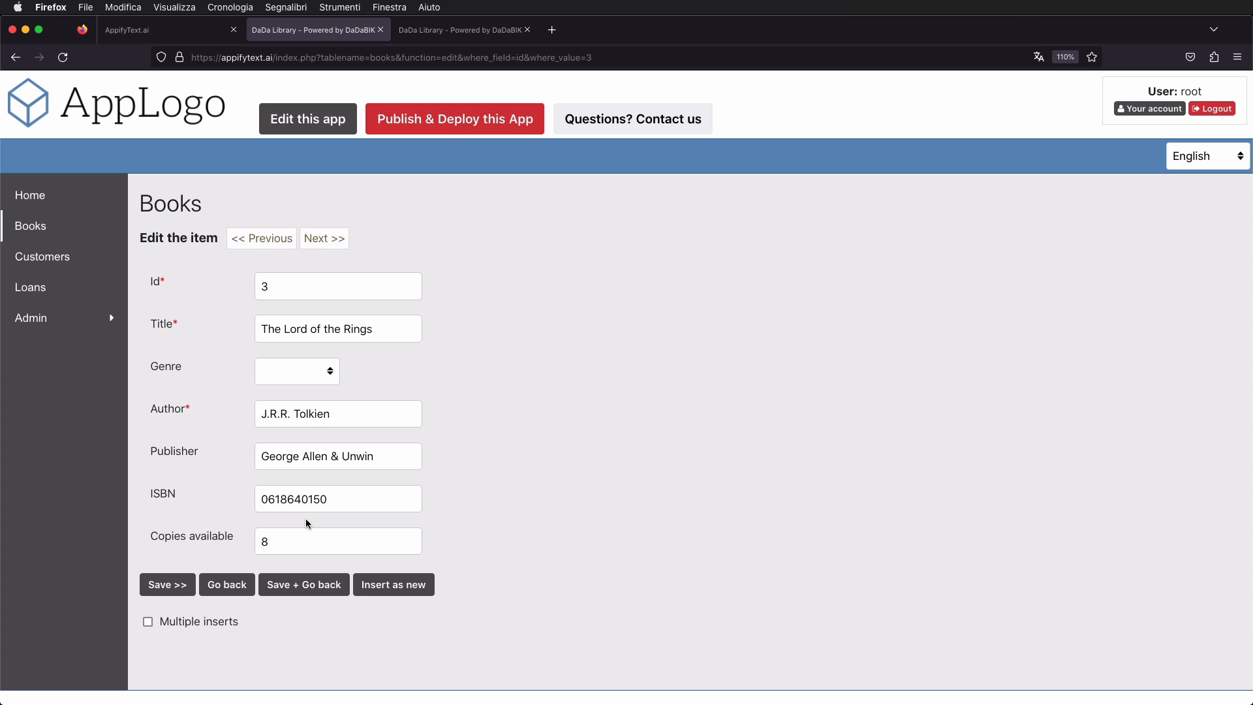
left_click(43, 255)
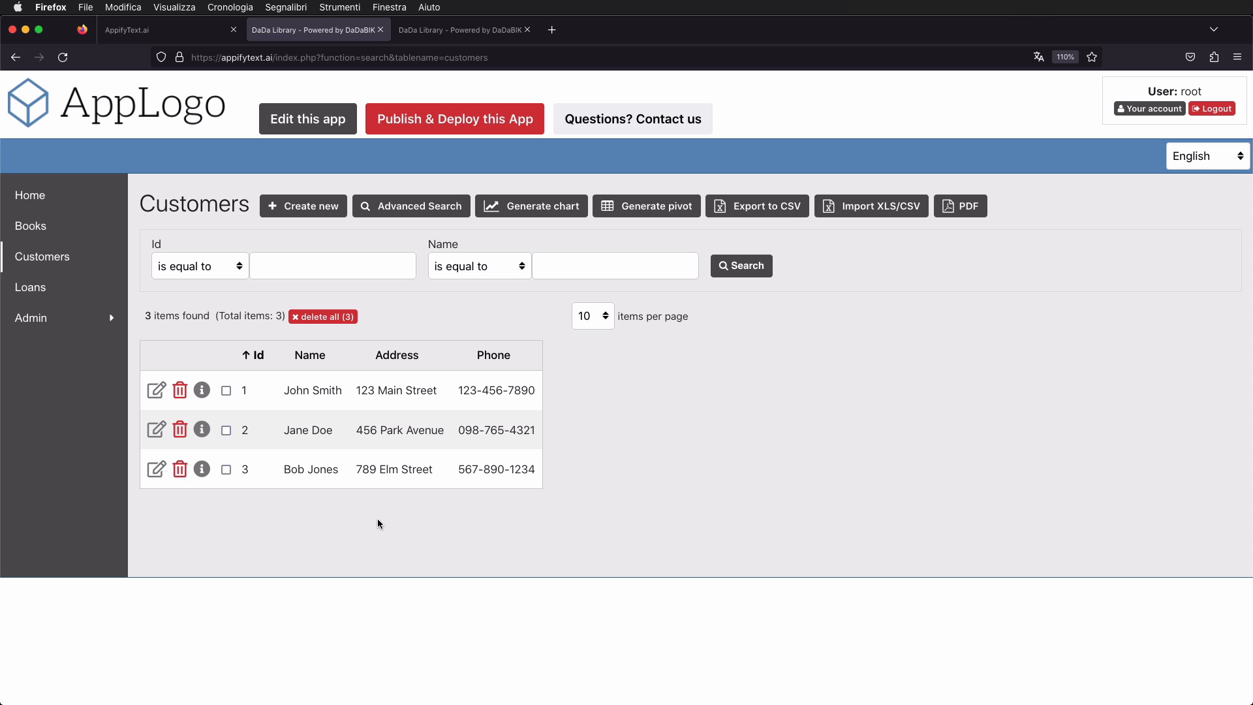
Step: Open the admin Data page and browse the books, customers and loans table structures
left_click(459, 30)
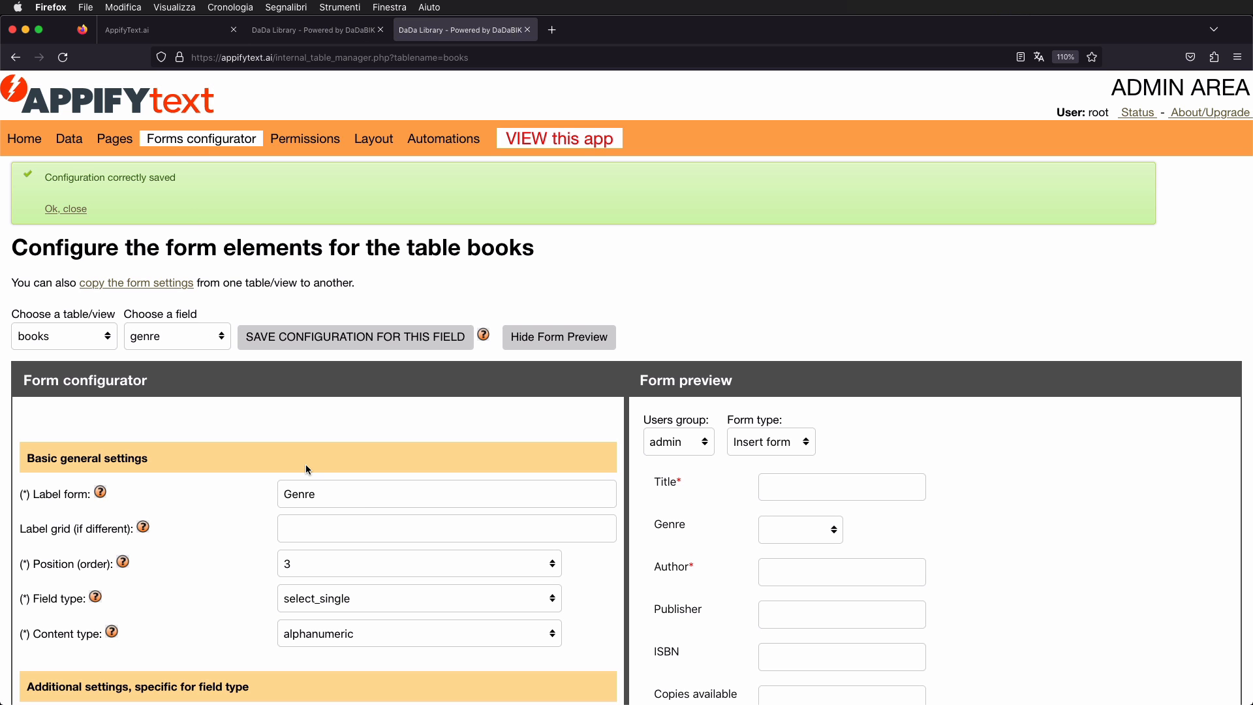
left_click(70, 139)
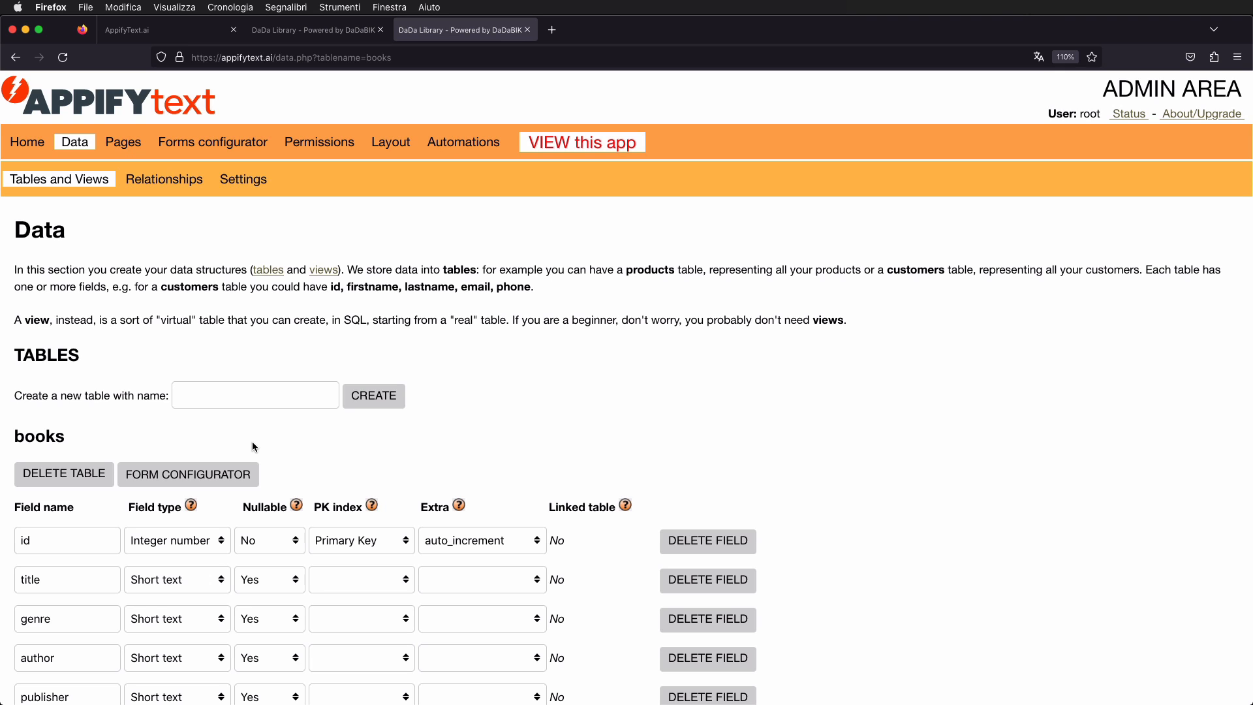
scroll(252, 446, "down", 12)
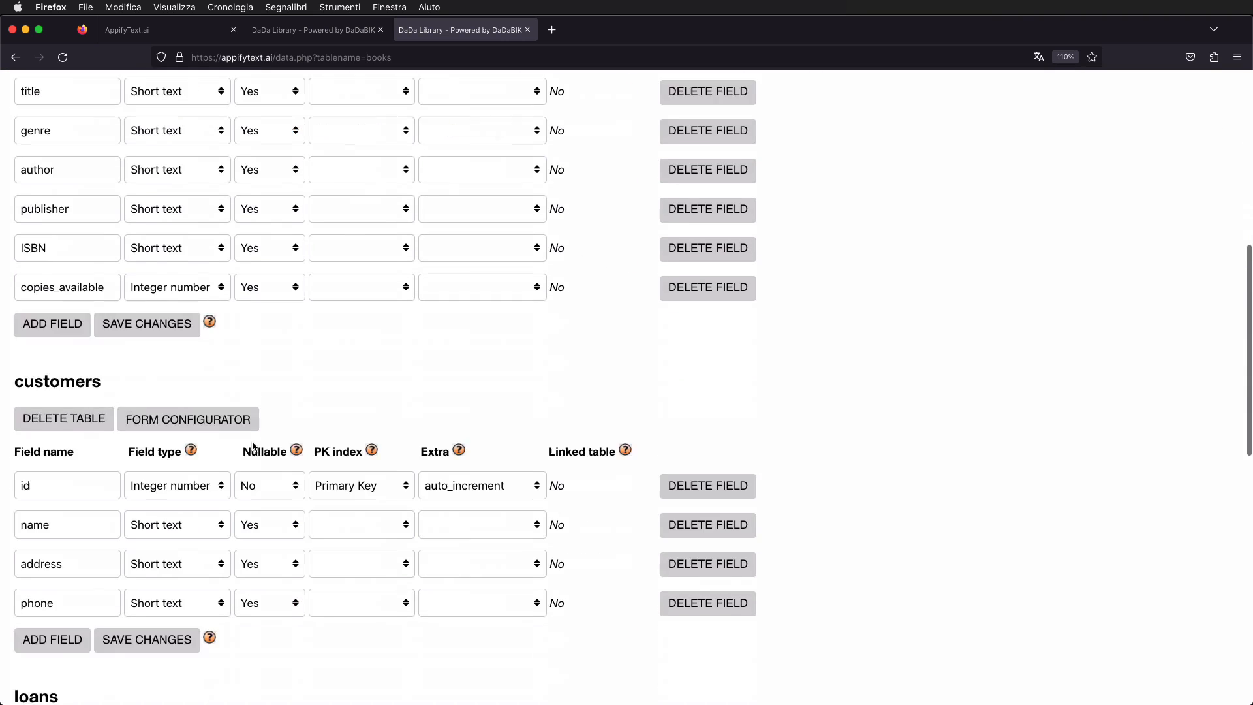
scroll(251, 446, "down", 3)
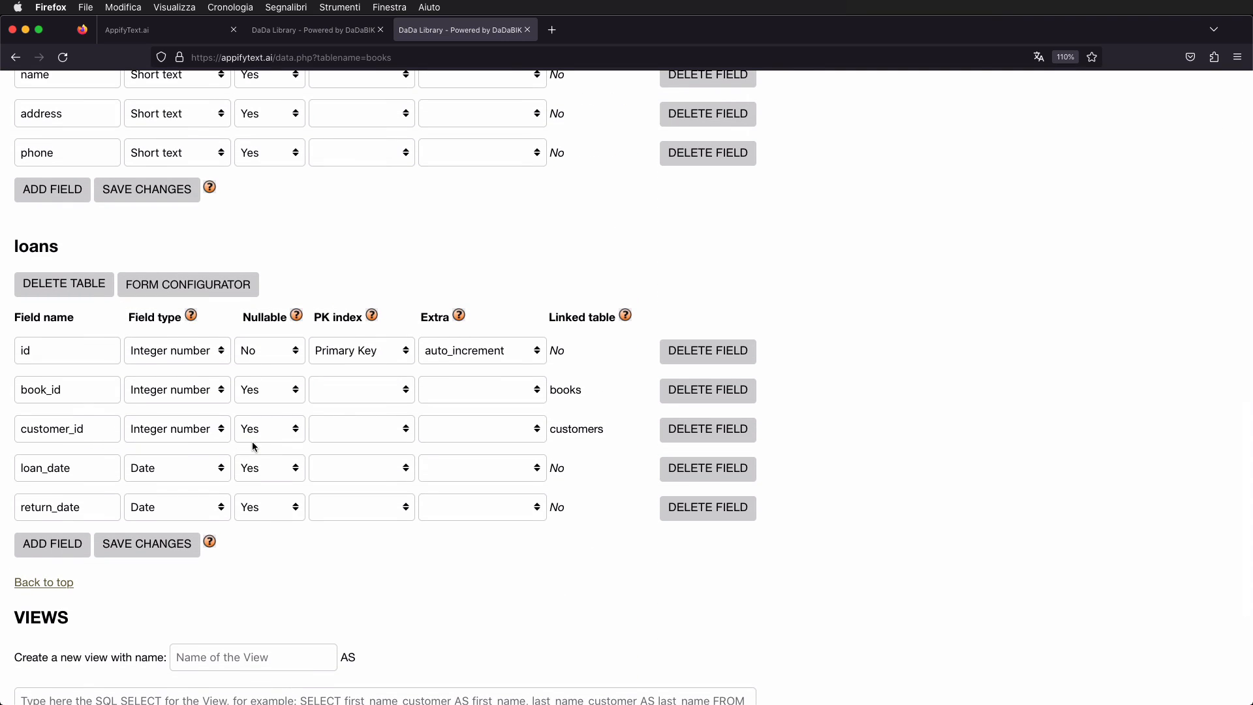
scroll(252, 441, "up", 15)
scroll(252, 441, "down", 2)
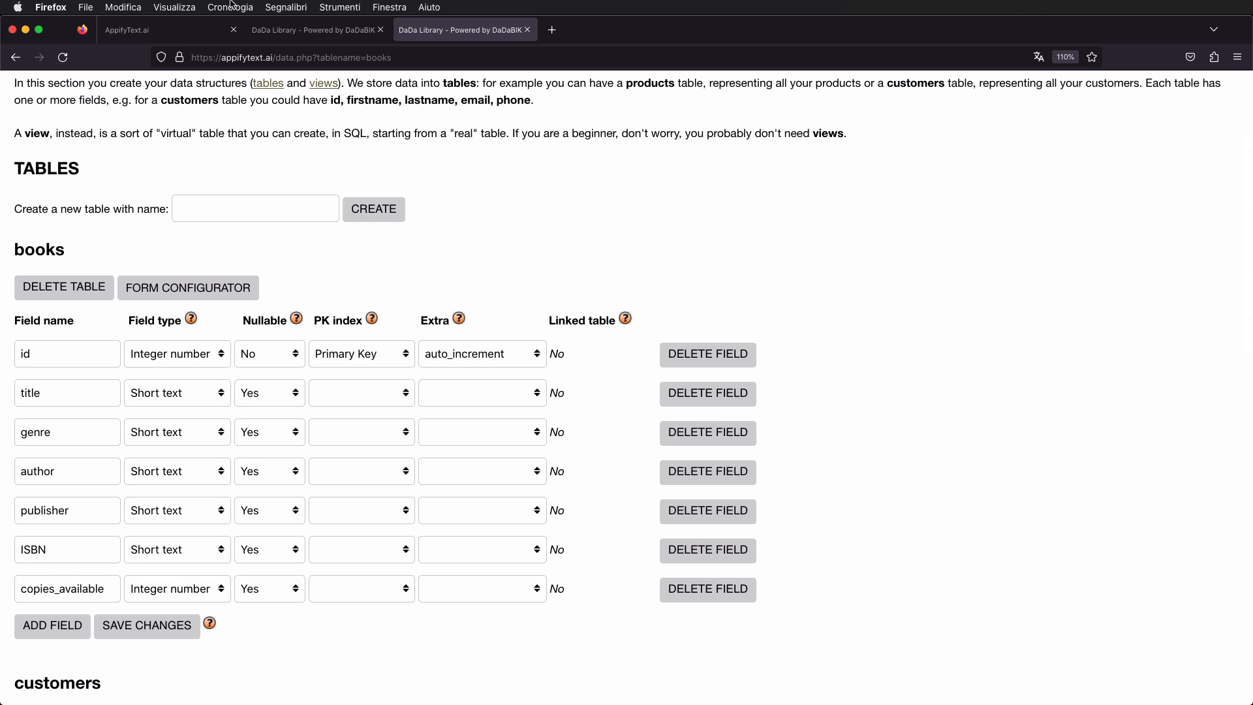
left_click(303, 30)
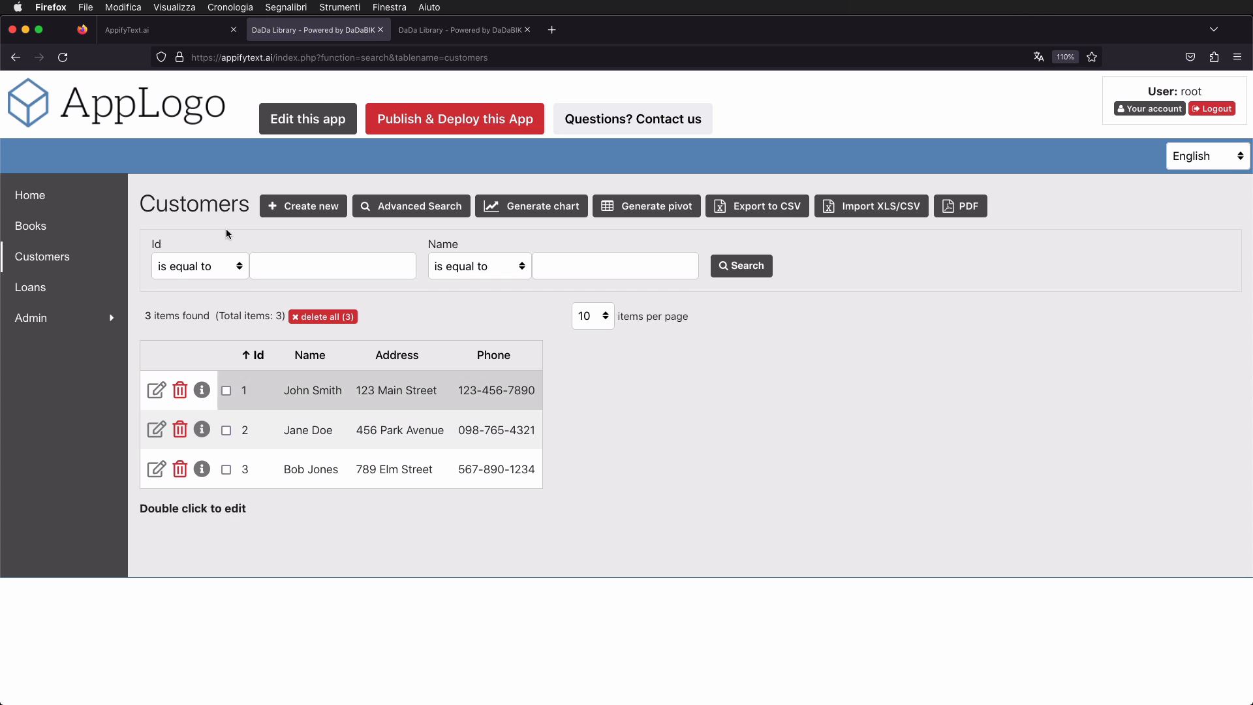
left_click(437, 29)
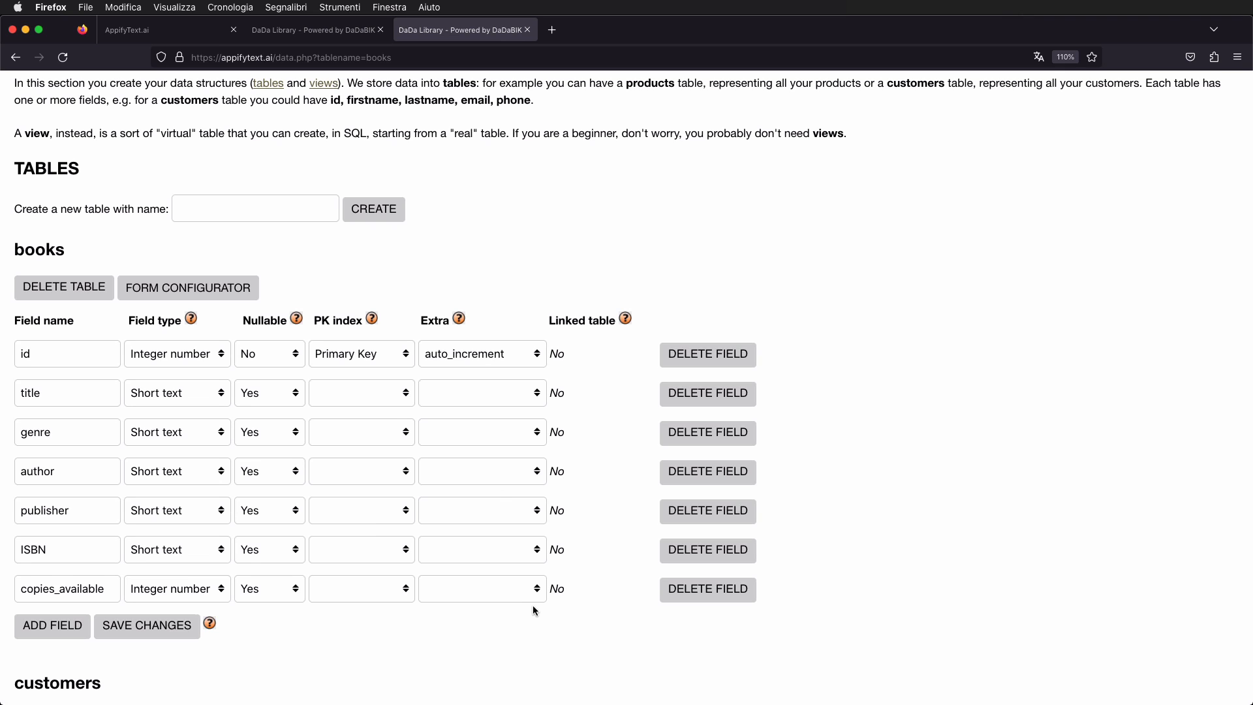
Step: Add a nullable Short text field named email to the customers table
scroll(533, 610, "down", 3)
scroll(533, 610, "down", 8)
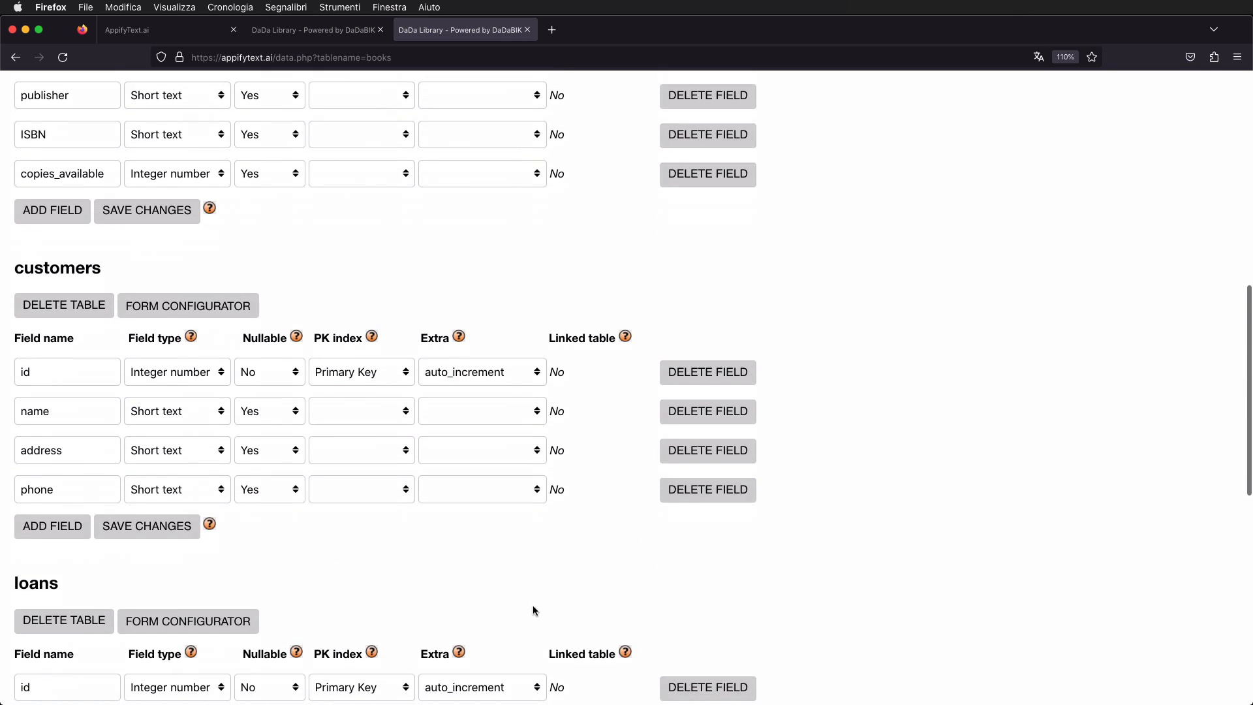
left_click(53, 443)
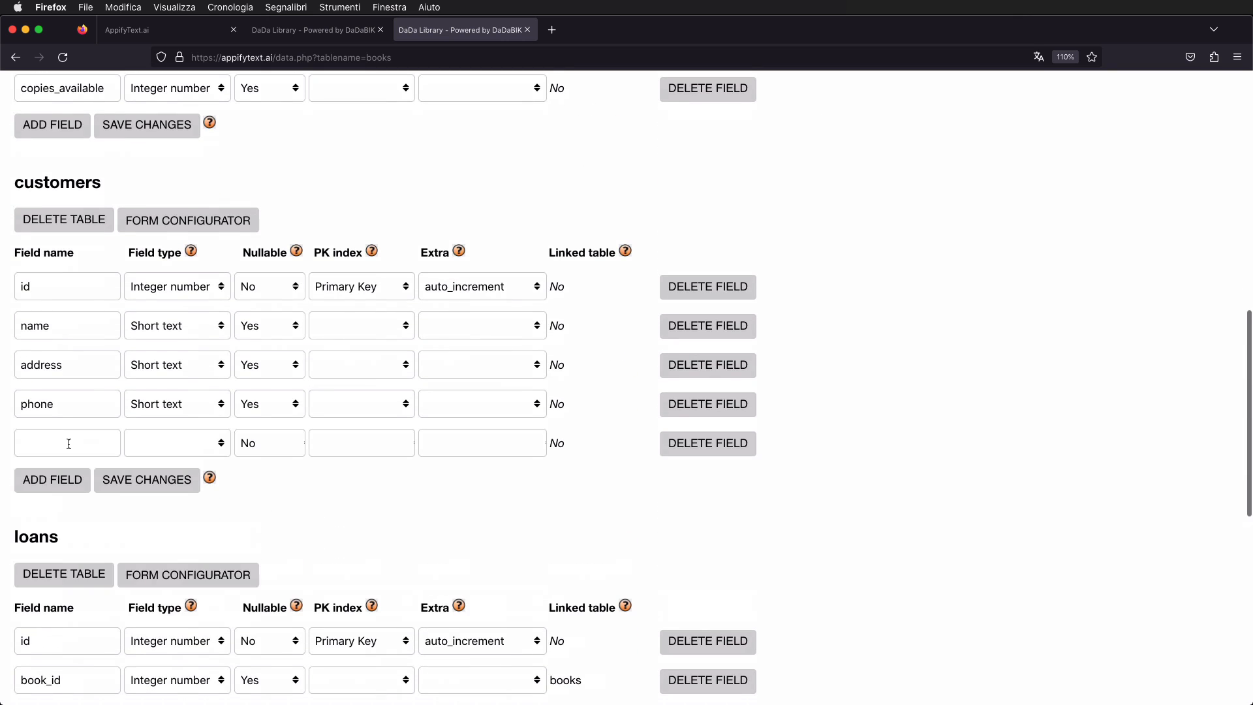
left_click(69, 444)
type("email")
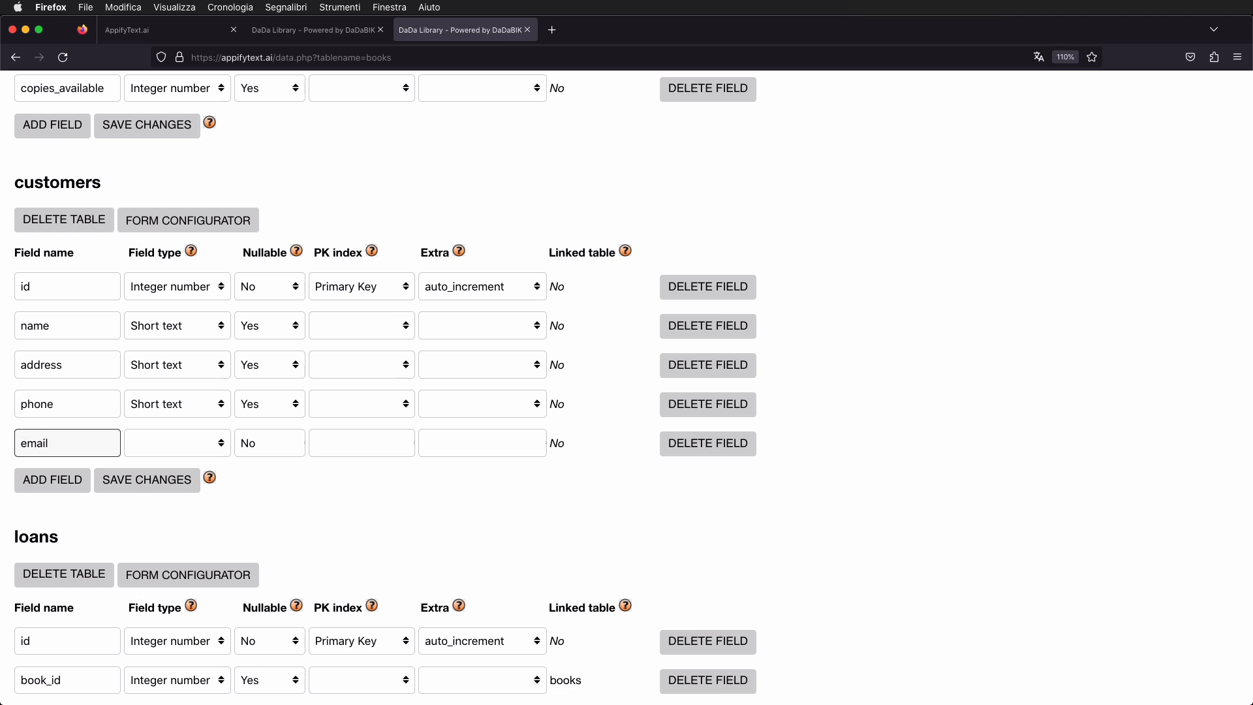
left_click(201, 445)
left_click(201, 508)
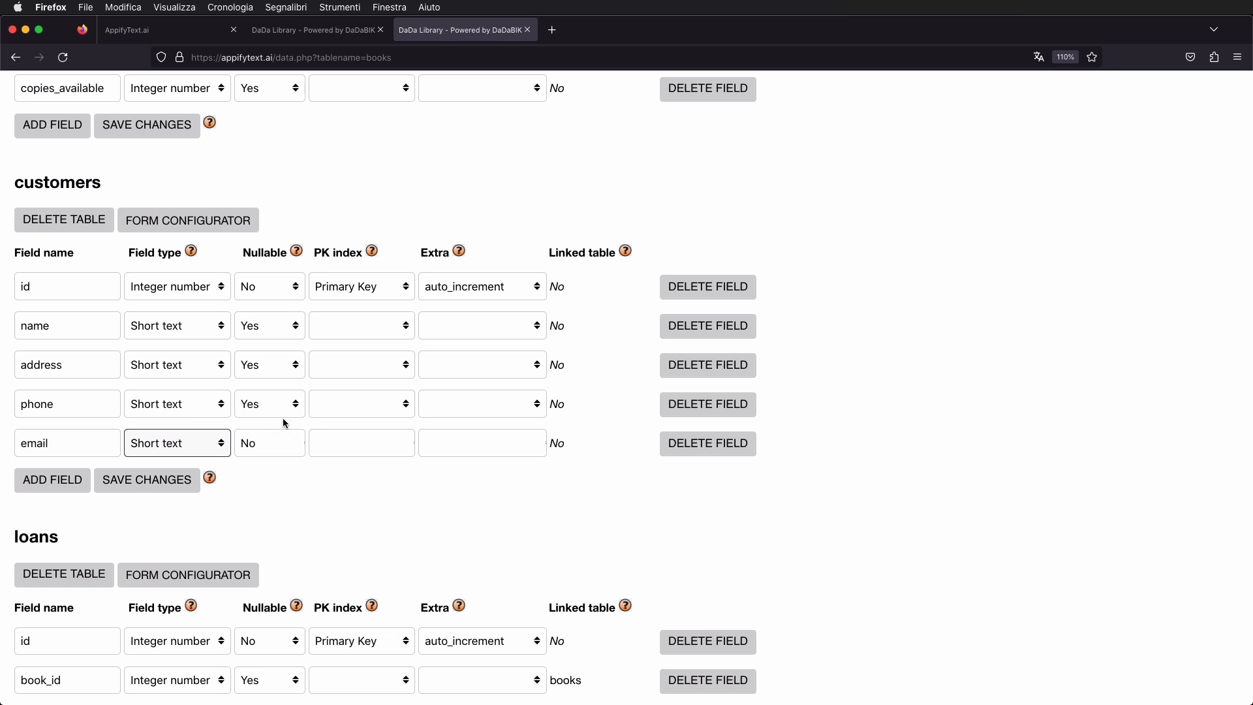
left_click(265, 450)
left_click(264, 455)
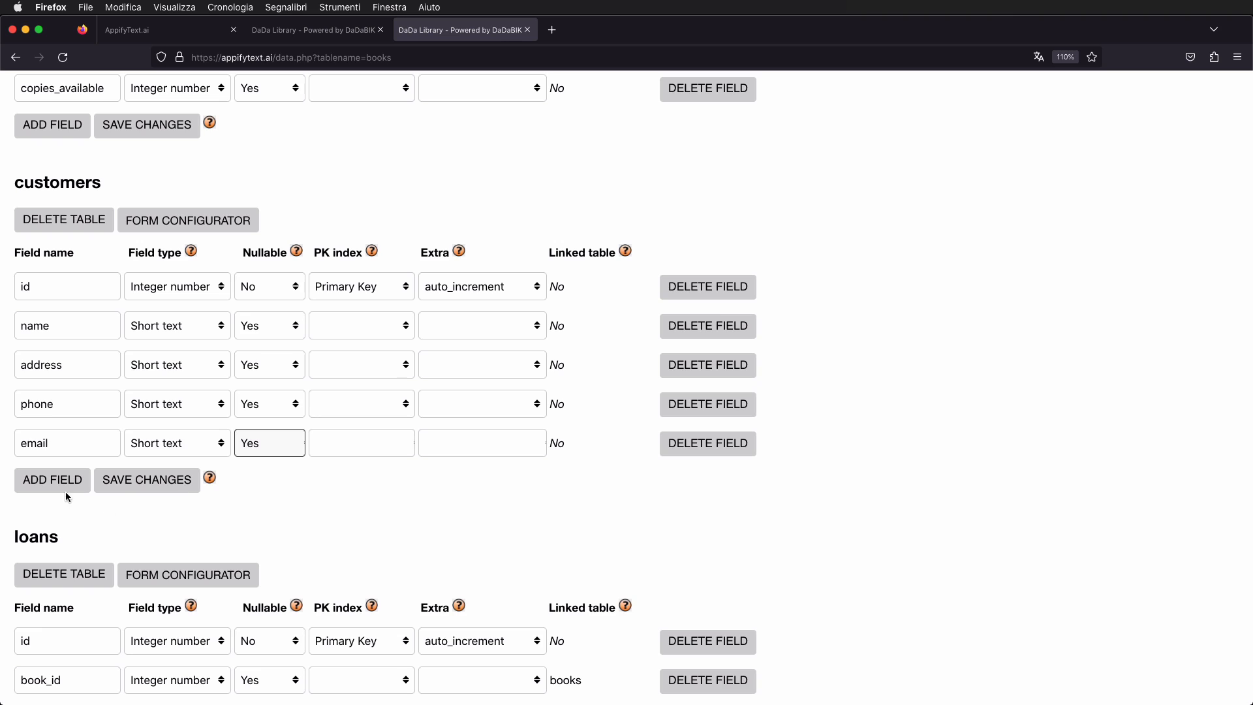
Step: Add a nullable Short text field named city, then save the customers table changes
left_click(52, 481)
left_click(48, 481)
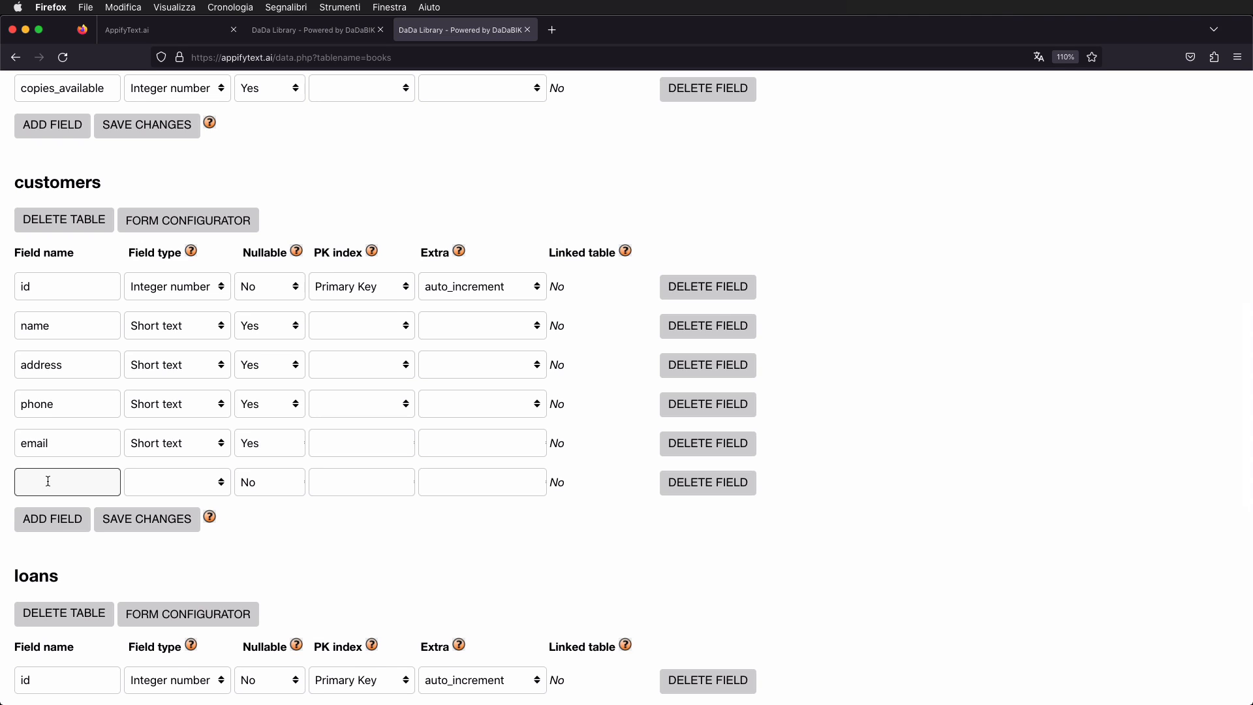
type("city")
left_click(153, 484)
left_click(196, 543)
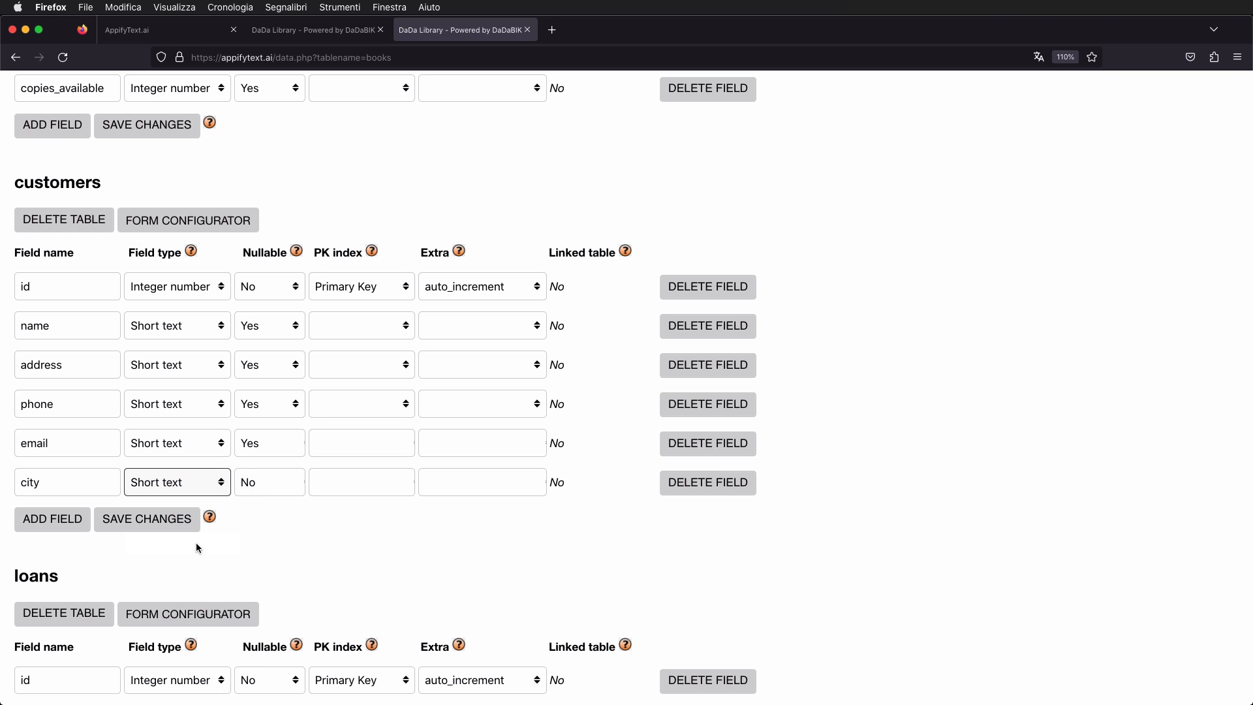
left_click(267, 482)
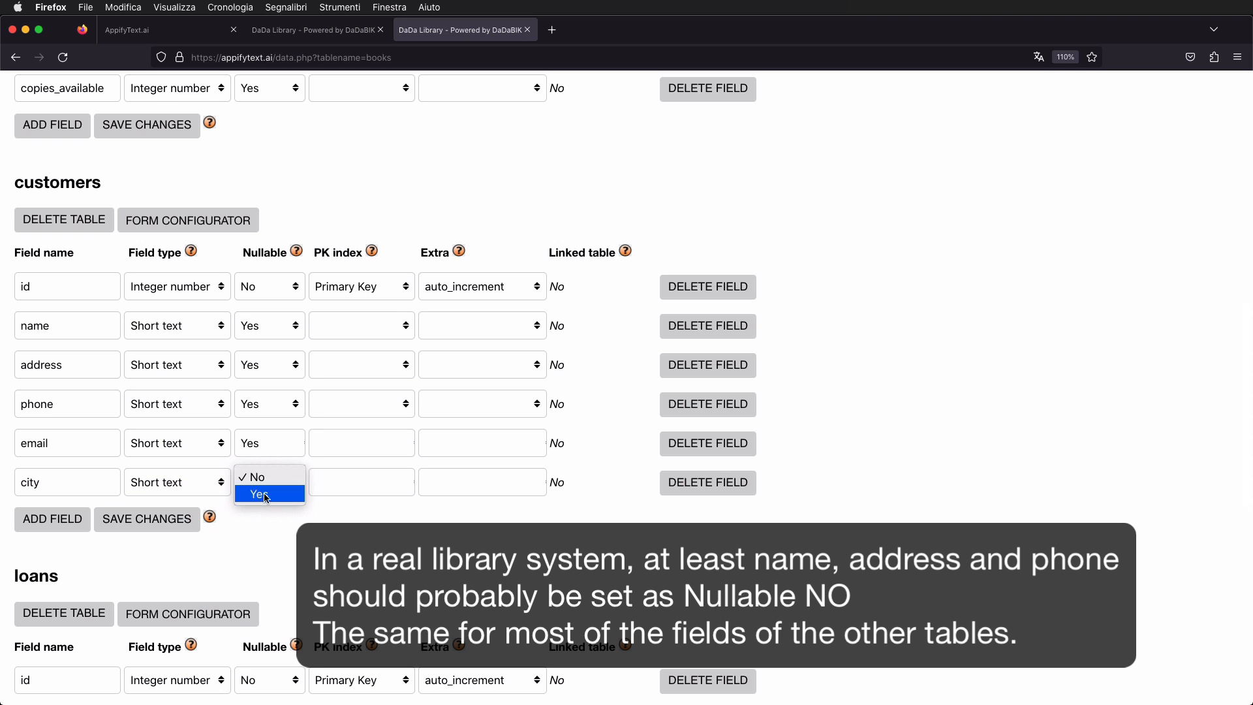
left_click(265, 496)
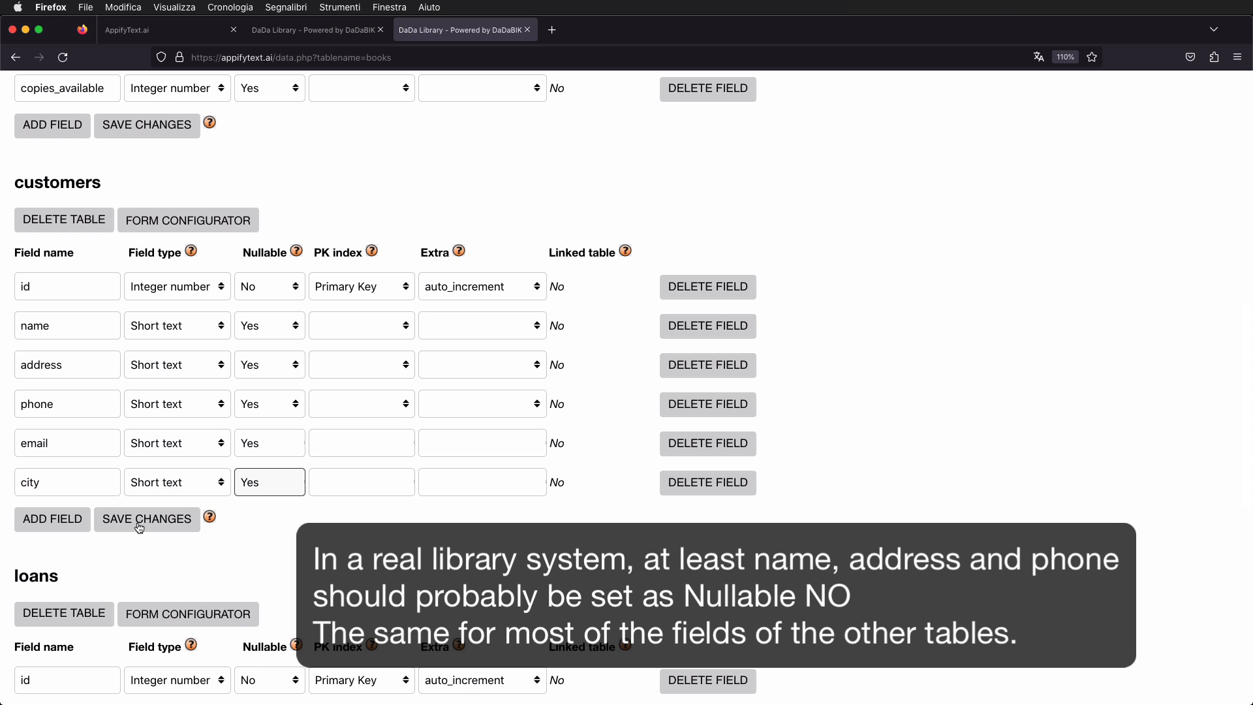
left_click(139, 526)
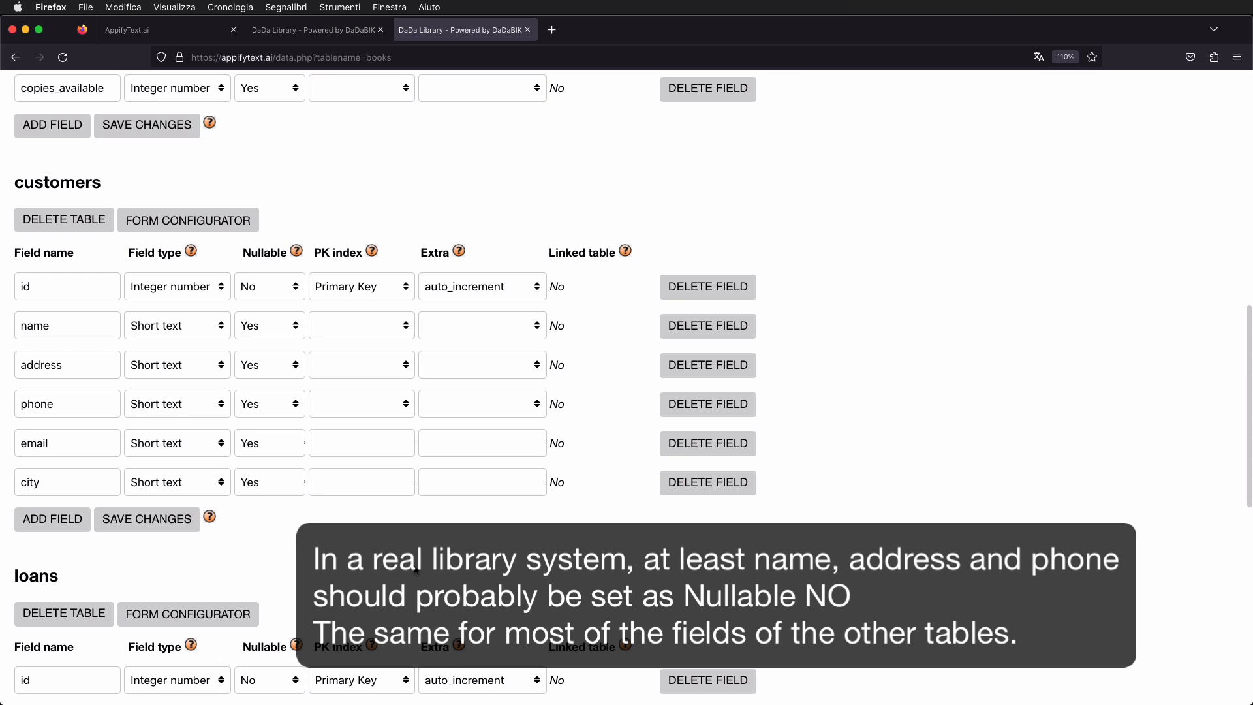
scroll(415, 570, "up", 15)
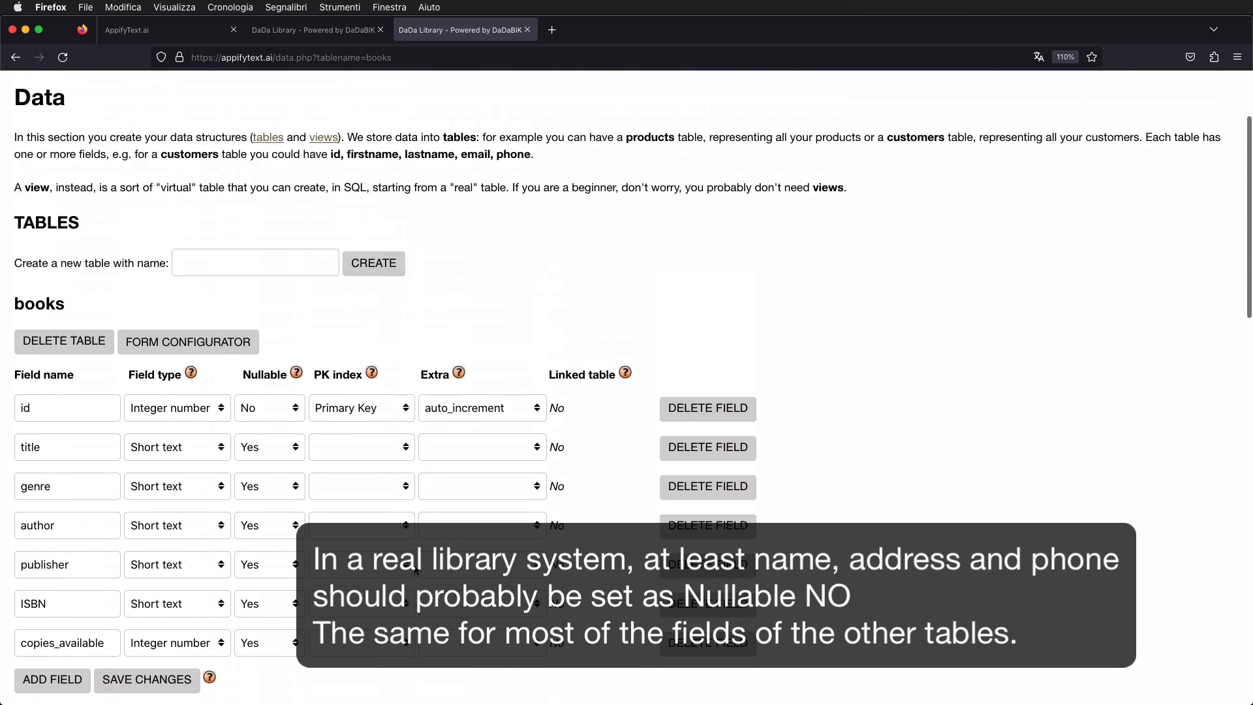
Step: Start a new Customers record, check the admin Data page, and return to the insert form
left_click(330, 31)
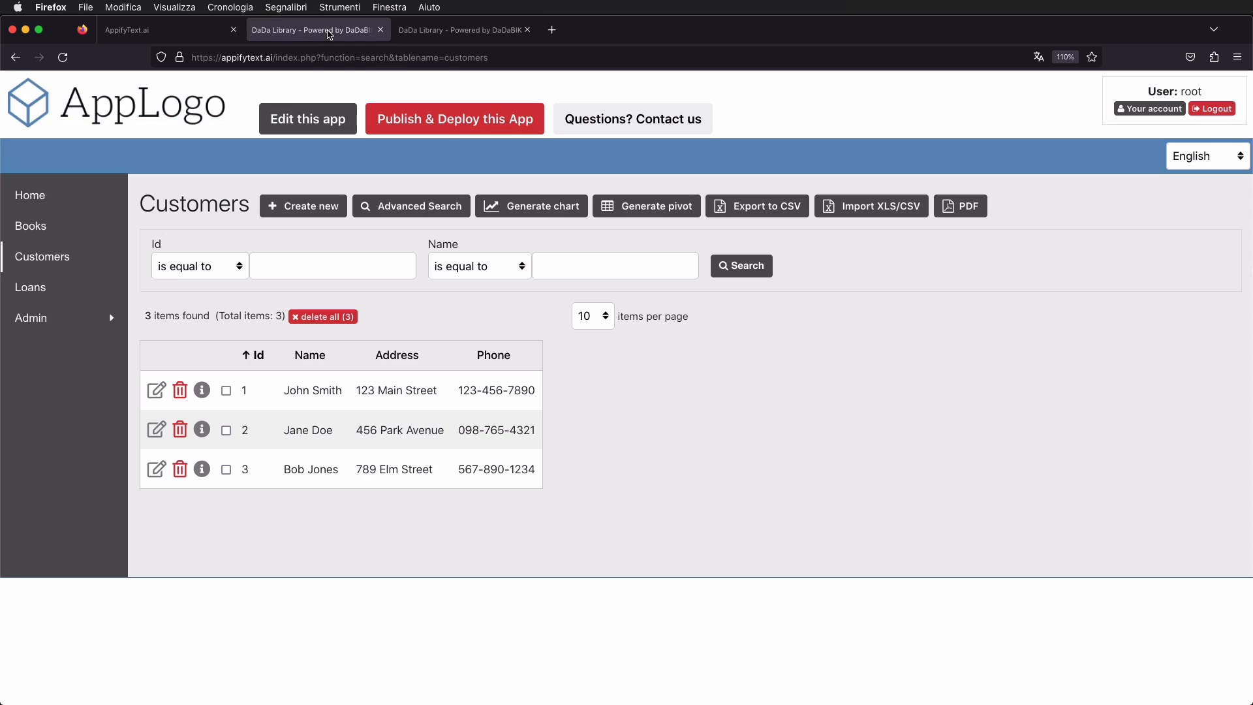
left_click(300, 208)
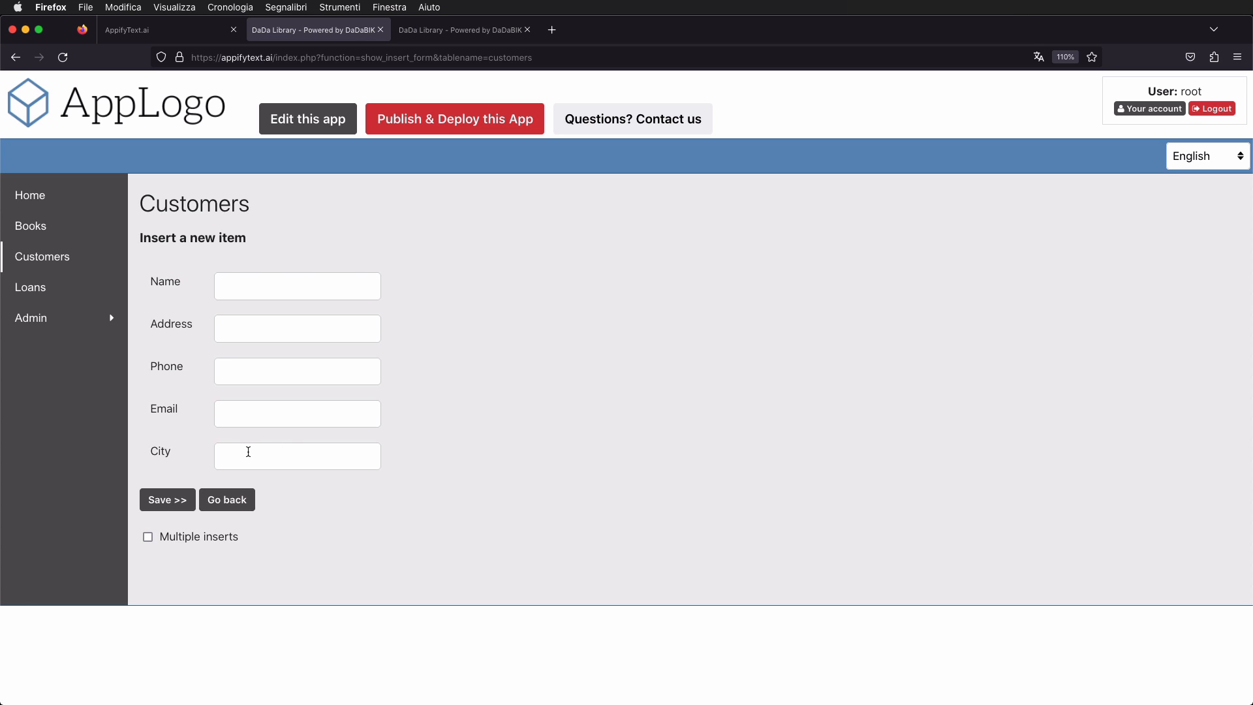
key("ctrl+Tab")
scroll(267, 516, "down", 4)
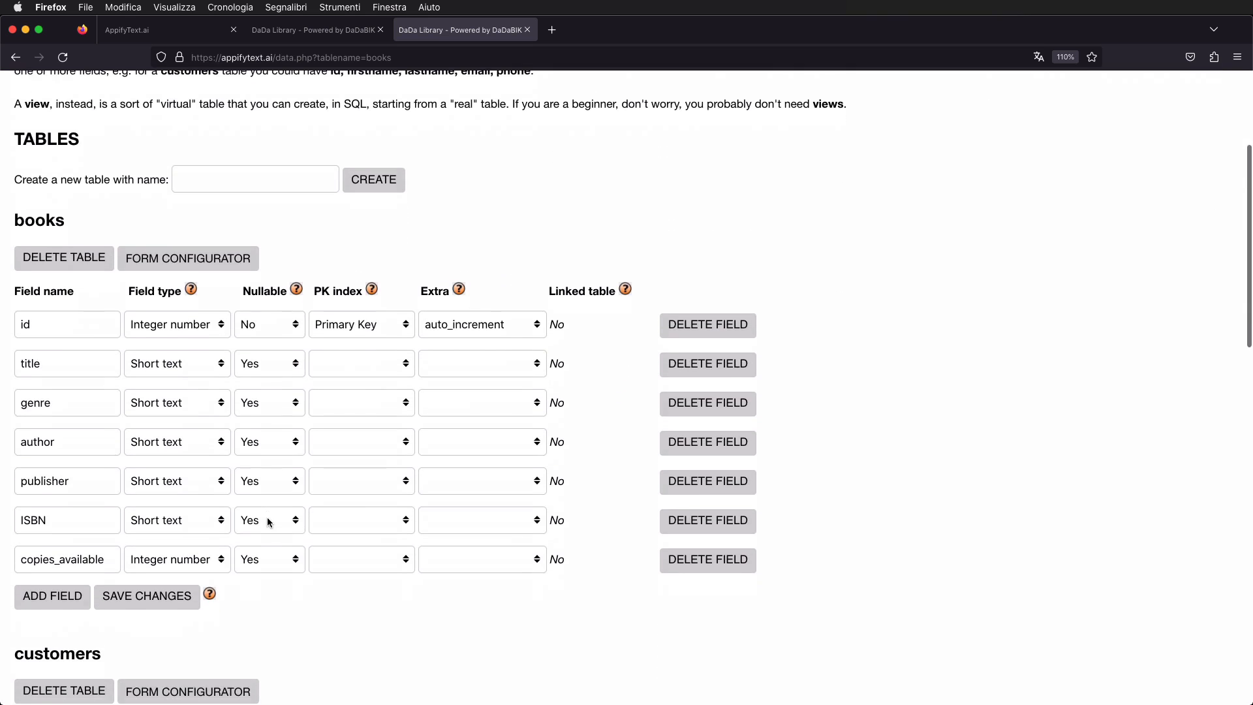
scroll(268, 521, "down", 3)
scroll(268, 522, "down", 3)
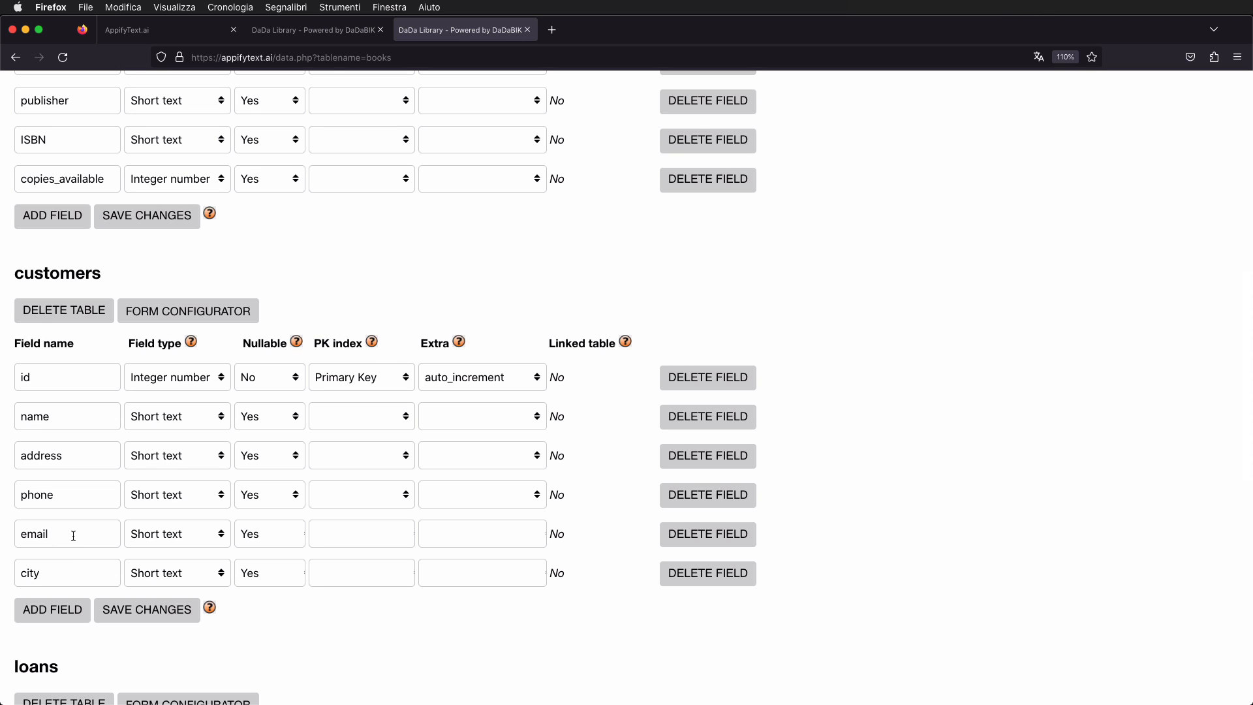
left_click(329, 33)
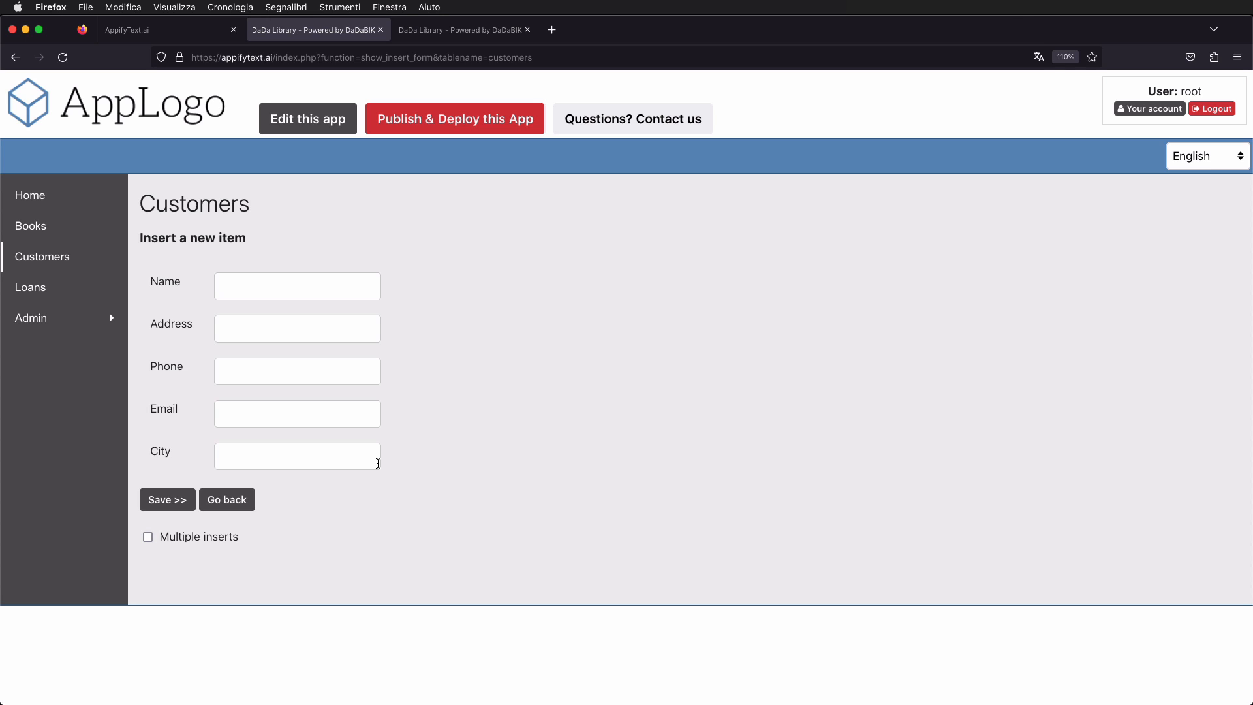
Step: Try saving a customer with invalid email 'fhsadkfhjkdshks', then open the Loans list
left_click(273, 412)
type("fhsadkfhjkdshks")
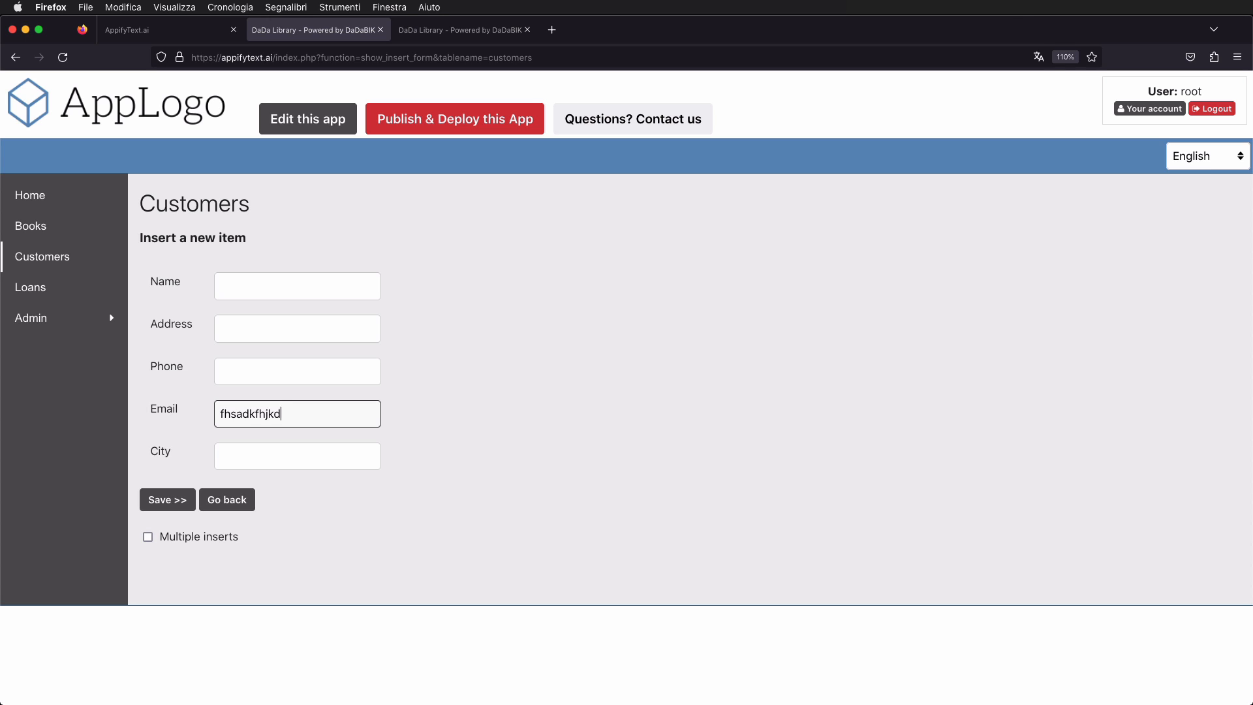
left_click(164, 500)
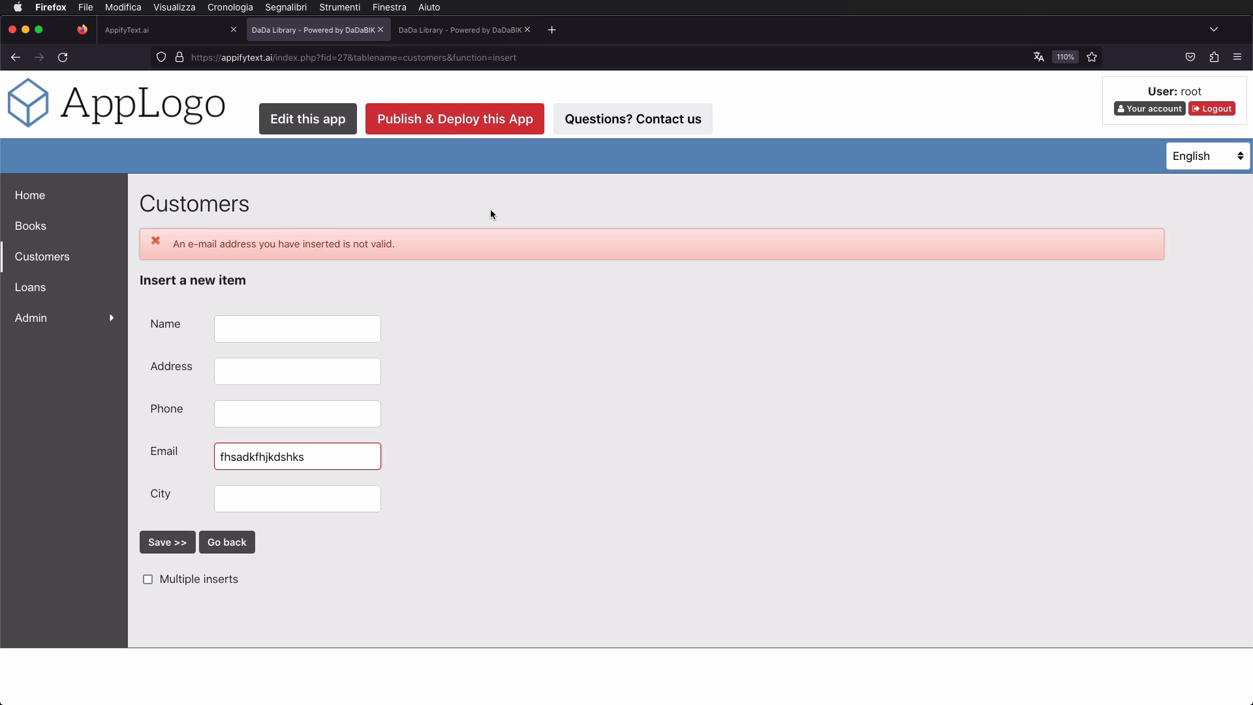
left_click(32, 287)
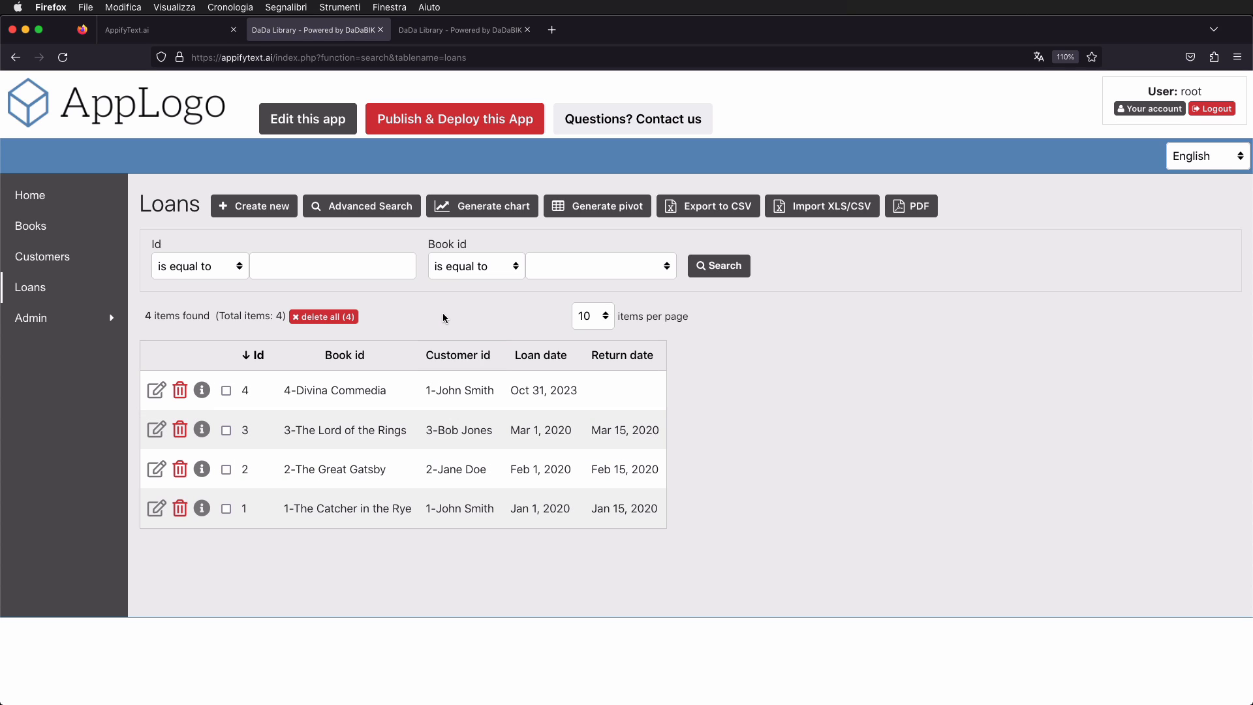
Step: Start a new loan and inspect the Book id and Customer id options without choosing any
left_click(272, 207)
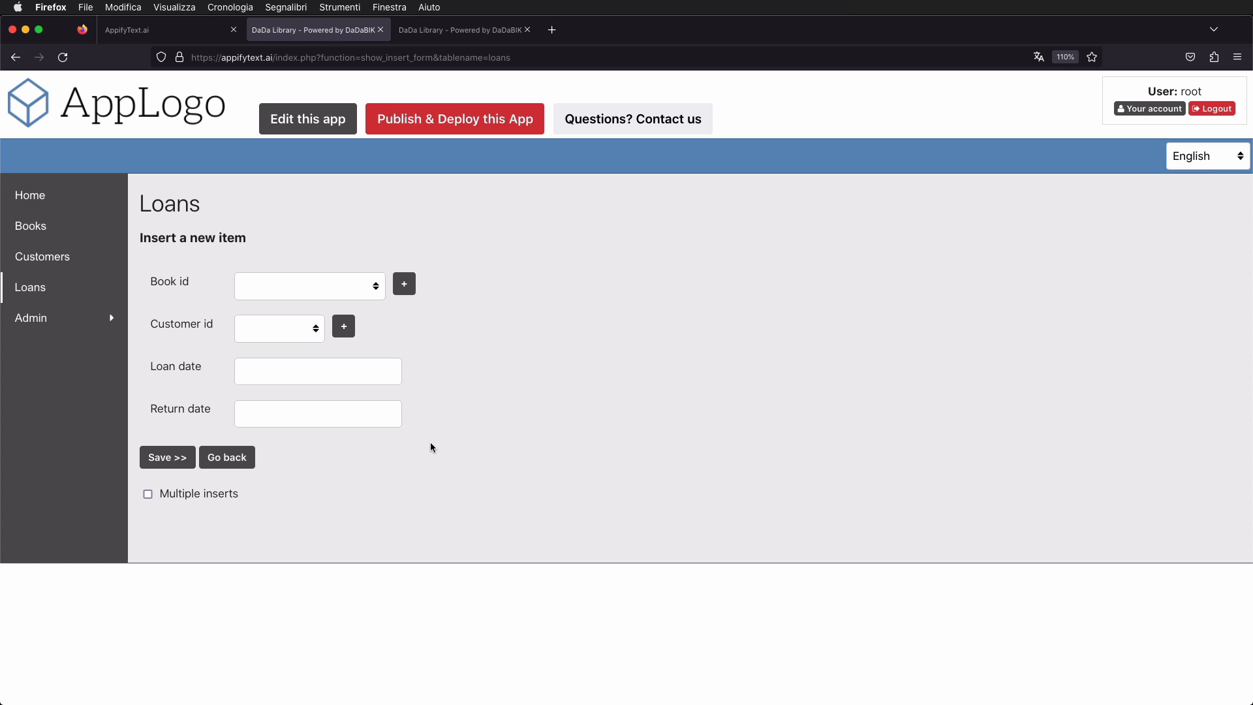
left_click(277, 291)
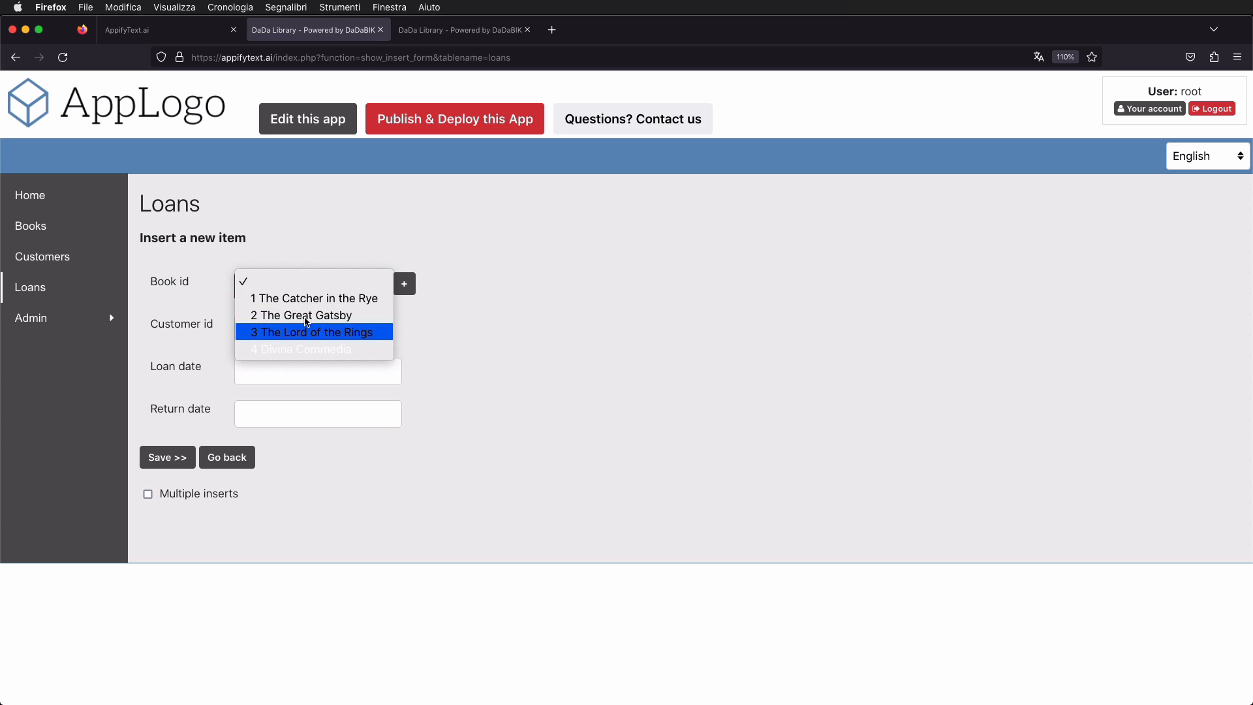
left_click(314, 238)
left_click(258, 330)
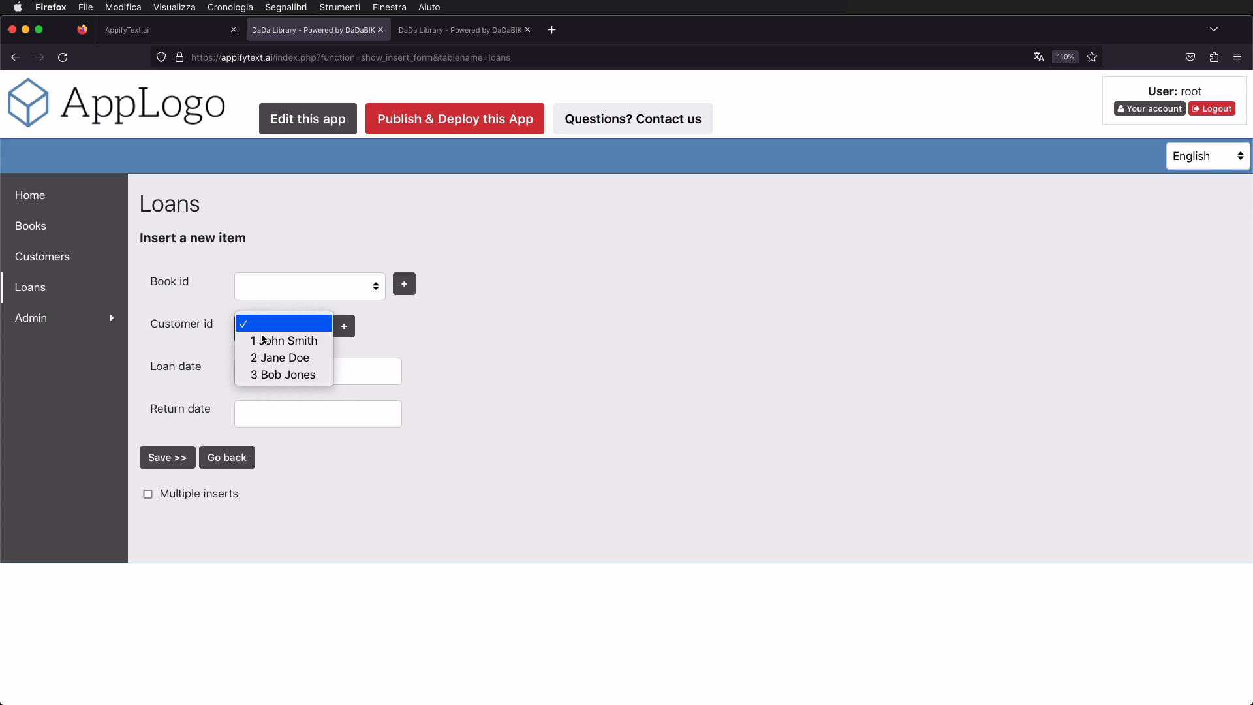
left_click(331, 236)
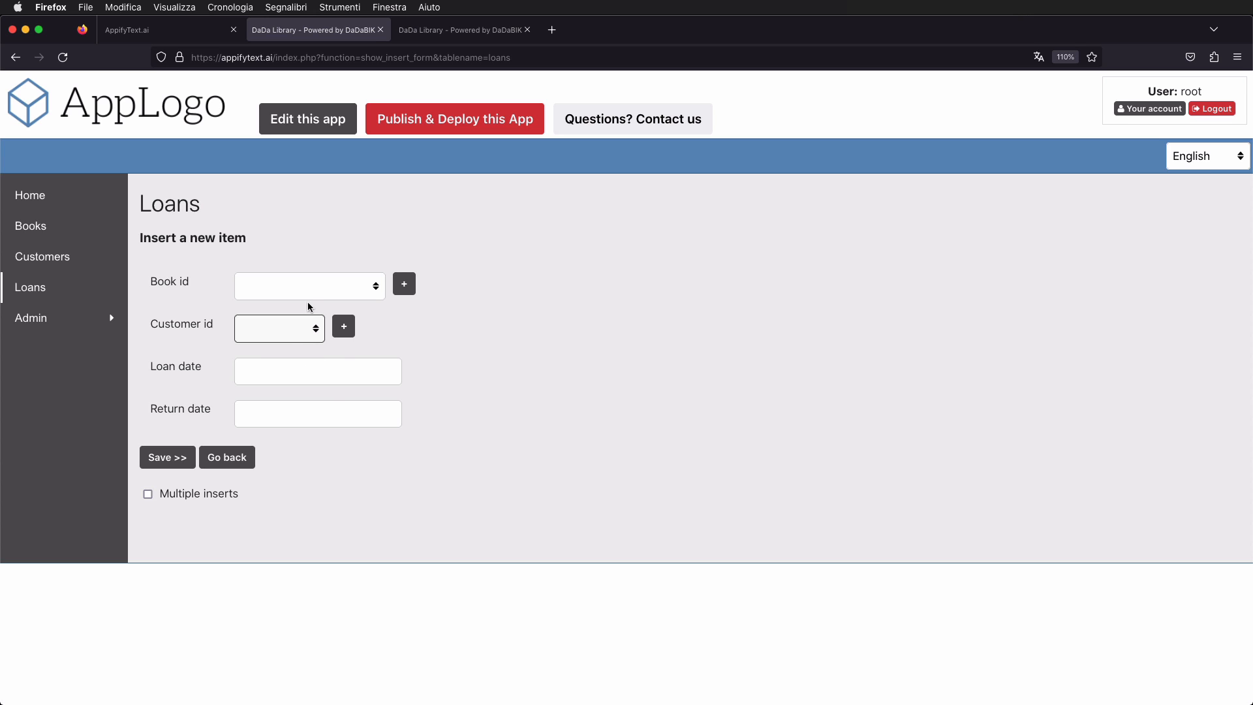
left_click(274, 332)
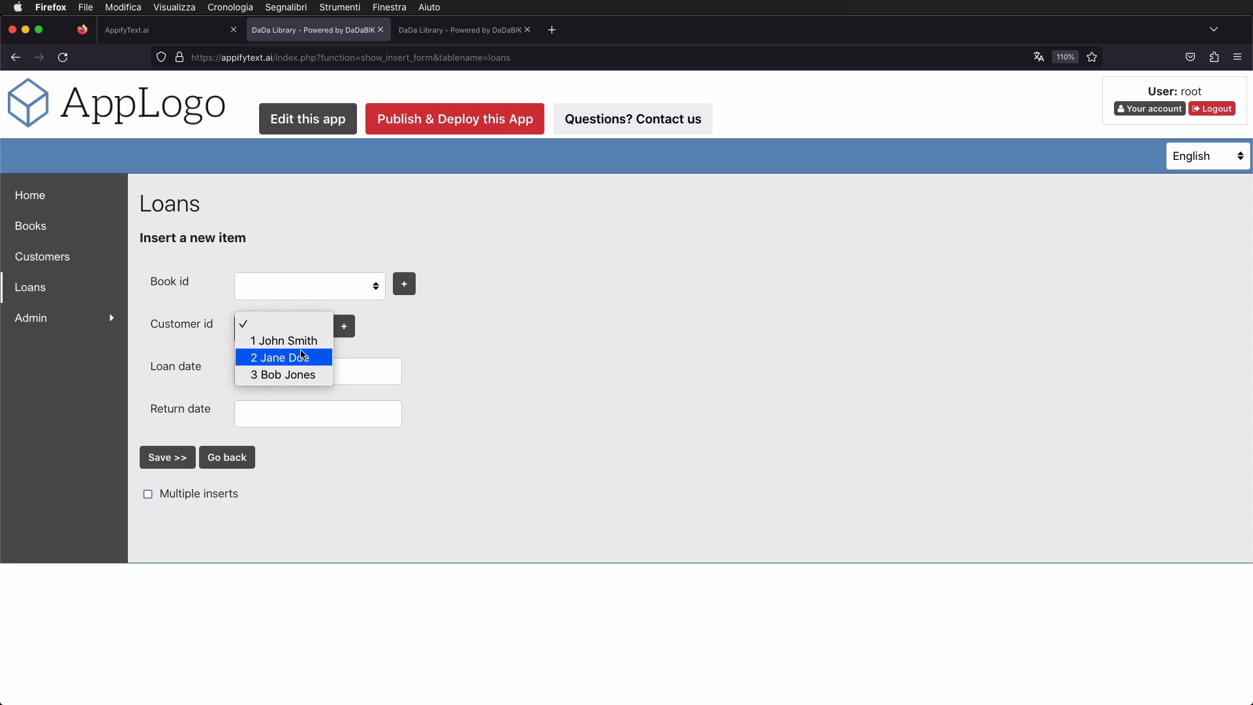
left_click(394, 342)
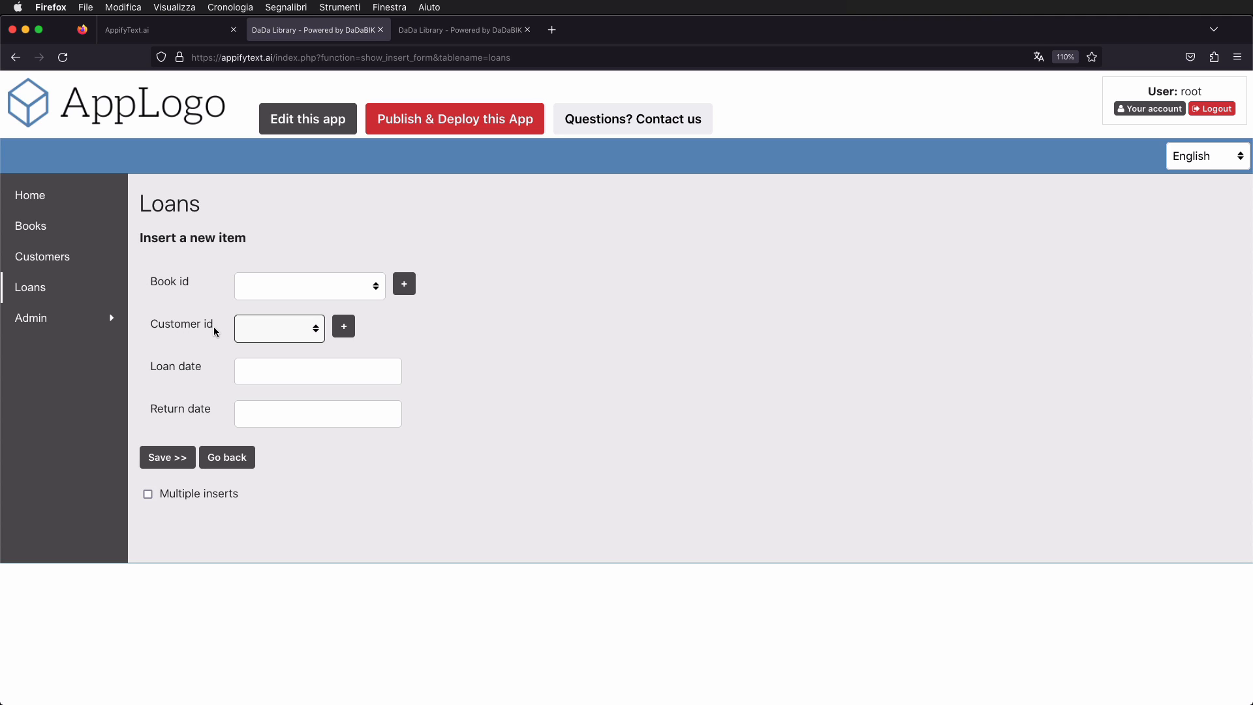
Step: In the Forms configurator for loans, change the book_id label to Book
left_click(454, 32)
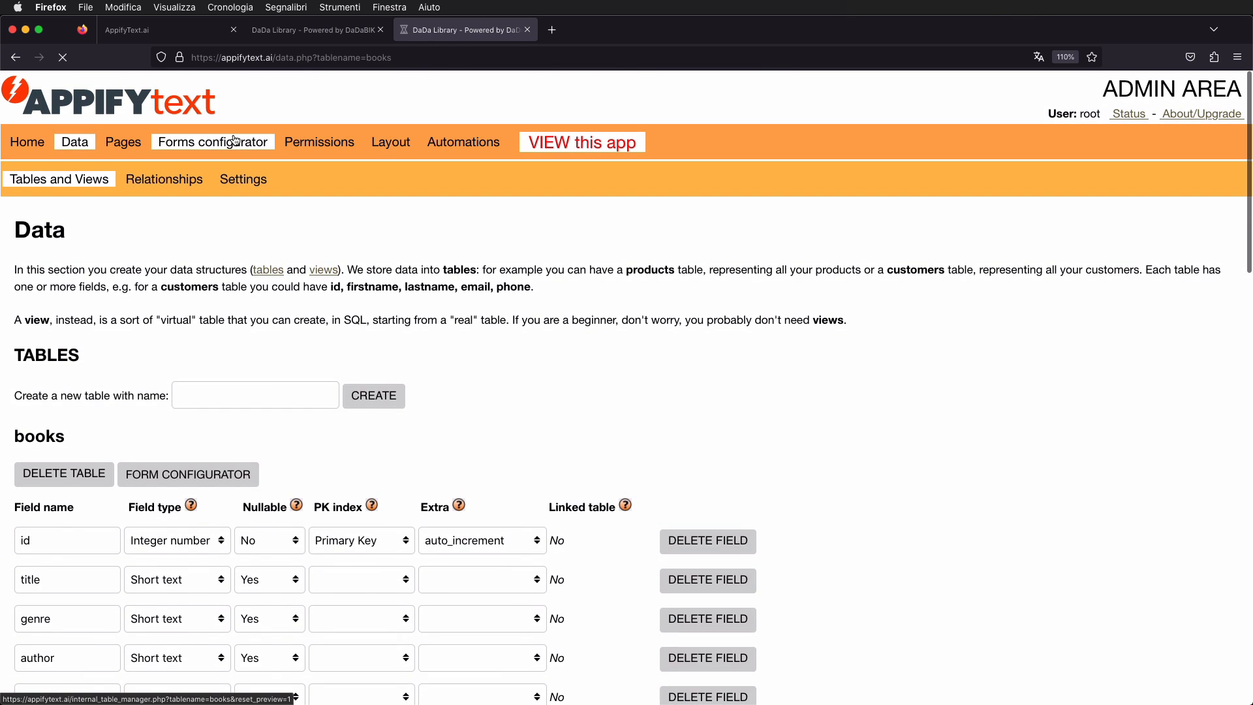
left_click(263, 146)
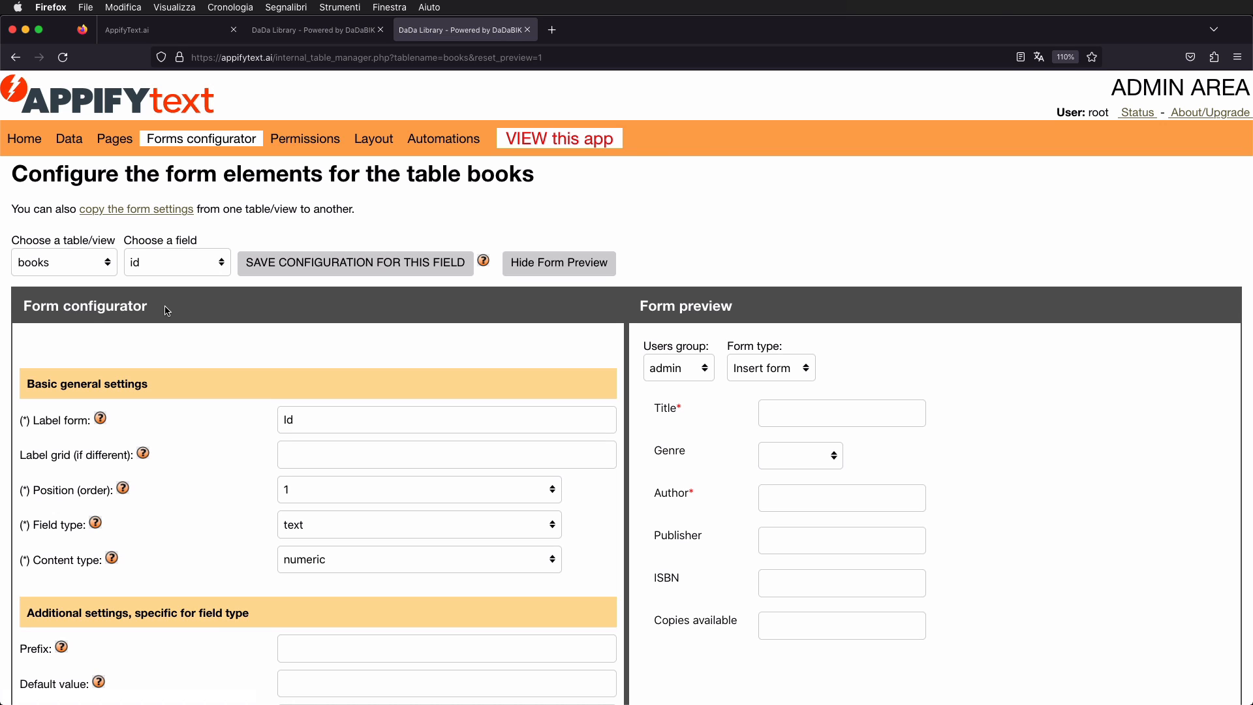
left_click(90, 269)
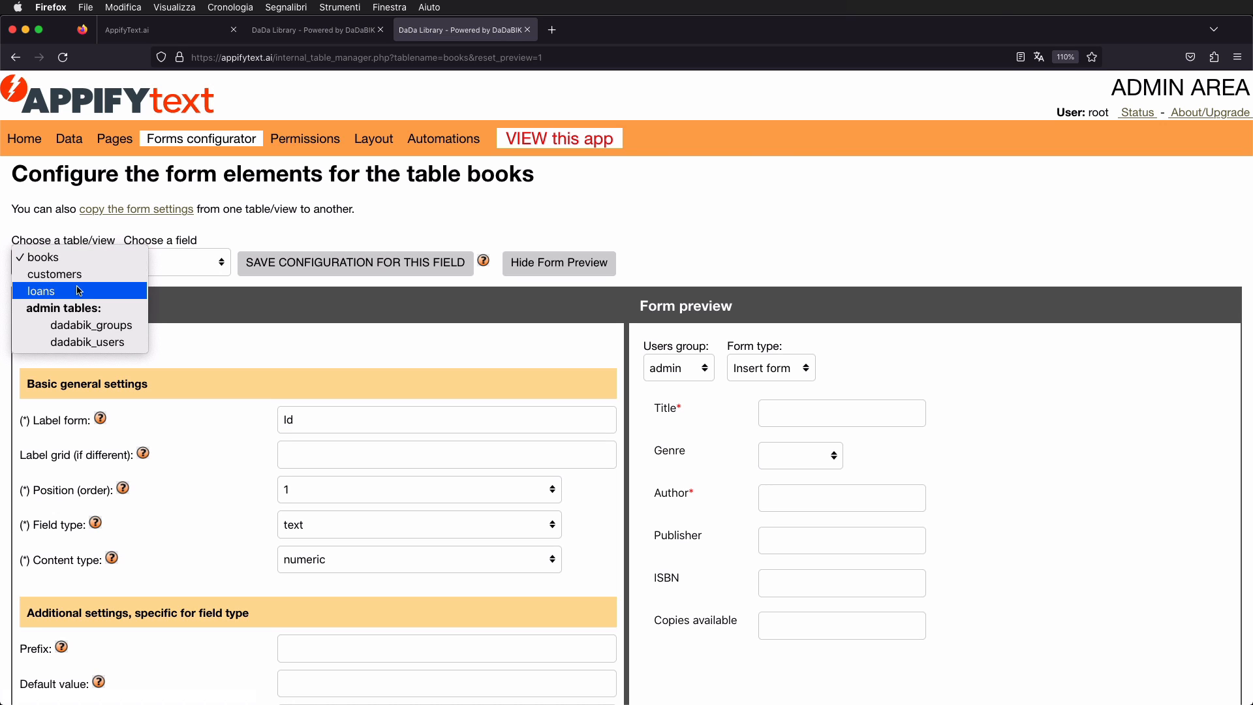
left_click(78, 290)
left_click(132, 267)
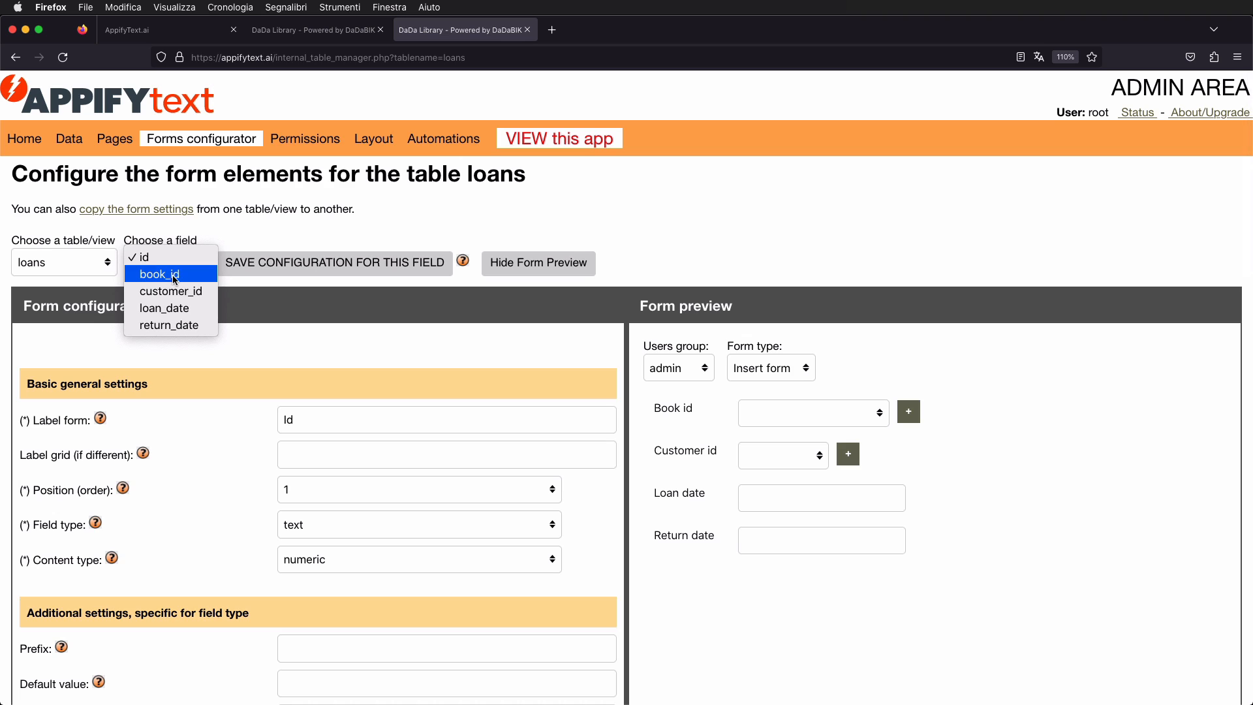
left_click(140, 272)
left_click(419, 418)
key("BackSpace")
key("BackSpace")
key("BackSpace")
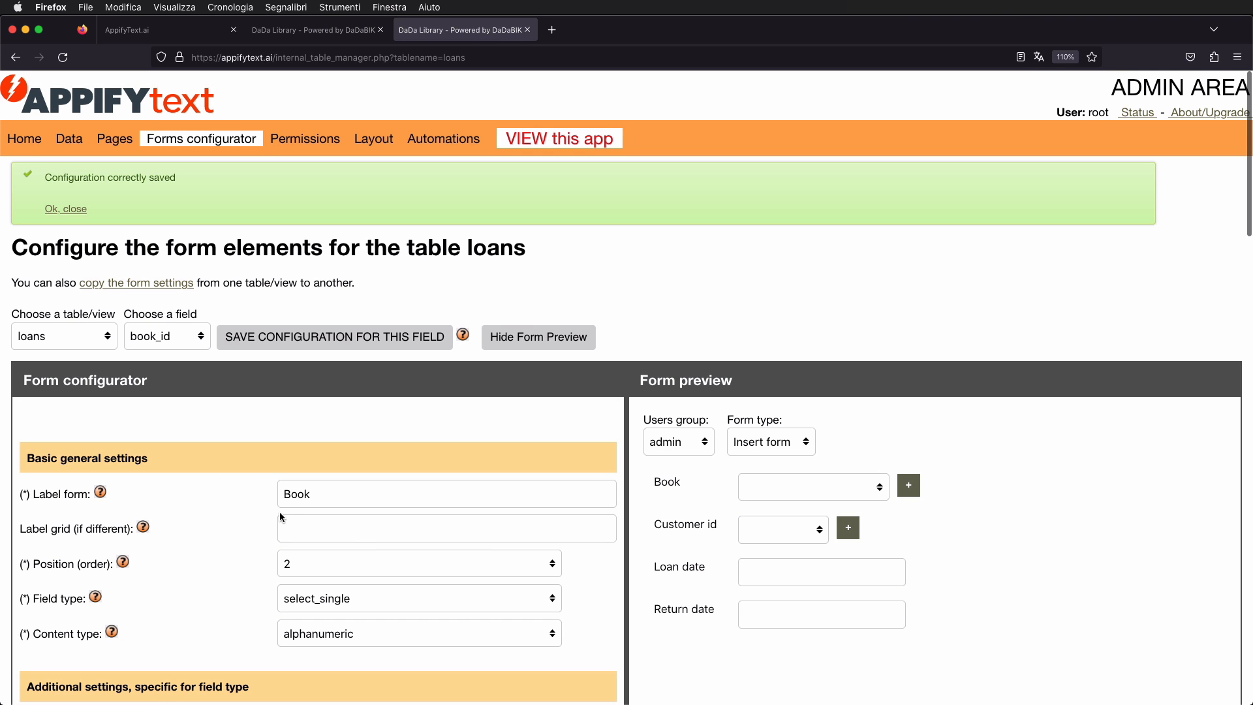
Step: Change the customer_id label to Customer and return to the new loan form
left_click(156, 336)
left_click(163, 352)
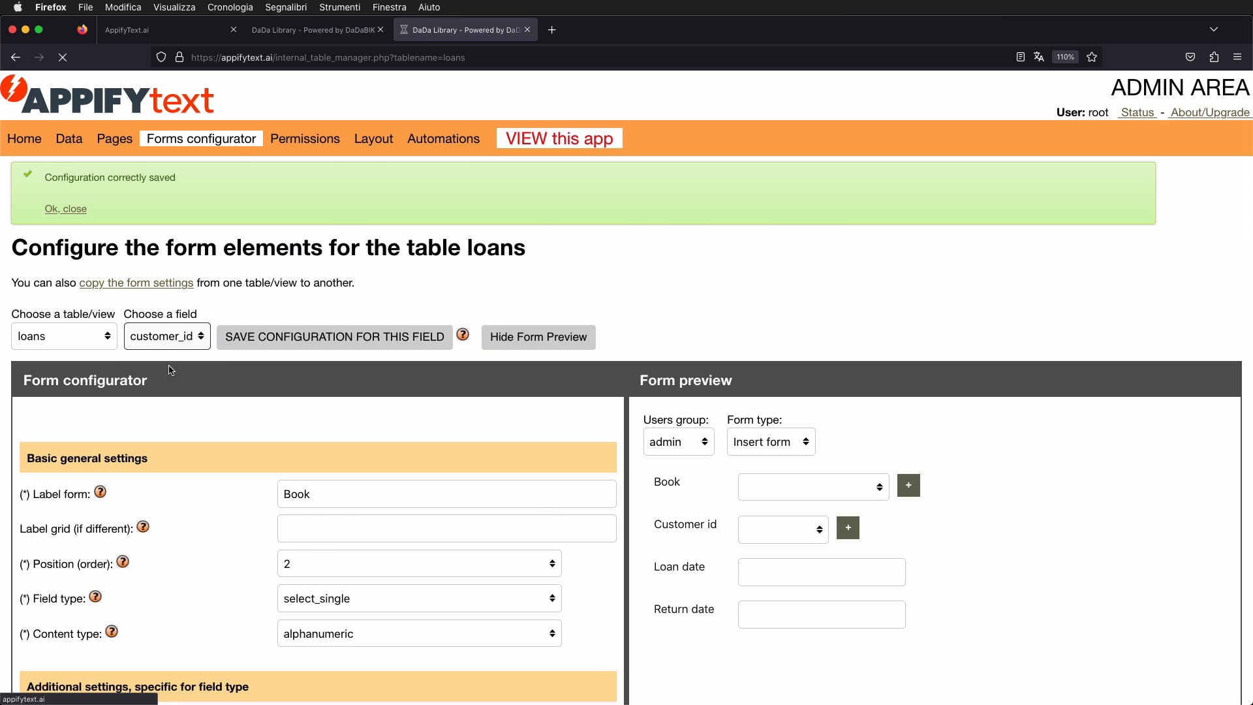
left_click(347, 421)
key("BackSpace")
key("BackSpace")
key("BackSpace")
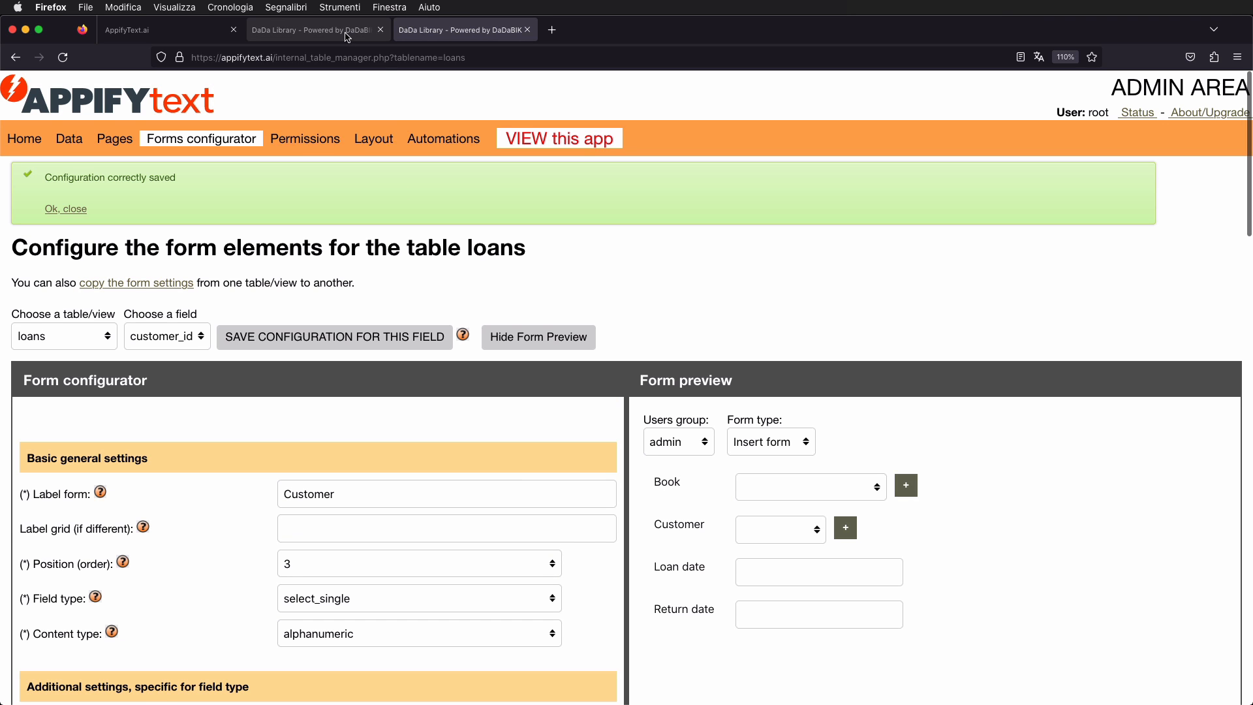
left_click(346, 36)
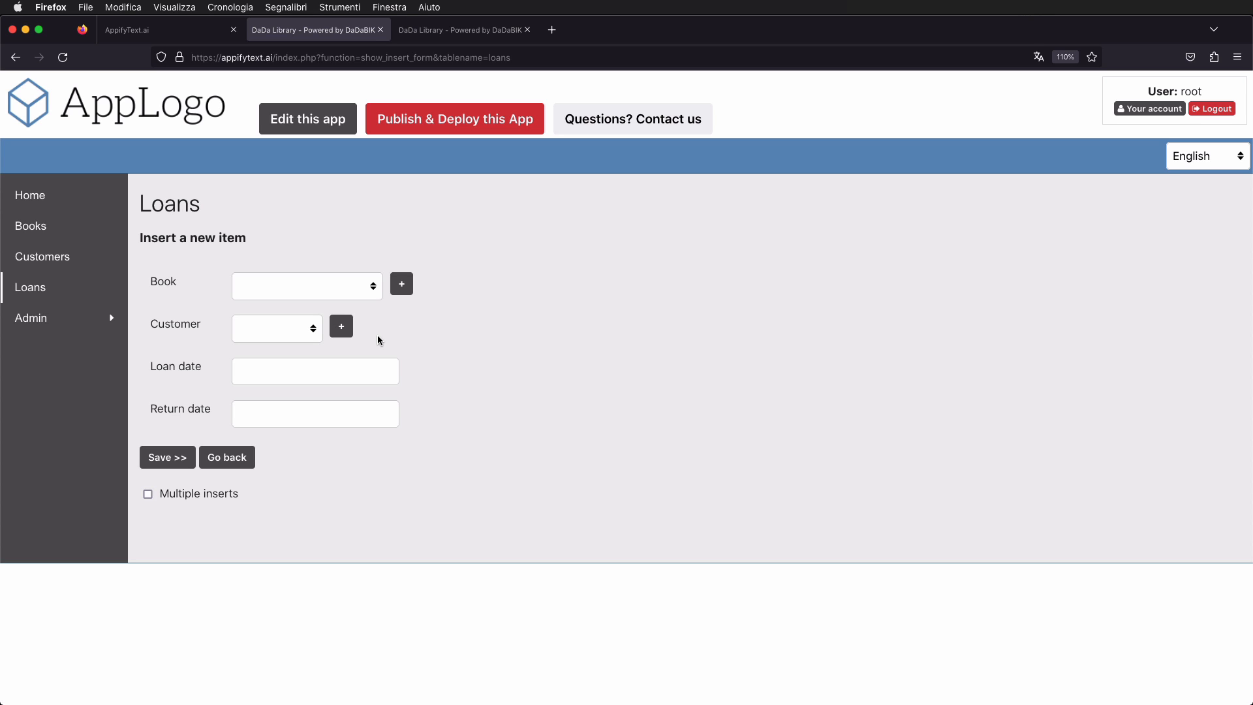
left_click(365, 286)
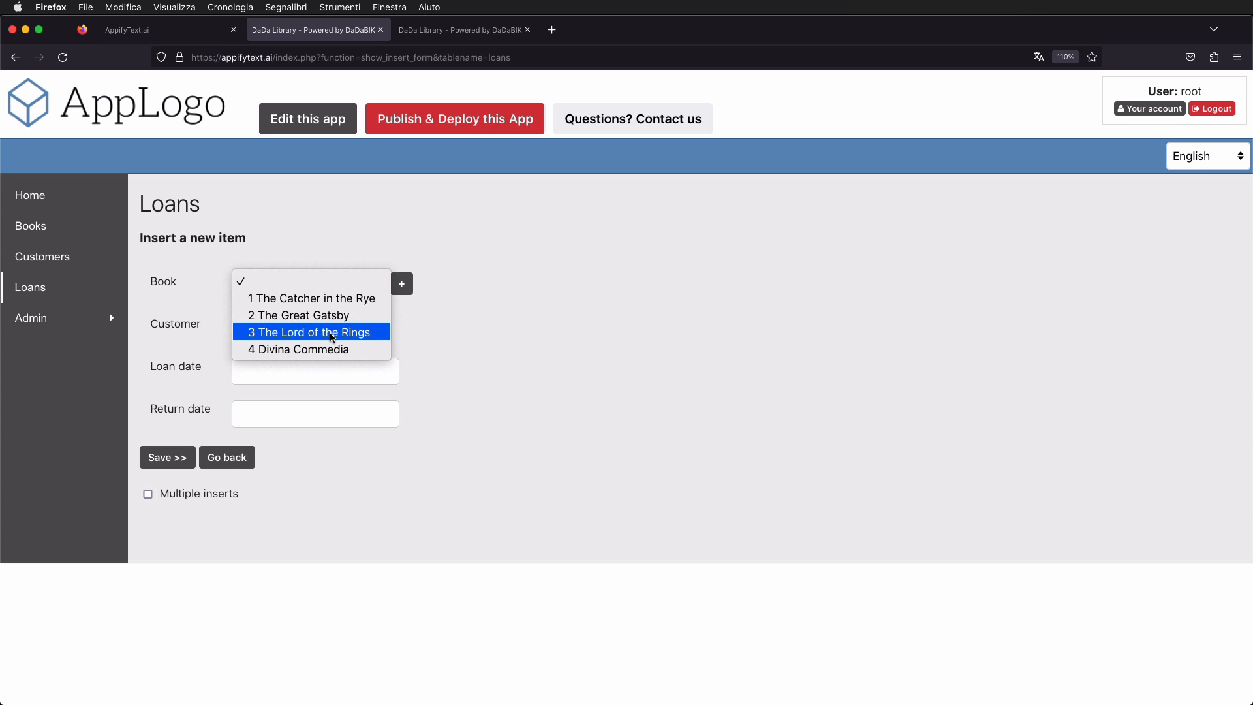
left_click(476, 343)
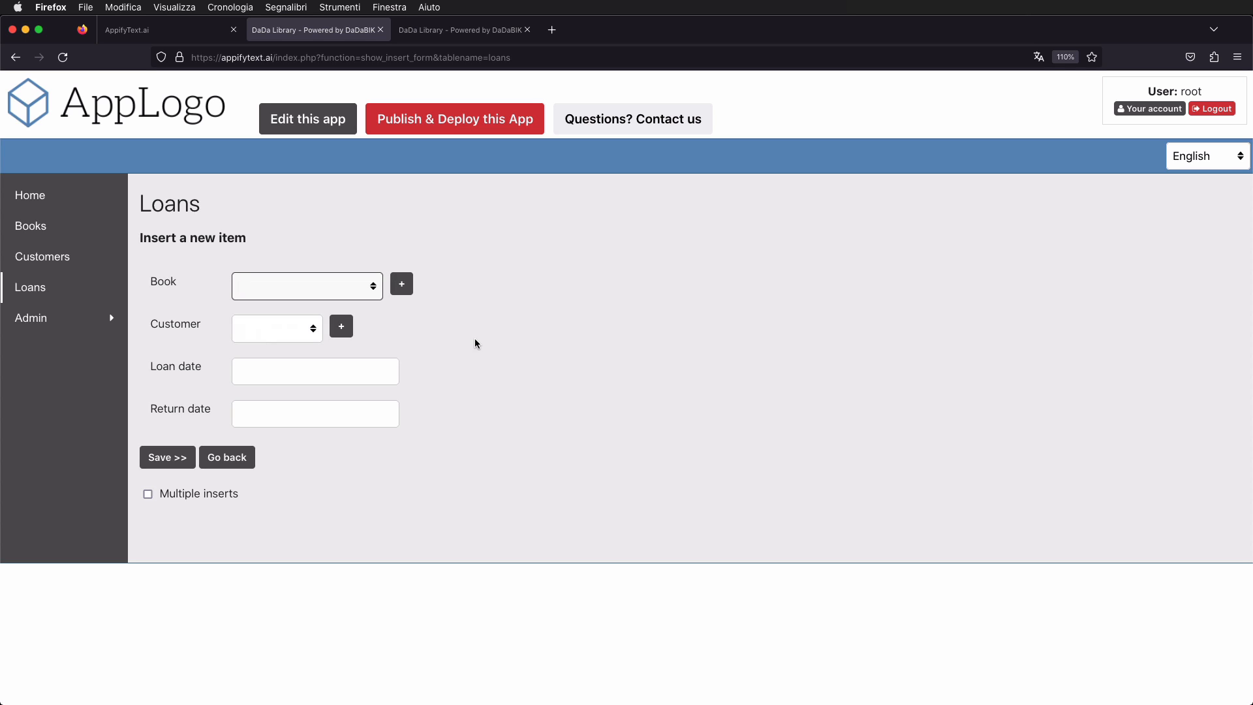
left_click(315, 293)
left_click(485, 304)
Step: Set the loans customer_id field to user-friendly searchable in the Forms configurator
left_click(455, 33)
scroll(421, 386, "down", 6)
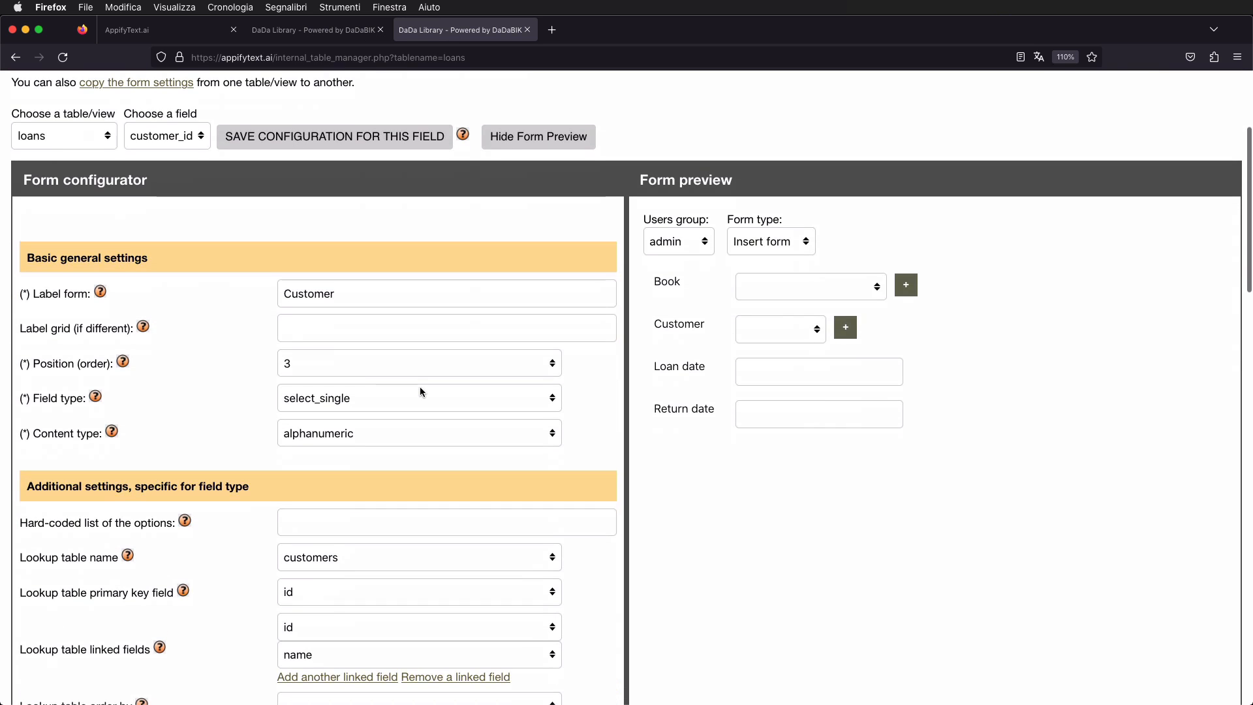
scroll(421, 390, "down", 5)
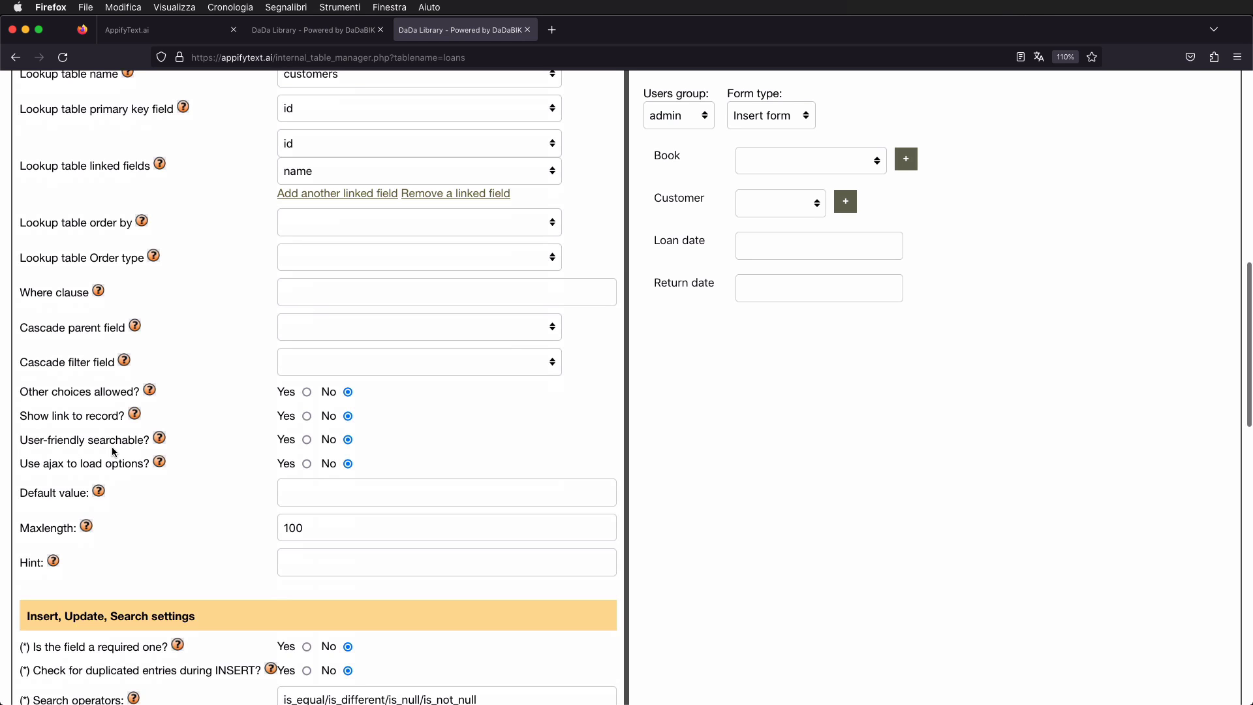
left_click(307, 441)
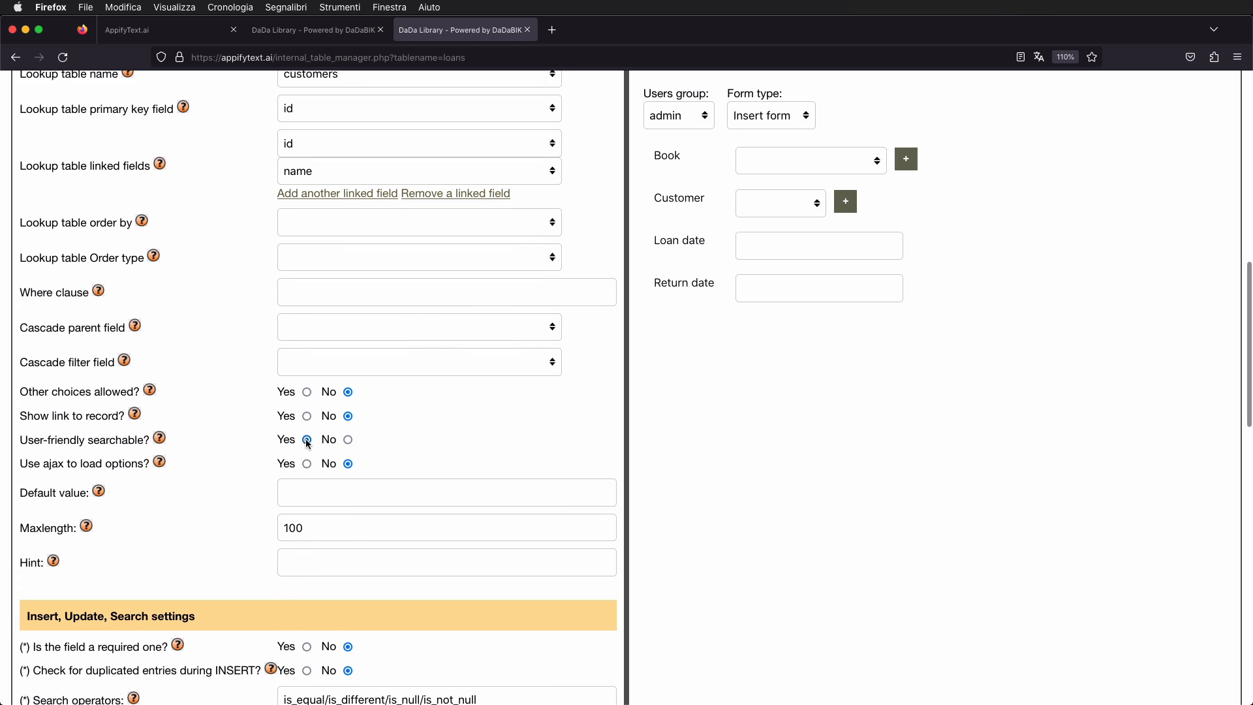
Step: Make book_id user-friendly searchable, save it, and check the new loan form
scroll(307, 442, "up", 11)
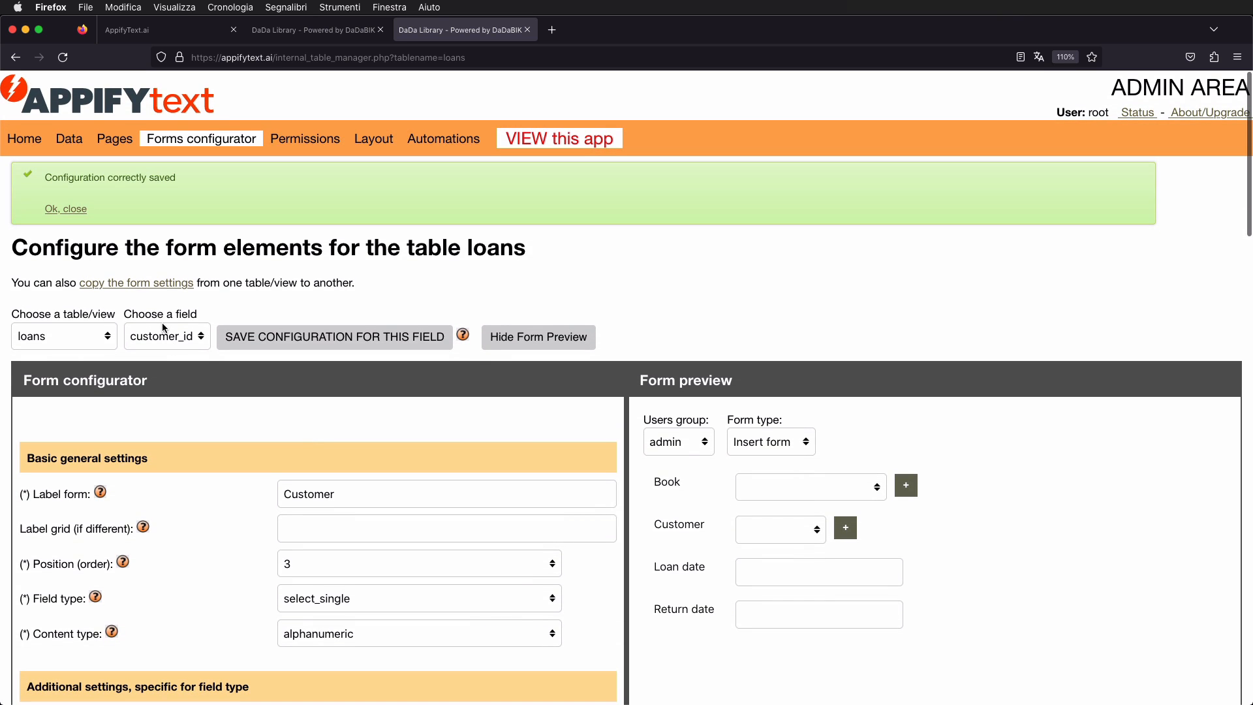
left_click(163, 328)
left_click(165, 320)
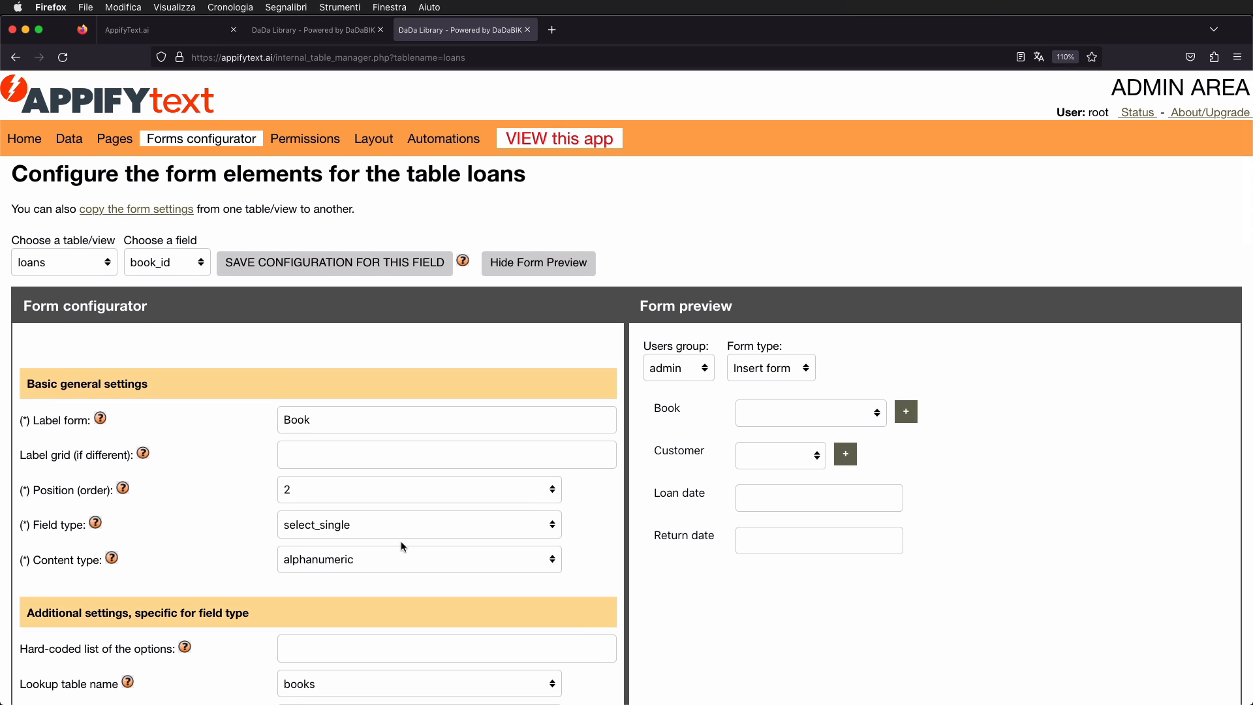
scroll(402, 545, "down", 2)
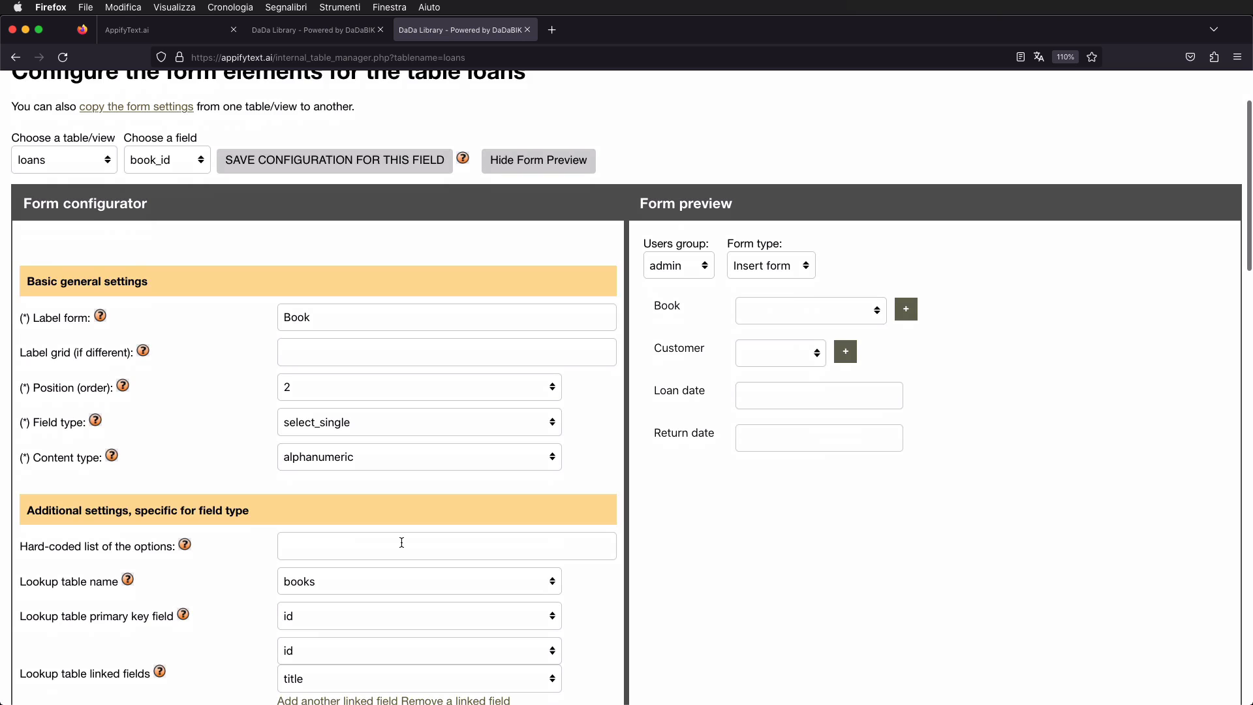
scroll(401, 543, "down", 1)
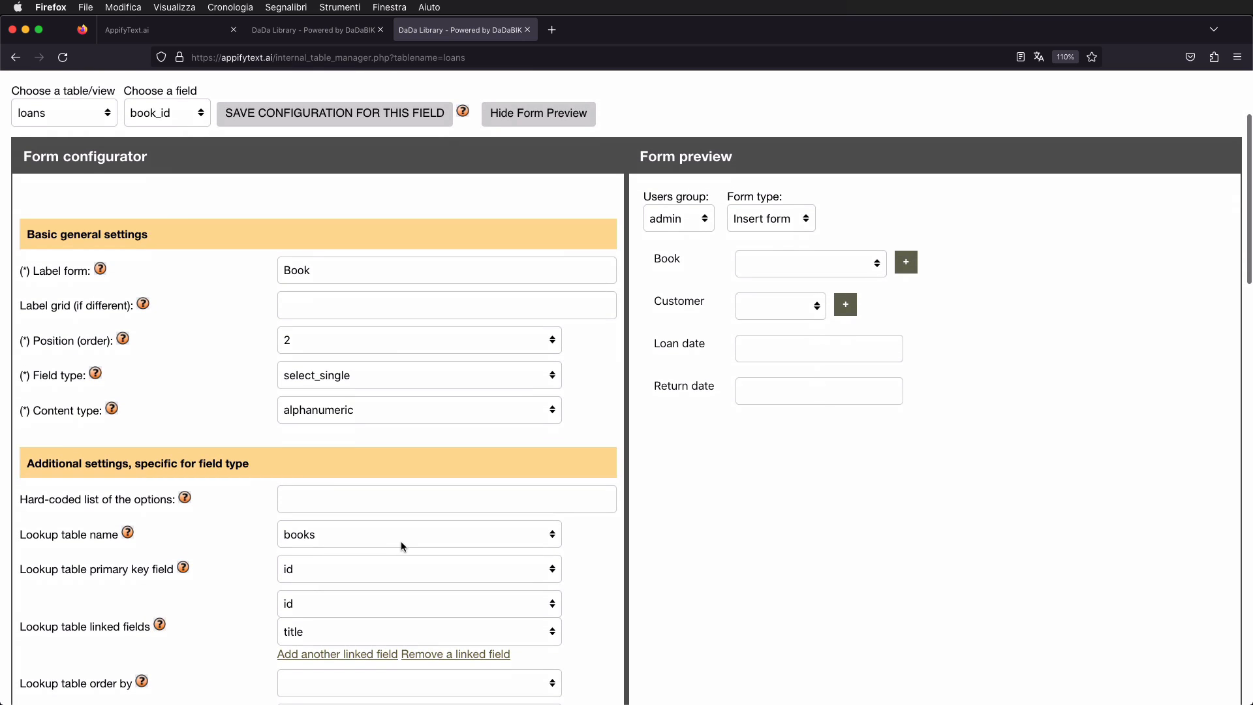
scroll(401, 544, "down", 4)
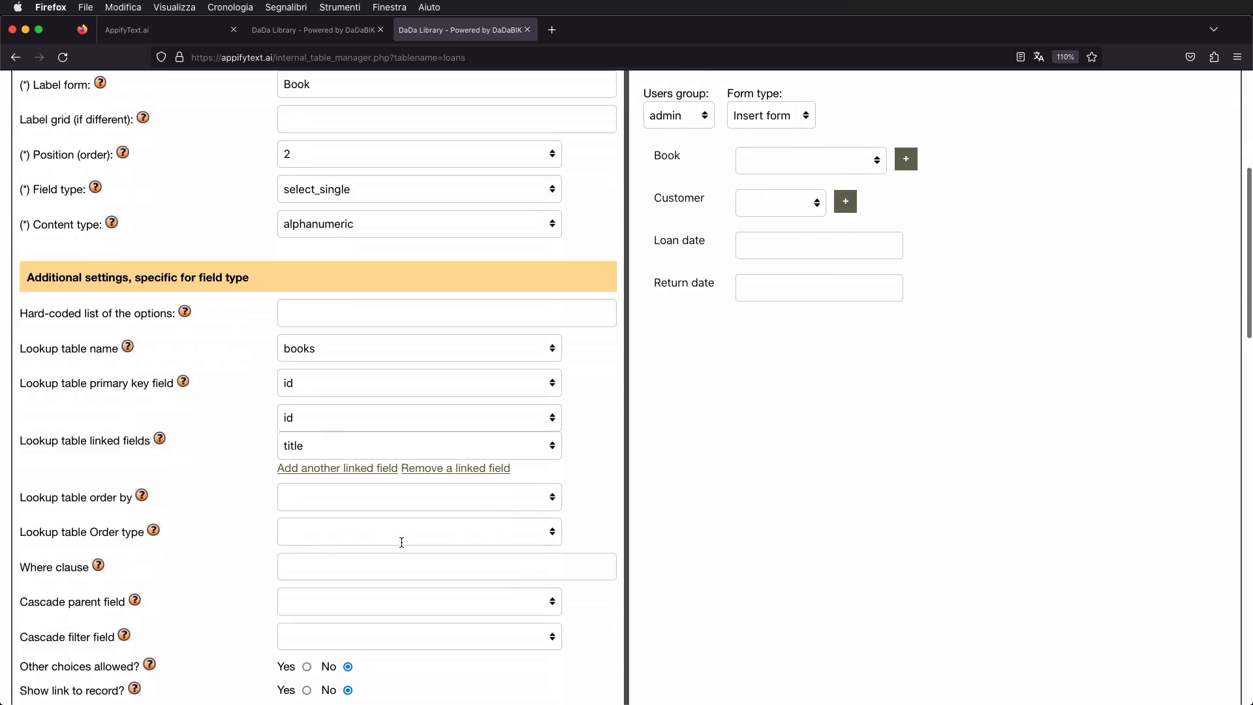
scroll(402, 542, "down", 4)
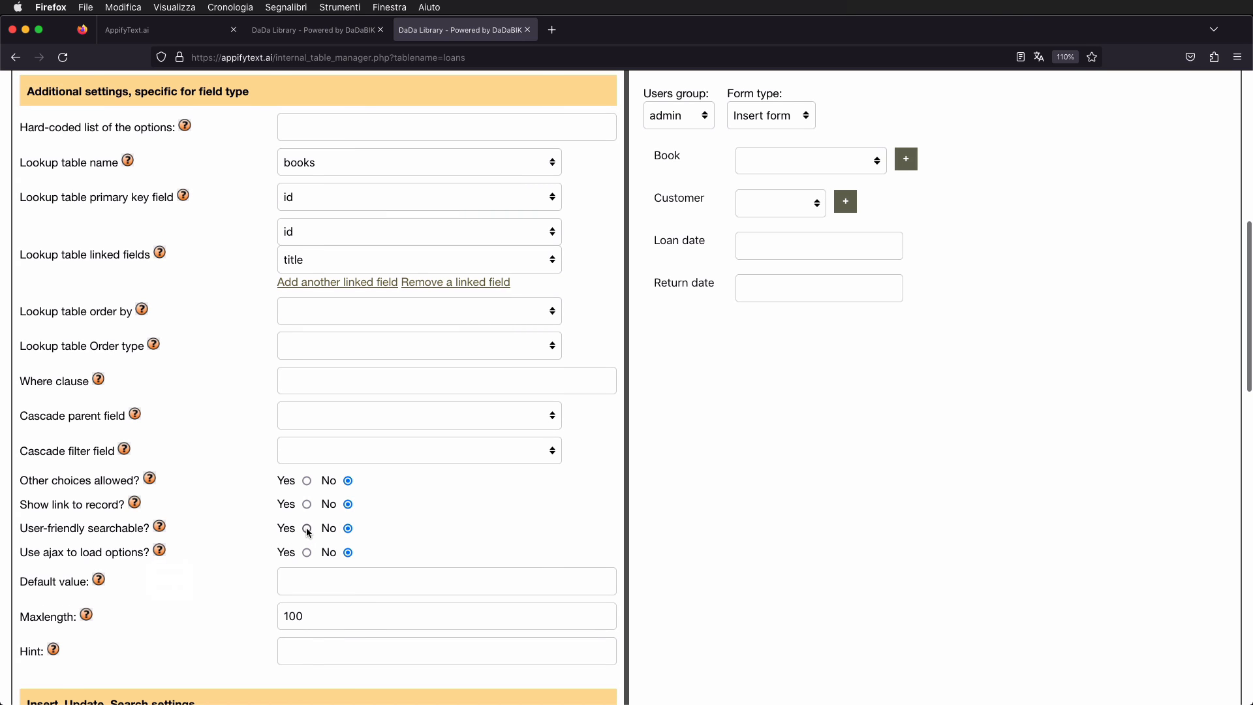
scroll(309, 508, "up", 8)
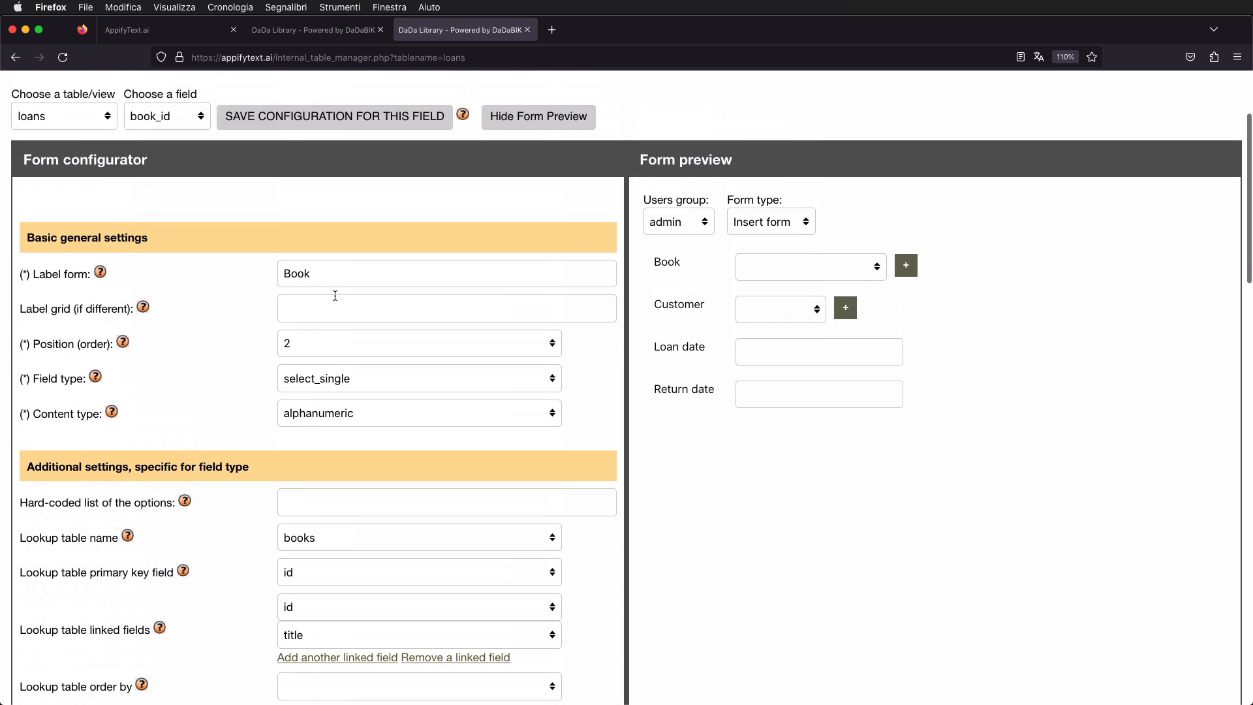
scroll(320, 391, "up", 3)
left_click(303, 230)
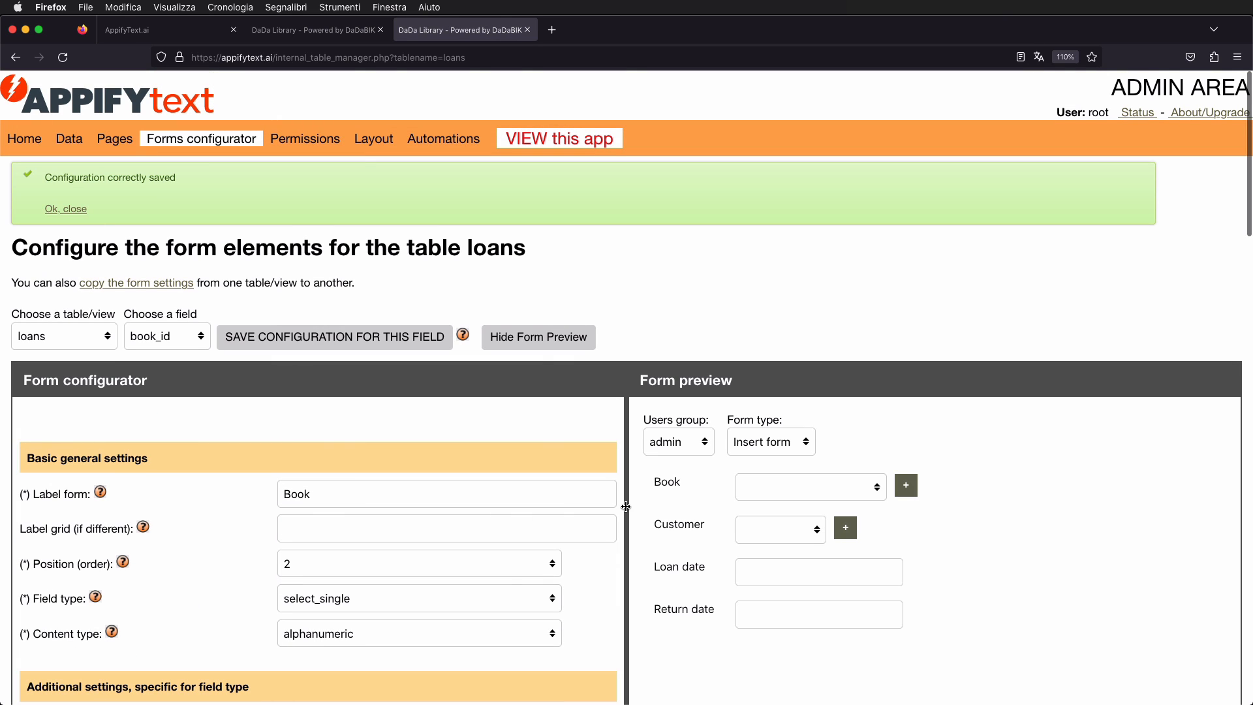
left_click(336, 32)
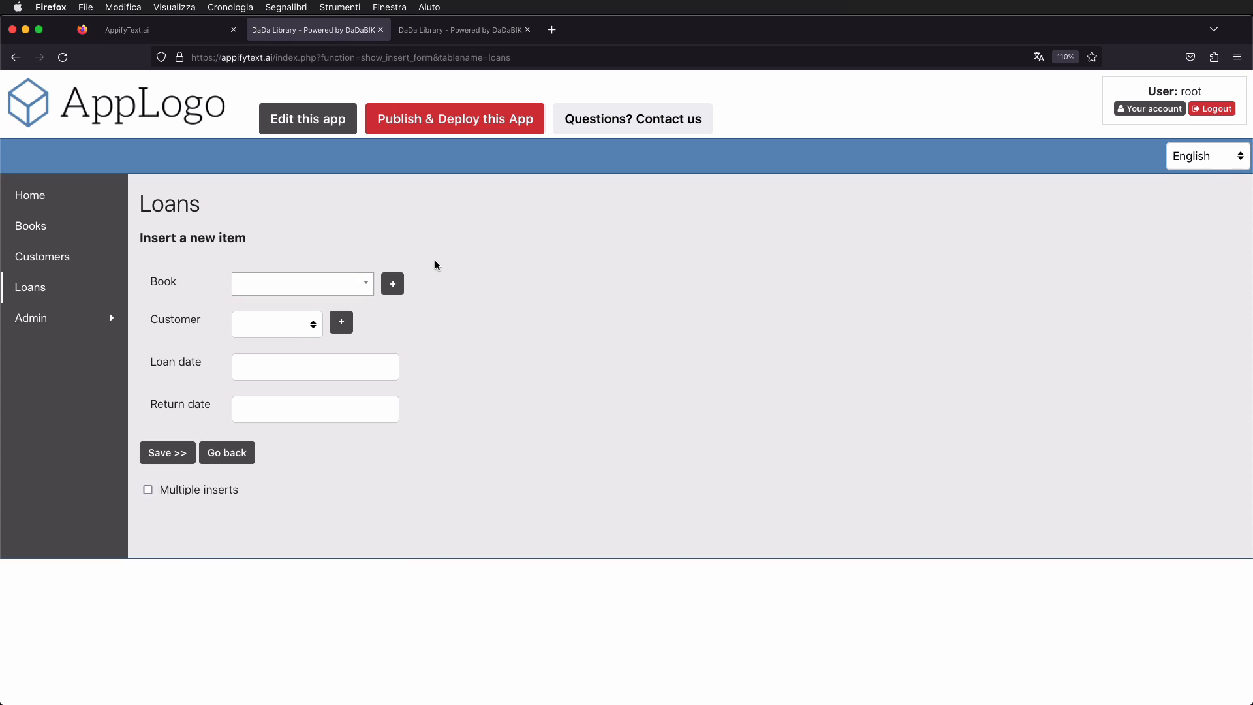
Step: Search 'div' in the Book field and select 4 Divina Commedia
left_click(278, 328)
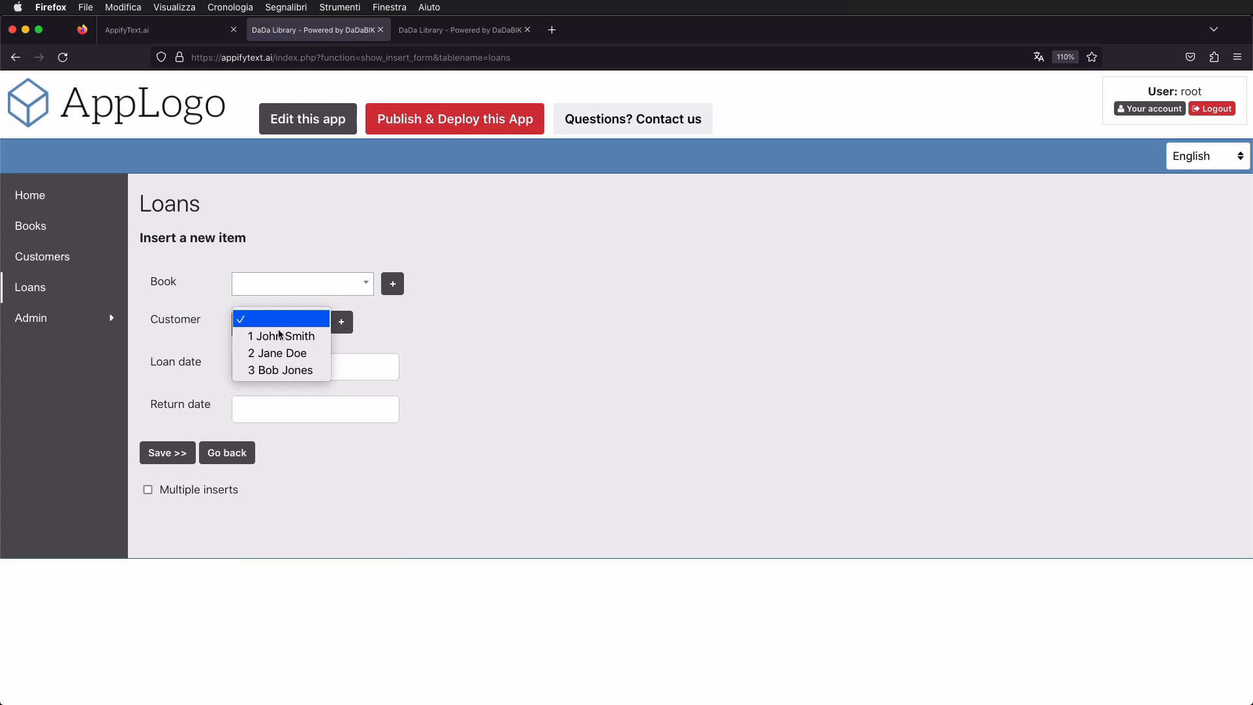
left_click(455, 352)
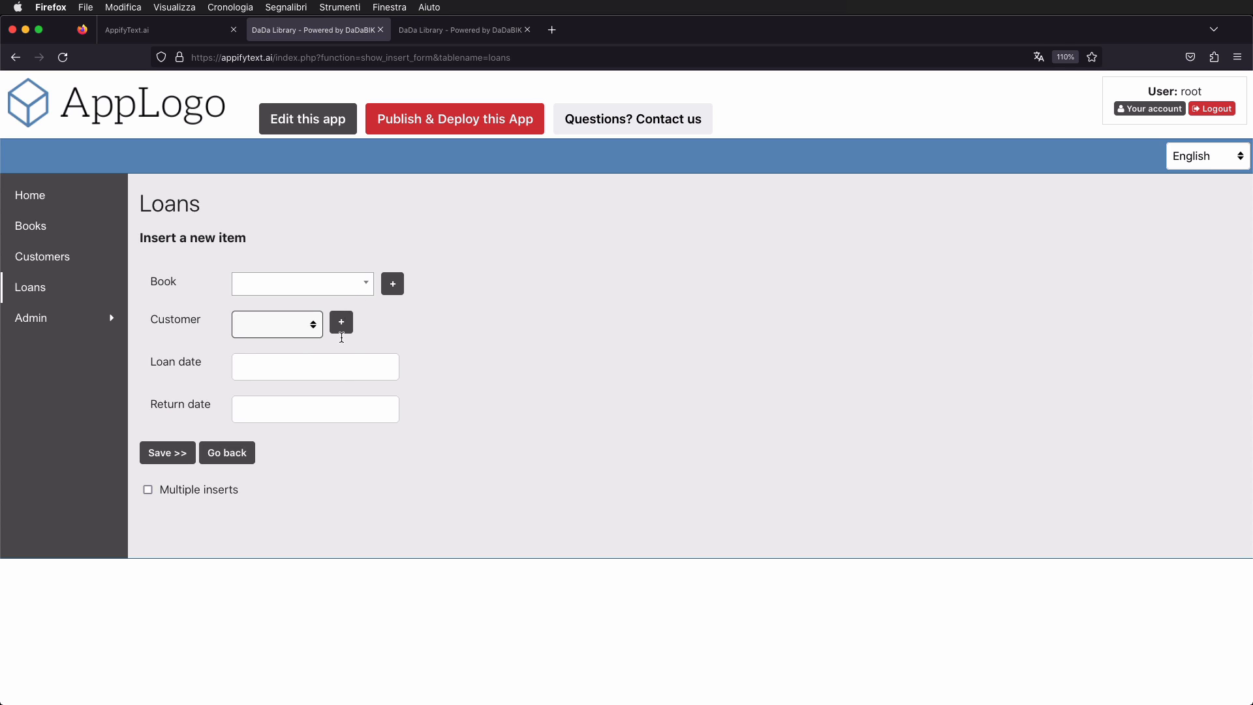
left_click(302, 287)
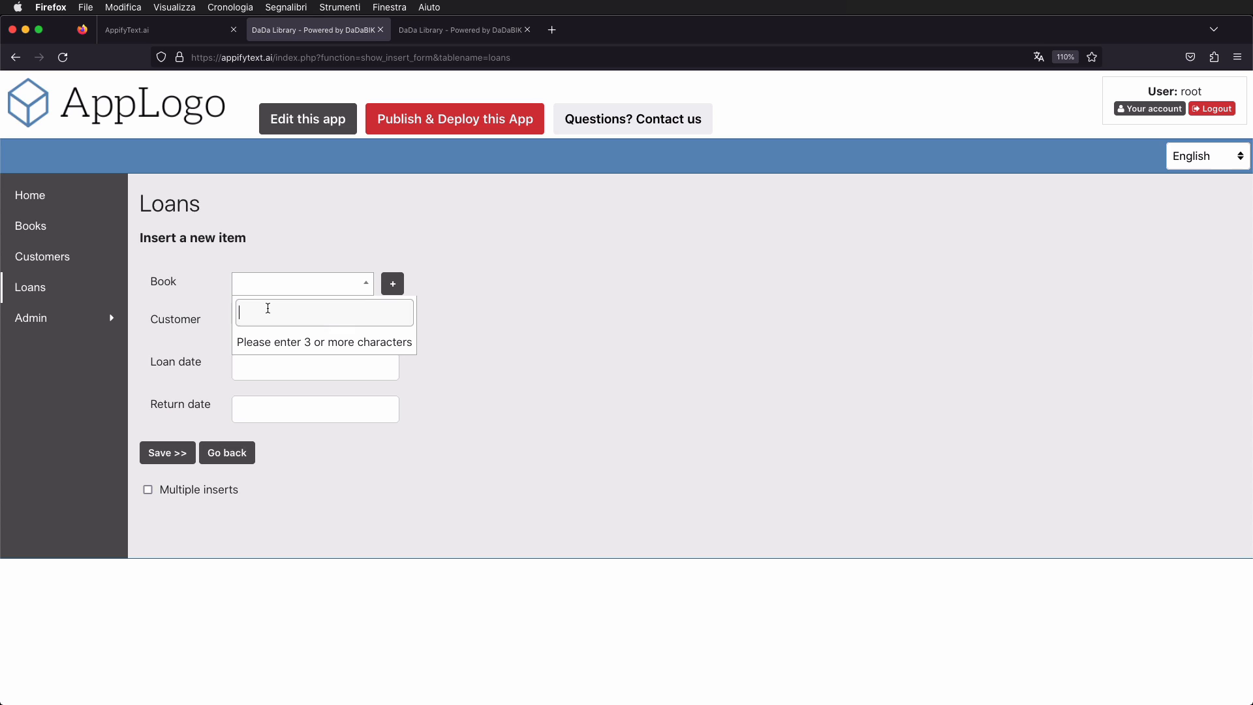
type("div")
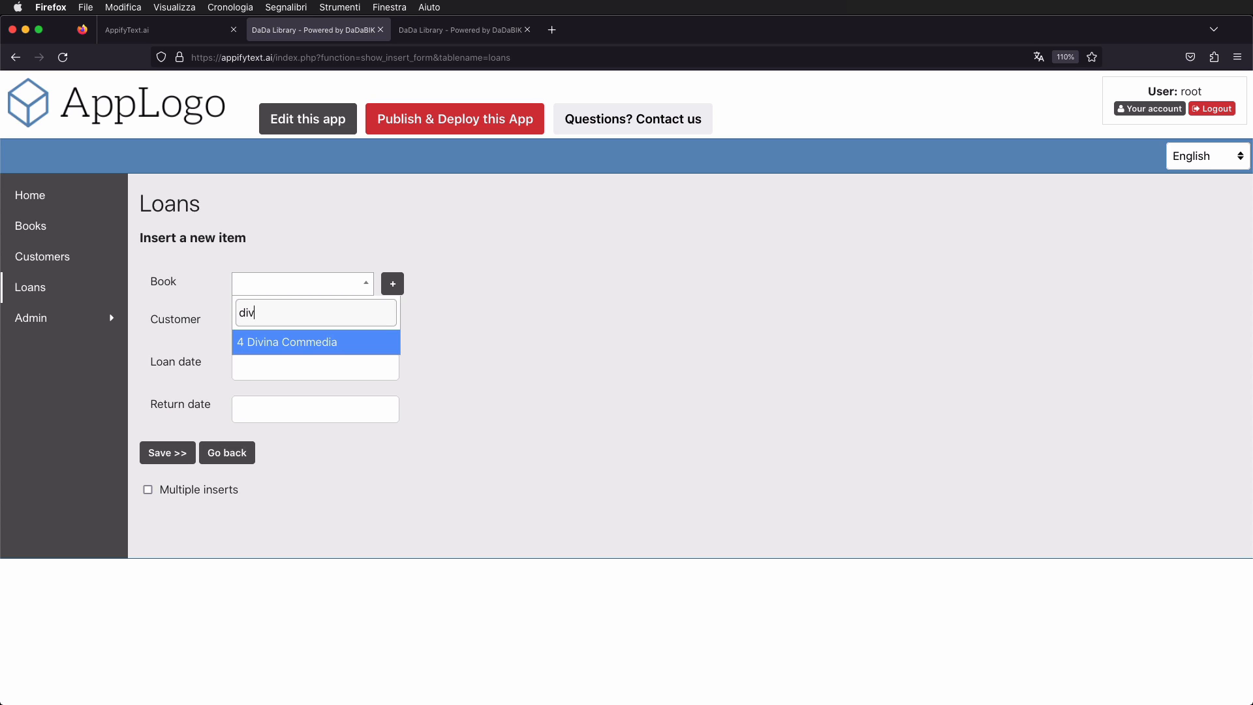
key("Return")
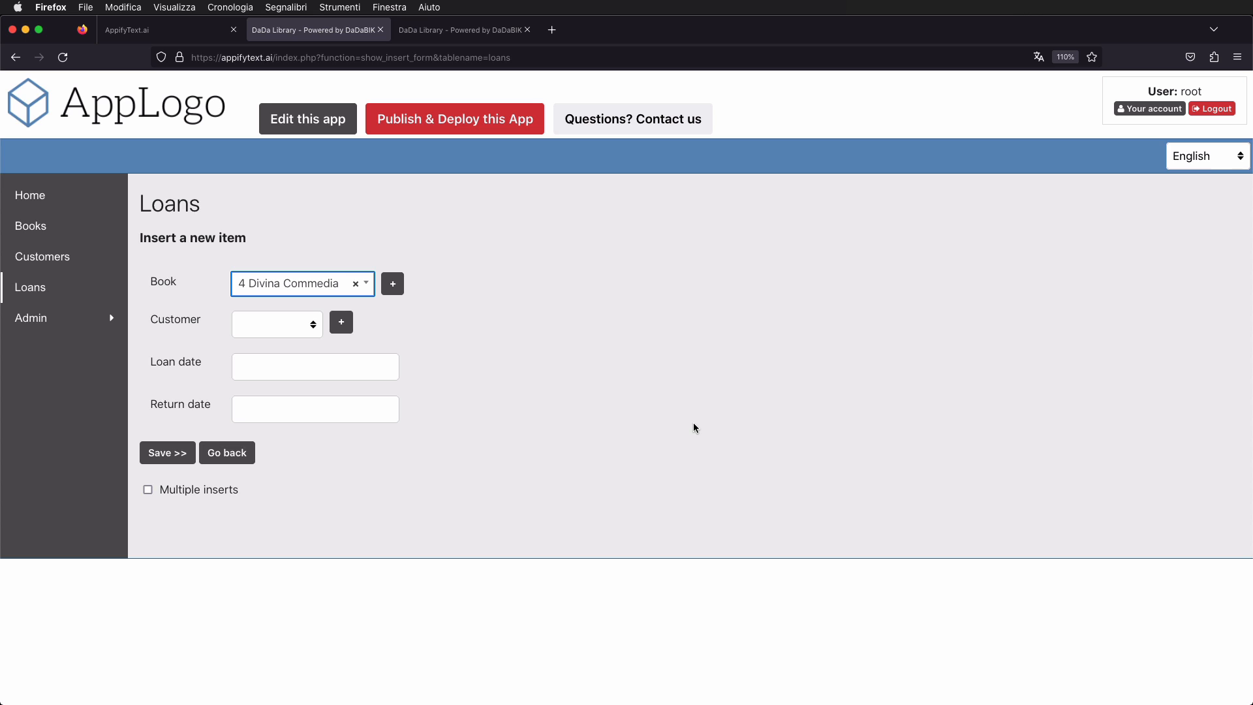
left_click(585, 409)
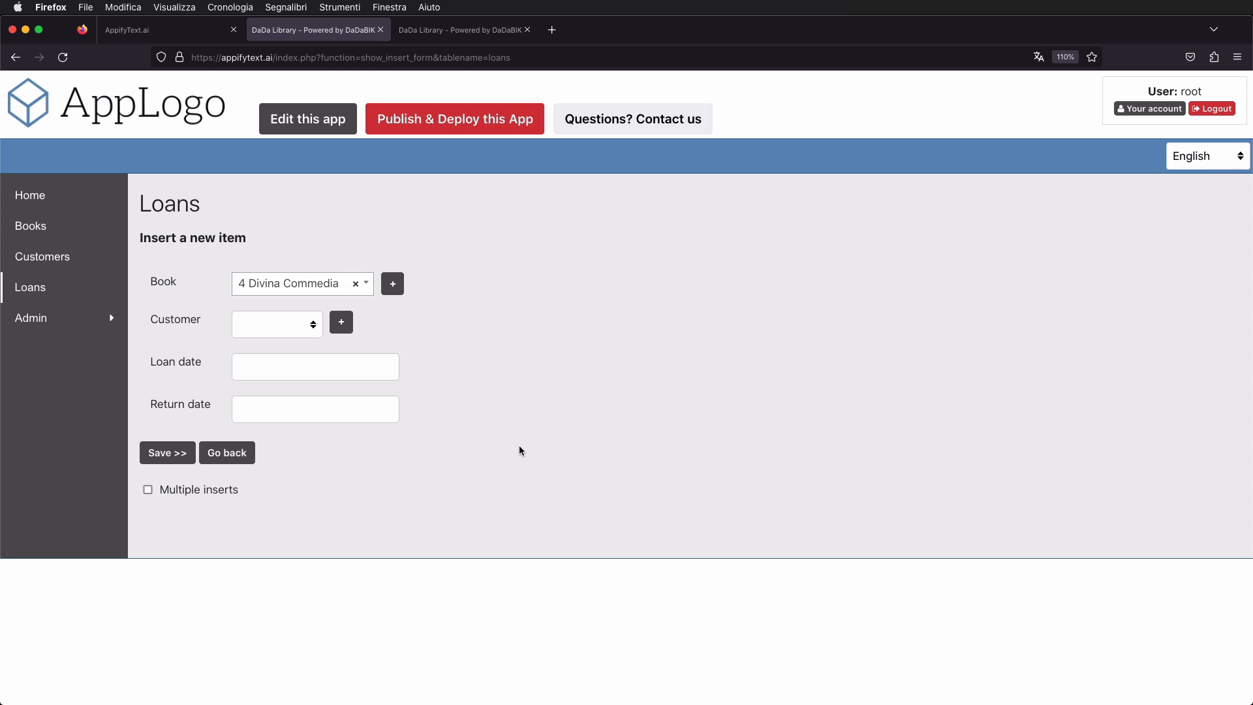
Step: Open the Loan date picker, then go to the Forms configurator page
left_click(260, 360)
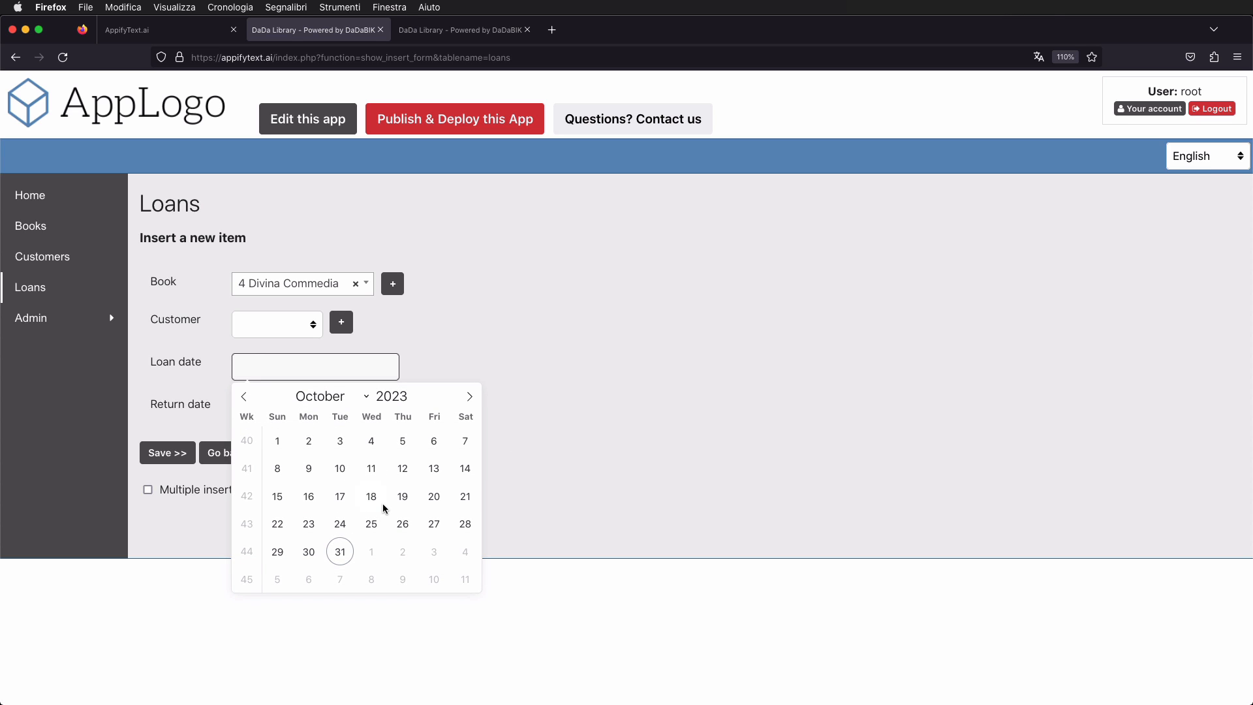
left_click(500, 362)
left_click(460, 31)
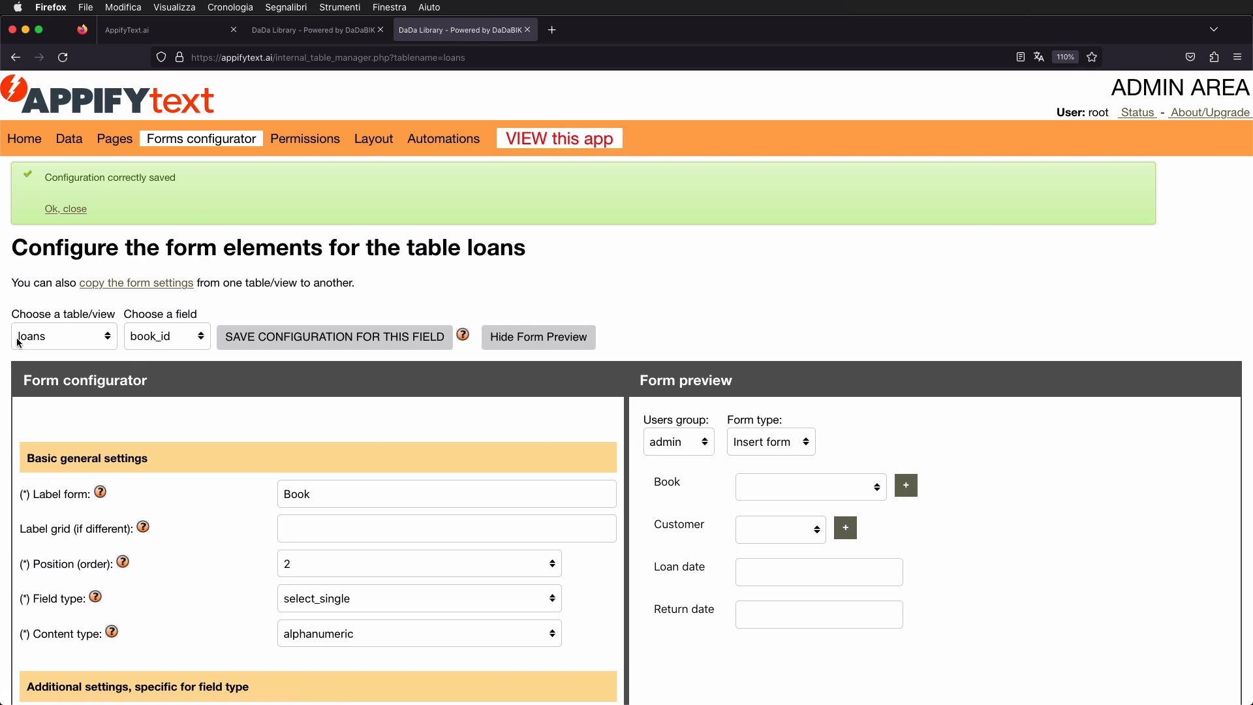
Step: Set the loans loan_date field type to insert_date_time, save it, and return to the insert form
left_click(166, 339)
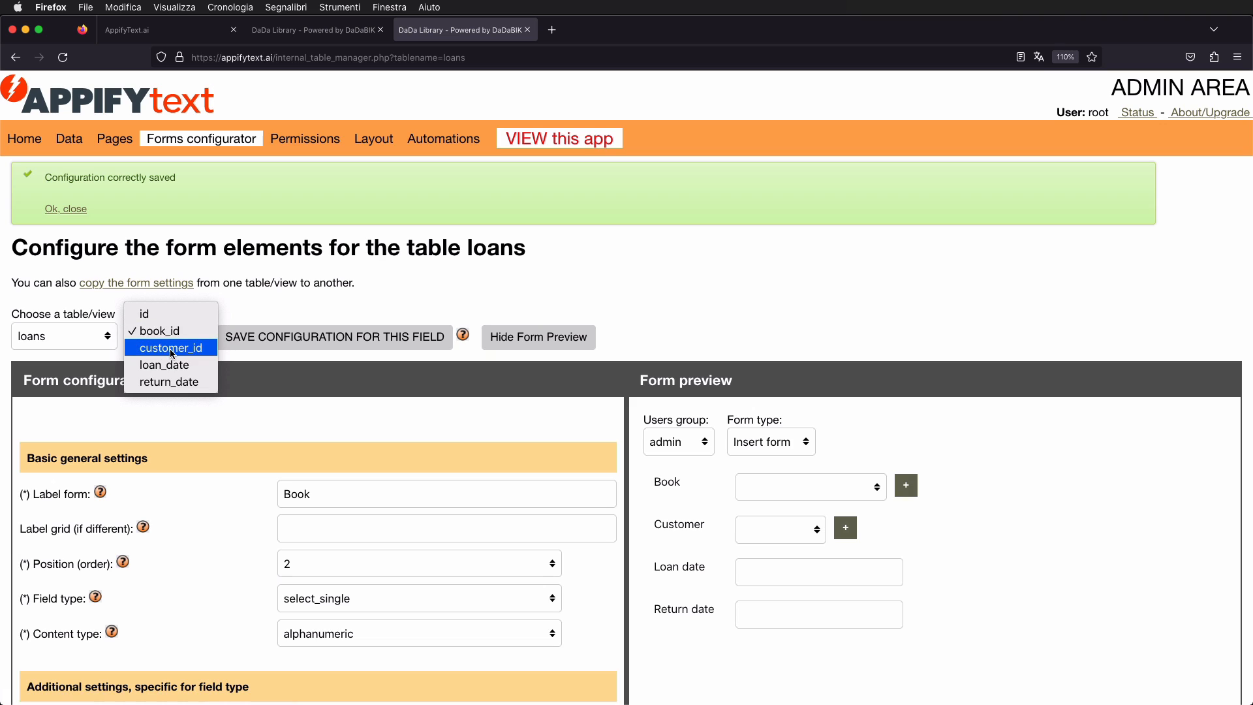
left_click(220, 303)
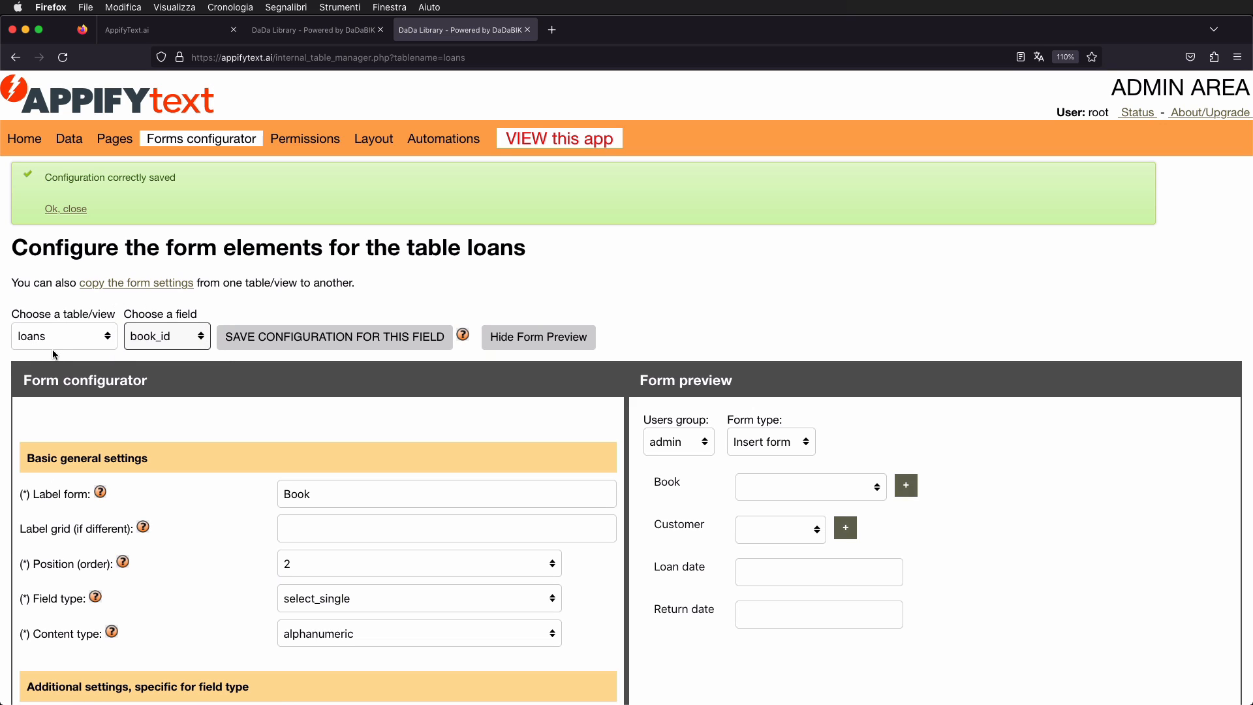
left_click(159, 340)
left_click(169, 364)
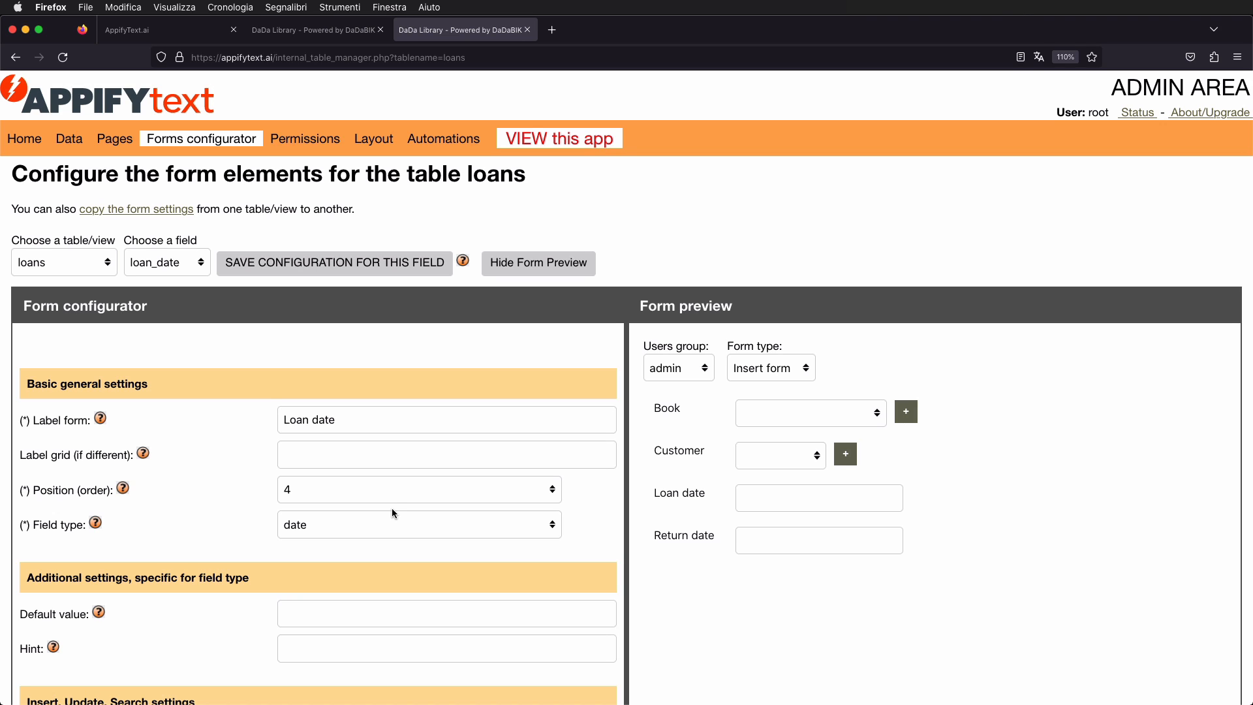
left_click(310, 526)
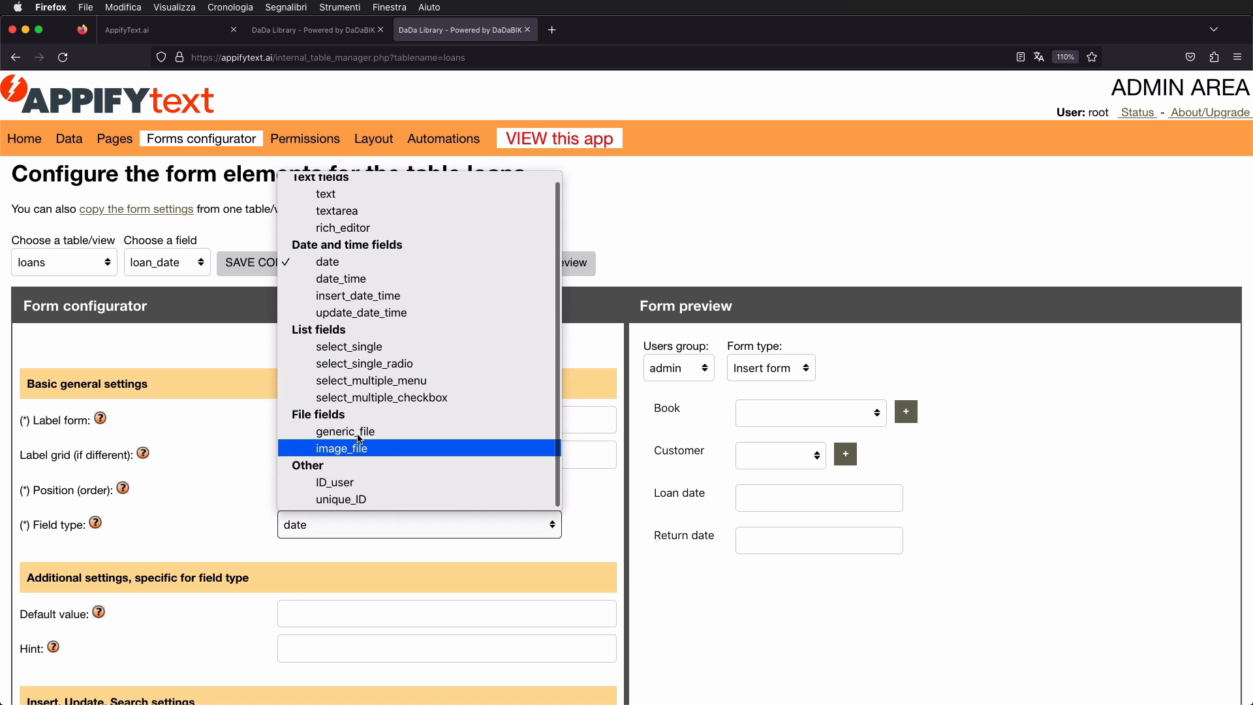
left_click(384, 299)
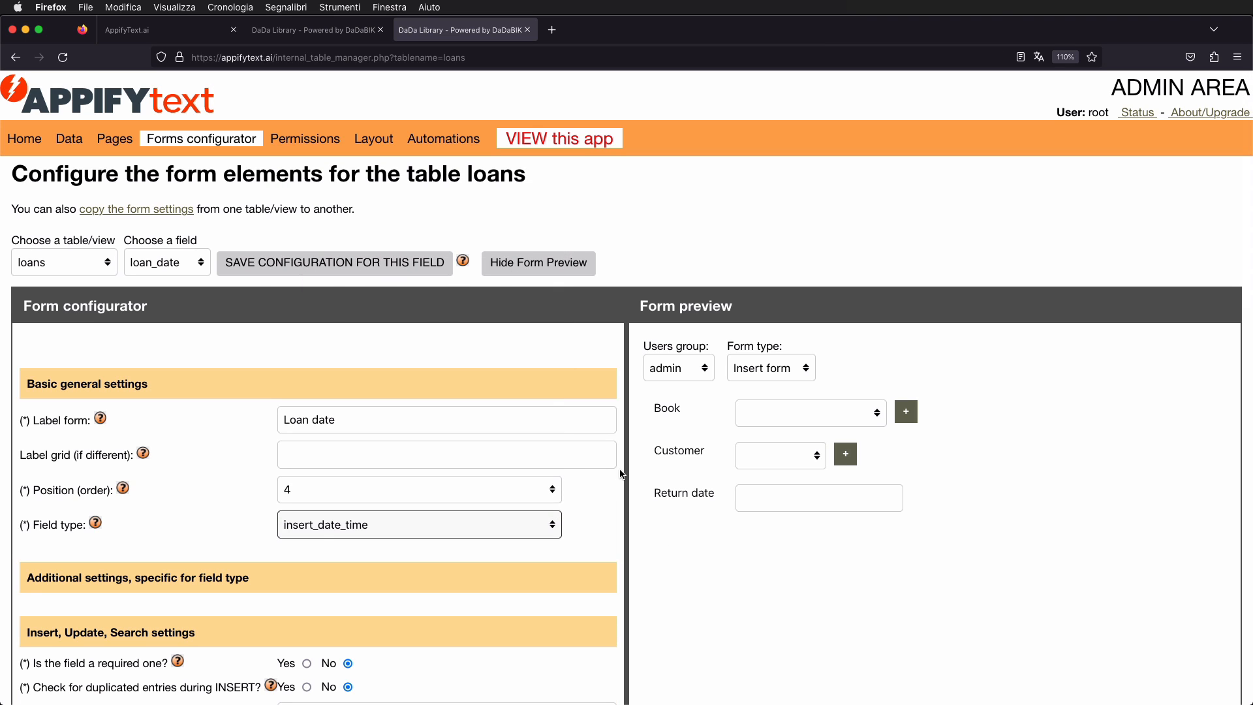
left_click(374, 270)
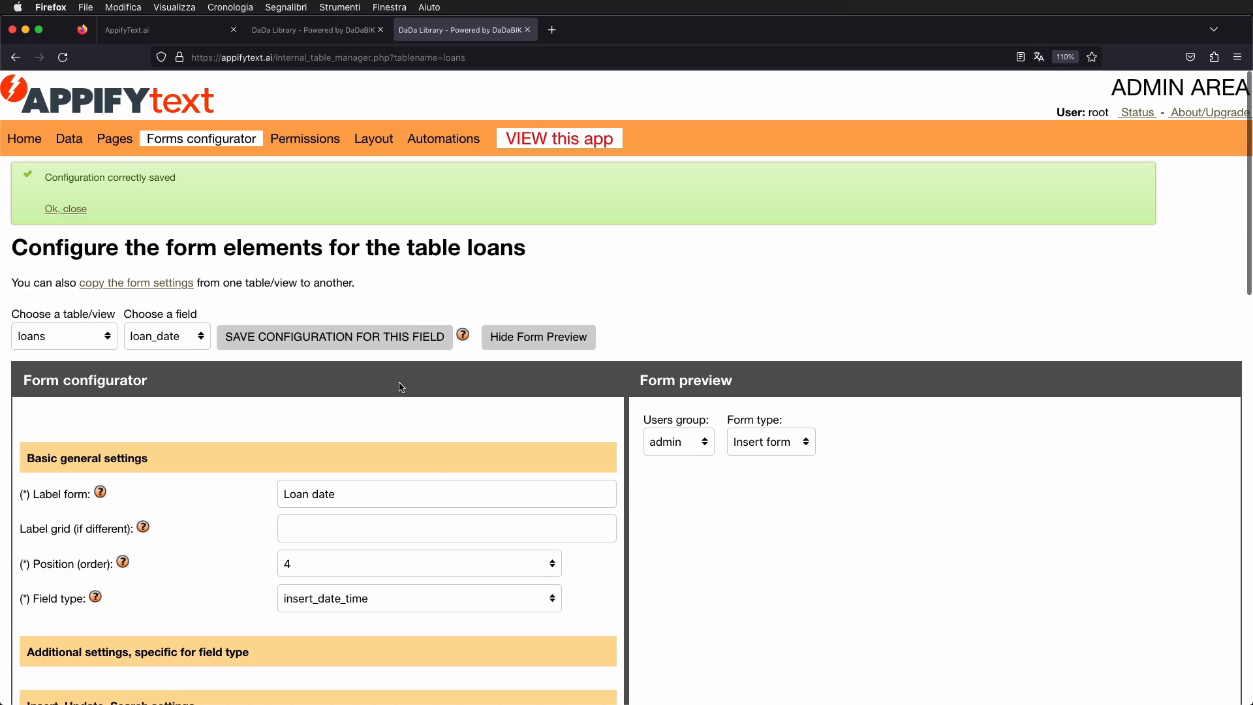
scroll(431, 476, "down", 1)
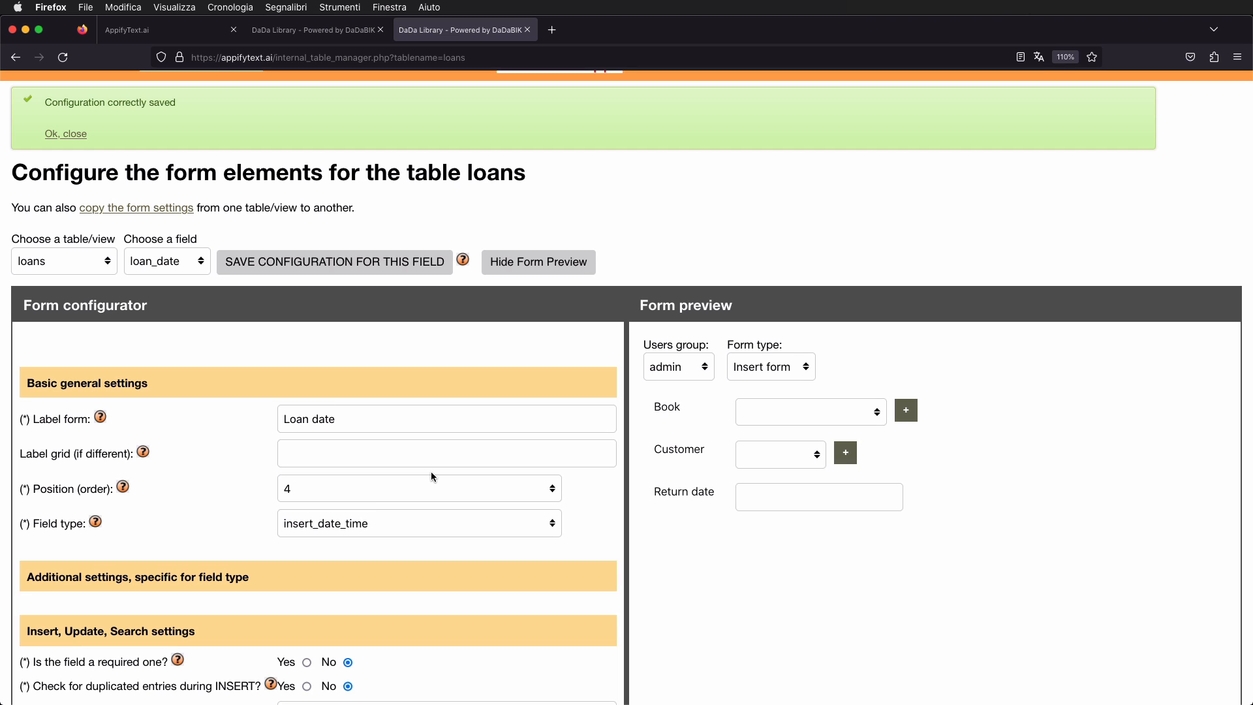
left_click(314, 30)
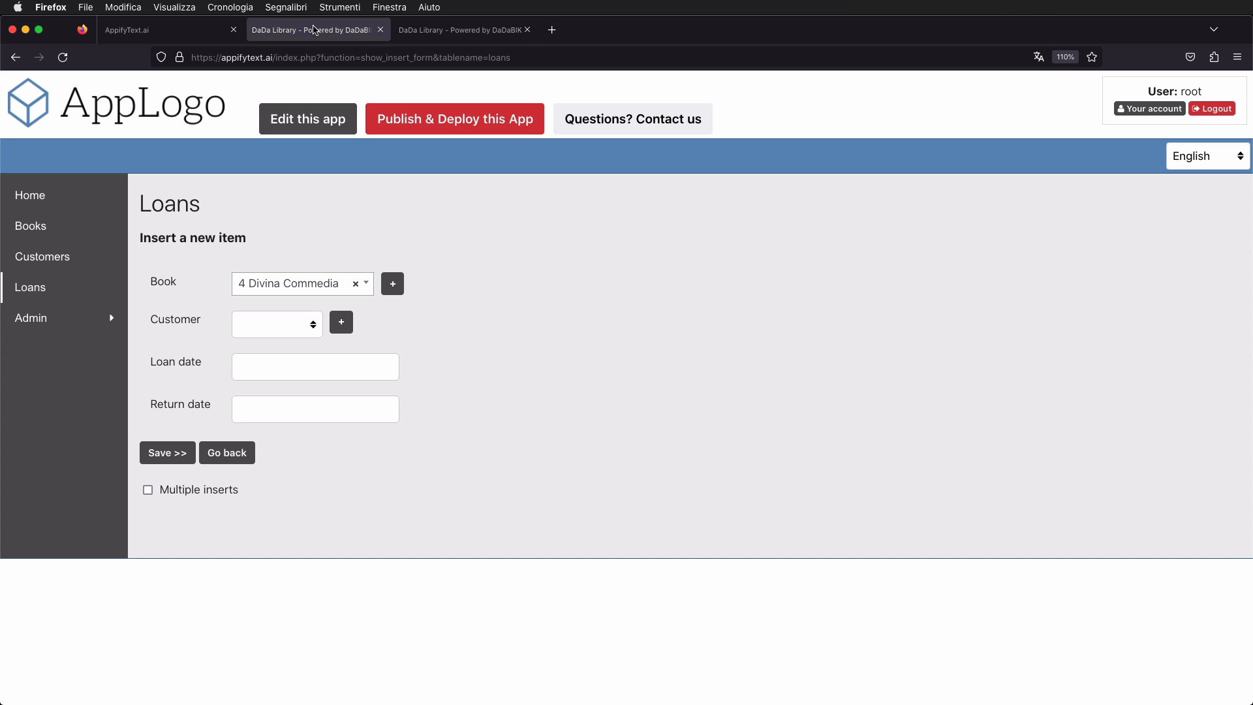
Step: Select customer 1 on the current form, then go back to the Loans list
left_click(256, 321)
left_click(278, 334)
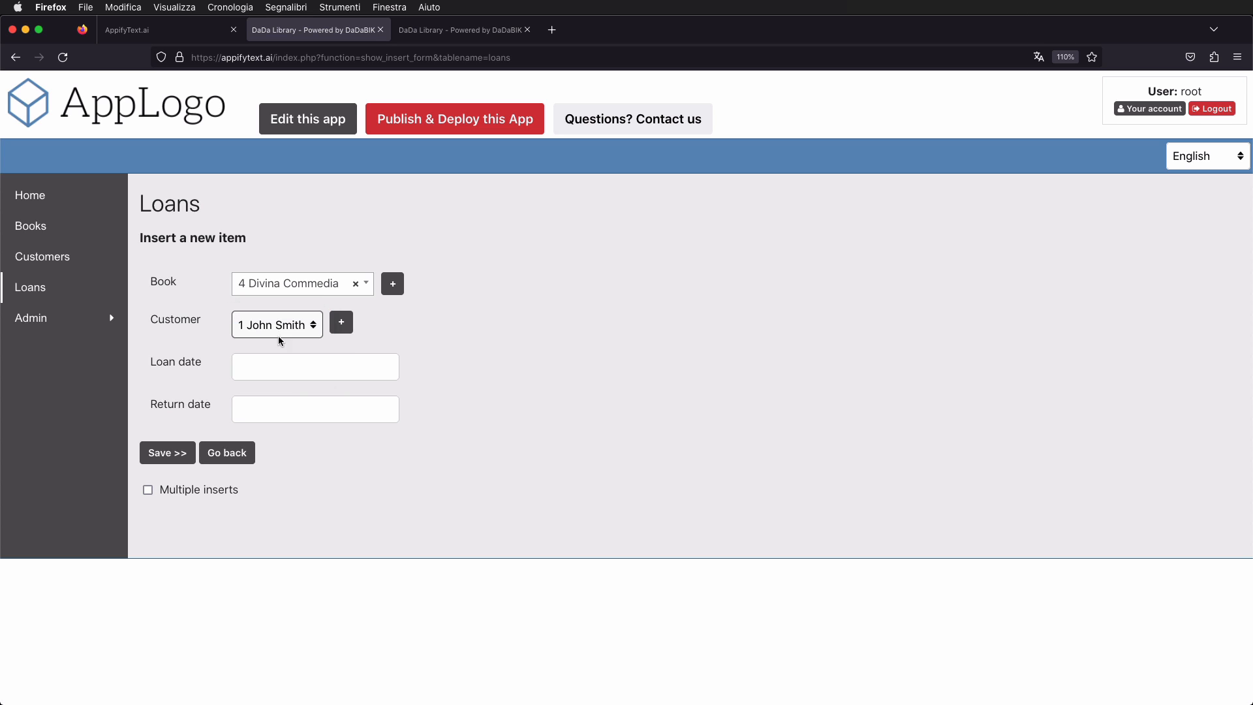
left_click(226, 452)
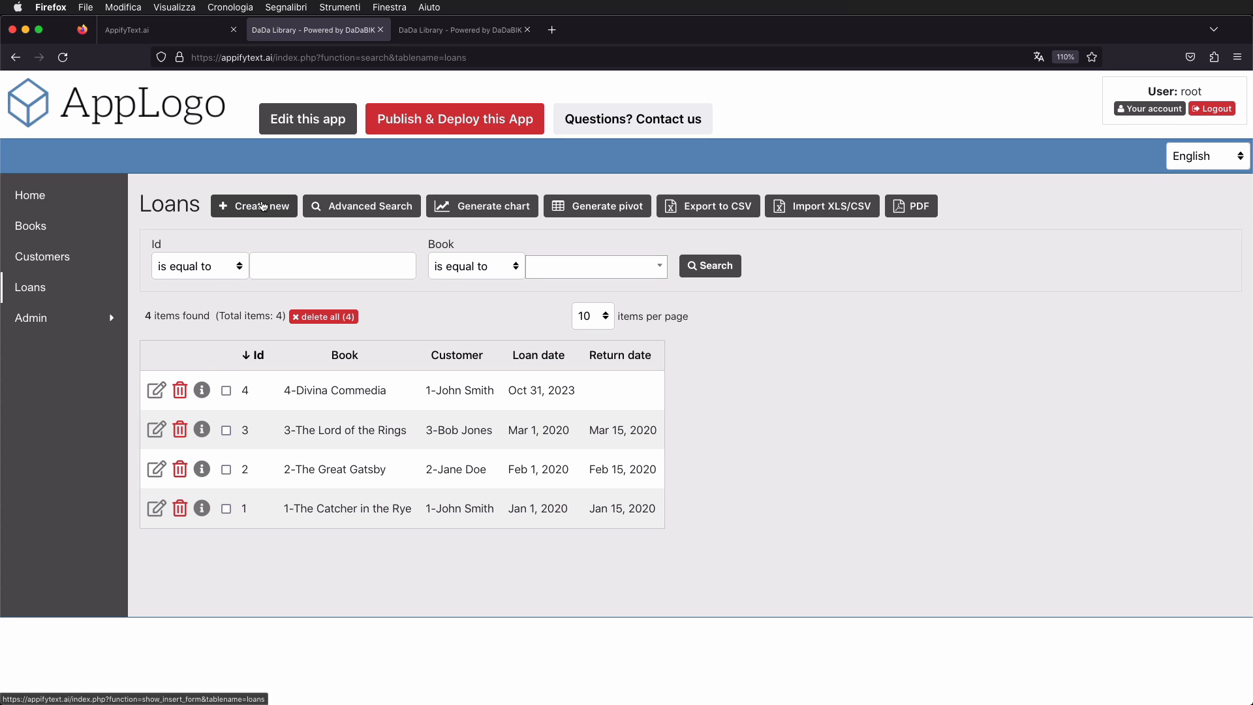
Step: Create a new loan of 4 Divina Commedia for customer 1 and save it
left_click(261, 205)
left_click(332, 287)
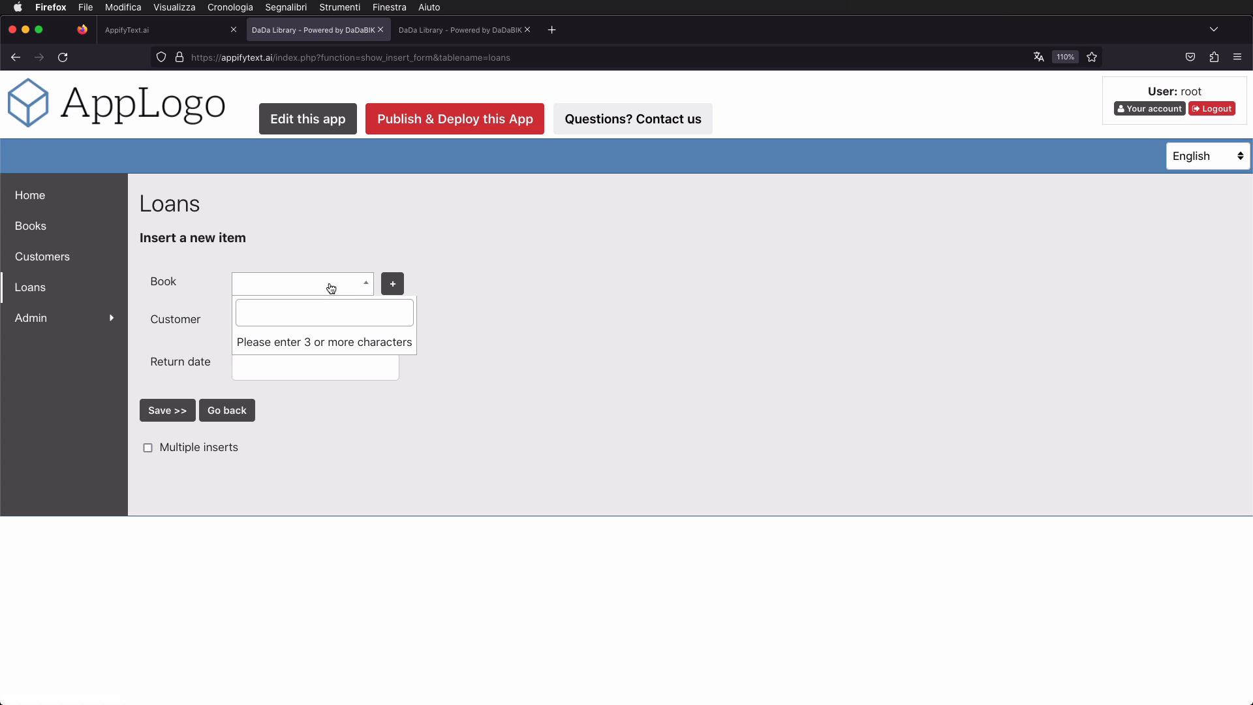
type("div")
key("Return")
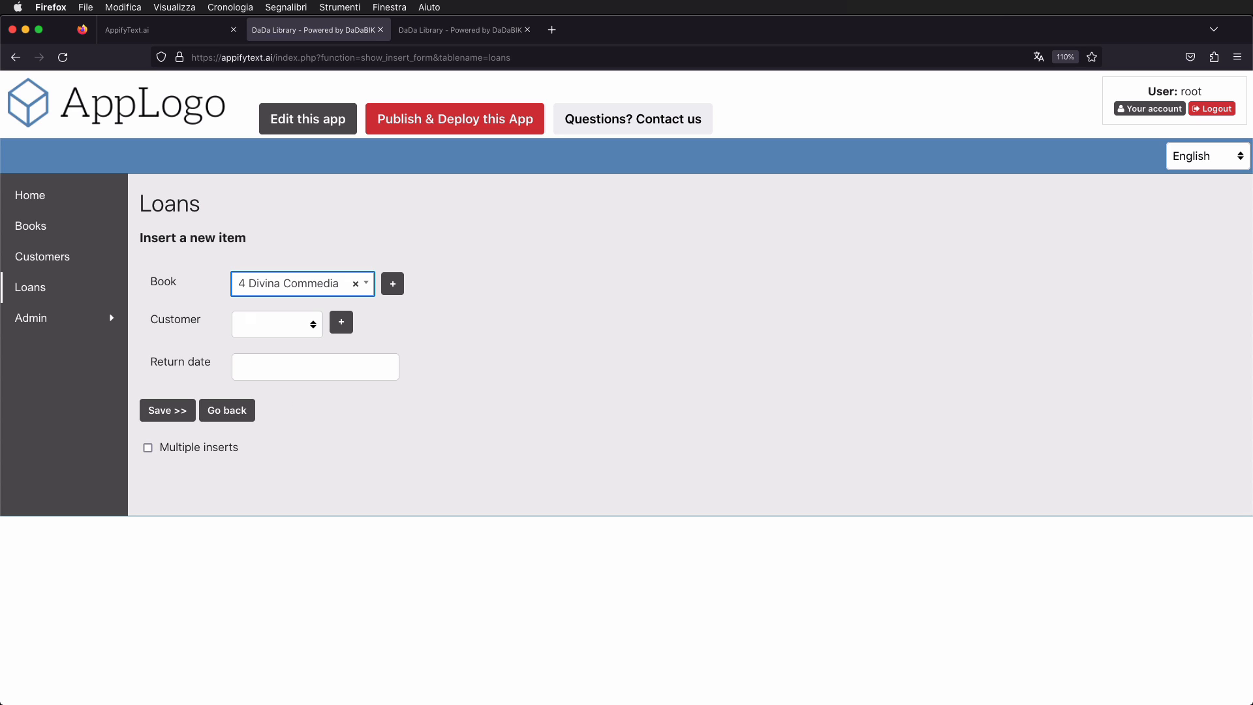
left_click(267, 327)
left_click(281, 334)
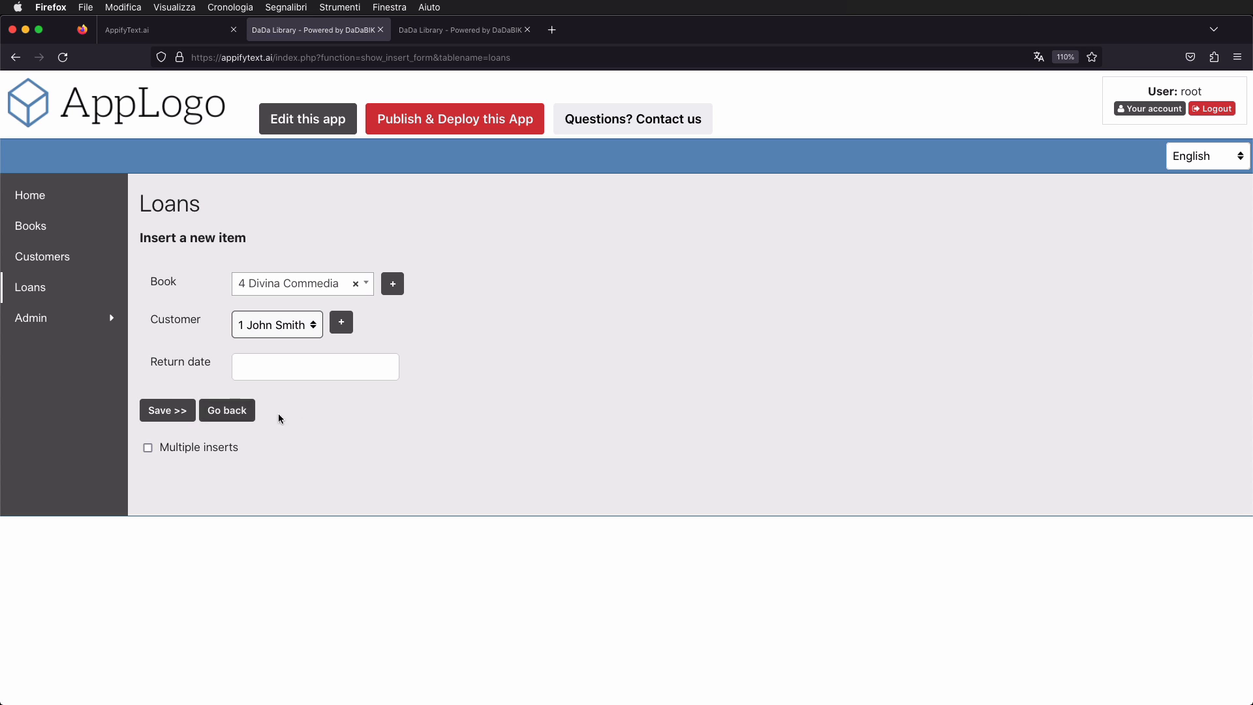
left_click(168, 411)
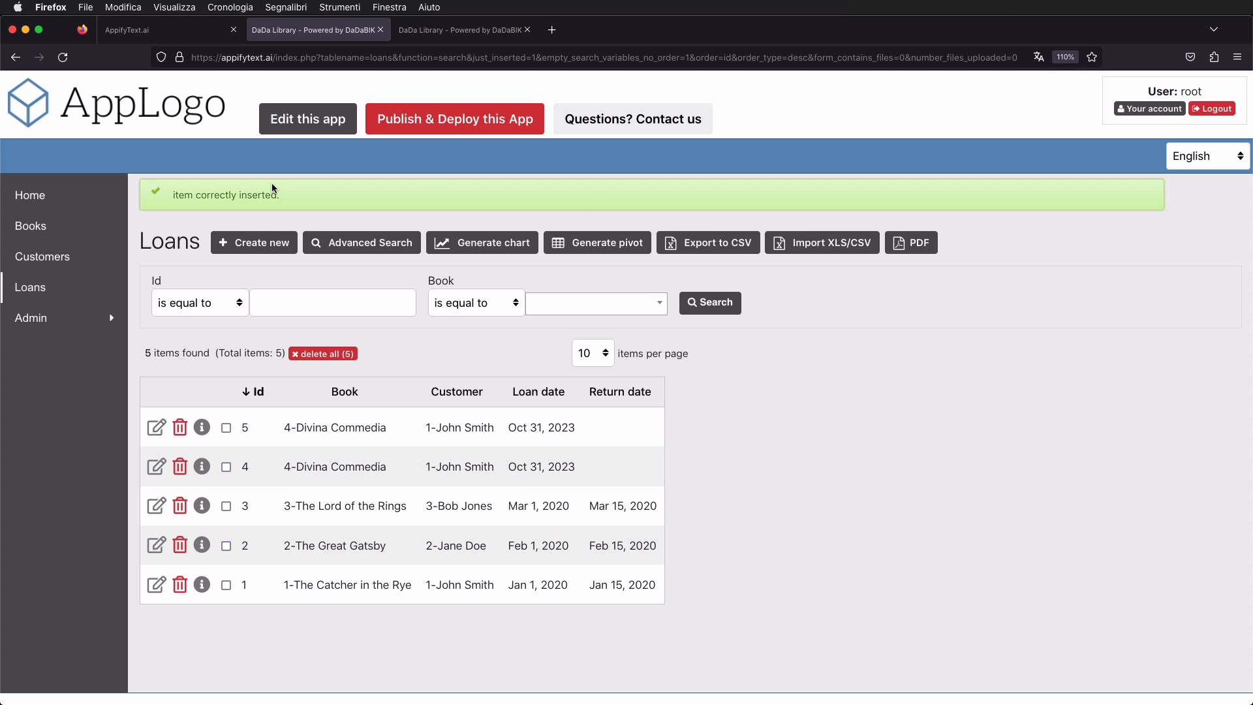
Step: Start a new Books record and place the cursor in its empty Author field
left_click(34, 229)
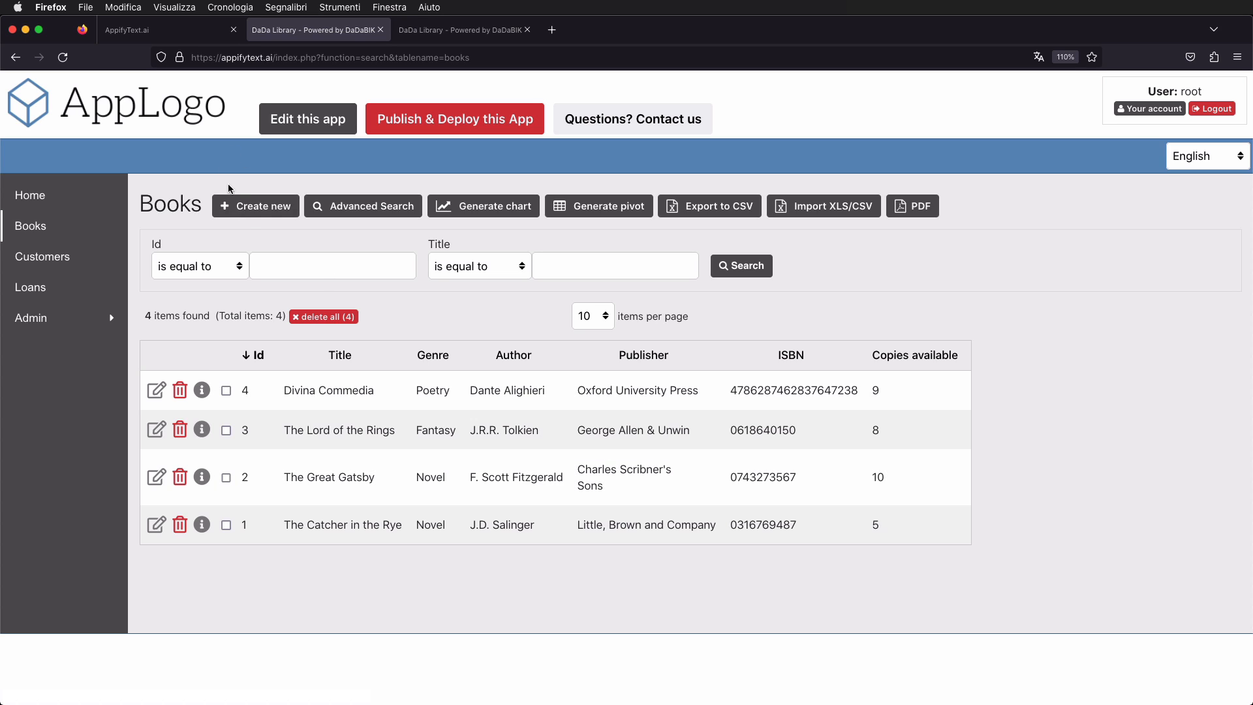
left_click(248, 208)
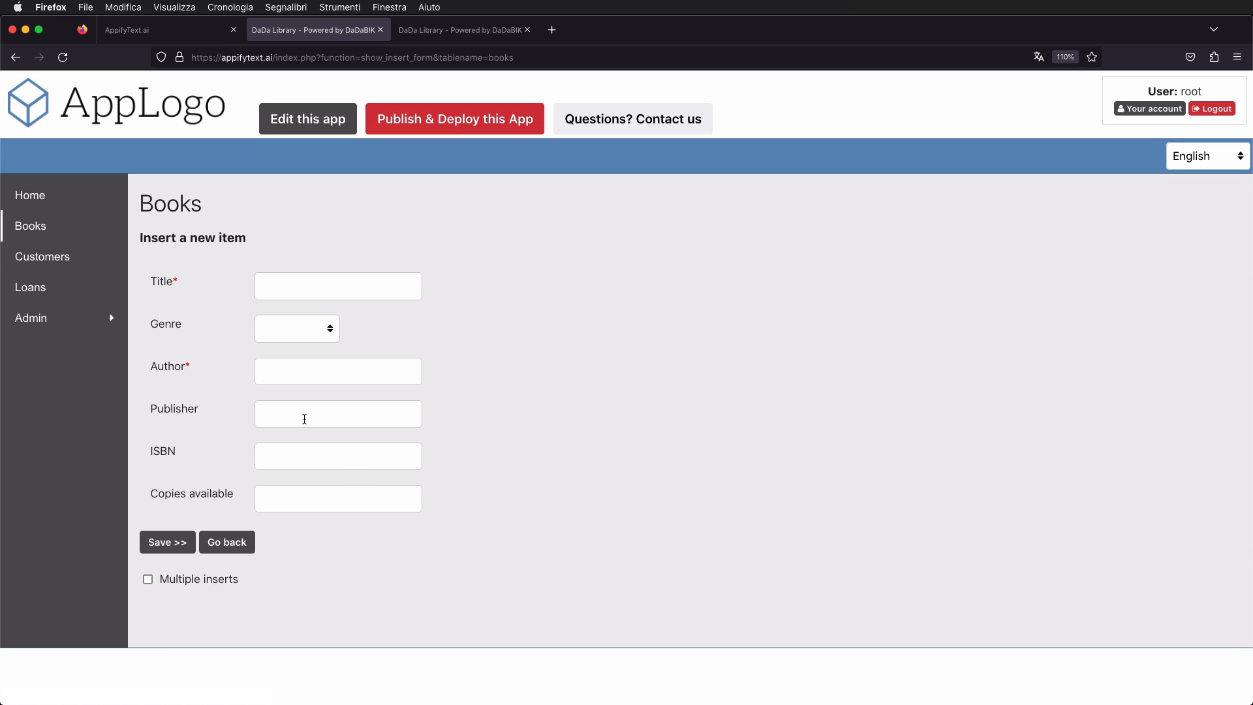
left_click(299, 373)
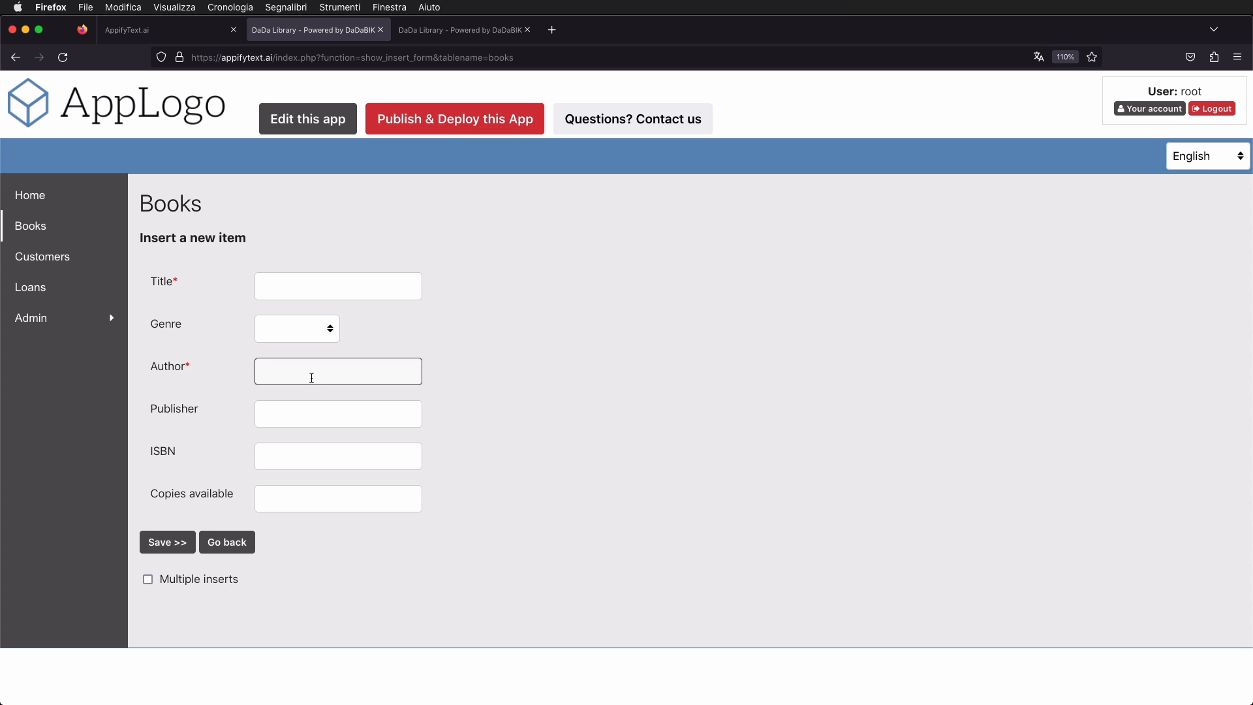
Step: In the admin area's Data section, create a new table named 'authors'
left_click(477, 36)
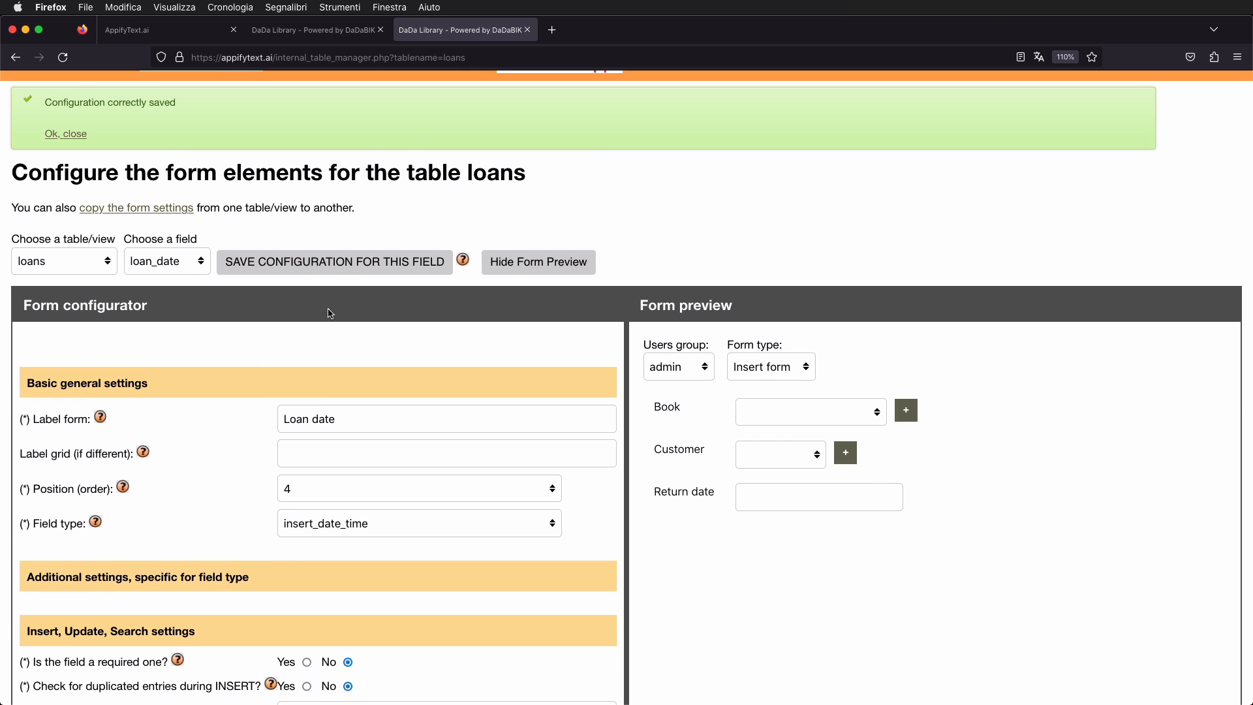
scroll(331, 313, "up", 2)
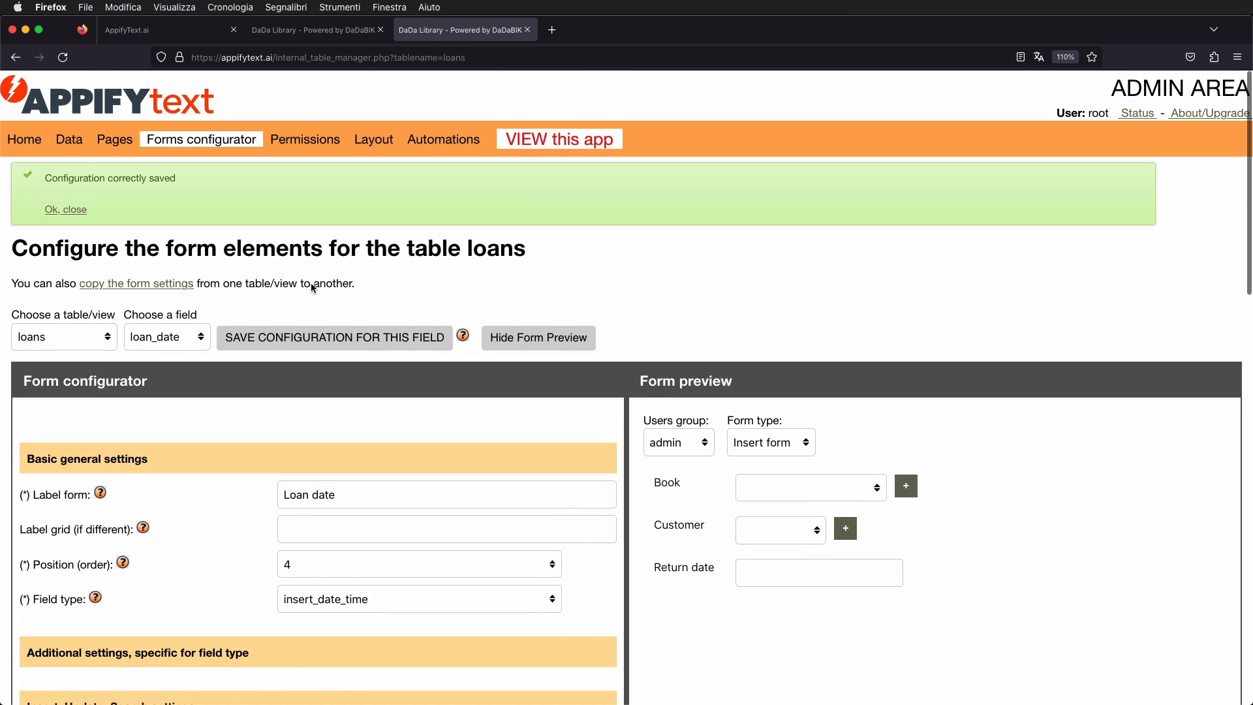
left_click(74, 147)
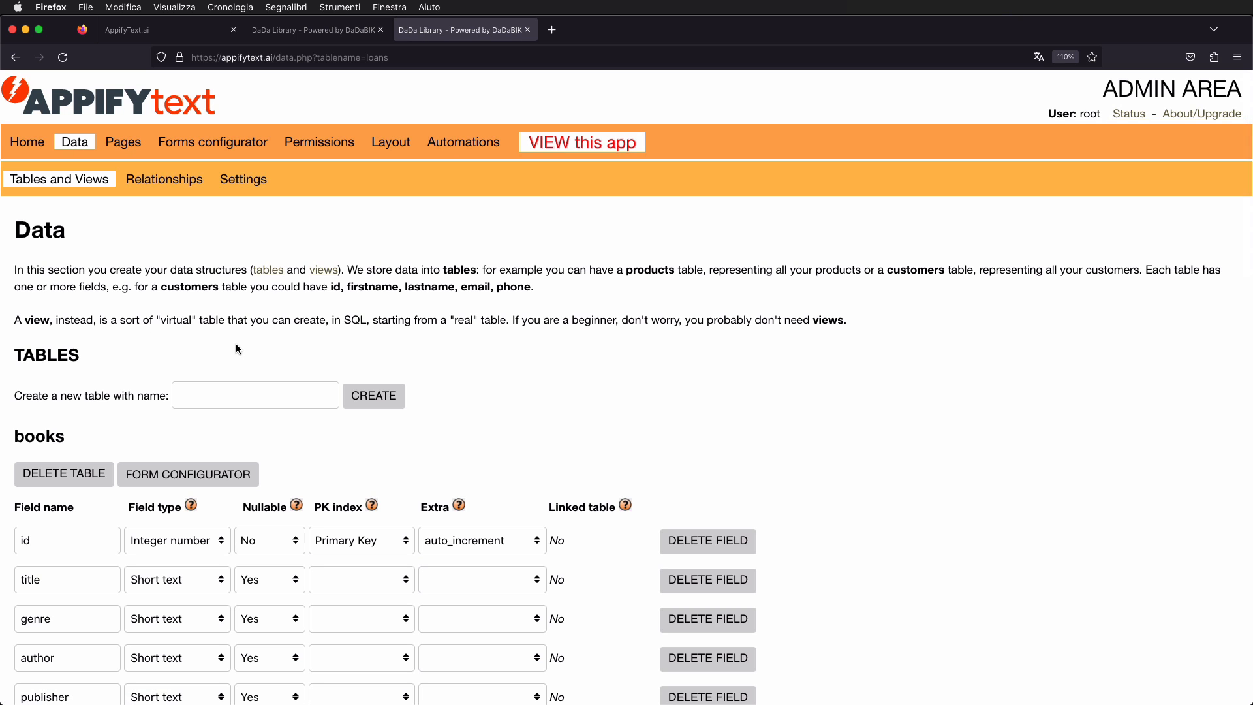
scroll(236, 344, "down", 2)
left_click(230, 331)
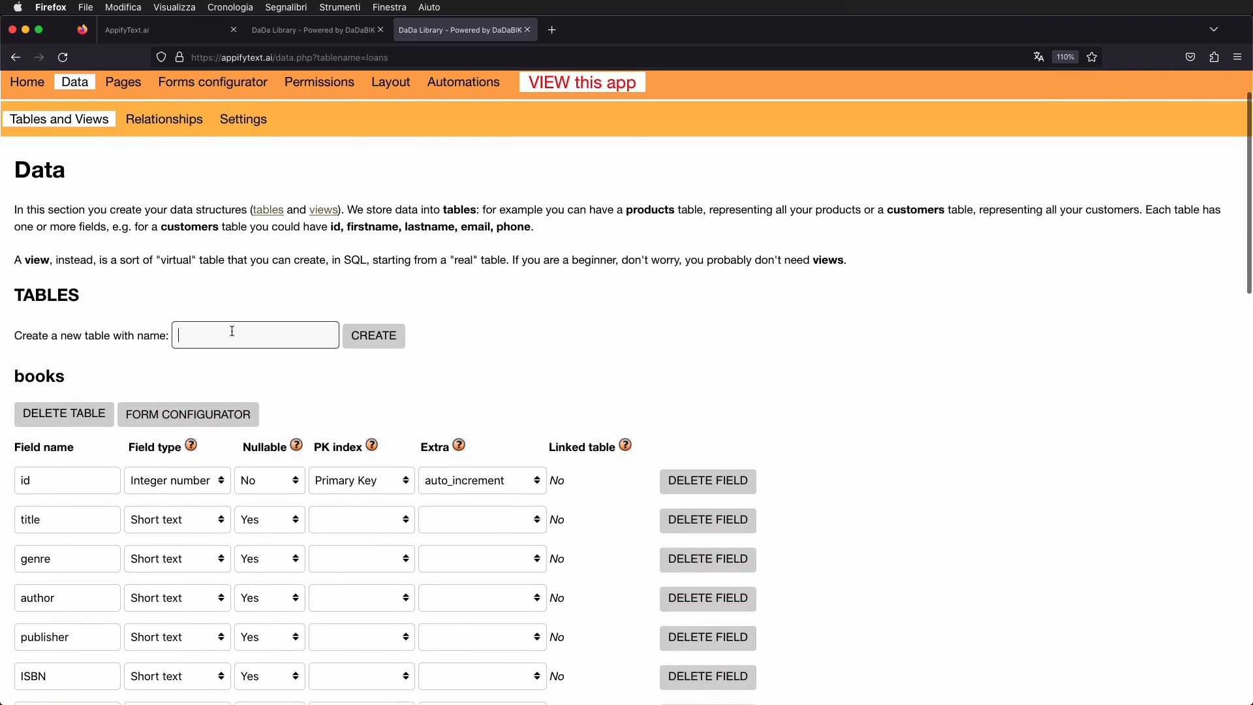
type("a")
type("n")
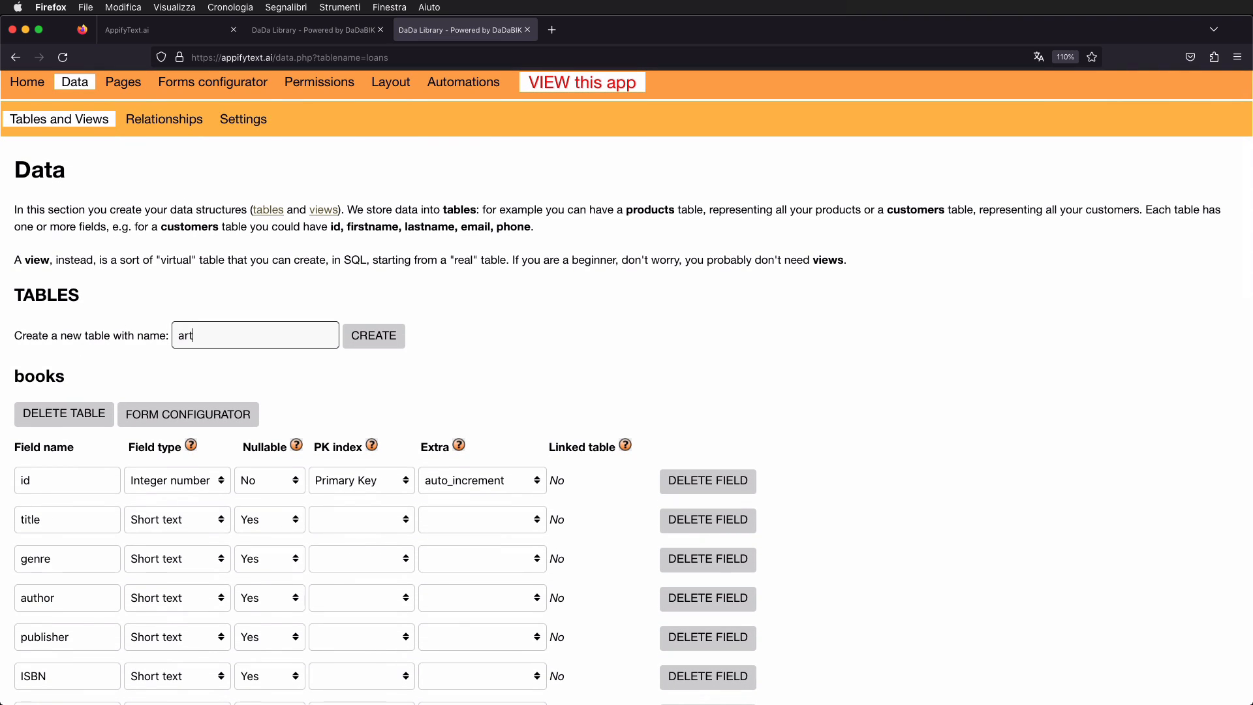
key("BackSpace")
type("uthors")
left_click(384, 343)
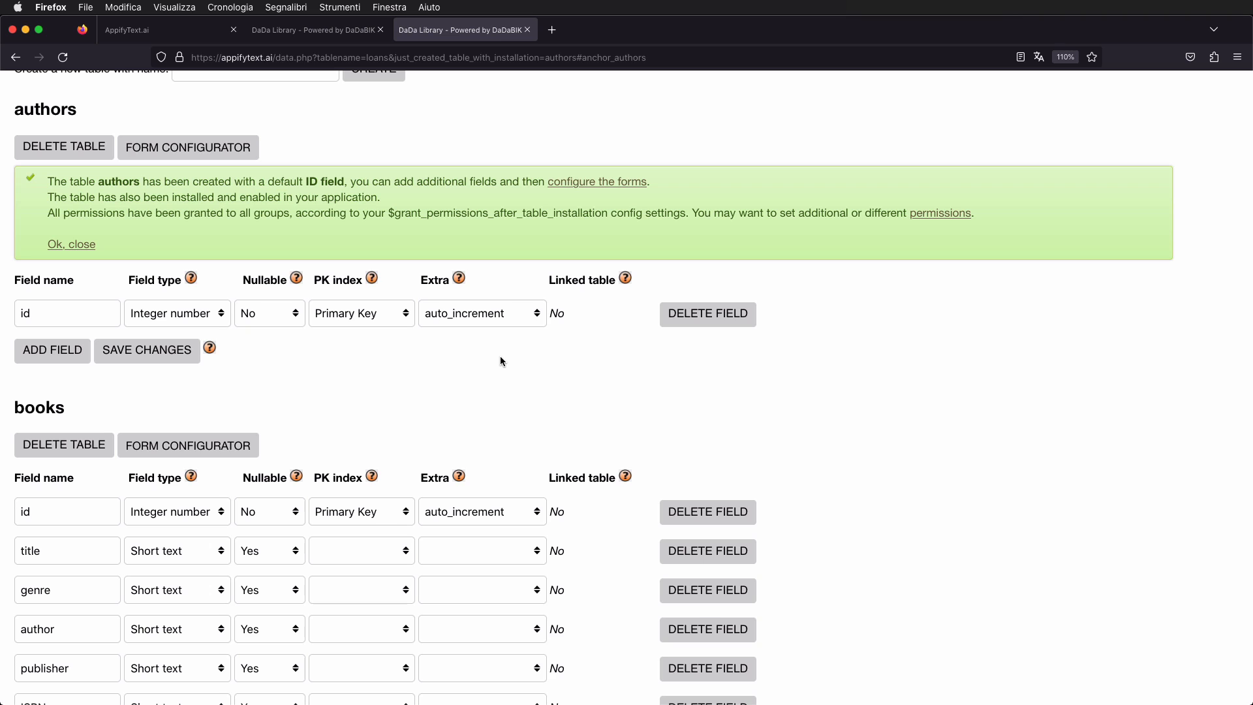
Step: Add a non-nullable Short text field named 'name' to the authors table
left_click(48, 352)
left_click(66, 354)
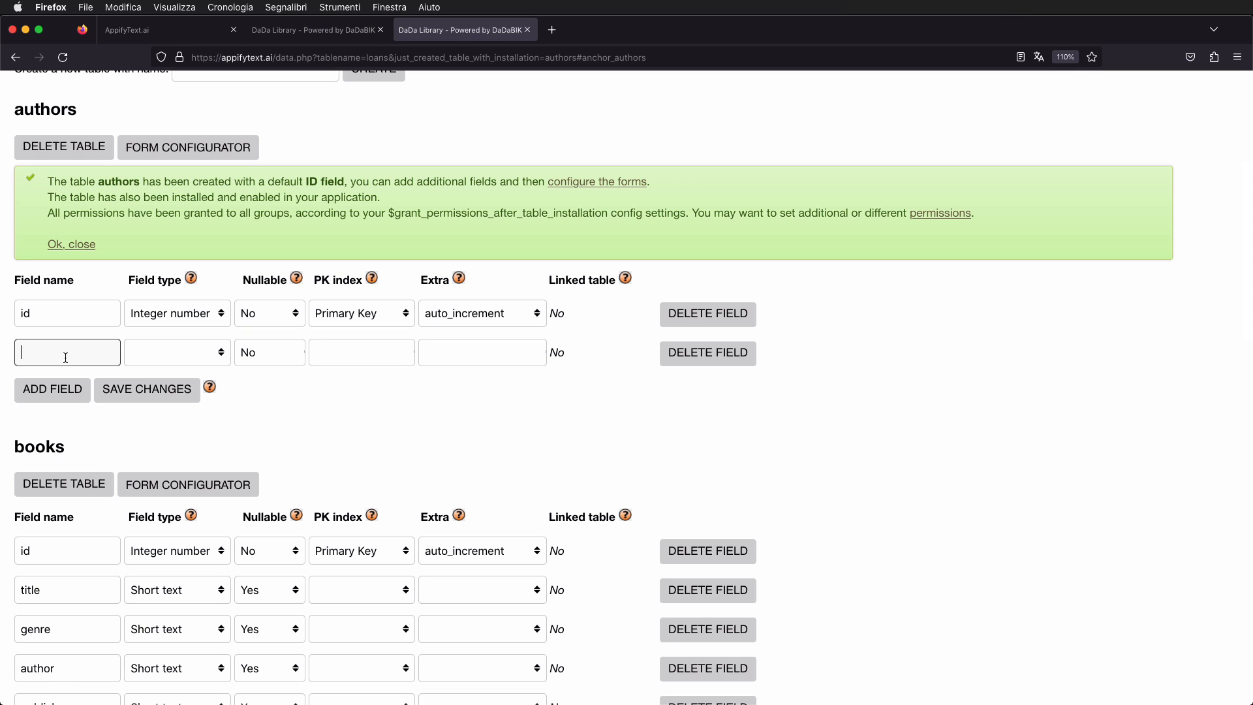
type("name")
left_click(173, 352)
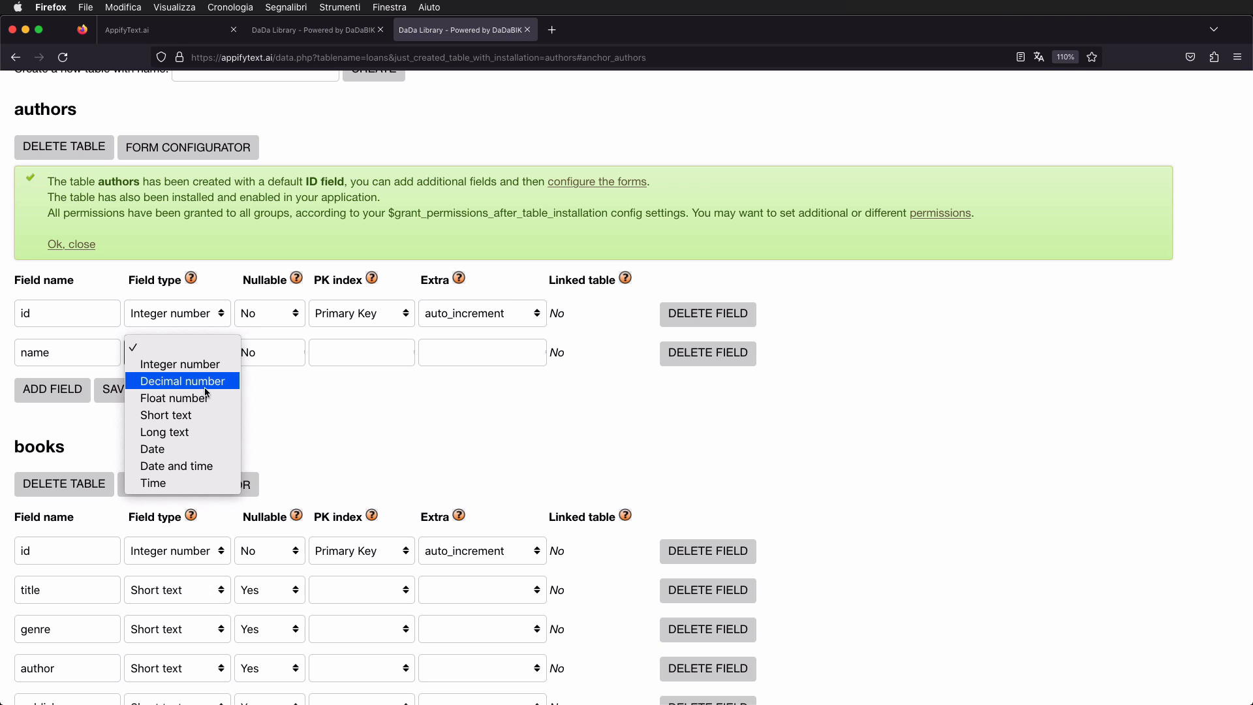
left_click(213, 416)
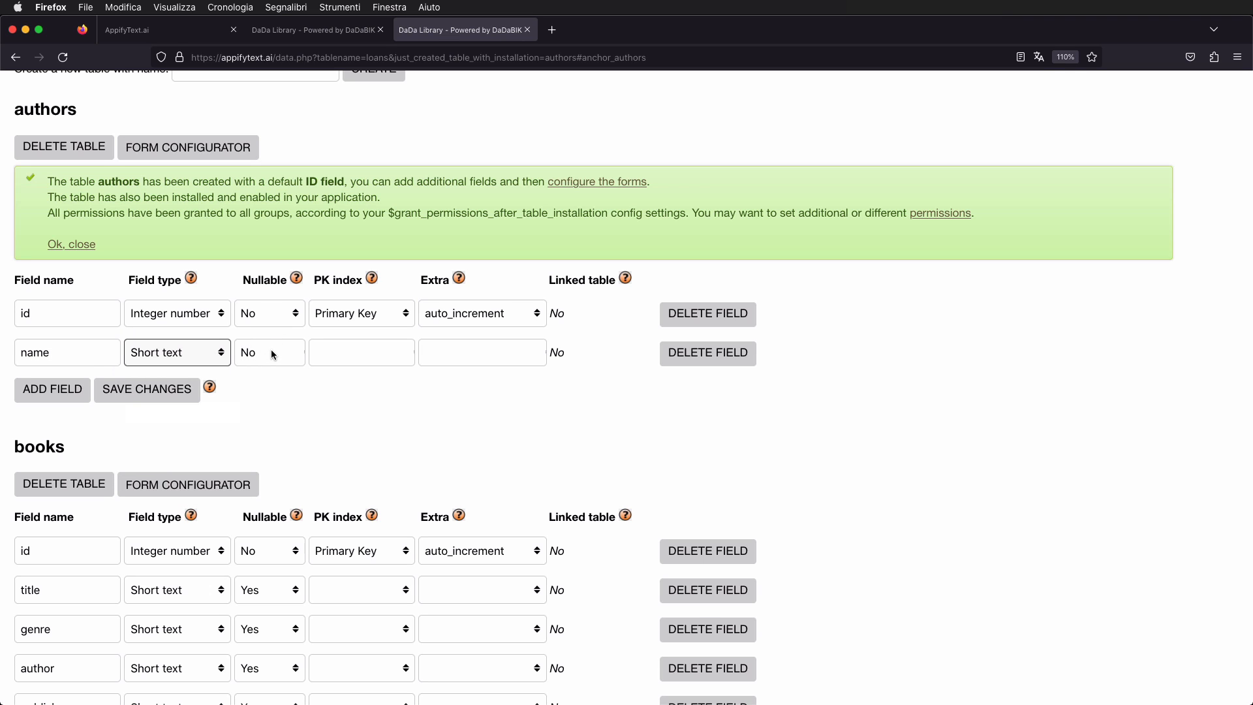
left_click(272, 350)
left_click(272, 350)
Step: Add a Short text field named 'country' and save the table changes
left_click(62, 392)
left_click(25, 389)
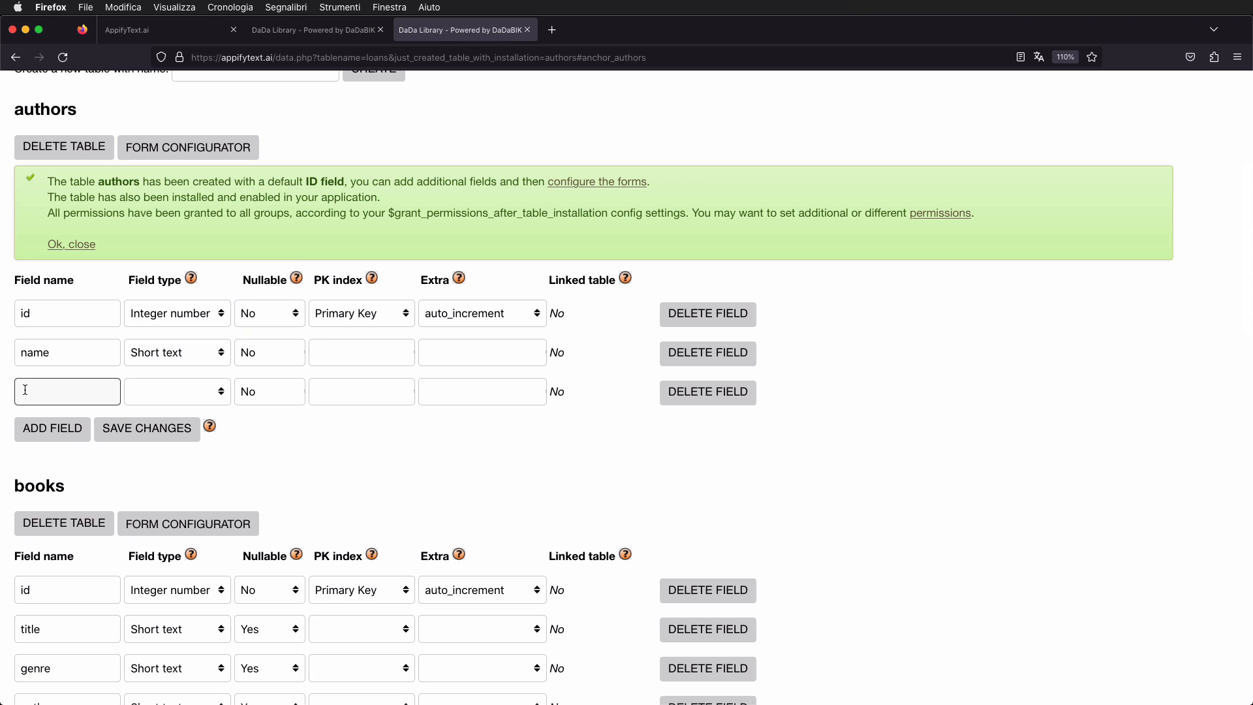
type("country")
left_click(172, 391)
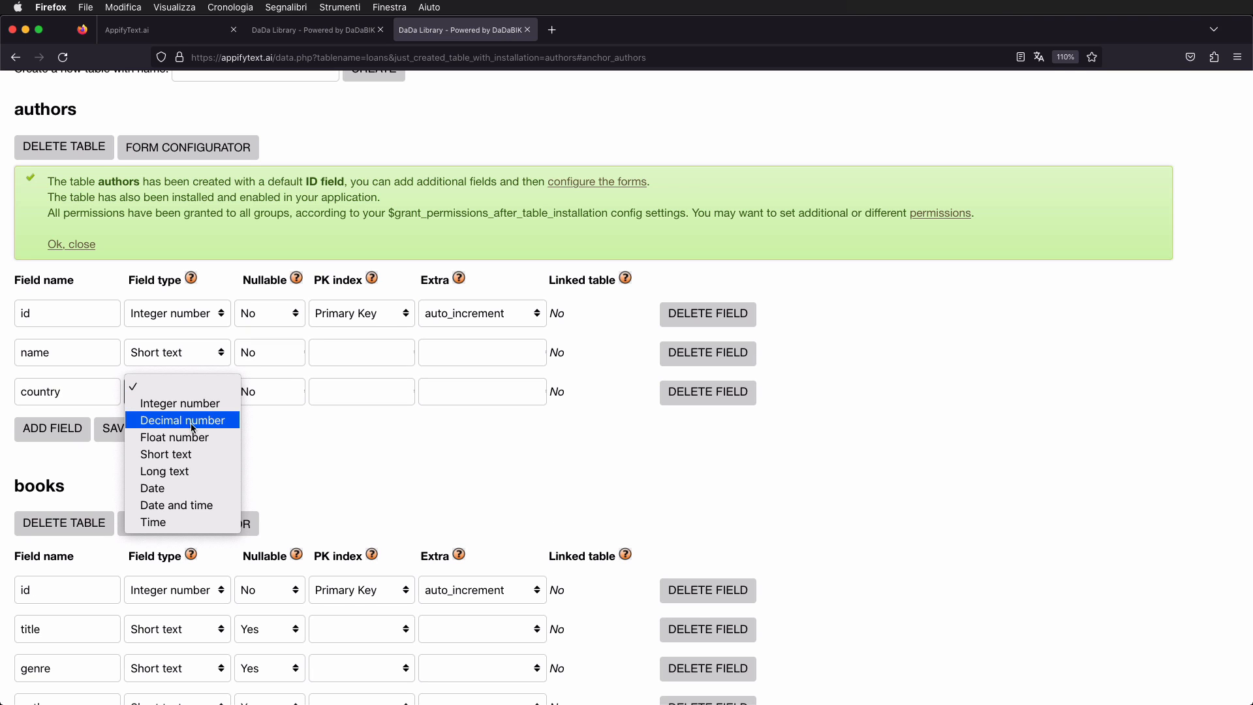
left_click(197, 456)
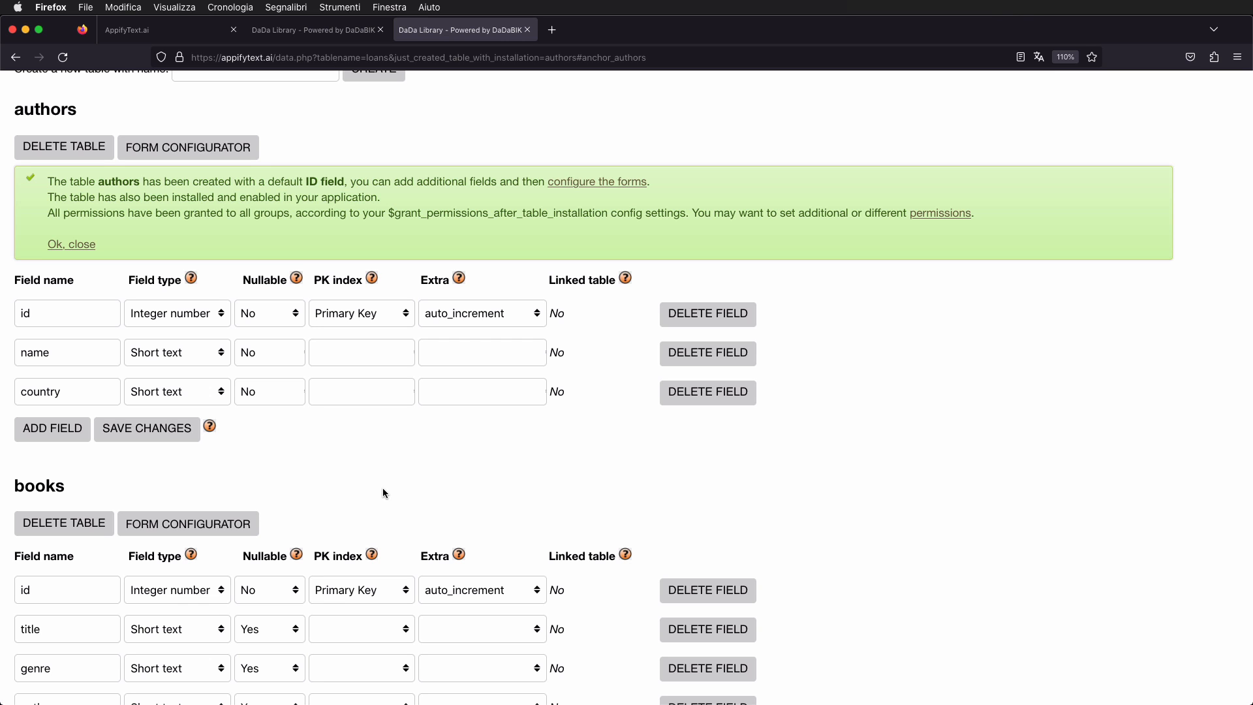
left_click(149, 427)
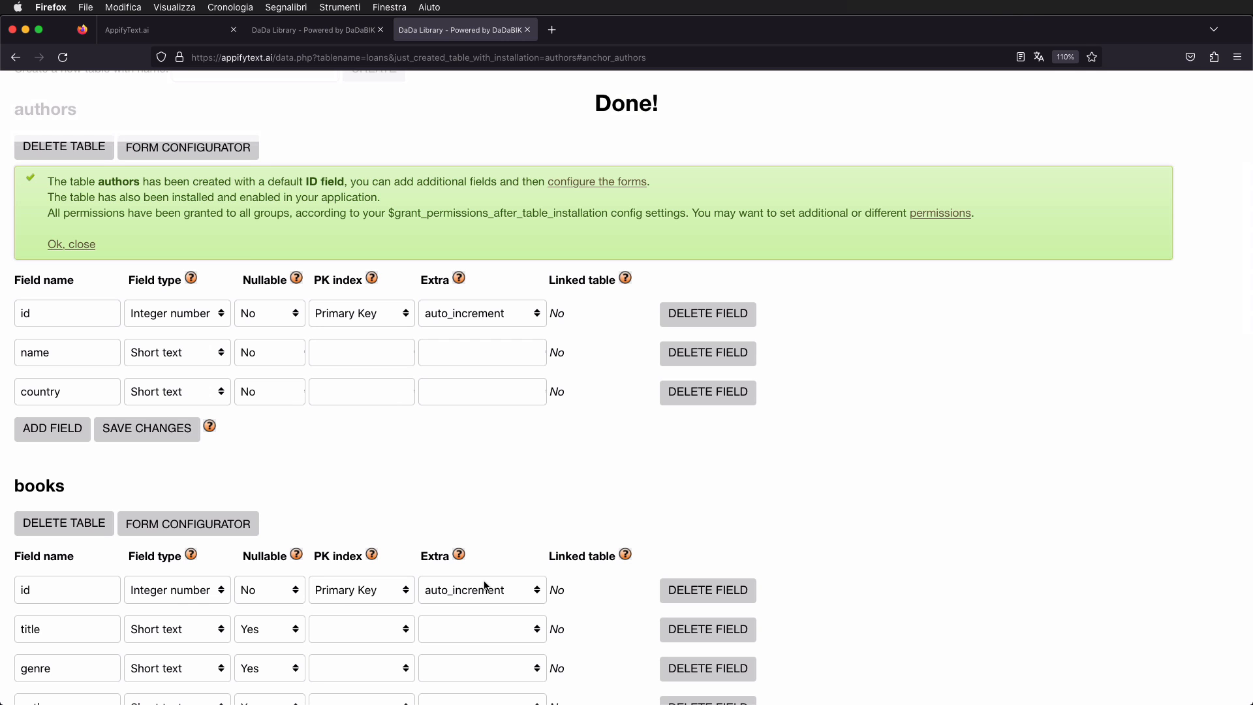
scroll(485, 583, "up", 5)
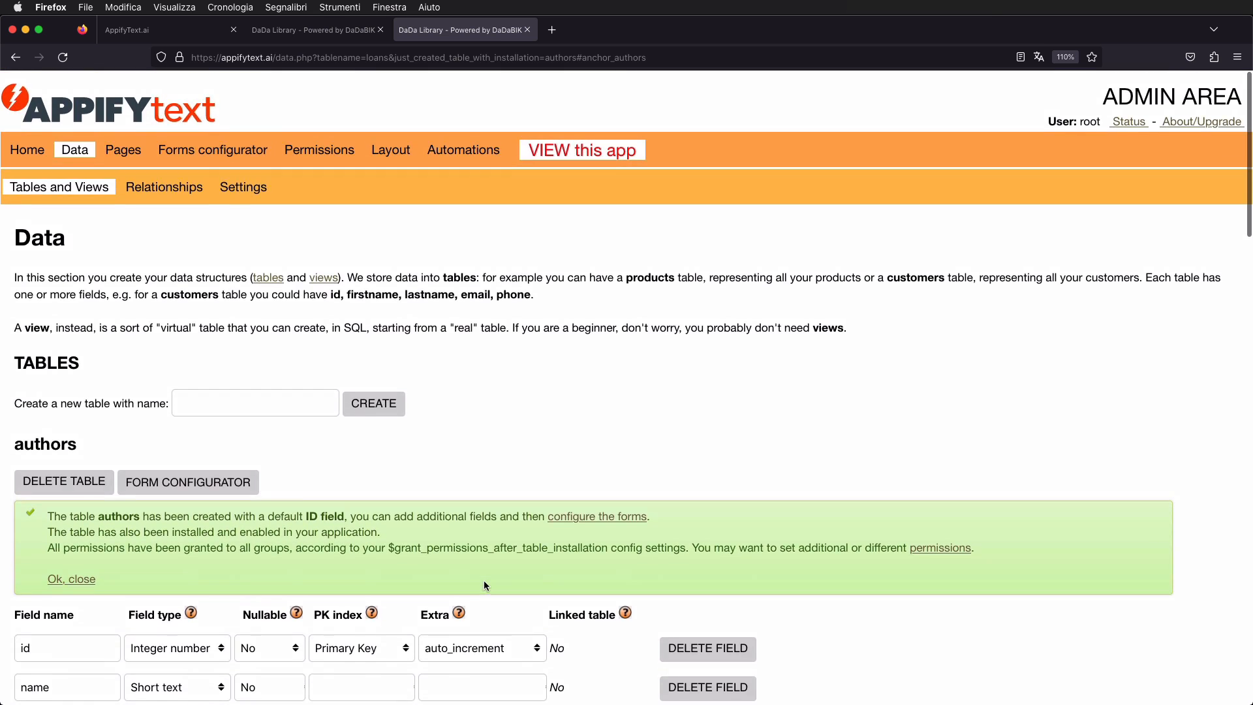
Step: Reload the library app and open the new-author form in Authors
left_click(314, 30)
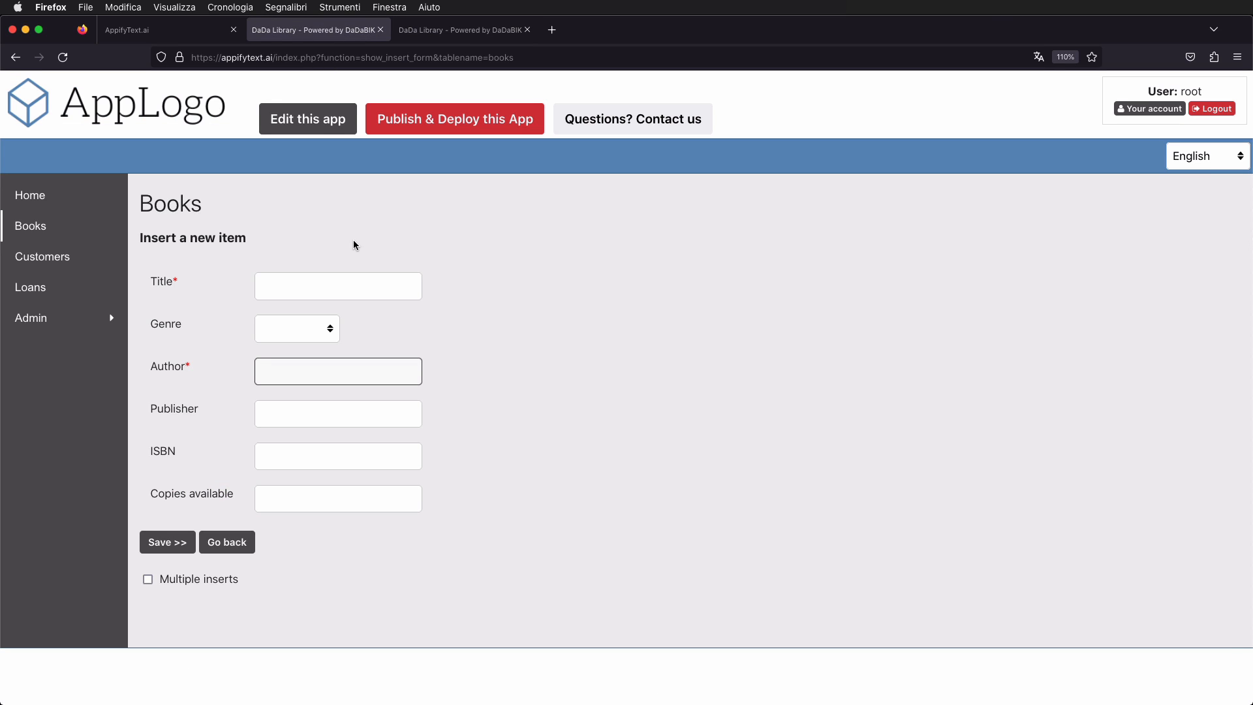
key("super+r")
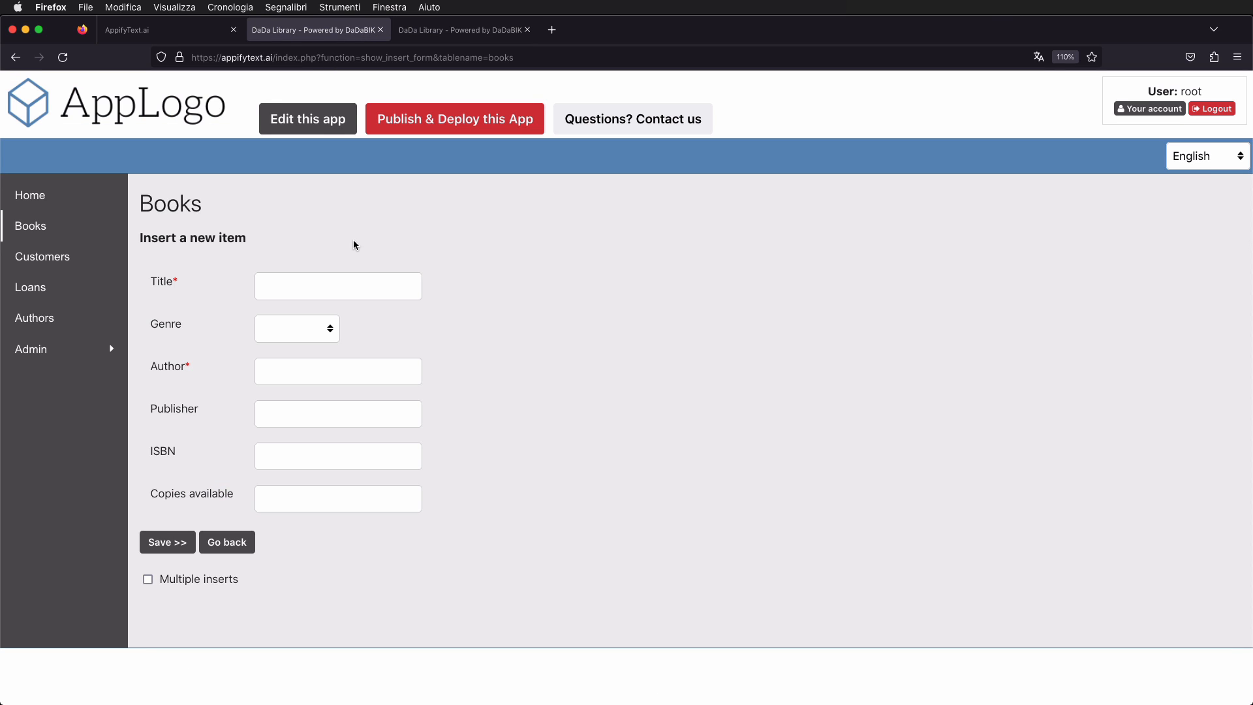
left_click(47, 317)
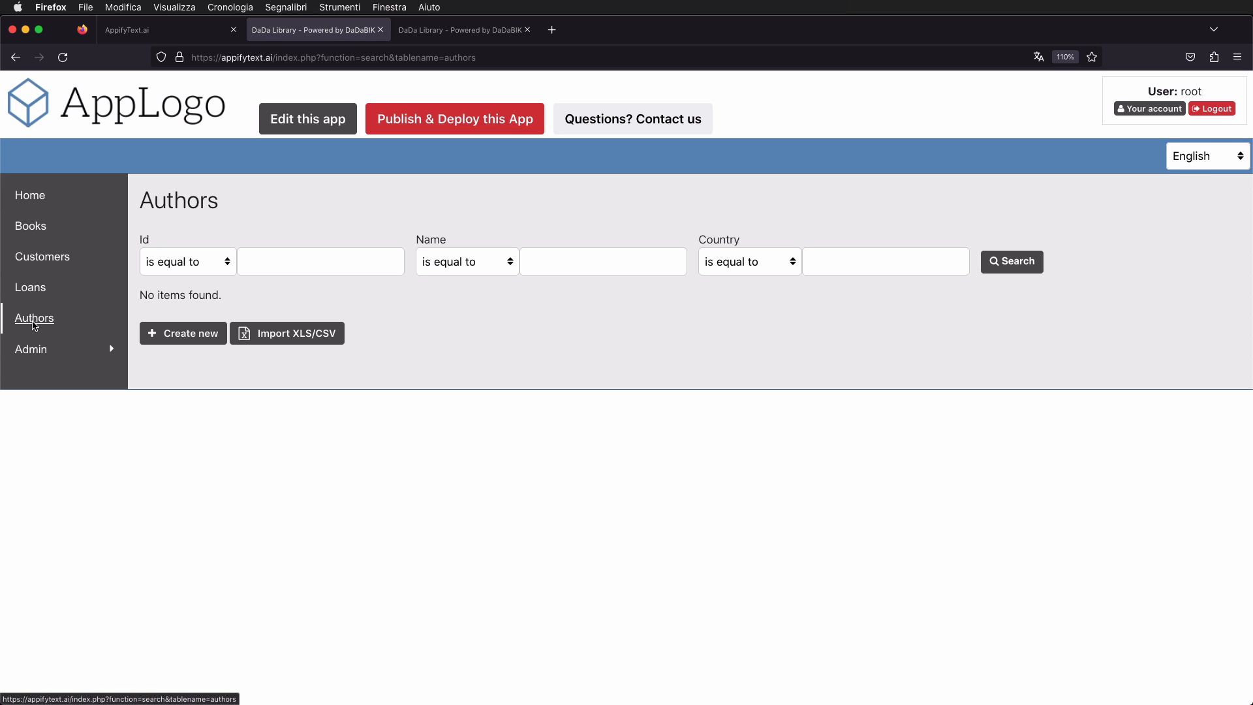
left_click(194, 341)
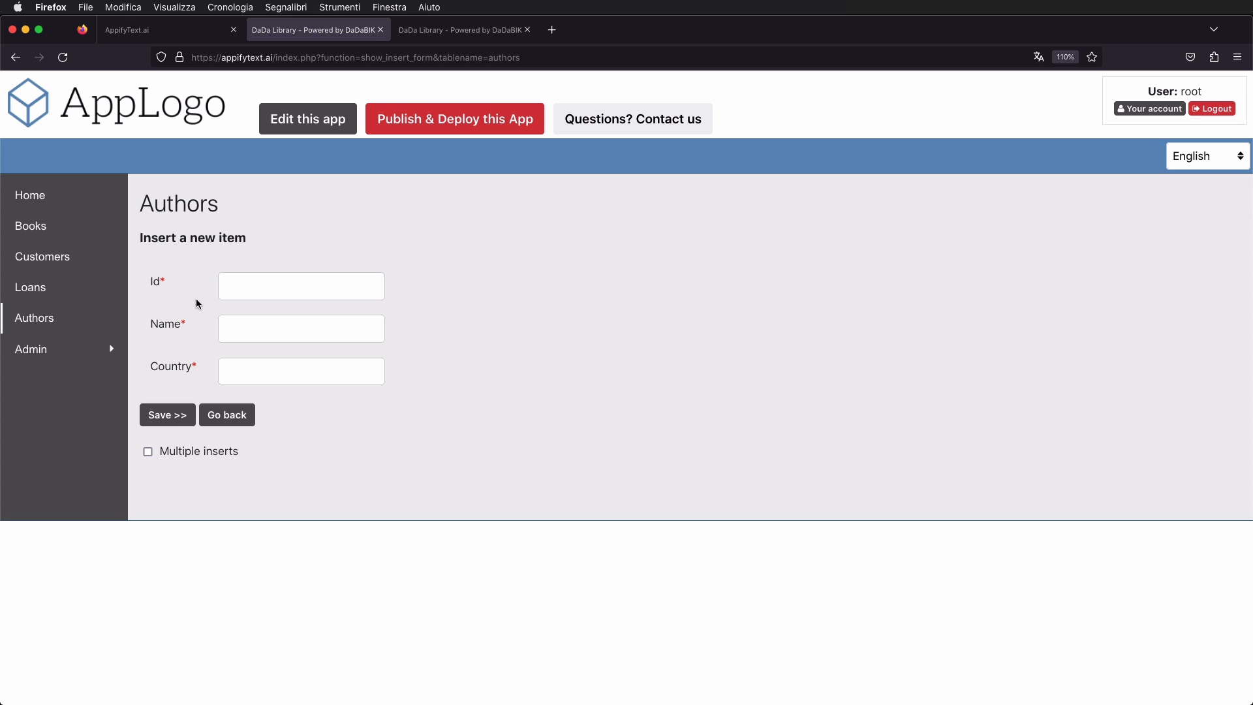
Step: View loan 5 and the new-loan and new-customer forms, then reopen the new-author form
left_click(32, 287)
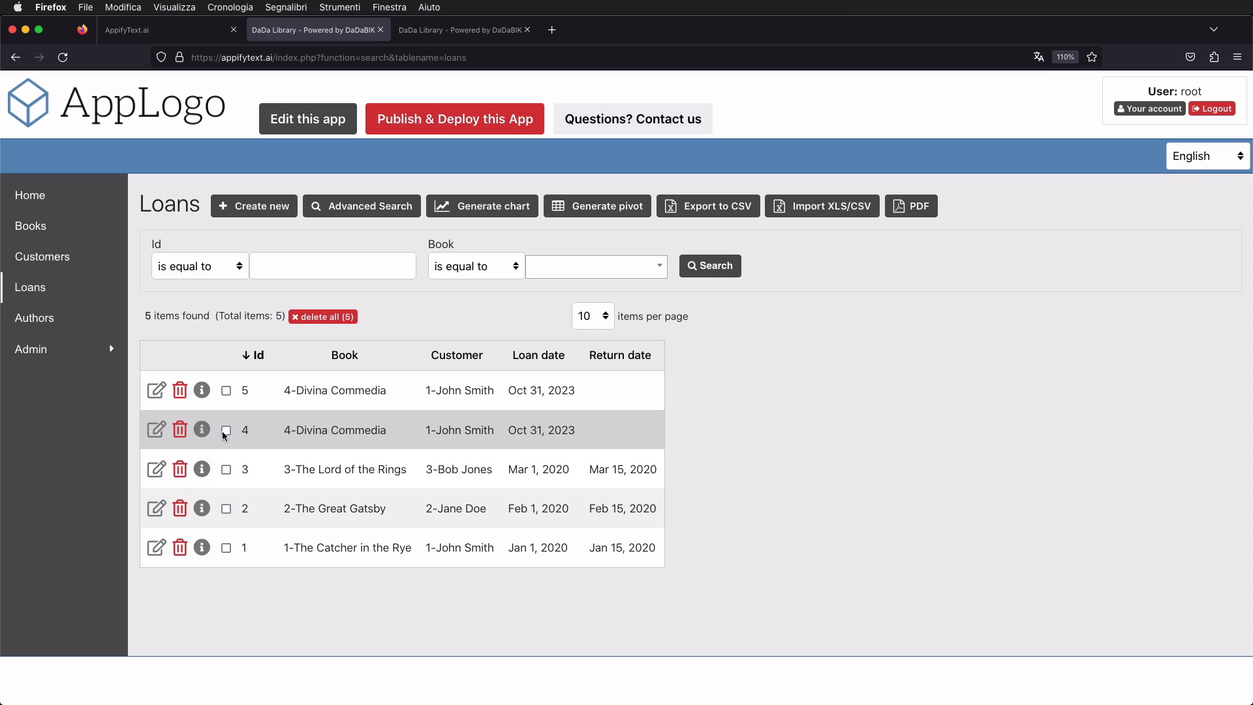
left_click(201, 390)
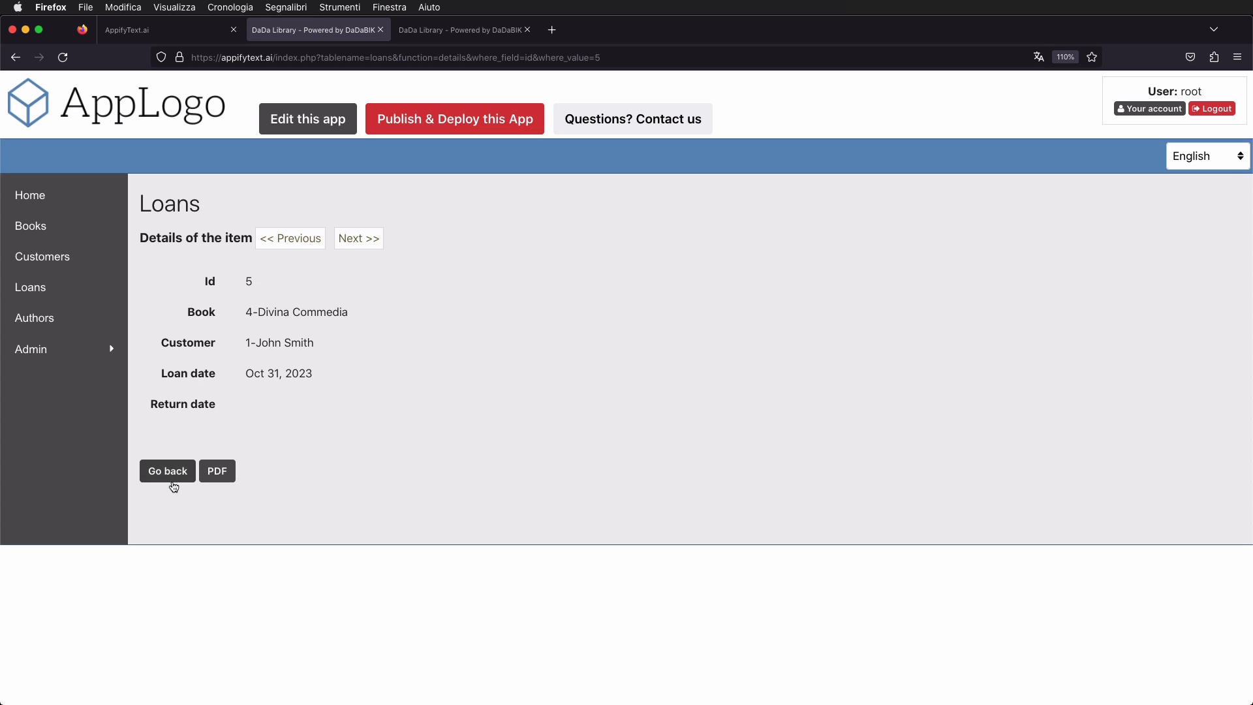
left_click(171, 473)
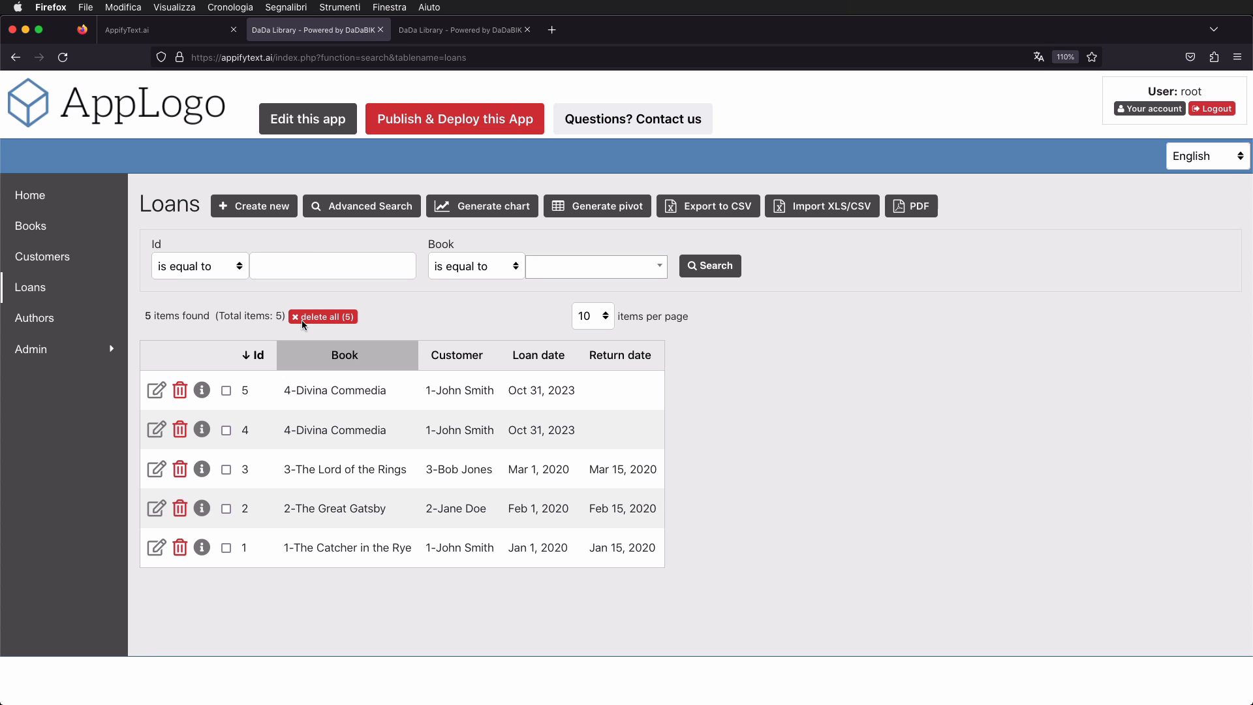
left_click(264, 206)
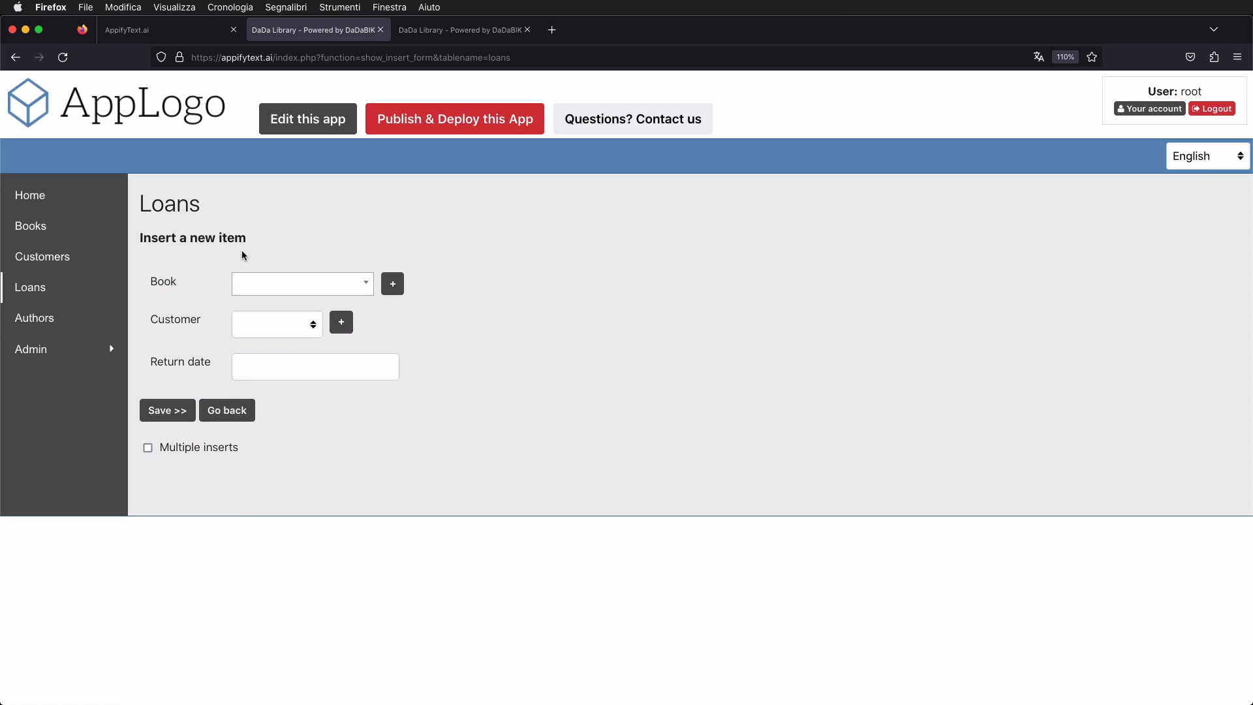
left_click(58, 257)
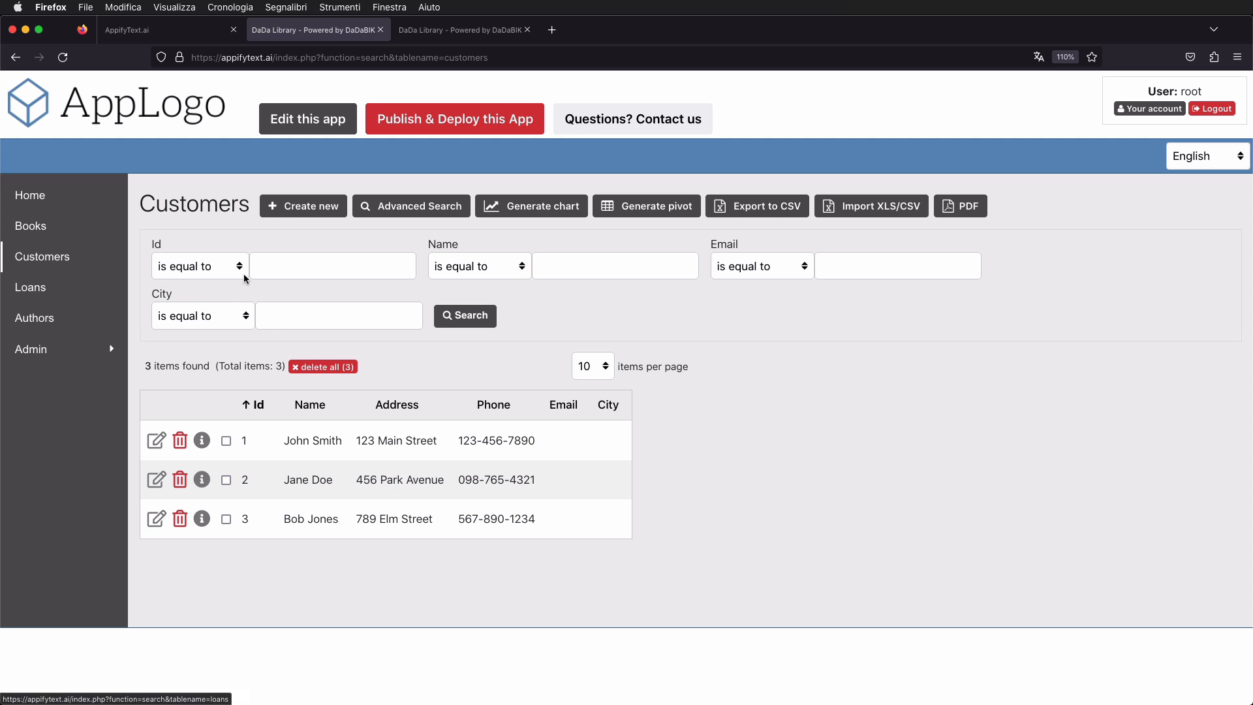
left_click(277, 206)
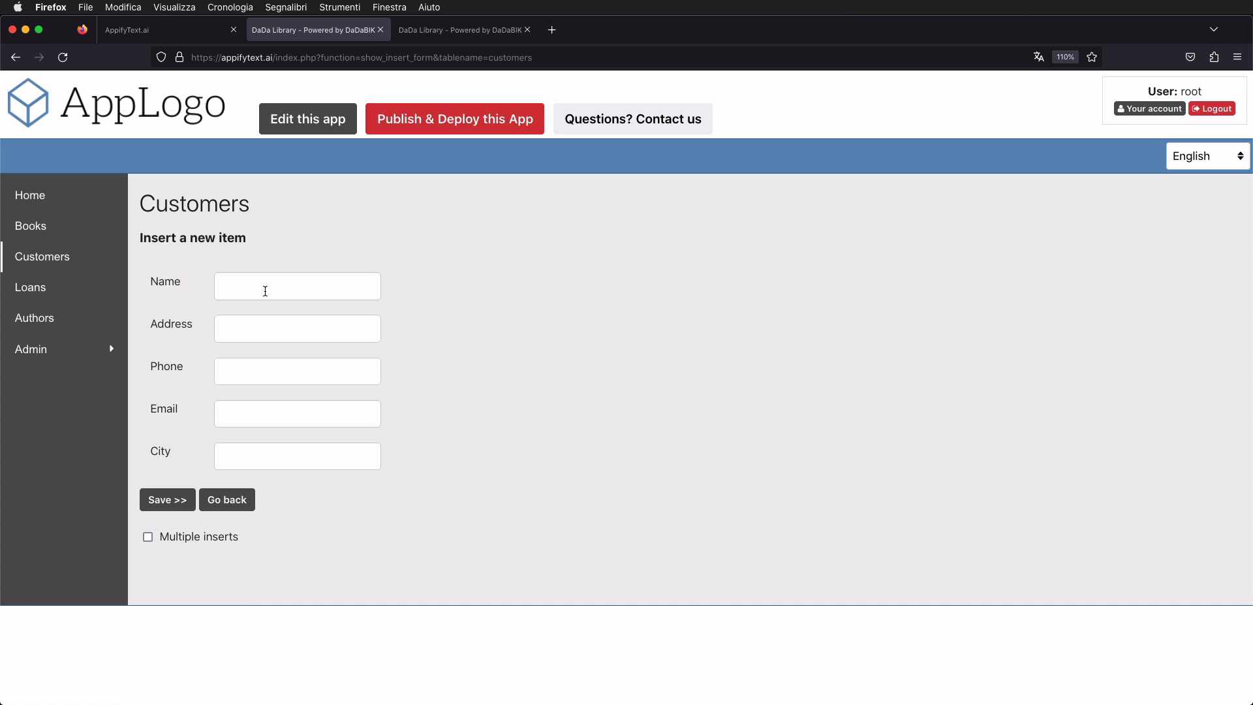
left_click(56, 318)
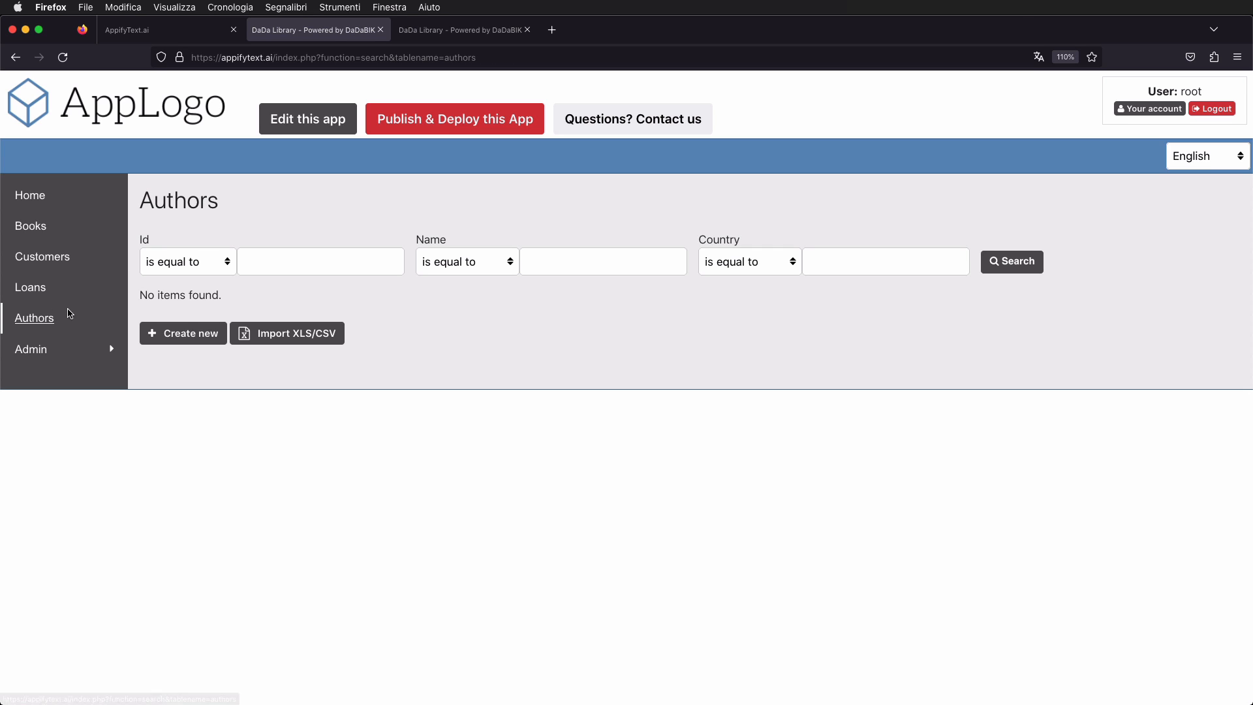
left_click(189, 334)
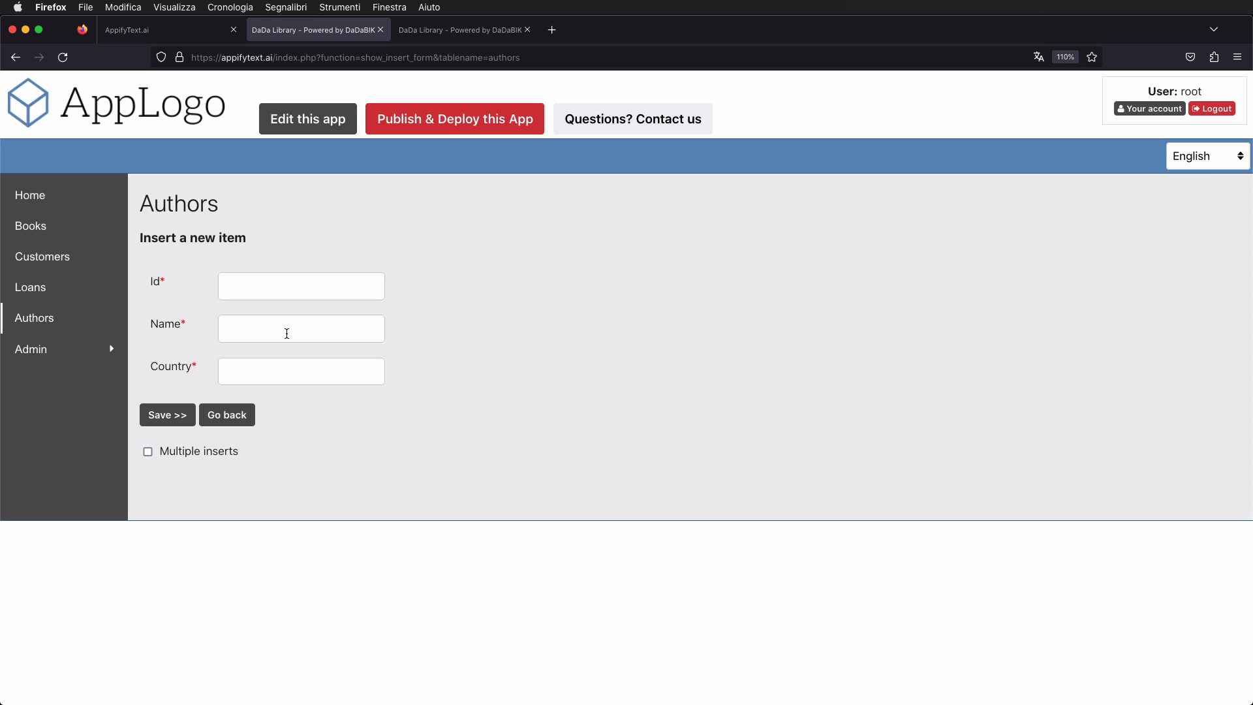
Step: Open Configure group permissions in the admin area and select the authors table
left_click(460, 30)
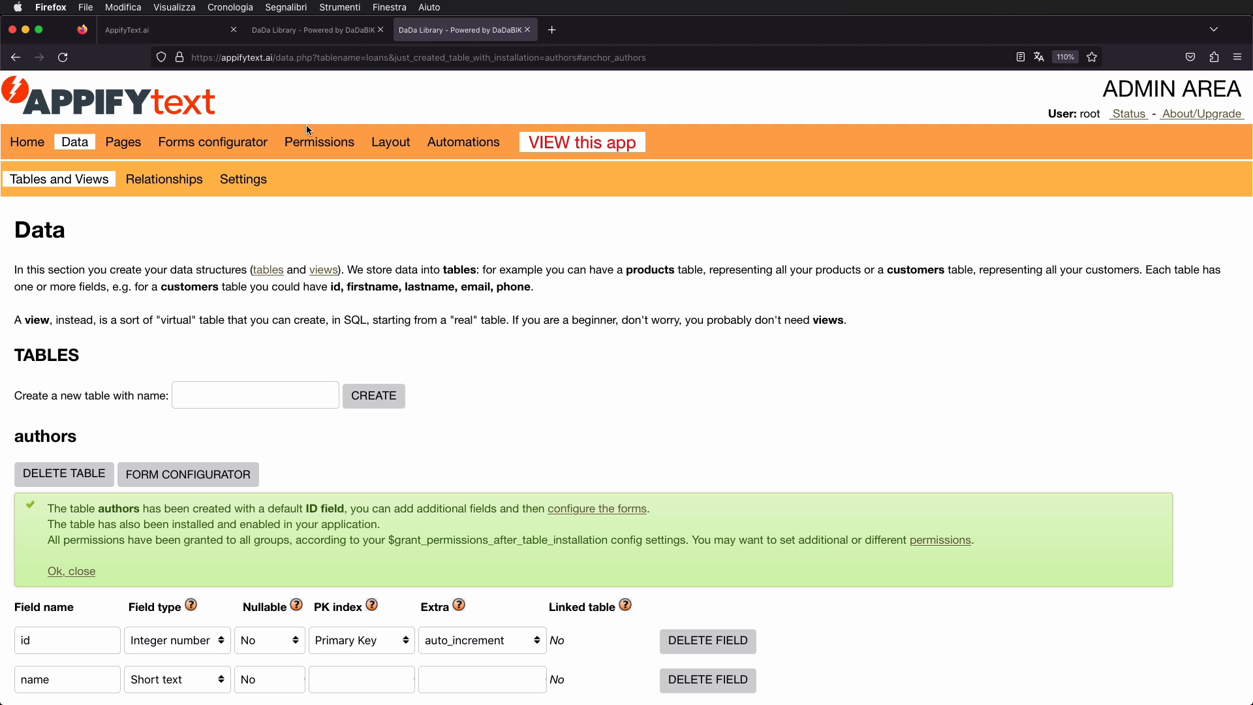
left_click(329, 143)
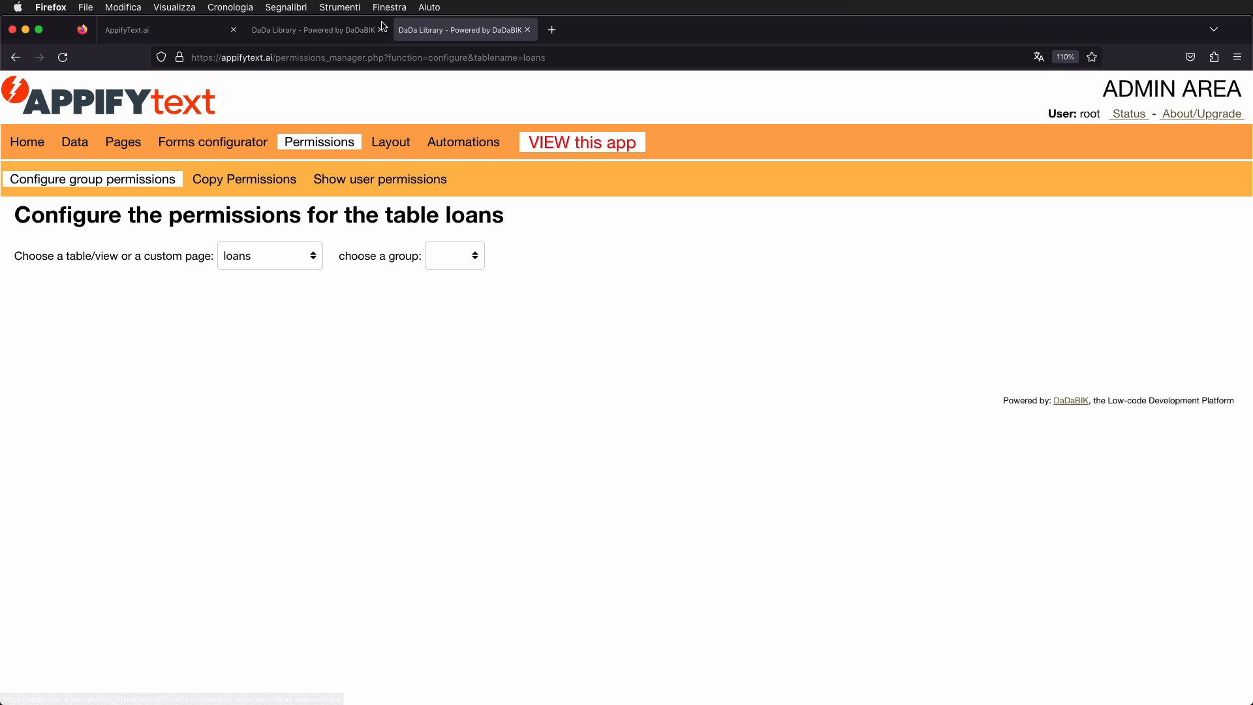
left_click(260, 261)
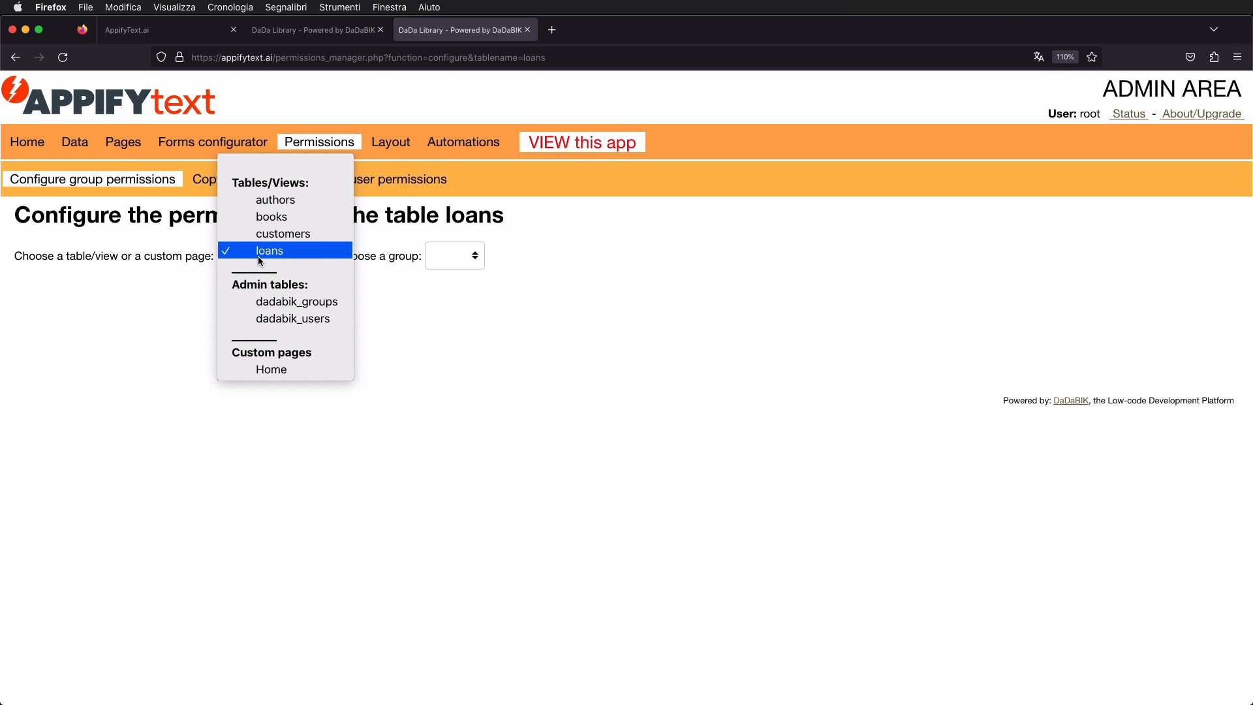
left_click(290, 201)
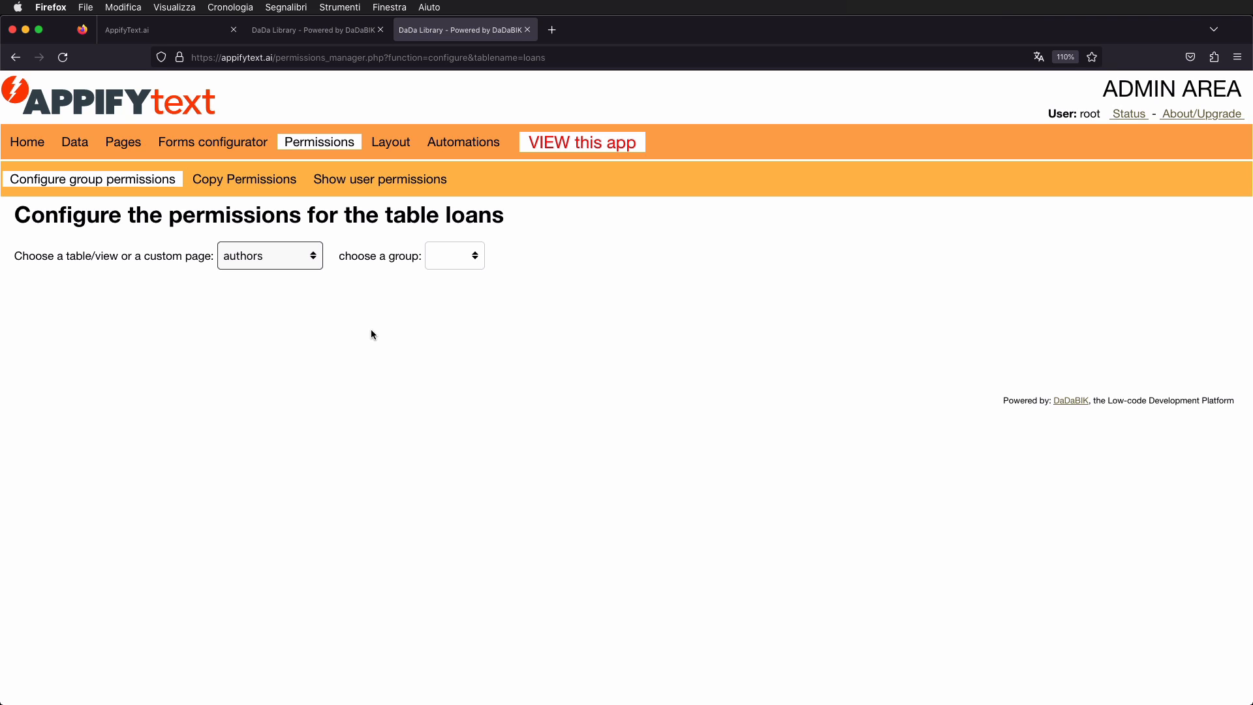
Step: Load the admin group's permissions for the authors table's fields
left_click(444, 259)
left_click(464, 265)
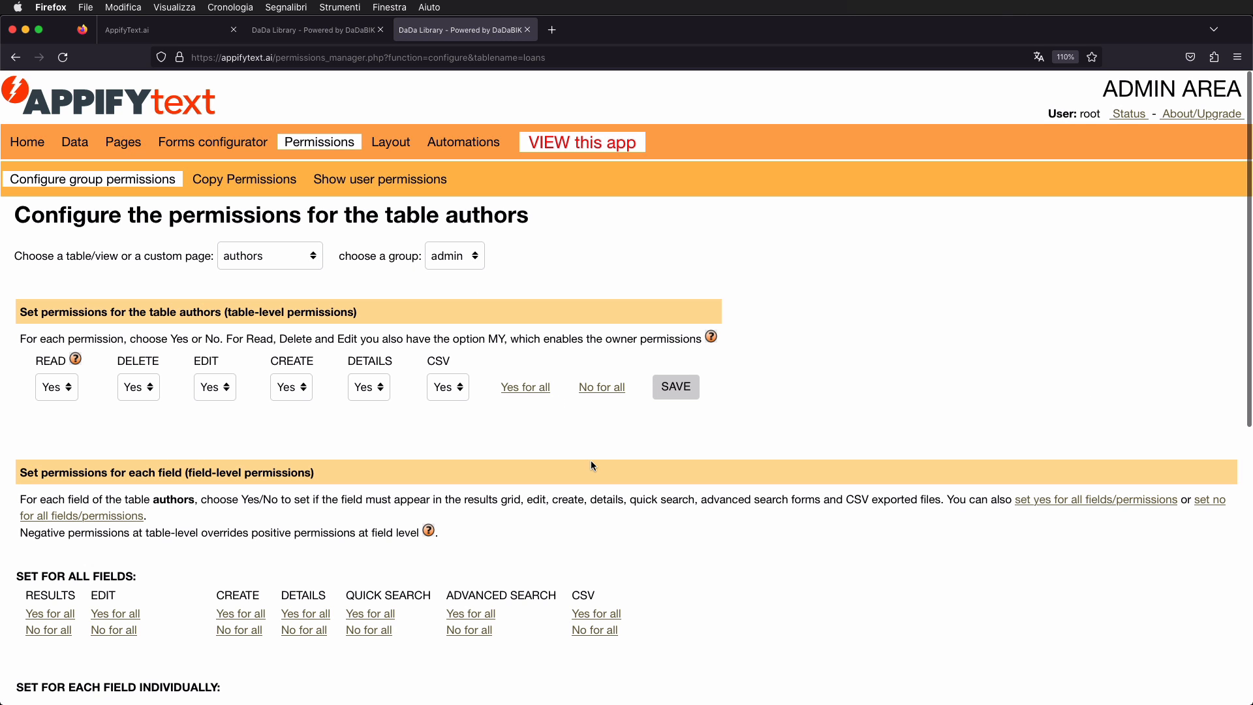
scroll(592, 465, "down", 2)
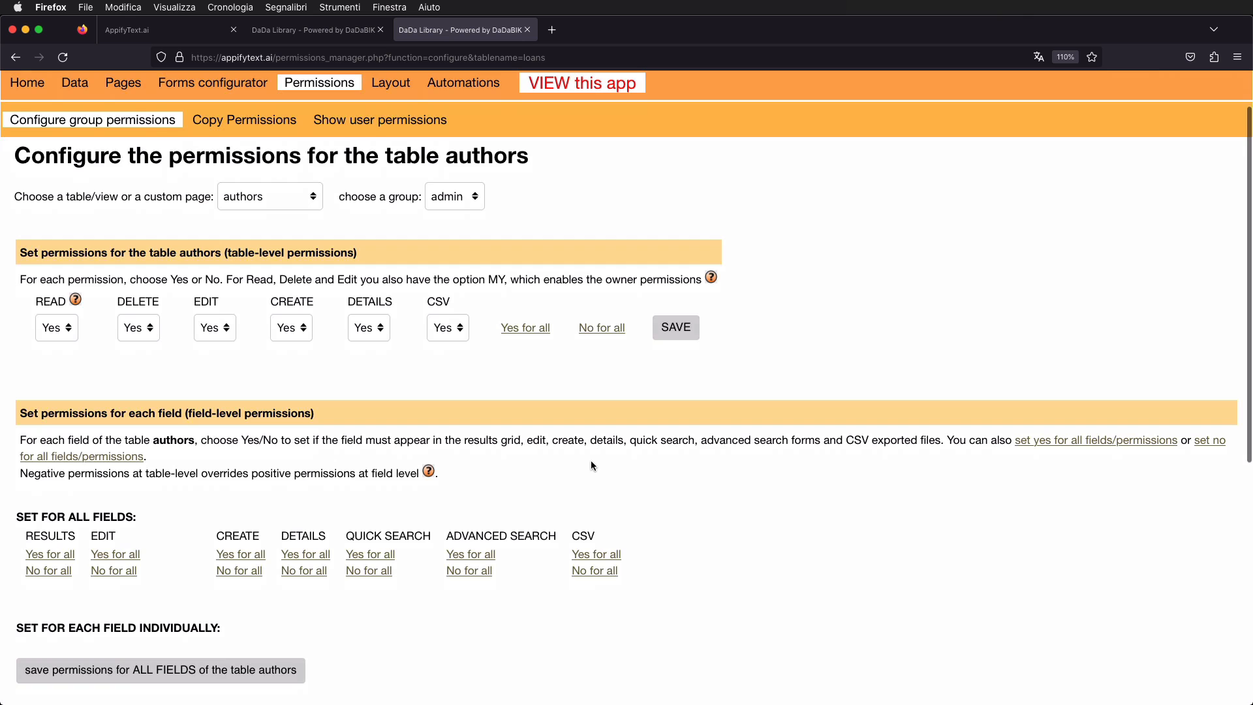
scroll(592, 464, "down", 6)
scroll(591, 465, "up", 5)
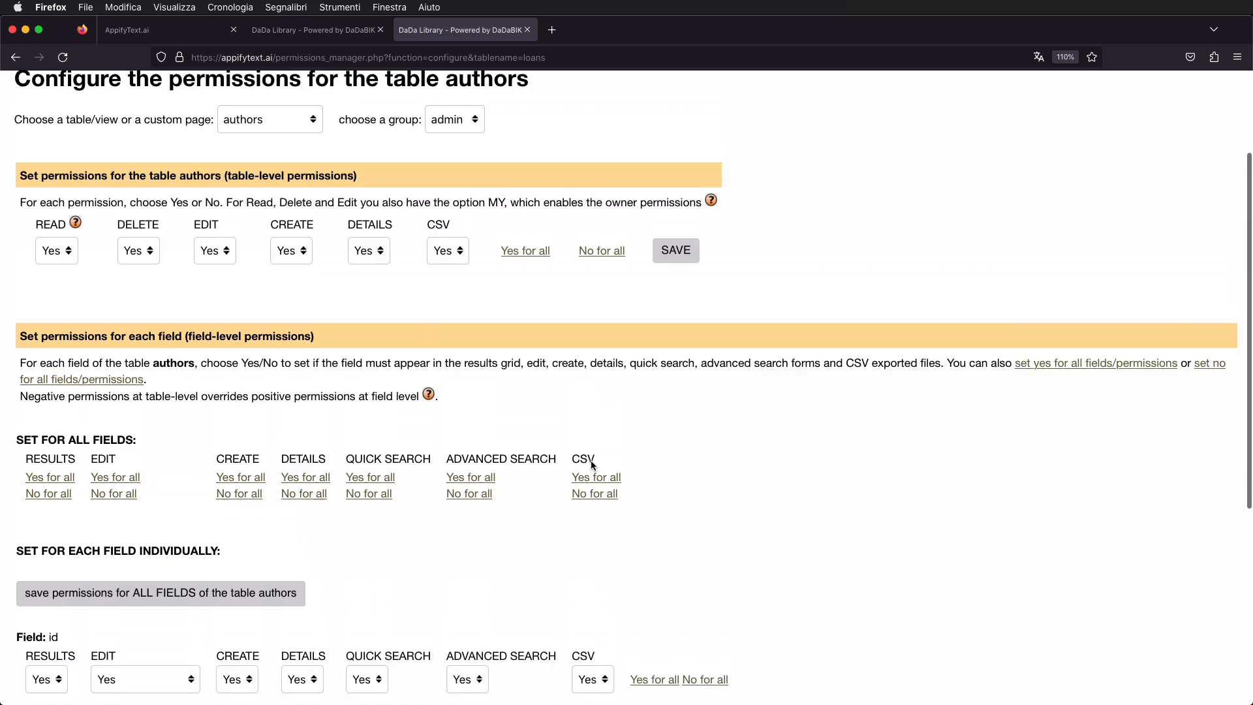
scroll(591, 465, "up", 2)
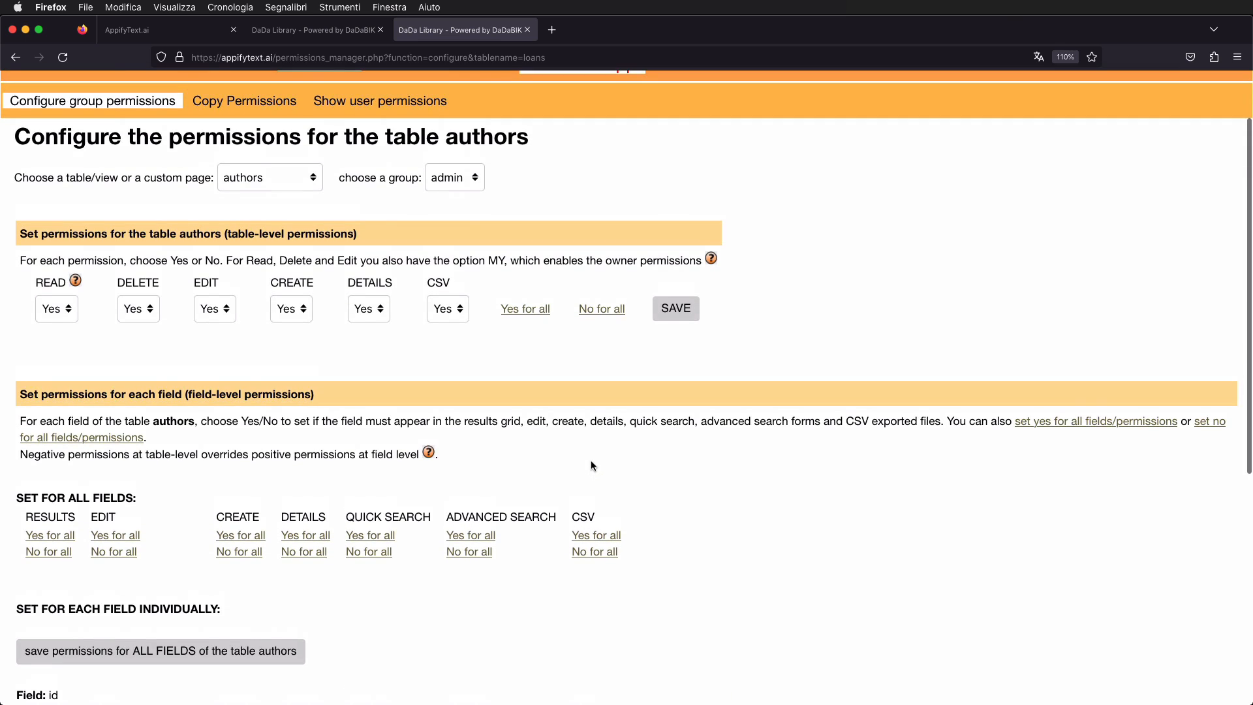
scroll(592, 465, "up", 3)
scroll(592, 465, "down", 3)
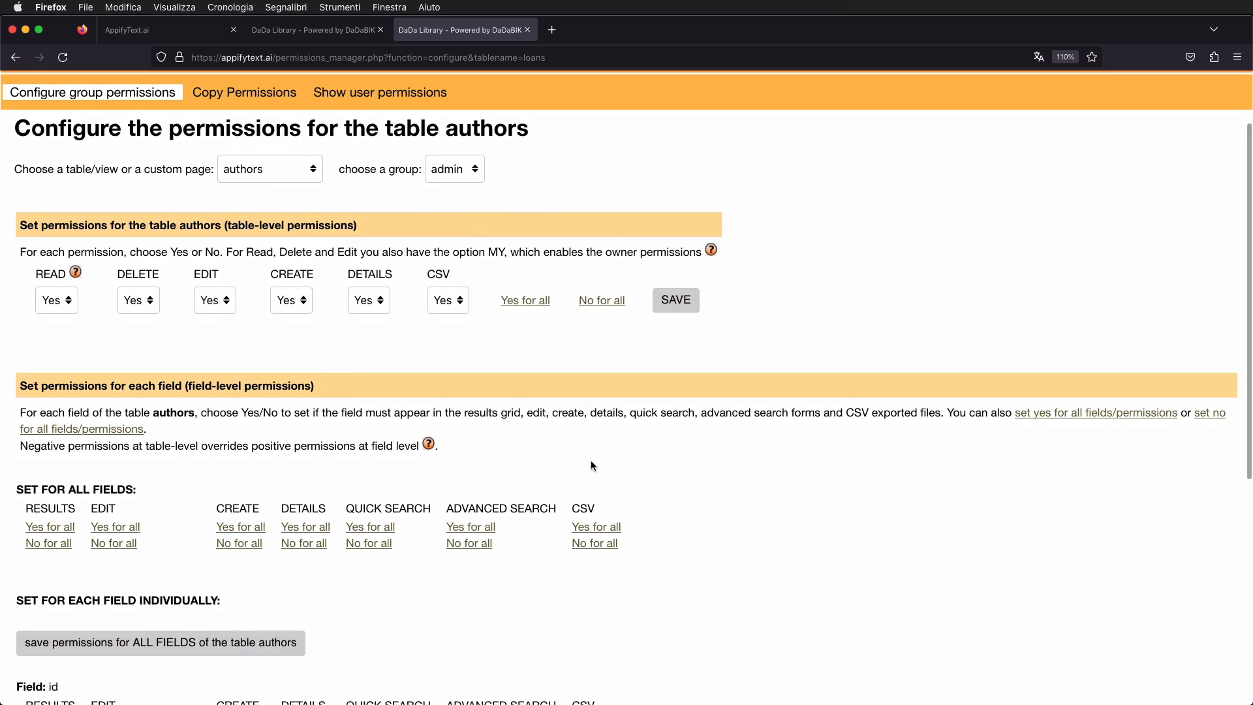
scroll(591, 463, "up", 3)
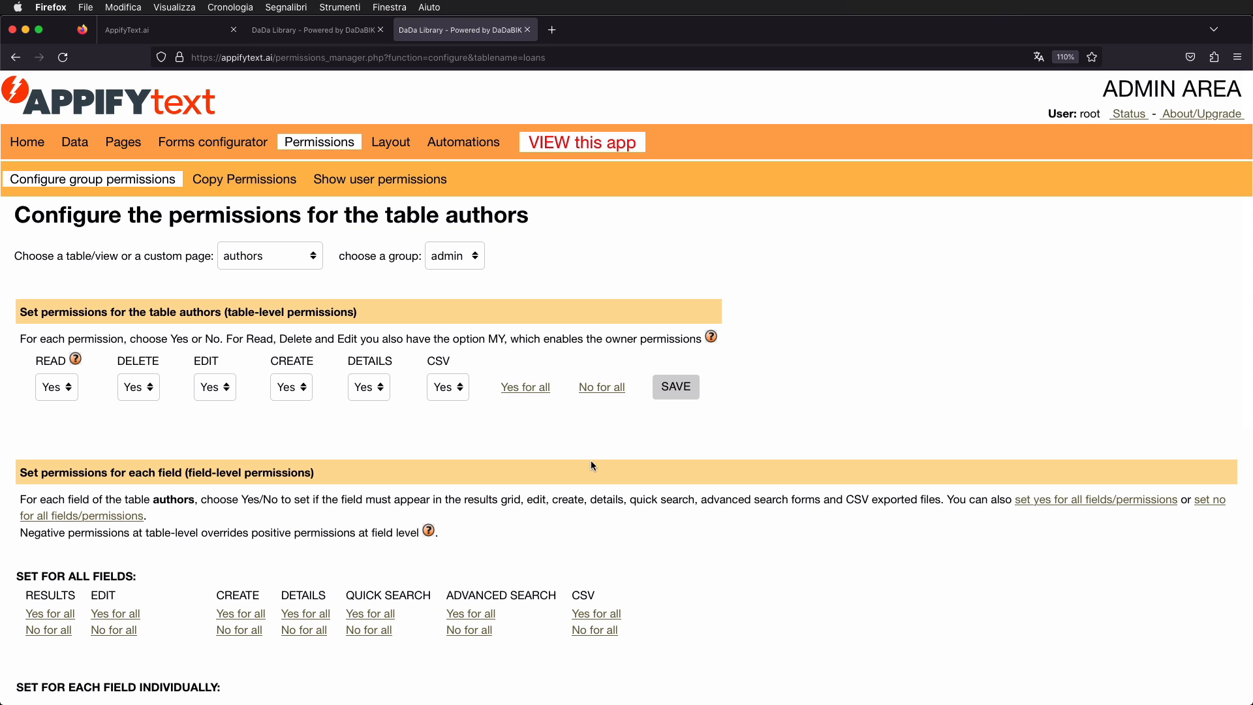
Step: Set the id field's CREATE permission to No and save permissions for all authors fields
scroll(592, 465, "down", 1)
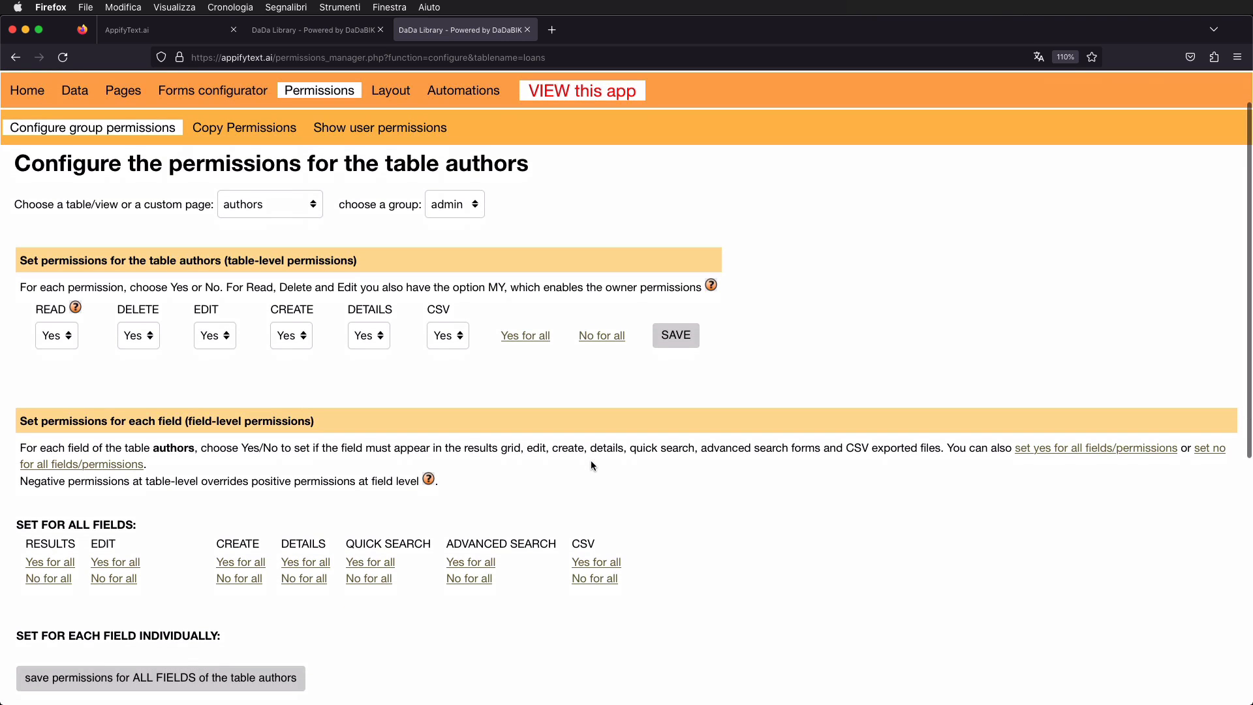
scroll(592, 465, "down", 2)
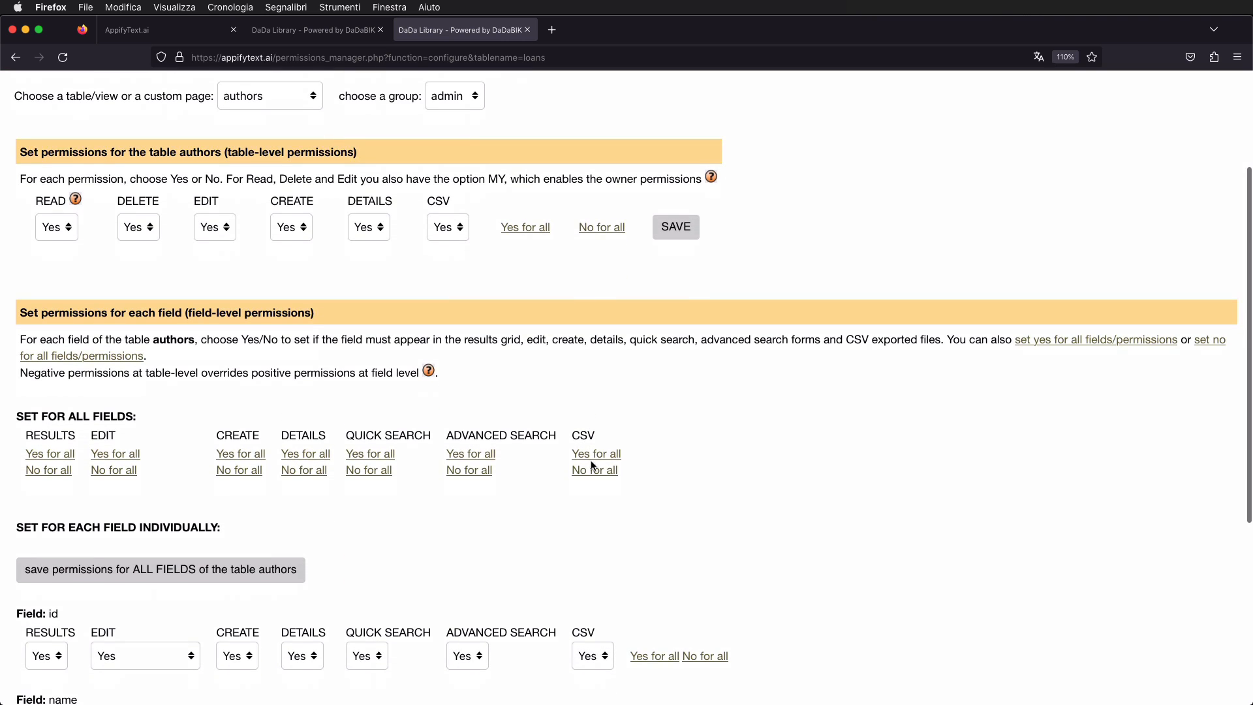
scroll(593, 466, "down", 4)
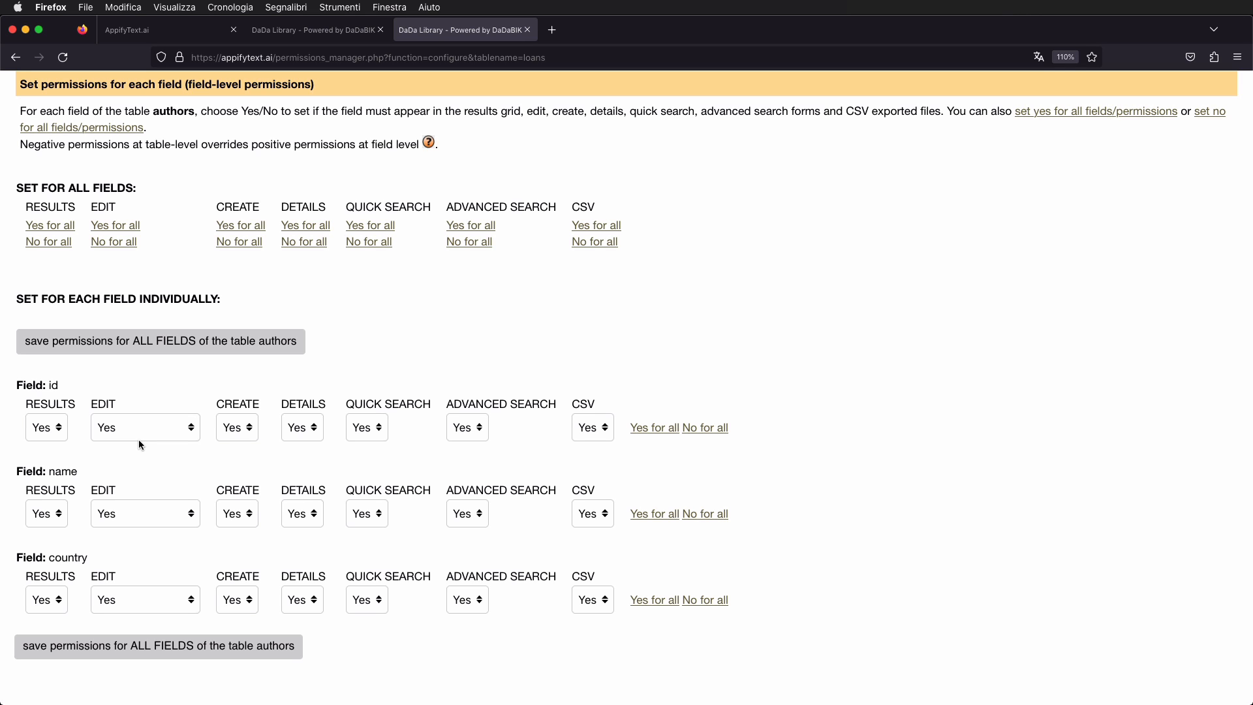
scroll(139, 440, "up", 7)
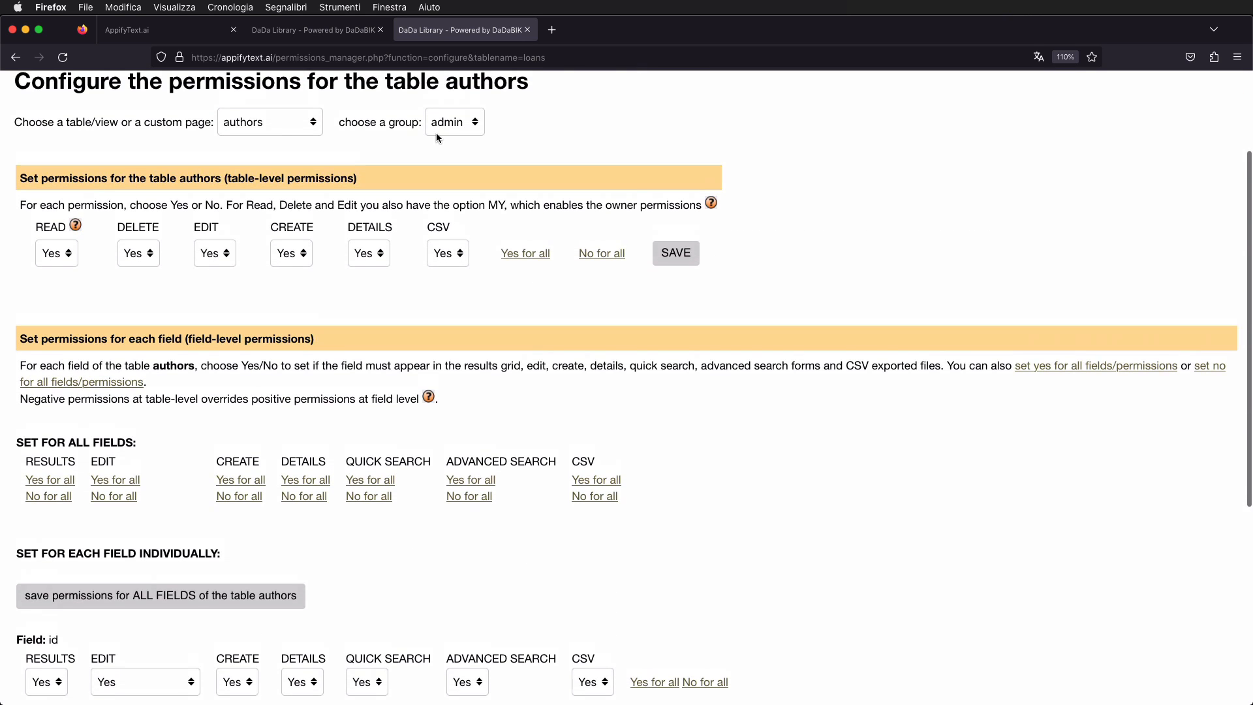
scroll(430, 196, "down", 8)
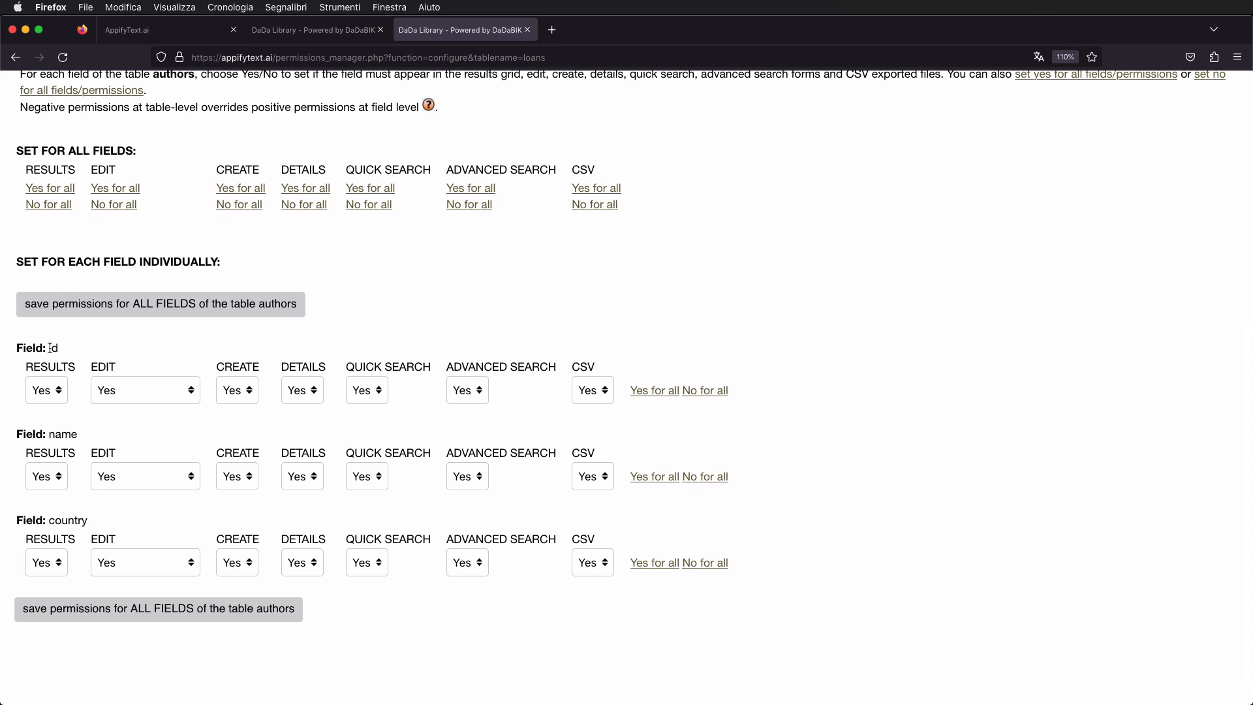
left_click(247, 396)
left_click(239, 364)
left_click(223, 616)
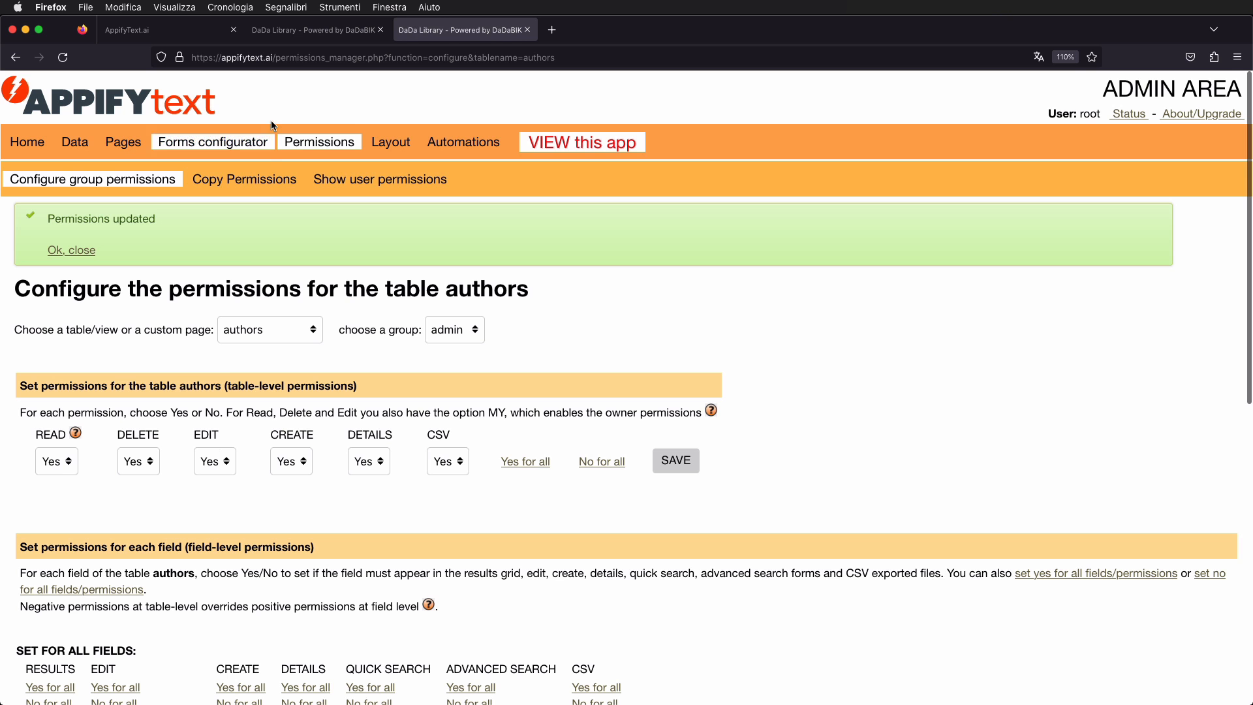
Step: Reload the app's Authors insert form, then return to the authors permissions page
left_click(317, 37)
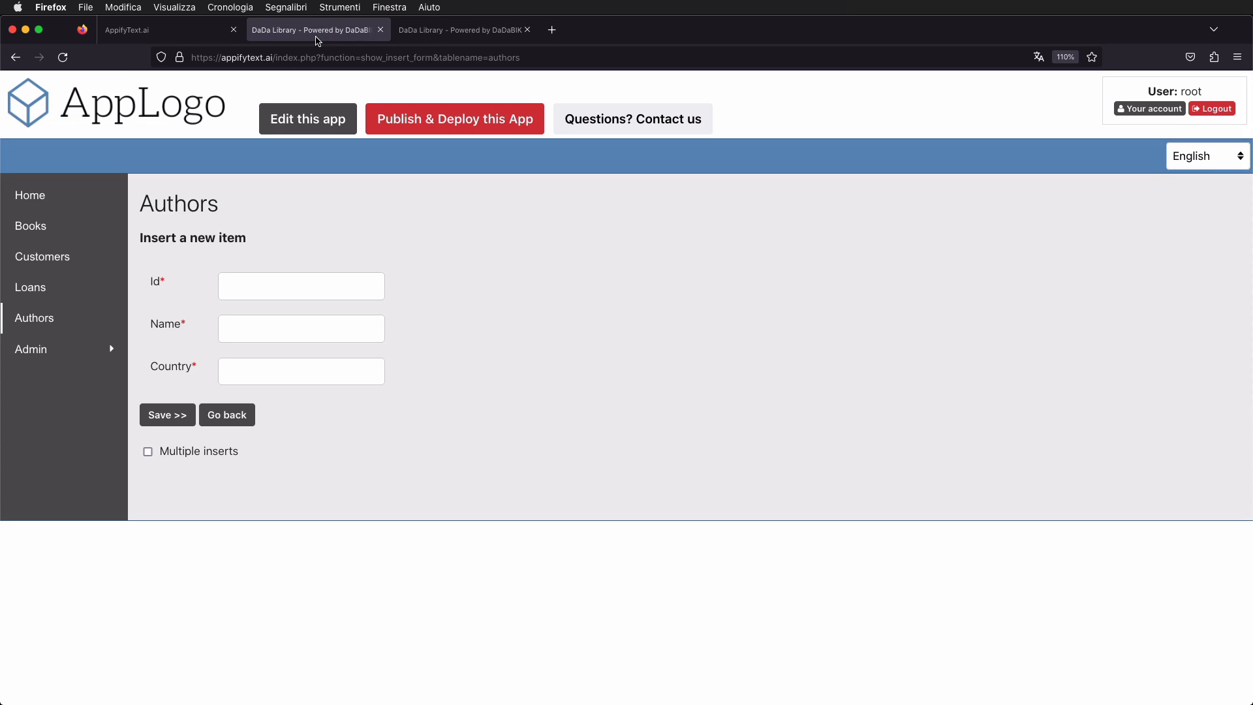
key("super+r")
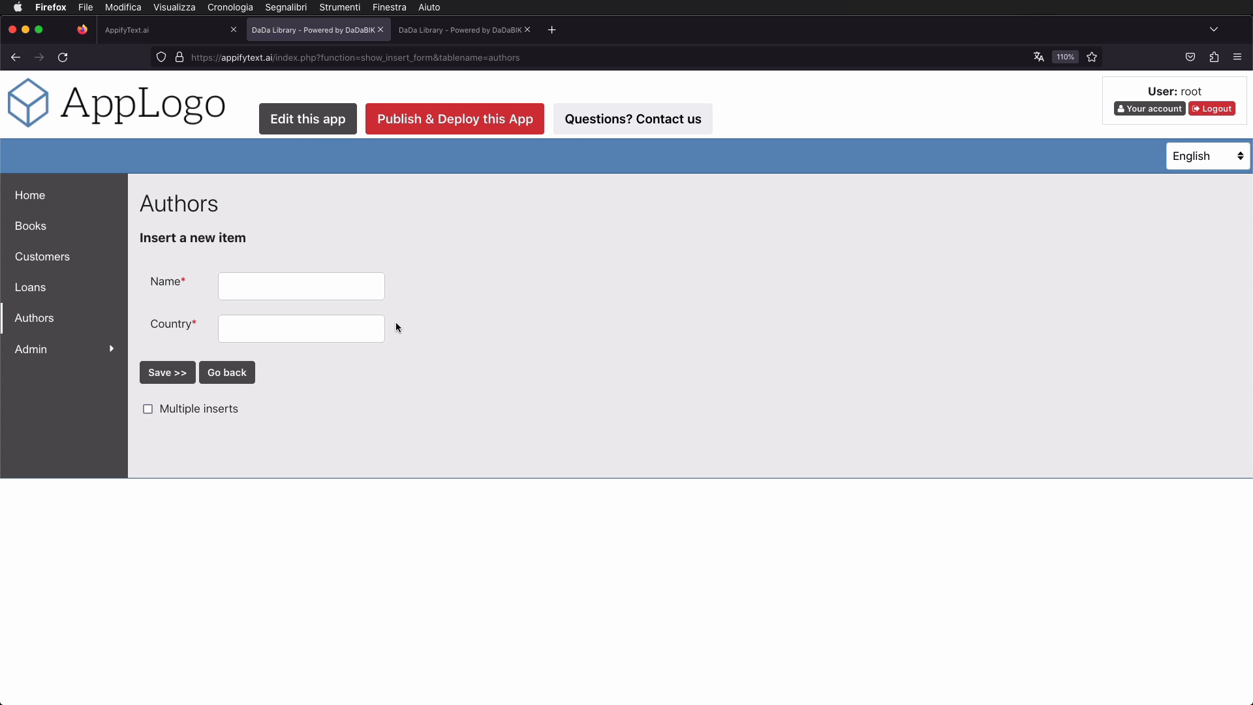
left_click(460, 30)
scroll(443, 550, "down", 5)
scroll(443, 549, "down", 4)
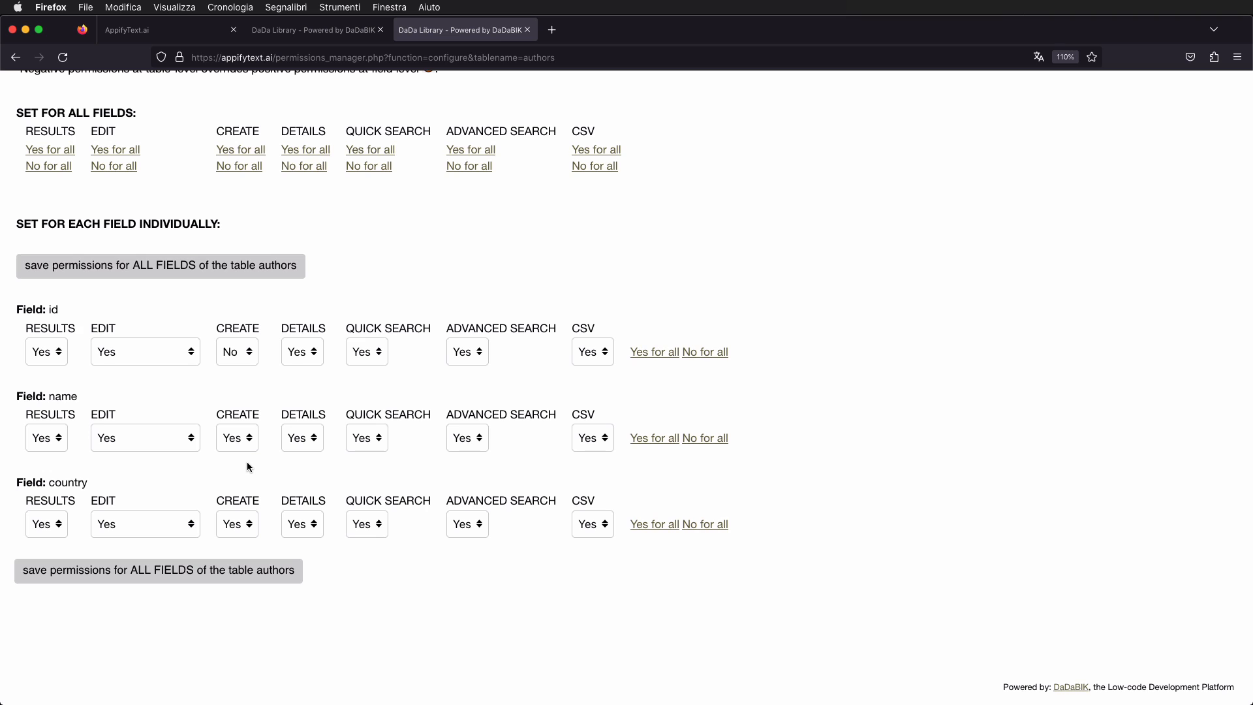
Step: Set the name field's EDIT permission to No for the admin group
left_click(119, 442)
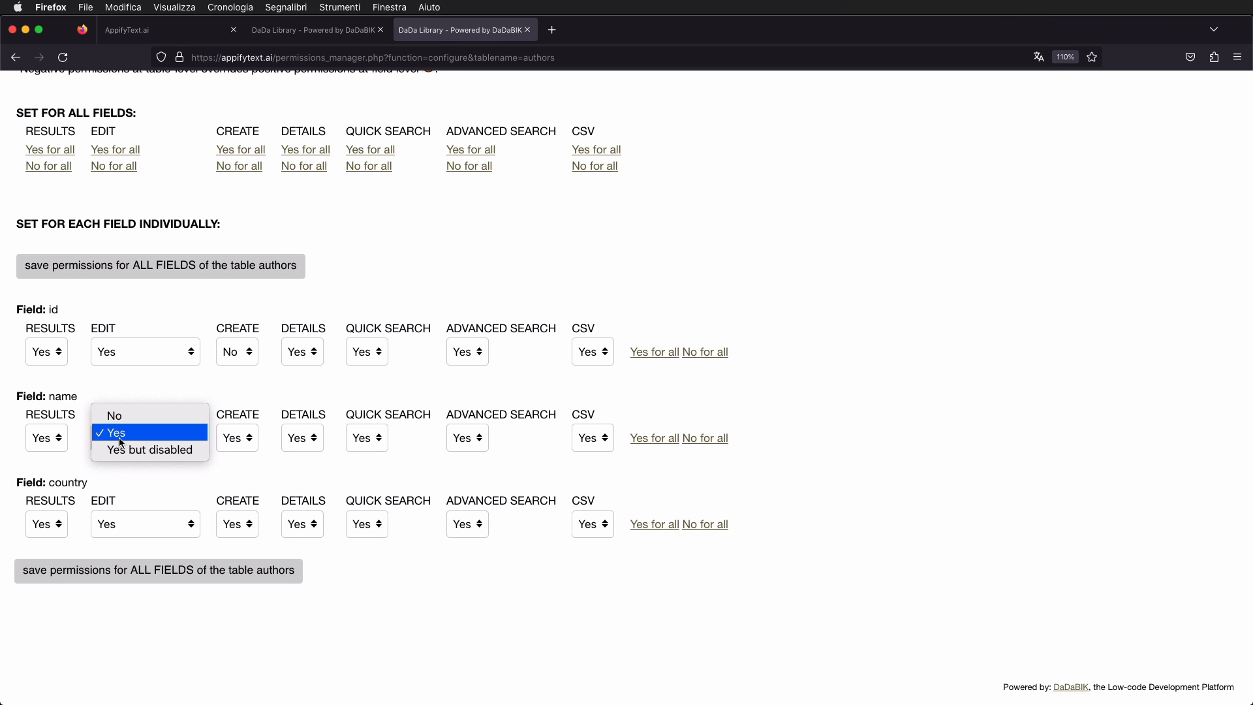
left_click(134, 416)
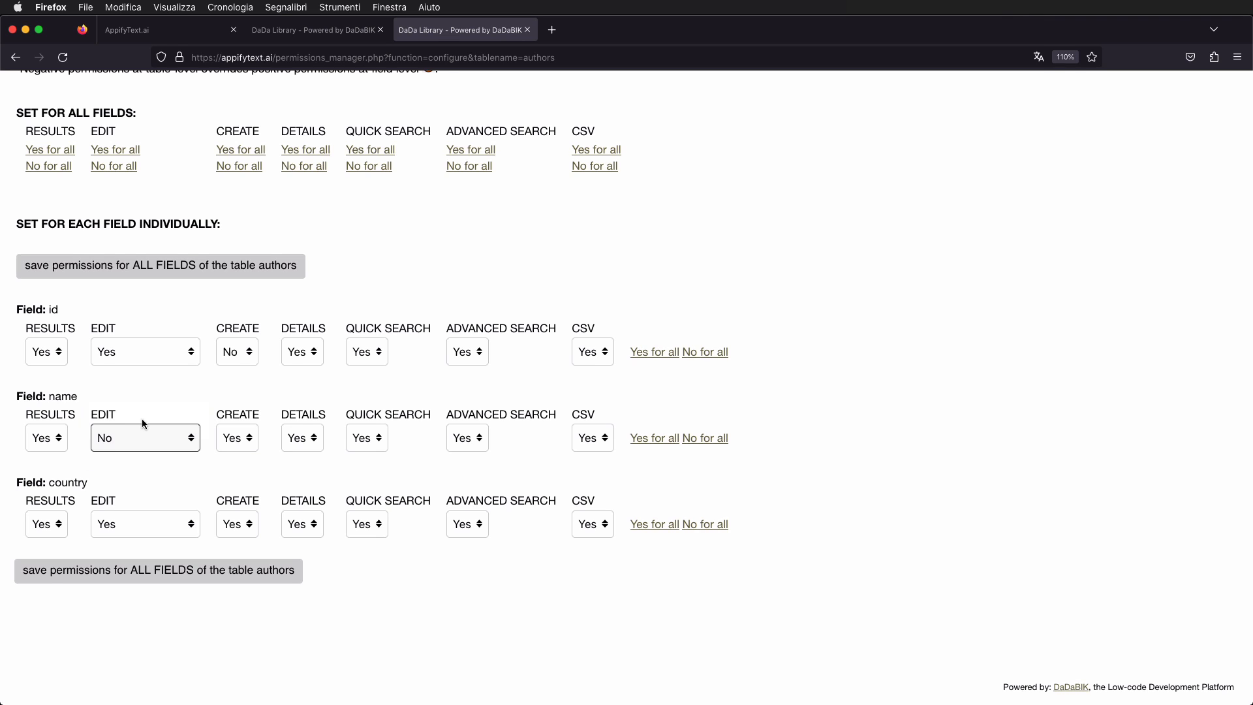
left_click(117, 437)
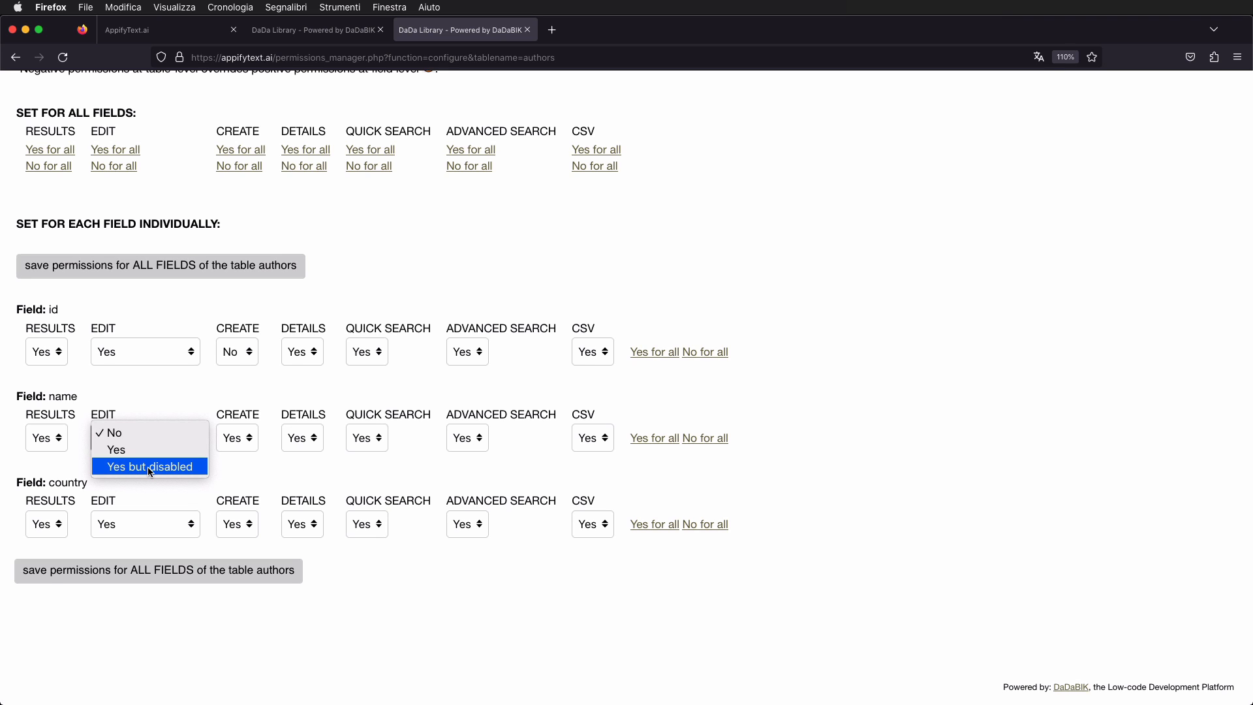
left_click(310, 37)
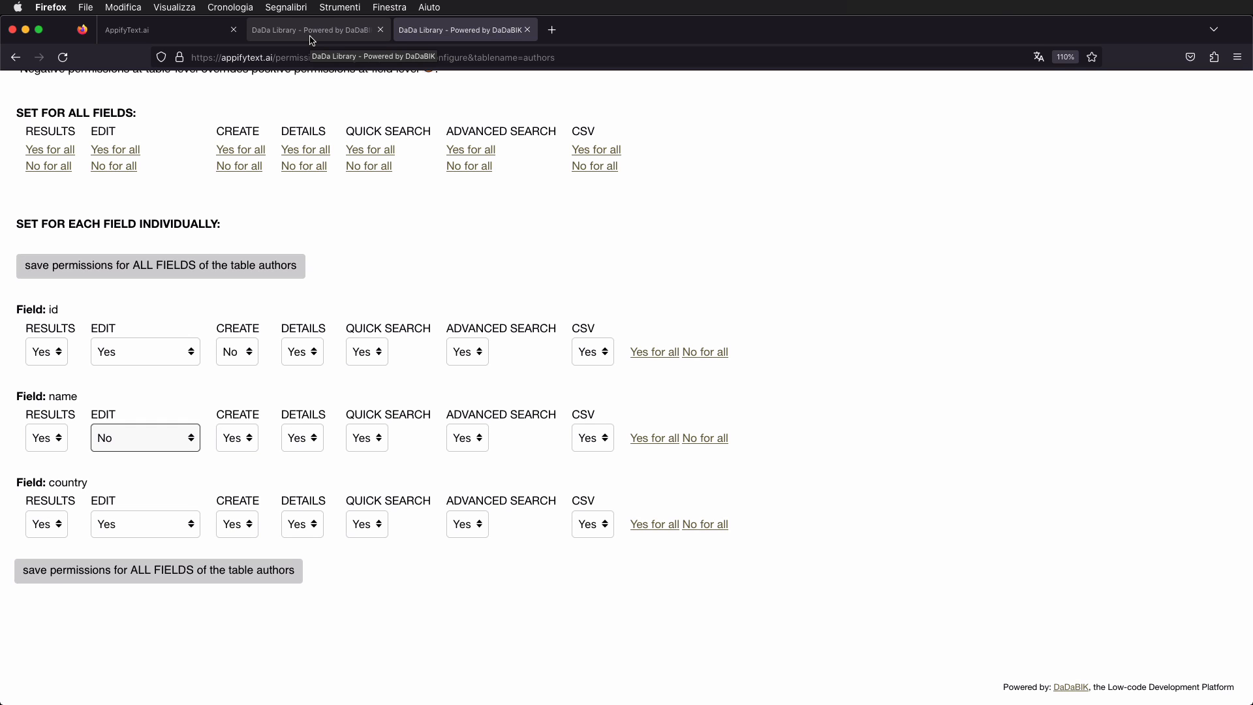
Step: Open book 4 from the app's Books list, then go to the empty Authors list
left_click(311, 39)
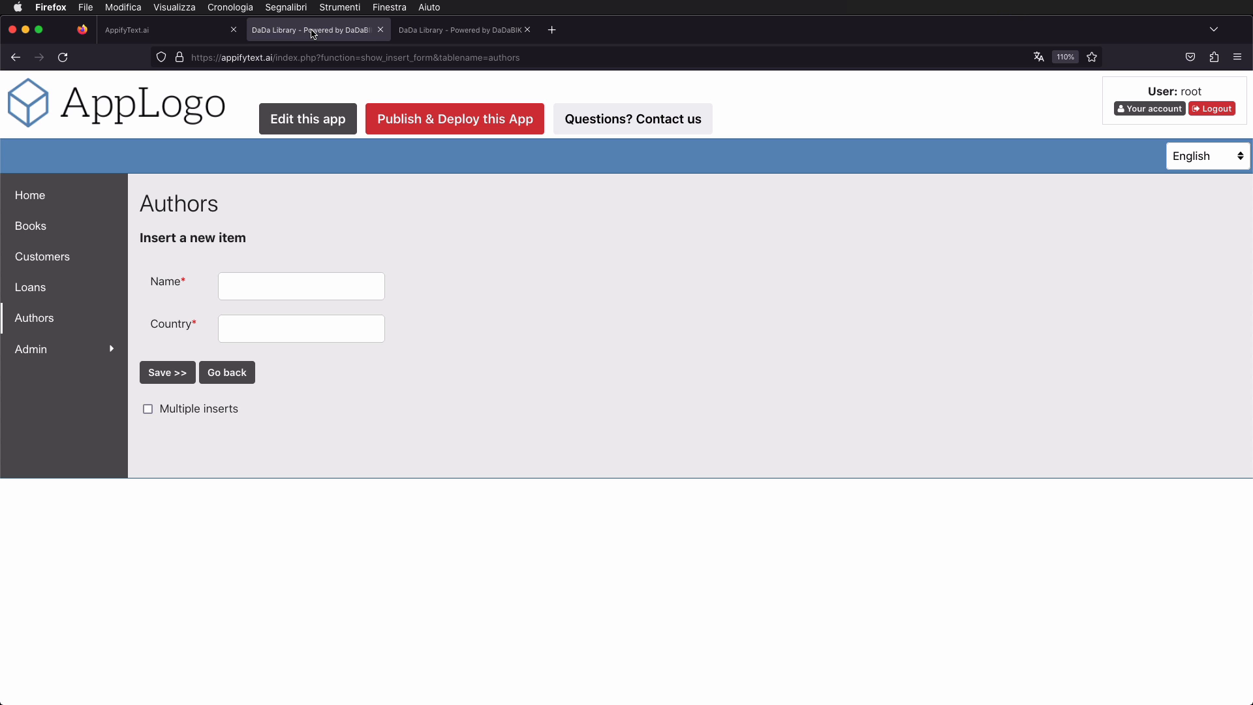
left_click(34, 231)
left_click(155, 425)
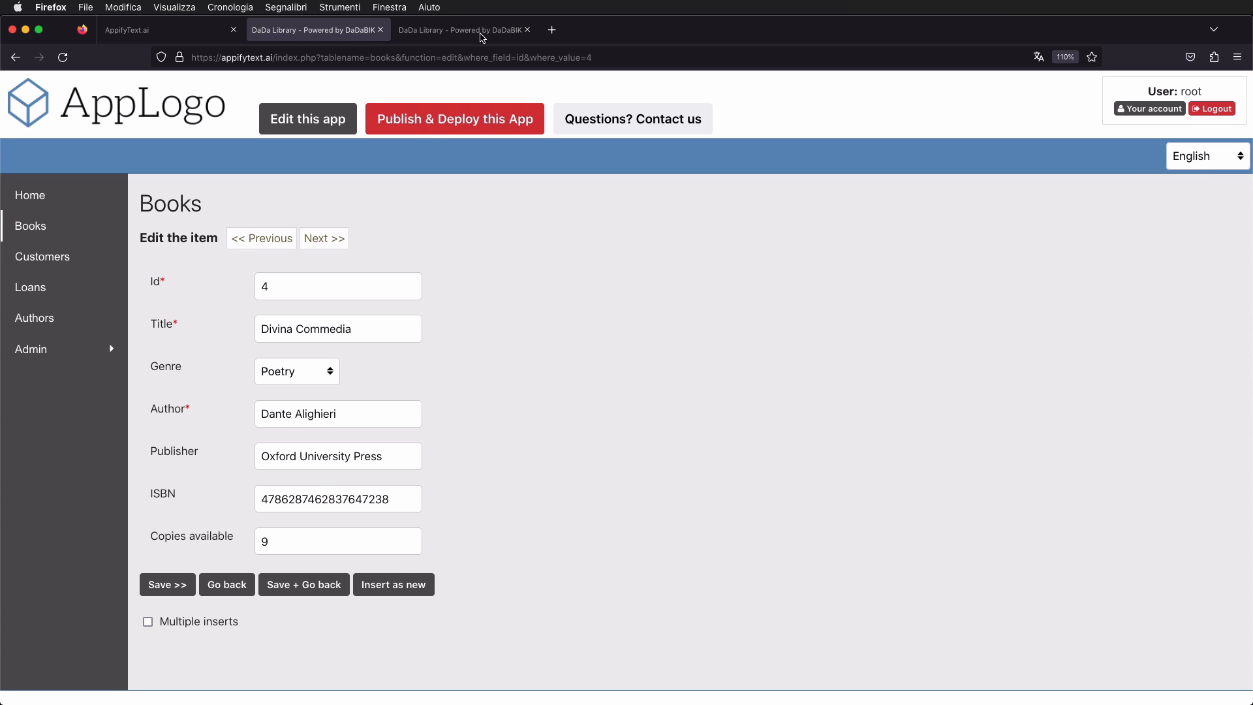
left_click(454, 31)
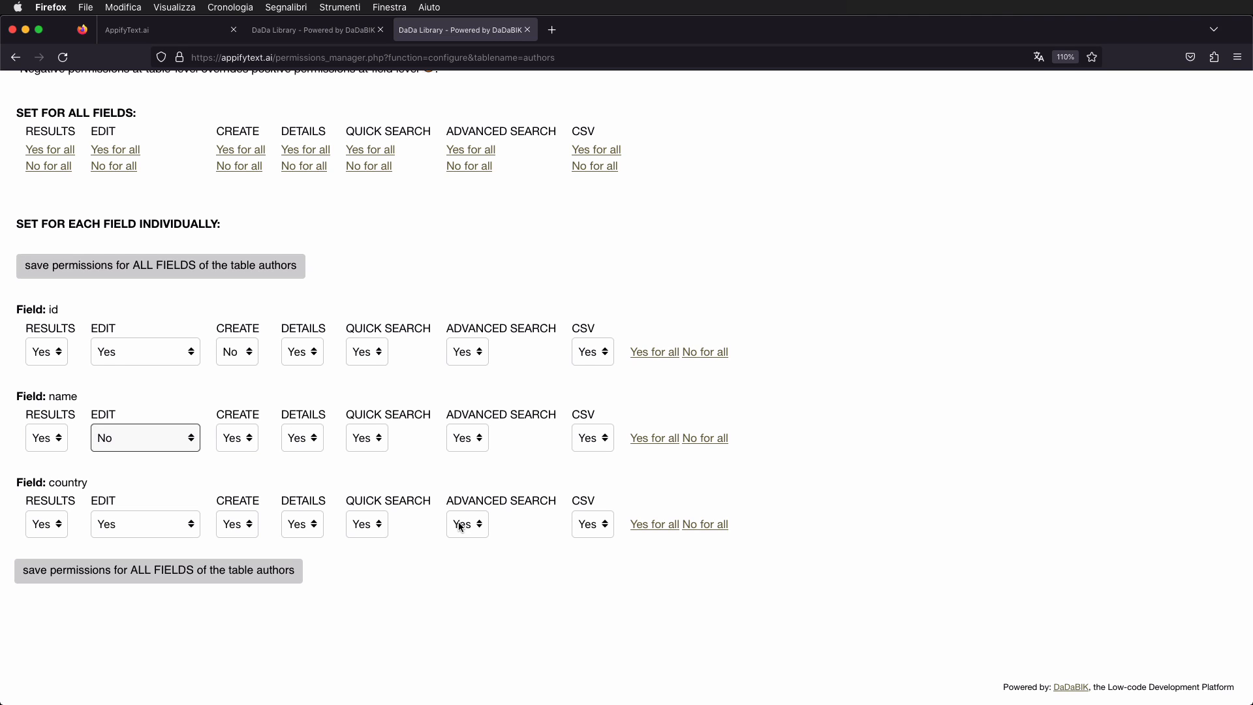
key("ctrl+shift+Tab")
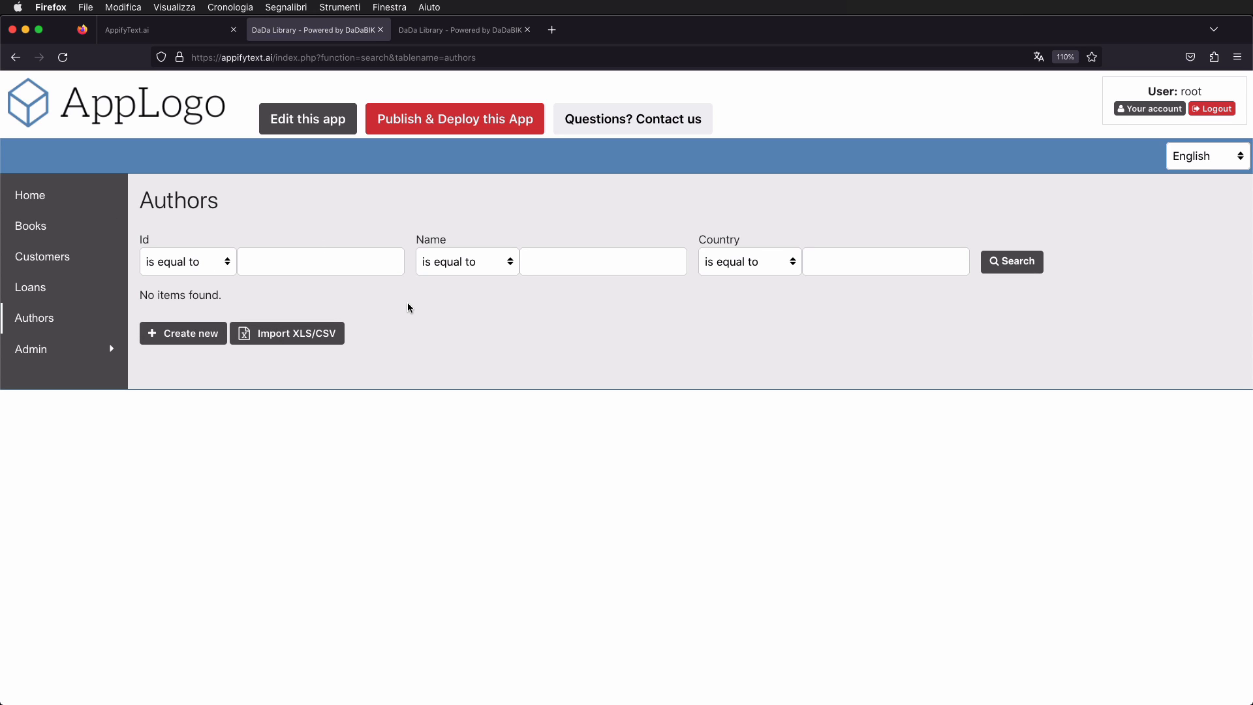
Step: Add author 'Dante Alighieri' with country 'Italy'
left_click(192, 334)
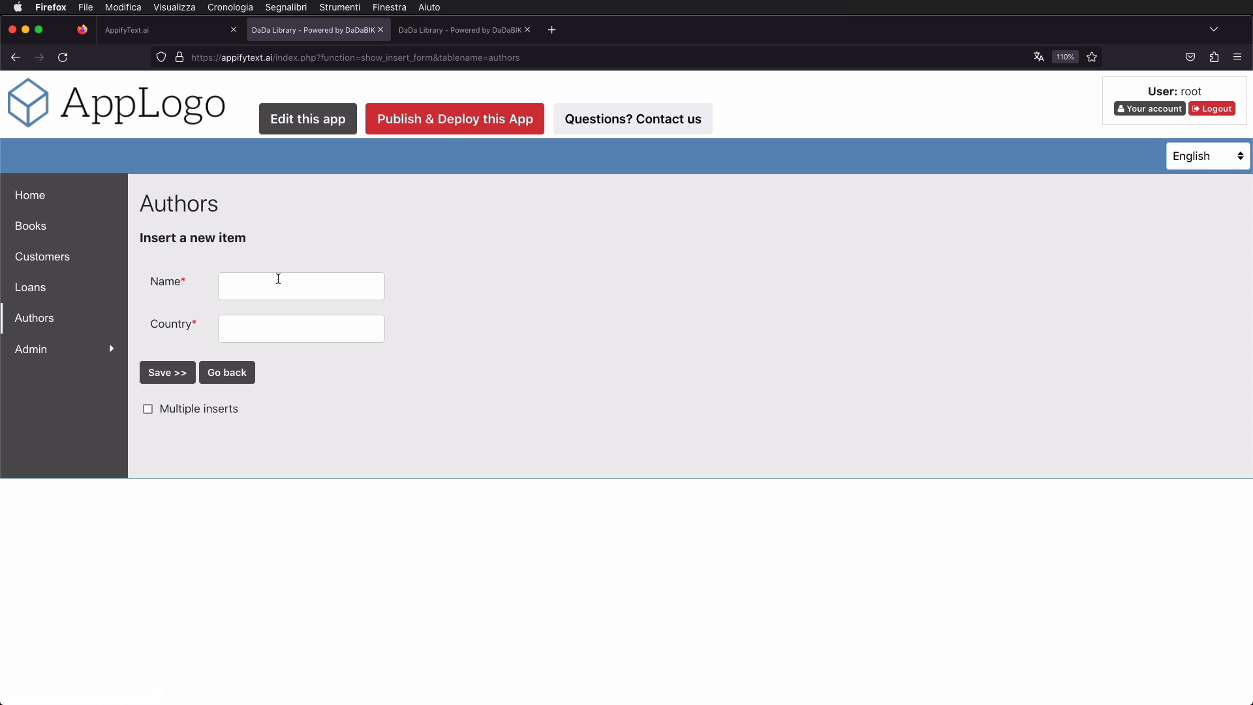
left_click(278, 279)
type("Dante")
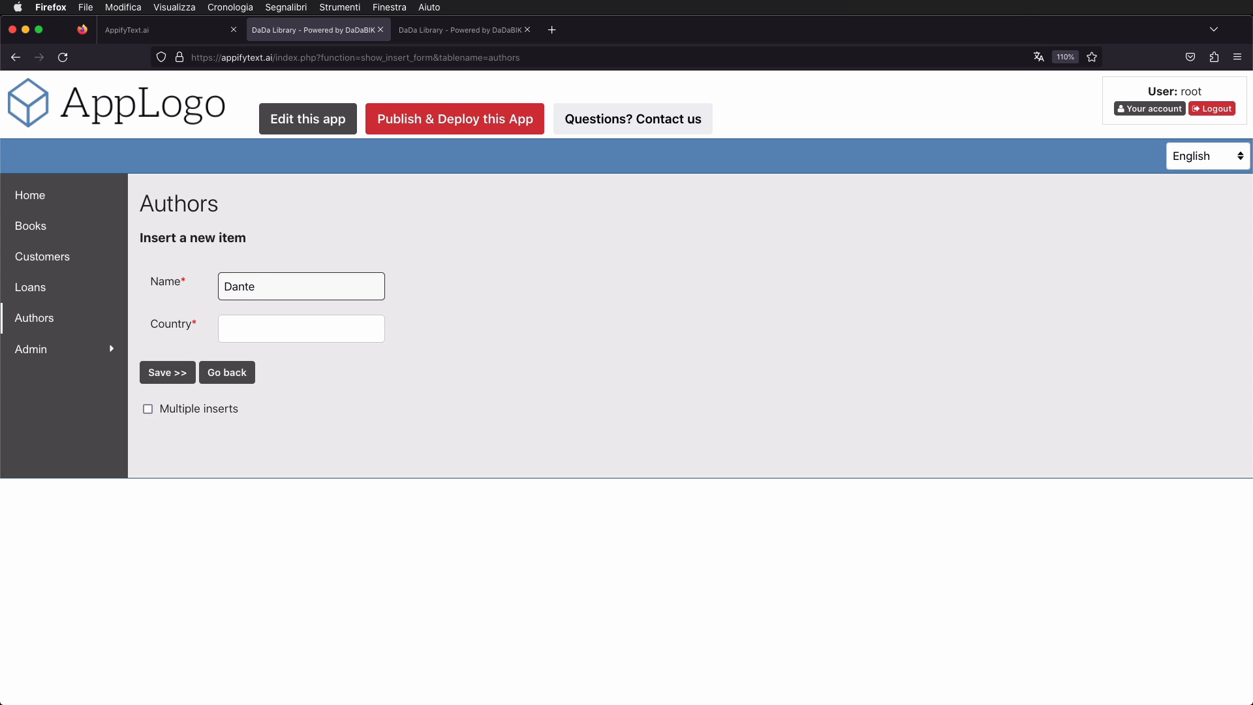
type(" Alighieri")
left_click(300, 332)
type("Italy")
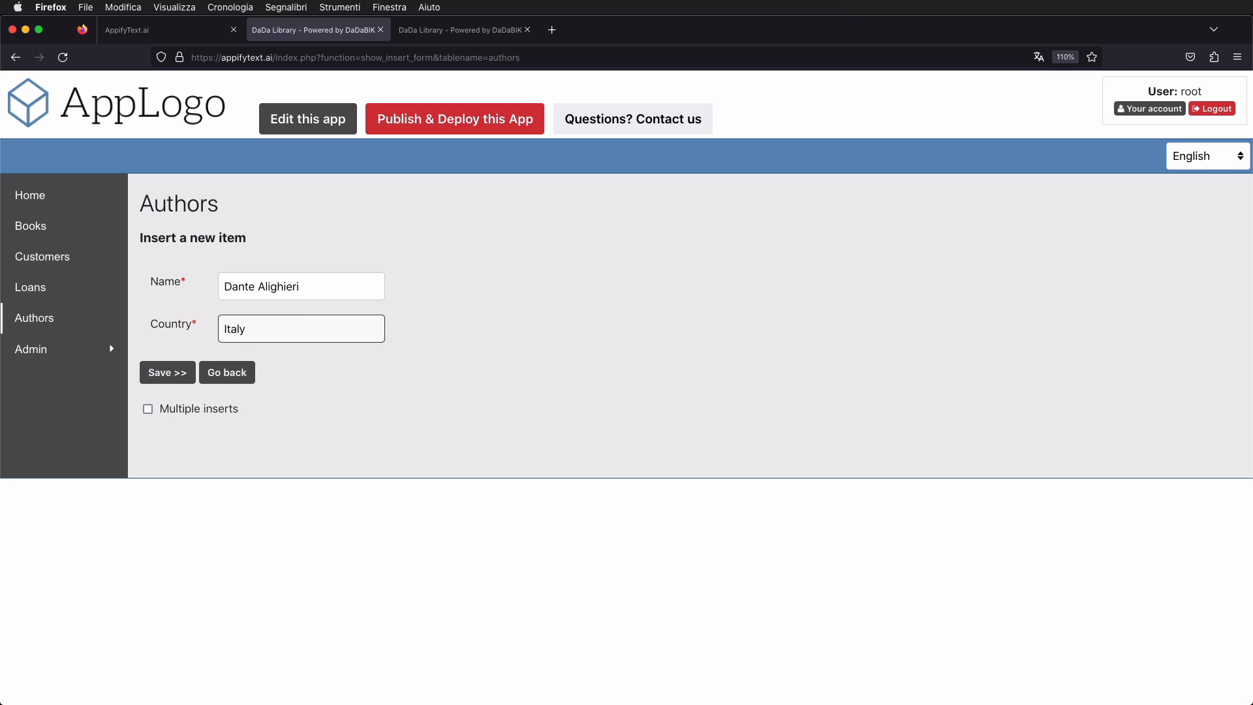
key("Return")
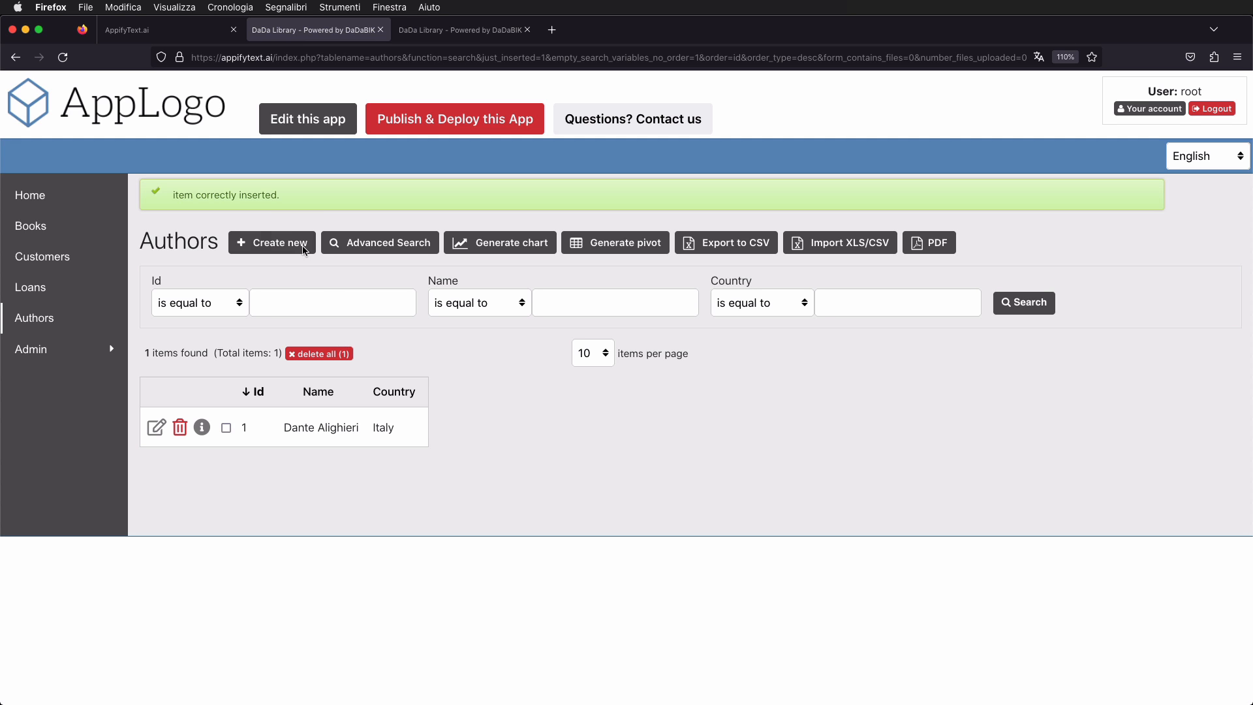
Step: Add author 'William Shakespeare' with country 'England' and save it
left_click(258, 244)
left_click(282, 288)
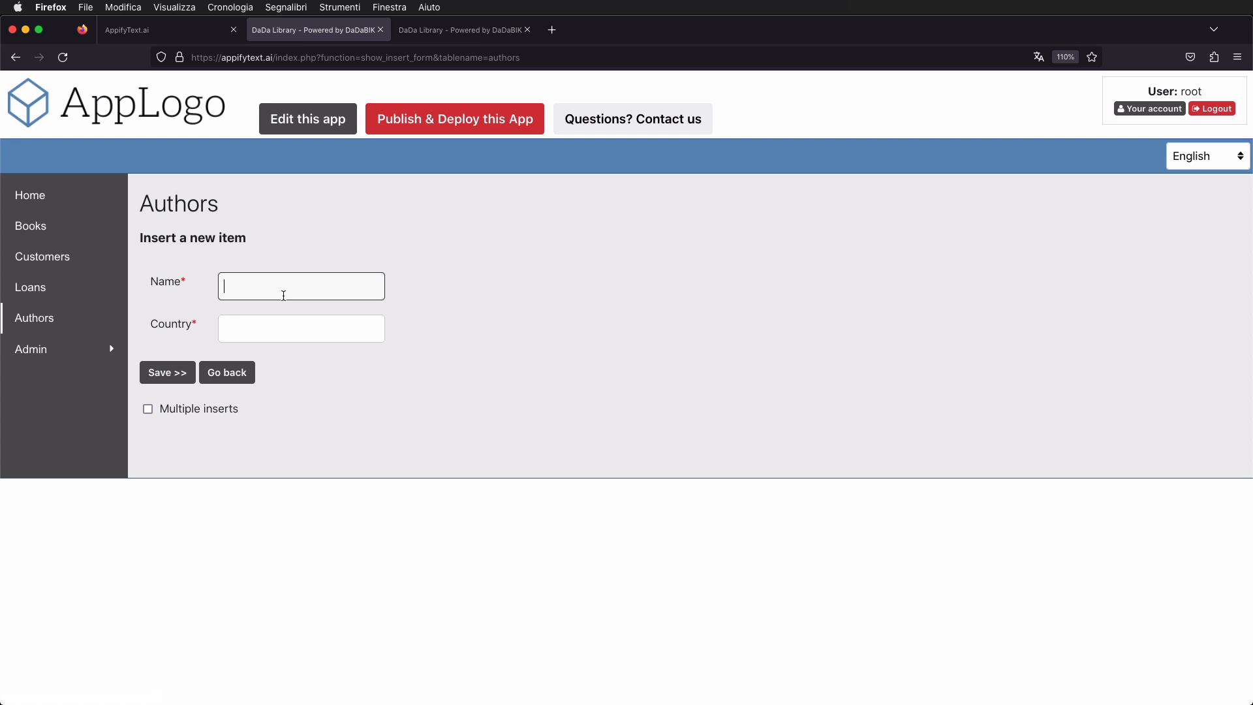
type("William Shakespeare")
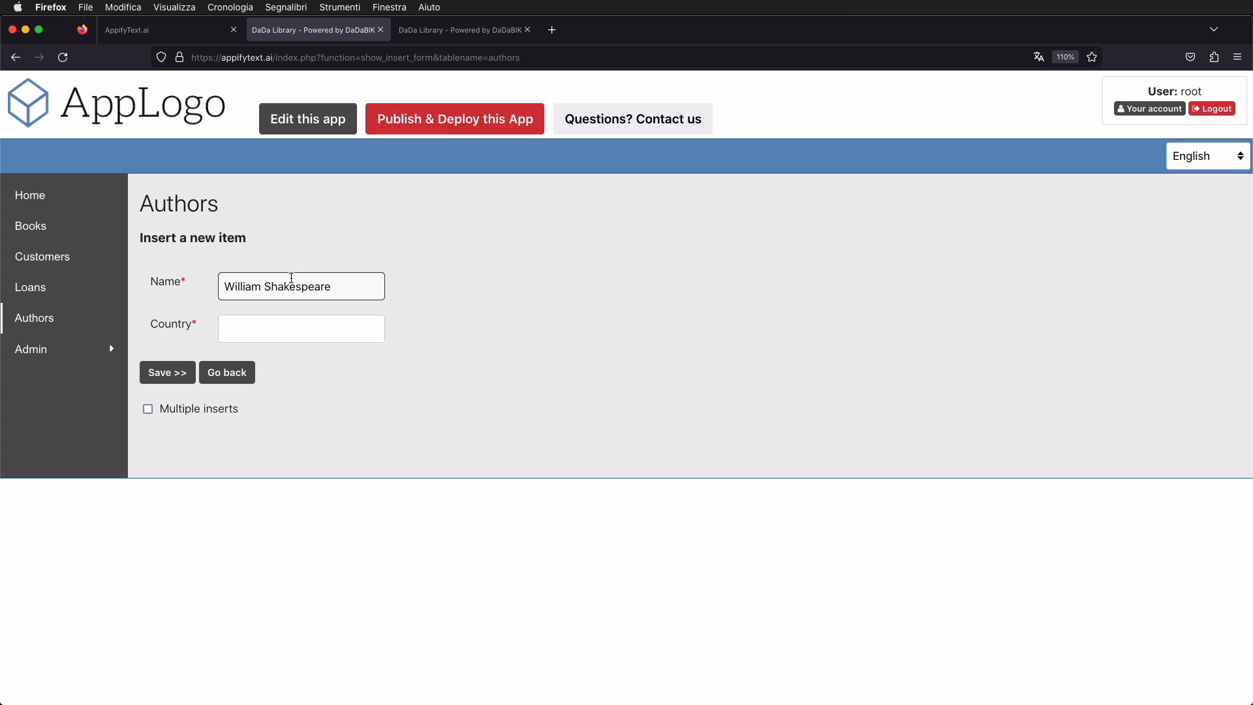
left_click(268, 335)
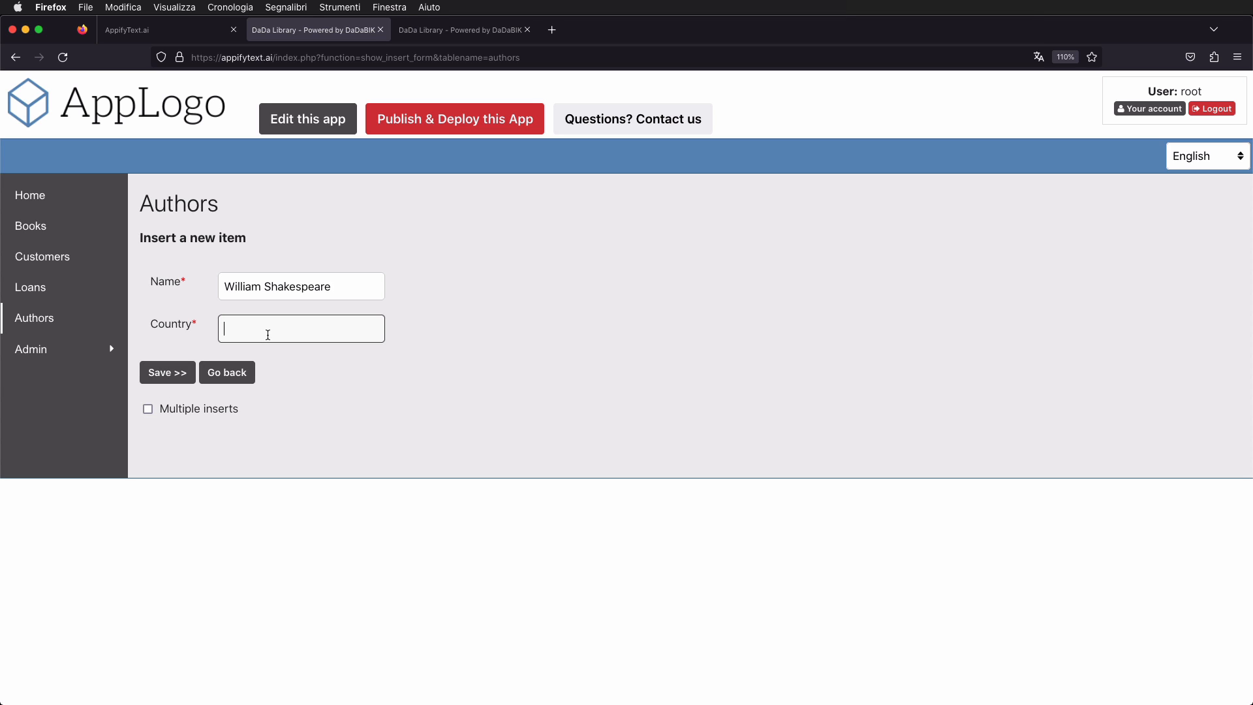
type("England")
left_click(416, 386)
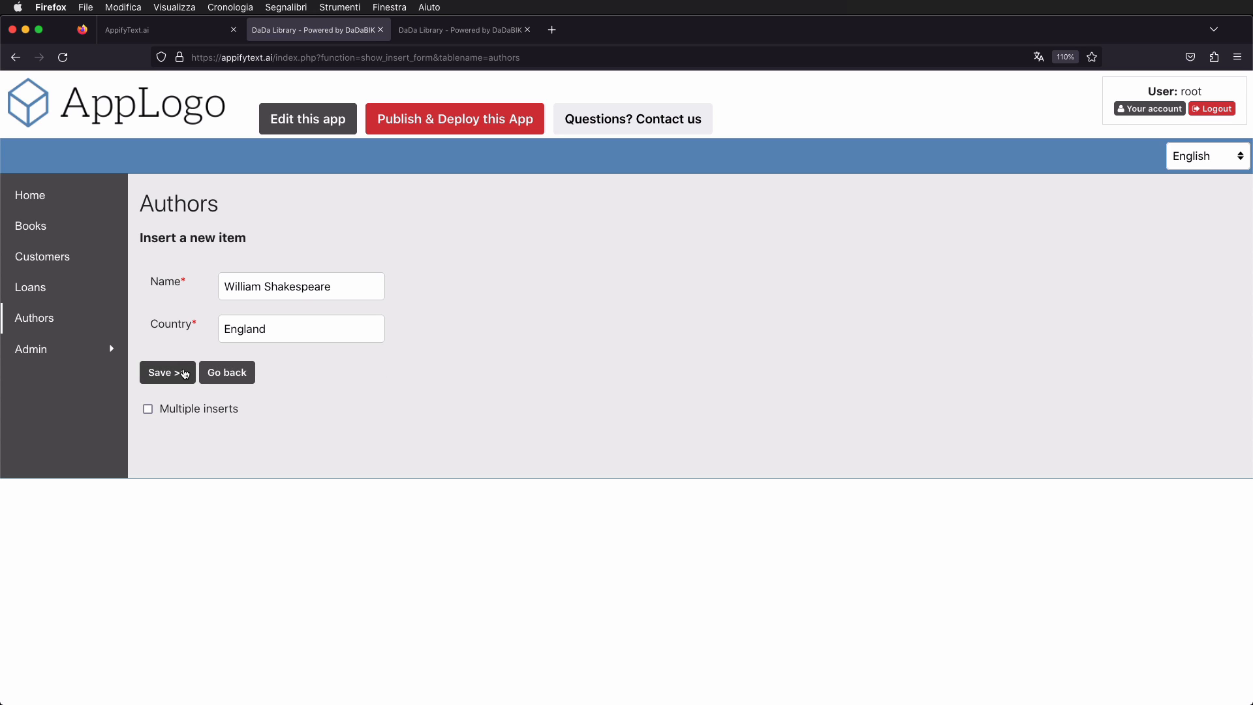
left_click(185, 374)
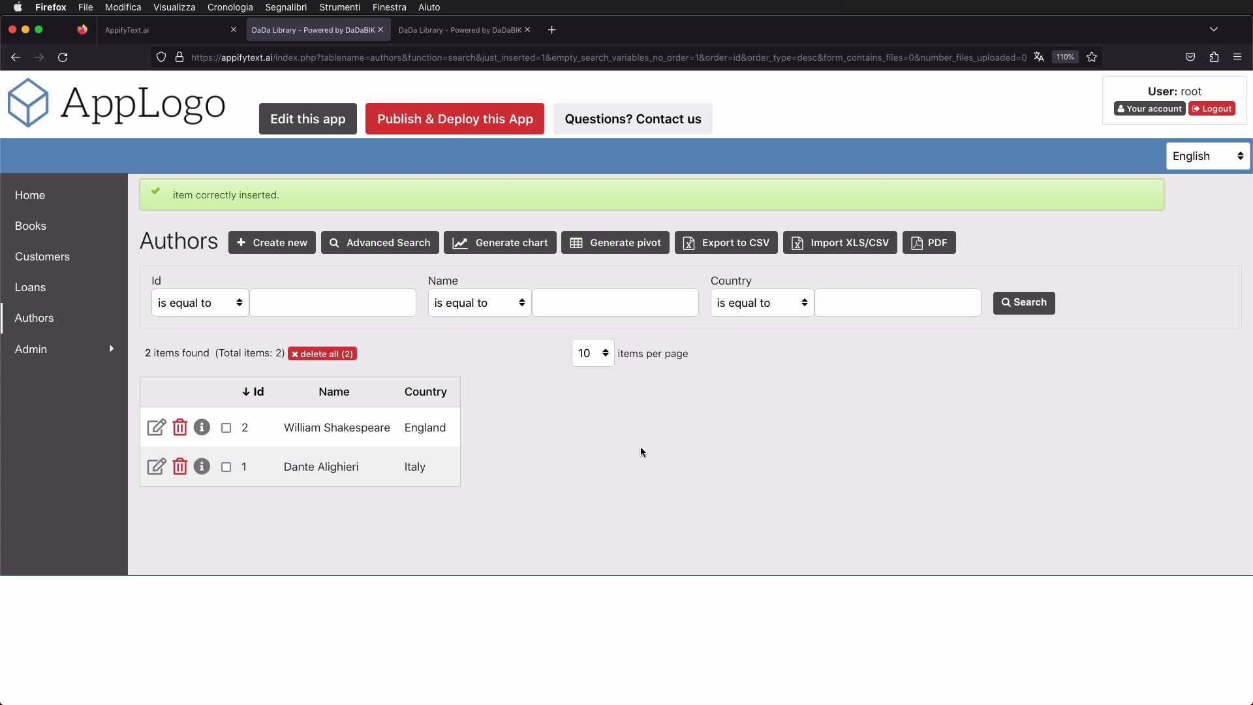
Step: Open the Books list, then return to the admin area's authors permissions page
left_click(30, 226)
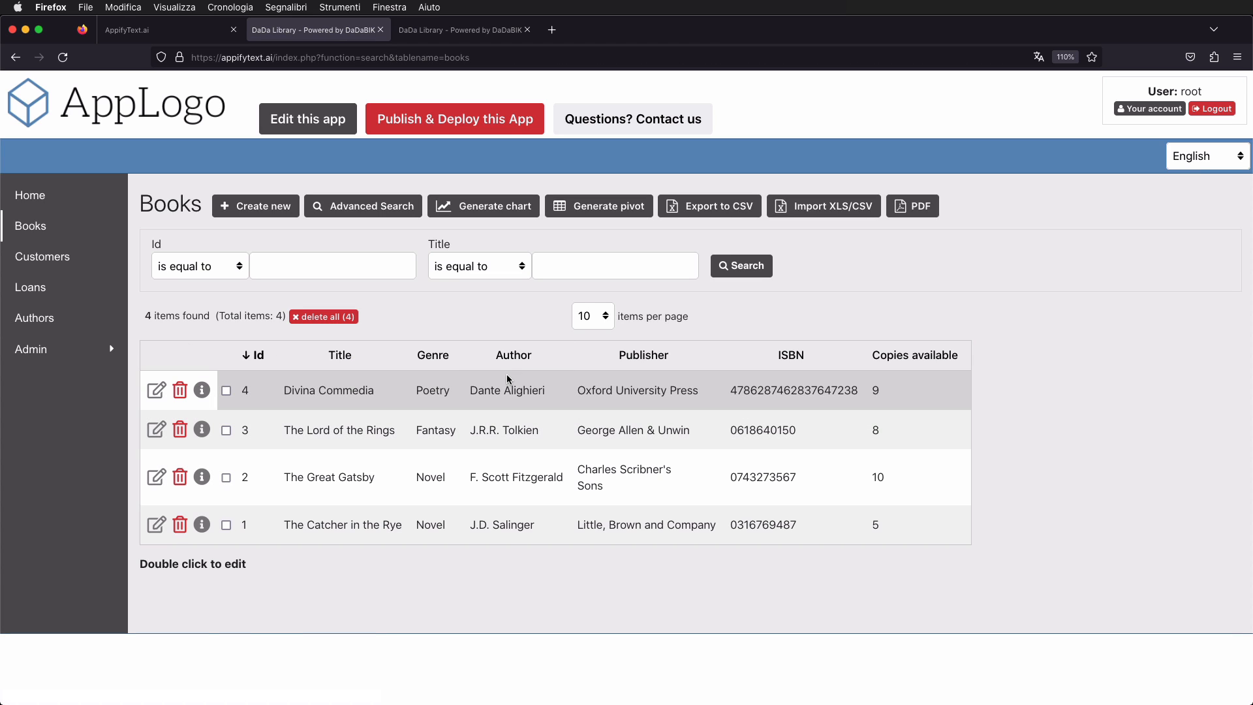
left_click(460, 30)
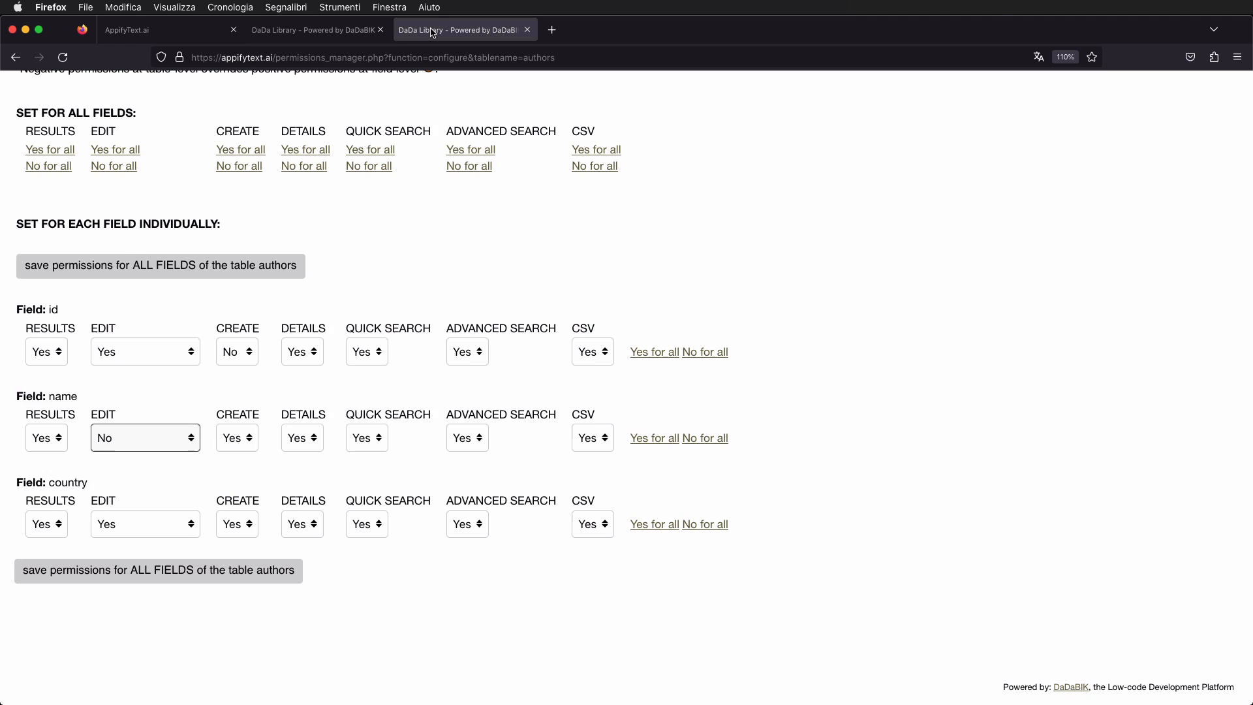
scroll(329, 157, "up", 10)
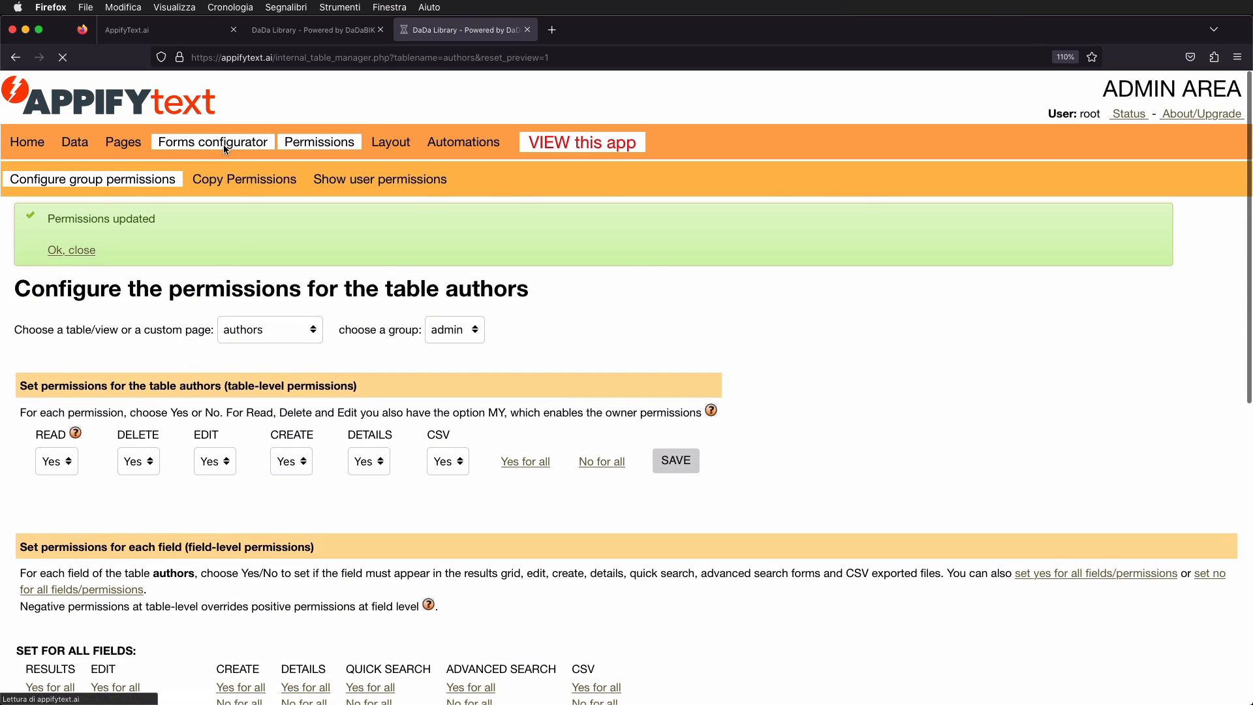
Step: In the Forms configurator, select the books table's author field
left_click(224, 148)
left_click(103, 264)
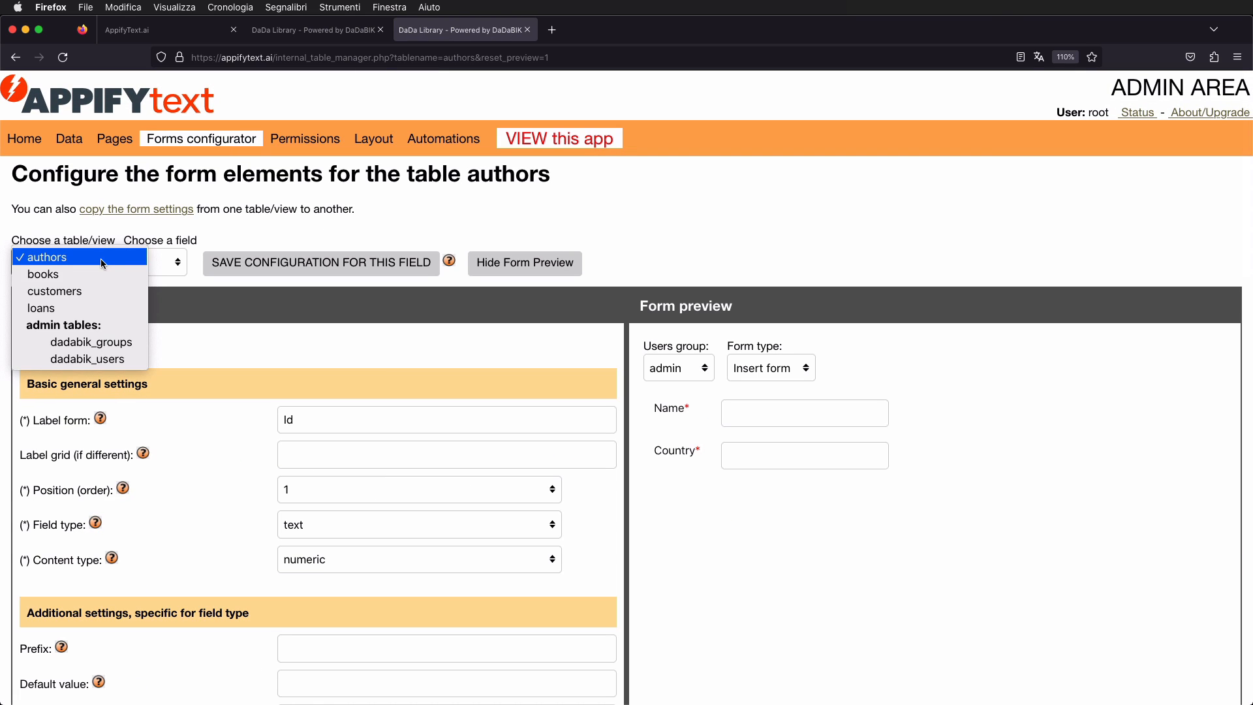
left_click(86, 276)
left_click(155, 262)
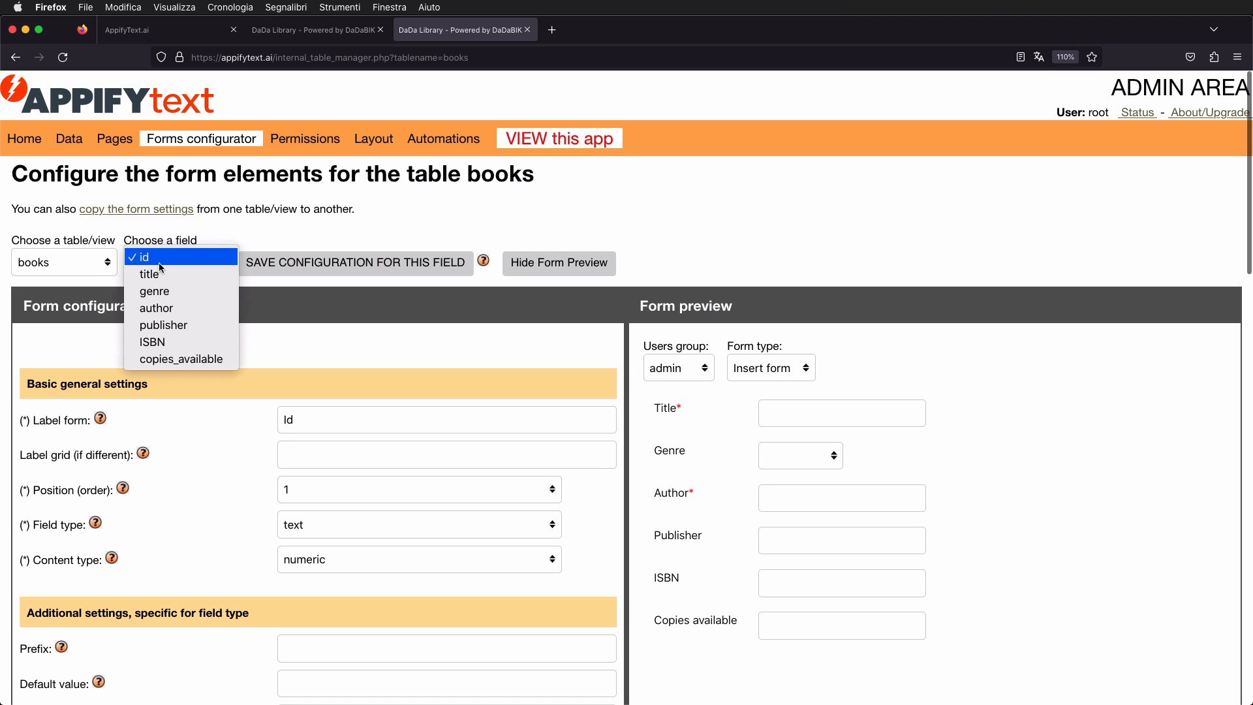
left_click(167, 308)
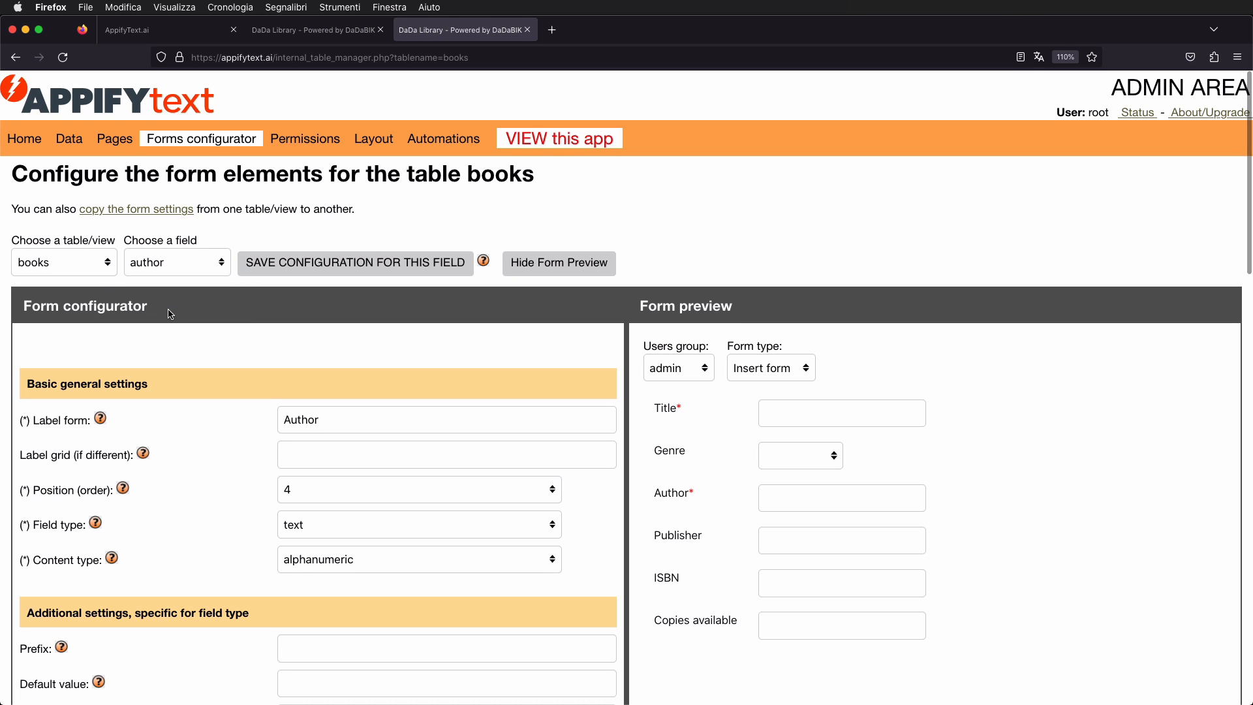
Step: Type test text into the preview's Author box and erase it
scroll(319, 428, "down", 2)
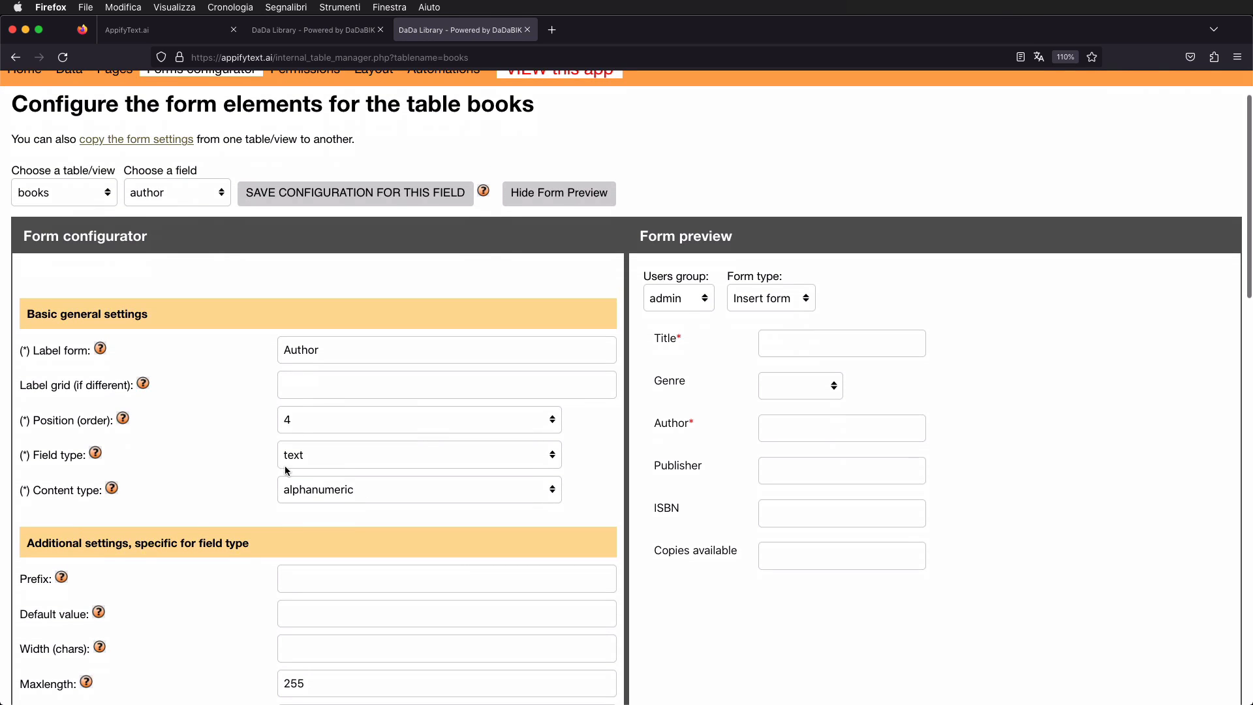
left_click(791, 427)
type("fhkjsdhfjkshdkjshdfhkdj")
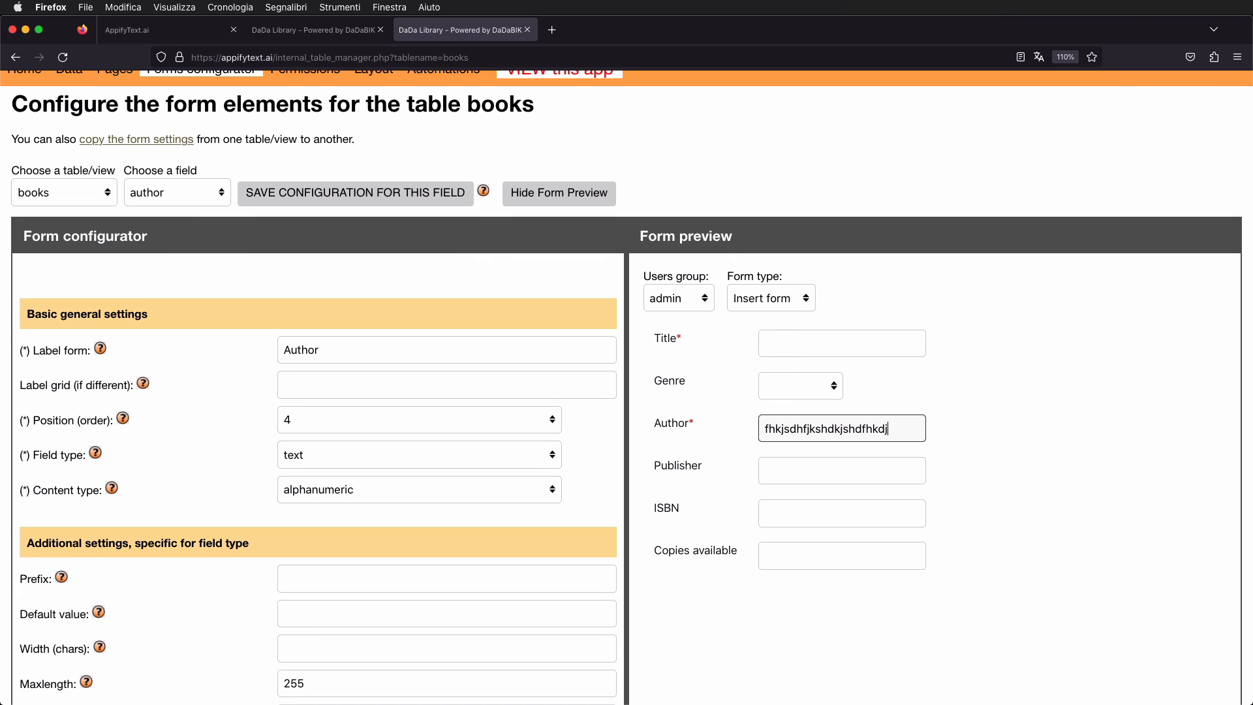
key("BackSpace")
key("BackSpace")
key("BackSpace")
key("BackSpace")
key("BackSpace")
key("BackSpace")
key("BackSpace")
key("BackSpace")
key("BackSpace")
key("BackSpace")
key("BackSpace")
key("BackSpace")
key("BackSpace")
key("BackSpace")
key("BackSpace")
key("BackSpace")
key("BackSpace")
key("BackSpace")
key("BackSpace")
key("BackSpace")
Step: Change the author field type to select_single, then to select_multiple_menu
left_click(314, 456)
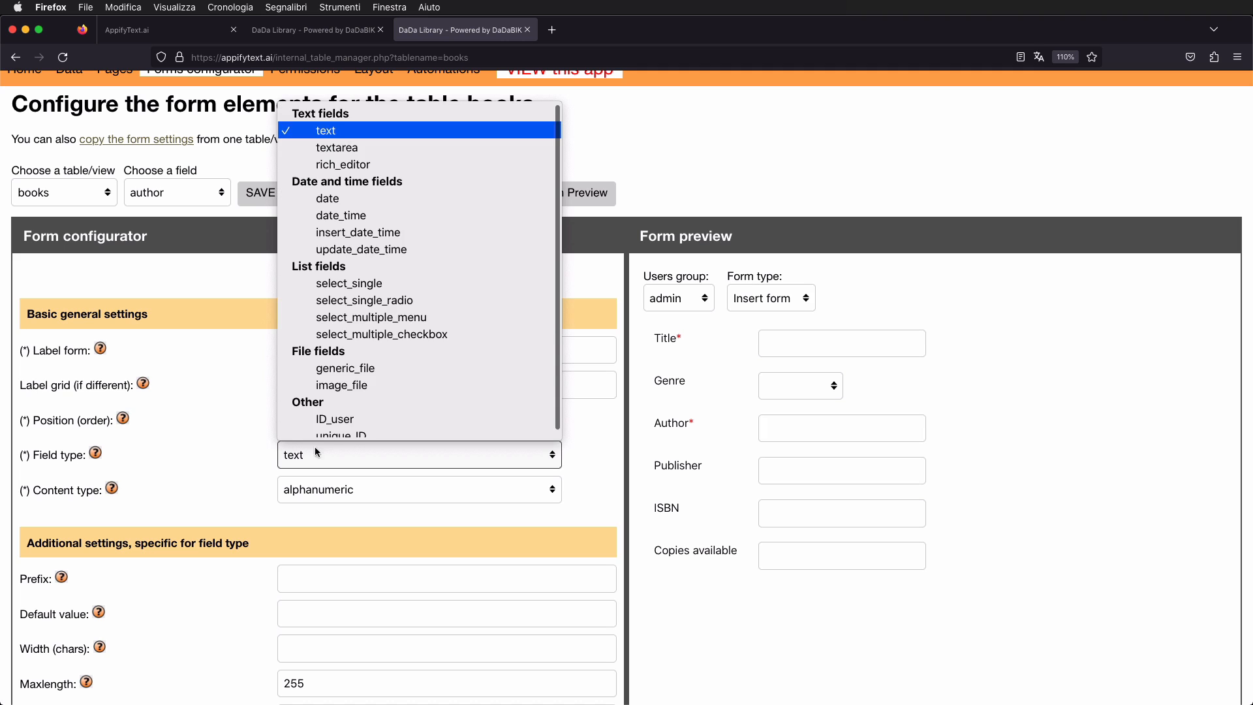
left_click(385, 275)
scroll(413, 490, "down", 3)
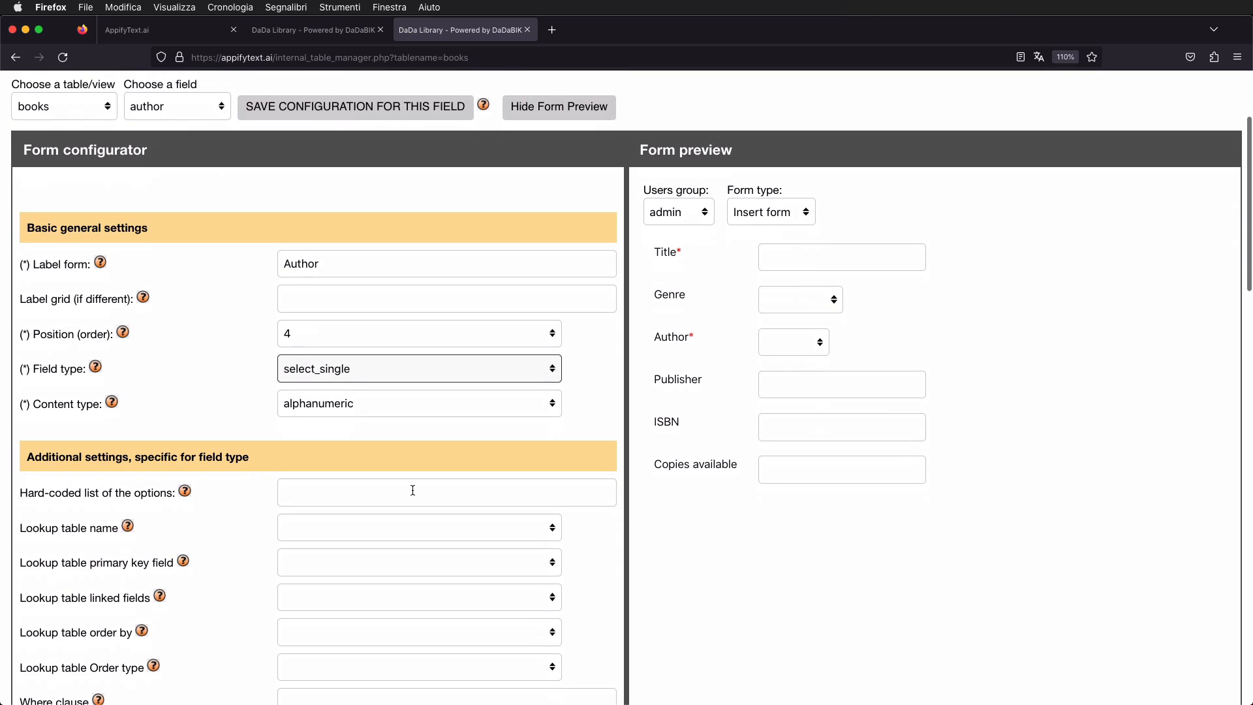
left_click(318, 369)
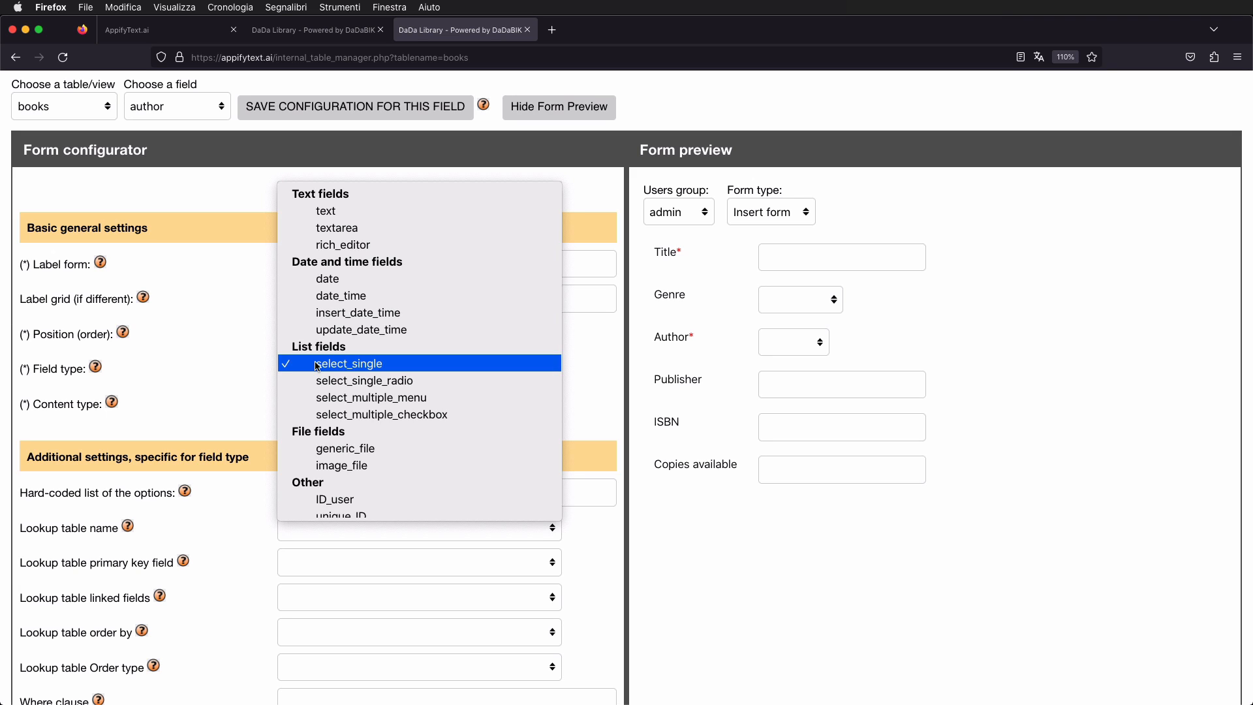
left_click(382, 400)
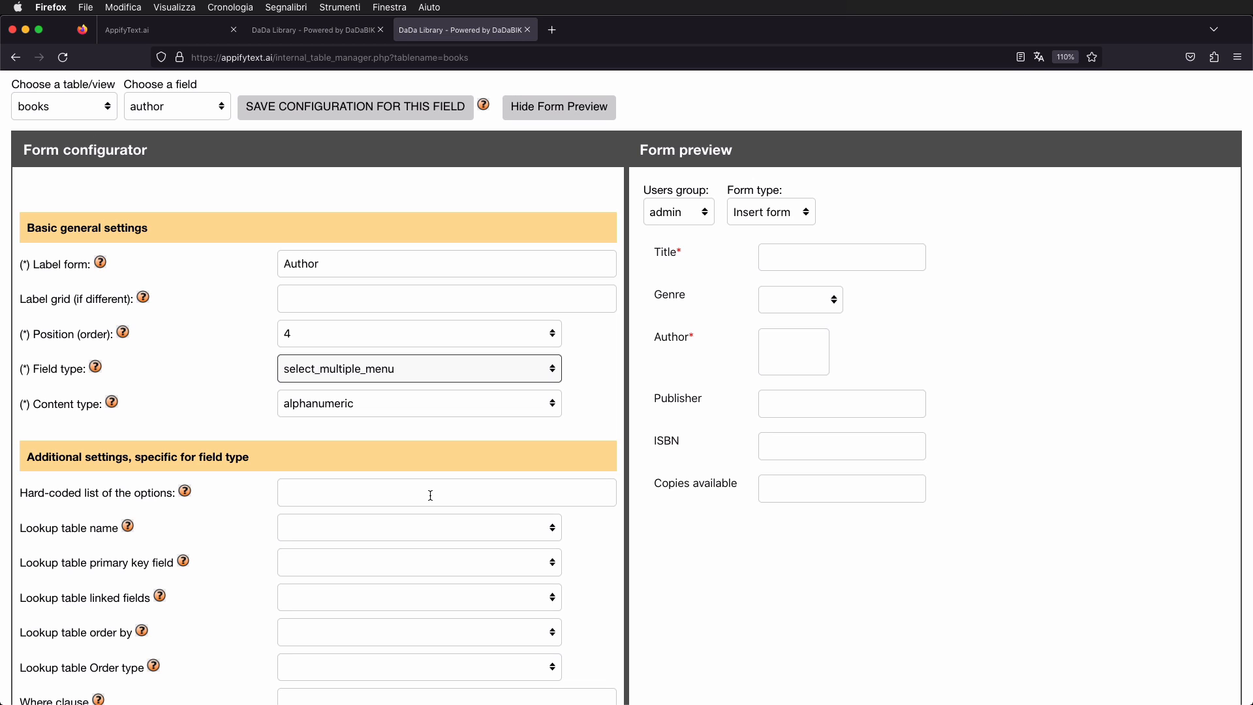
Step: Check the hard-coded options setting and open the lookup table list for author
scroll(350, 496, "down", 3)
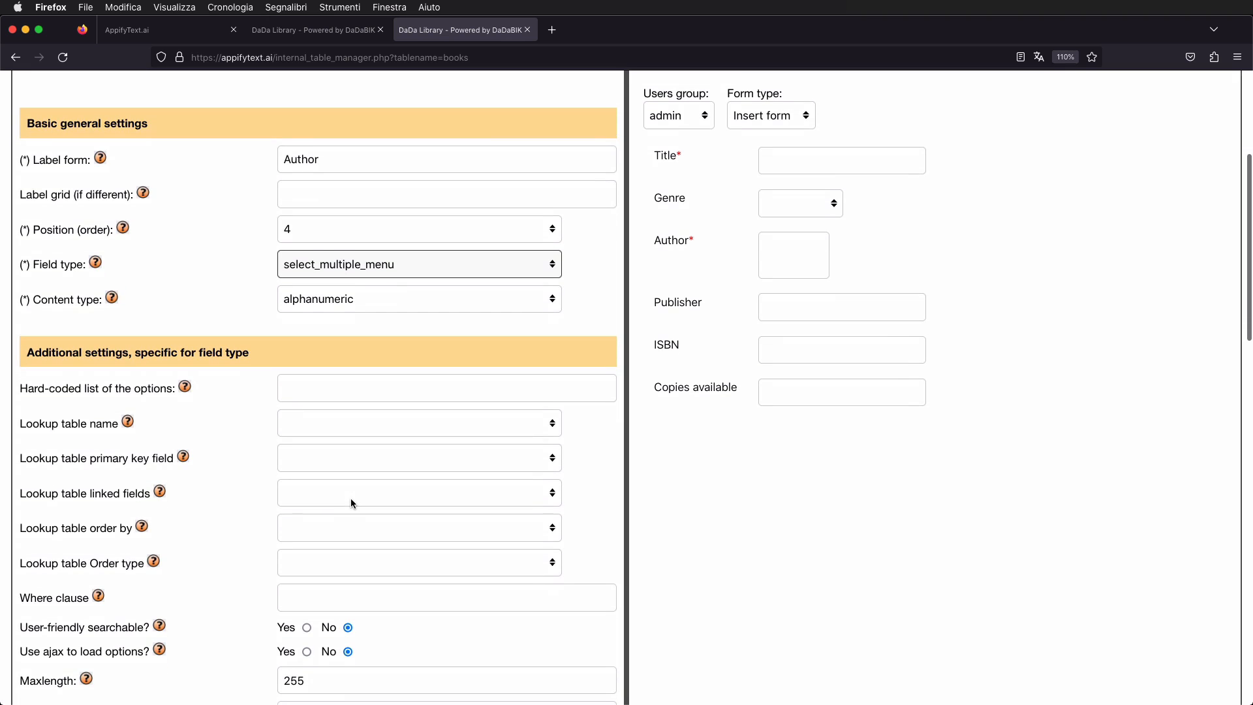
left_click(311, 394)
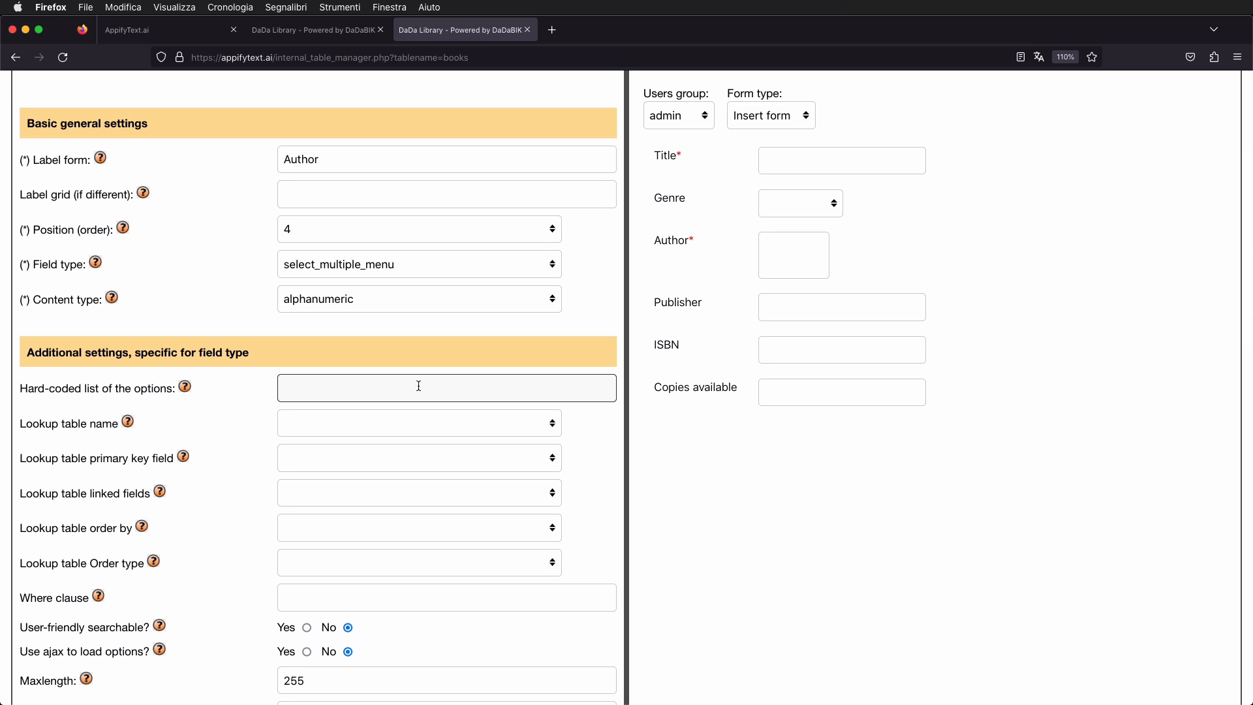
scroll(418, 385, "down", 2)
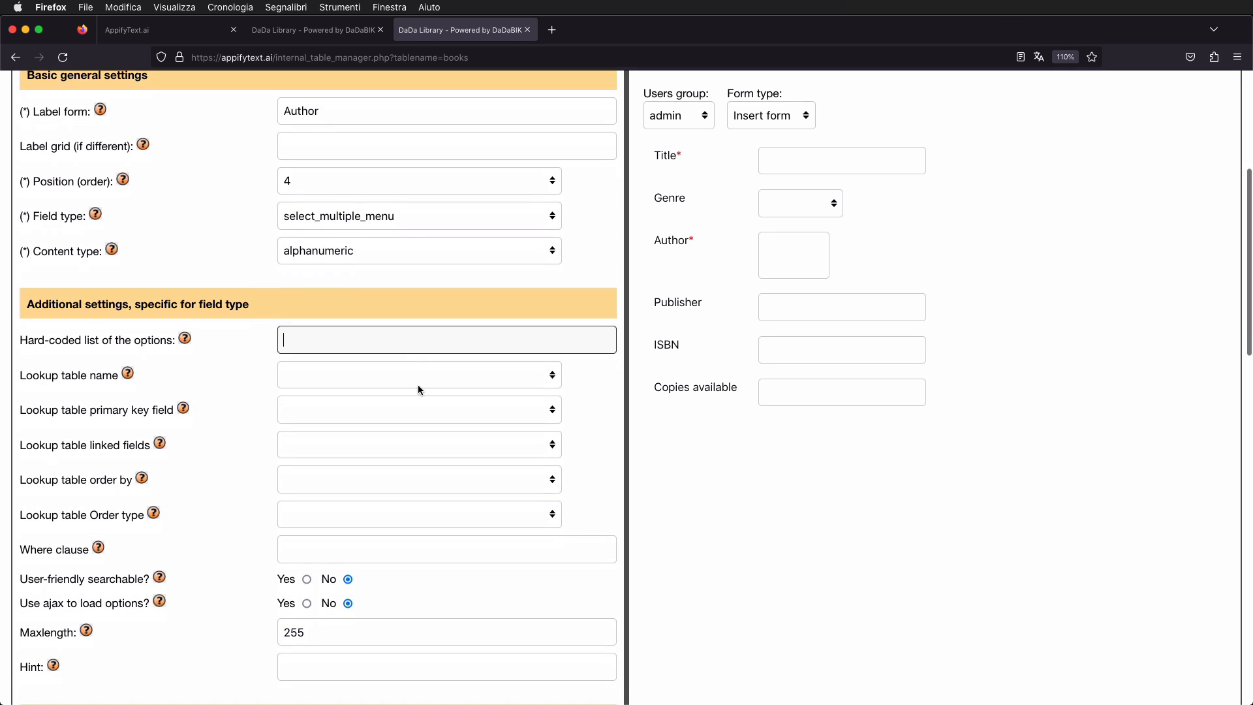
left_click(319, 375)
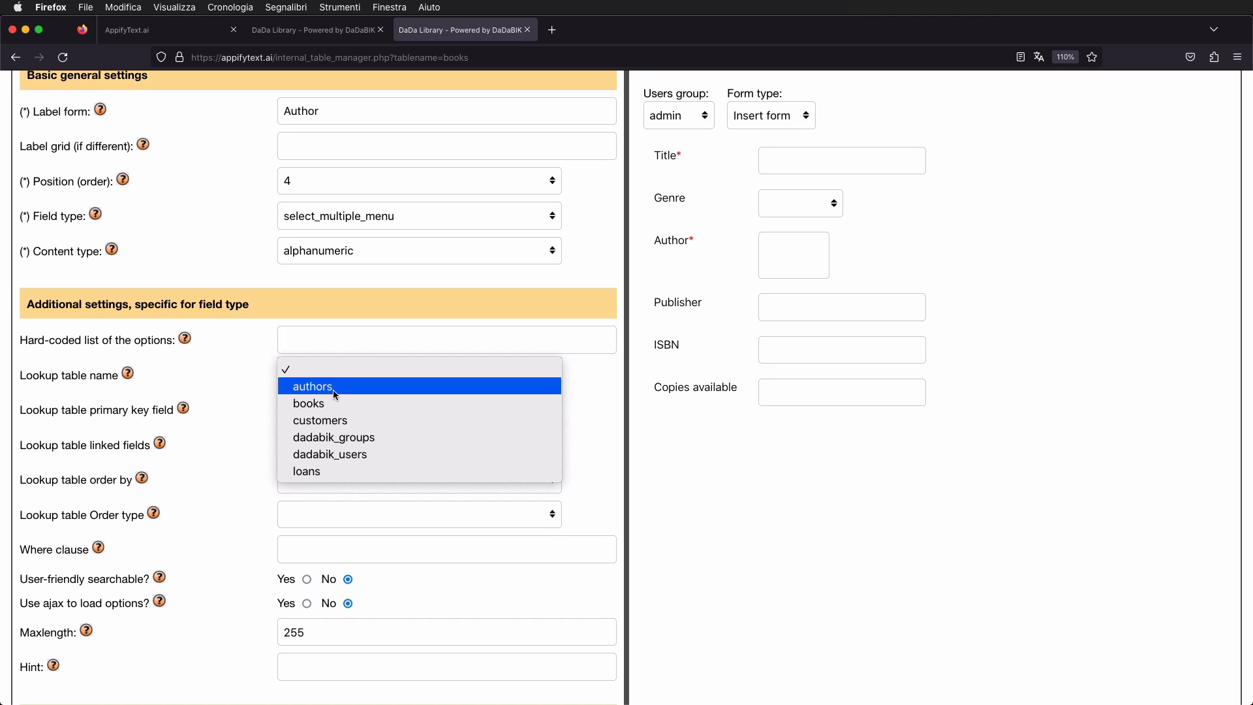
Step: Point the Author lookup at the authors table, using id as its primary key field
left_click(333, 389)
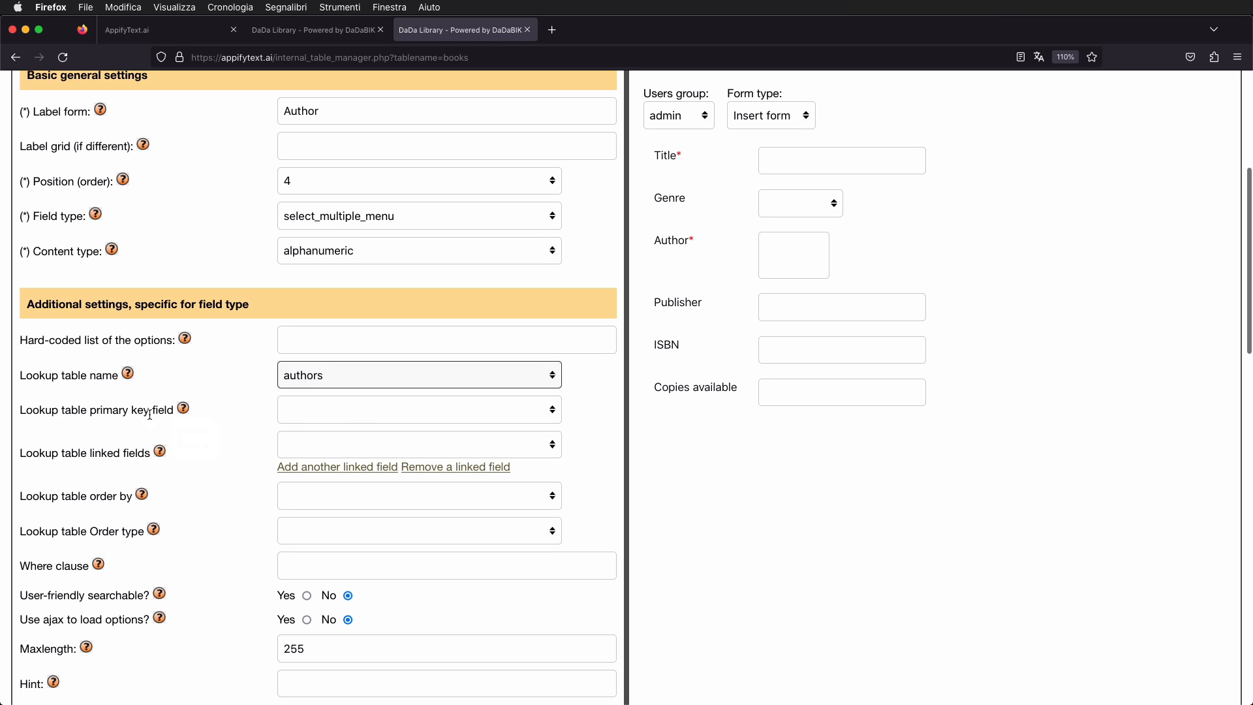
left_click(296, 419)
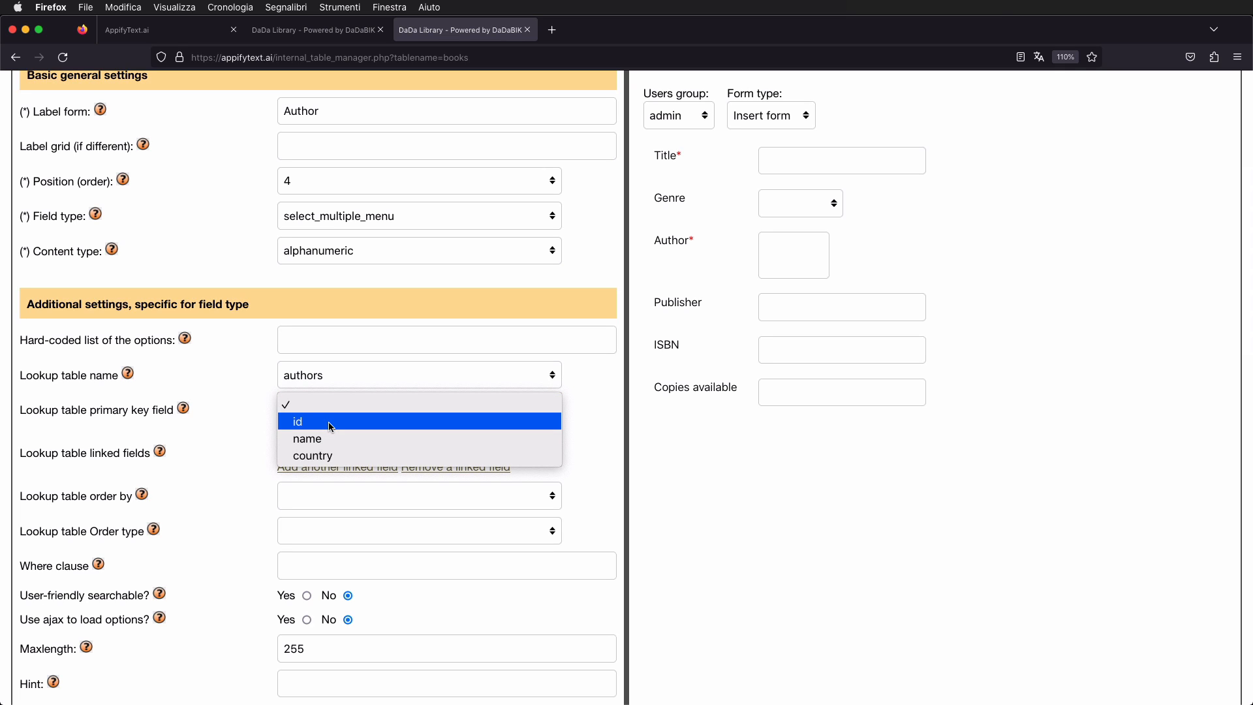
left_click(330, 426)
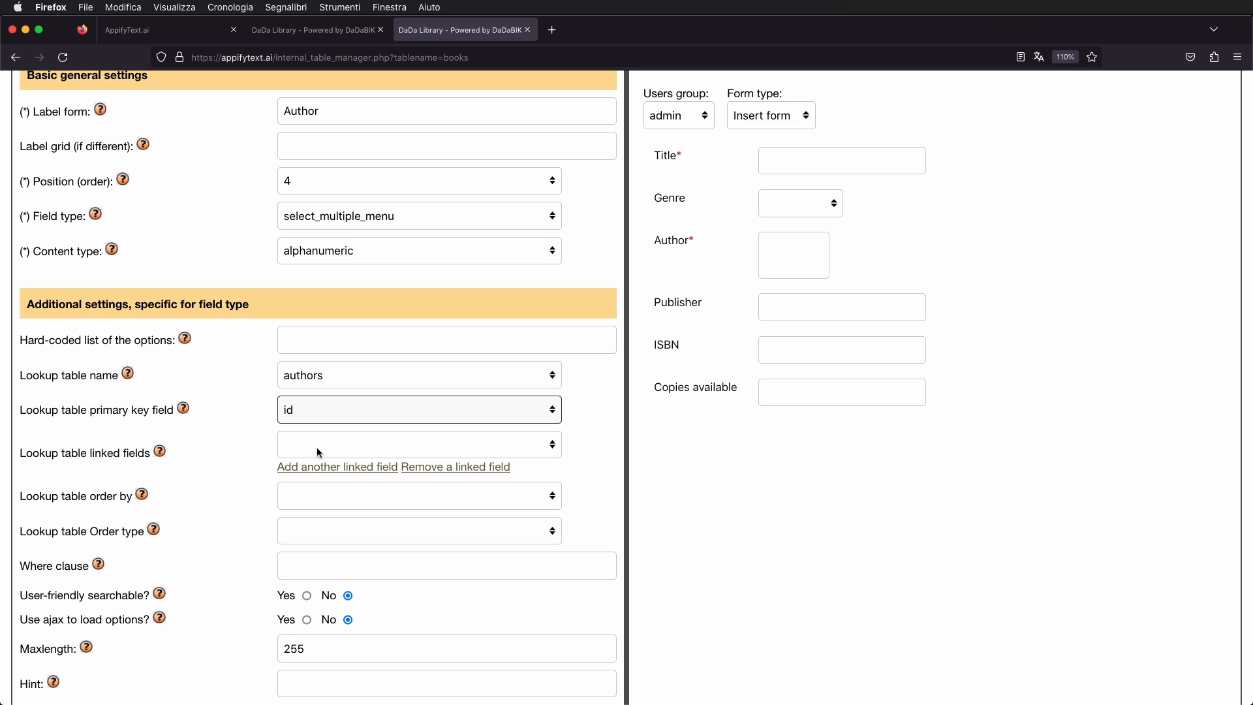
scroll(700, 428, "up", 2)
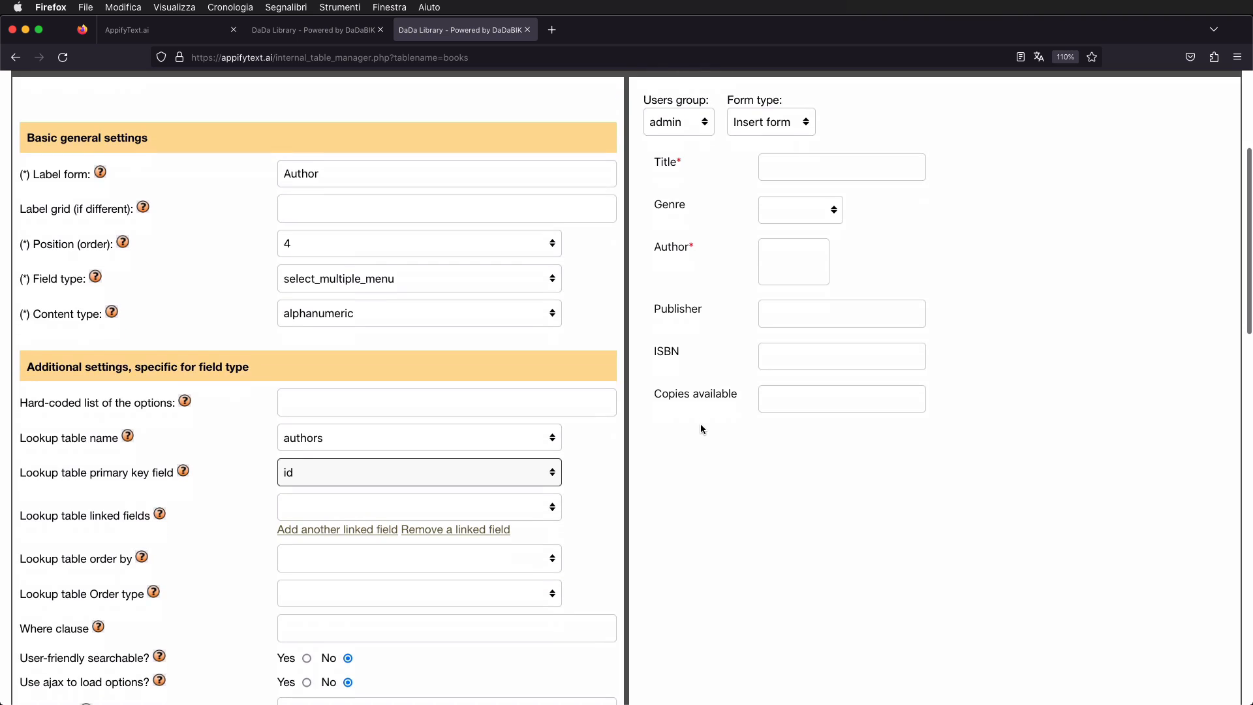
scroll(701, 429, "down", 2)
scroll(701, 428, "up", 1)
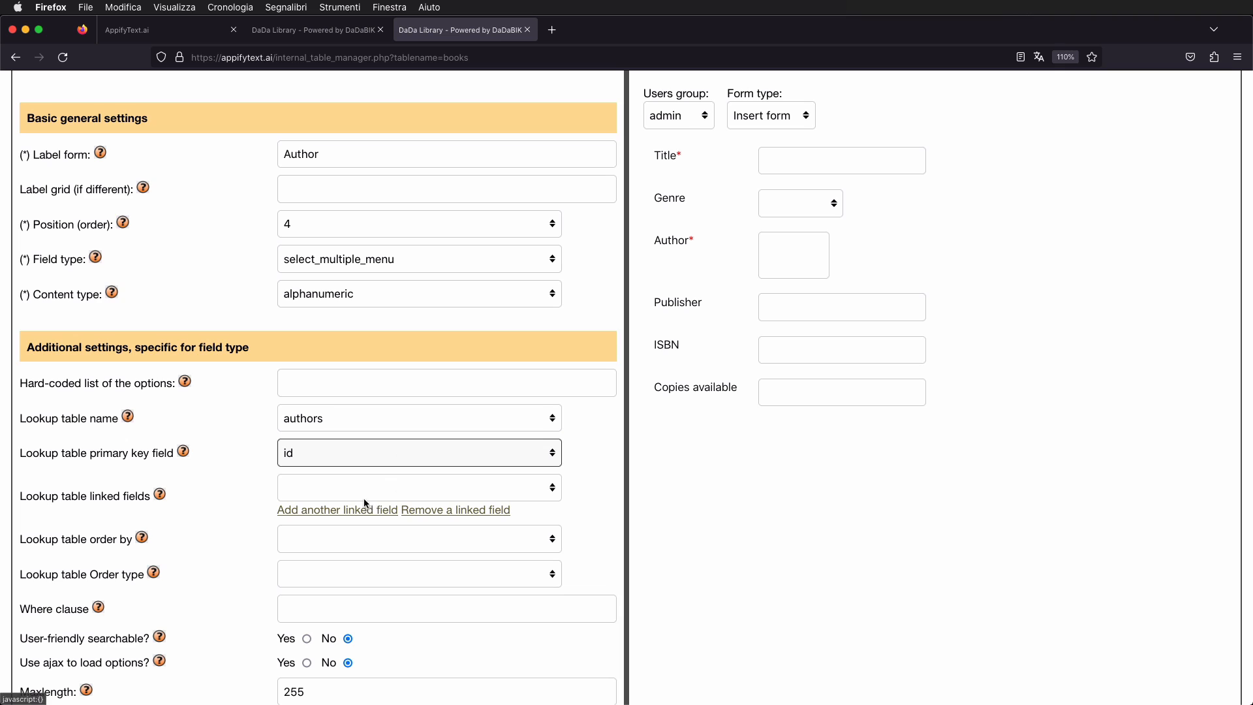
Step: Show author name and country as the Author field's linked display fields
left_click(340, 486)
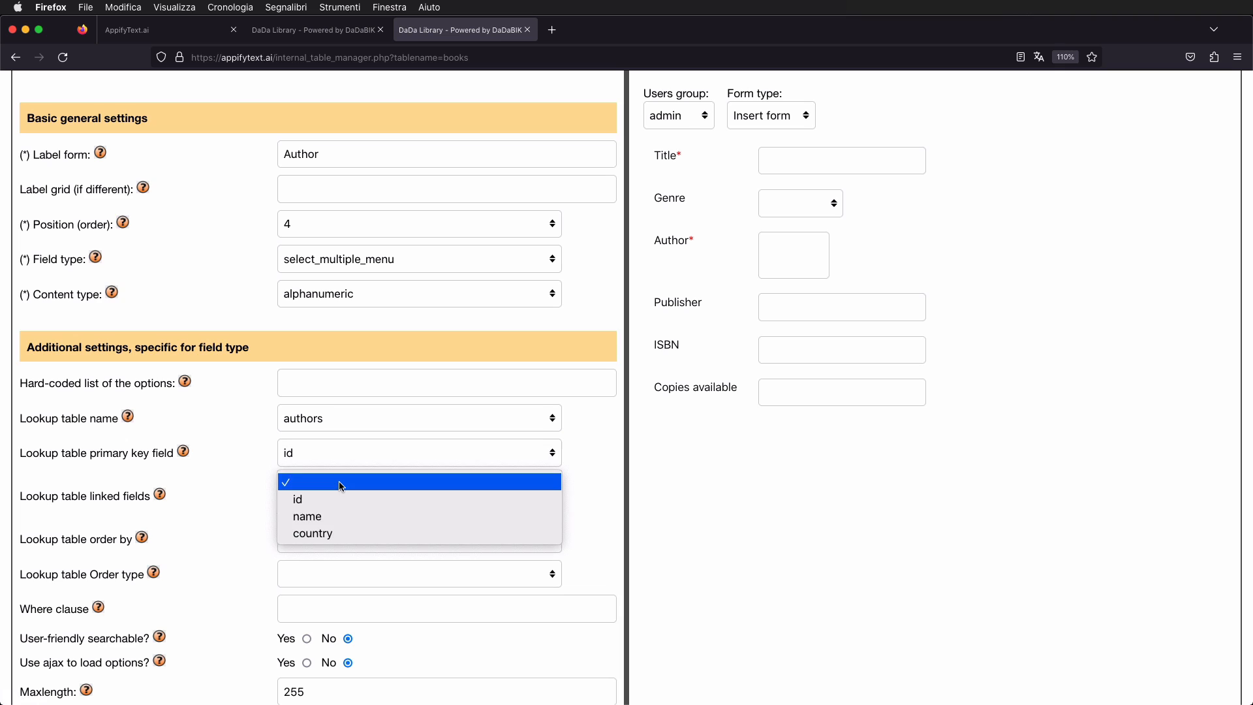
left_click(361, 520)
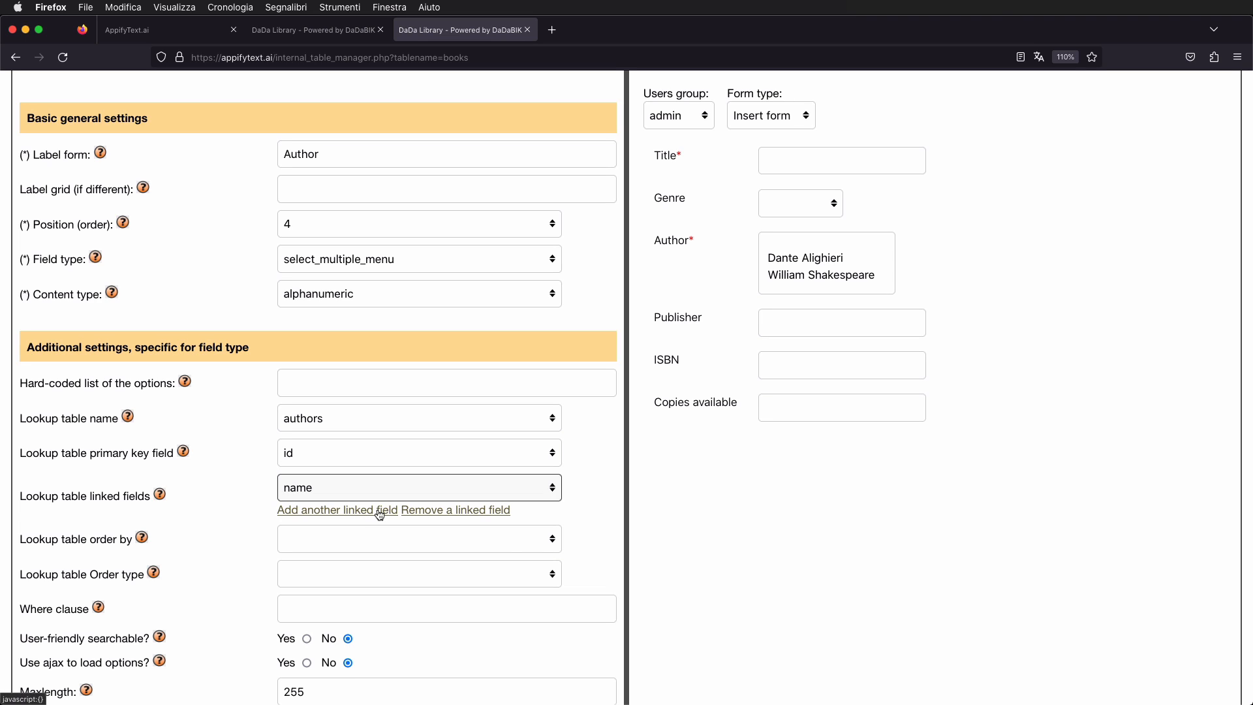
left_click(377, 511)
left_click(345, 512)
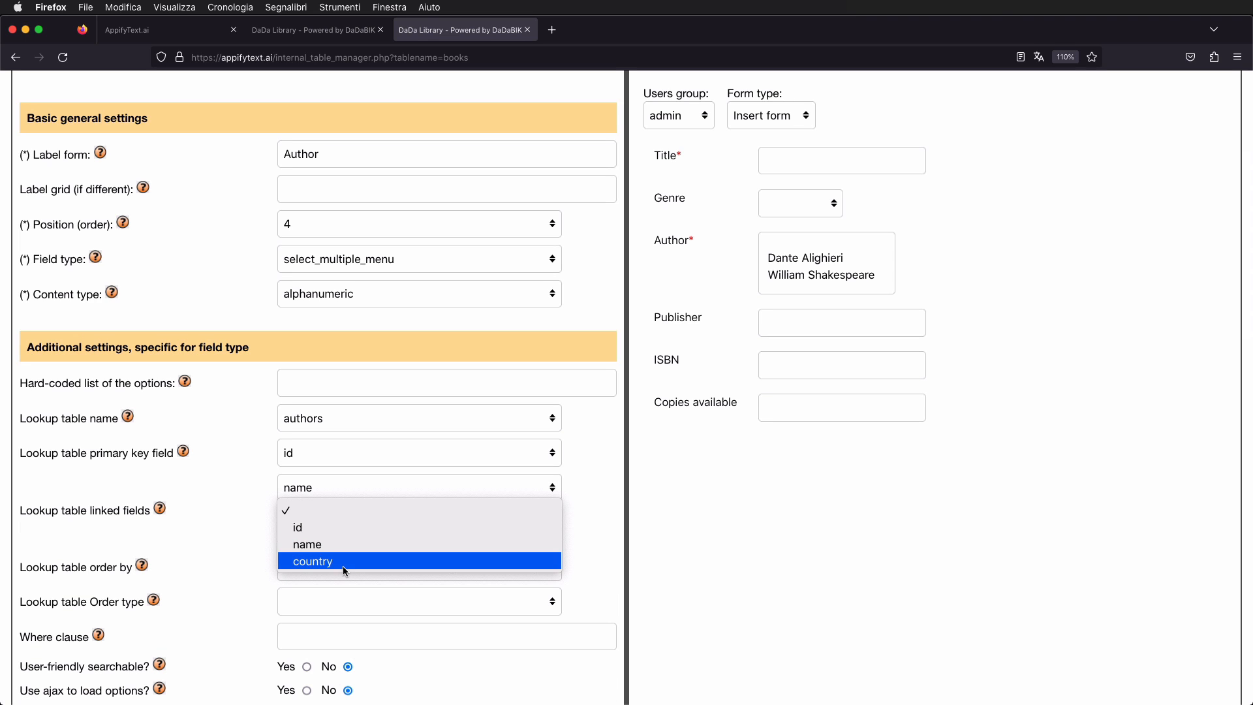
left_click(343, 566)
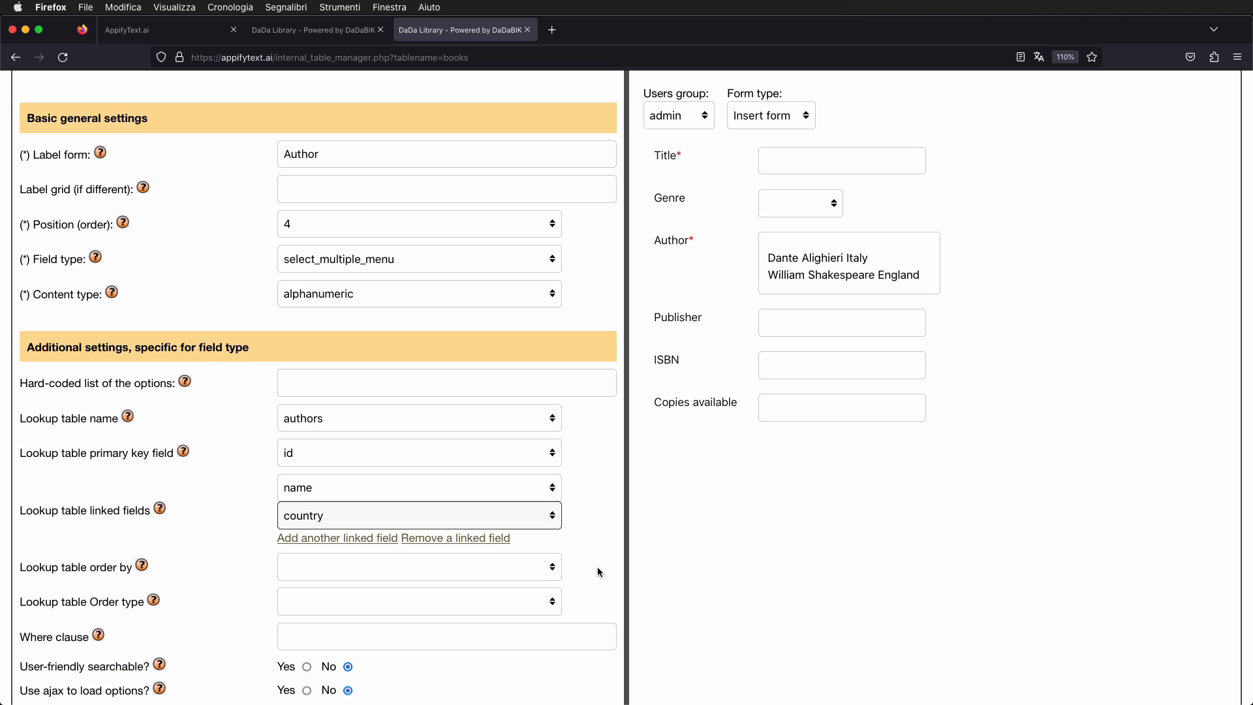
Step: Set 'User-friendly searchable?' to Yes for the Author field
scroll(598, 567, "down", 2)
scroll(599, 572, "down", 1)
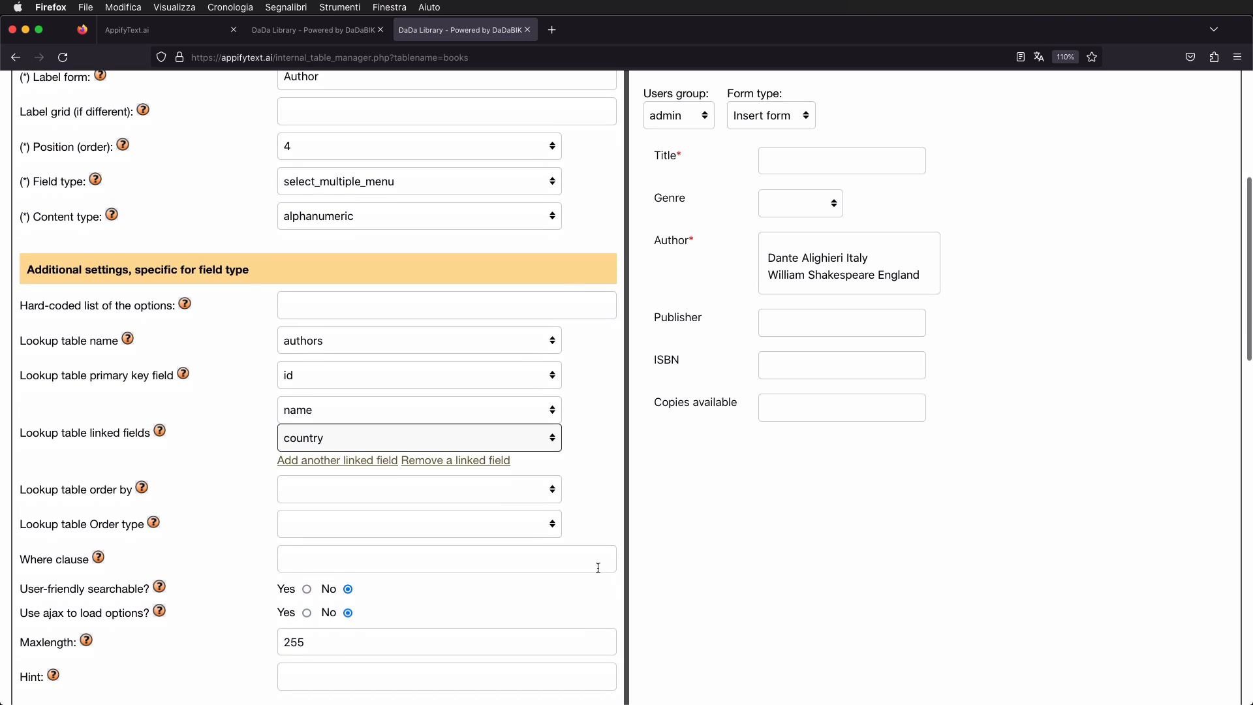
left_click(306, 590)
scroll(306, 593, "up", 5)
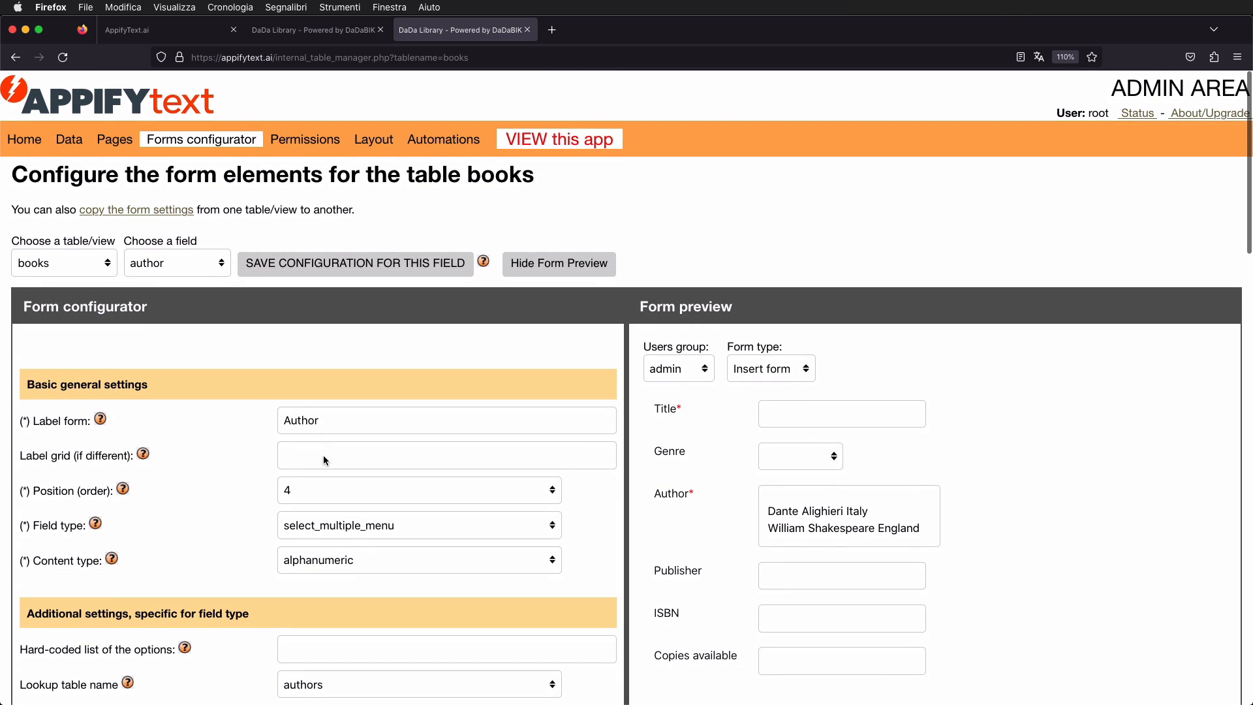
Step: Save the Author field configuration and start a new book in the library app
left_click(357, 263)
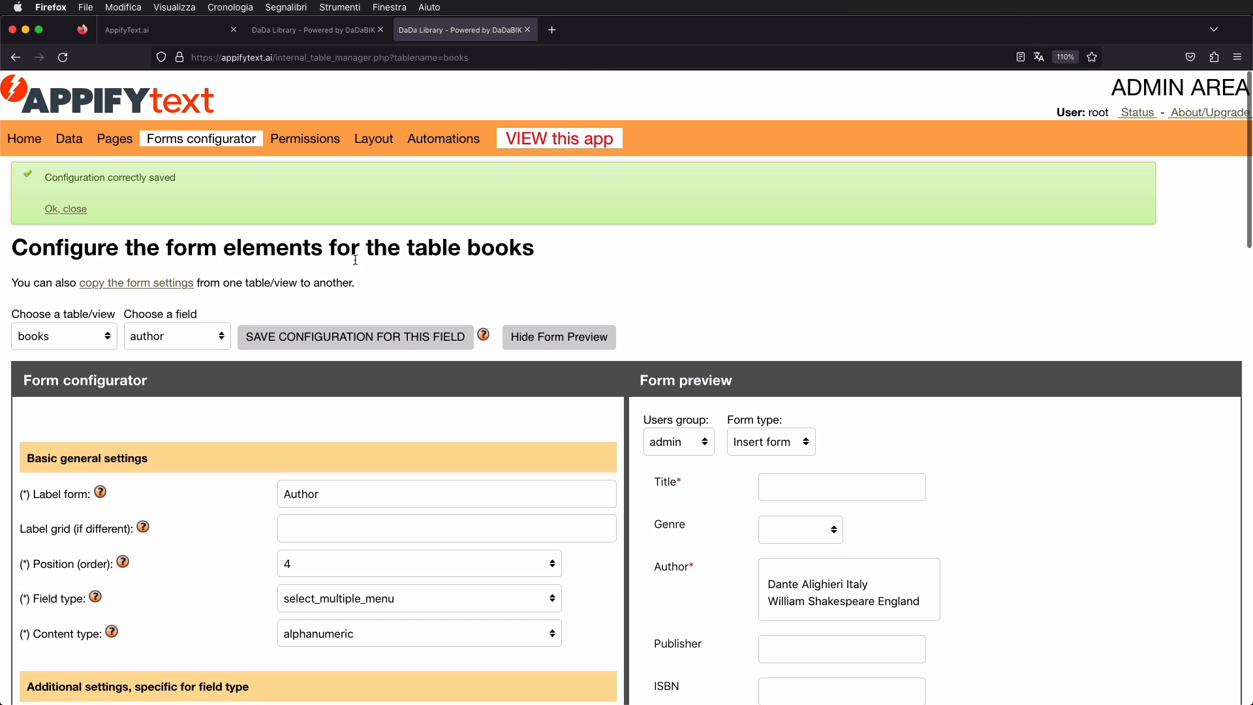
left_click(333, 36)
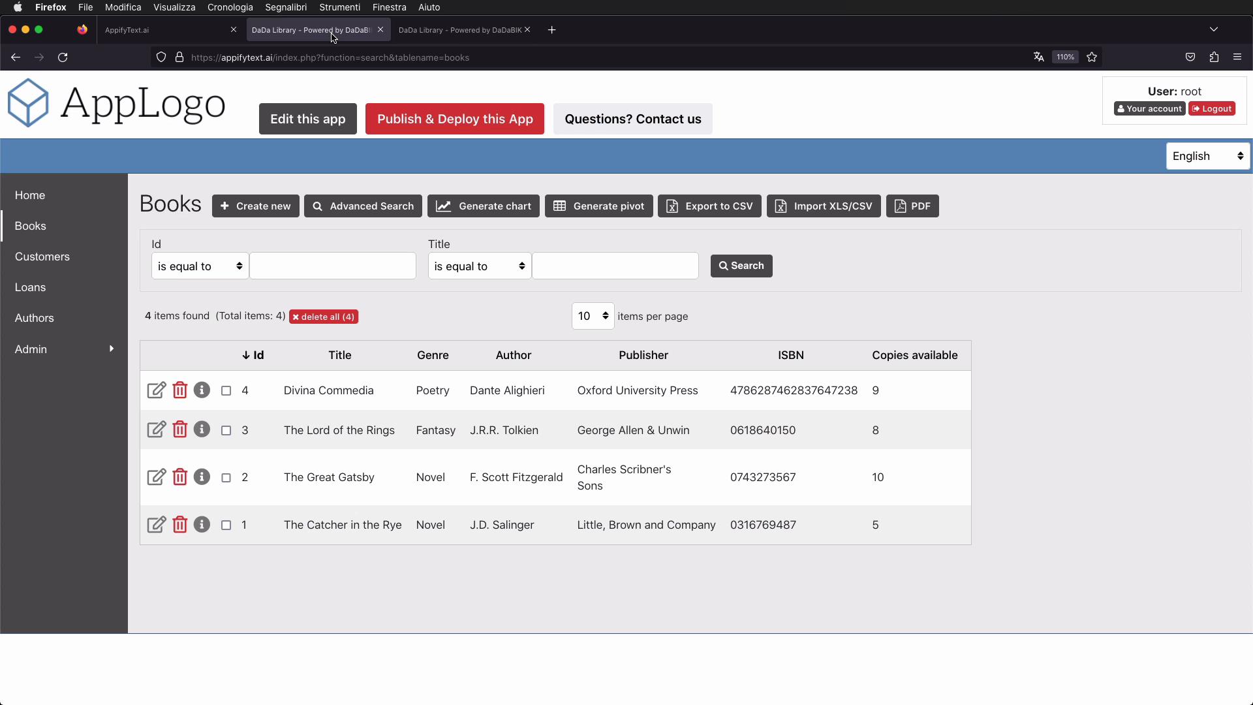
left_click(251, 208)
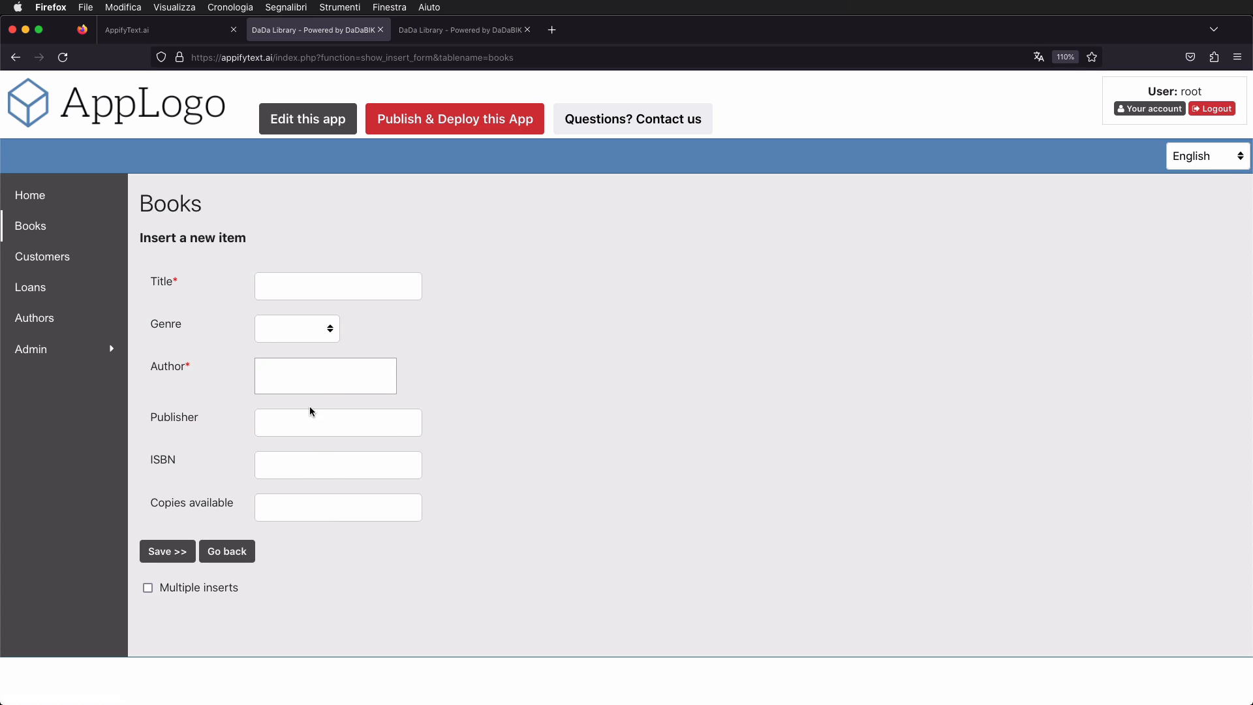
Step: Pick Dante Alighieri and William Shakespeare as authors, then return to Books without saving
left_click(322, 373)
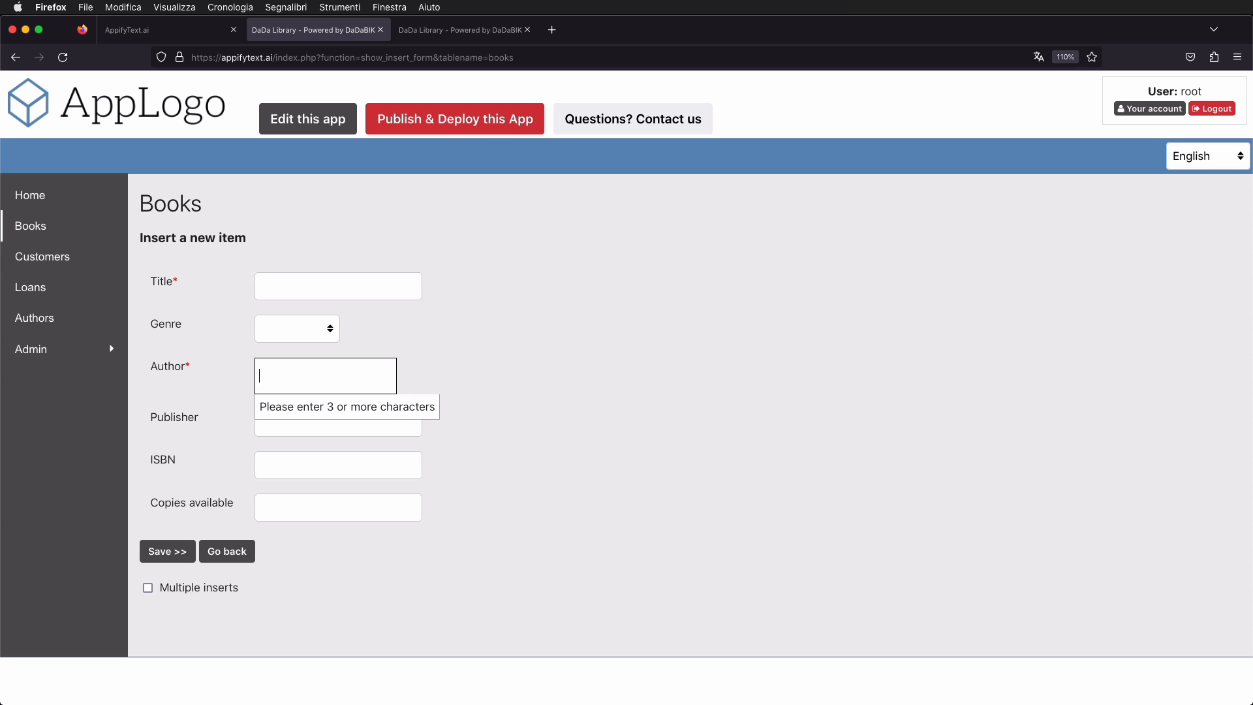
type("dante")
key("Return")
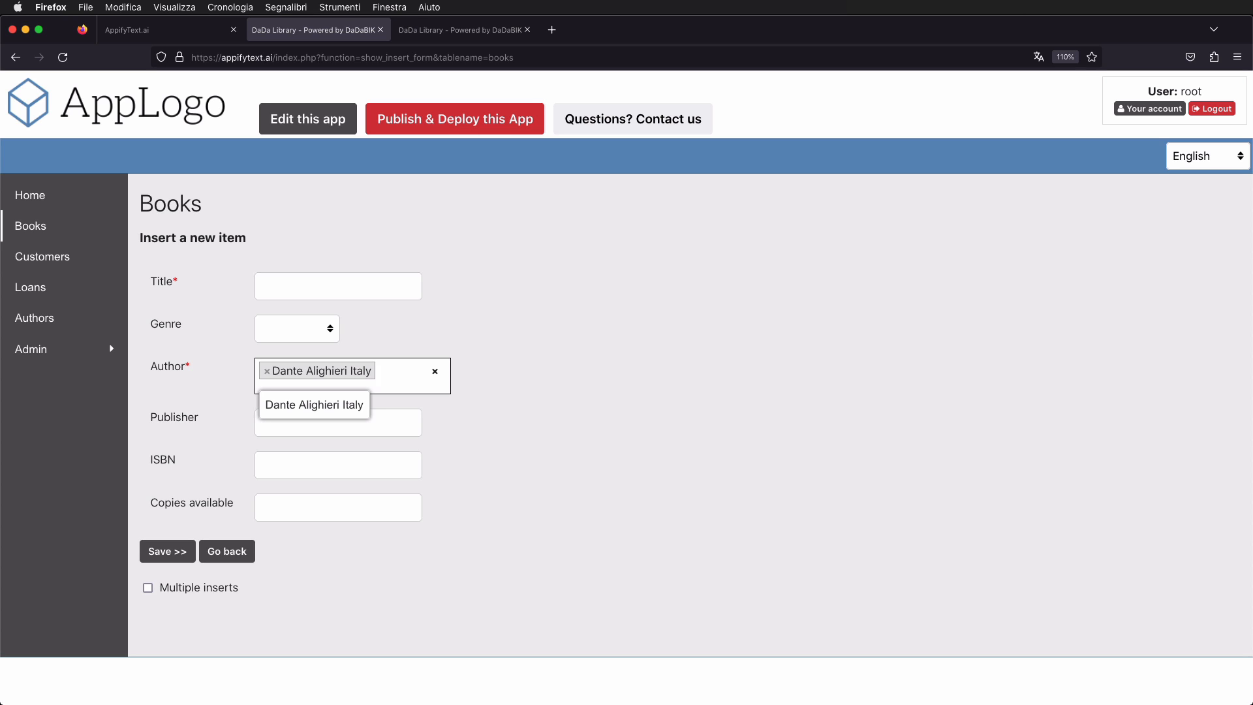
type("will")
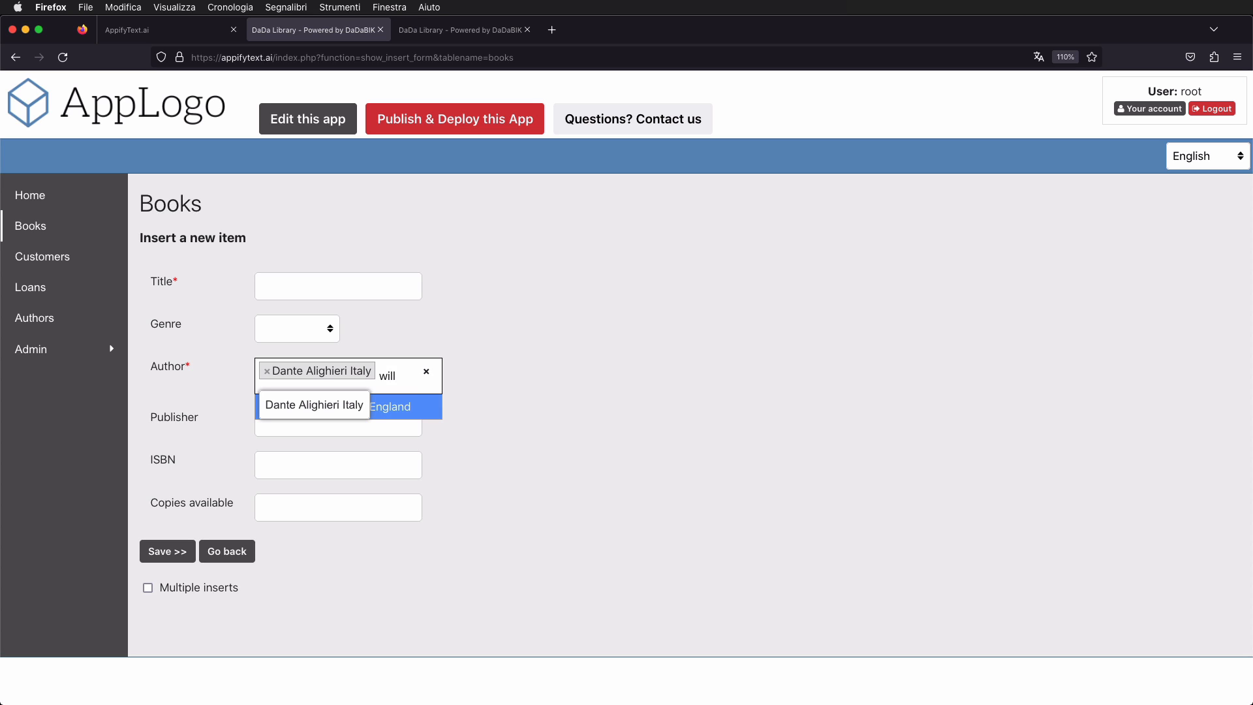
key("Return")
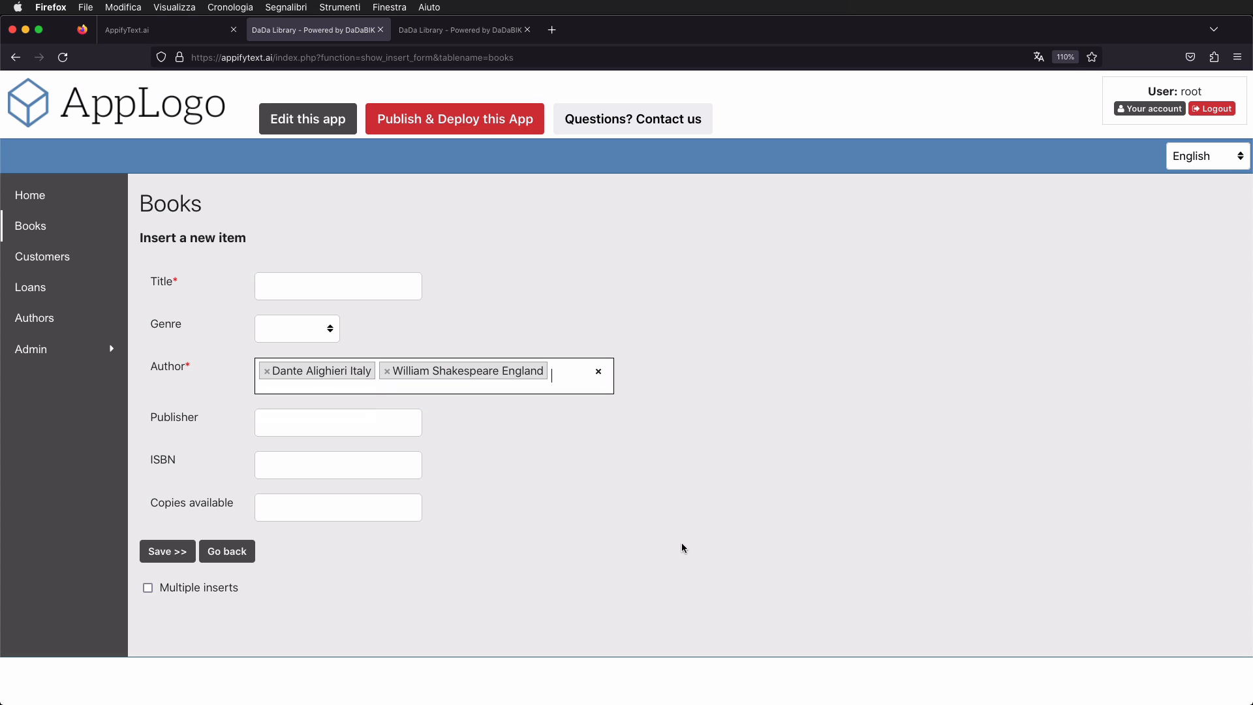
left_click(681, 543)
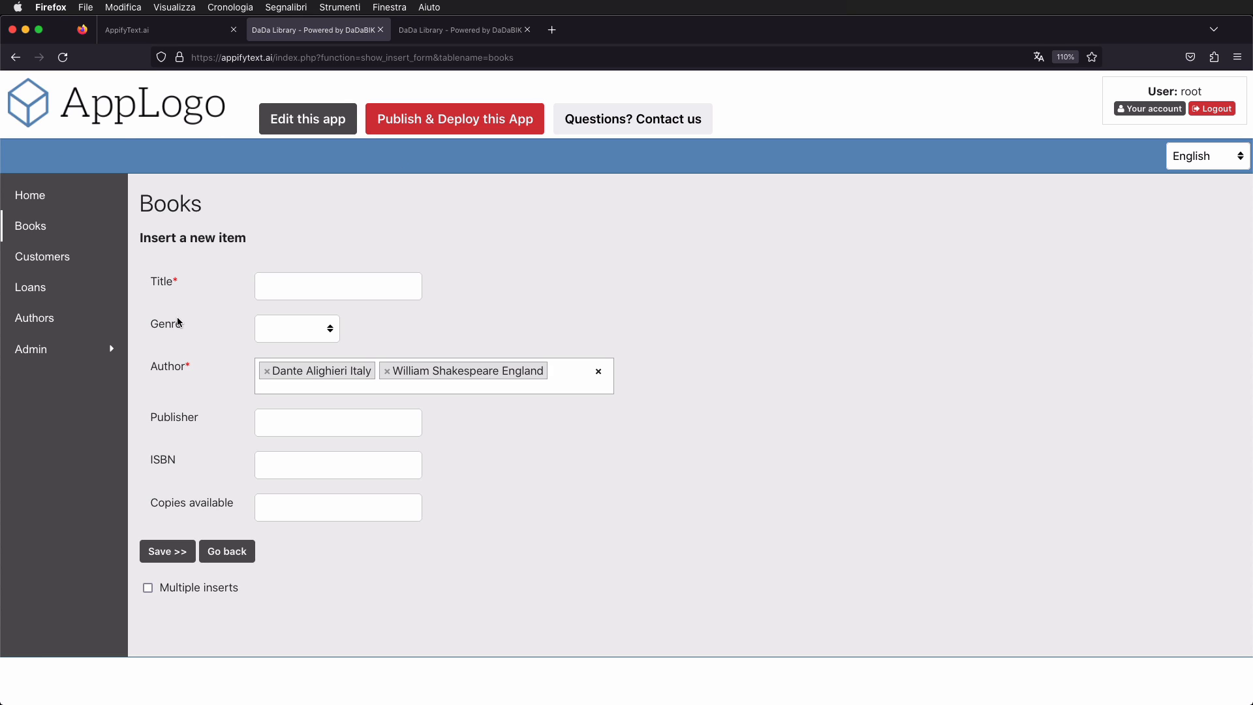
left_click(35, 222)
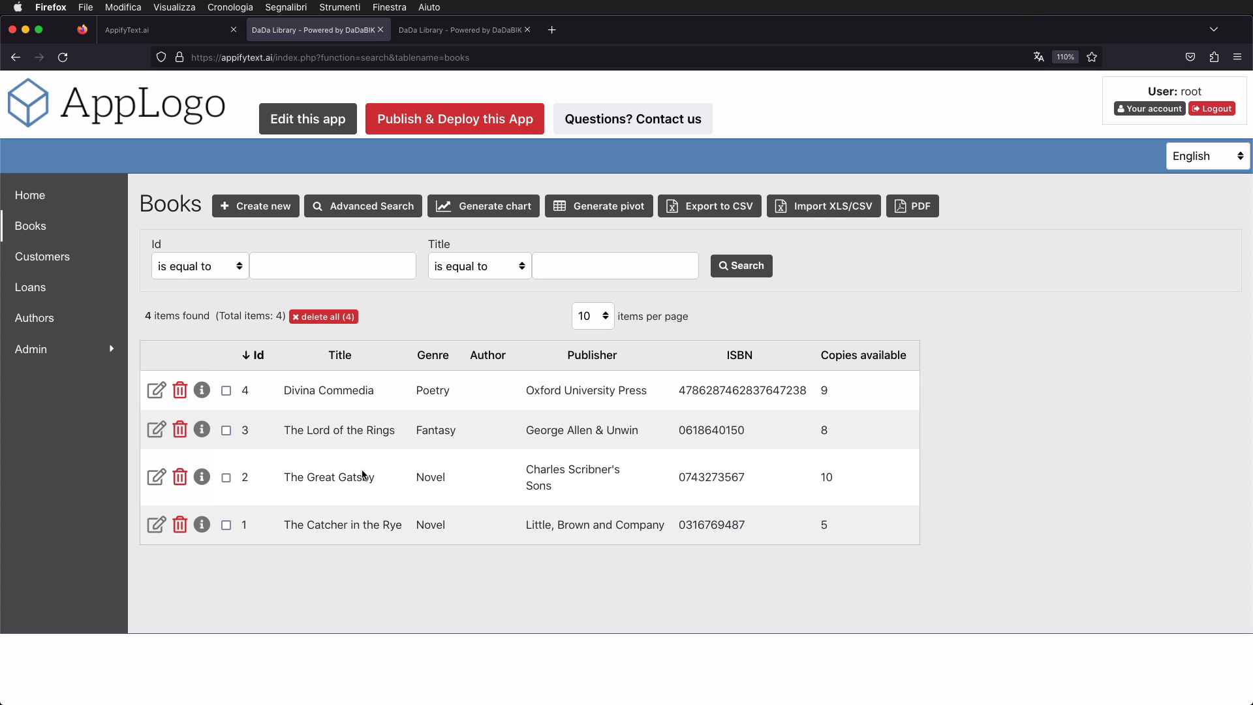
Step: Set Divina Commedia's author to Dante Alighieri (Italy) and save back to the Books list
left_click(157, 390)
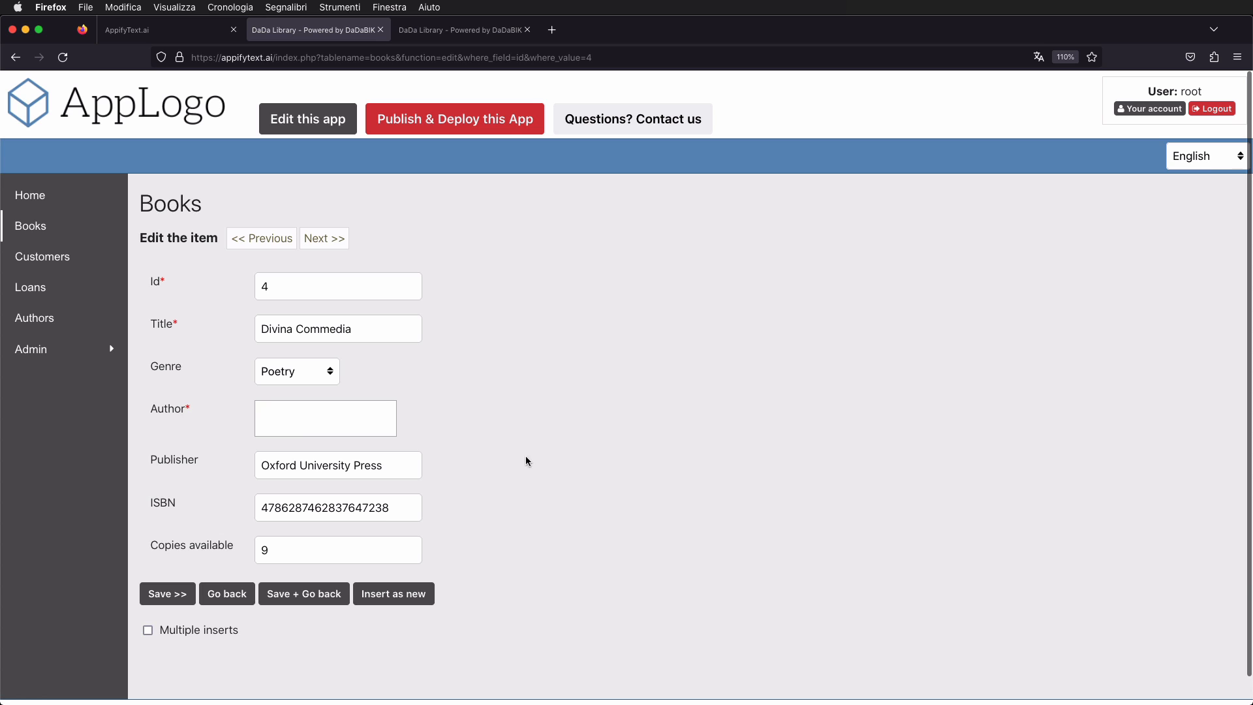
left_click(302, 425)
type("dant")
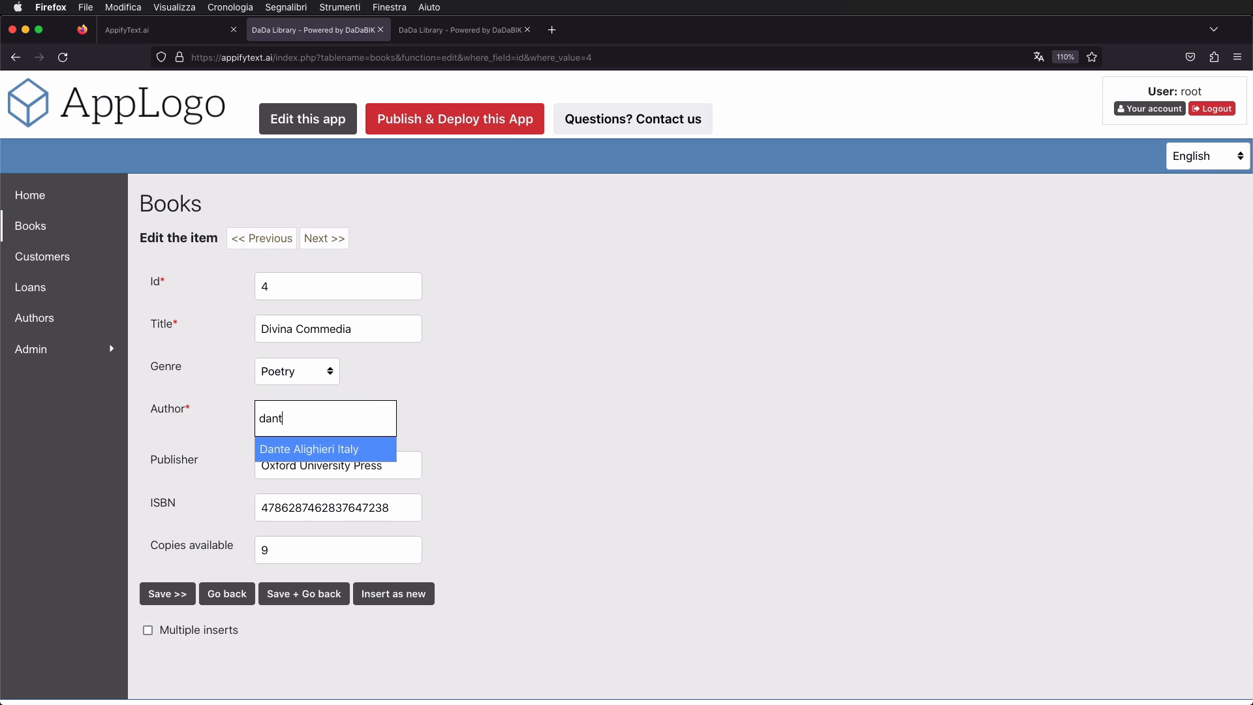
key("Return")
left_click(169, 595)
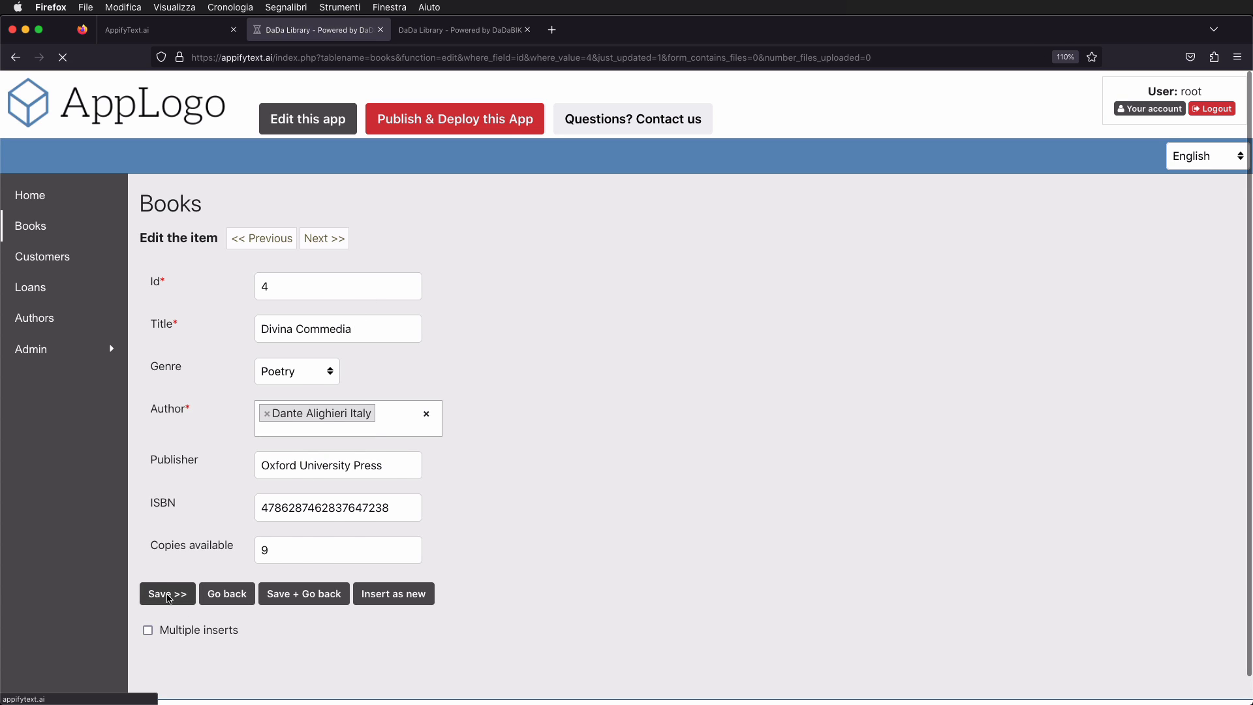
left_click(301, 638)
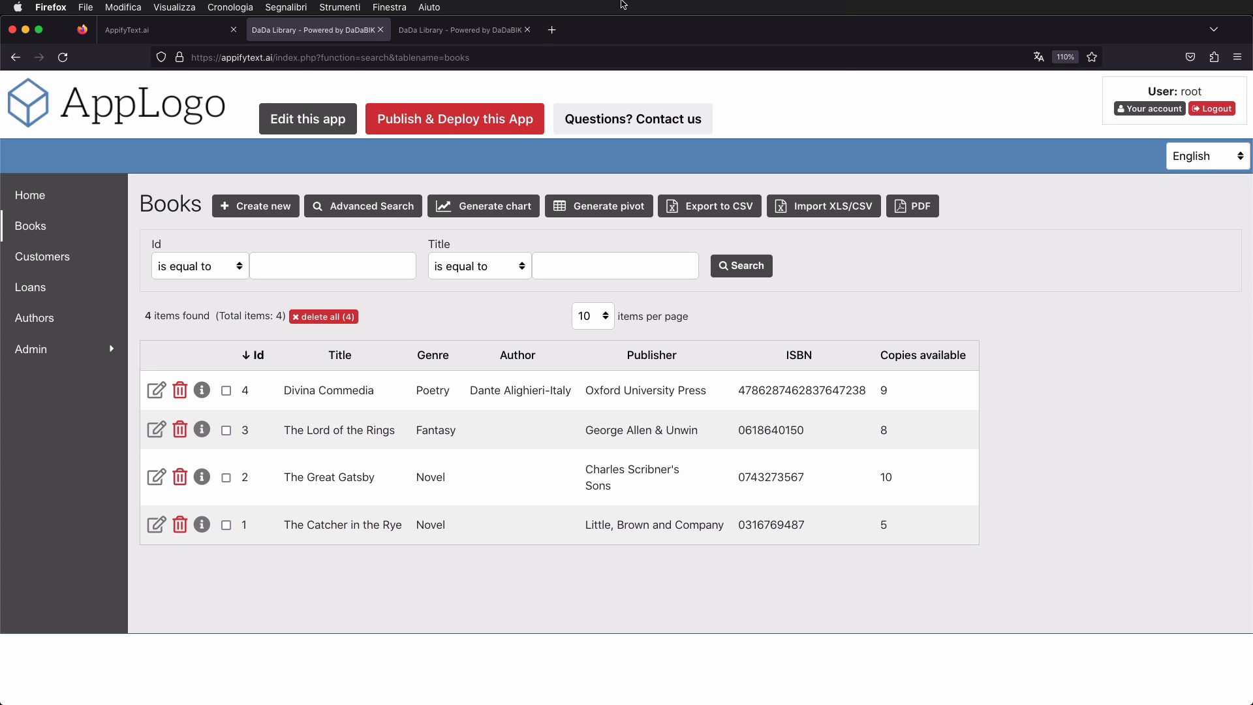
left_click(273, 213)
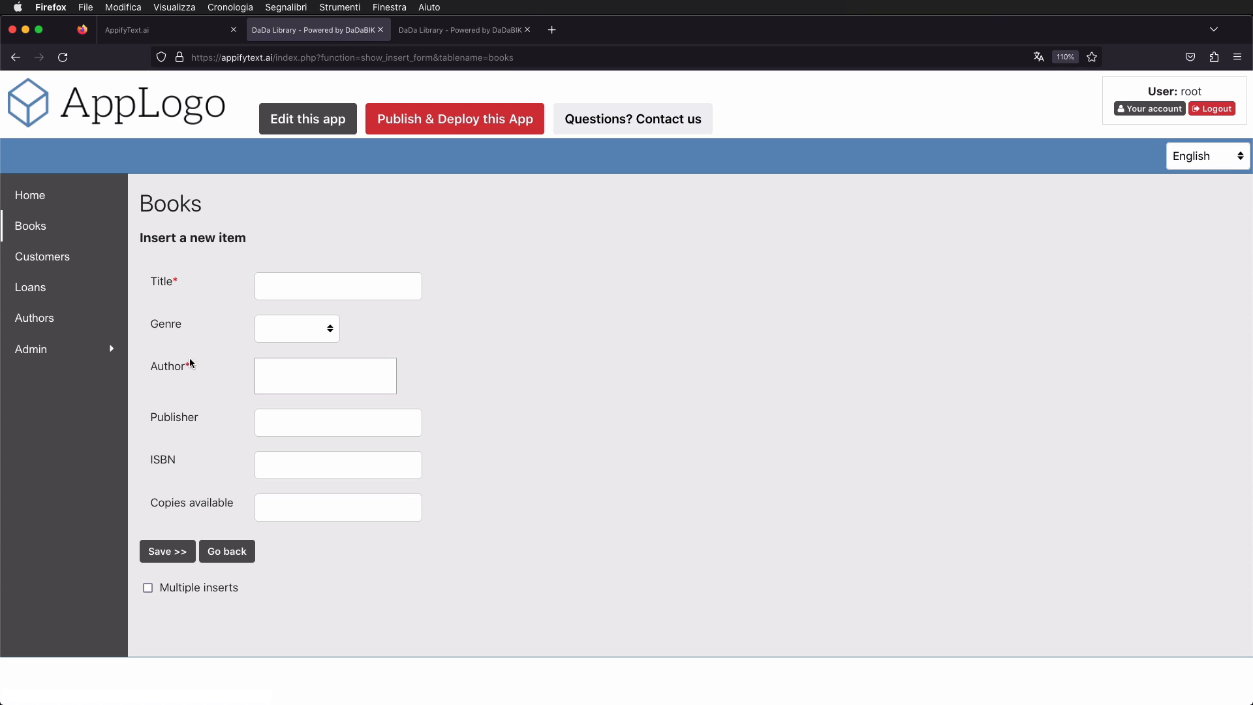
left_click(60, 259)
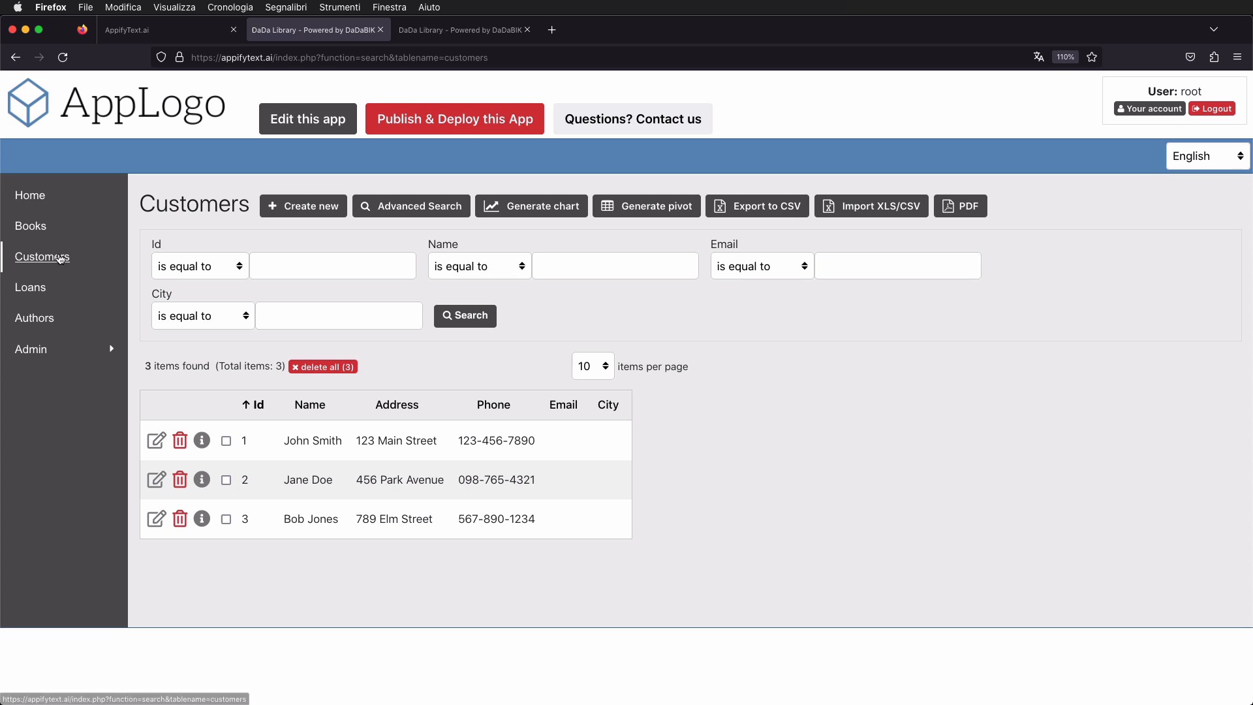
left_click(296, 208)
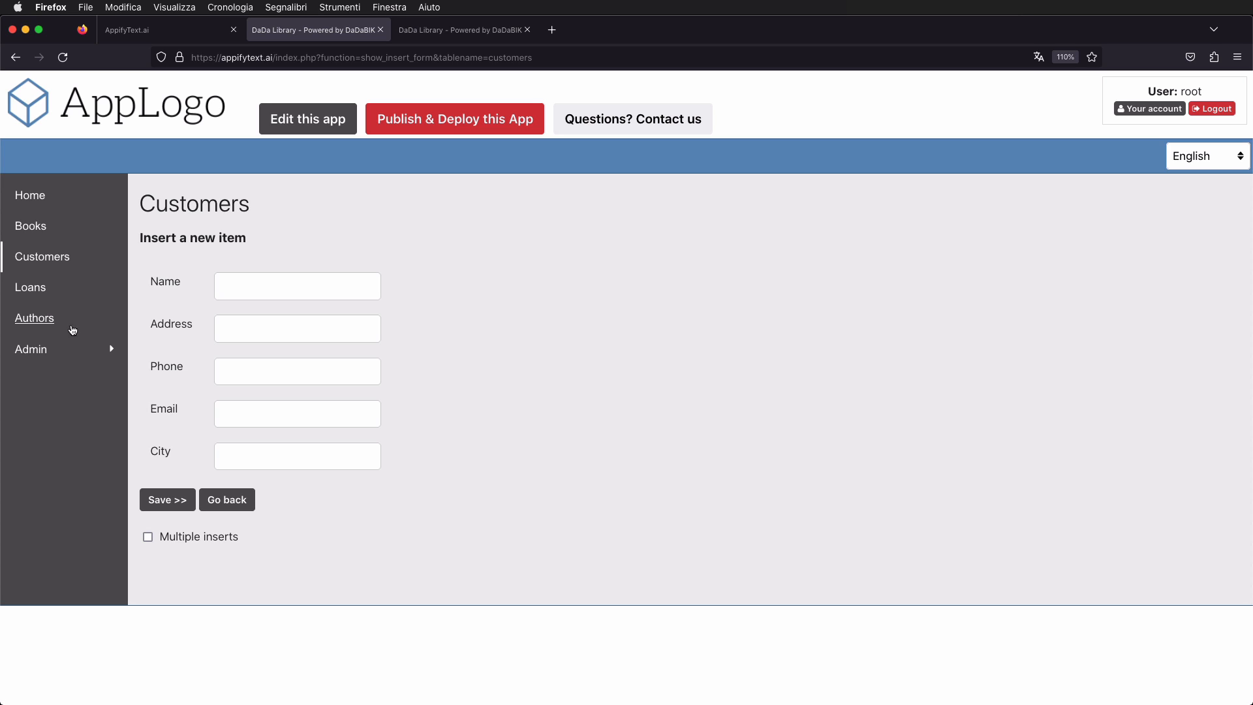
left_click(45, 289)
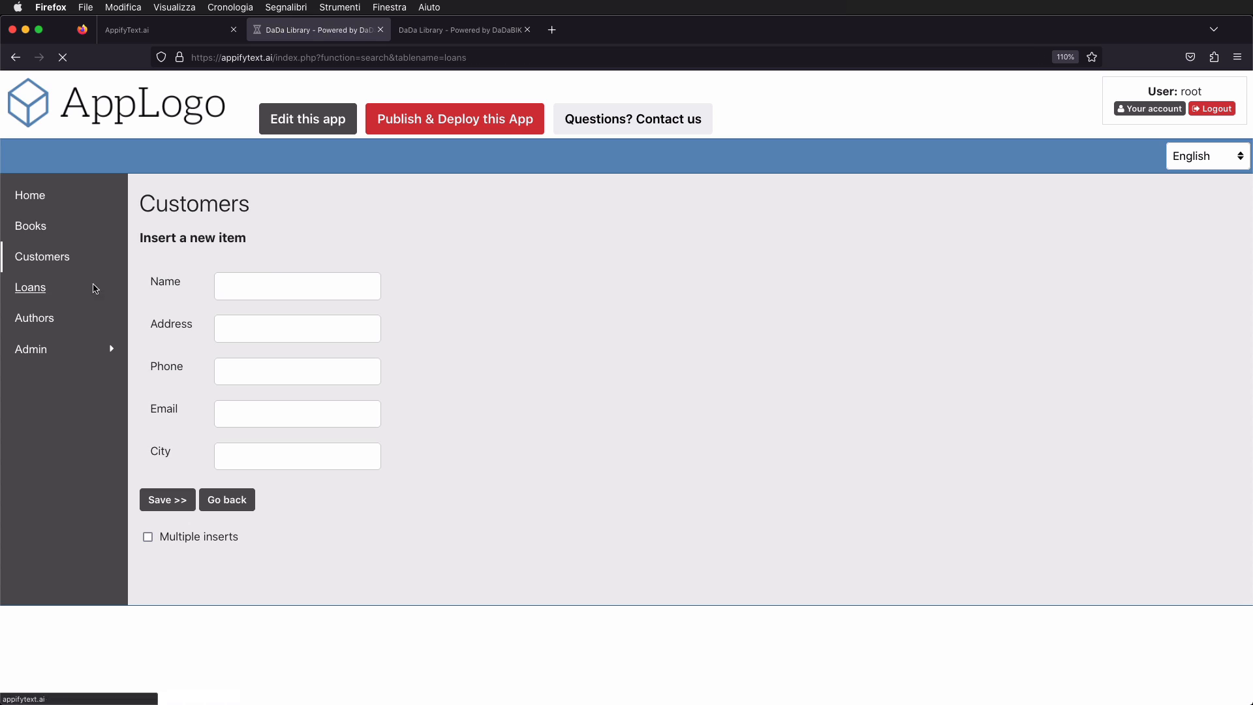
left_click(267, 216)
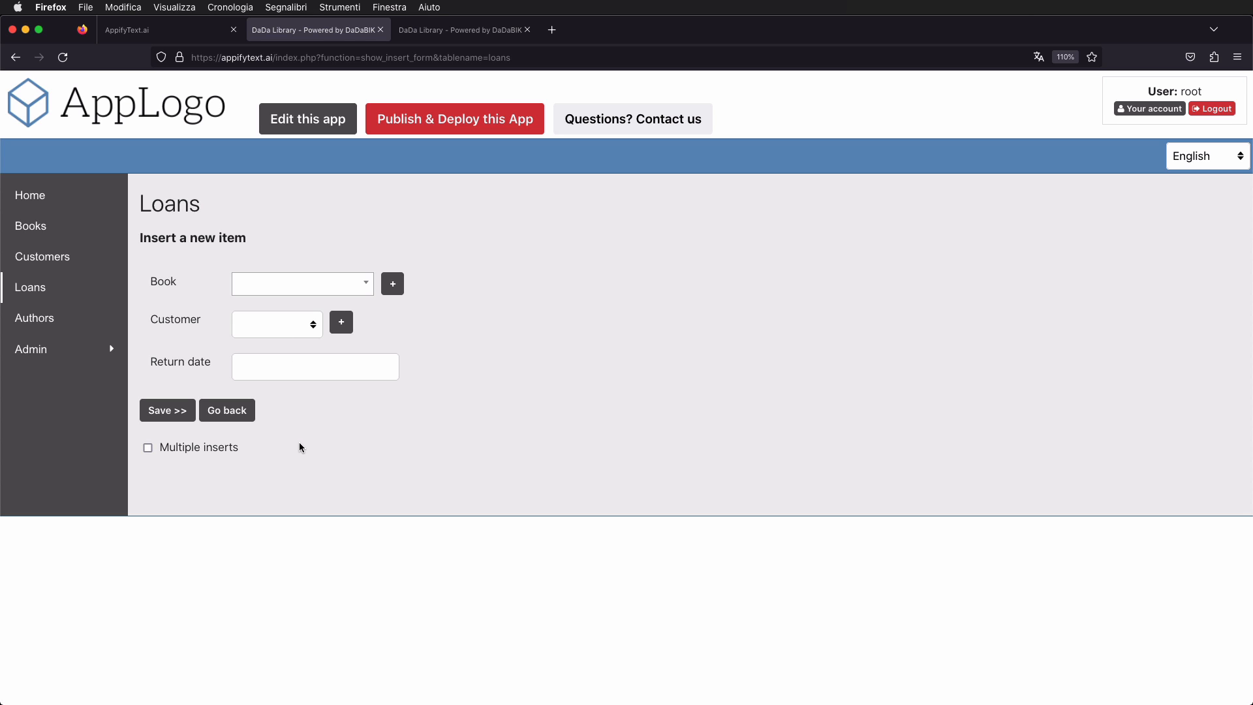
left_click(38, 230)
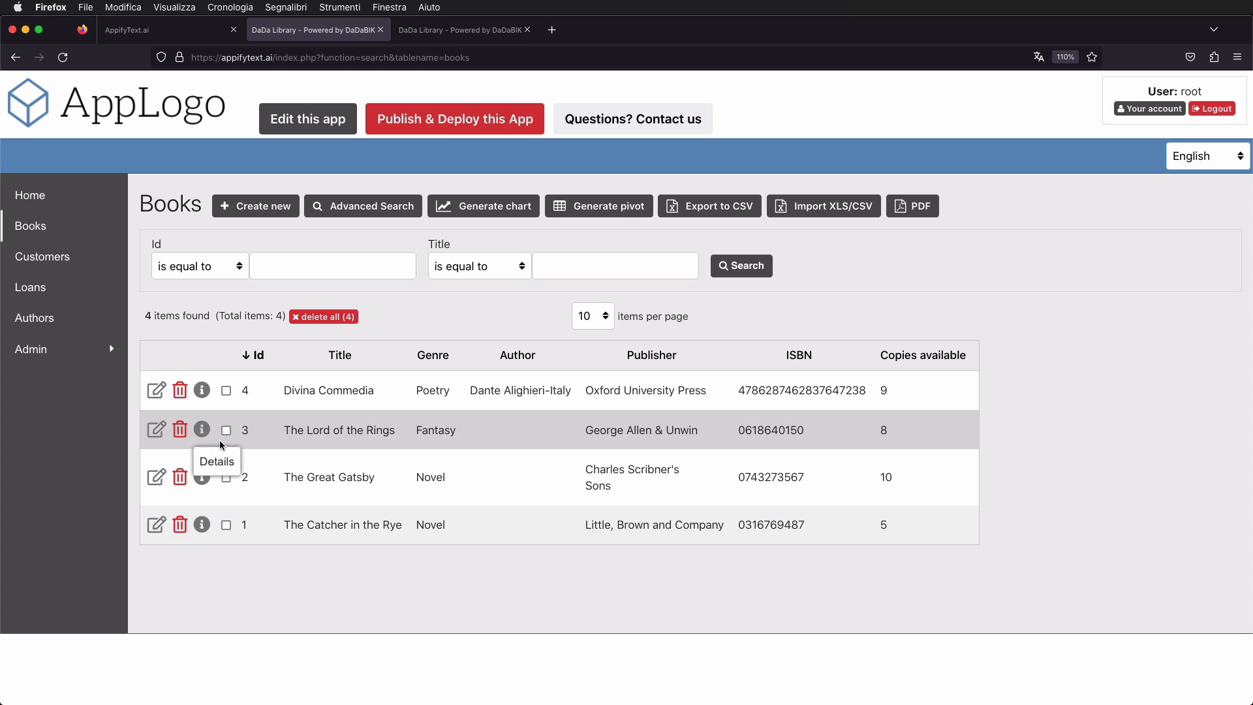
left_click(158, 391)
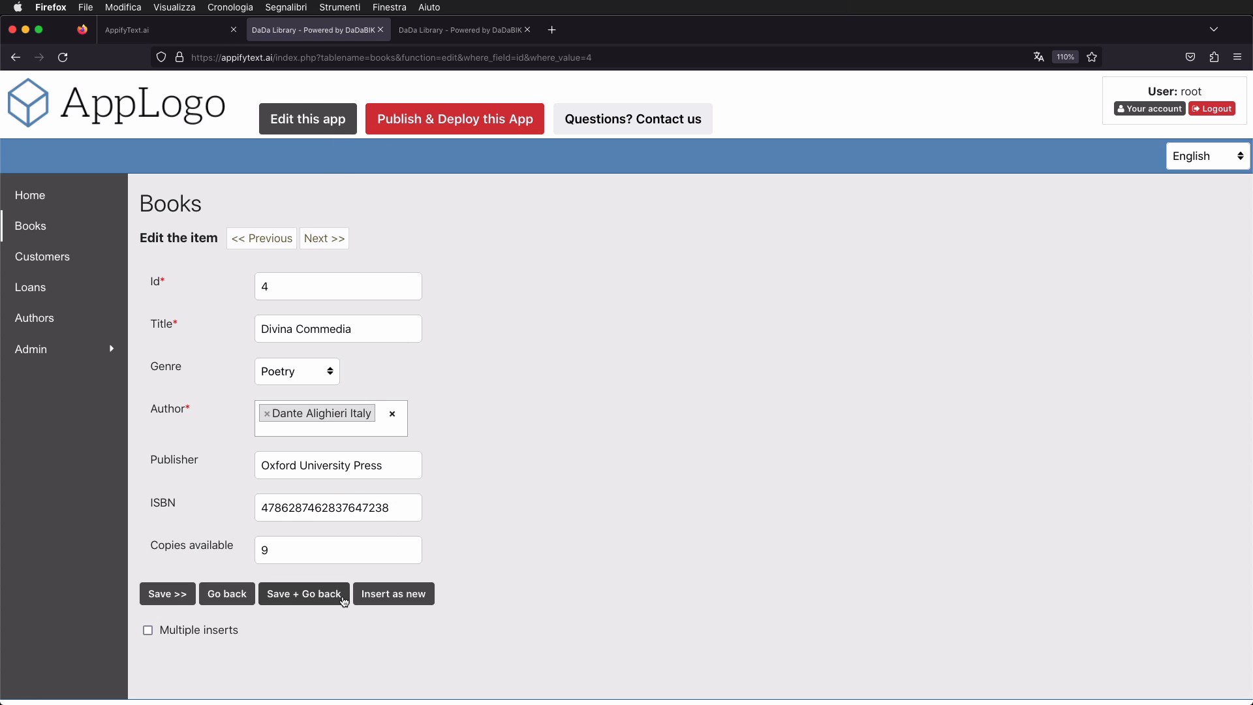
left_click(233, 595)
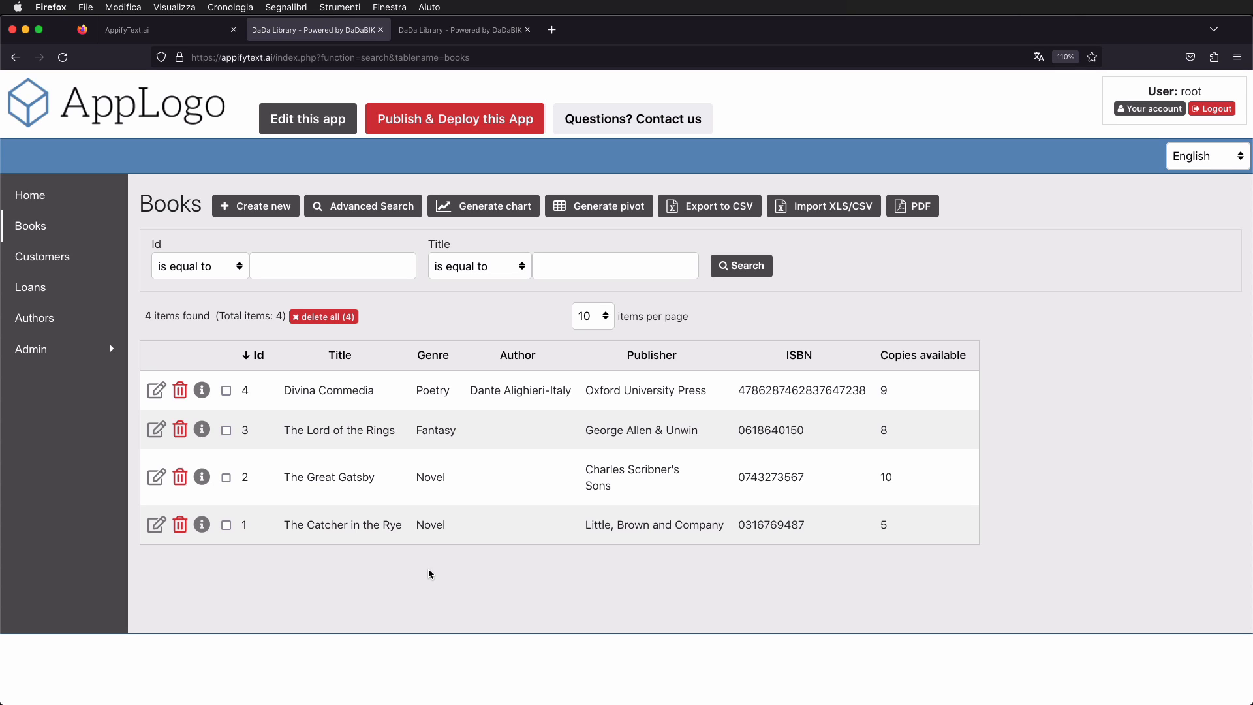
Step: Keep id as the books field for the master/details link in the form configurator
left_click(431, 31)
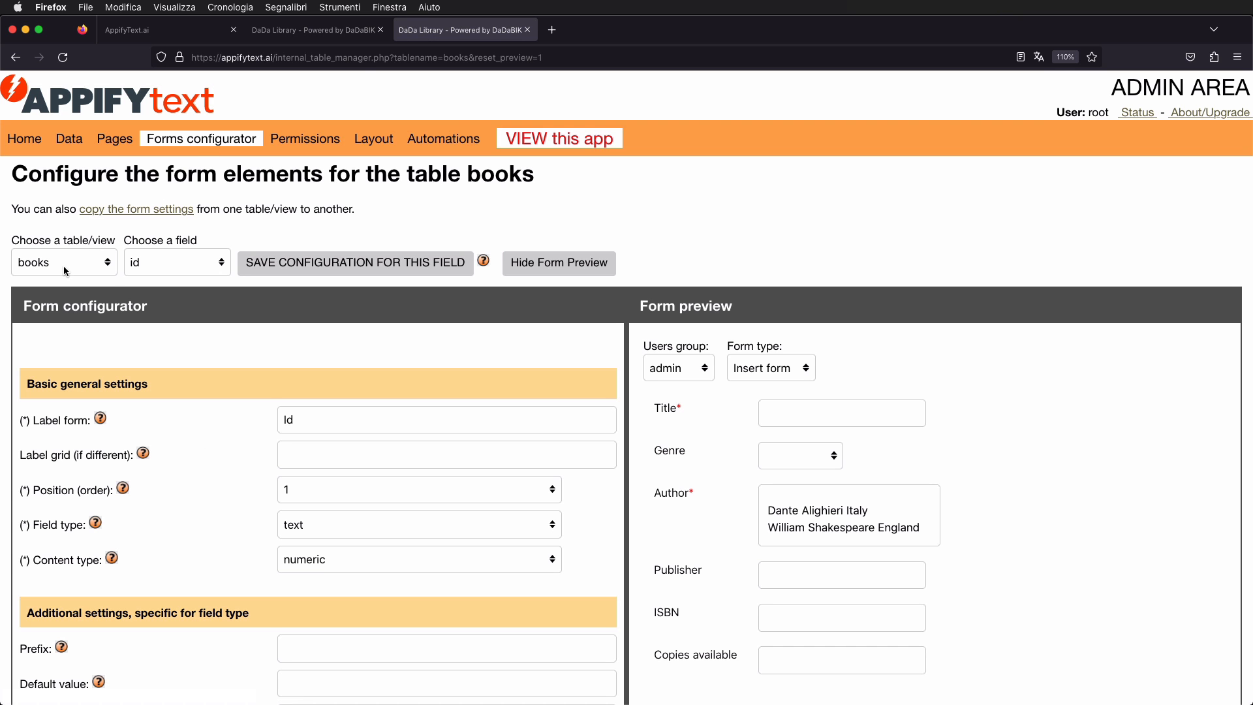
left_click(173, 263)
left_click(173, 261)
scroll(235, 448, "down", 20)
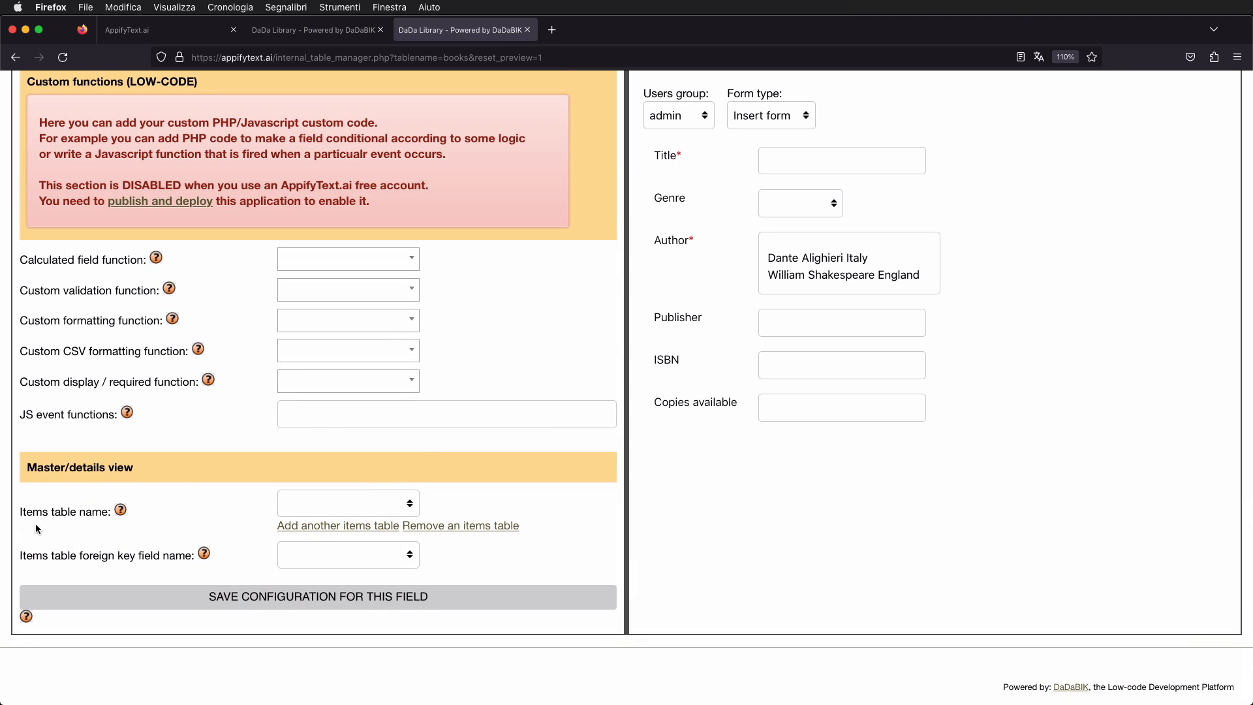
Step: Choose loans as the details table linked by book_id and save the configuration
left_click(339, 502)
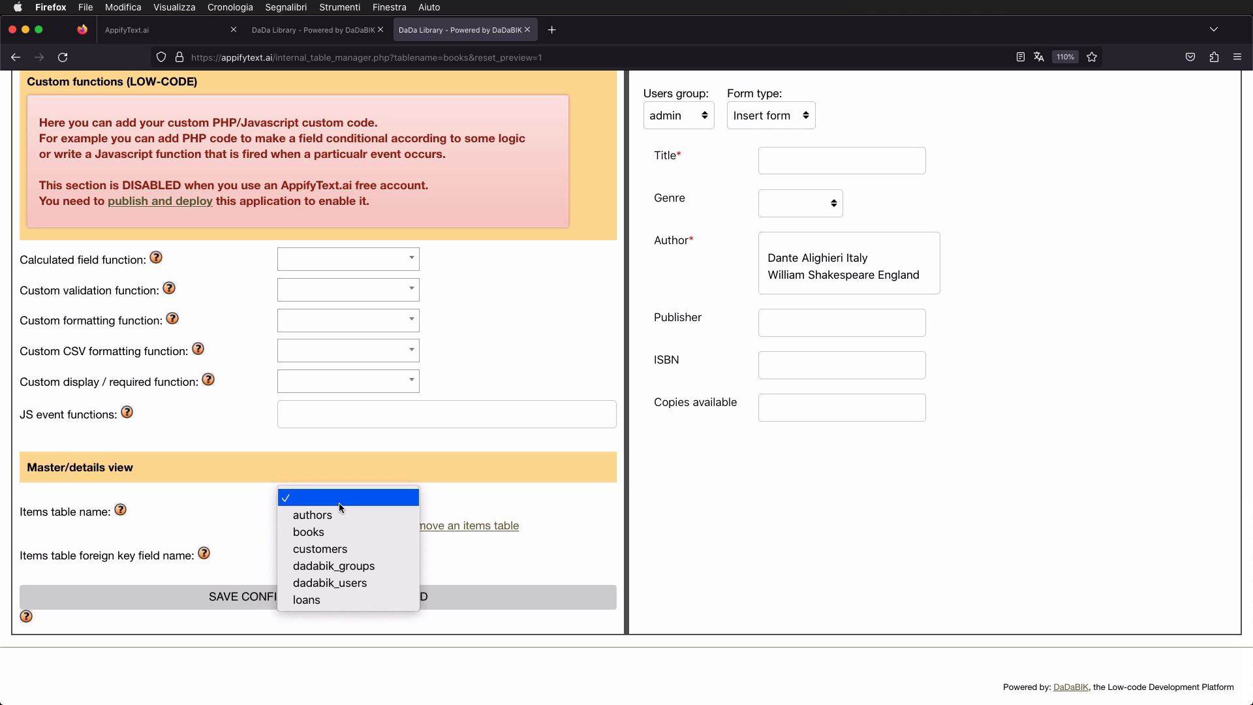
left_click(332, 600)
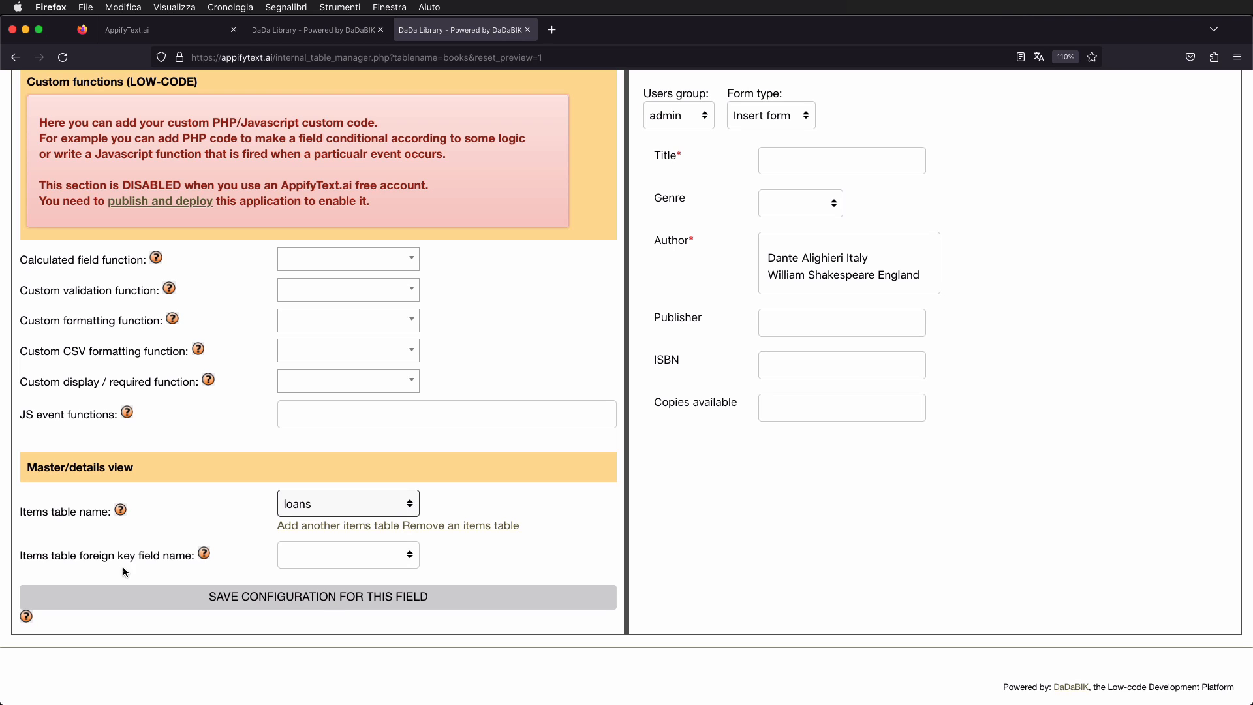
left_click(294, 562)
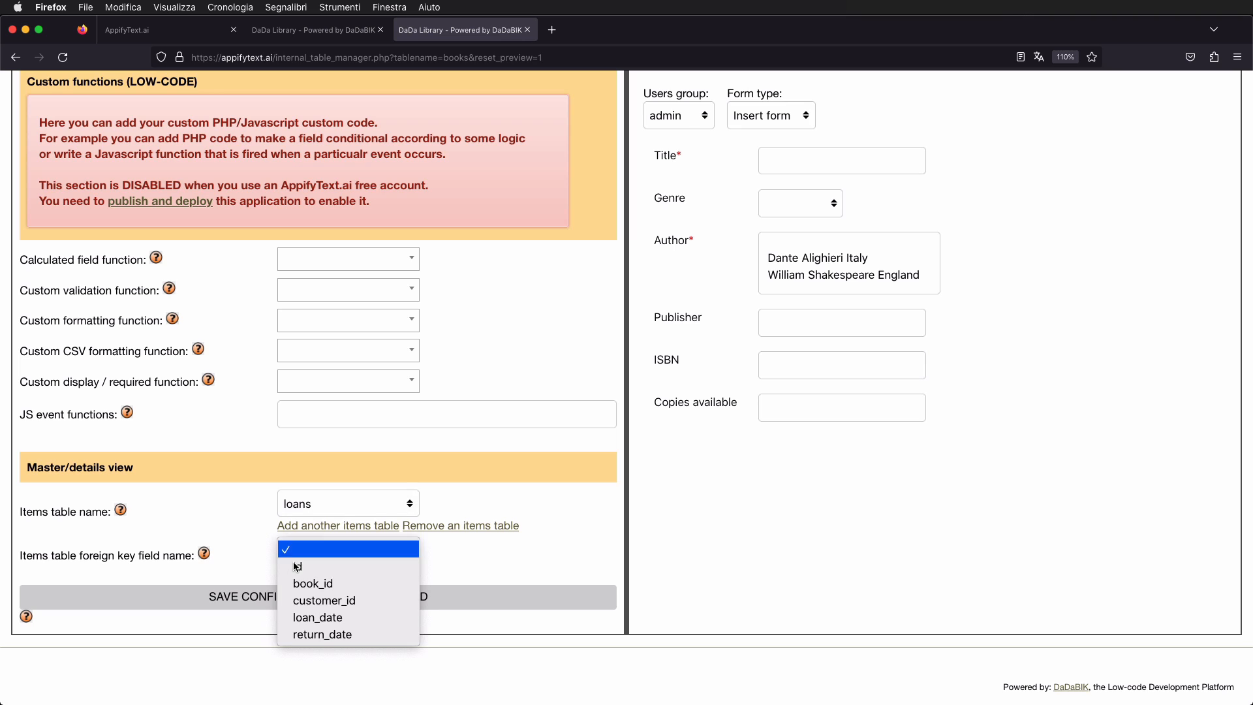
left_click(341, 581)
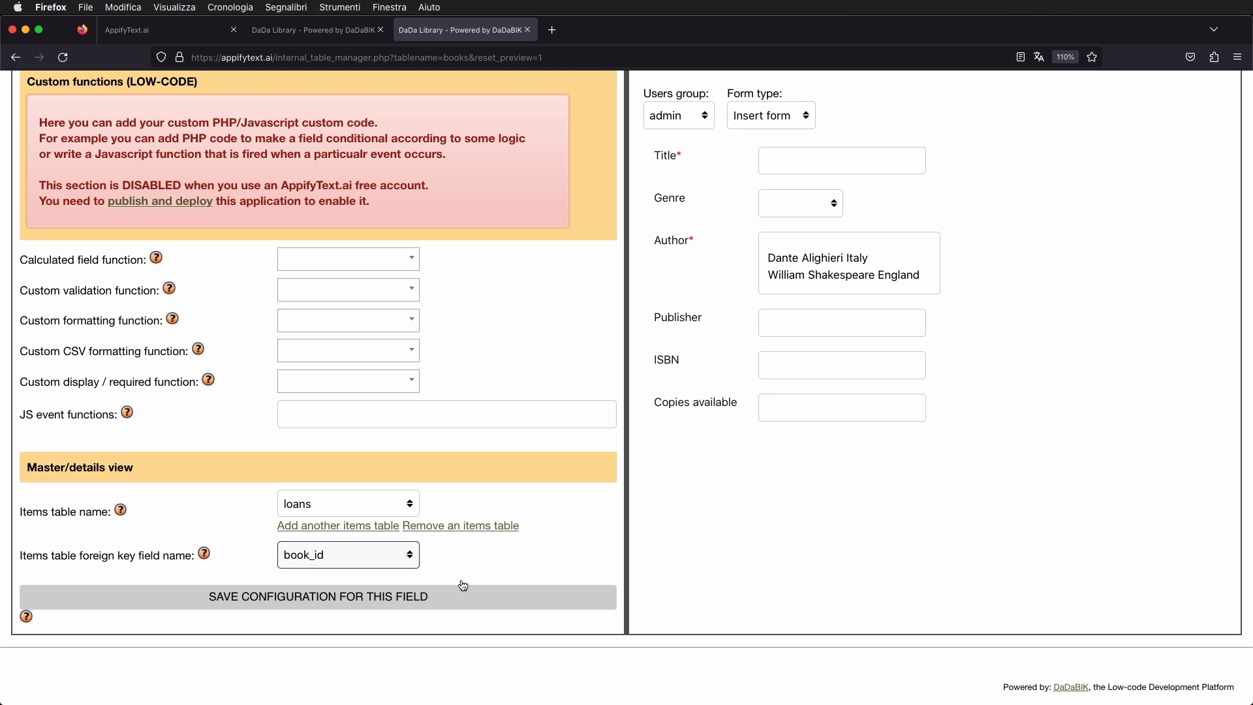
left_click(530, 557)
left_click(312, 596)
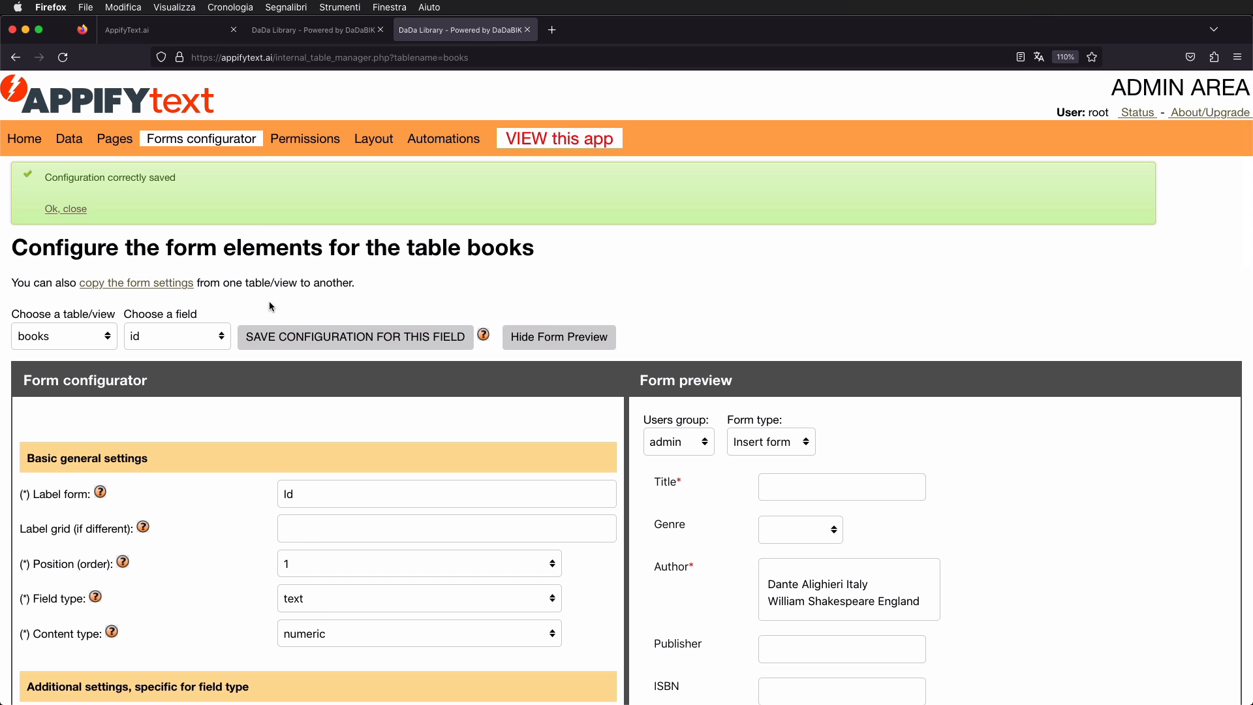
left_click(320, 36)
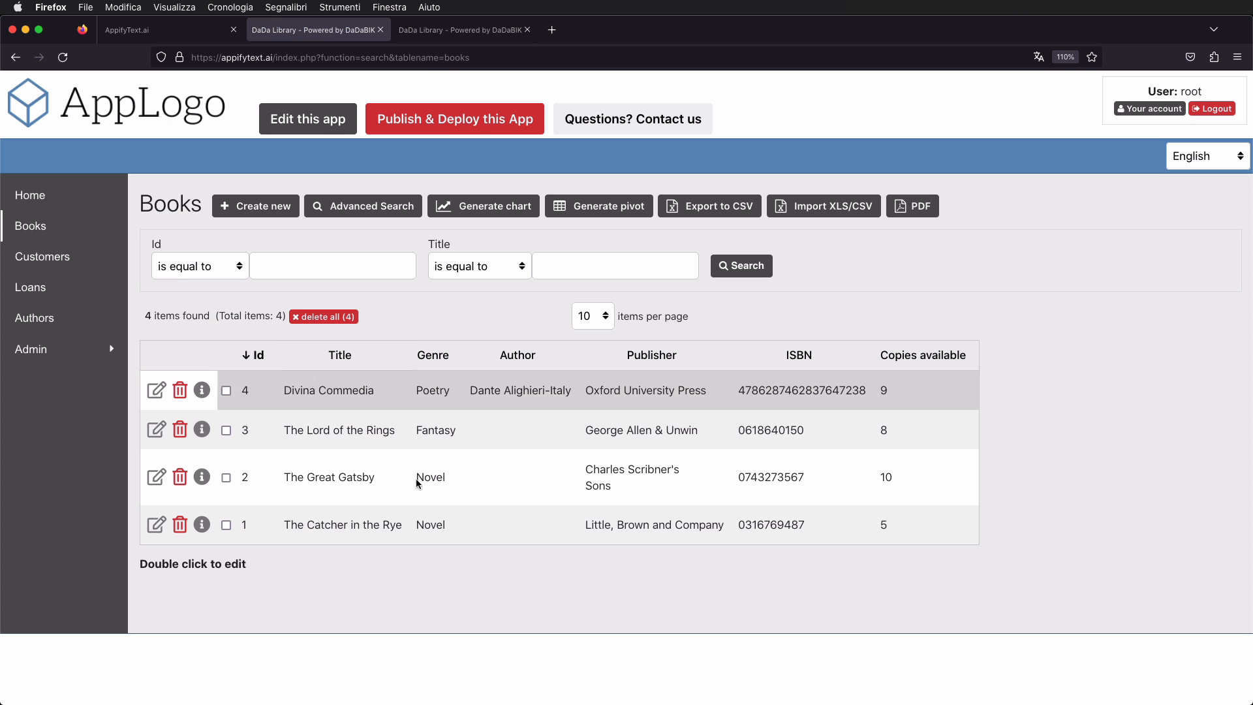
Step: Open Divina Commedia's record and scroll to its Loans section listing loans 5 and 6
left_click(156, 390)
scroll(287, 557, "down", 5)
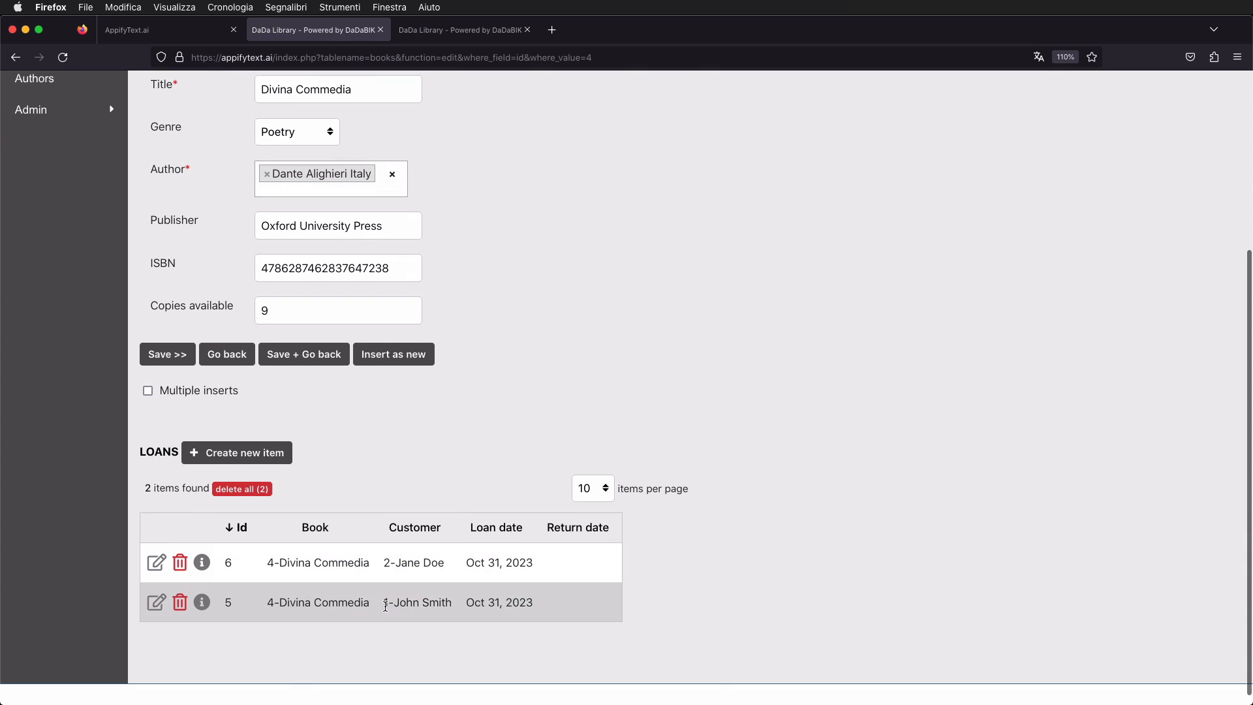
scroll(446, 556, "up", 5)
scroll(446, 556, "down", 5)
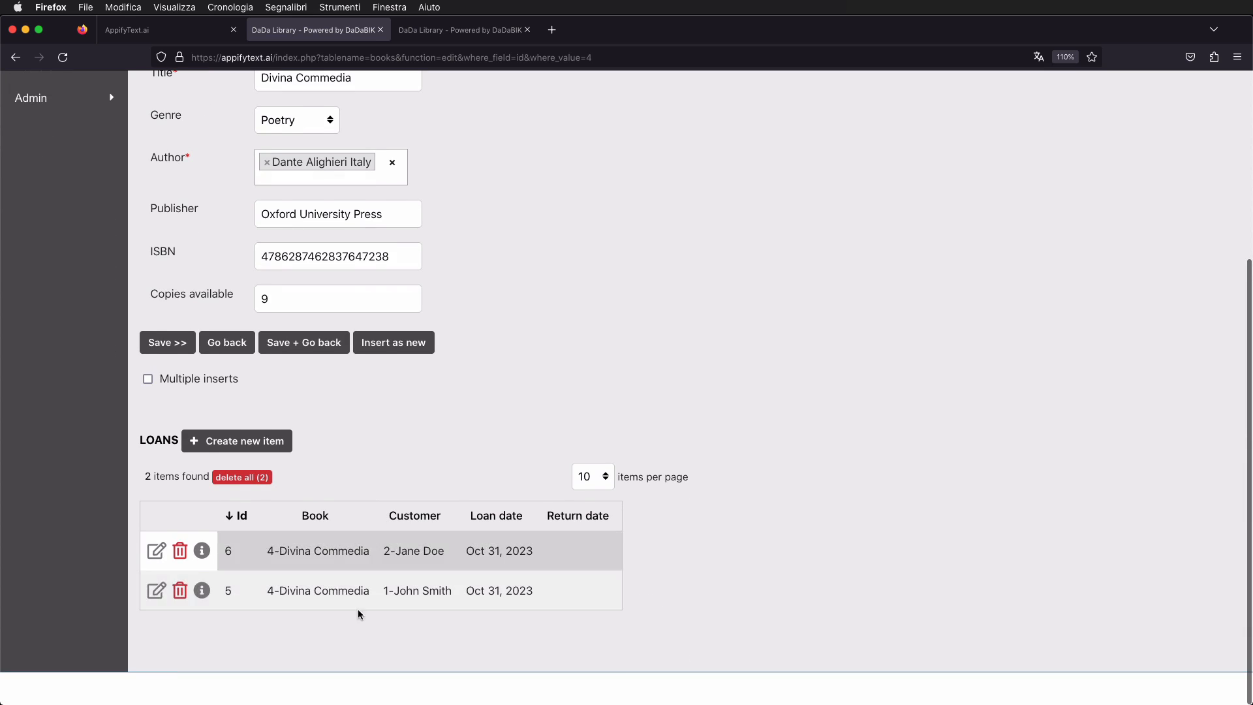
scroll(381, 616, "up", 3)
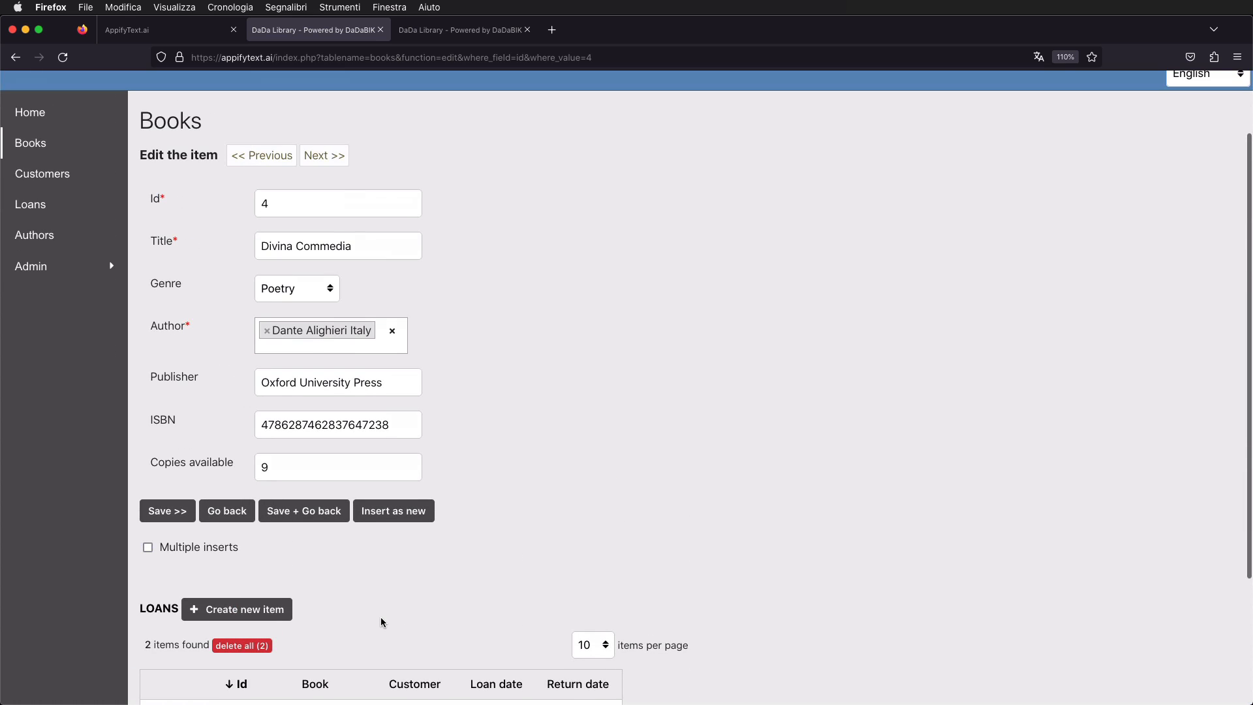
scroll(382, 621, "up", 1)
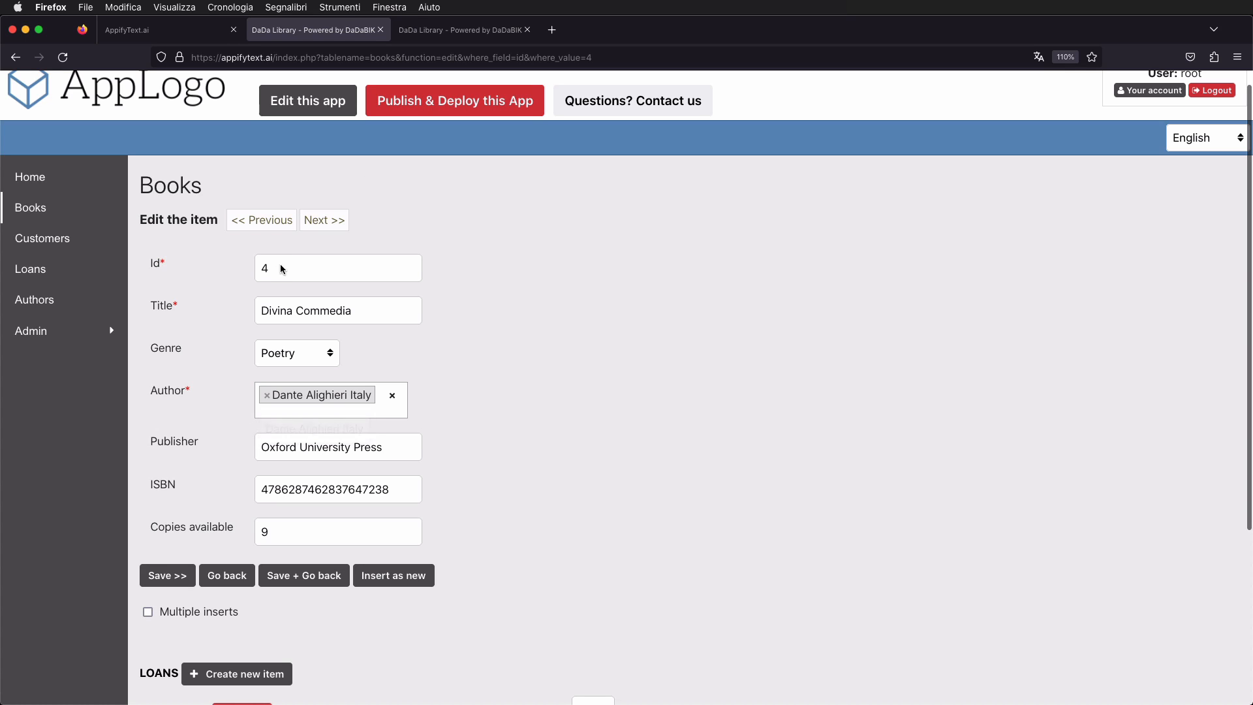
scroll(334, 402, "down", 5)
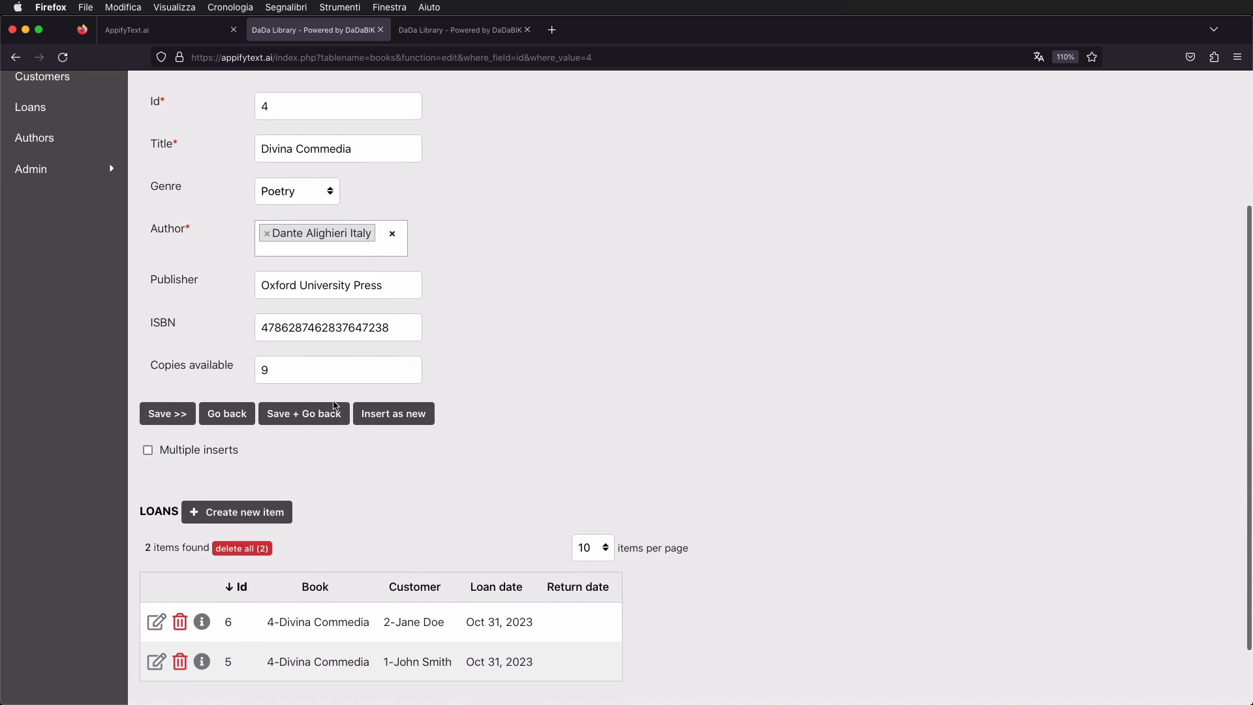
scroll(334, 405, "up", 3)
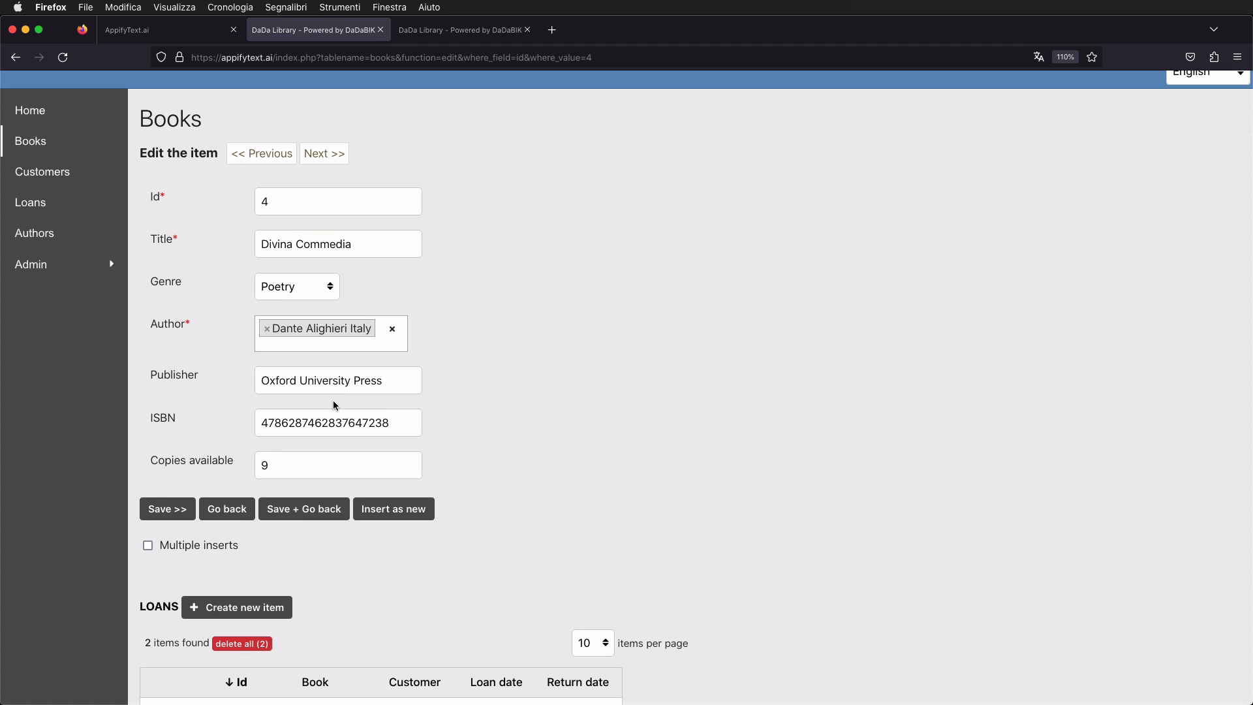
scroll(366, 532, "down", 5)
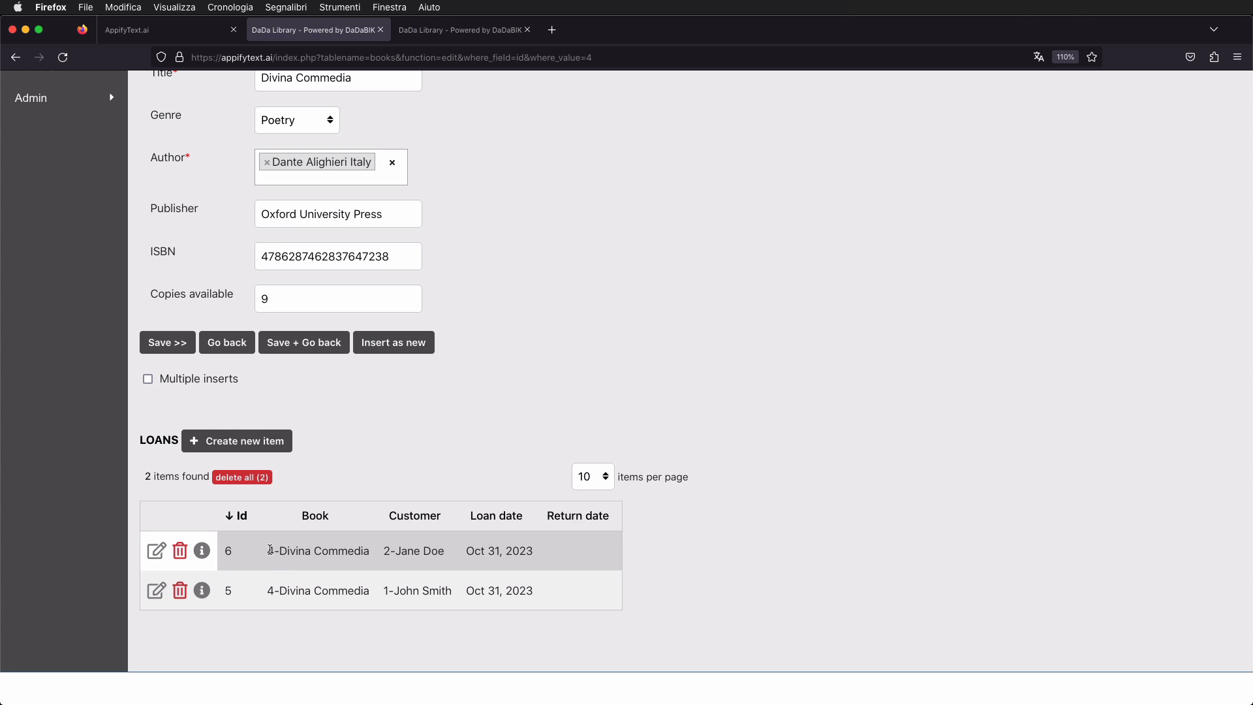
scroll(310, 562, "up", 5)
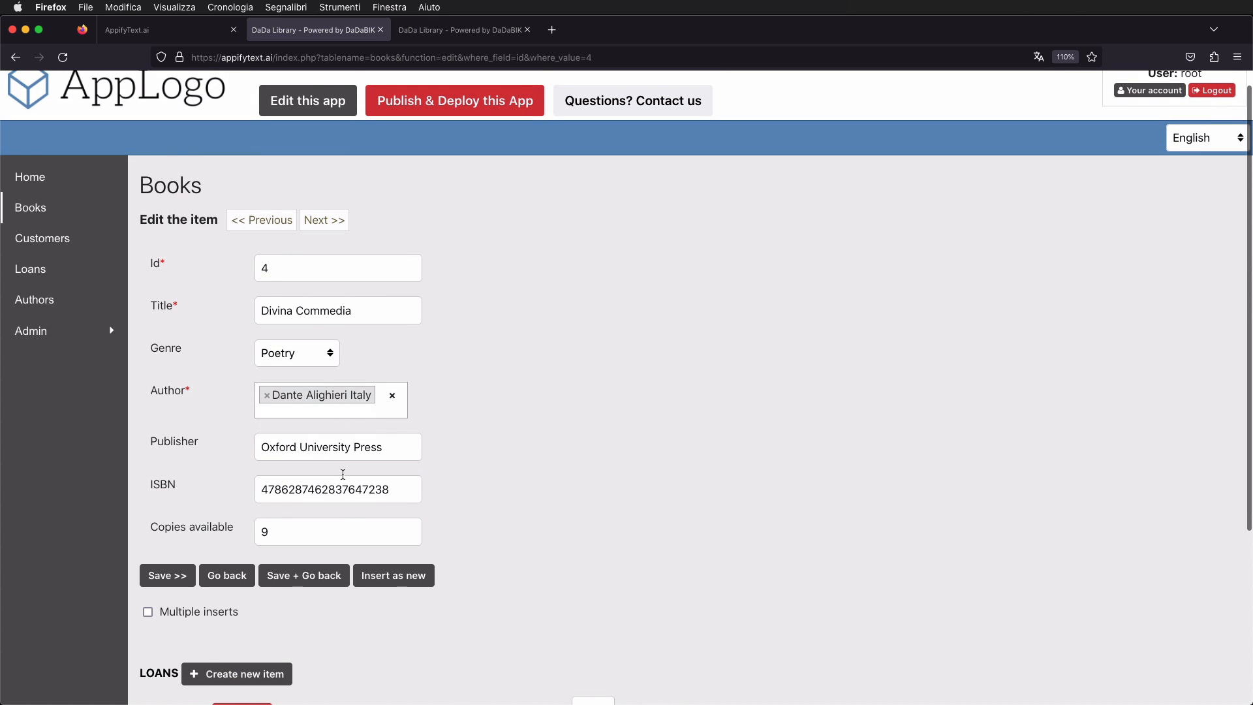
scroll(342, 475, "down", 4)
scroll(303, 576, "up", 4)
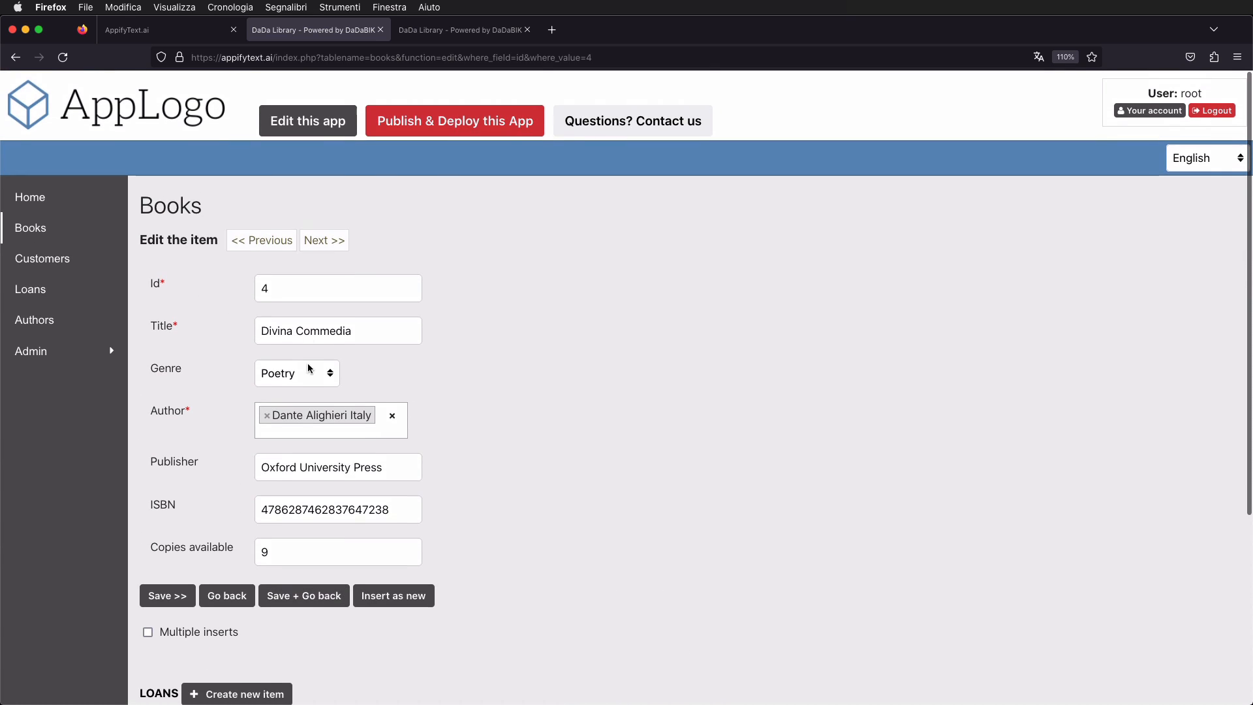
scroll(344, 561, "down", 4)
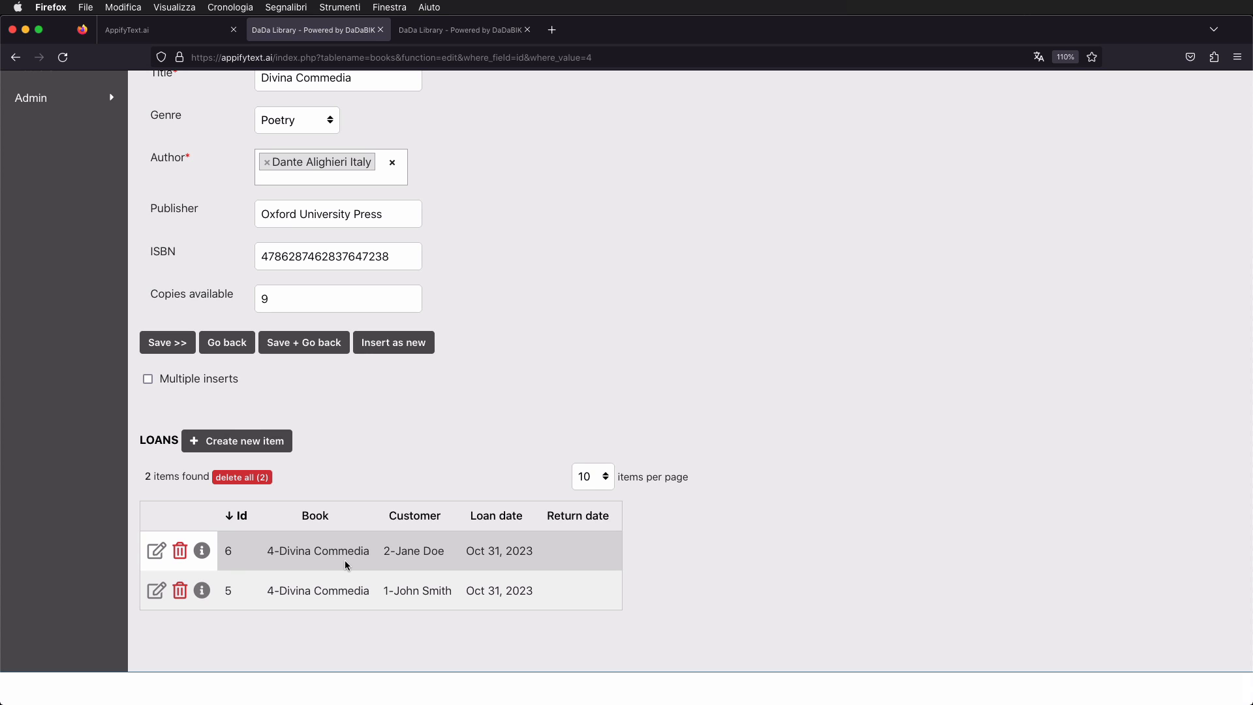
scroll(347, 565, "up", 3)
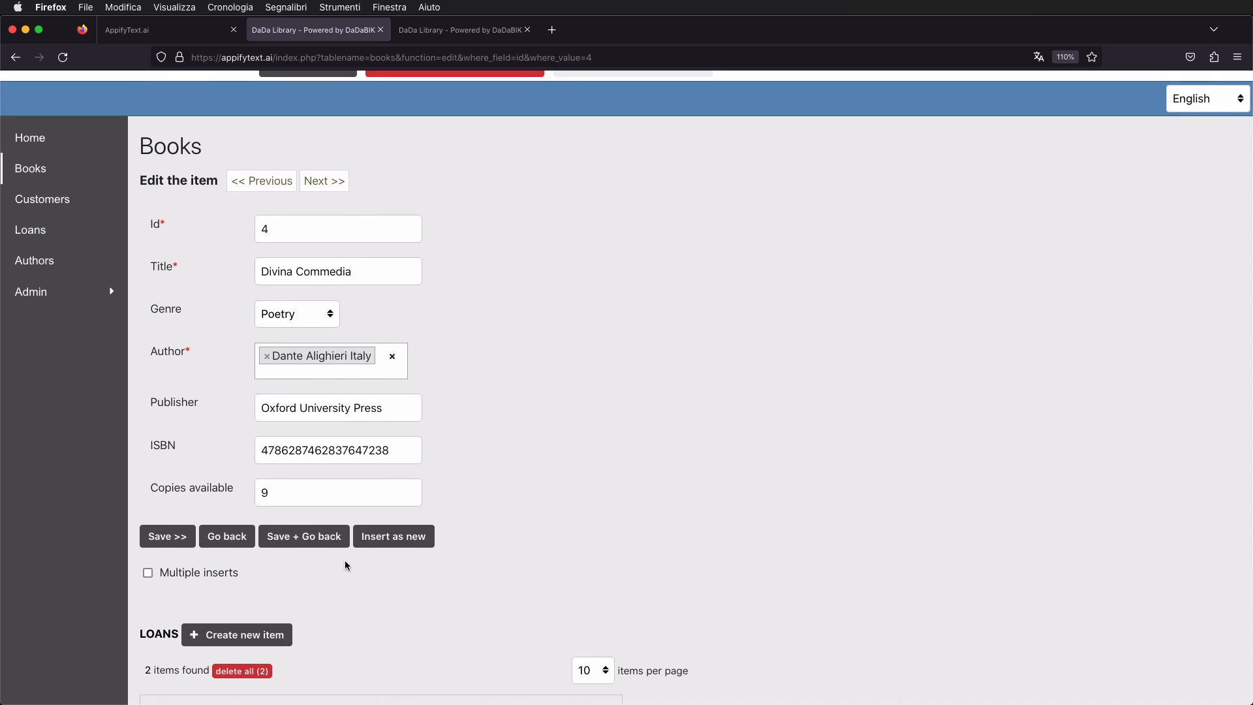
scroll(345, 565, "down", 3)
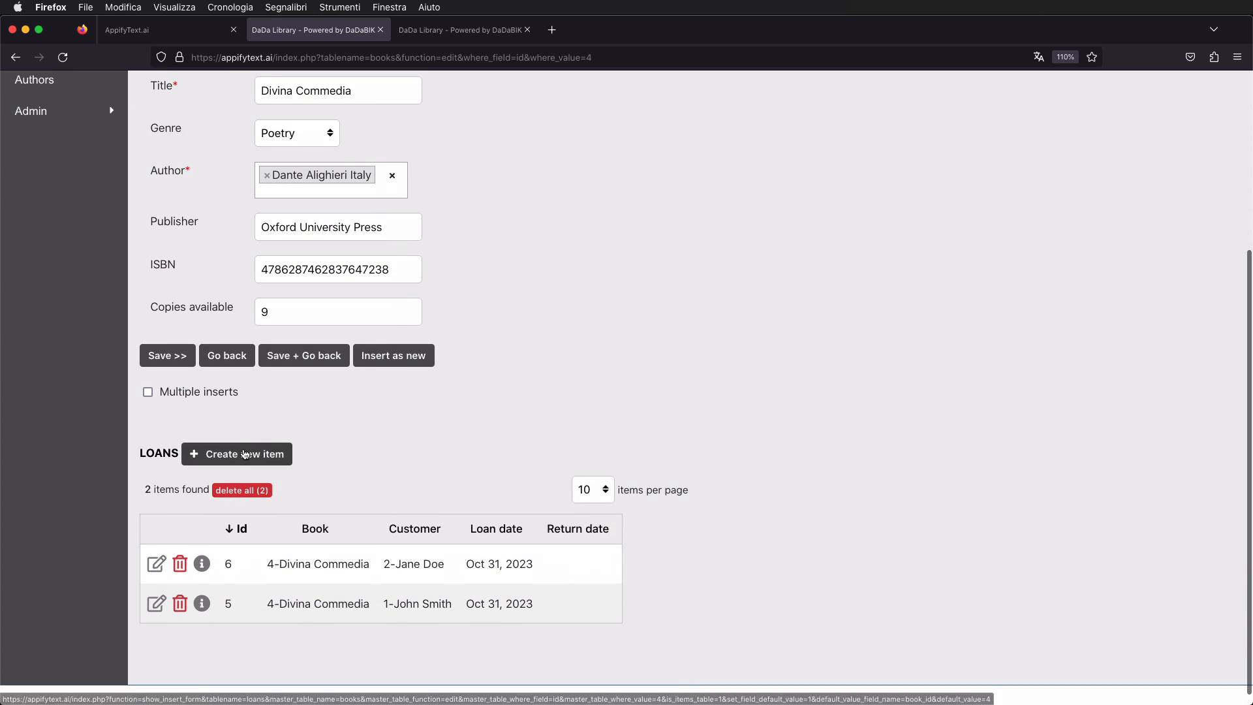
Step: Add a new loan of Divina Commedia for customer 2
left_click(243, 452)
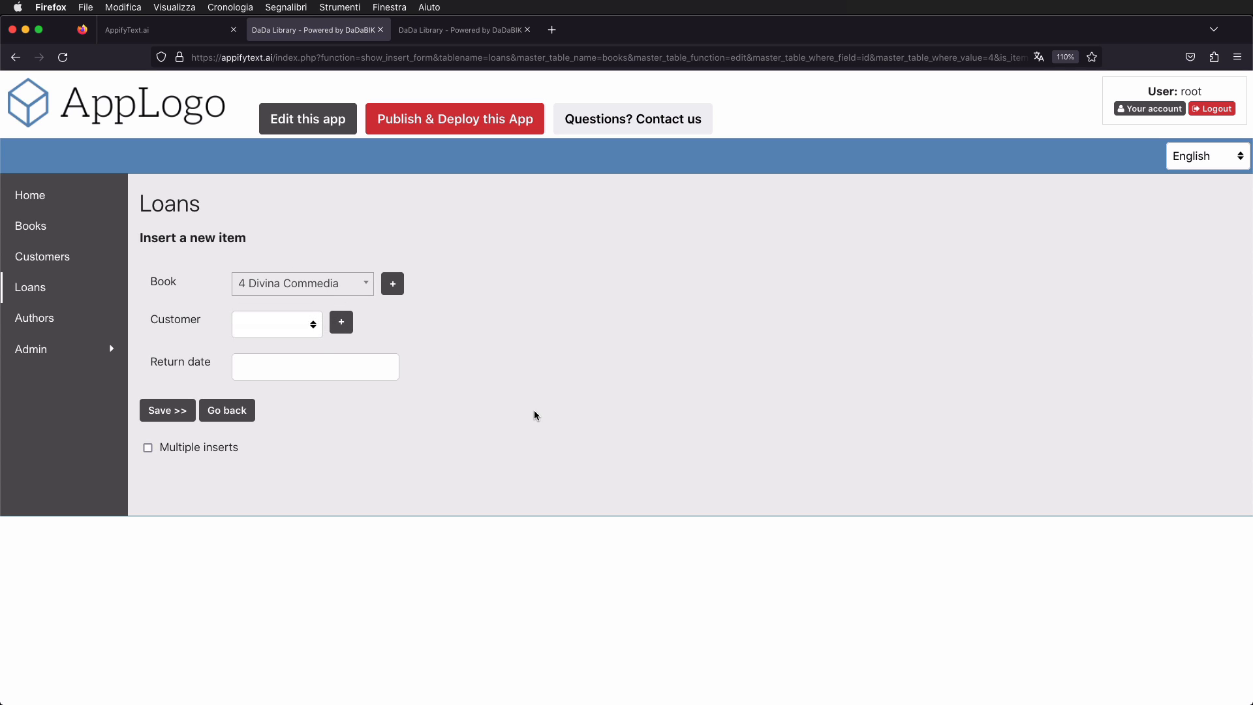
left_click(276, 333)
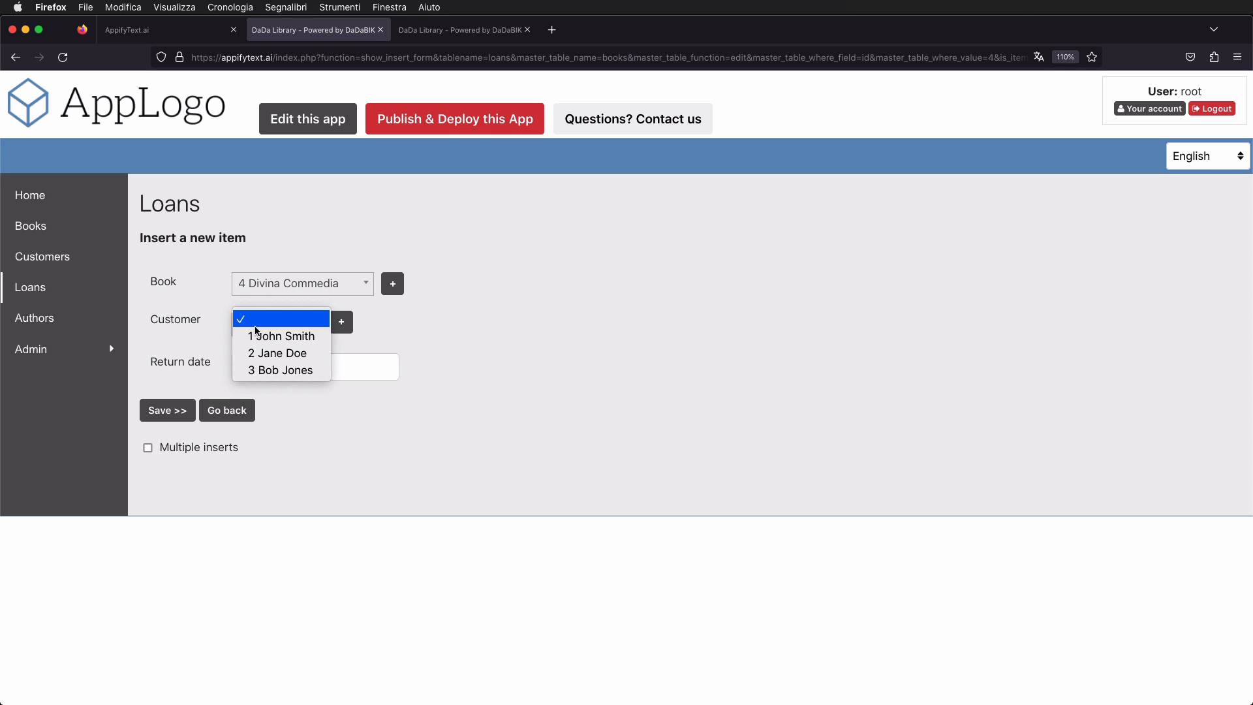
left_click(274, 353)
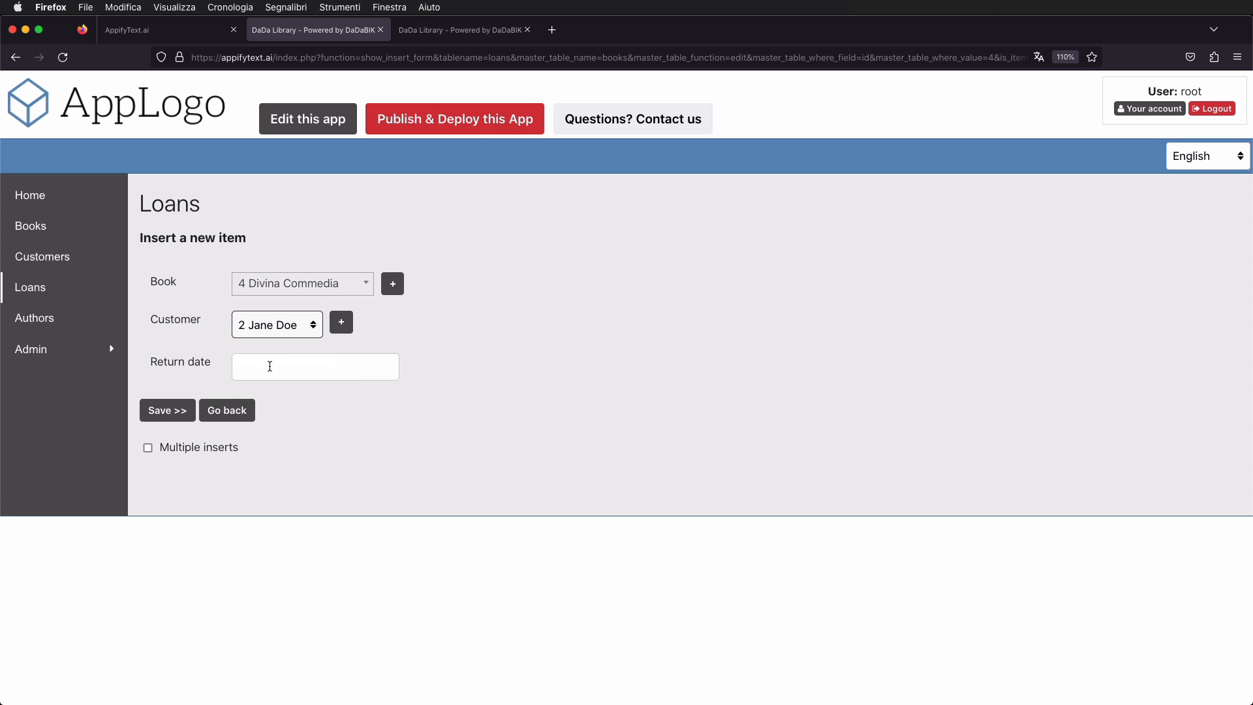
left_click(167, 410)
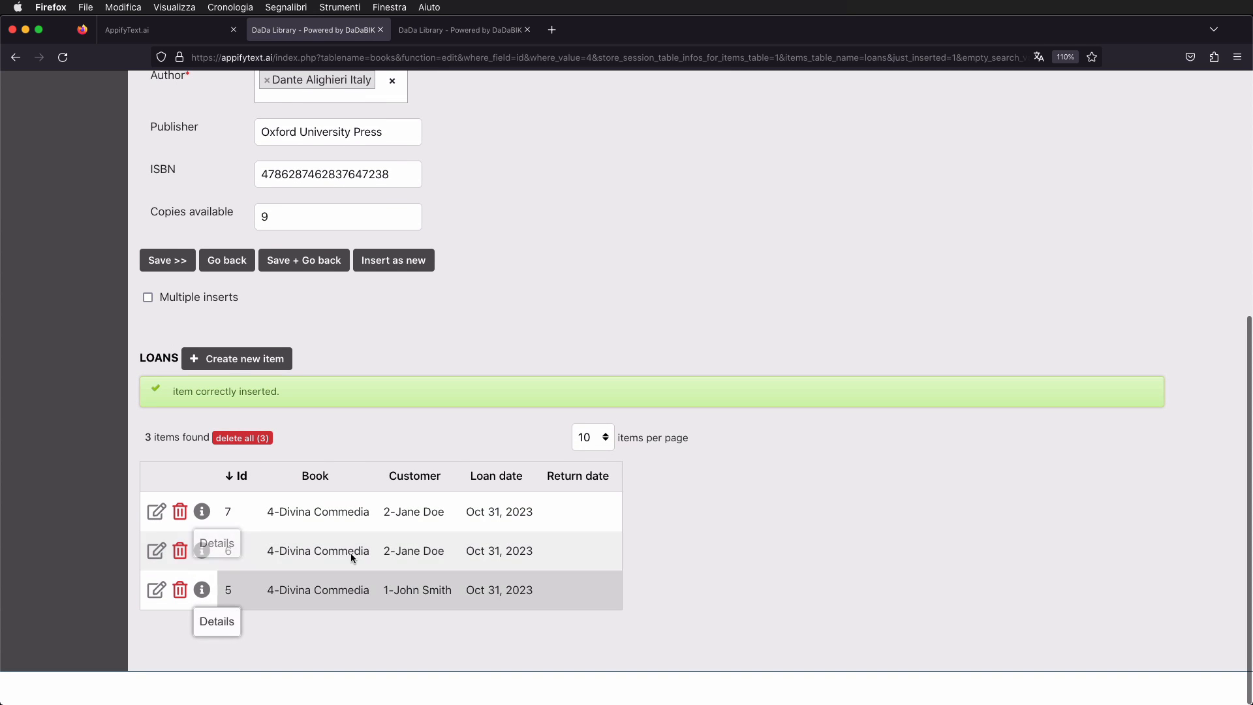
Step: Lower Divina Commedia's copies available from 9 to 8
double_click(270, 215)
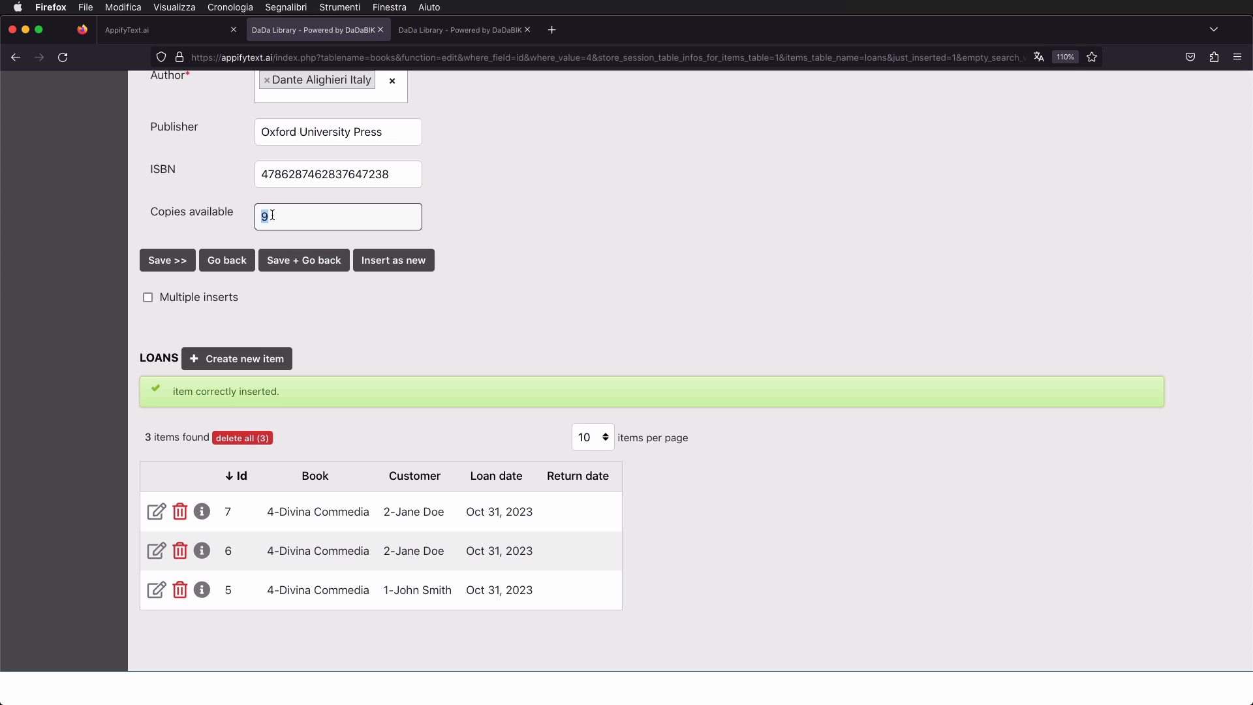
type("8")
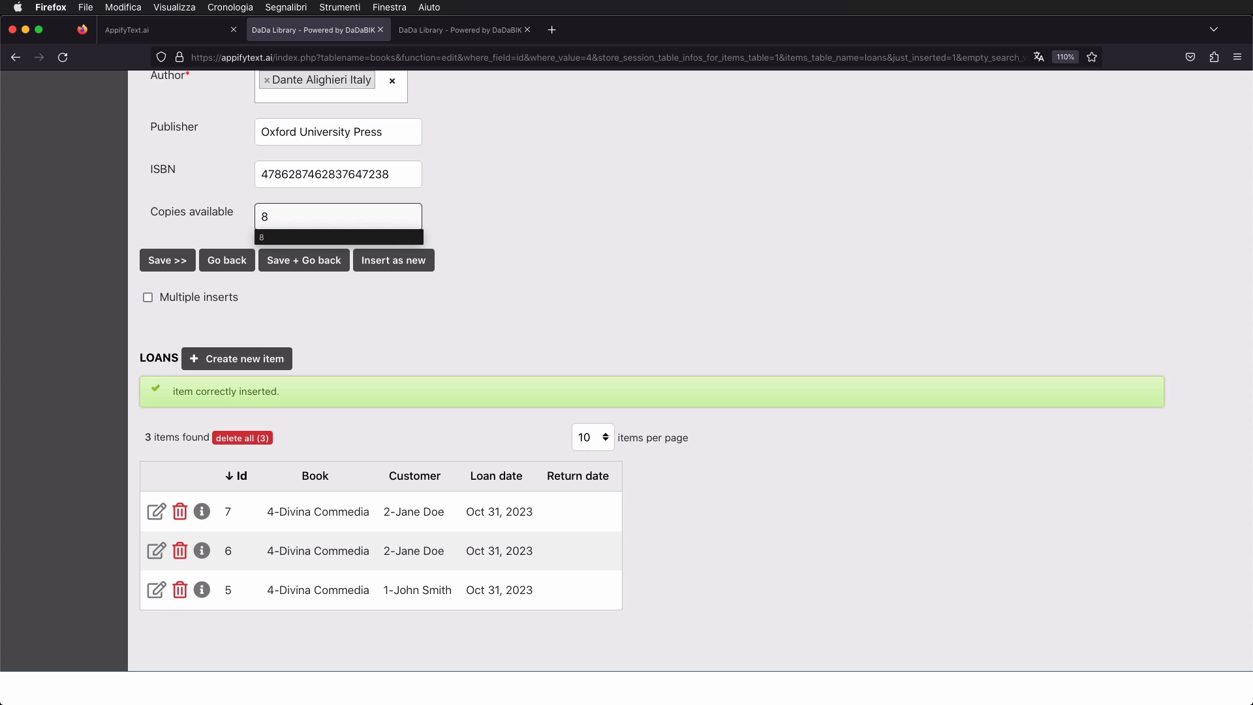
key("Return")
scroll(483, 313, "down", 5)
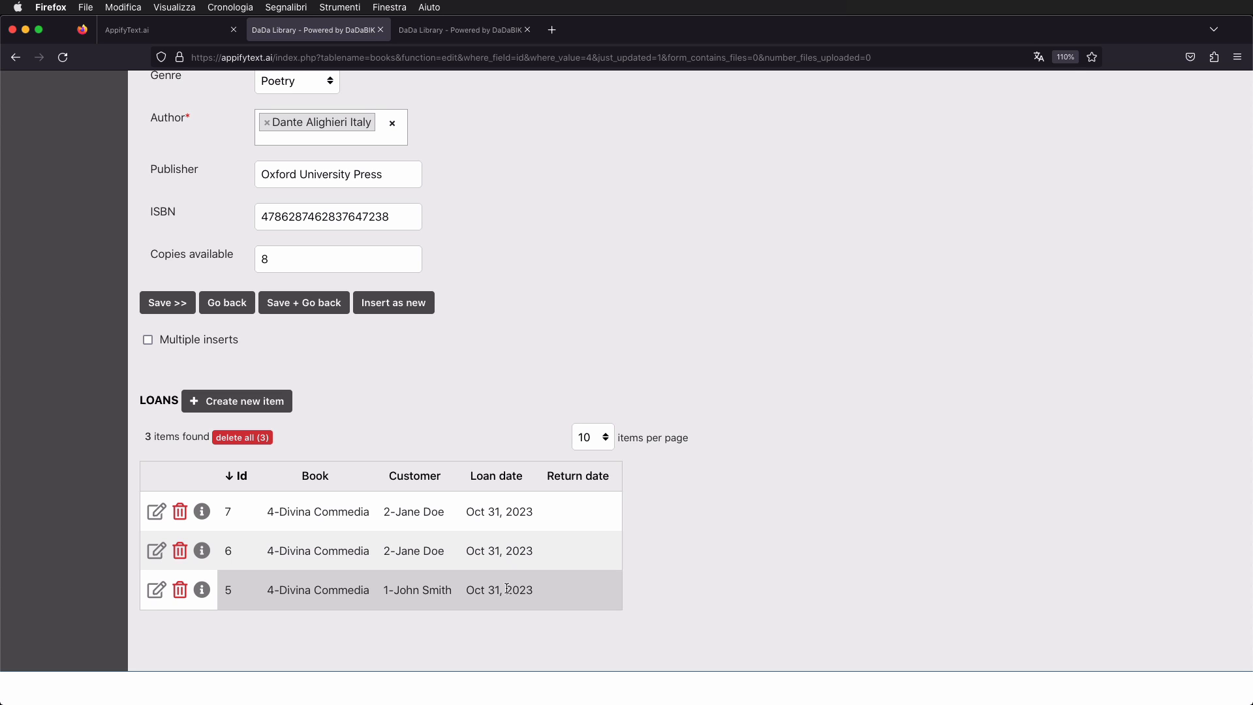
Step: Give loan 5 a return date of Oct 31, 2023 and return to the book
left_click(158, 588)
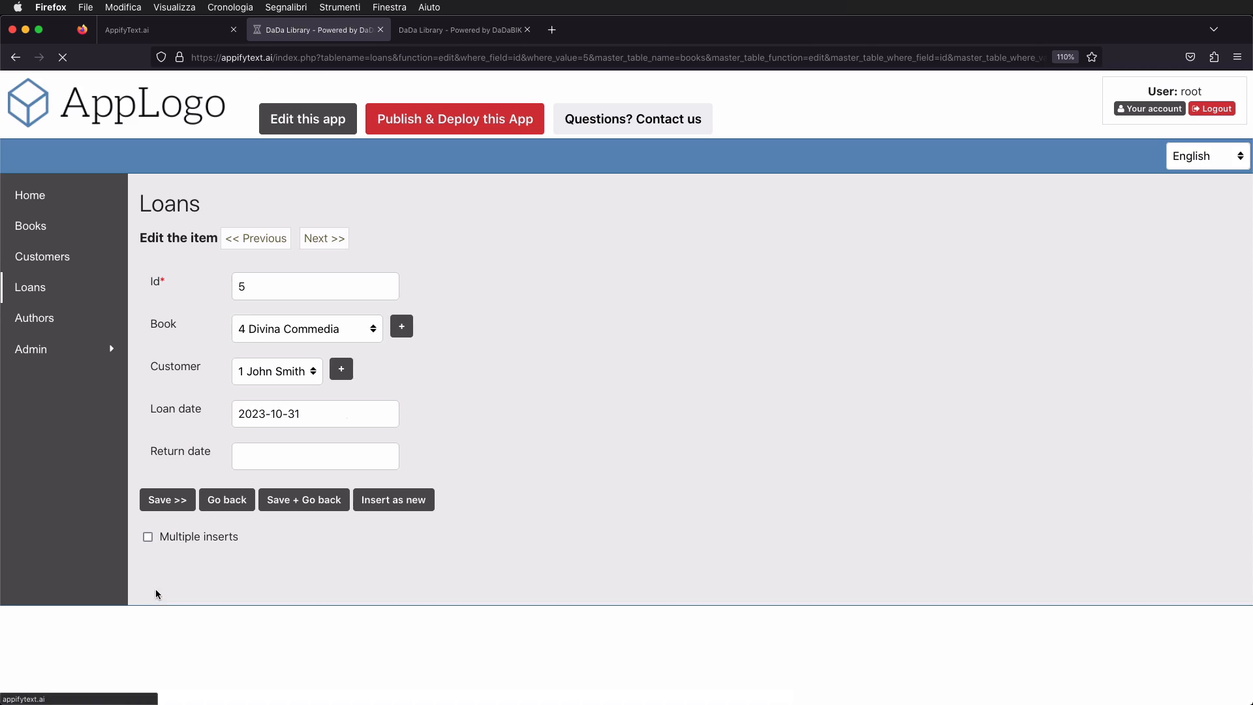
left_click(300, 450)
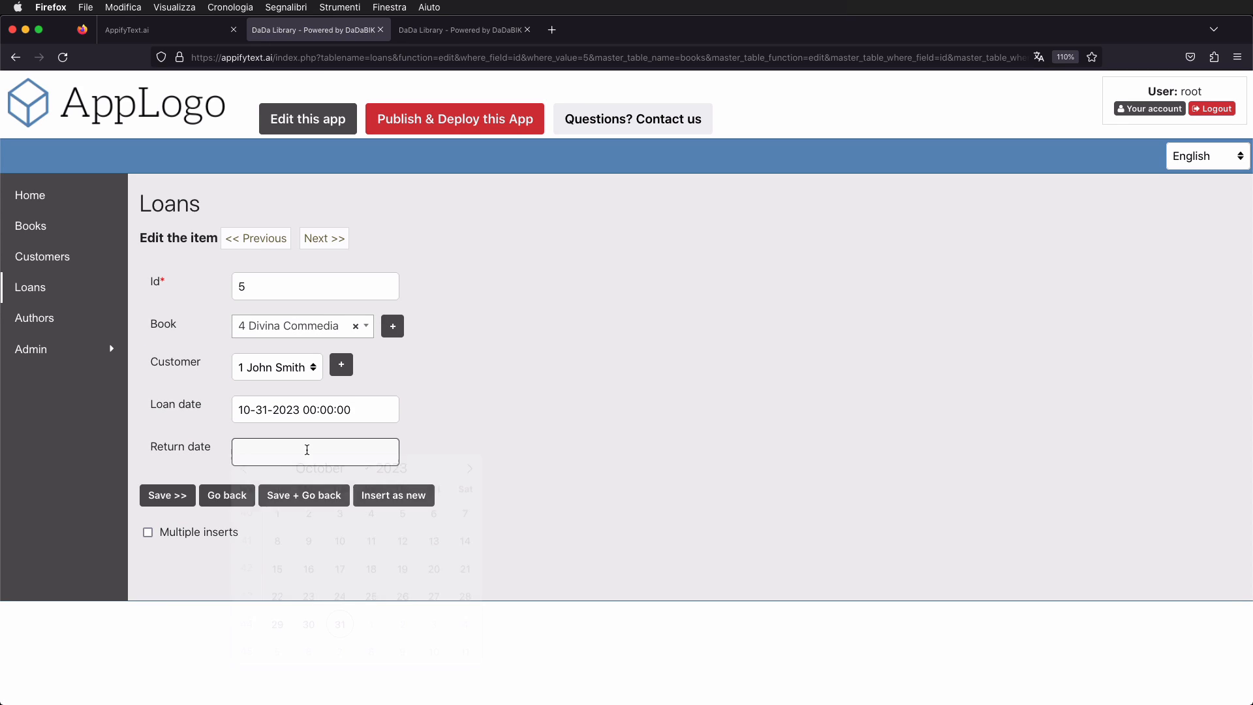
left_click(340, 645)
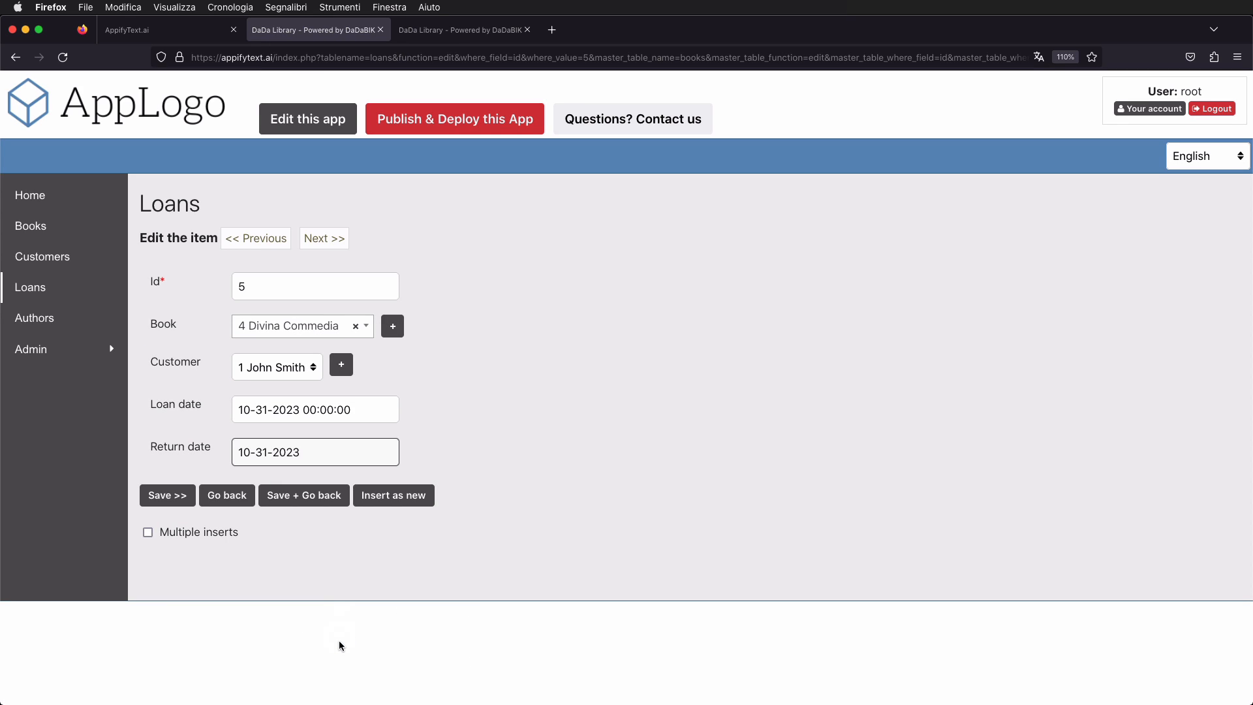
left_click(331, 501)
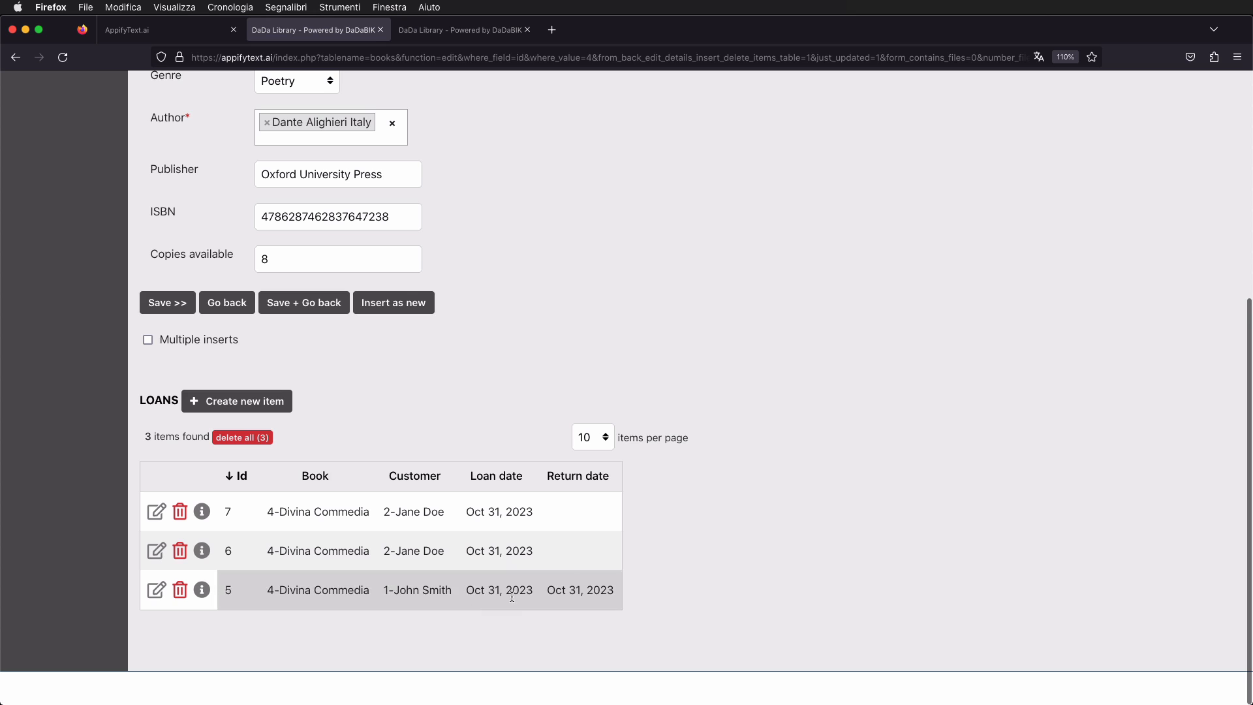
Step: Restore Divina Commedia's copies available from 8 to 9
double_click(273, 258)
type("9")
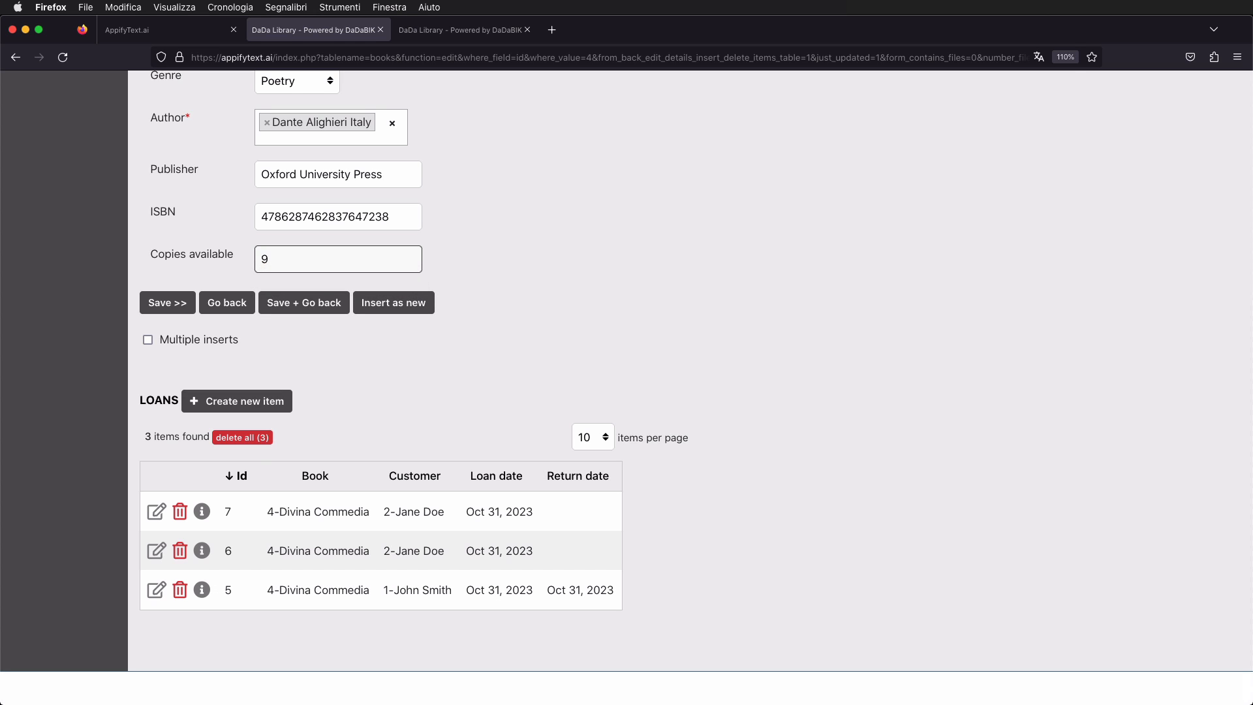
key("Return")
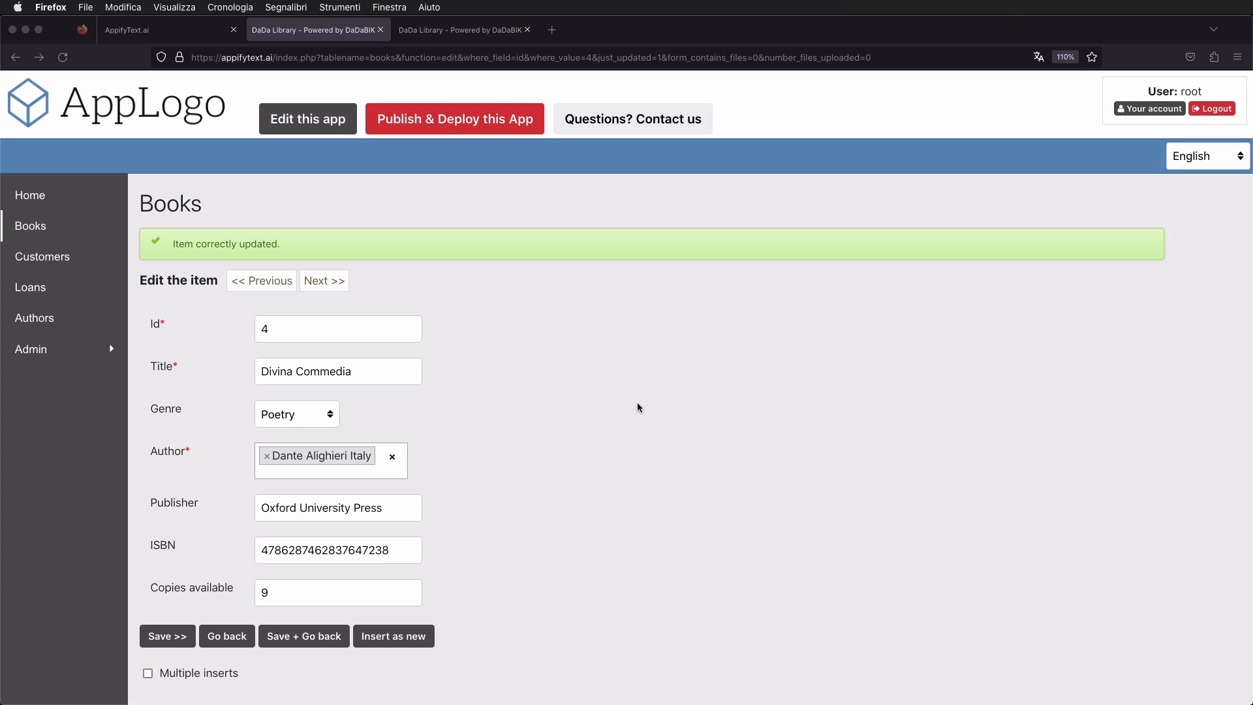
scroll(638, 405, "down", 8)
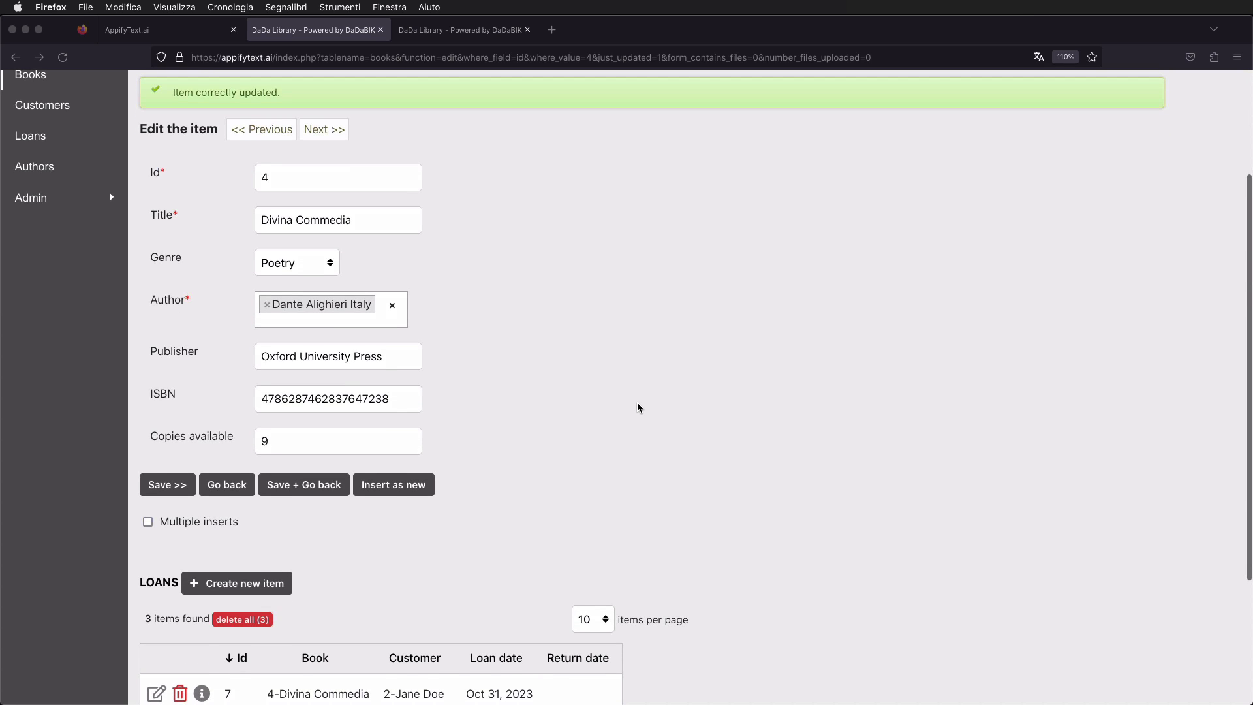
scroll(638, 404, "up", 1)
scroll(637, 405, "down", 2)
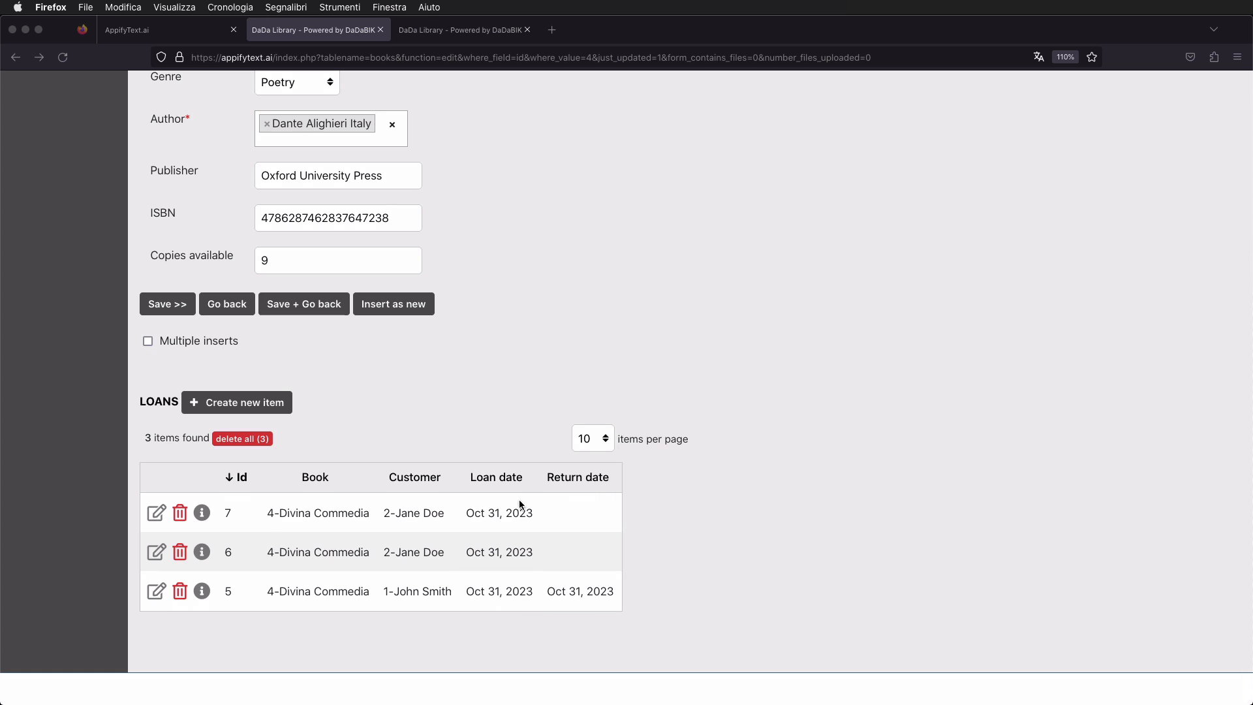
scroll(536, 550, "up", 7)
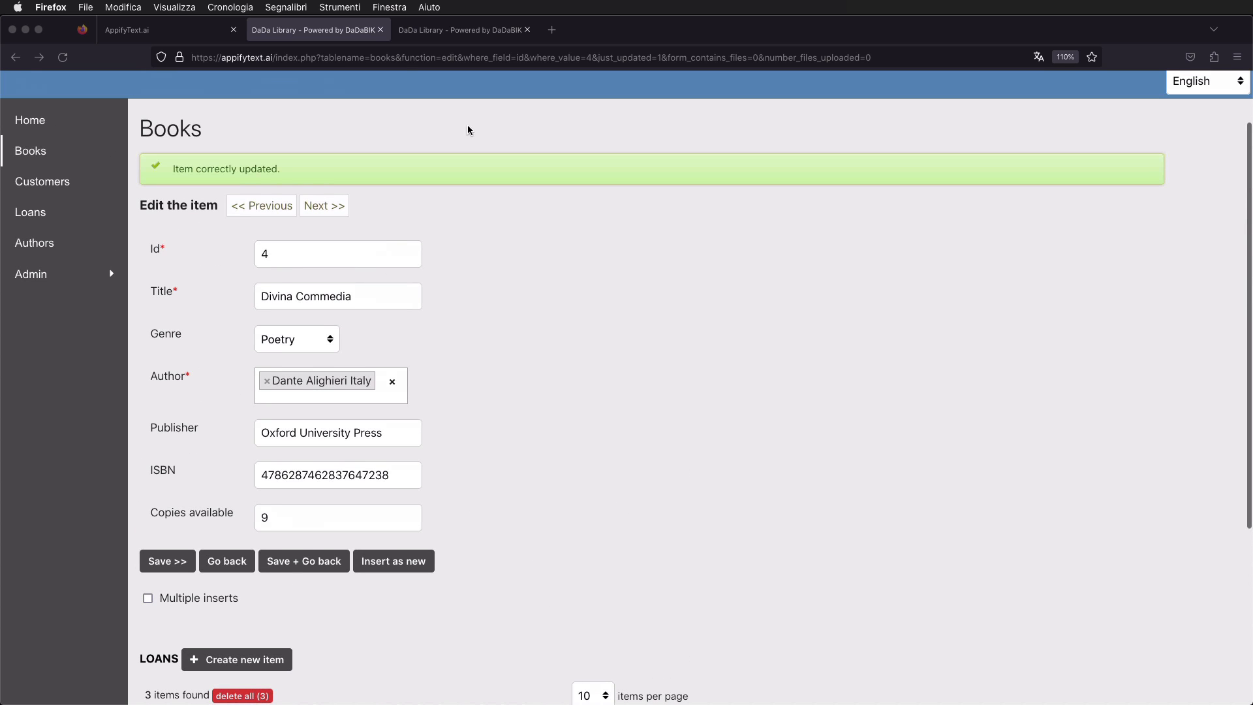
scroll(483, 529, "down", 7)
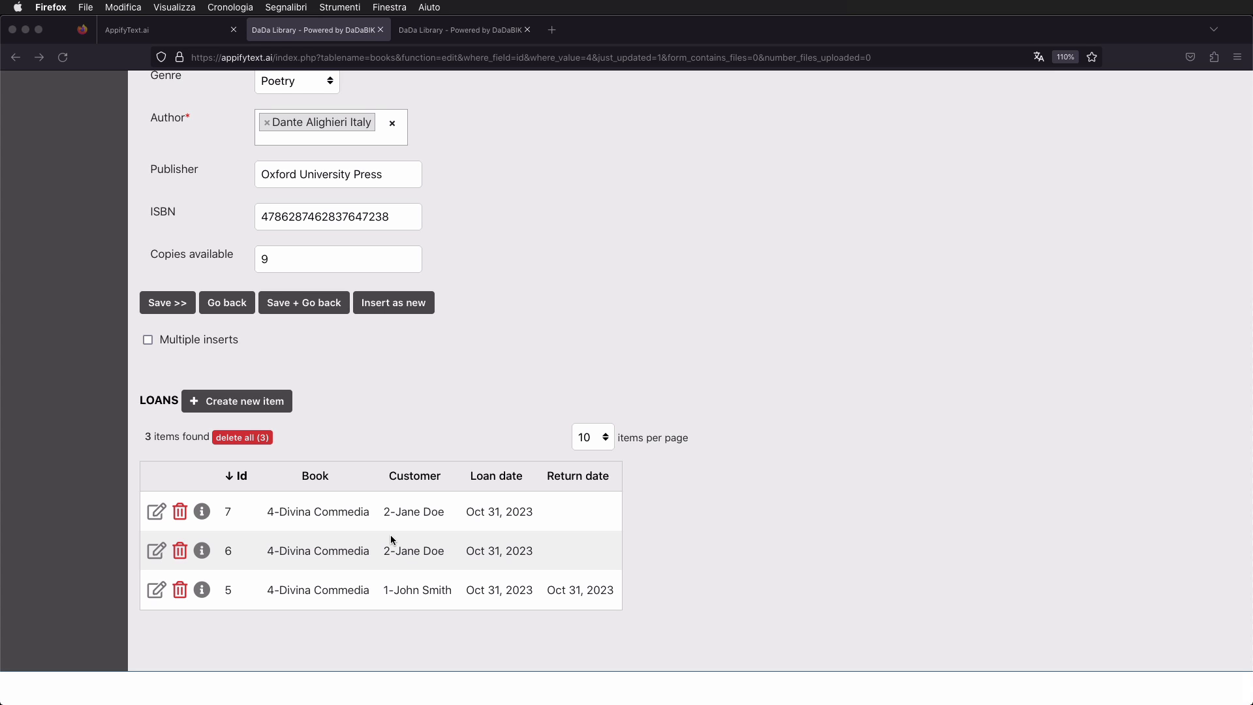
scroll(390, 479, "up", 5)
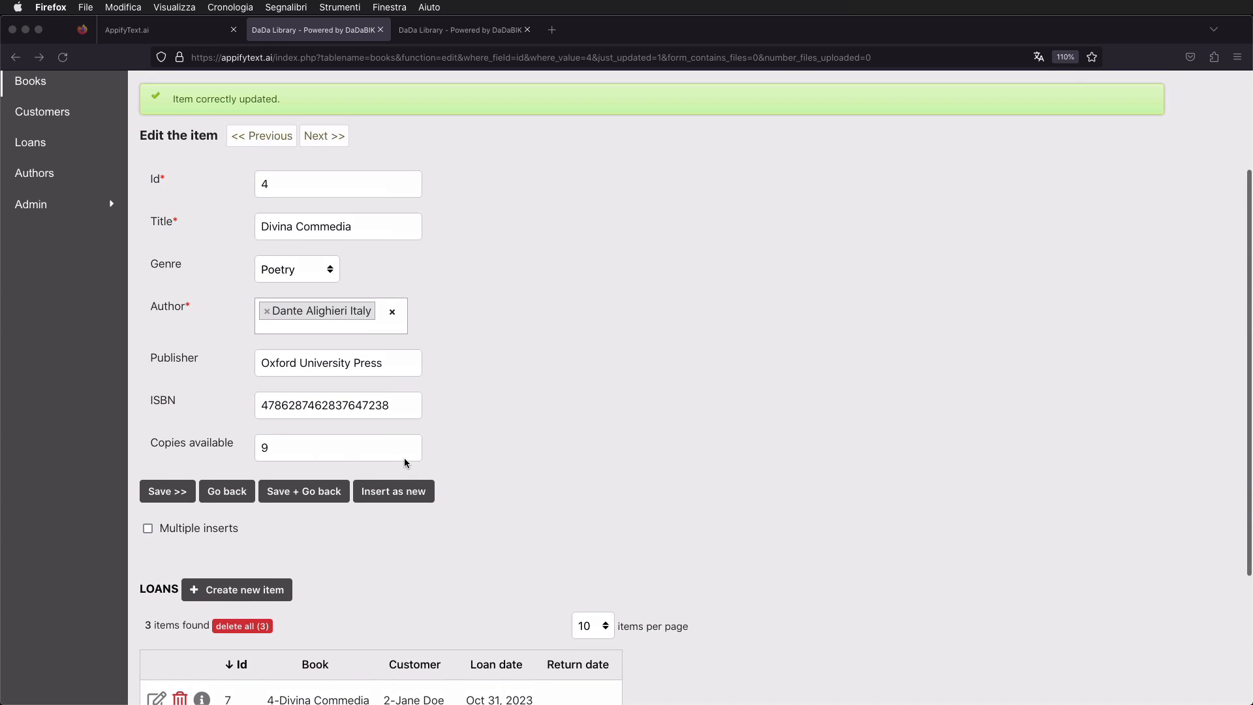
scroll(405, 460, "down", 3)
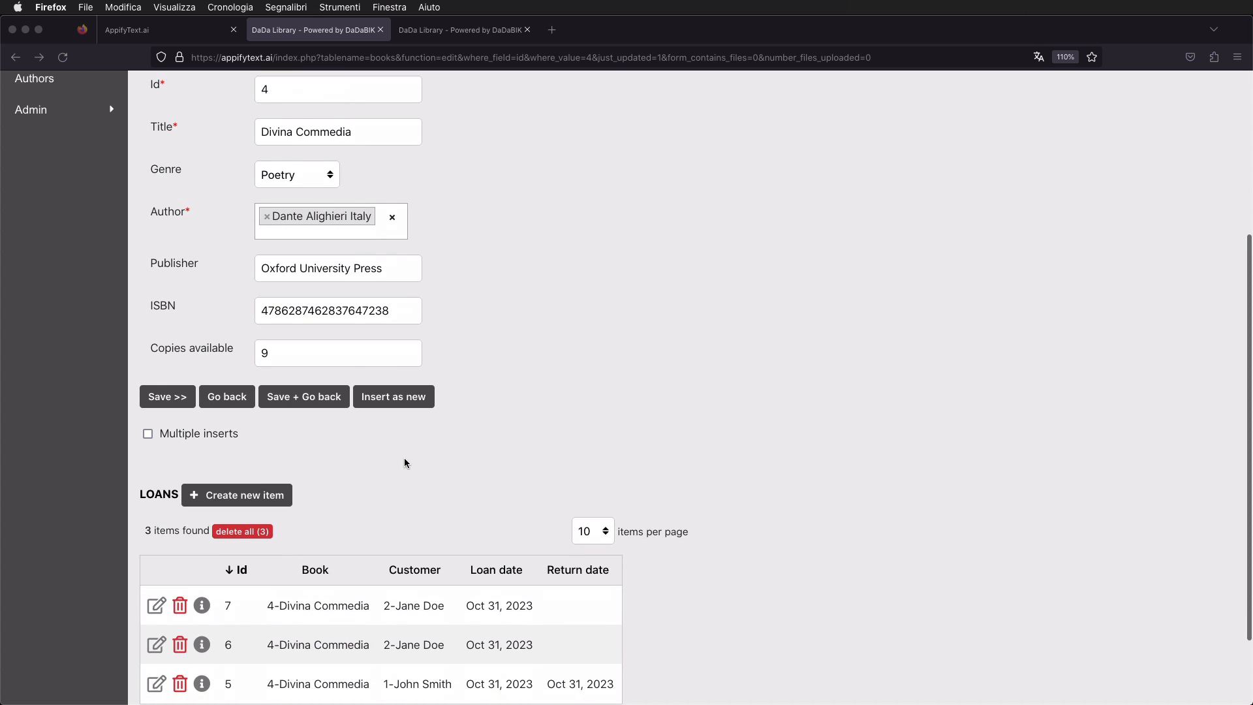
scroll(348, 342, "up", 5)
scroll(284, 508, "down", 6)
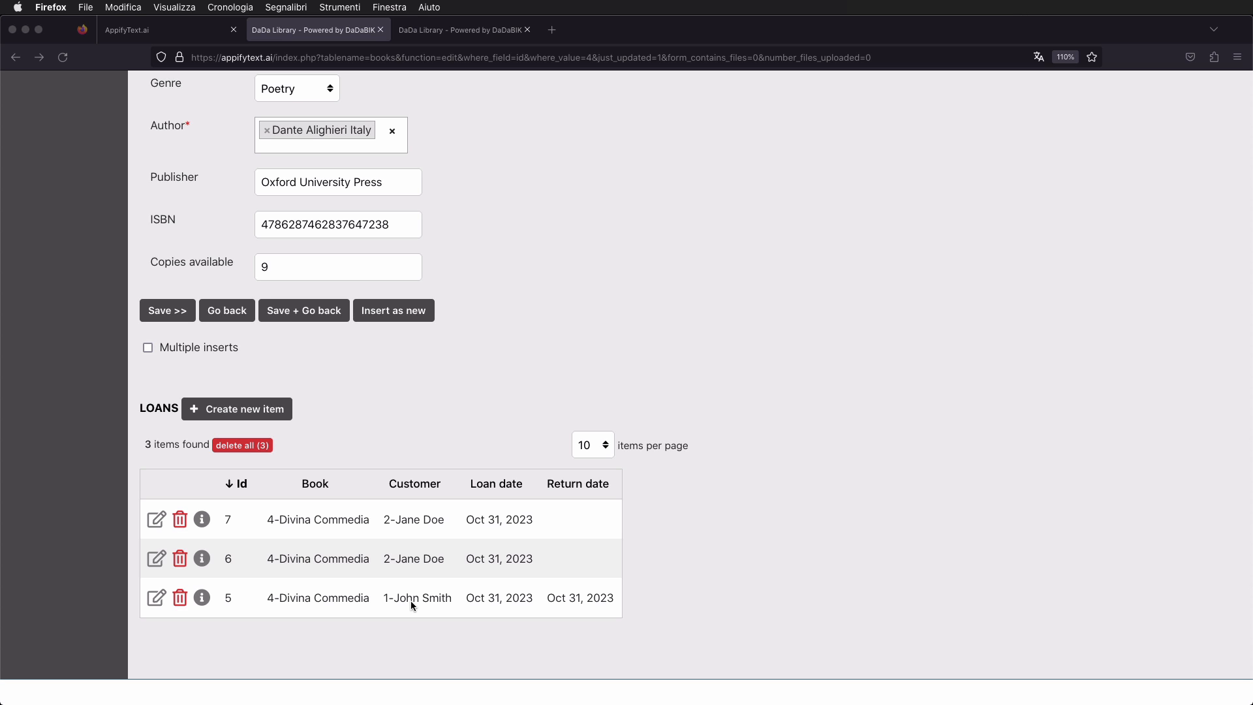
scroll(410, 601, "up", 3)
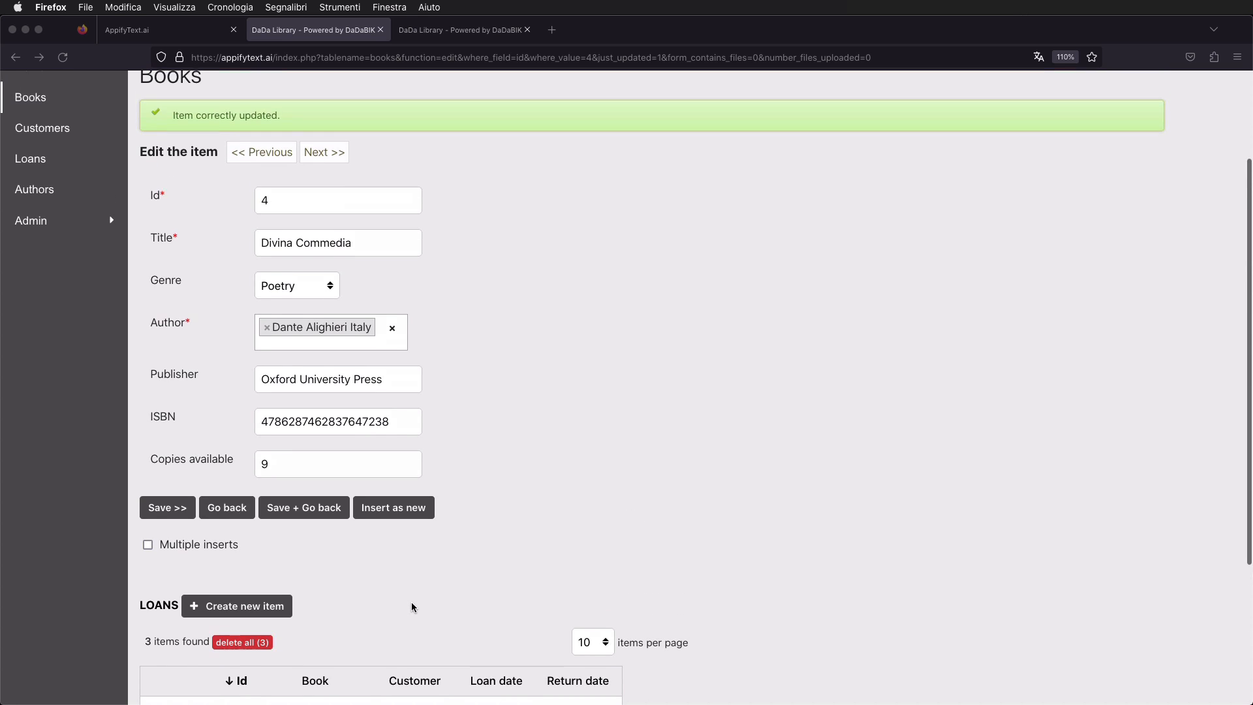
scroll(411, 602, "down", 4)
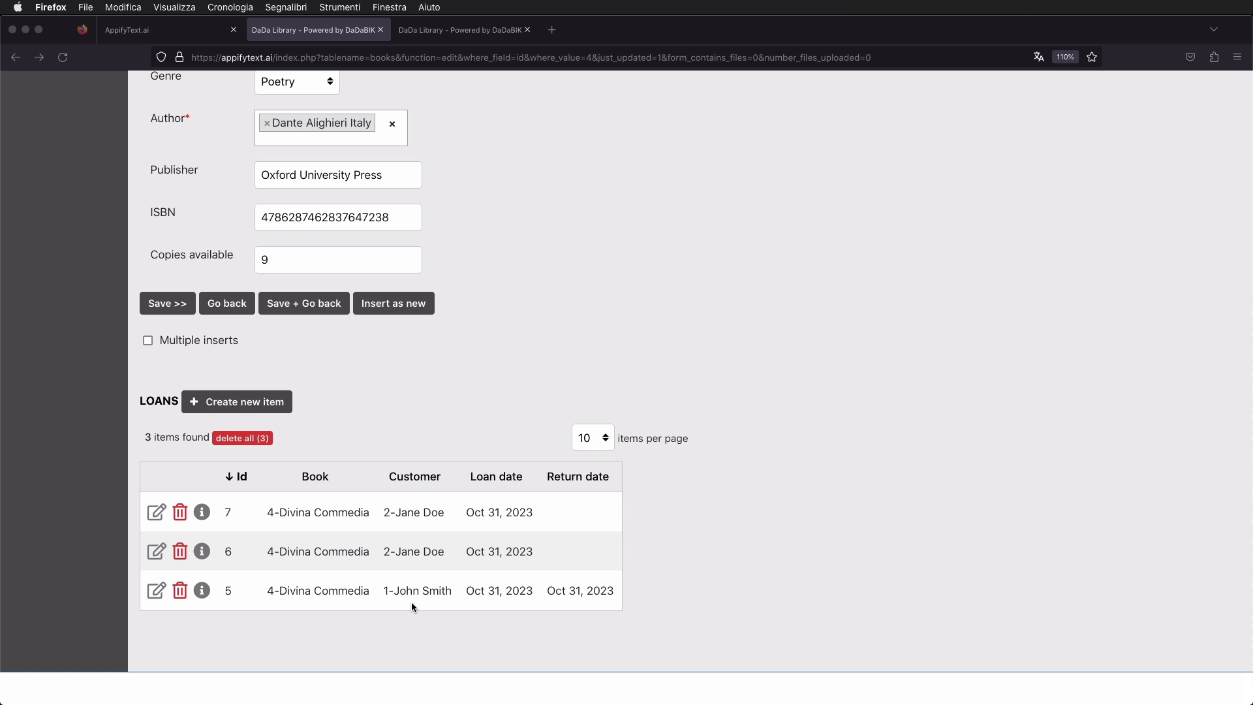
scroll(412, 603, "up", 5)
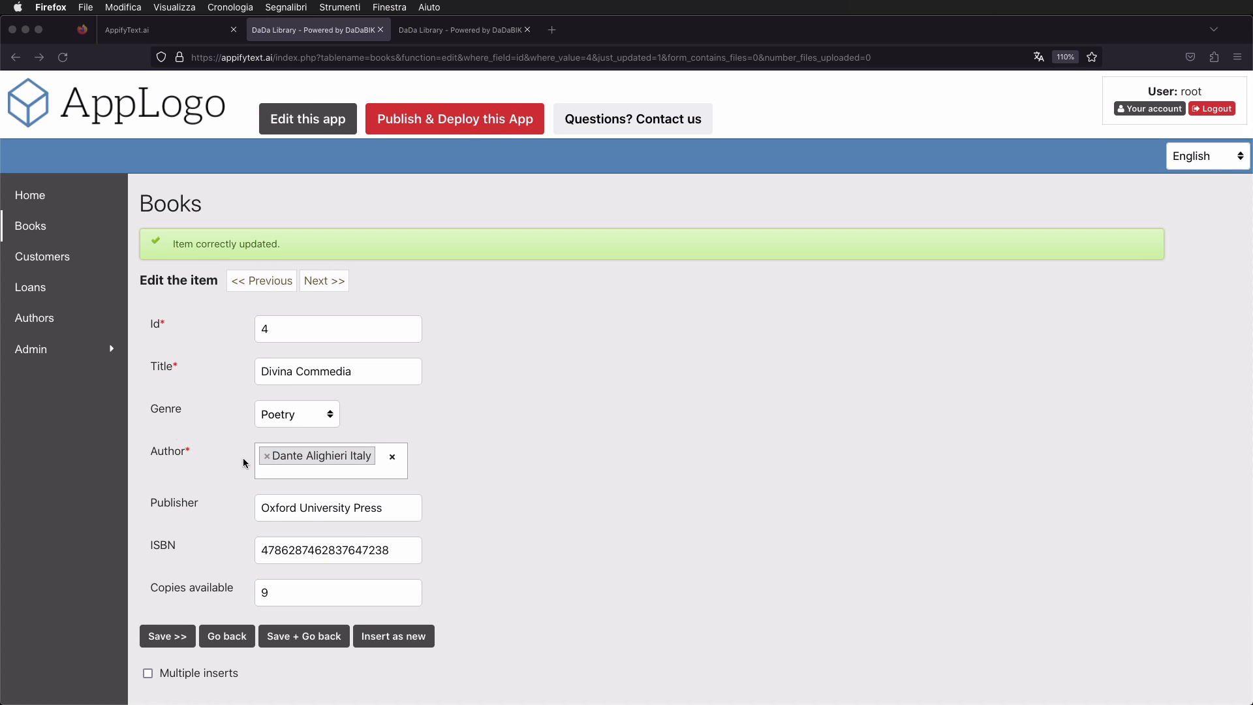
Step: Show the Admin users list, which contains only the root account
left_click(38, 351)
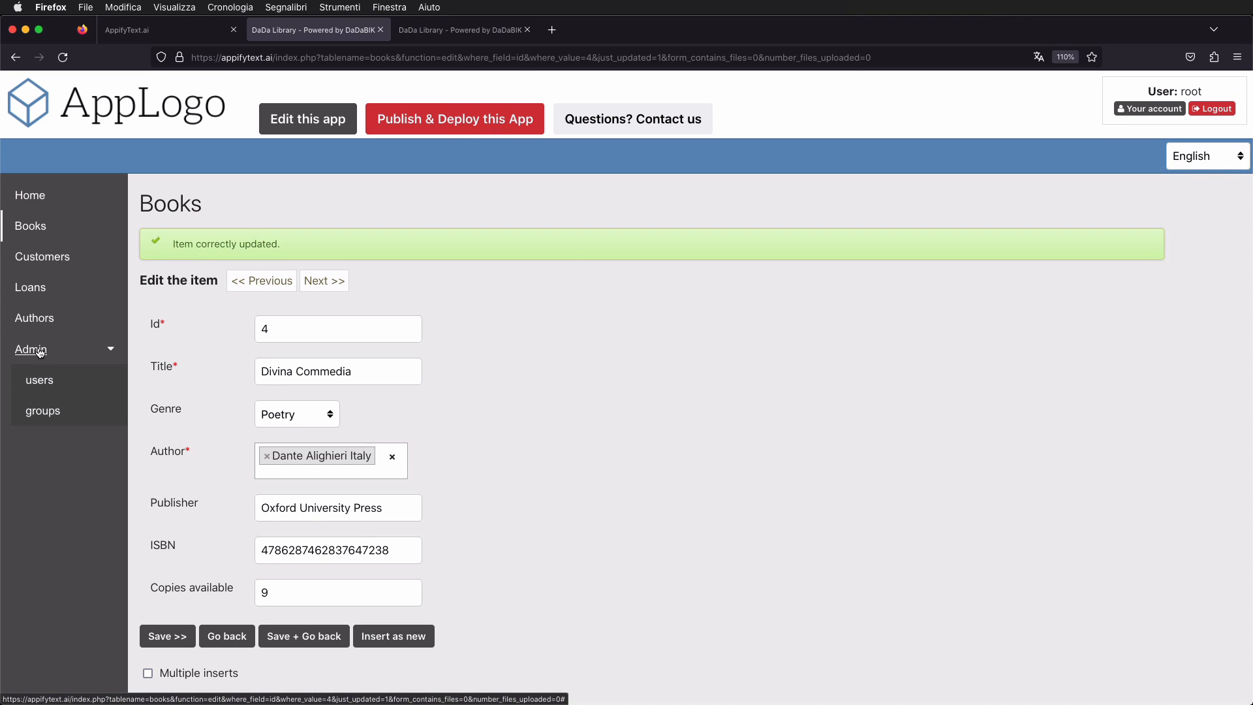
left_click(48, 385)
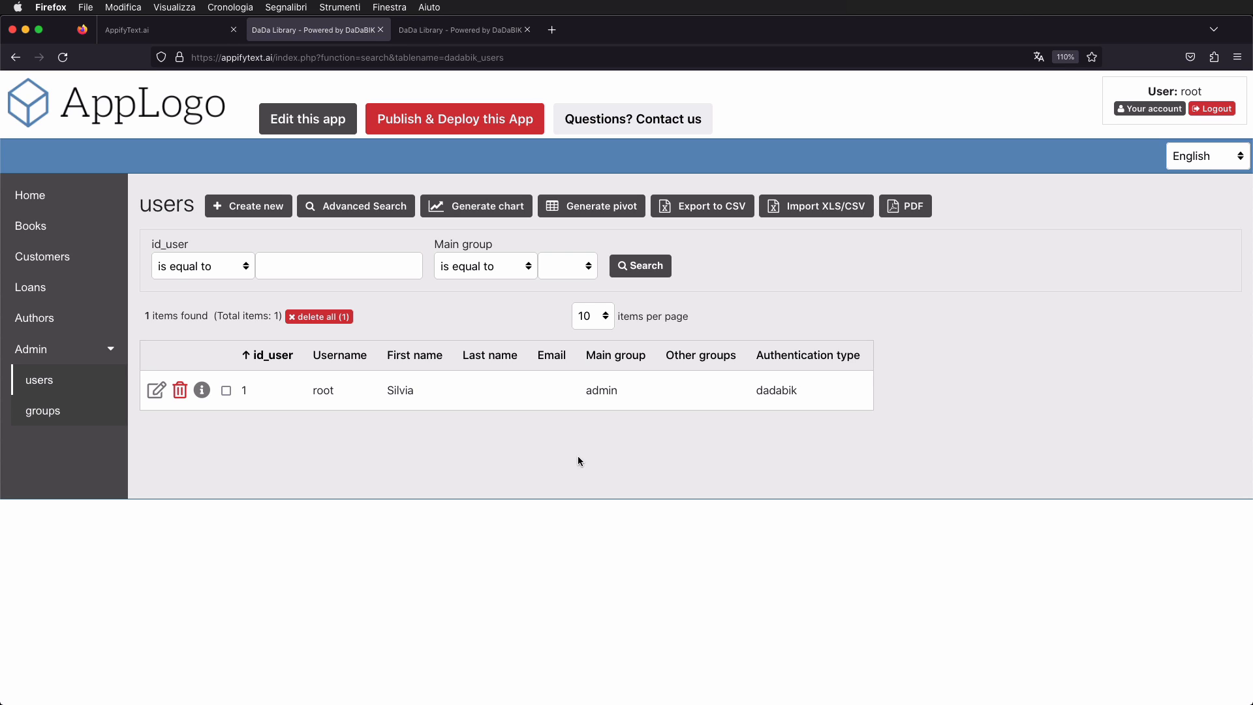
left_click(460, 30)
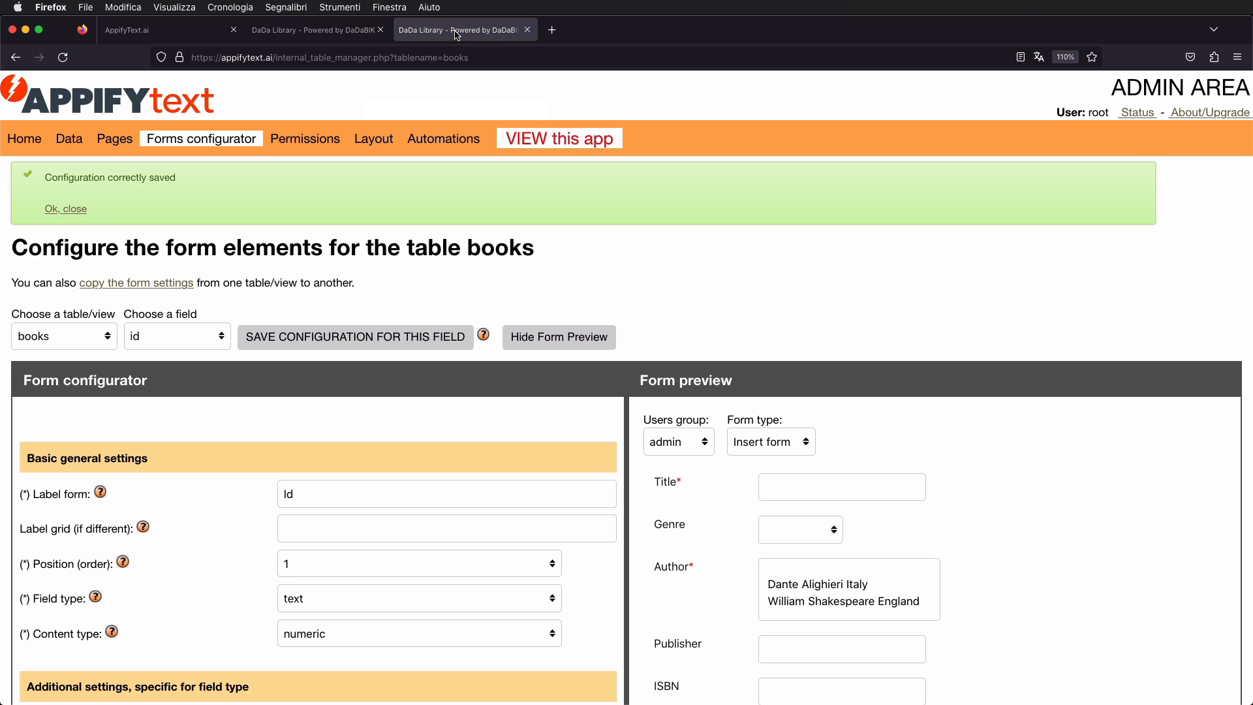
Step: Open the default group (id 2) for editing from the Admin groups list
left_click(311, 30)
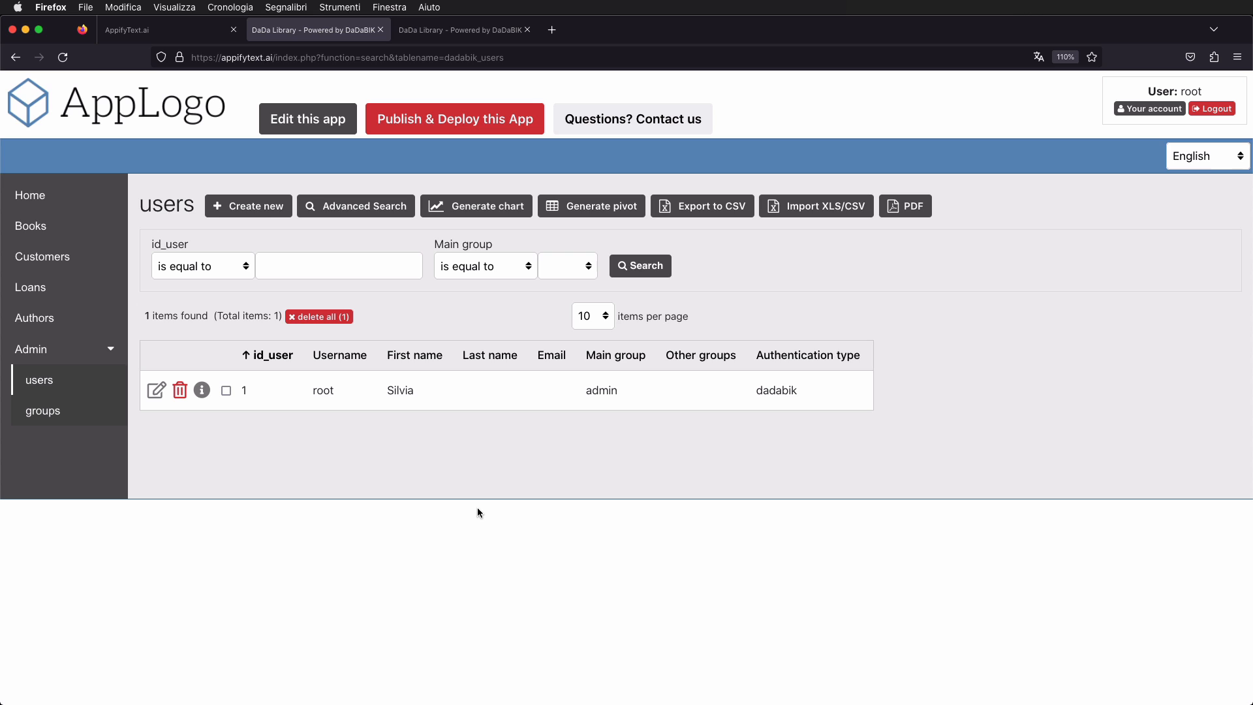
left_click(47, 412)
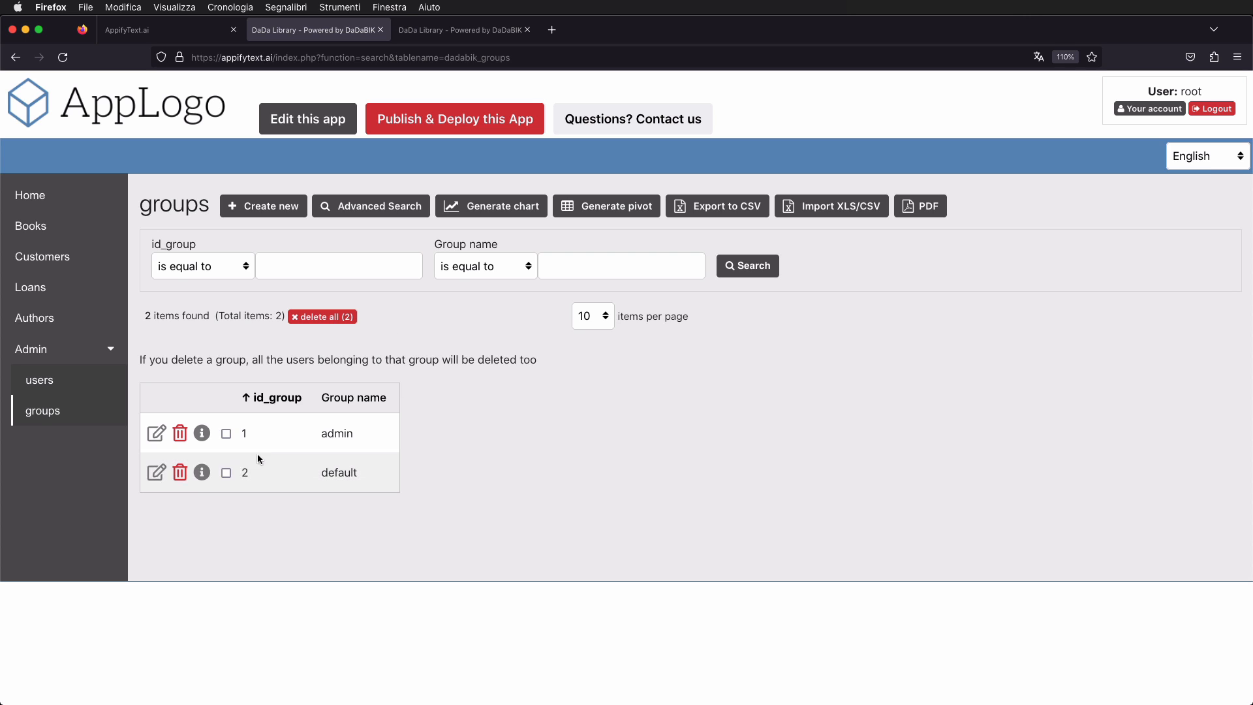
left_click(157, 474)
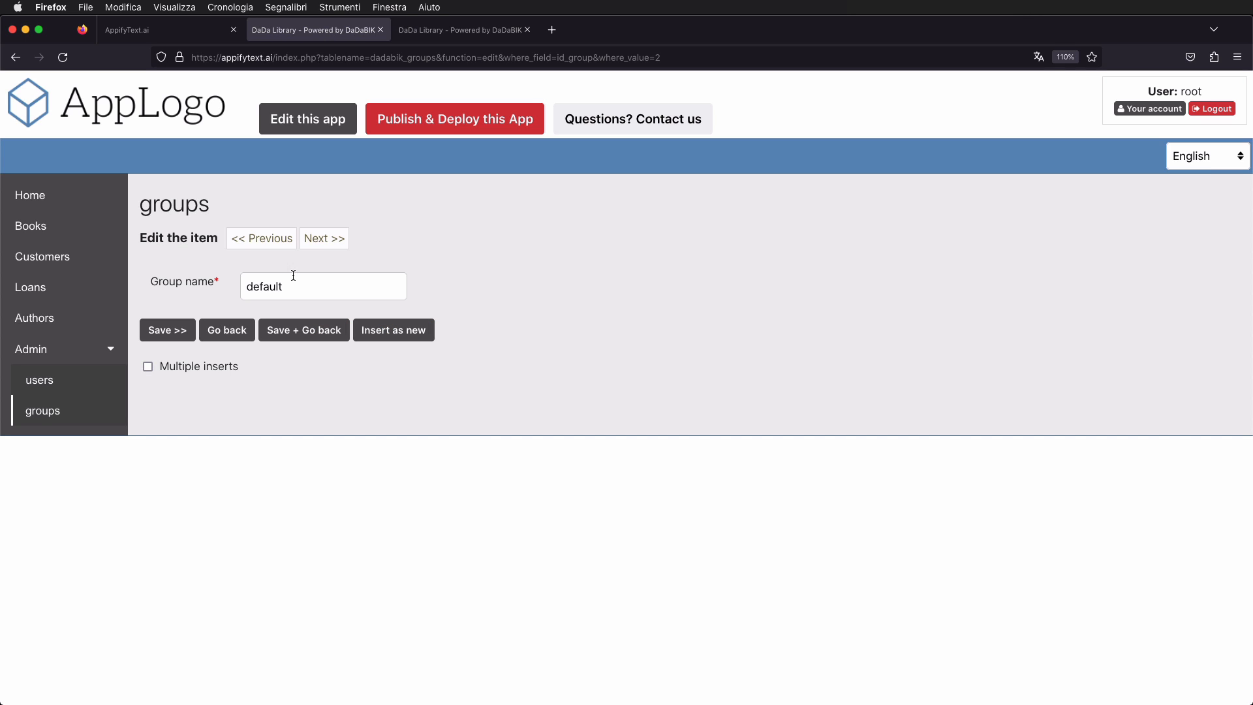
Step: Rename group 2 from 'default' to 'employees' and save it
double_click(263, 289)
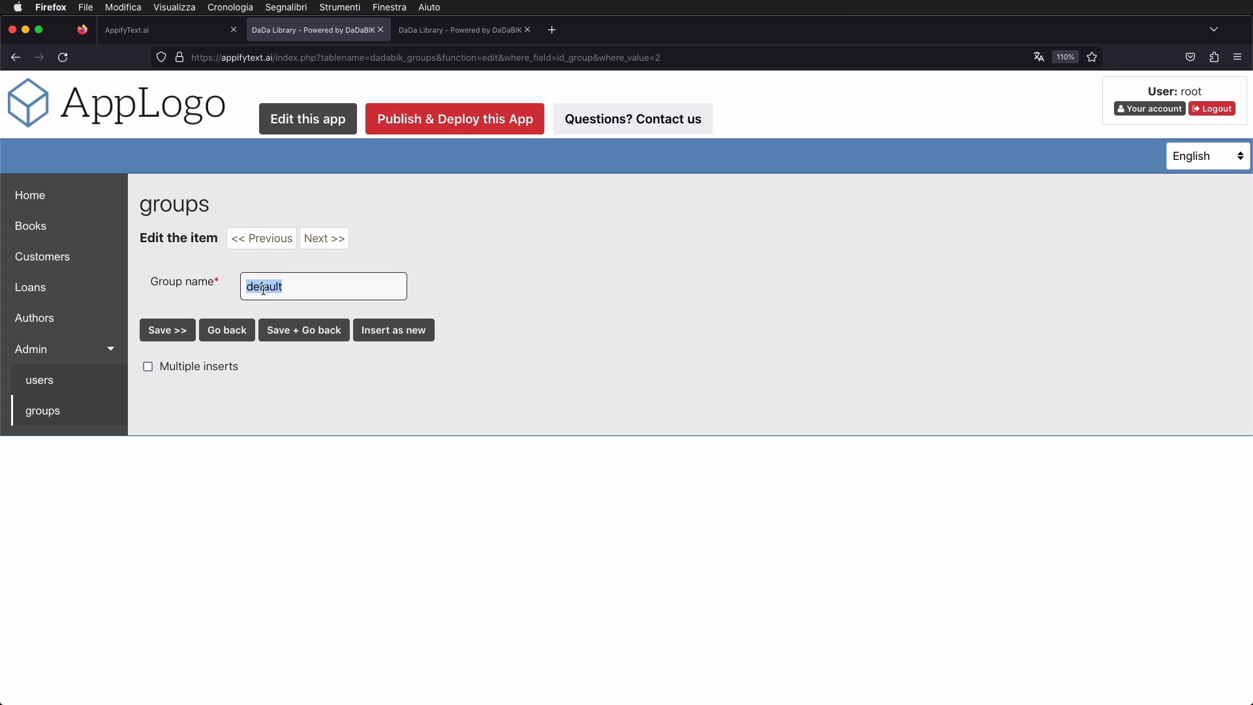
type("employees")
key("super+a")
left_click(356, 313)
left_click(307, 334)
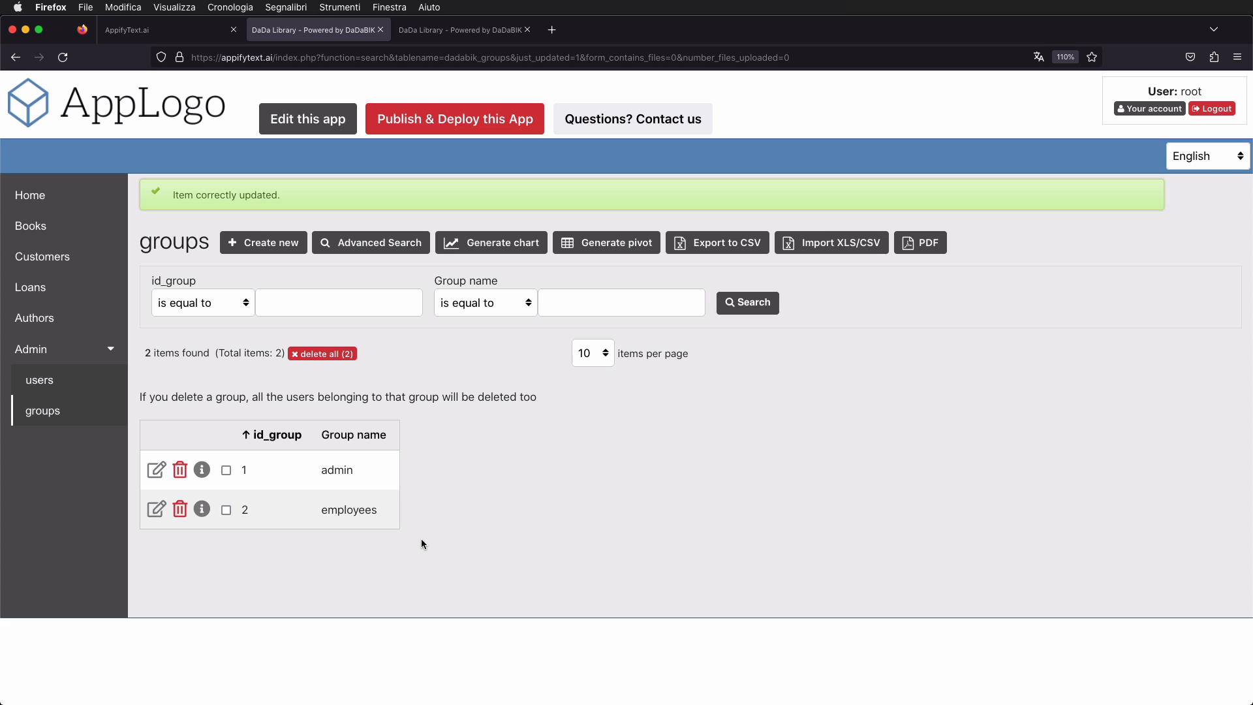
Step: Start a new user with username bob and employees as main group
left_click(39, 385)
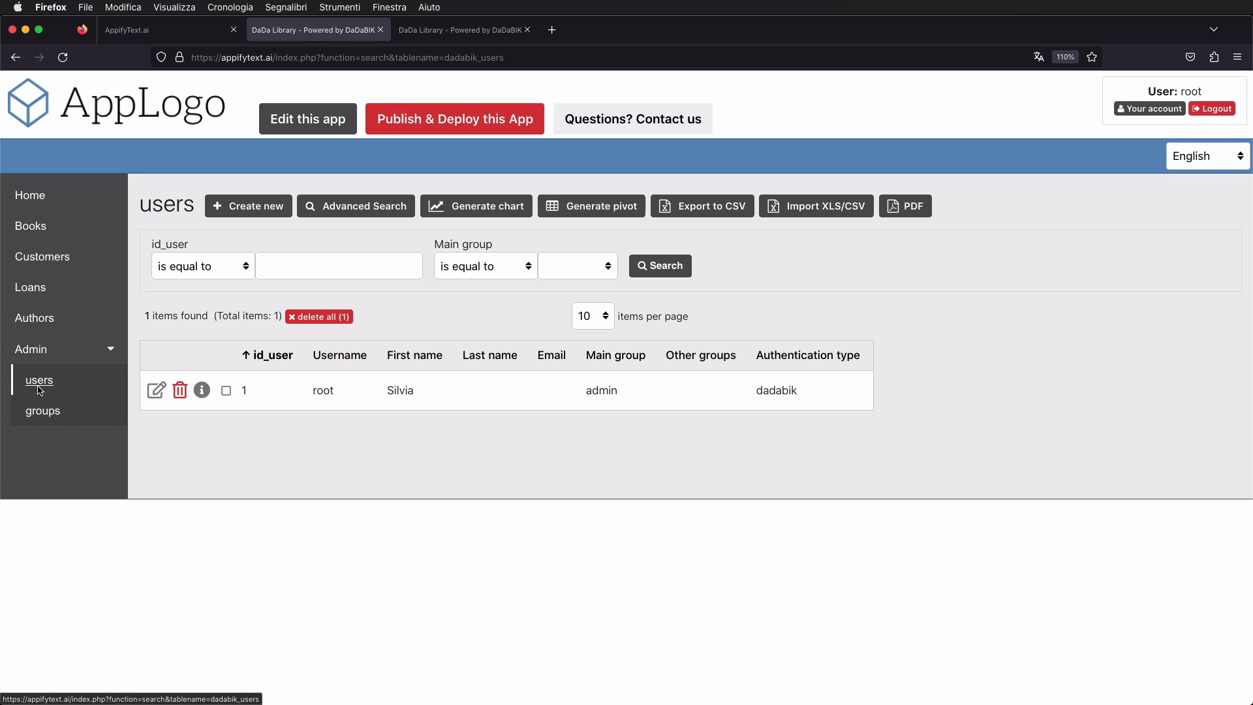
left_click(258, 206)
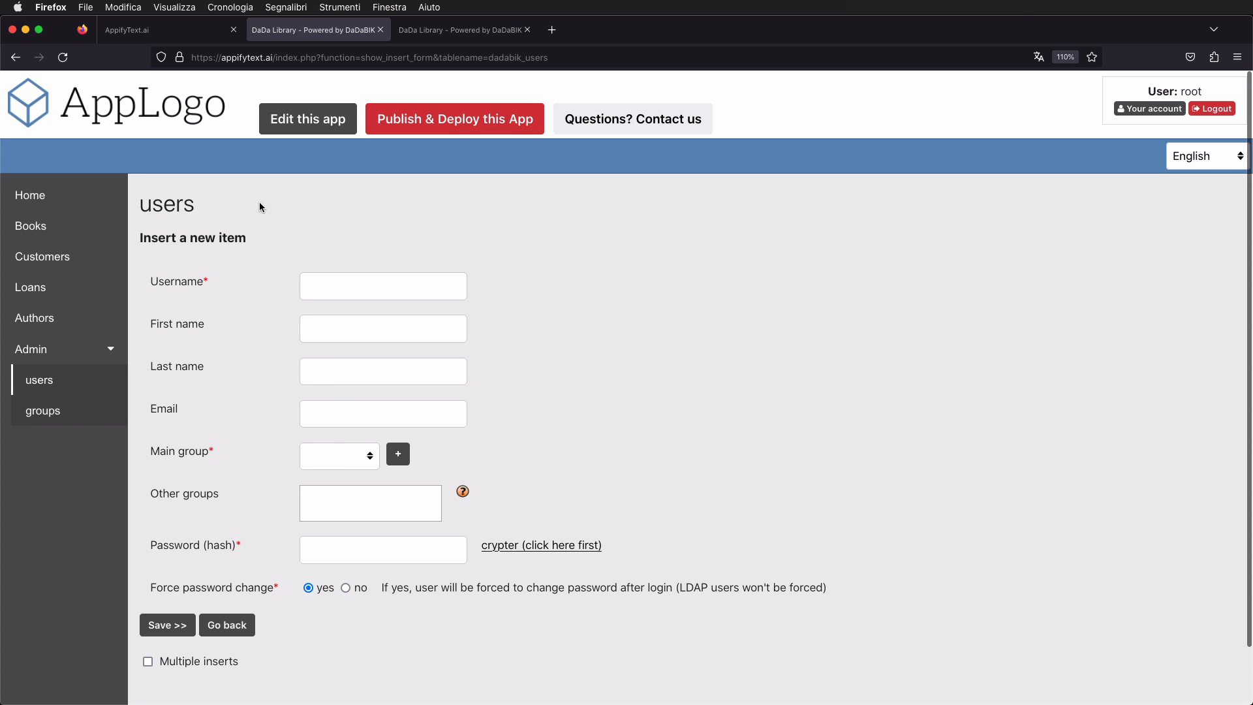
left_click(342, 286)
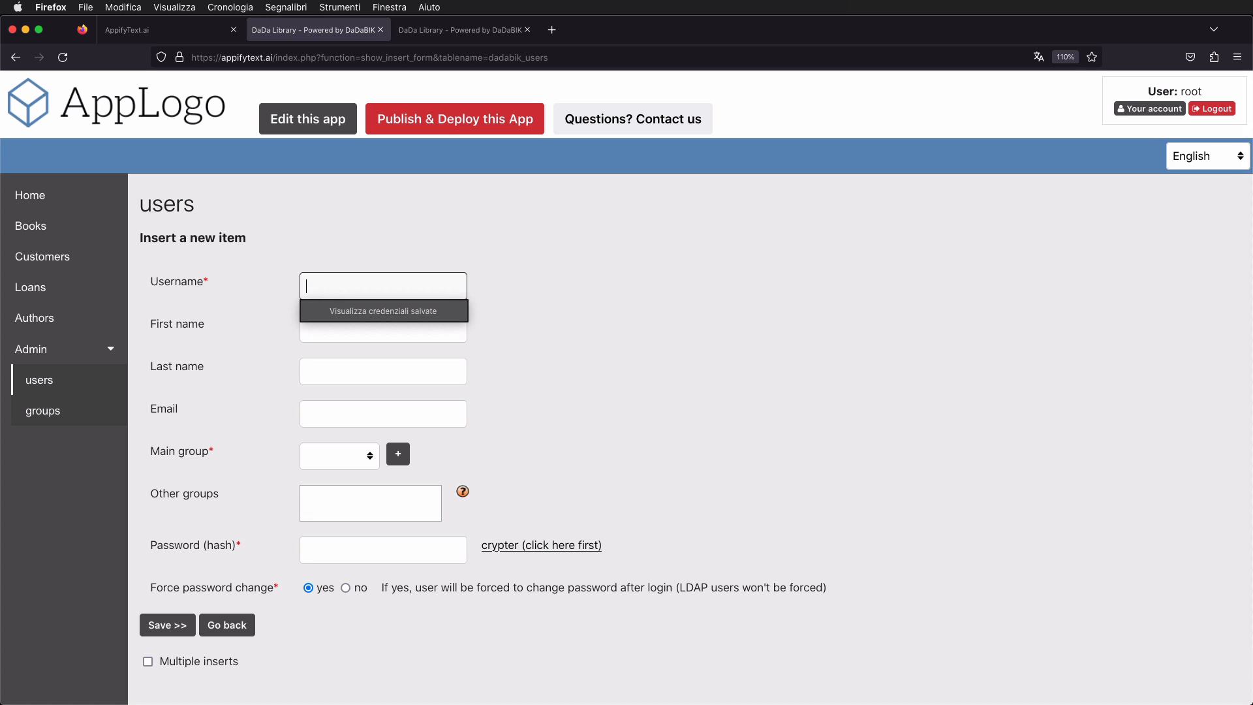
type("bob")
left_click(768, 232)
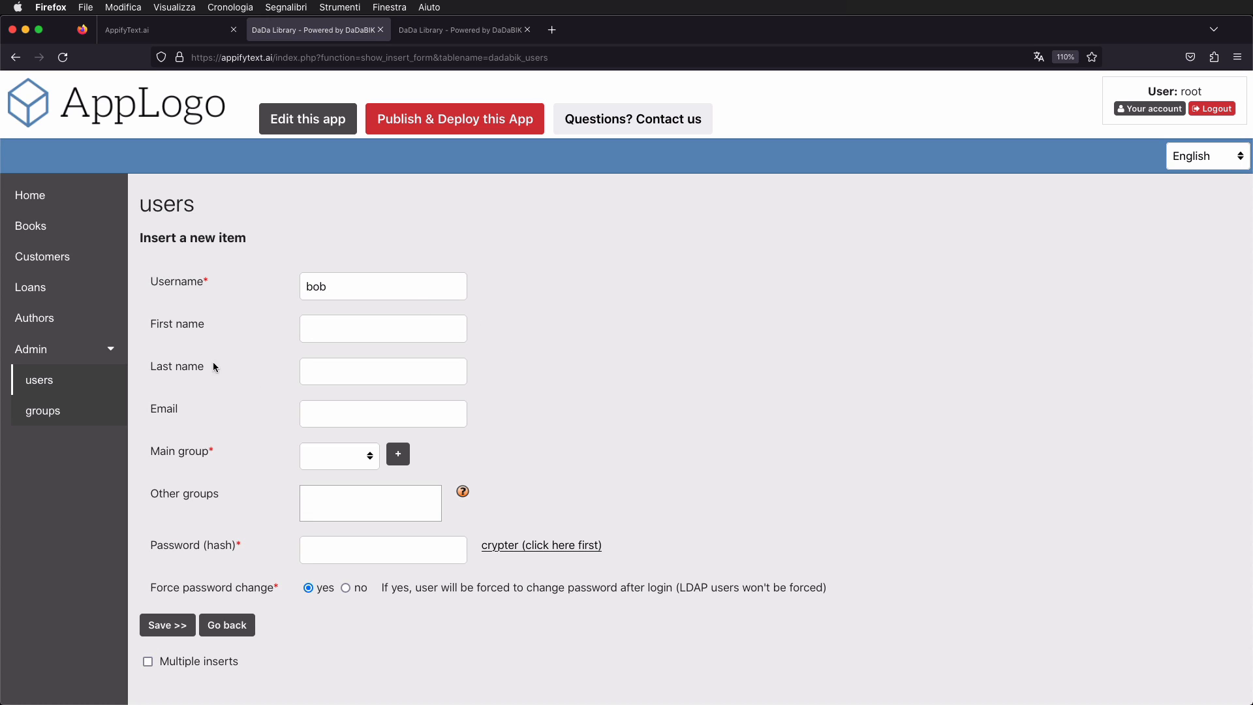
scroll(527, 540, "down", 2)
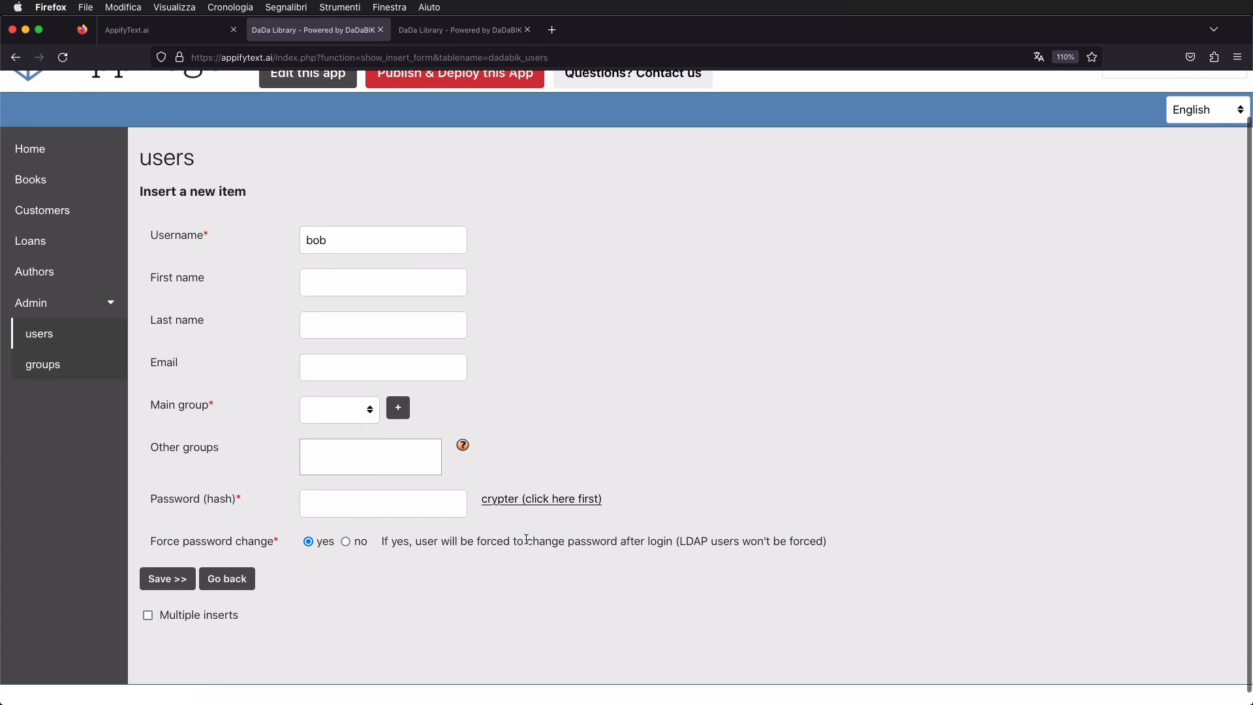
left_click(339, 412)
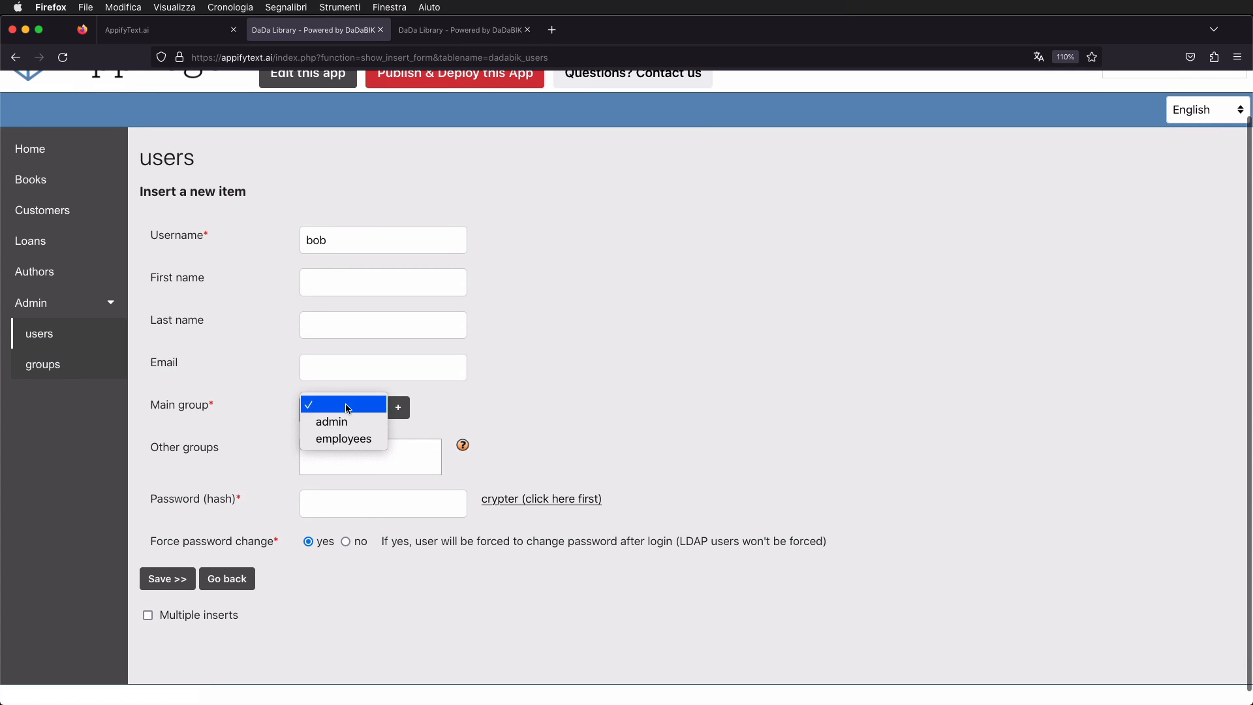
left_click(357, 439)
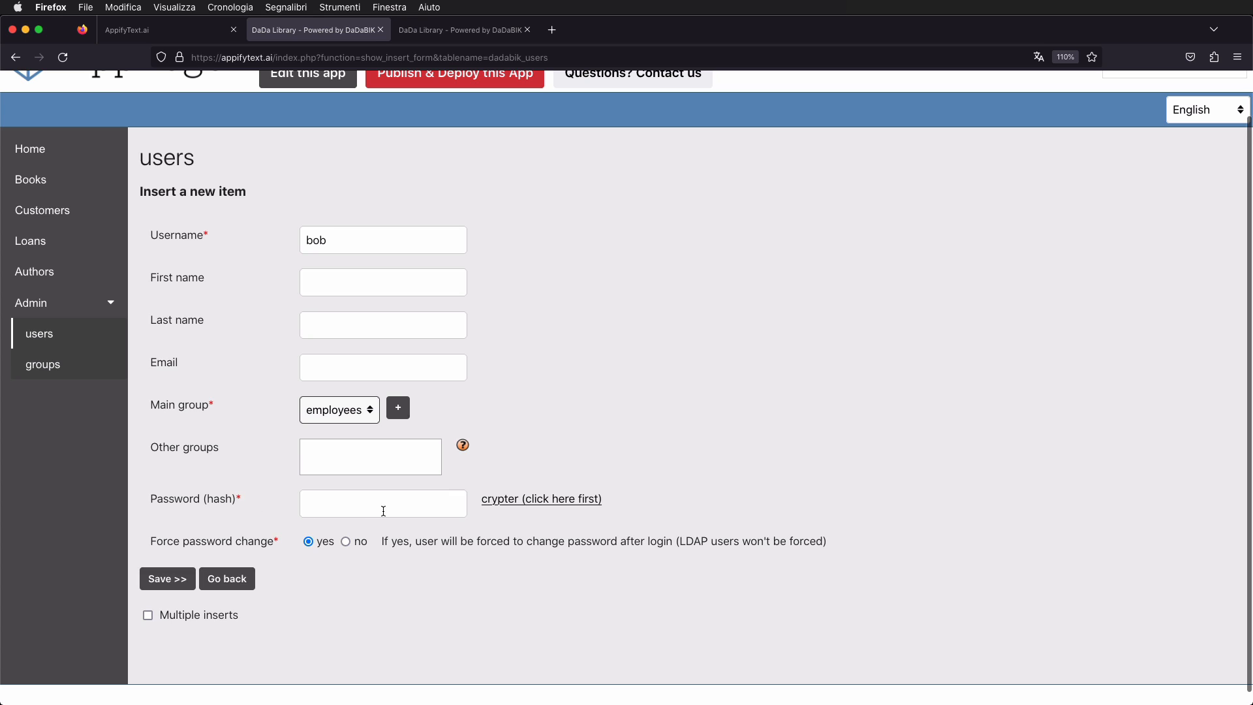
Step: Encrypt bob's password into the form, set Force password change to no, and save
left_click(542, 500)
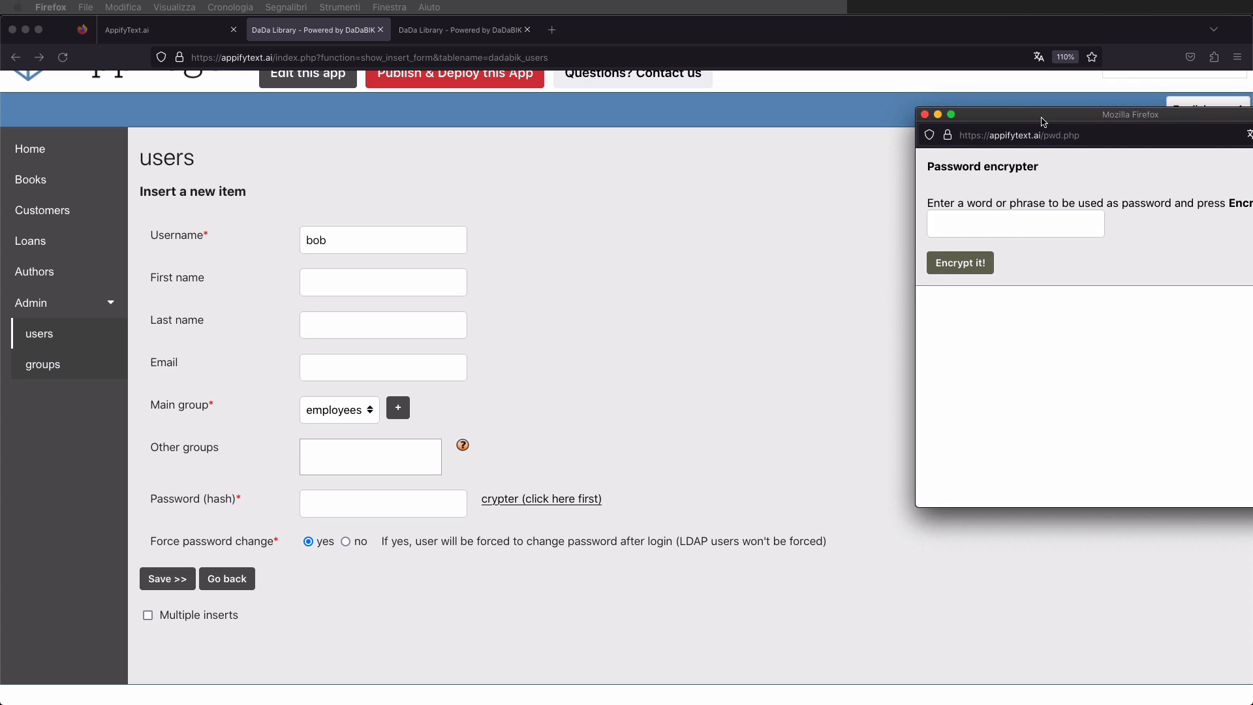
left_click_drag(1043, 117, 888, 115)
left_click(826, 222)
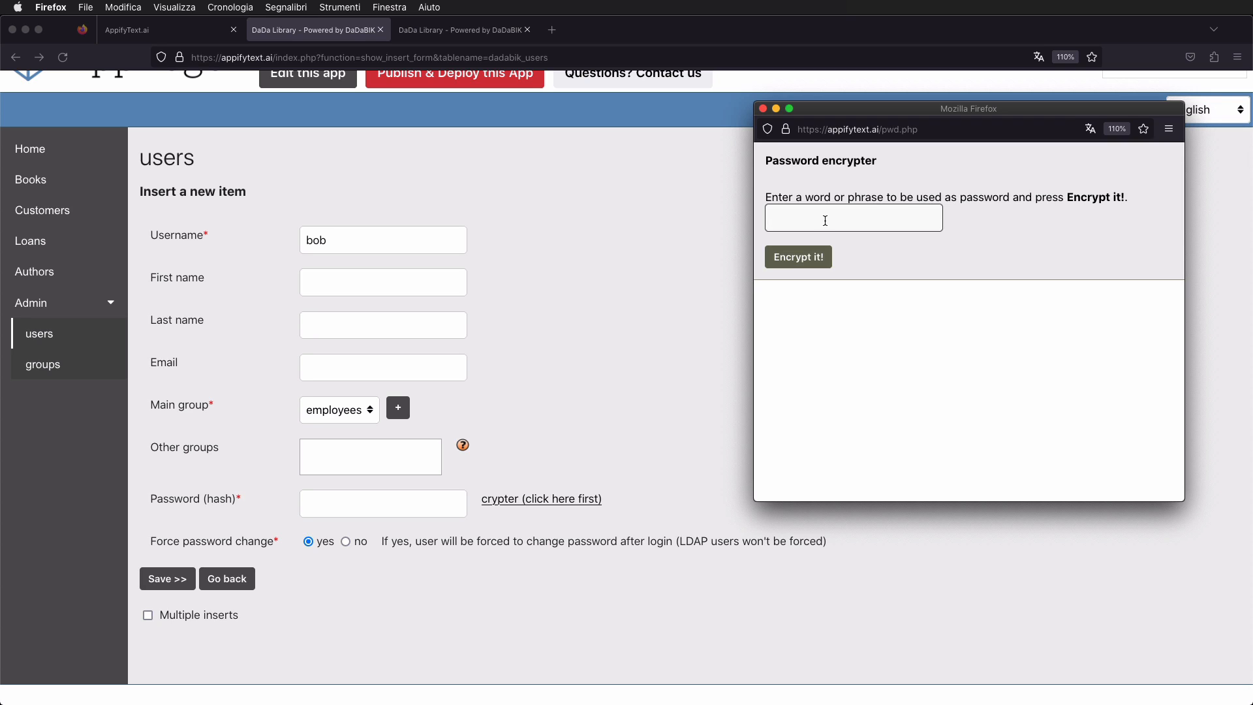
left_click(801, 265)
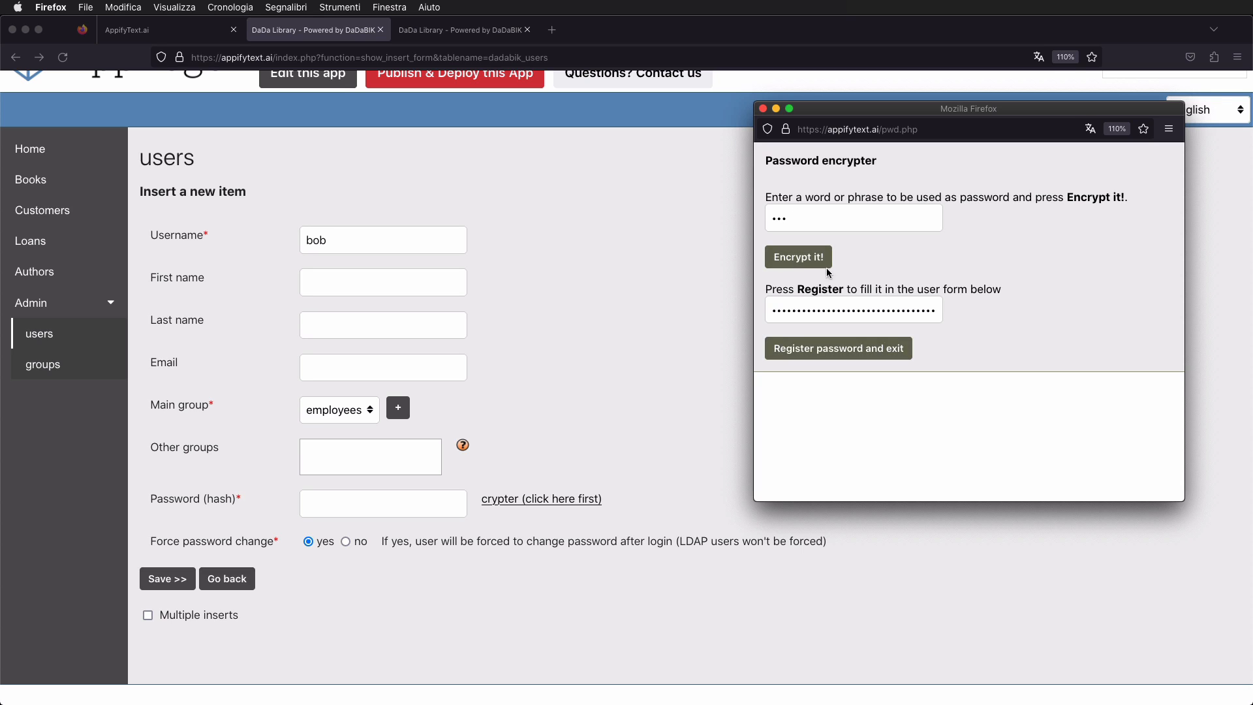
left_click(858, 359)
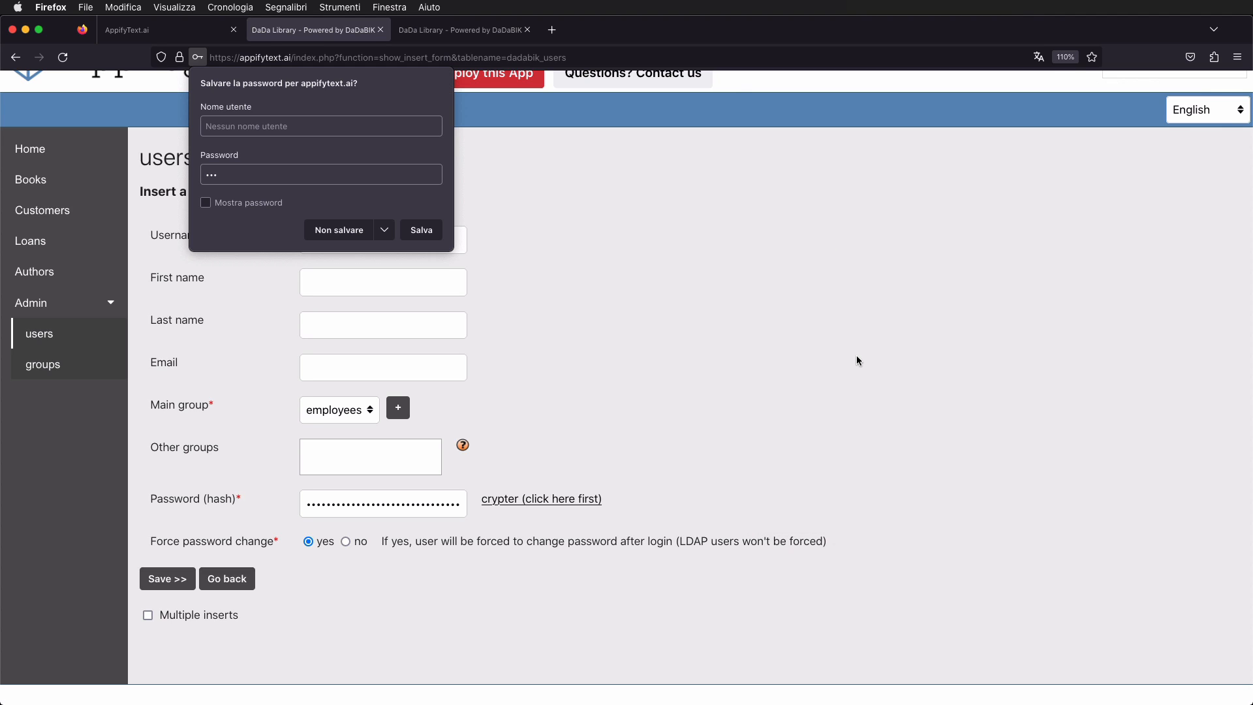
left_click(344, 230)
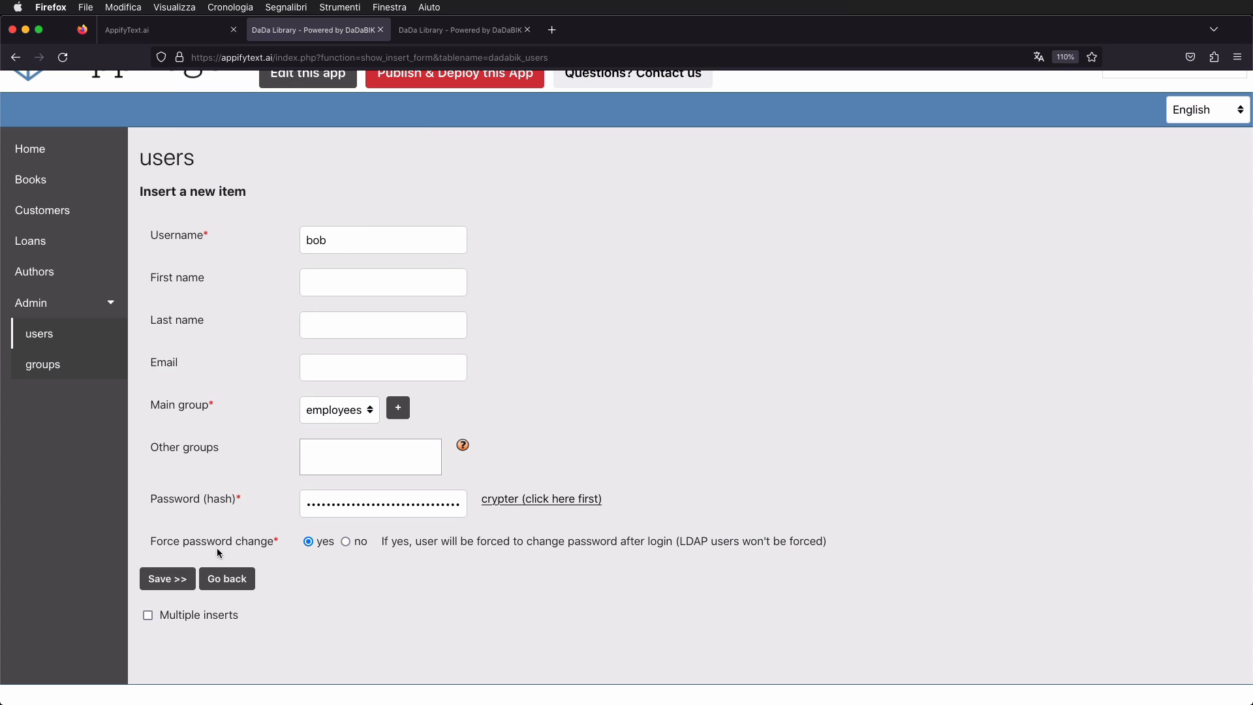
left_click(346, 542)
left_click(174, 589)
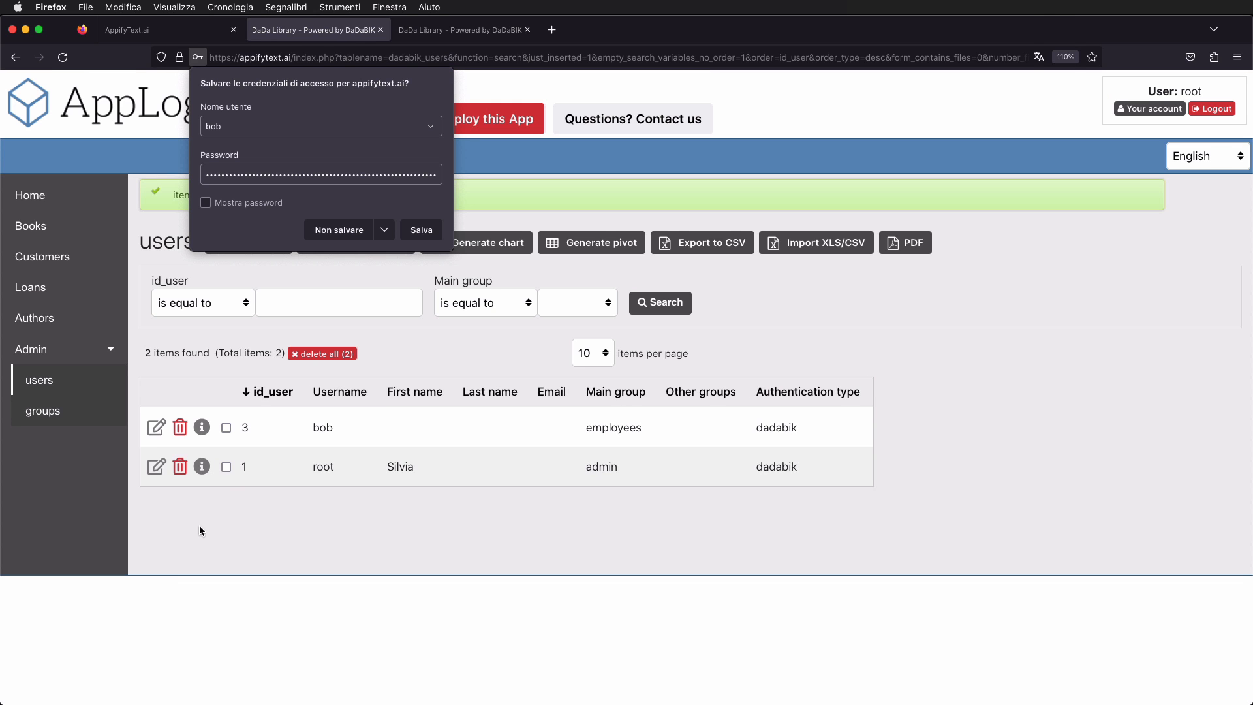
left_click(335, 234)
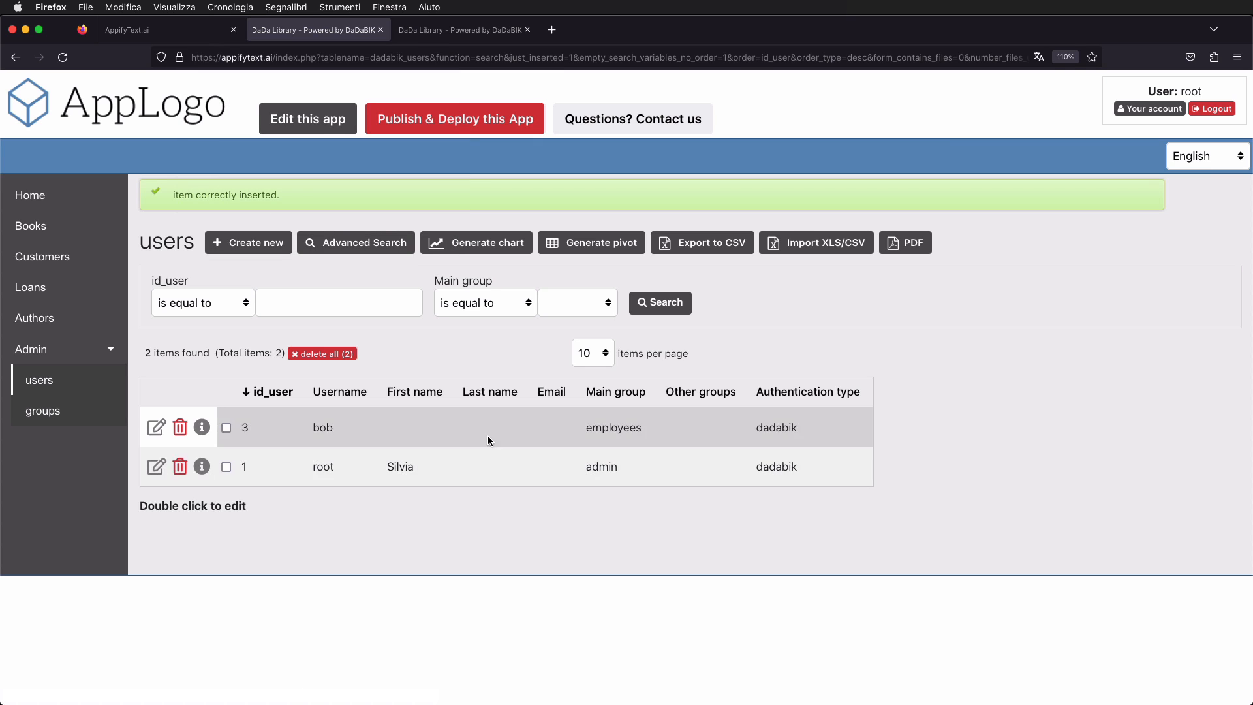
Step: Create a new user record with username alice in the employees main group
left_click(254, 245)
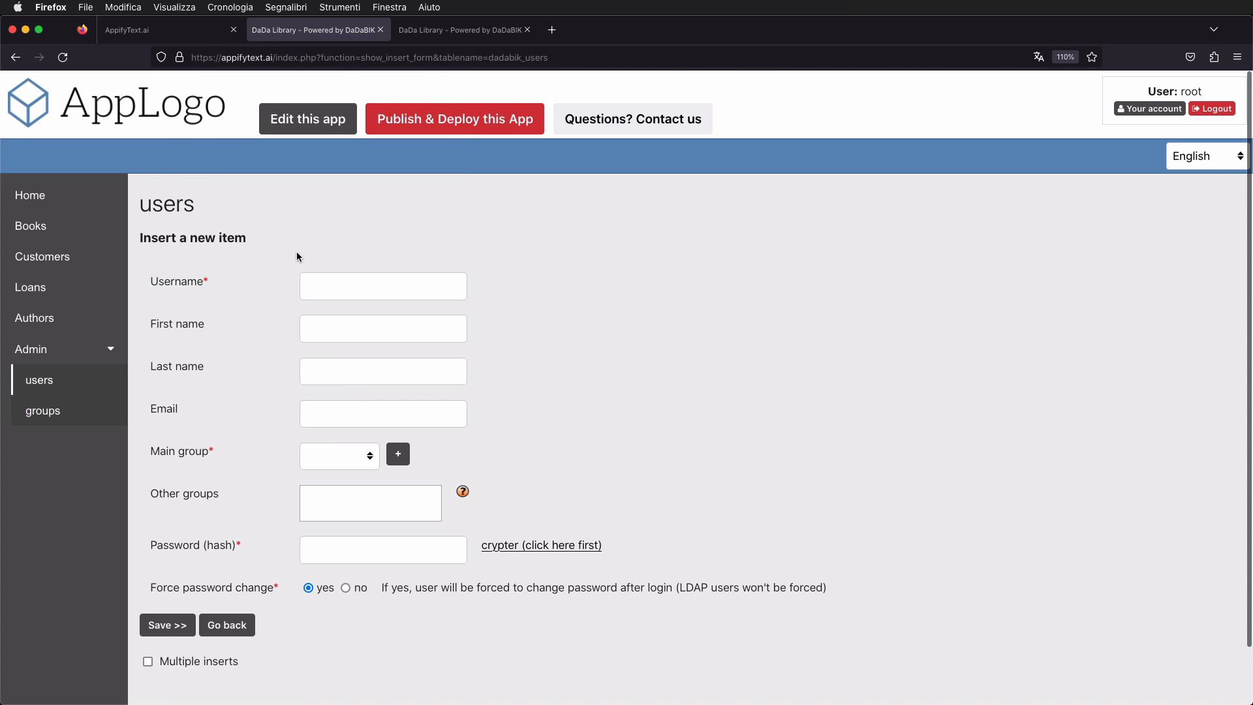
left_click(318, 280)
type("alice")
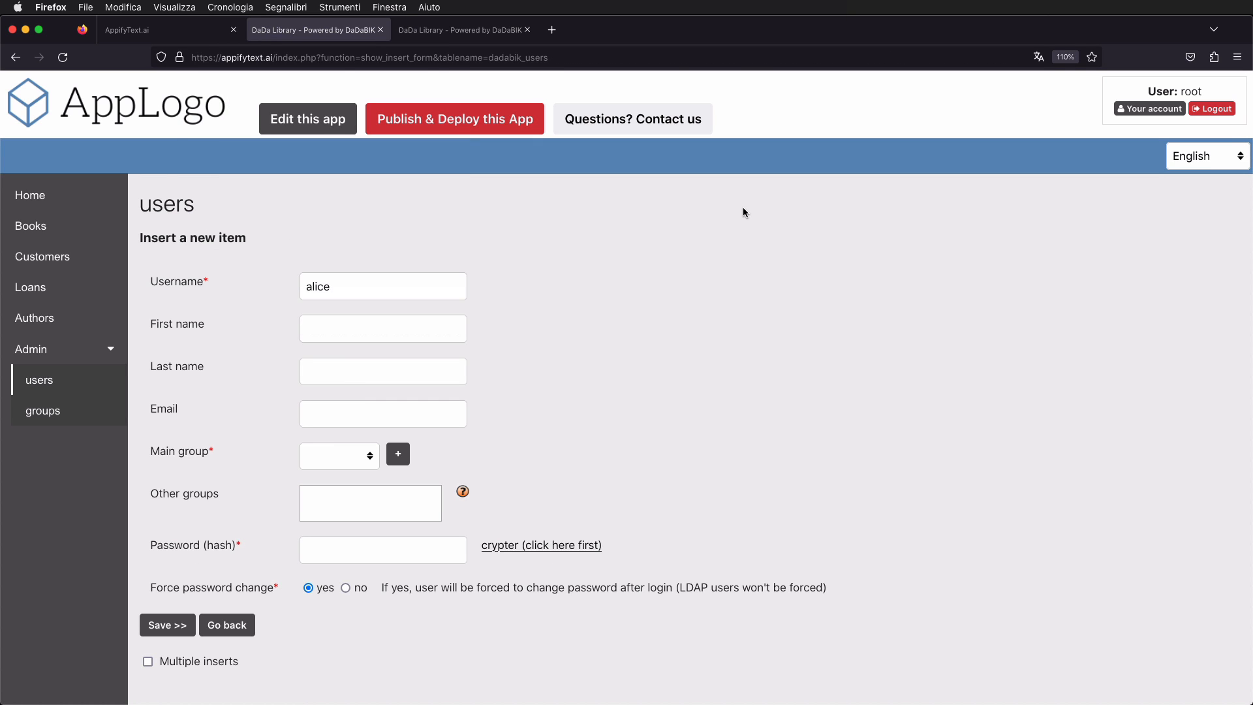
left_click(341, 455)
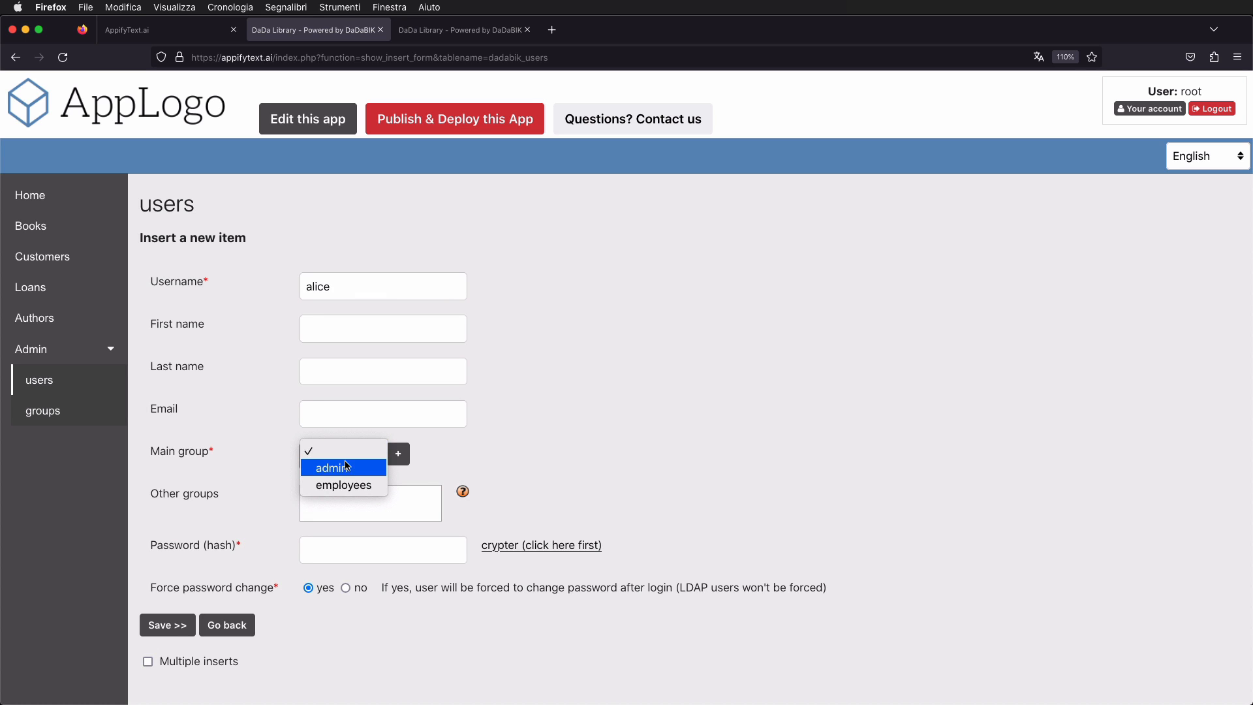
left_click(356, 485)
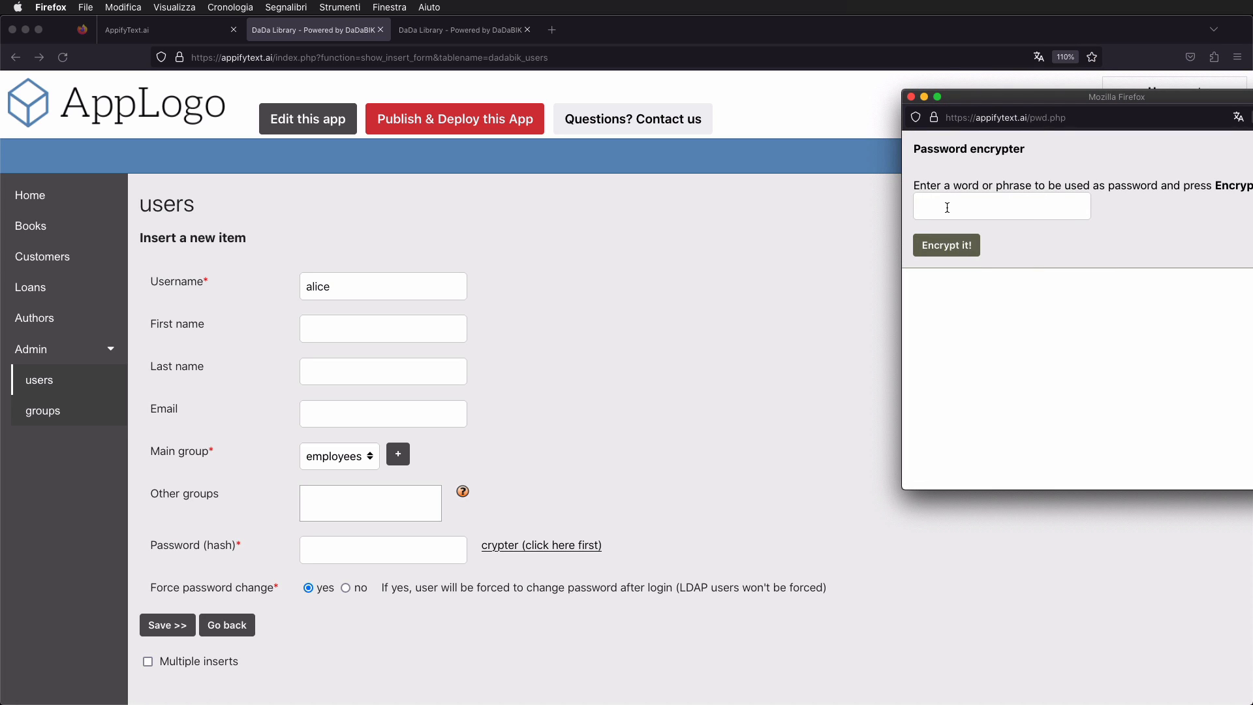
Step: Encrypt alice's password into the form and save the new user
left_click(946, 205)
left_click(964, 251)
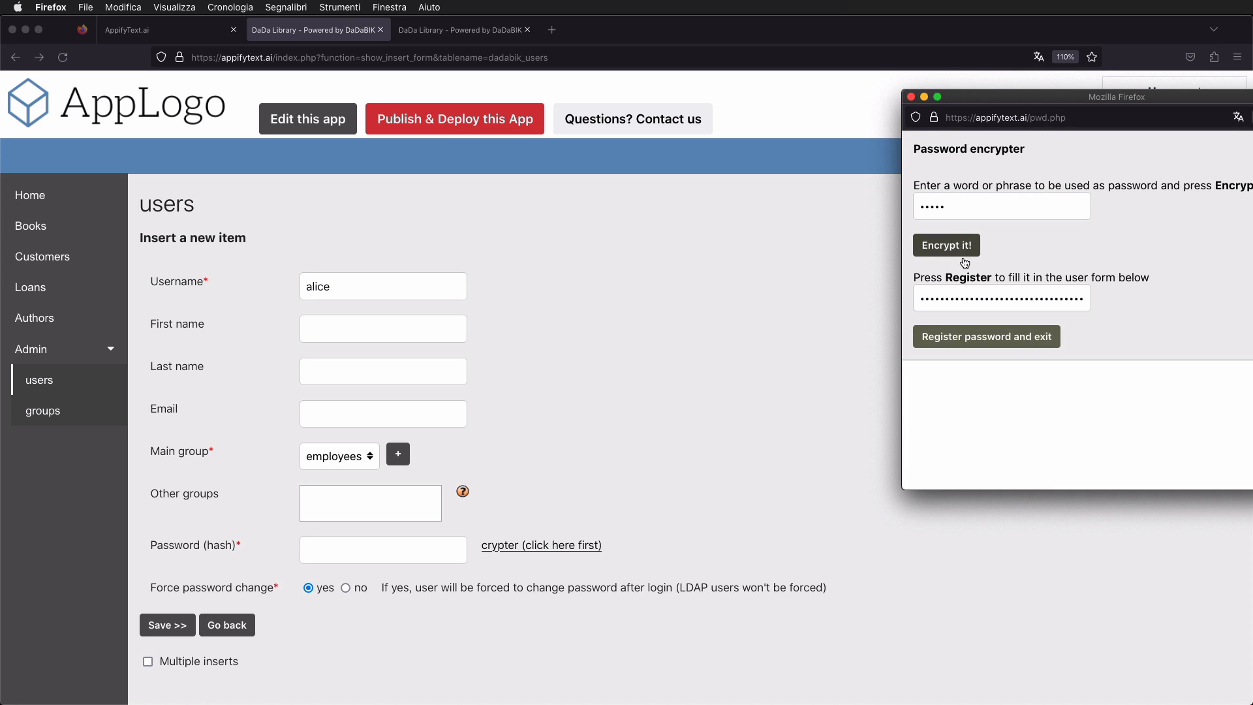
left_click(979, 336)
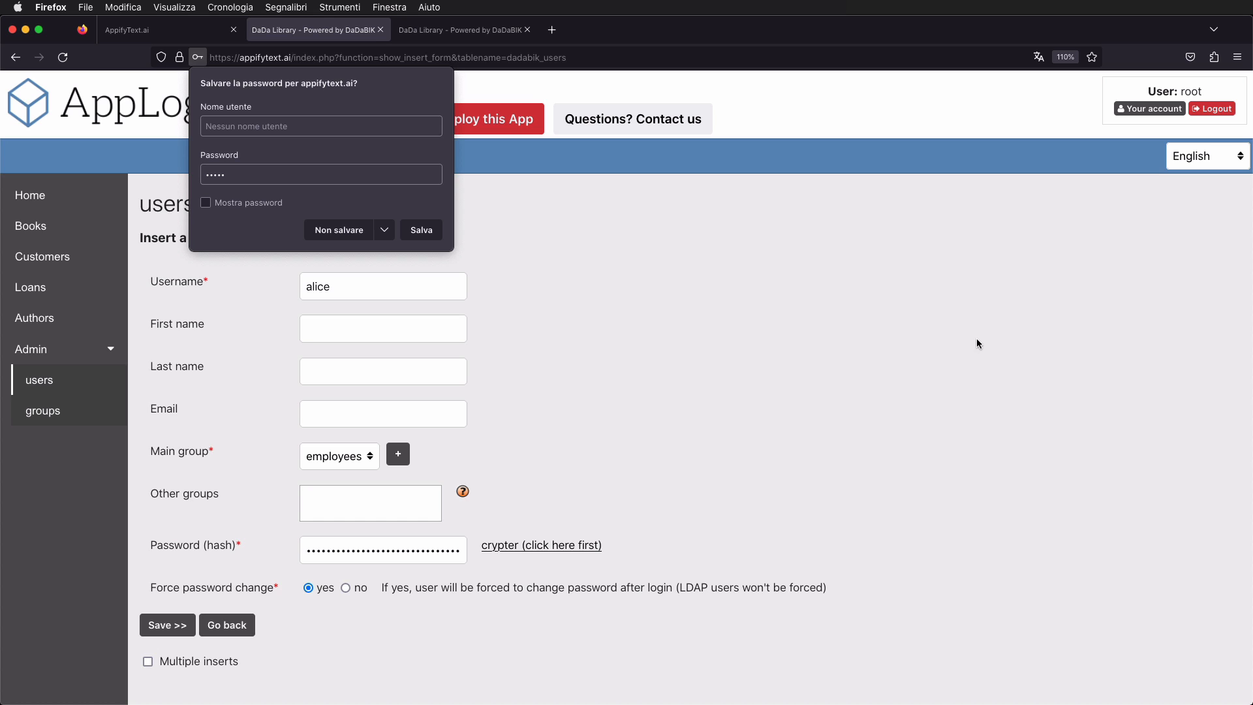
left_click(333, 234)
left_click(167, 625)
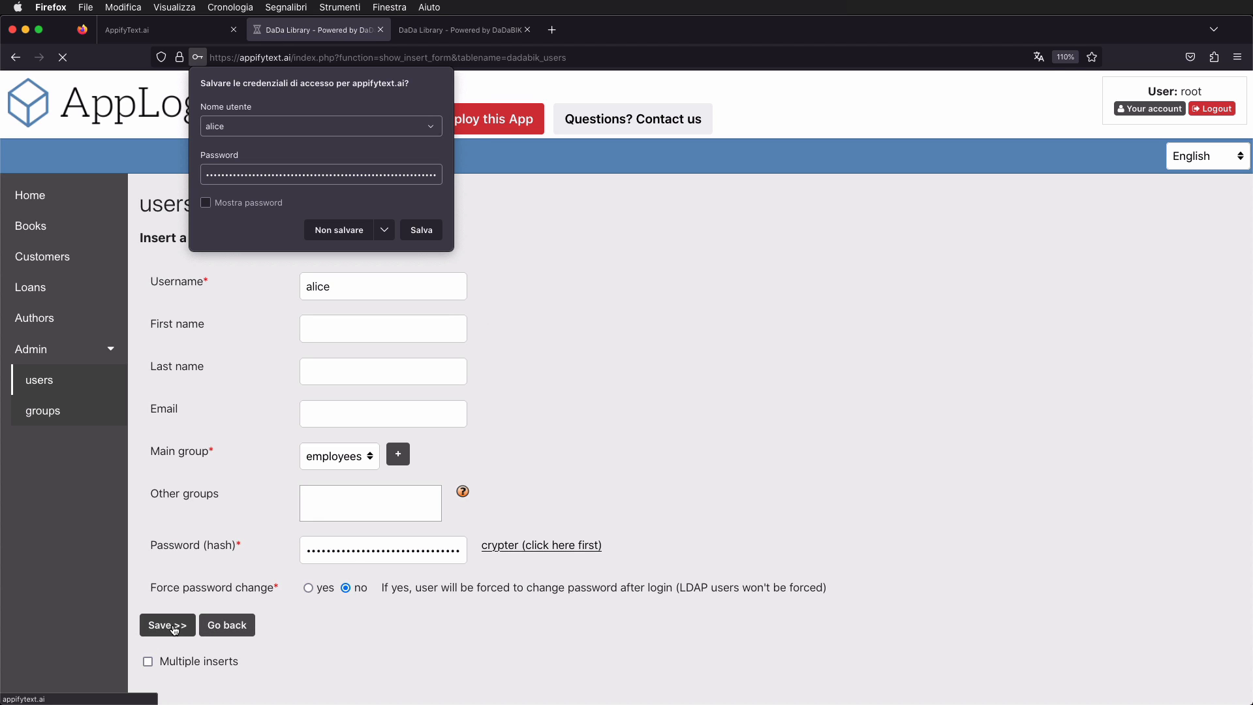
left_click(338, 231)
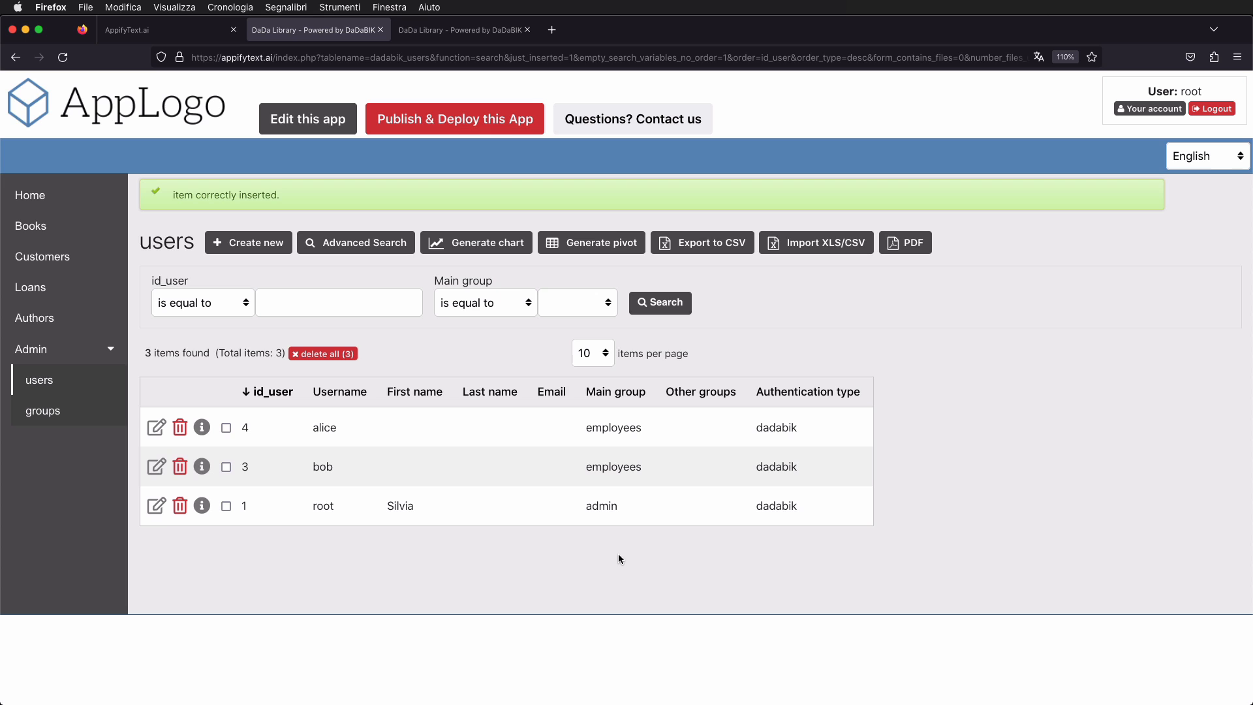
Step: Log out of root, sign in as bob with his password, then try Edit this app
left_click(1211, 109)
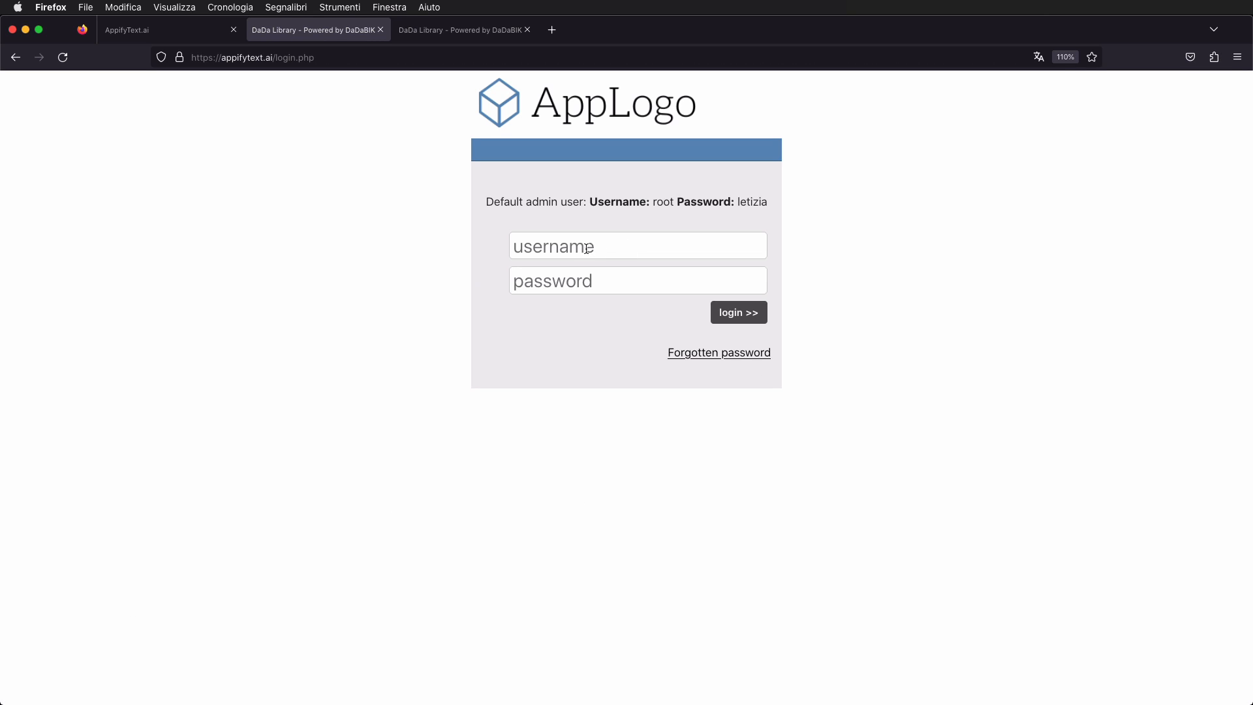
left_click(587, 248)
key("Tab")
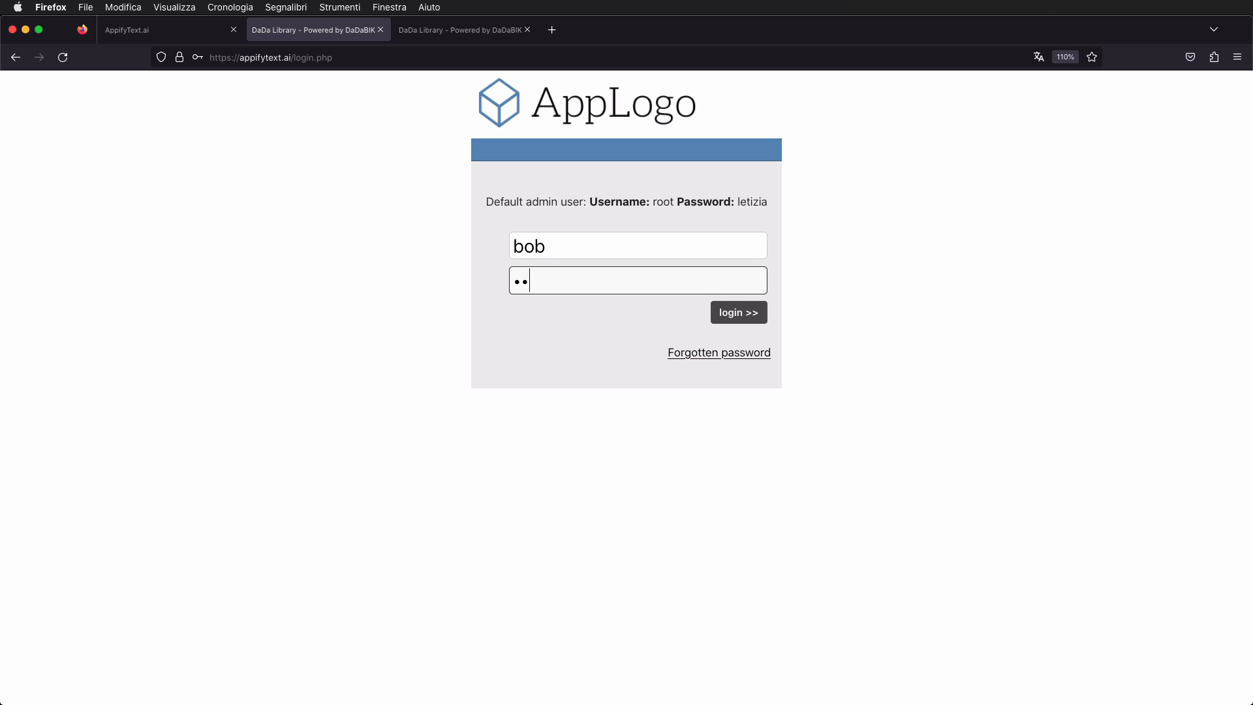
left_click(739, 314)
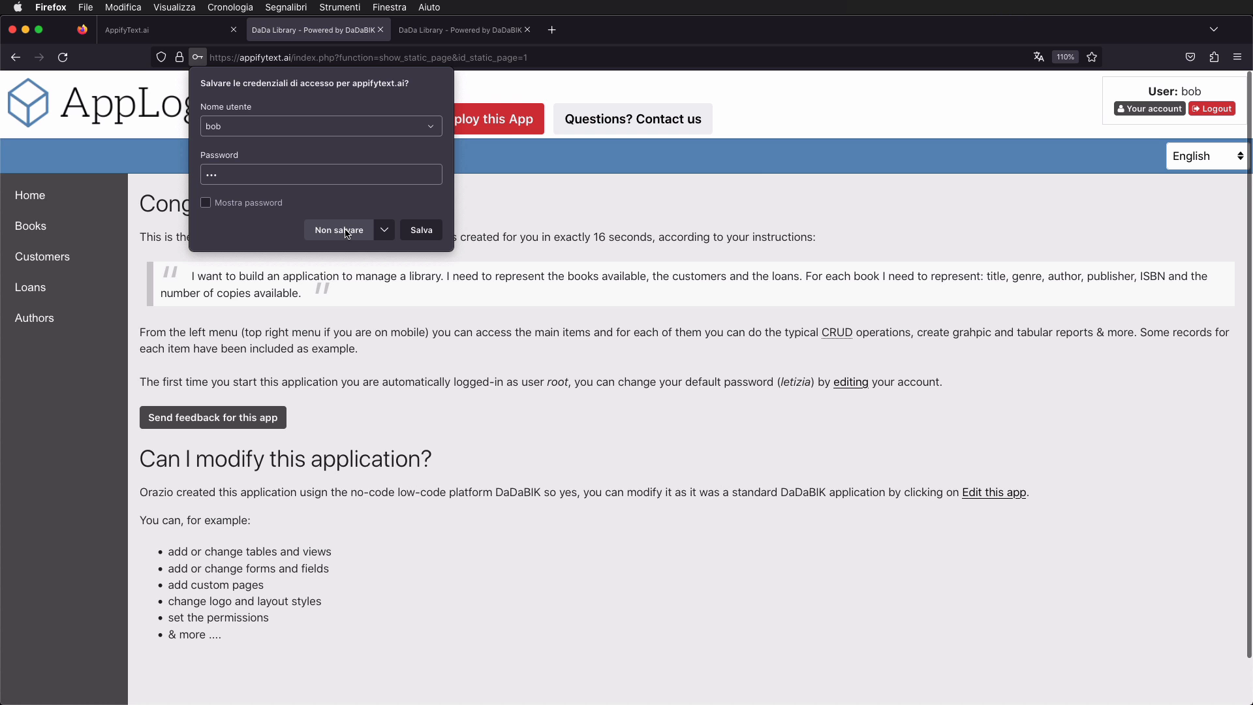
left_click(339, 231)
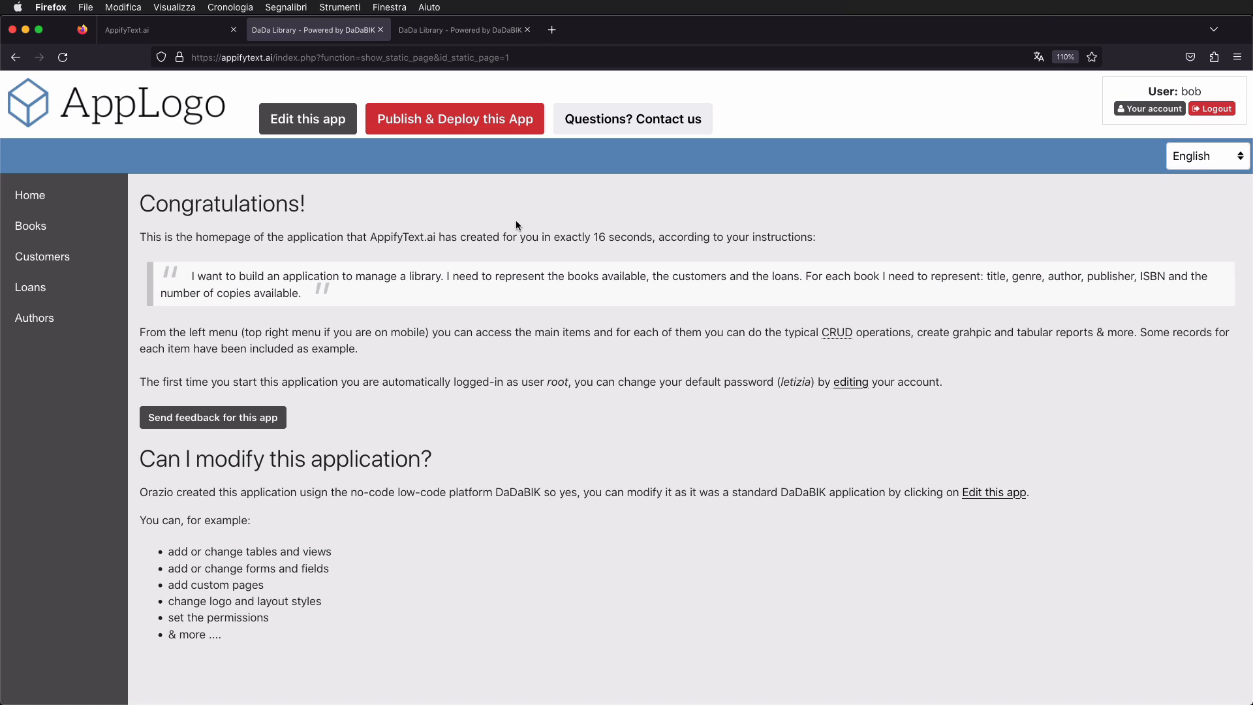
left_click(327, 122)
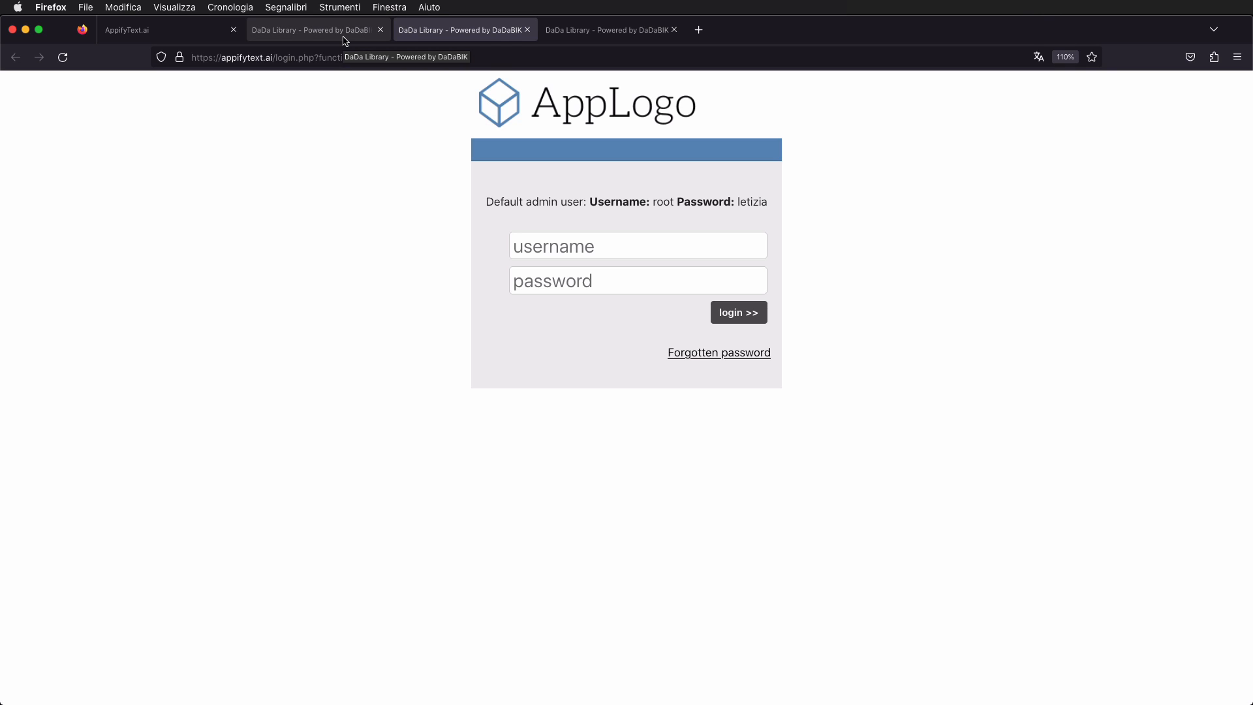
Step: Close the extra login tab and show bob's Books list with four books
key("super+w")
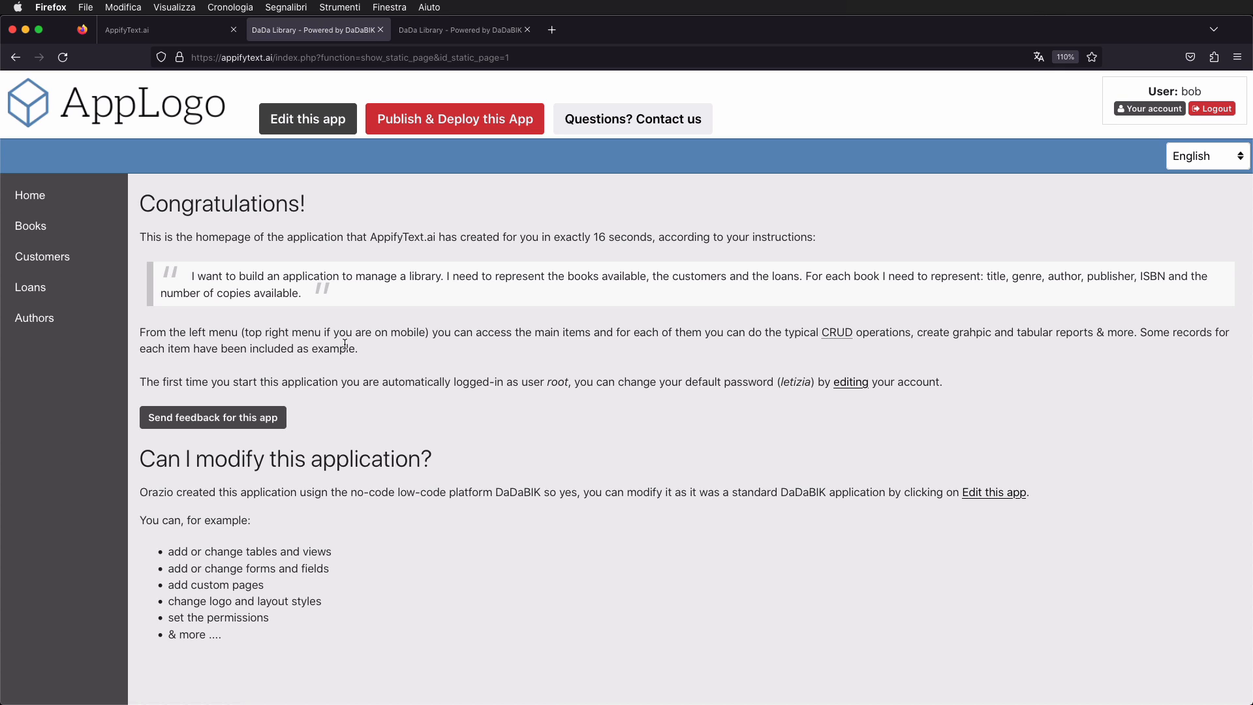
left_click(30, 226)
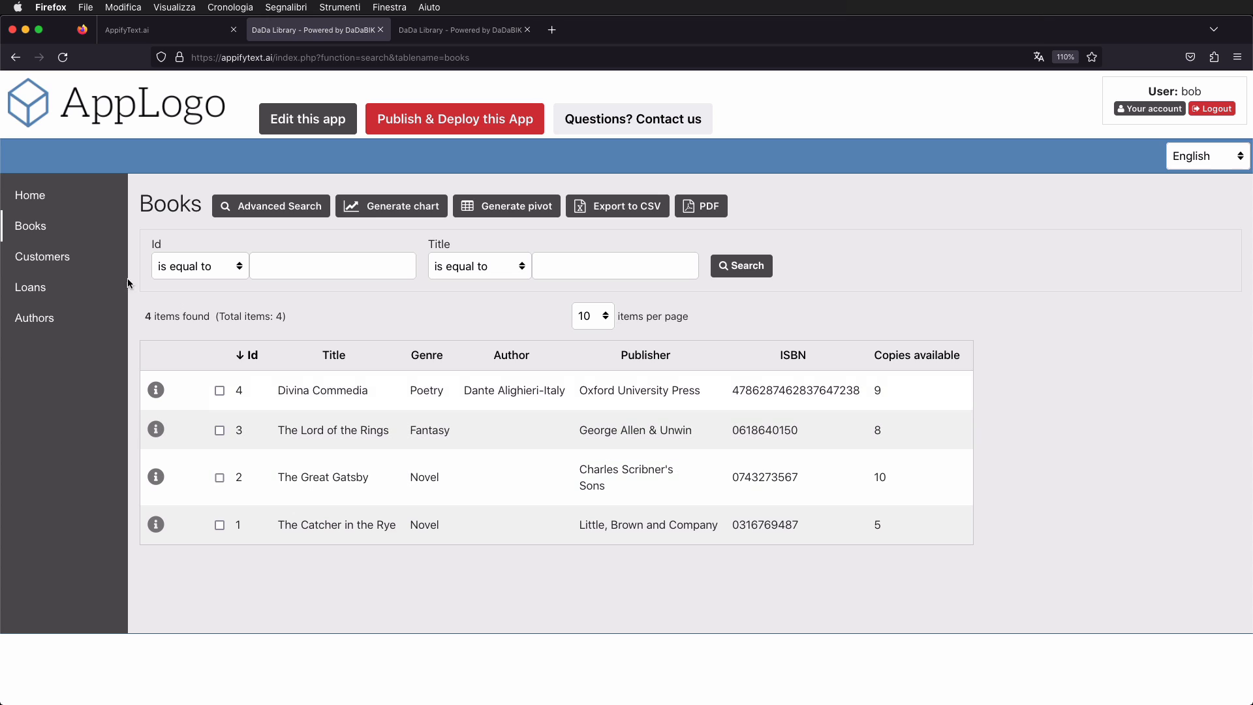
Step: View the Customers, Loans and Authors tables as bob, then log out
left_click(64, 259)
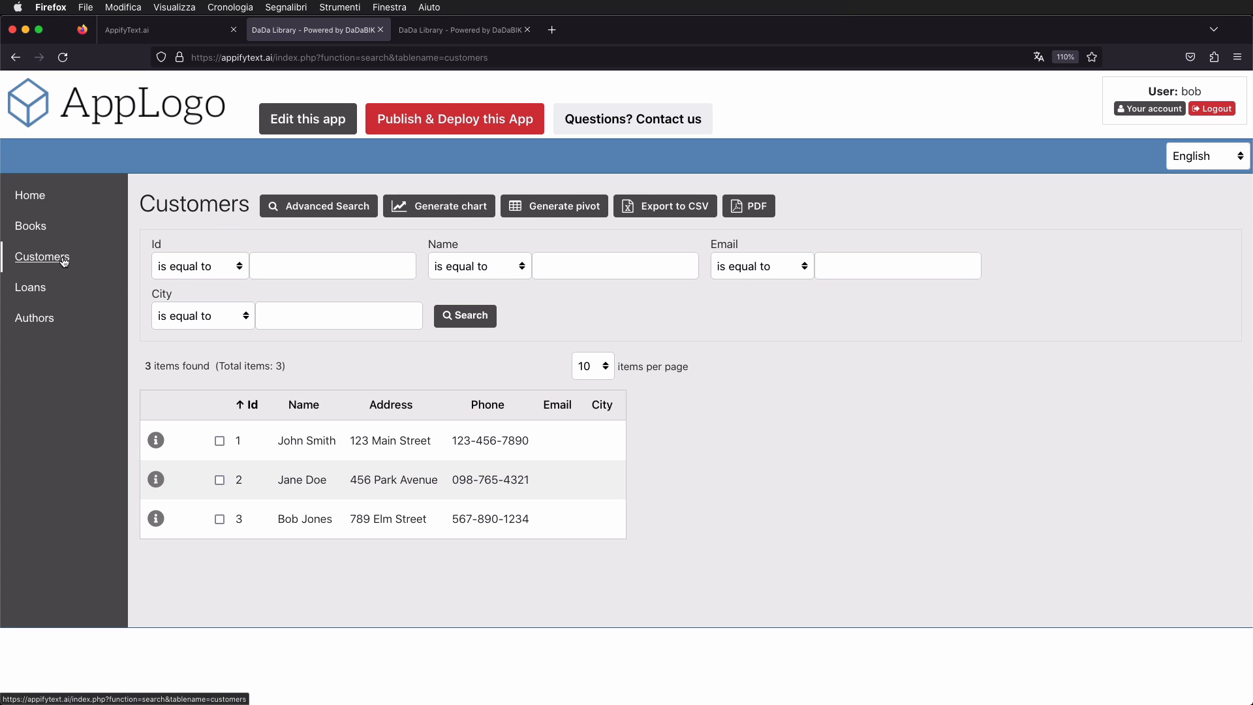
left_click(47, 298)
left_click(48, 323)
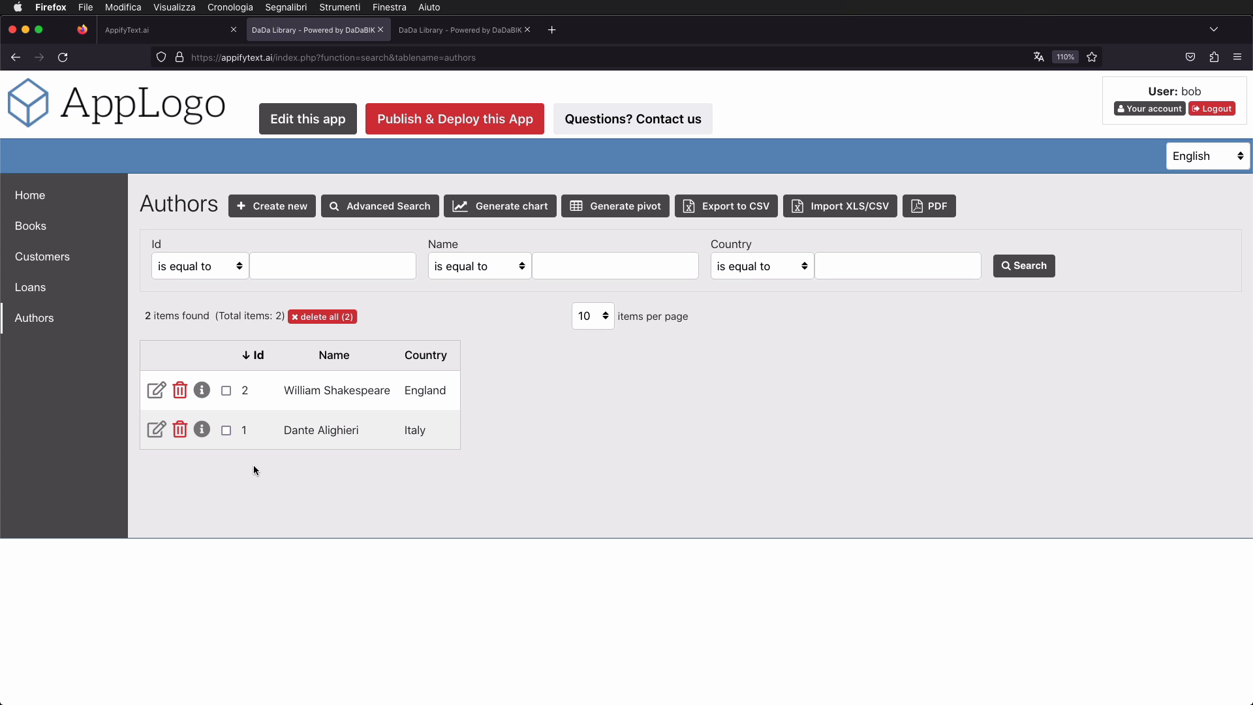
left_click(1219, 113)
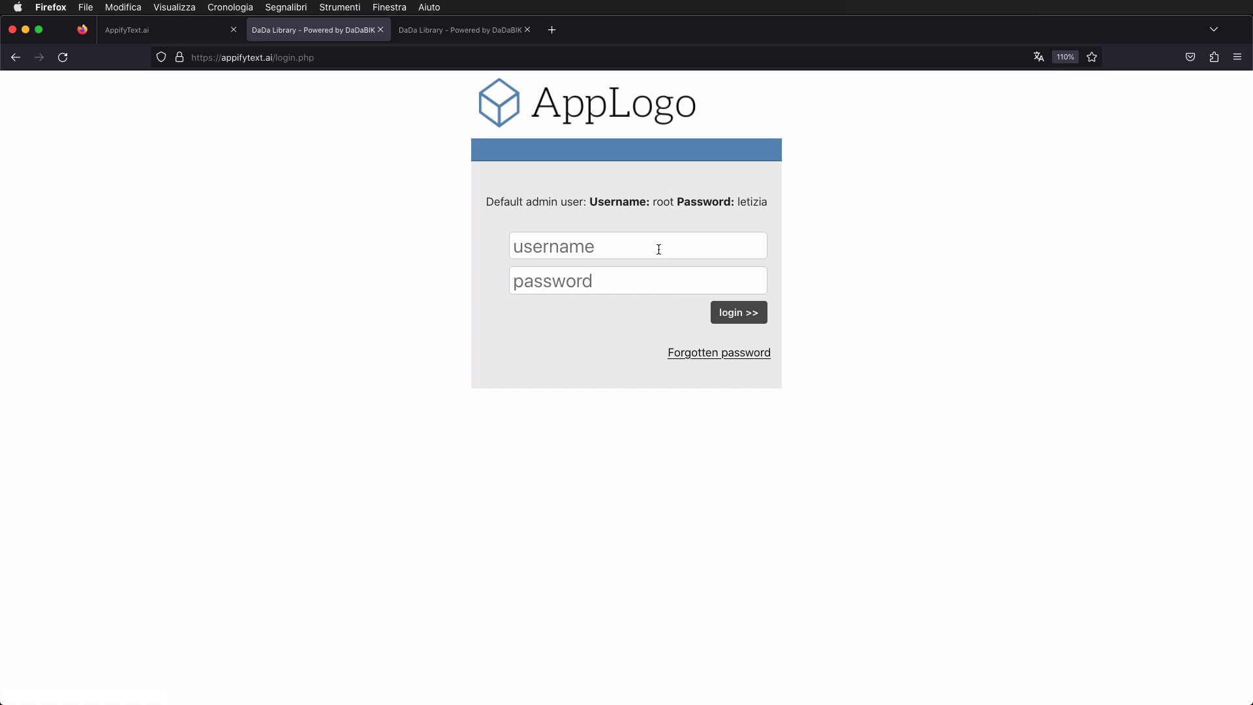
left_click(569, 248)
Step: Log back in as root with the root password, declining the browser's save offer
key("Tab")
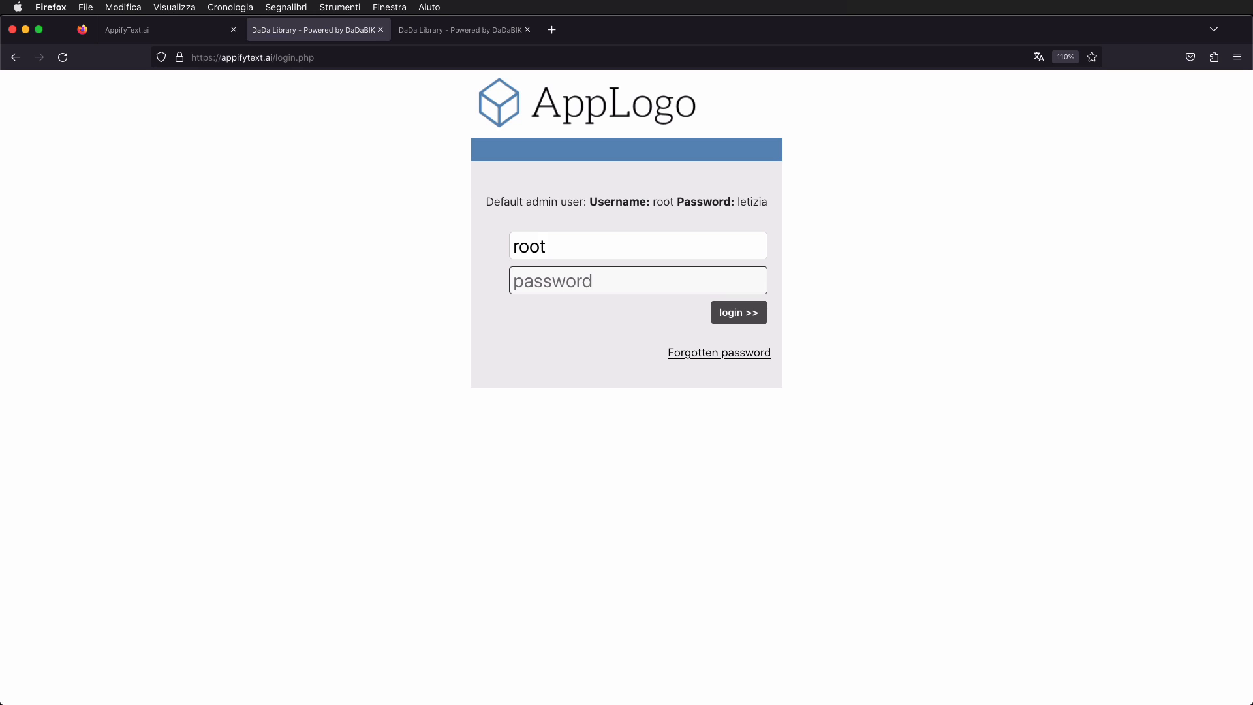
key("Return")
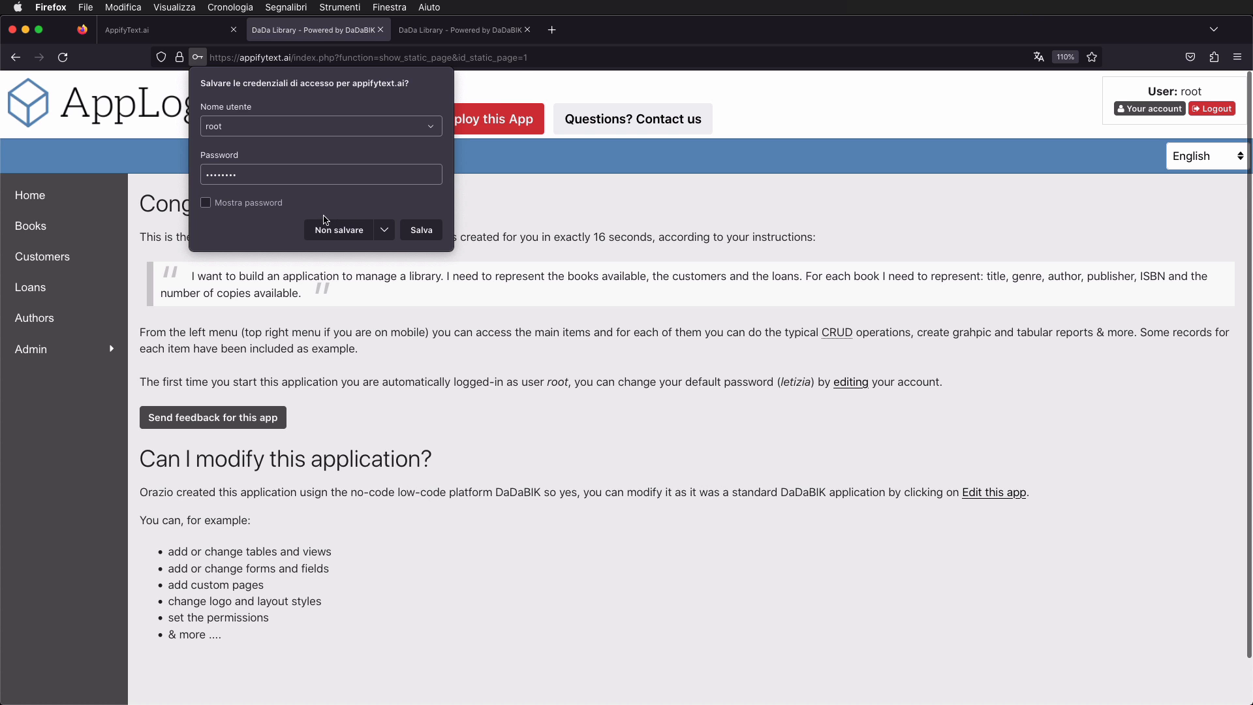
left_click(341, 229)
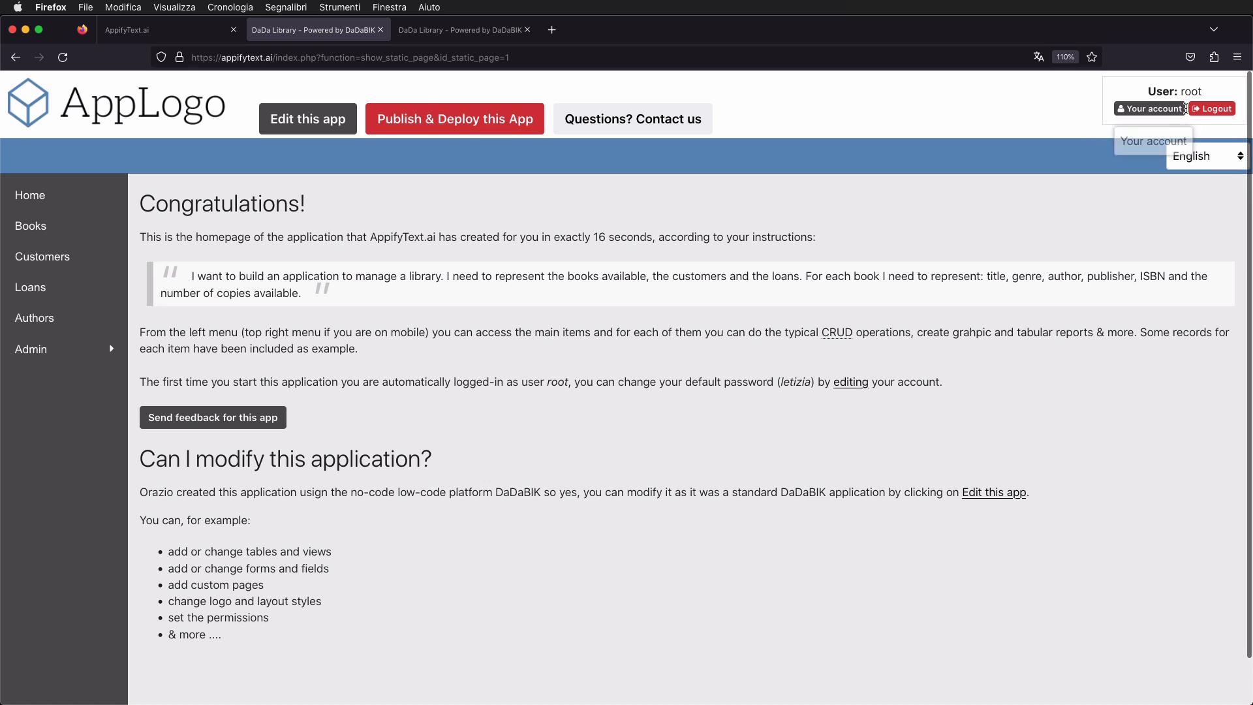
Step: Go to the admin area's Permissions section and its Copy Permissions page
left_click(355, 111)
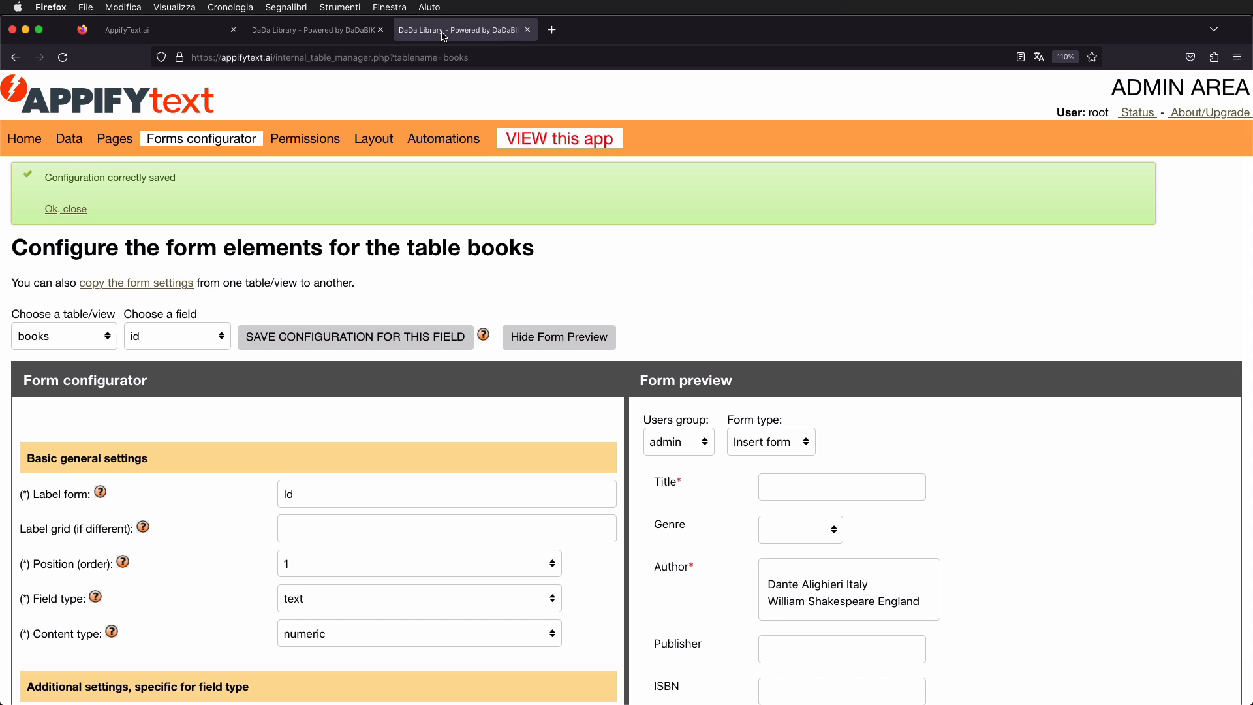
left_click(314, 138)
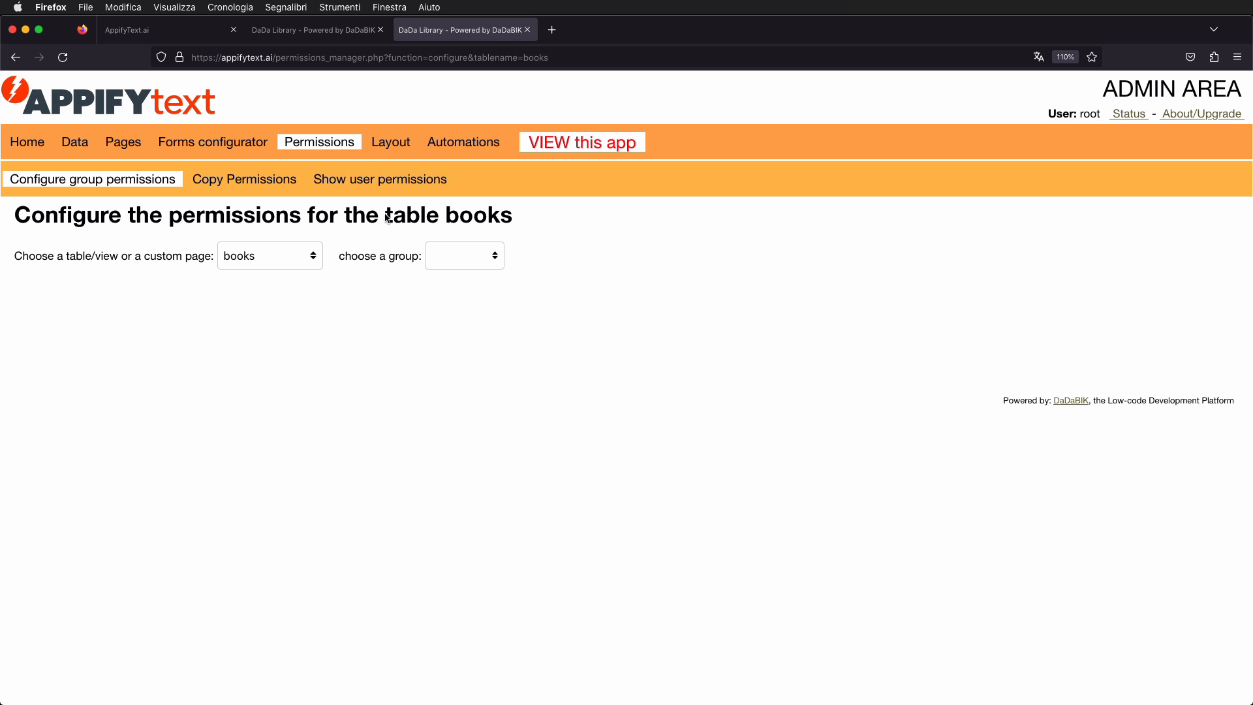
left_click(313, 34)
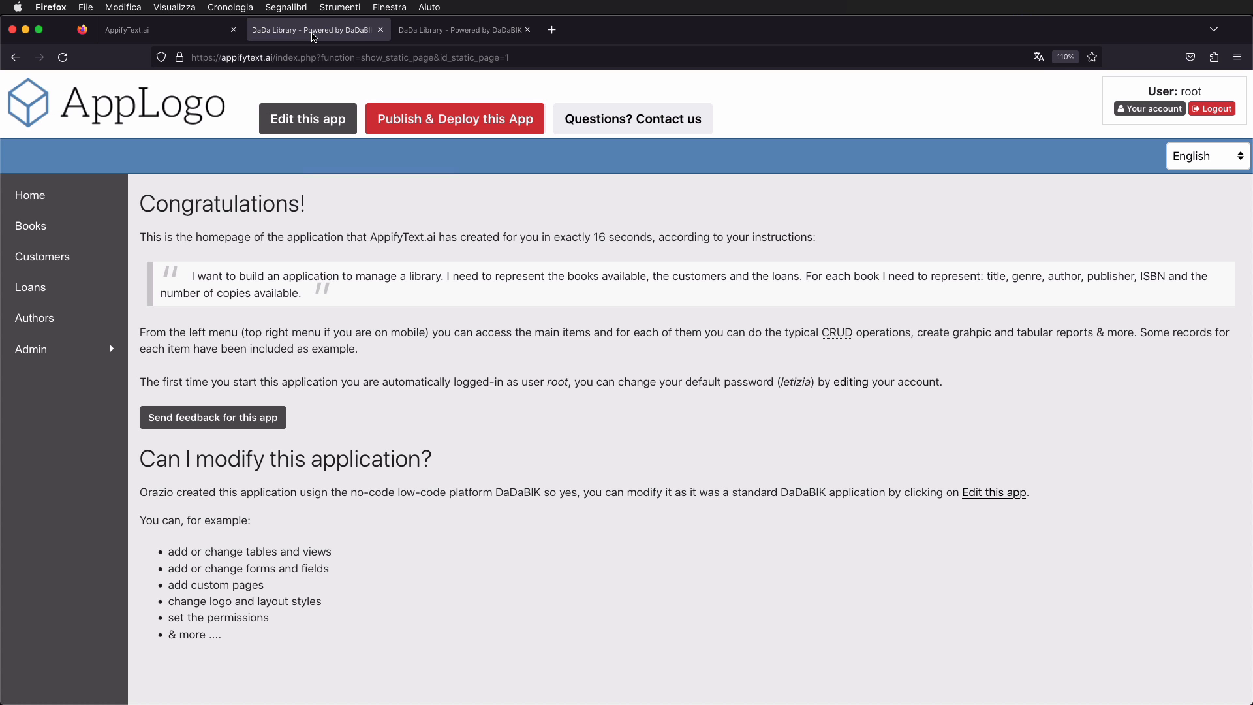
left_click(463, 30)
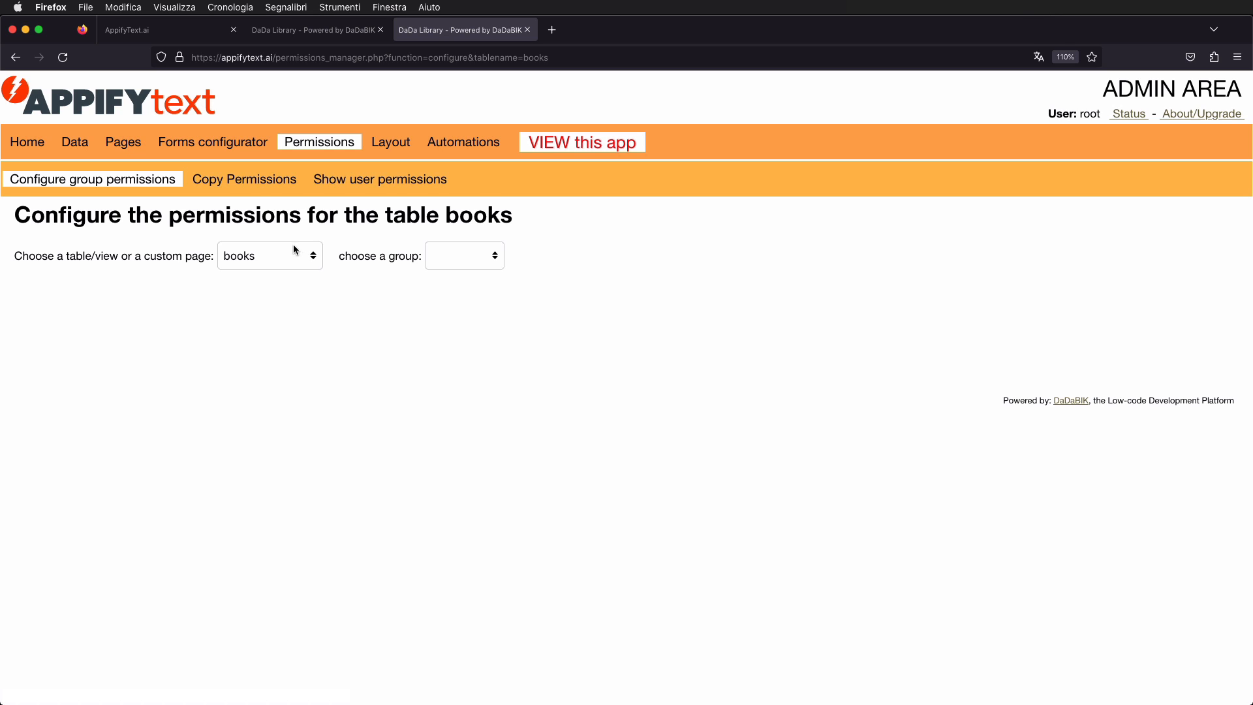
left_click(245, 184)
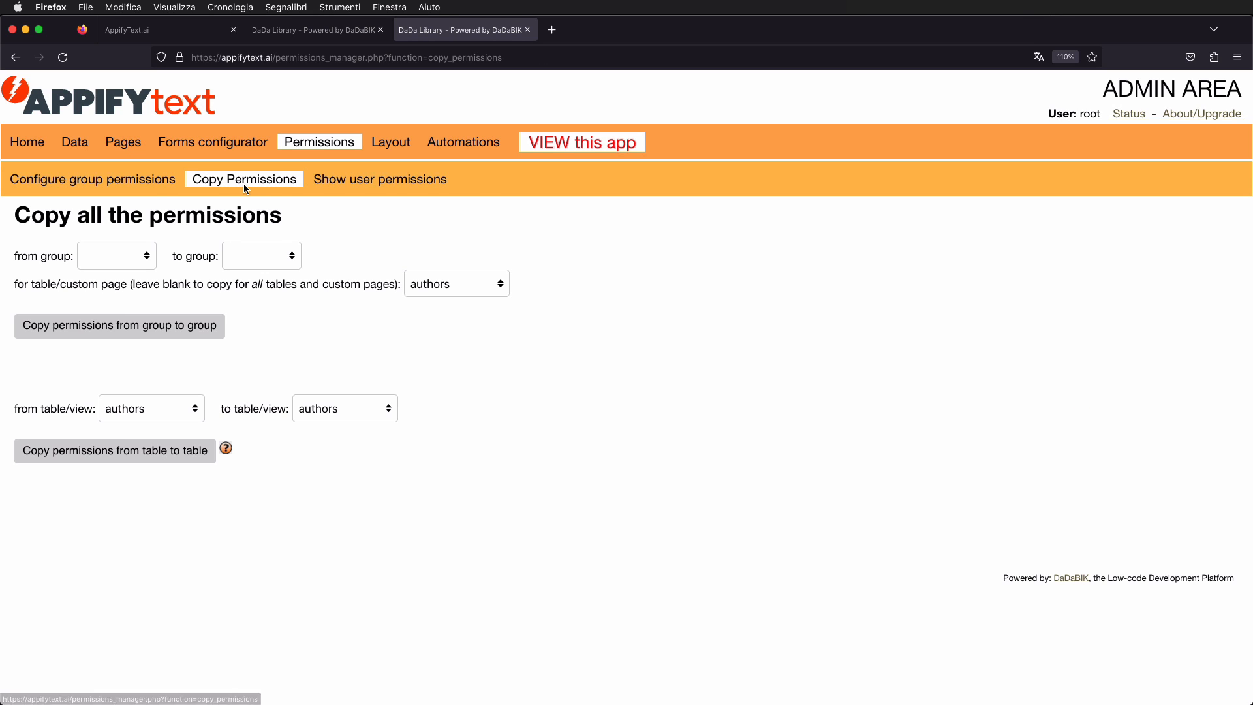
Step: Copy all permissions from admin to employees for every table, confirming the overwrite
left_click(116, 258)
left_click(122, 272)
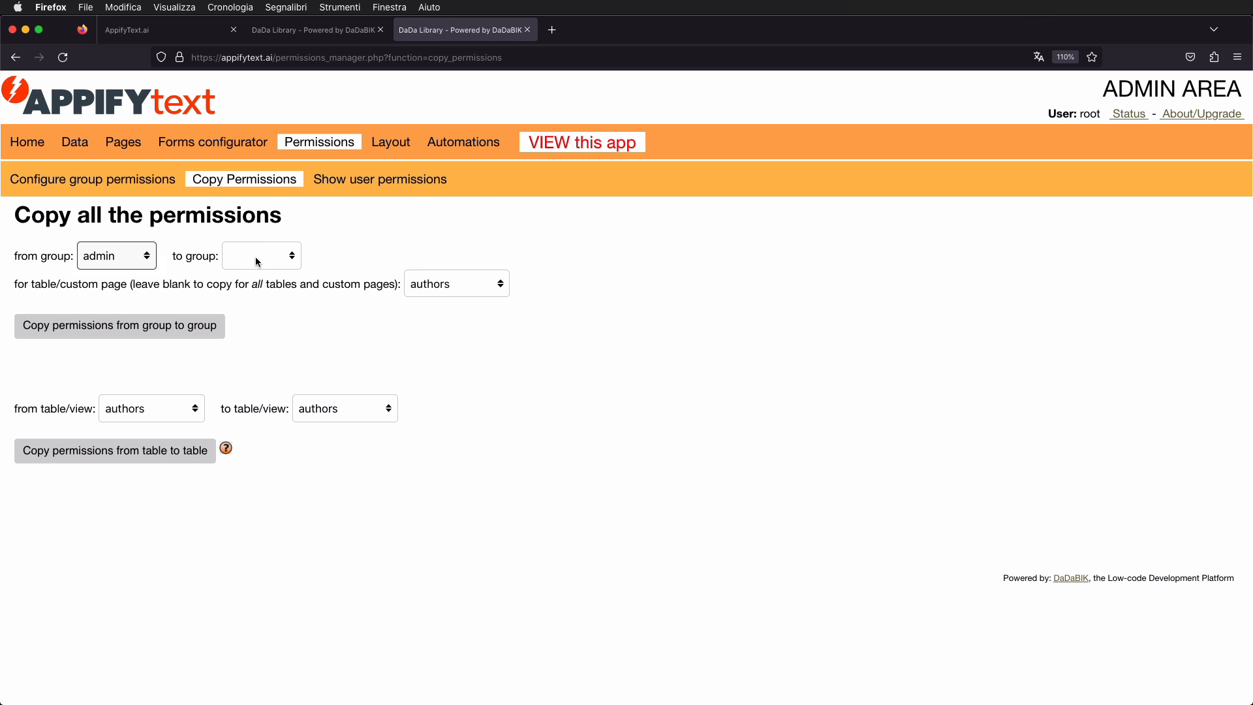
left_click(265, 257)
left_click(287, 285)
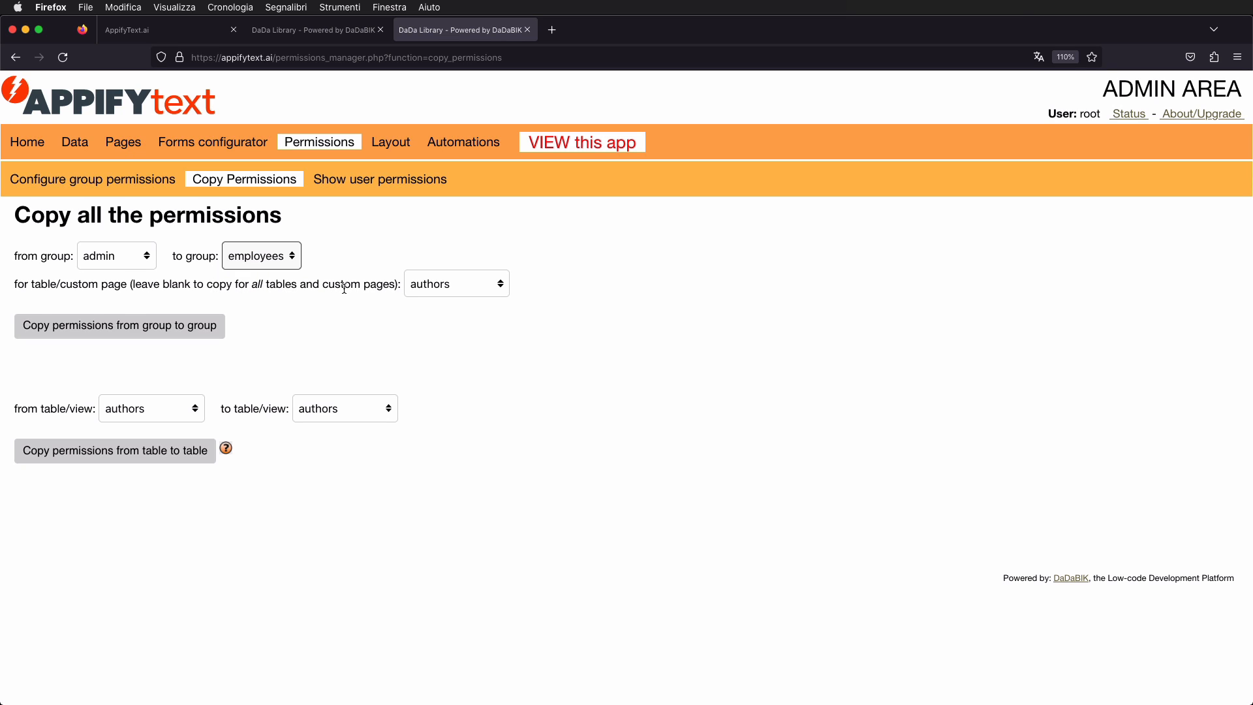
left_click(444, 282)
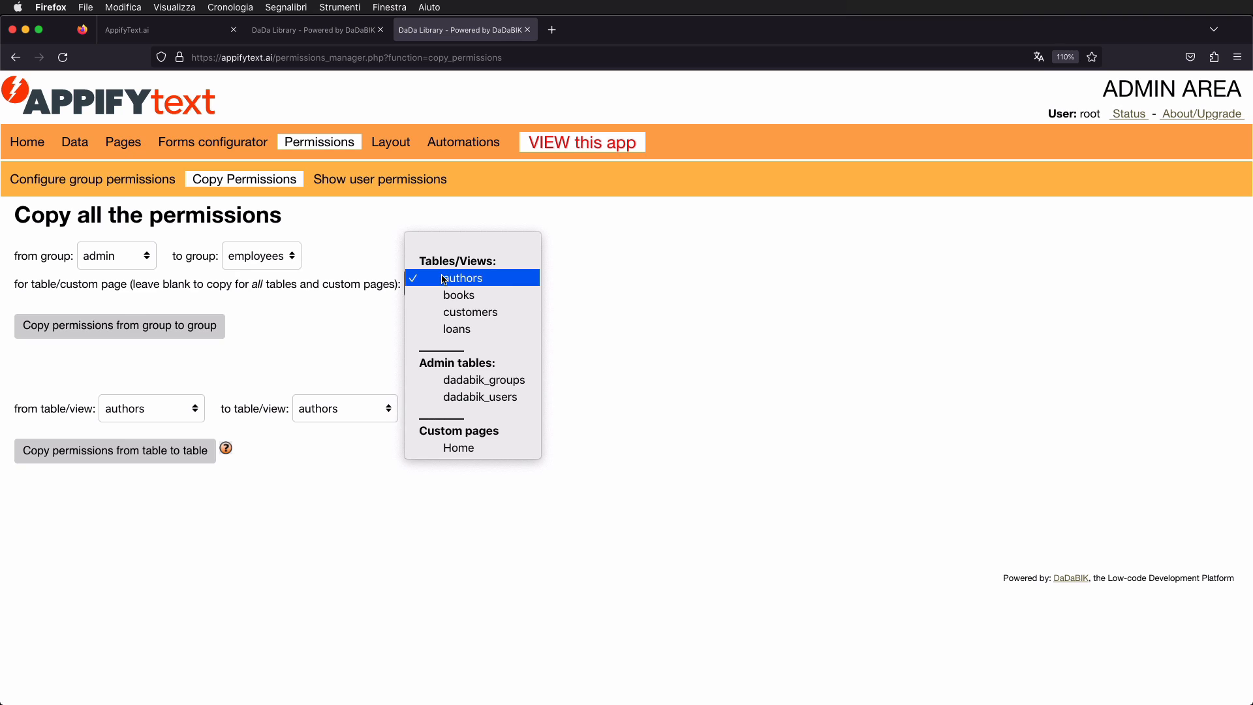
left_click(445, 245)
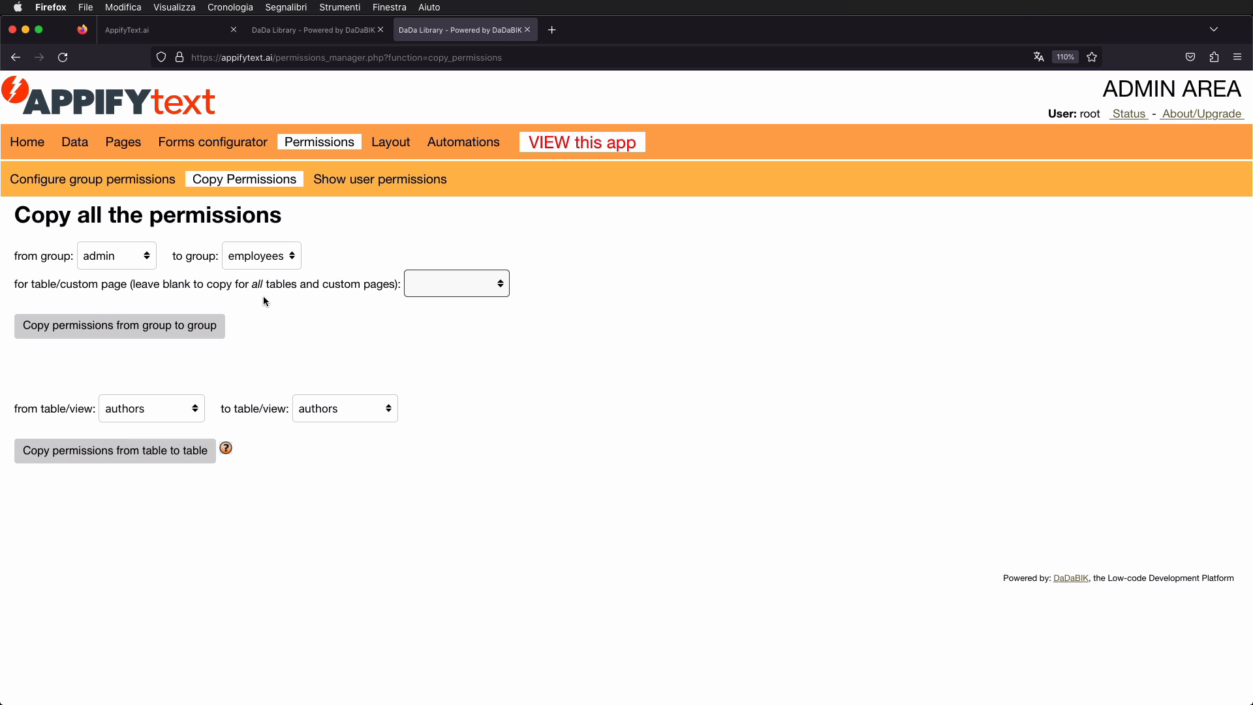
left_click(145, 330)
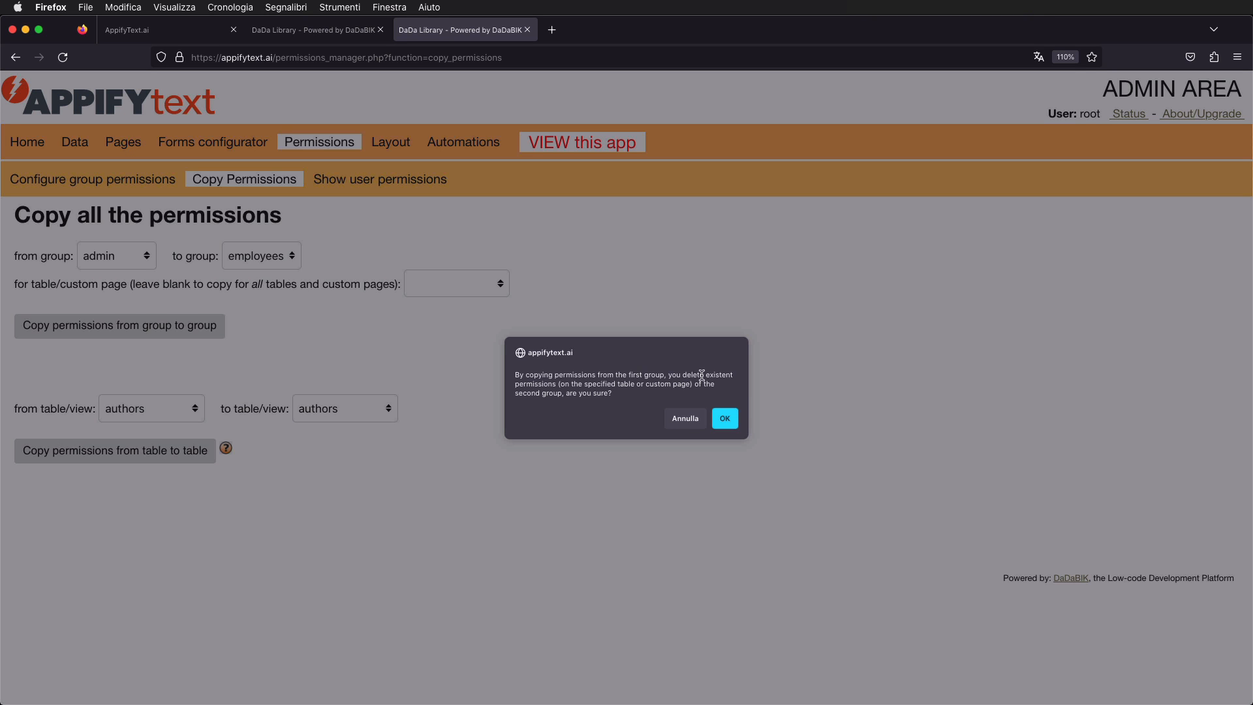
left_click(725, 421)
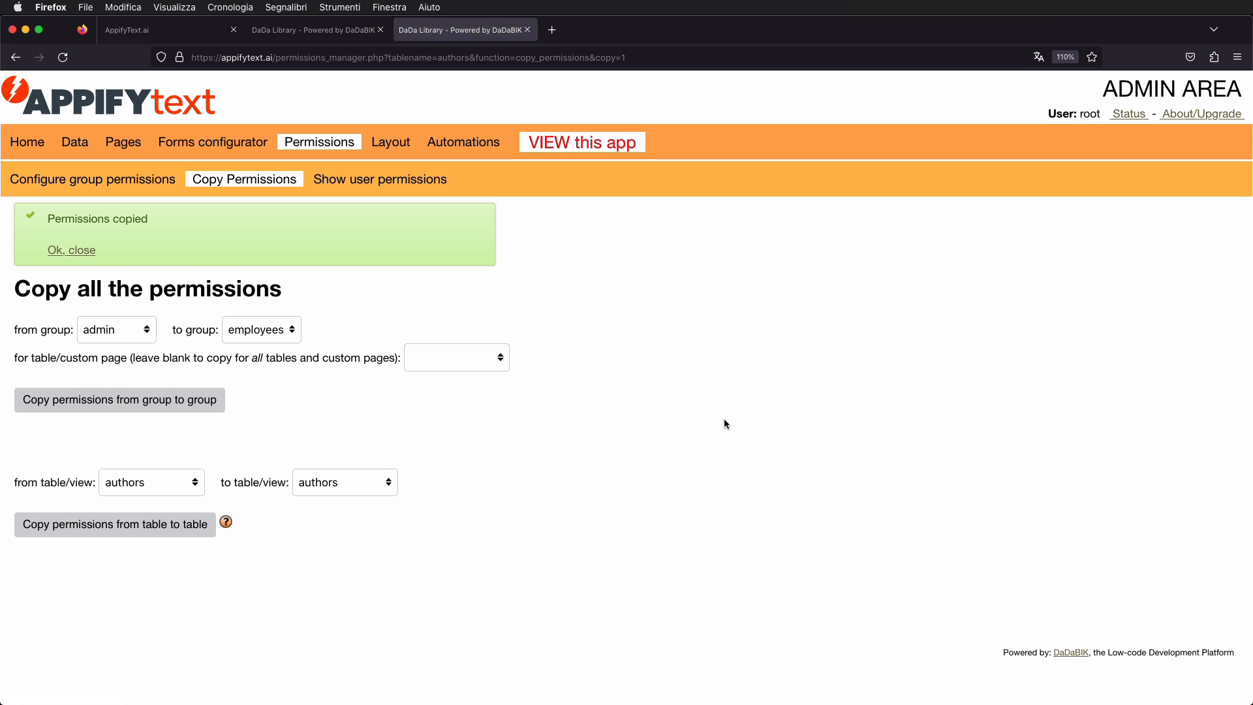
left_click(346, 37)
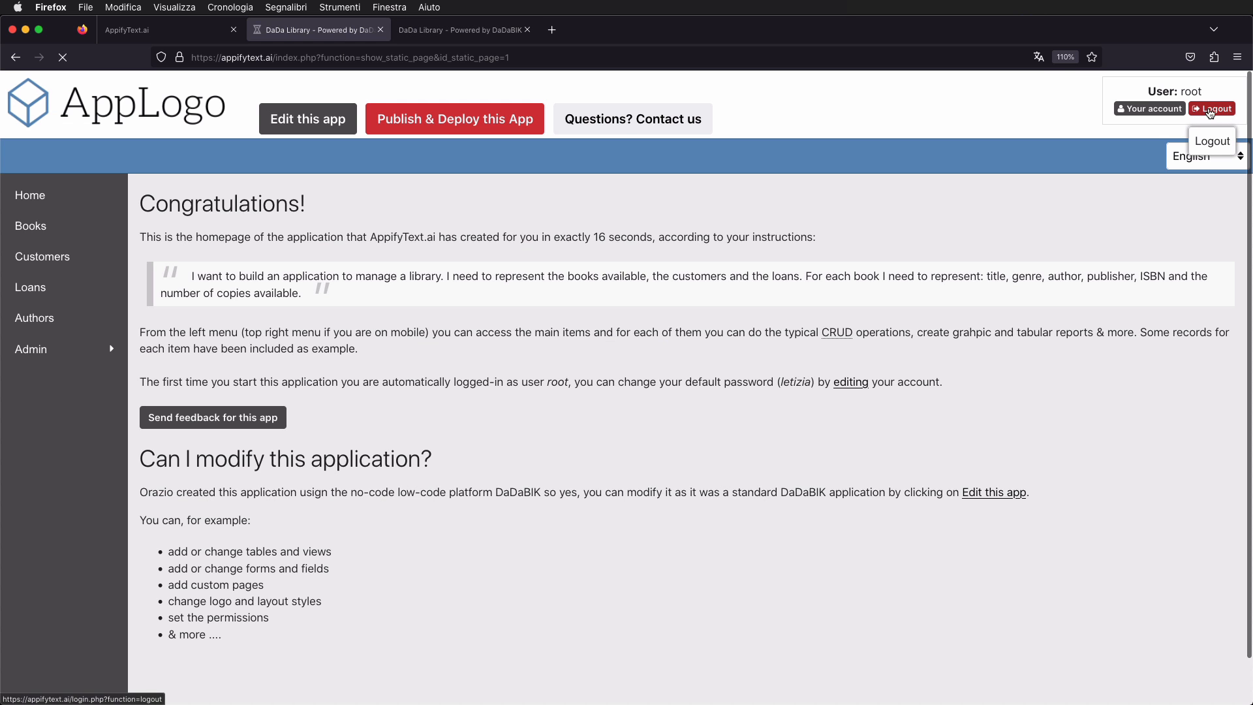
Step: Log out of admin and sign in as bob, choosing never to save the login
left_click(1212, 109)
type("n")
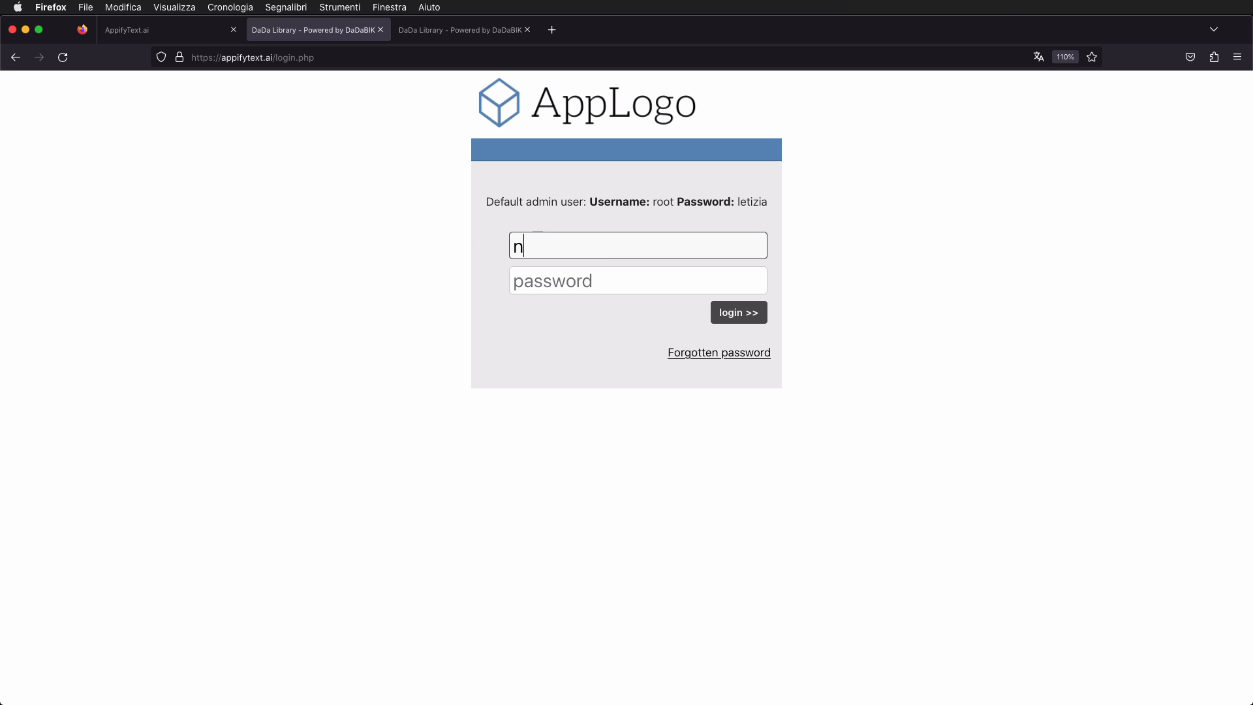
key("BackSpace")
type("bob")
key("Tab")
type("bob")
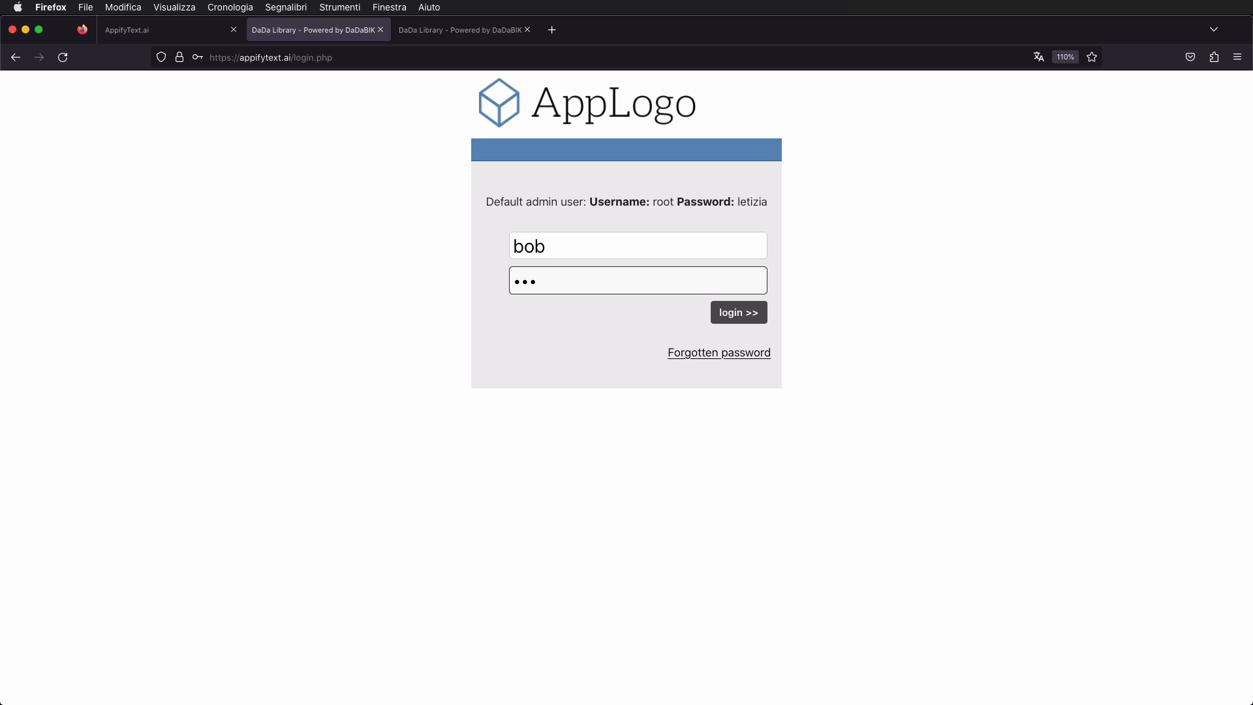
key("BackSpace")
key("BackSpace")
key("BackSpace")
type("bob")
key("Return")
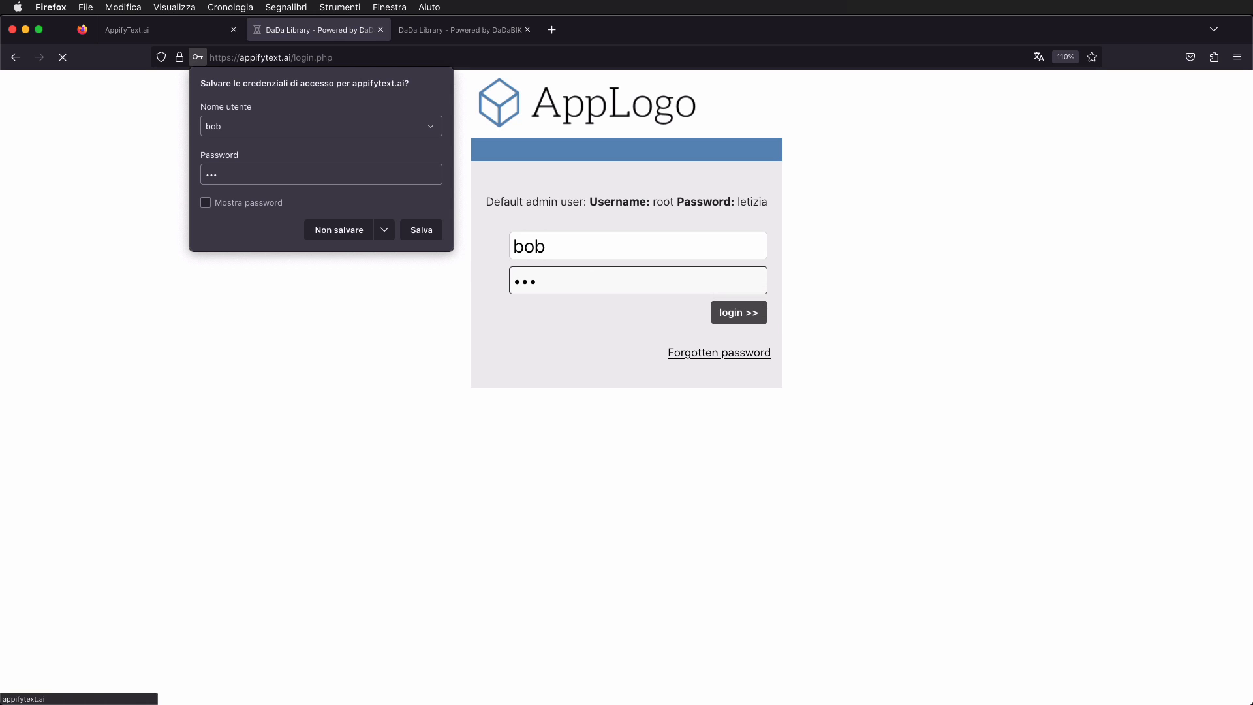
left_click(385, 232)
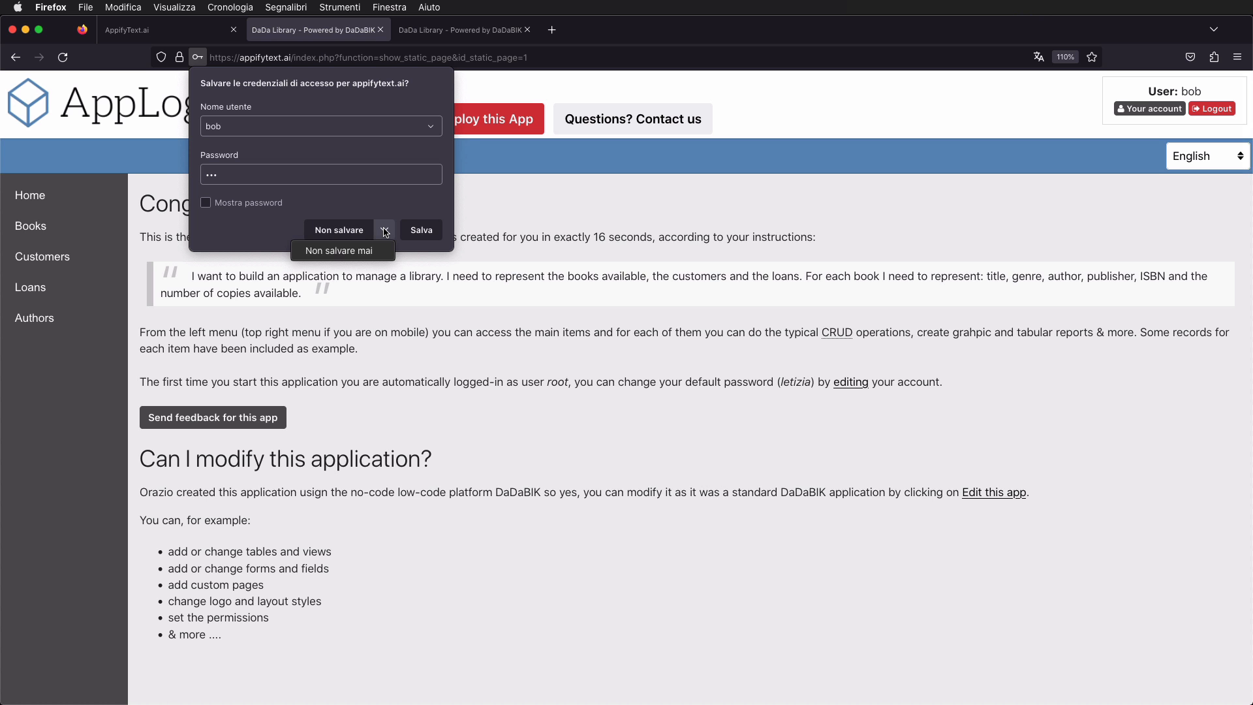
left_click(356, 251)
Step: Open the Books, Customers and Loans lists as bob, then try the app's admin area
left_click(40, 229)
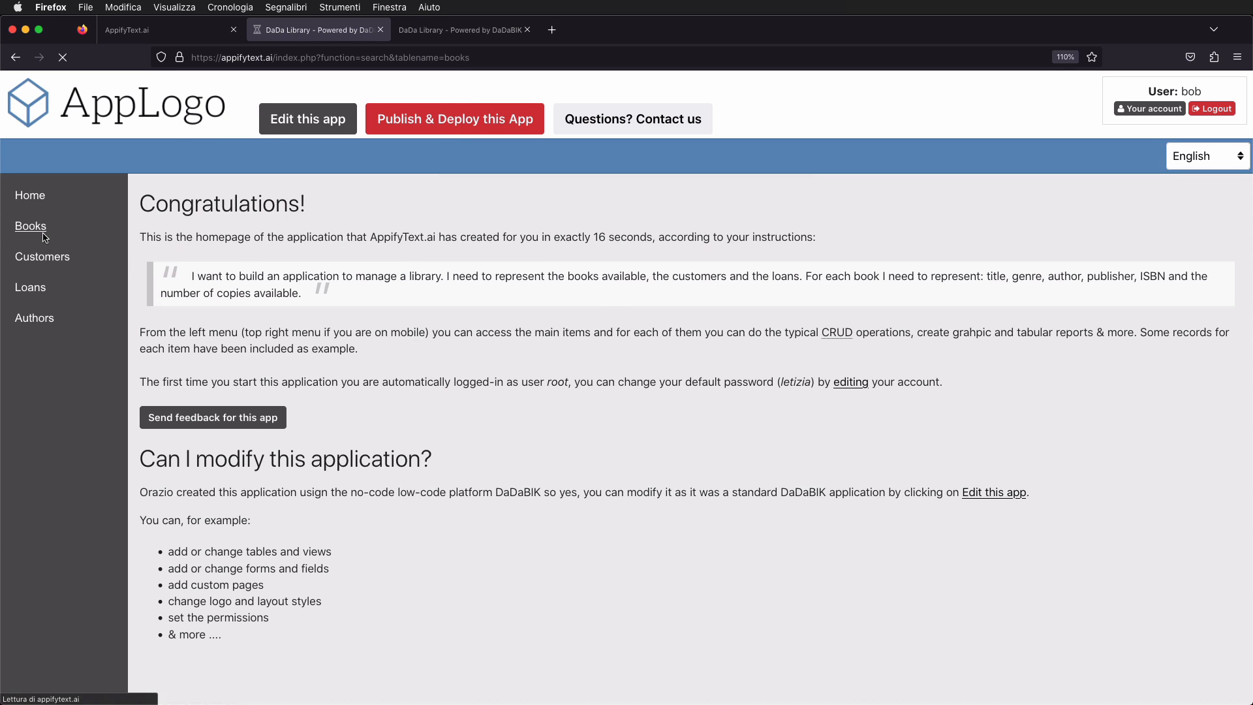
left_click(54, 263)
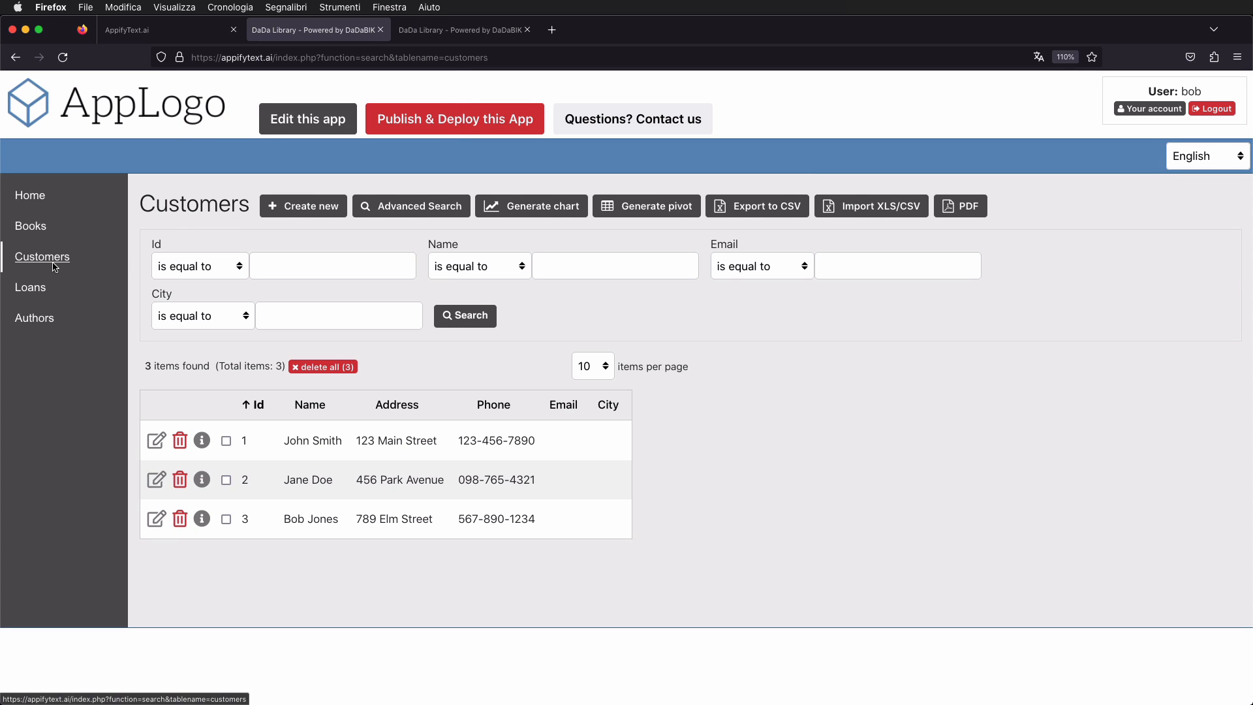
left_click(30, 295)
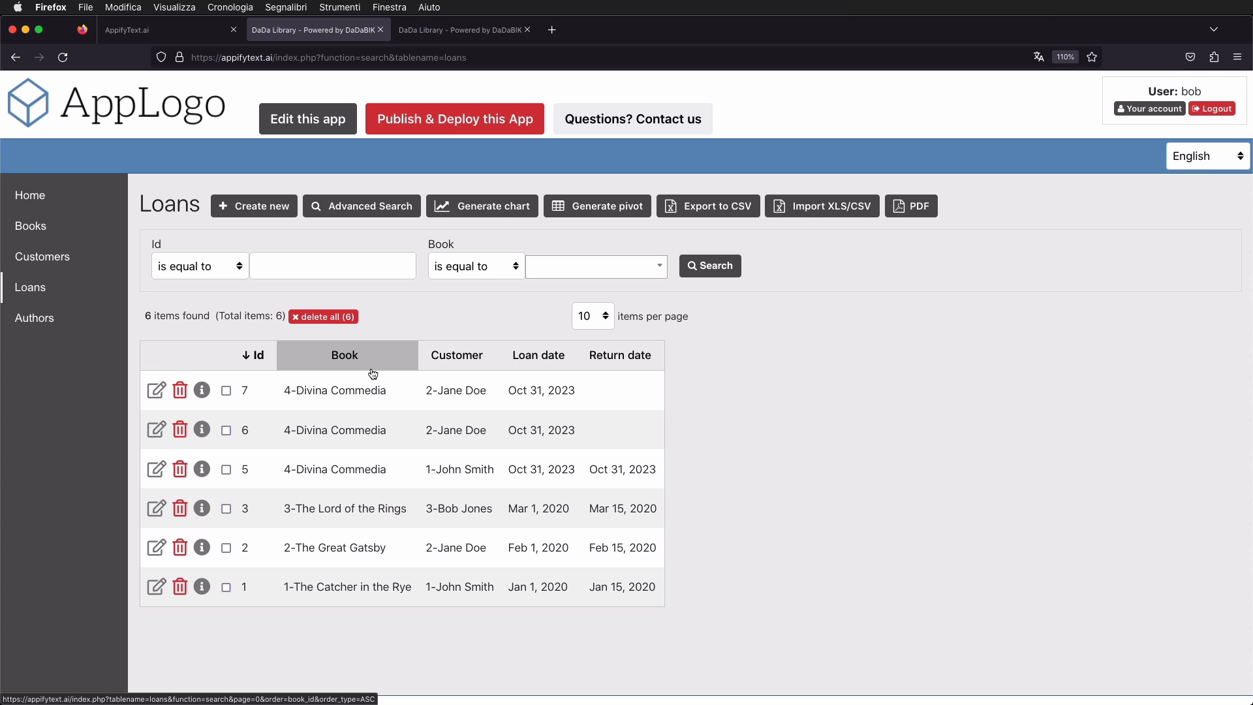
left_click(318, 126, "super")
Step: Close the new login tab and switch to the AppifyText.ai home page
left_click(460, 34)
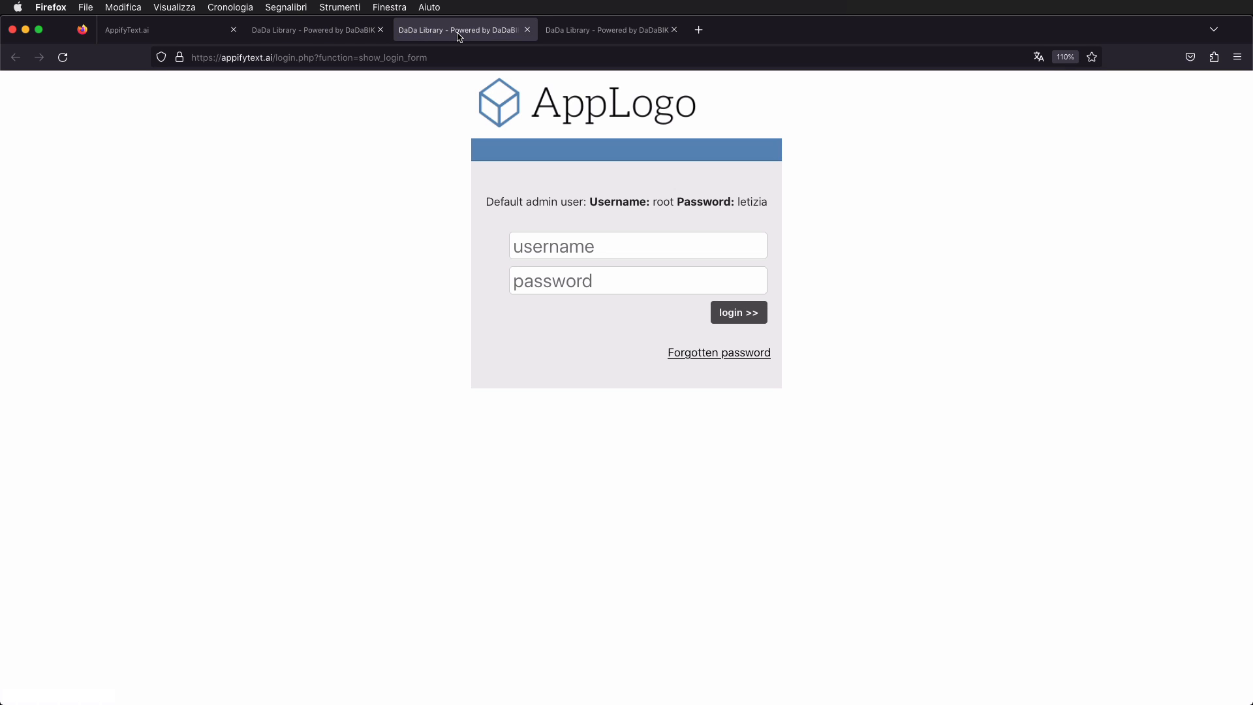
key("super+w")
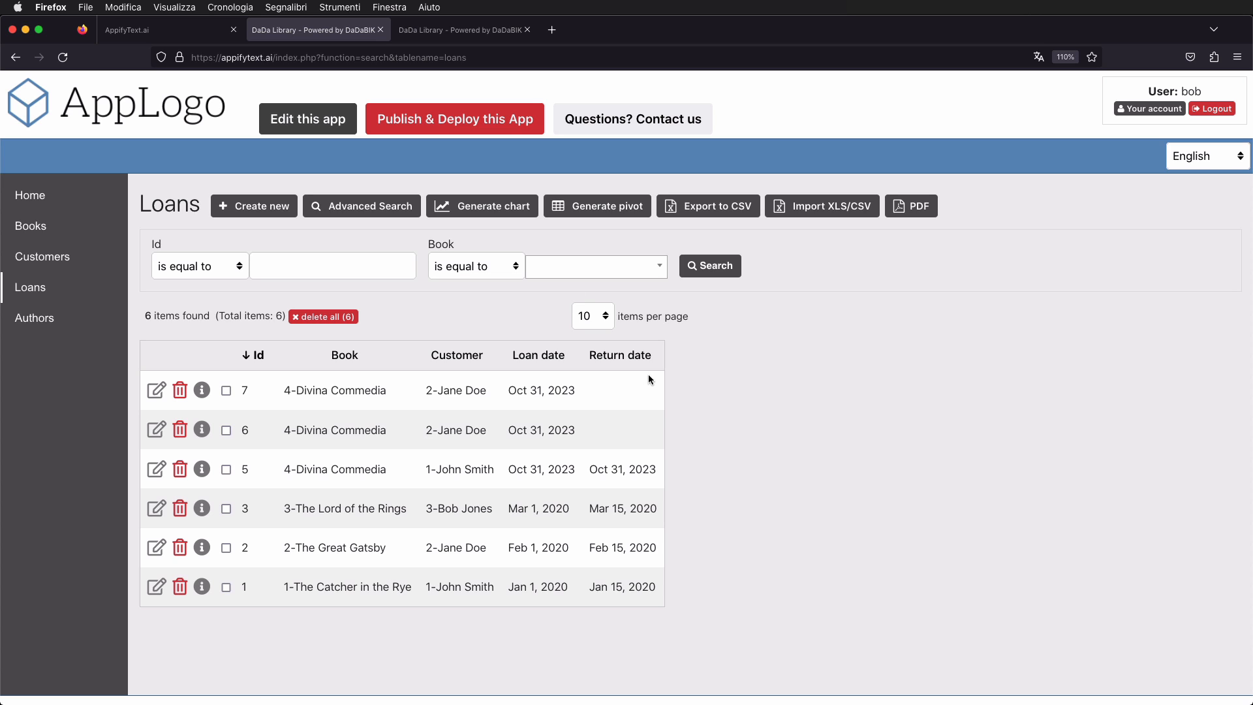
left_click(163, 31)
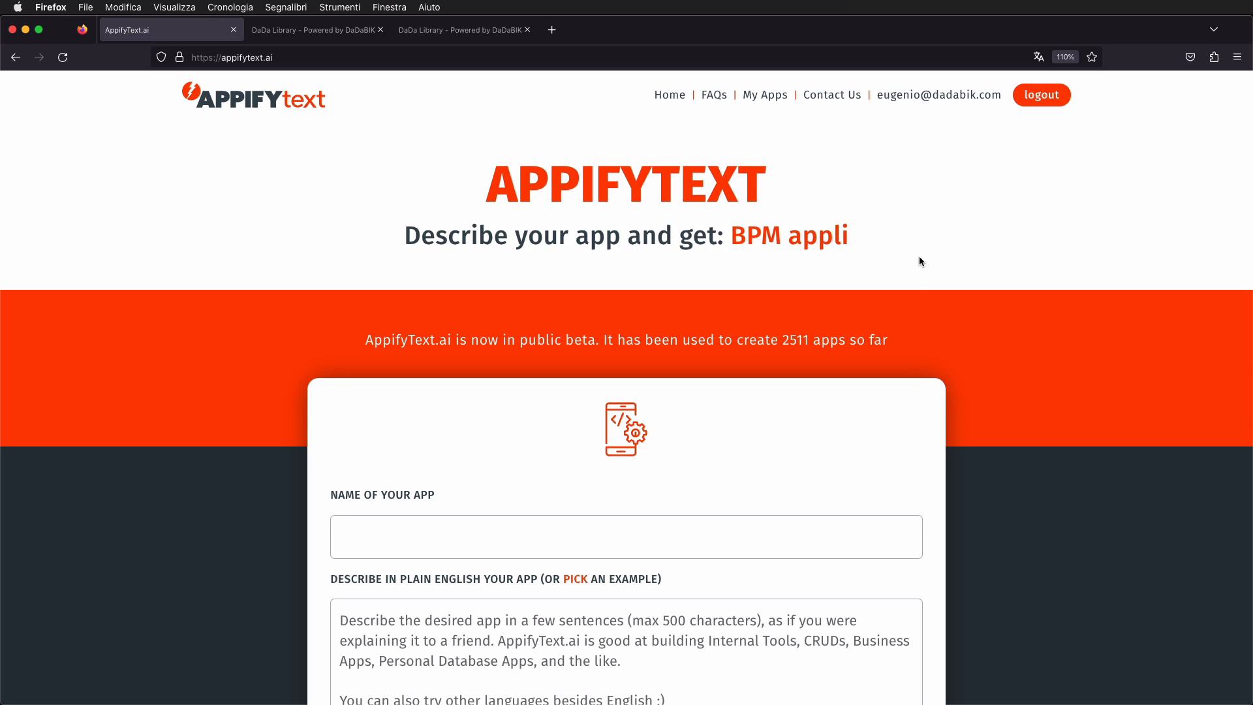
Step: Start DaDa Library from the App library, opening its homepage in a new tab
scroll(910, 333, "down", 1)
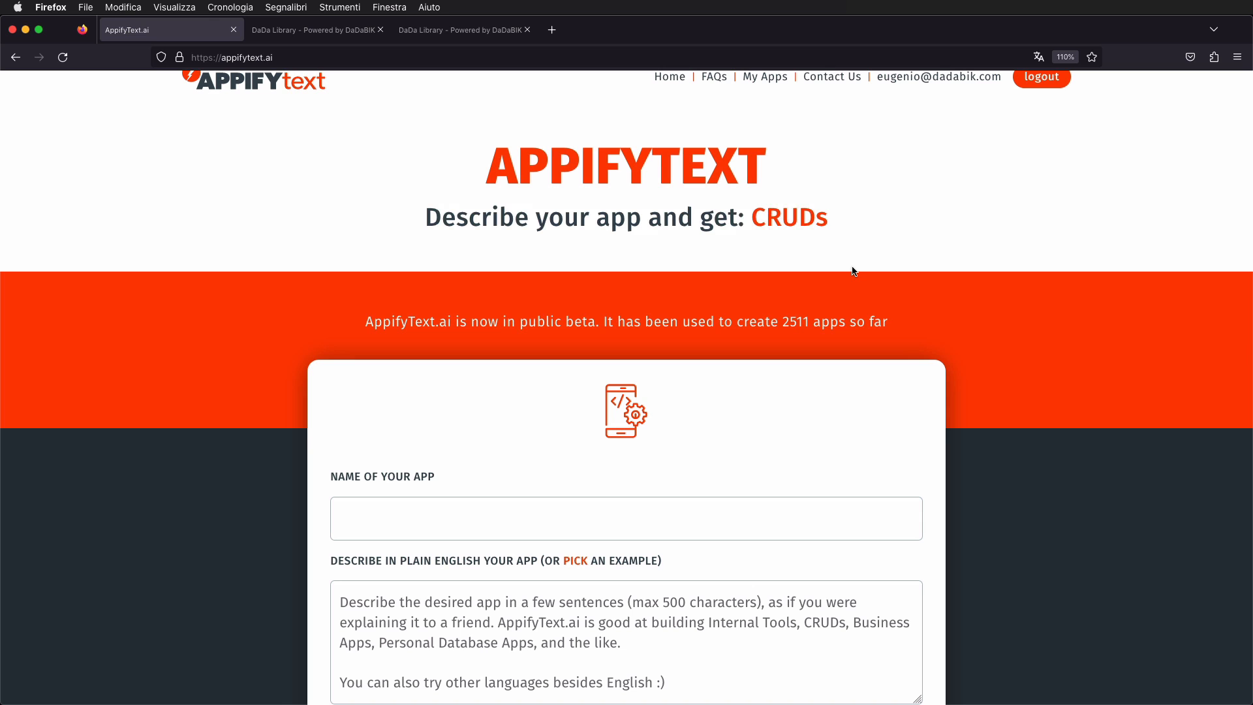
scroll(852, 270, "down", 10)
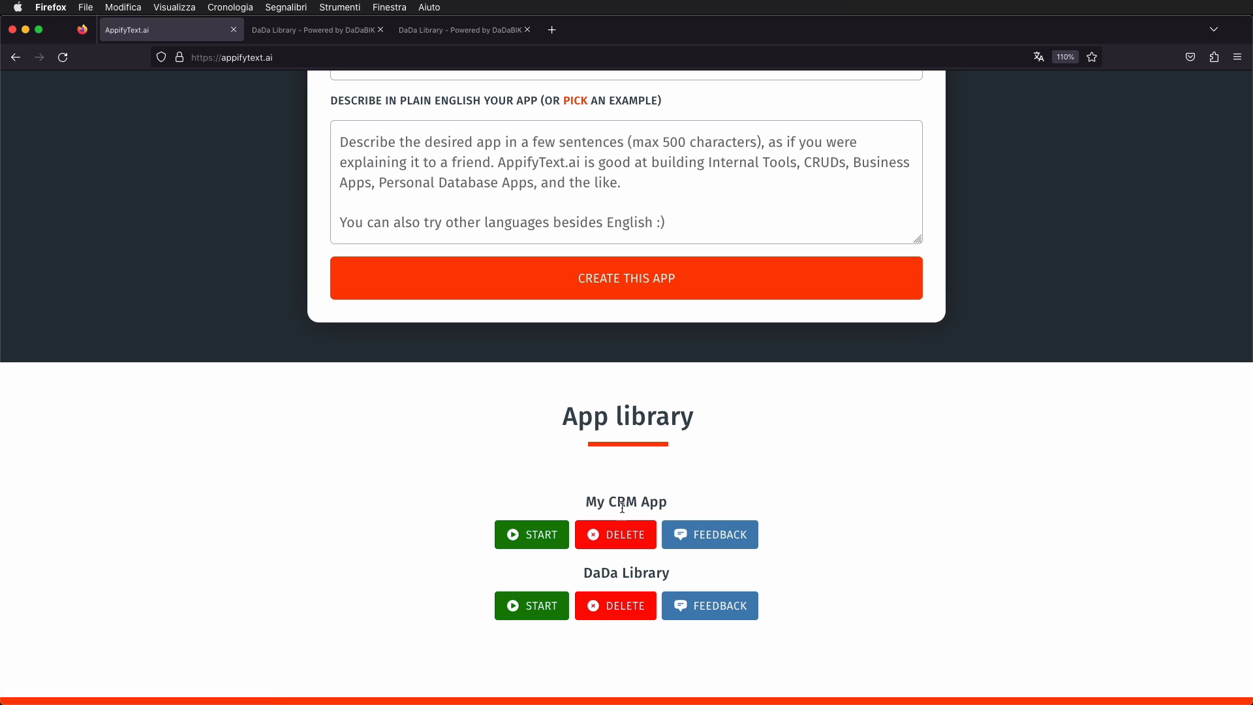
scroll(787, 515, "down", 2)
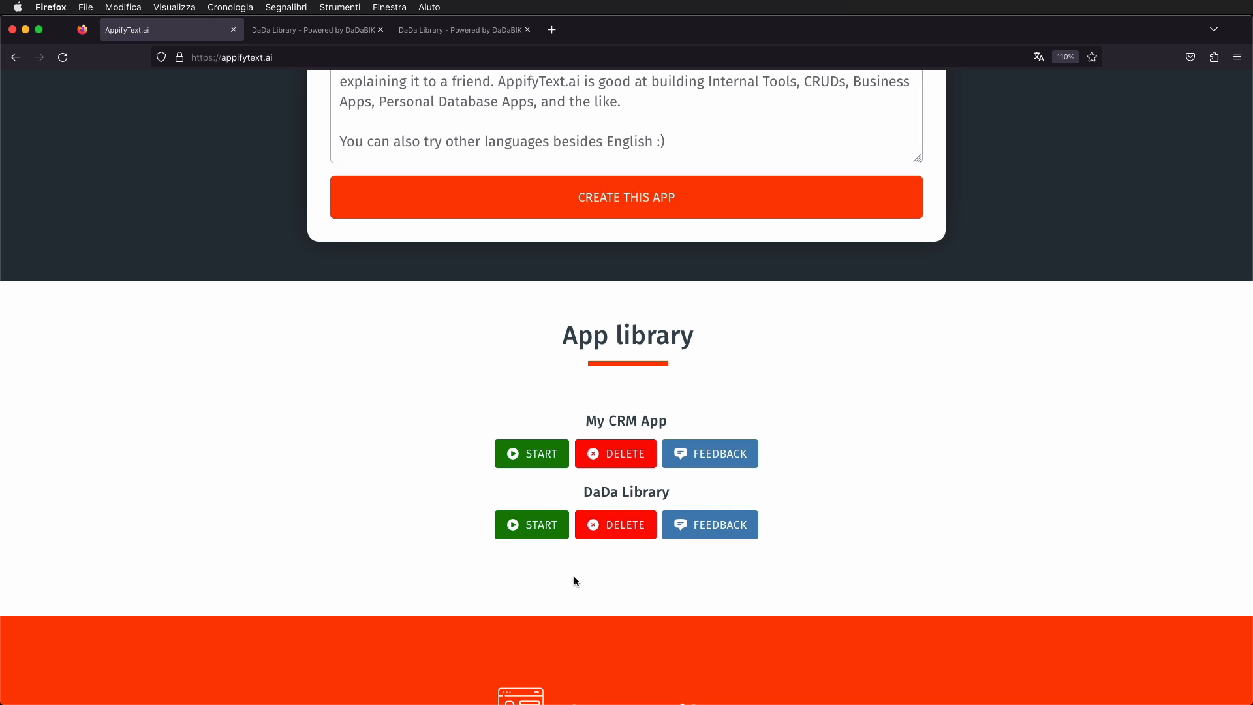
left_click(530, 526)
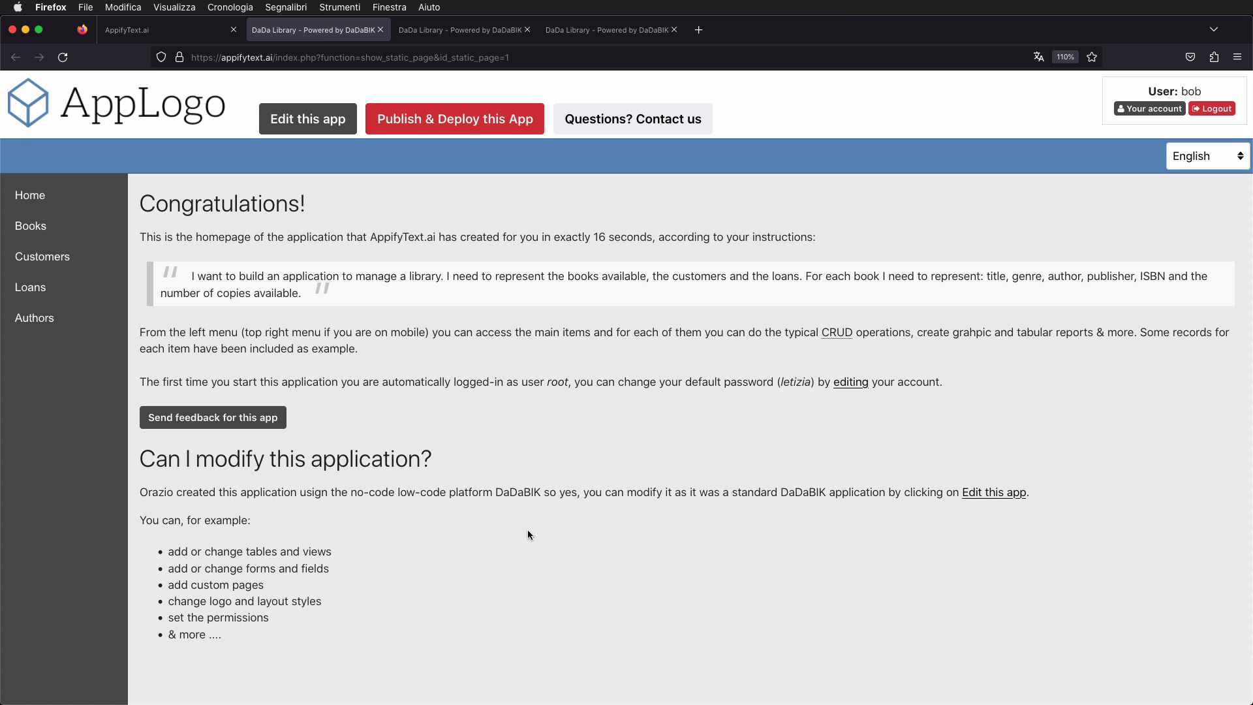
Step: View the Books, Customers, Loans and Authors lists as bob, then open Publish & Deploy this App
left_click(31, 239)
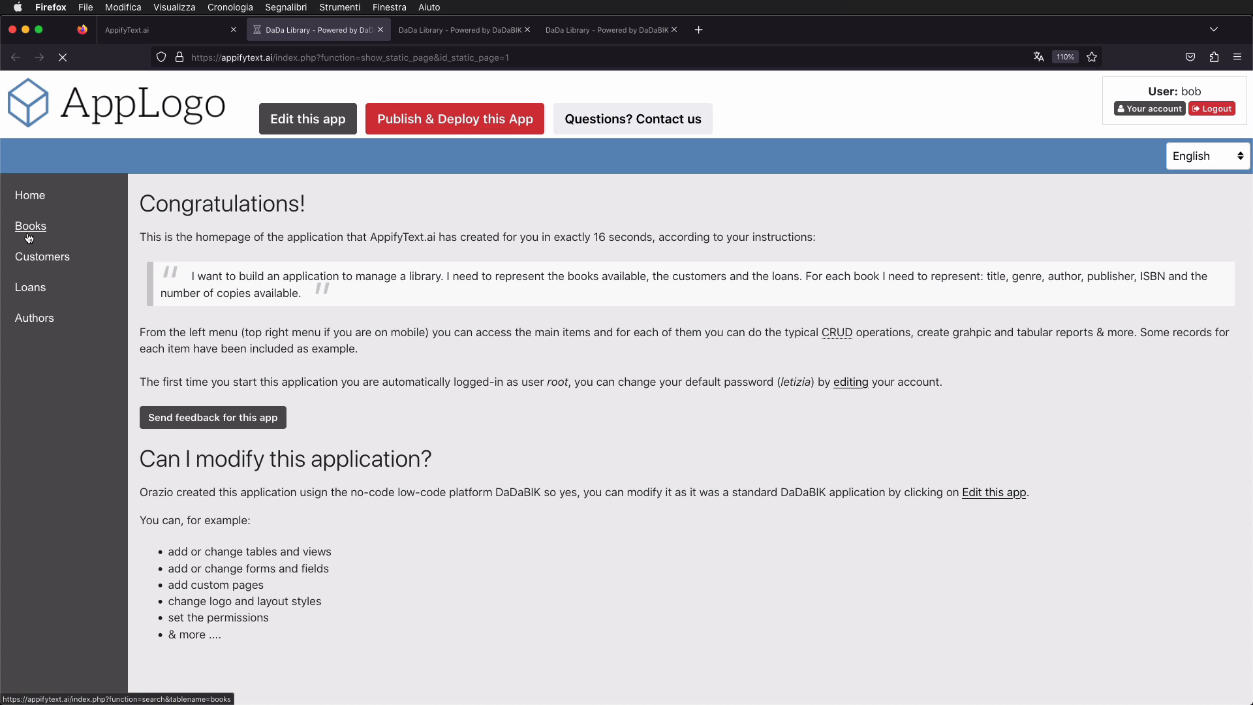
left_click(34, 259)
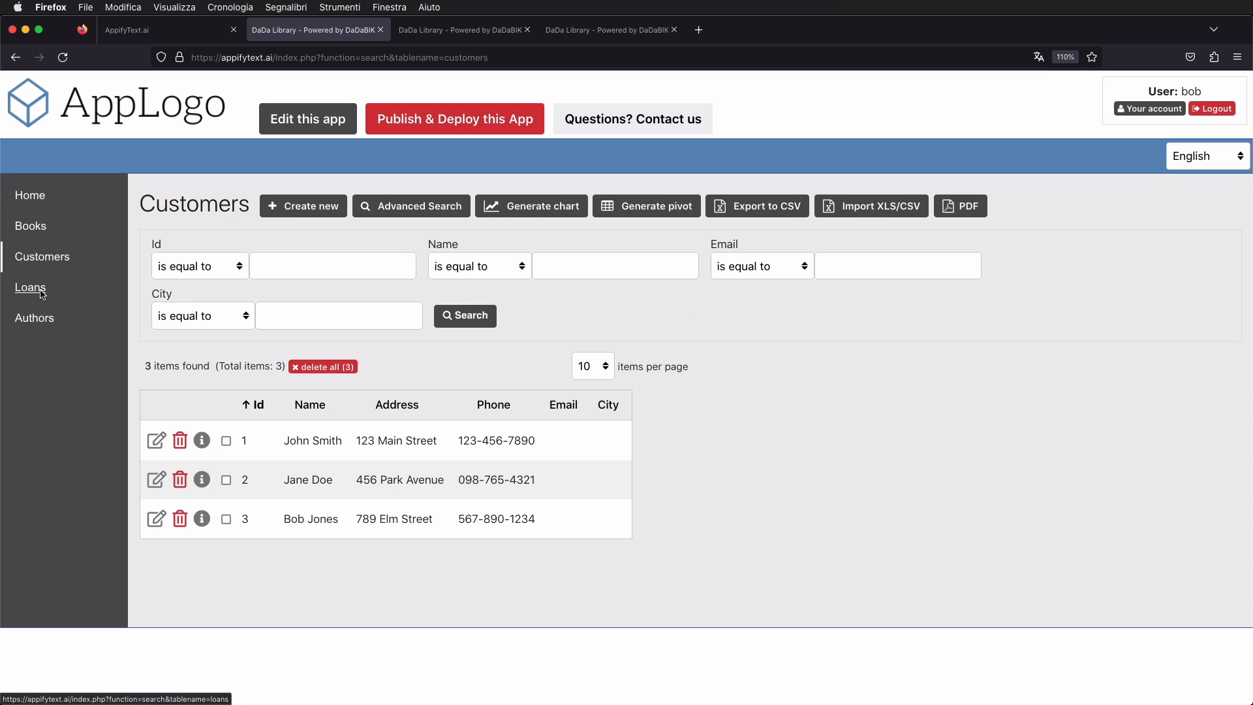
left_click(41, 300)
left_click(47, 318)
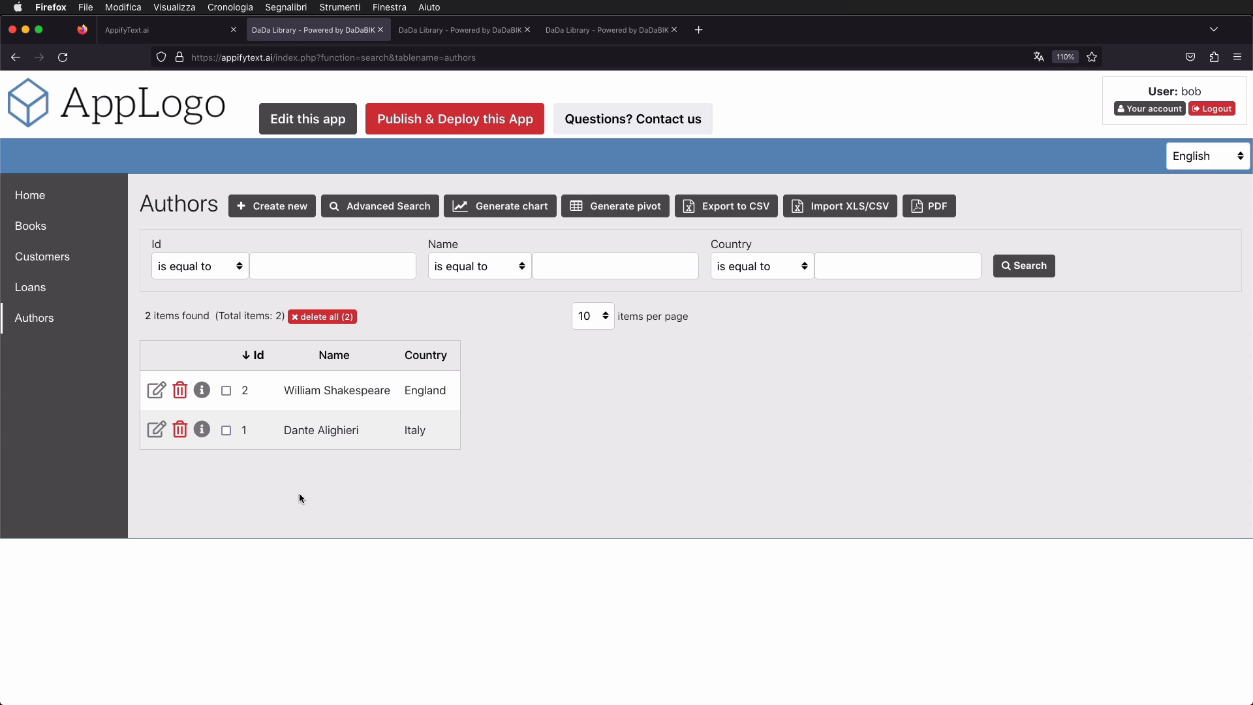
left_click(450, 120)
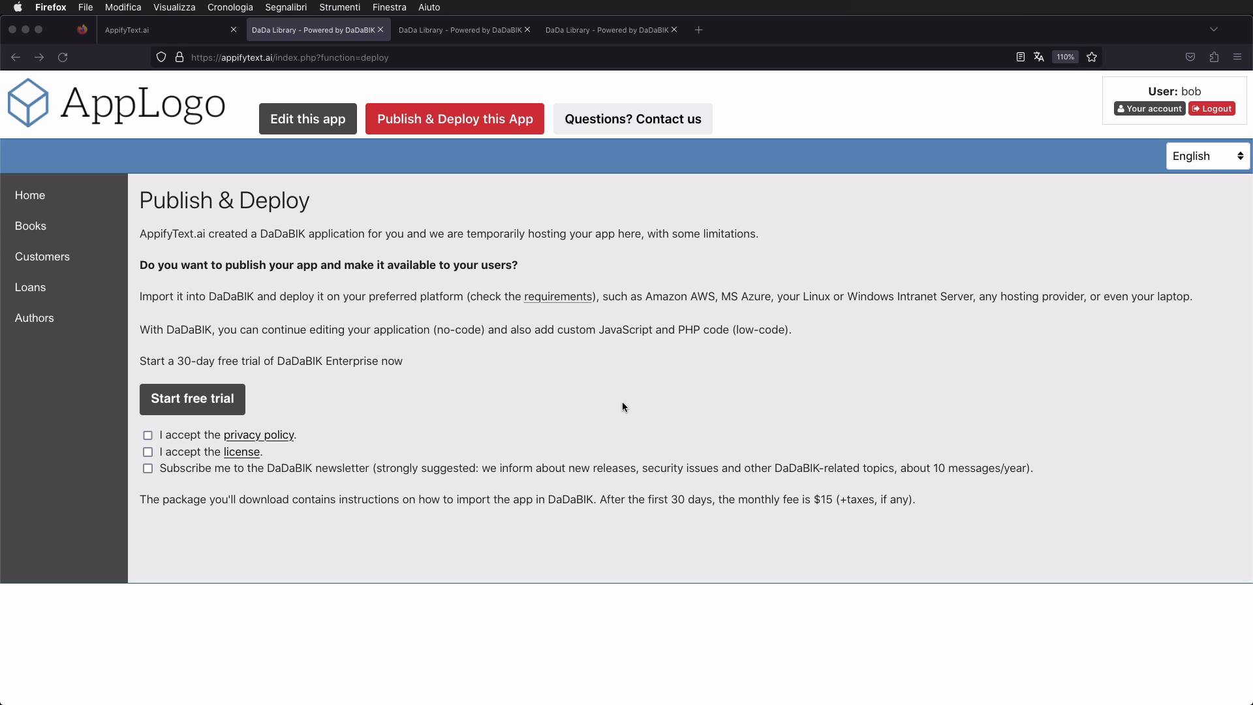
left_click(607, 30)
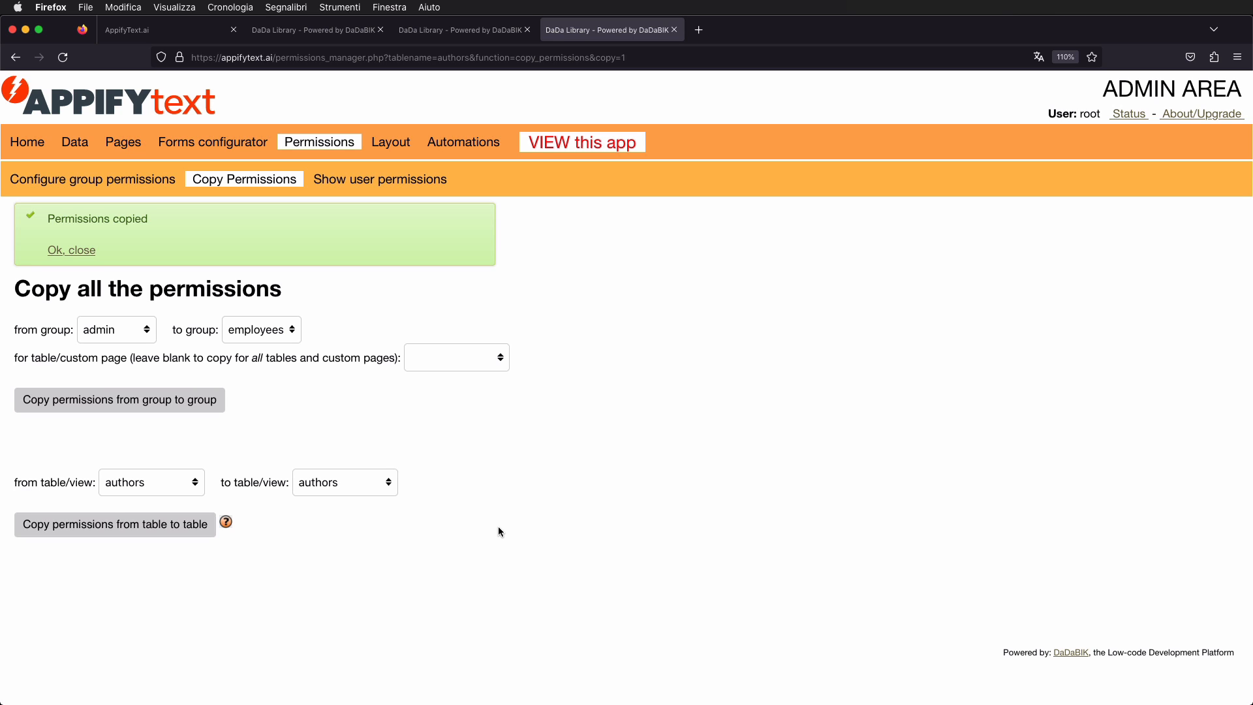
left_click(299, 30)
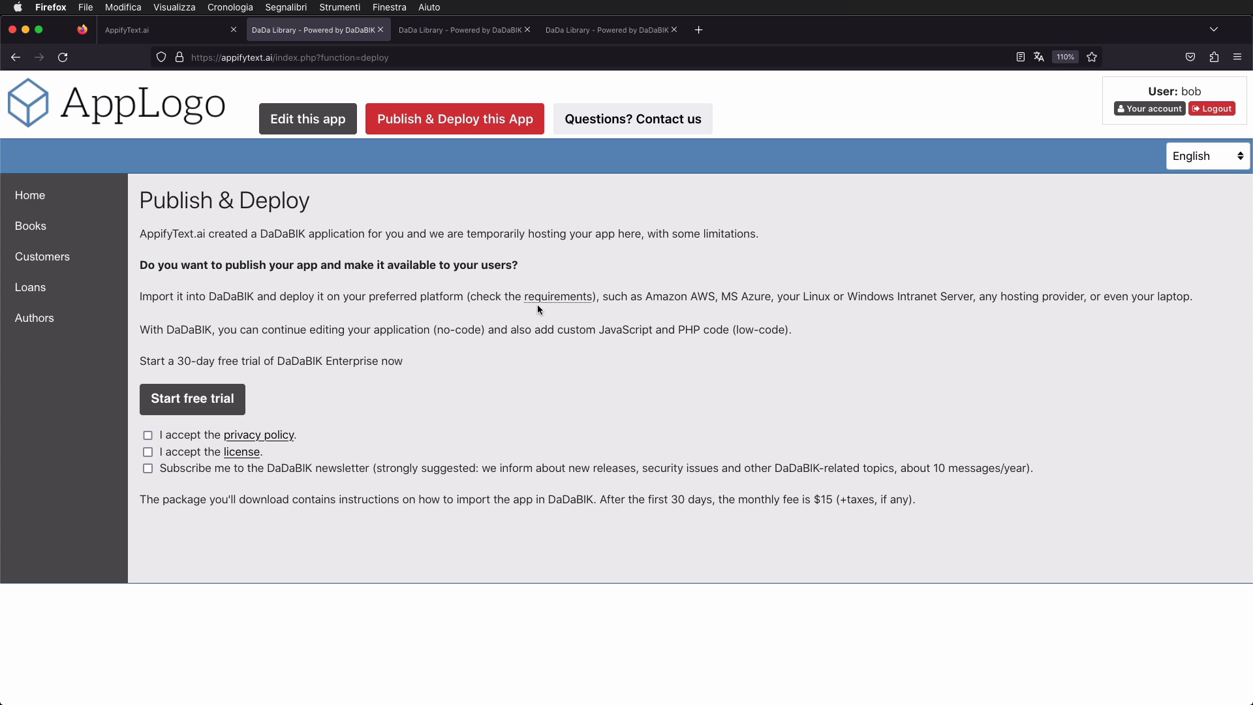
left_click(588, 30)
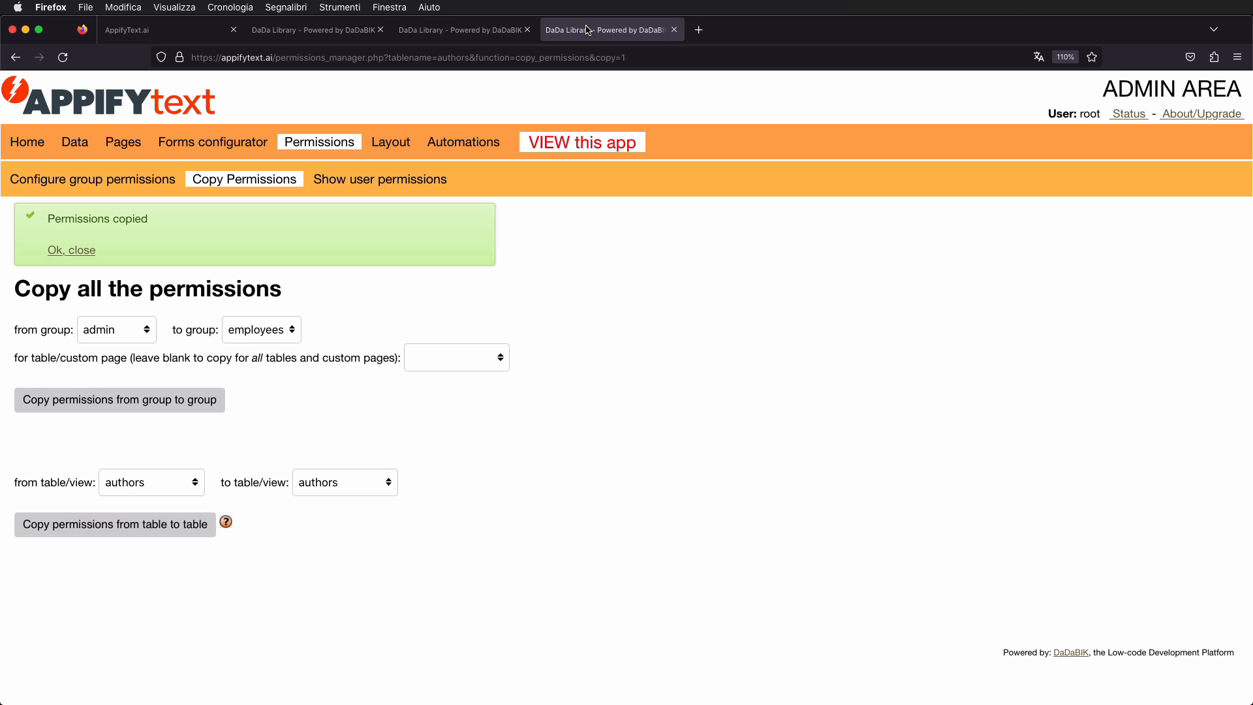
left_click(304, 29)
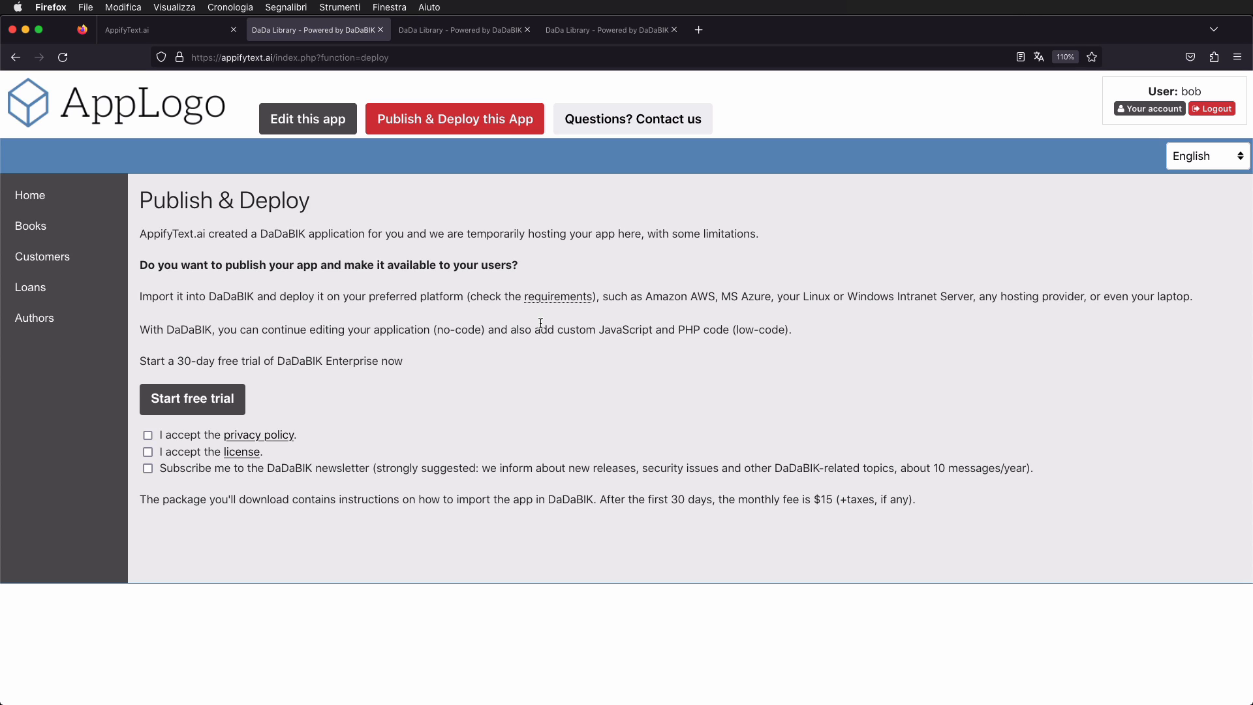
Step: Open dadabik.com in a new browser tab
key("super+t")
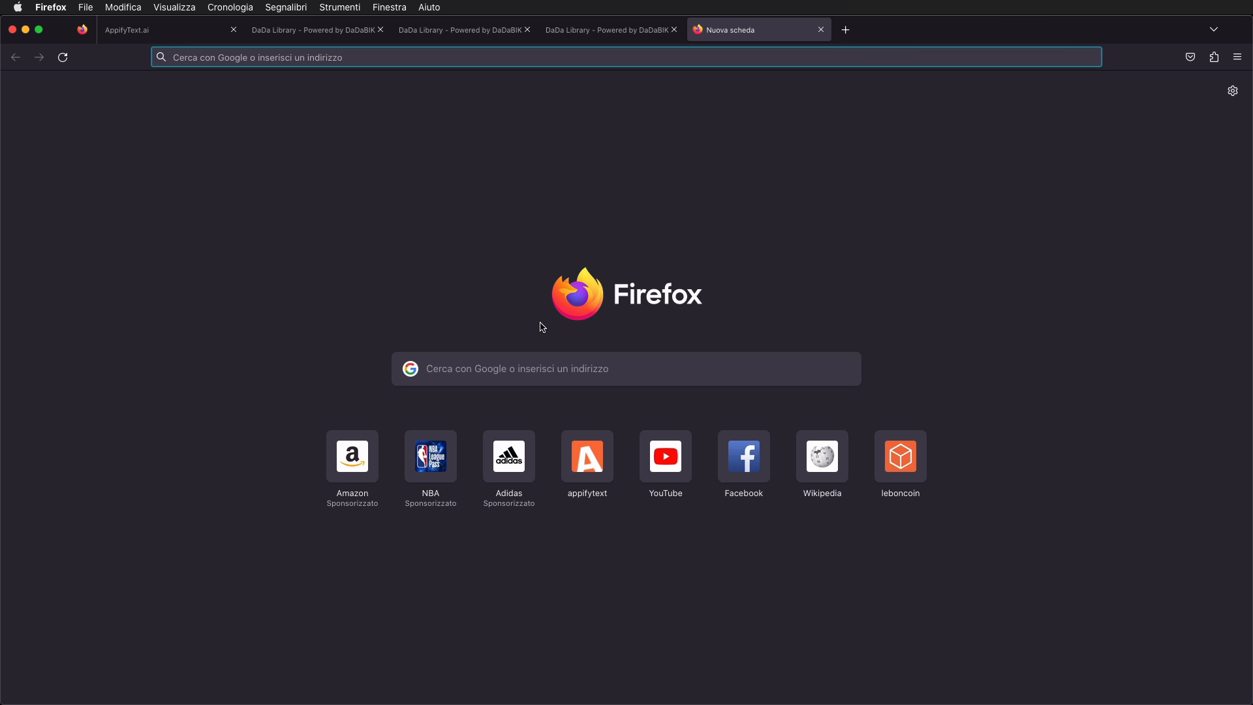
type("dadabi")
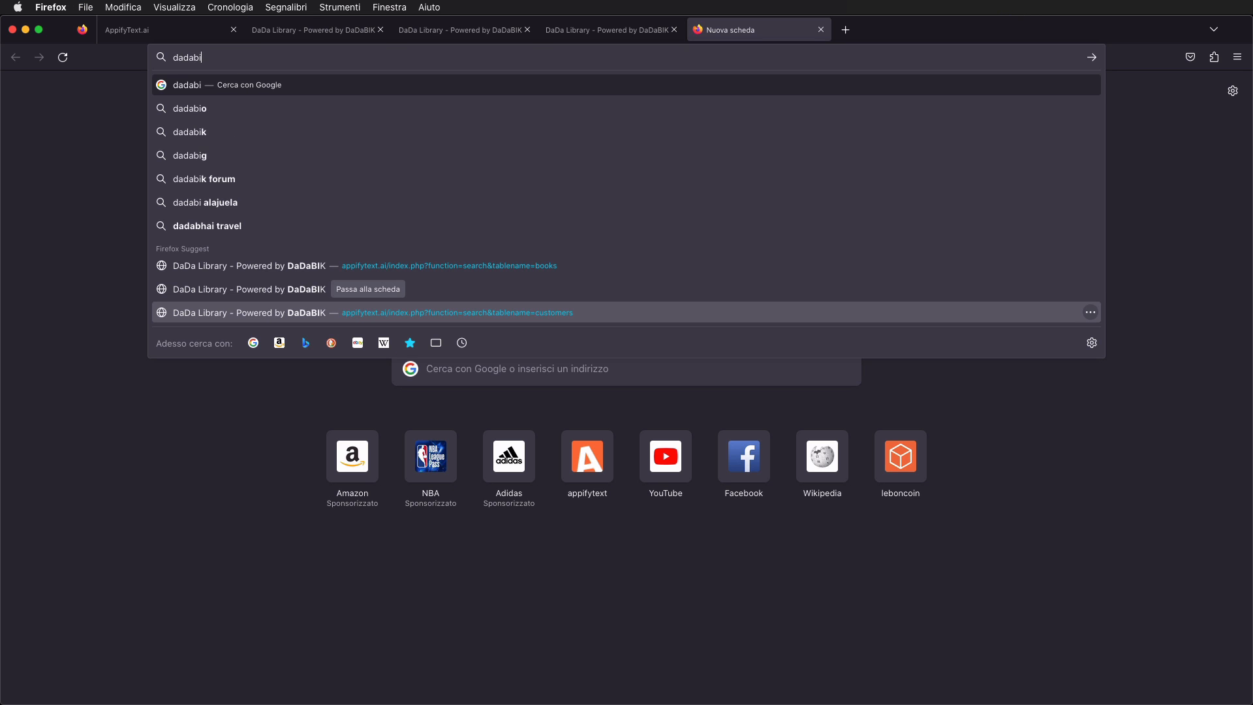
type(".")
key("BackSpace")
type("k.com")
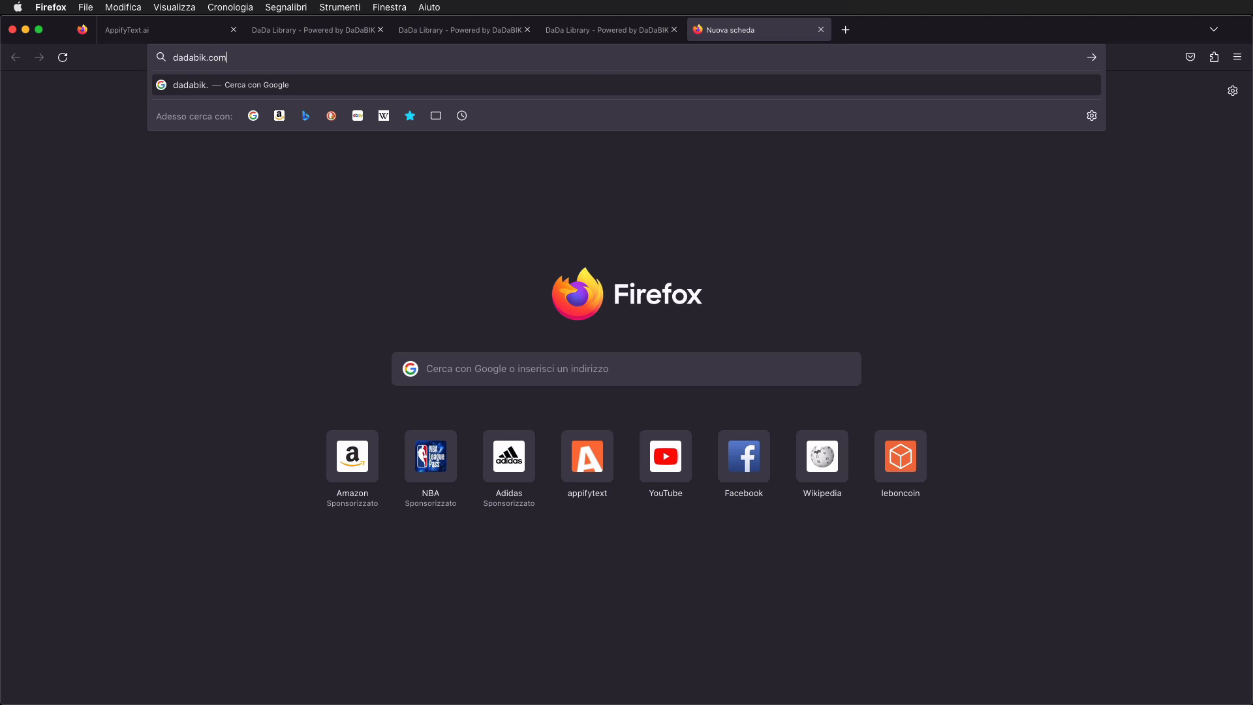
key("Return")
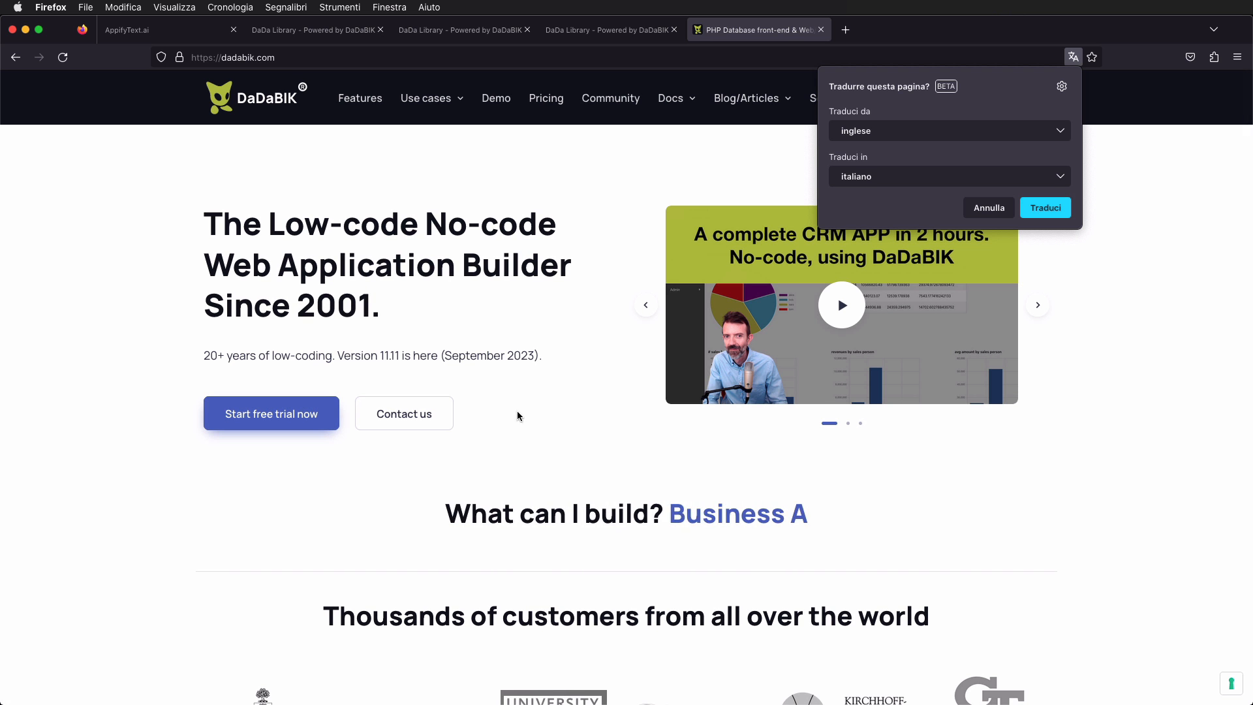
Step: Dismiss the translation offer and return to DaDa Library's Publish & Deploy page
left_click(990, 209)
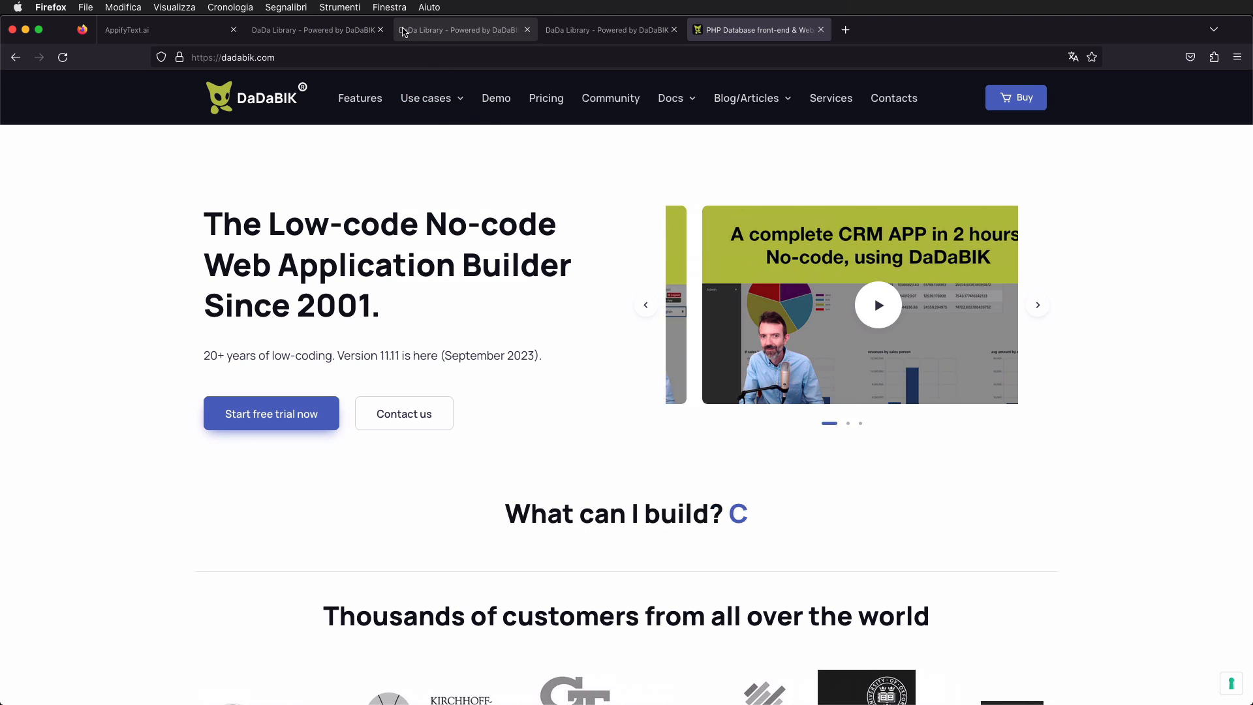
left_click(420, 34)
left_click(334, 33)
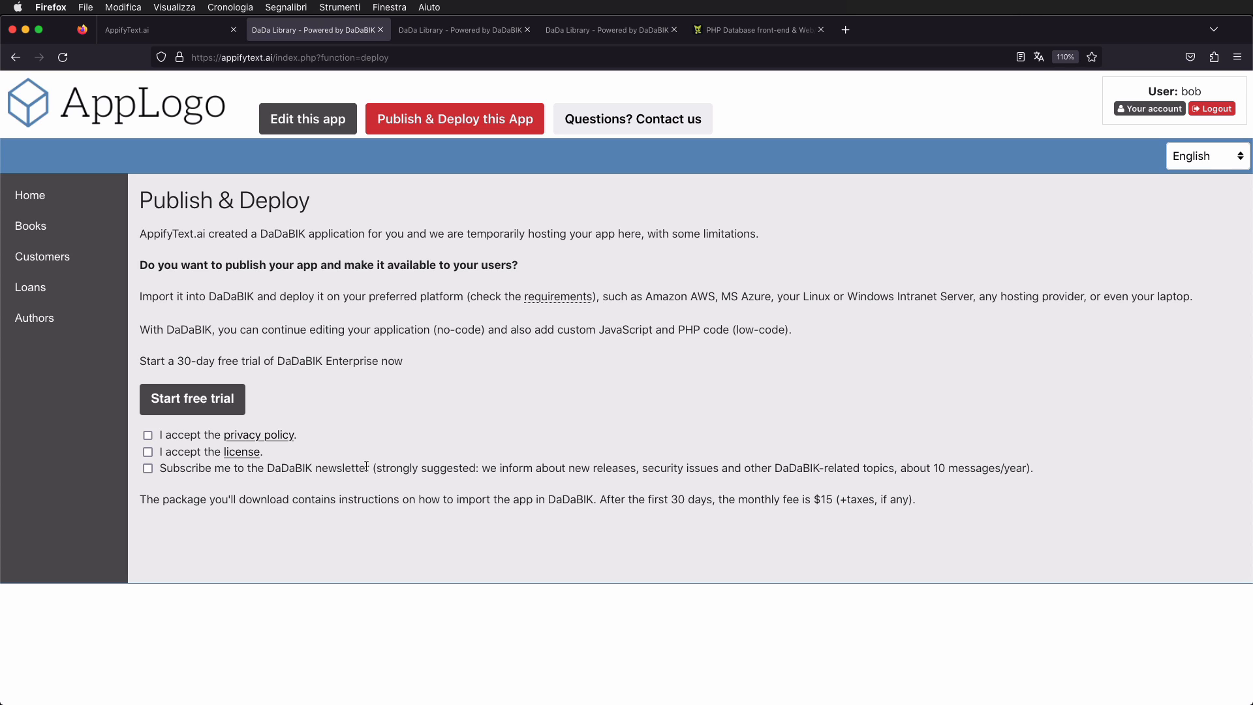
Step: Accept the privacy policy and licence, opt into the newsletter, and start the 30-day Enterprise trial
left_click(148, 435)
left_click(147, 452)
left_click(148, 469)
left_click(202, 404)
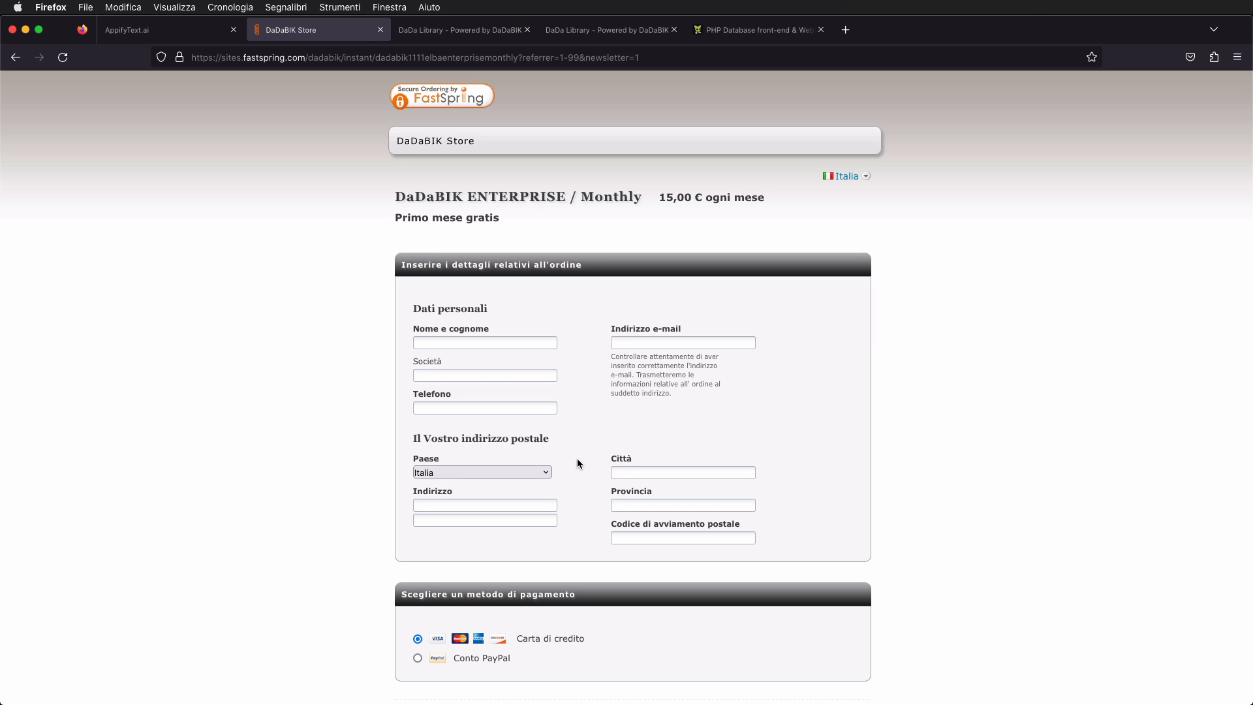
Step: Look through the AppifyText.ai, DaDaBIK Store order and DaDa Library tabs
left_click(189, 30)
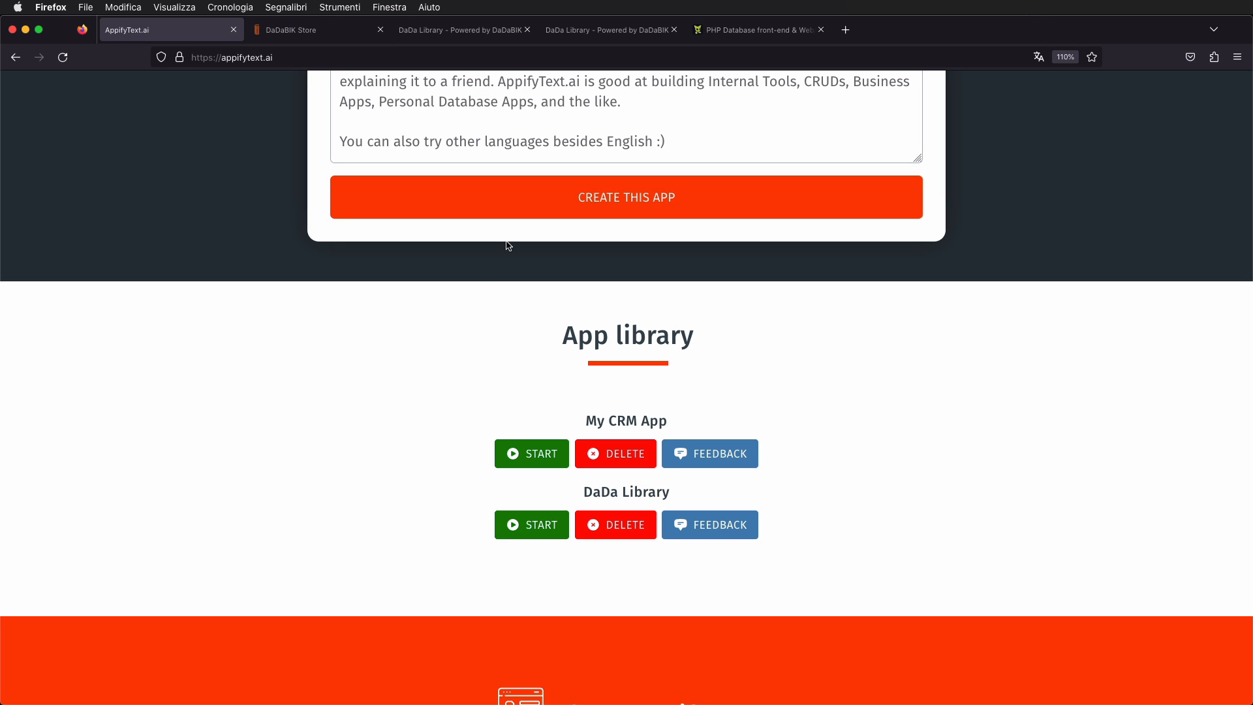
left_click(324, 36)
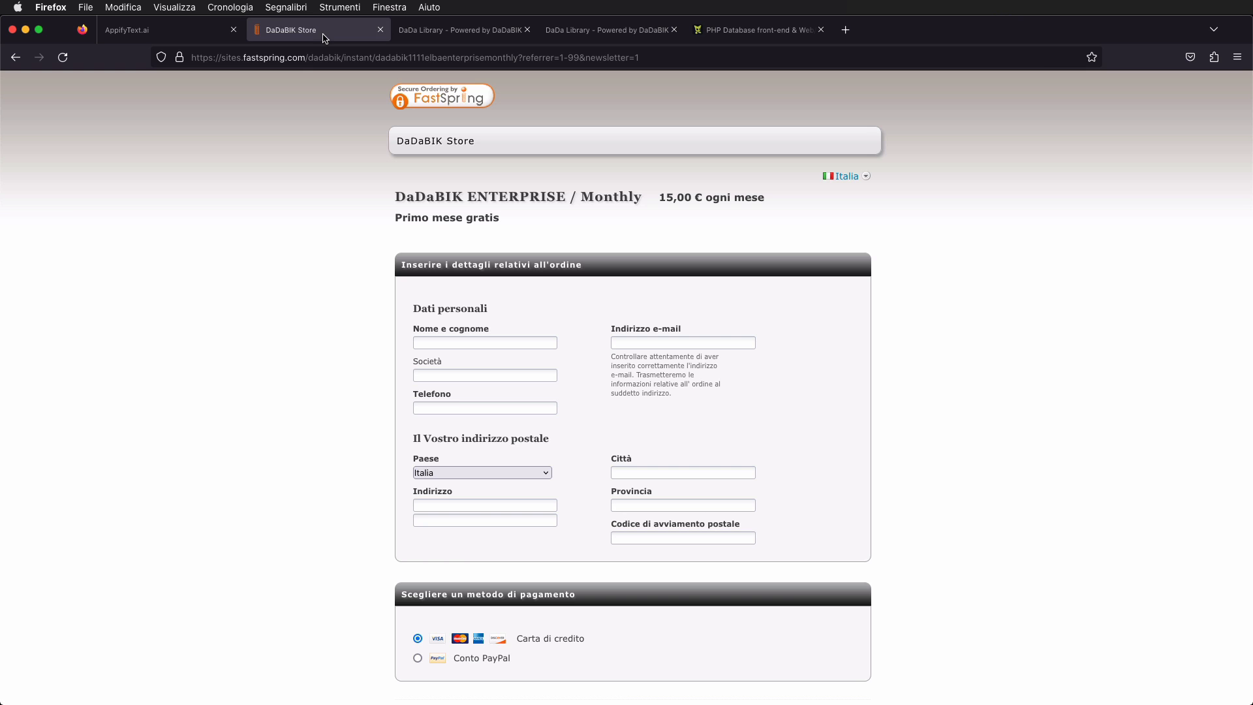
left_click(414, 37)
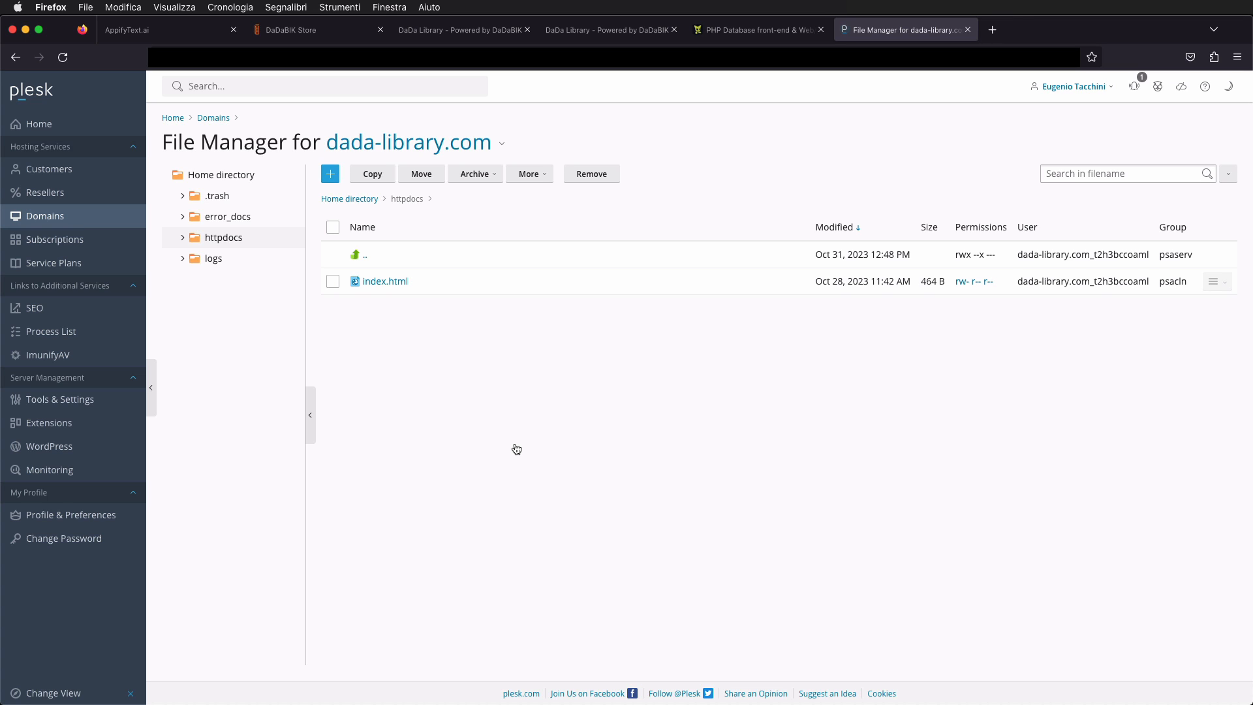
Step: Extract the downloaded DaDaBIK 11.11 zip in Finder, open its folder and select program_files
key("super+Tab")
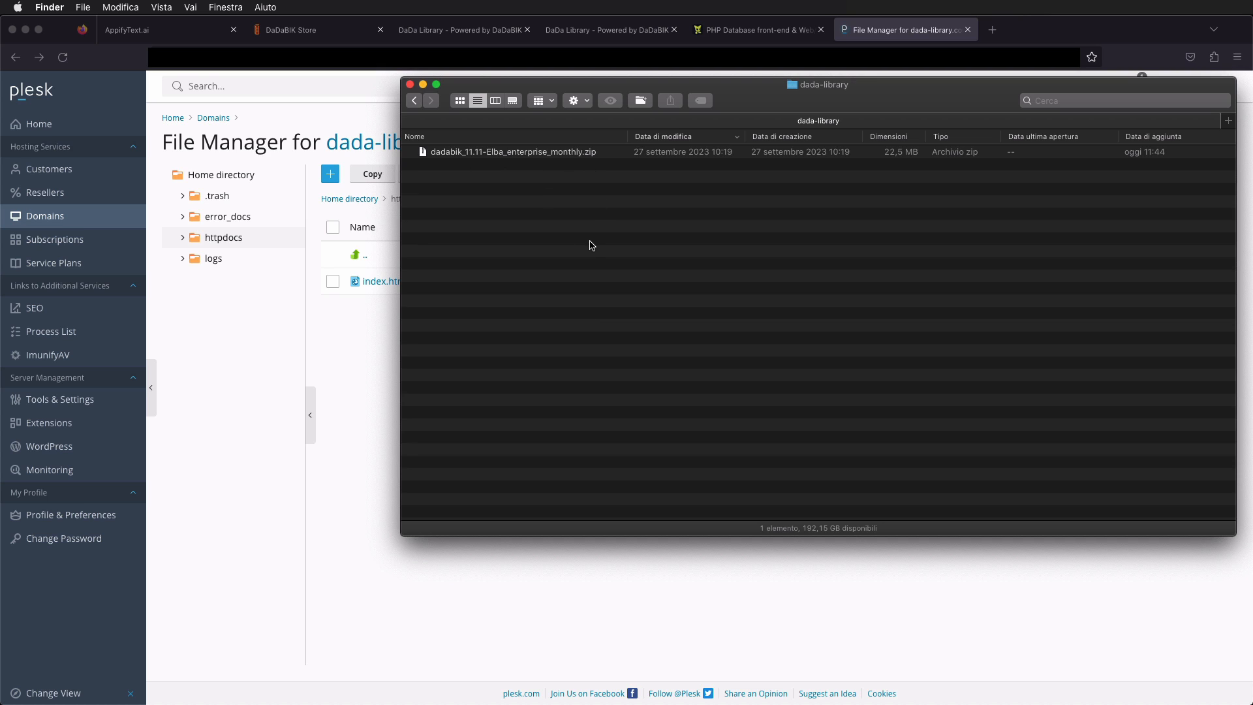
double_click(548, 152)
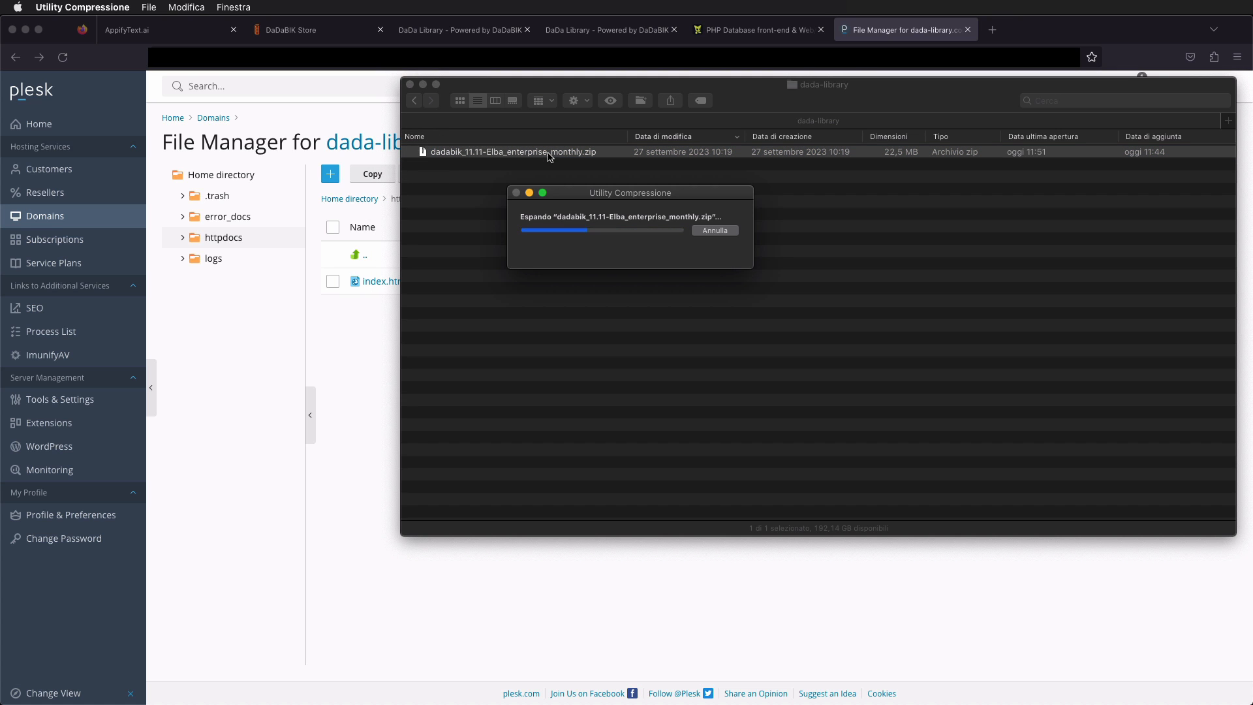
left_click(553, 185)
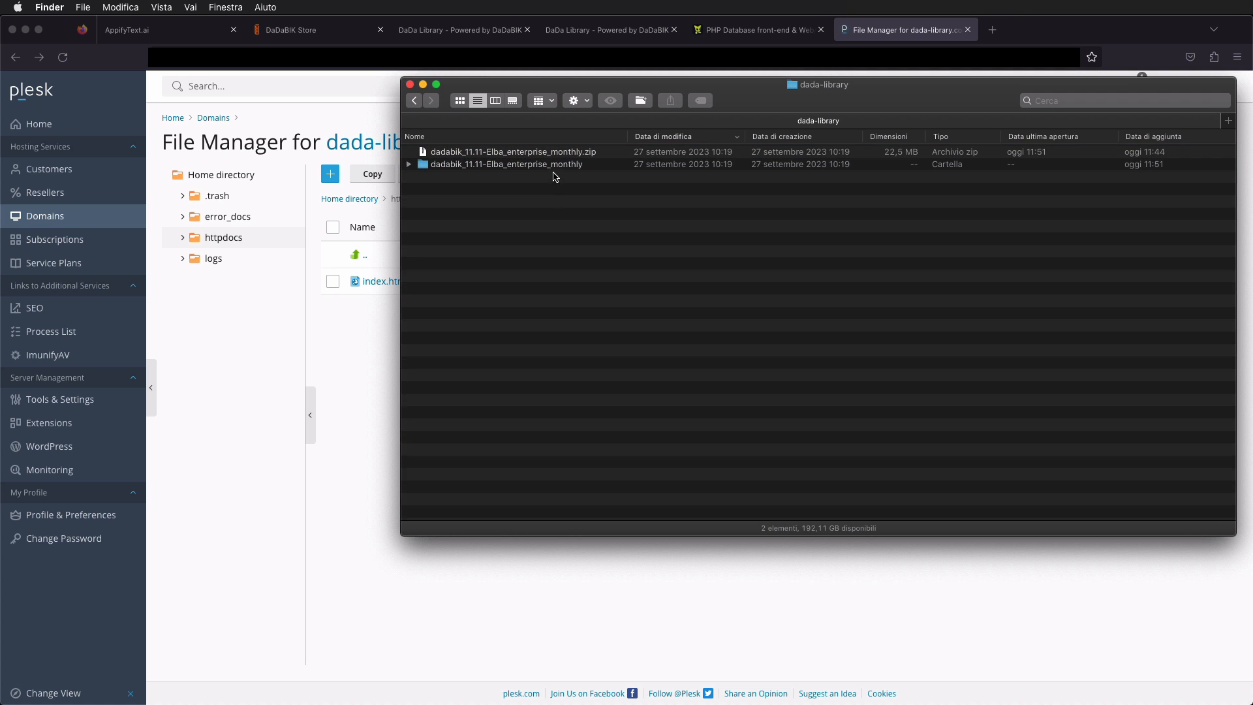
double_click(551, 163)
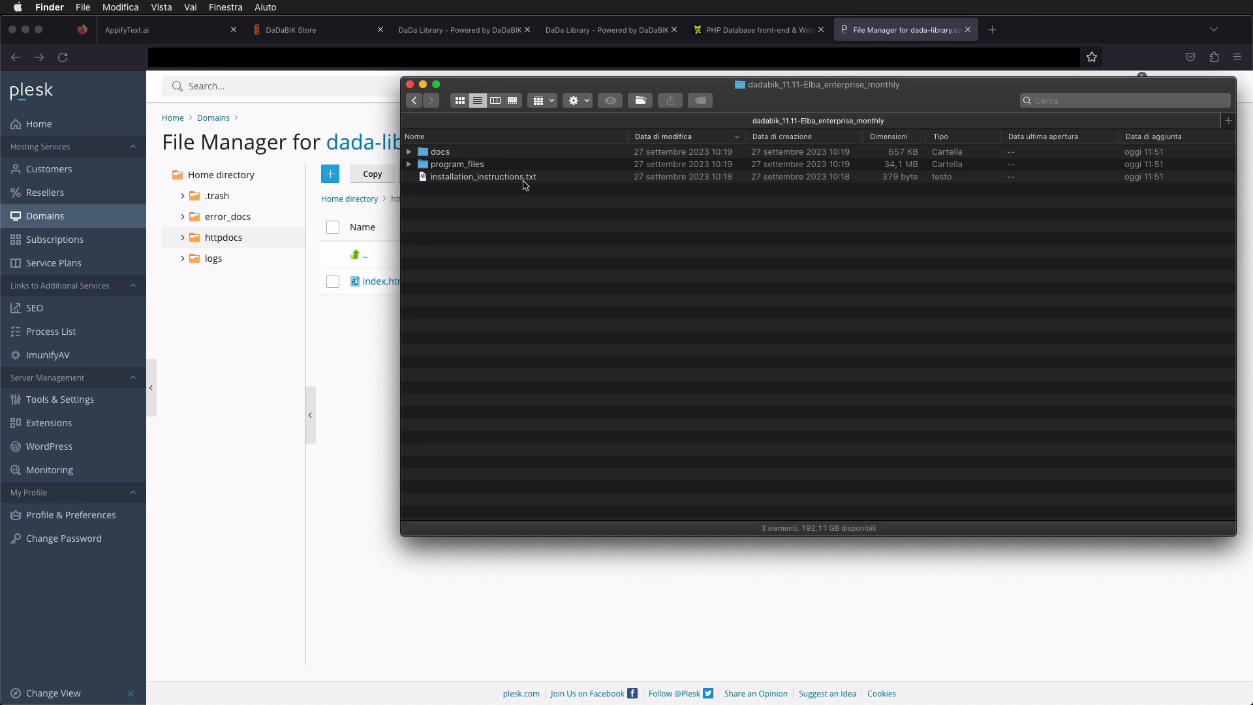
left_click(455, 169)
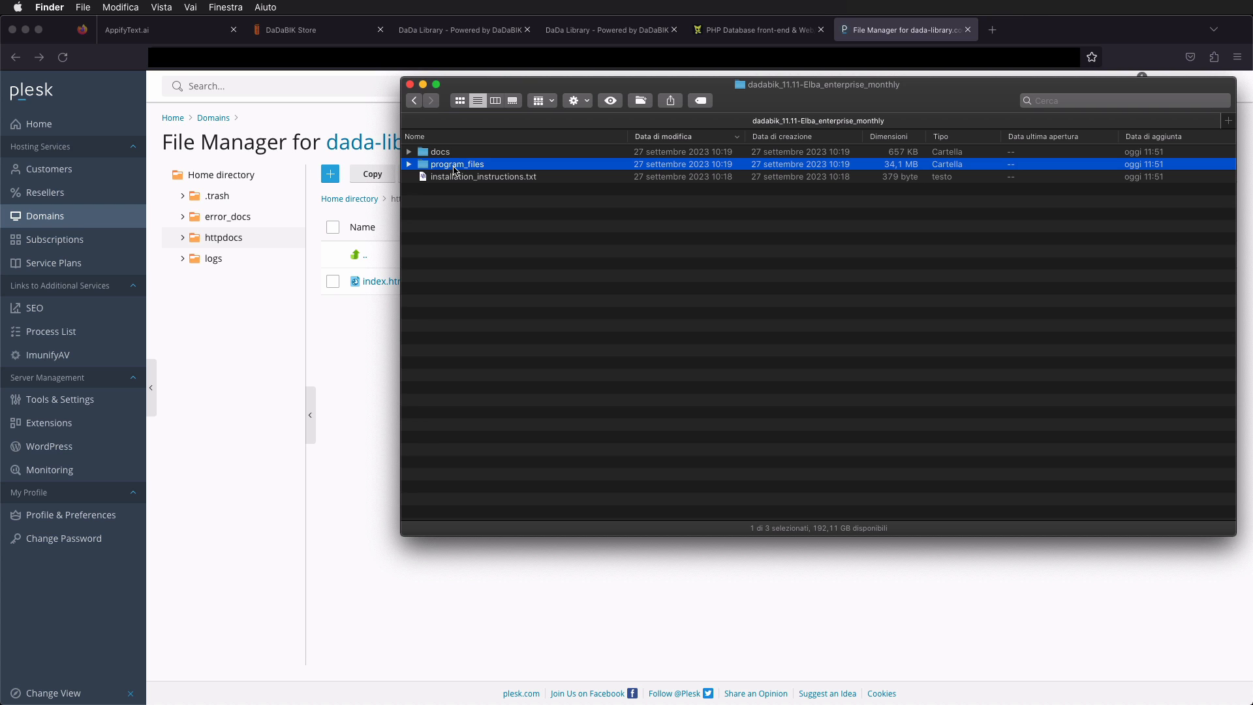
Step: Compress all 34 items in program_files into Archivio.zip
double_click(454, 164)
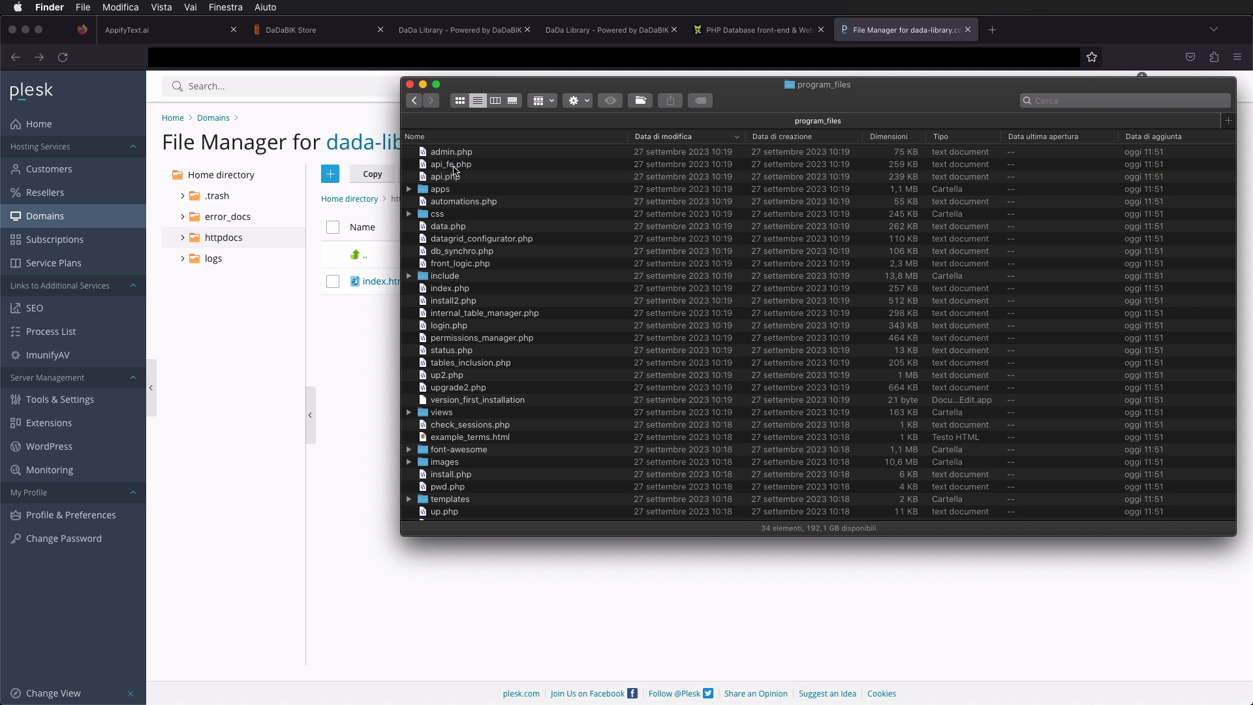
left_click_drag(463, 87, 652, 90)
left_click(685, 296)
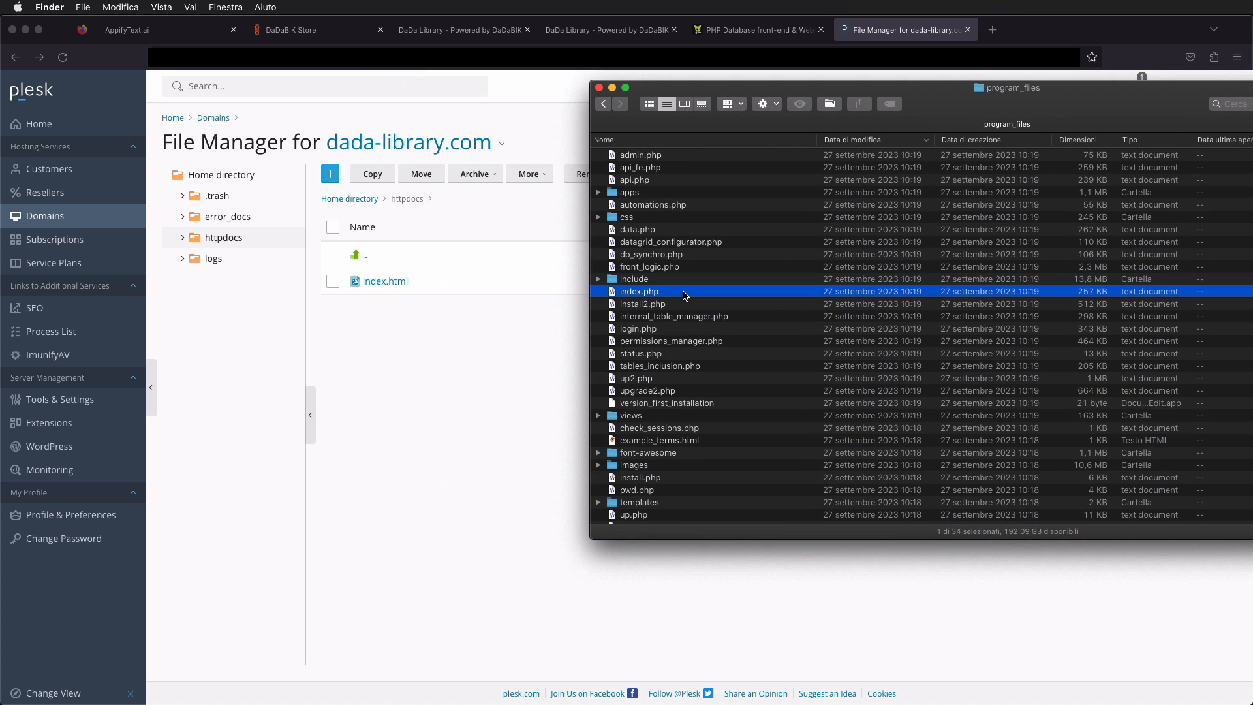
key("super+a")
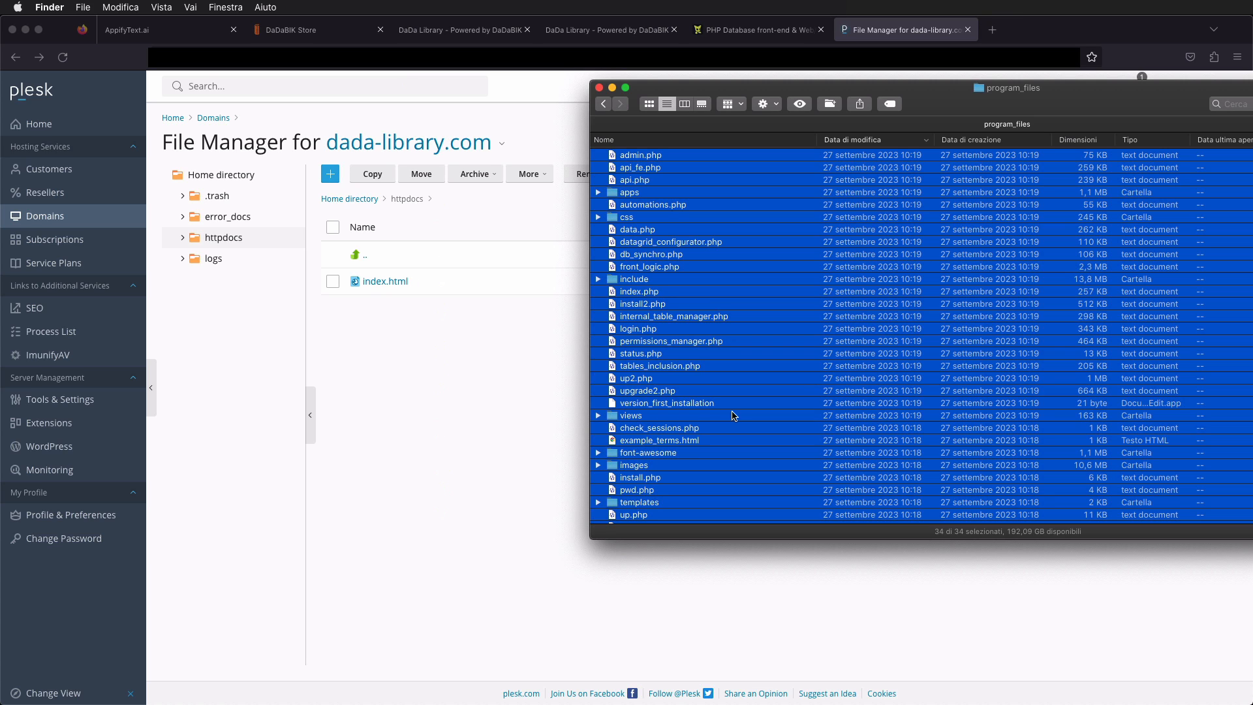
scroll(841, 312, "down", 5)
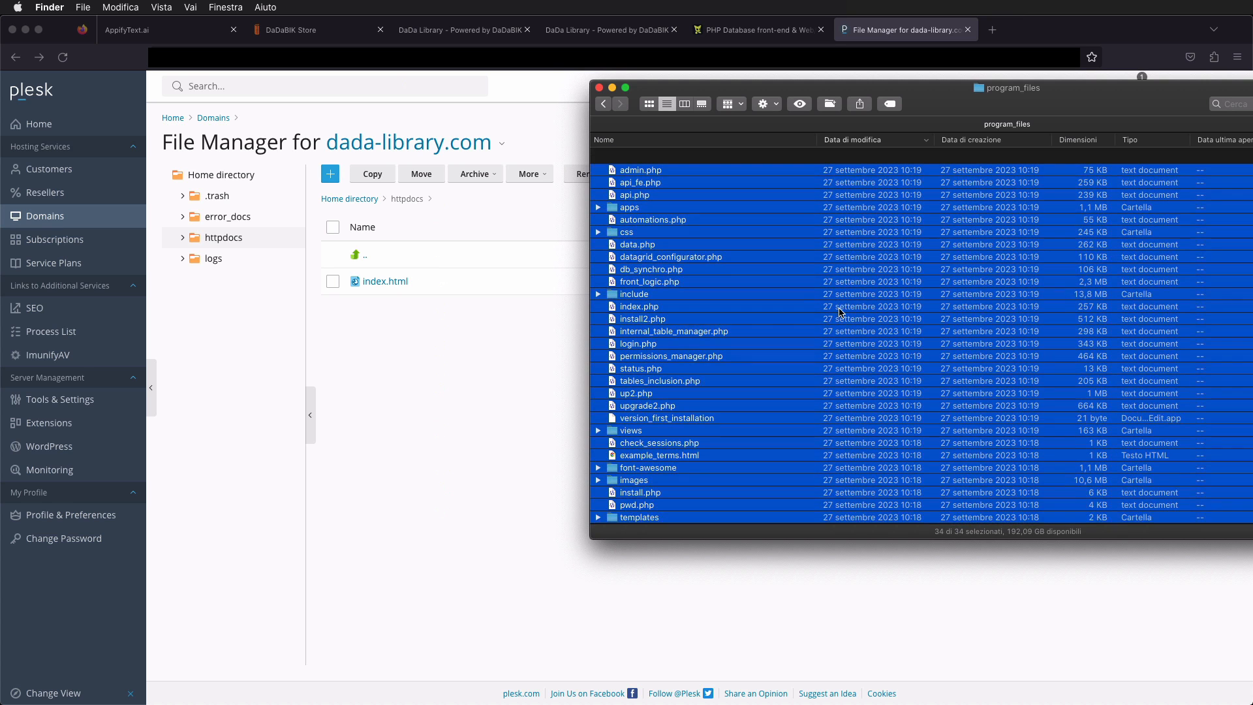
scroll(841, 312, "up", 5)
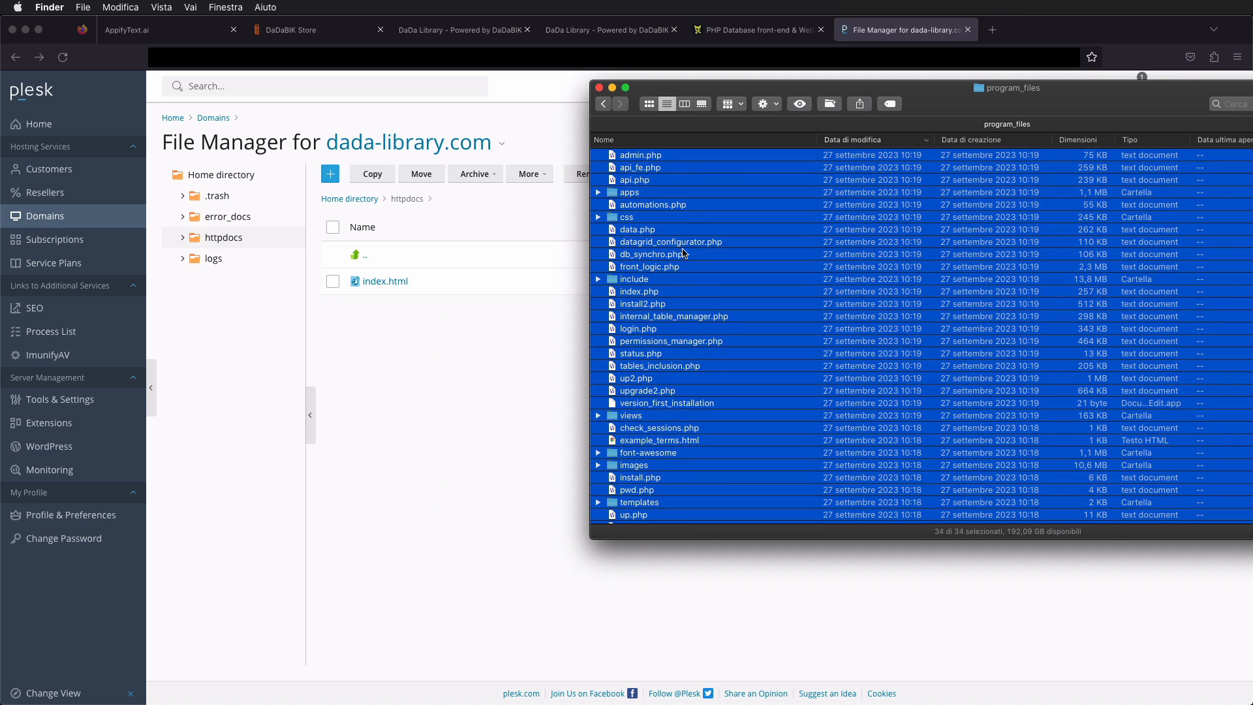
right_click(682, 253)
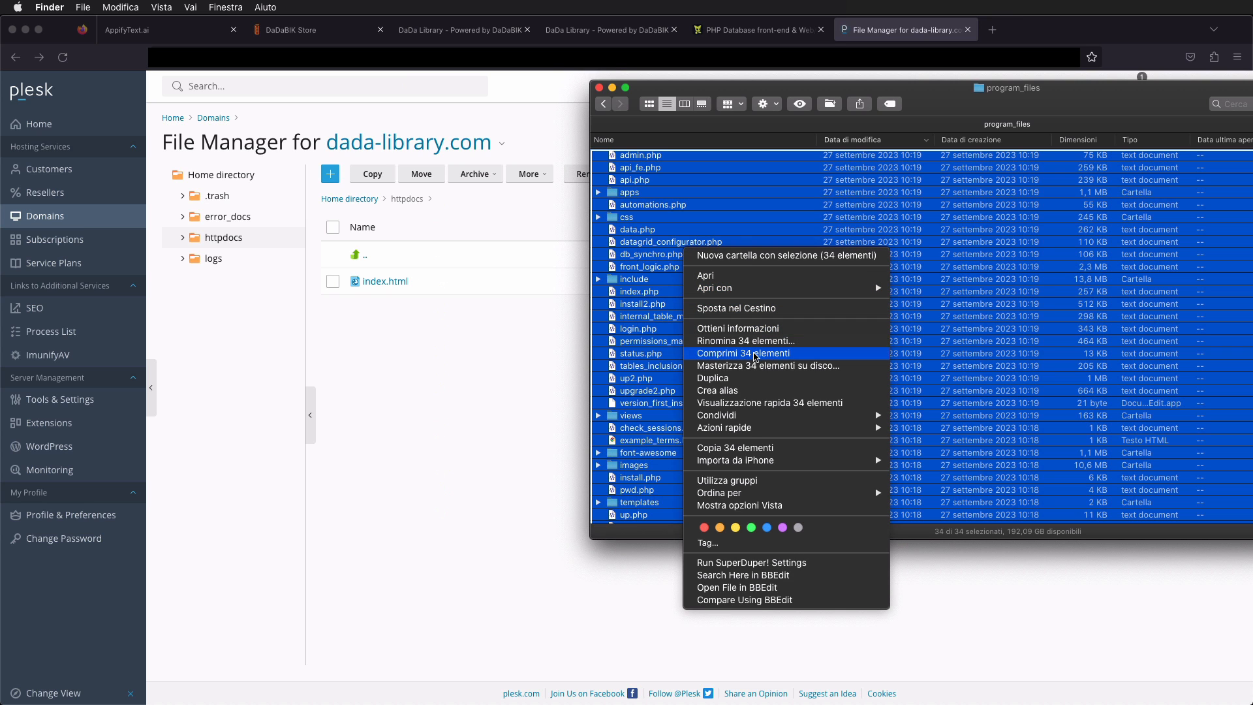
left_click(755, 354)
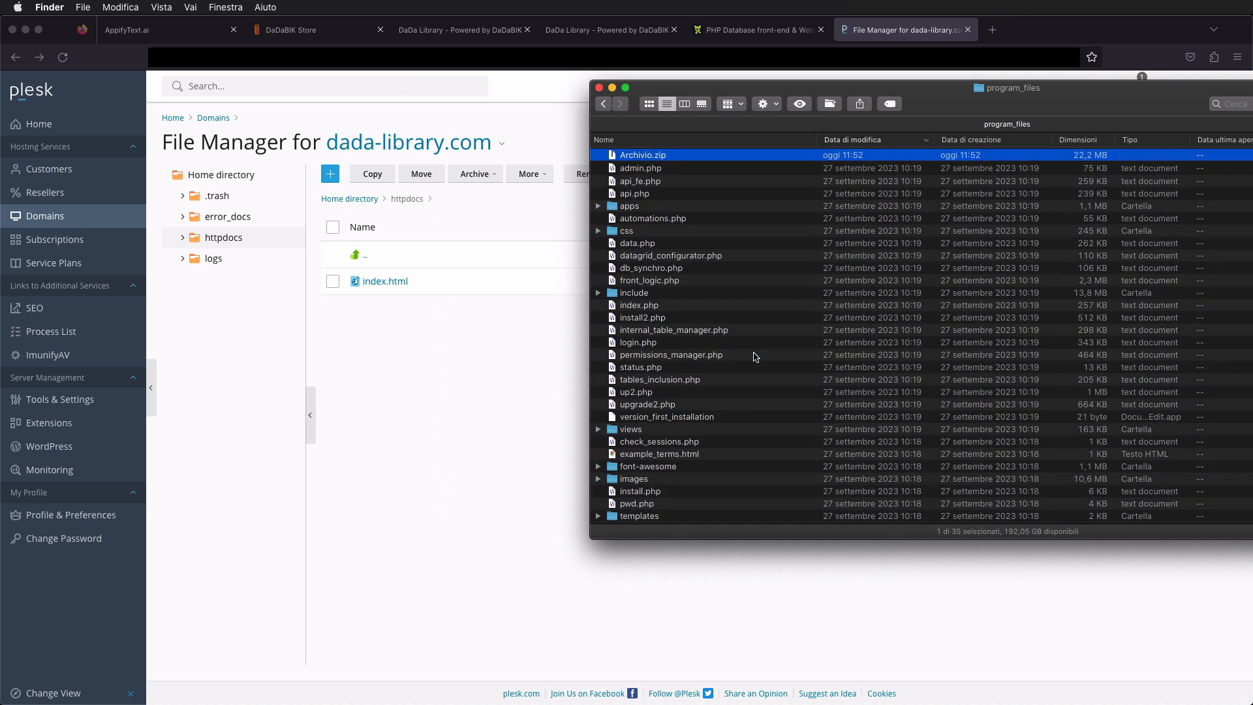
Step: Upload Archivio.zip into the dada-library.com httpdocs folder on Plesk
left_click(693, 280)
left_click(650, 157)
left_click_drag(650, 156, 465, 332)
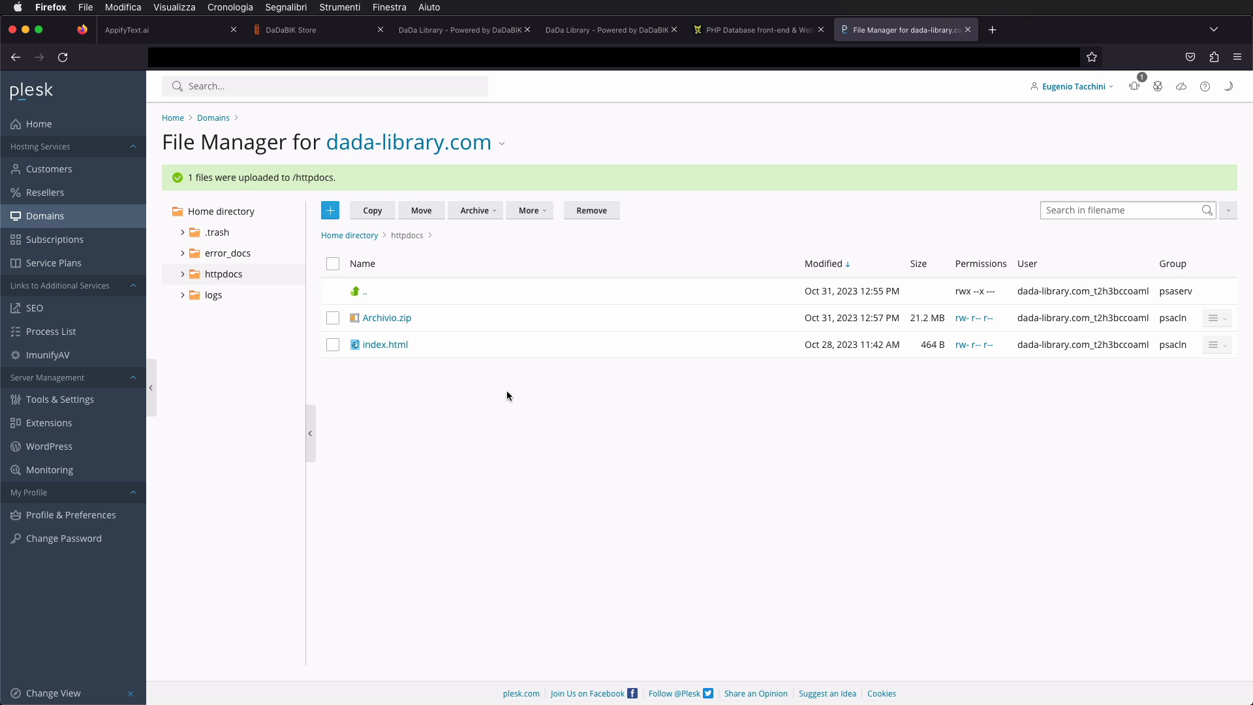
Step: Navigate back into the httpdocs folder in Plesk File Manager
left_click(356, 236)
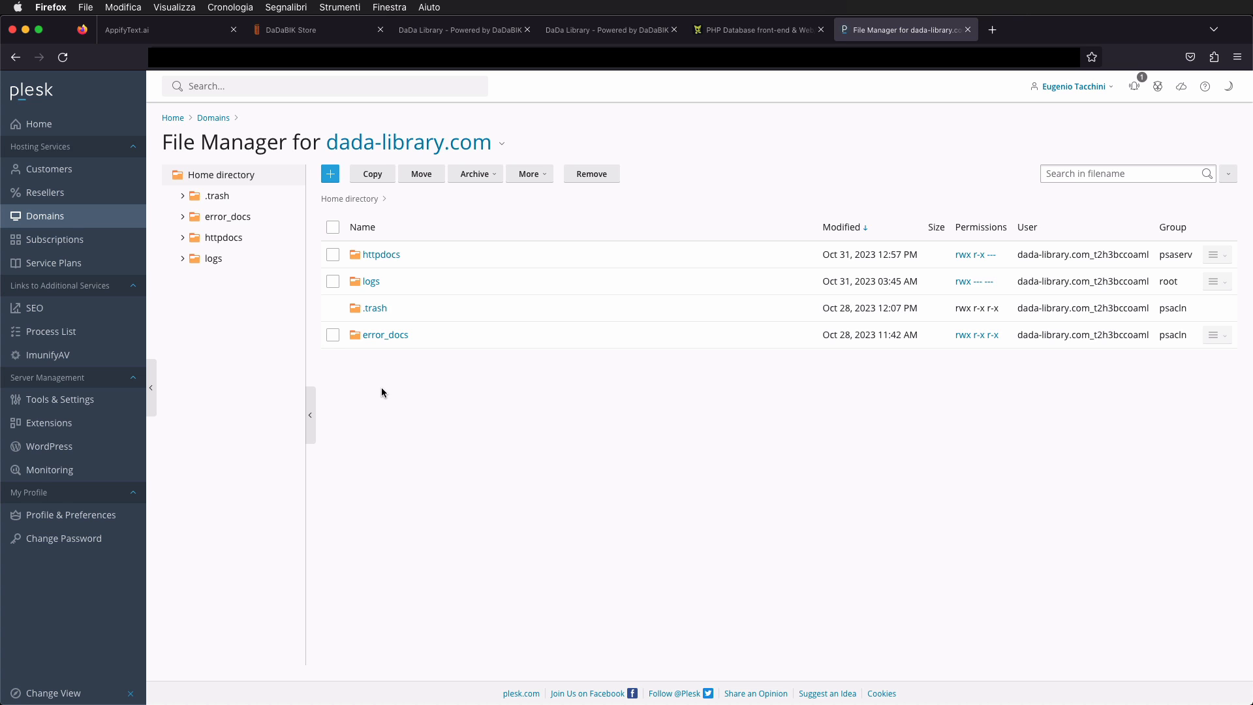
left_click(385, 254)
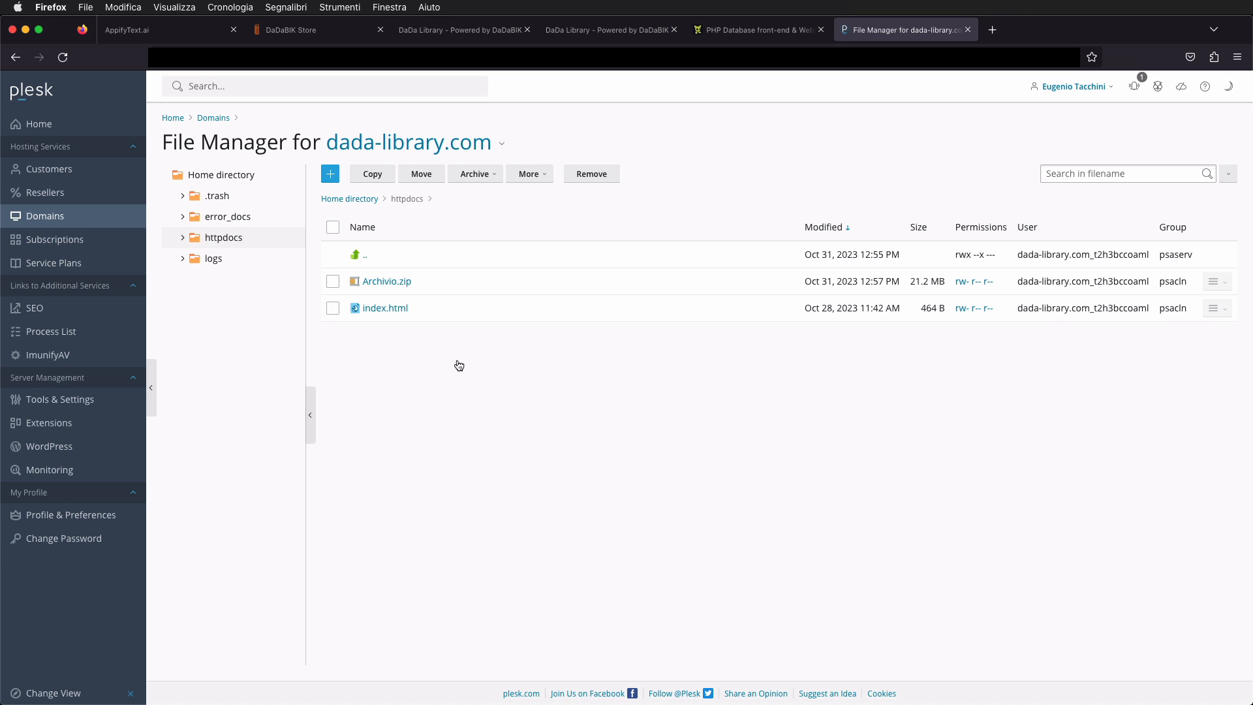
key("super+Tab")
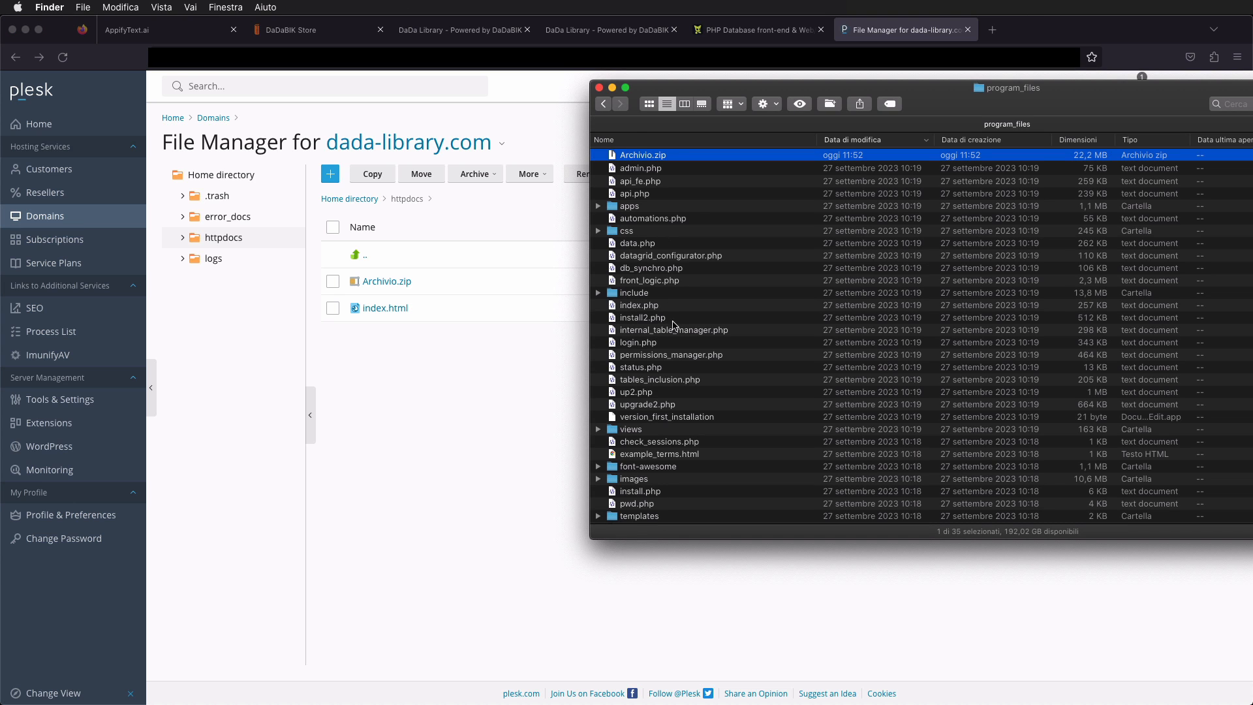
left_click(540, 399)
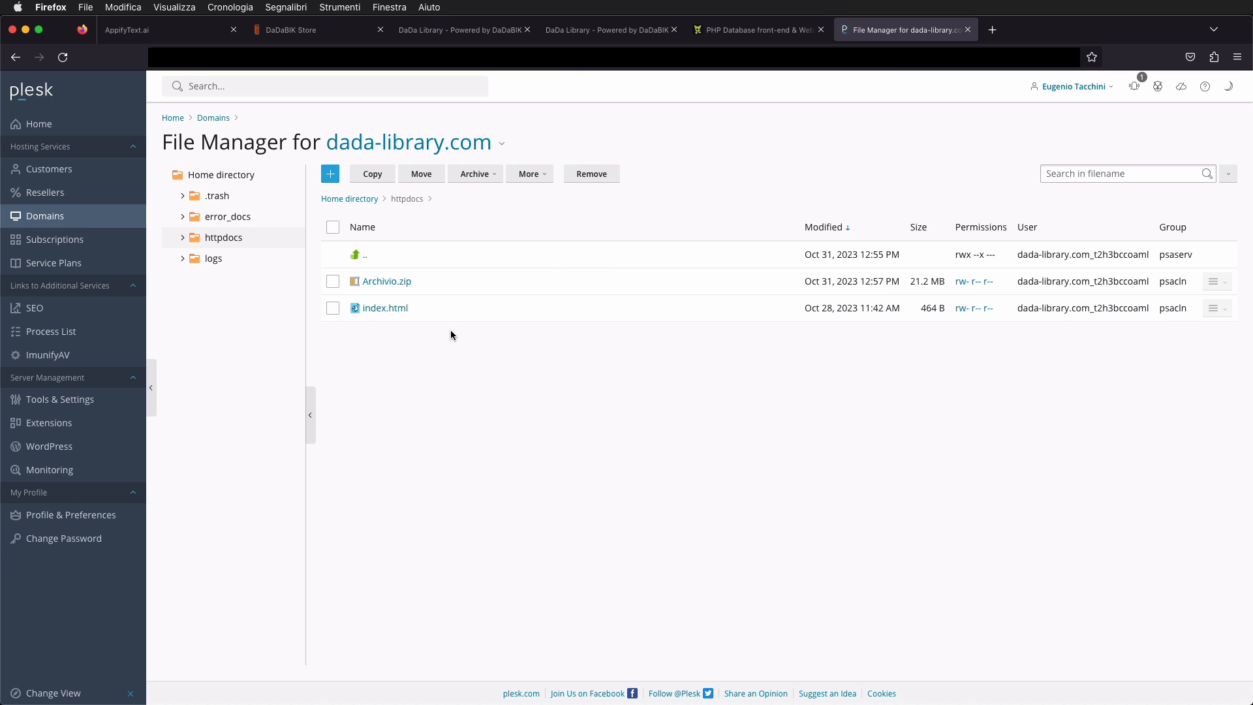
Step: Extract Archivio.zip into /httpdocs
left_click(1212, 282)
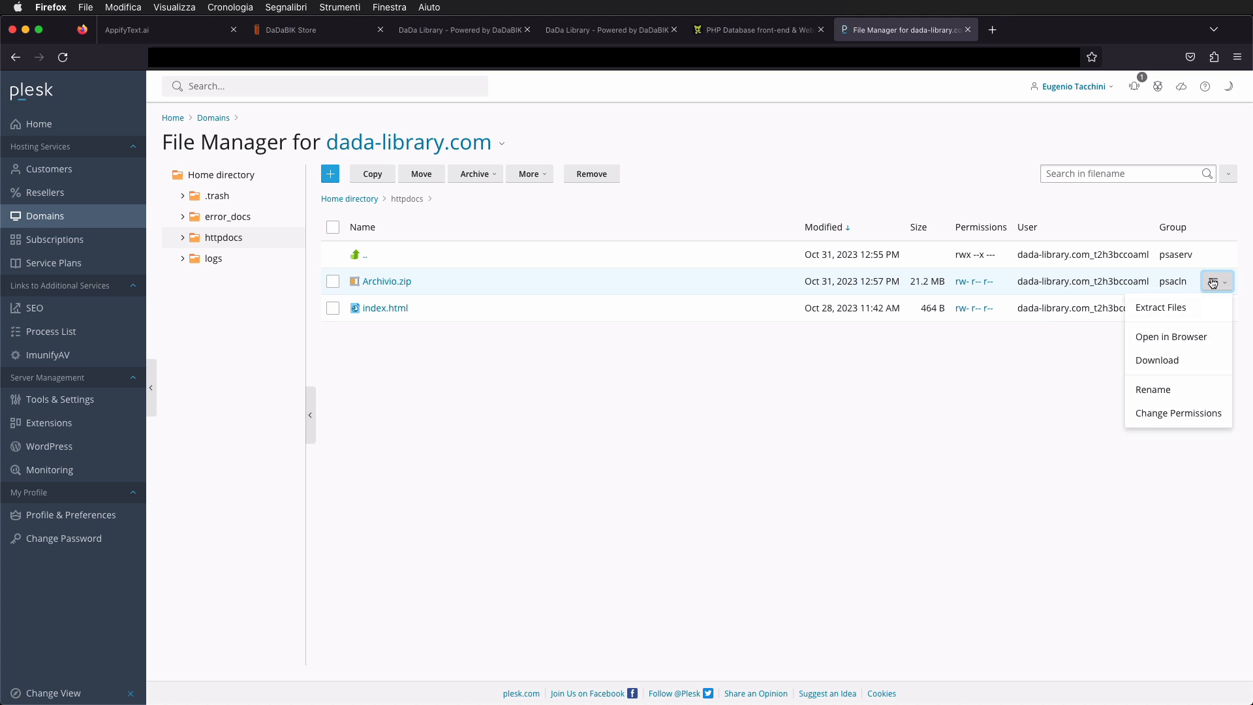
left_click(1161, 308)
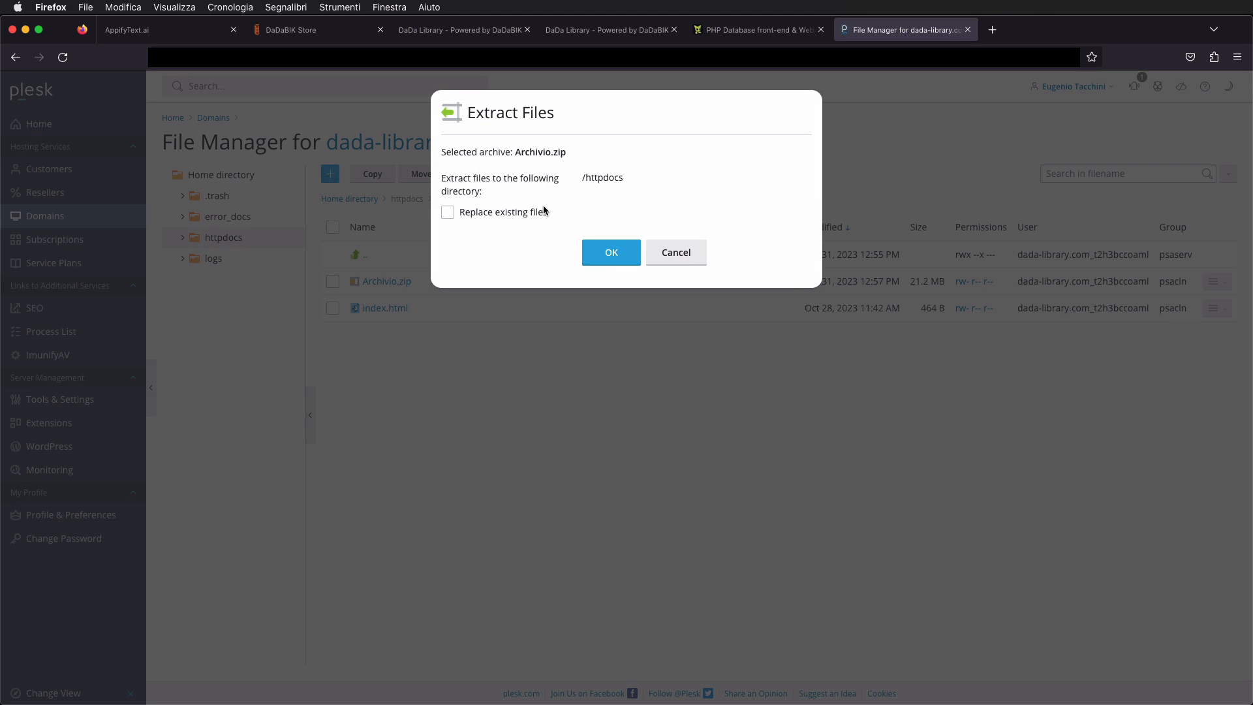
left_click(613, 255)
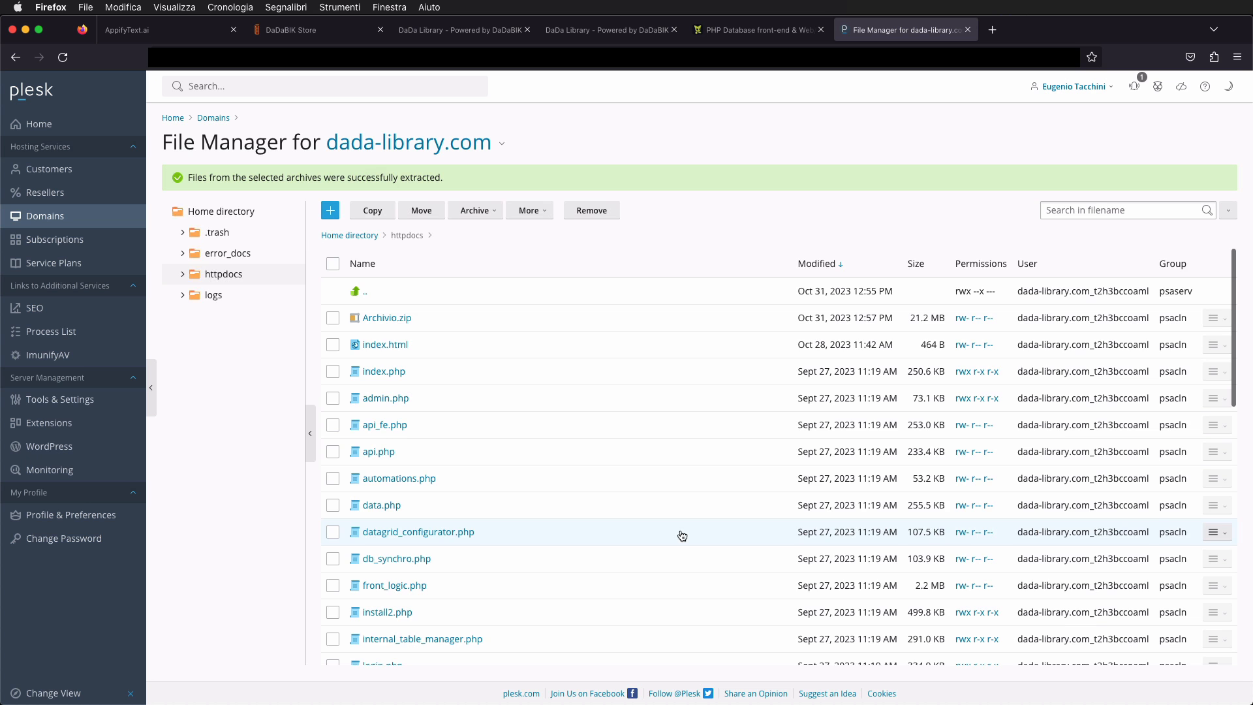
scroll(681, 532, "down", 10)
scroll(682, 535, "up", 10)
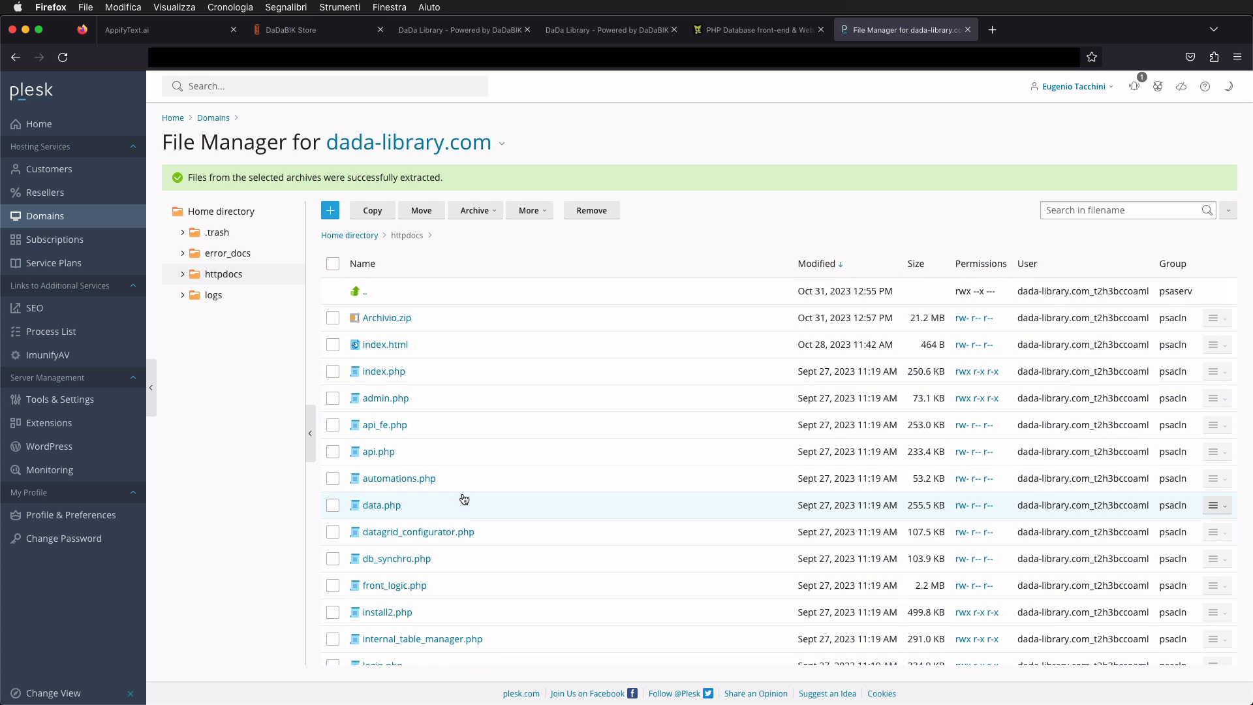
Step: Remove Archivio.zip from httpdocs, skipping the Recycle Bin
scroll(464, 499, "down", 15)
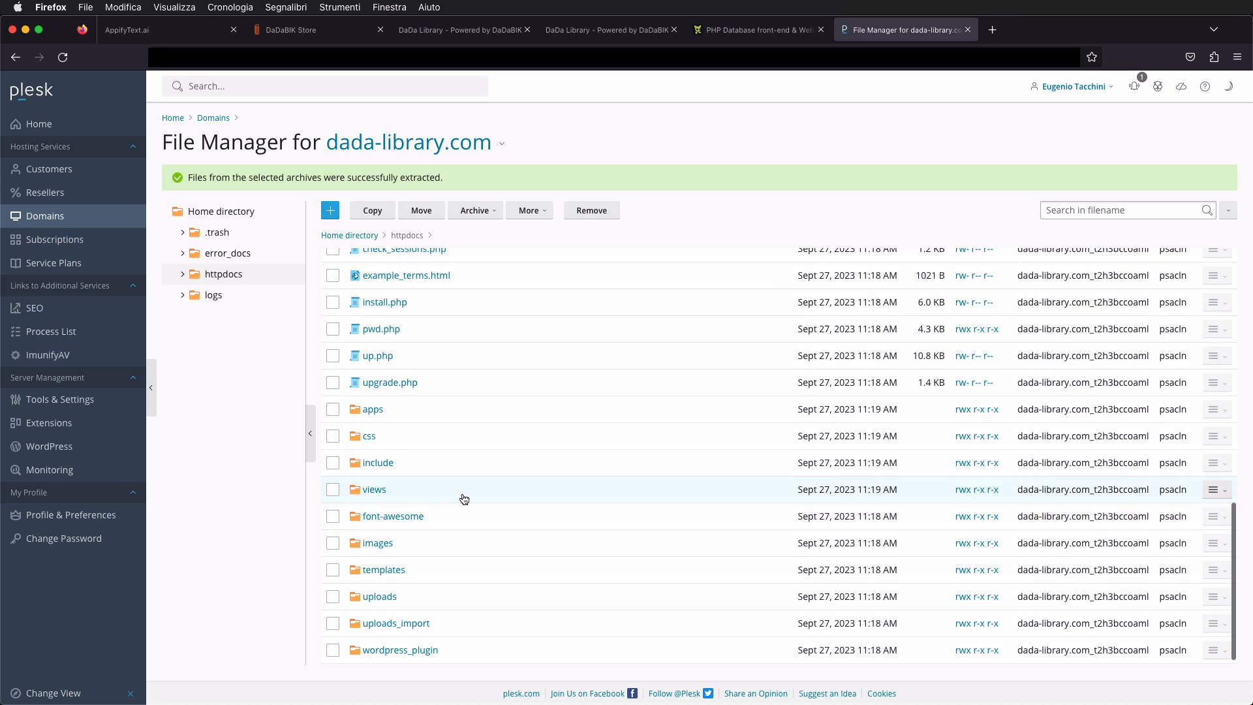
scroll(464, 500, "up", 15)
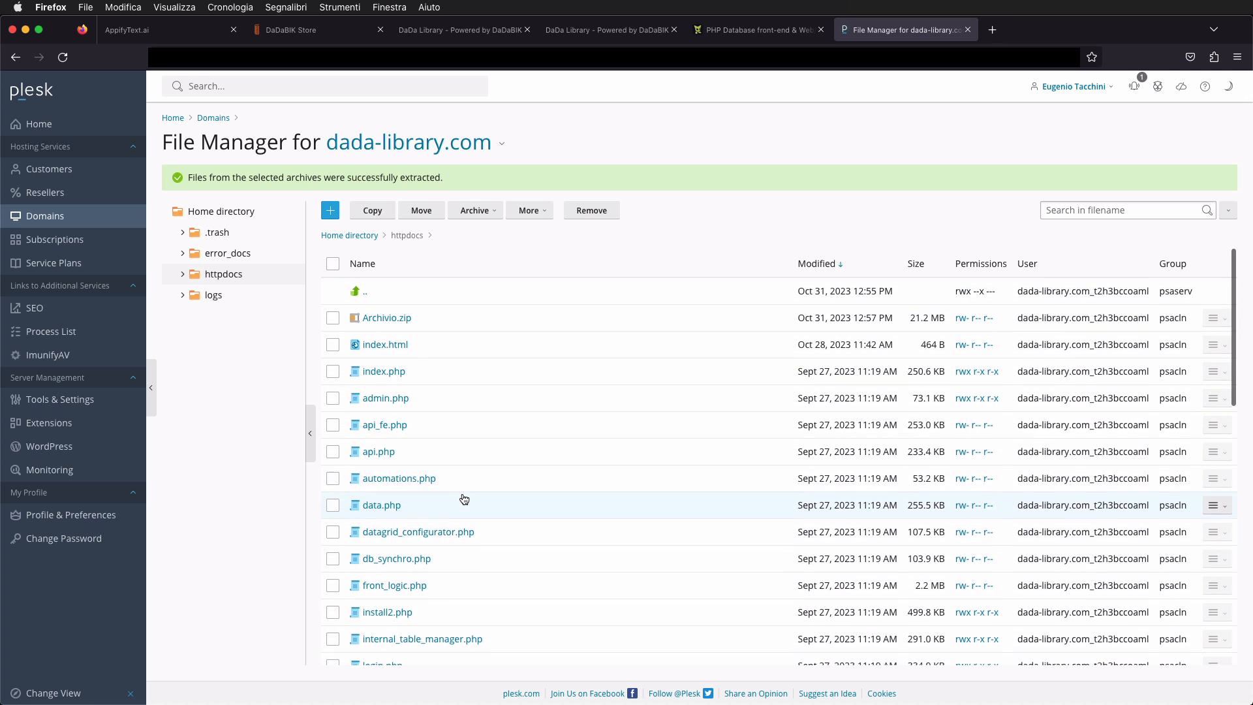
left_click(333, 319)
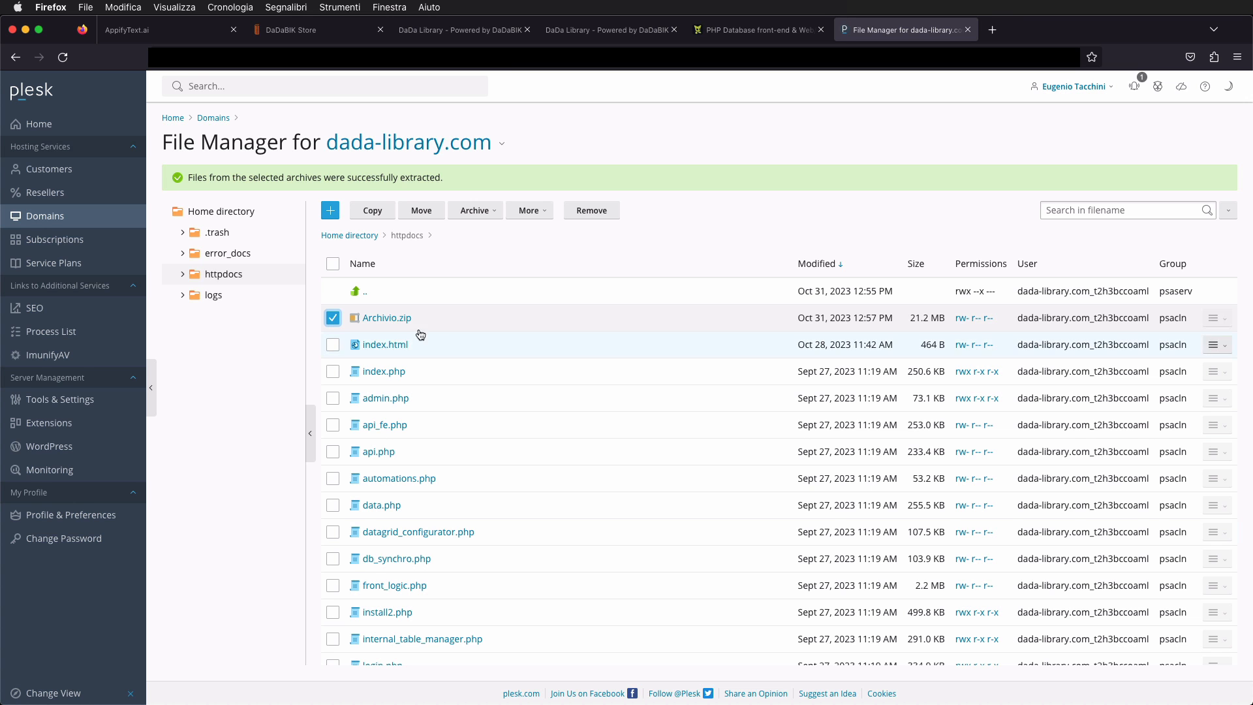
left_click(594, 210)
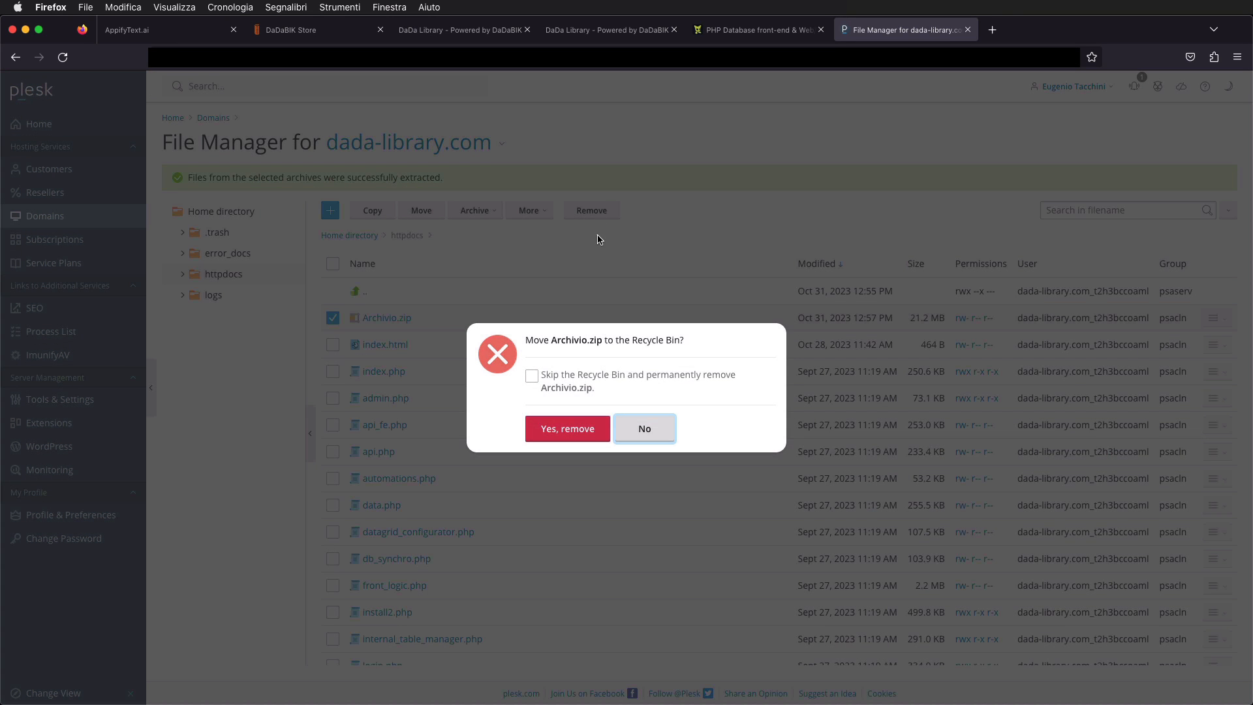
left_click(532, 376)
left_click(577, 429)
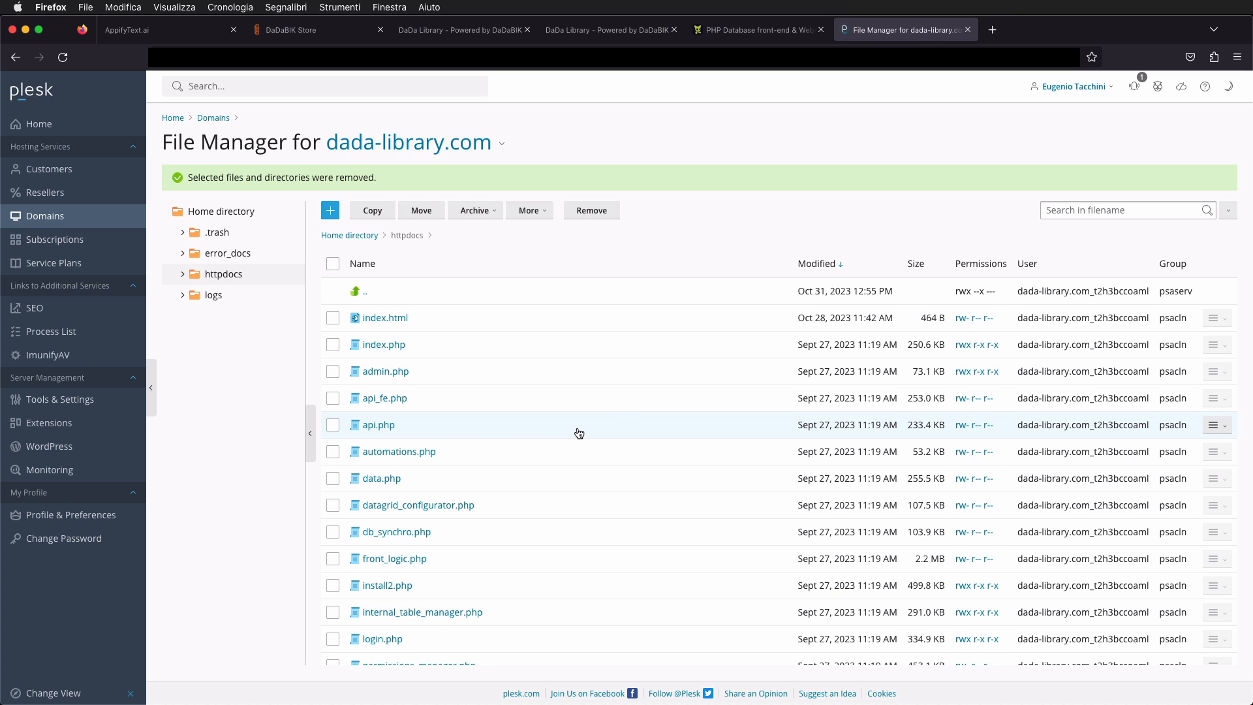
scroll(579, 432, "down", 5)
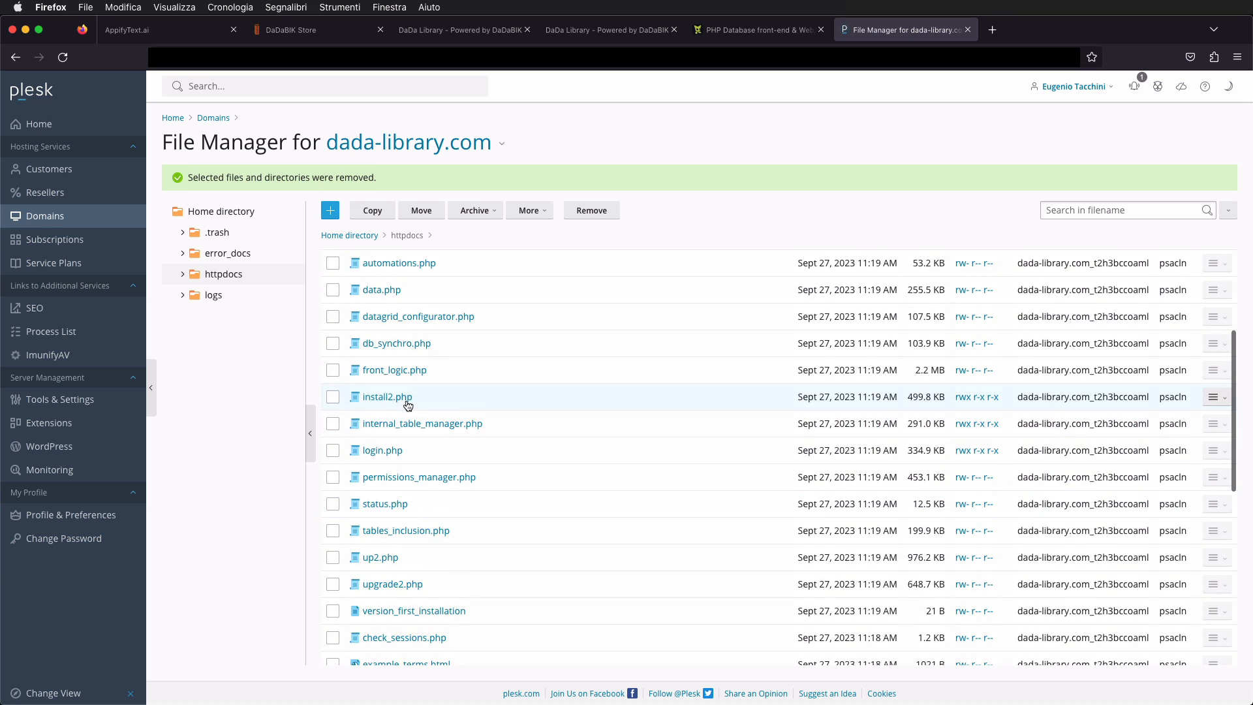
scroll(562, 467, "up", 5)
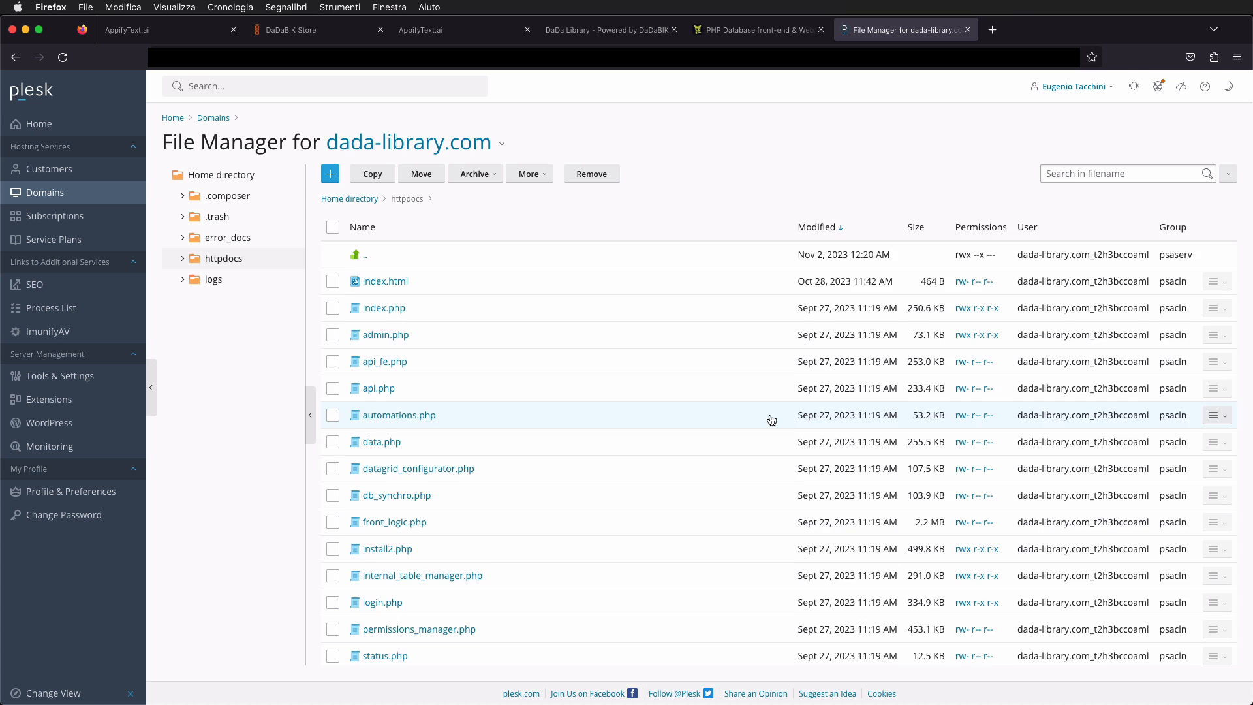
scroll(771, 420, "down", 10)
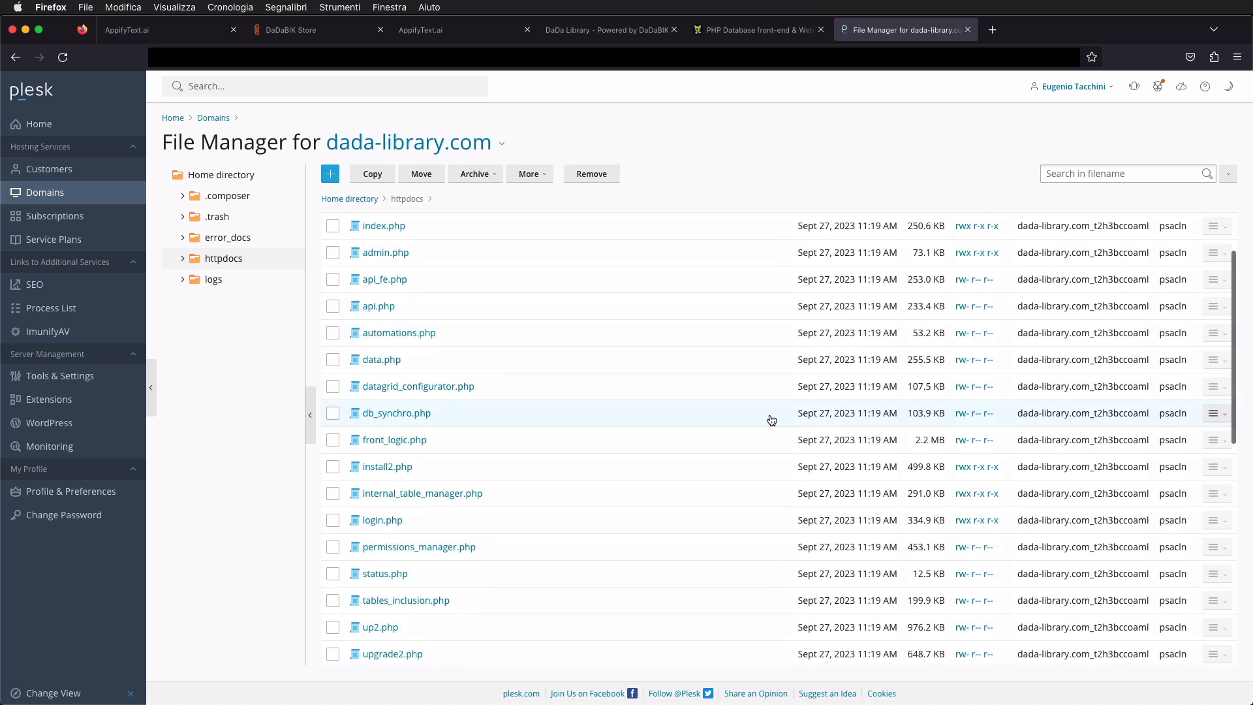
scroll(771, 420, "down", 1)
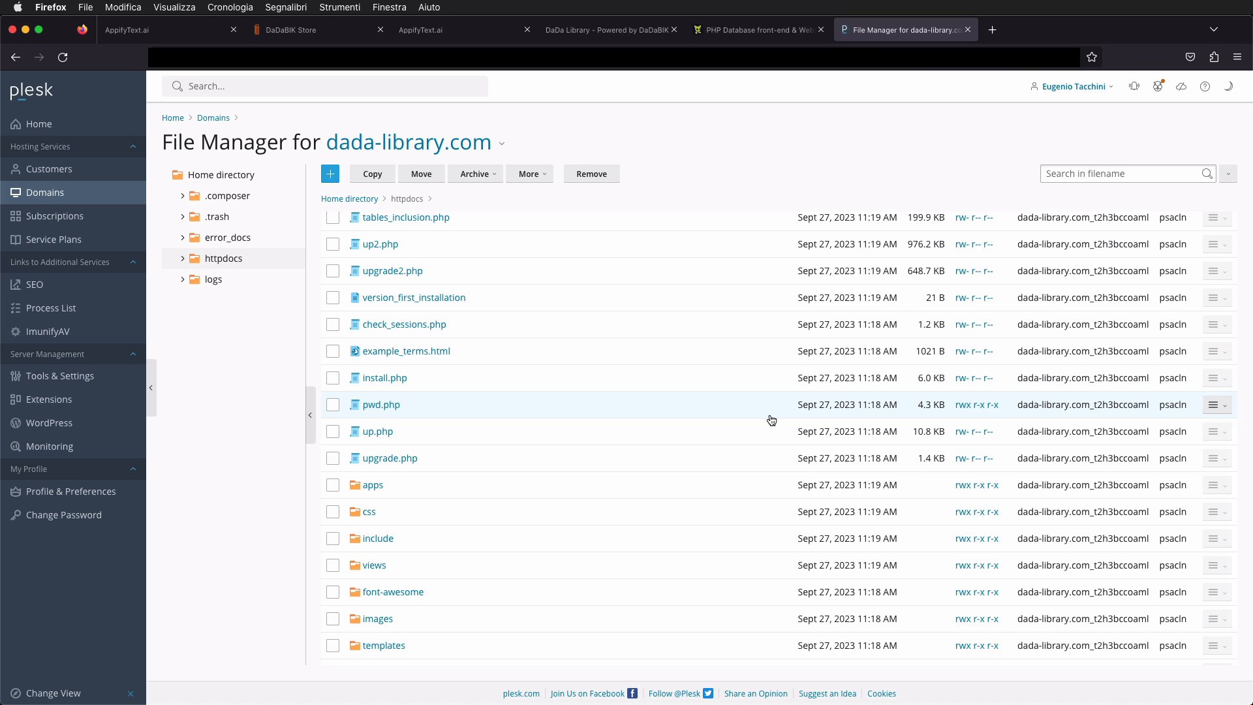
scroll(607, 408, "down", 2)
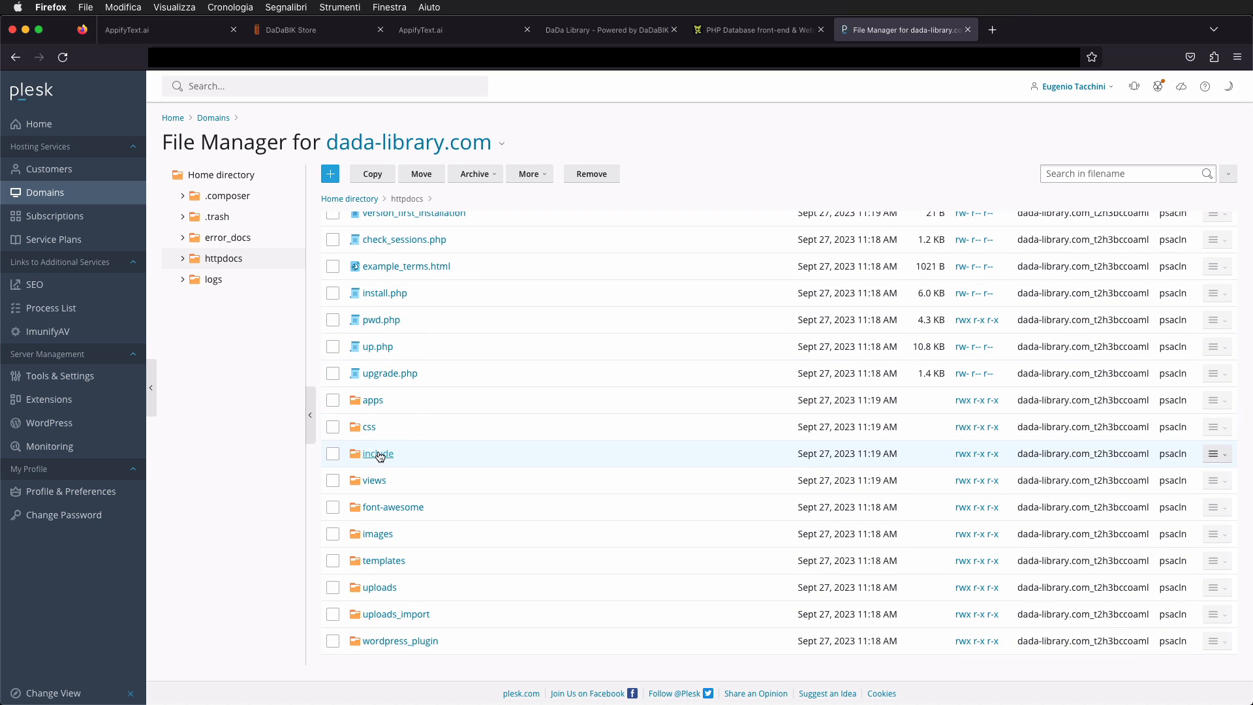
Step: Browse into the include folder and open config_custom.php in Plesk's Code Editor
left_click(379, 454)
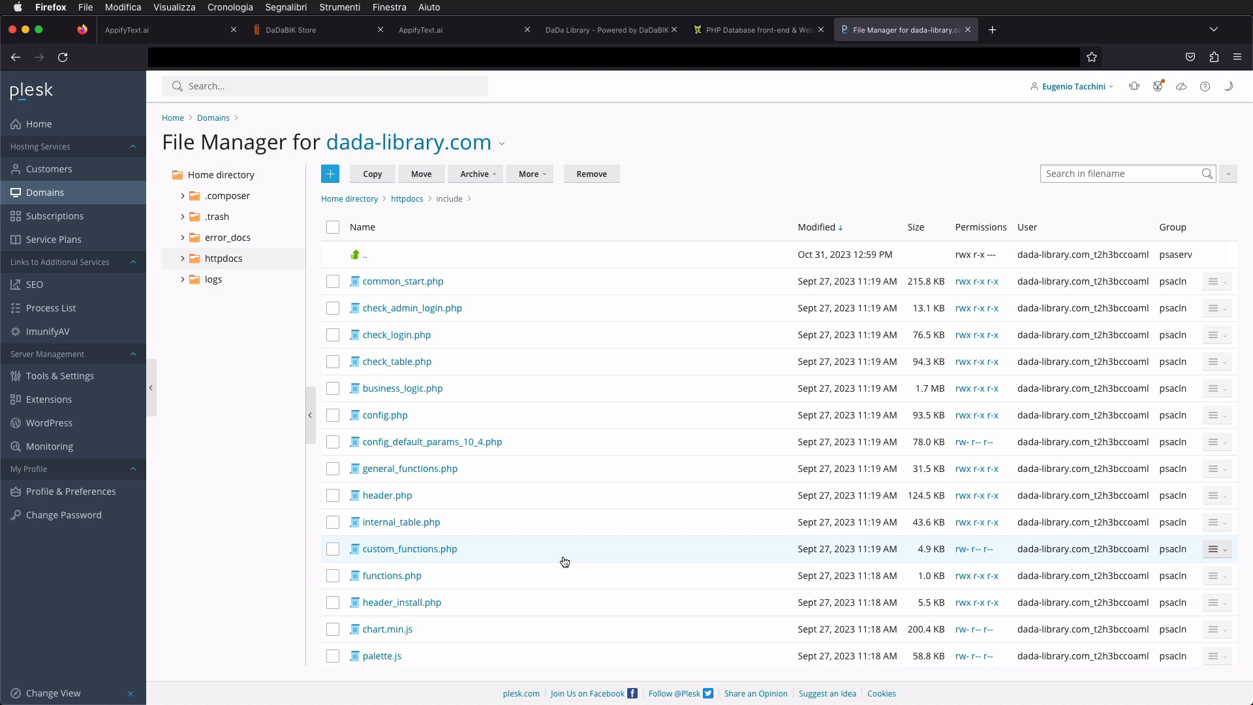
scroll(565, 562, "down", 4)
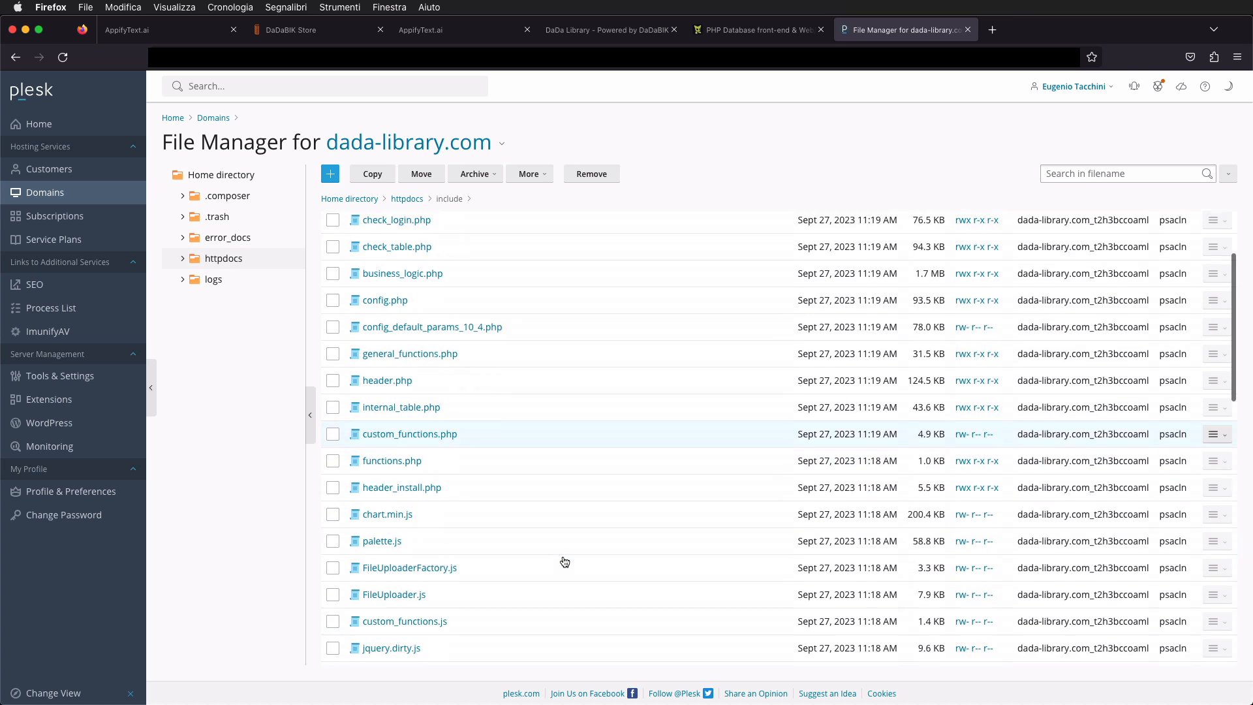
scroll(565, 562, "down", 8)
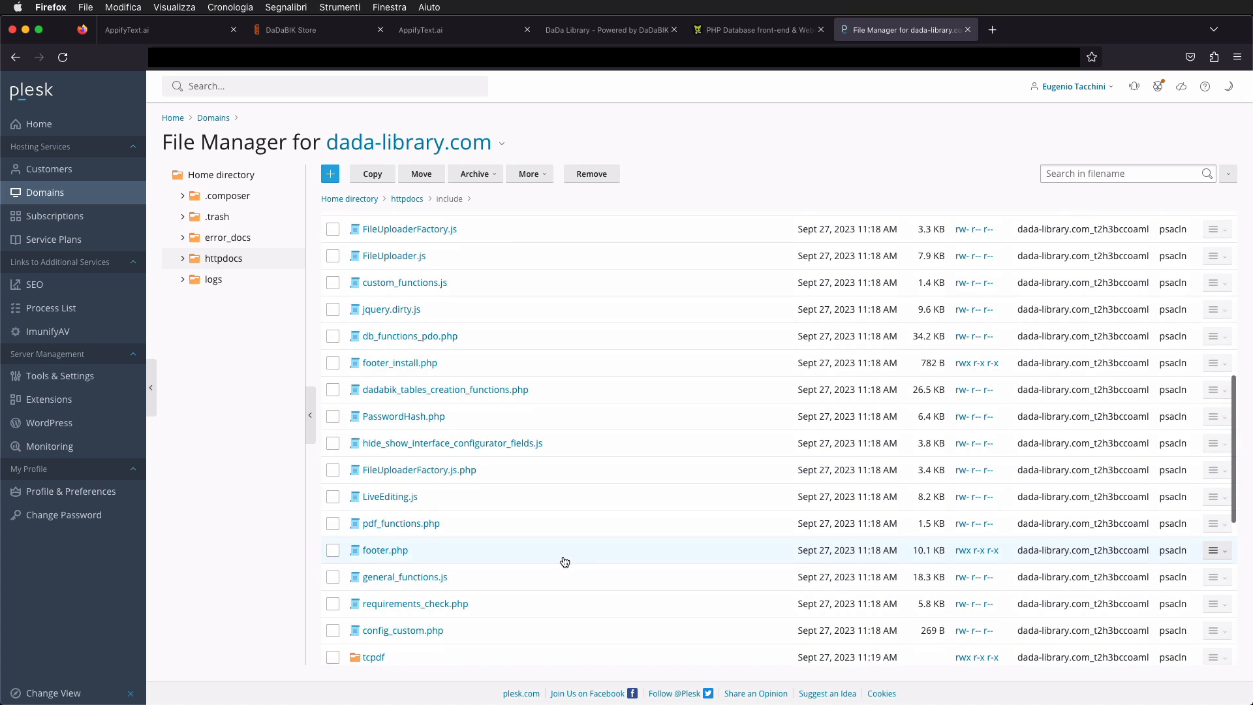
key("super+f")
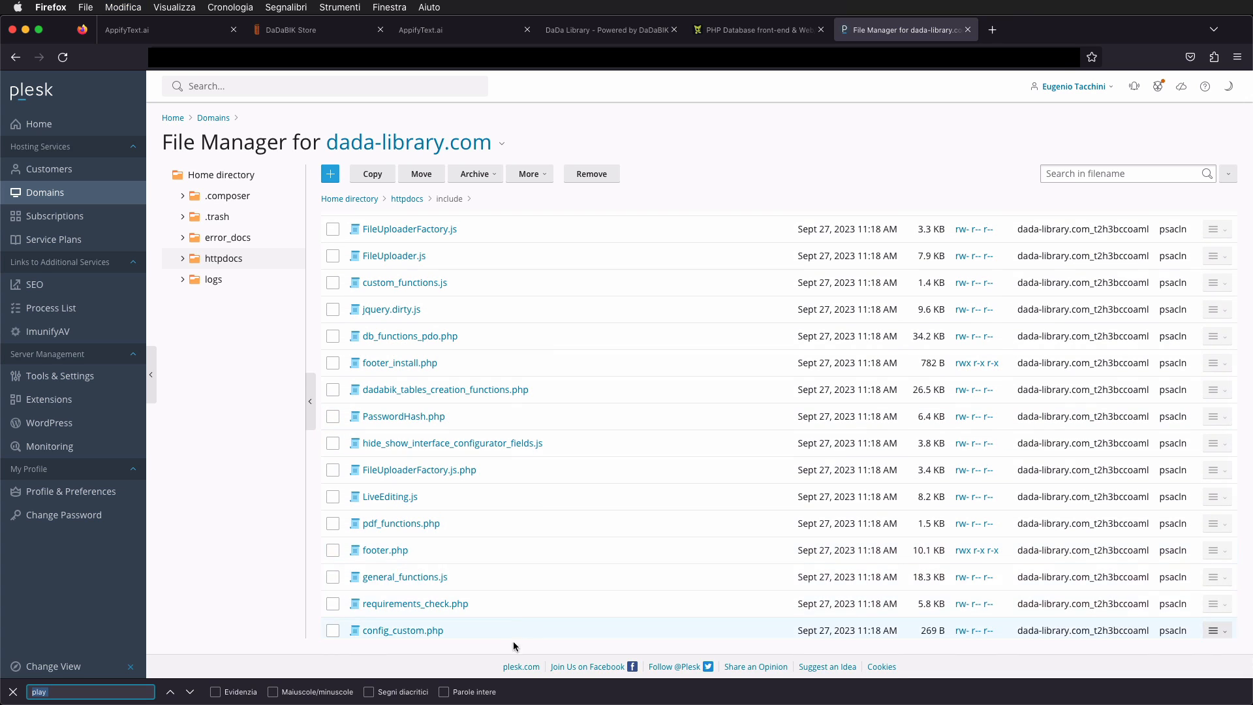
left_click(429, 631)
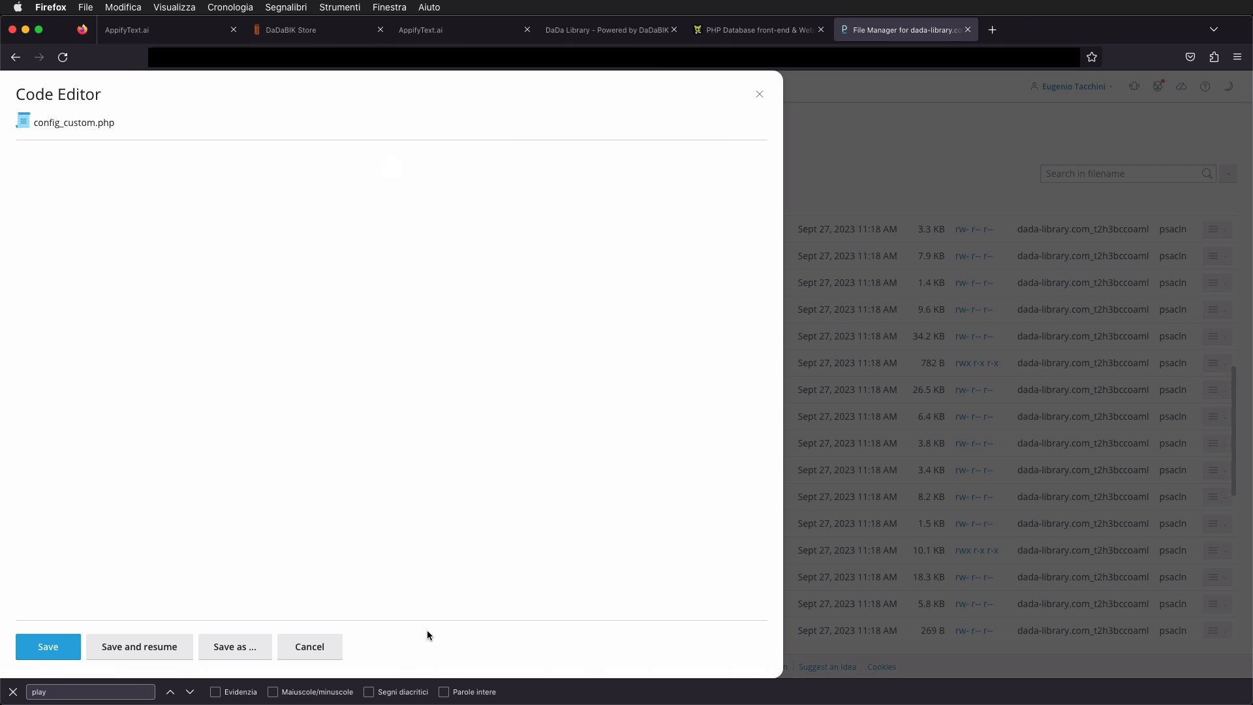
left_click(12, 692)
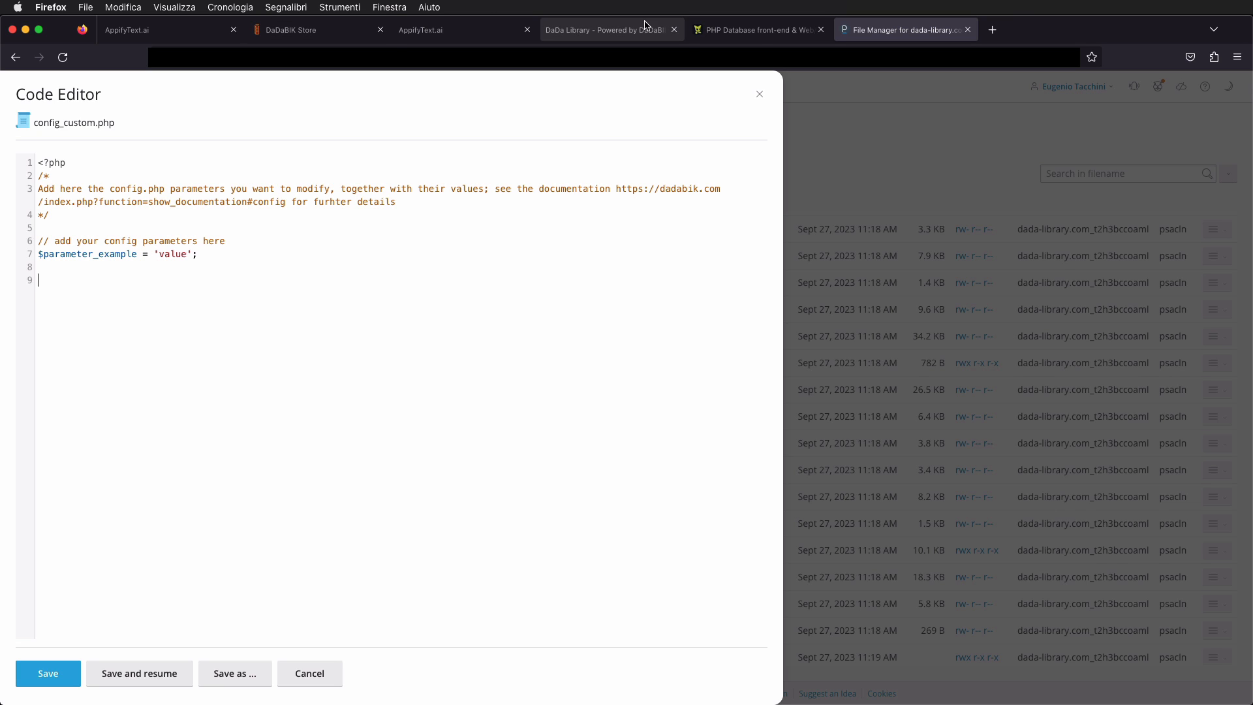
Step: Copy the example config_custom.php block from the DaDaBIK manual's config section
left_click(765, 37)
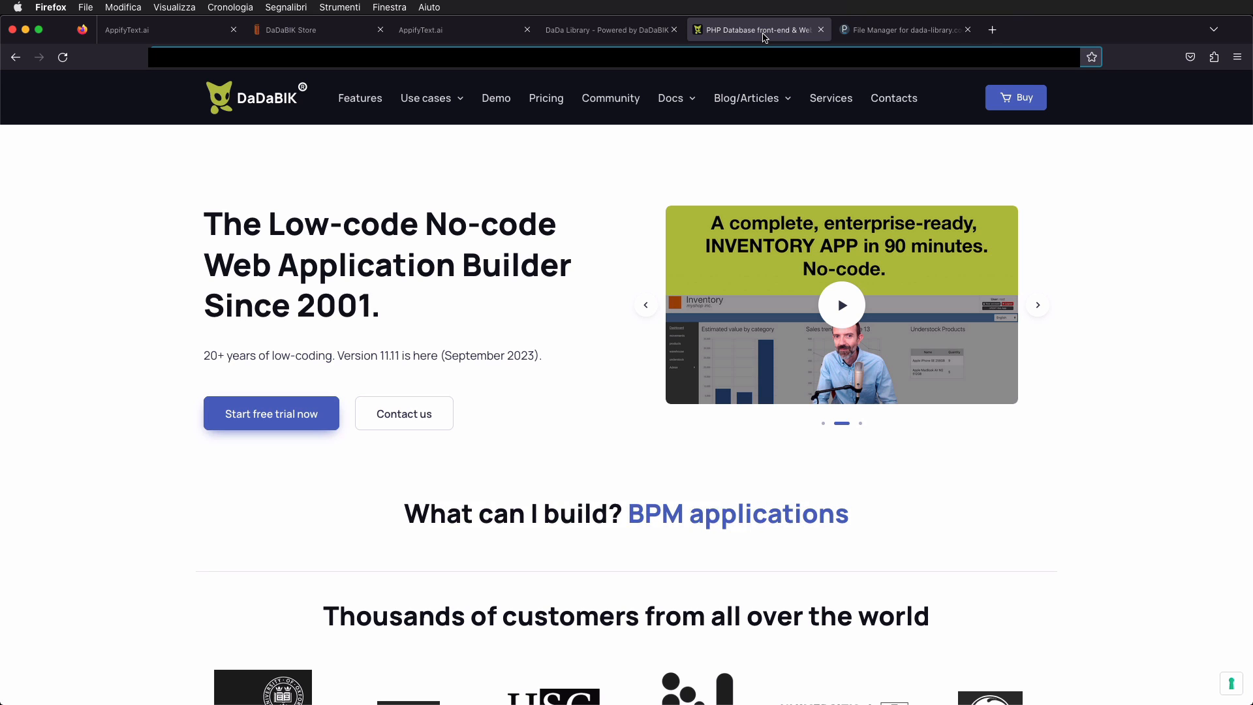
mouse_move(672, 97)
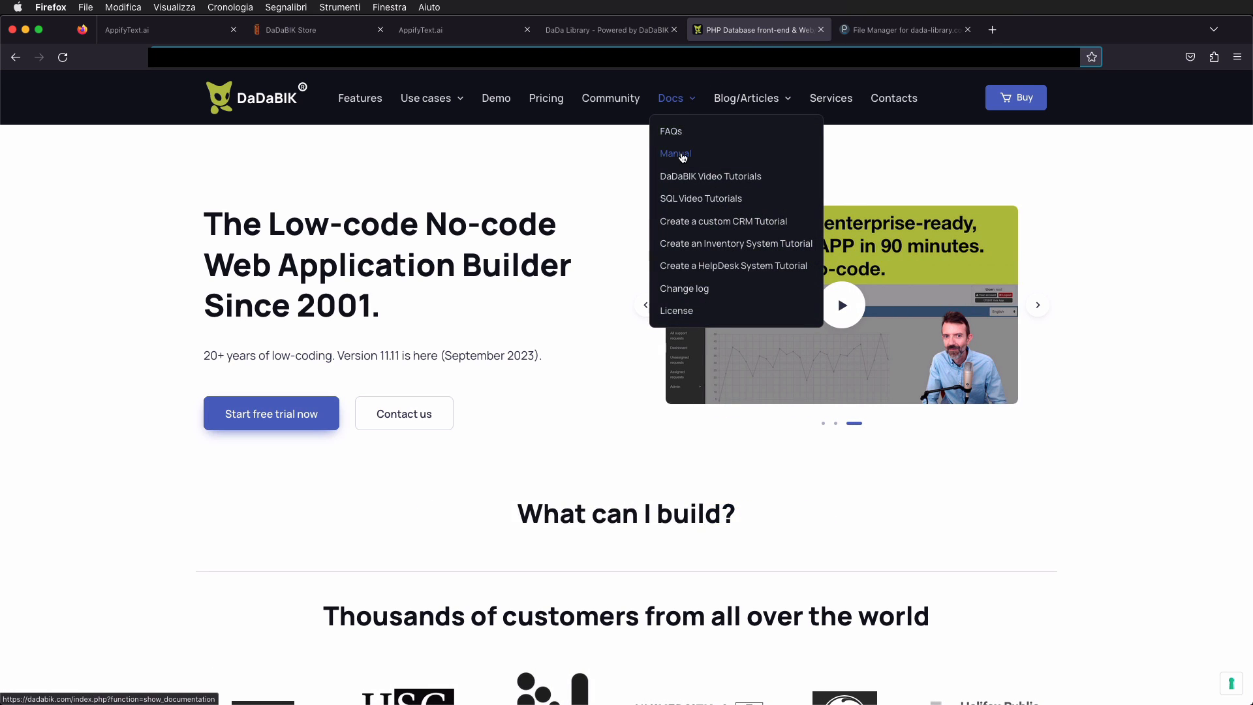
left_click(682, 155)
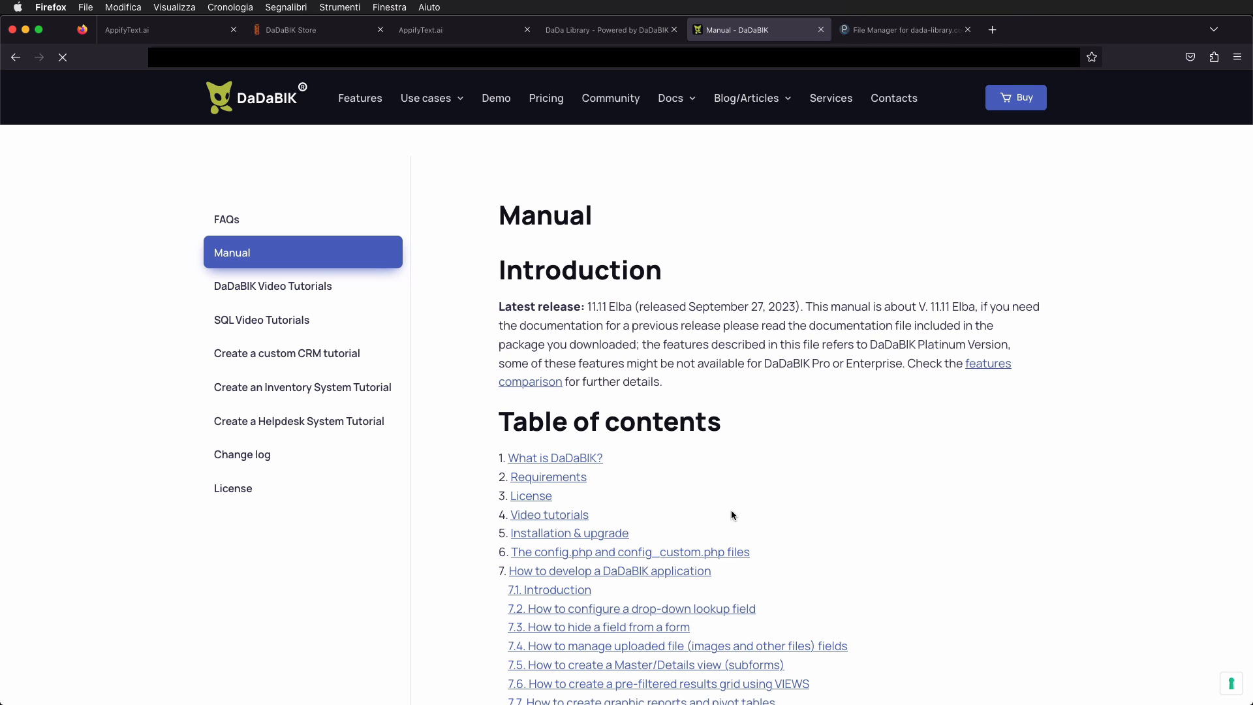
left_click(686, 550)
scroll(645, 522, "down", 3)
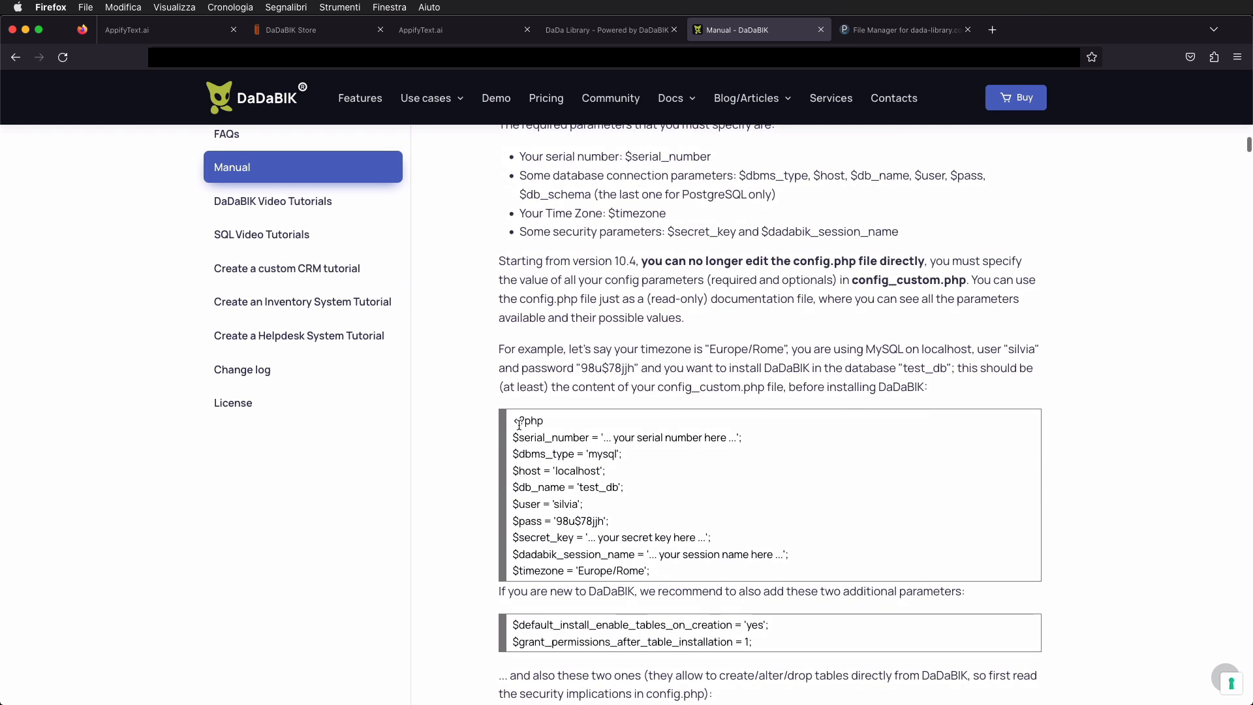
left_click_drag(513, 423, 683, 565)
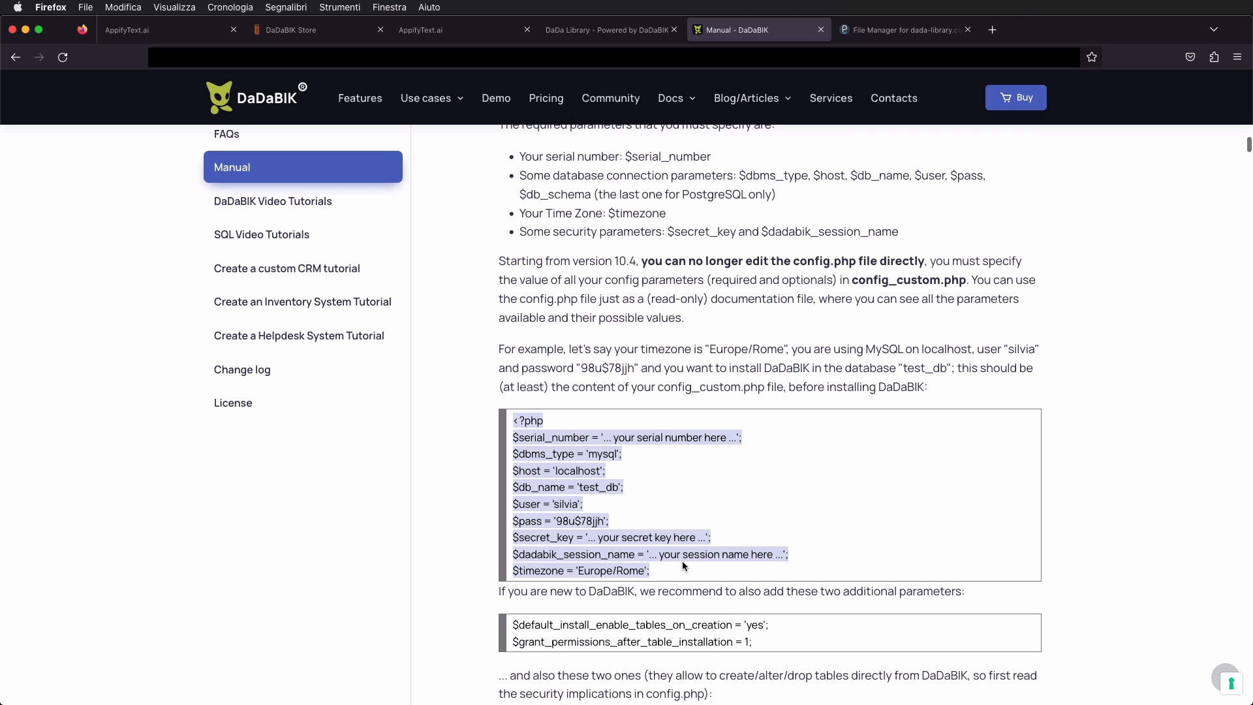
key("super+c")
Step: Replace config_custom.php's default template with the copied sample configuration
left_click(889, 31)
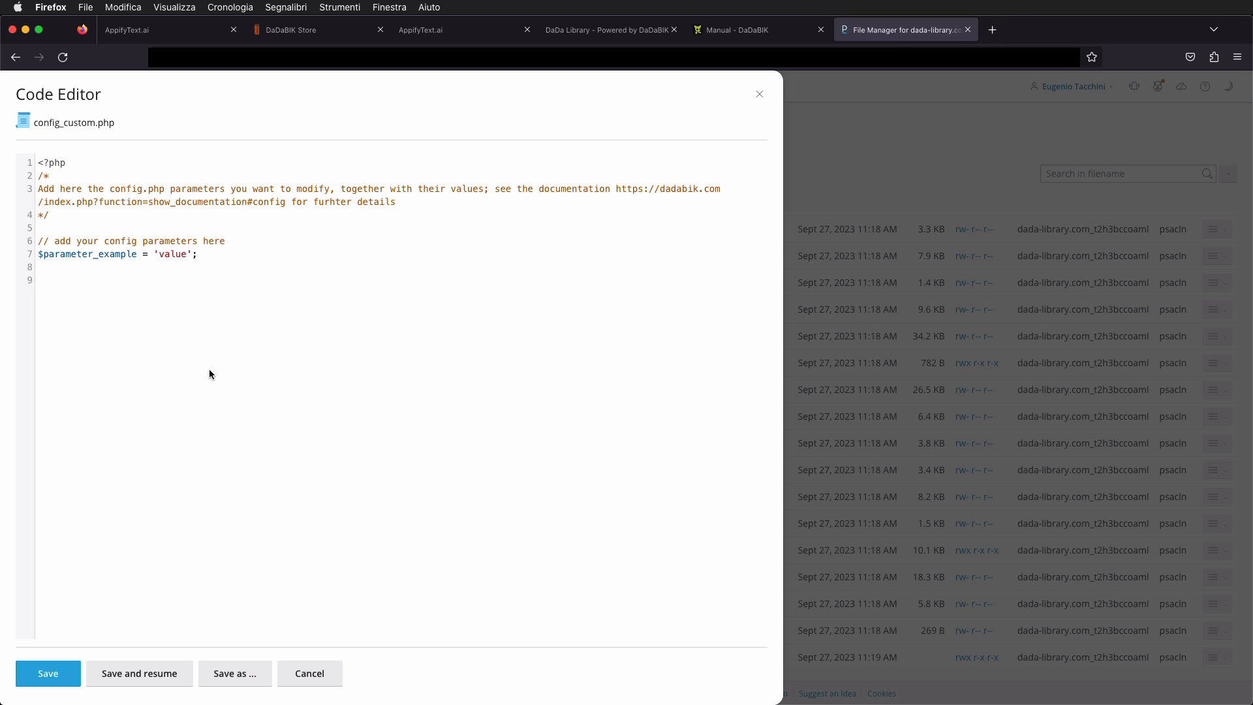
key("super+a")
key("super+v")
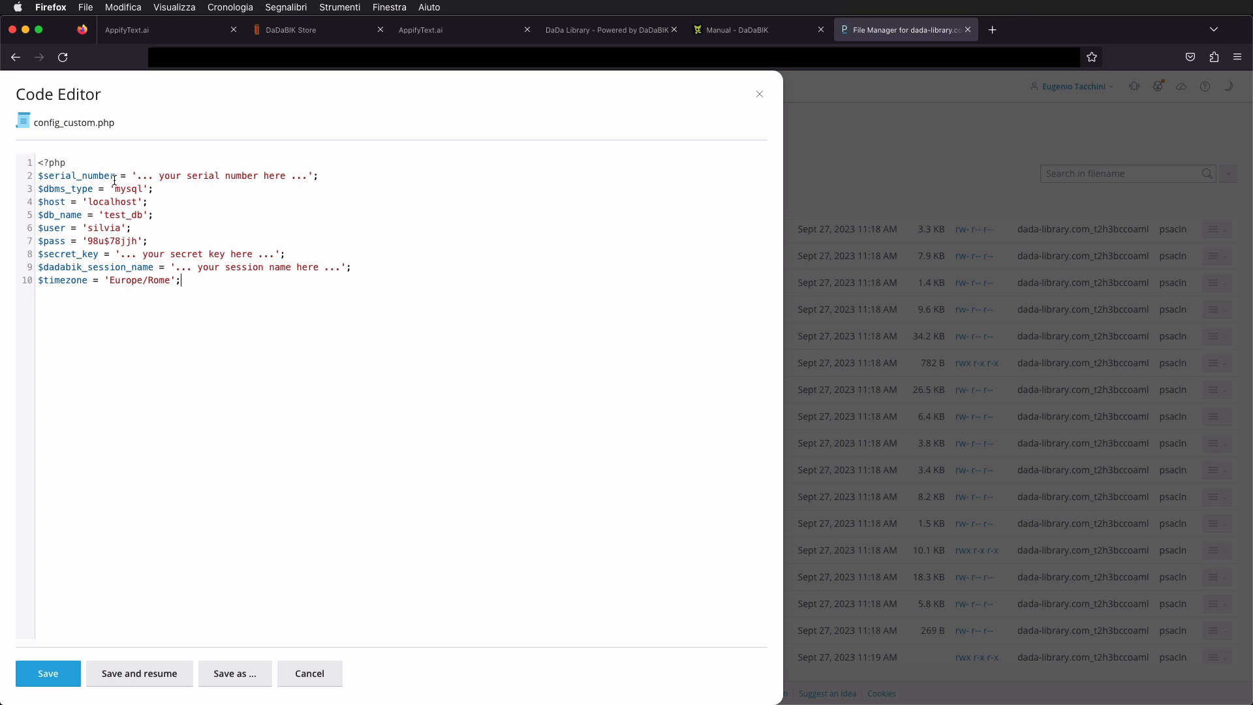
Step: Fill in serial, mysql on localhost, 'dada-library' database and user, and Europe/Rome timezone
left_click_drag(170, 180, 176, 178)
left_click(307, 276)
left_click_drag(38, 202, 166, 242)
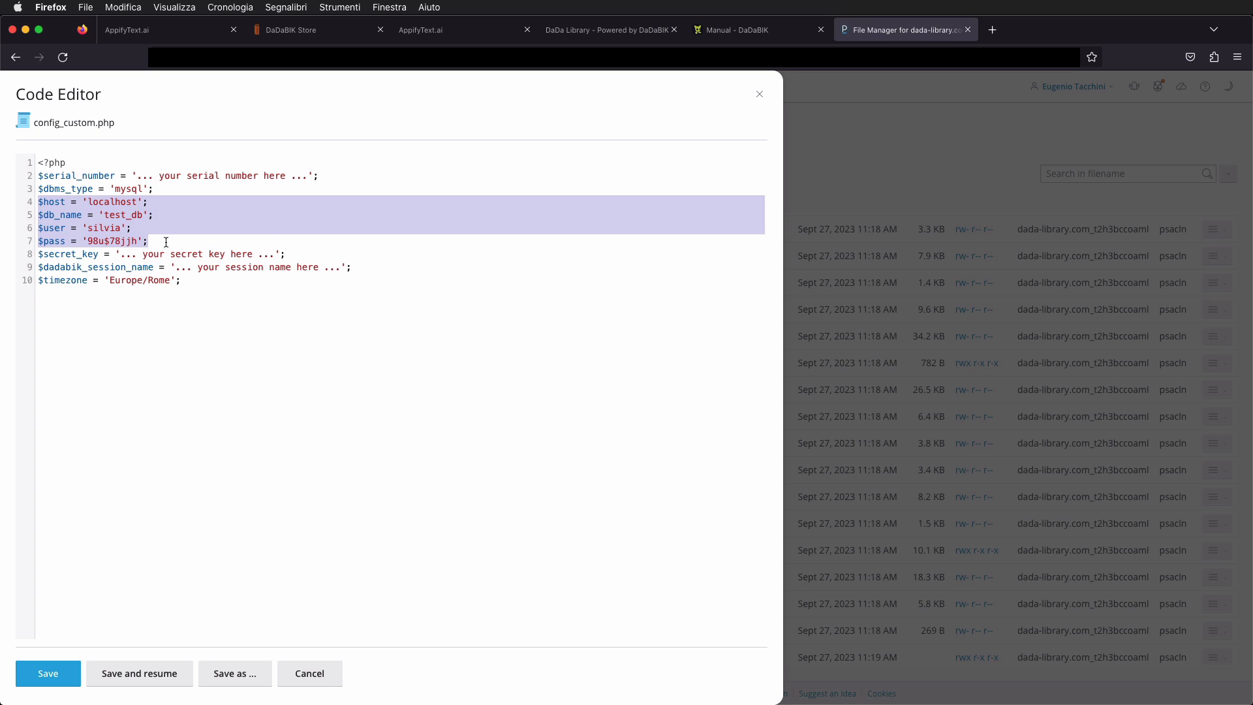
left_click(250, 253)
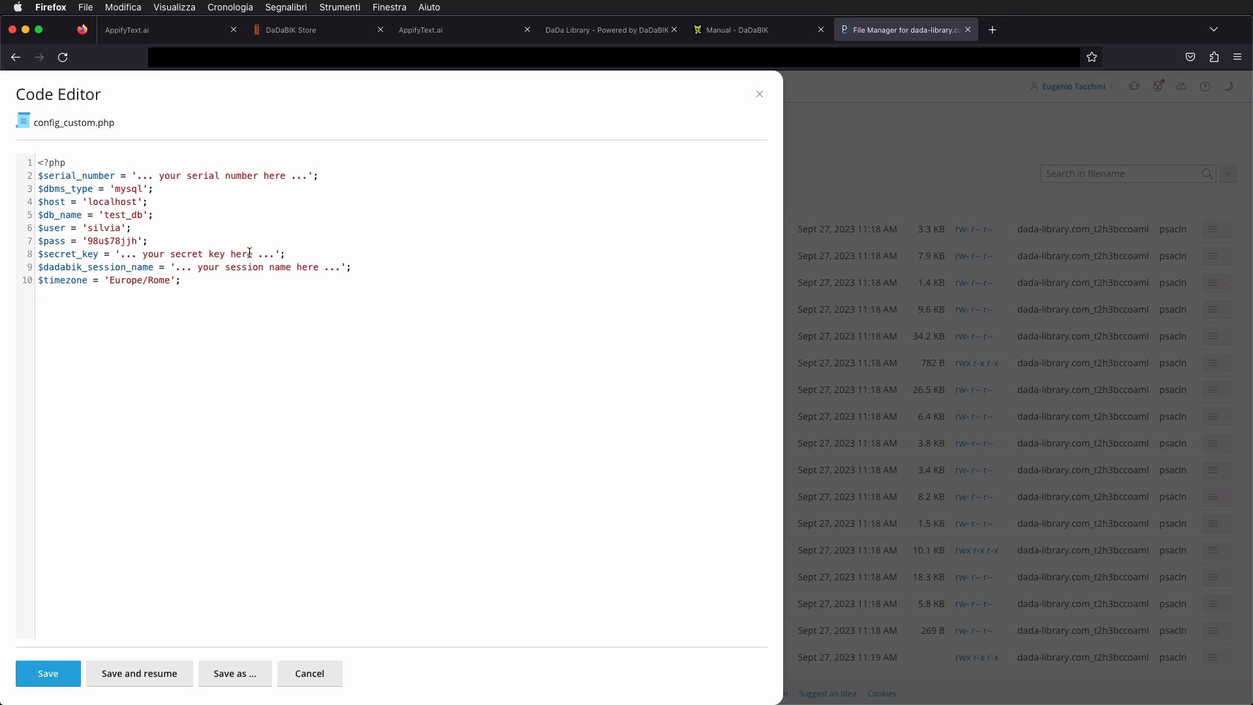
key("ctrl+a")
key("ctrl+v")
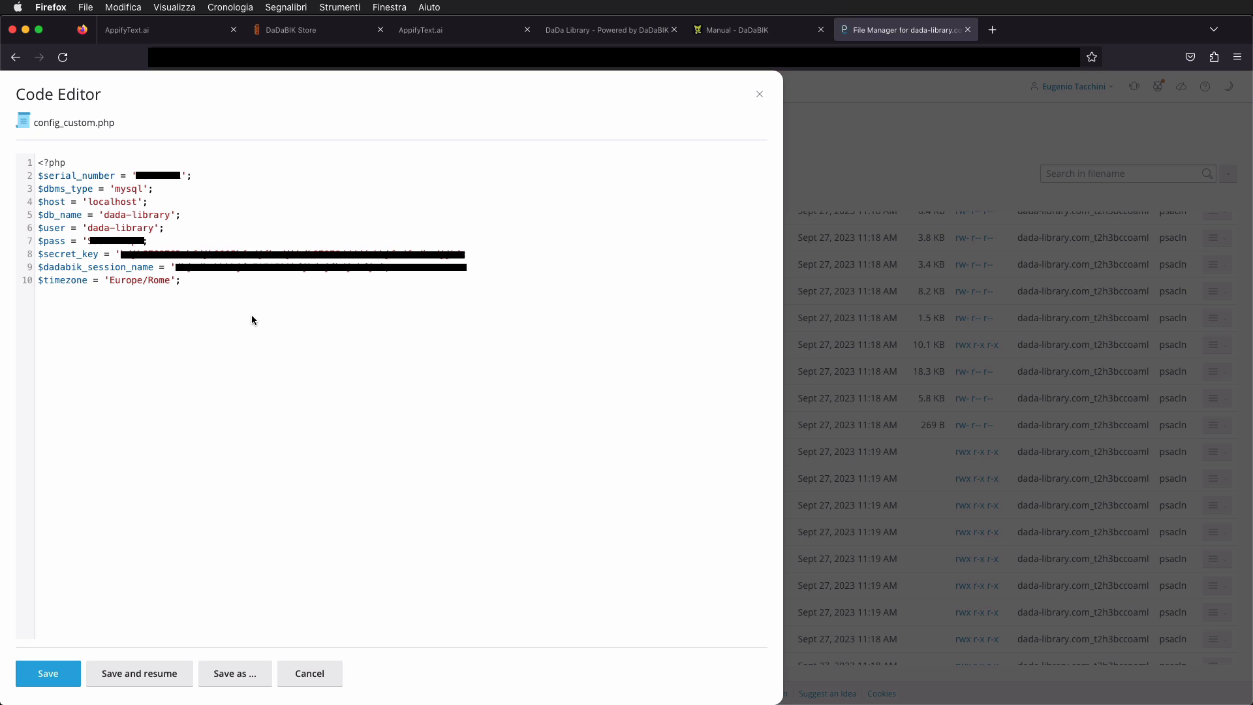
Step: Save the edited config_custom.php and return to the httpdocs folder
left_click(46, 681)
scroll(640, 414, "up", 10)
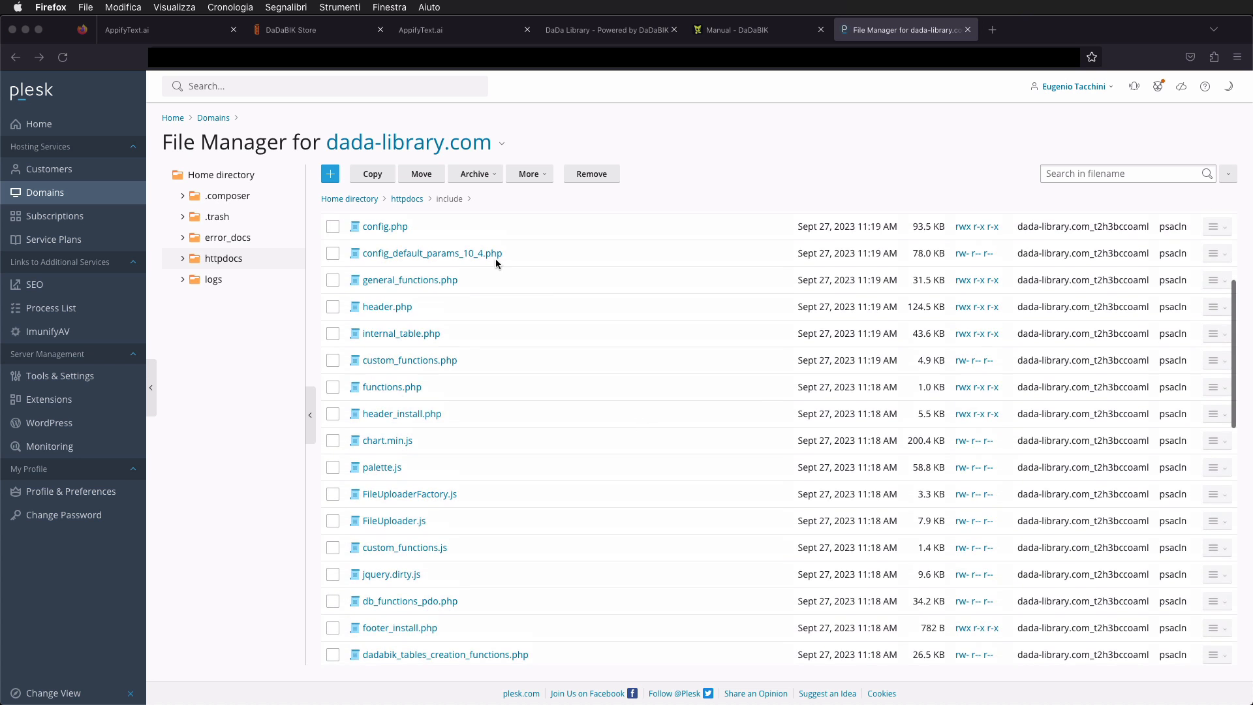
left_click(410, 200)
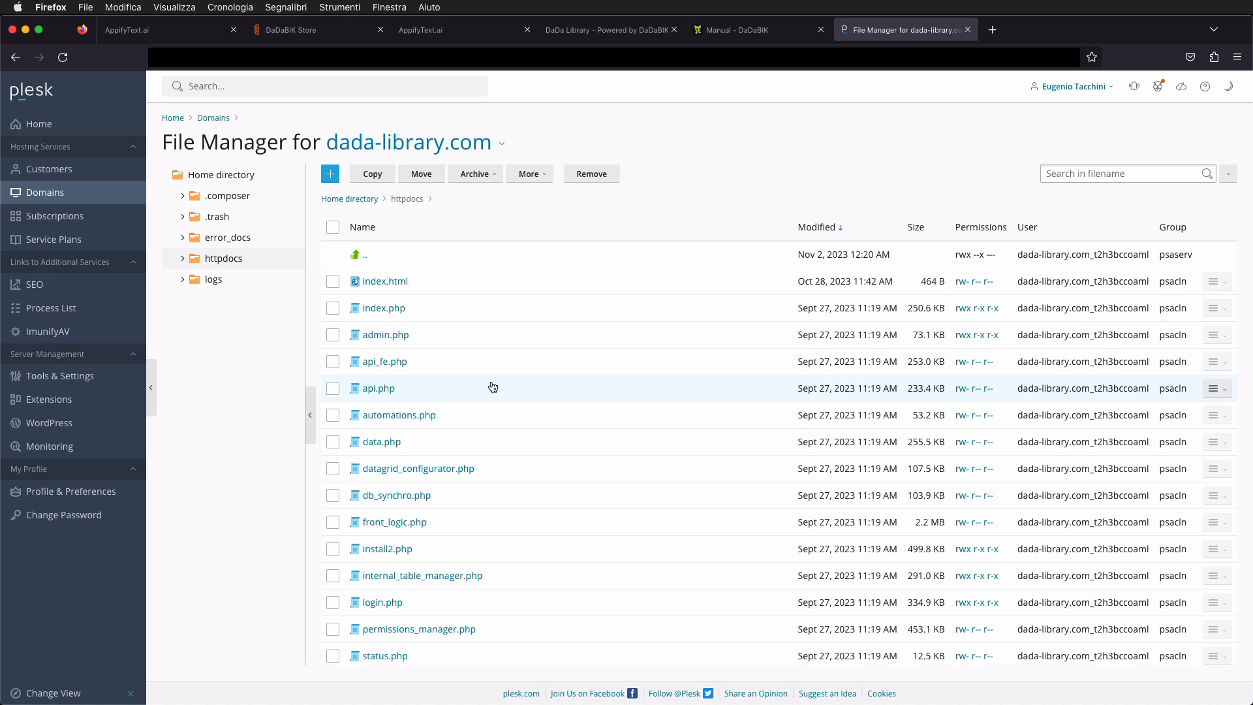
Step: Permanently delete index.html from httpdocs, skipping the Recycle Bin, then open a new tab
left_click(333, 281)
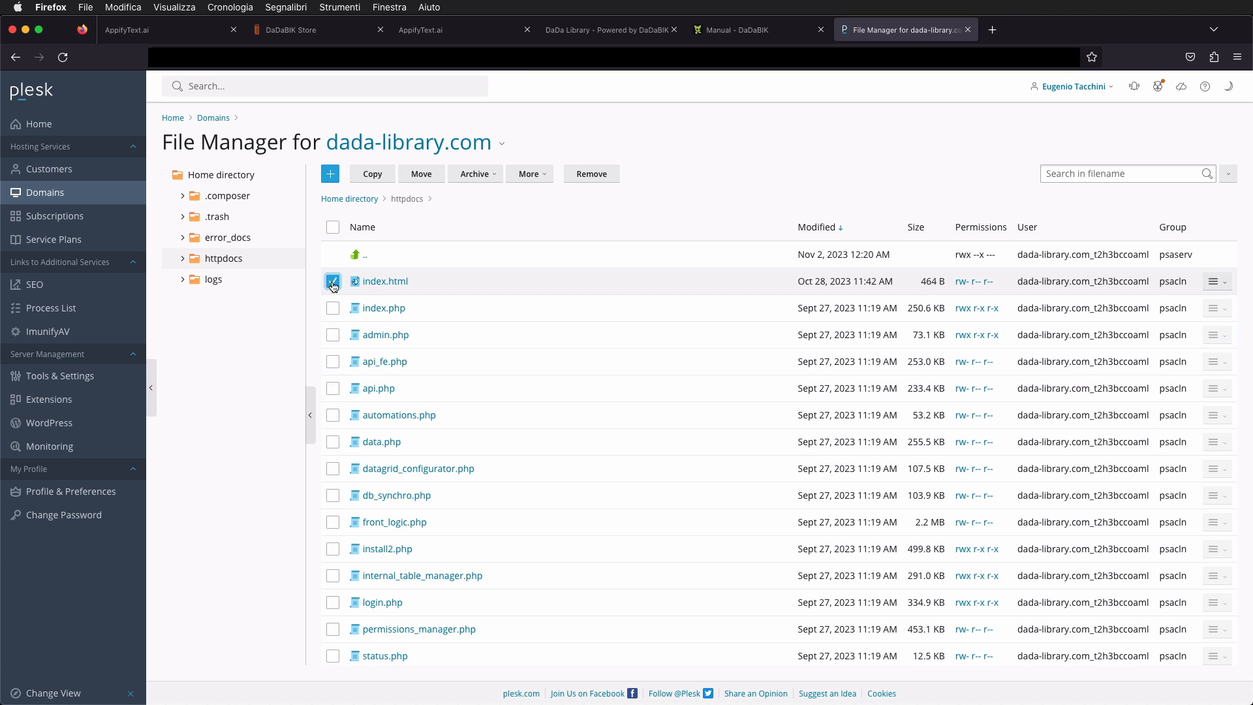
left_click(592, 173)
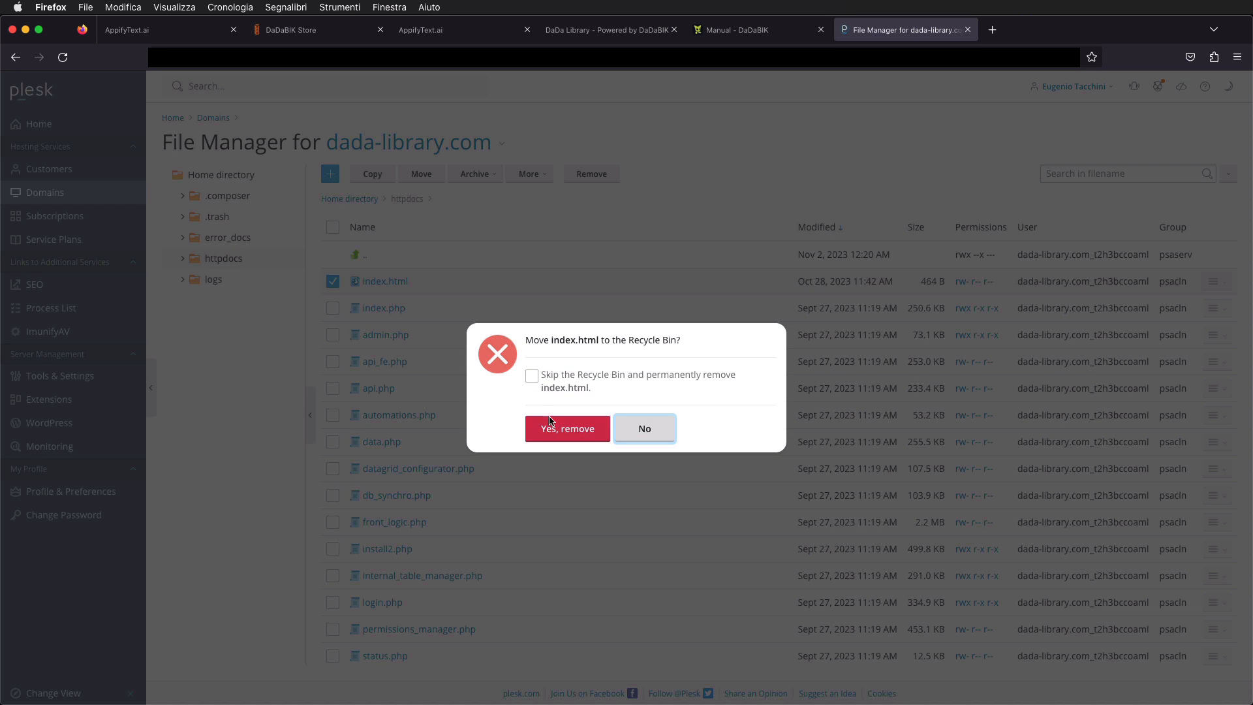
left_click(532, 377)
left_click(569, 429)
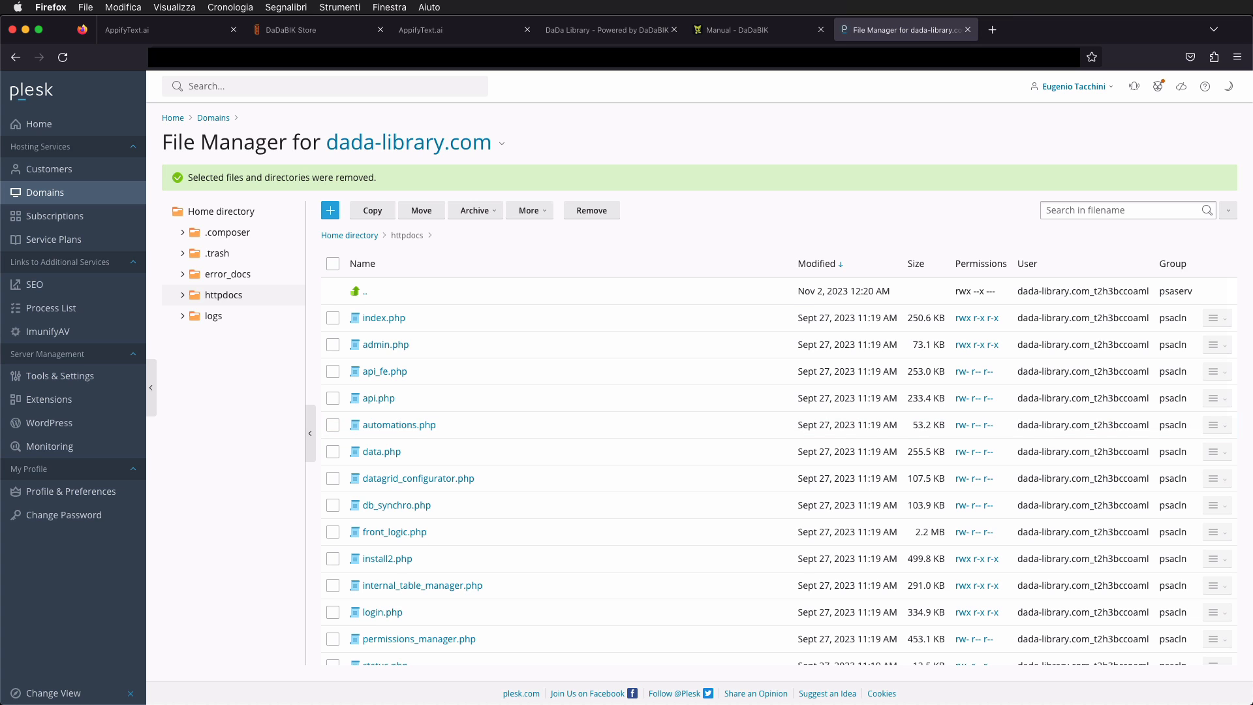
key("super+t")
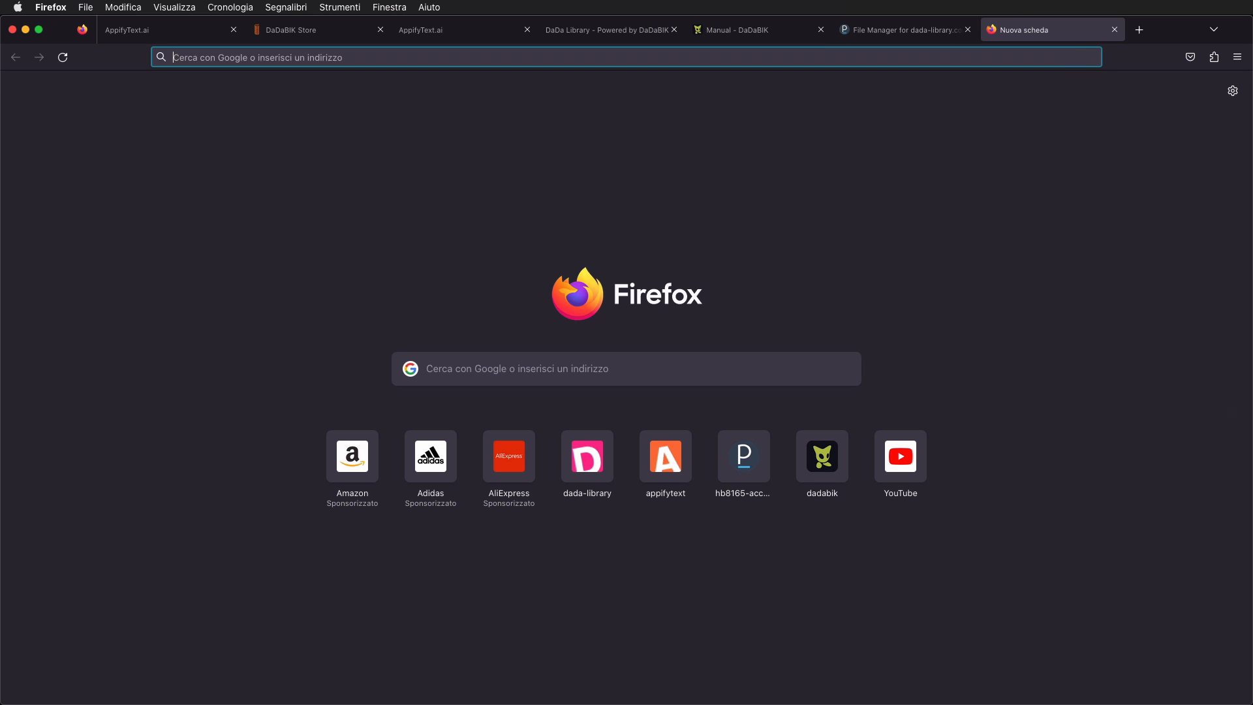
Step: Load the DaDaBIK installer at dada-library.com/install.php
type("dada-library.com/")
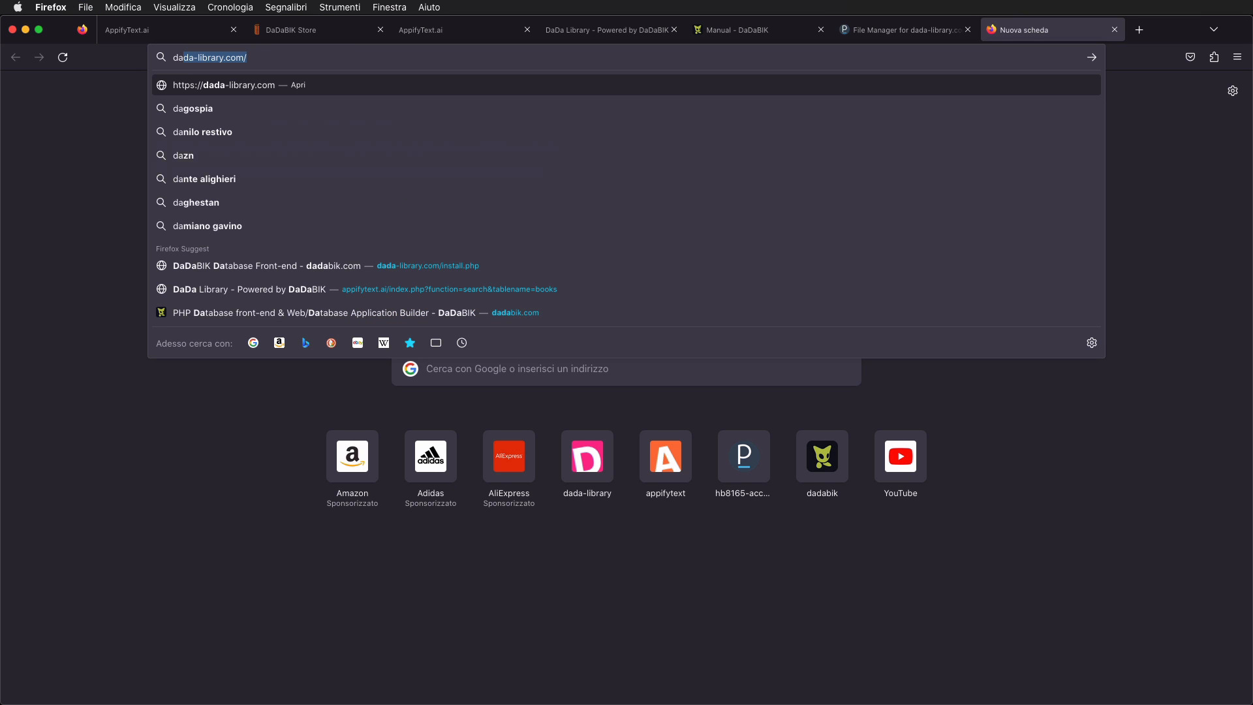
key("Right")
type("install")
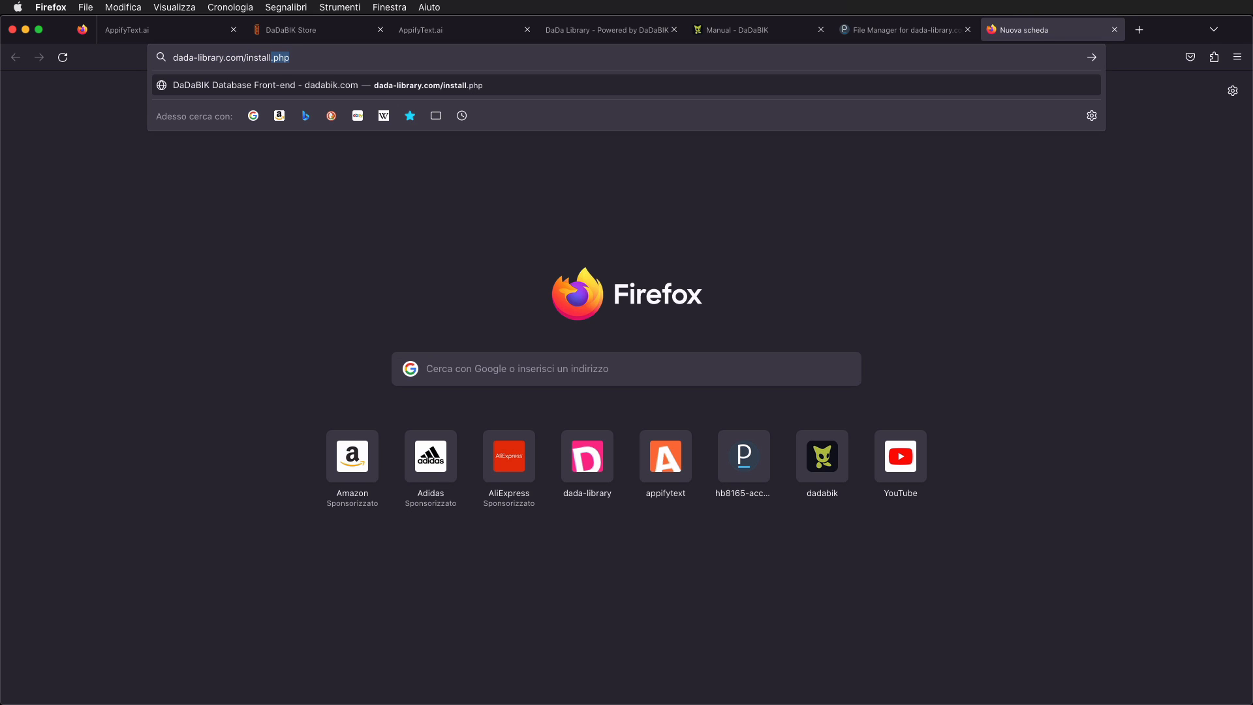
key("Return")
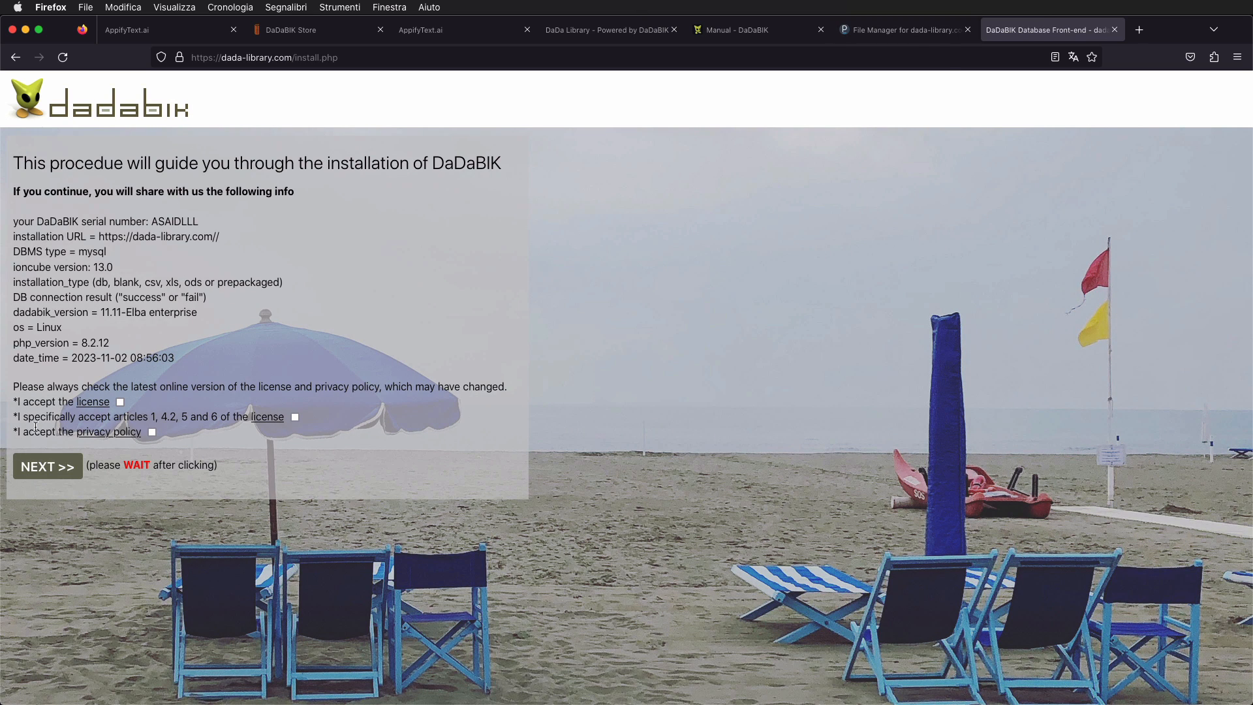
Step: Accept the licence, articles 1, 4.2, 5 and 6, and continue to the requirements check
left_click(120, 402)
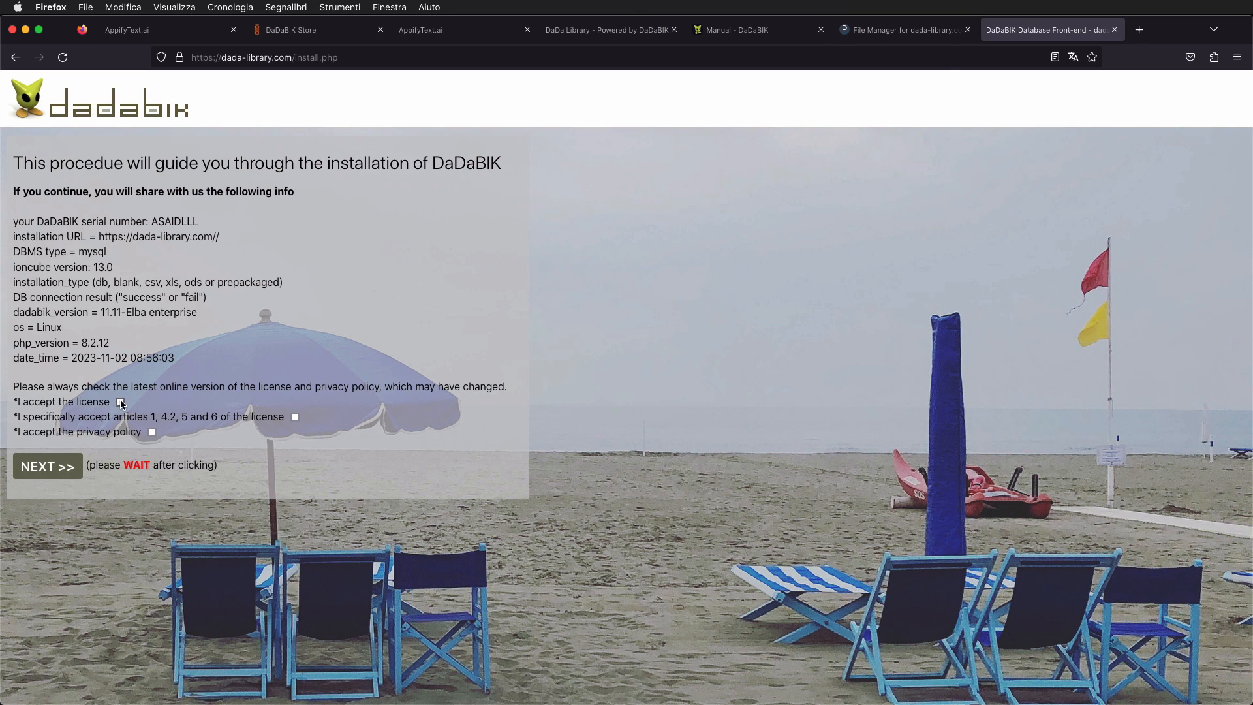
left_click(295, 417)
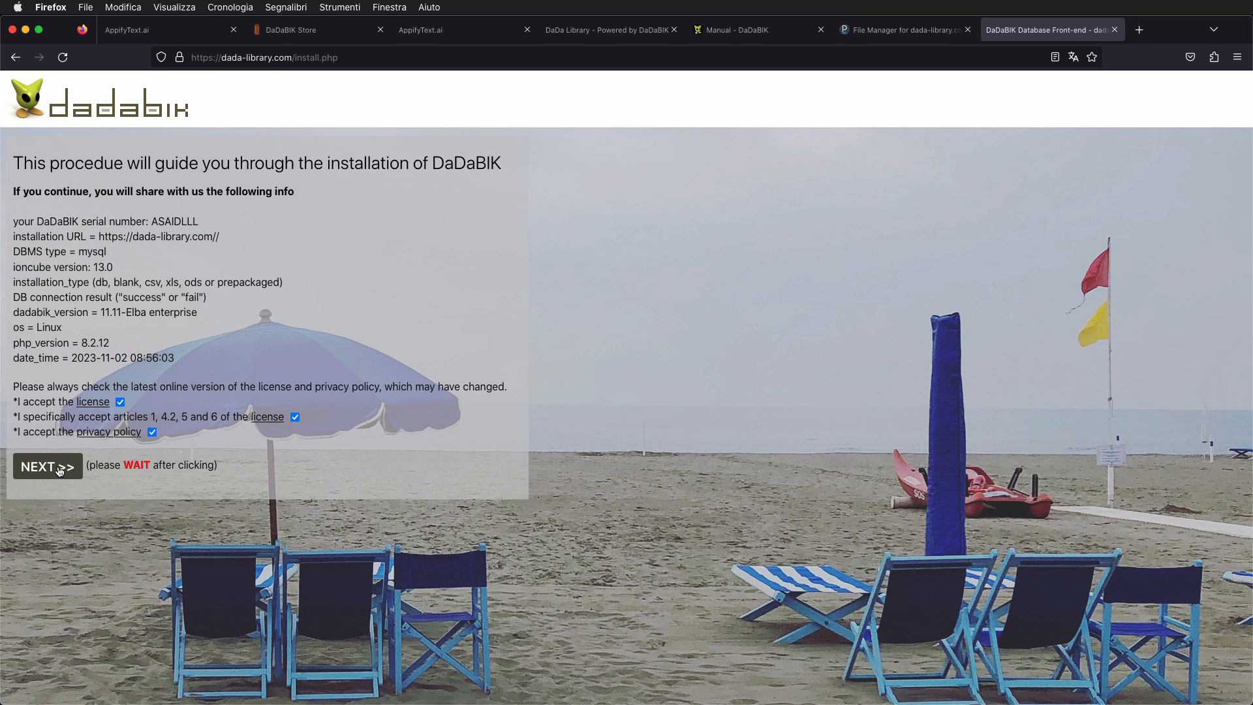
left_click(60, 471)
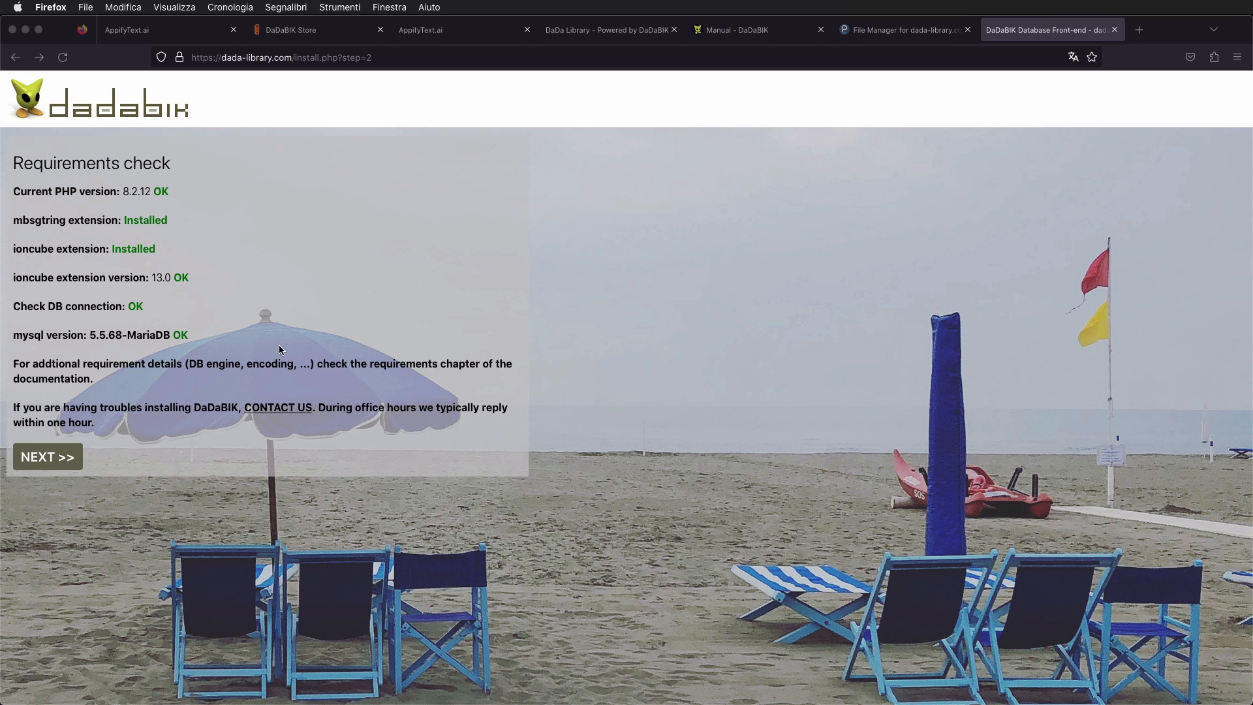
Step: Continue past the all-OK requirements check to the DaDaBIK 11.11 Elba welcome page
left_click(187, 397)
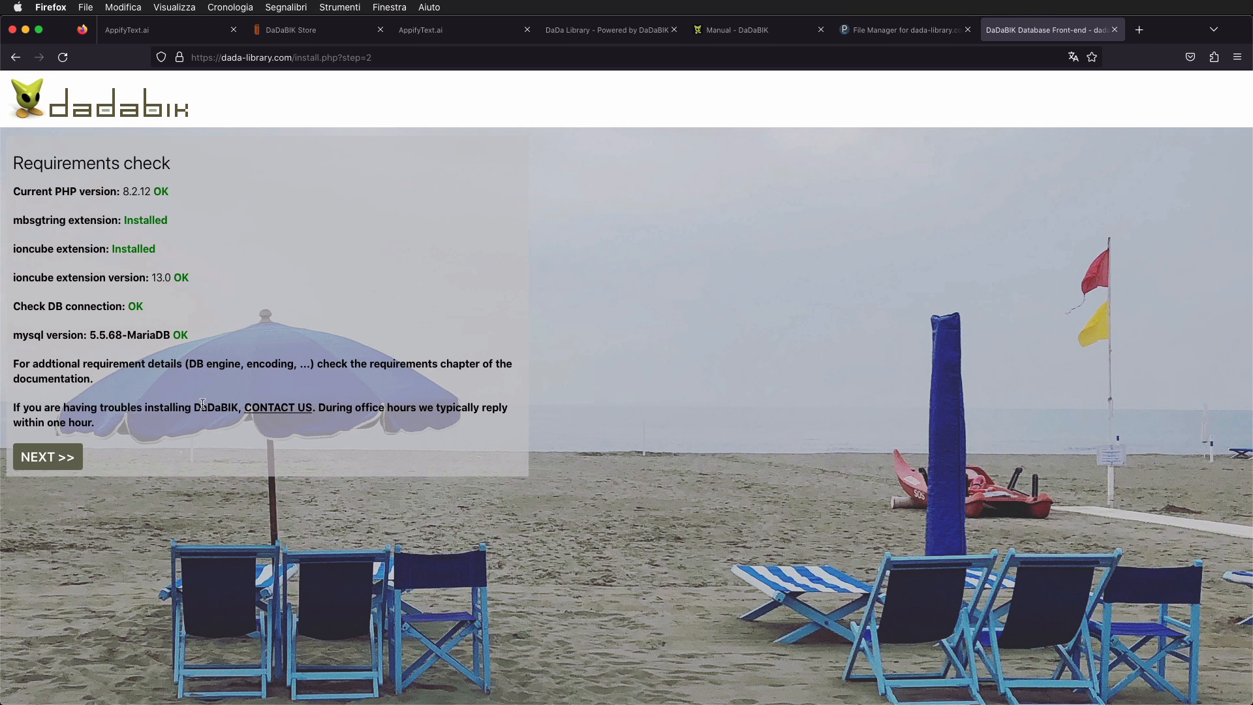
left_click(54, 458)
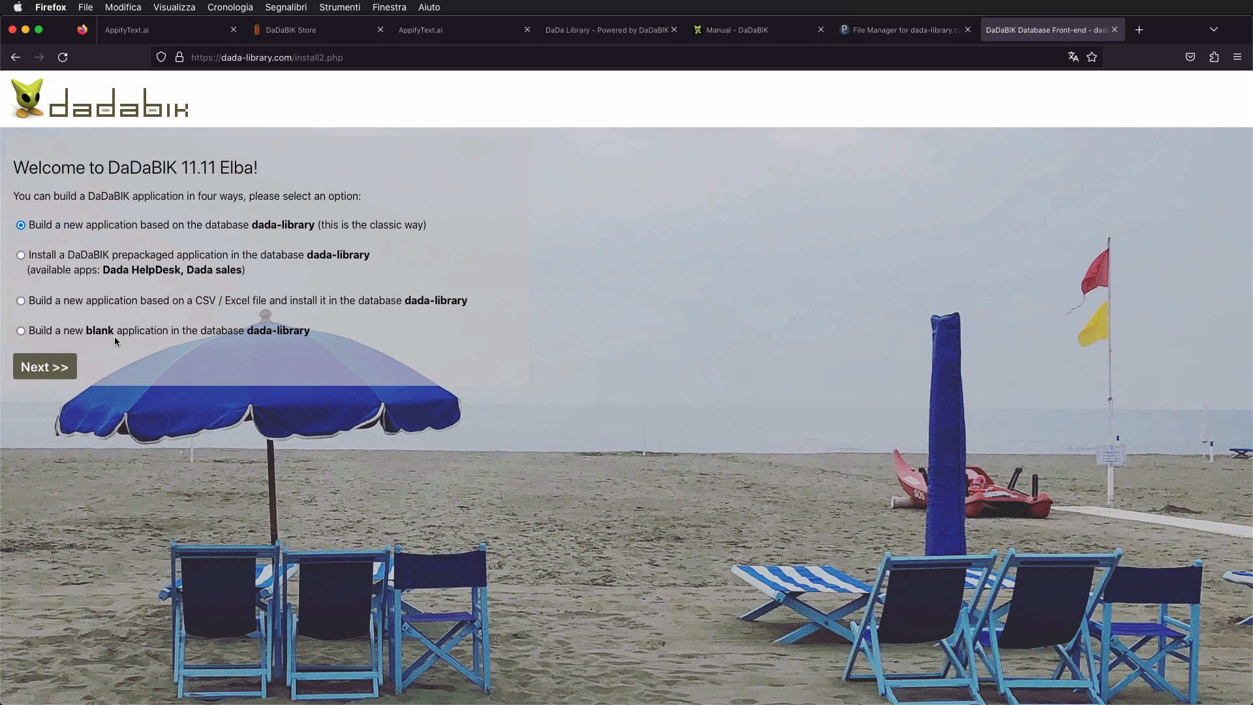
Step: Choose 'Build a new blank application', enter an installation password, and run the install
left_click(20, 331)
left_click(55, 367)
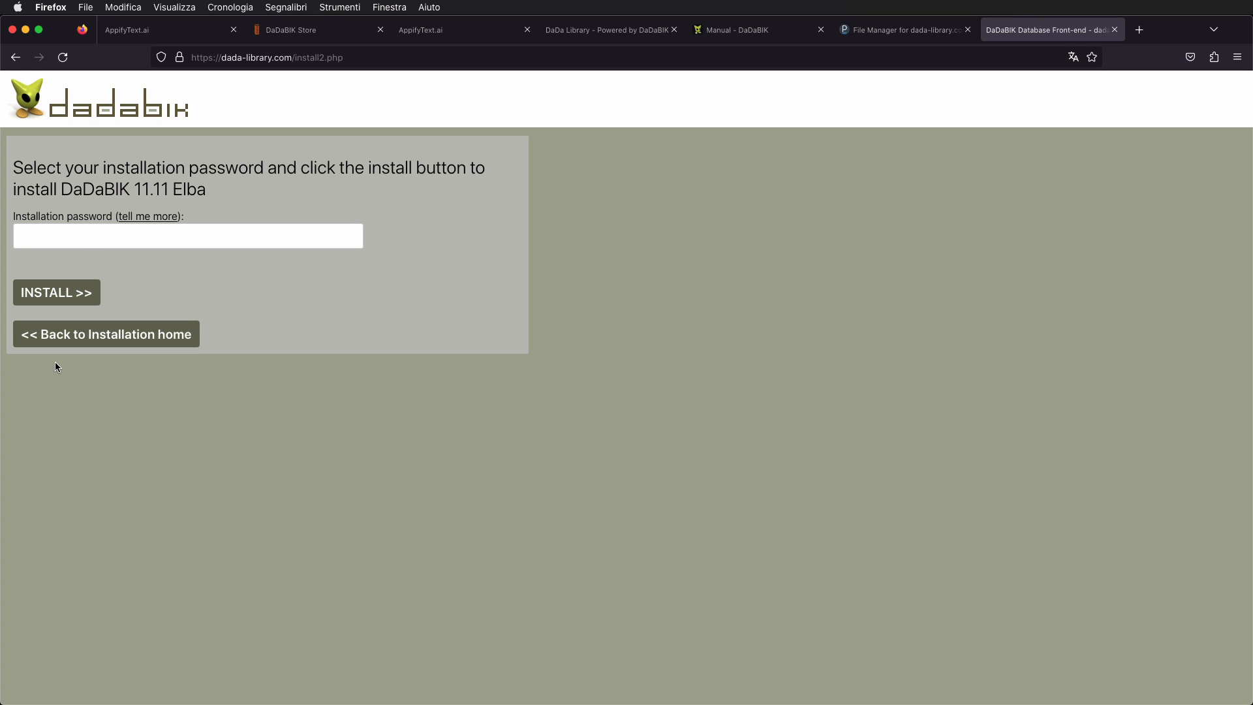
left_click(72, 236)
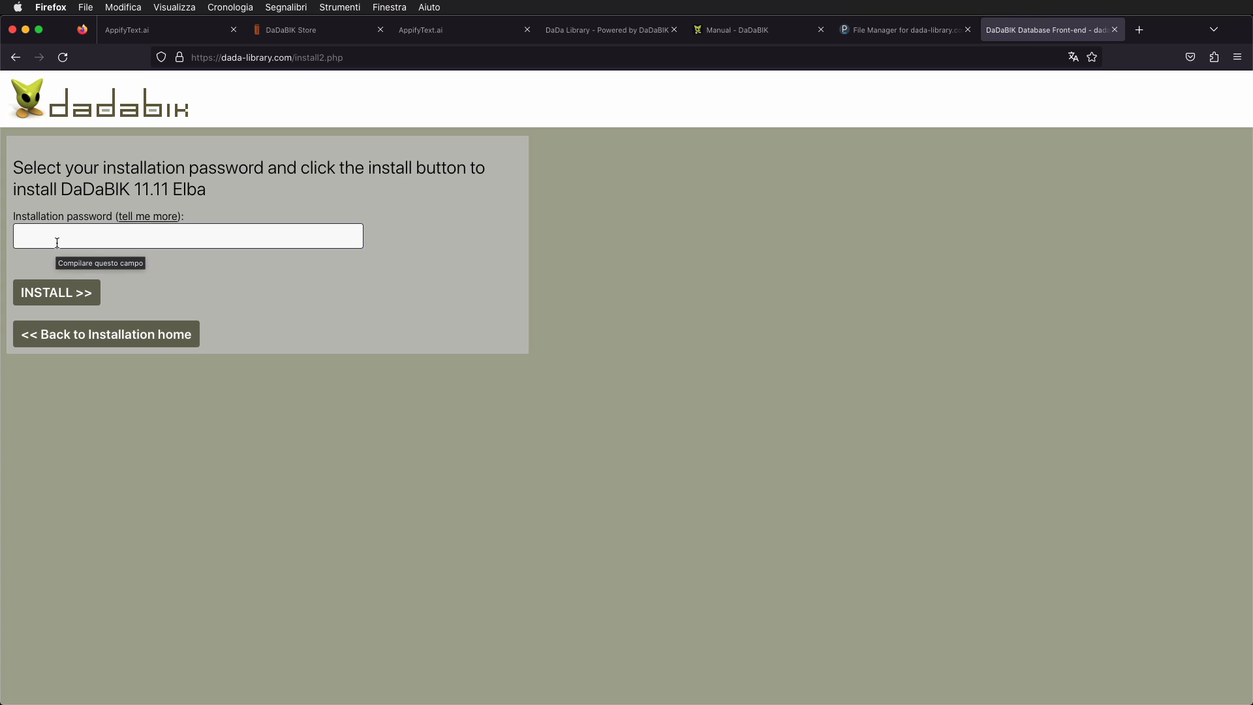
type("a")
type("•")
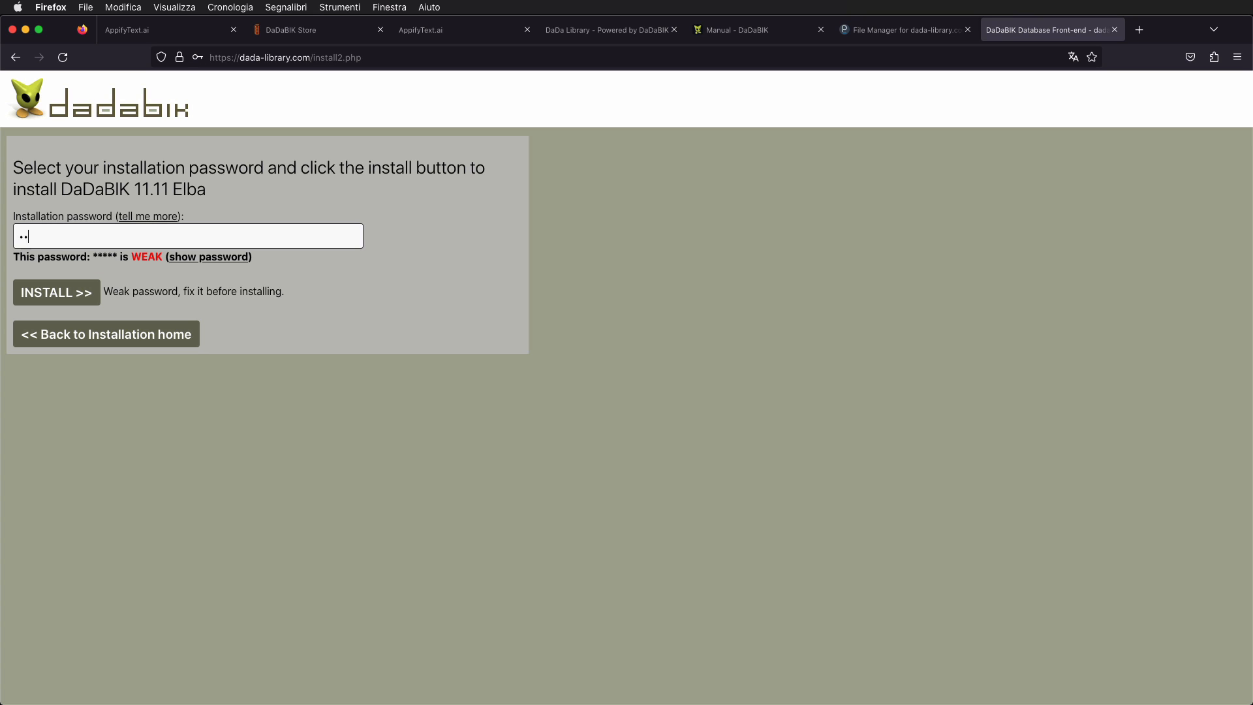
type("••••••")
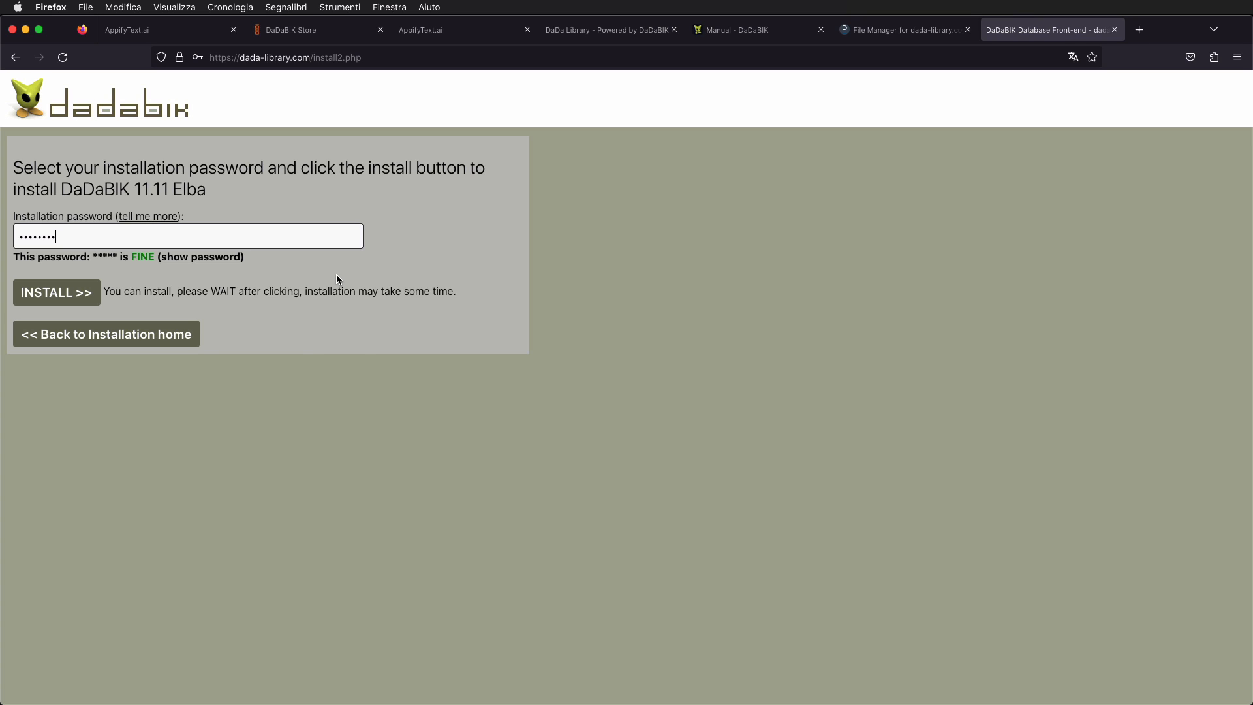
left_click(79, 293)
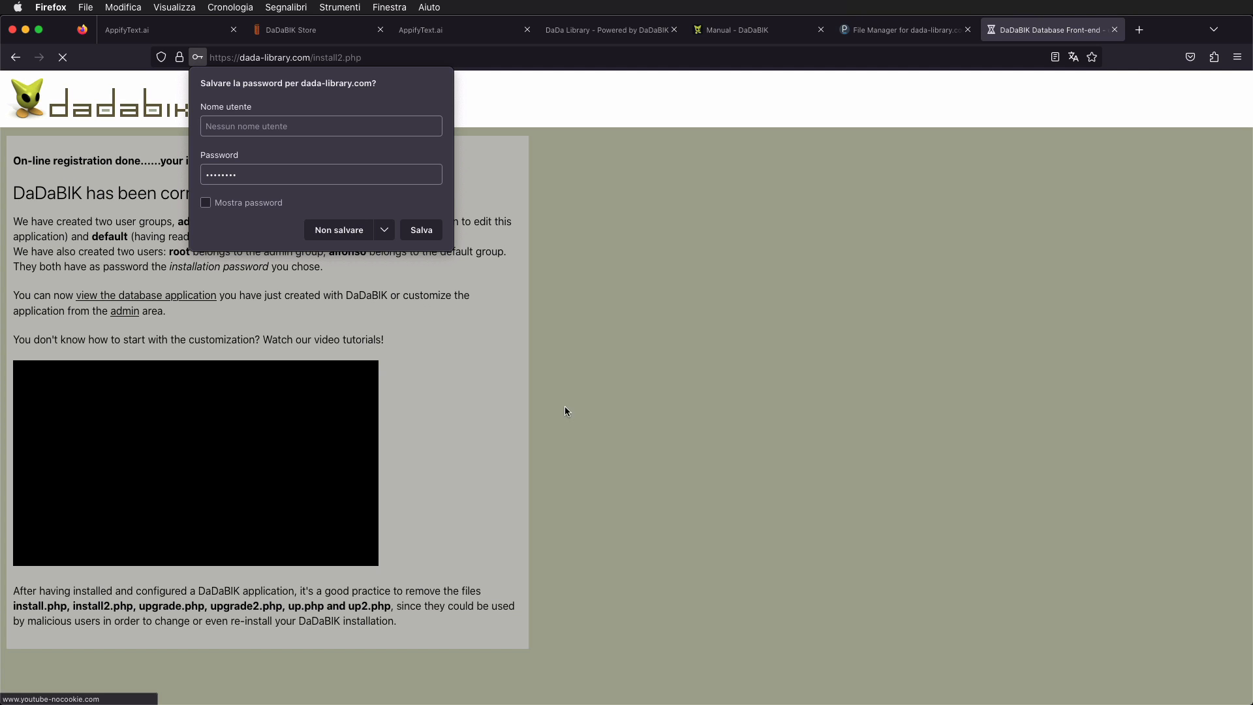
Step: Open the new dada-library app and log in as root, declining Firefox's password saving
left_click(344, 230)
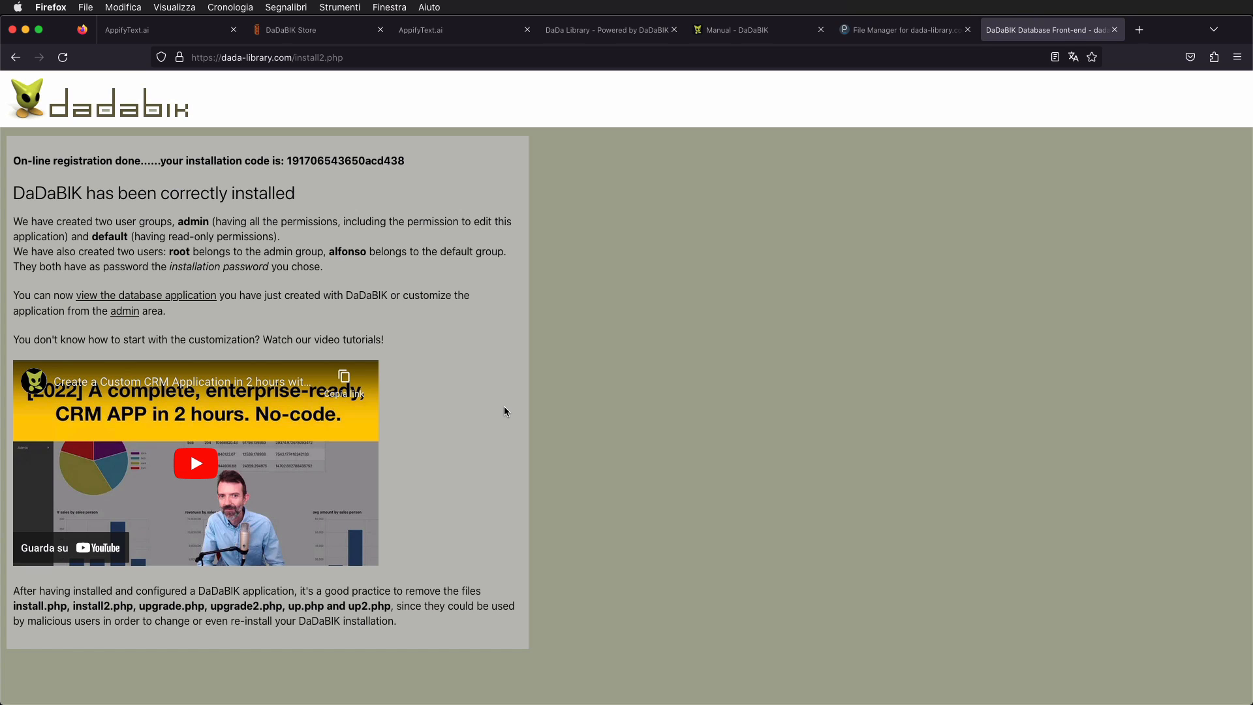
left_click(199, 296)
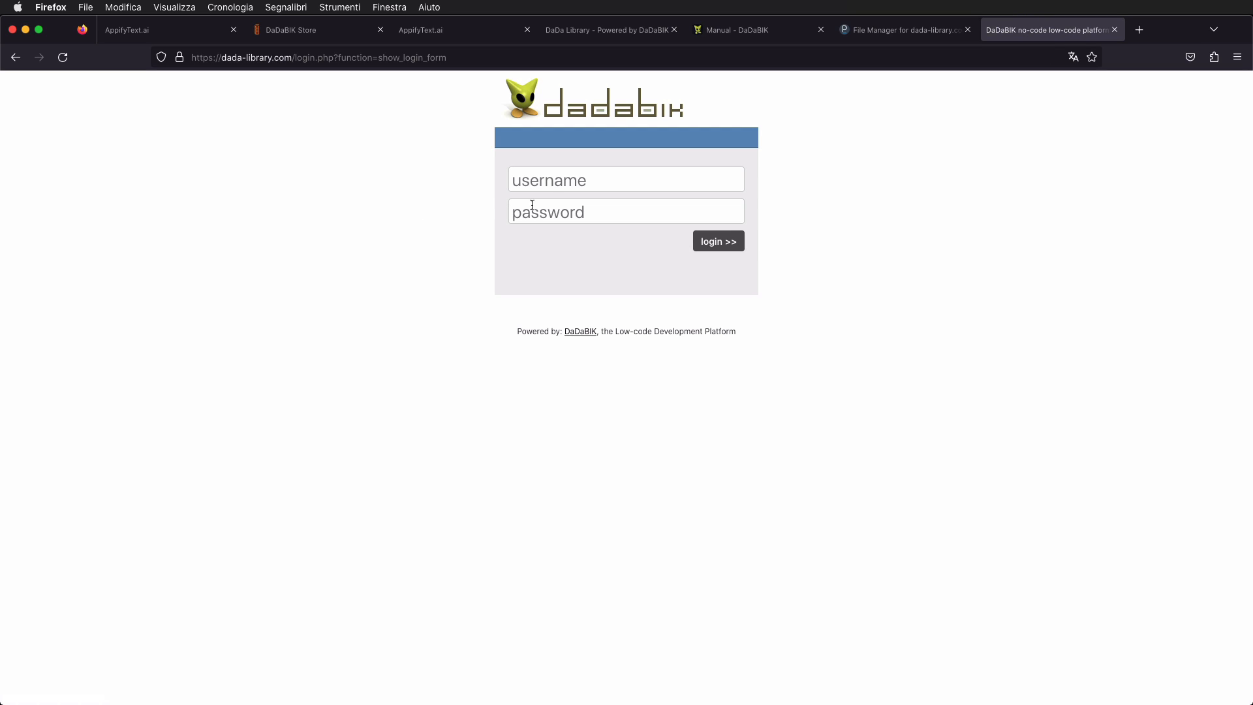
left_click(562, 179)
type("root")
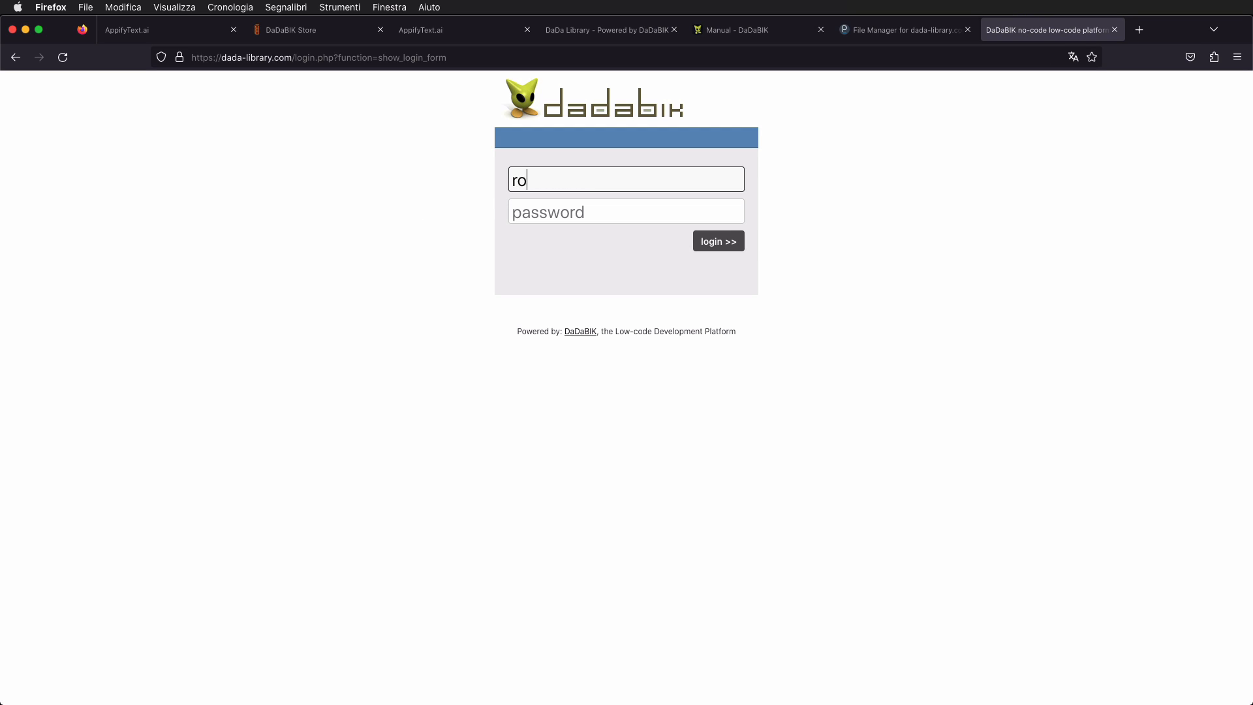
key("Tab")
type("•")
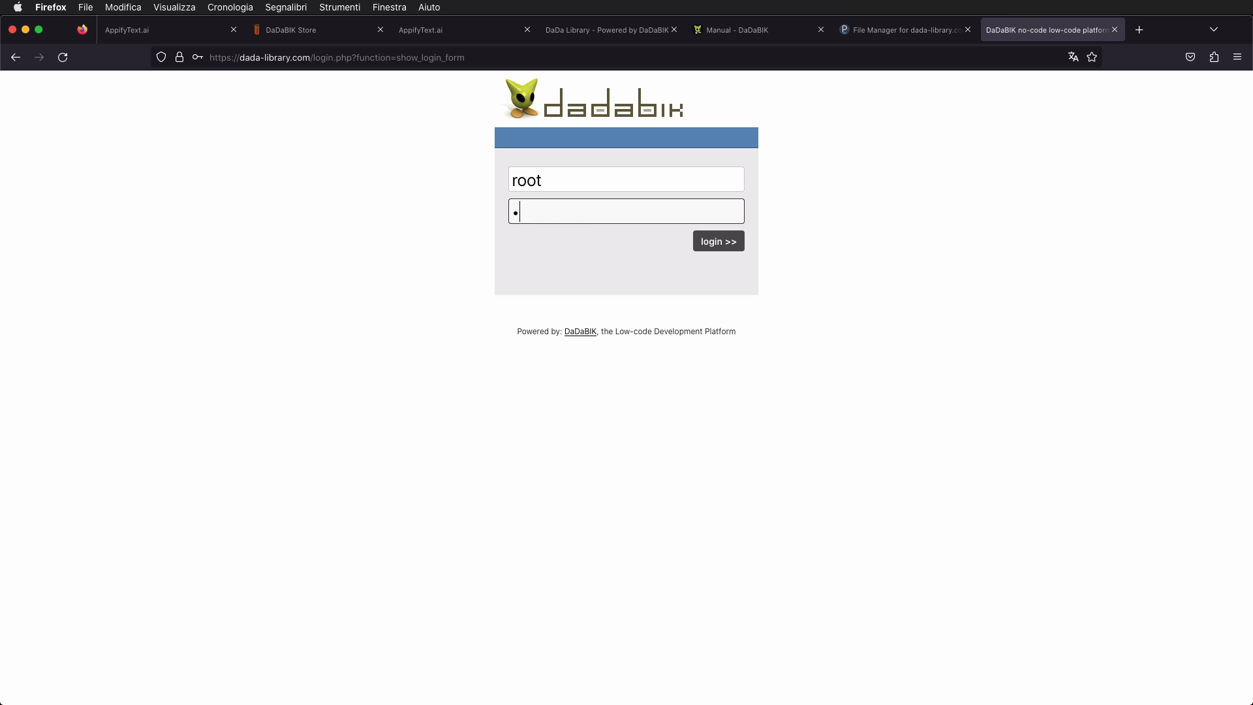
type("•••••••")
left_click(712, 245)
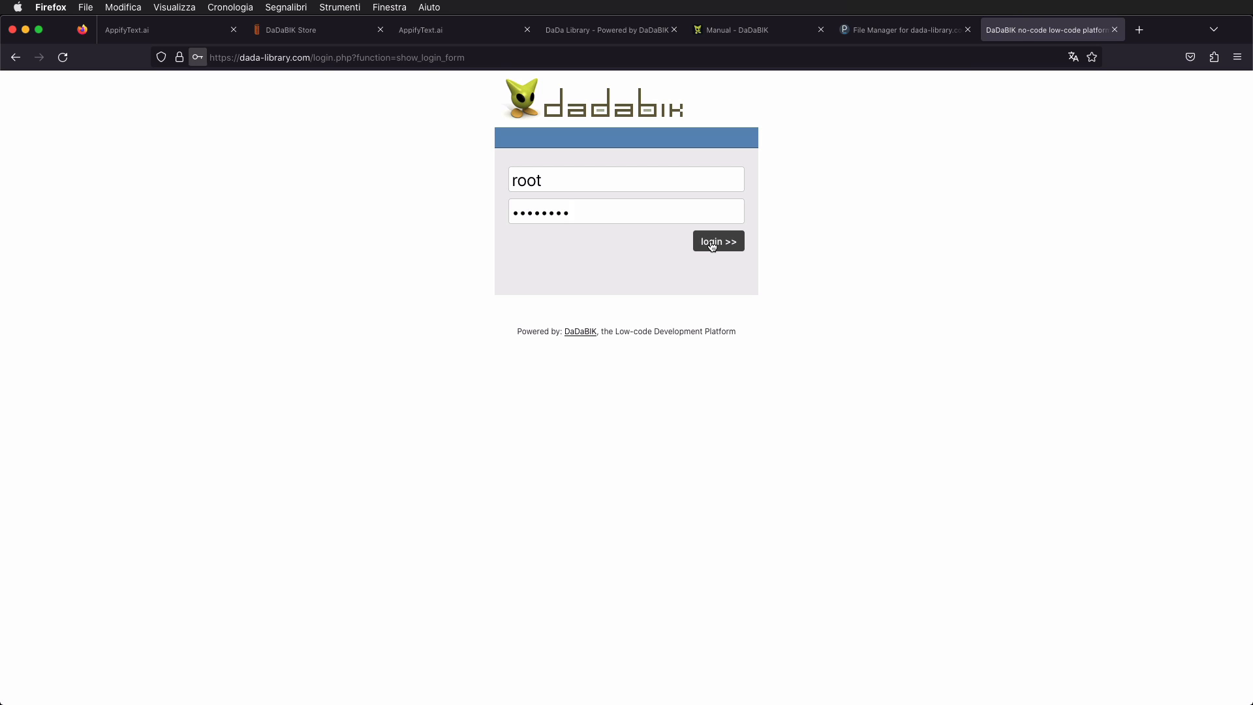
left_click(340, 229)
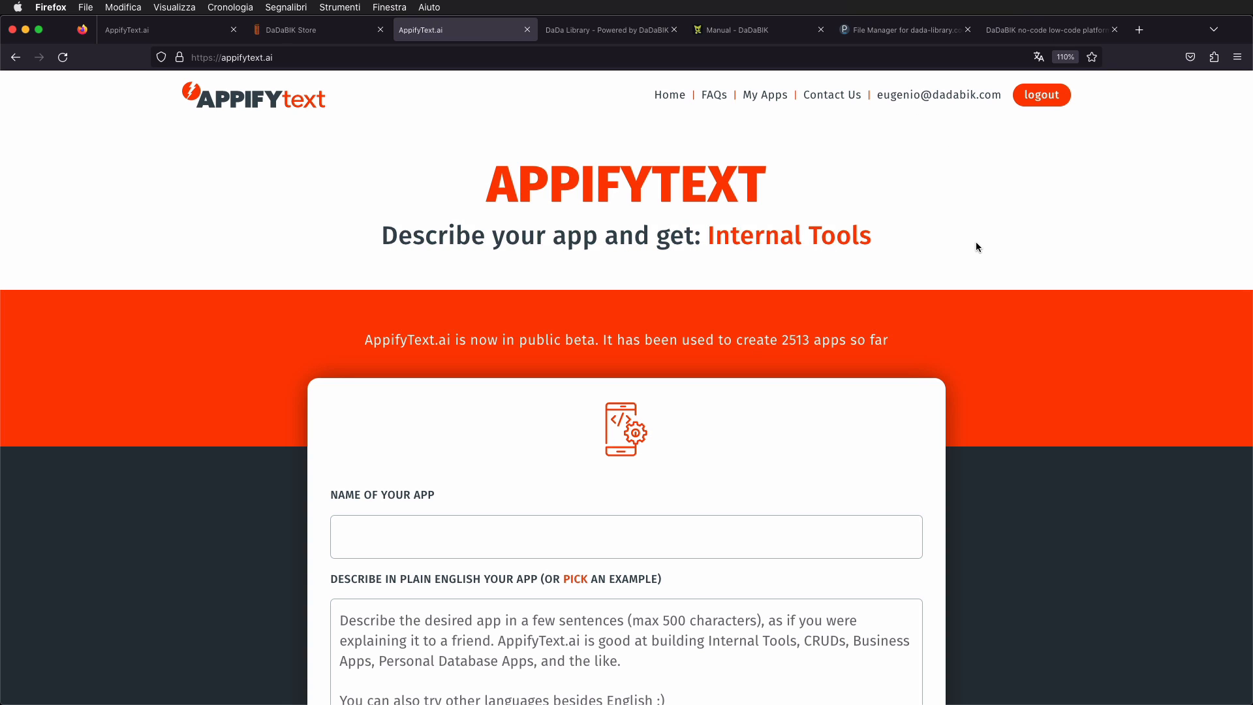
Step: Jump to the My Apps section of the AppifyText.ai homepage
left_click(765, 96)
scroll(765, 96, "up", 12)
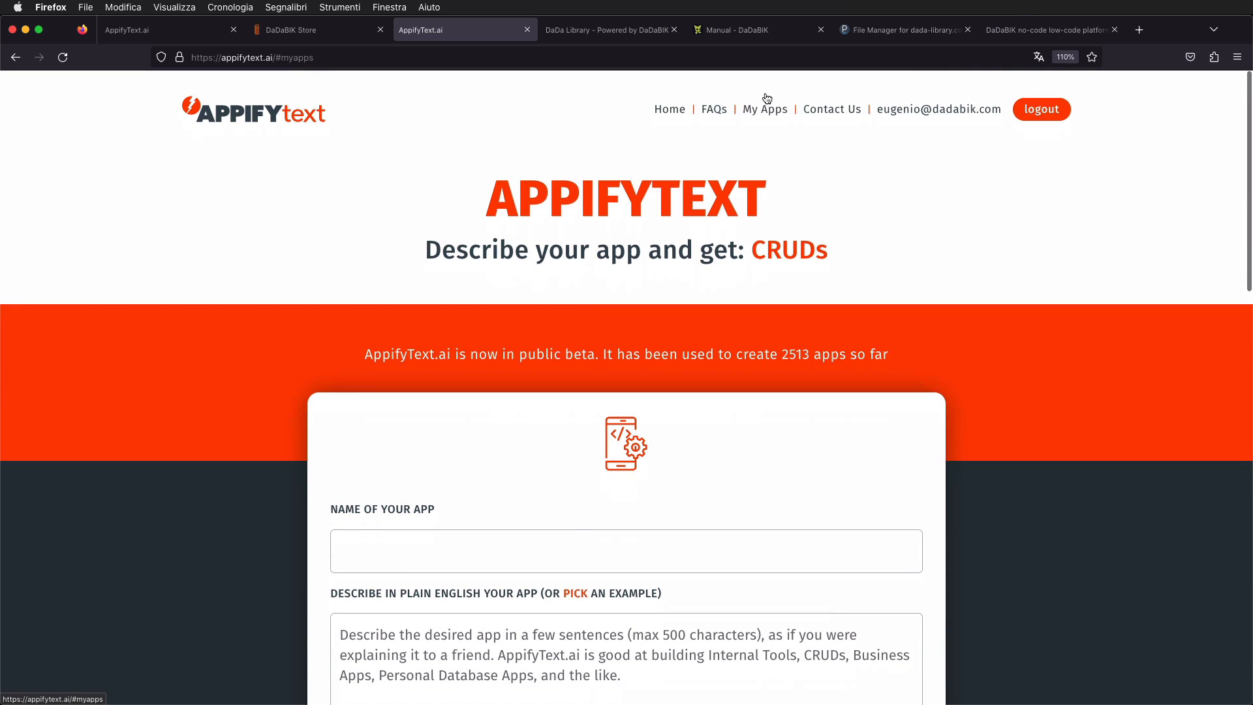
scroll(748, 305, "down", 8)
scroll(748, 306, "down", 1)
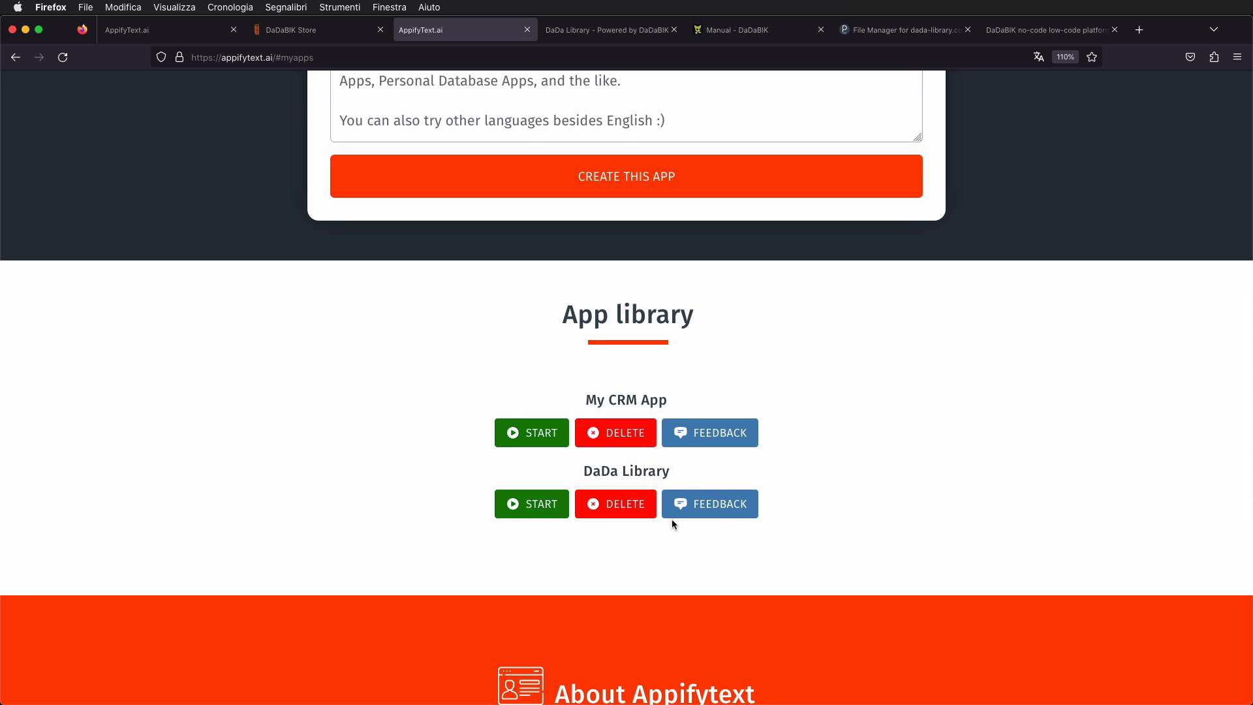
scroll(672, 519, "up", 10)
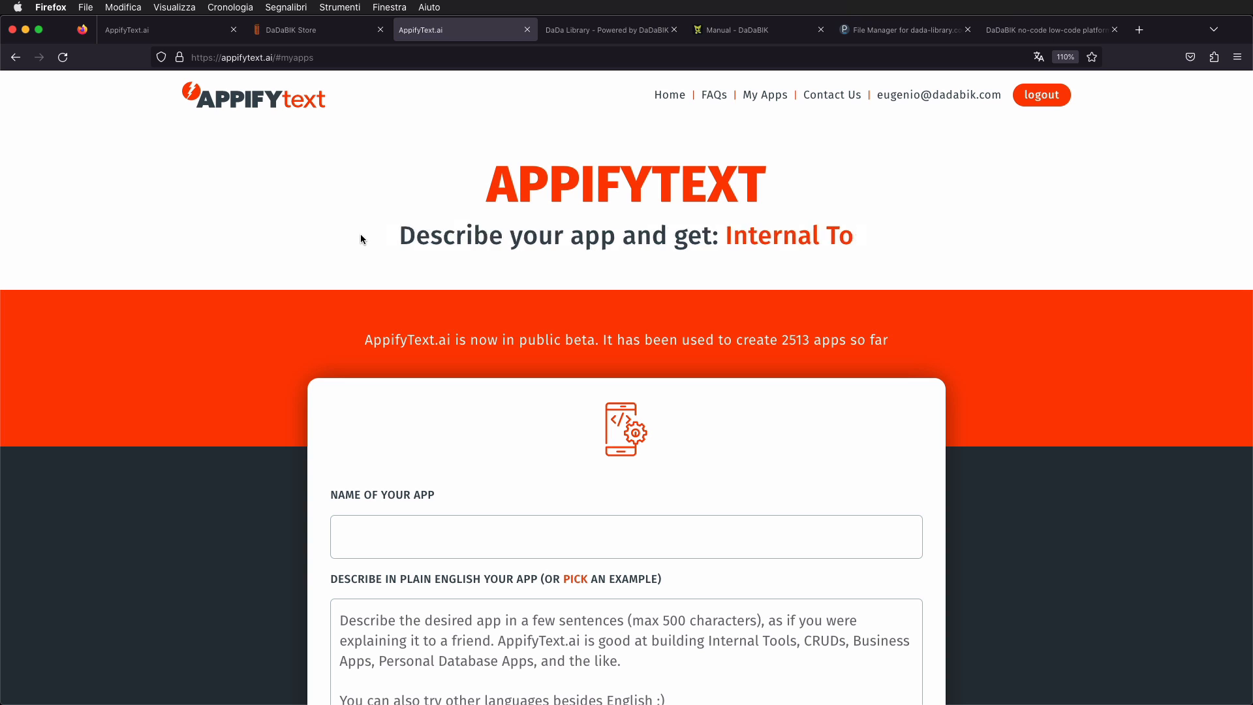
Step: Load appifytext.ai/myapps and scroll to the export links for My CRM App and DaDa Library
left_click(297, 58)
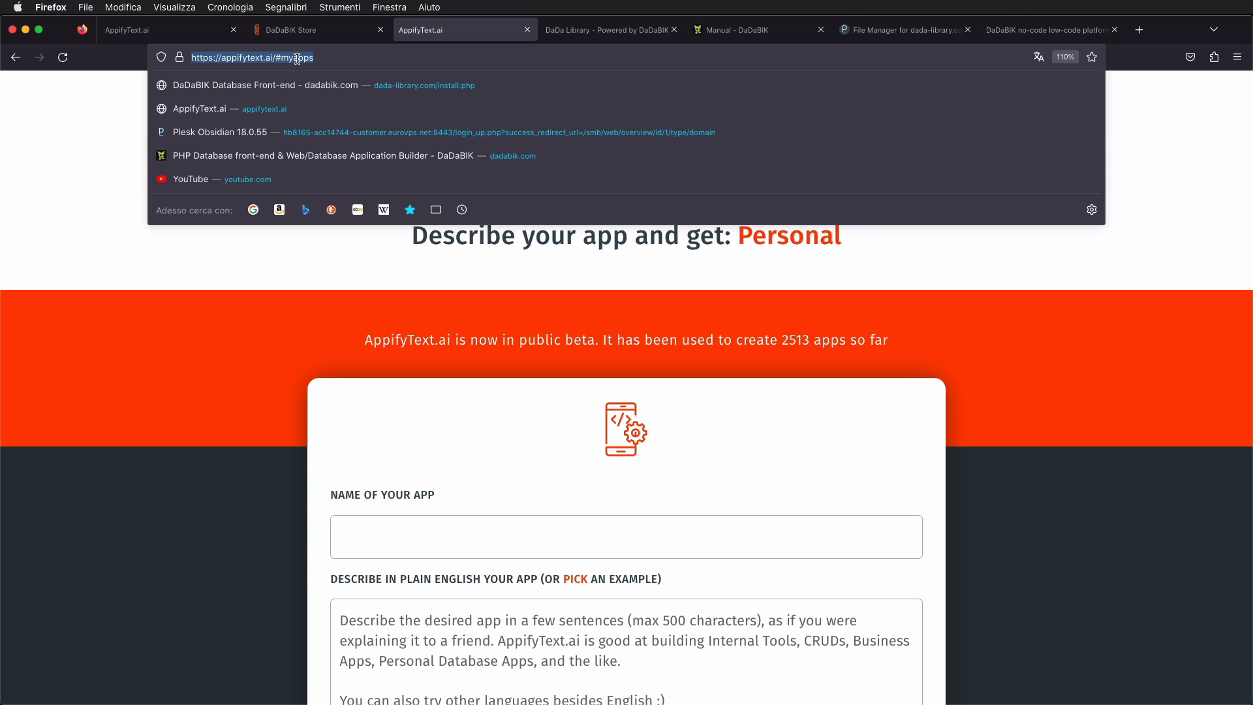
key("Right")
key("BackSpace")
key("BackSpace")
key("BackSpace")
key("BackSpace")
key("BackSpace")
key("BackSpace")
key("BackSpace")
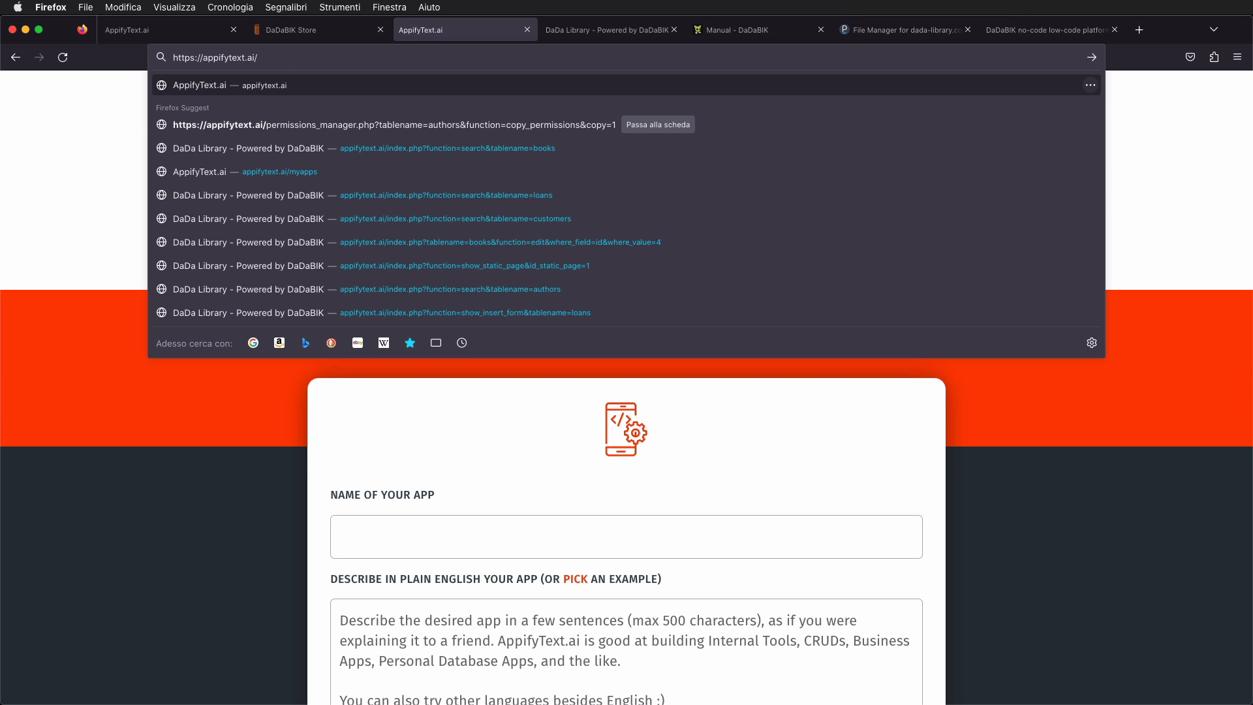
type("my")
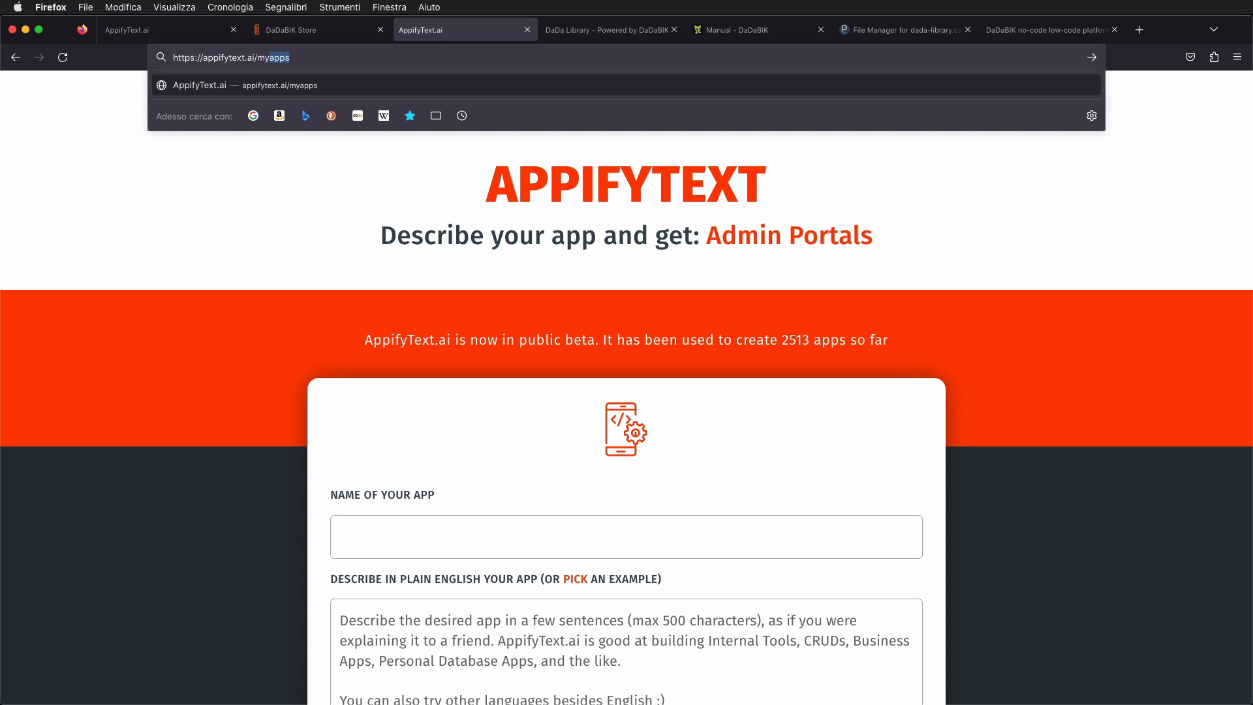
key("Return")
scroll(520, 326, "down", 3)
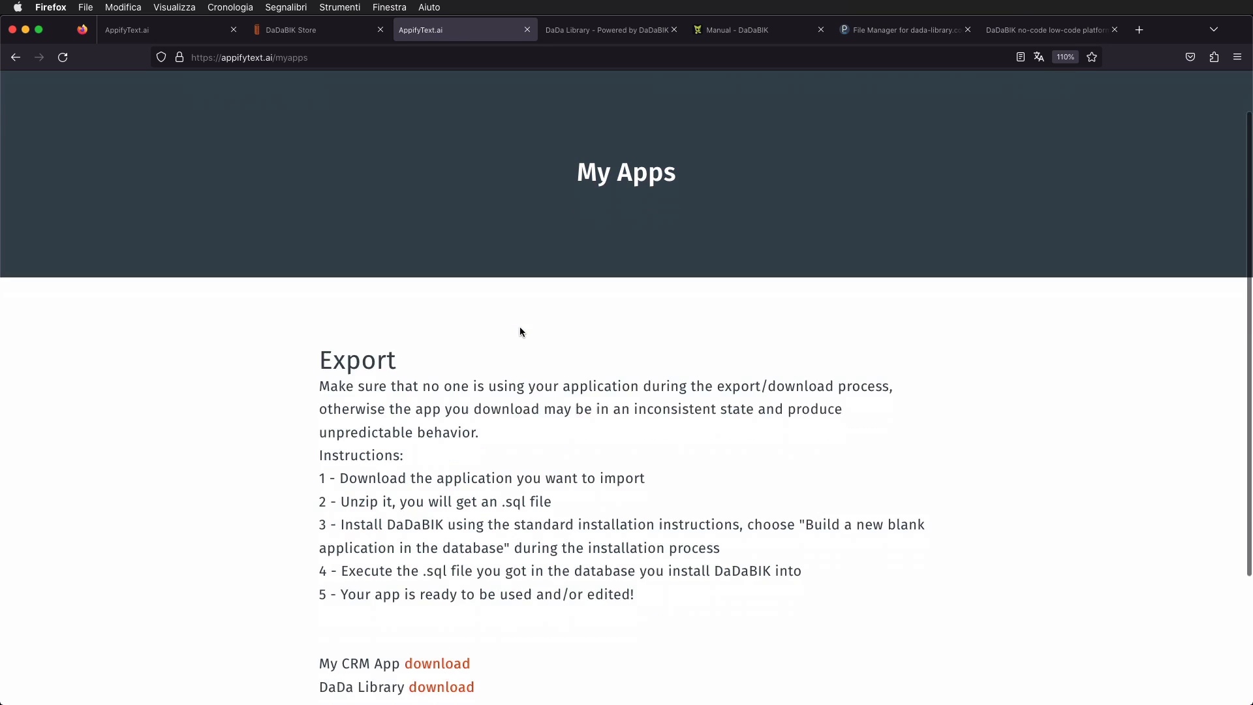
scroll(520, 327, "down", 2)
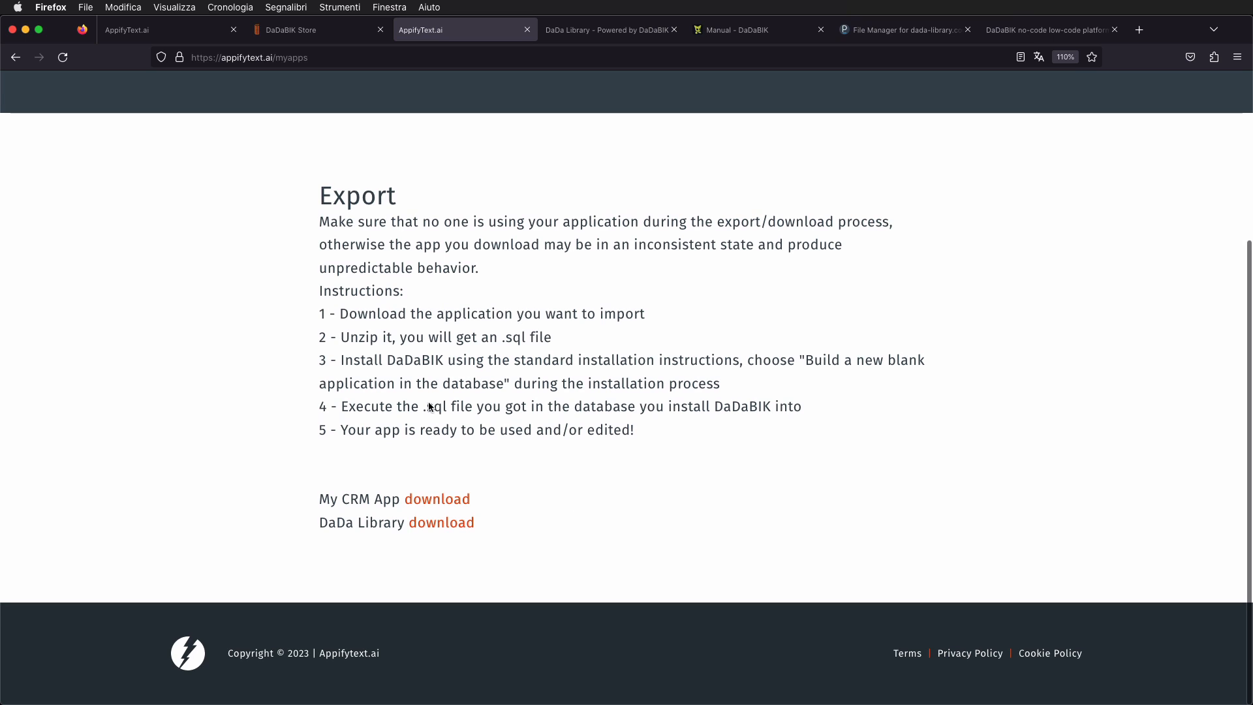
scroll(546, 404, "up", 3)
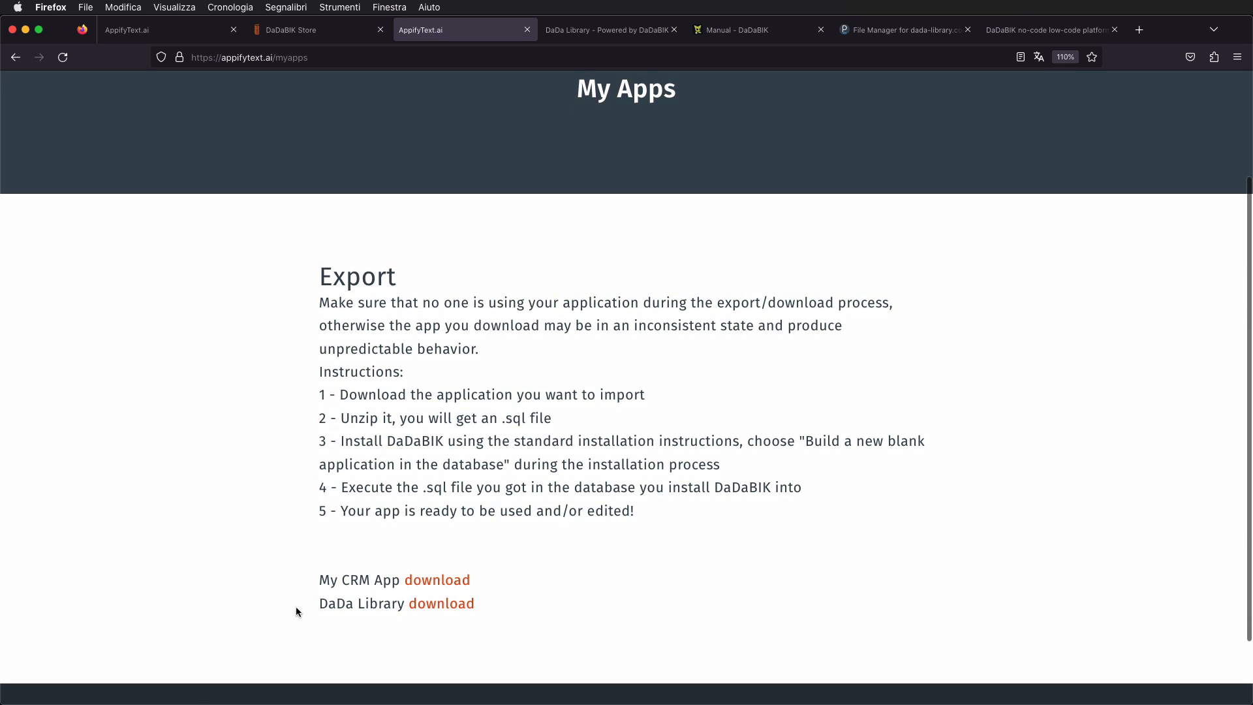
Step: Download the DaDa Library export as appifytext(1).sql.gz
left_click(448, 607)
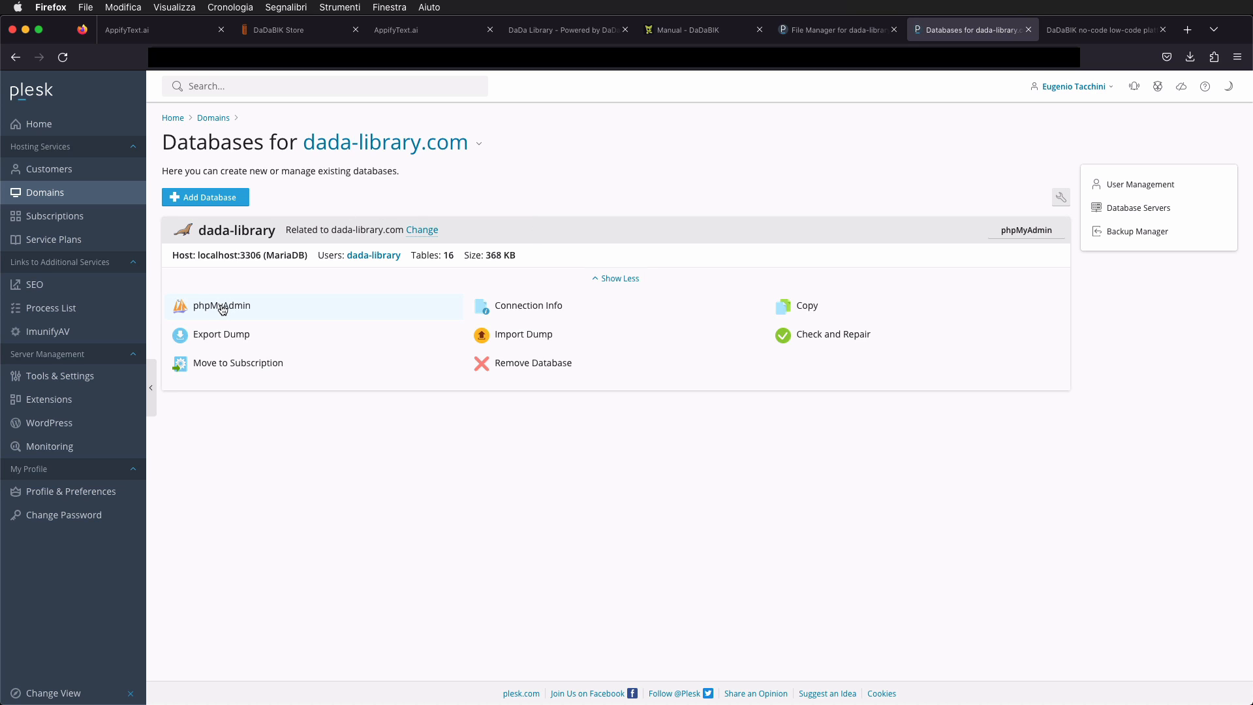
Step: Launch phpMyAdmin from Plesk and select the dada-library database
left_click(225, 309)
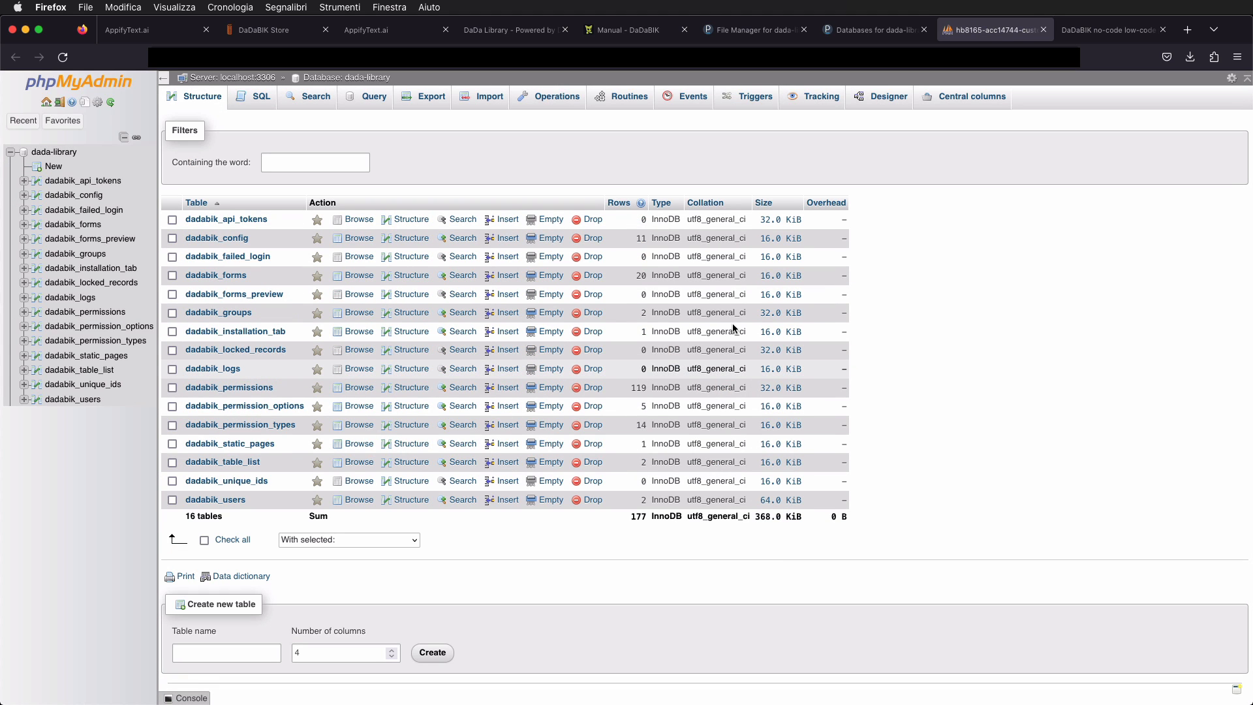
left_click(57, 153)
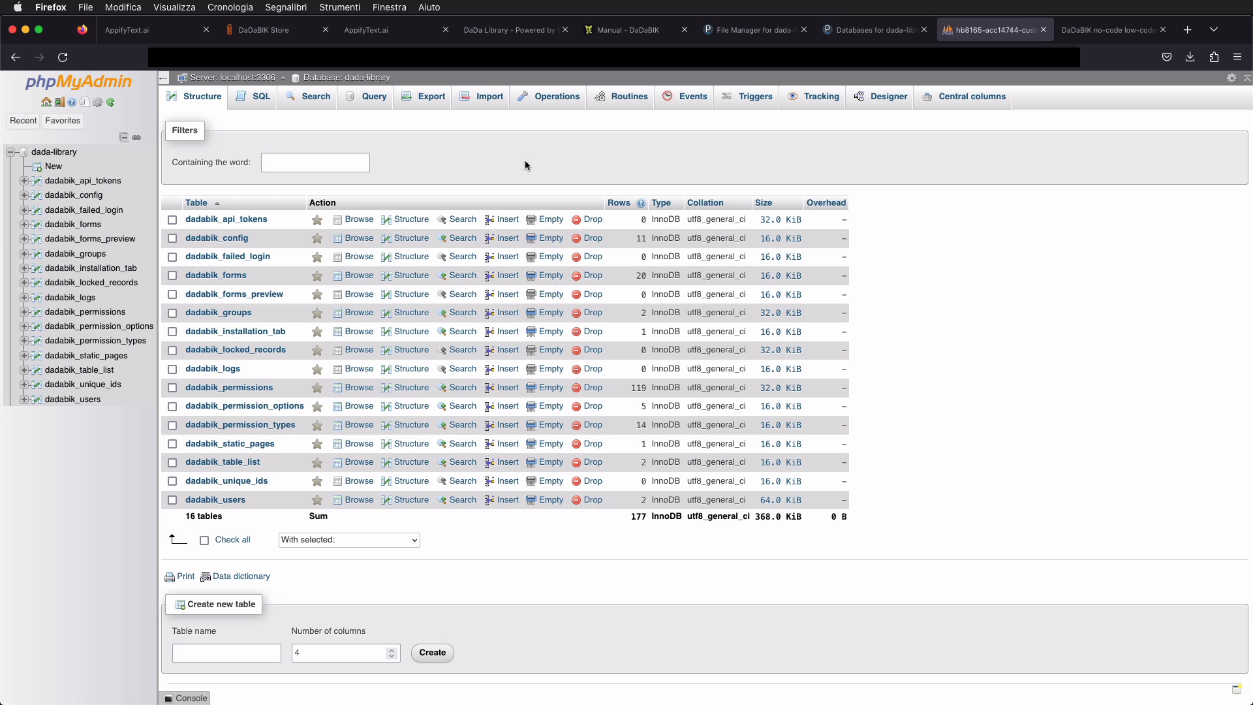
Step: Import appifytext(1).sql.gz into dada-library by dragging it from the Downloads library onto the Import page
left_click(491, 97)
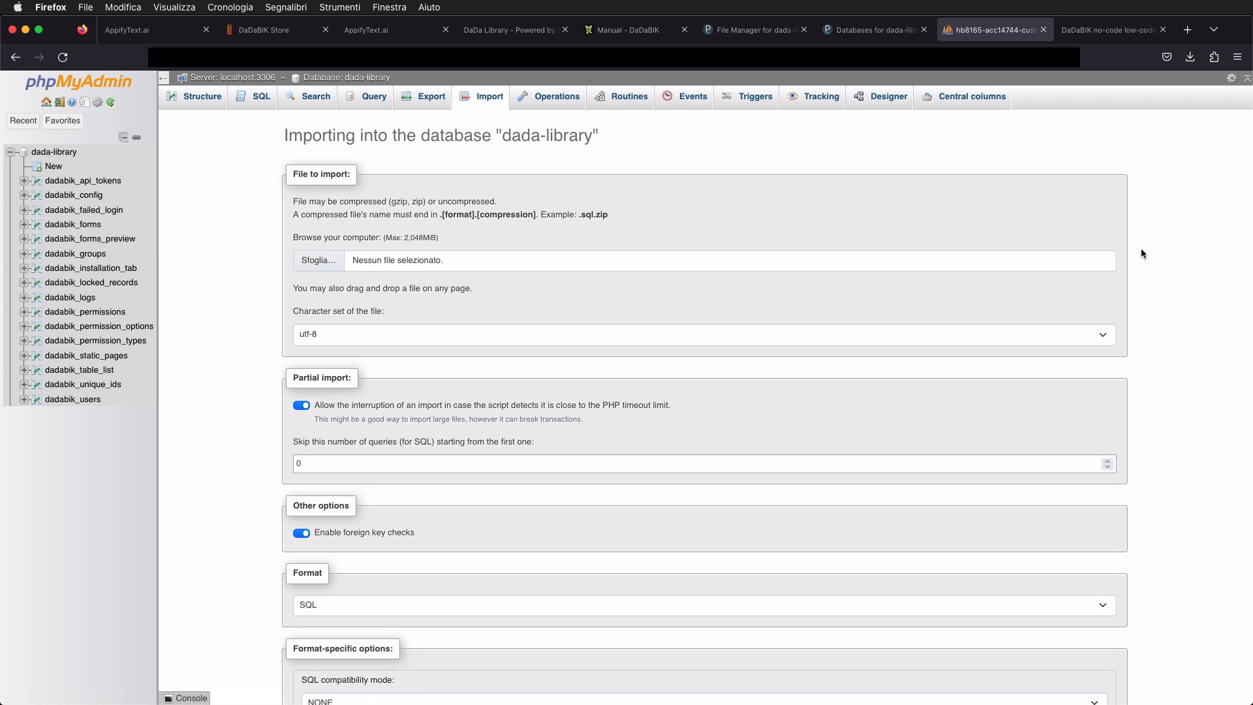
left_click(1191, 60)
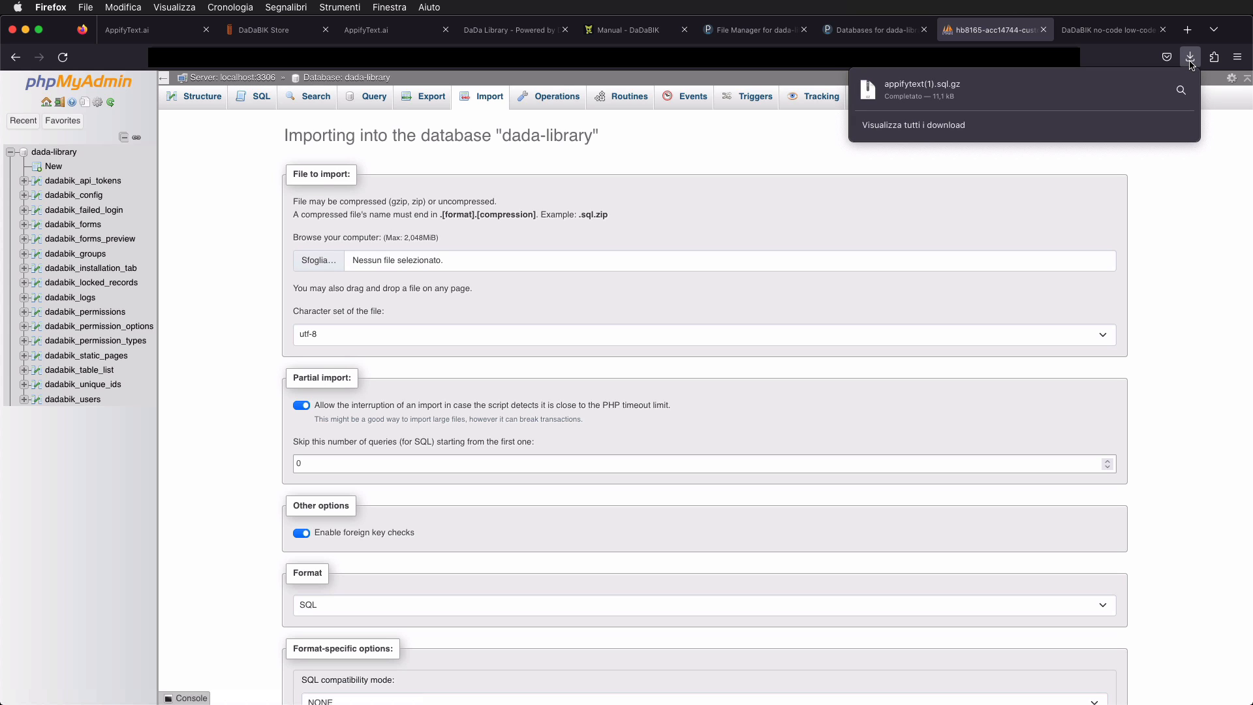
left_click(939, 125)
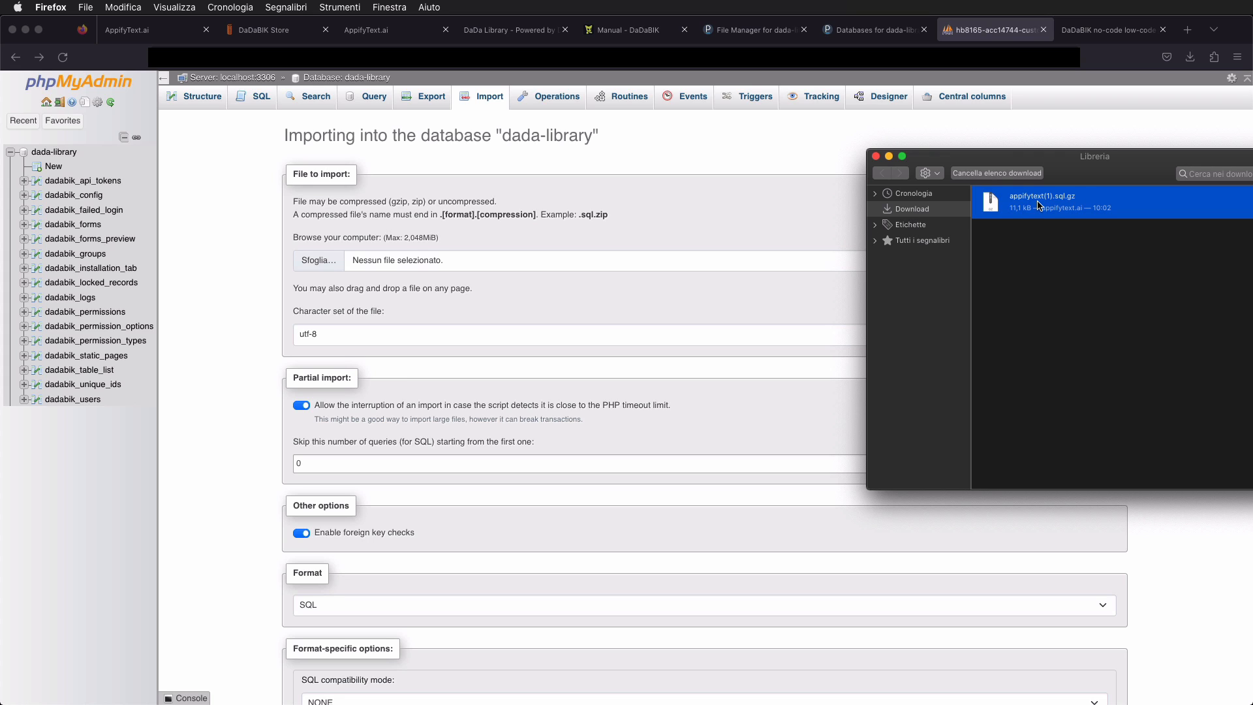
left_click_drag(1039, 205, 503, 264)
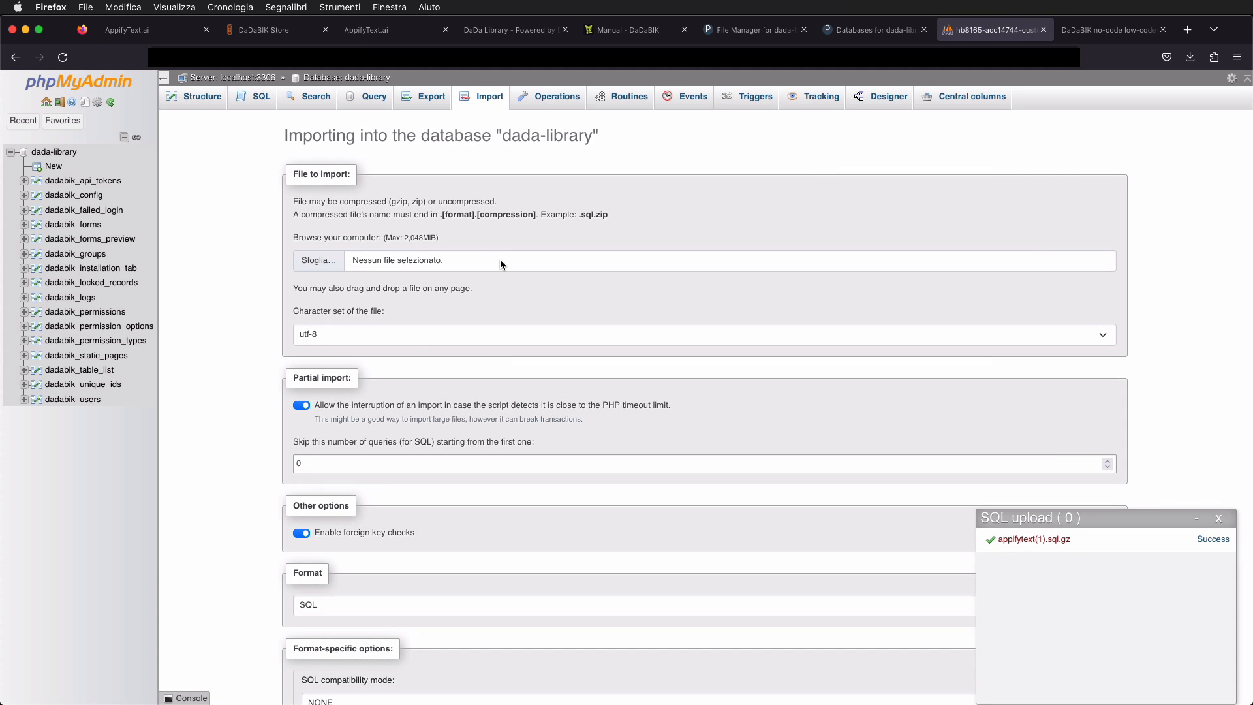
left_click(1218, 519)
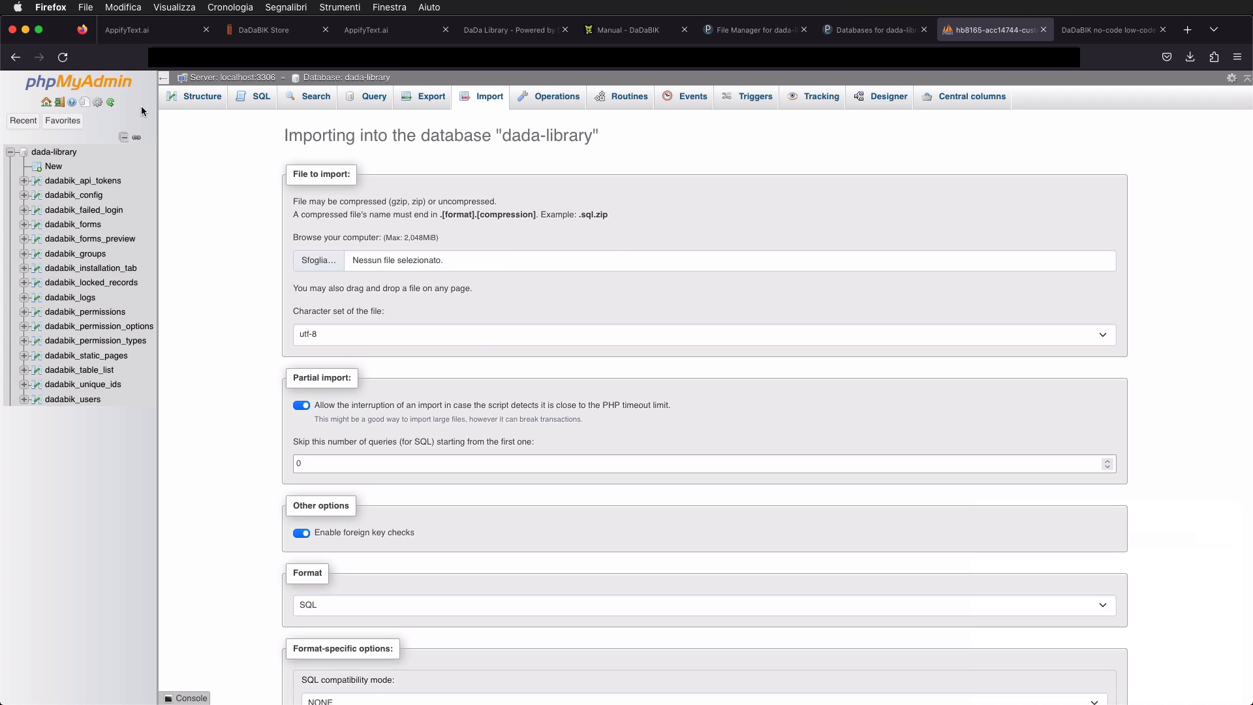
scroll(433, 420, "down", 3)
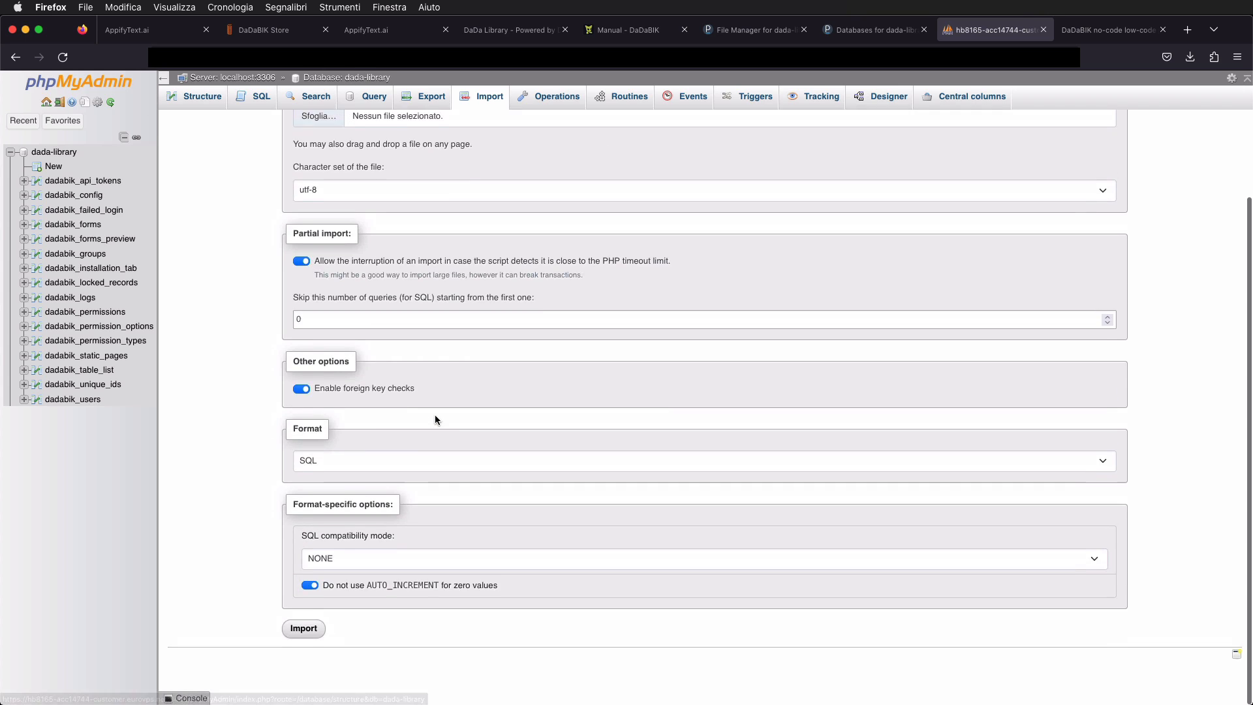
scroll(434, 420, "up", 3)
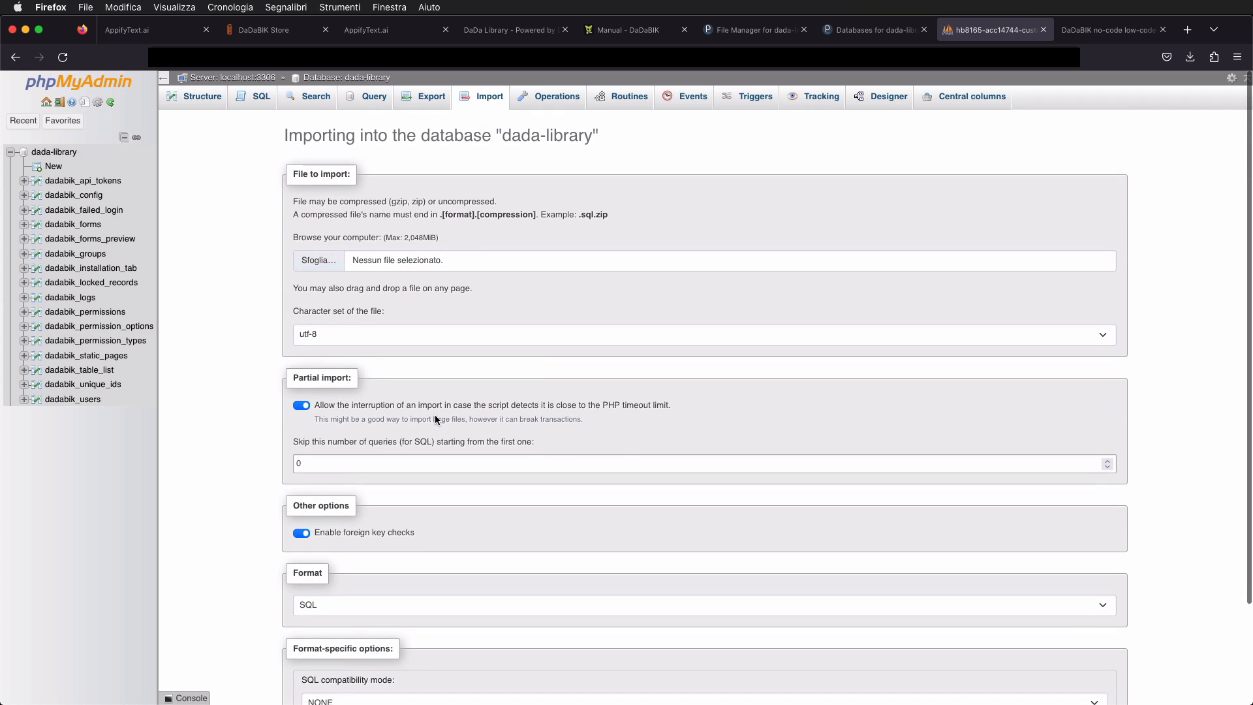
left_click(369, 78)
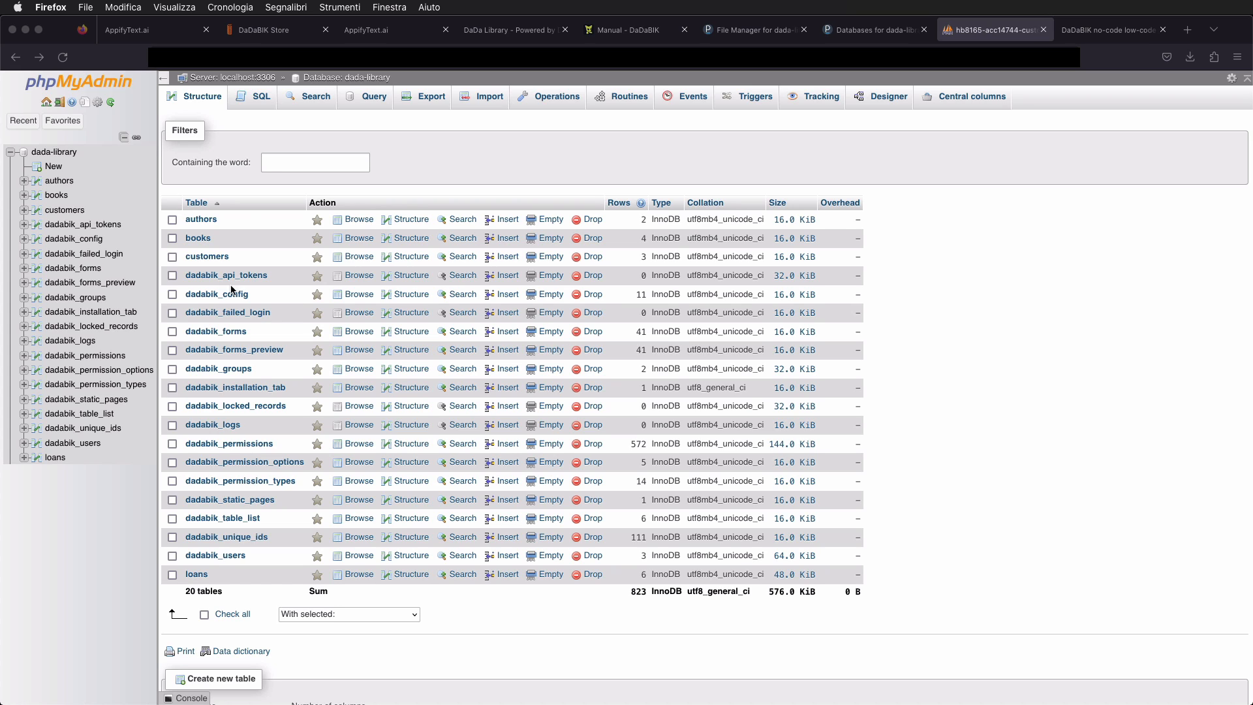
Step: Review the reloaded dada-library table list, now 20 tables including authors, books, customers and loans
left_click(399, 156)
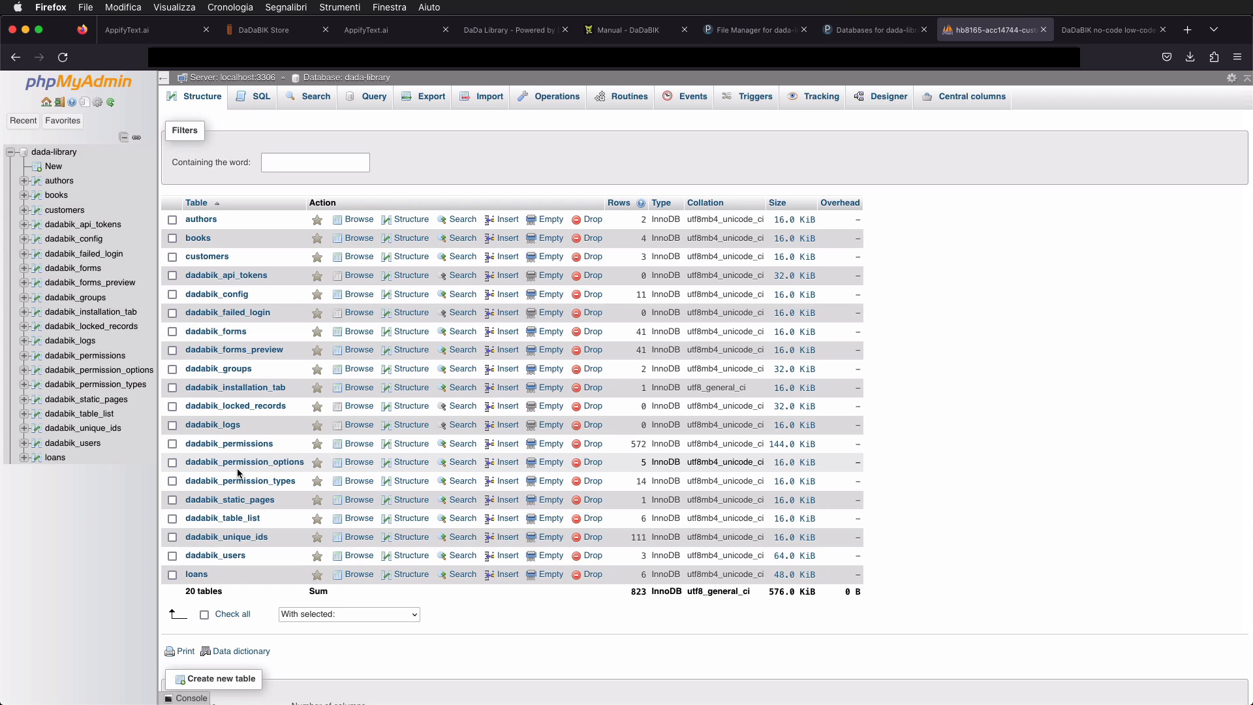
Step: Reload the DaDaBIK homepage so it serves the imported library app
left_click(1095, 40)
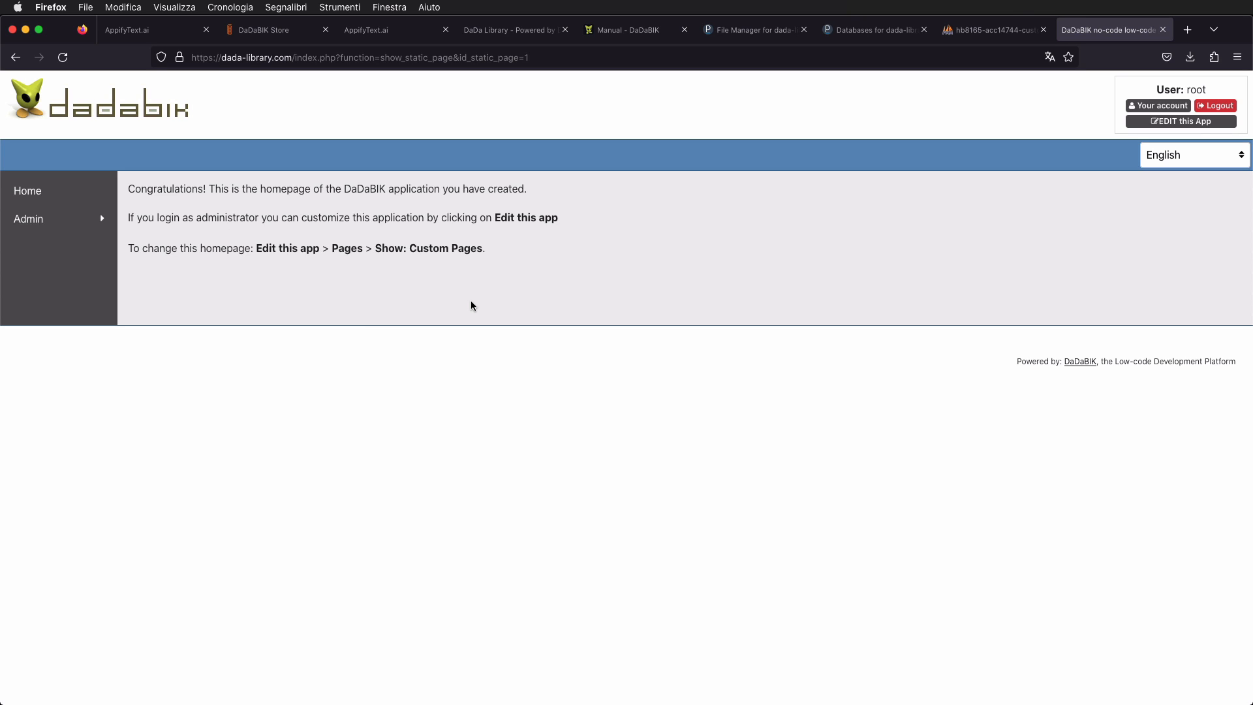
key("super+r")
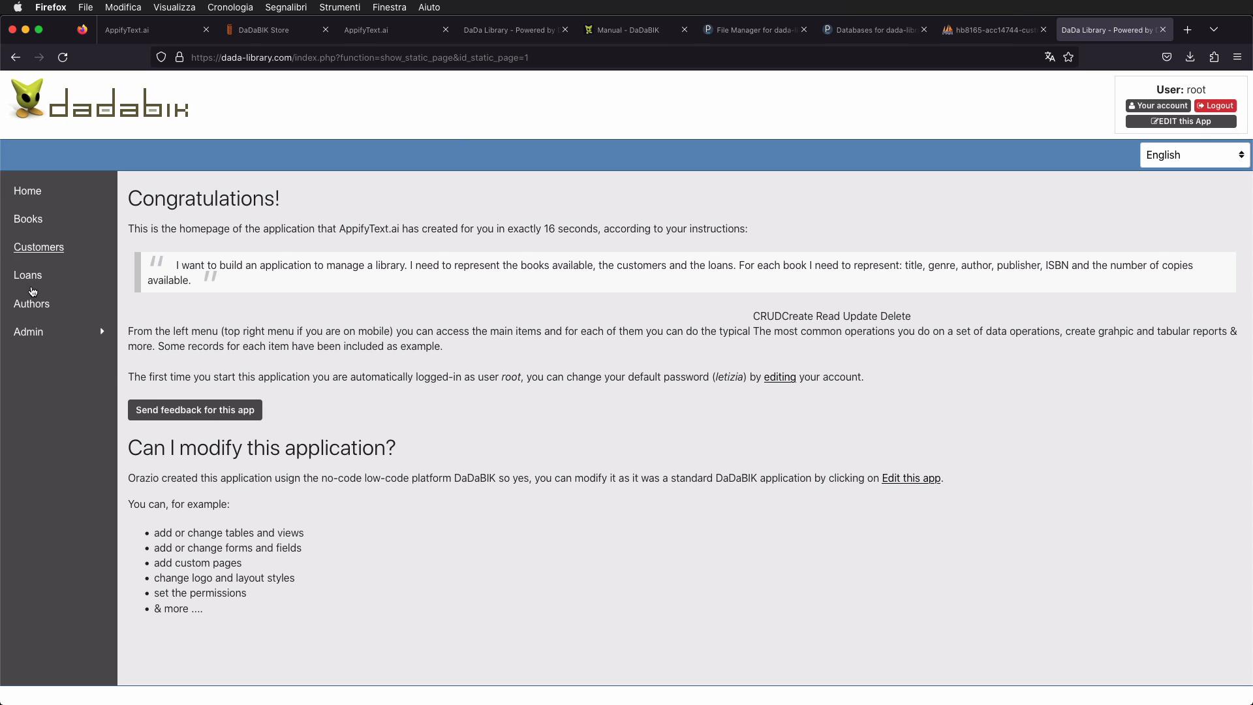
scroll(339, 468, "down", 2)
scroll(339, 468, "up", 2)
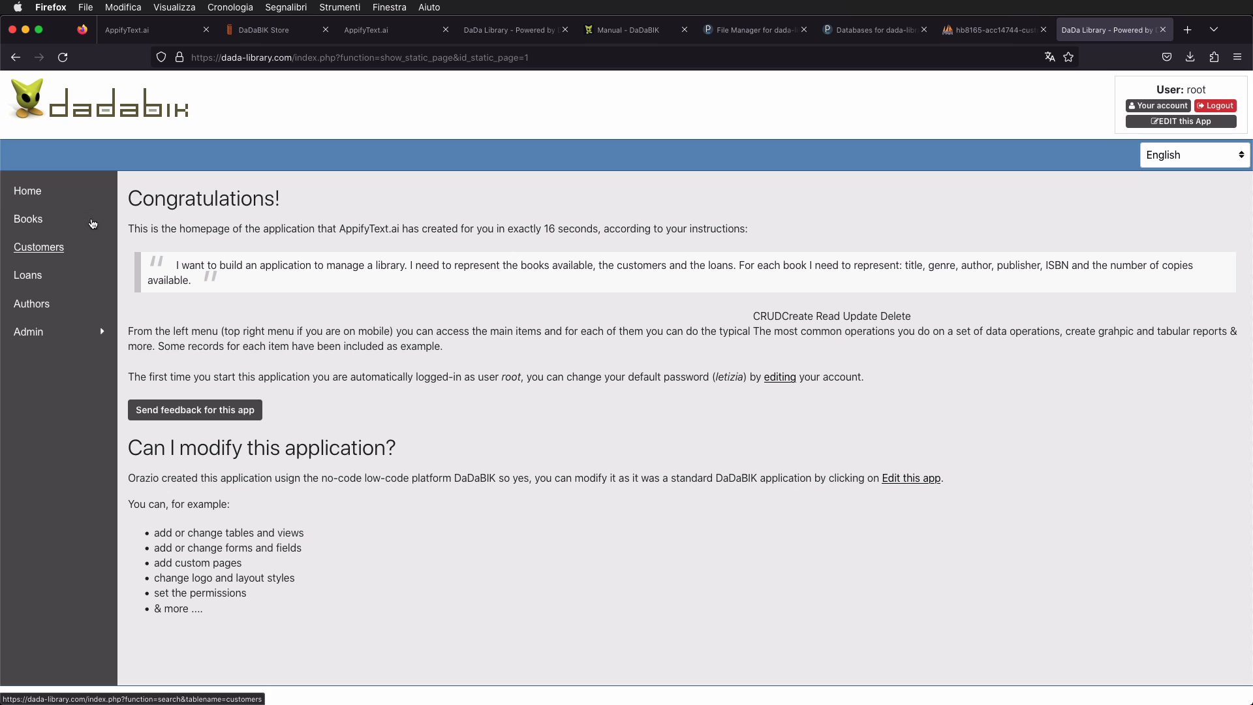
left_click(237, 58)
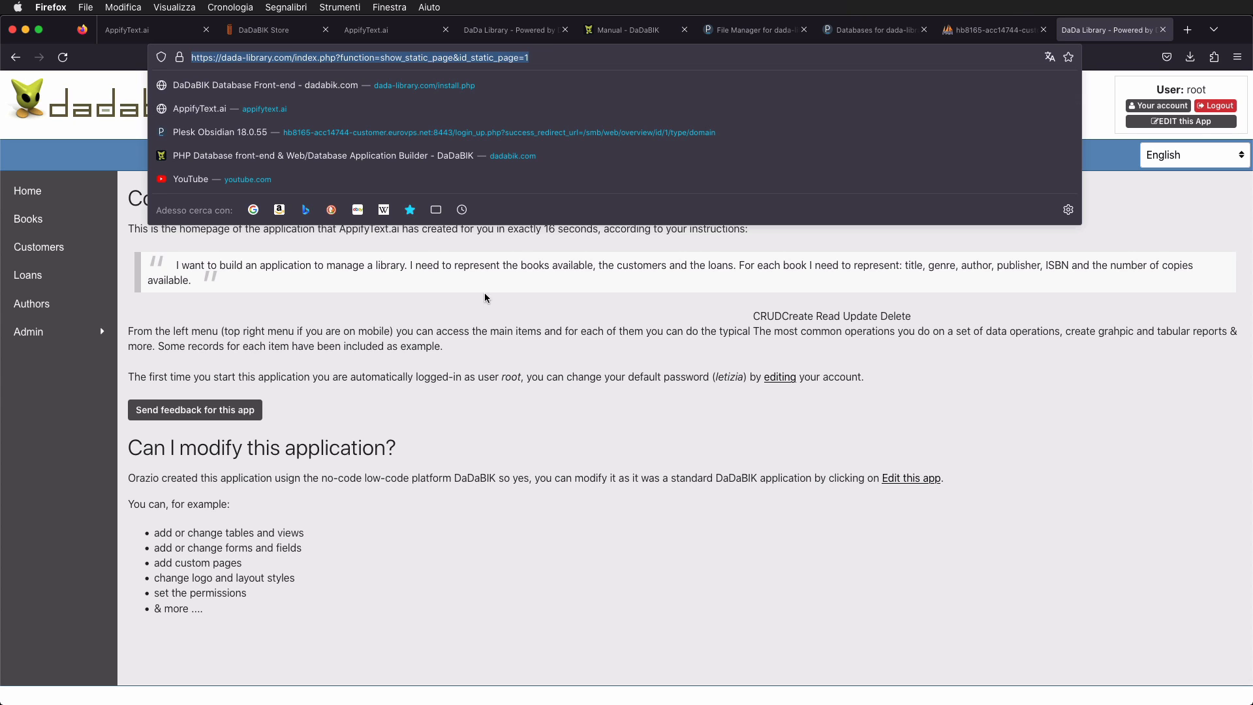
Step: Open the Books, Customers, Loans and Authors lists in turn
left_click(28, 219)
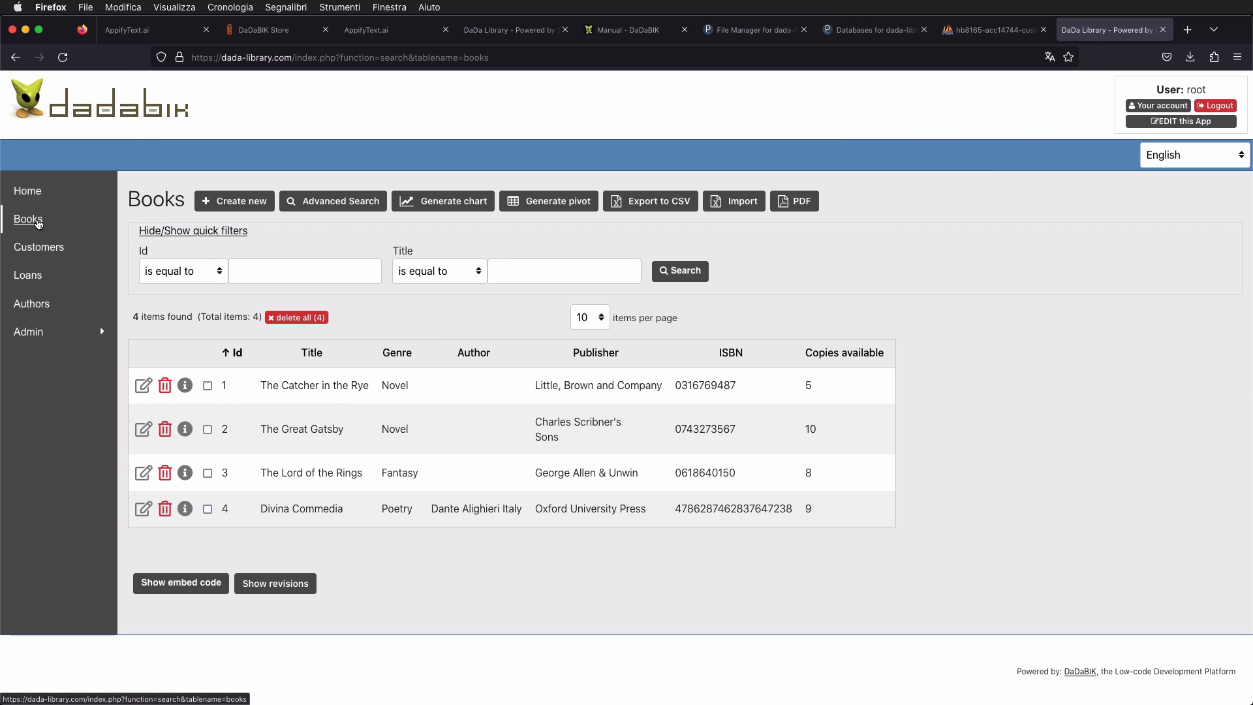
left_click(38, 253)
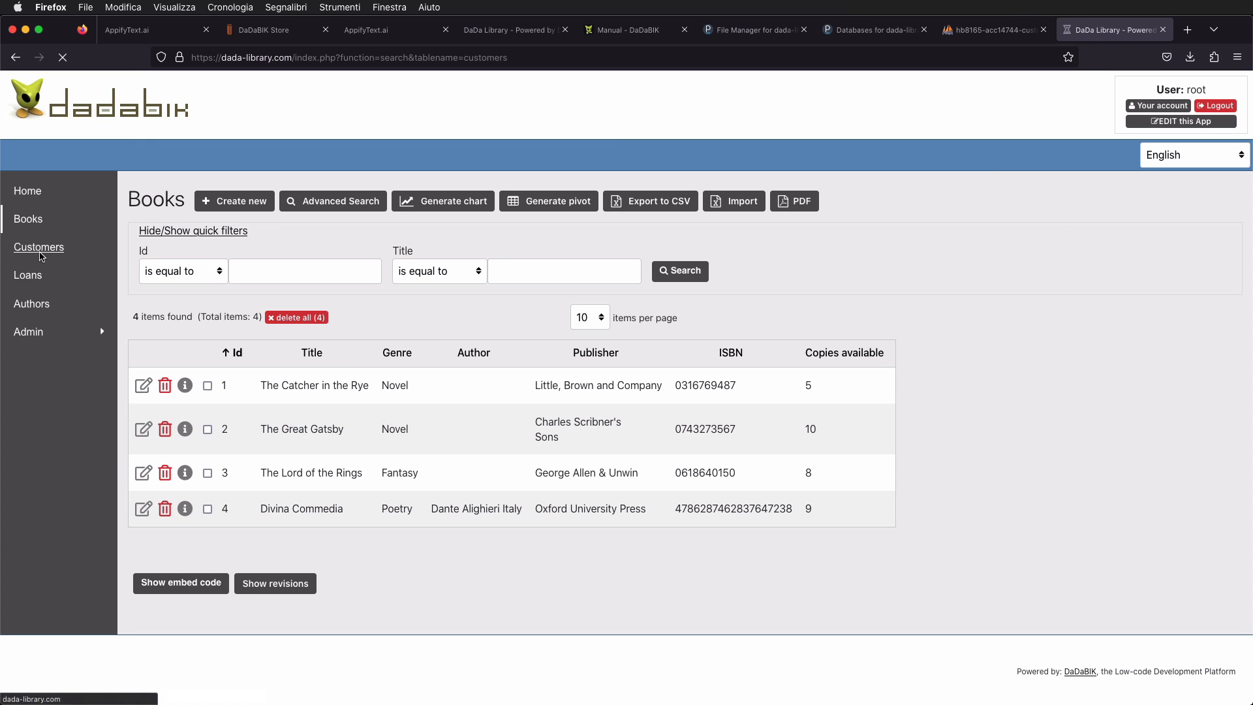
left_click(28, 275)
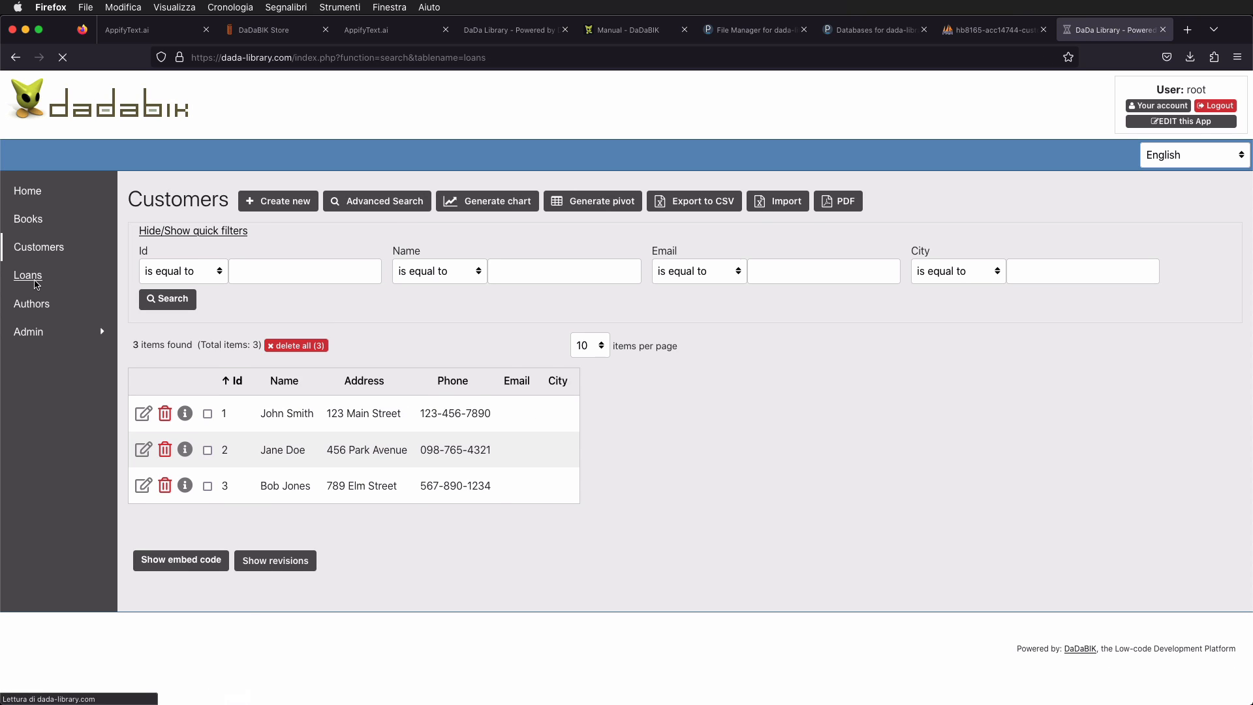
left_click(38, 312)
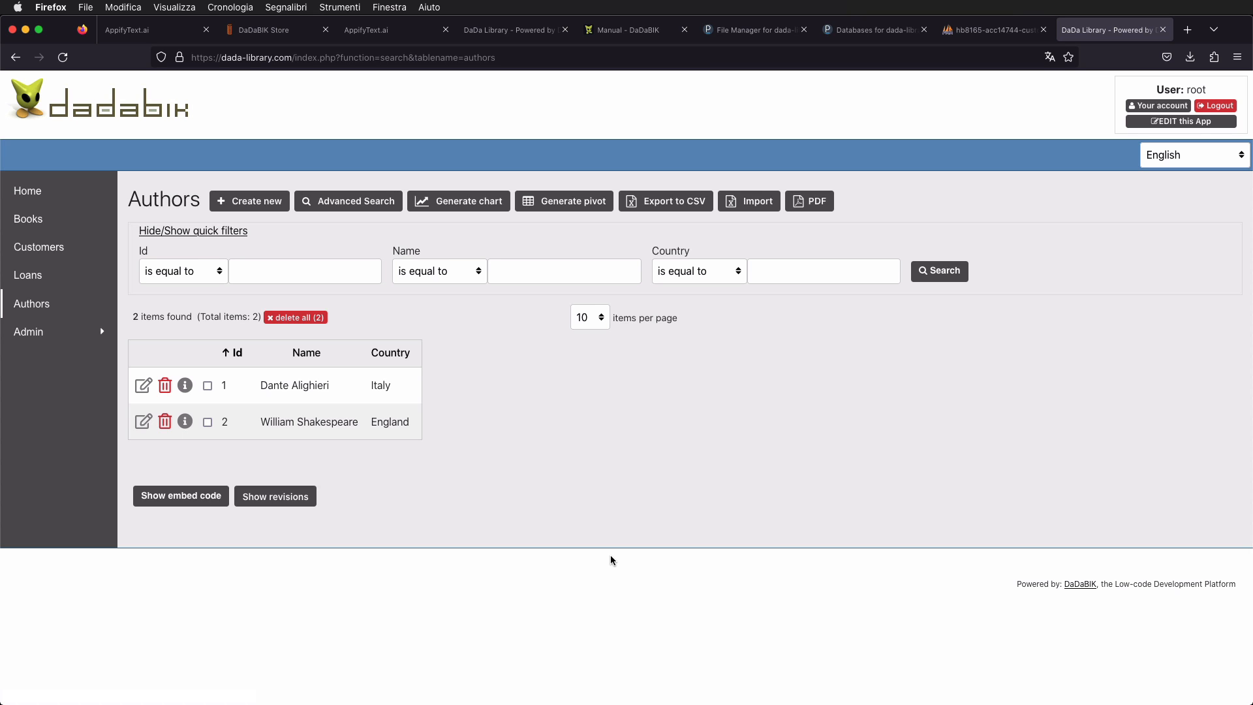
Step: Show the app's users list under Admin, then enter the admin area via EDIT this App
left_click(30, 334)
left_click(45, 369)
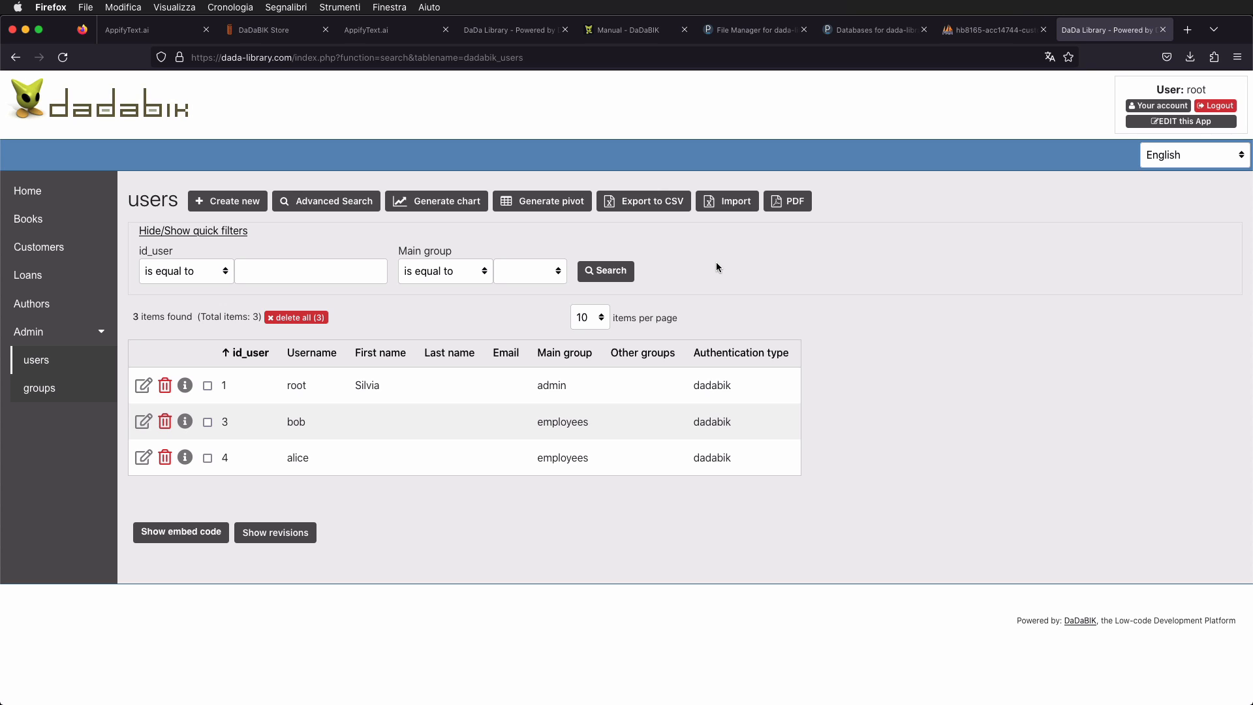
left_click(1160, 127)
Step: Change the Layout > Basic settings graphic theme from bluegray to black and save
left_click(230, 149)
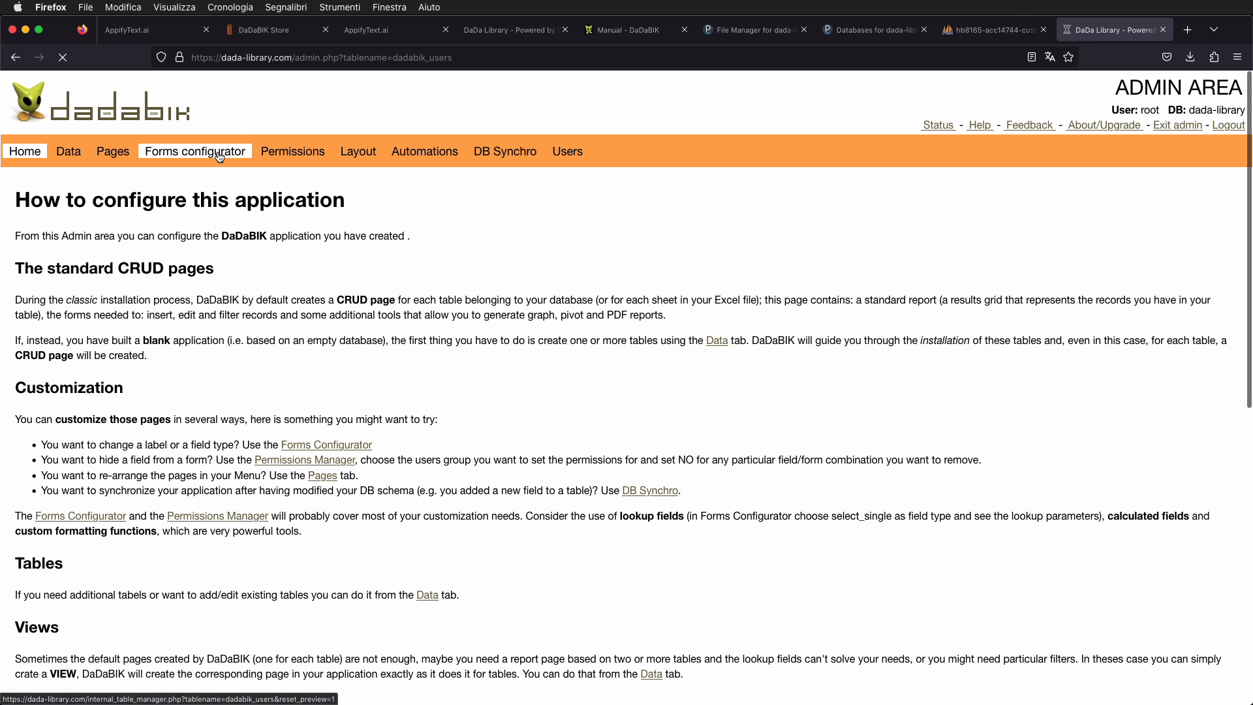
left_click(351, 149)
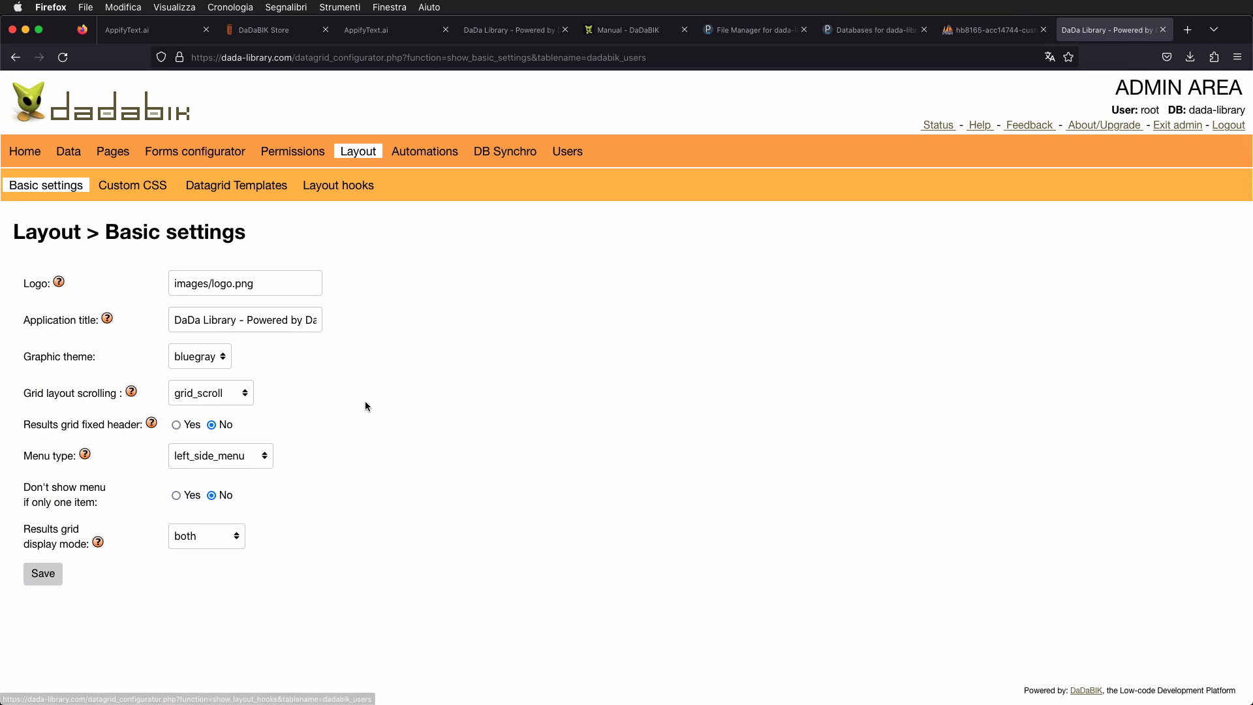
left_click(201, 363)
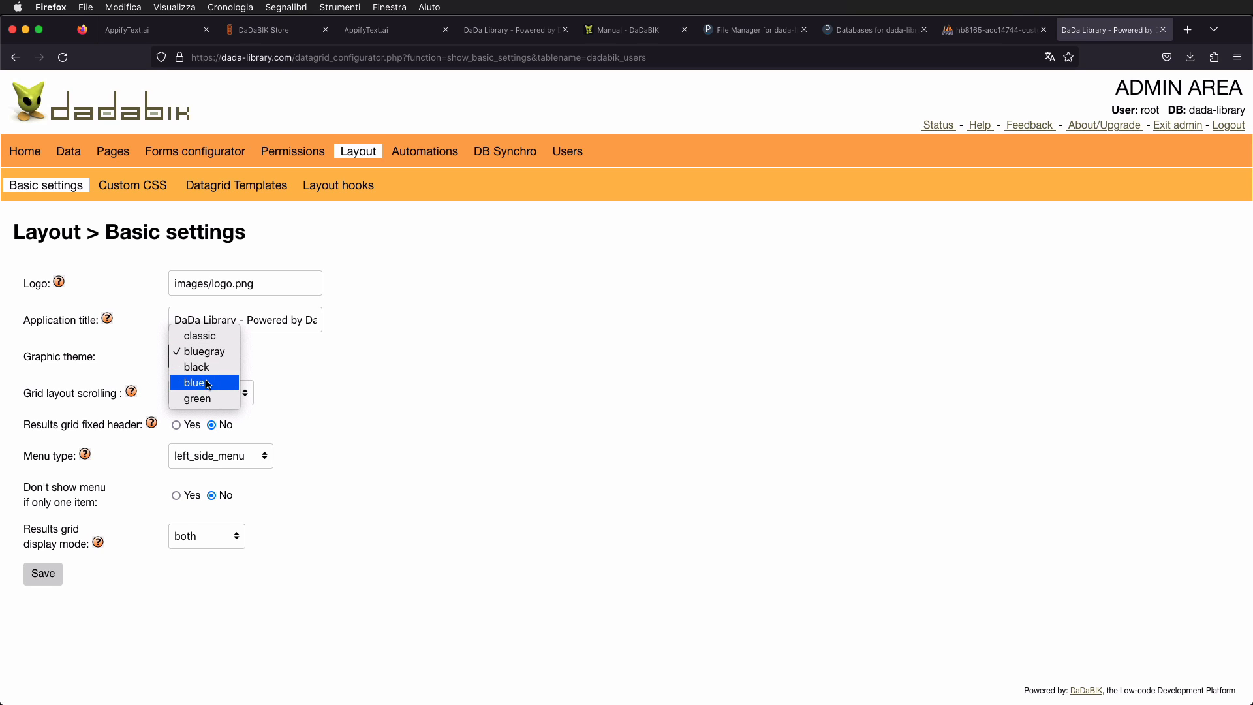
left_click(206, 368)
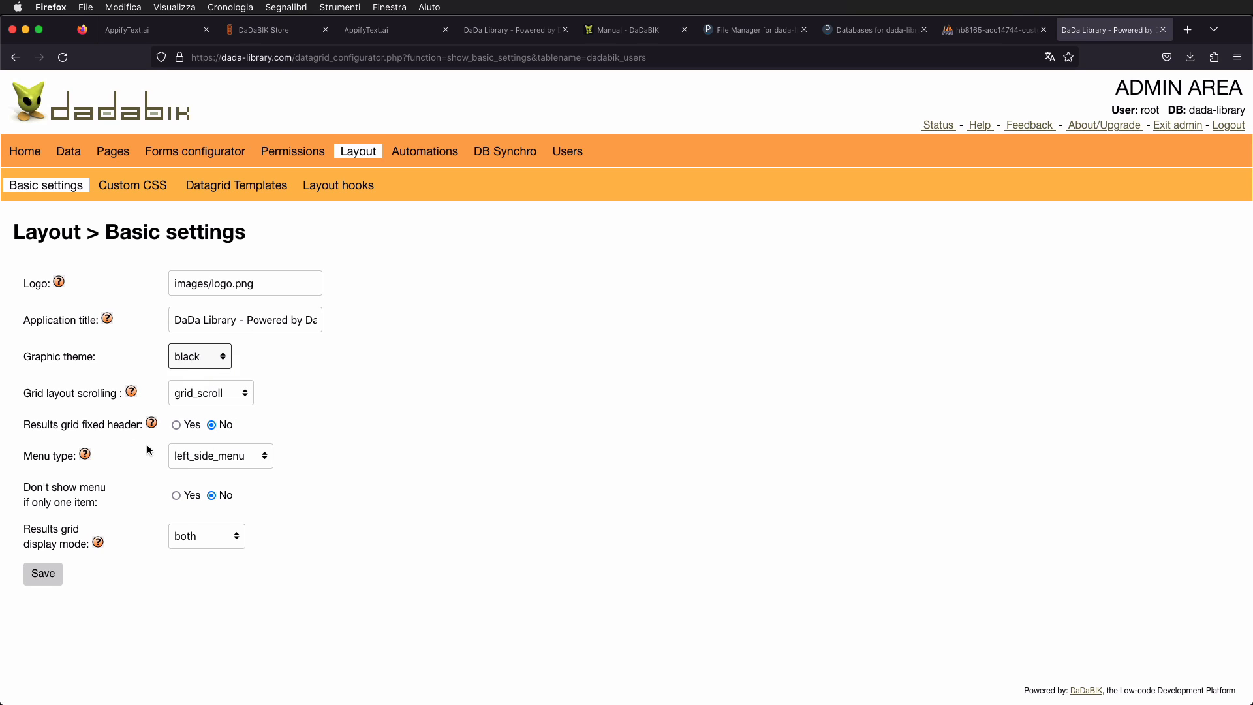
left_click(40, 573)
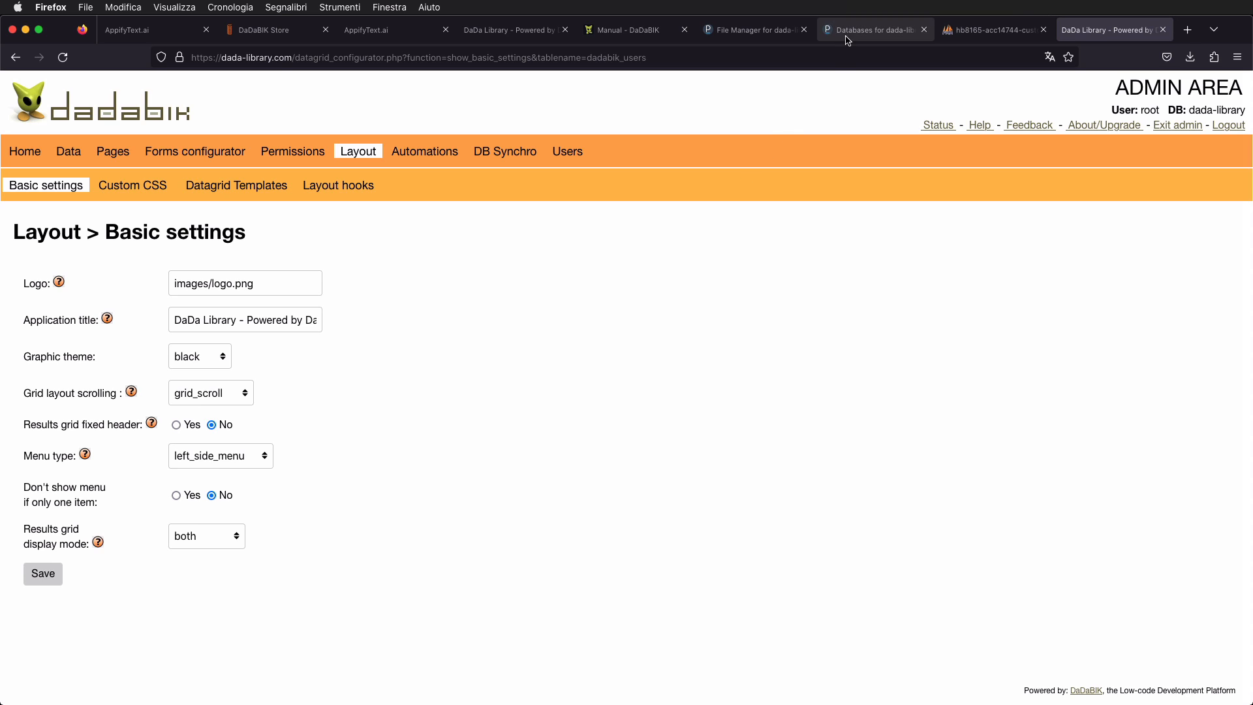
Step: Upload dada-library_logo.png into /httpdocs/images with the Plesk File Manager
left_click(755, 33)
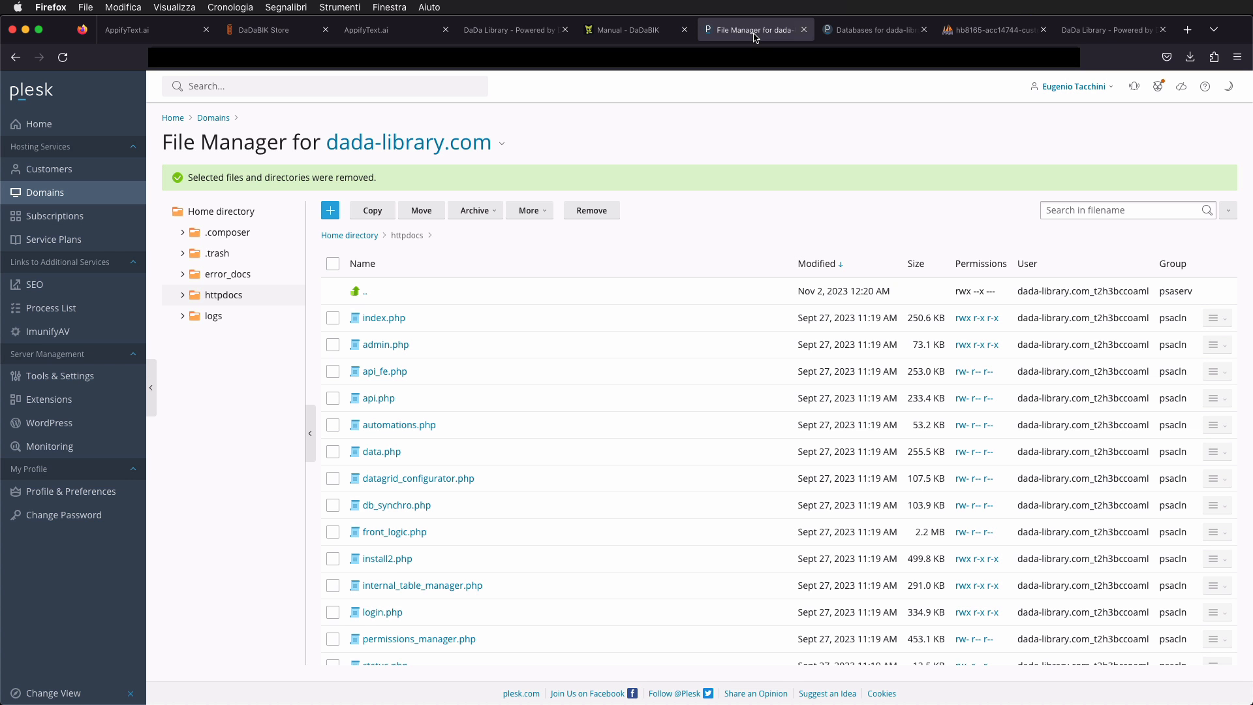
scroll(521, 422, "down", 3)
scroll(521, 422, "down", 3)
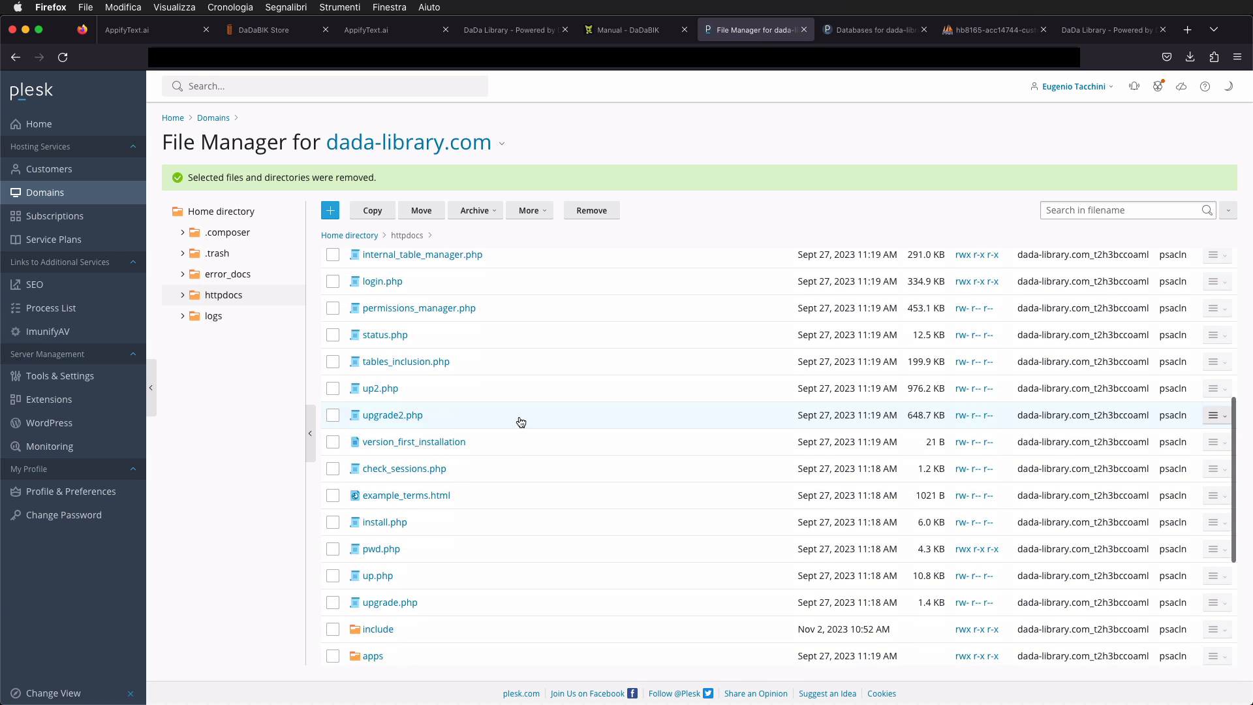
scroll(520, 422, "down", 5)
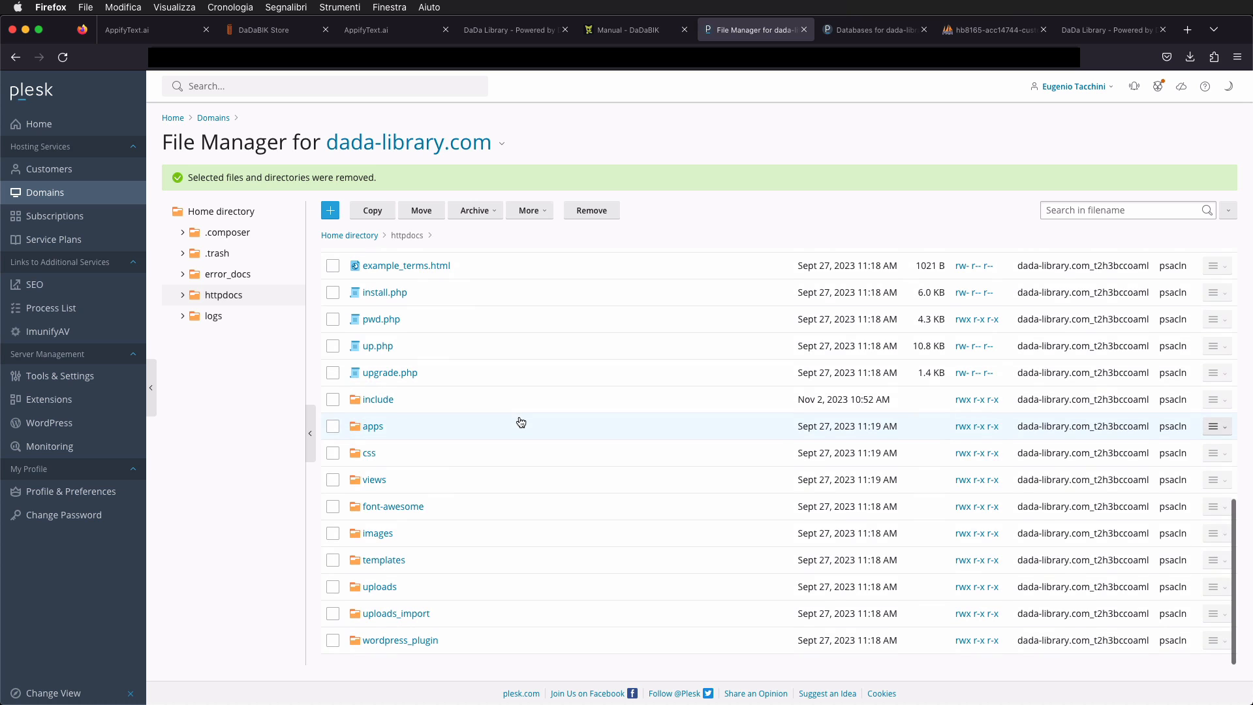
left_click(381, 536)
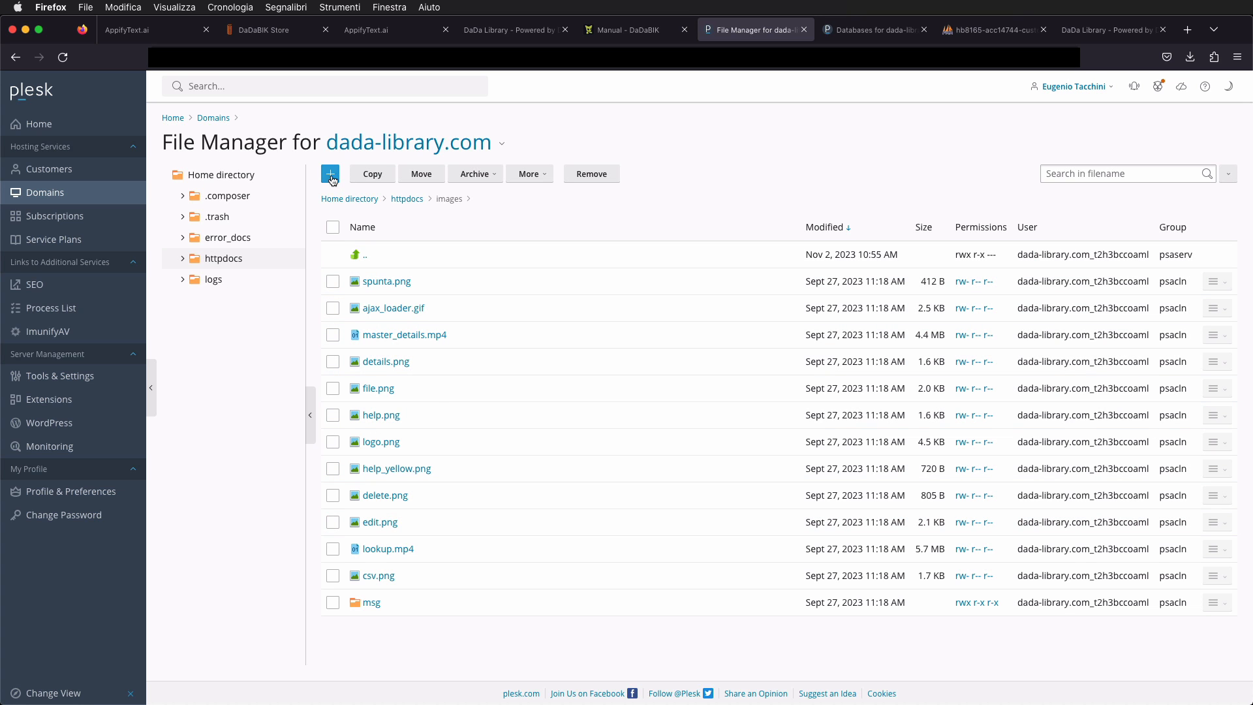
left_click(331, 179)
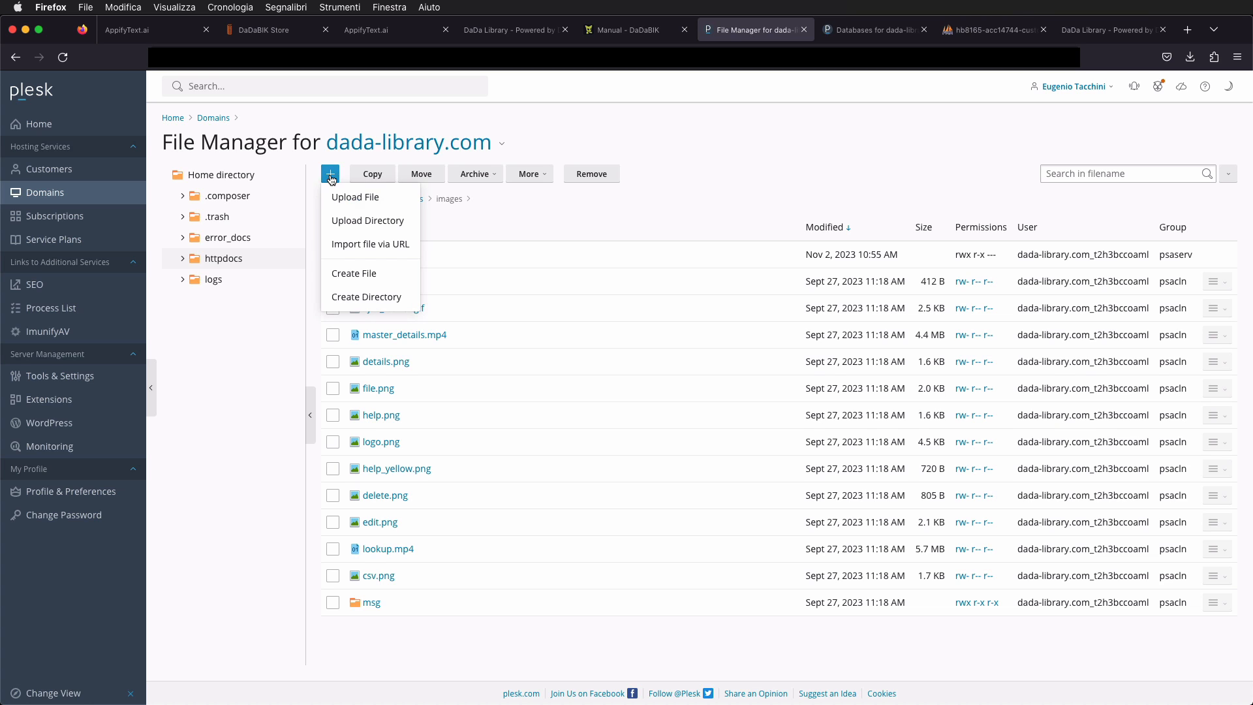
left_click(360, 201)
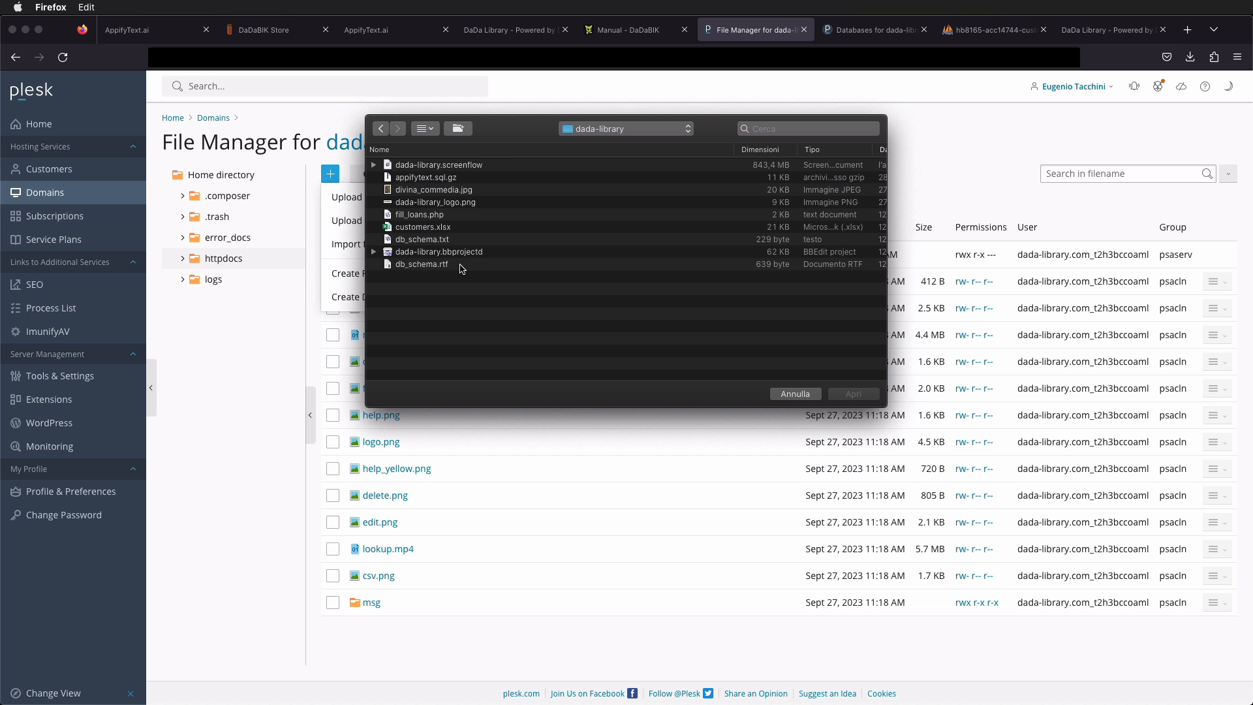
left_click(427, 203)
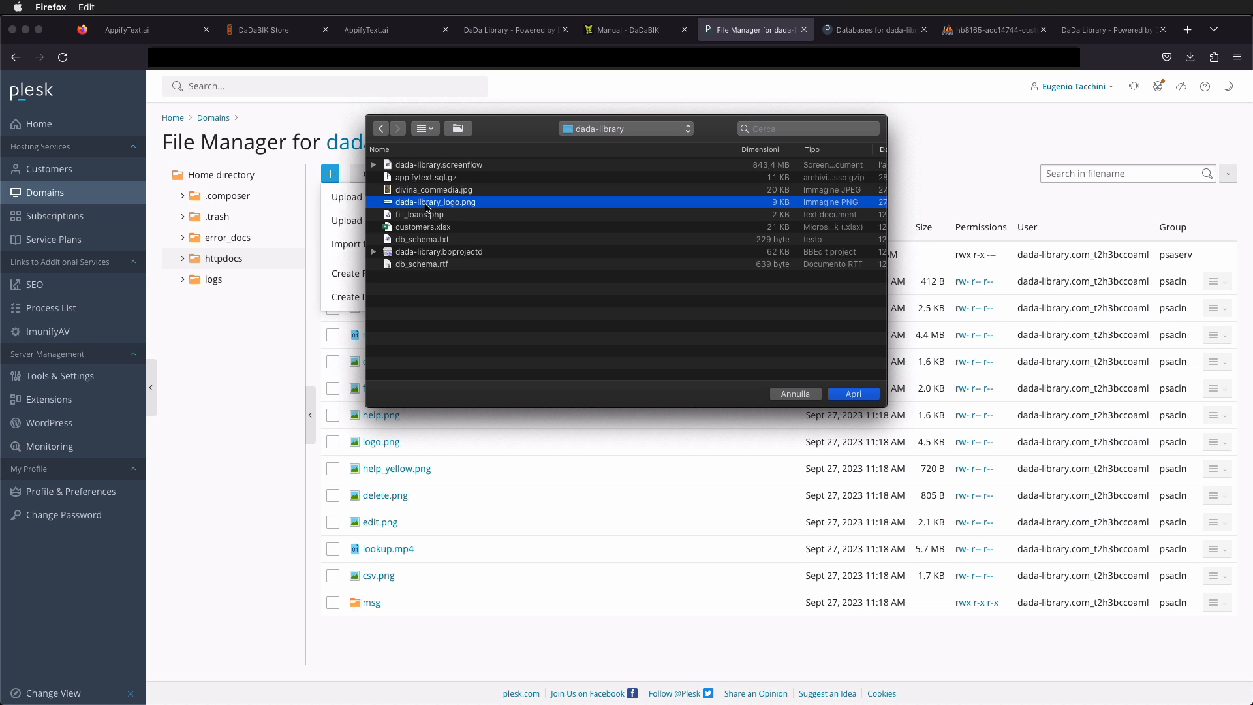
double_click(425, 204)
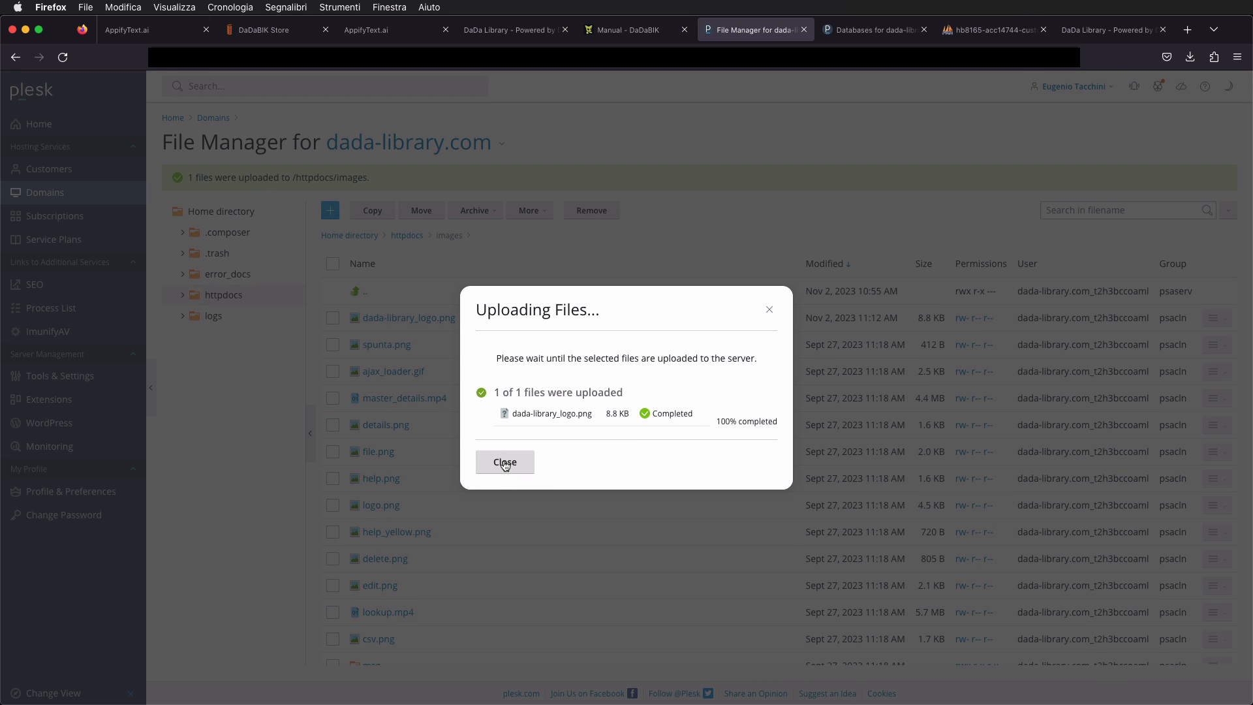
left_click(505, 462)
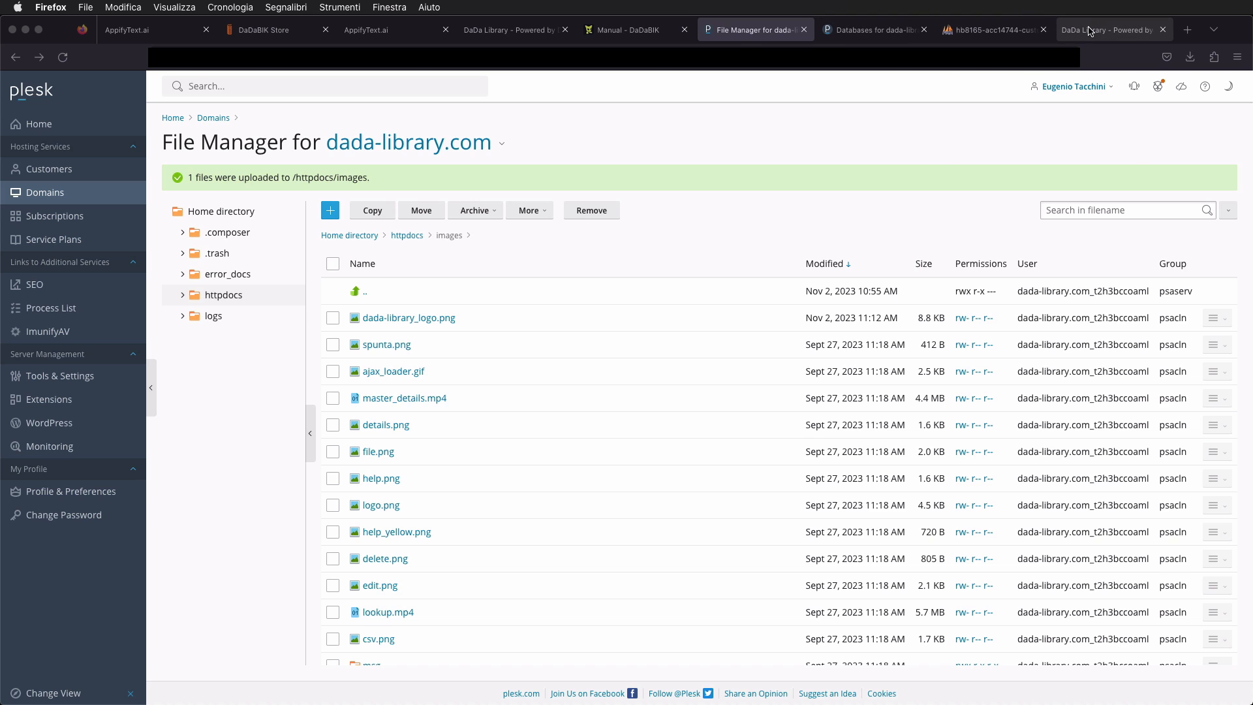
left_click(1089, 30)
Step: Change the logo path's file name to dada-library_logo and save the layout settings
double_click(221, 283)
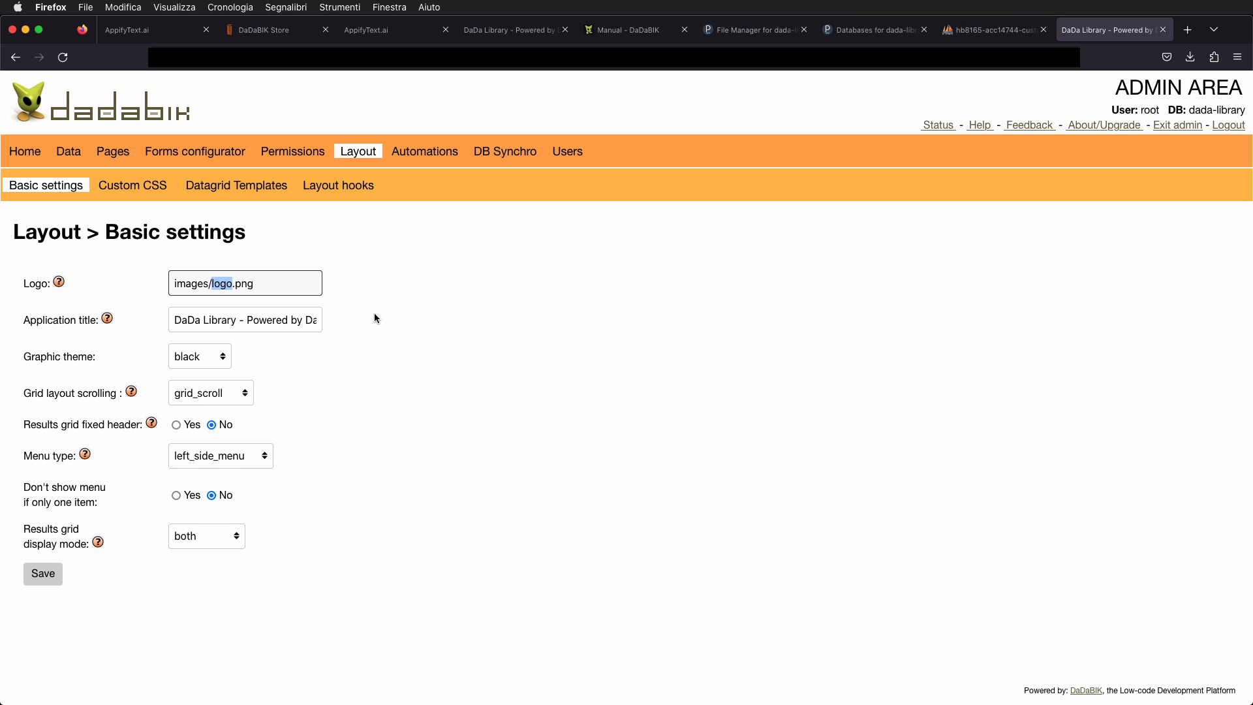
type("dada-library_logo")
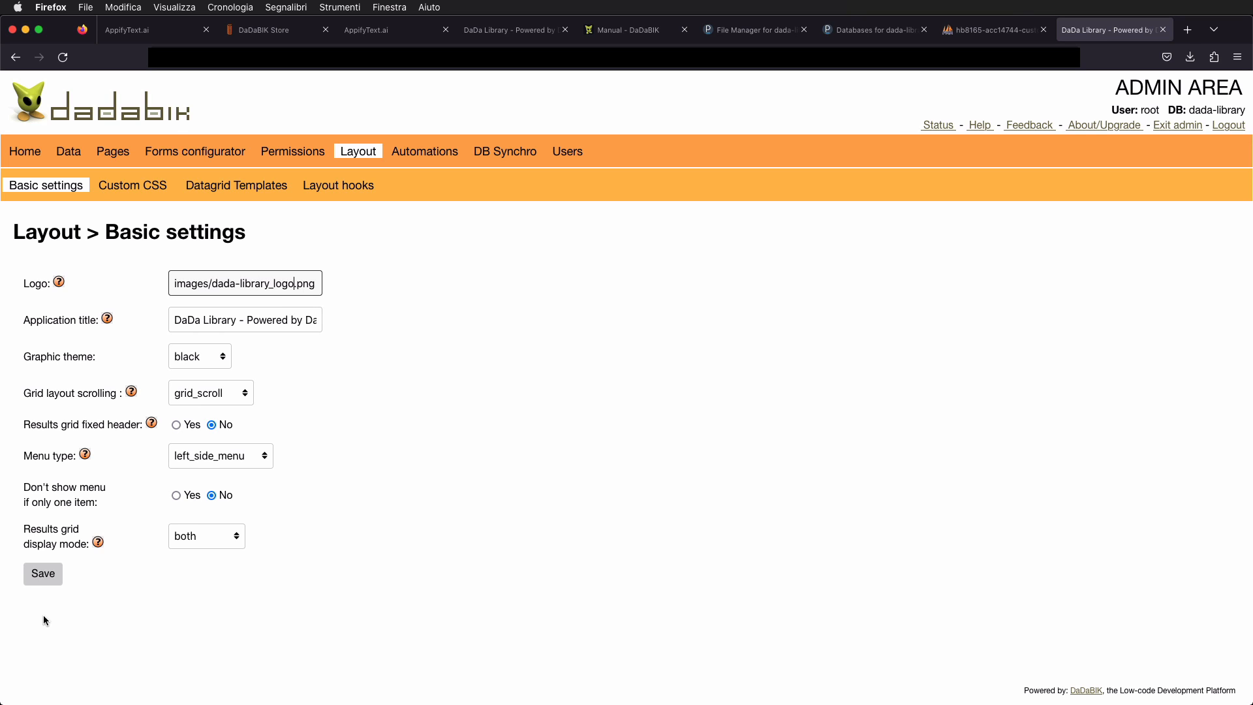
left_click(41, 575)
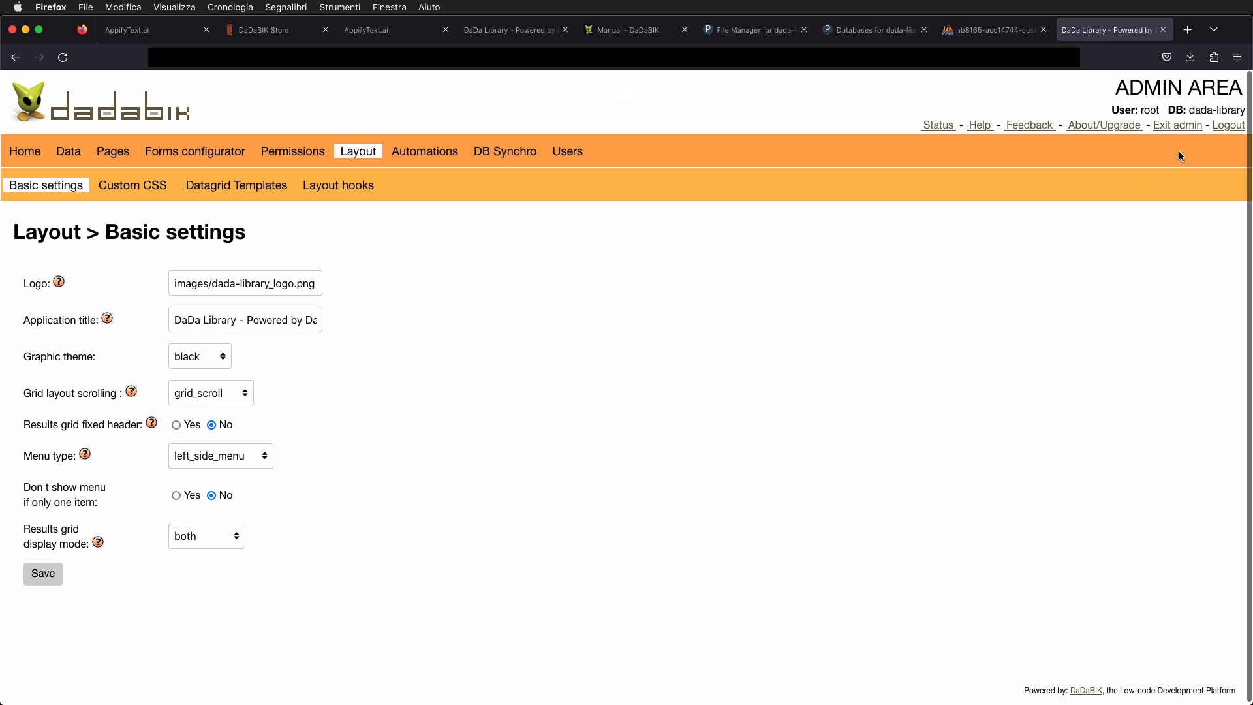
Step: View the Books list with the new logo and black theme, then re-enter the admin area
left_click(1178, 126)
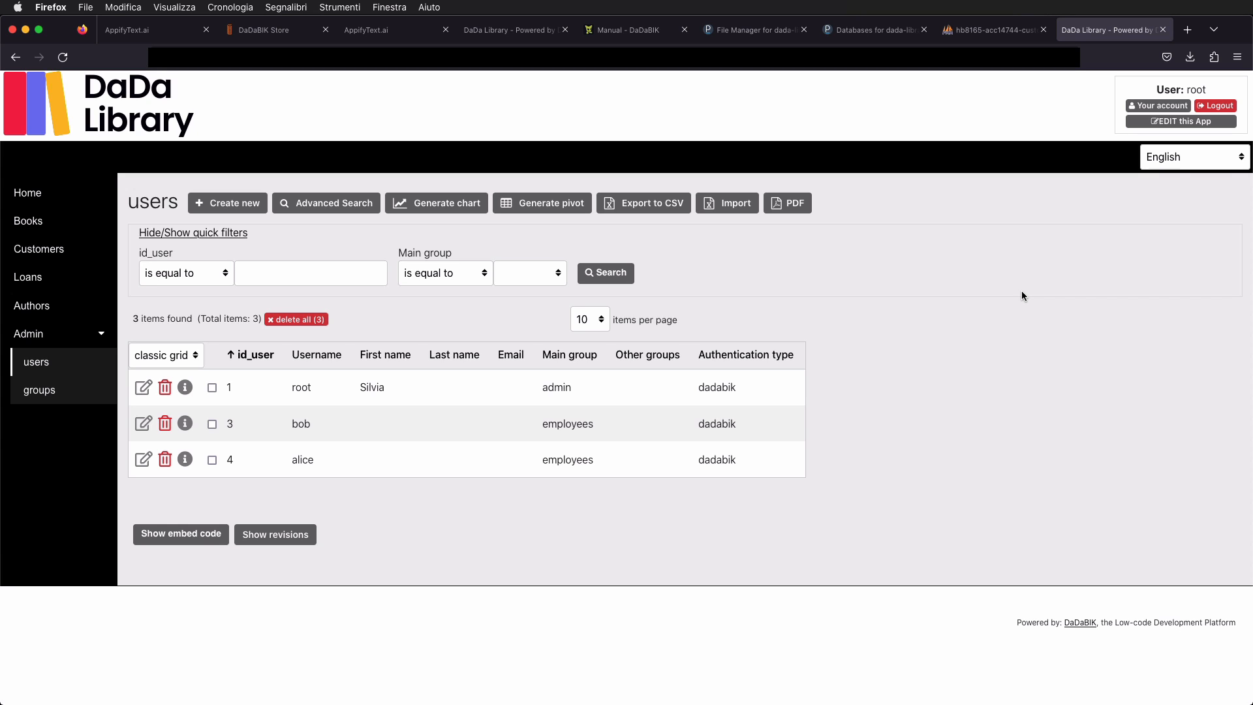
left_click(28, 220)
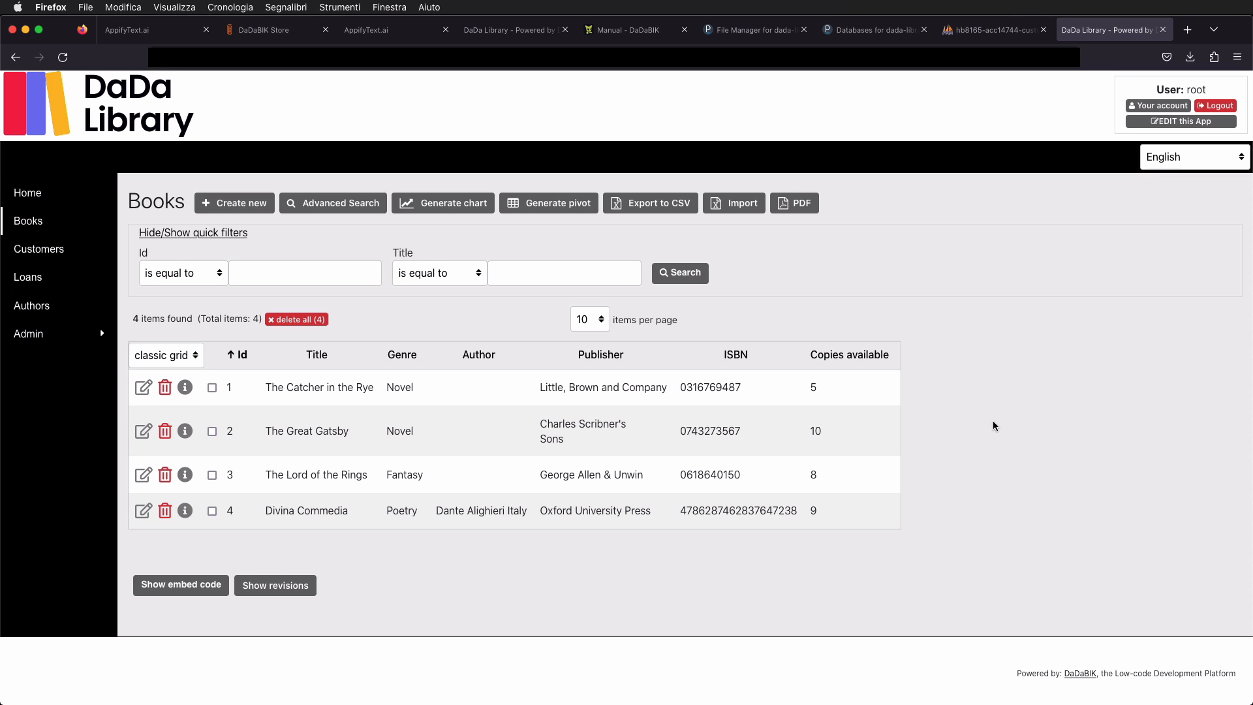
left_click(1160, 122)
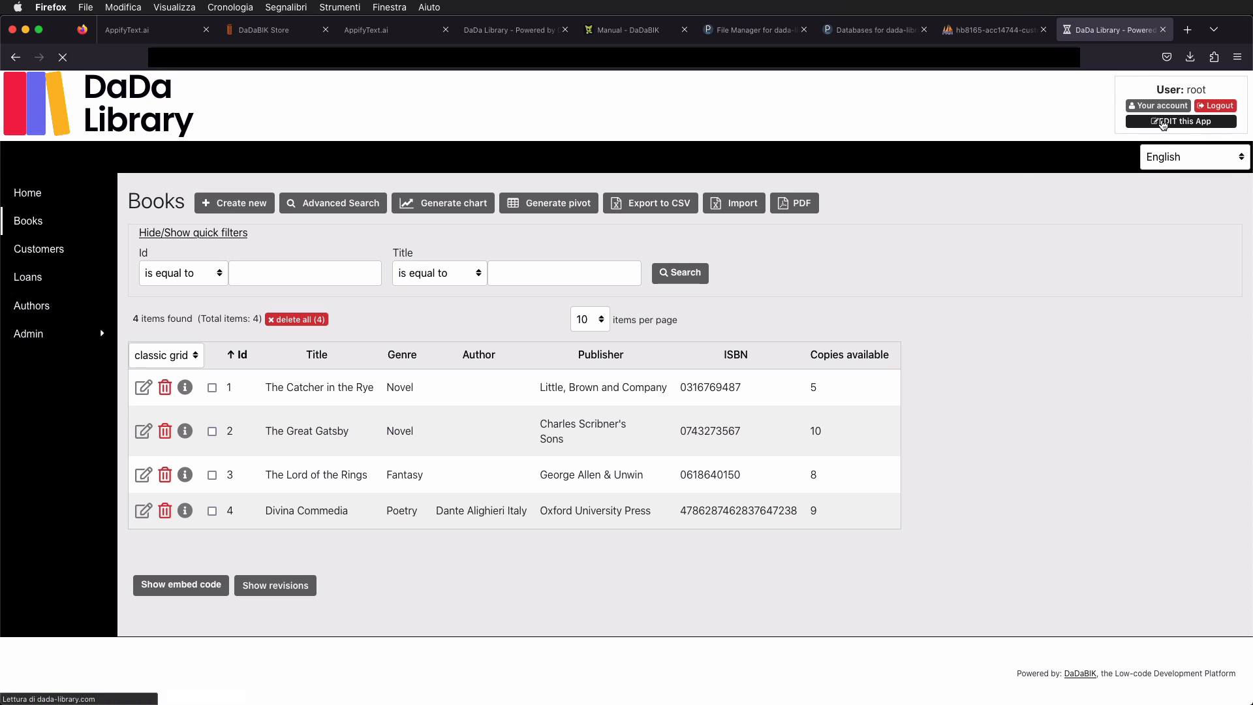
Step: Attempt ADD FIELD on books in Data > Tables and Views and select the $enable_data_tab_operations warning text
left_click(69, 151)
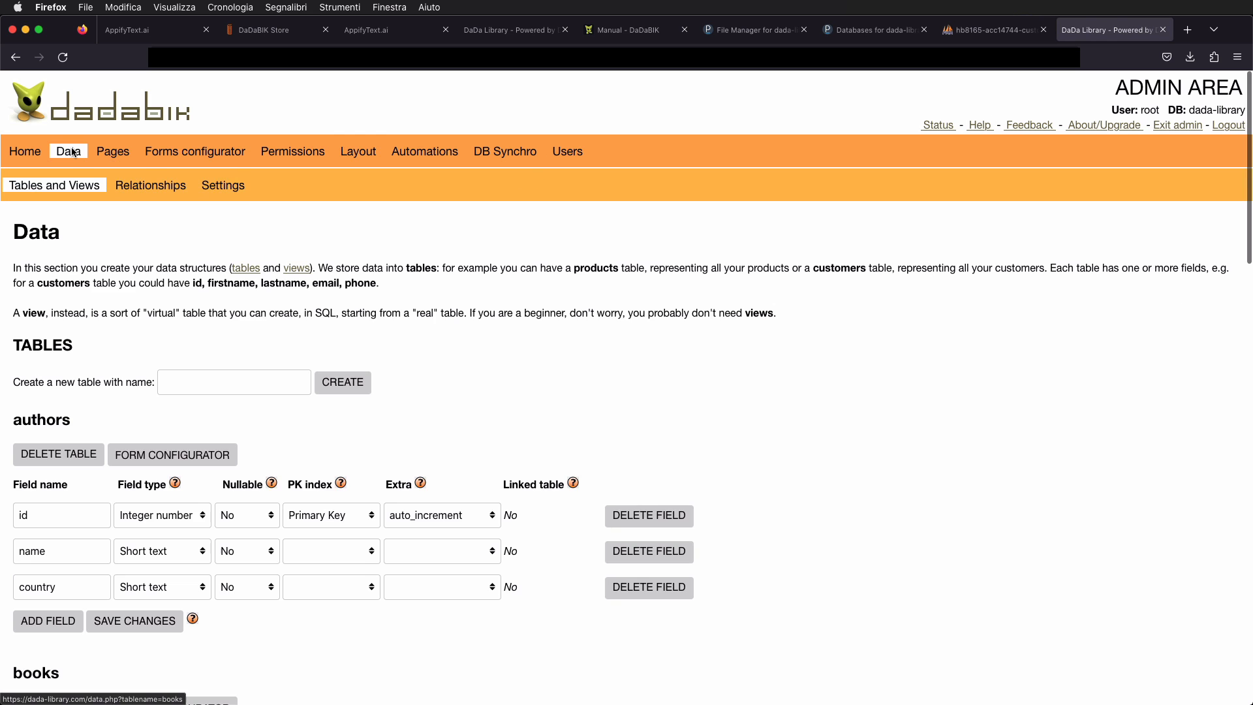
scroll(160, 432, "down", 10)
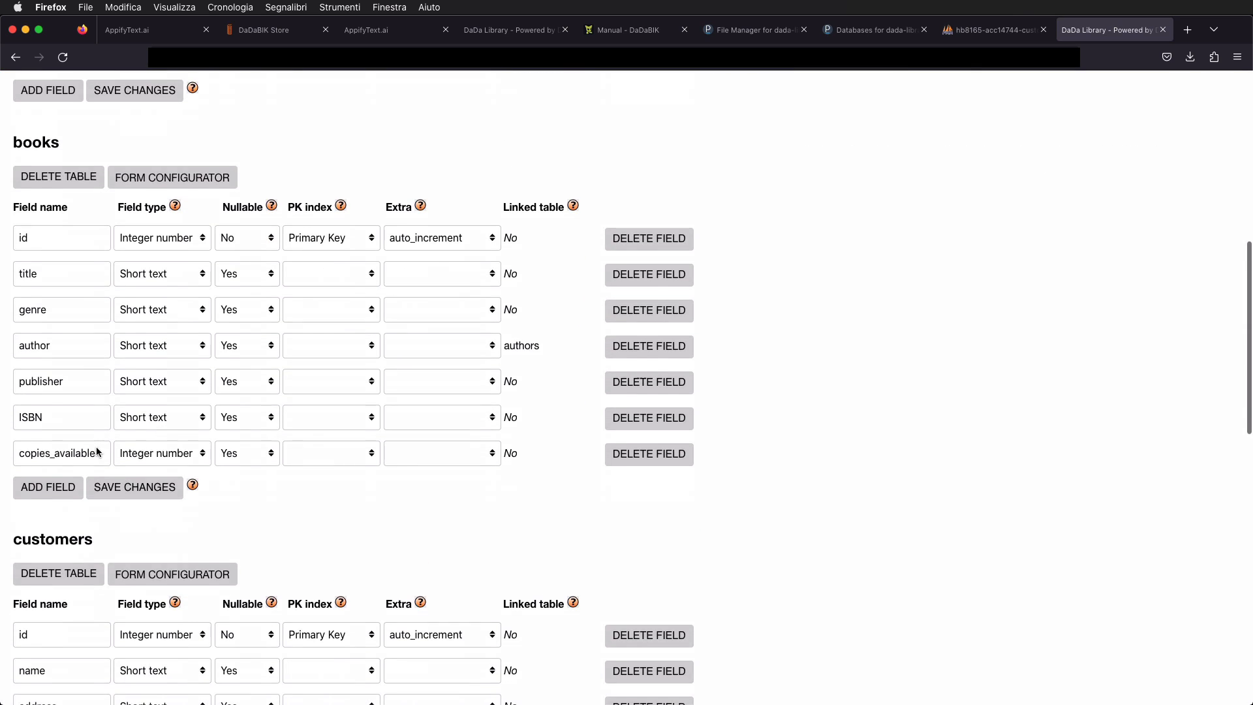
left_click(59, 497)
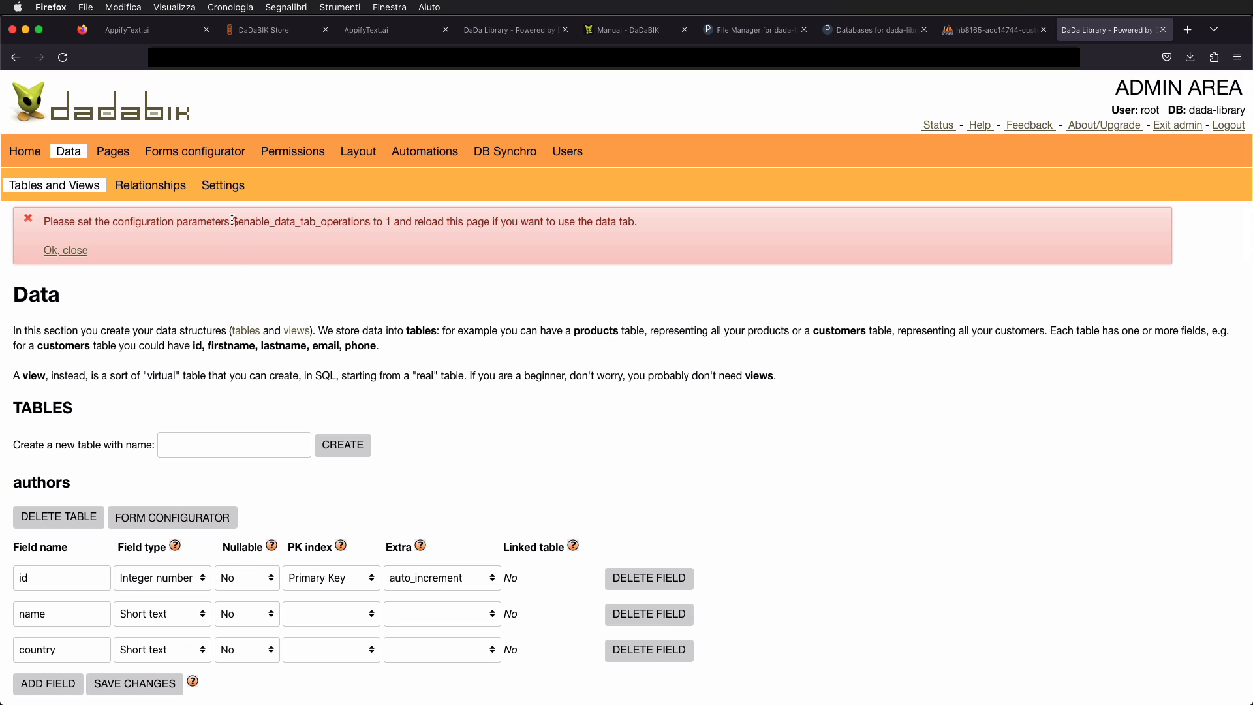
left_click_drag(233, 221, 370, 222)
key("super+c")
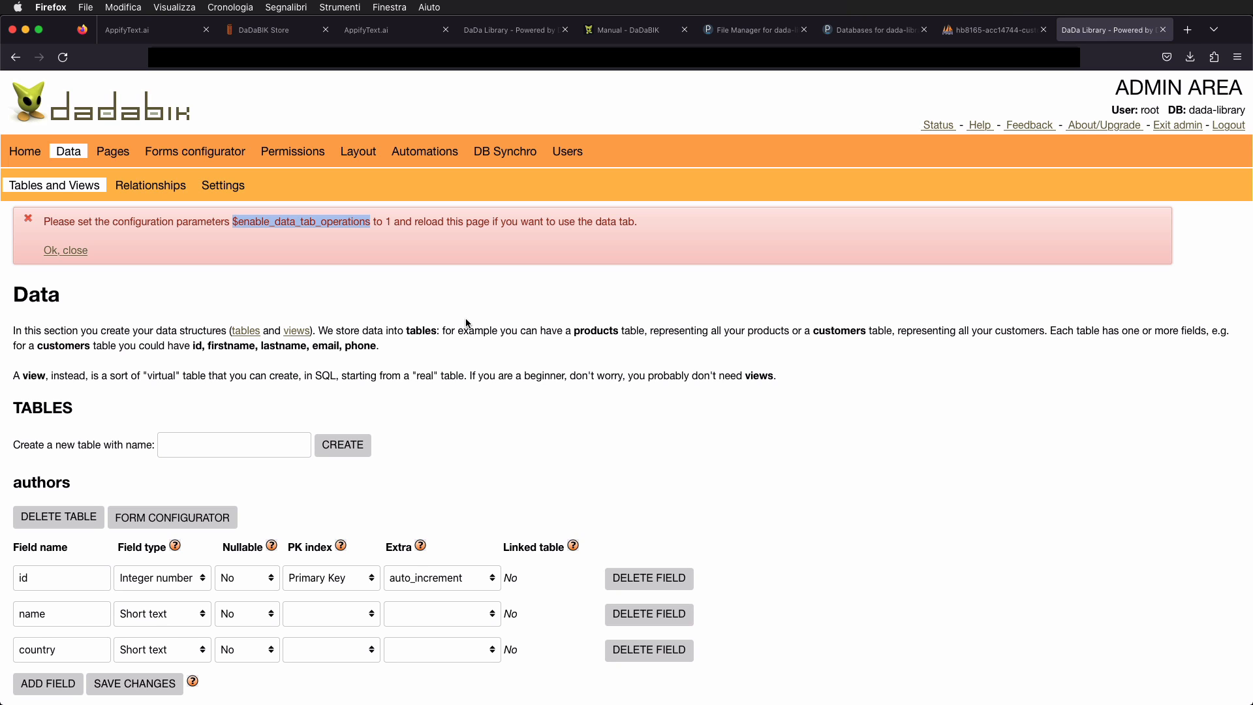
Step: In Plesk File Manager, go from httpdocs into the include folder
left_click(753, 30)
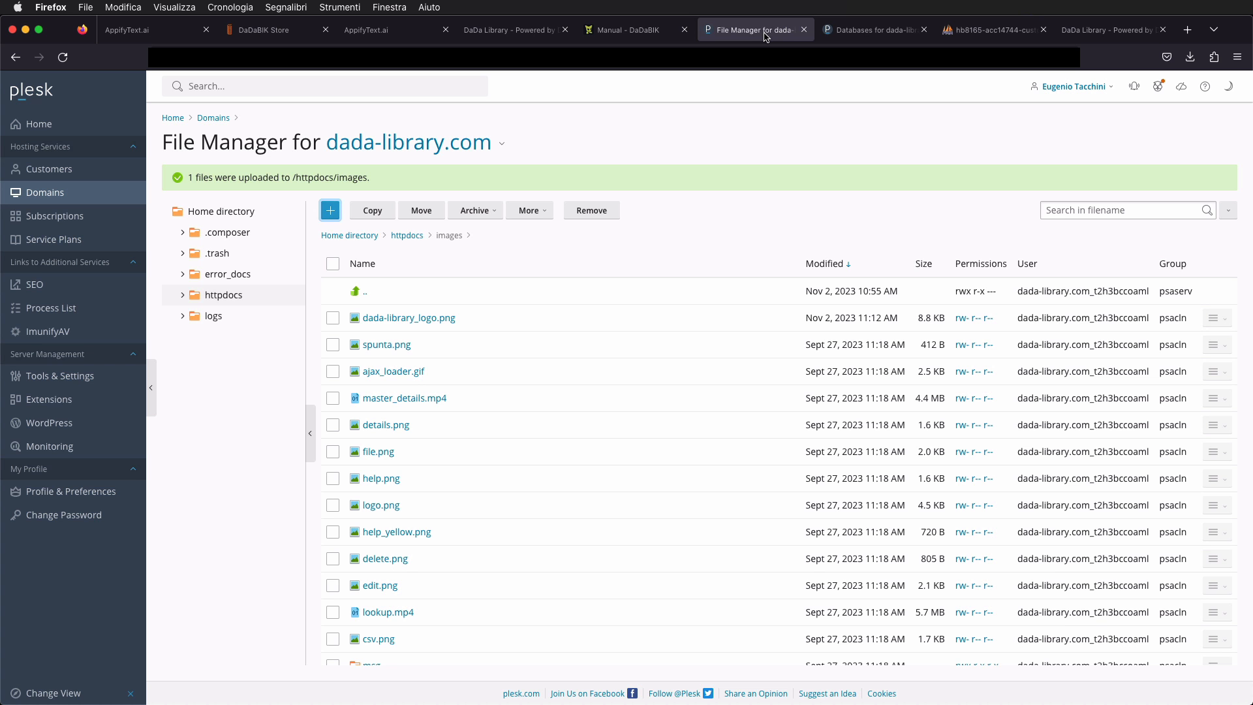
left_click(407, 235)
key("super+f")
type("include")
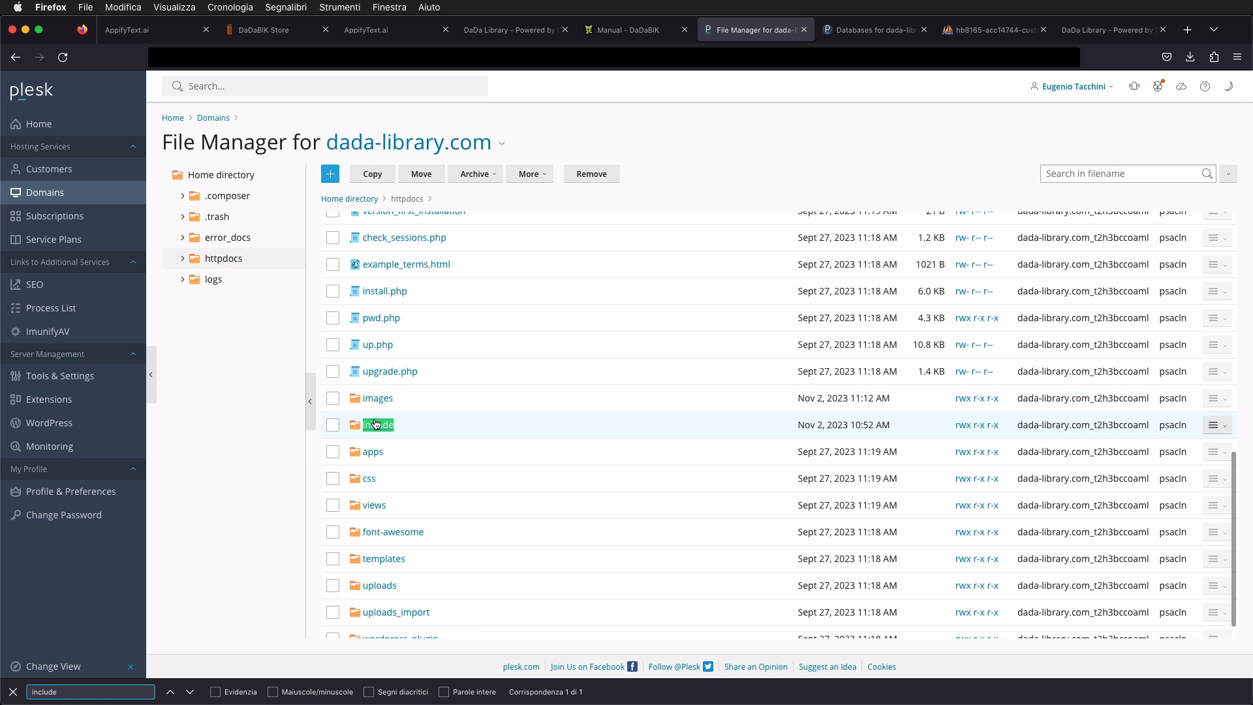
left_click(380, 424)
key("super+f")
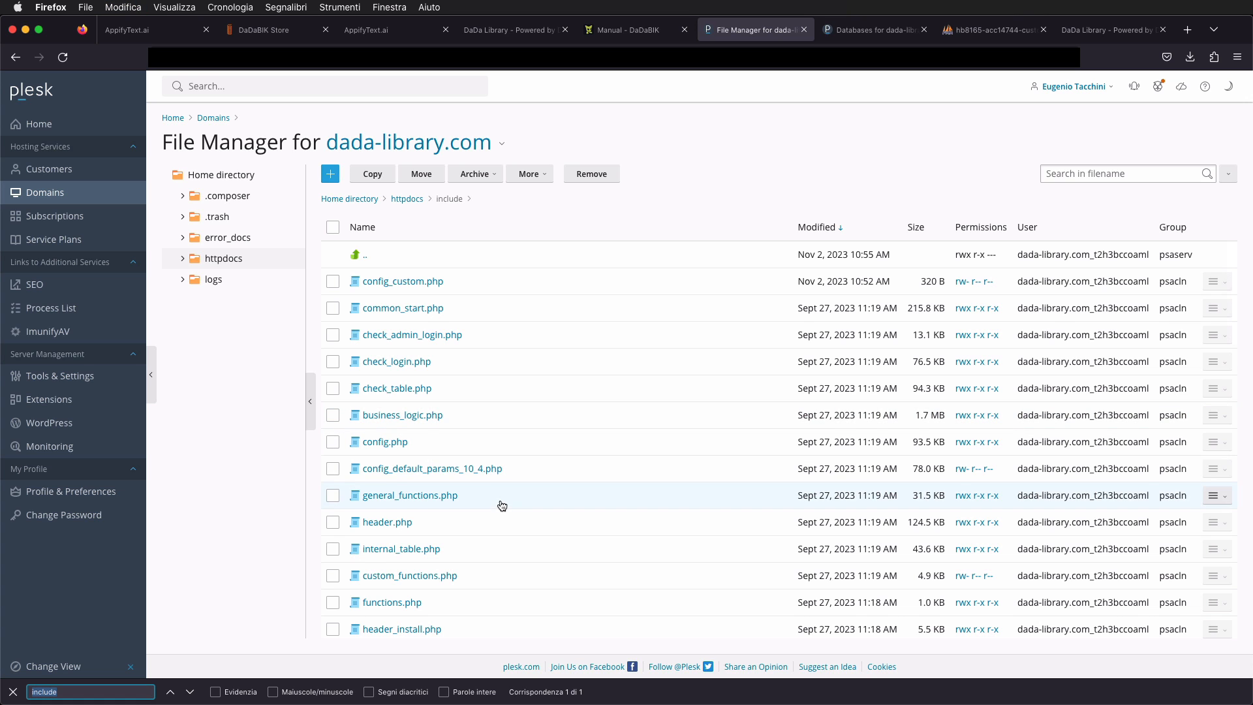
Step: Append $enable_data_tab_operations = 1; to config_custom.php and save the file
left_click(404, 281)
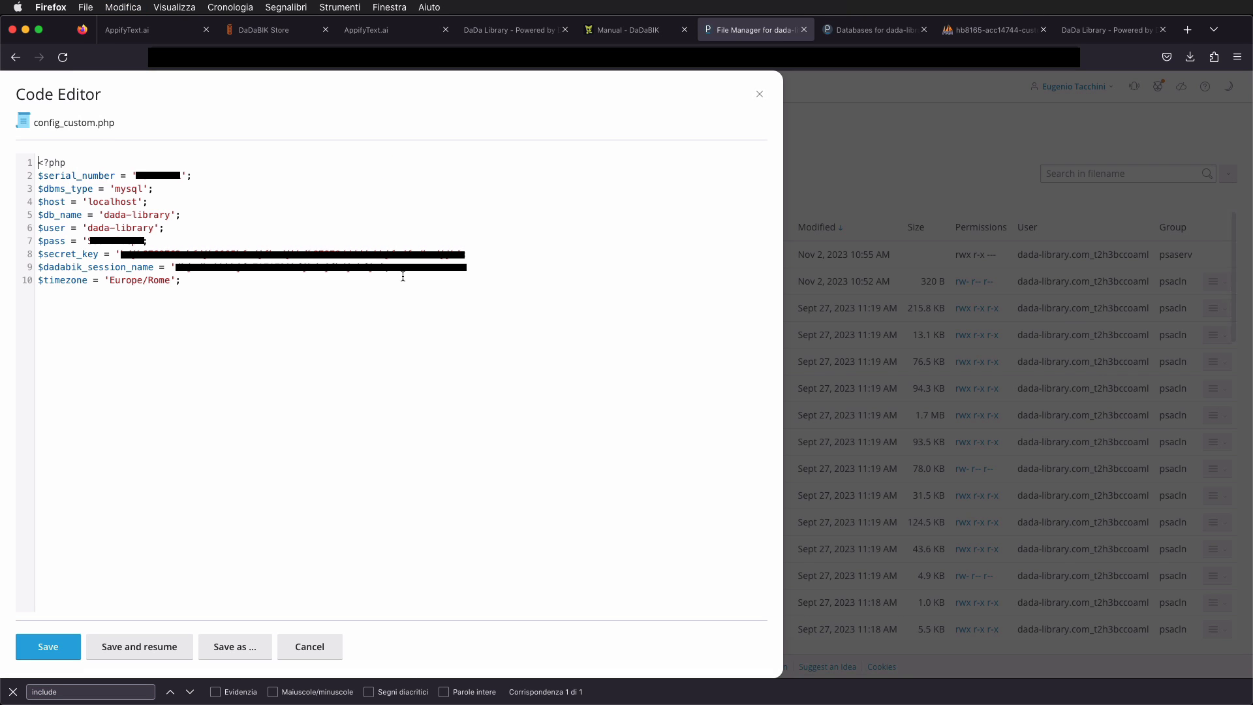
key("Return")
key("super+v")
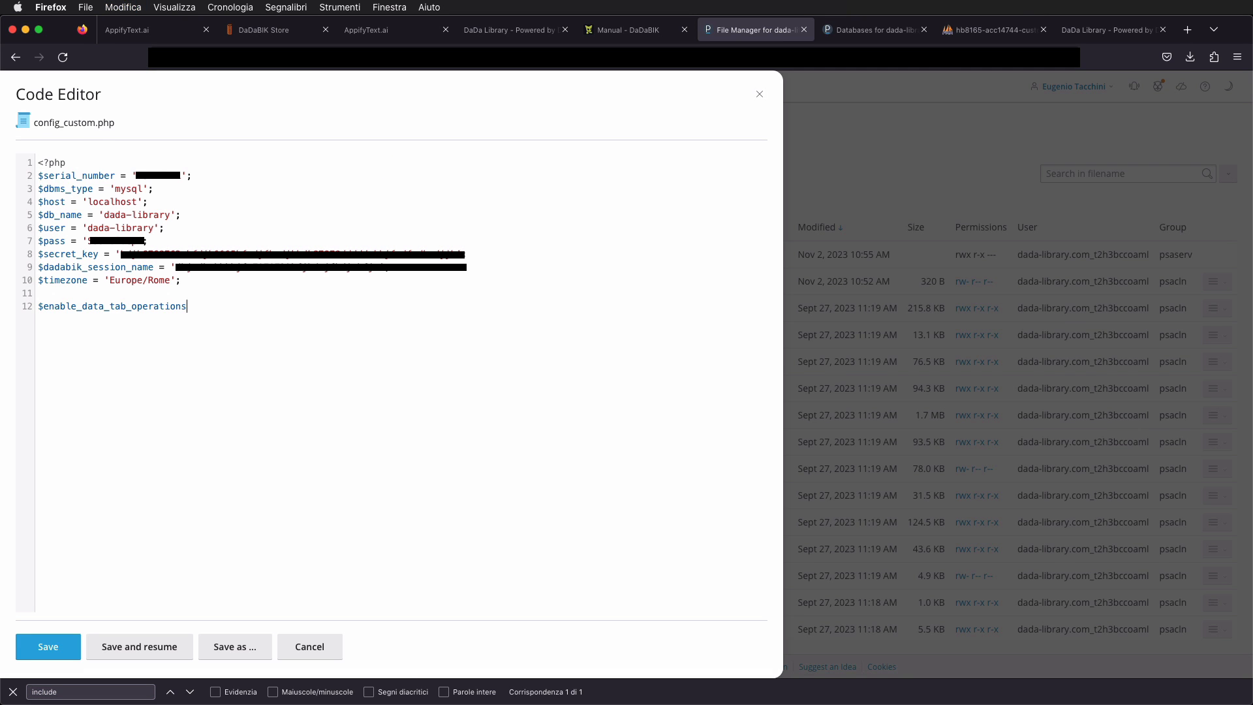
type("= 1;")
double_click(74, 307)
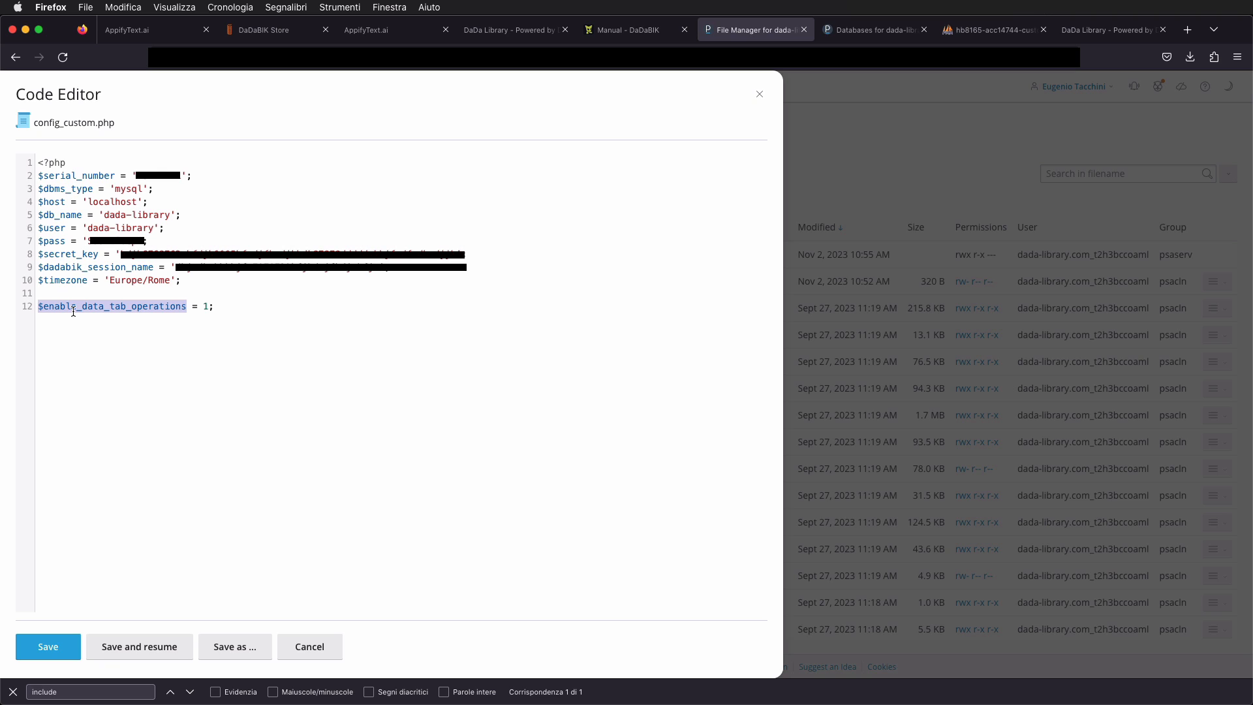
left_click(236, 300)
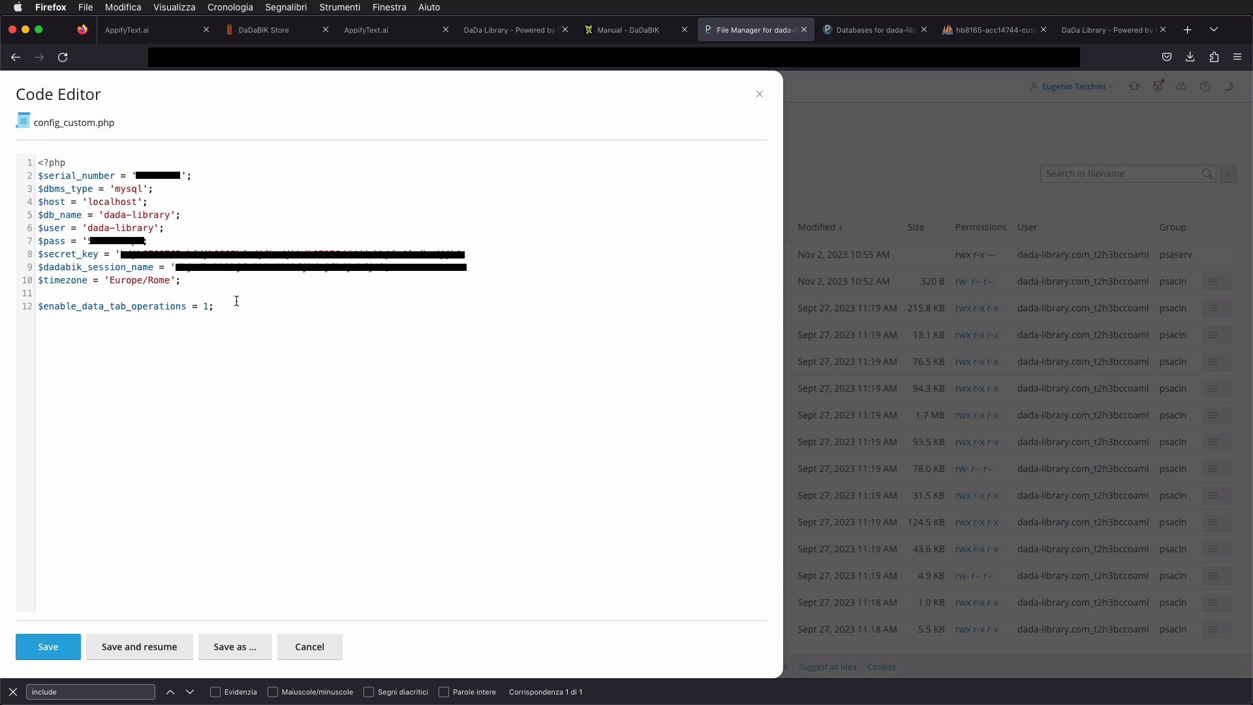
key("super+s")
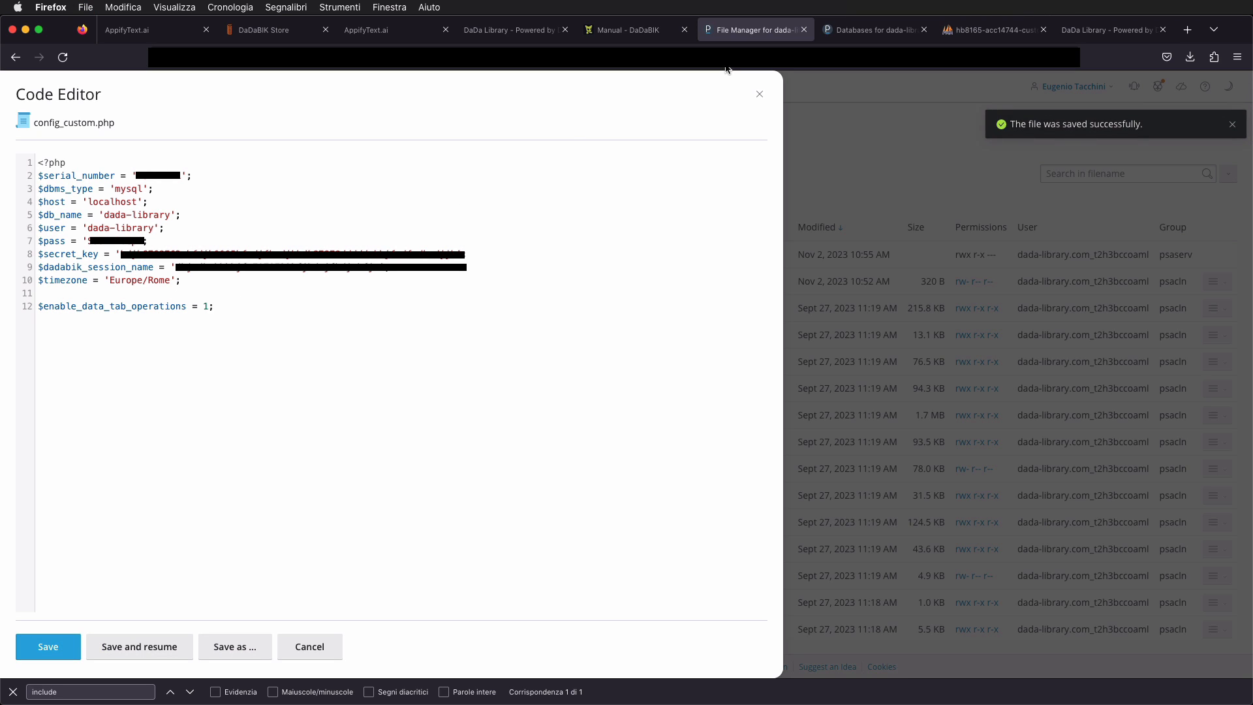
left_click(1110, 29)
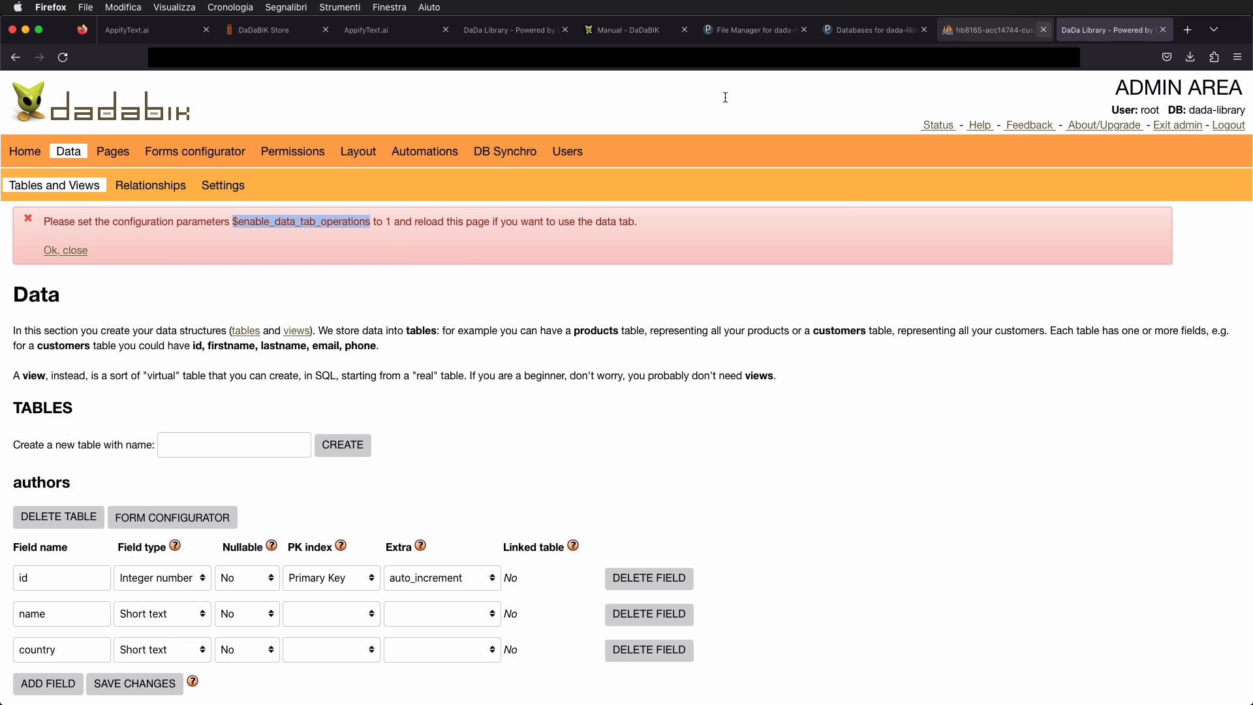
Step: Add a picture_book field to books as nullable Short text and save the changes
left_click(65, 250)
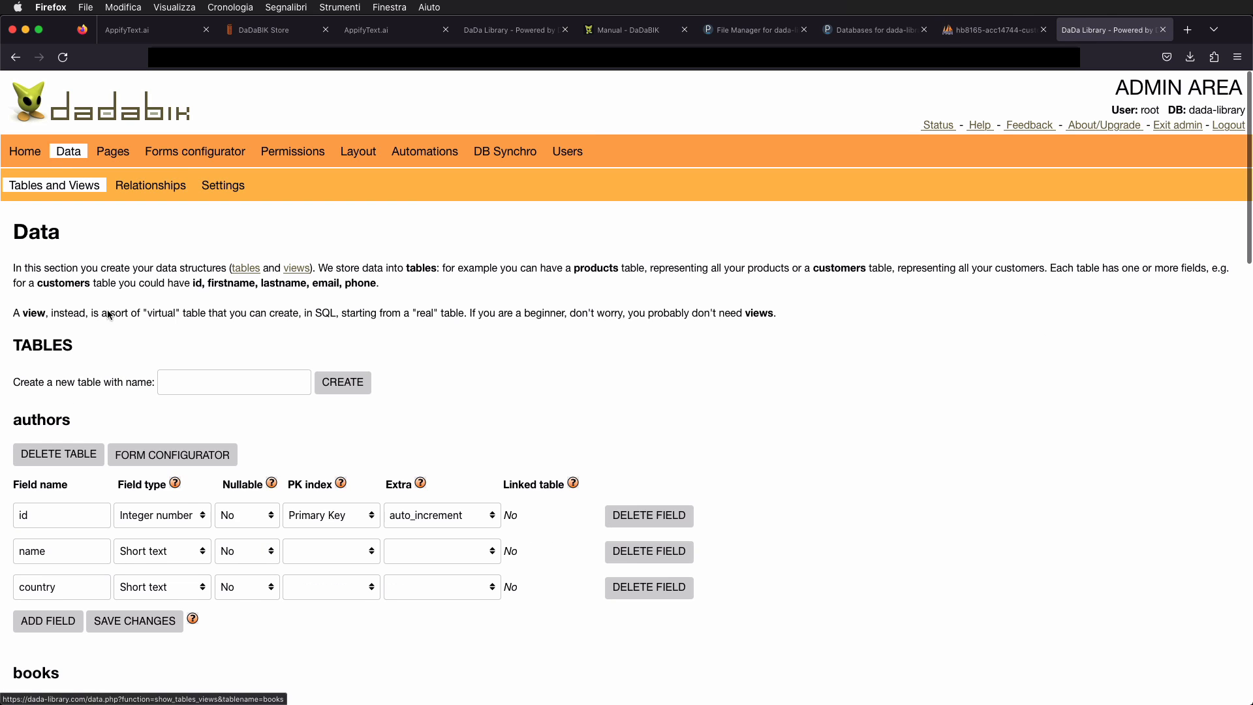
scroll(185, 507, "down", 3)
scroll(185, 512, "down", 6)
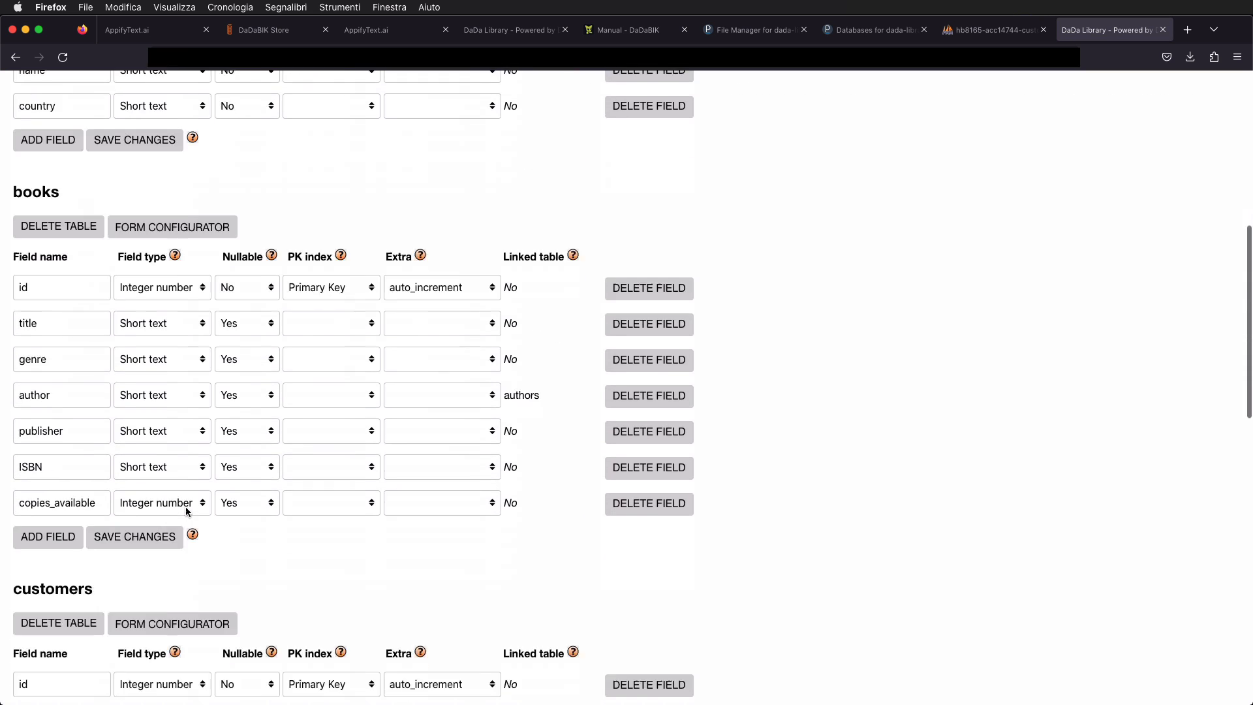
left_click(48, 479)
left_click(80, 486)
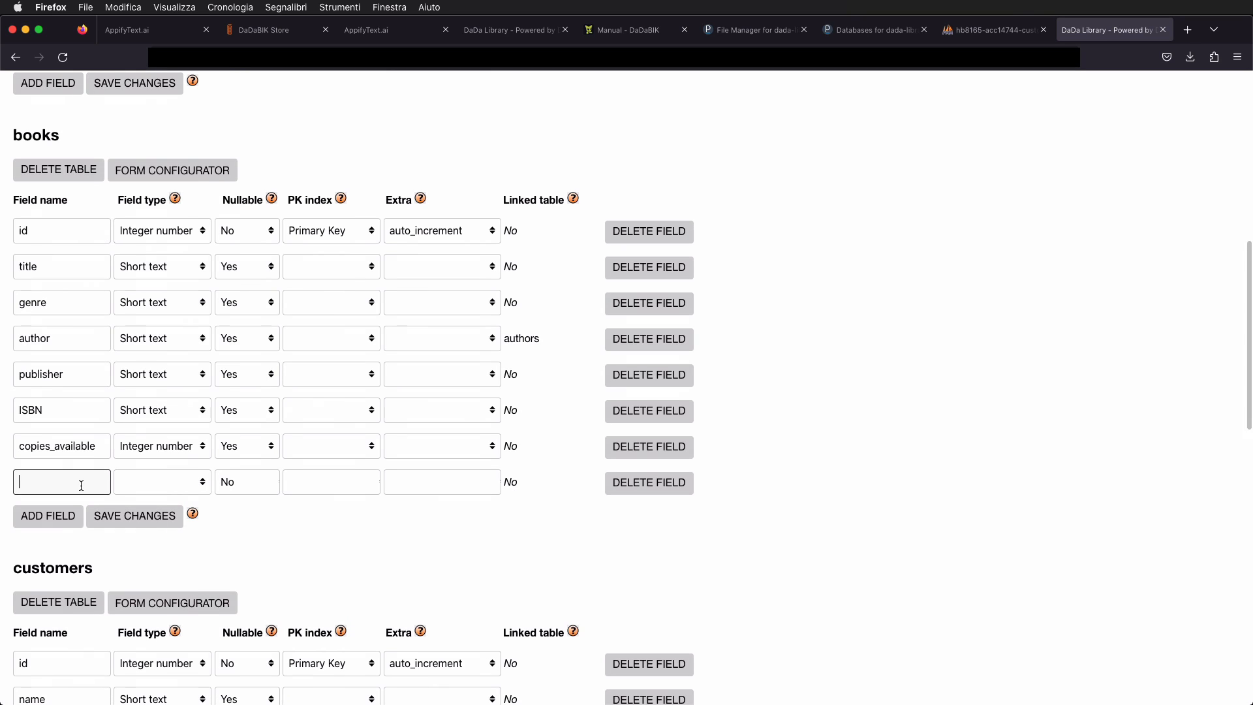
type("picture_book")
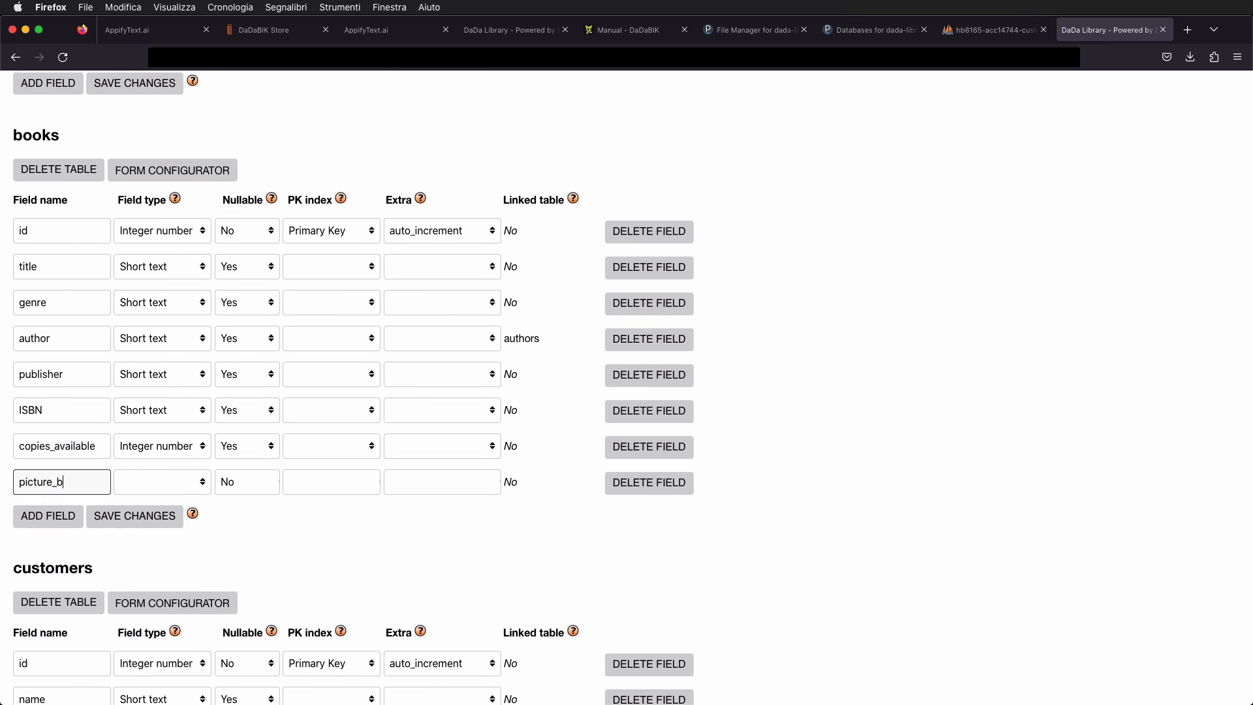
left_click(188, 483)
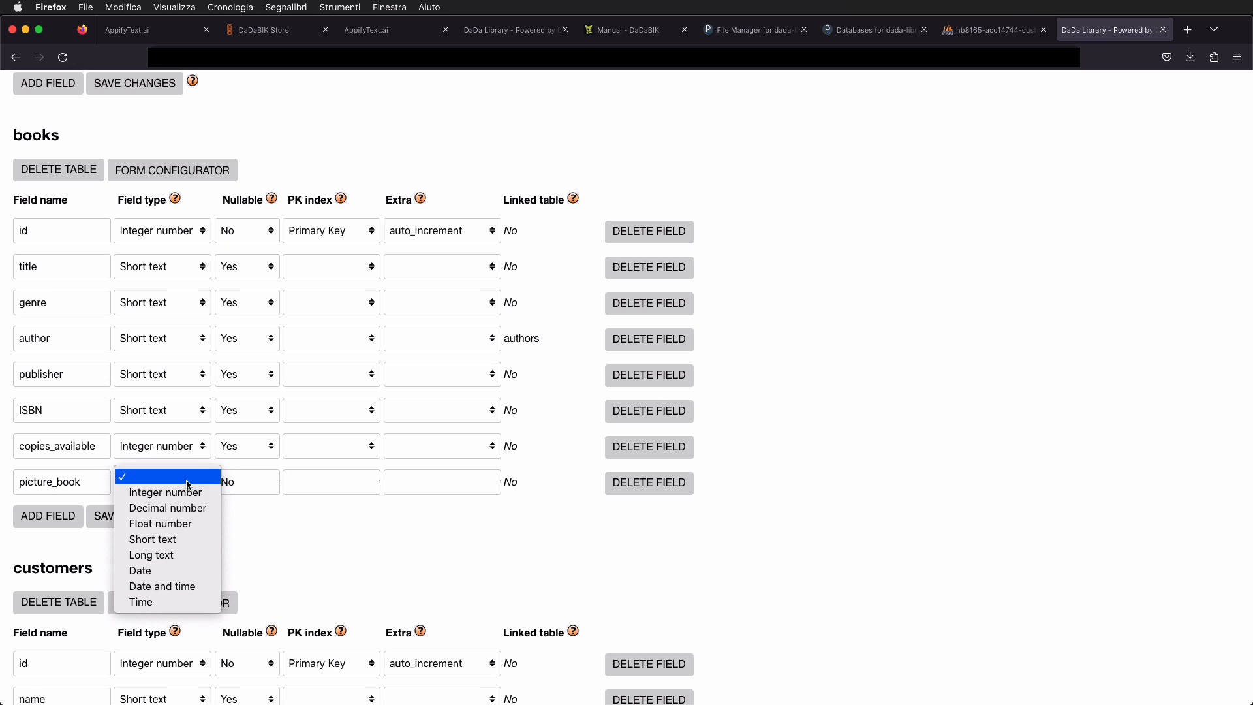
left_click(186, 539)
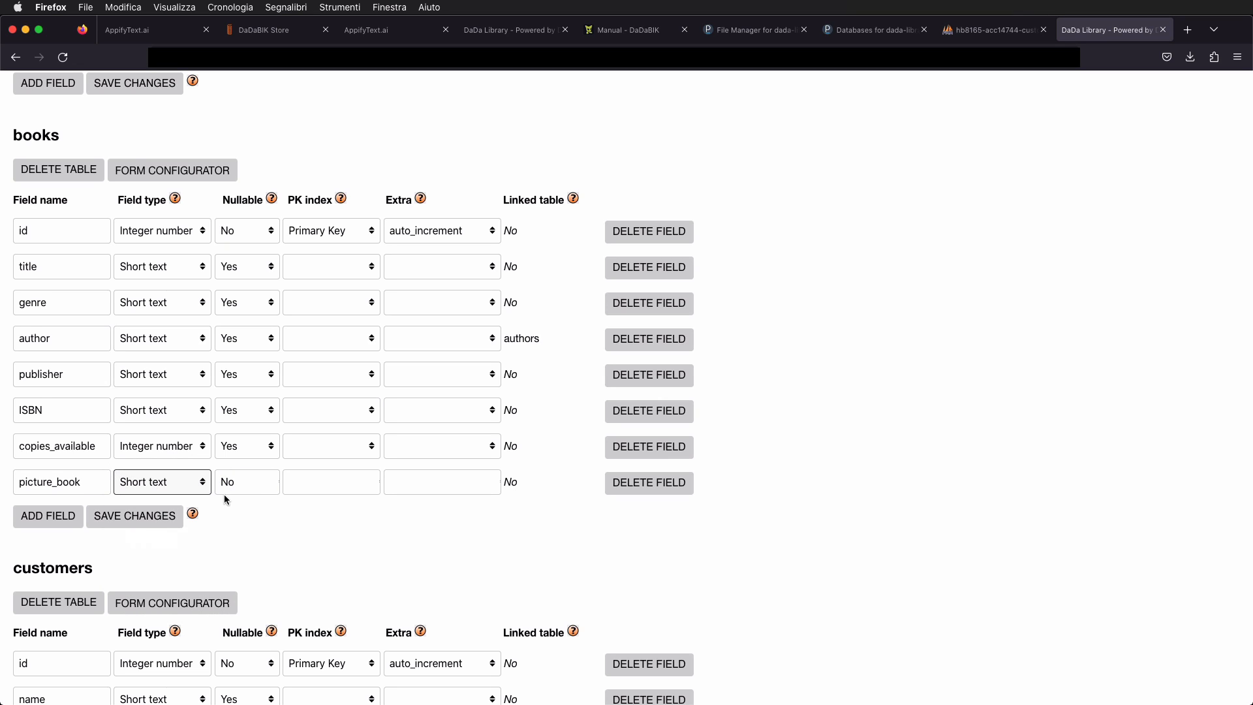
left_click(241, 487)
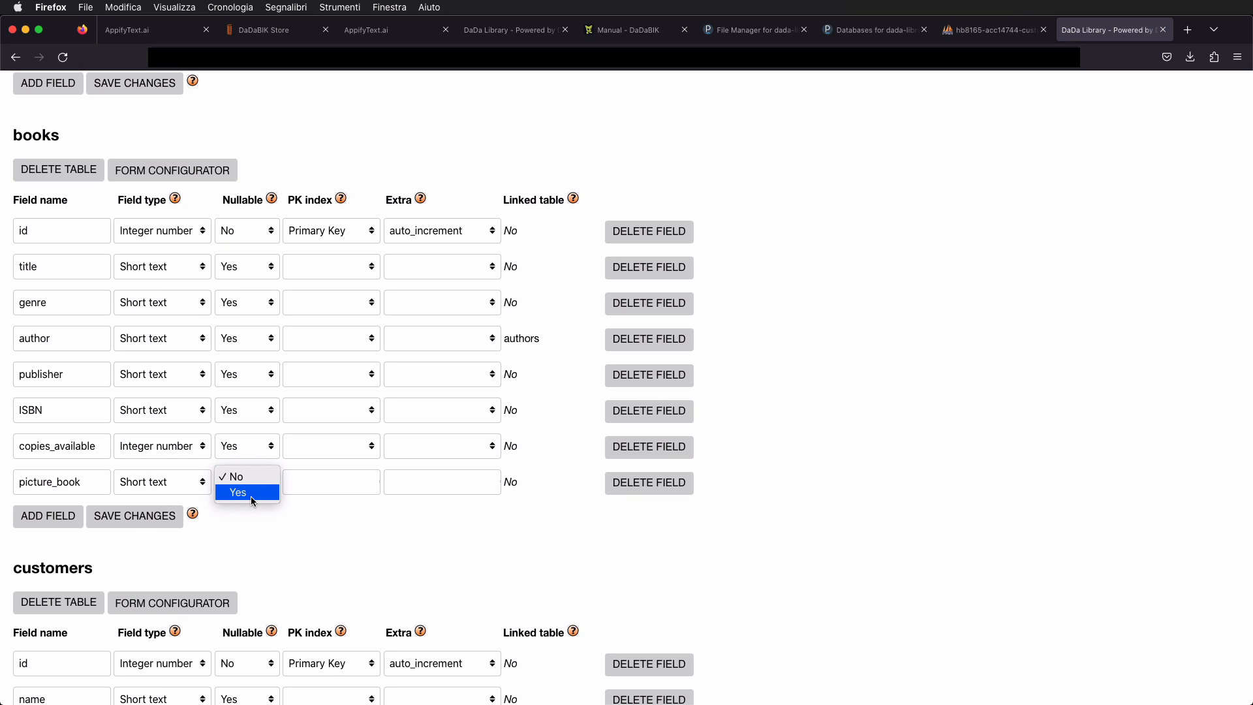
left_click(251, 496)
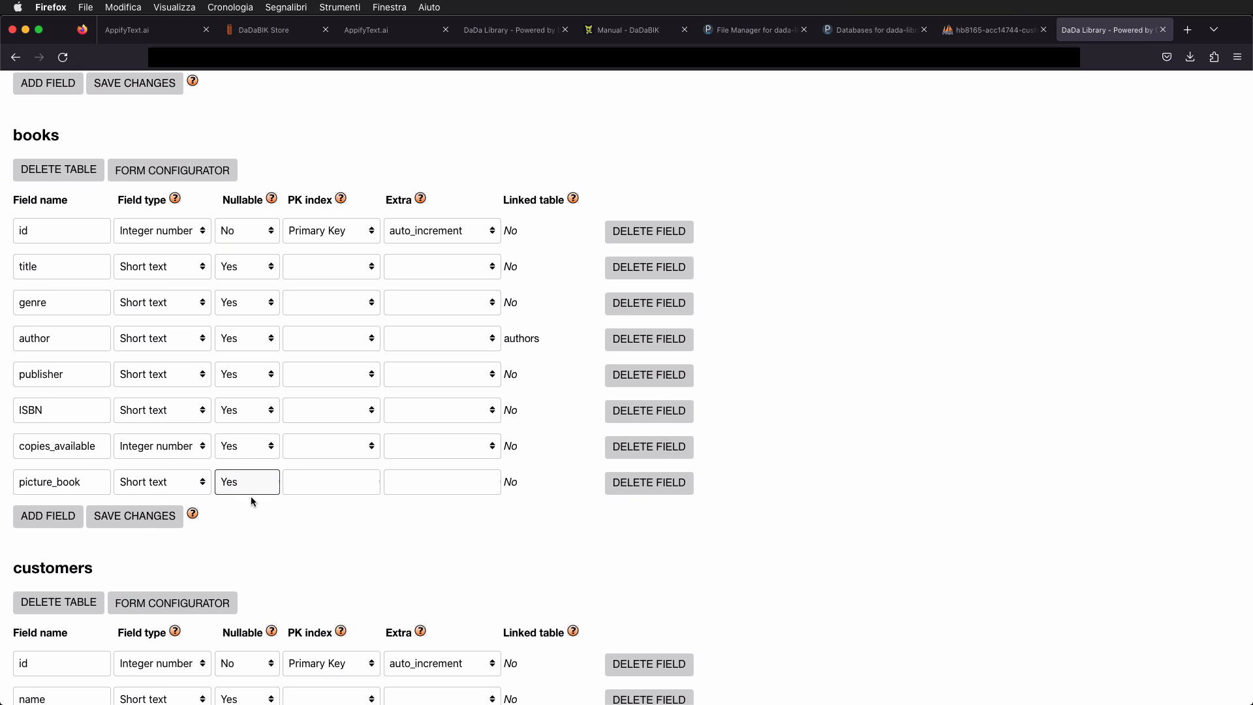
left_click(126, 521)
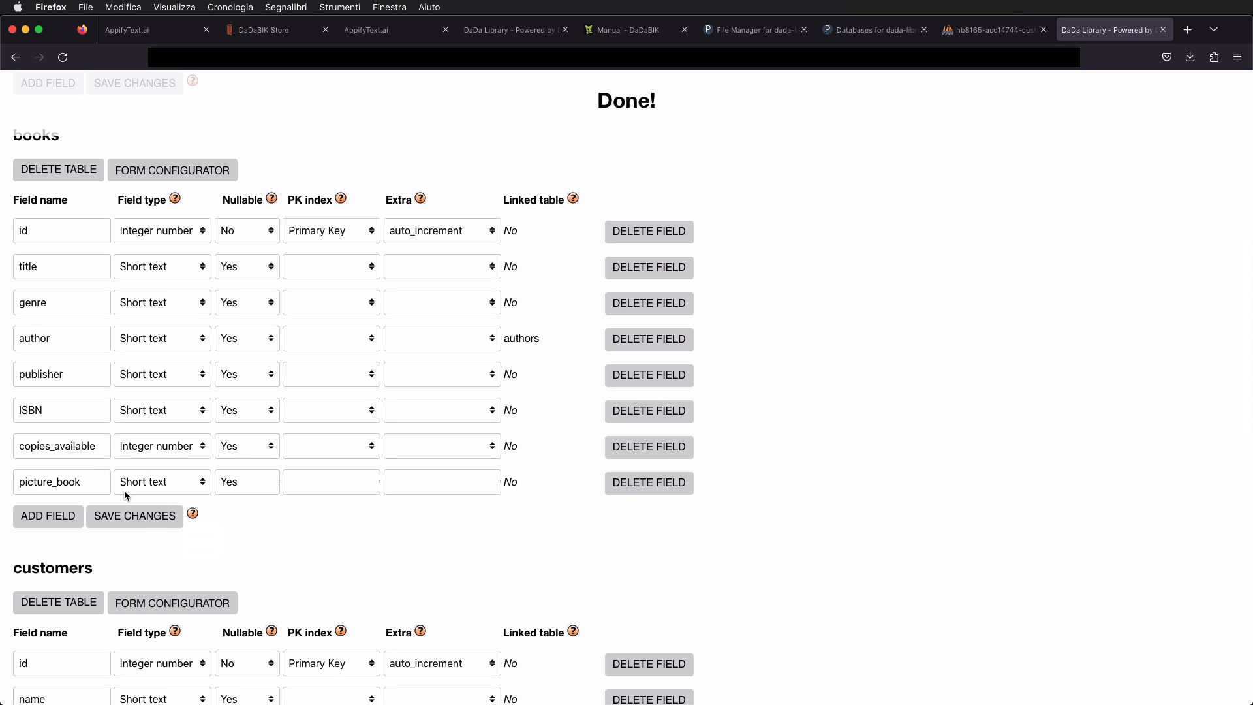
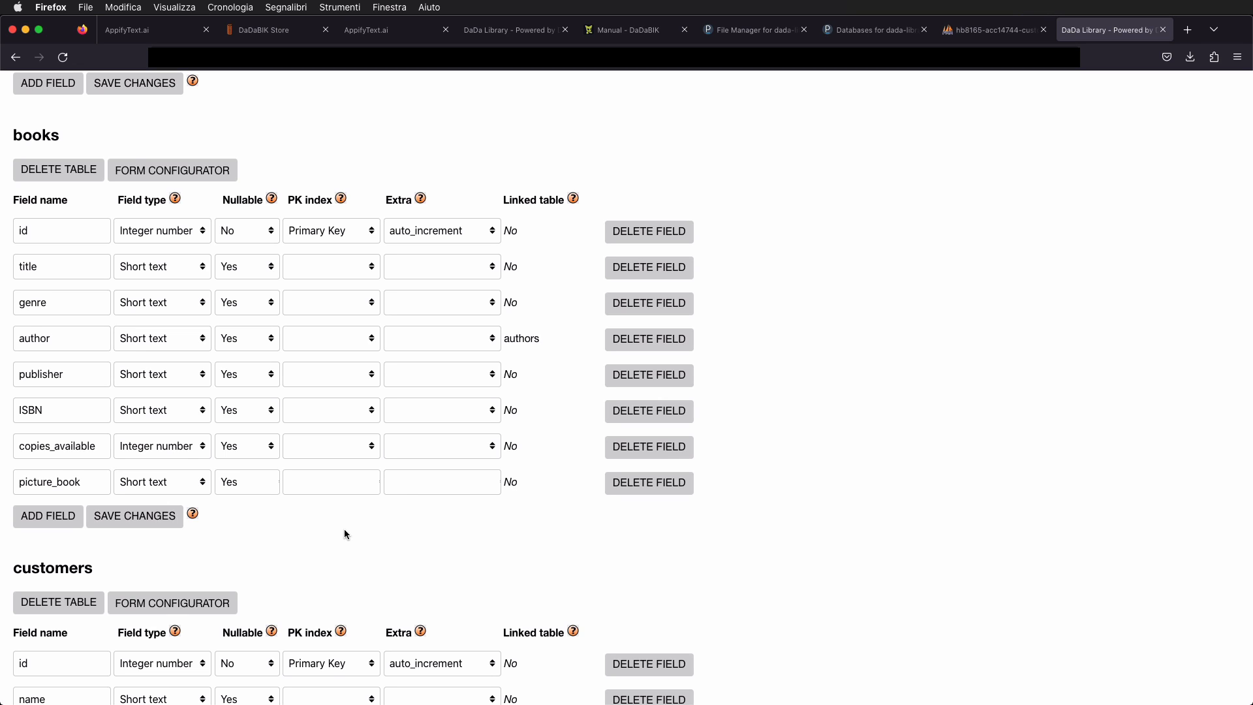
Step: Keep the picture_book column's type as Short text
scroll(345, 534, "up", 1)
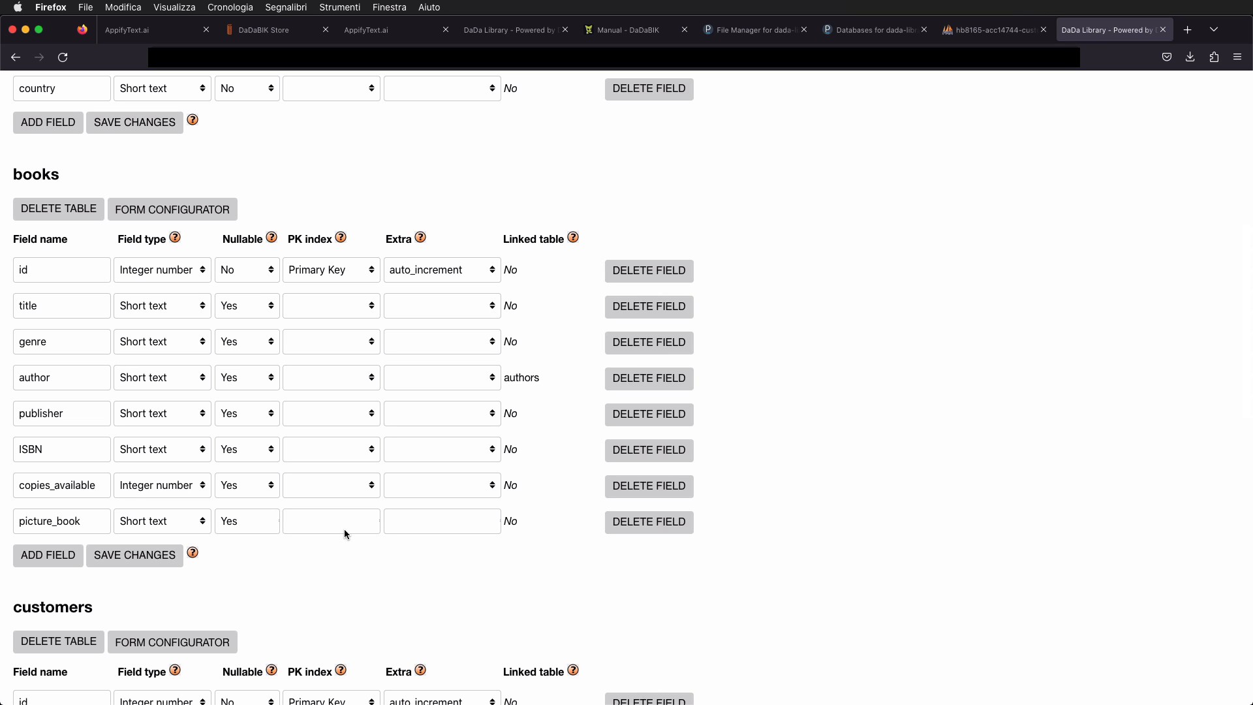
left_click(154, 523)
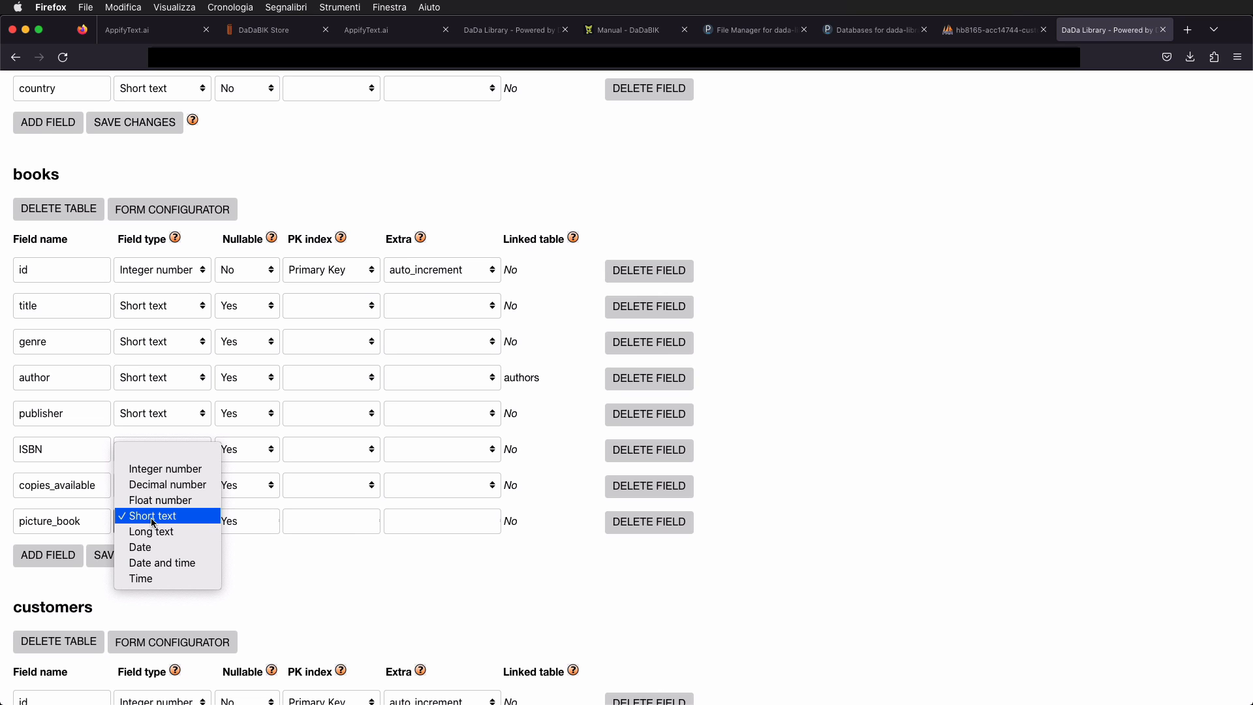
left_click(302, 585)
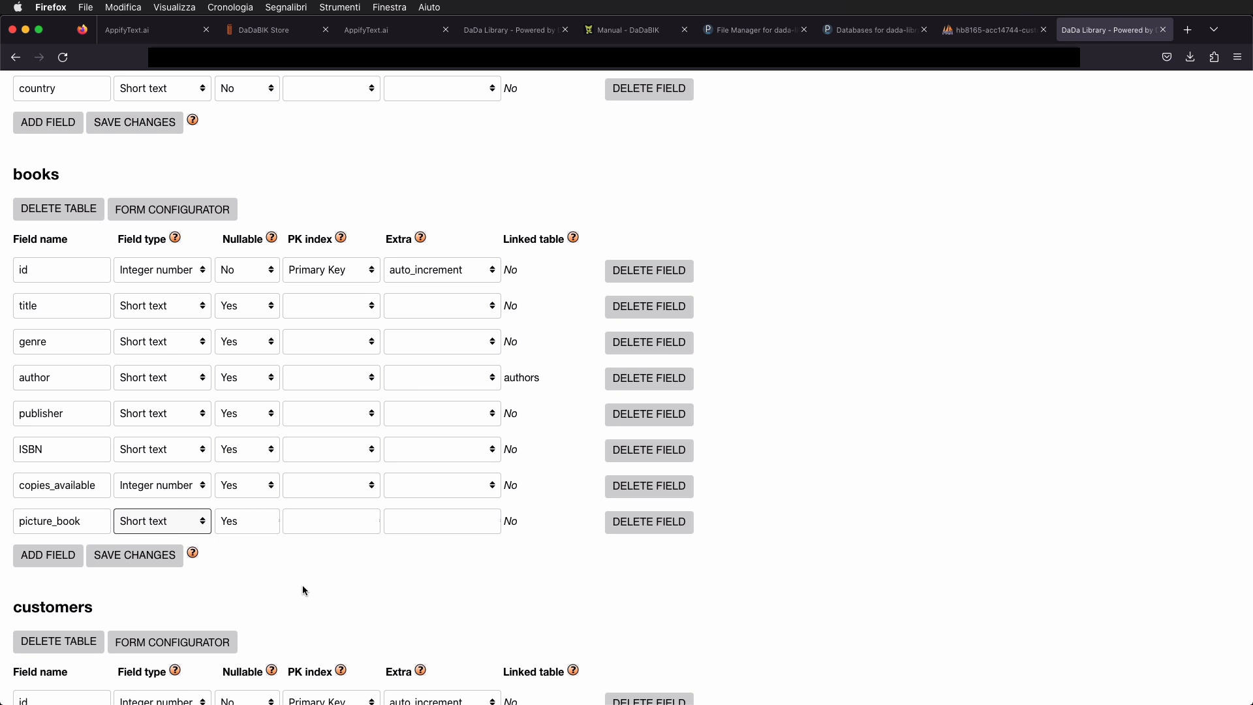
scroll(303, 586, "up", 8)
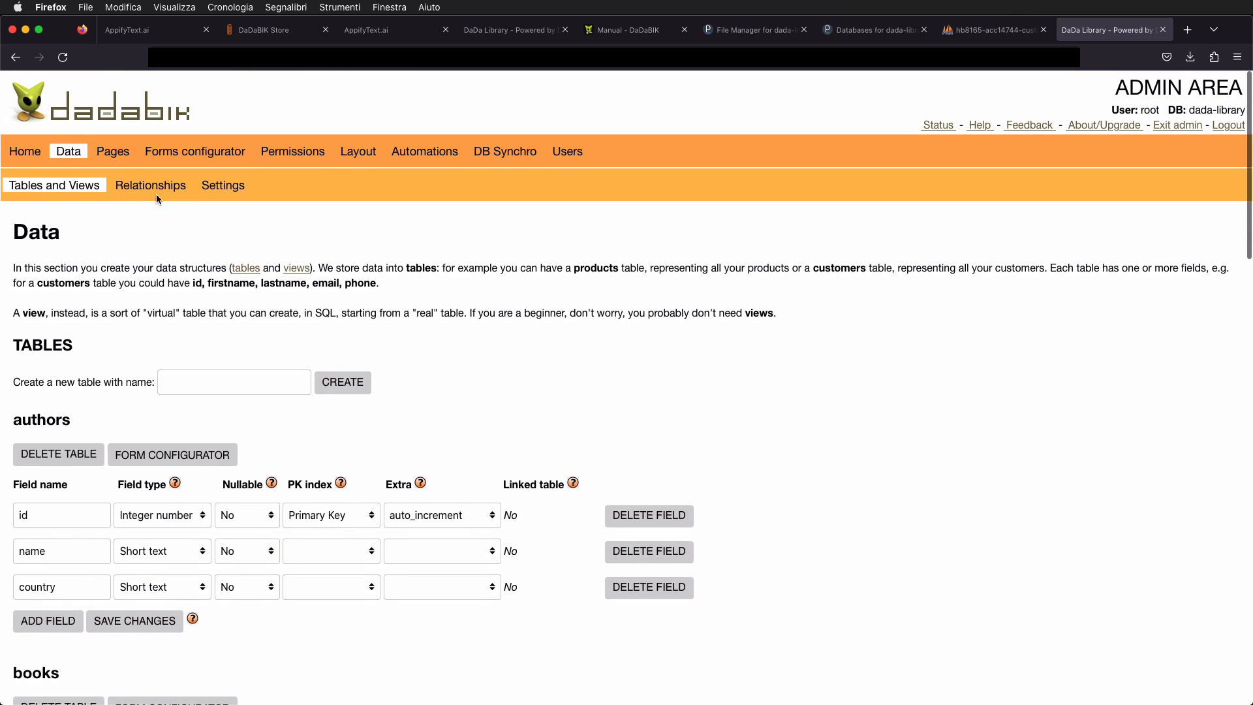
Step: In the books Forms configurator, relabel picture_book as Picture
left_click(208, 154)
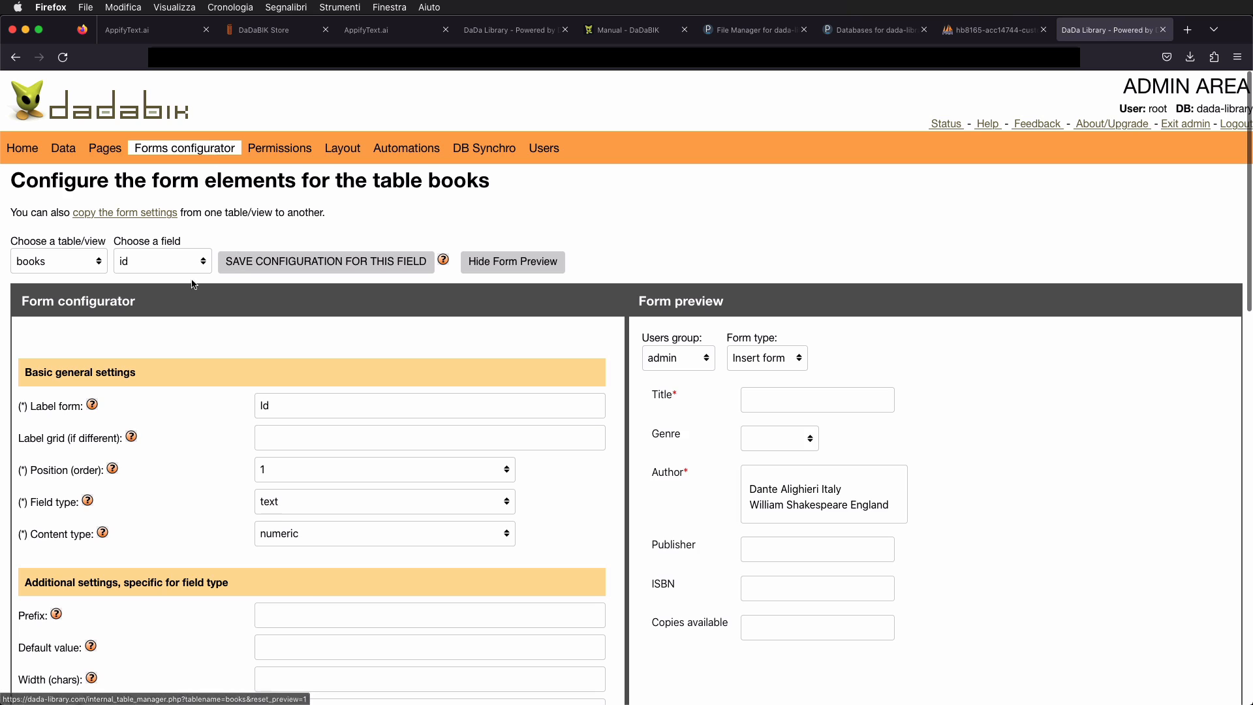
left_click(149, 264)
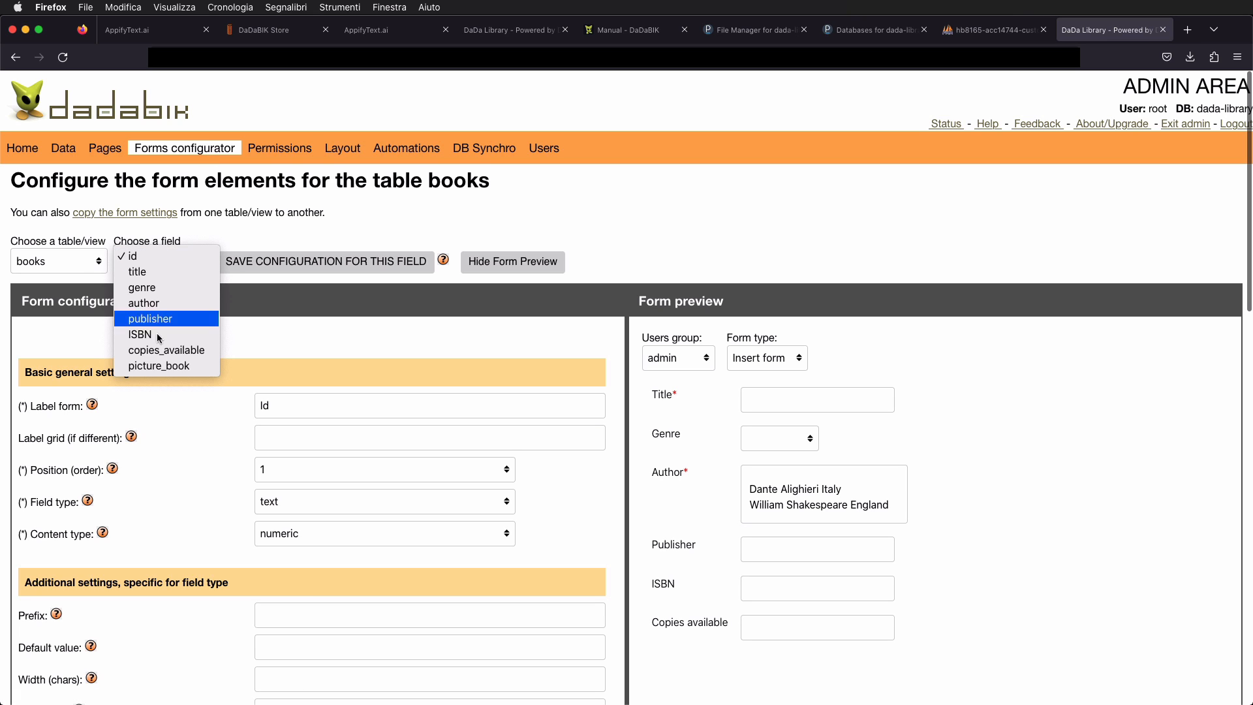
left_click(159, 367)
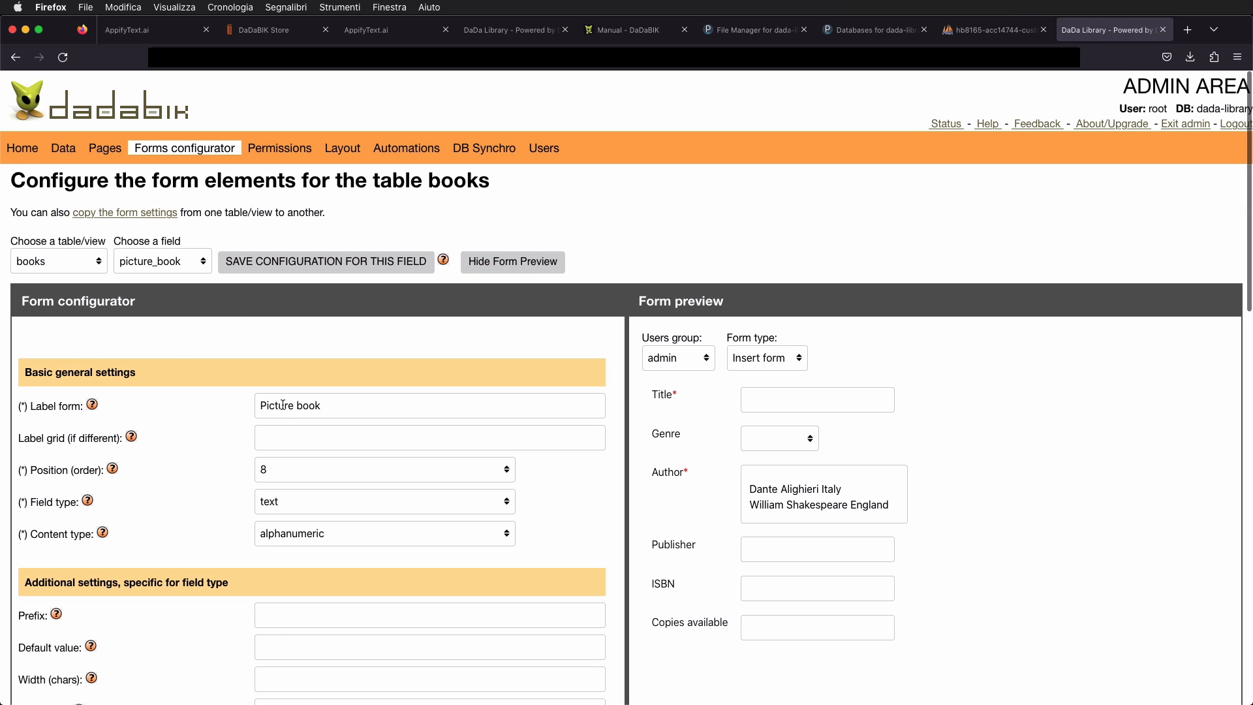
double_click(311, 405)
key("BackSpace")
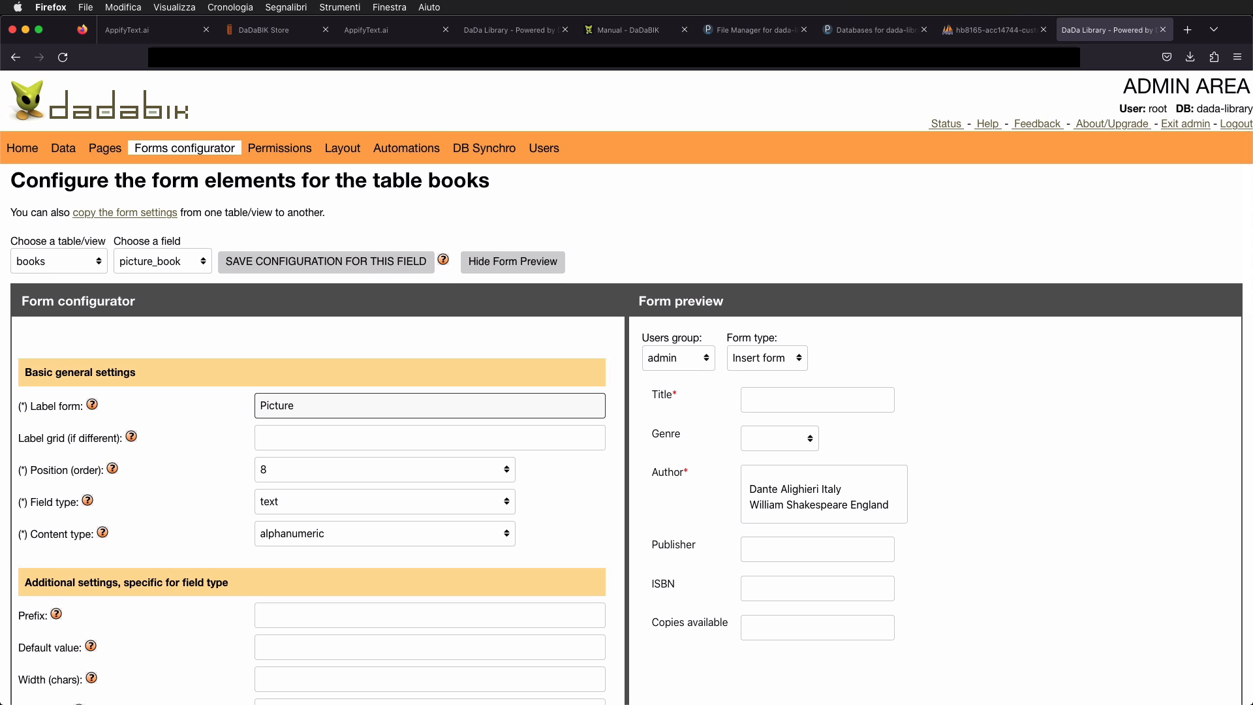
Step: Set picture_book's field type to image_file and save the field configuration
scroll(312, 407, "down", 1)
scroll(288, 310, "down", 3)
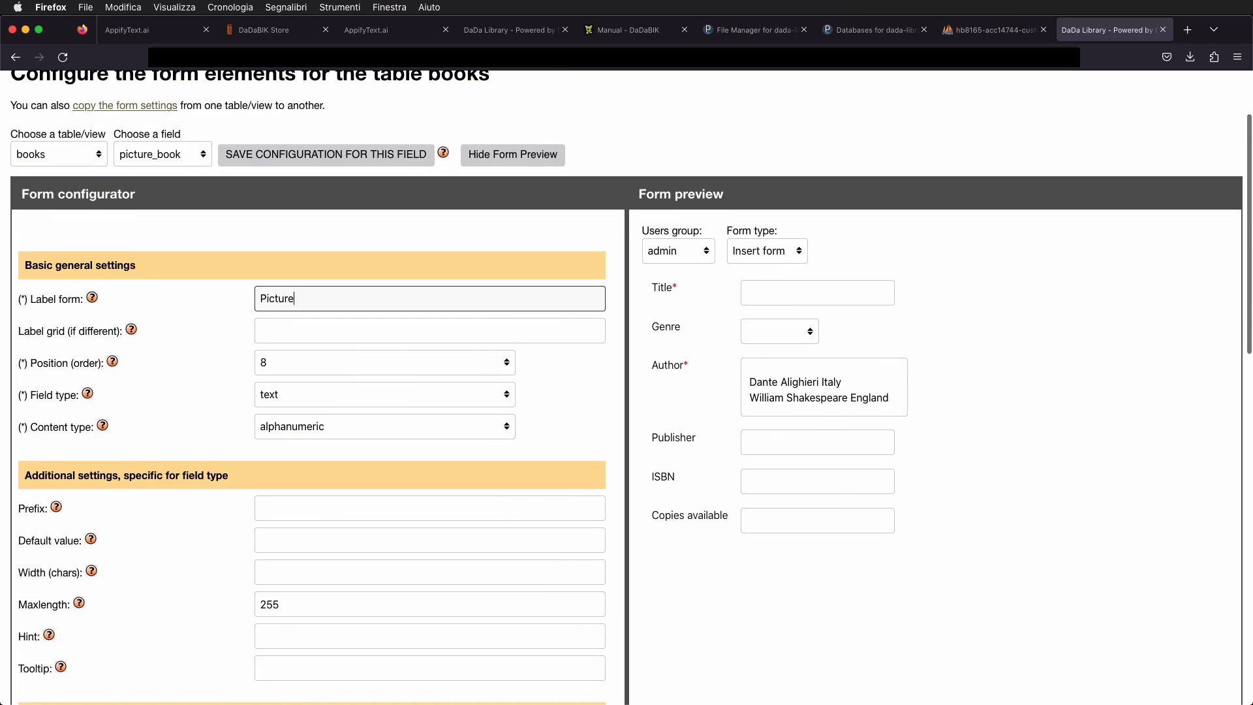
scroll(223, 368, "down", 3)
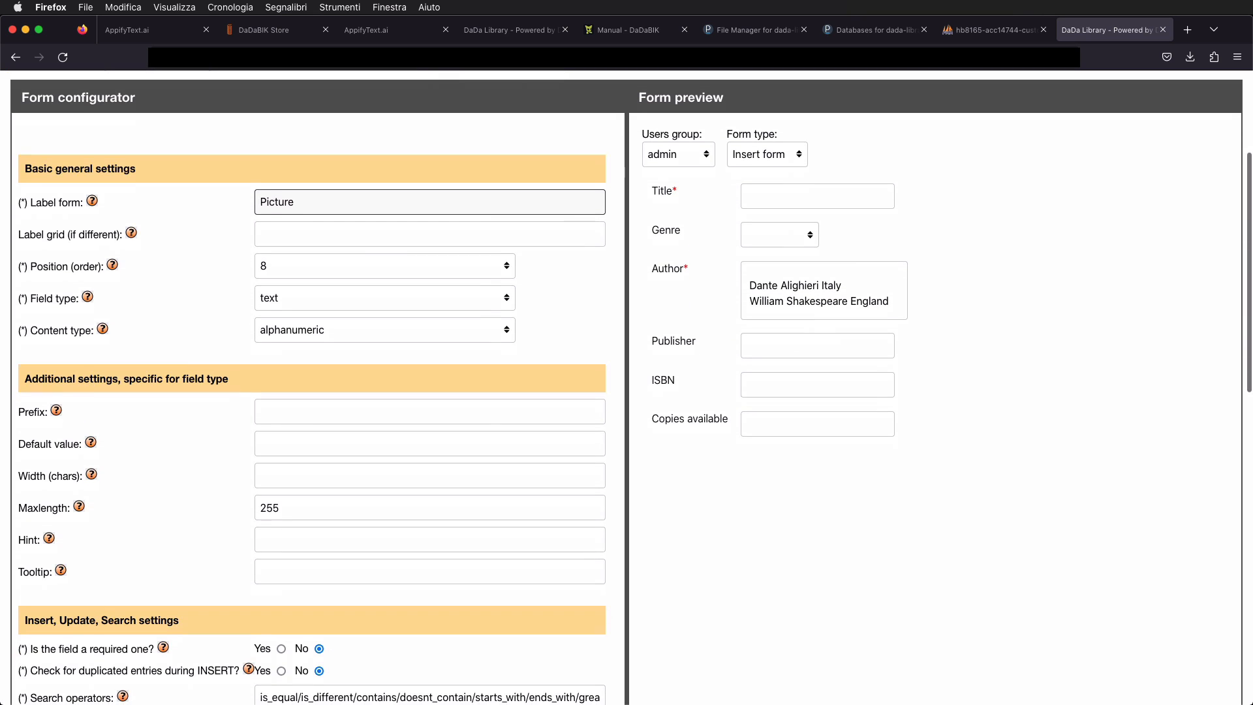
left_click(282, 300)
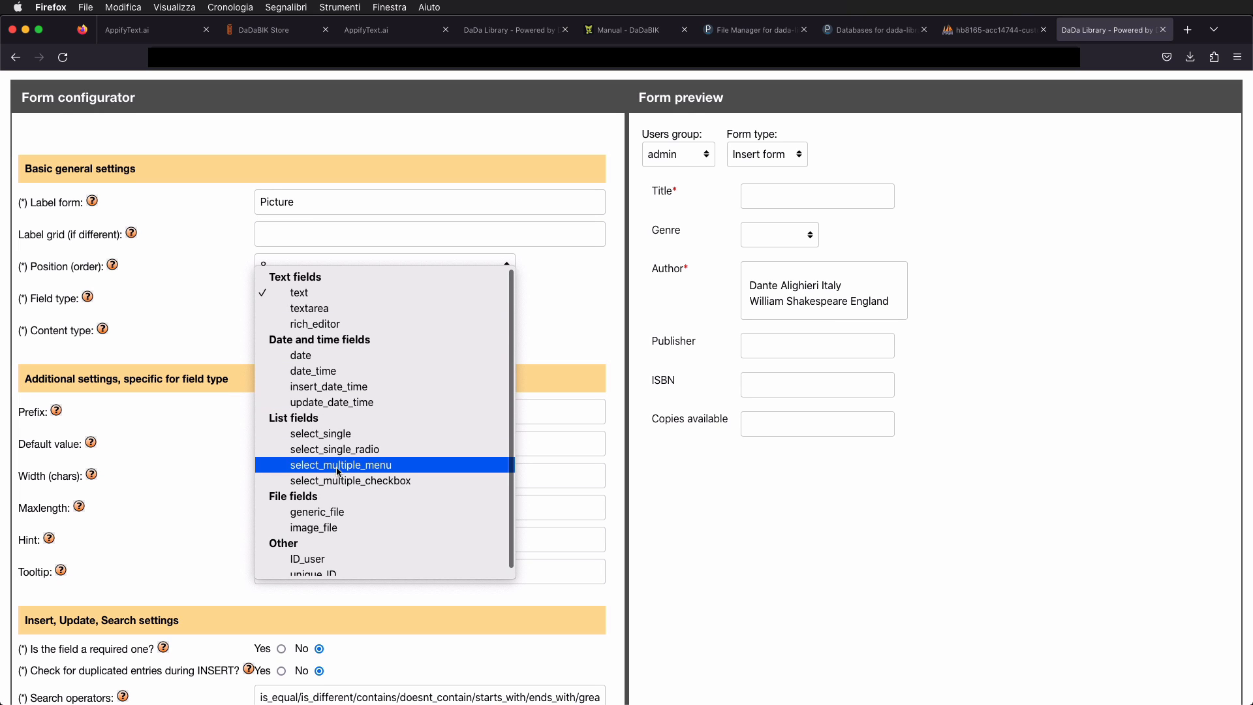
left_click(346, 527)
scroll(343, 525, "up", 5)
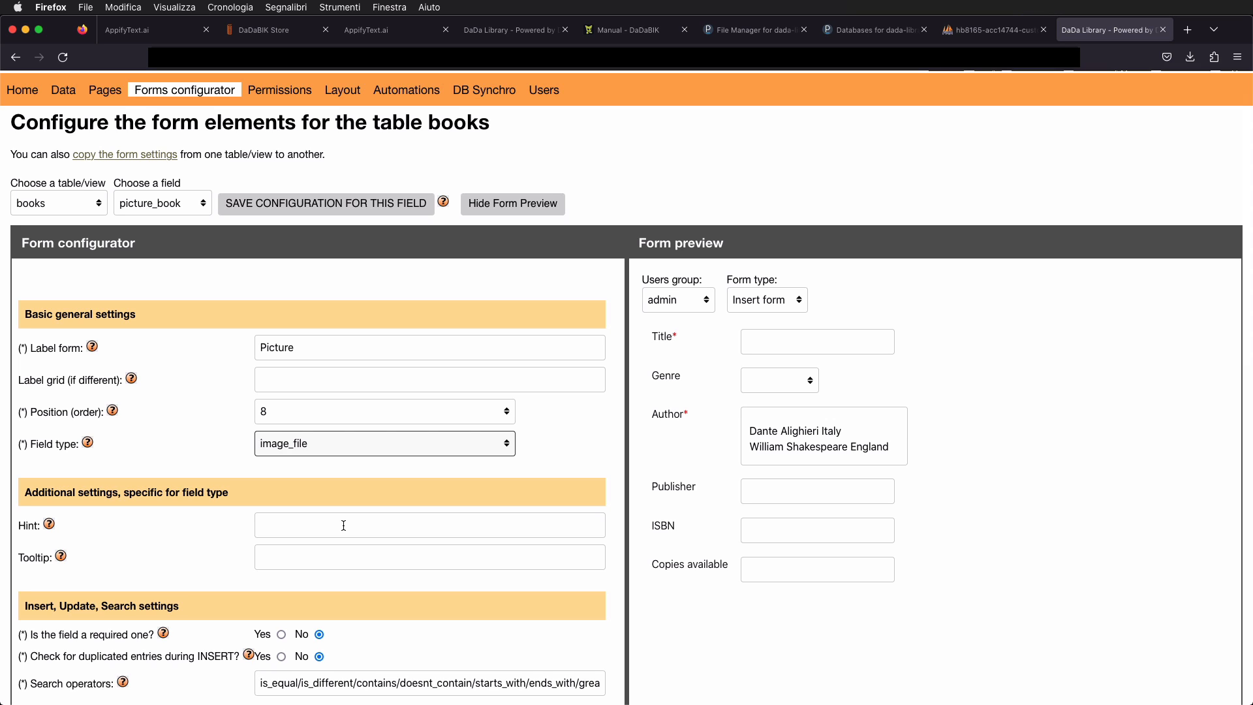
left_click(312, 205)
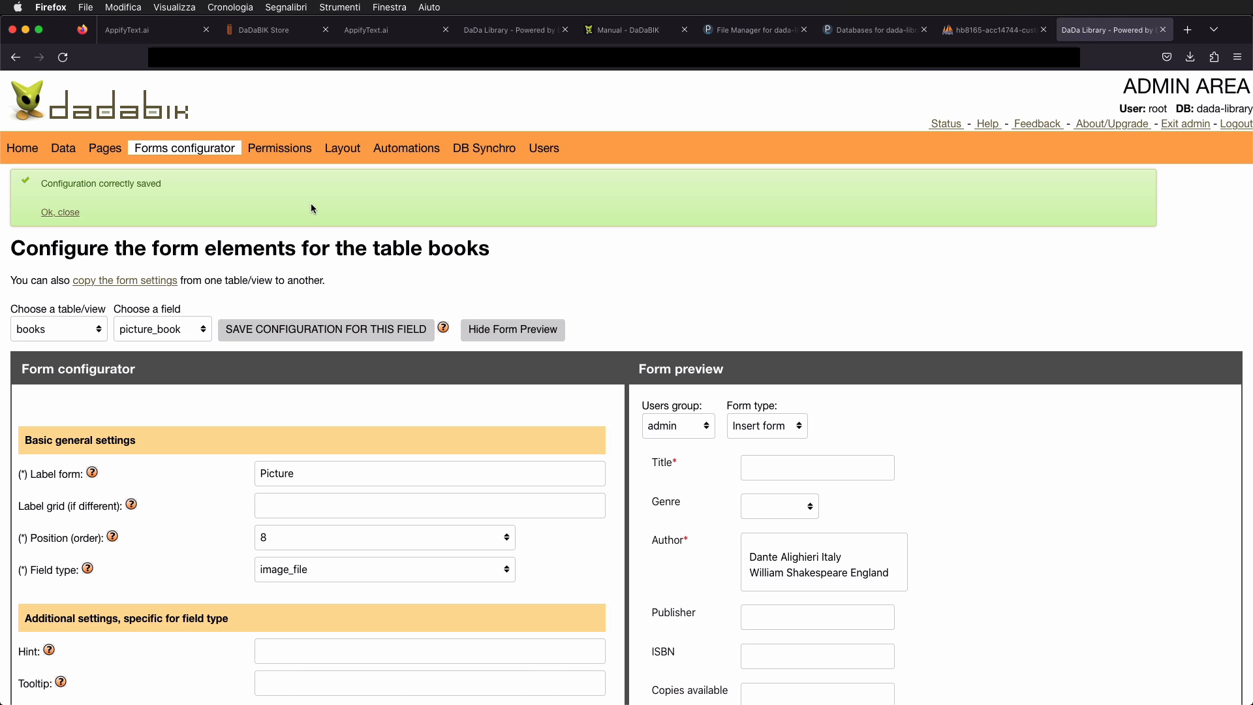
Step: Check Divina Commedia's edit form in the live app, then return to the admin area
left_click(1177, 124)
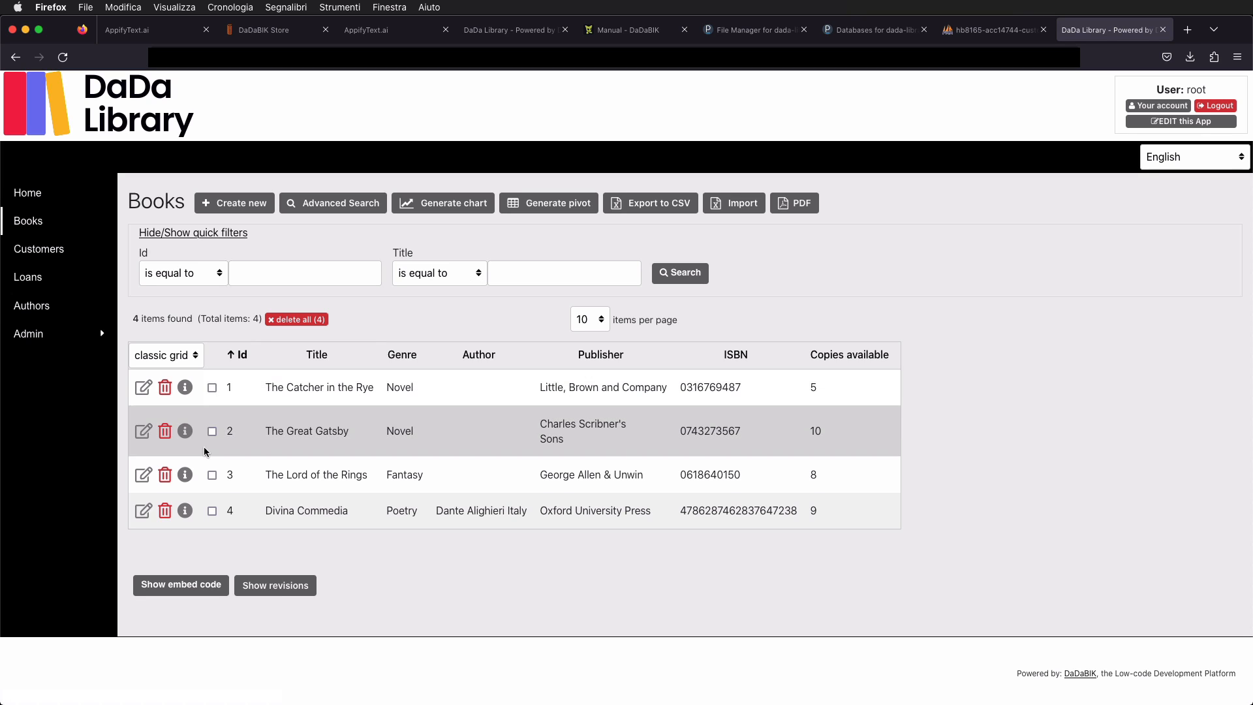
left_click(143, 510)
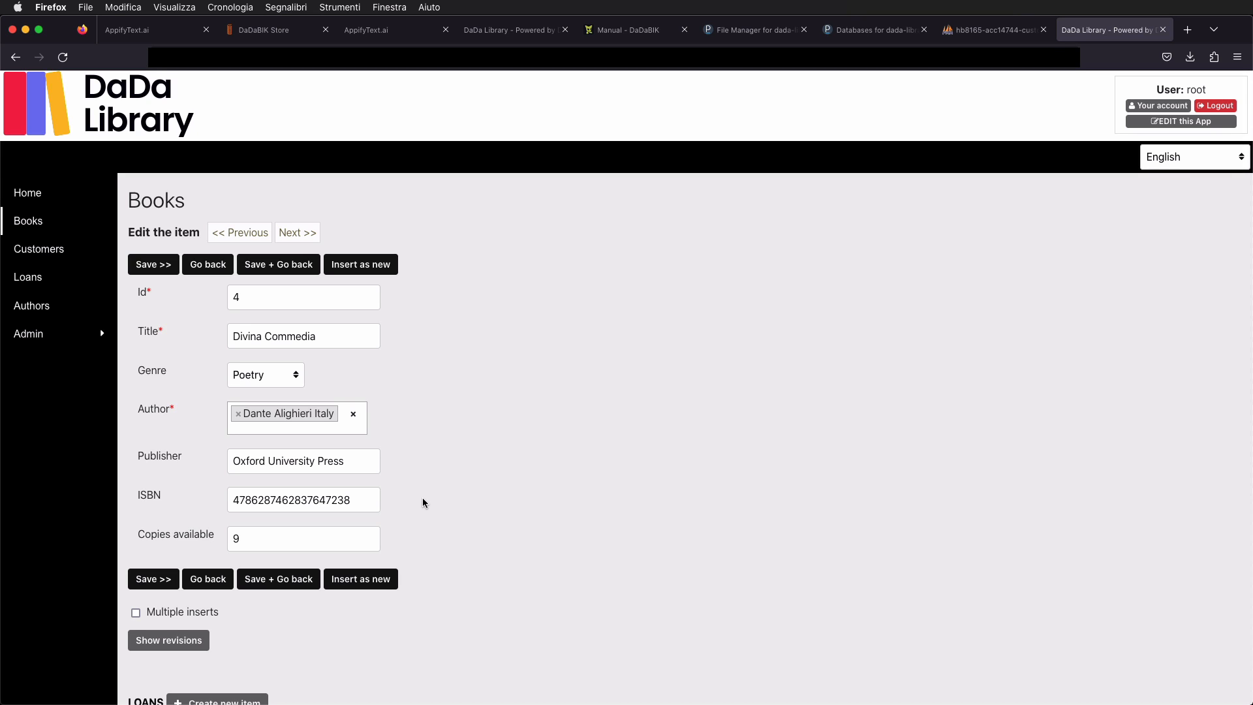
left_click(1181, 121)
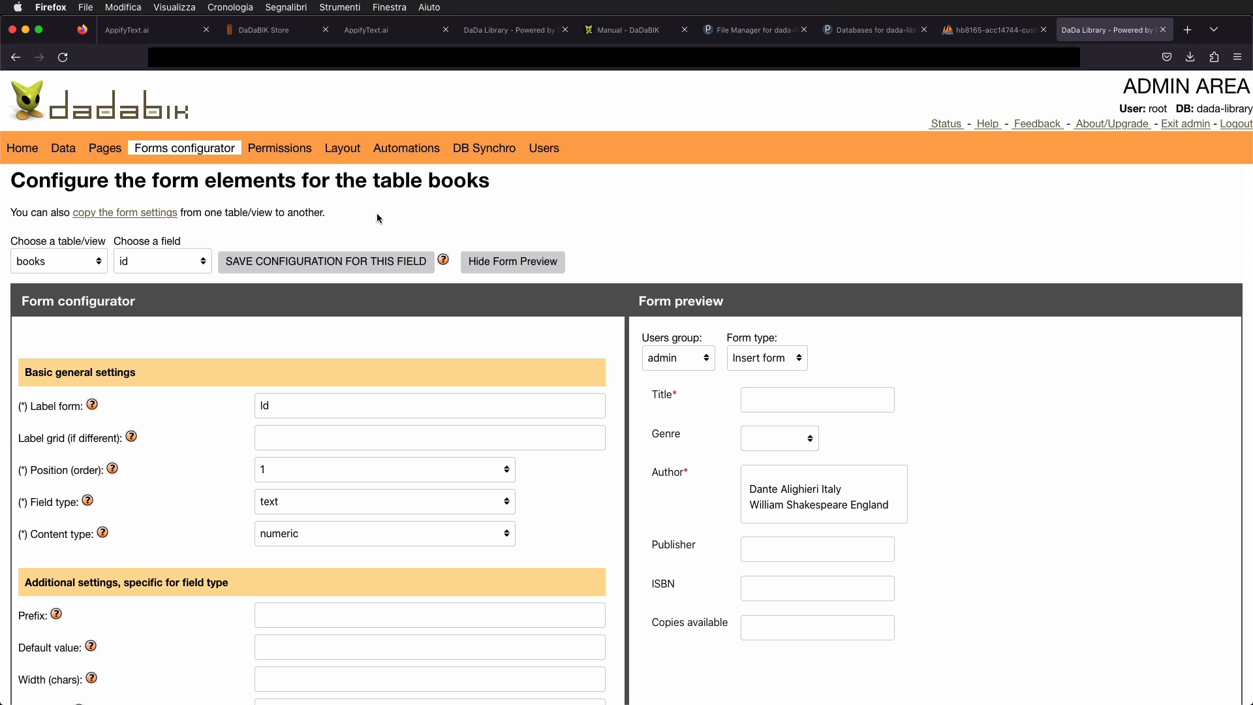
Step: Load the admin group's permissions for the books table
left_click(311, 155)
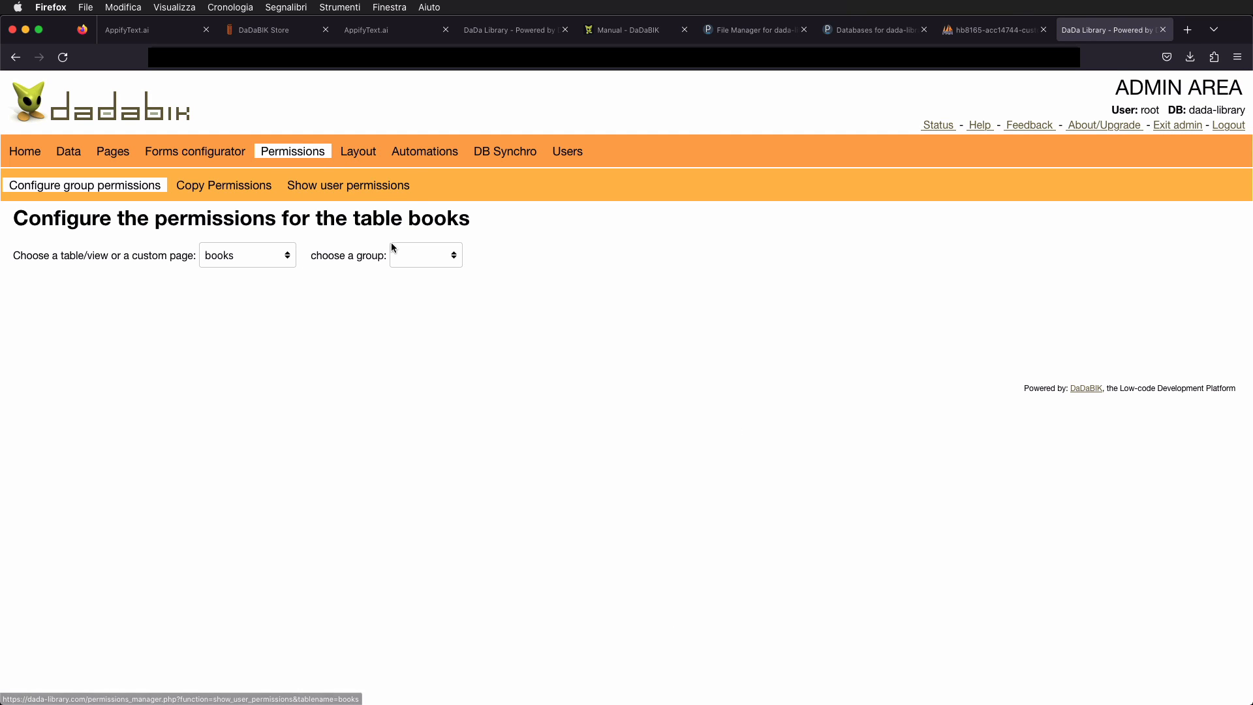
left_click(411, 253)
left_click(418, 265)
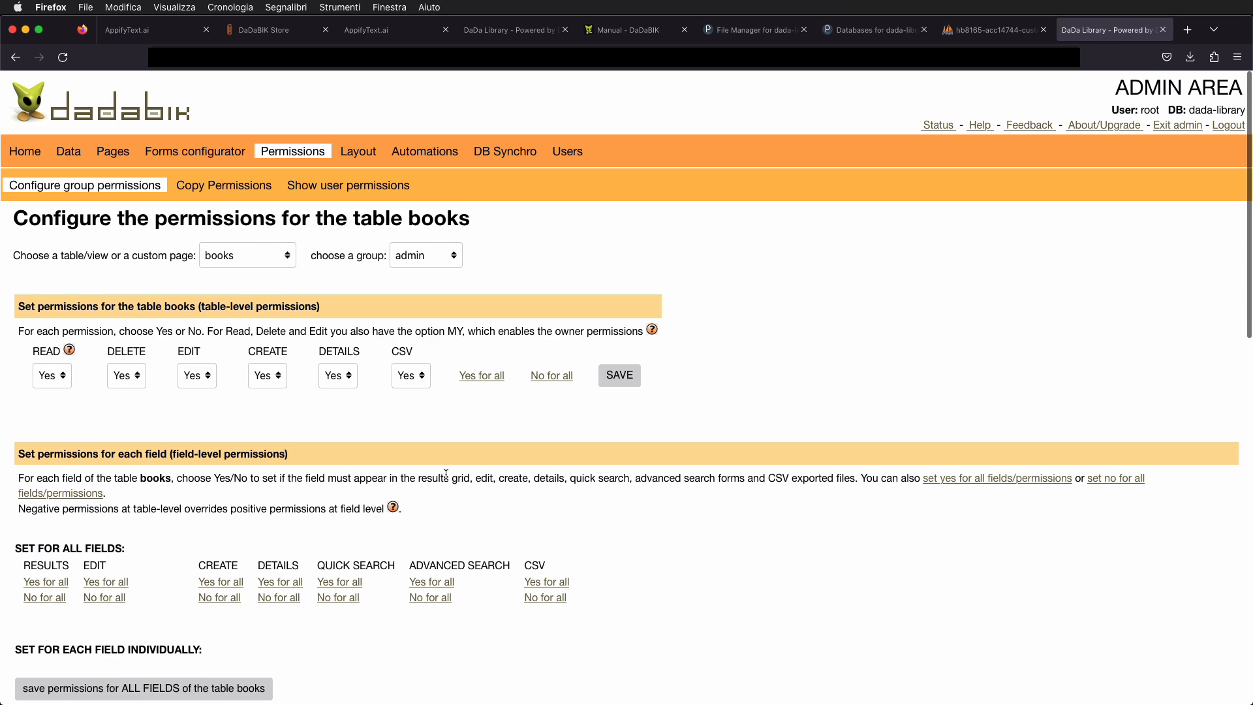
scroll(438, 404, "down", 20)
scroll(447, 479, "up", 1)
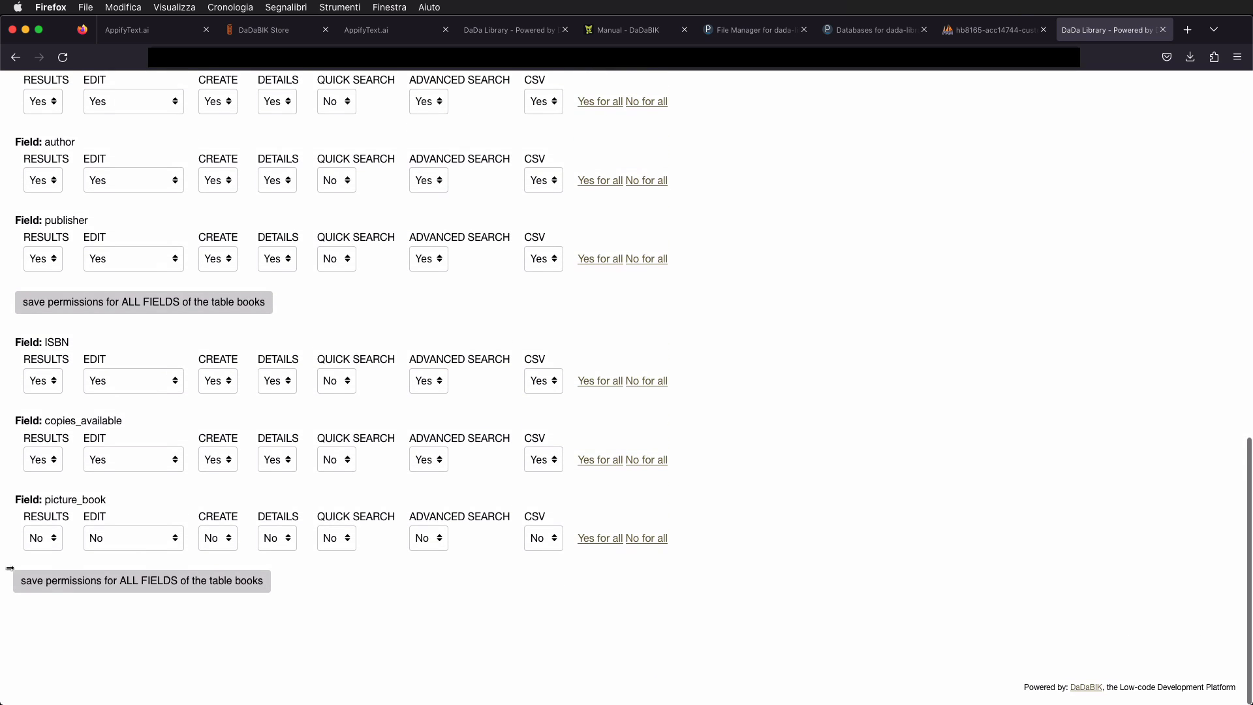
left_click(605, 546)
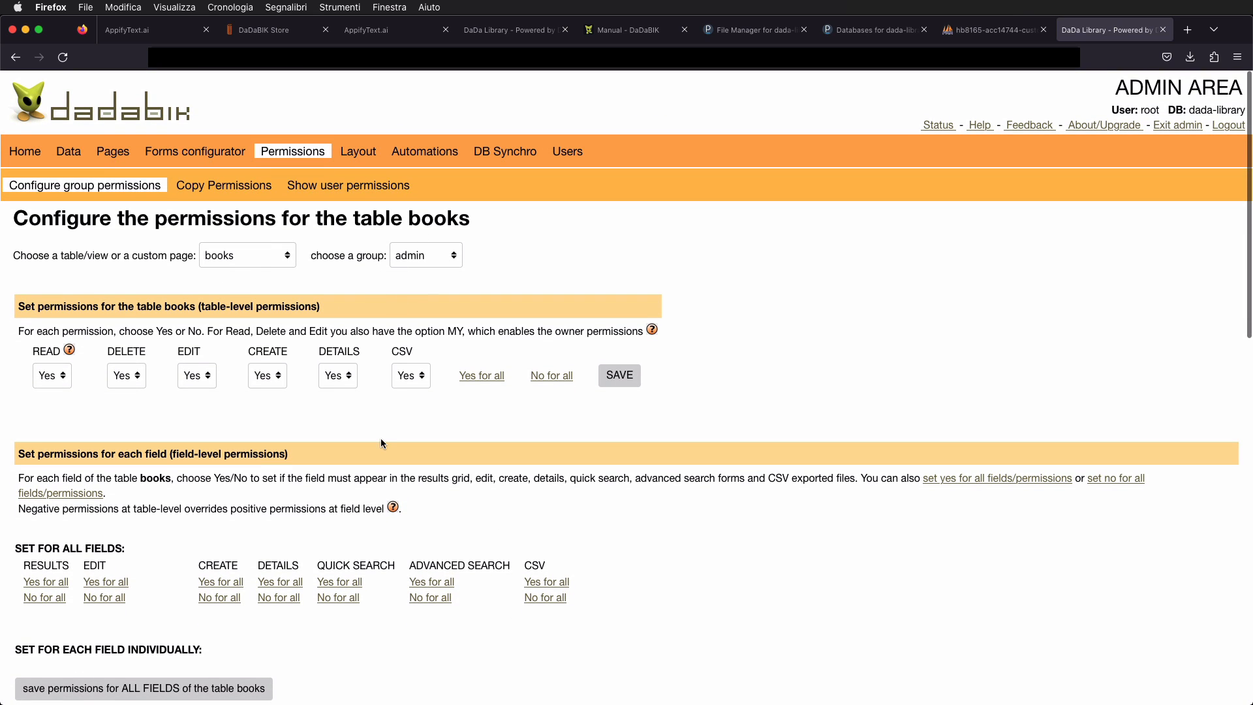
scroll(381, 437, "down", 15)
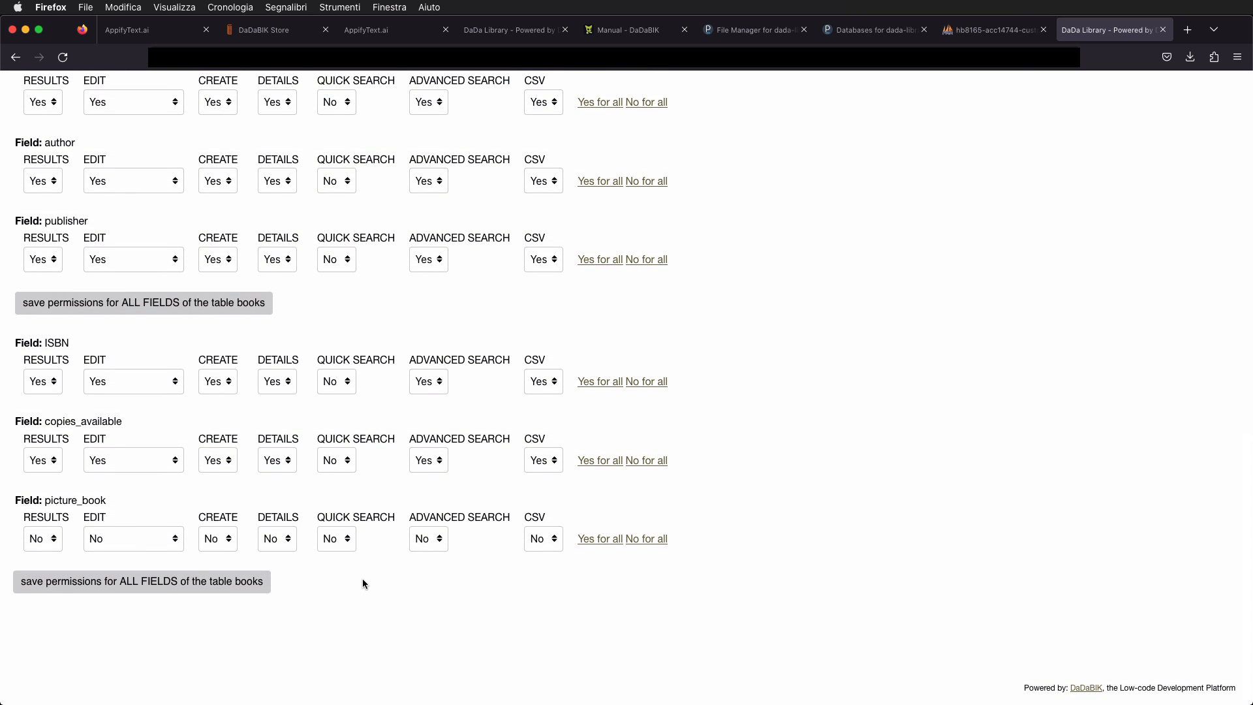
Step: Set picture_book's RESULTS, EDIT, CREATE and DETAILS to Yes and save all field permissions
left_click(52, 551)
left_click(131, 539)
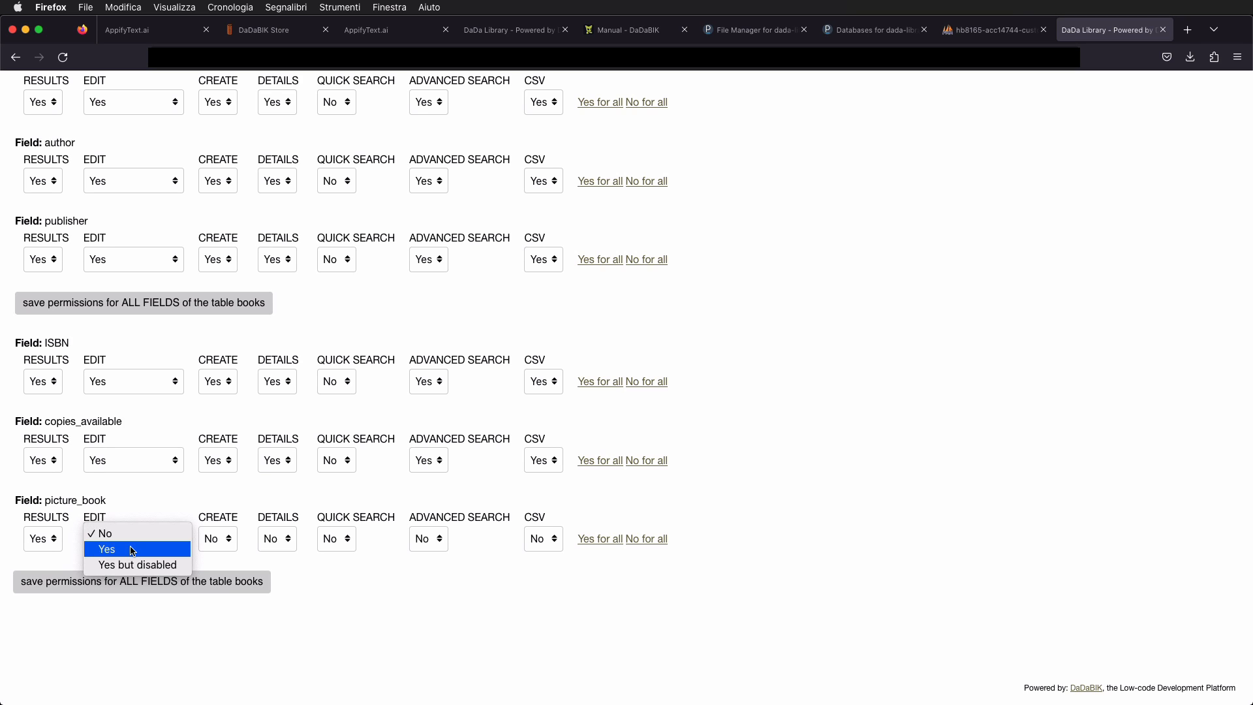
left_click(131, 547)
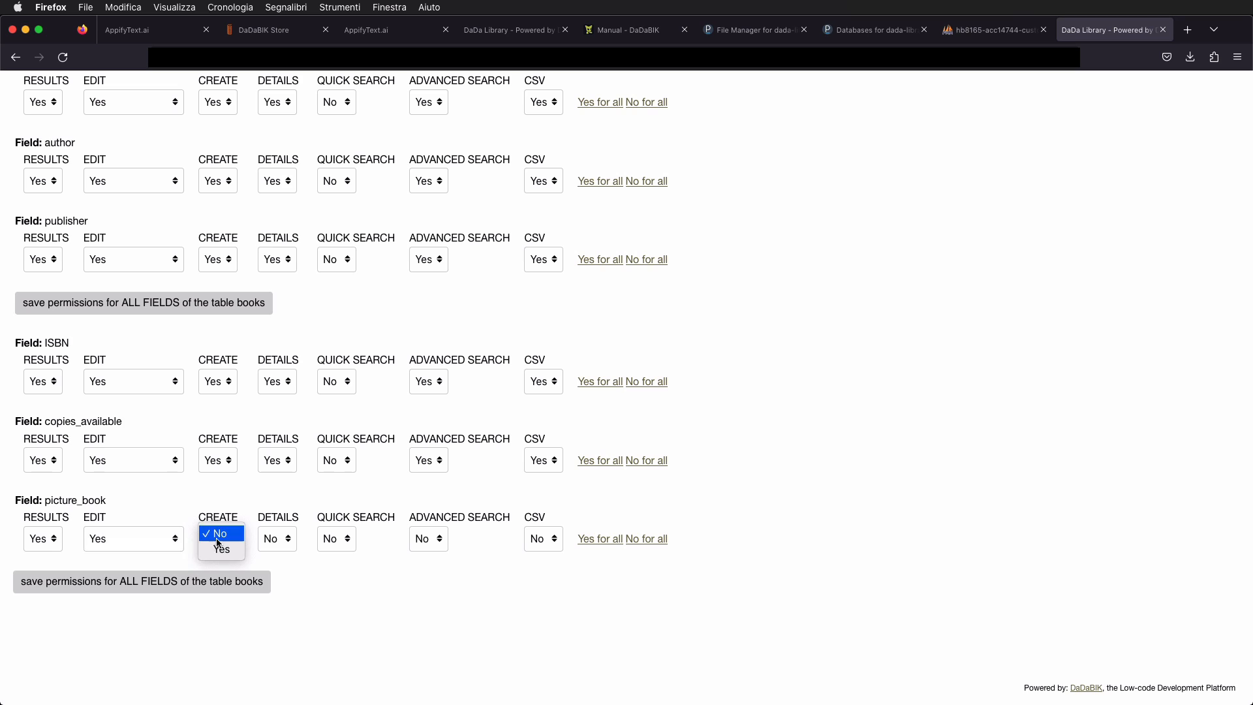
left_click(218, 540)
left_click(282, 546)
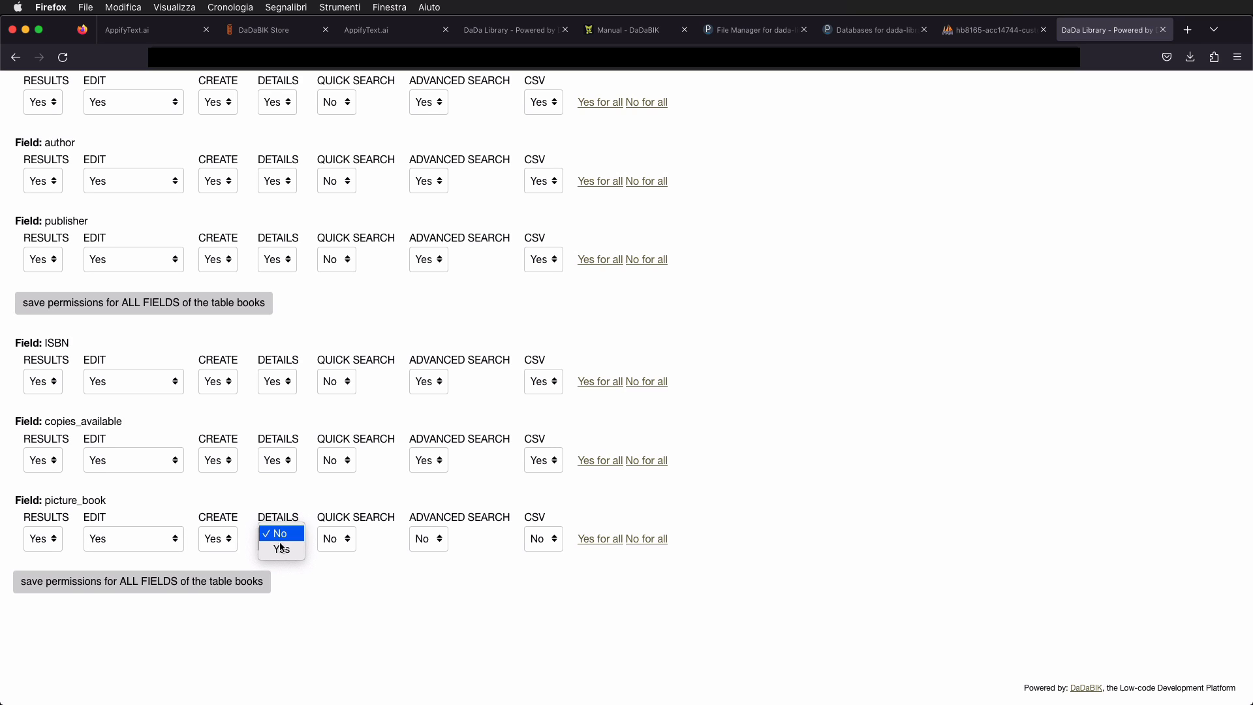
left_click(282, 550)
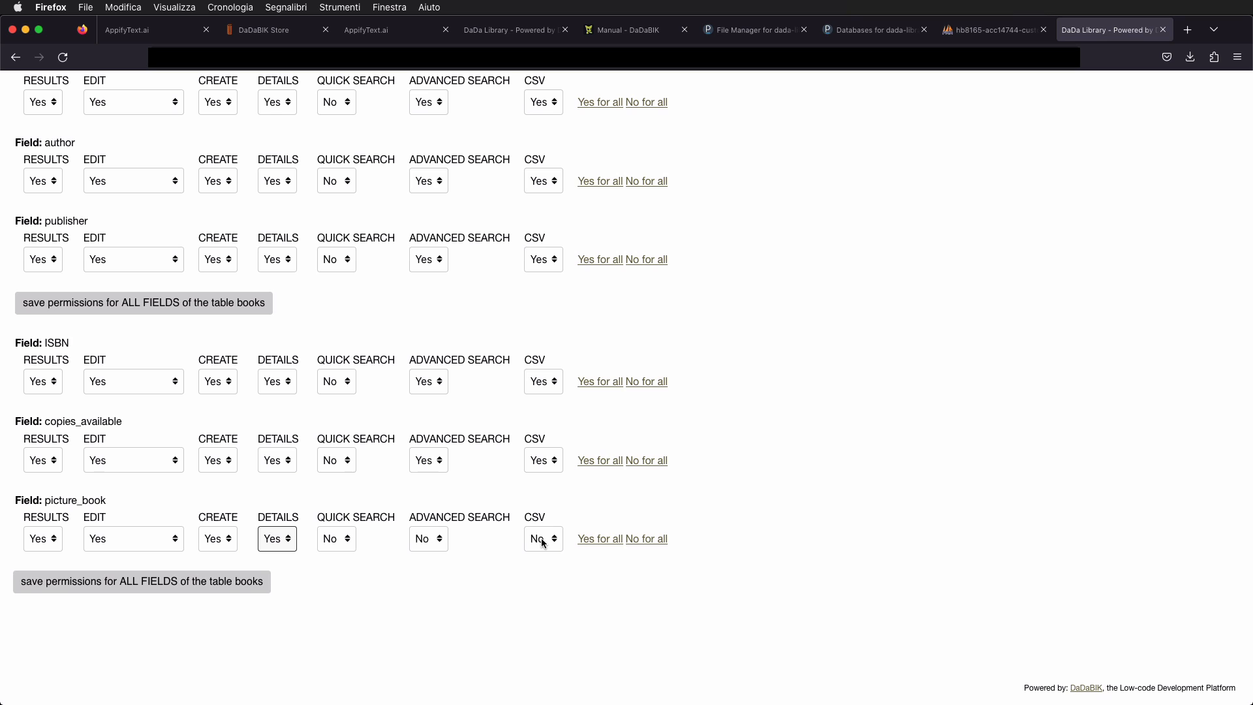
left_click(183, 582)
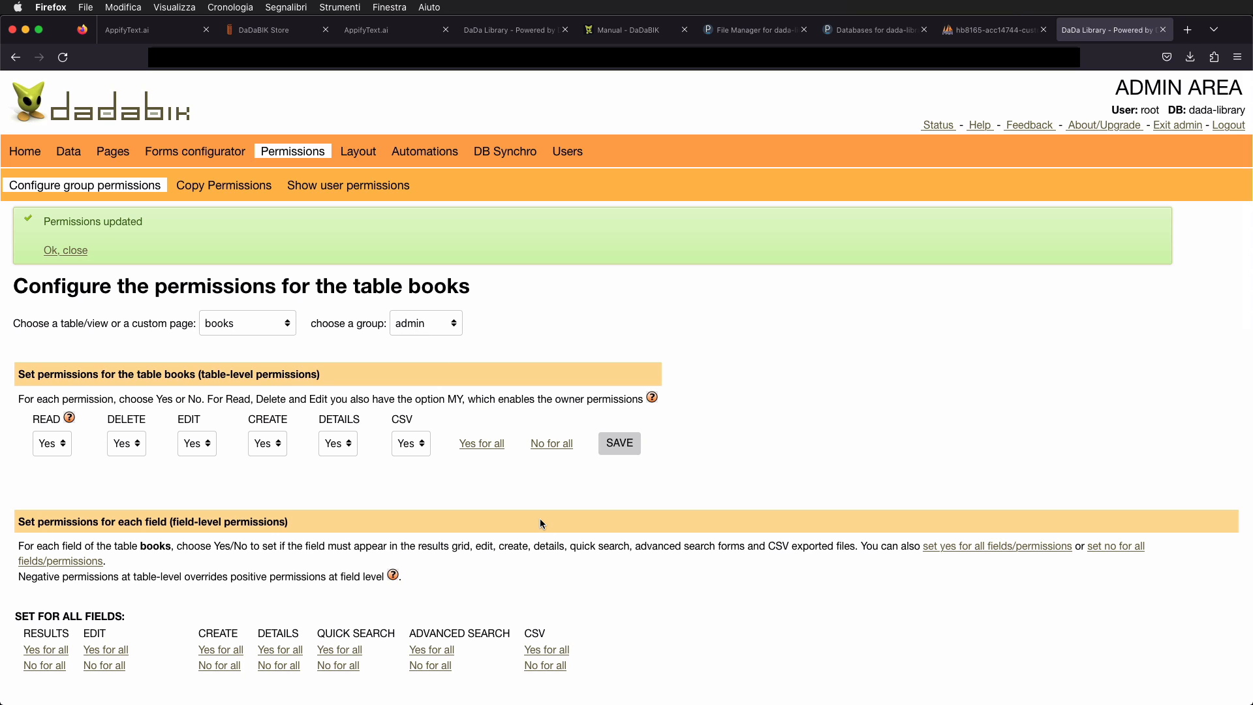
Step: Review the available user groups, keeping admin selected
left_click(415, 323)
left_click(536, 328)
left_click(872, 336)
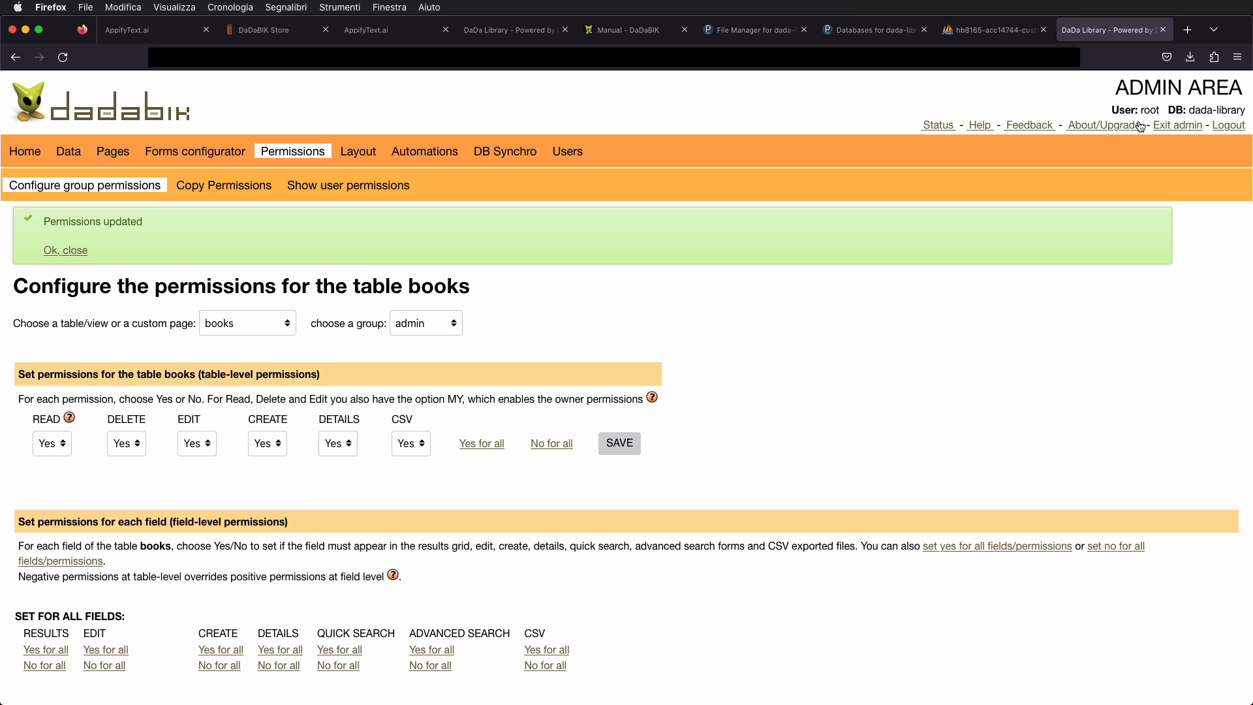
Step: Open book 4's edit form in the live app and copy '$enable_uploads = 1' from the error
left_click(1193, 125)
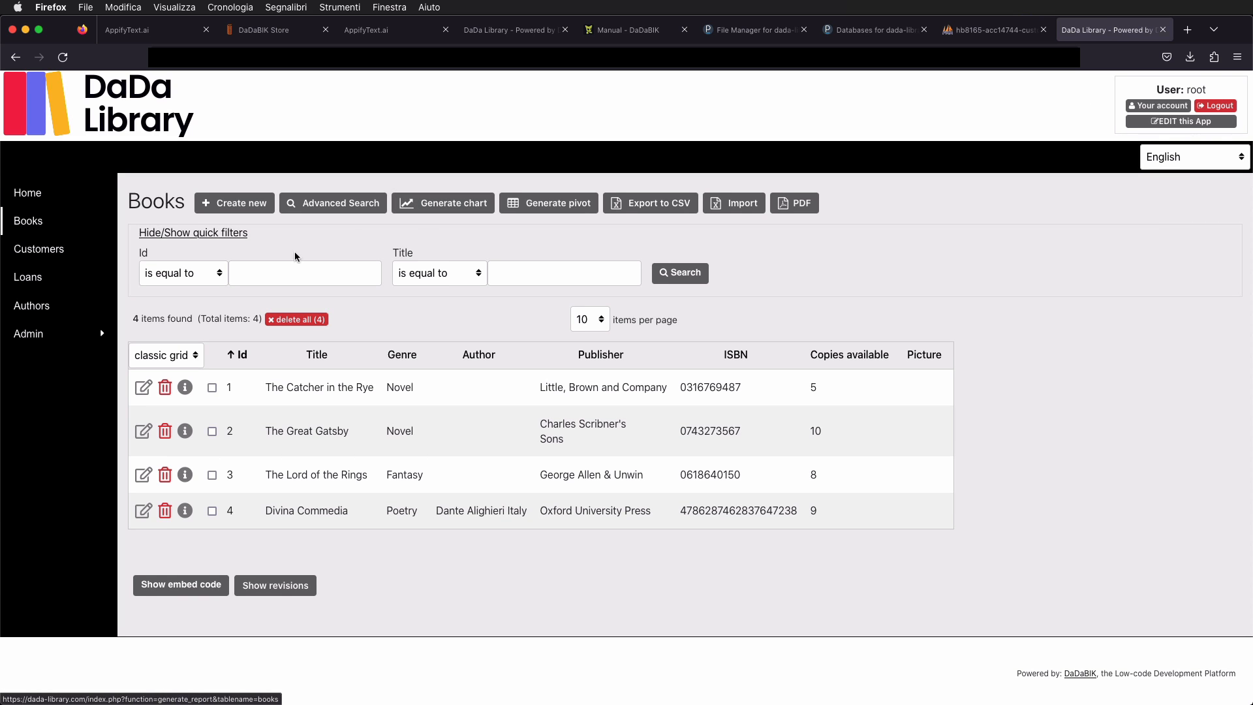
left_click(144, 510)
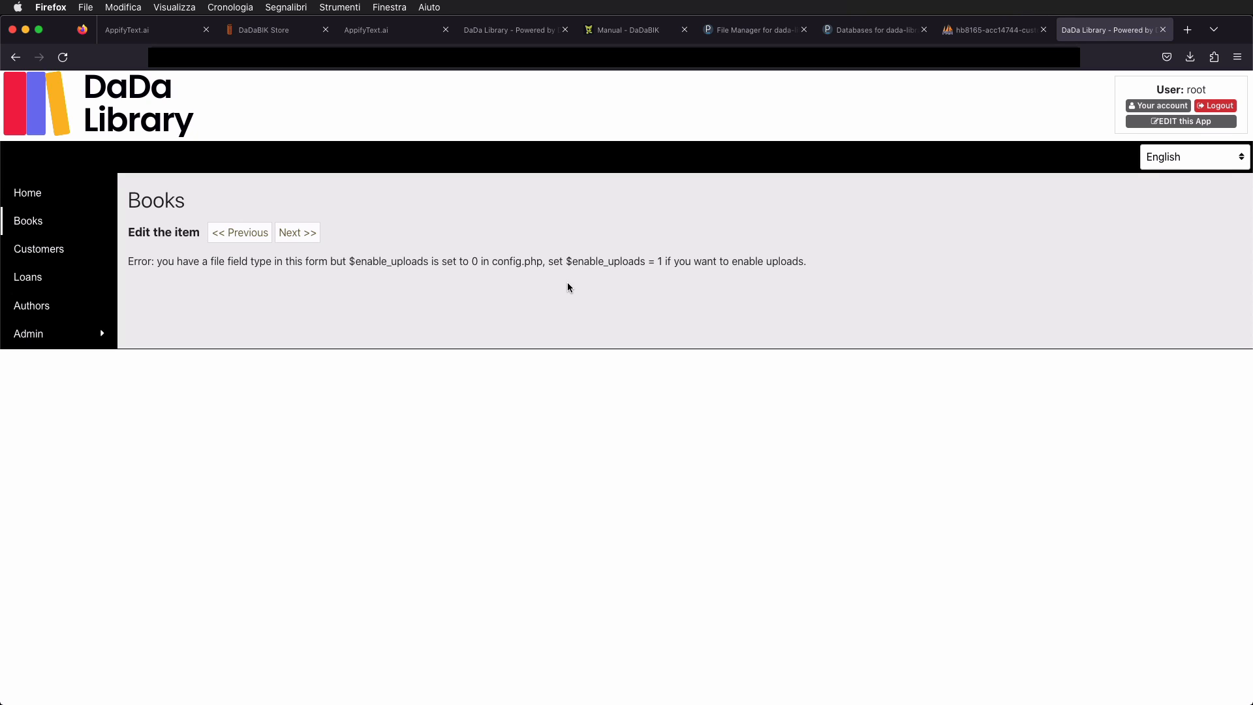
left_click_drag(566, 261, 664, 261)
key("super+c")
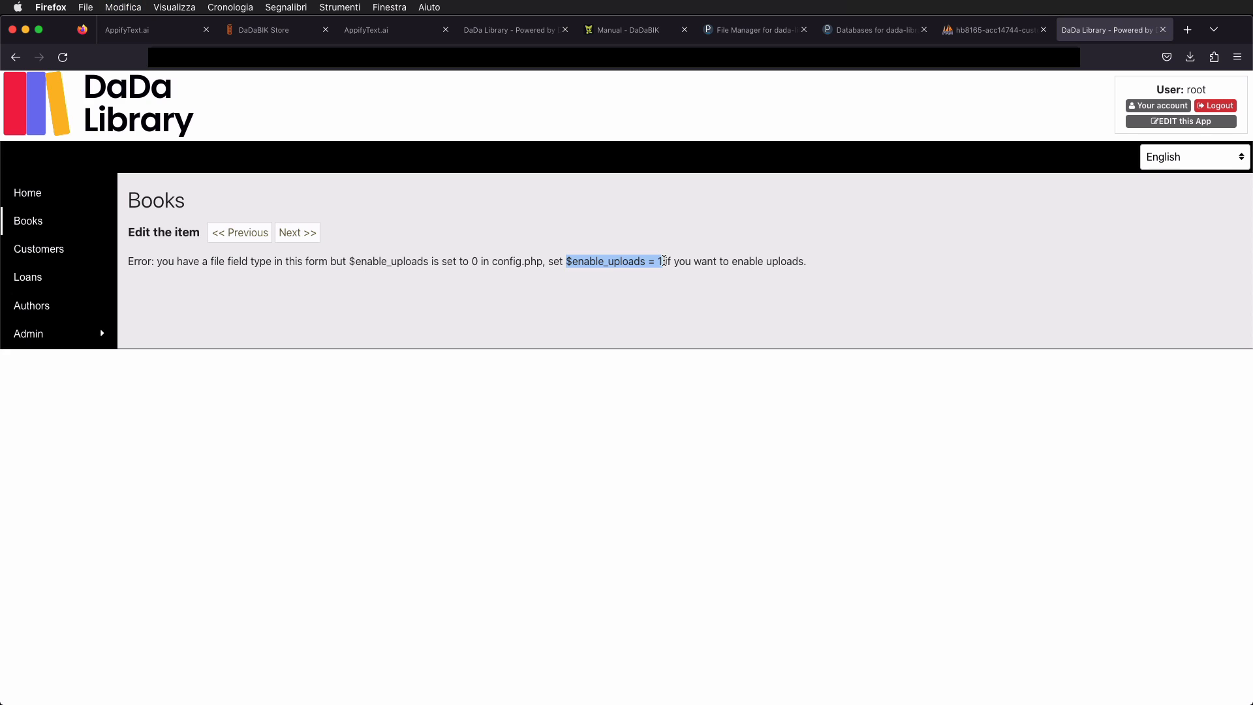
Step: Append $enable_uploads = 1; as a new line in config_custom.php and save it
left_click(767, 32)
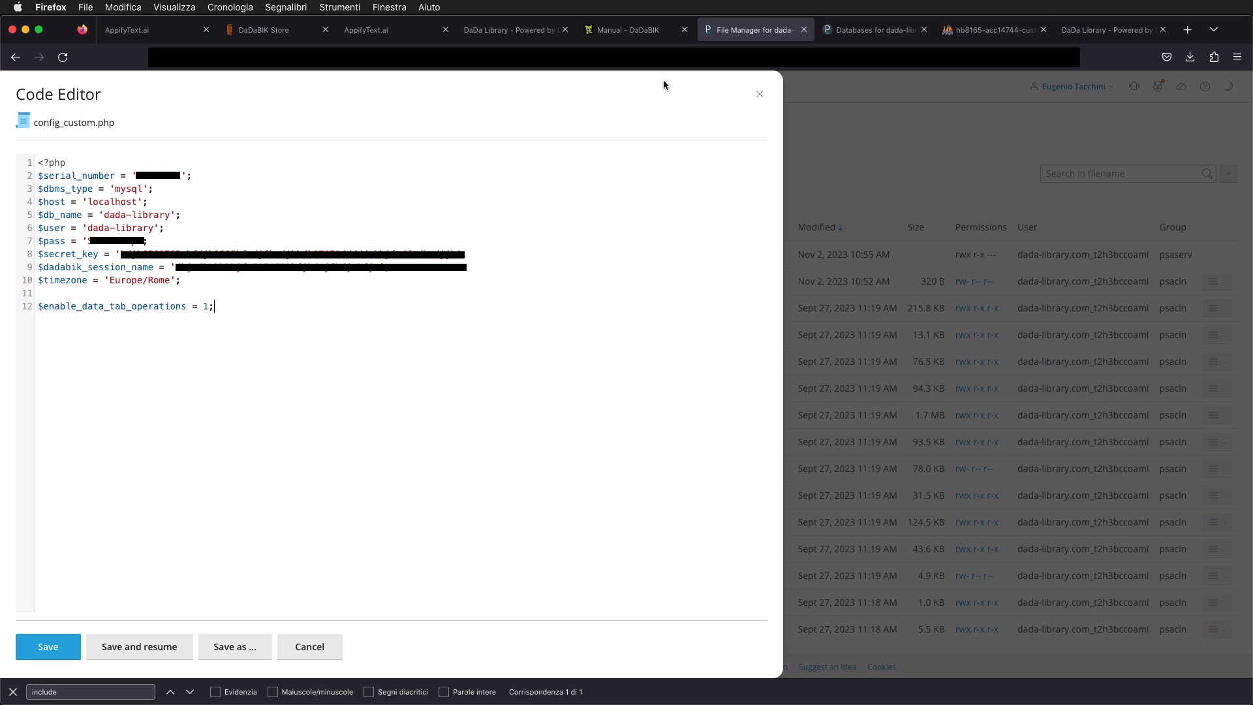
key("Return")
type("$")
key("super+v")
type(";")
key("super+s")
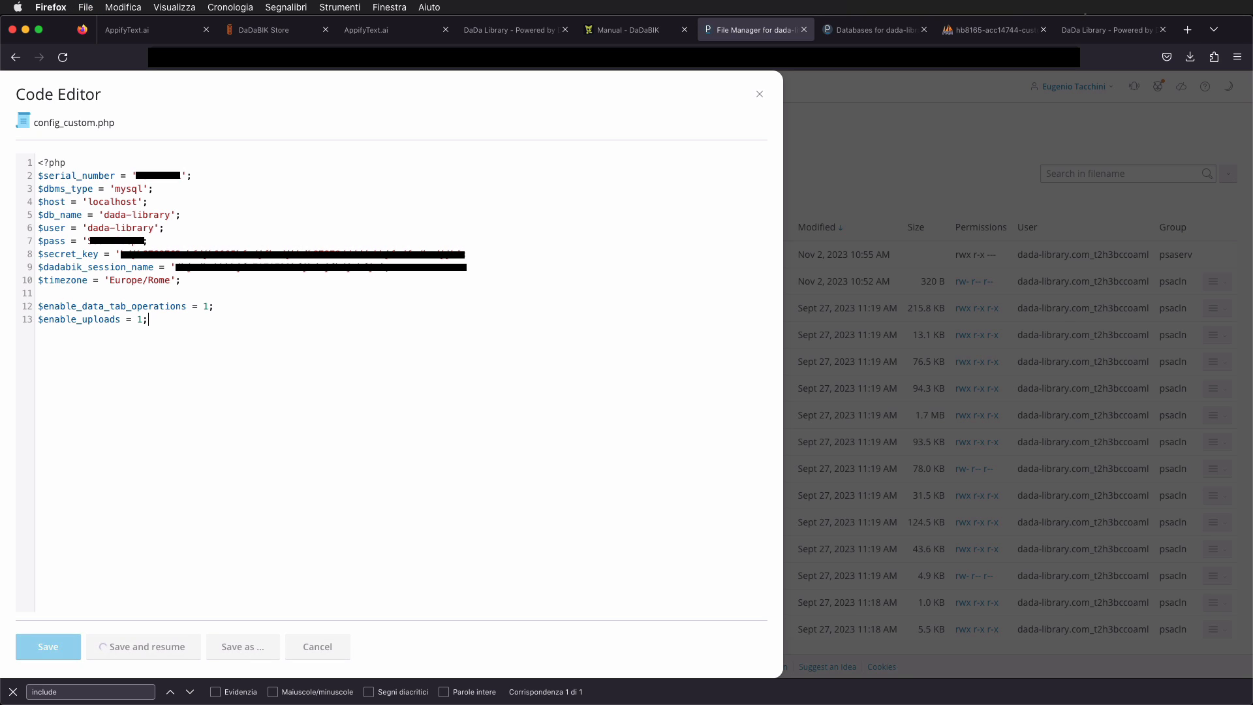
left_click(1082, 31)
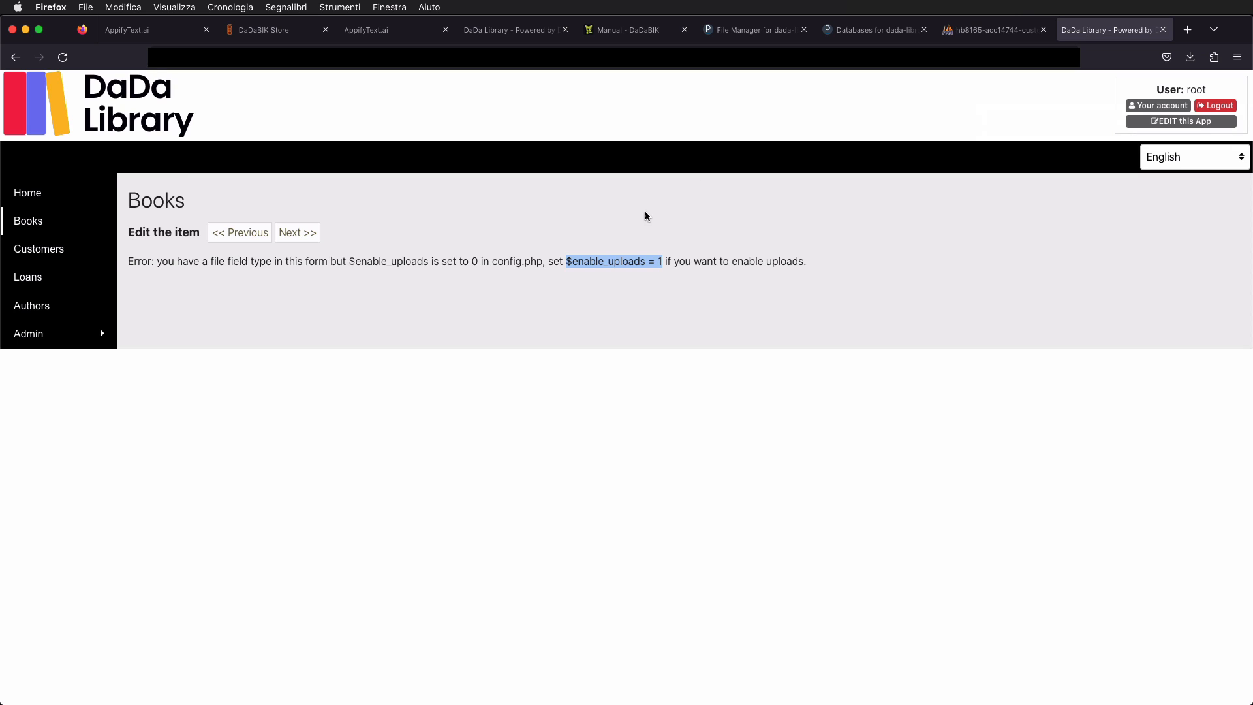
Step: Reload the edit form, upload divina_commedia.jpg as the picture, and save the book
key("super+r")
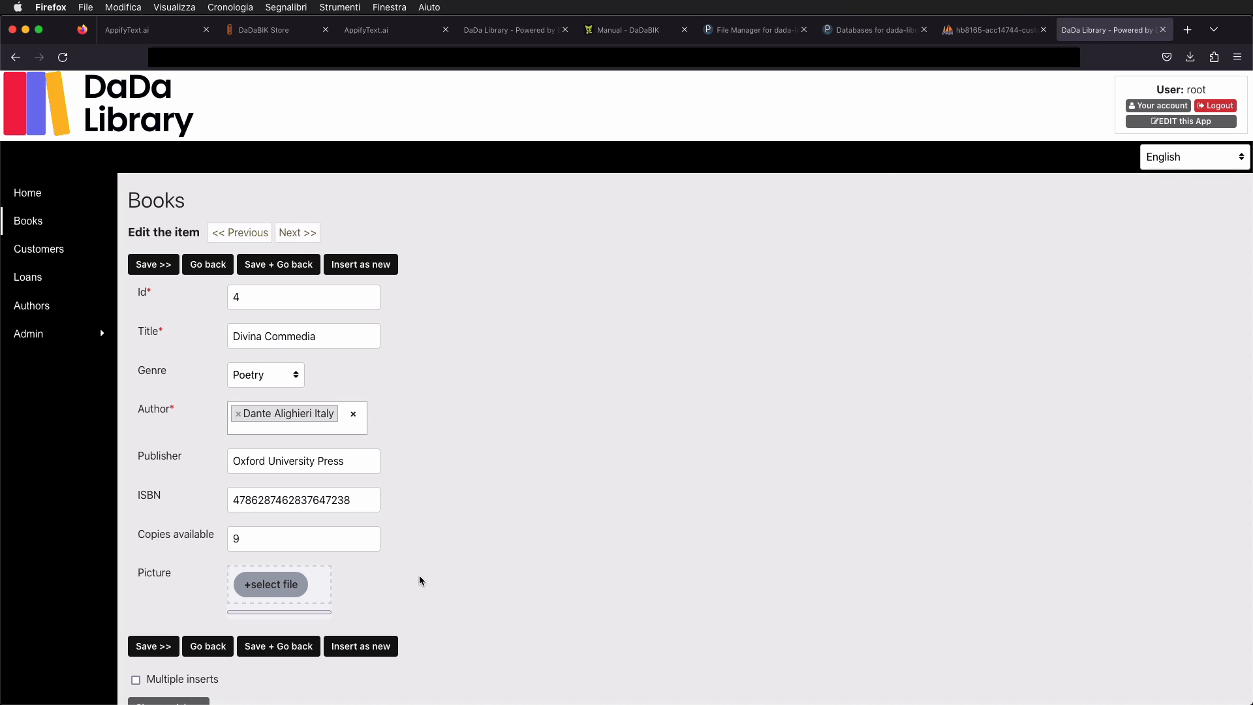
left_click(267, 588)
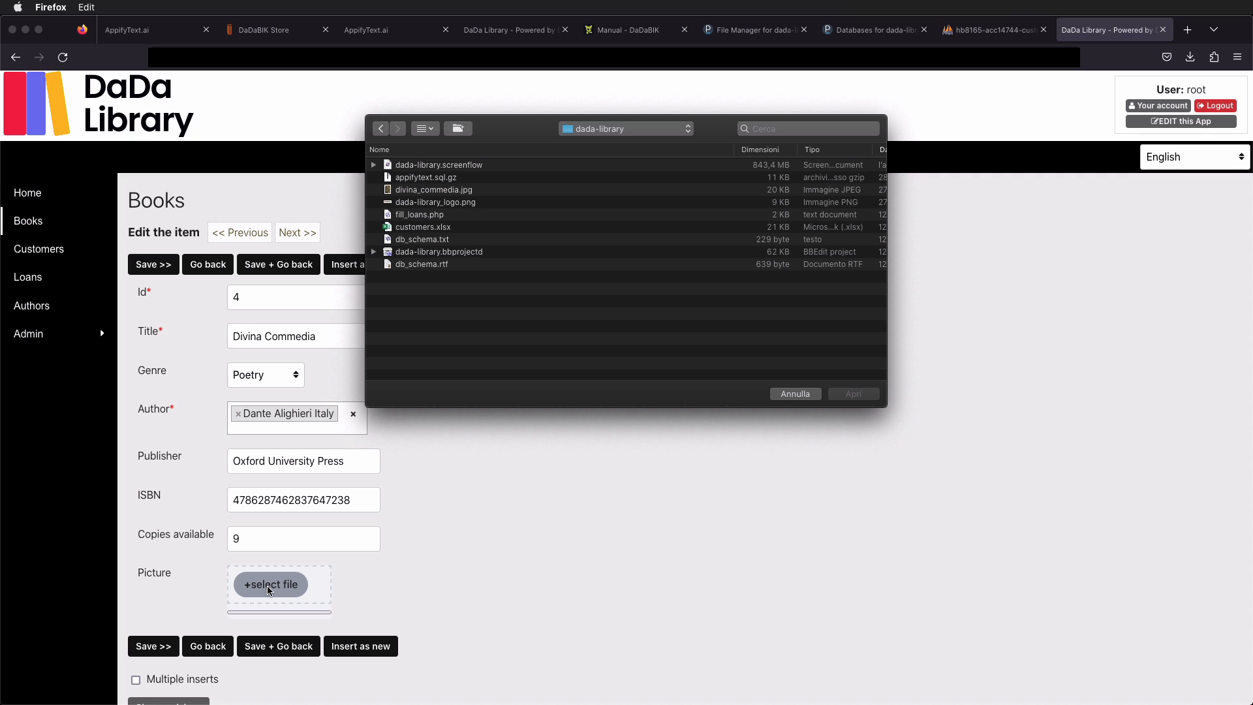
double_click(434, 189)
scroll(547, 466, "down", 2)
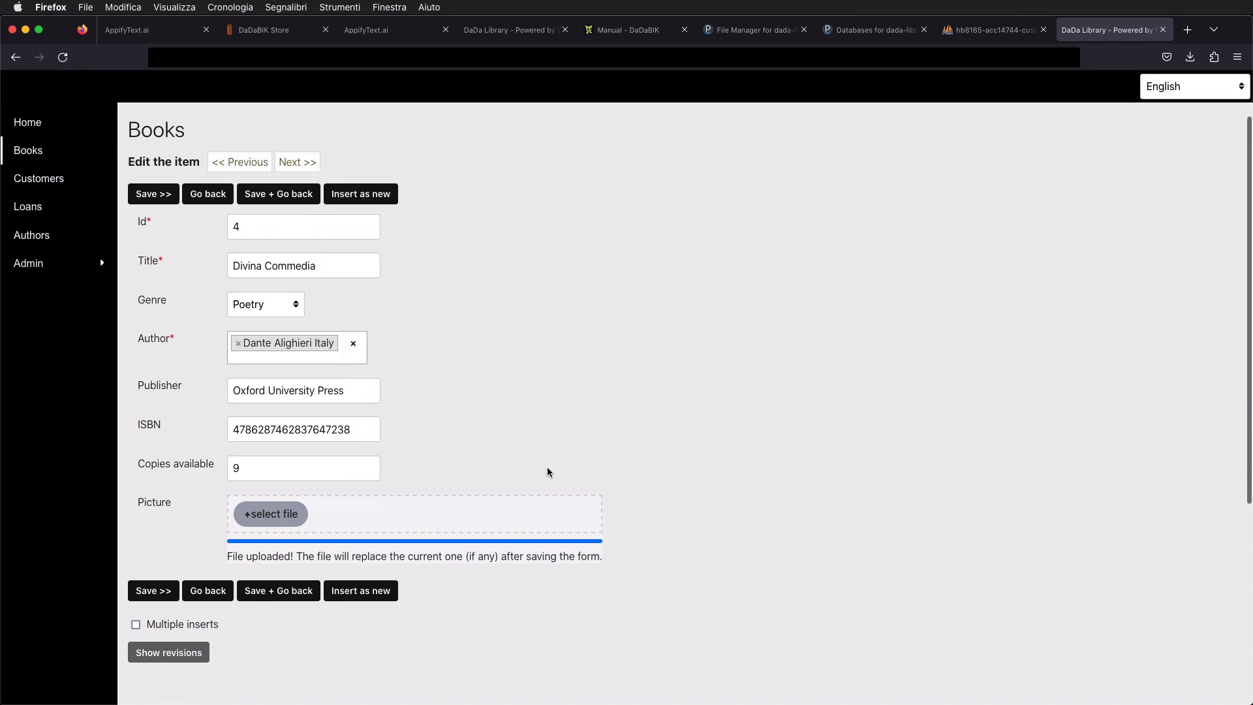
left_click(149, 579)
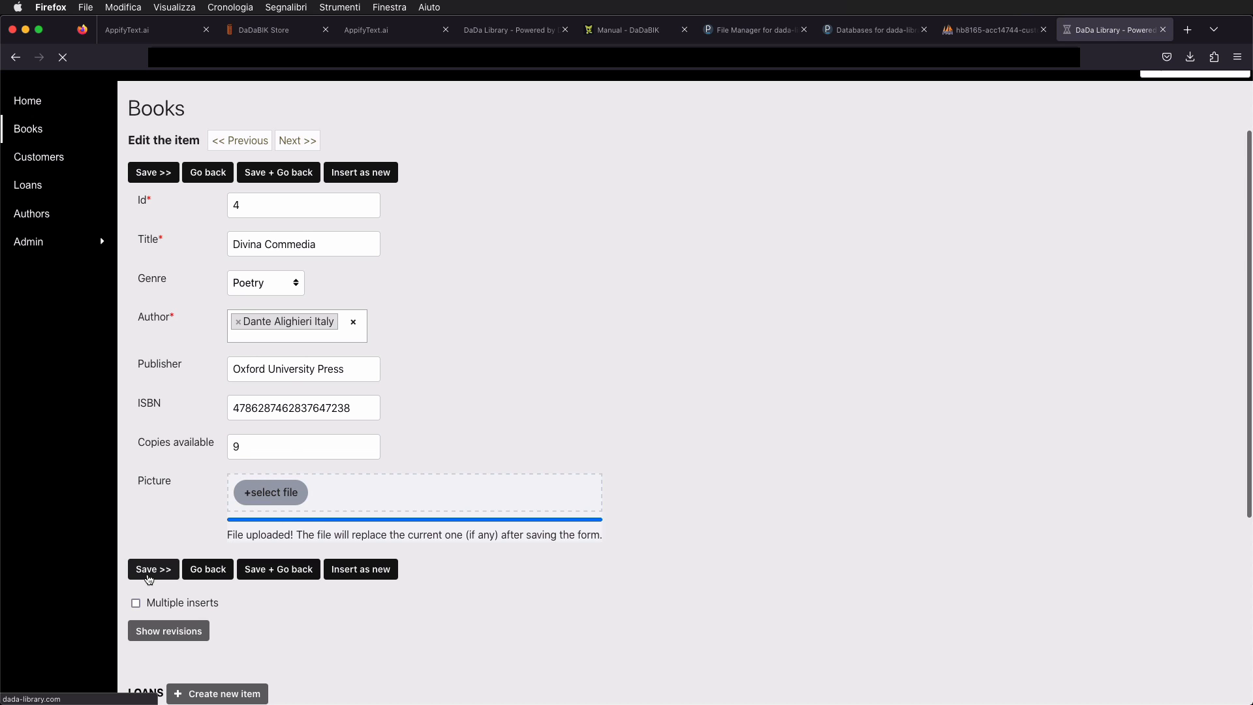
Step: Back in the Books list, view Divina Commedia's details to confirm the cover
scroll(189, 448, "down", 2)
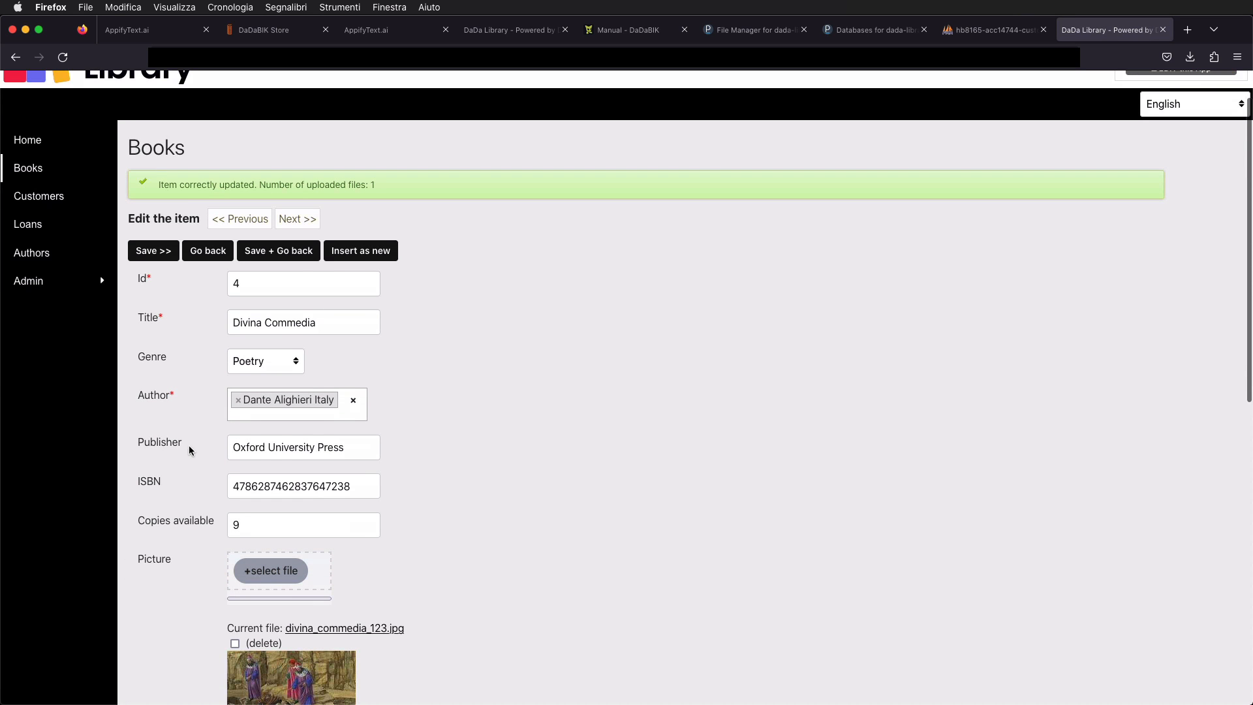
scroll(206, 365, "down", 8)
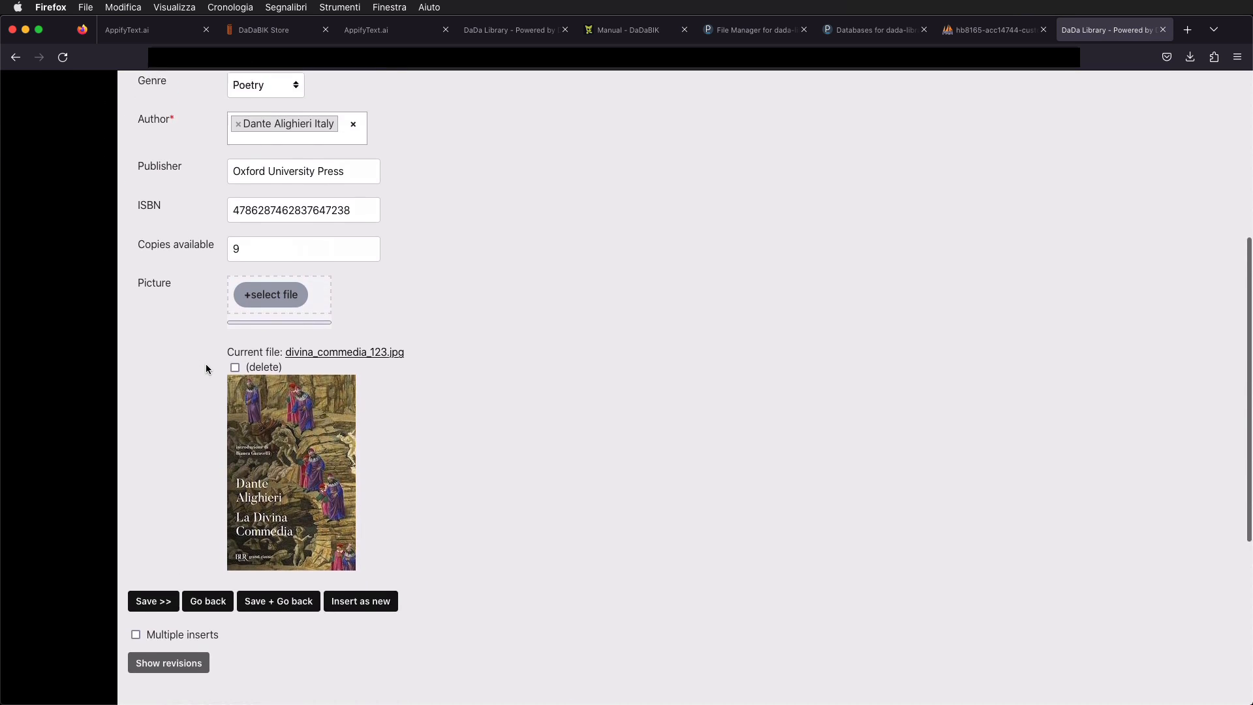
scroll(278, 450, "up", 10)
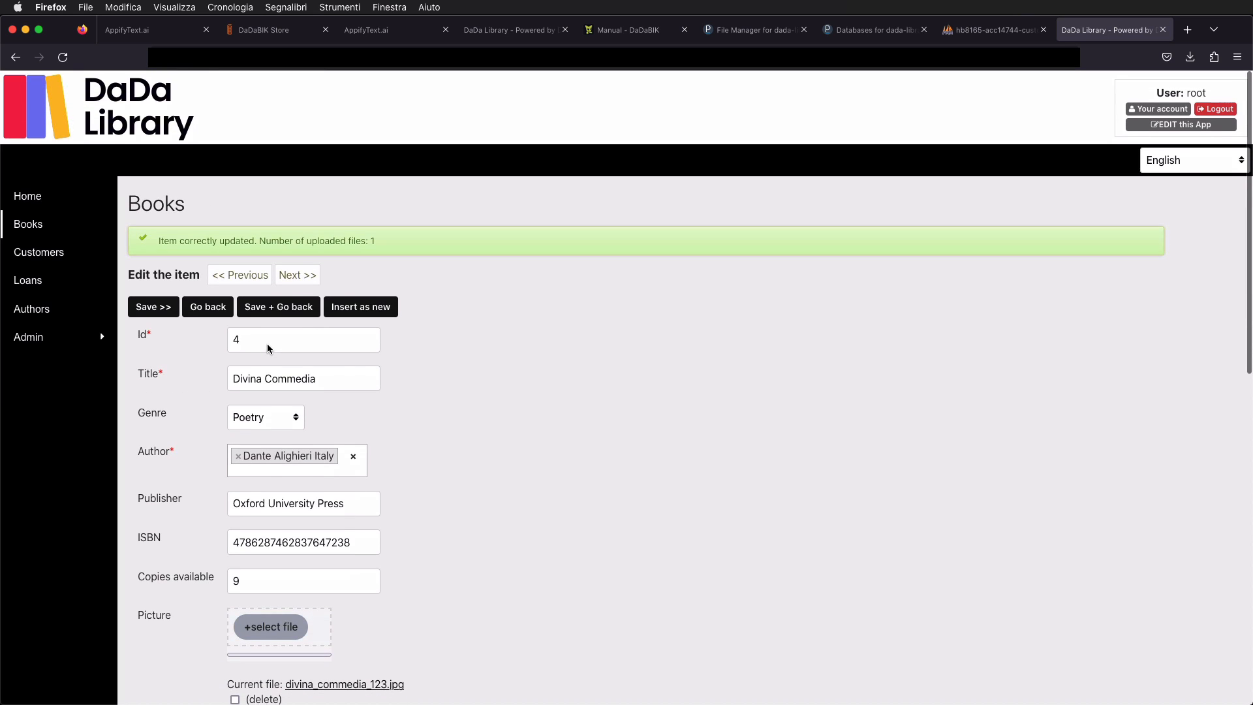
left_click(209, 305)
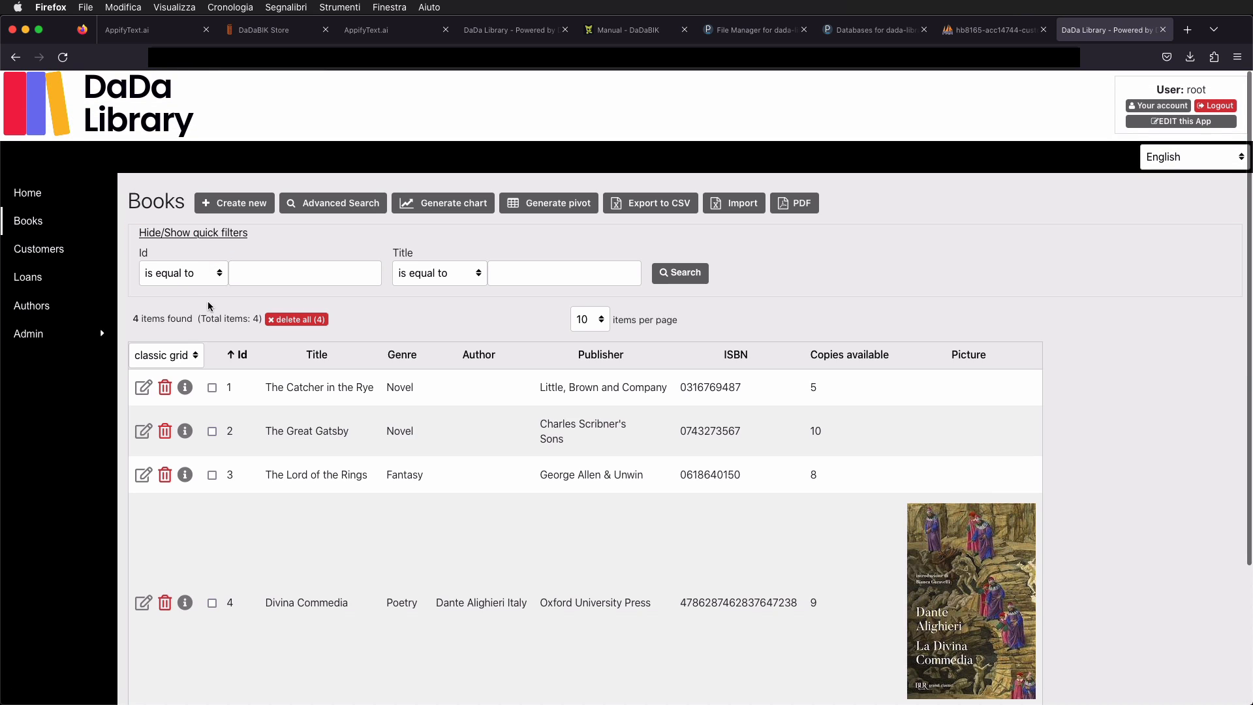
scroll(682, 556, "down", 5)
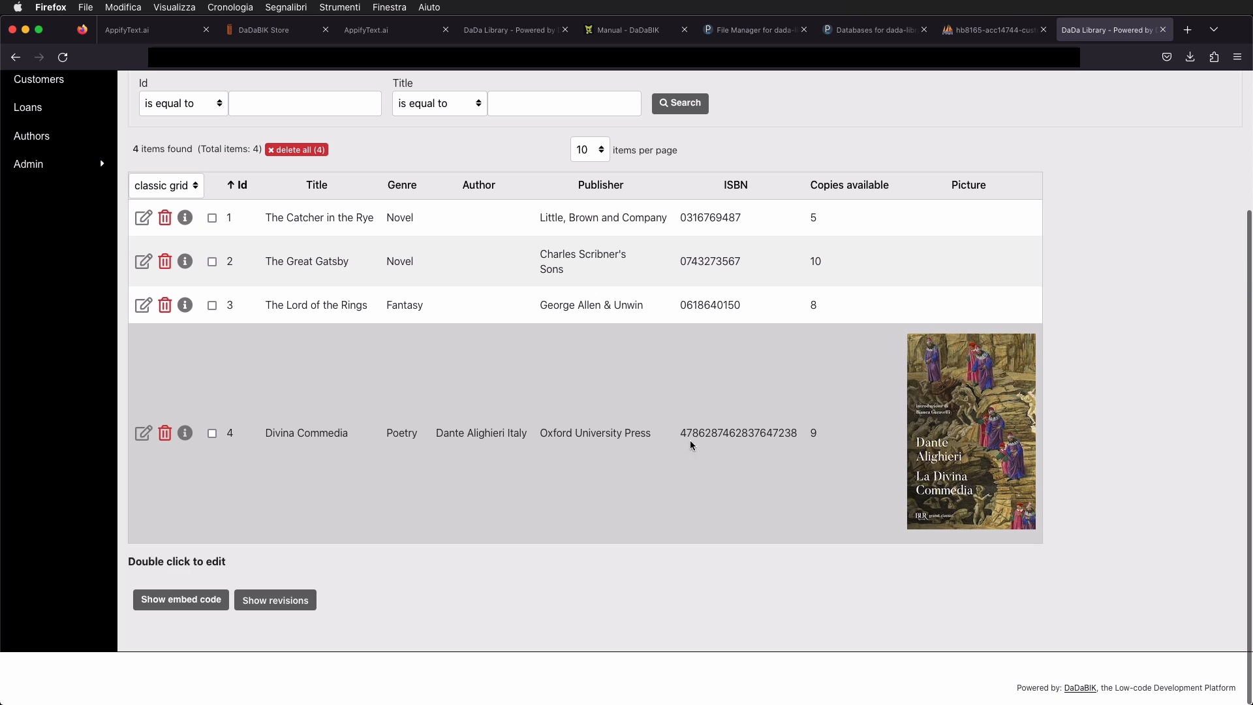
left_click(186, 433)
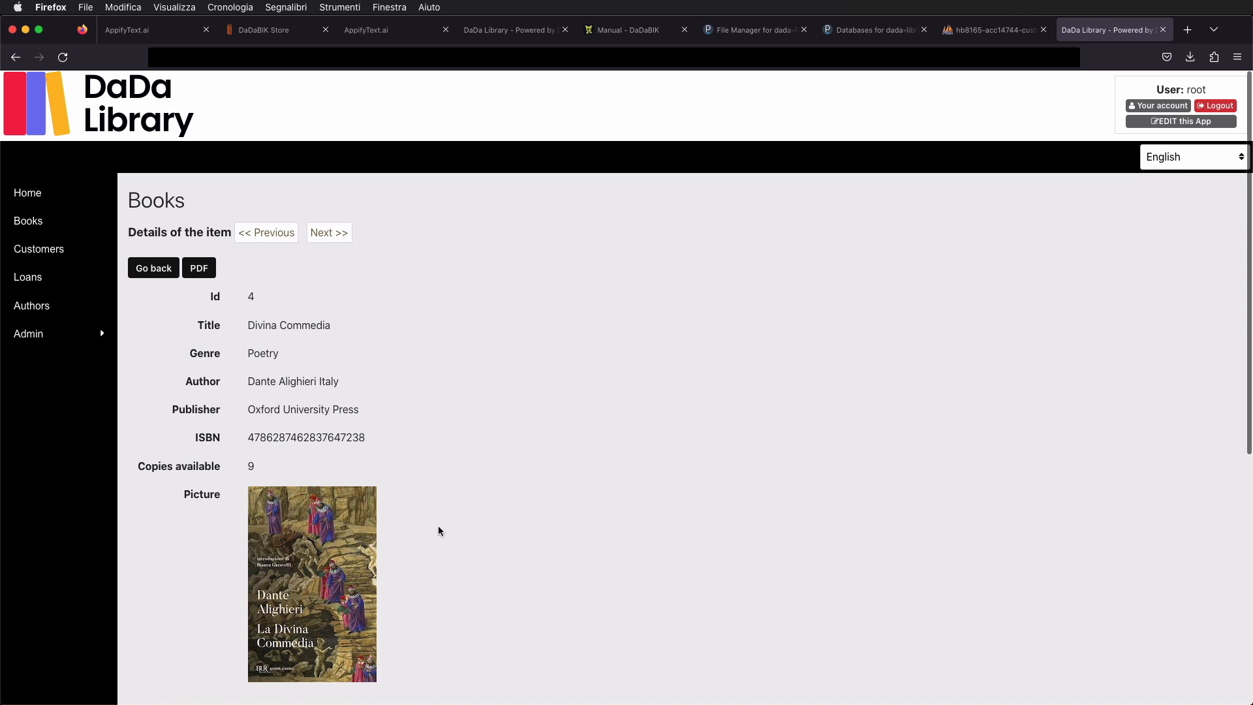
left_click(173, 270)
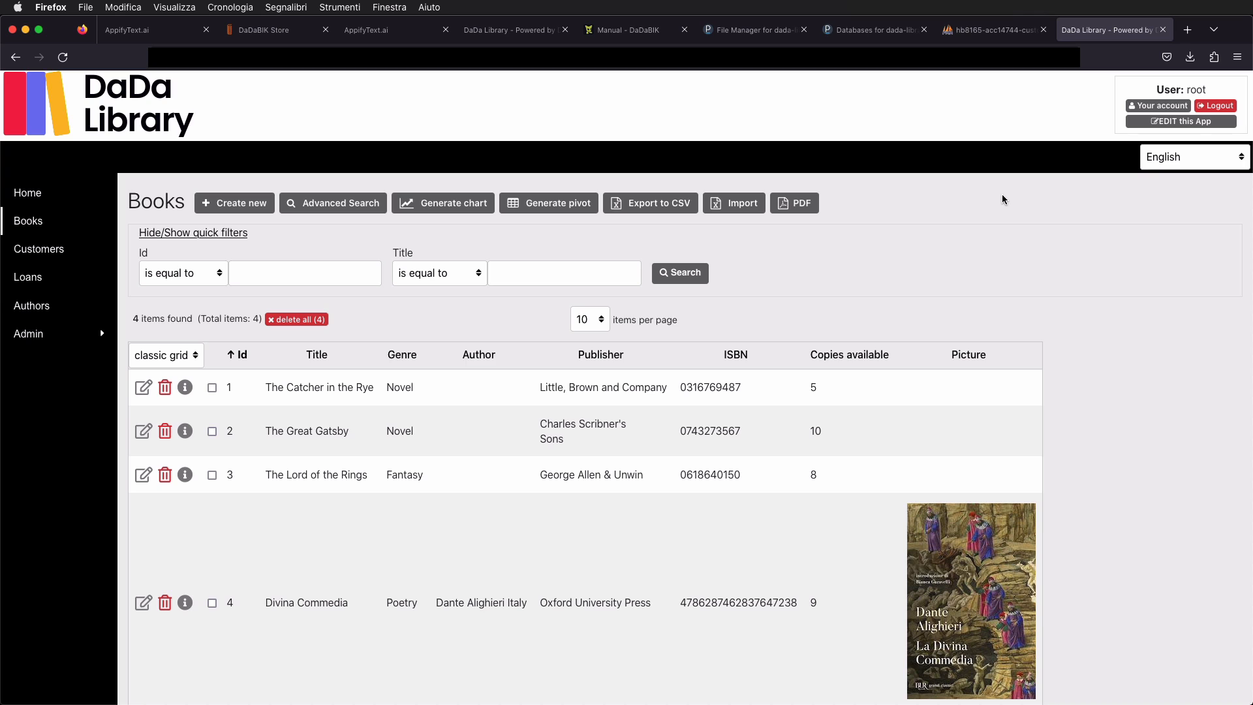
Step: Log out with the red Logout button in the top-right user box
left_click(1221, 107)
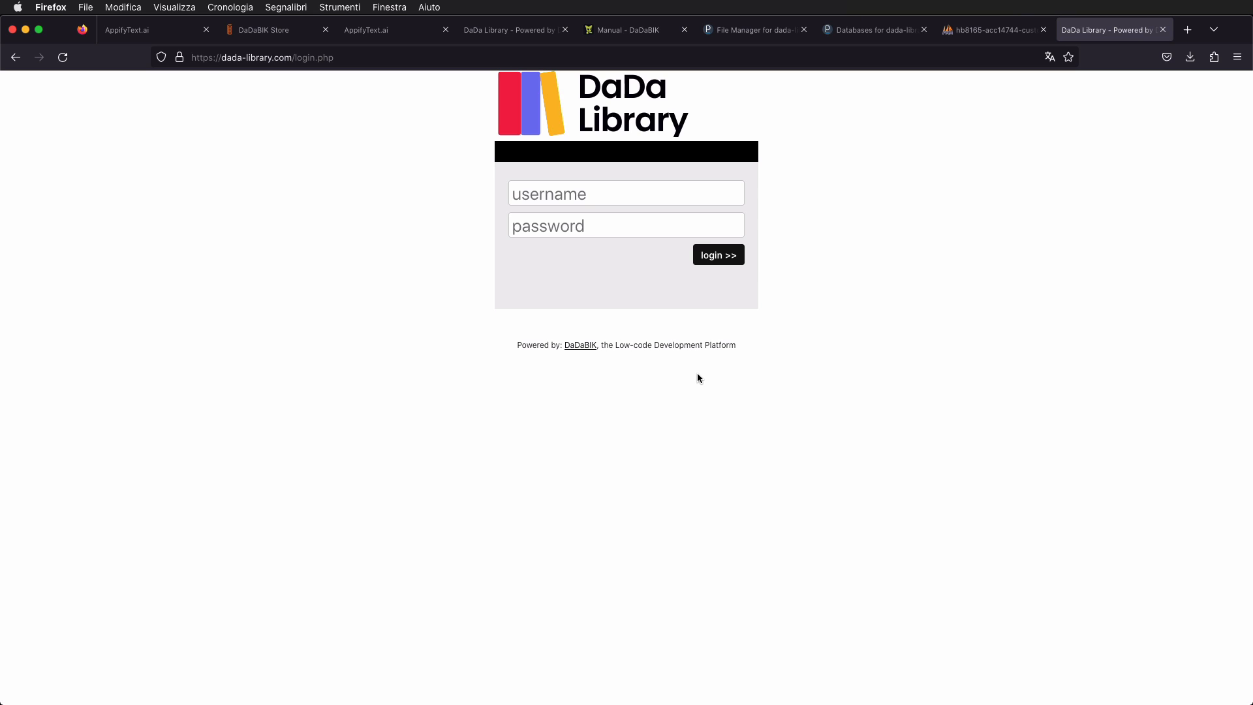
Step: Log back in with the admin credentials and choose never to save the password
left_click(579, 194)
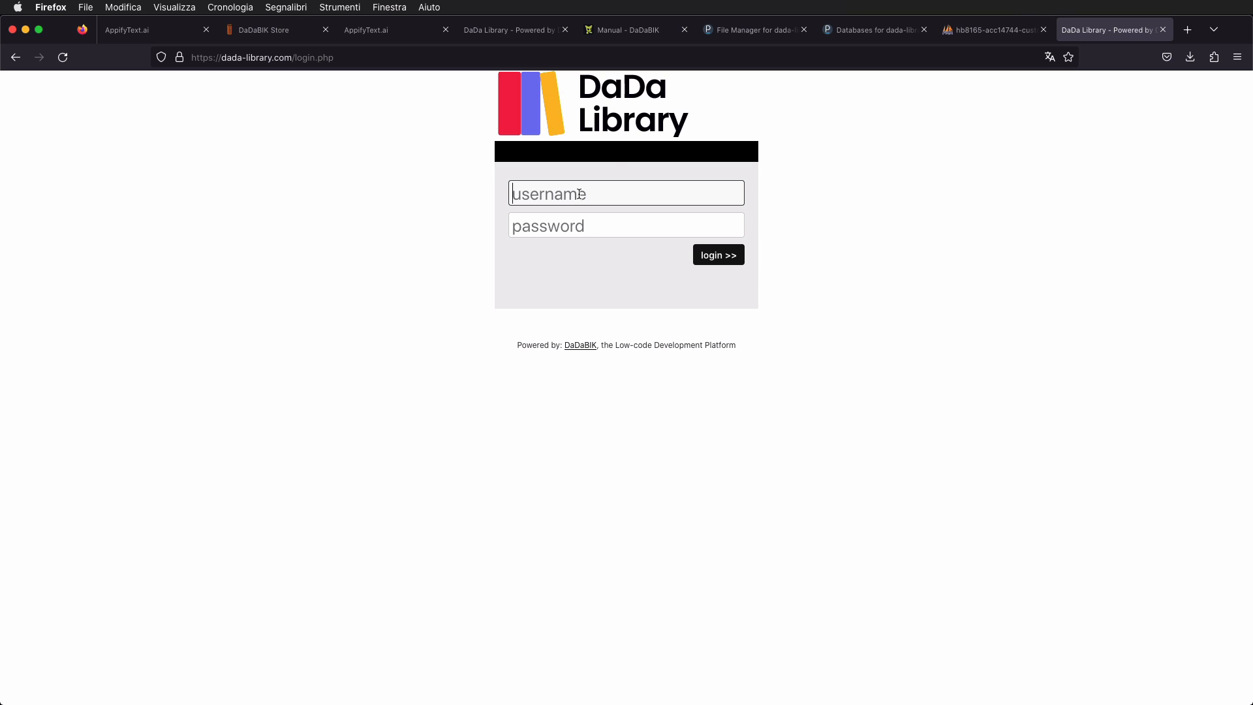
type("root")
key("Tab")
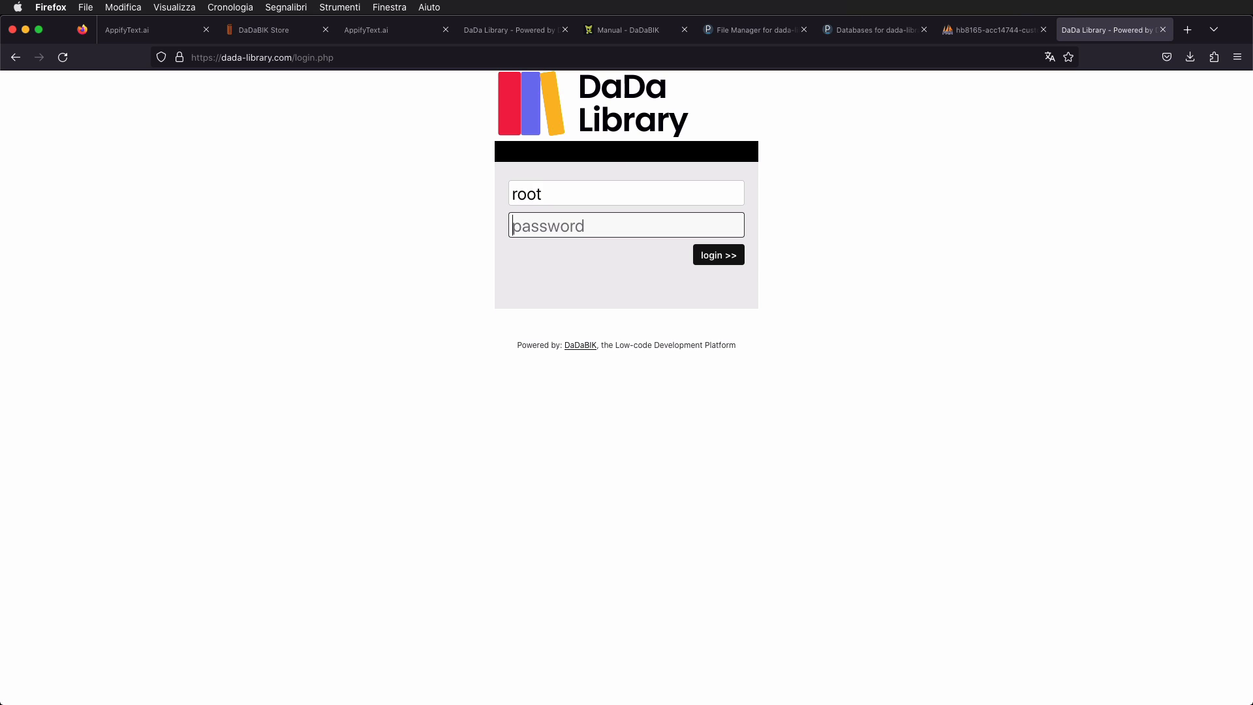
type("••••")
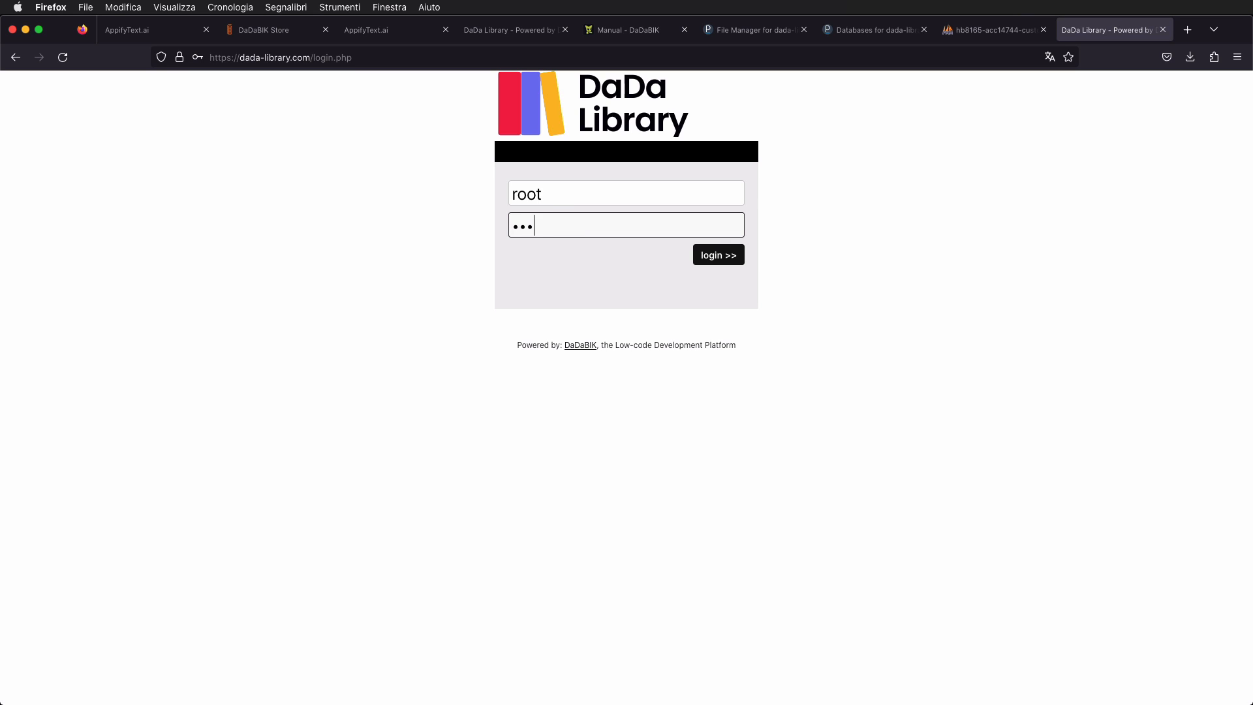
type("••••")
left_click(715, 256)
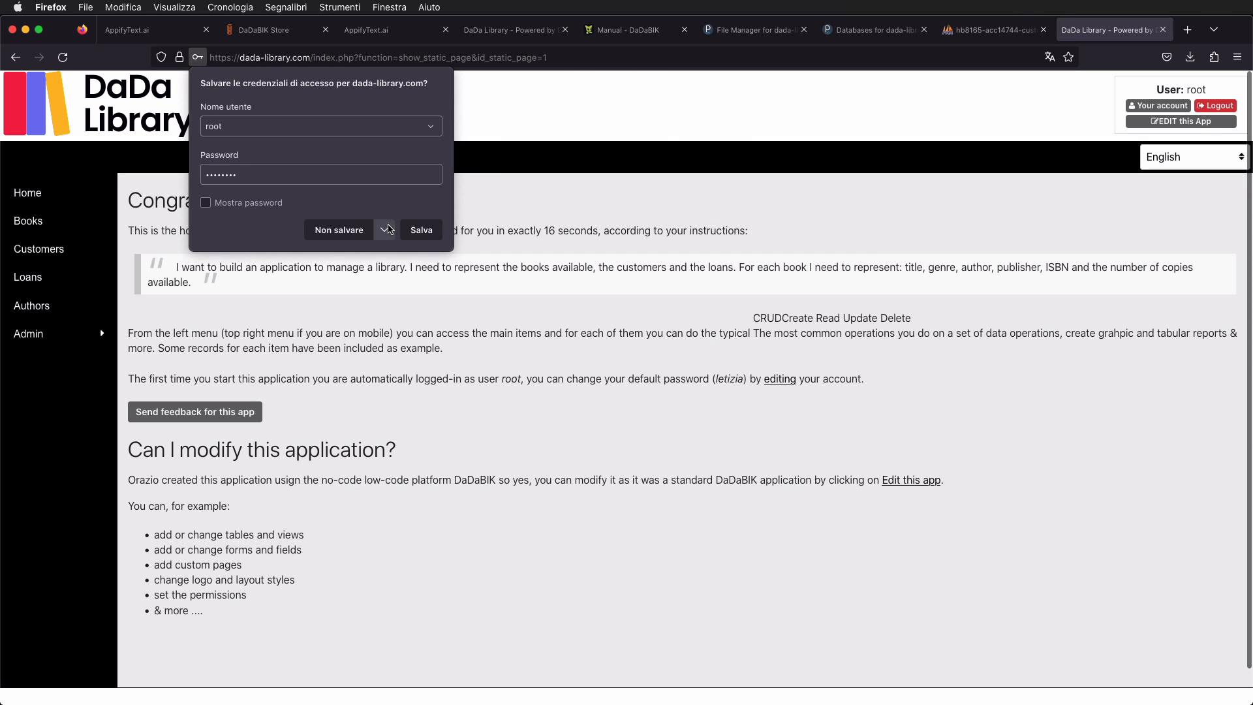
left_click(384, 230)
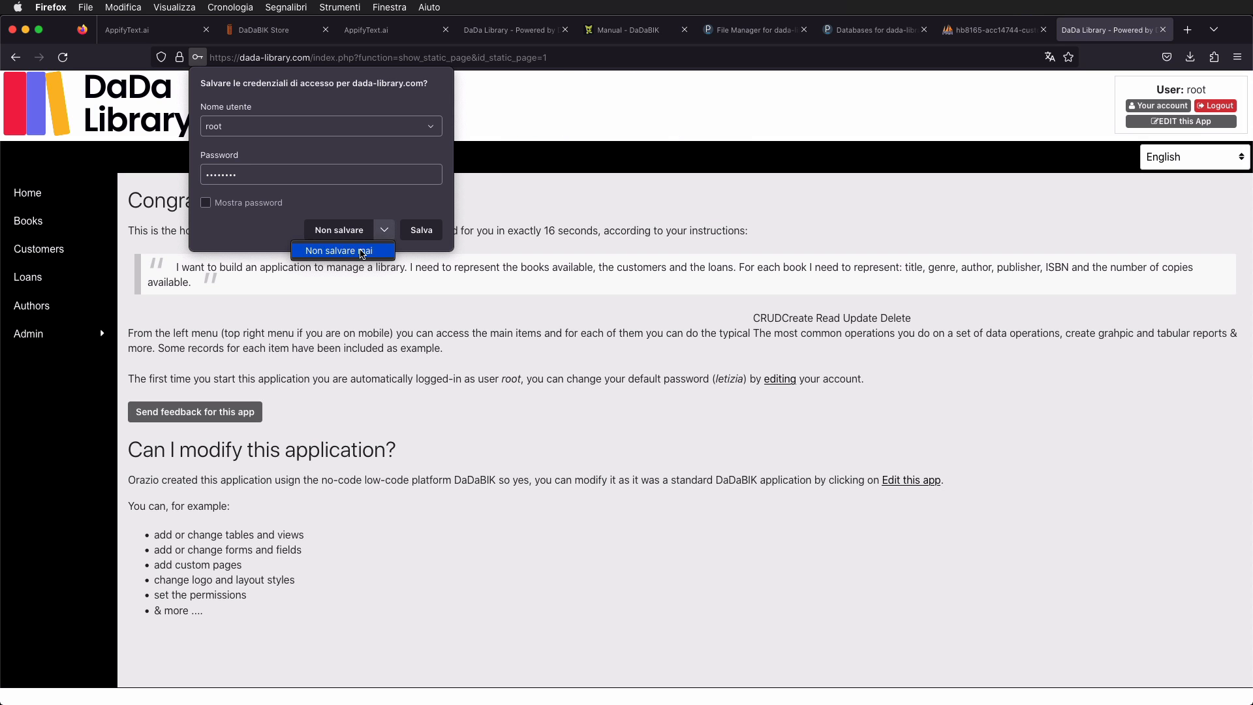
left_click(362, 251)
Step: Create a new user group named public in the groups table
left_click(36, 334)
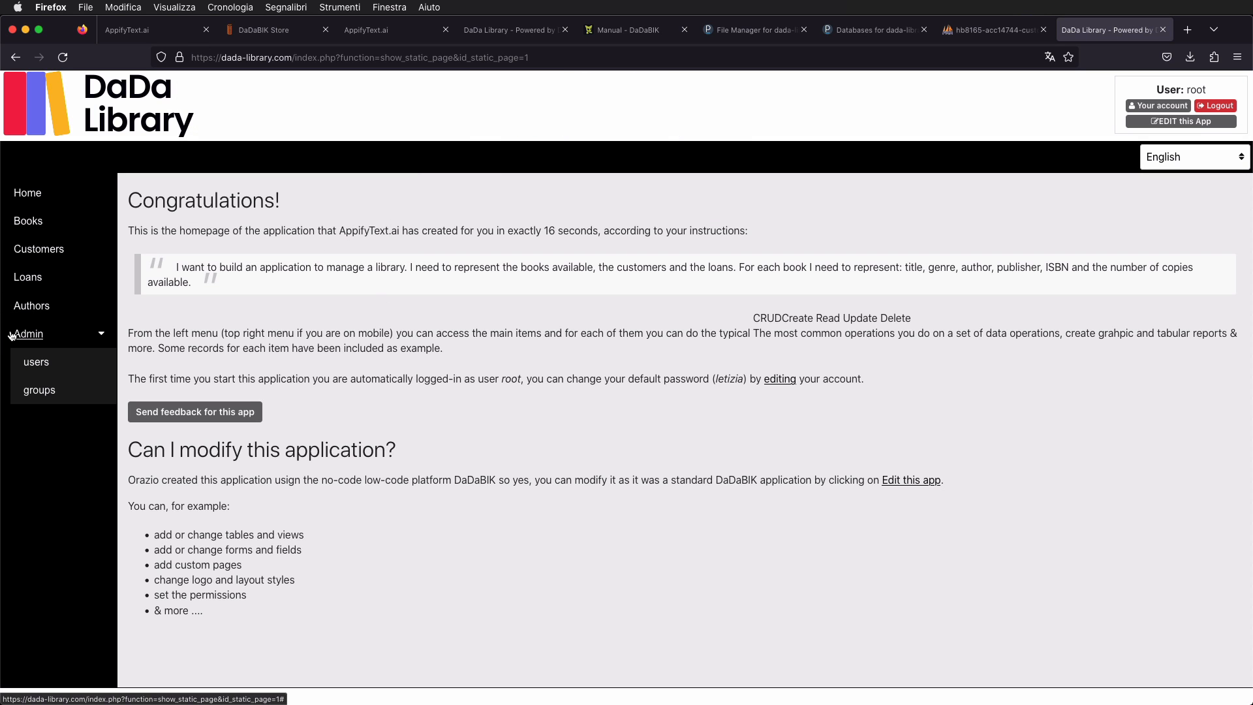
left_click(77, 395)
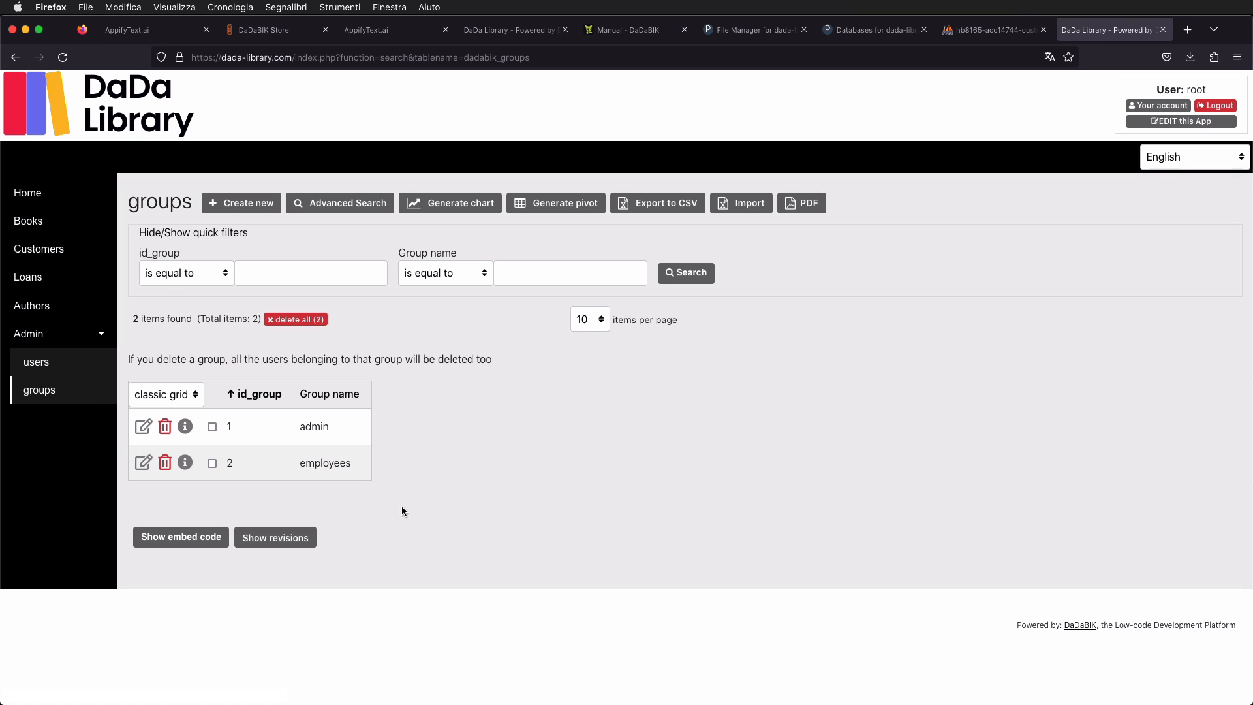
left_click(247, 202)
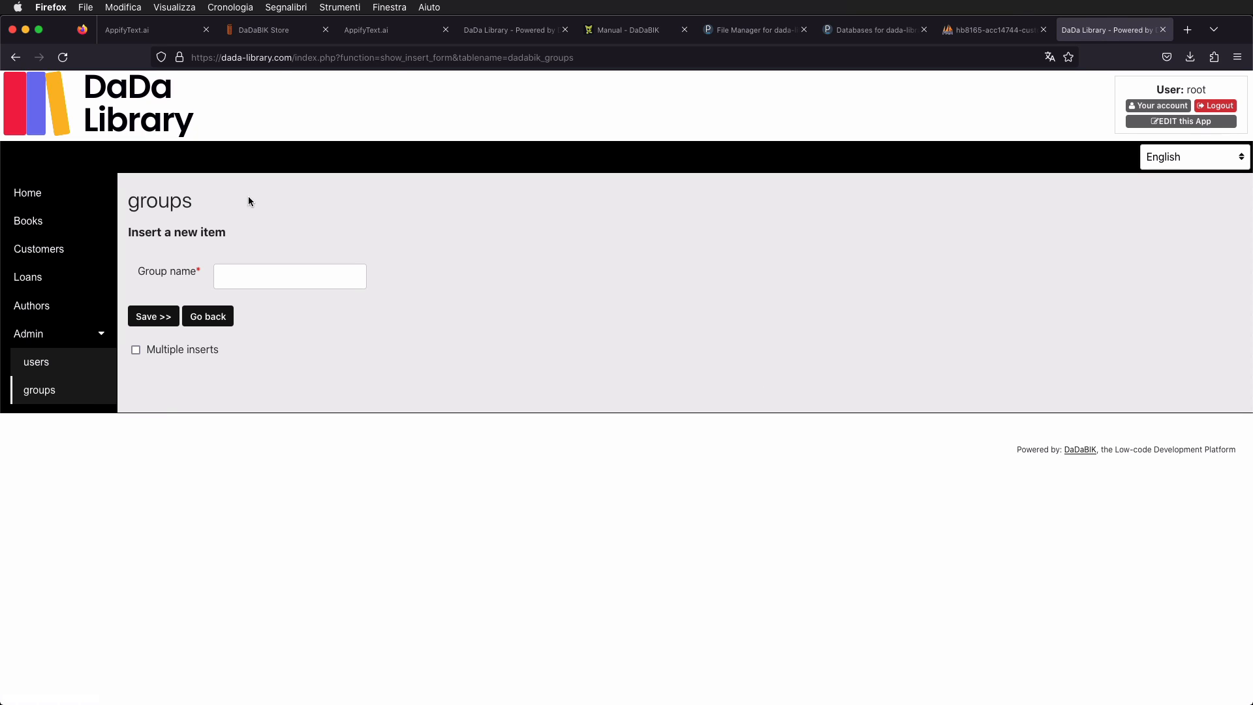
left_click(243, 279)
type("public")
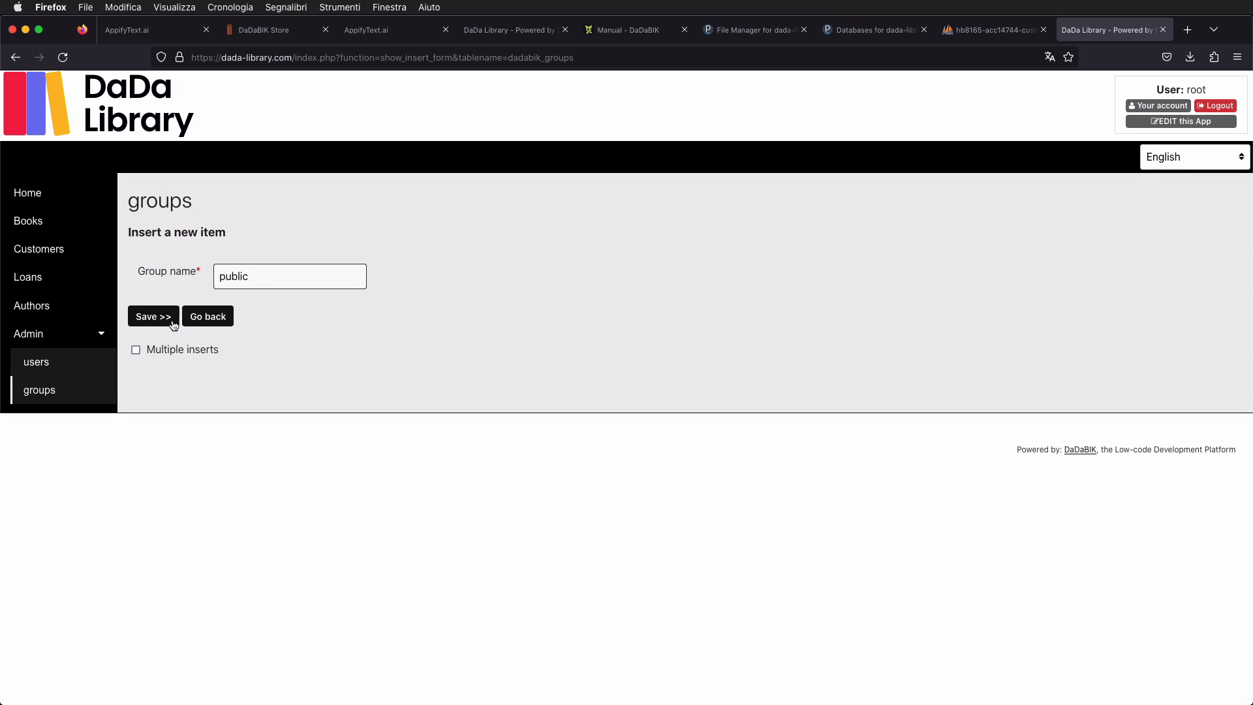
left_click(173, 321)
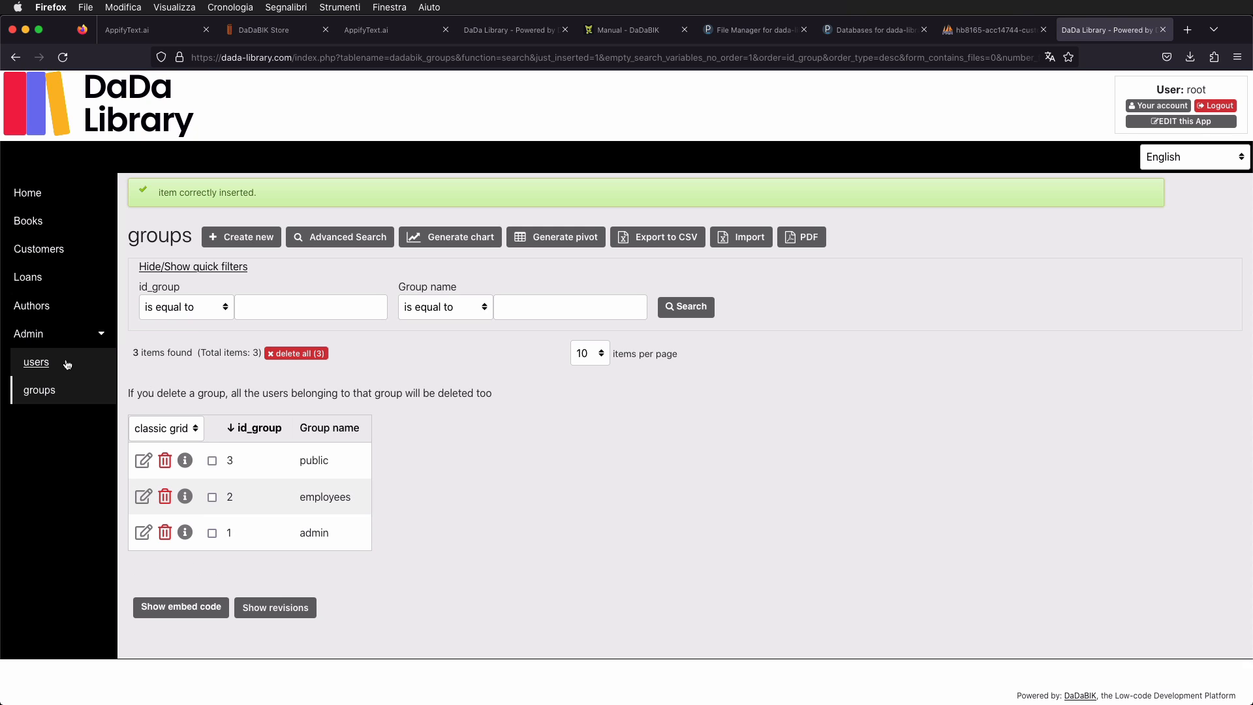
left_click(43, 364)
Step: Start a new user record with public as its main group
left_click(229, 201)
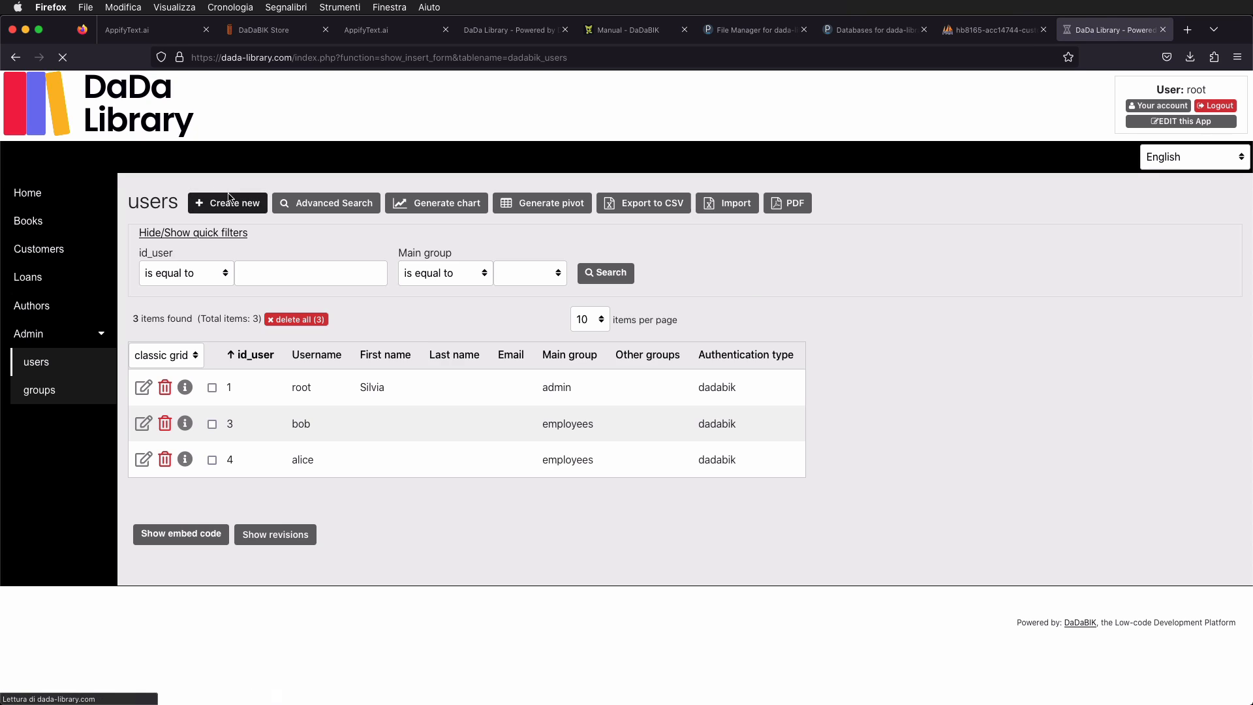
left_click(312, 276)
type("pu")
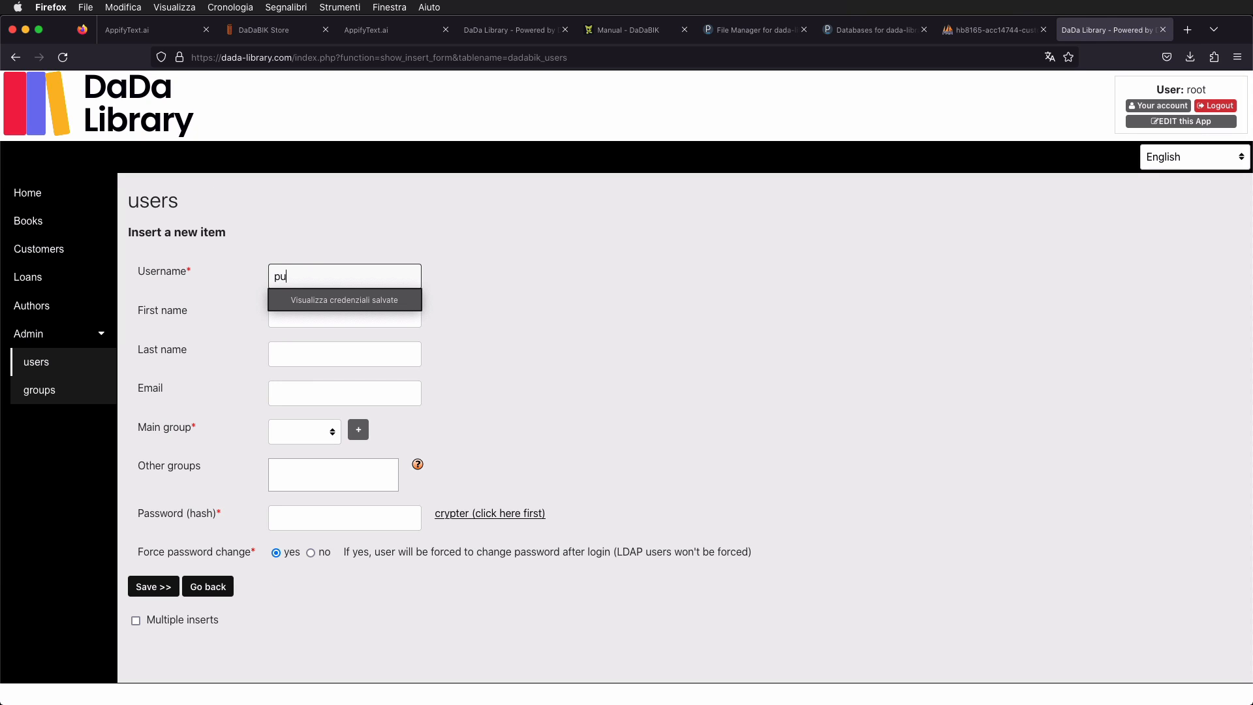
type("blic")
left_click(607, 265)
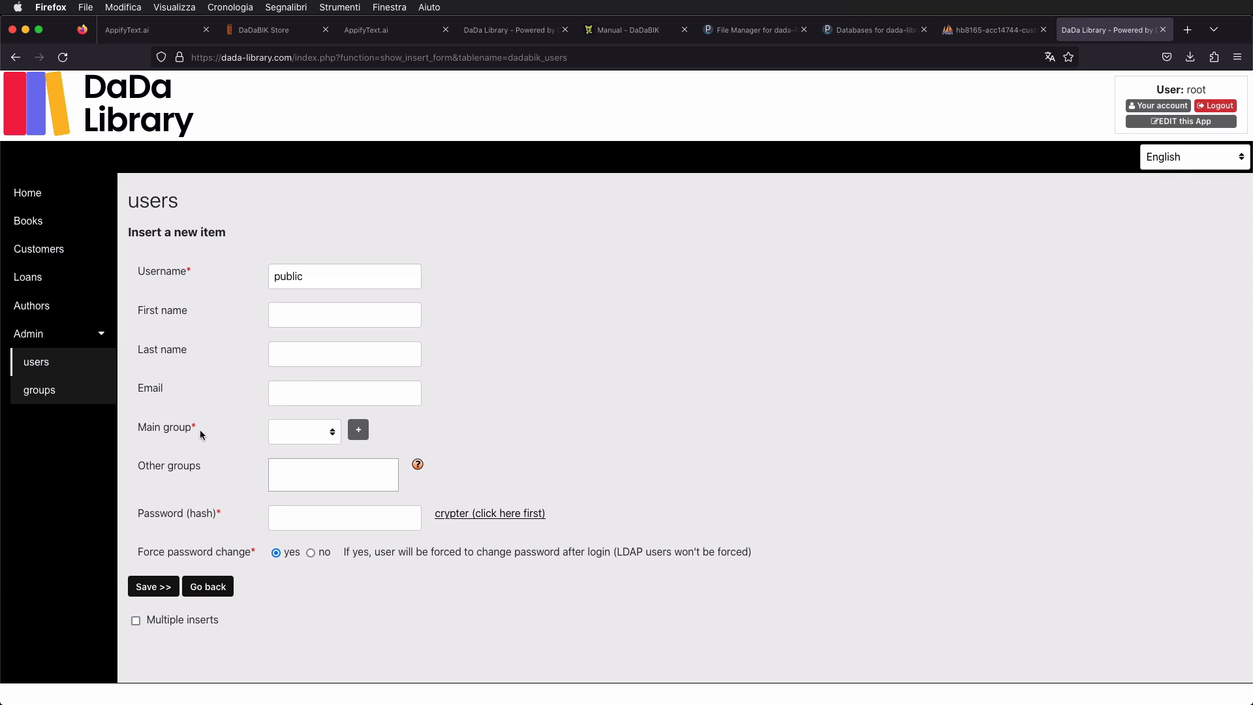
left_click(321, 433)
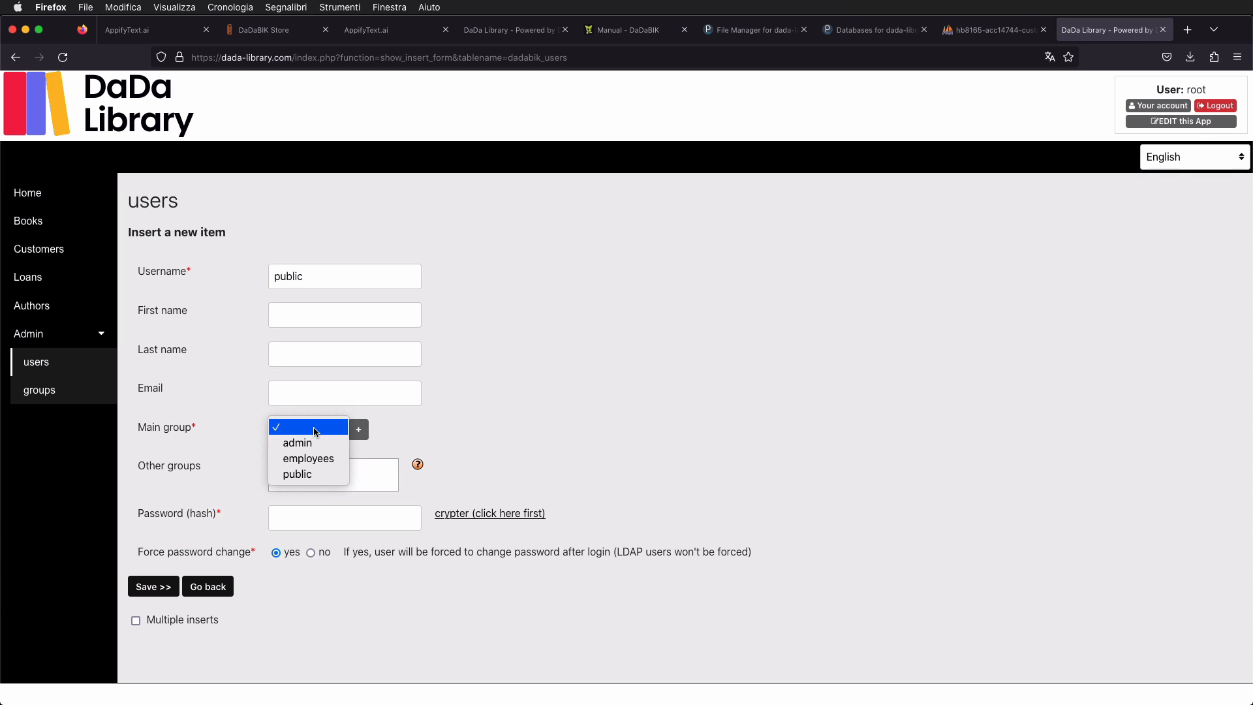
left_click(311, 476)
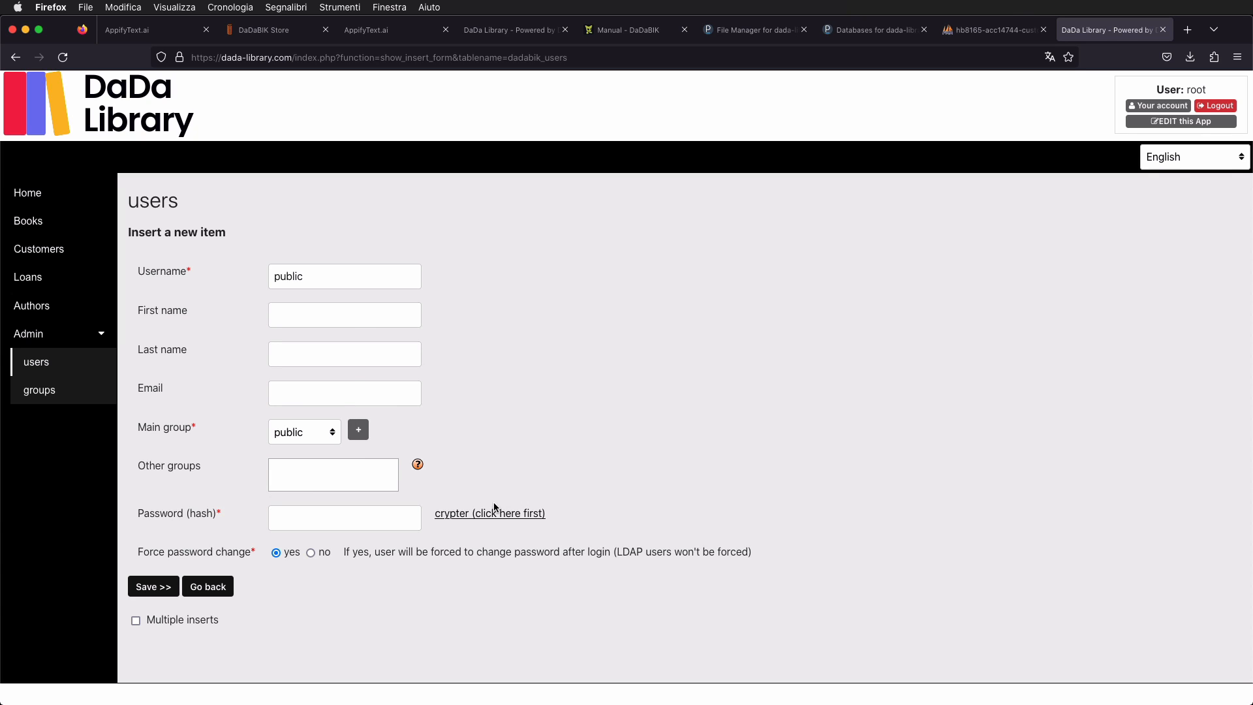
Step: Hash the new user's password in the password encrypter and insert it into the form
left_click(481, 516)
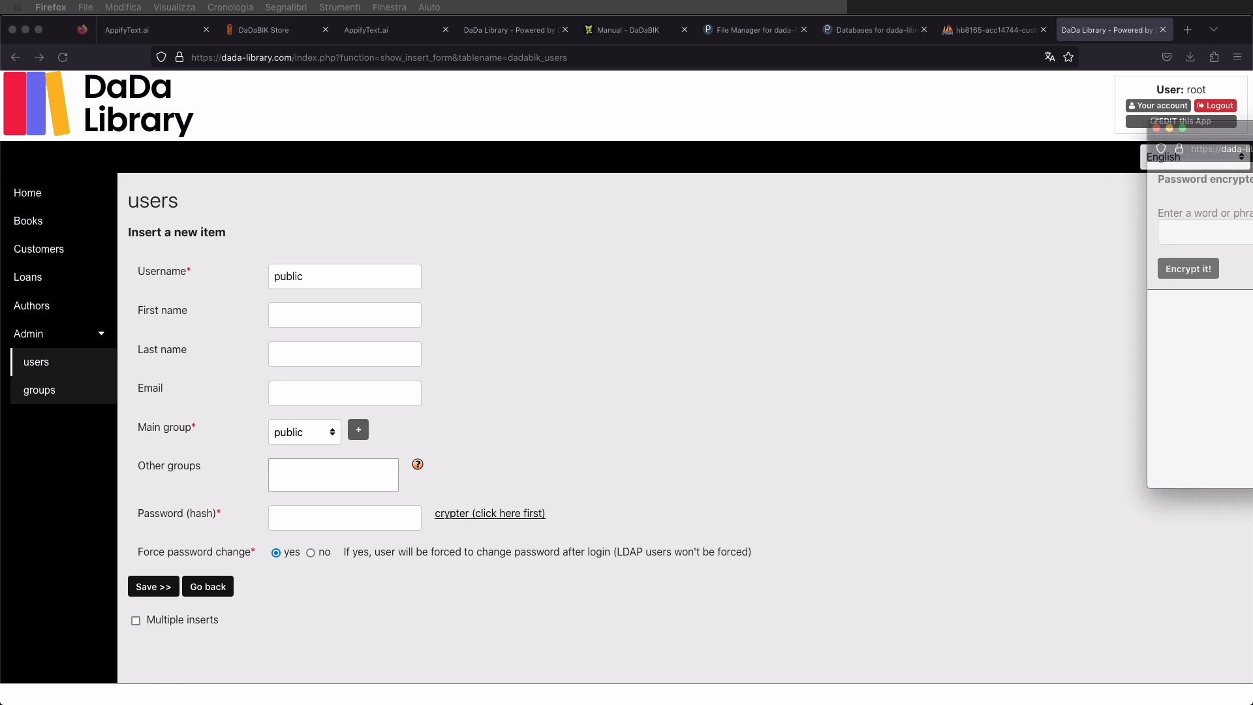
left_click(869, 216)
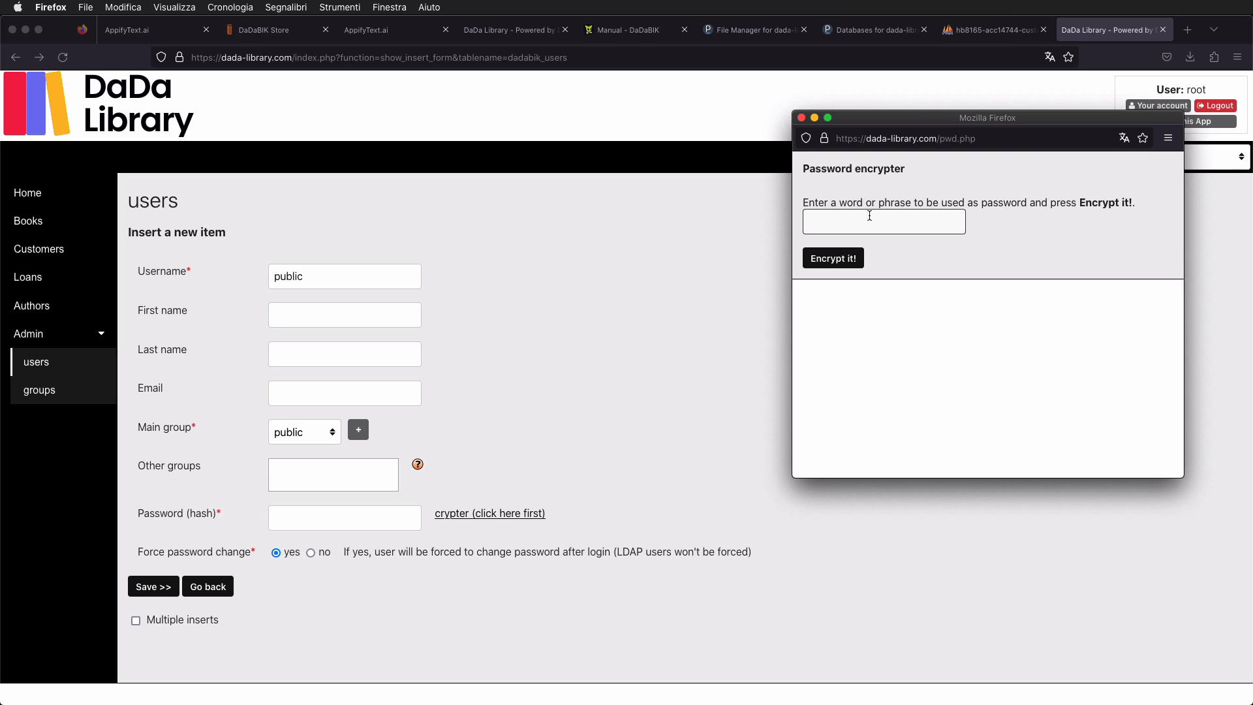
type("••••••••••••••••••••••••")
left_click(845, 258)
left_click(884, 345)
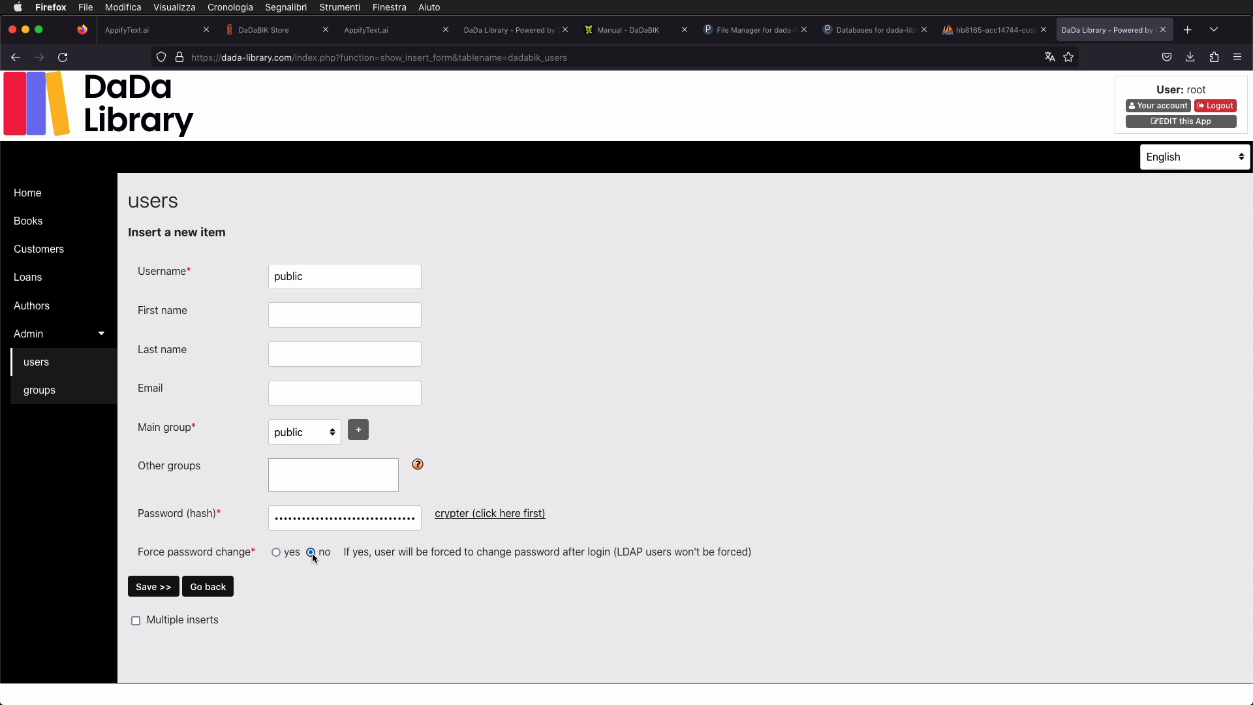
Step: Replace the username with the new user's name and save the record
double_click(298, 277)
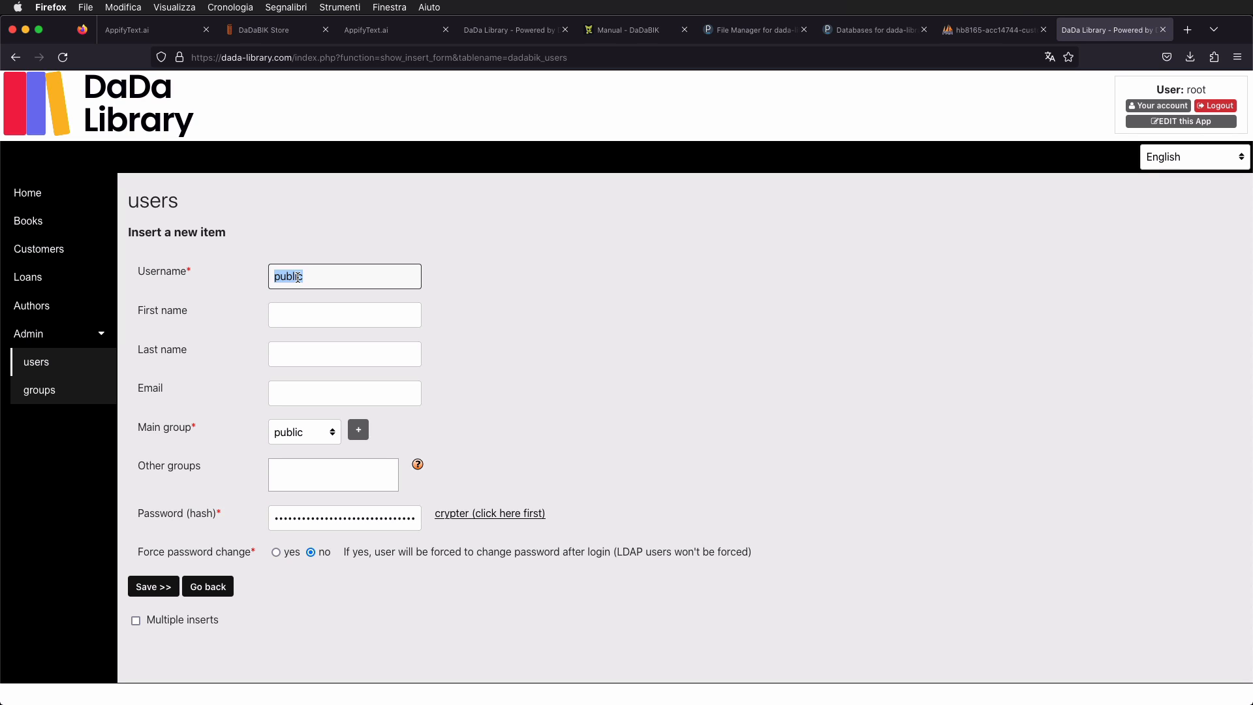
type("anna")
left_click(557, 282)
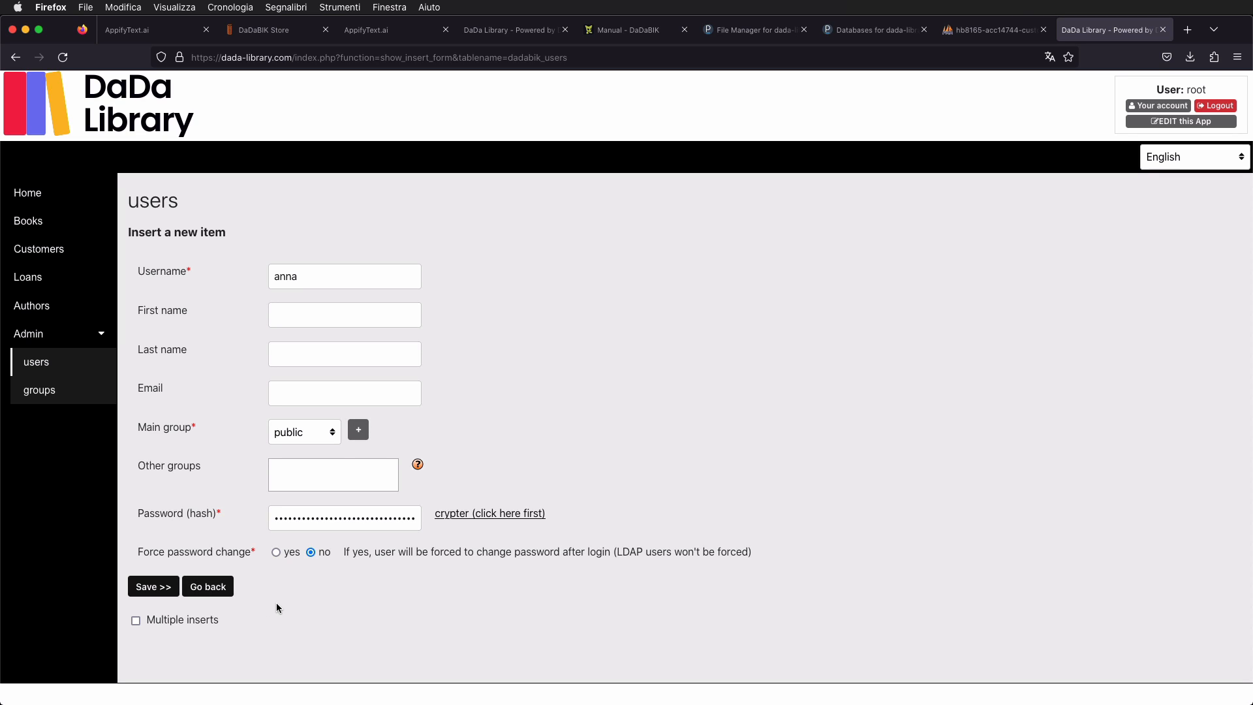
left_click(152, 588)
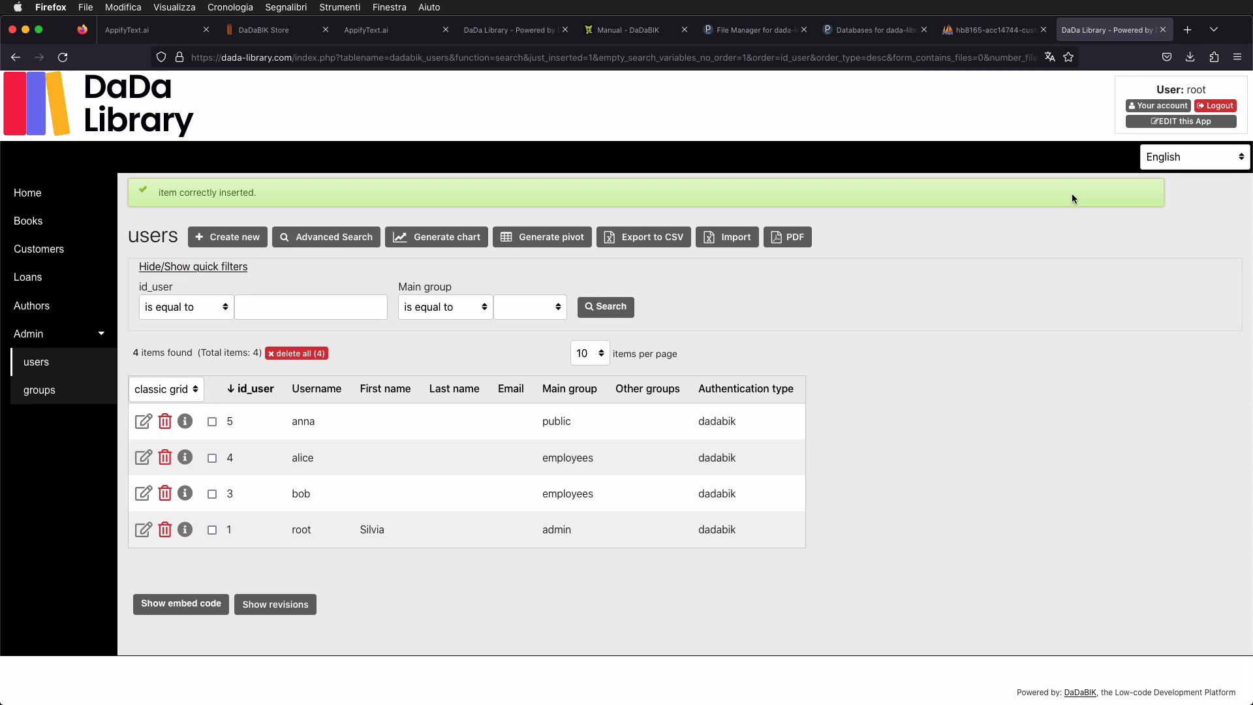
Step: Enter the Admin Area via EDIT this App and open the Permissions tab
left_click(1181, 121)
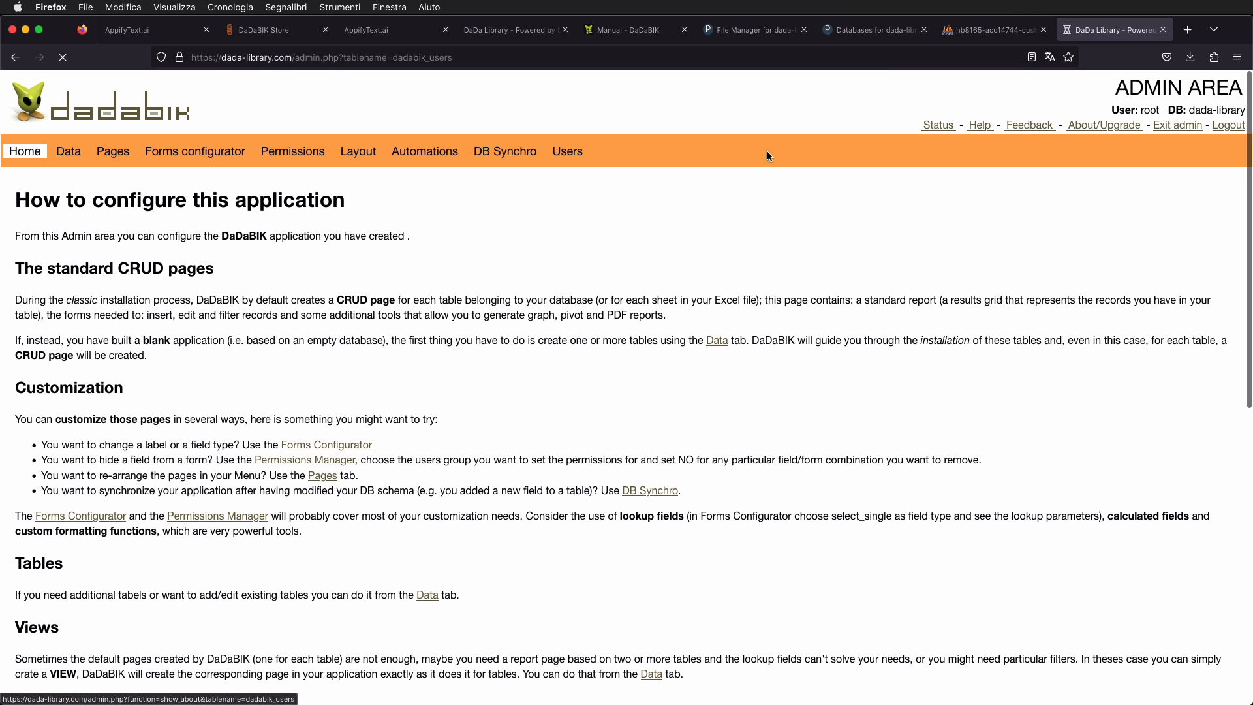
left_click(285, 152)
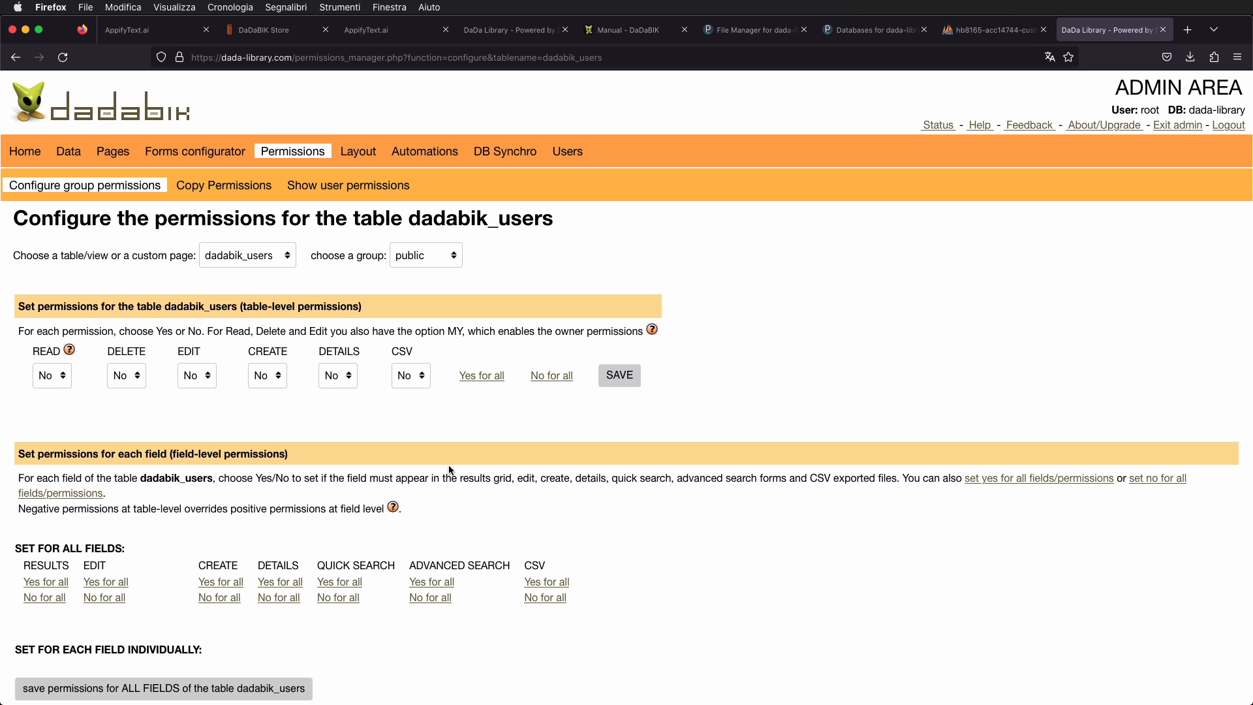
Step: Browse the public group's permissions for authors, customers and loans, then select books
left_click(254, 257)
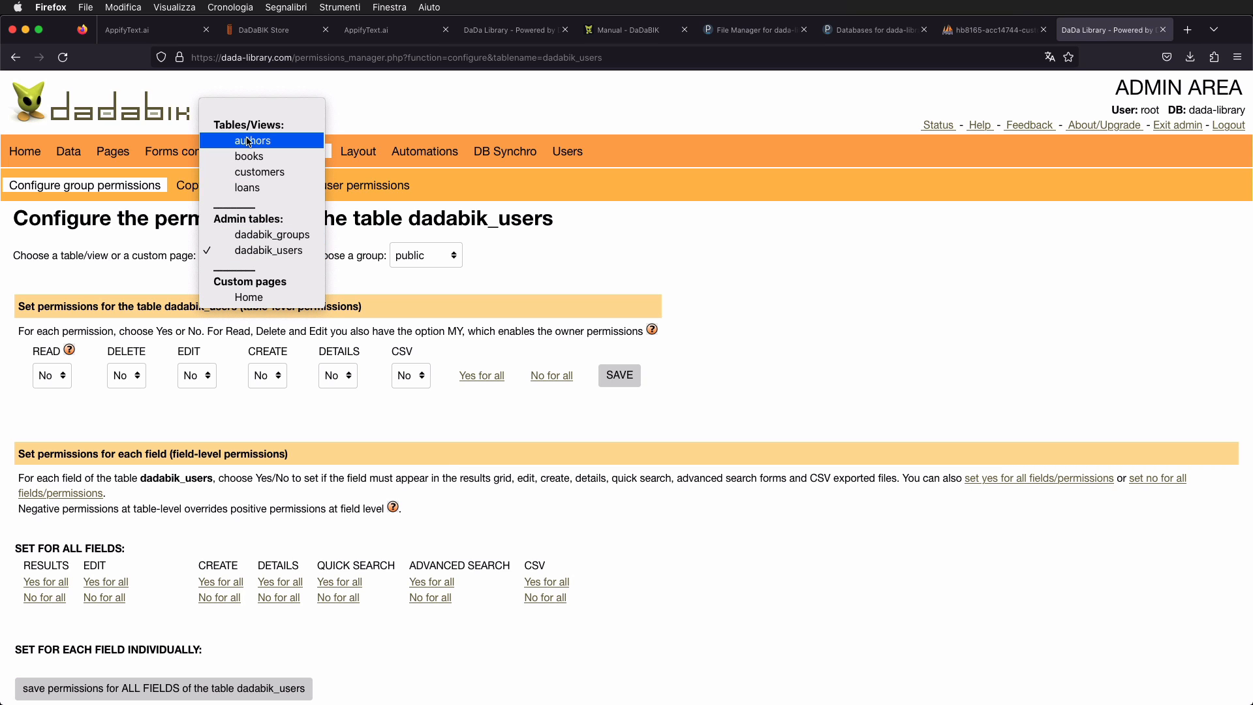
left_click(257, 160)
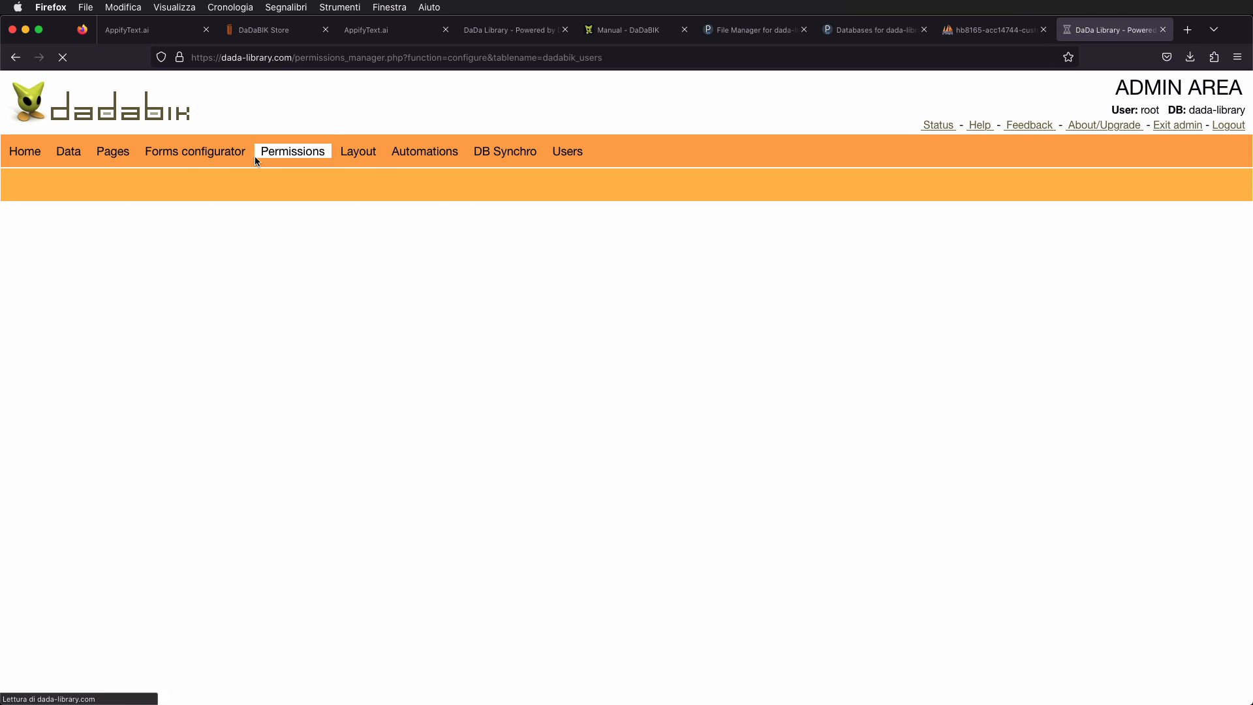
left_click(248, 256)
left_click(246, 236)
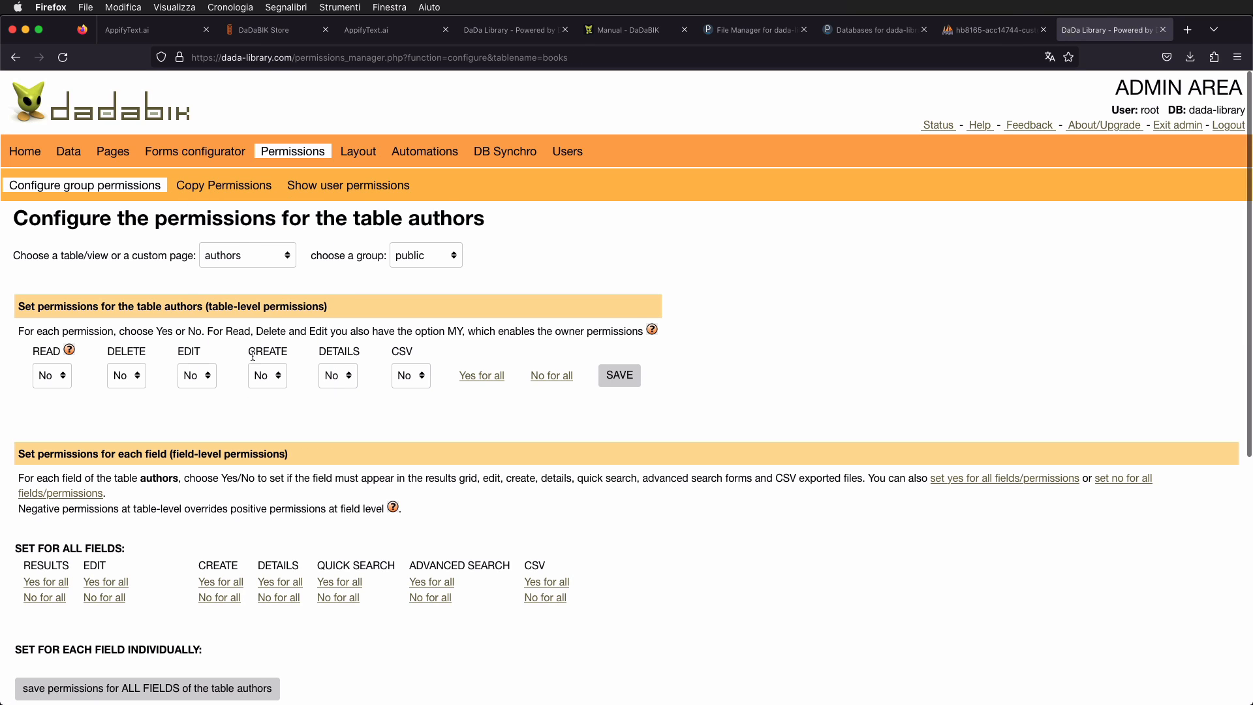
left_click(240, 261)
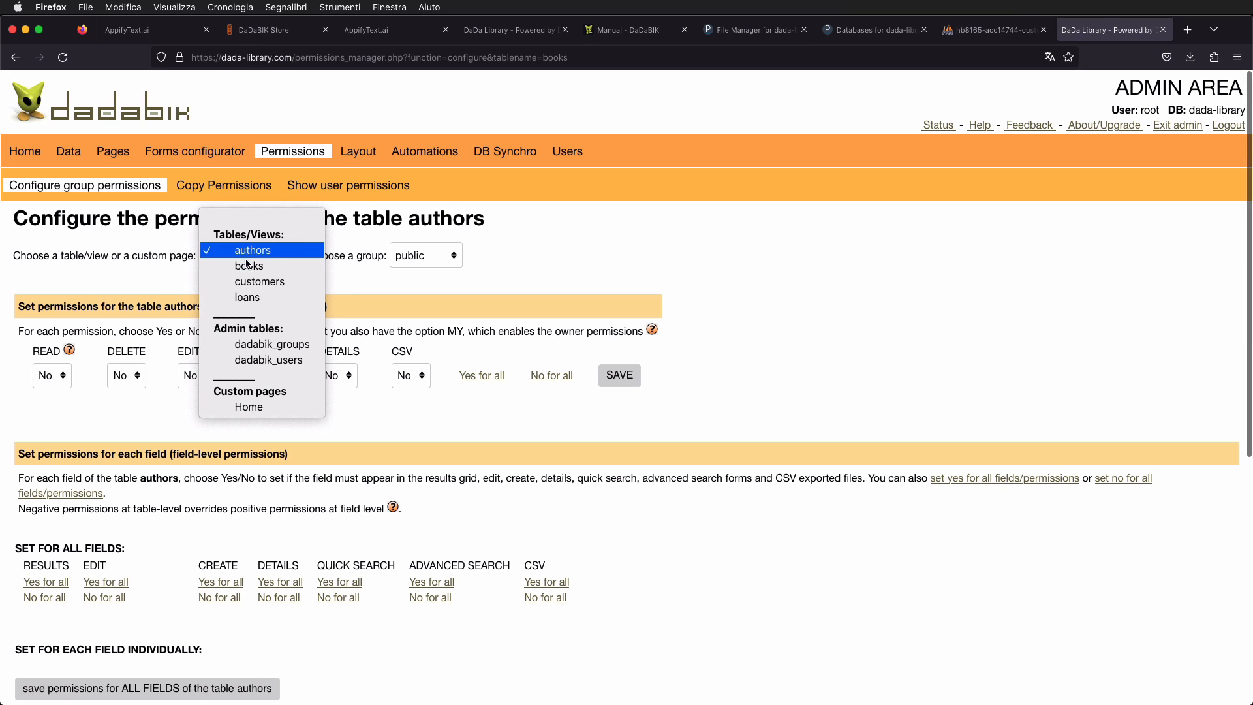
left_click(249, 280)
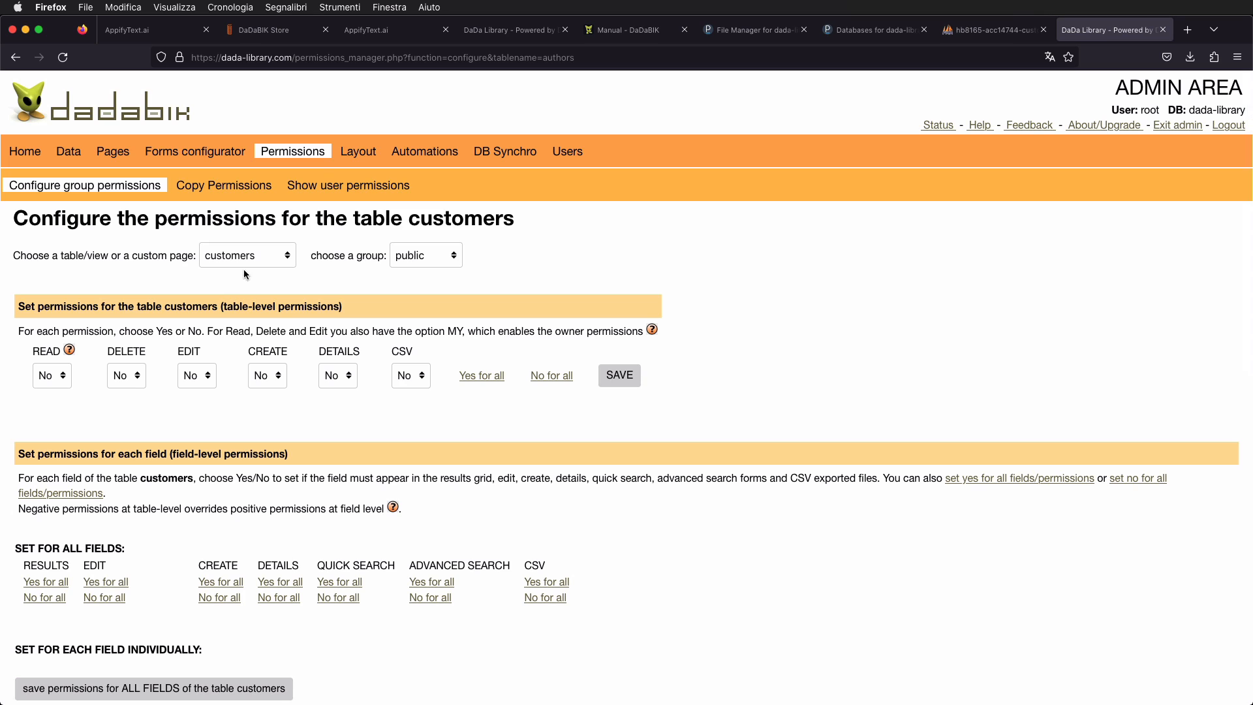
left_click(245, 263)
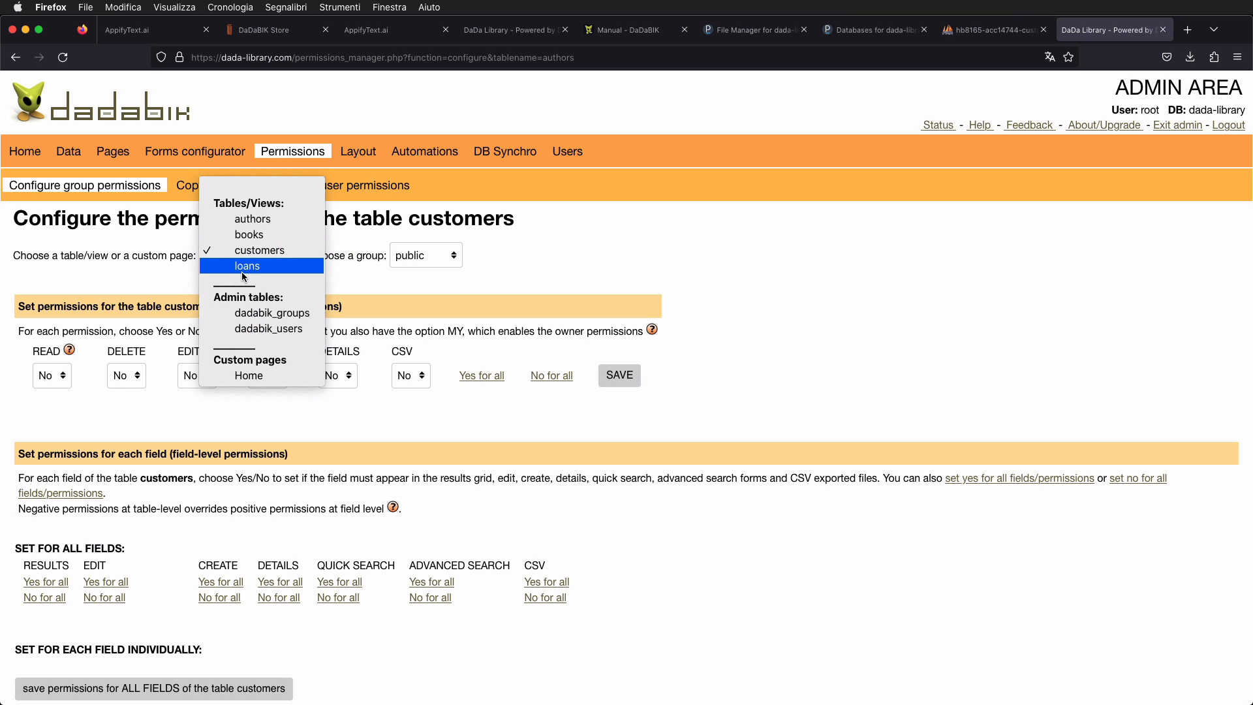
left_click(255, 268)
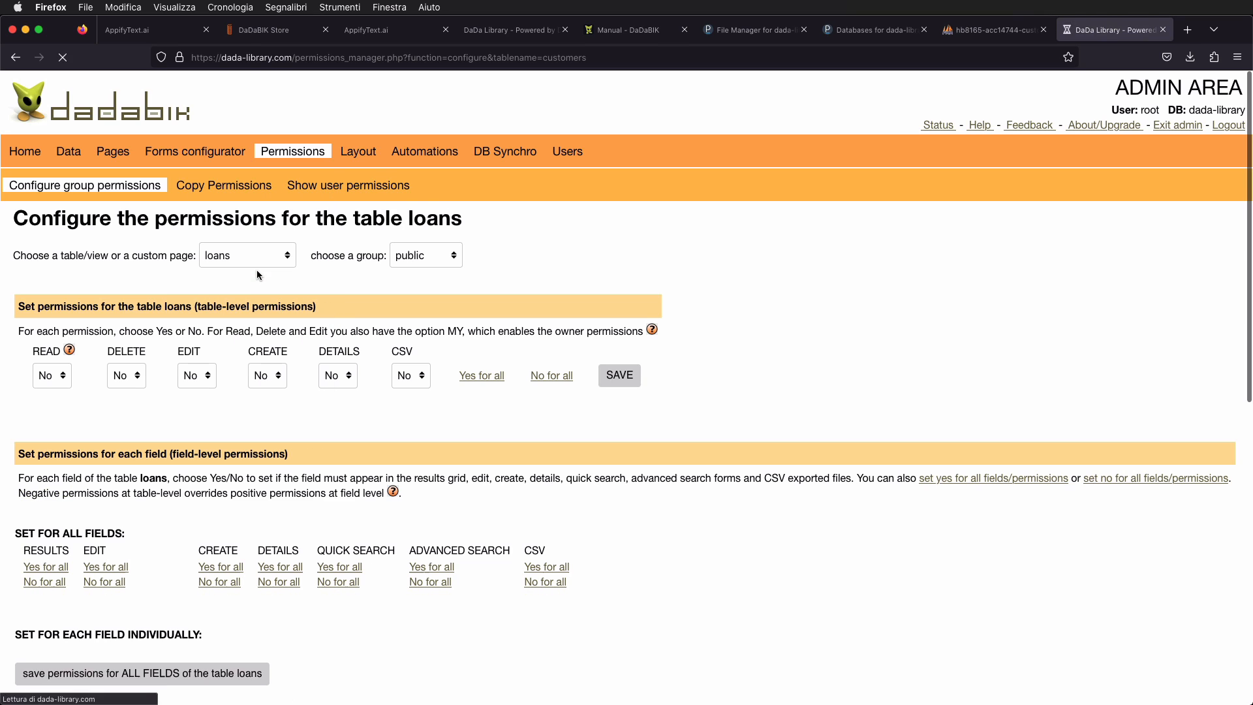
left_click(233, 259)
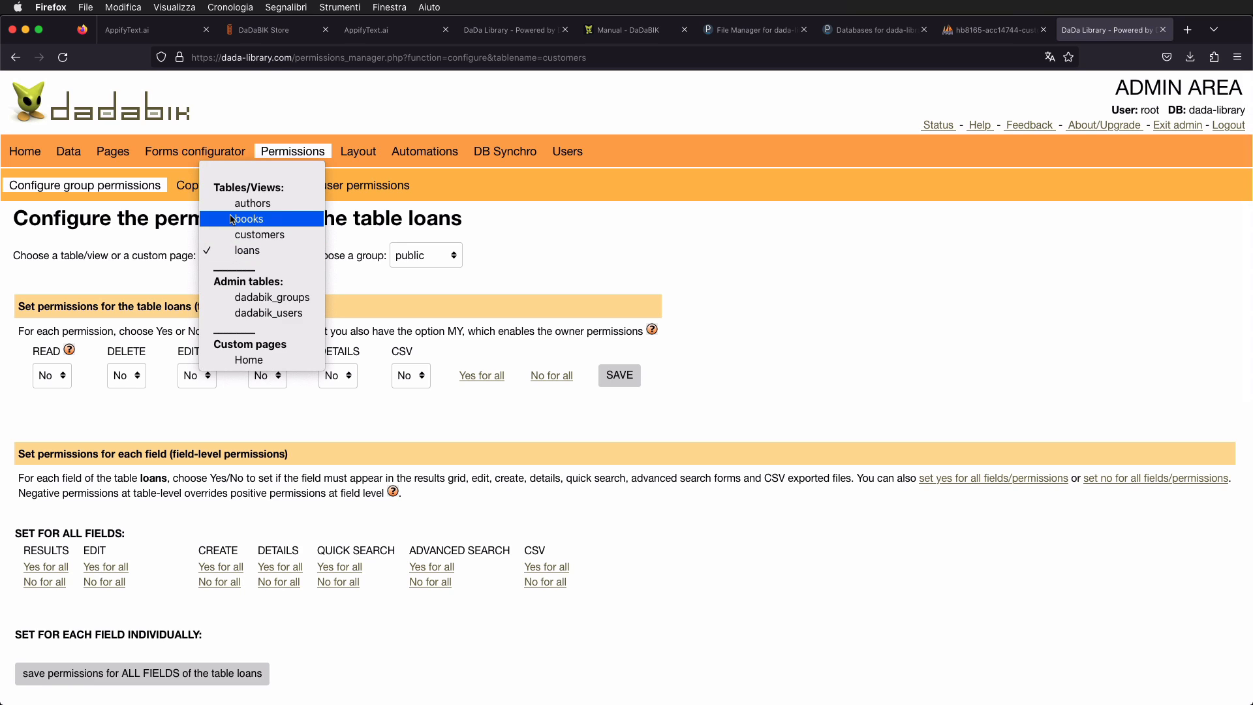
left_click(231, 220)
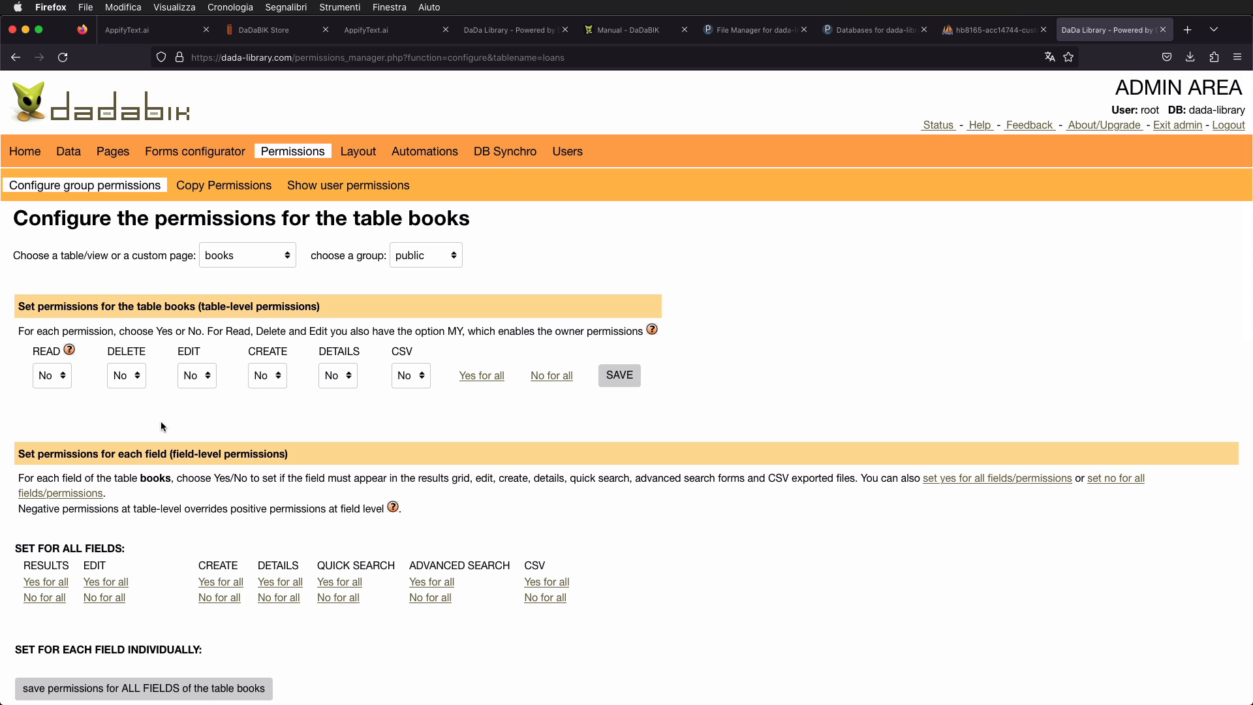
Step: Set the public group's books READ and DETAILS permissions to Yes and save
left_click(64, 378)
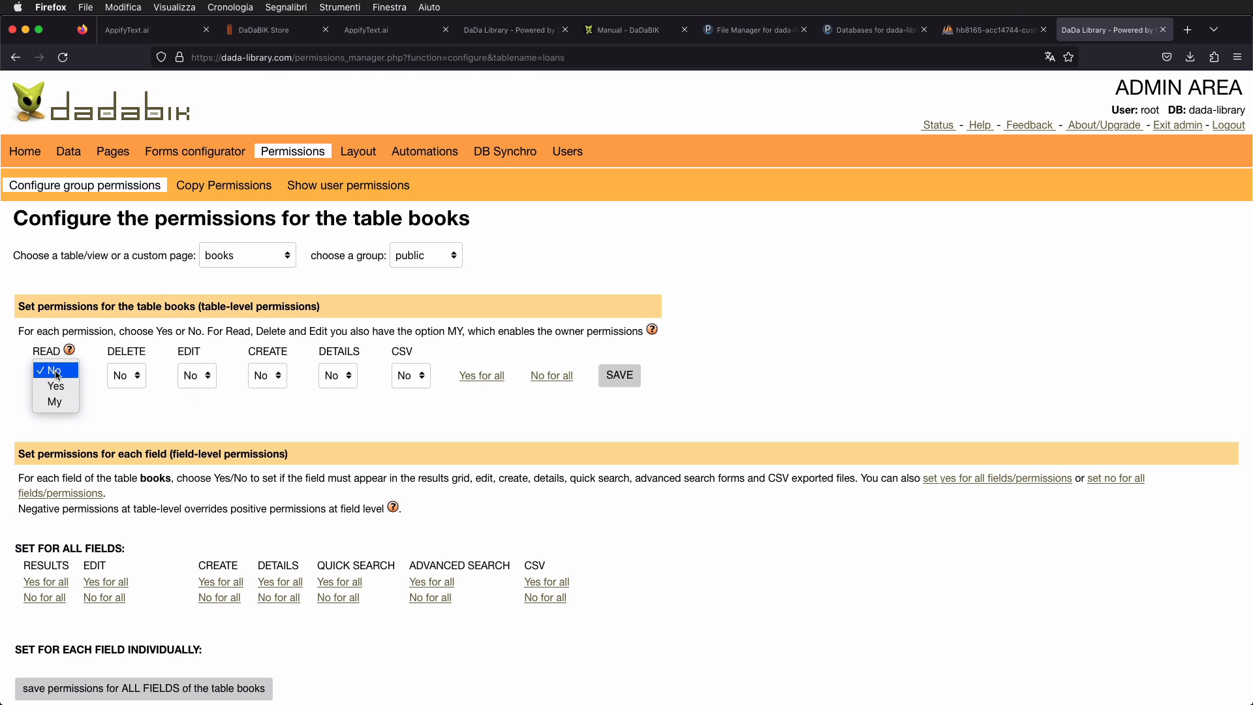
left_click(124, 398)
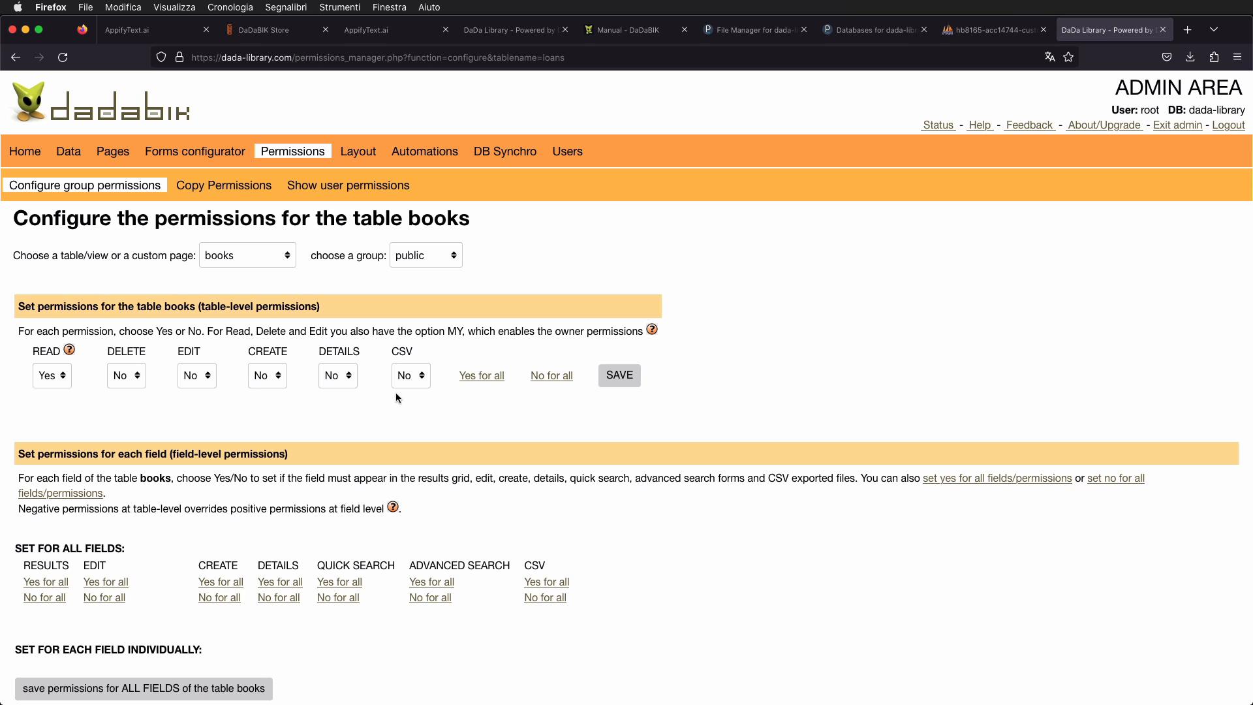
left_click(342, 377)
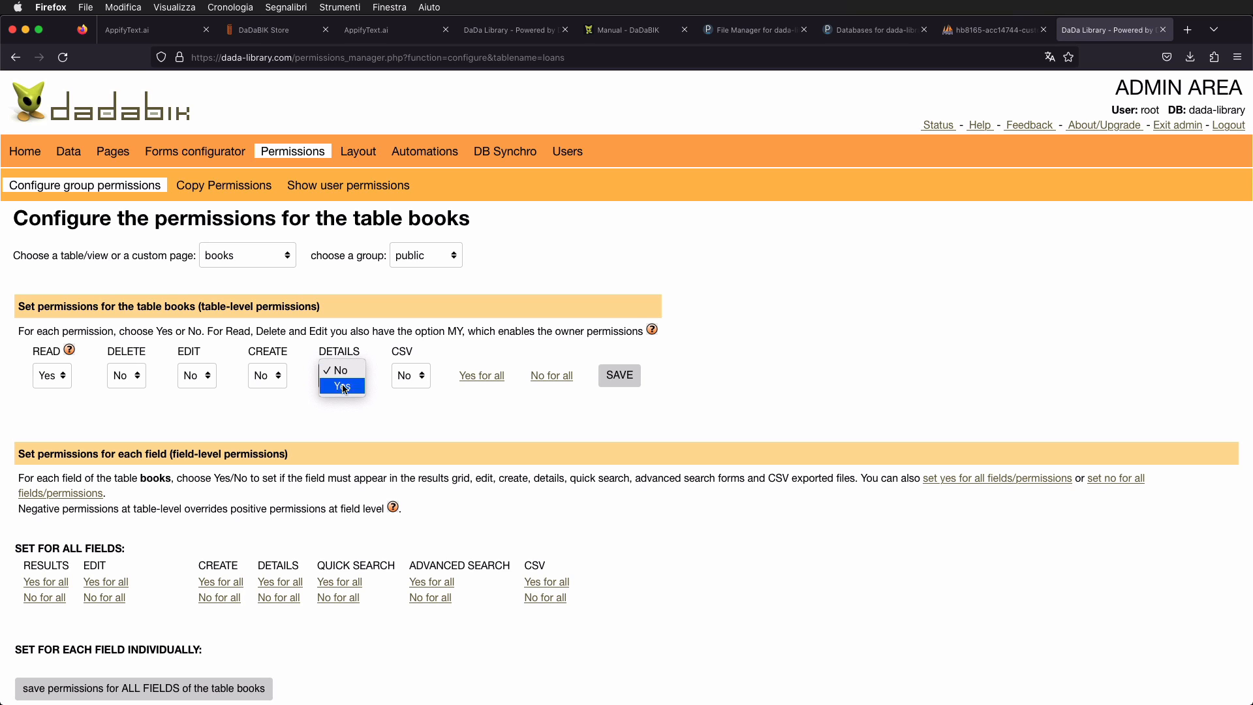
left_click(344, 387)
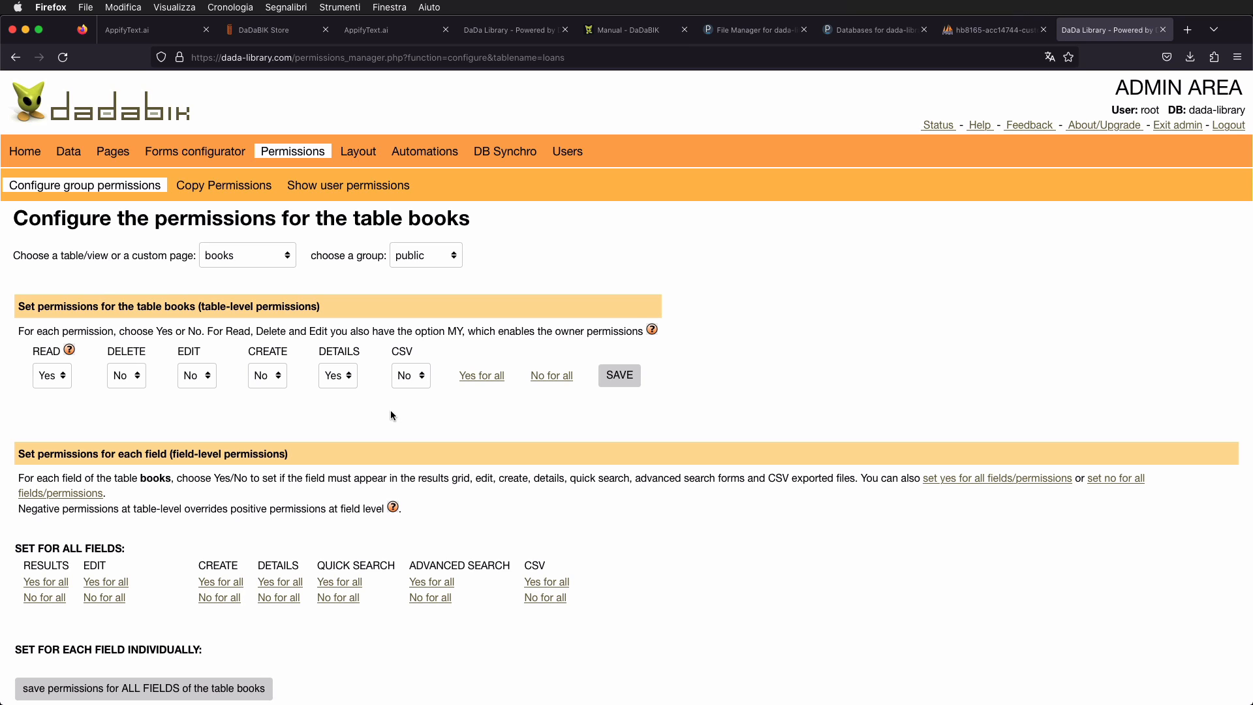
left_click(620, 376)
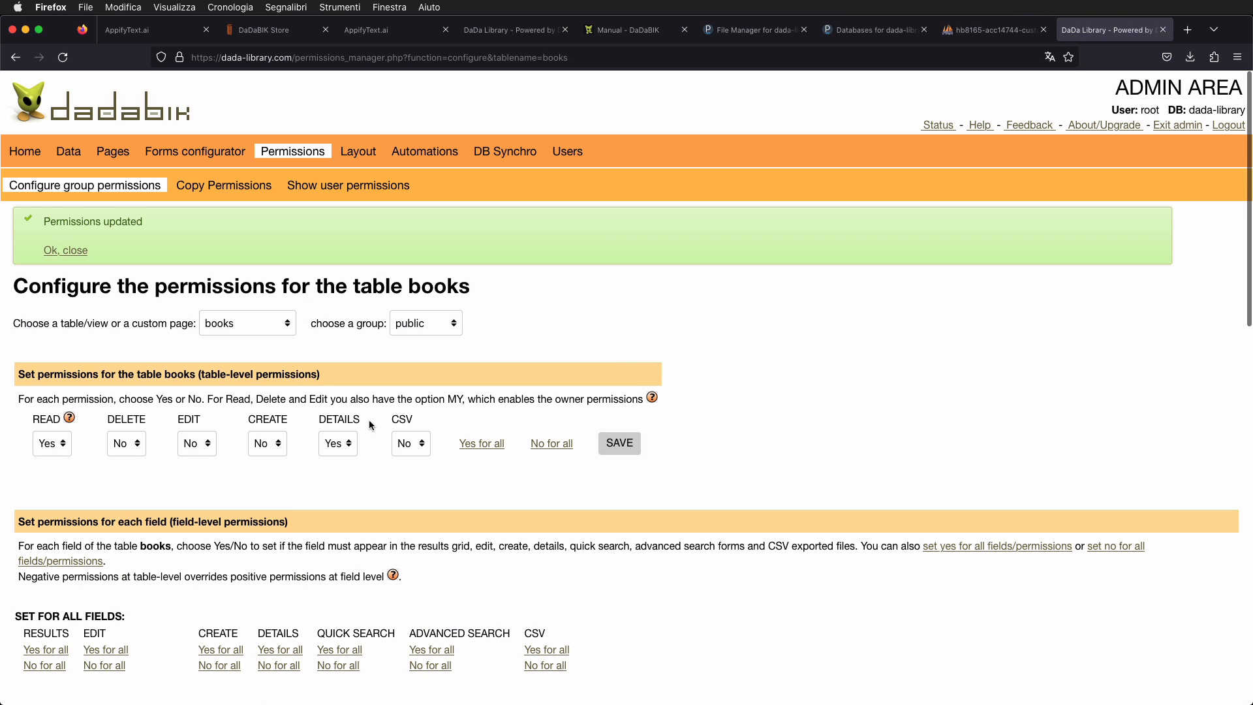
Step: Make every books field appear in the results grid for the public group
scroll(343, 501, "down", 7)
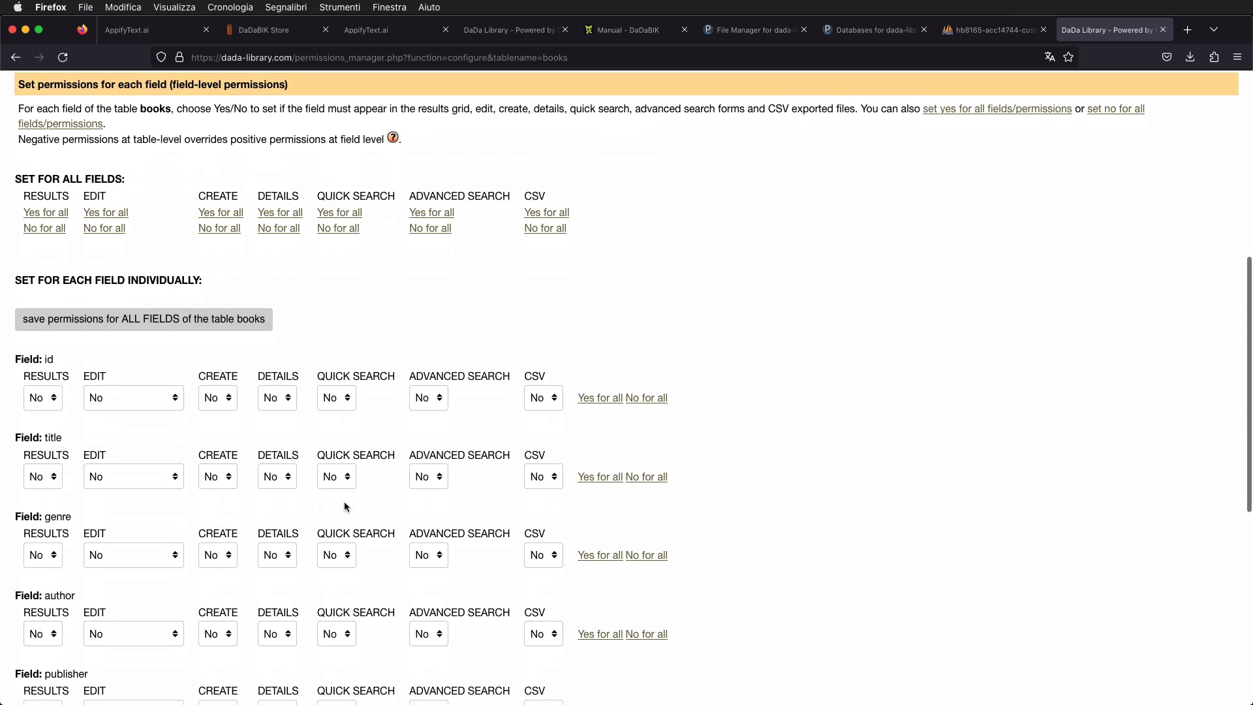
scroll(345, 507, "down", 2)
scroll(345, 507, "down", 6)
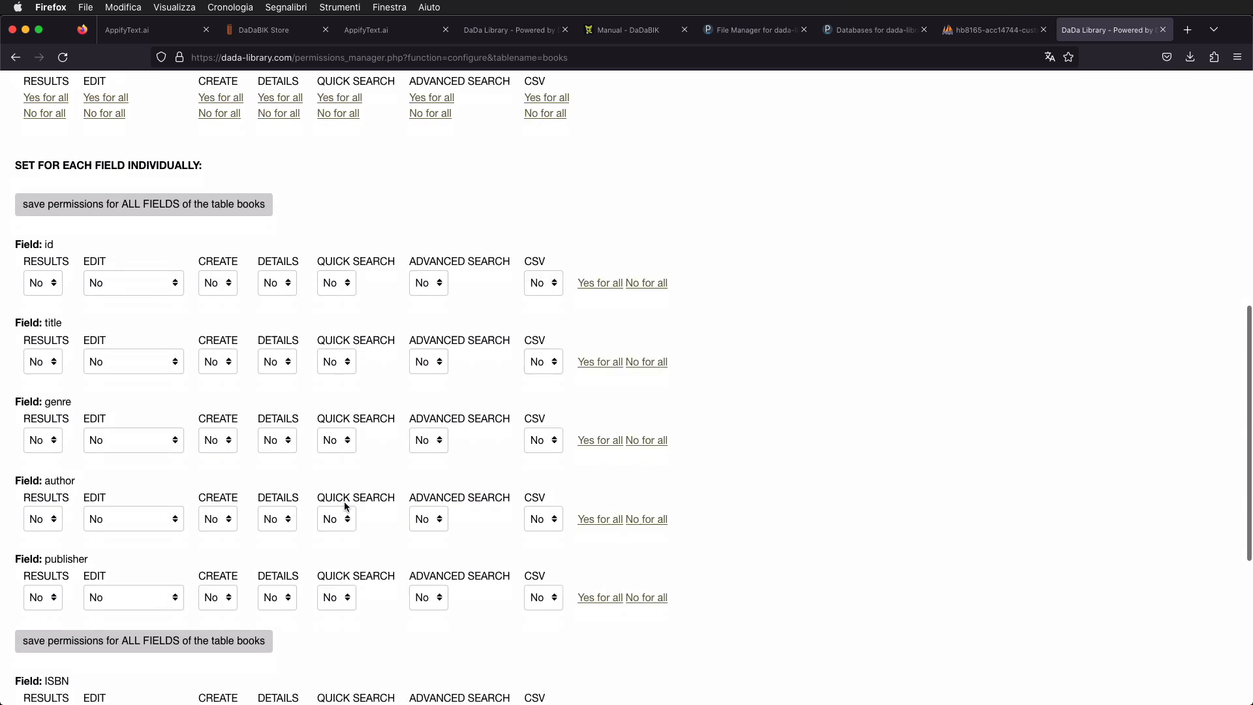
scroll(345, 507, "up", 10)
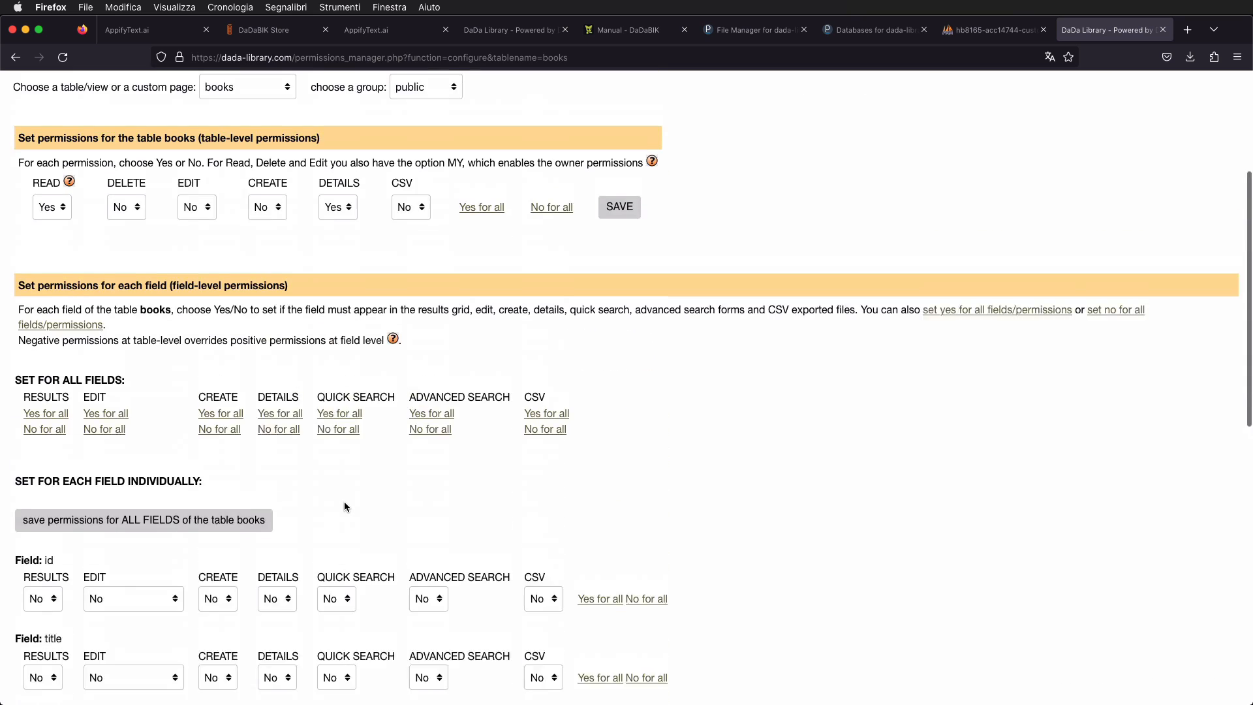
scroll(346, 507, "down", 2)
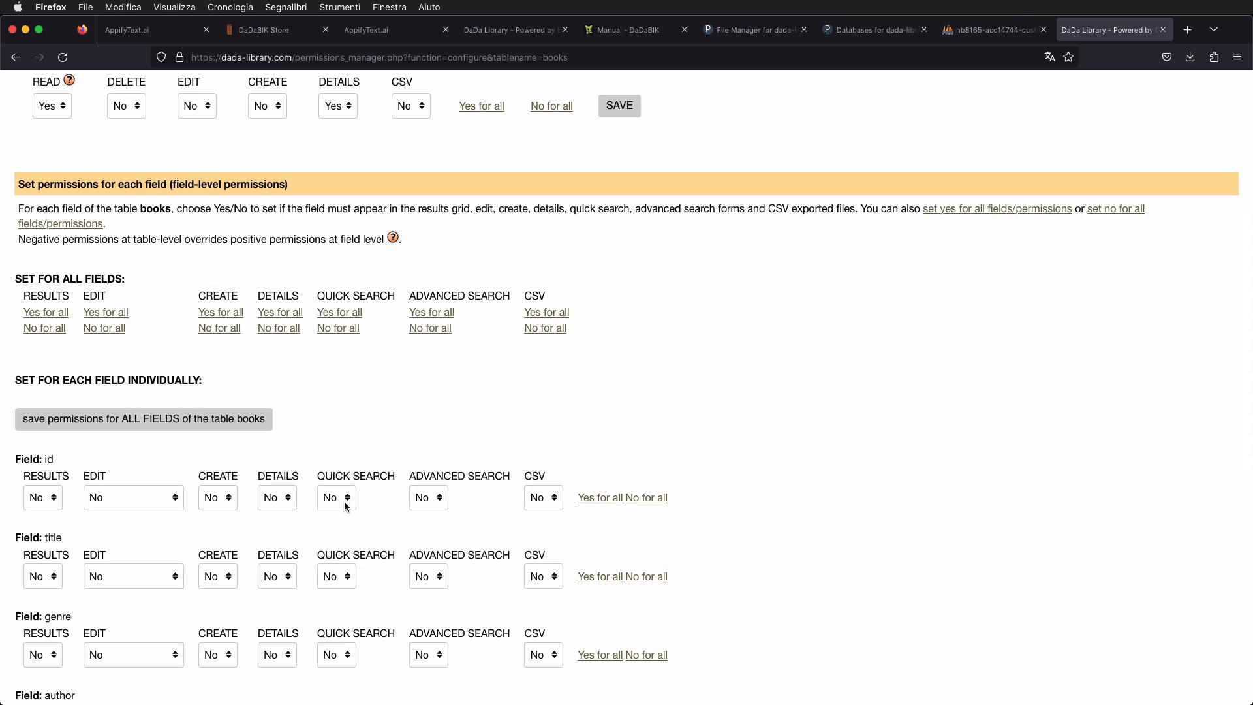
scroll(346, 507, "down", 2)
scroll(344, 502, "down", 2)
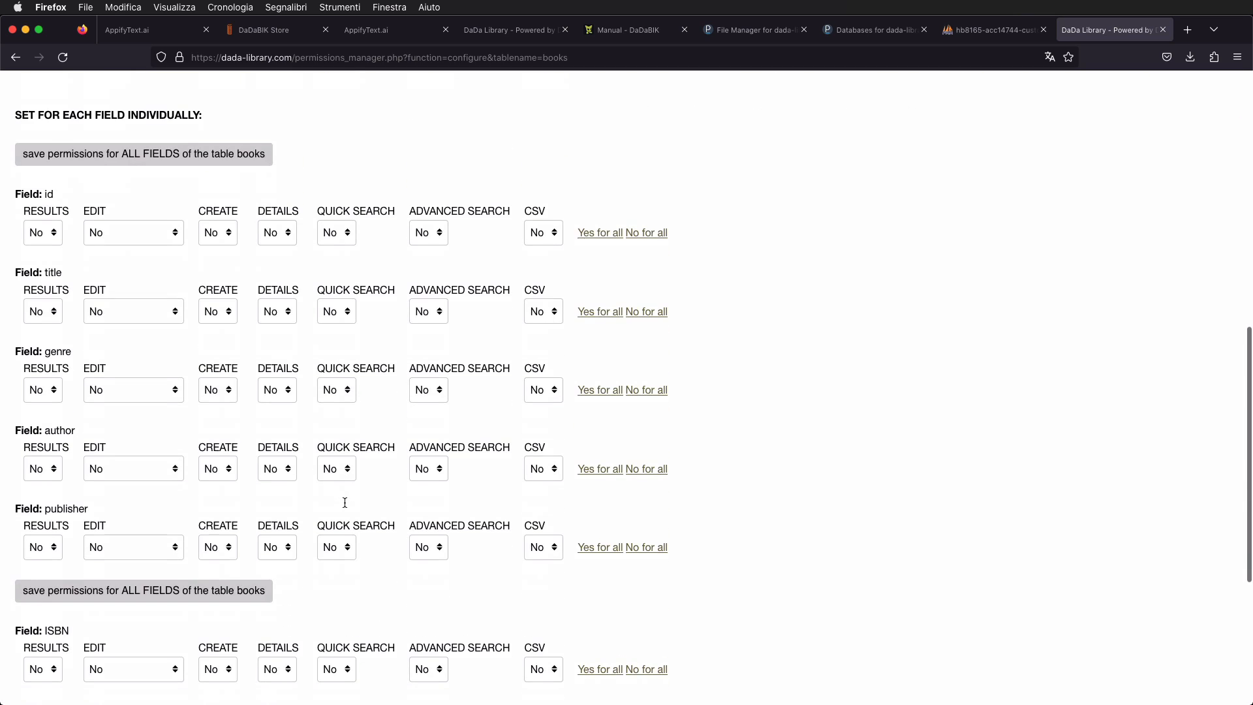
scroll(345, 502, "up", 2)
scroll(336, 486, "up", 1)
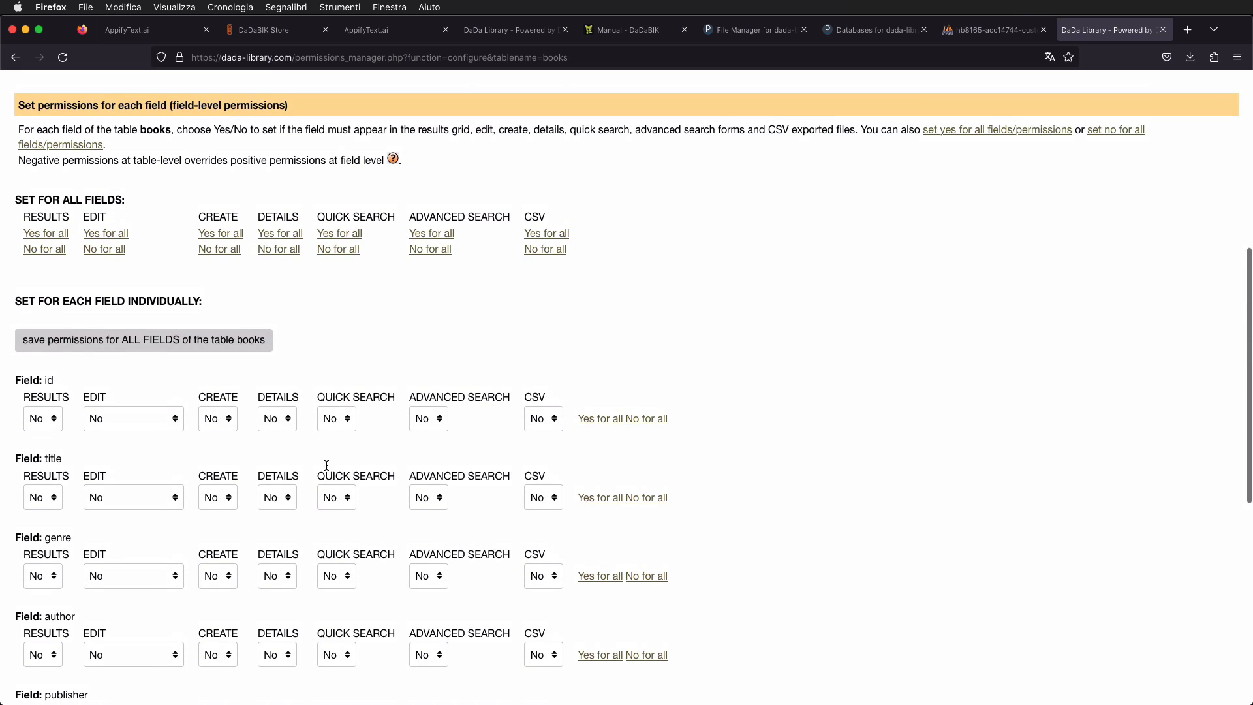
left_click(48, 238)
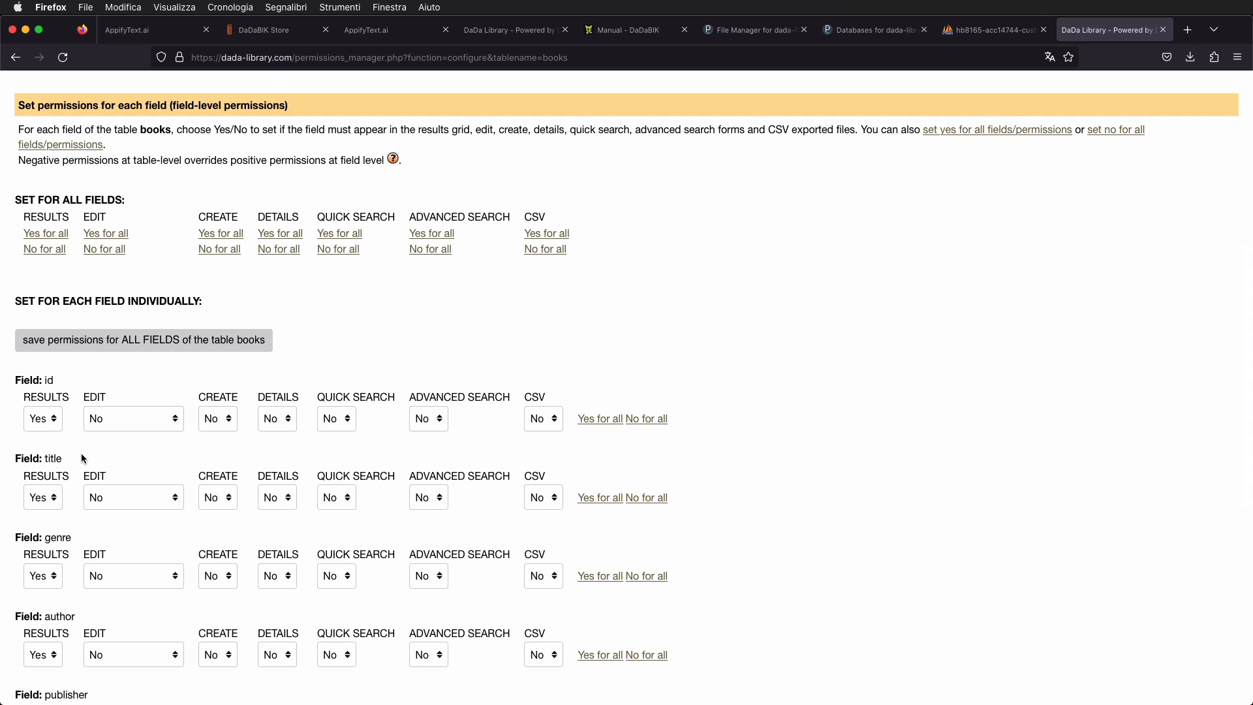
scroll(81, 454, "down", 3)
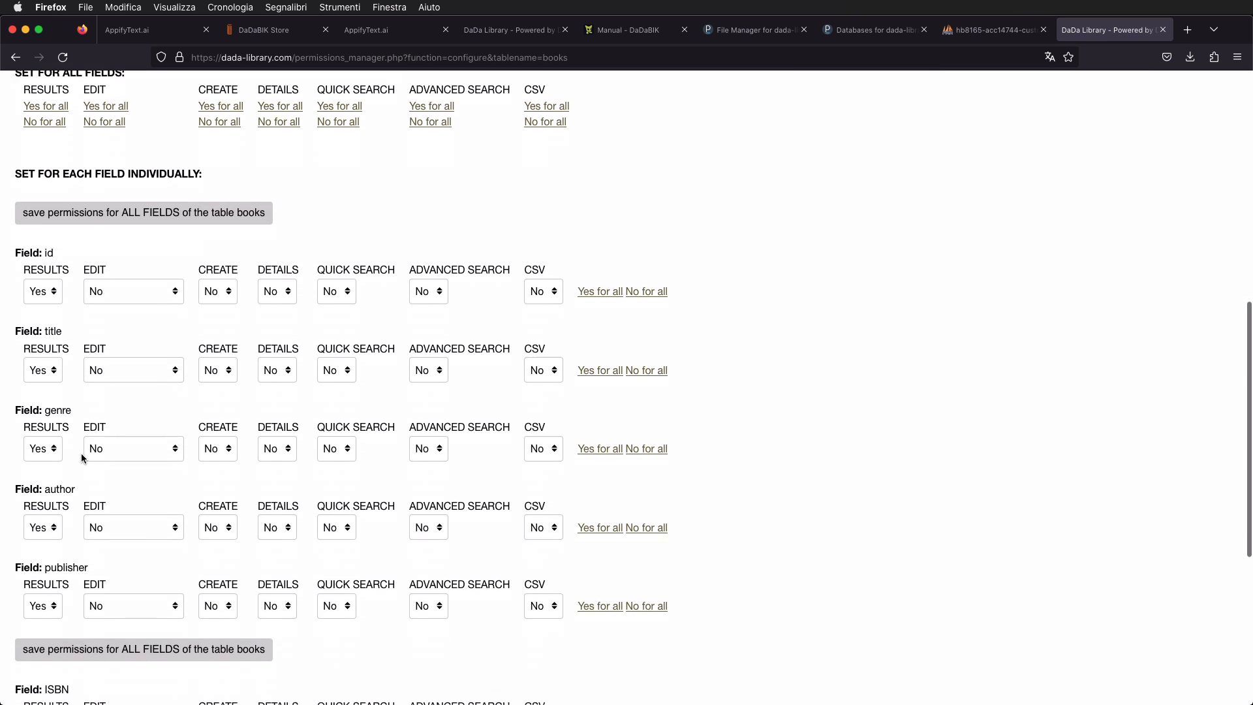
scroll(81, 452, "down", 1)
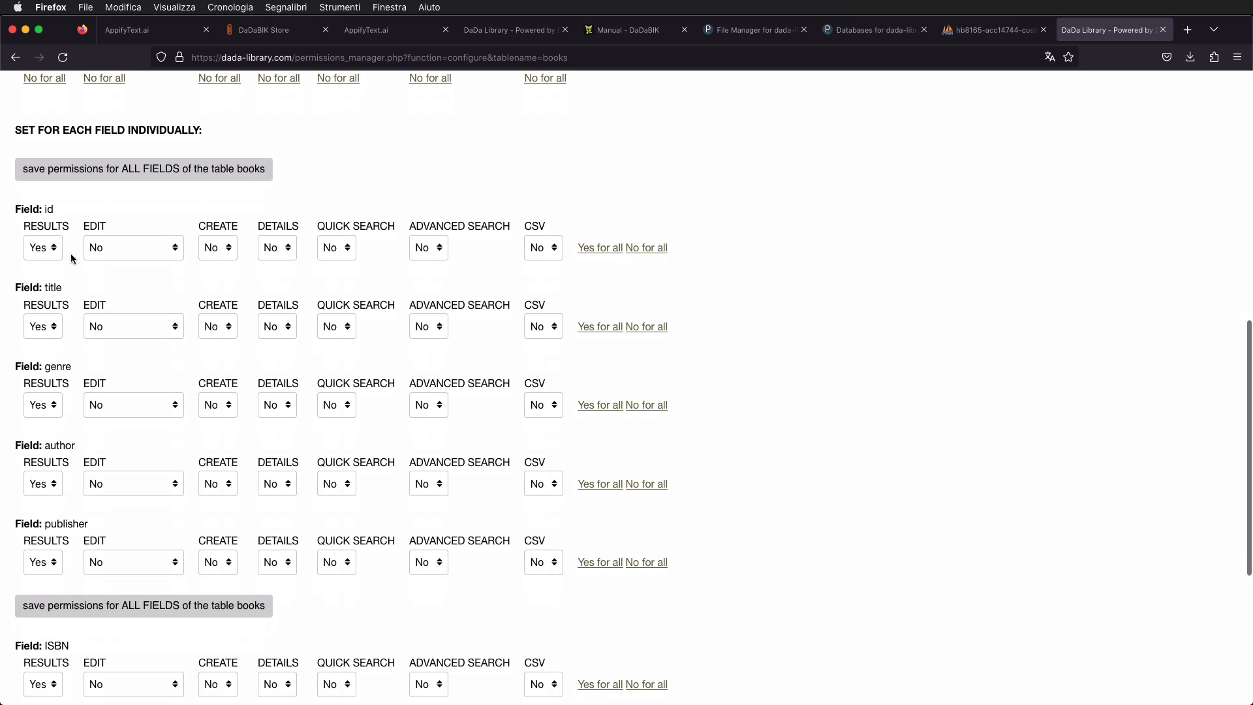
scroll(136, 427, "down", 2)
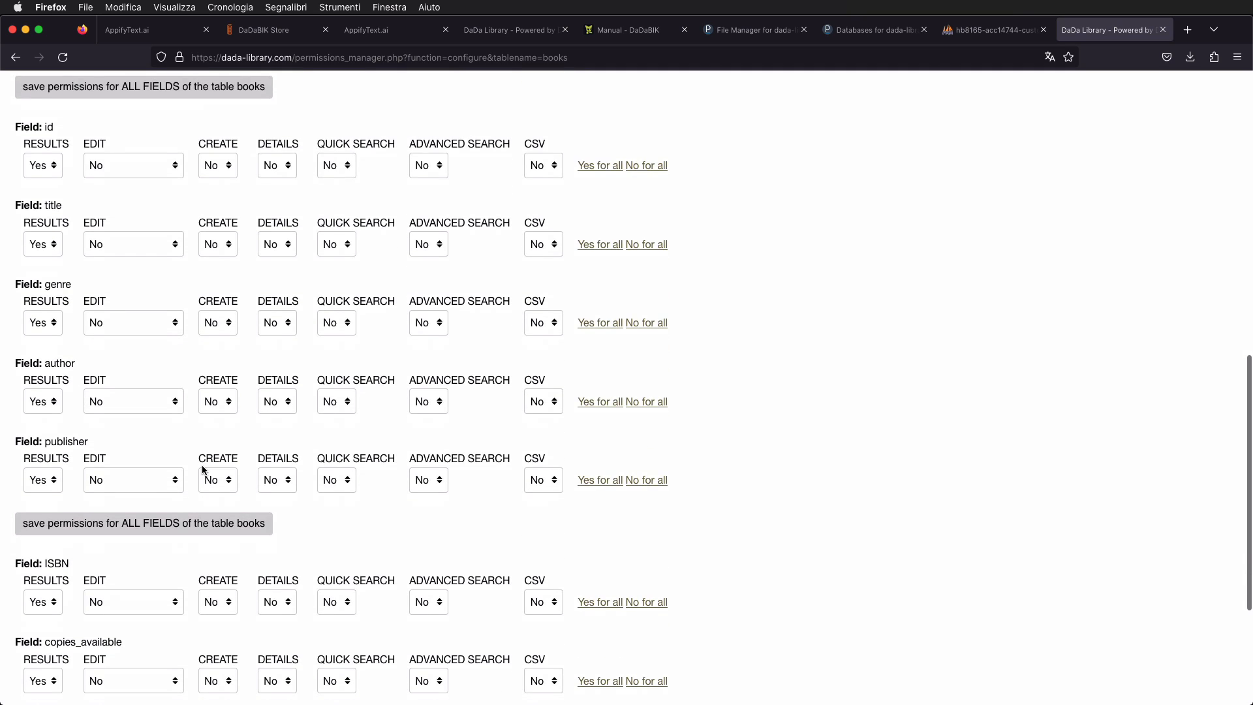
scroll(202, 475, "down", 3)
scroll(190, 538, "down", 2)
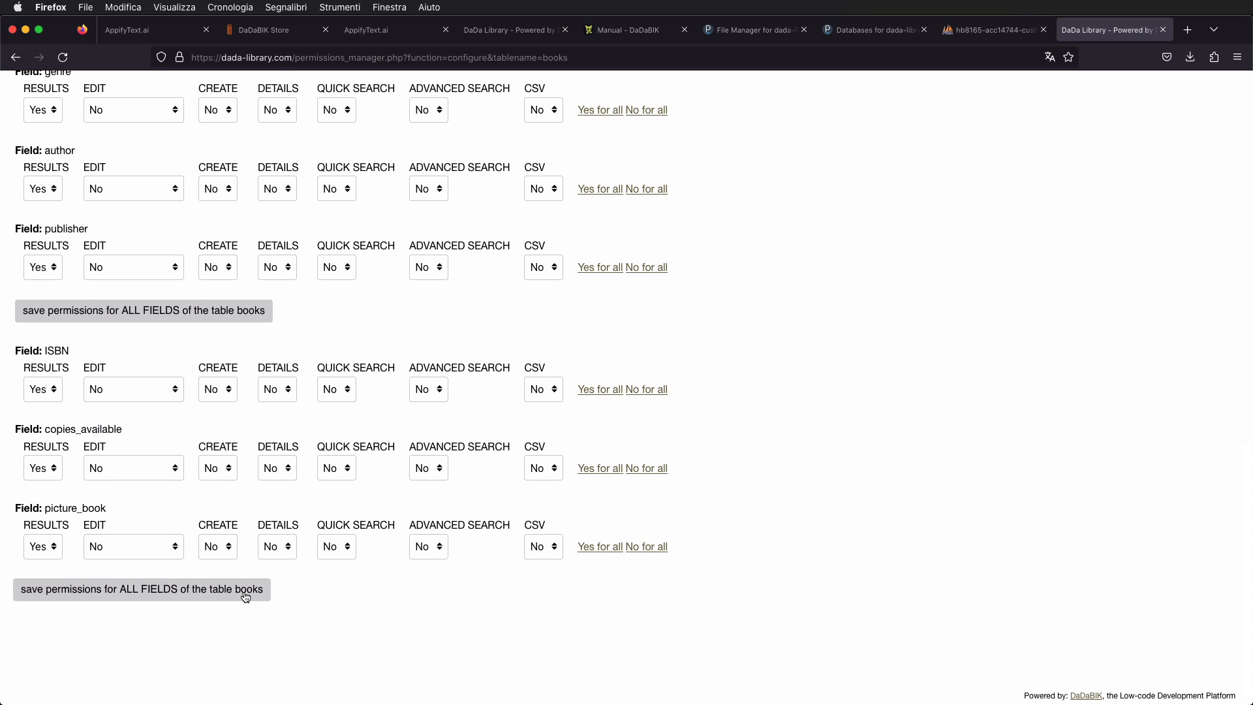
scroll(245, 597, "up", 12)
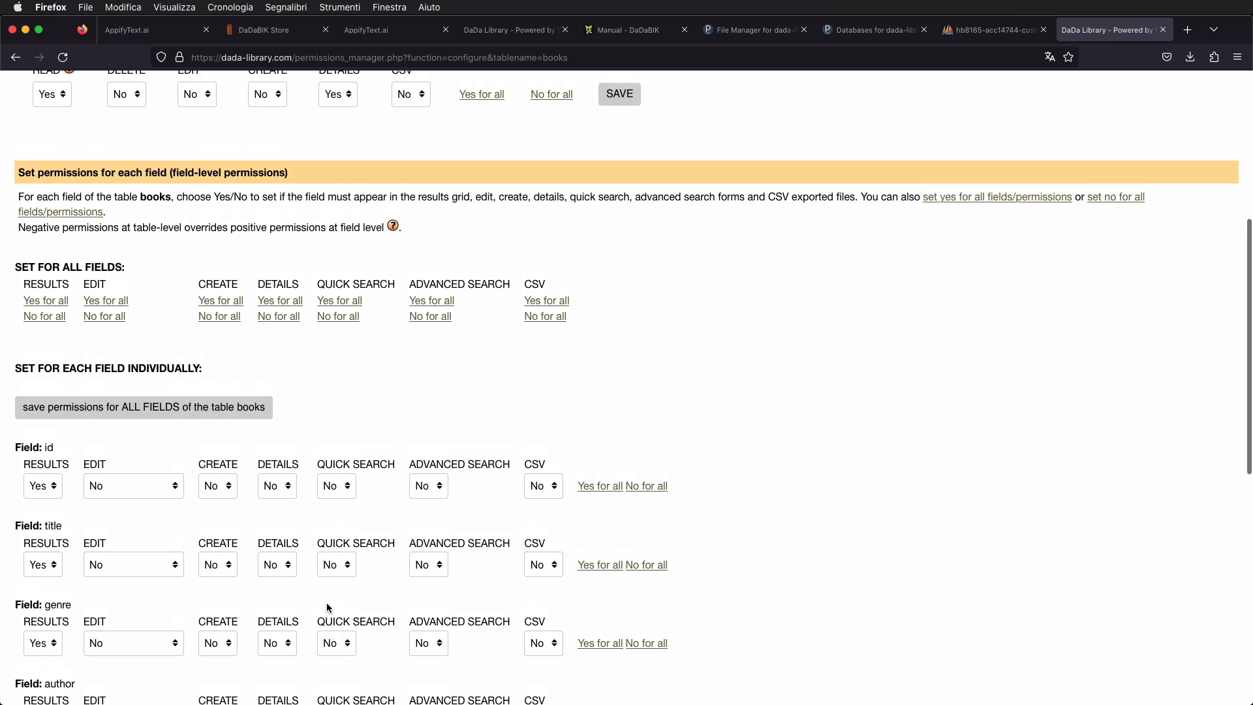
scroll(328, 607, "up", 2)
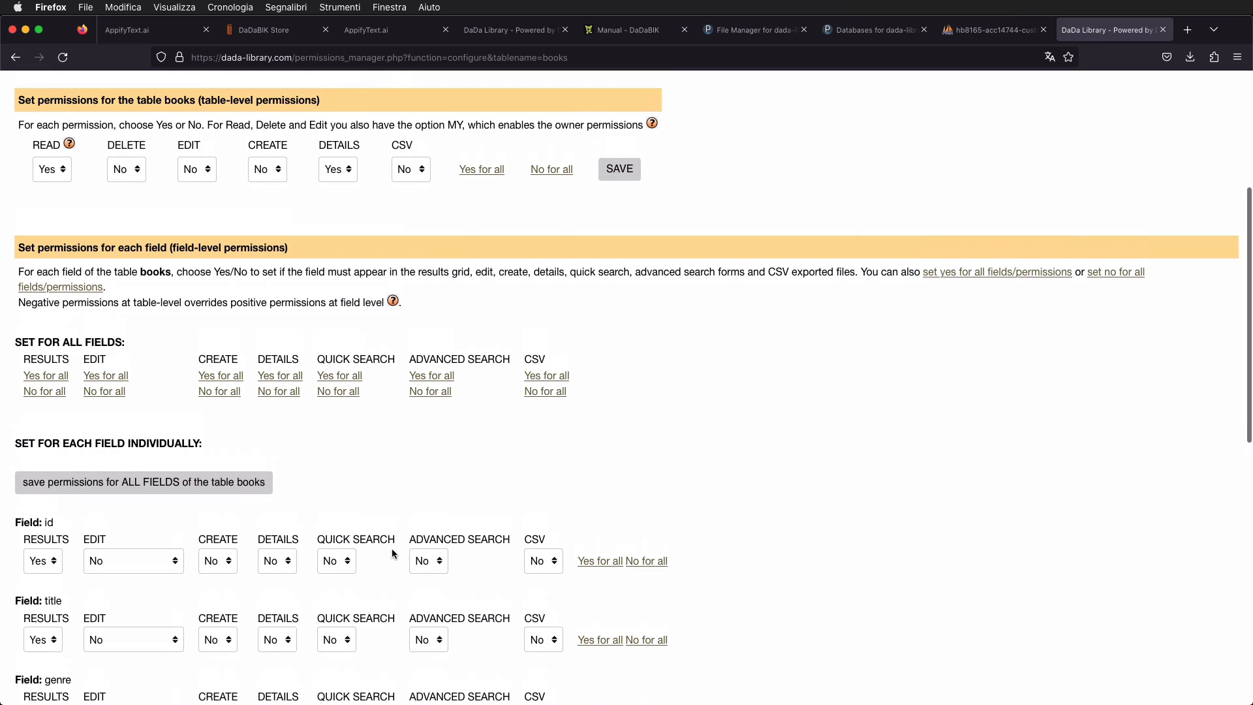
scroll(394, 553, "down", 2)
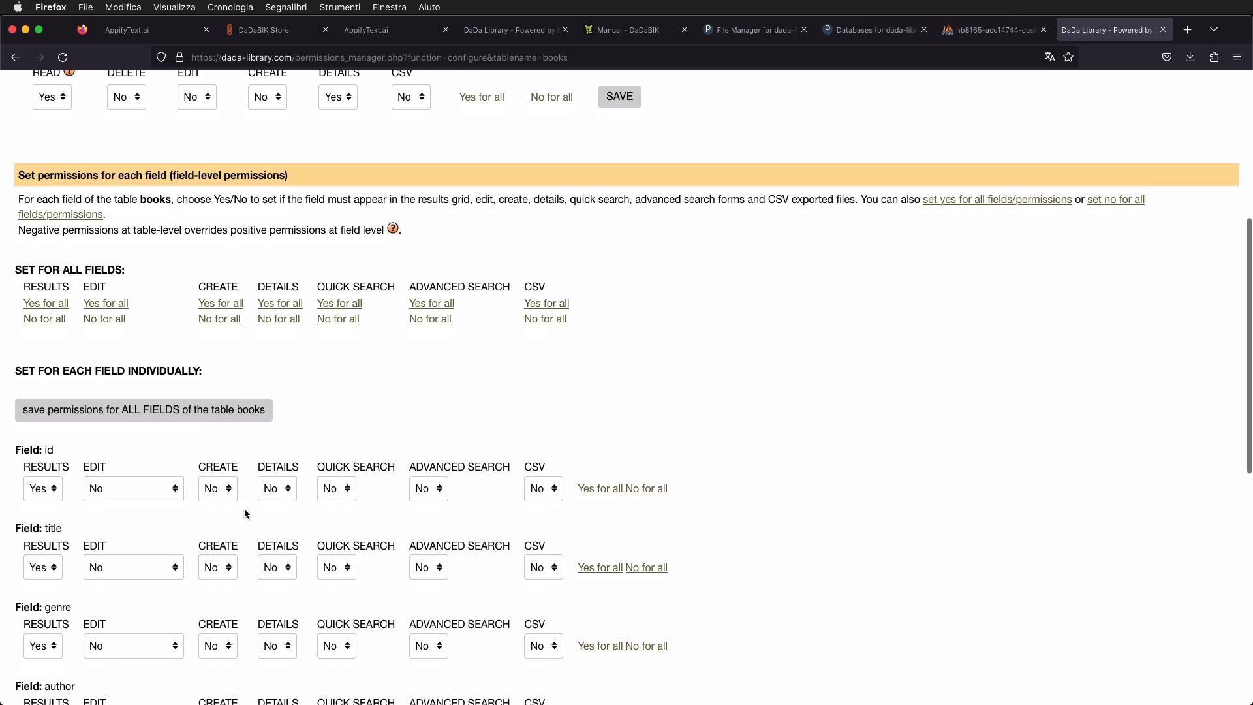
scroll(297, 549, "down", 2)
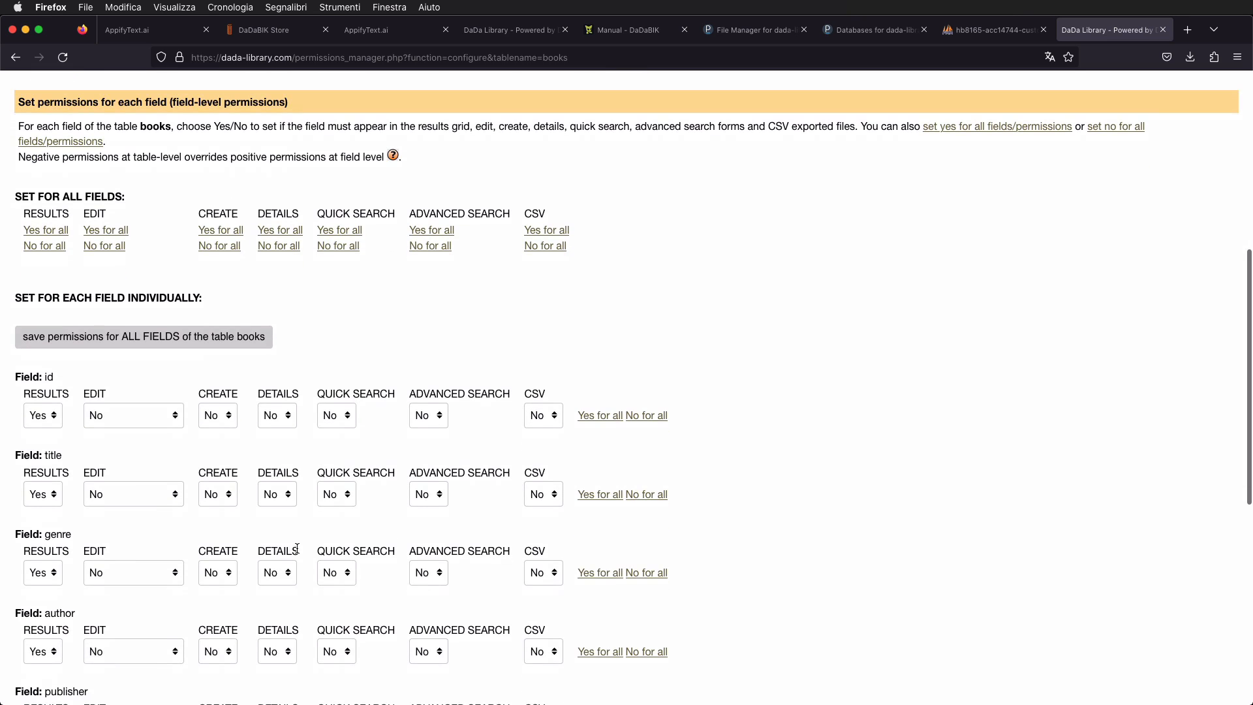
scroll(297, 549, "down", 3)
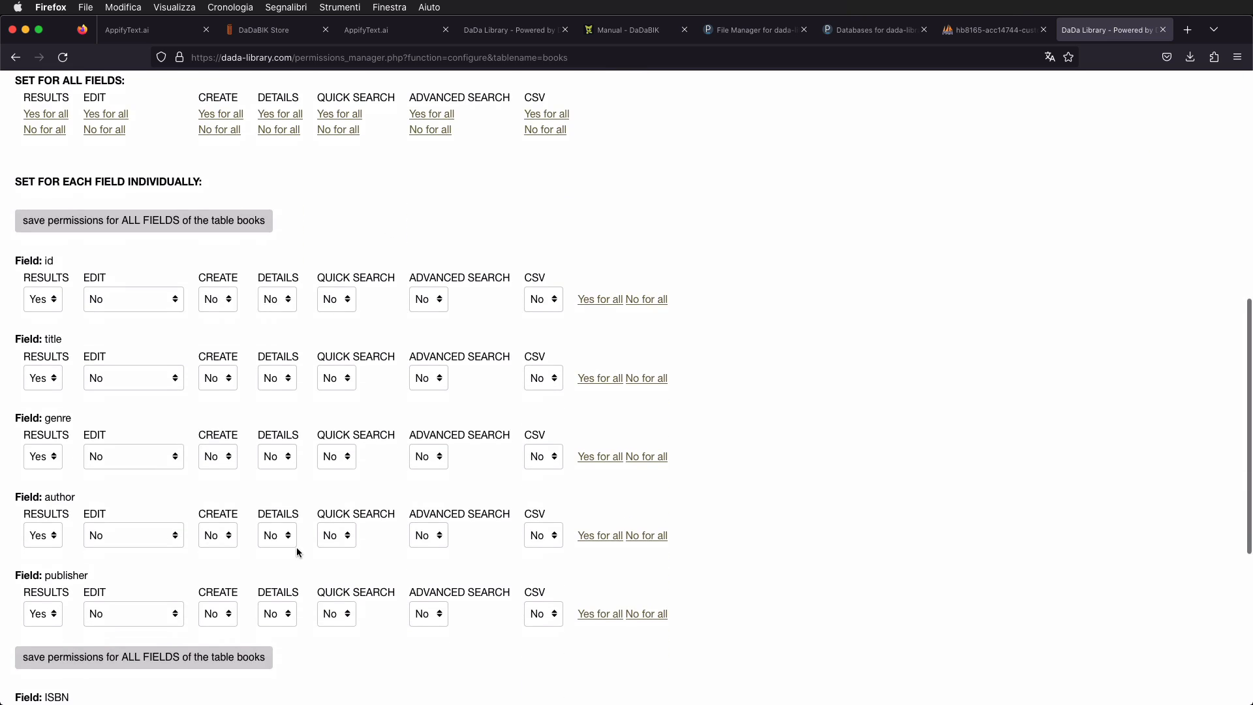
Step: Enable quick search on the title and genre fields
left_click(338, 377)
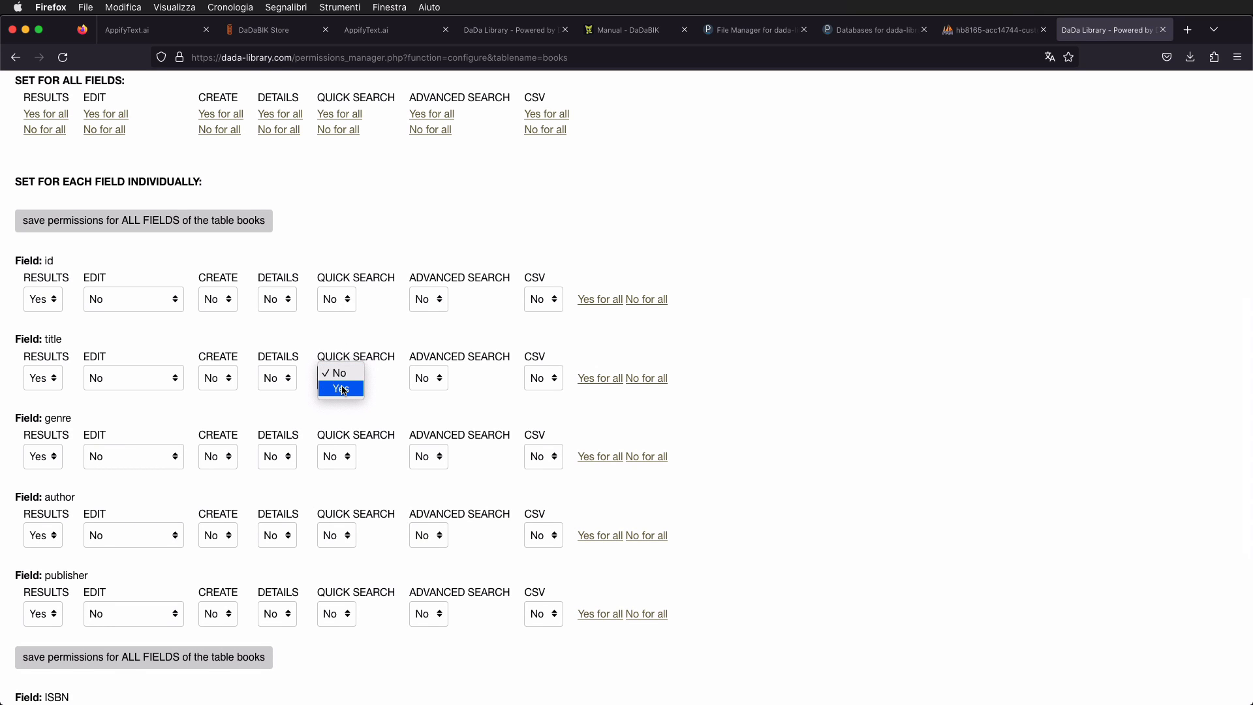
left_click(344, 390)
left_click(346, 463)
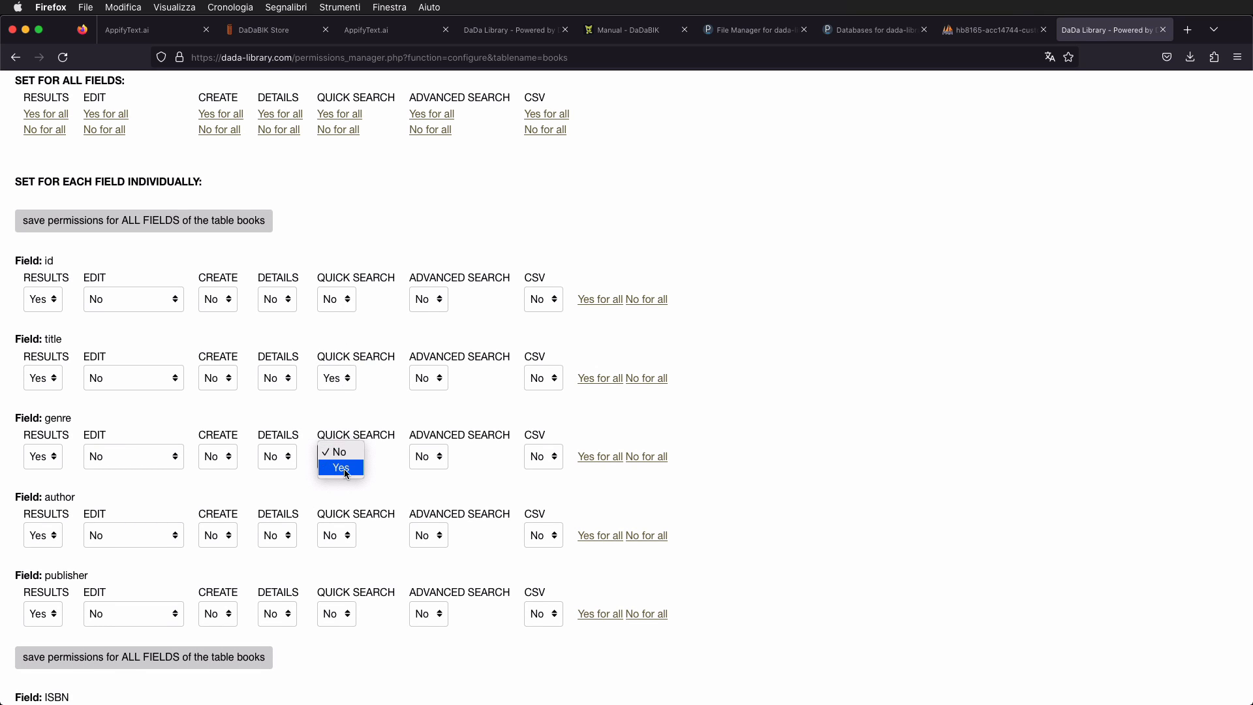
left_click(346, 469)
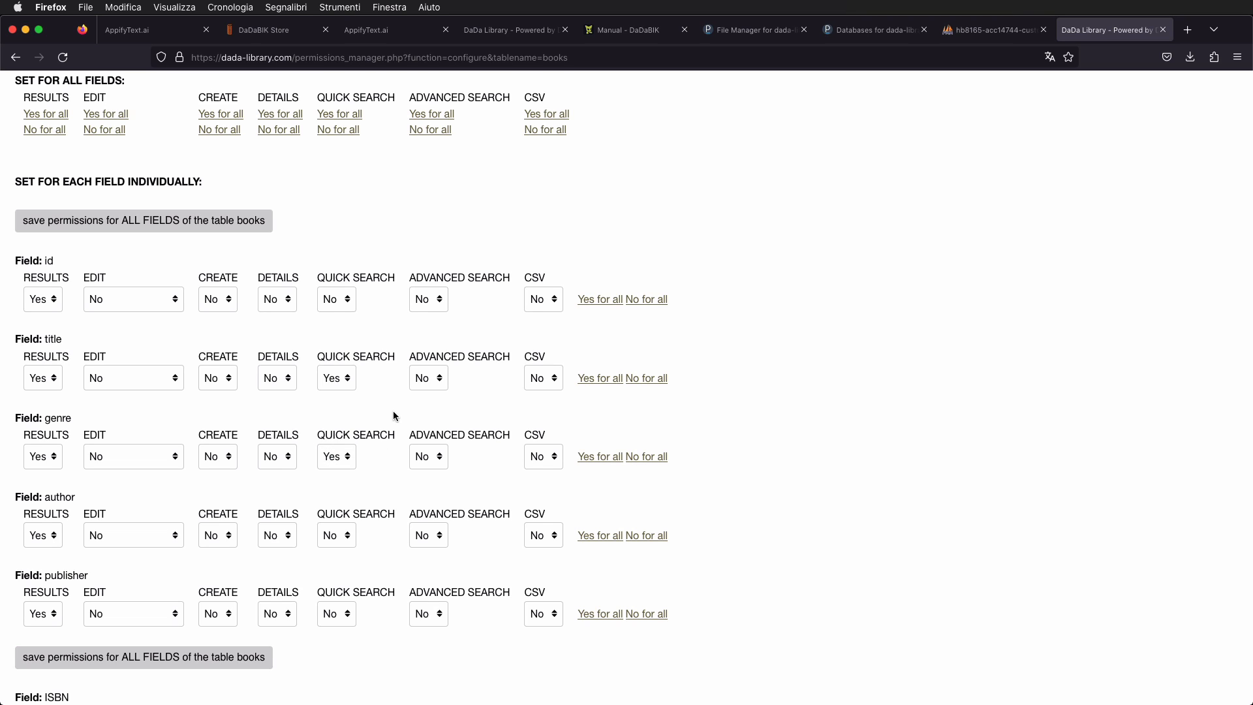
Step: Allow advanced search on all books fields except picture_book
left_click(451, 115)
scroll(444, 392, "down", 3)
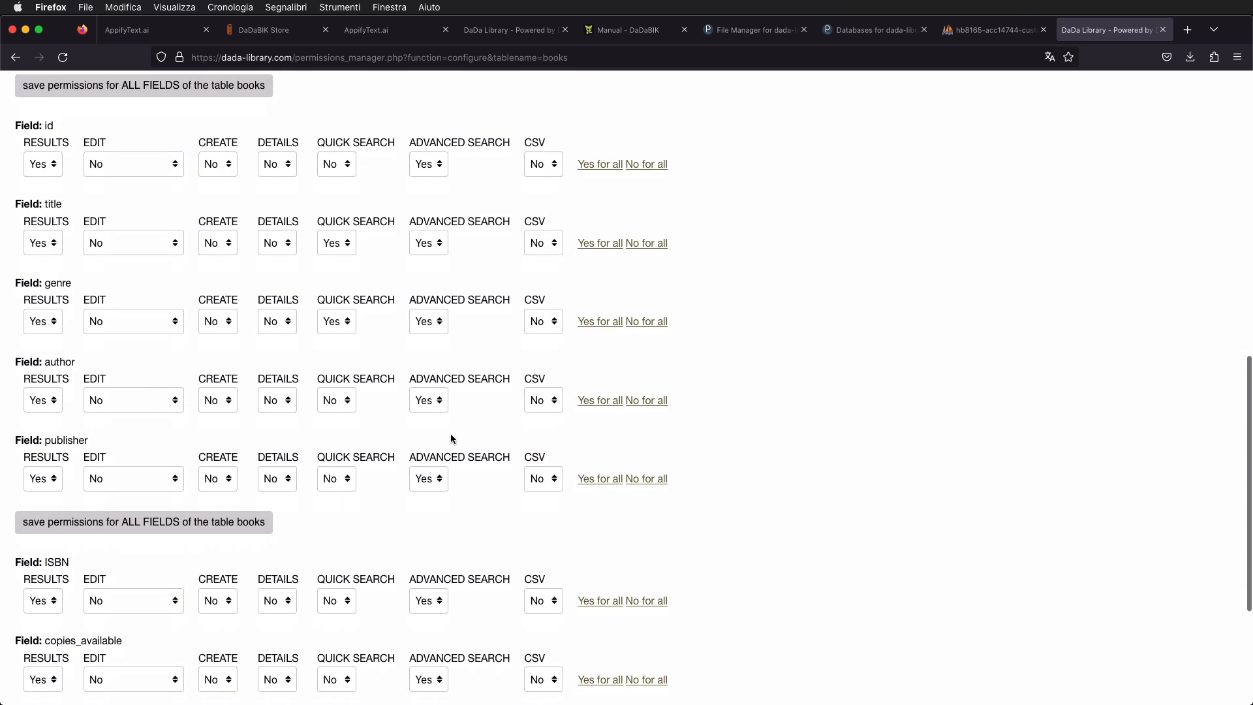
scroll(453, 438, "down", 5)
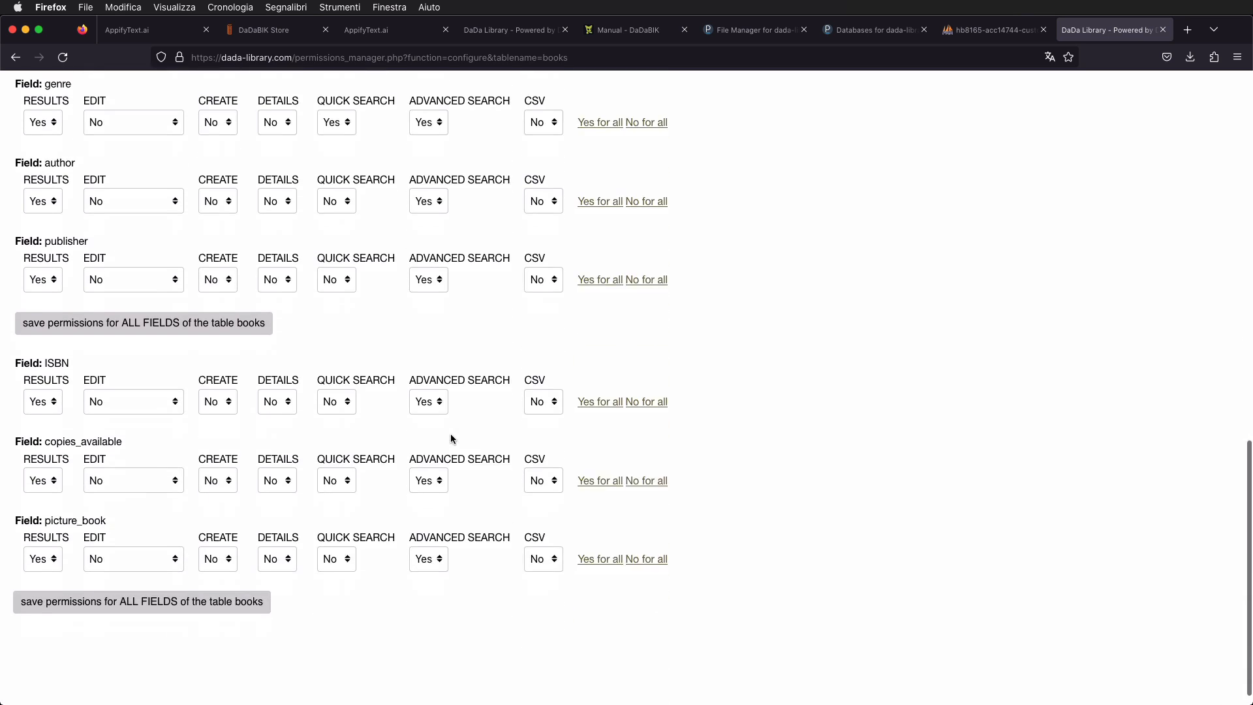
left_click(432, 537)
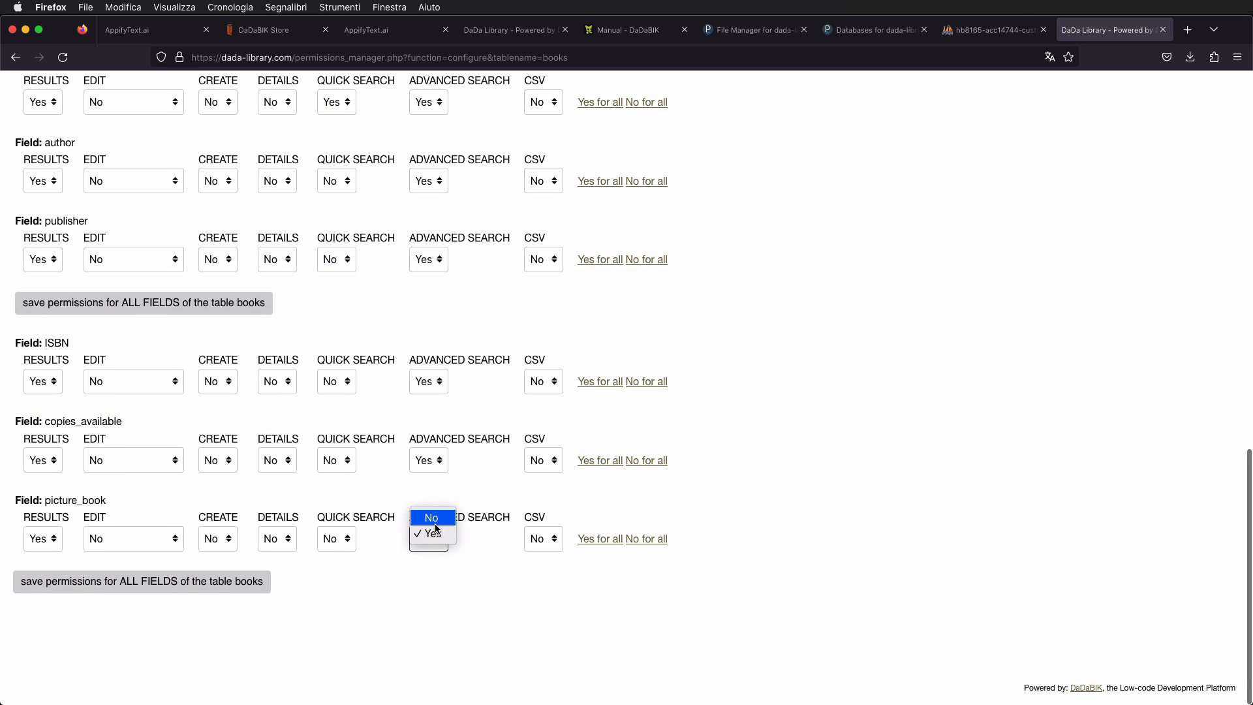
left_click(431, 518)
scroll(515, 529, "up", 10)
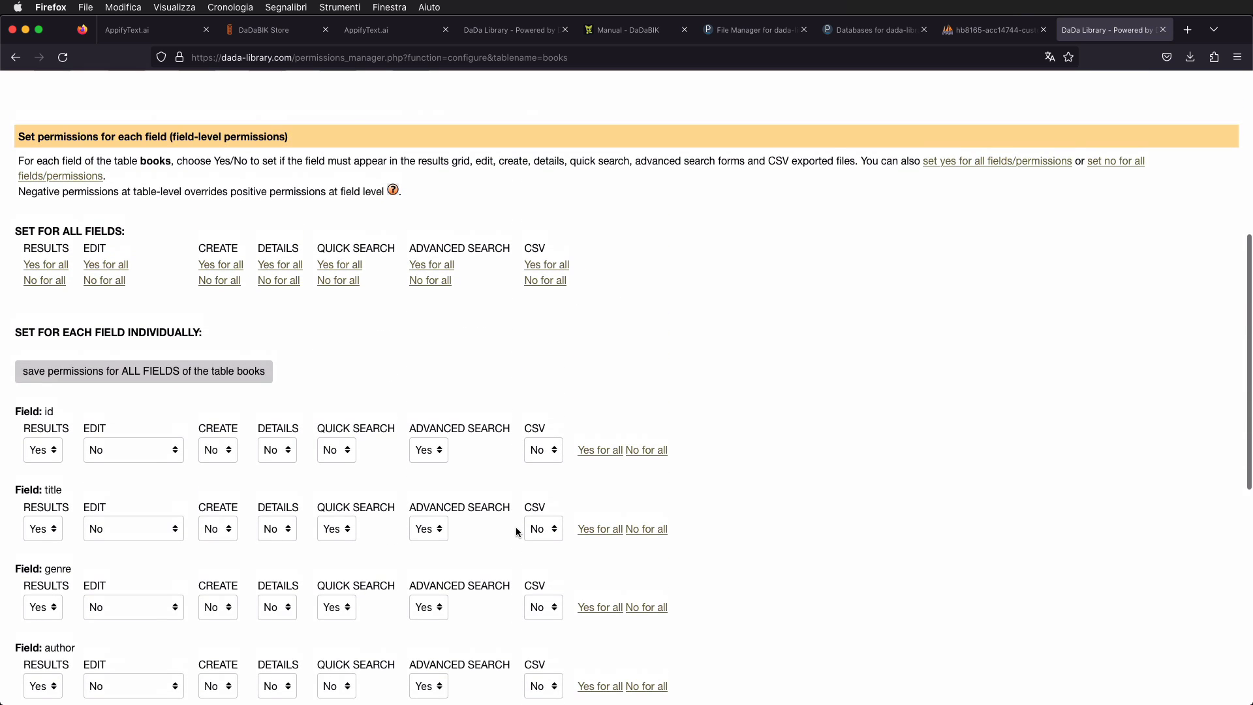
scroll(515, 532, "down", 2)
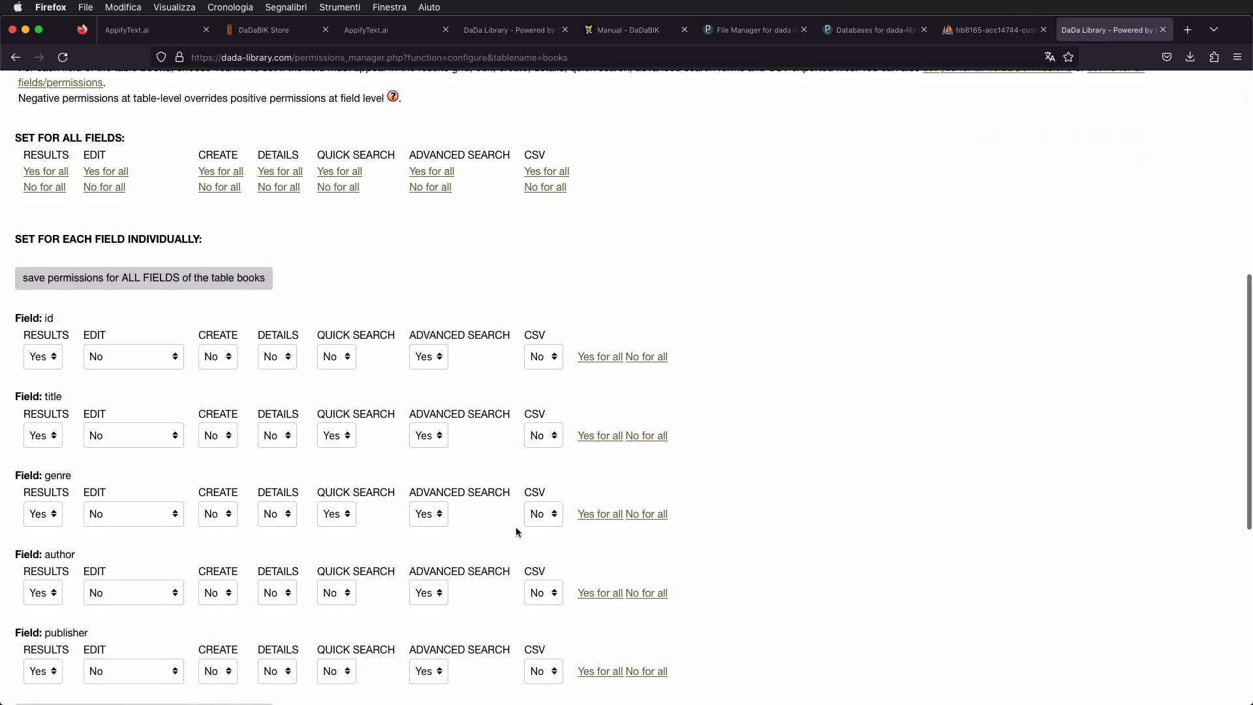
Step: Show every field in the details view and save the field permissions
left_click(285, 171)
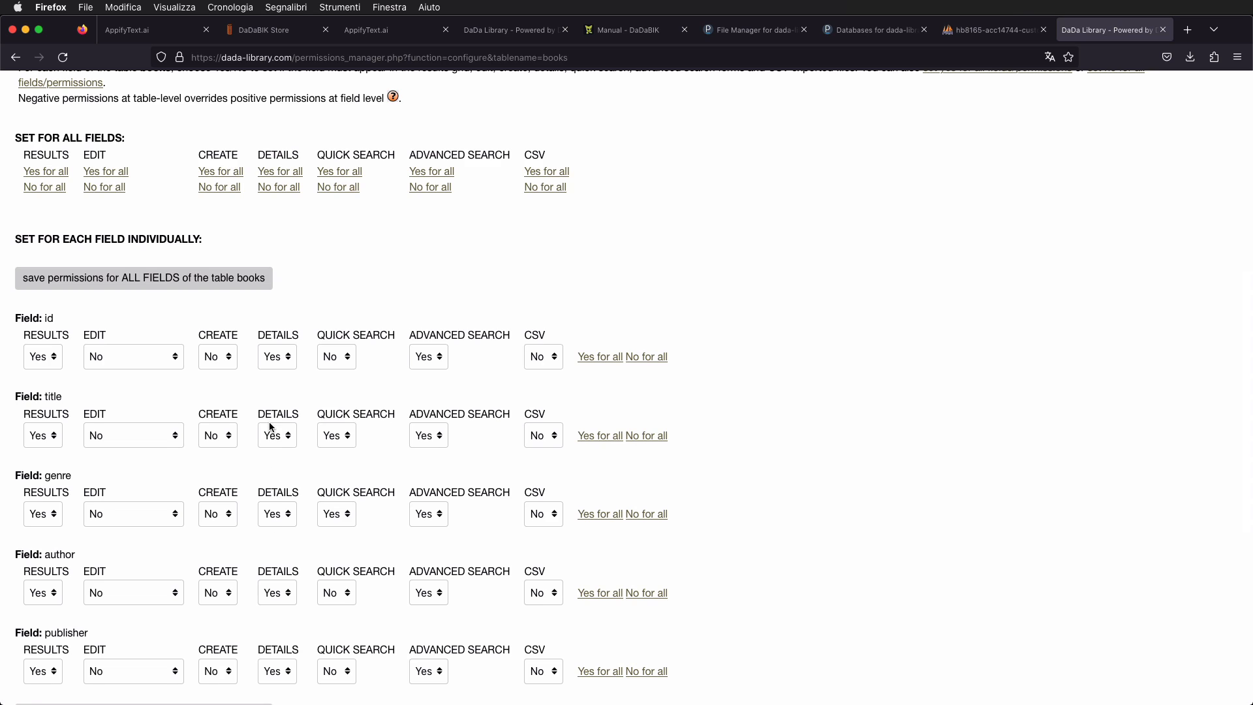
scroll(272, 425, "down", 6)
left_click(245, 580)
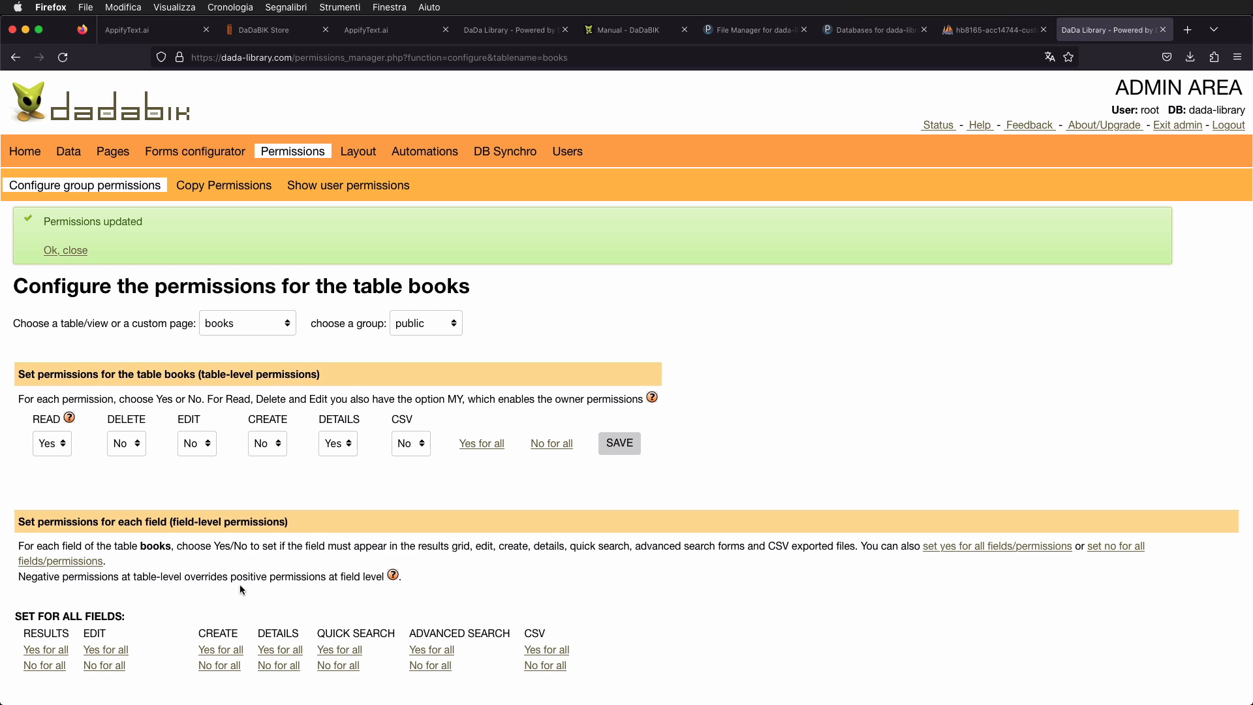
Step: Exit admin to view the library app's Home page, then return to the admin tab
left_click(1180, 128)
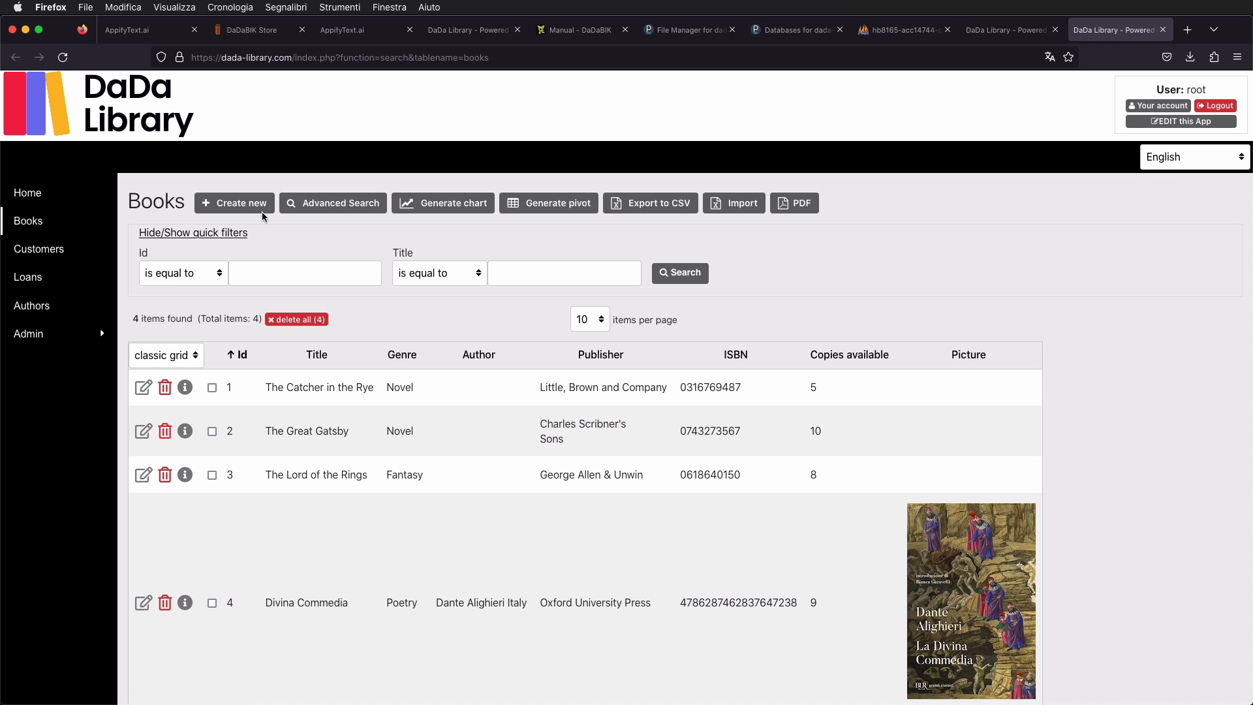
left_click(26, 192)
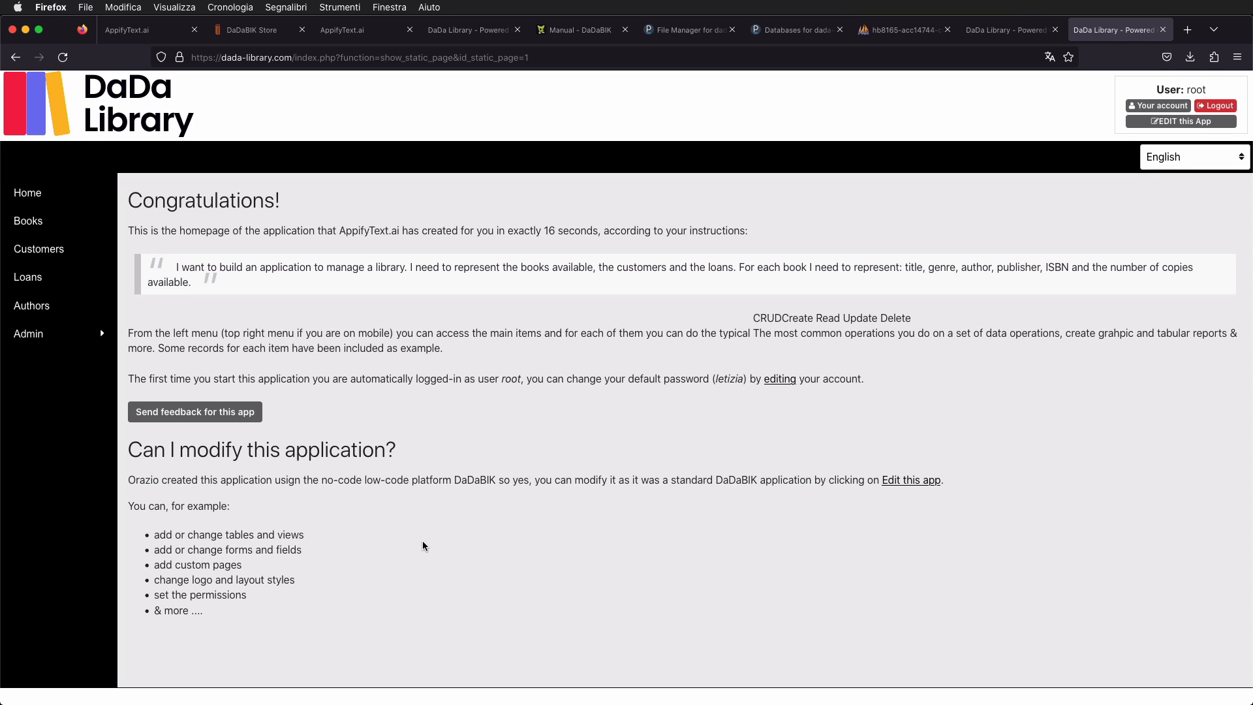
left_click(990, 39)
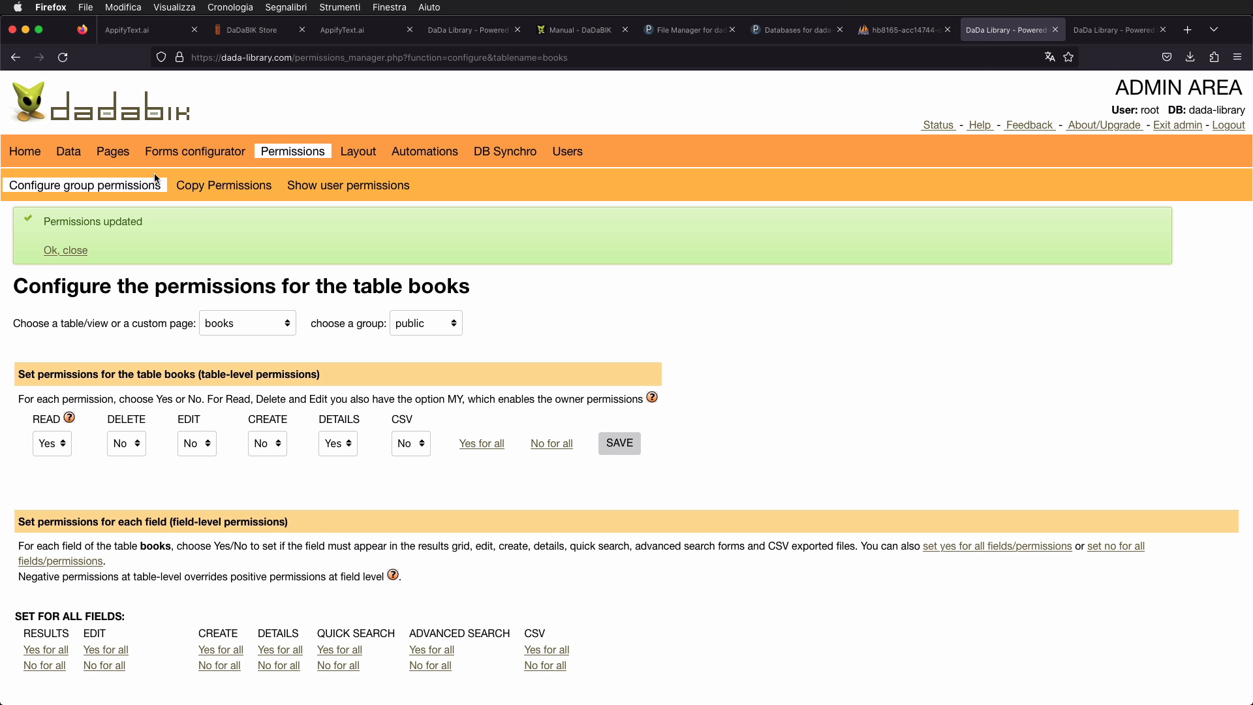
Step: List the custom pages and reveal the Home page's HTML content
left_click(122, 157)
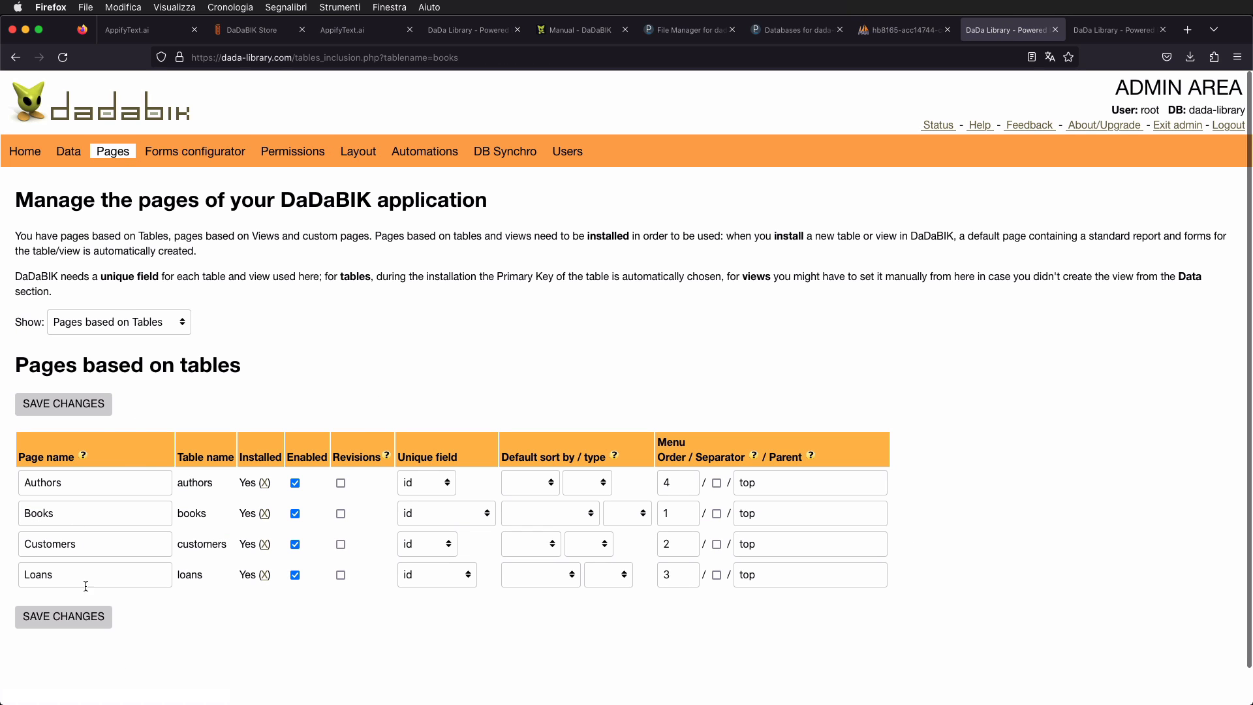
left_click(116, 321)
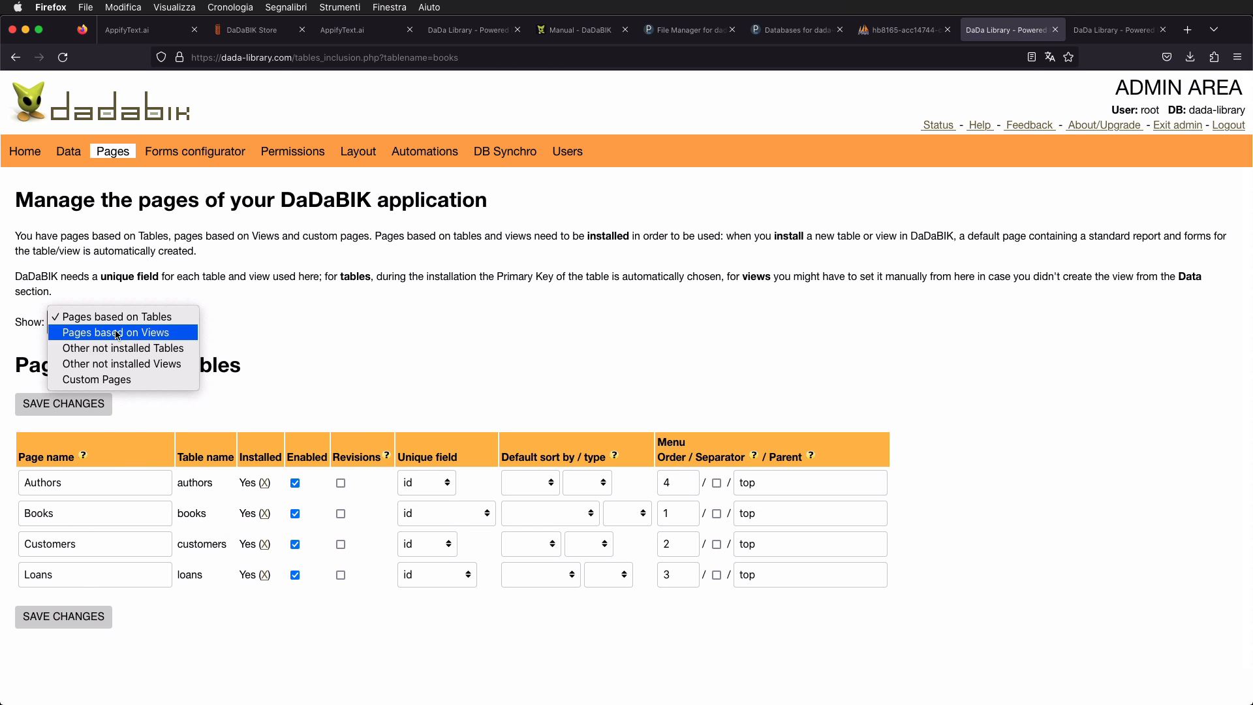
left_click(127, 381)
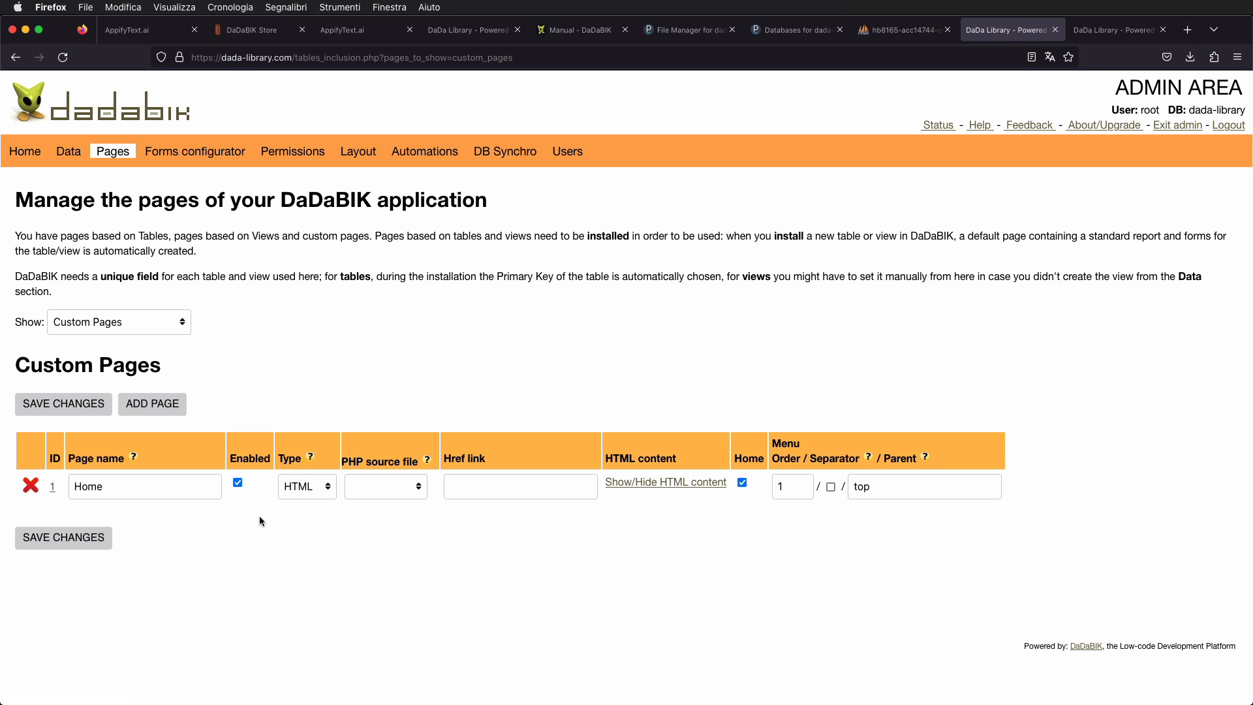
left_click(677, 490)
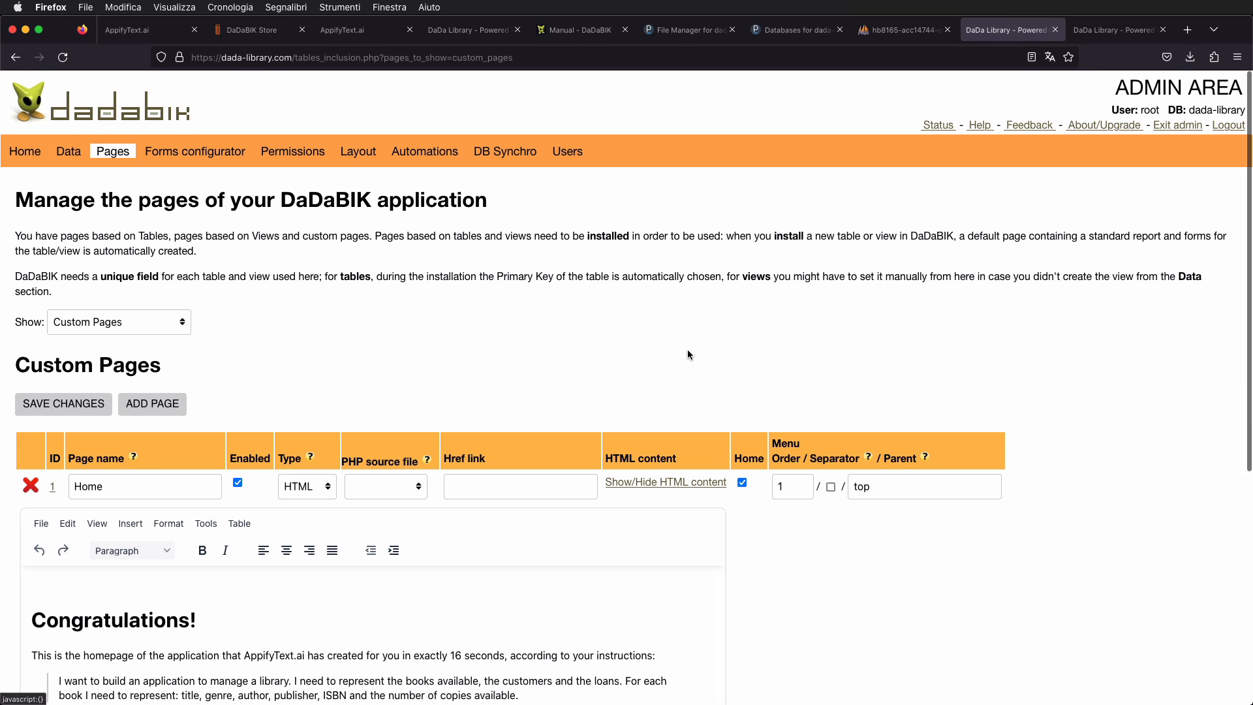
scroll(339, 514, "down", 4)
scroll(339, 514, "down", 6)
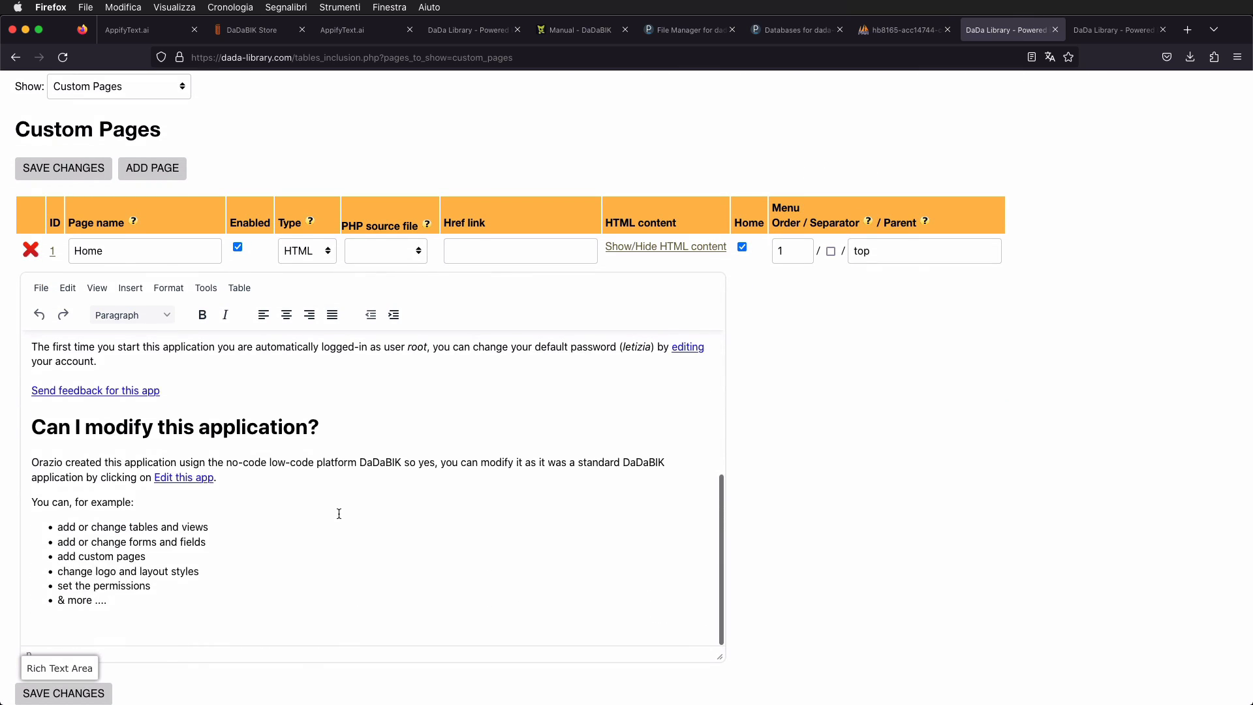
scroll(339, 513, "up", 5)
scroll(338, 513, "up", 4)
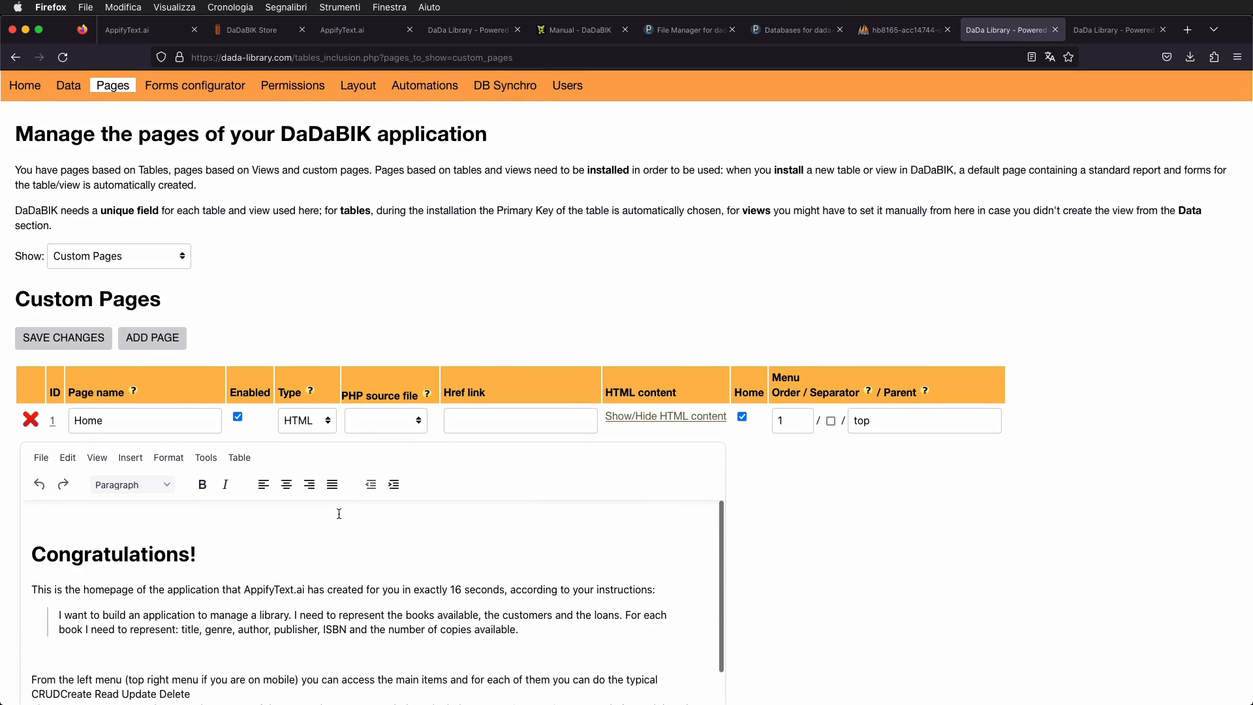
scroll(818, 569, "down", 2)
scroll(818, 569, "down", 1)
Step: Replace the Home content with 'Welcome!', save, and reload the library app
left_click(297, 523)
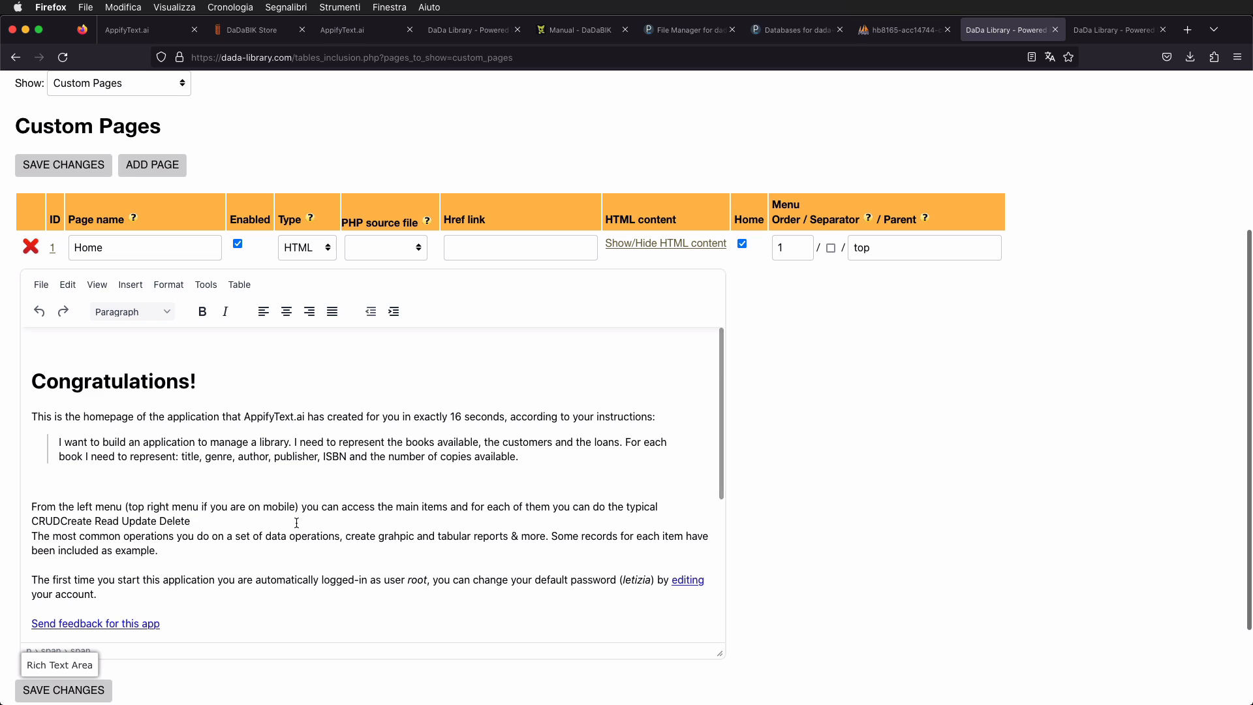
key("super+a")
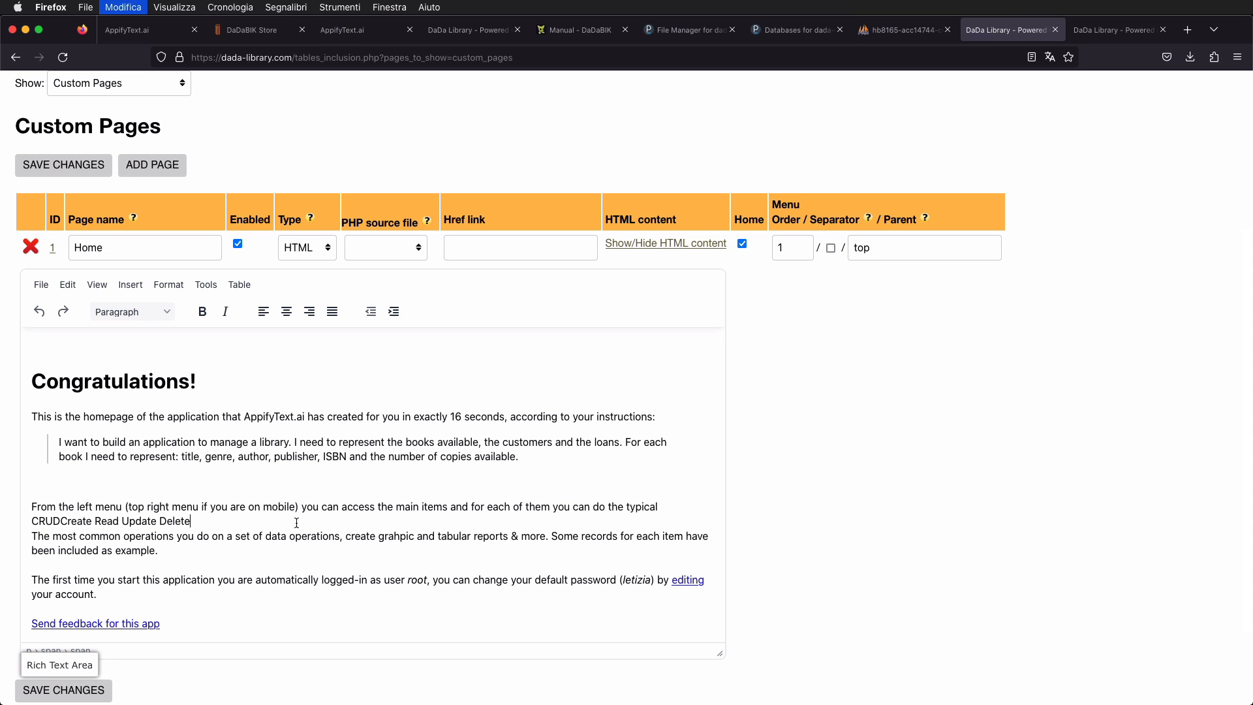
type("E")
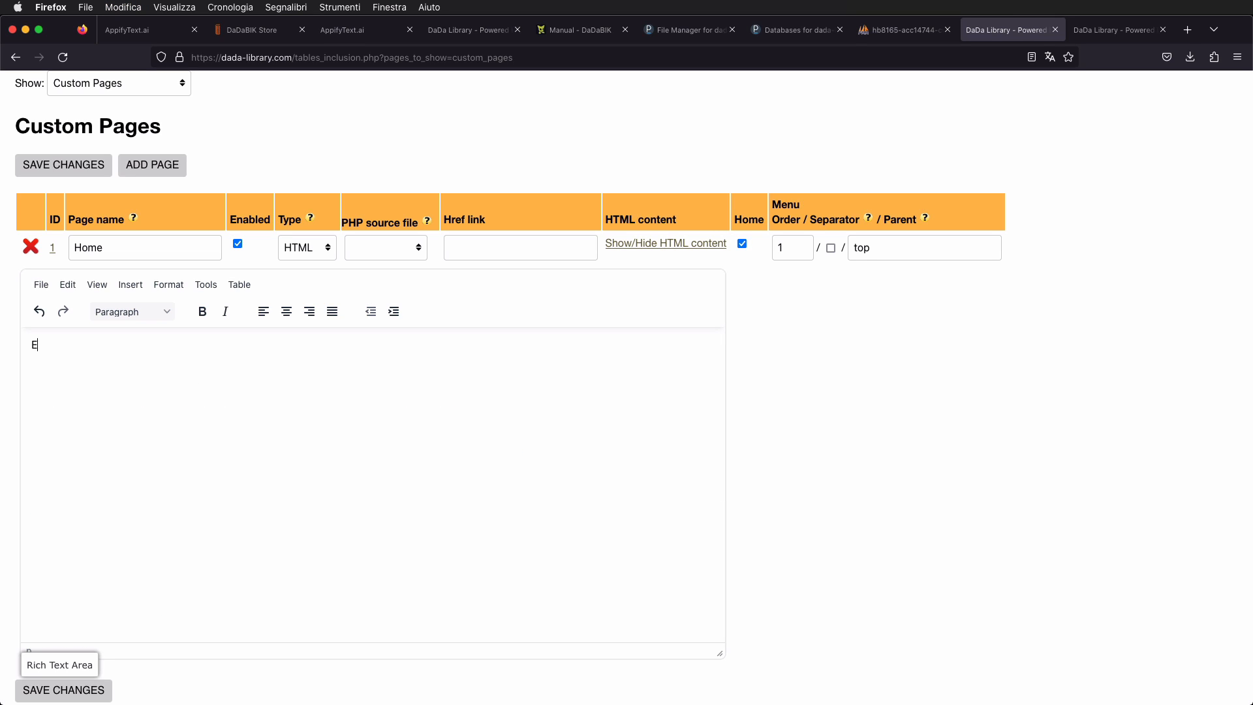
key("BackSpace")
type("Welcome1")
key("BackSpace")
type("!")
scroll(193, 653, "down", 3)
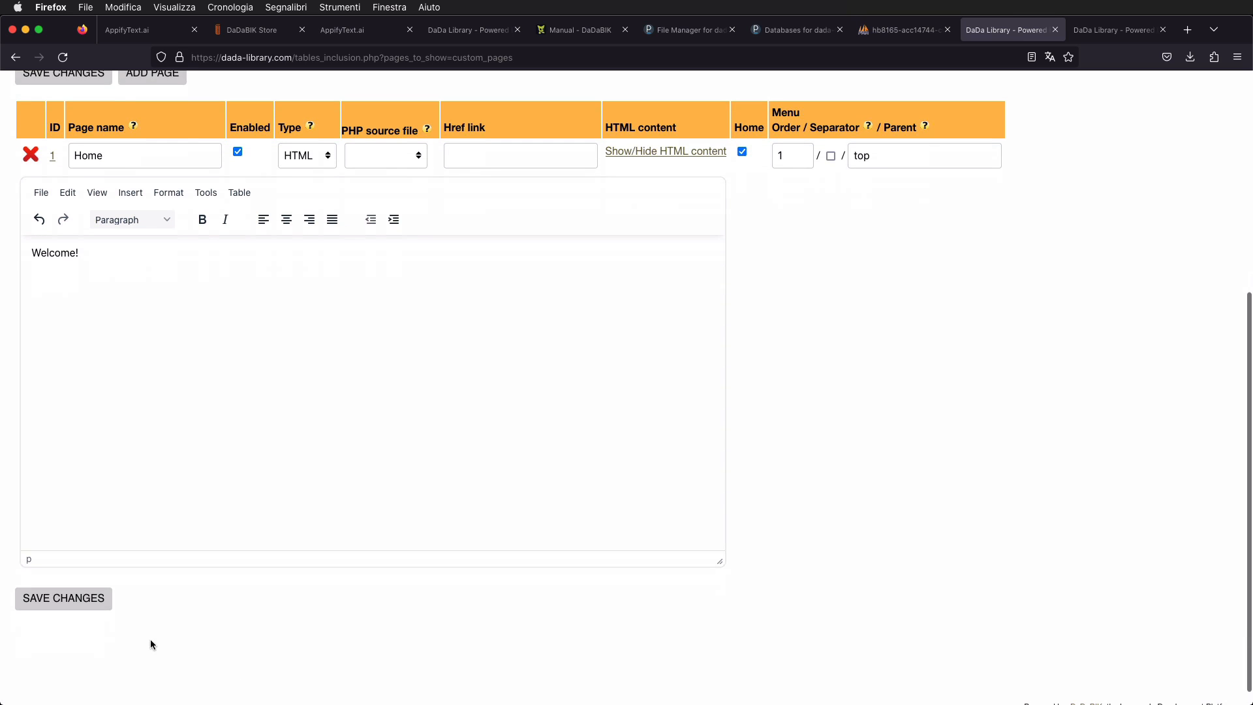
left_click(67, 600)
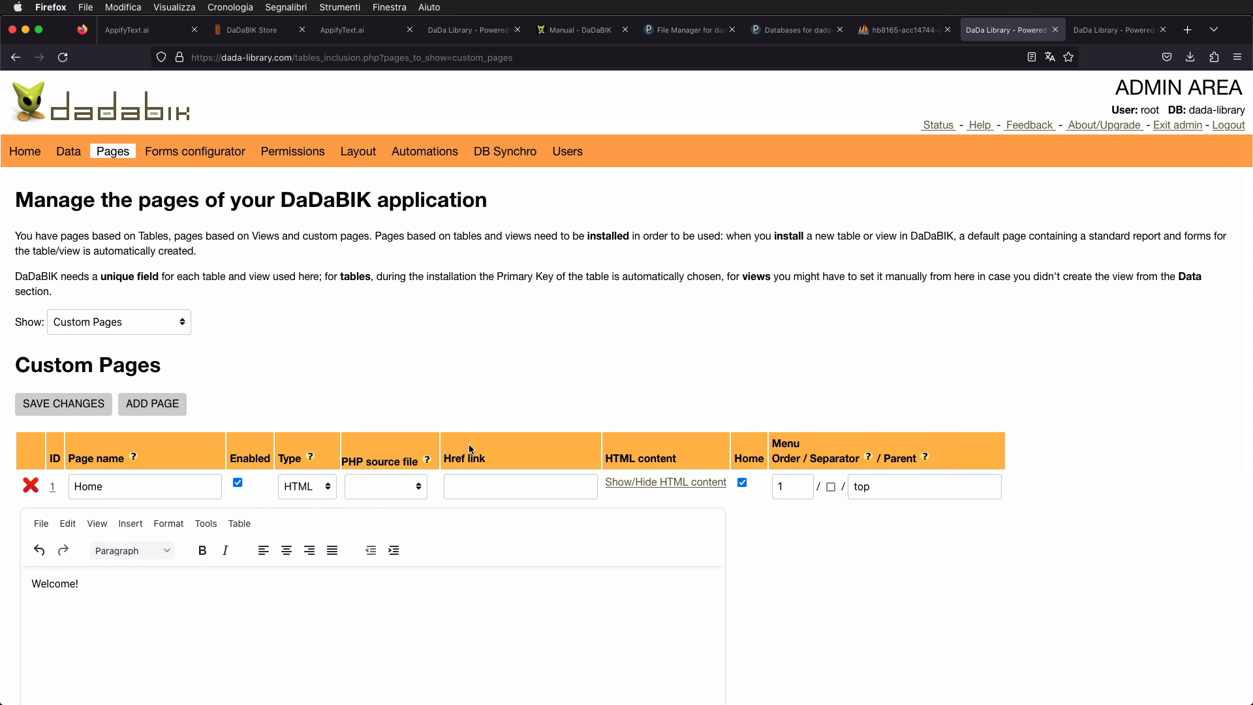
left_click(1110, 30)
key("super+r")
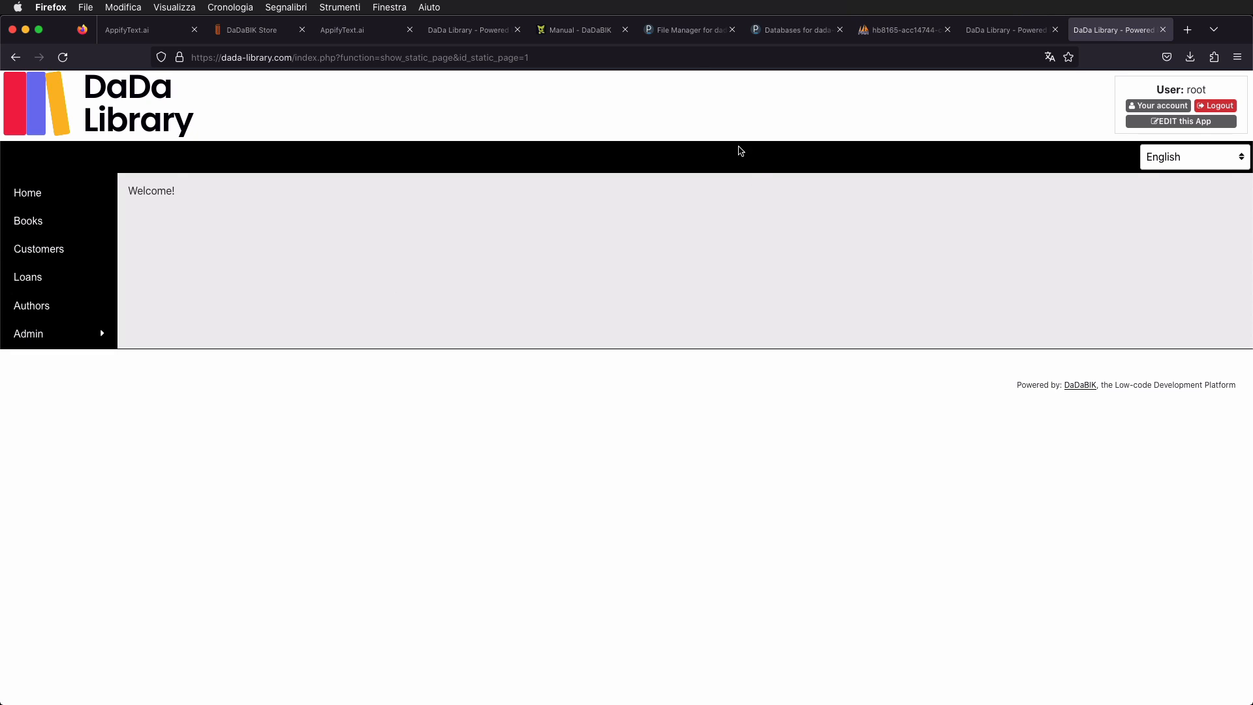
Step: Add a $username_public_user line with the public user's username to config_custom.php and save
left_click(684, 38)
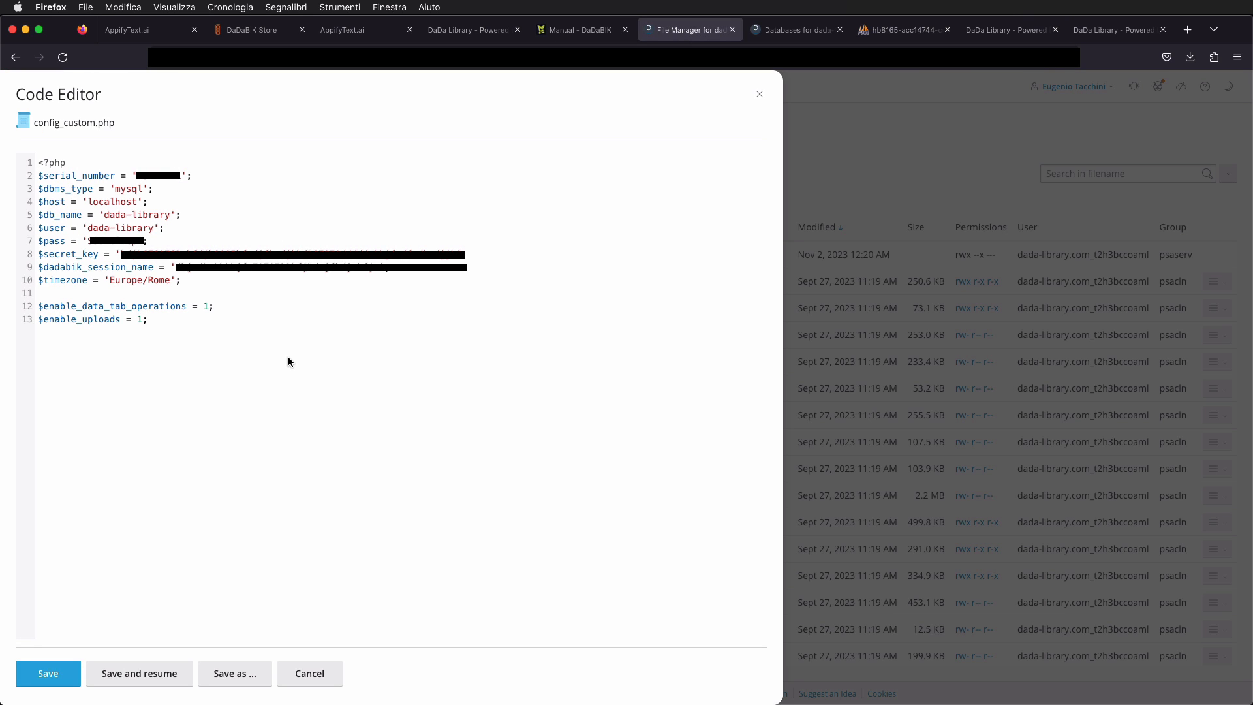
key("Return")
type("$username_public_user ")
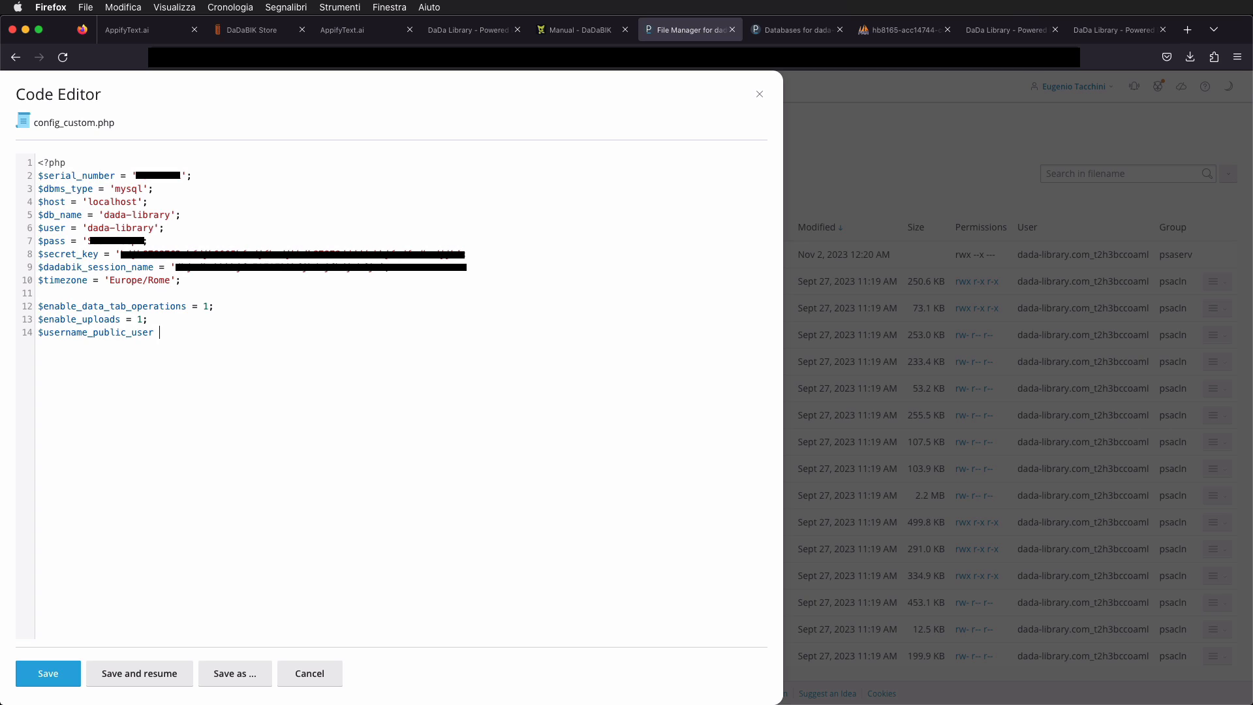
type("= ''")
type("anna';M")
key("BackSpace")
key("super+s")
left_click(1112, 29)
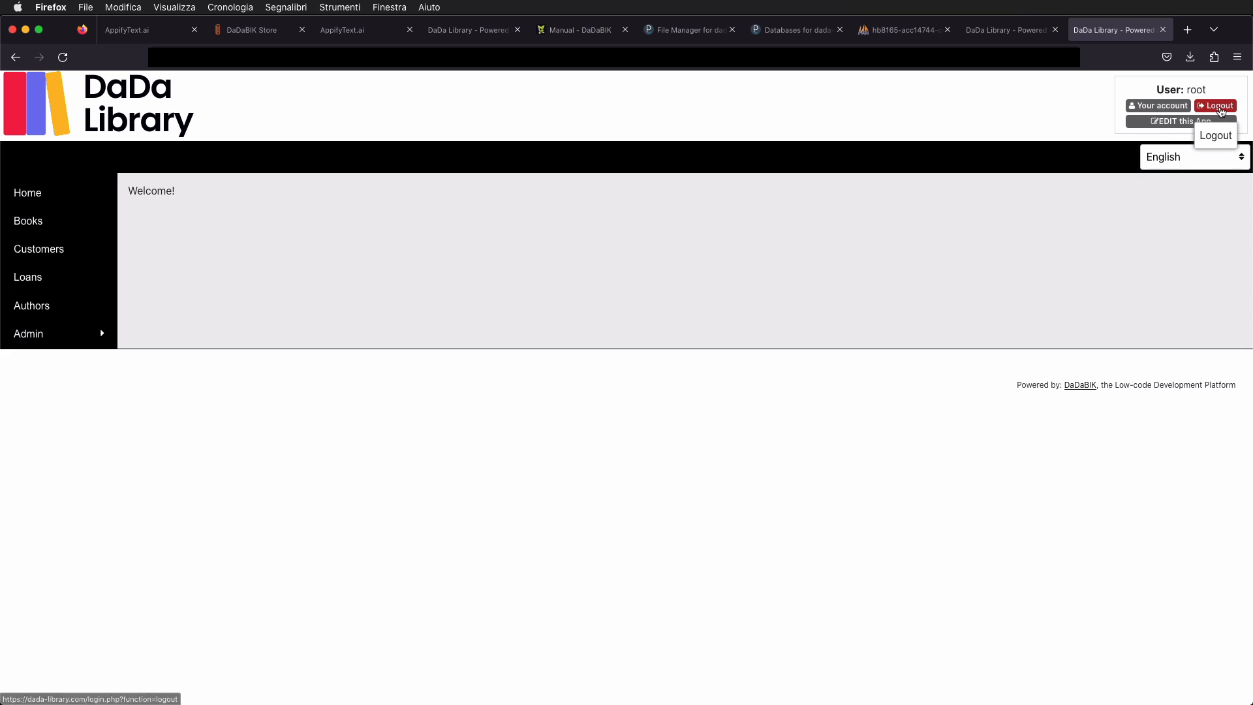
Step: Log out of the library app and load dada-library.com
left_click(1220, 106)
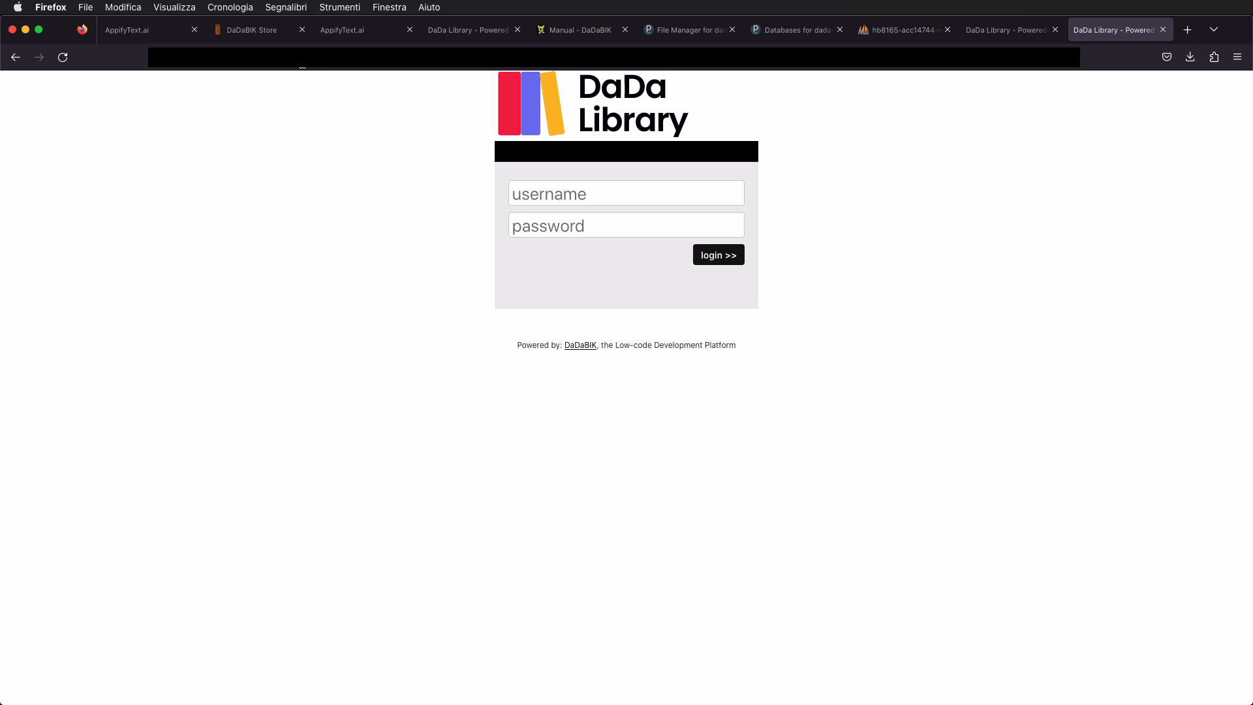
left_click(302, 62)
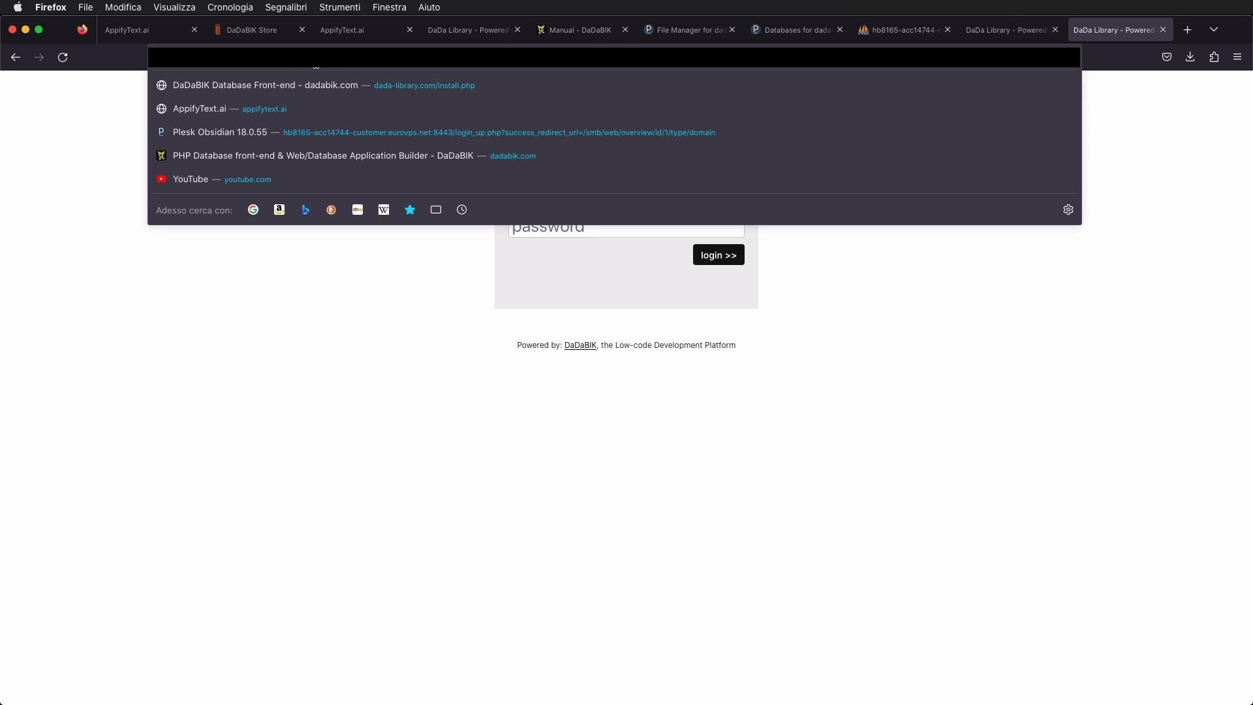
key("BackSpace")
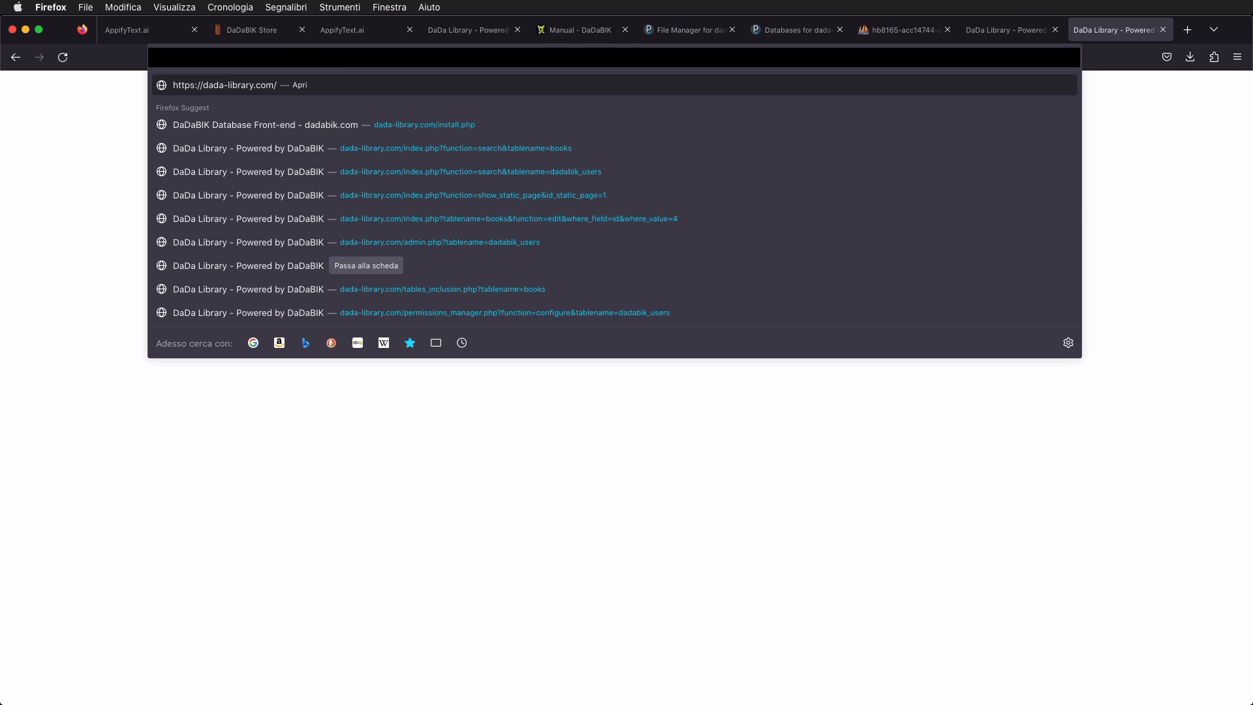
key("Return")
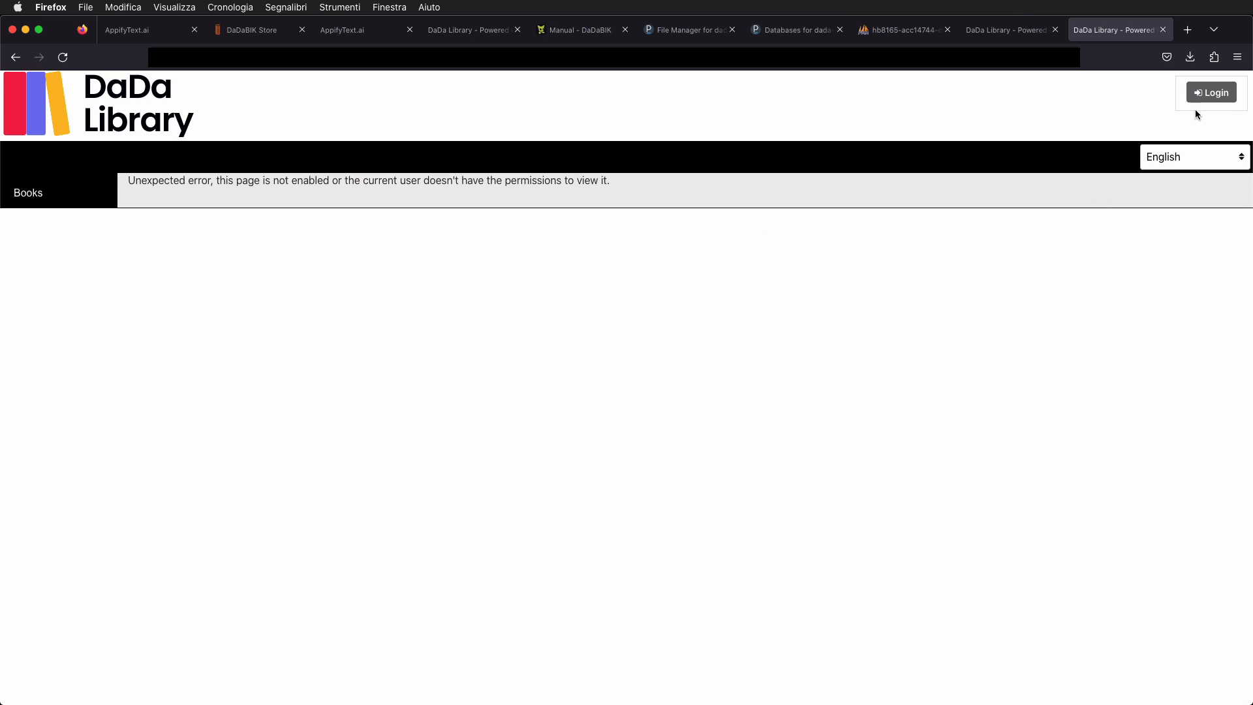
Step: Log in with the administrator credentials and enter the admin area
left_click(1211, 93)
left_click(523, 193)
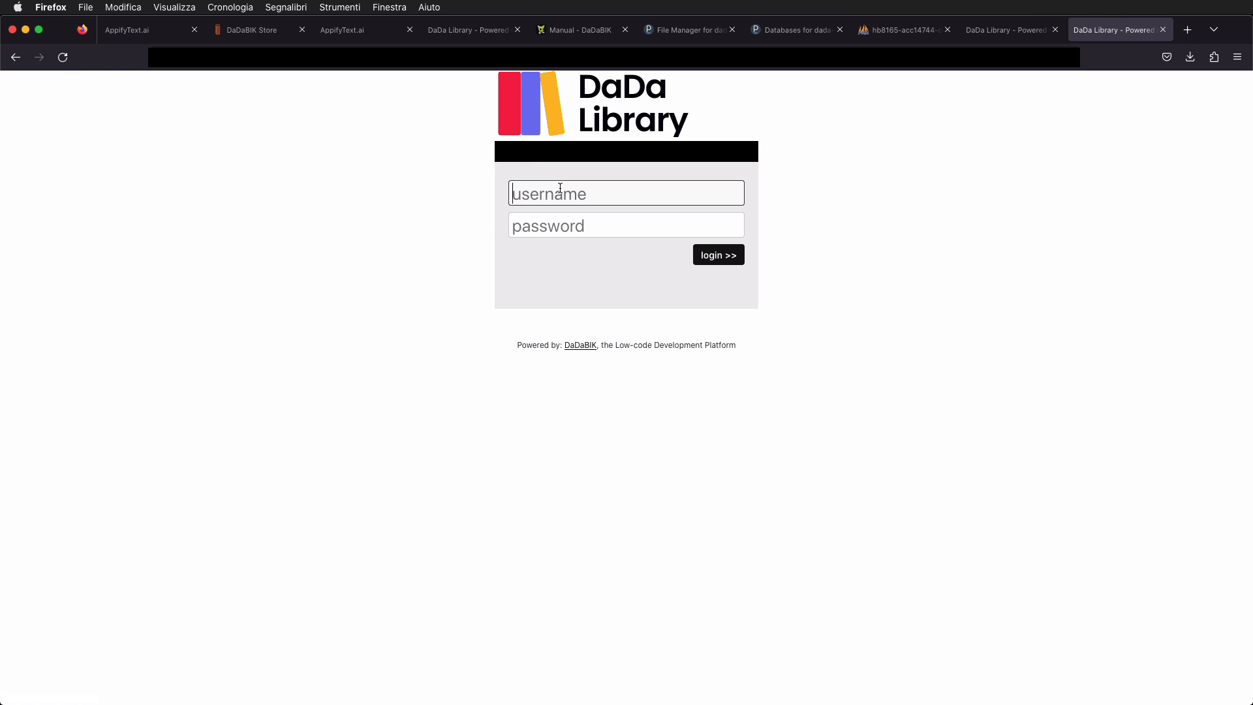
key("Tab")
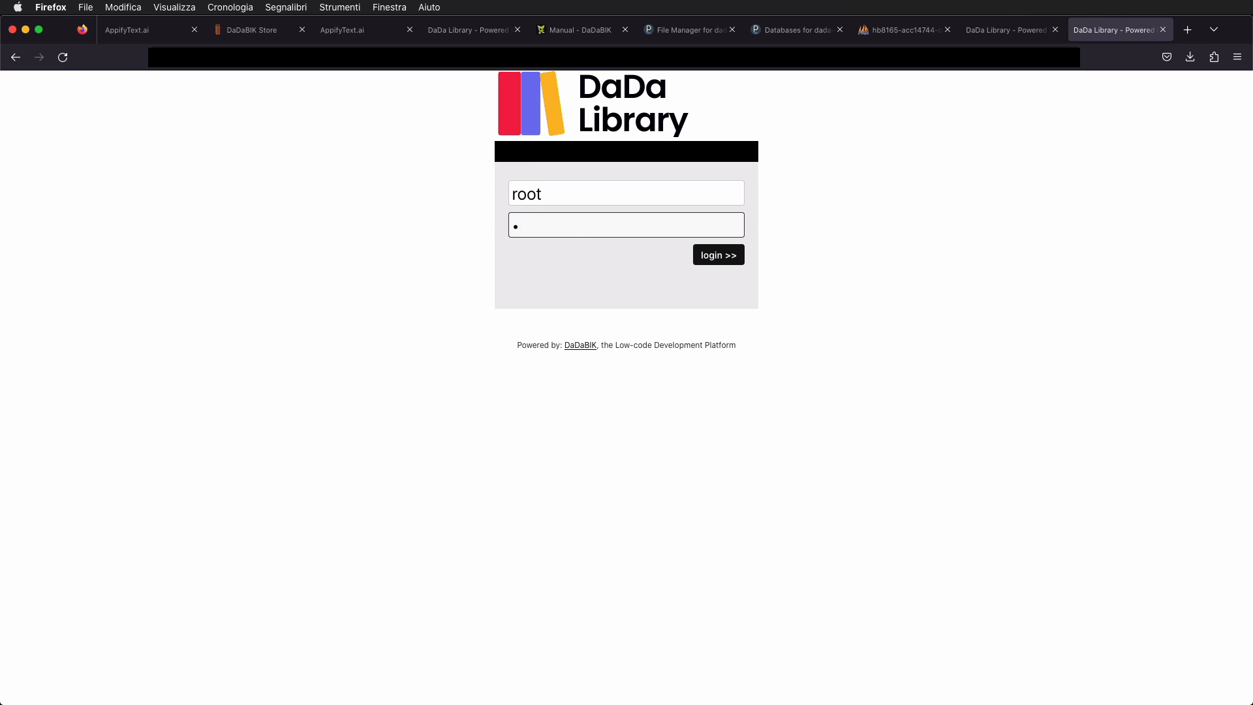
key("Return")
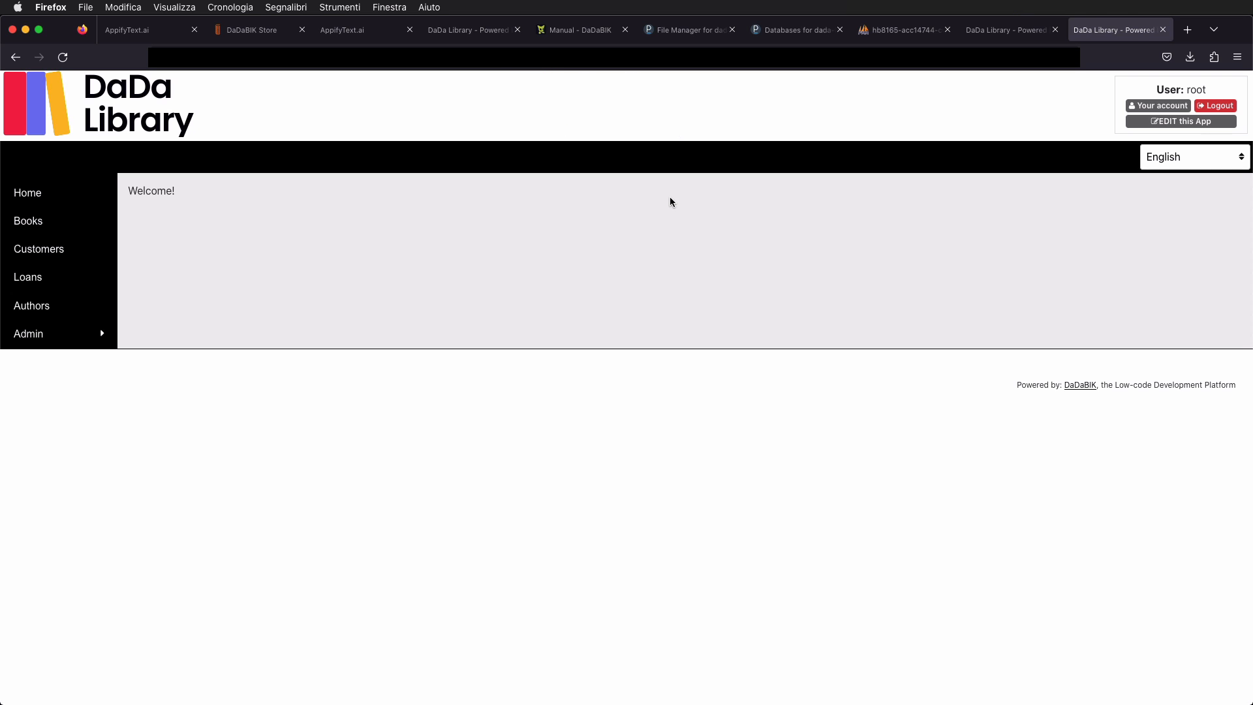
left_click(1148, 128)
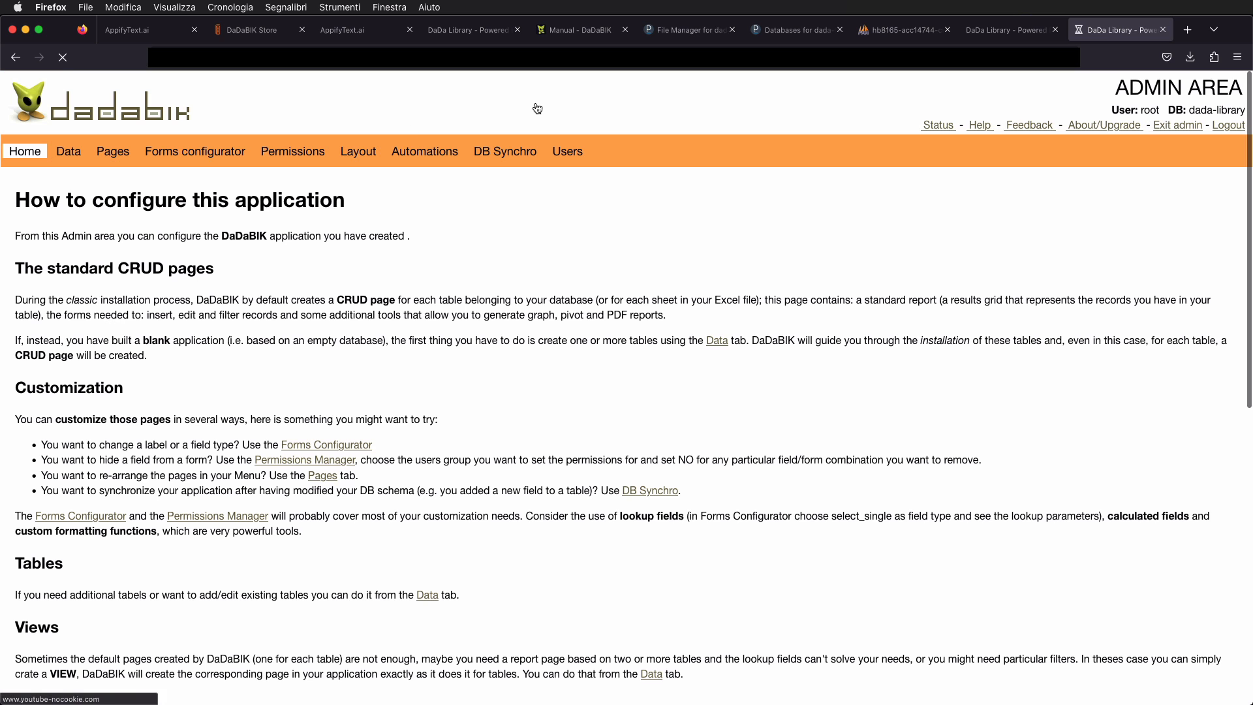
Step: Grant the public group View permission on the Home custom page, save, and log out
left_click(277, 154)
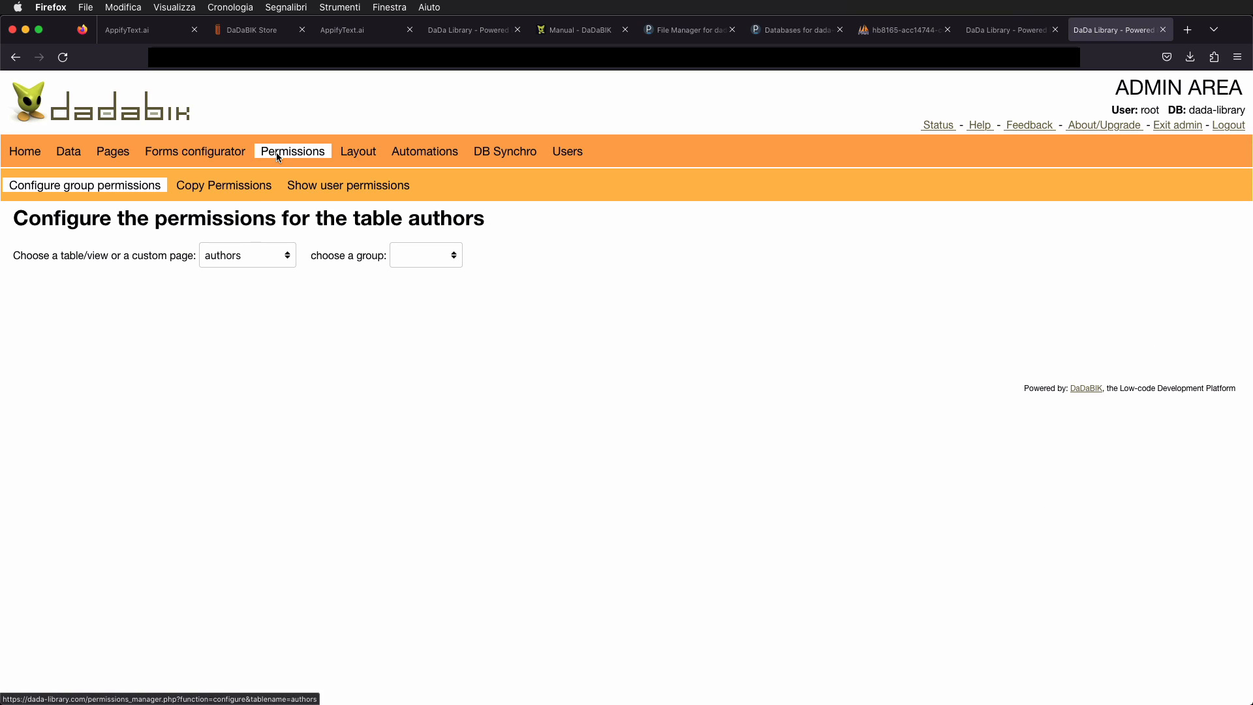
left_click(245, 256)
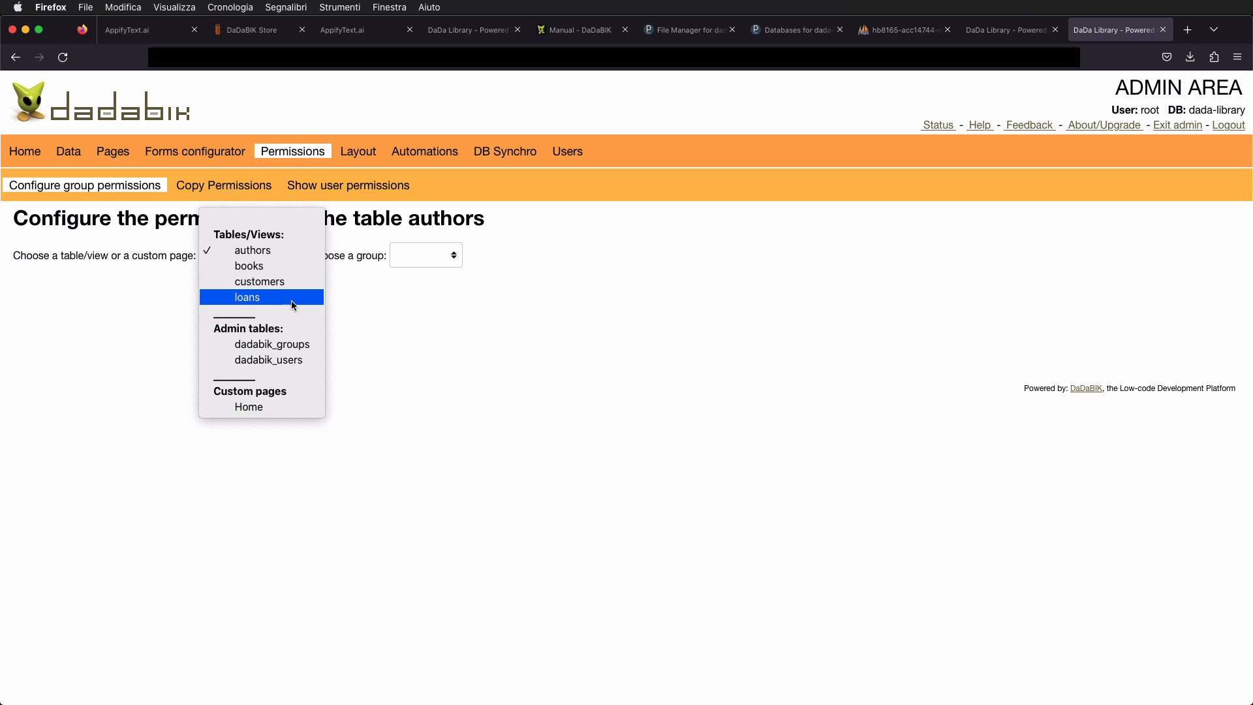
left_click(264, 409)
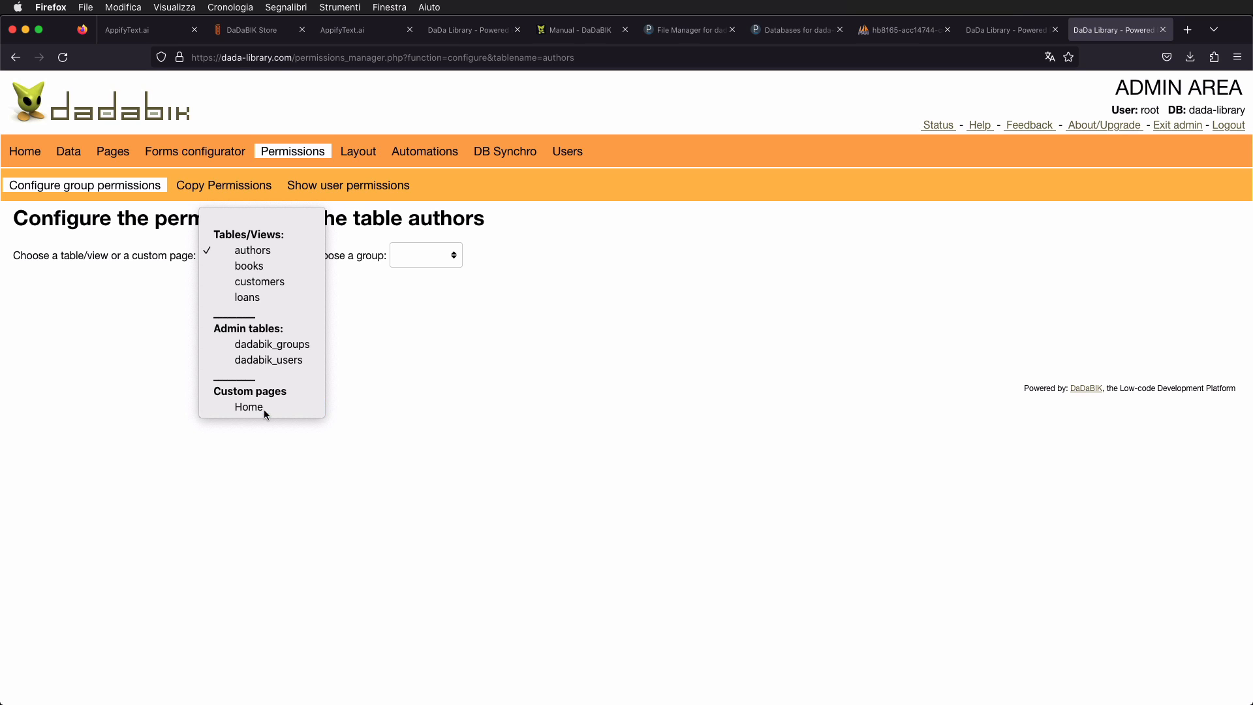
left_click(441, 256)
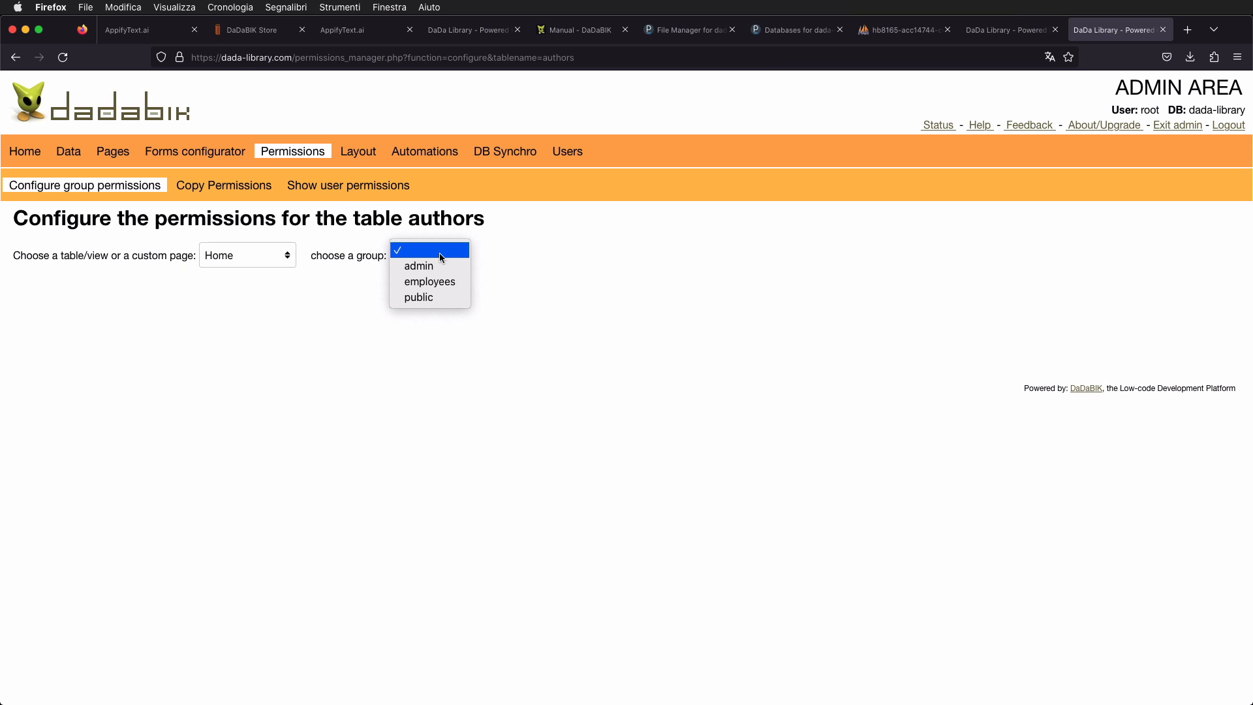
left_click(440, 298)
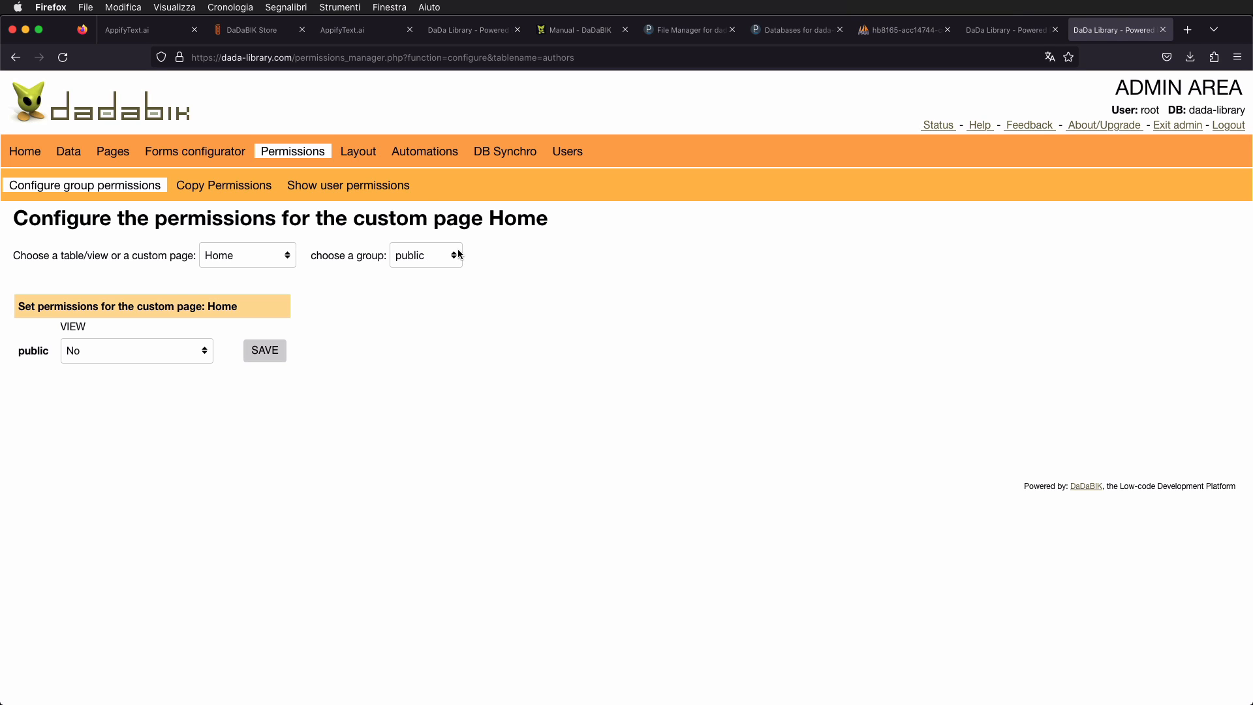
left_click(115, 360)
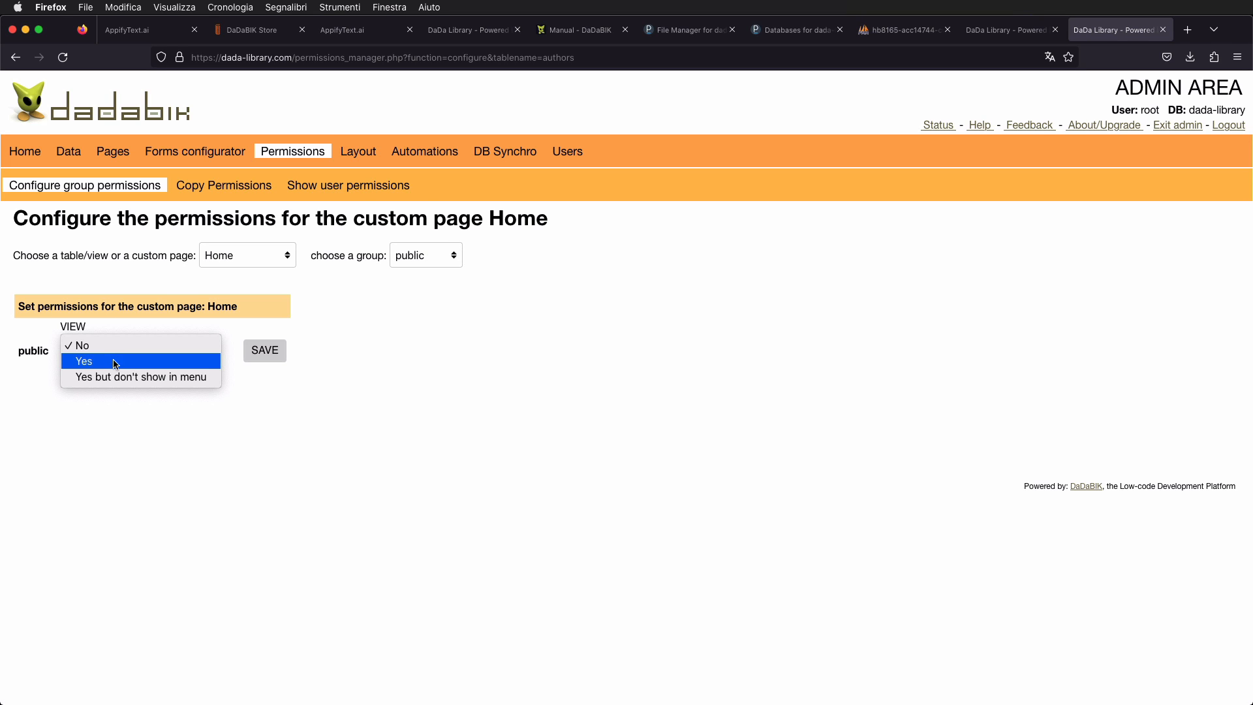
left_click(115, 361)
left_click(264, 351)
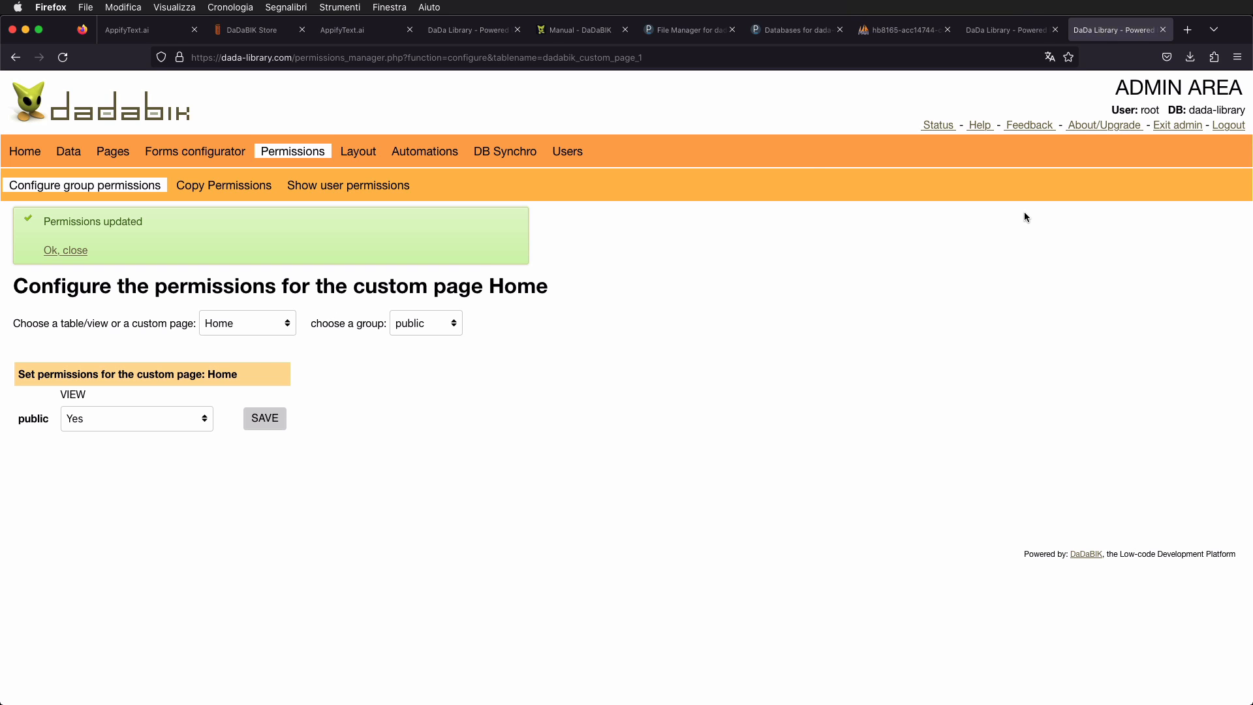
left_click(1227, 127)
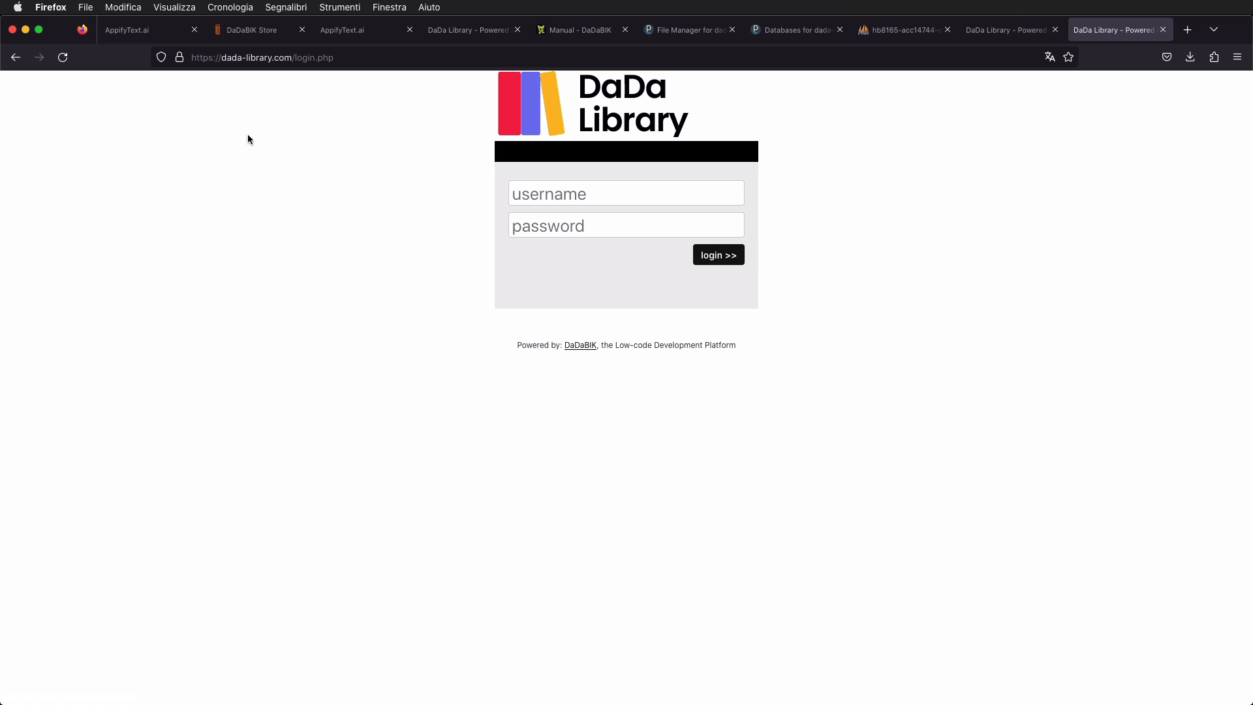
Step: Strip login.php from the address to load the site's root page
left_click(300, 58)
left_click_drag(295, 58, 355, 59)
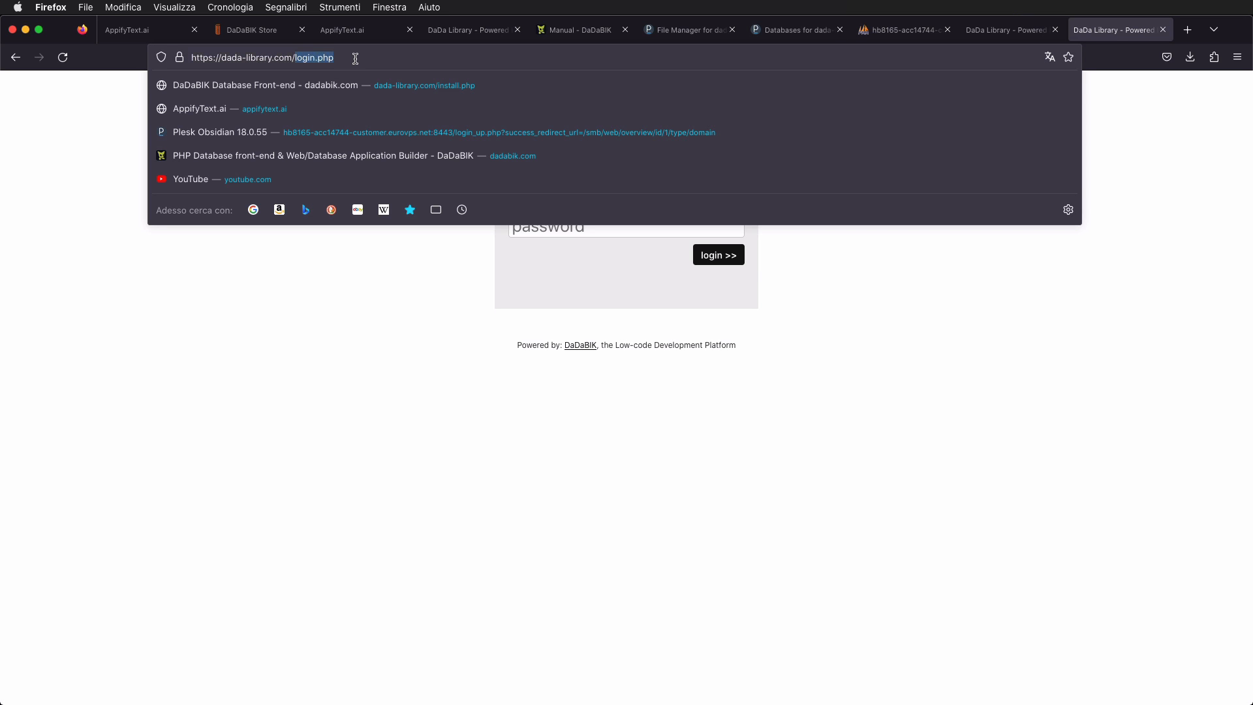
key("BackSpace")
key("Return")
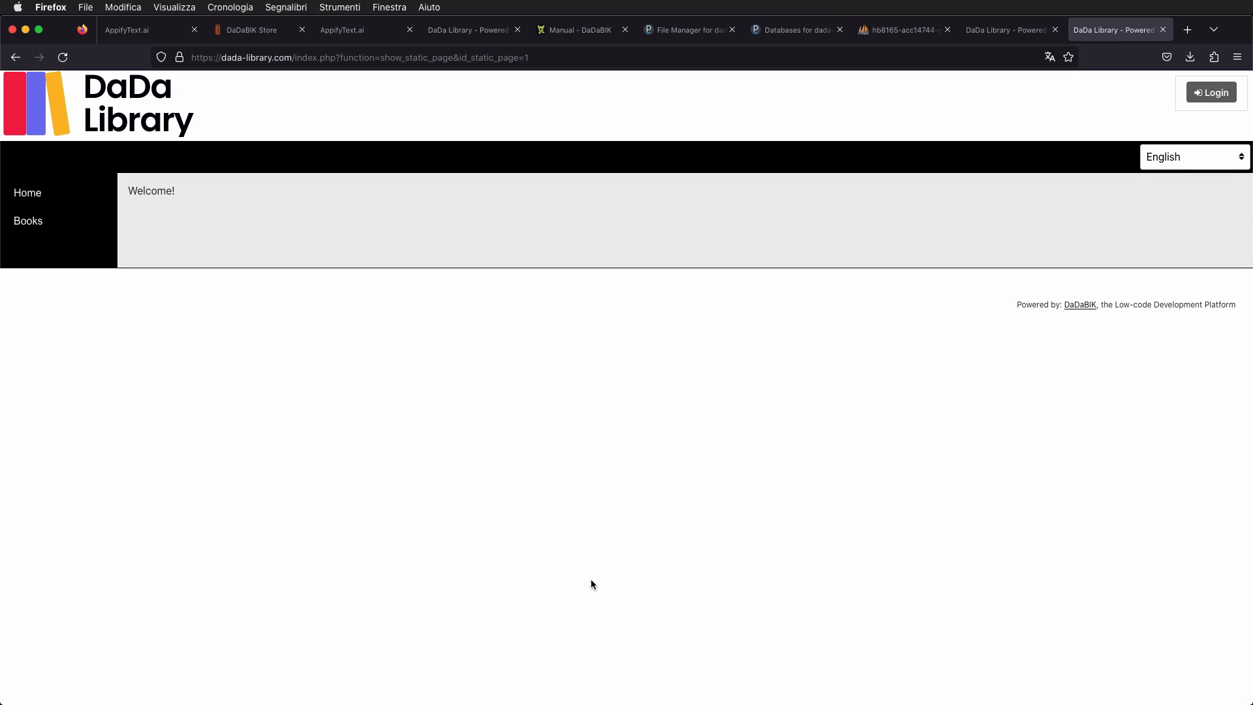
Step: Browse the Books list, view The Catcher in the Rye details, then reach the login form
left_click(28, 221)
scroll(332, 508, "down", 3)
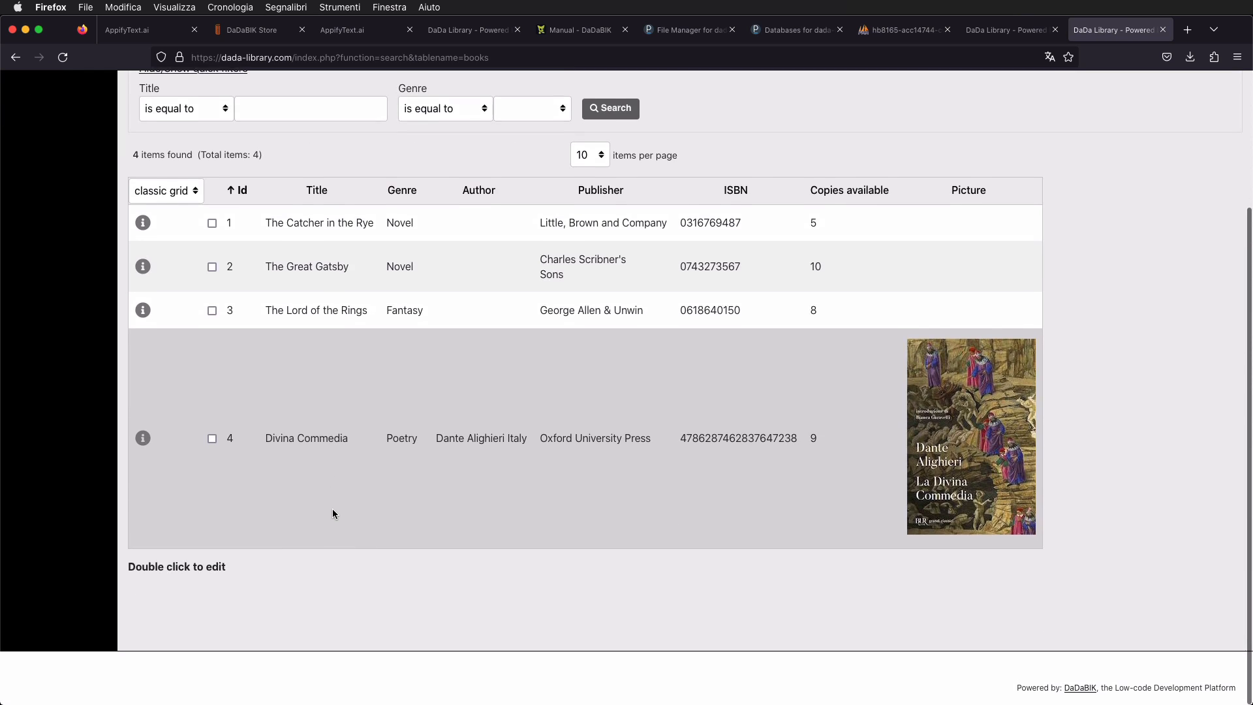
scroll(332, 507, "up", 3)
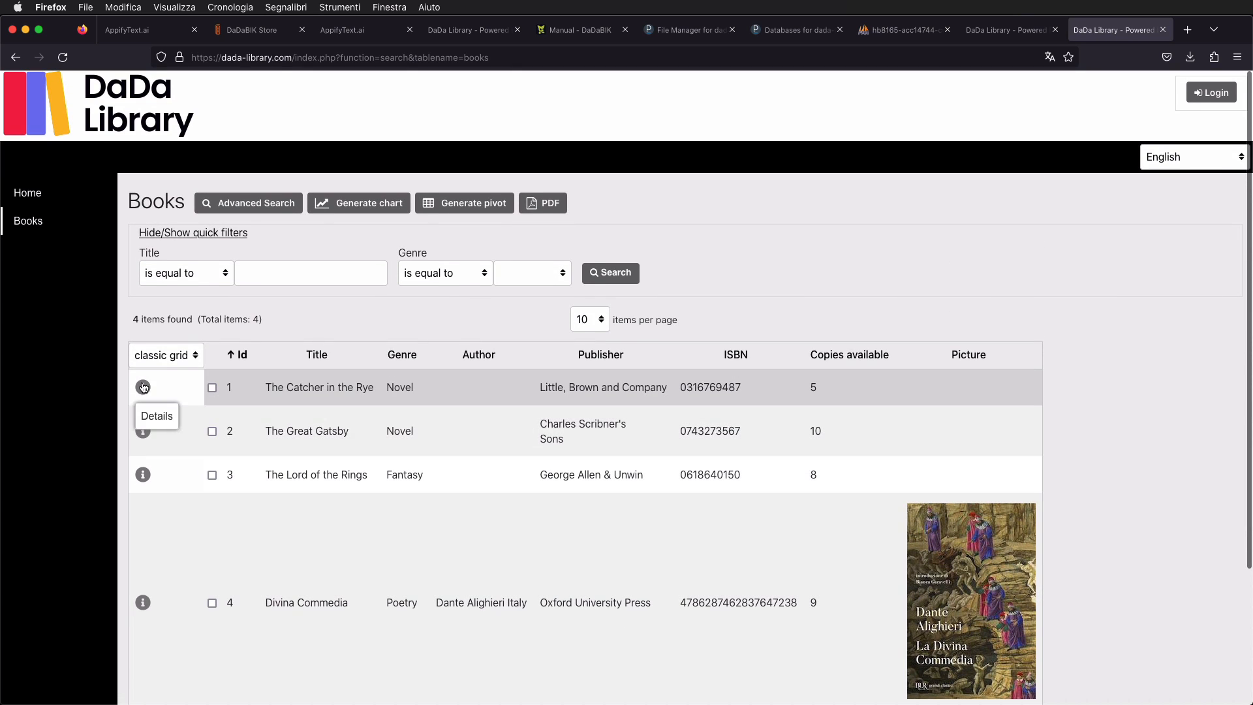
left_click(143, 387)
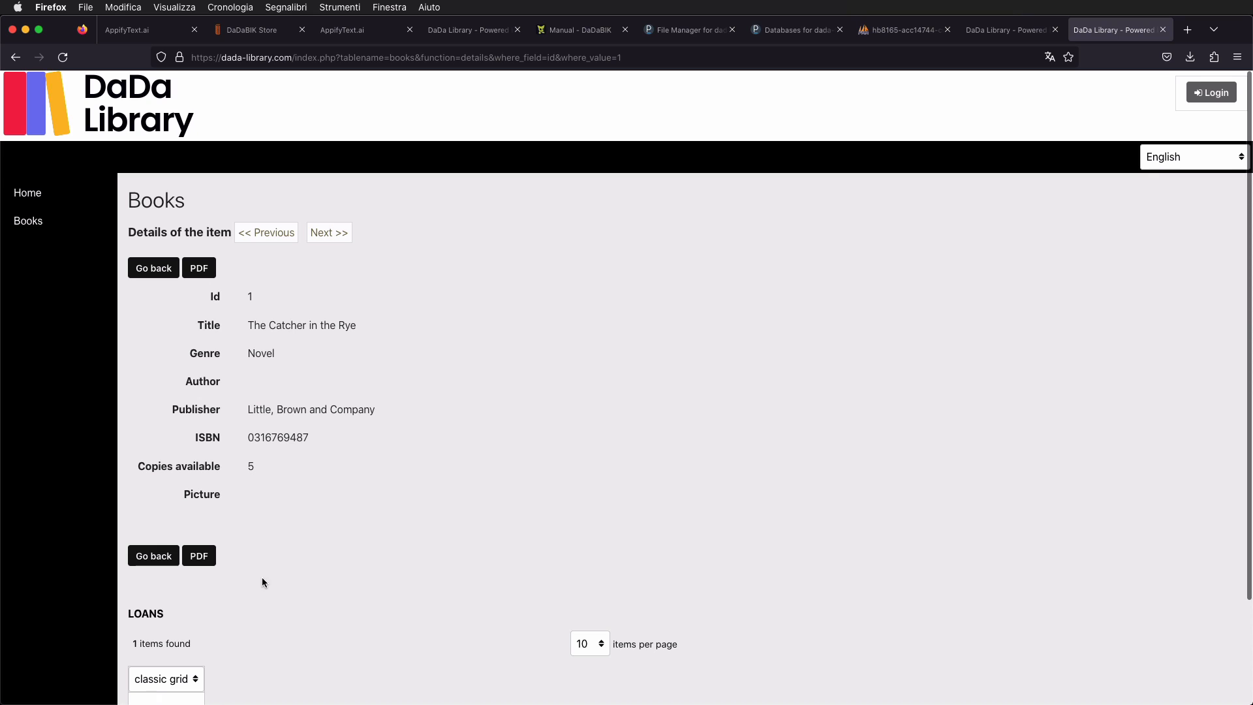
left_click(156, 556)
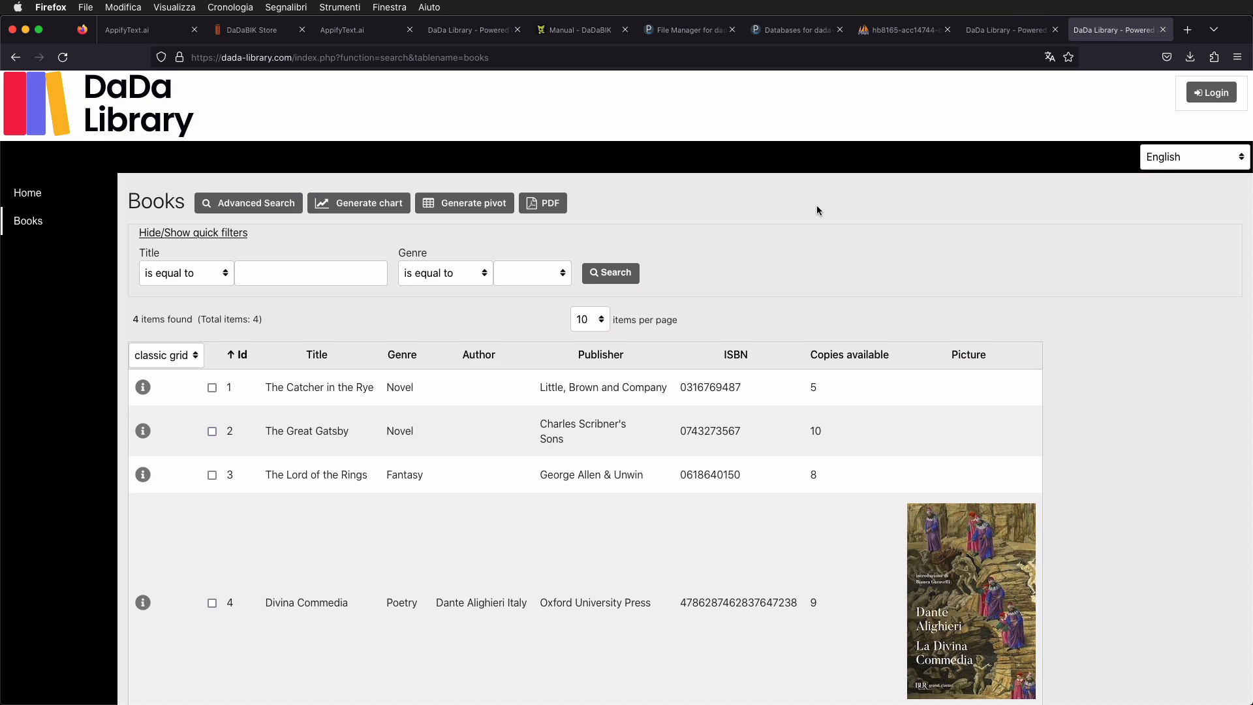
left_click(1207, 94)
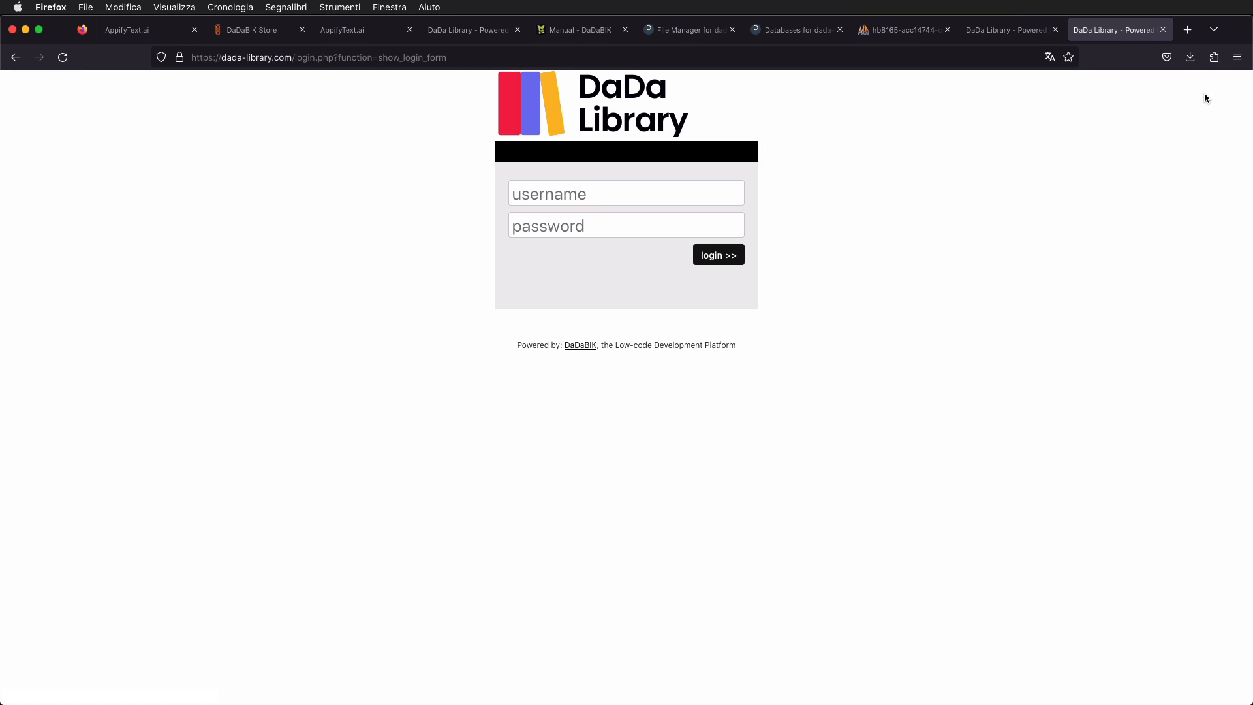
Step: Log in as administrator, open the Loans table, and start a chart report
left_click(584, 203)
type("root")
key("Tab")
type("•")
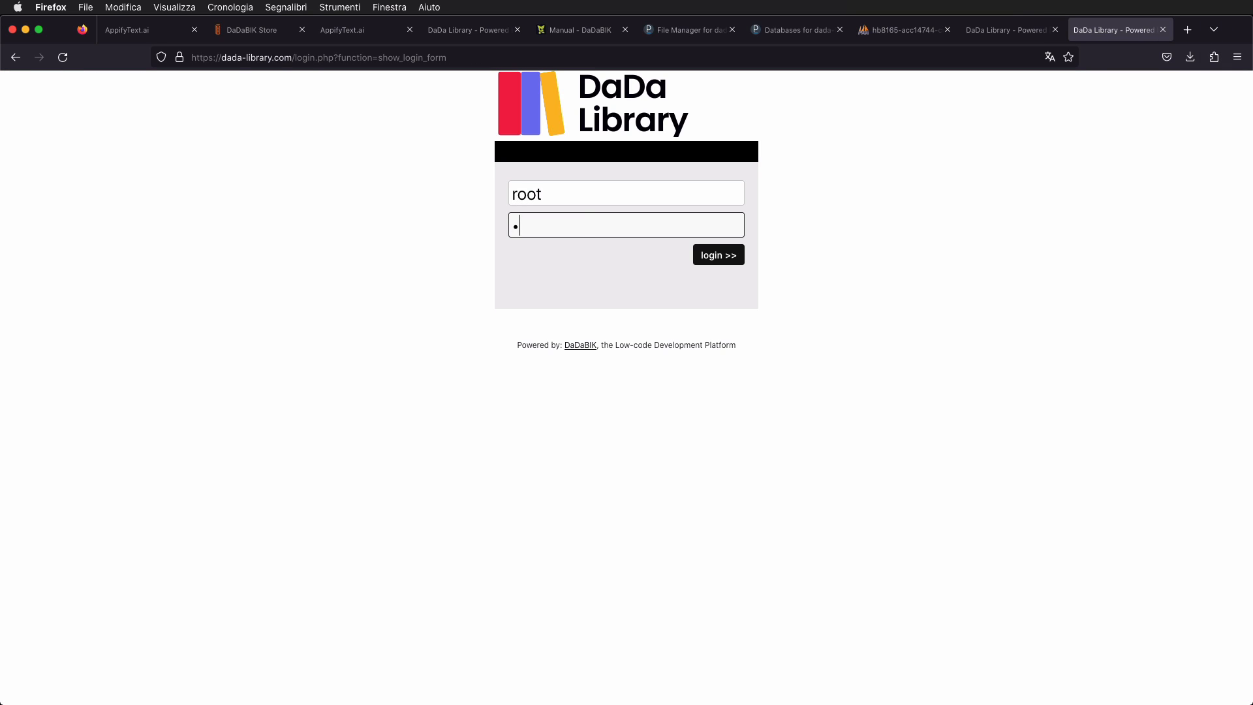
type("•••••••")
left_click(726, 263)
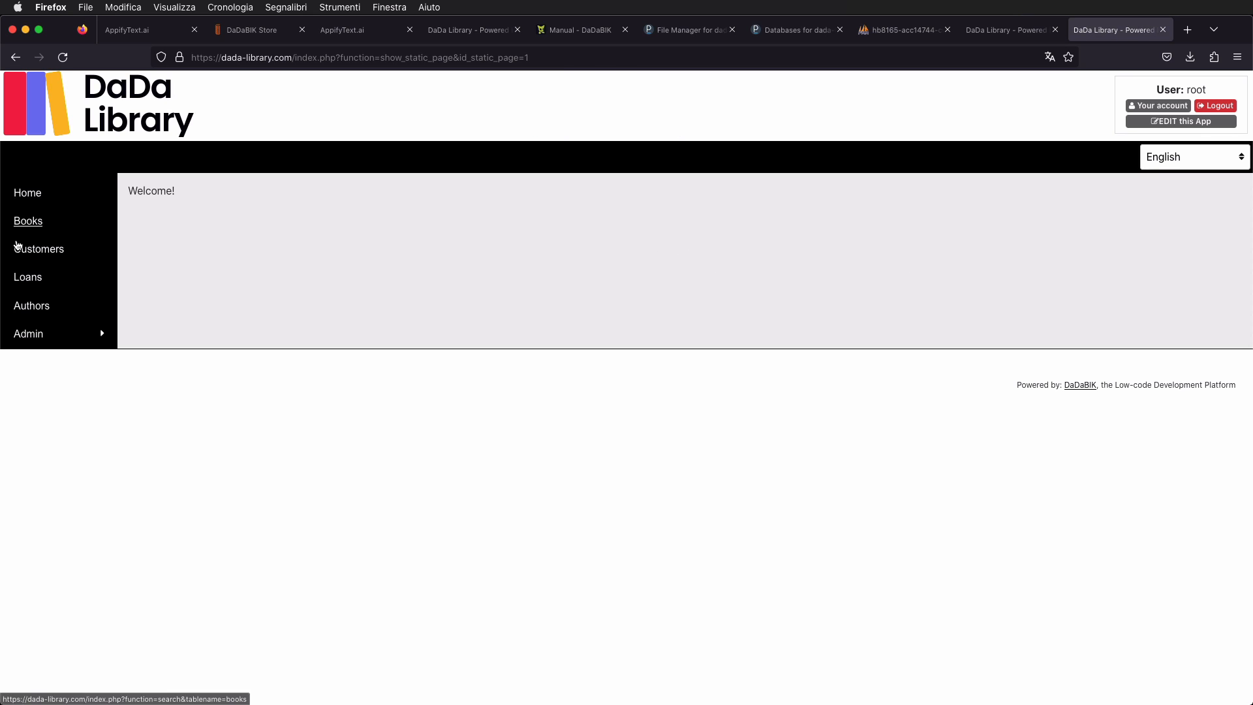
left_click(27, 276)
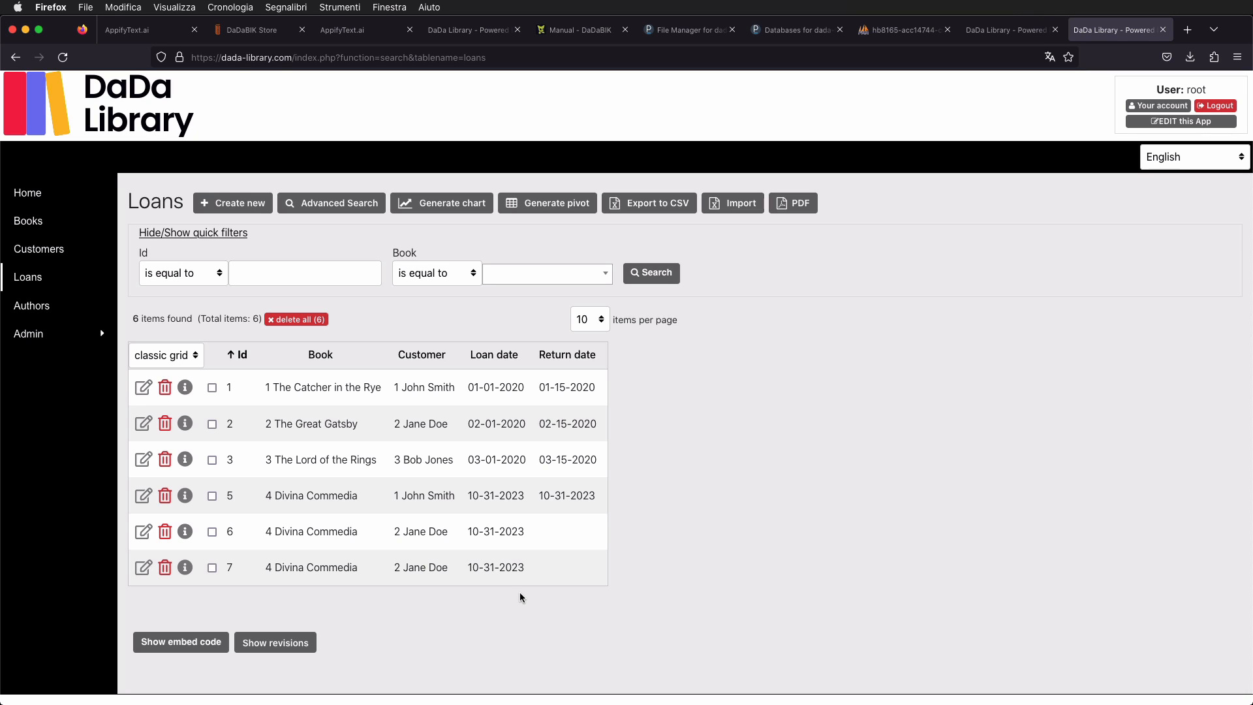
left_click(465, 204)
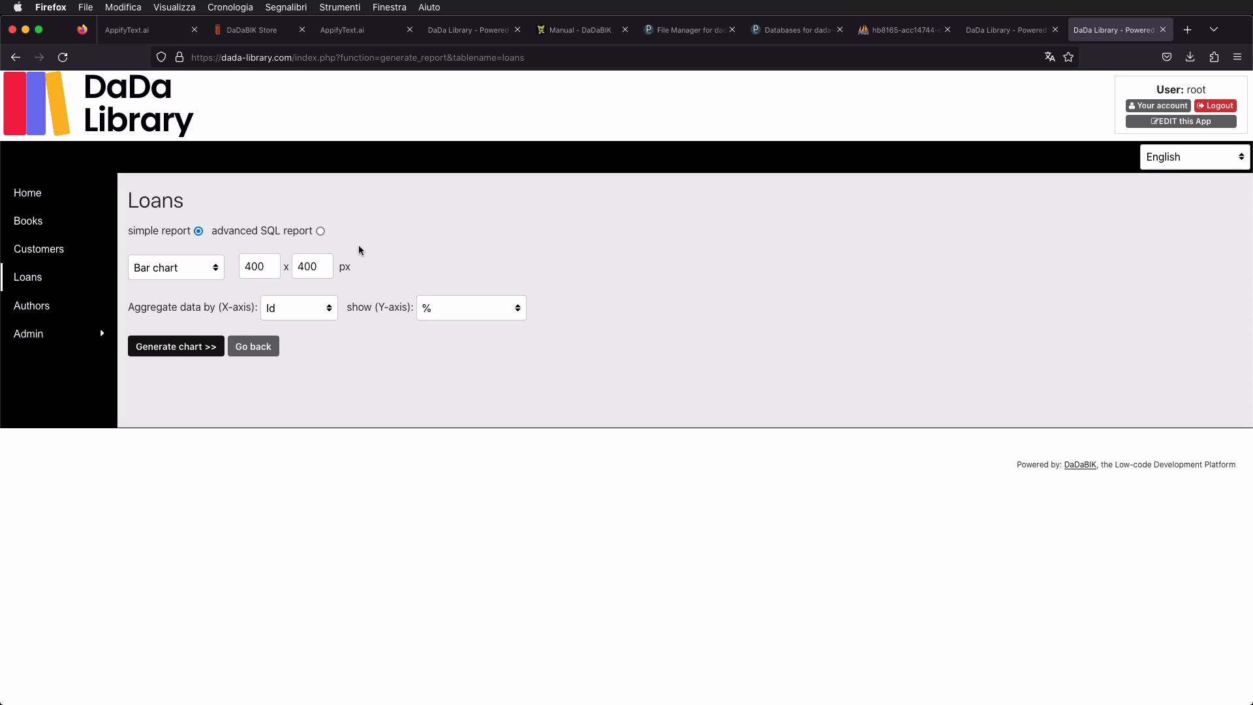
Step: Generate a simple bar chart counting loans per month of Loan date
left_click(320, 232)
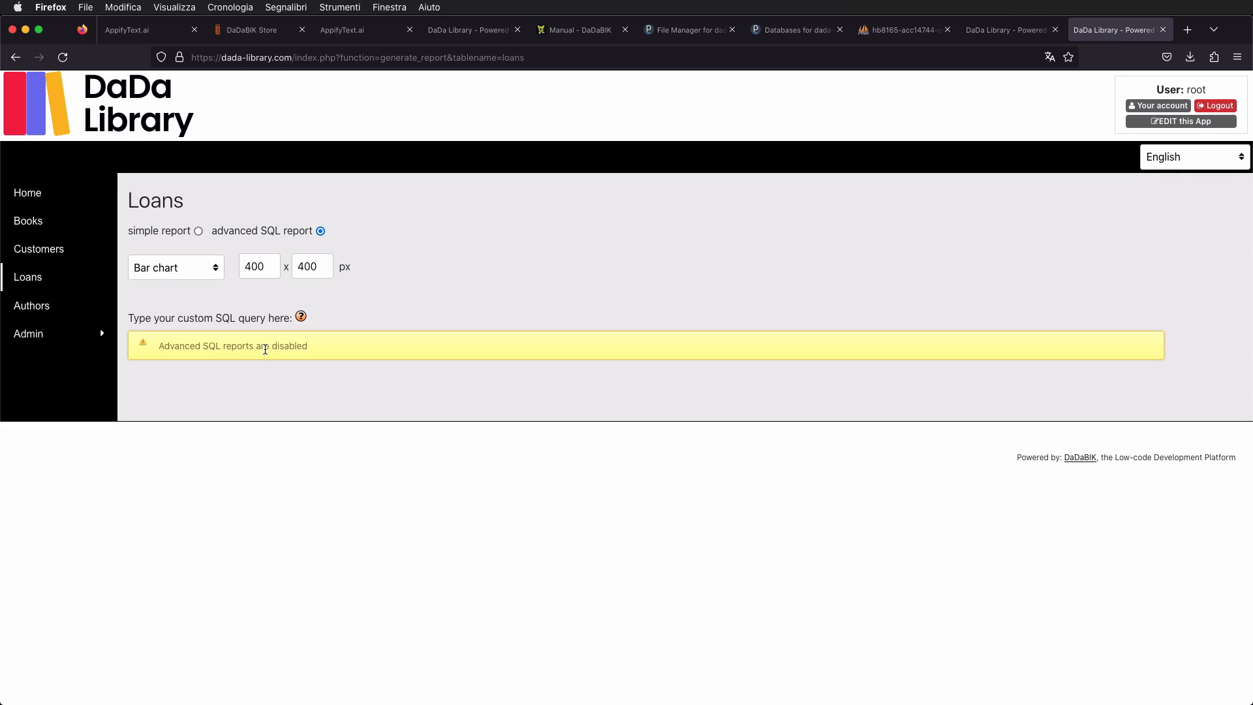
left_click(197, 231)
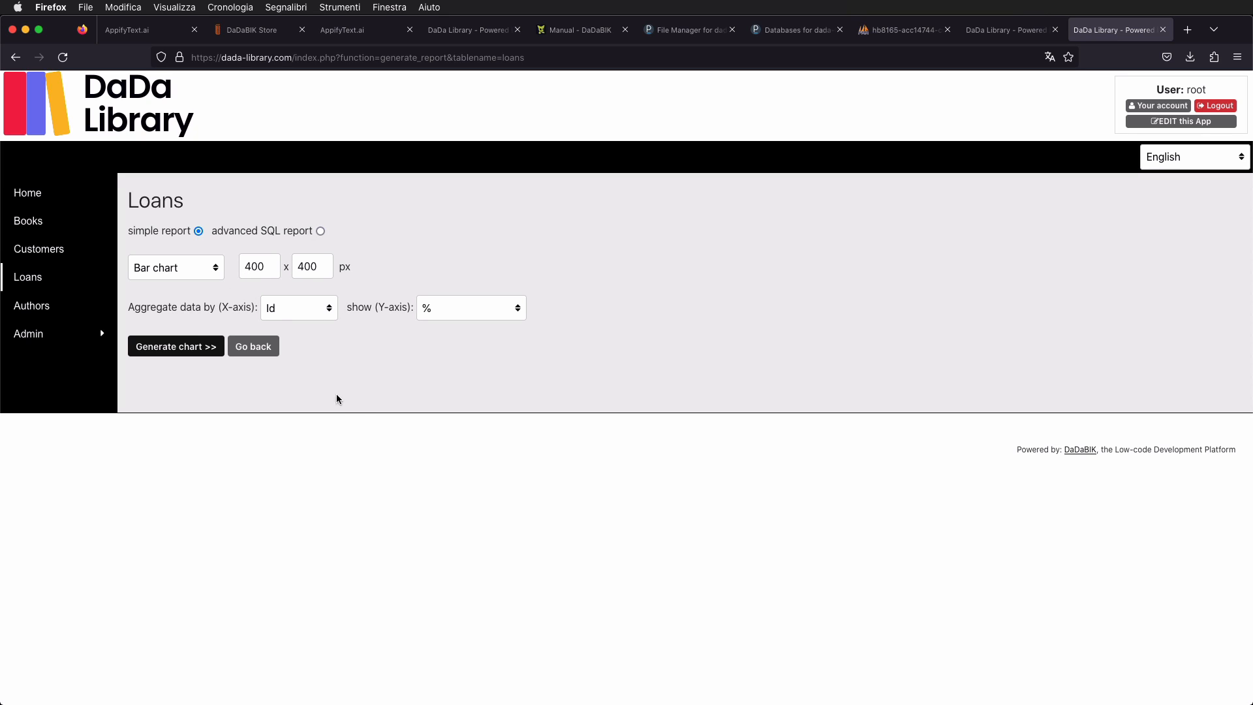
left_click(291, 316)
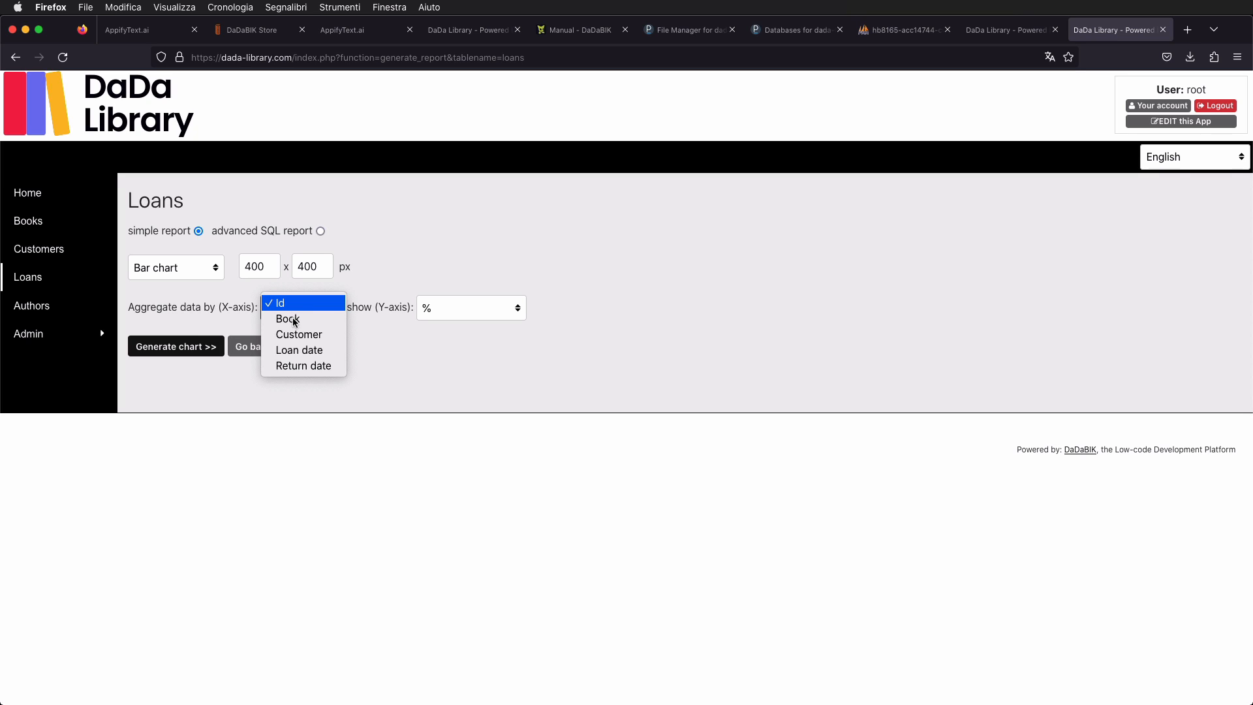
left_click(312, 350)
left_click(309, 321)
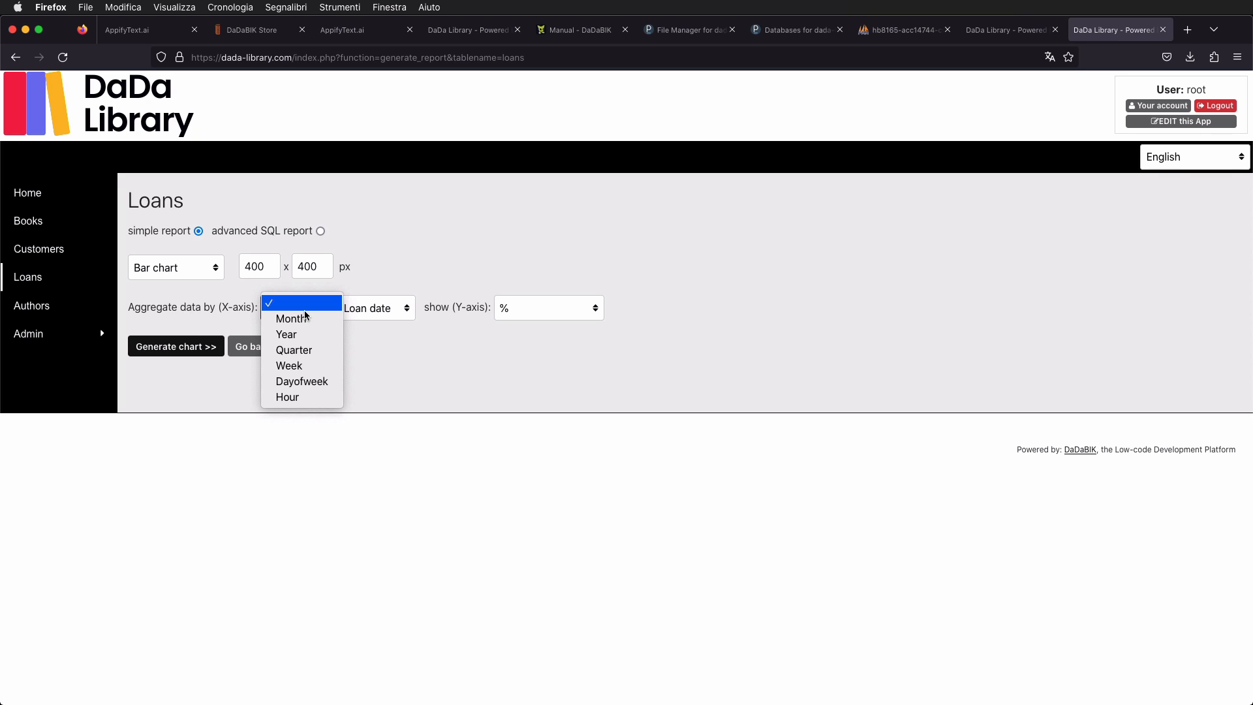
left_click(306, 319)
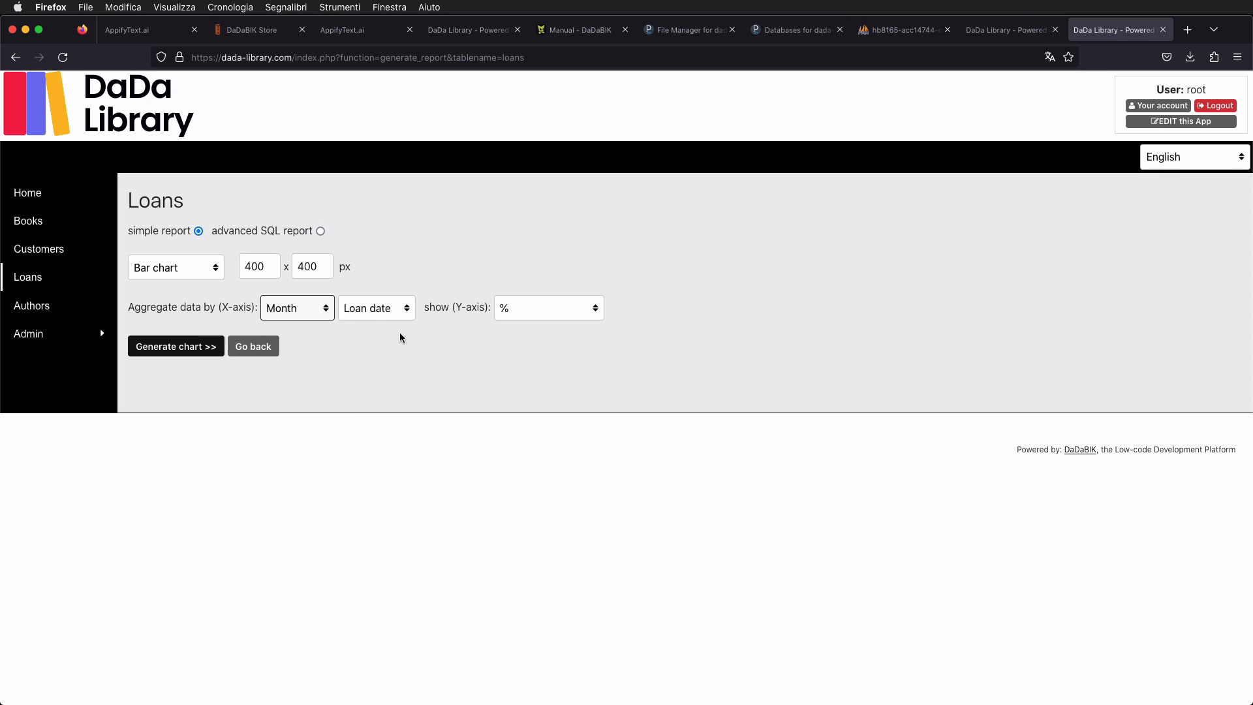
left_click(540, 309)
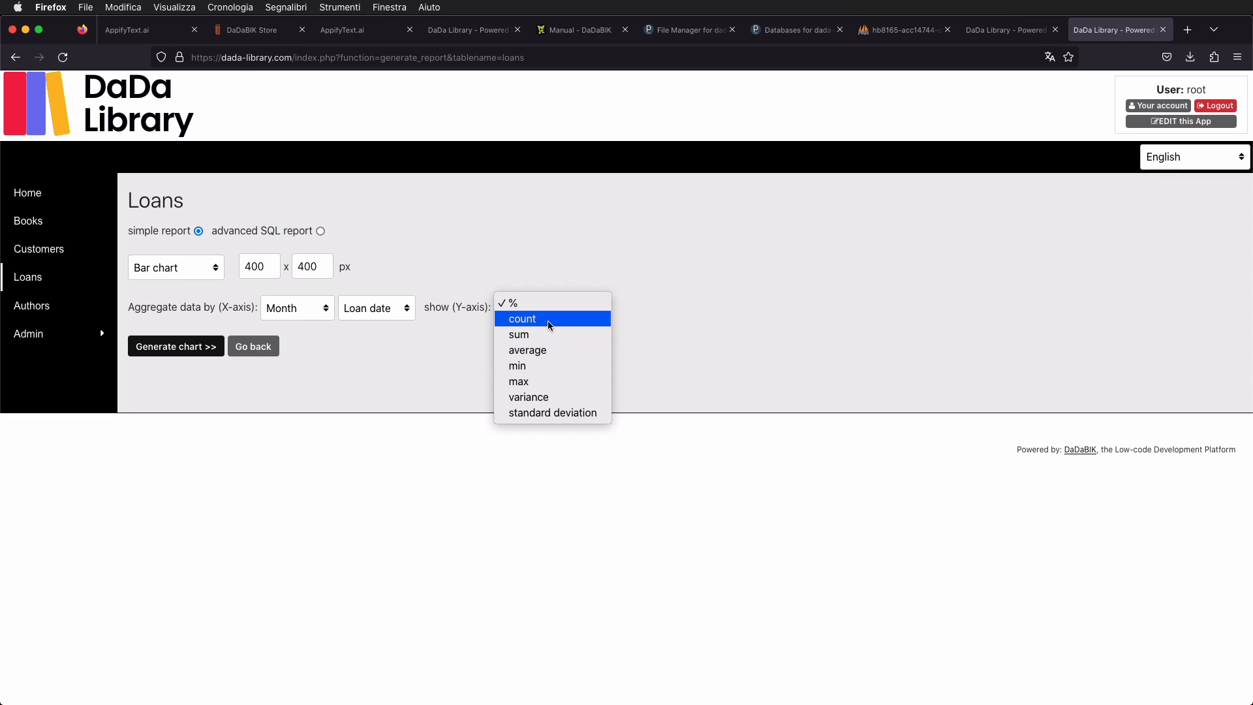
left_click(547, 320)
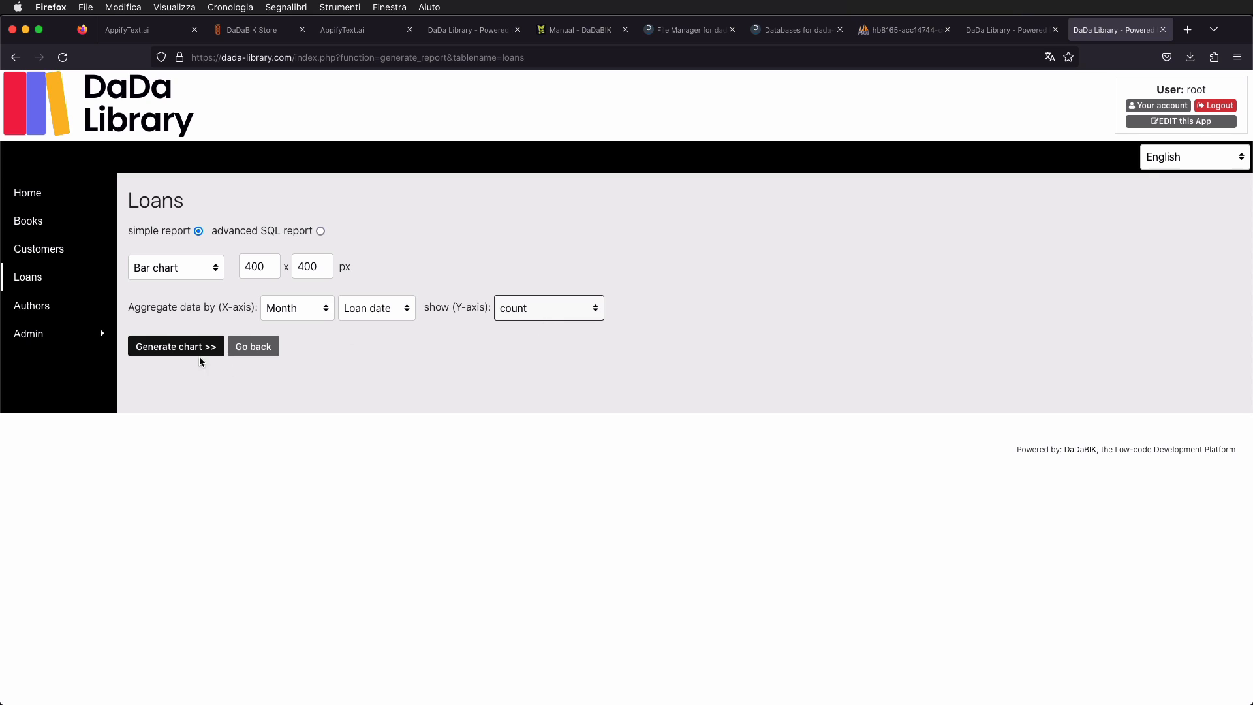
left_click(175, 346)
scroll(710, 360, "down", 1)
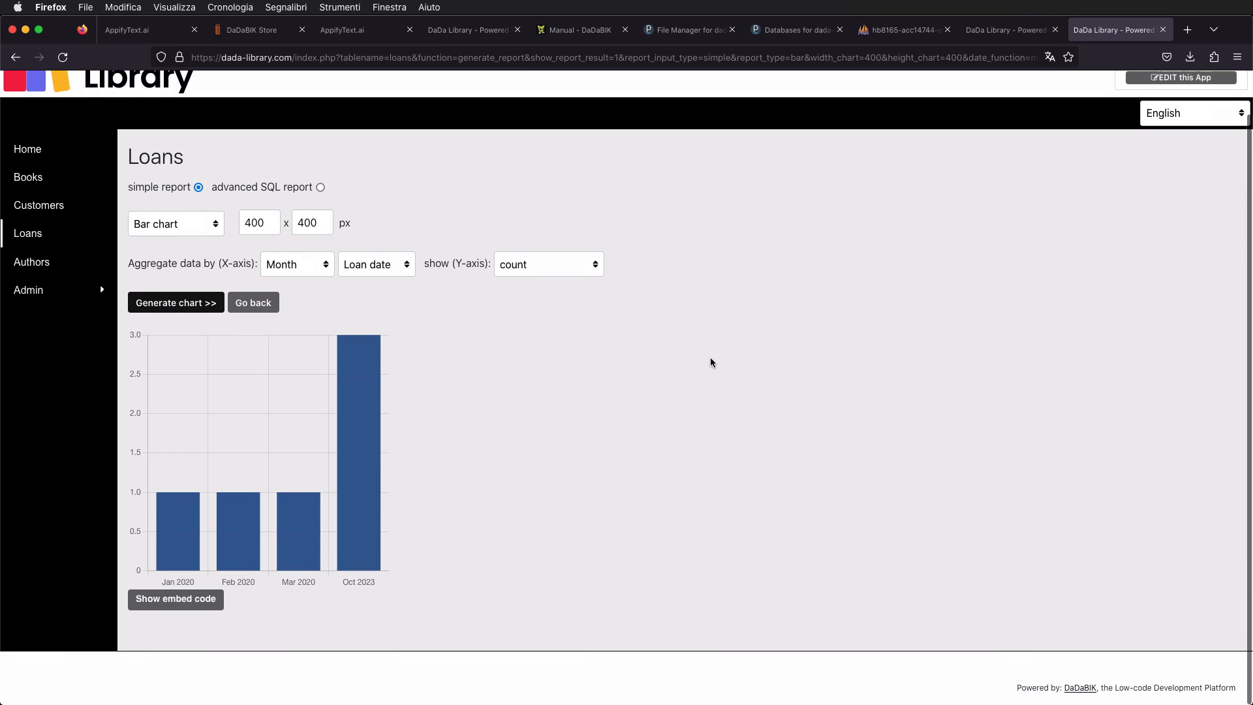
Step: Show the loans-per-month chart's embed code and select its iframe code
mouse_move(173, 568)
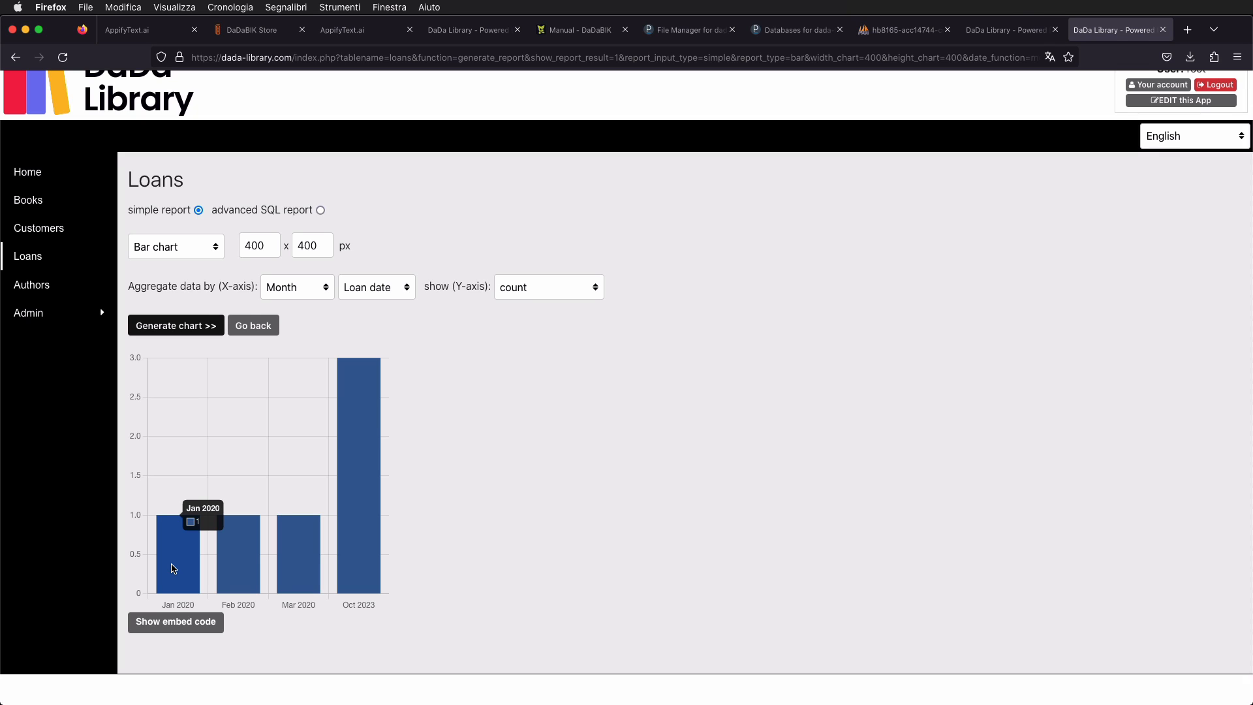
mouse_move(235, 562)
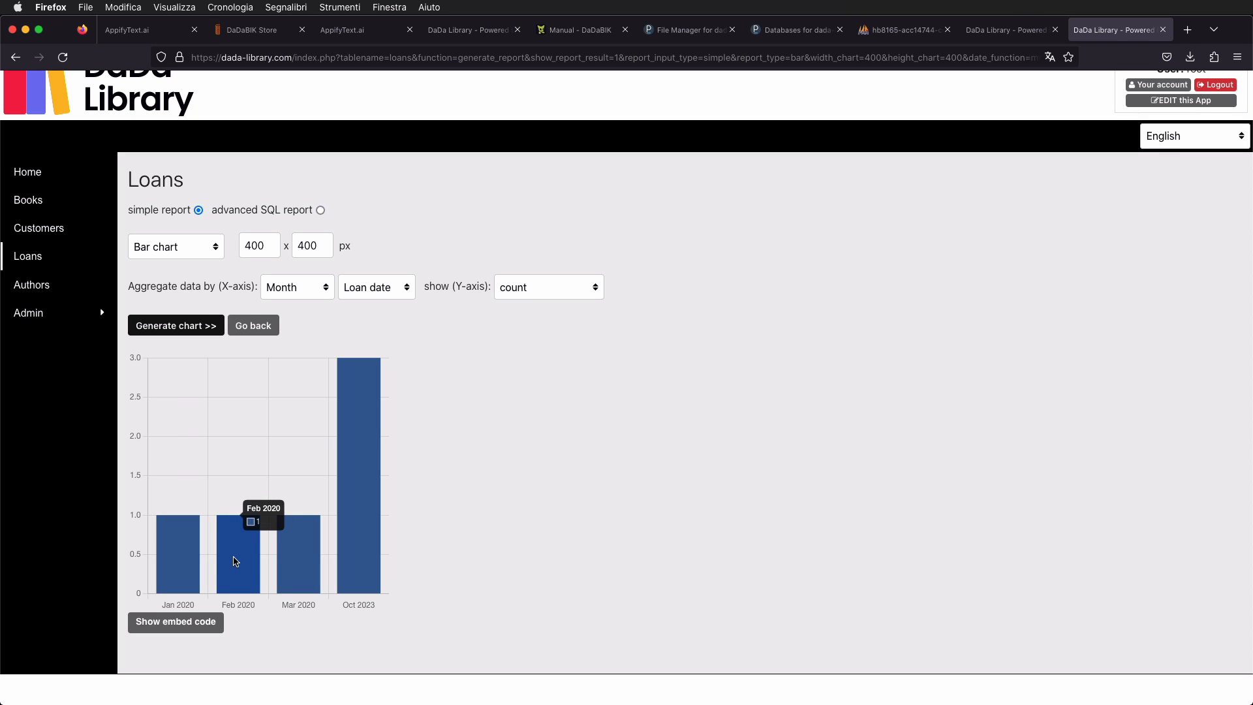
mouse_move(299, 560)
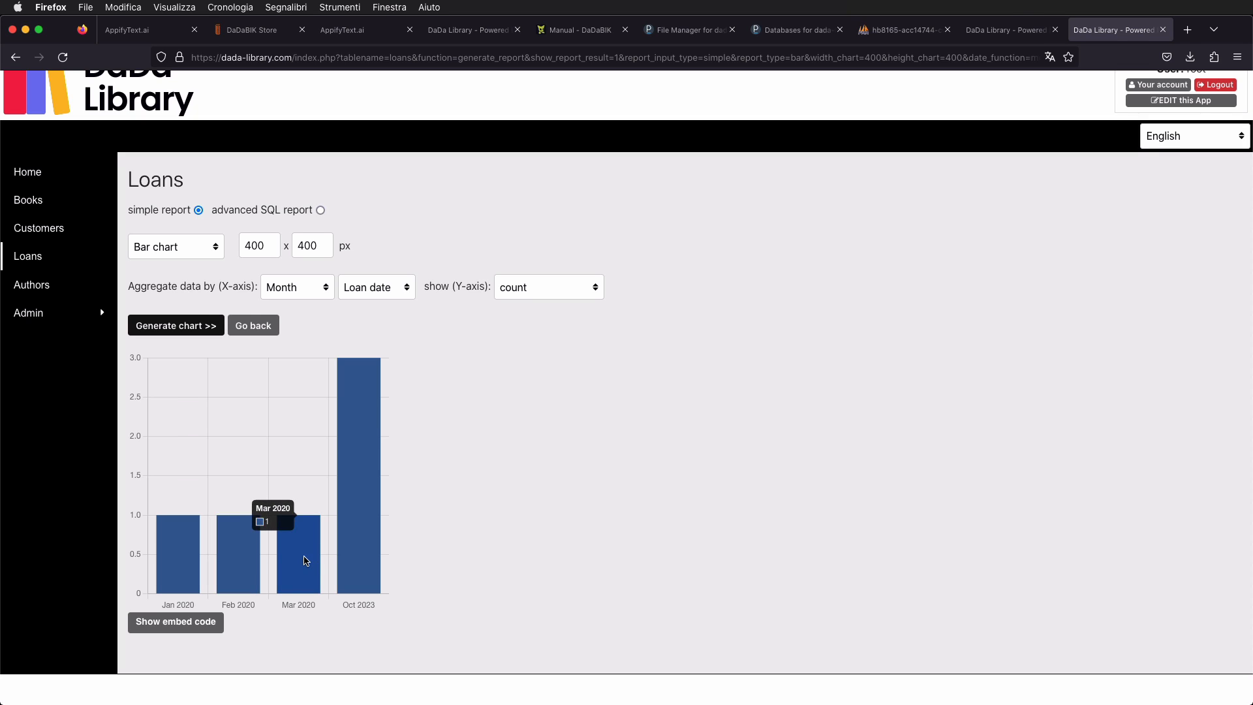
mouse_move(358, 520)
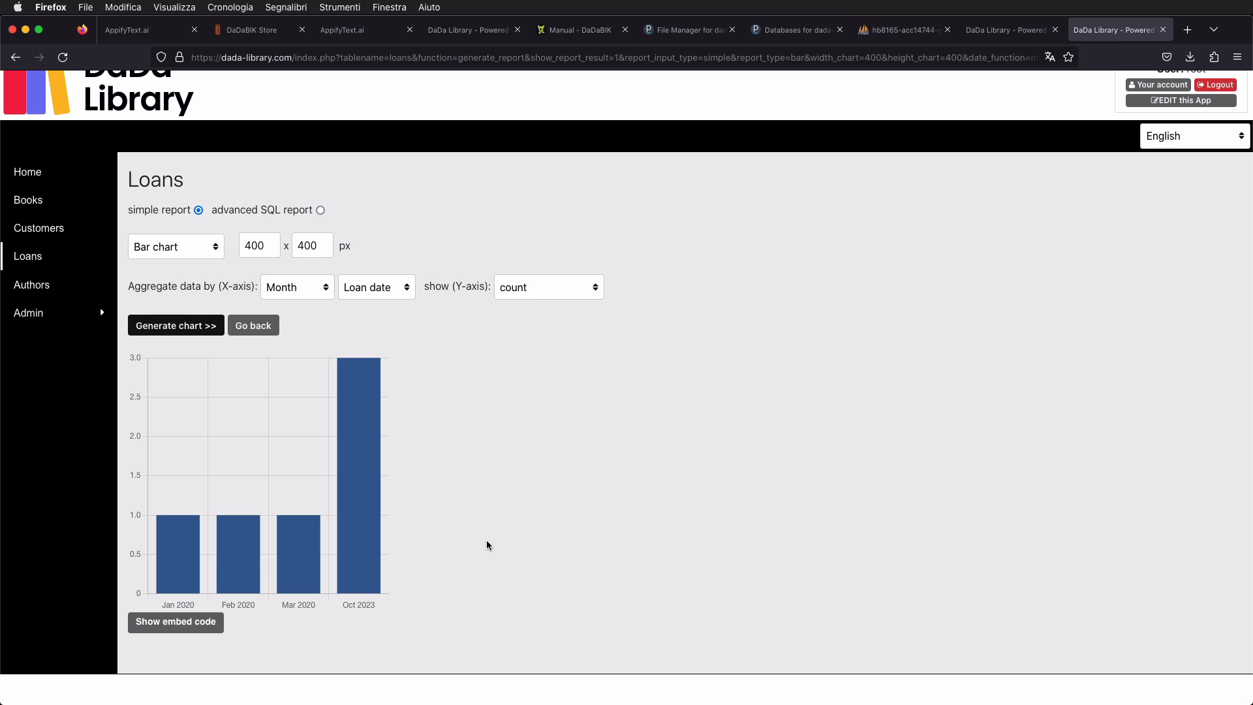
scroll(448, 562, "down", 1)
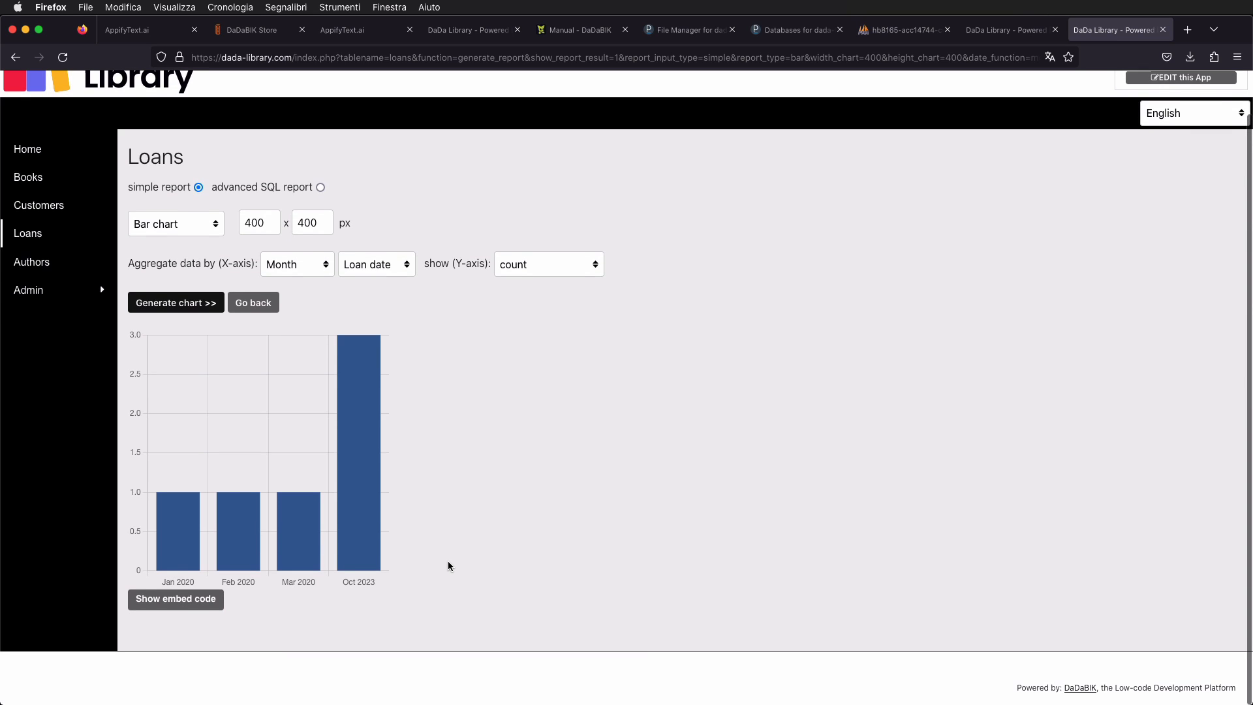
scroll(447, 561, "up", 2)
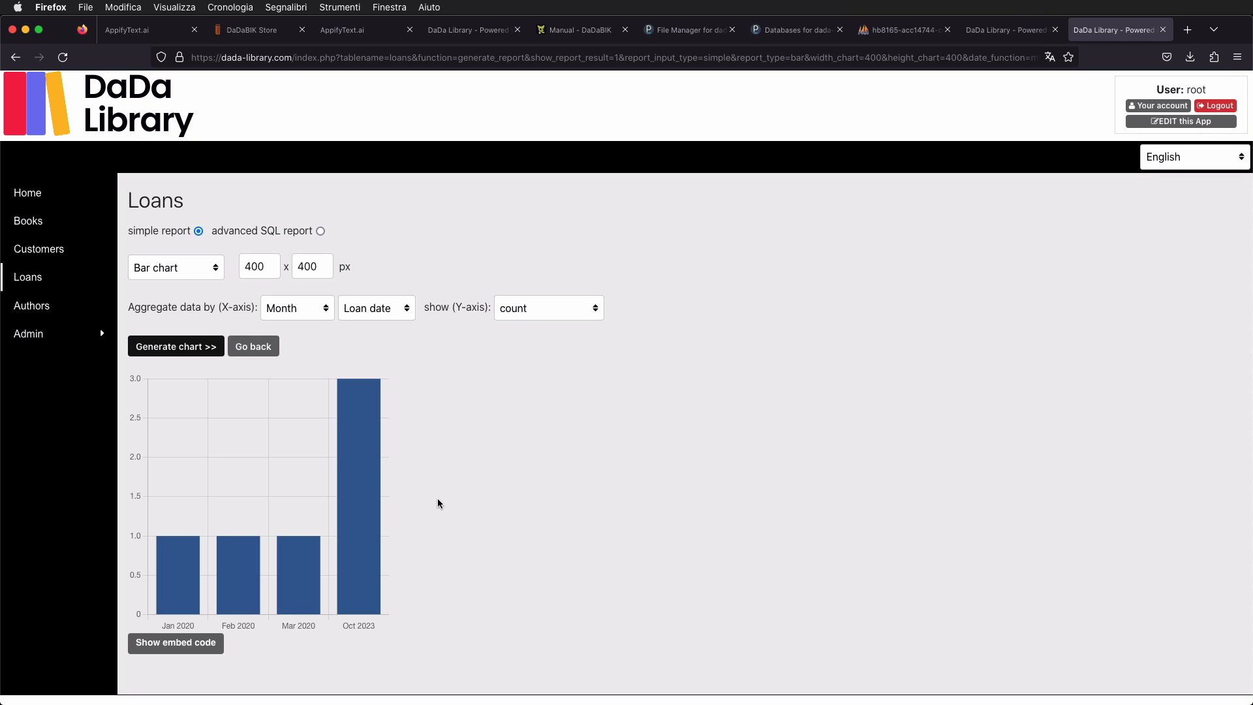
left_click(196, 652)
scroll(542, 556, "down", 5)
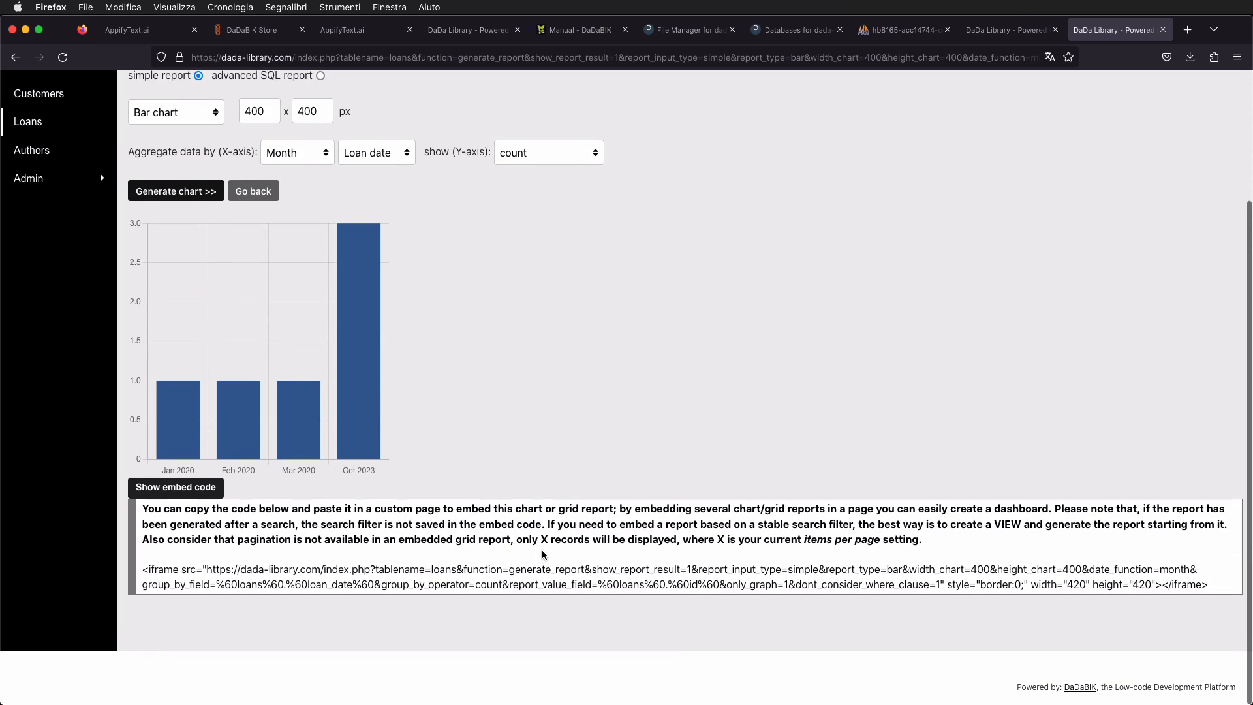
left_click_drag(144, 570, 1211, 589)
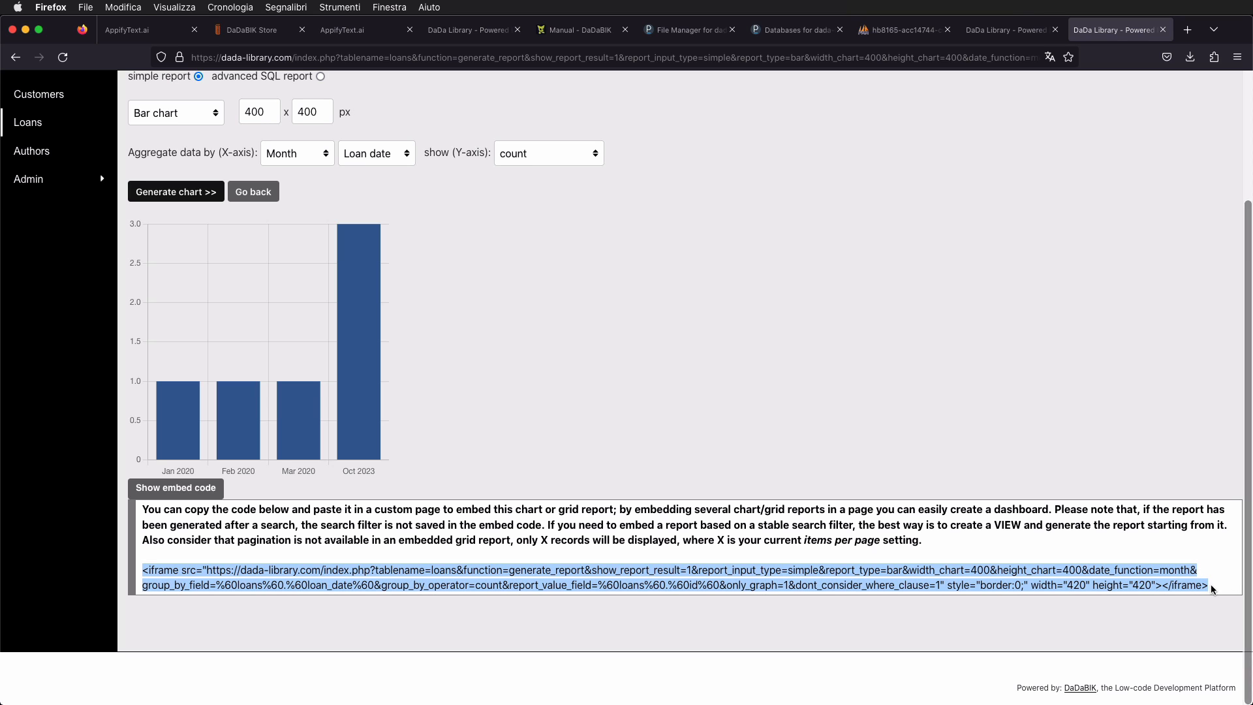
Step: Deselect the code and enter the admin area via EDIT this App
left_click(1094, 417)
scroll(1094, 418, "up", 1)
scroll(1093, 423, "up", 1)
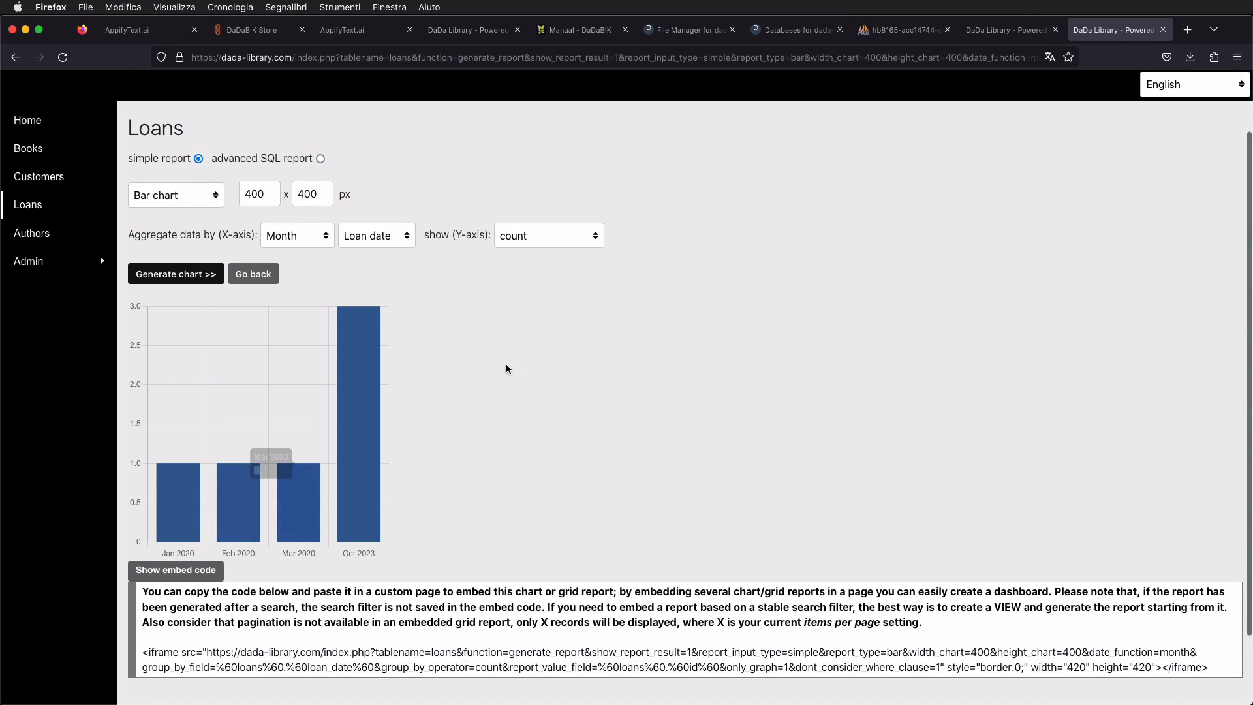
scroll(767, 433, "up", 2)
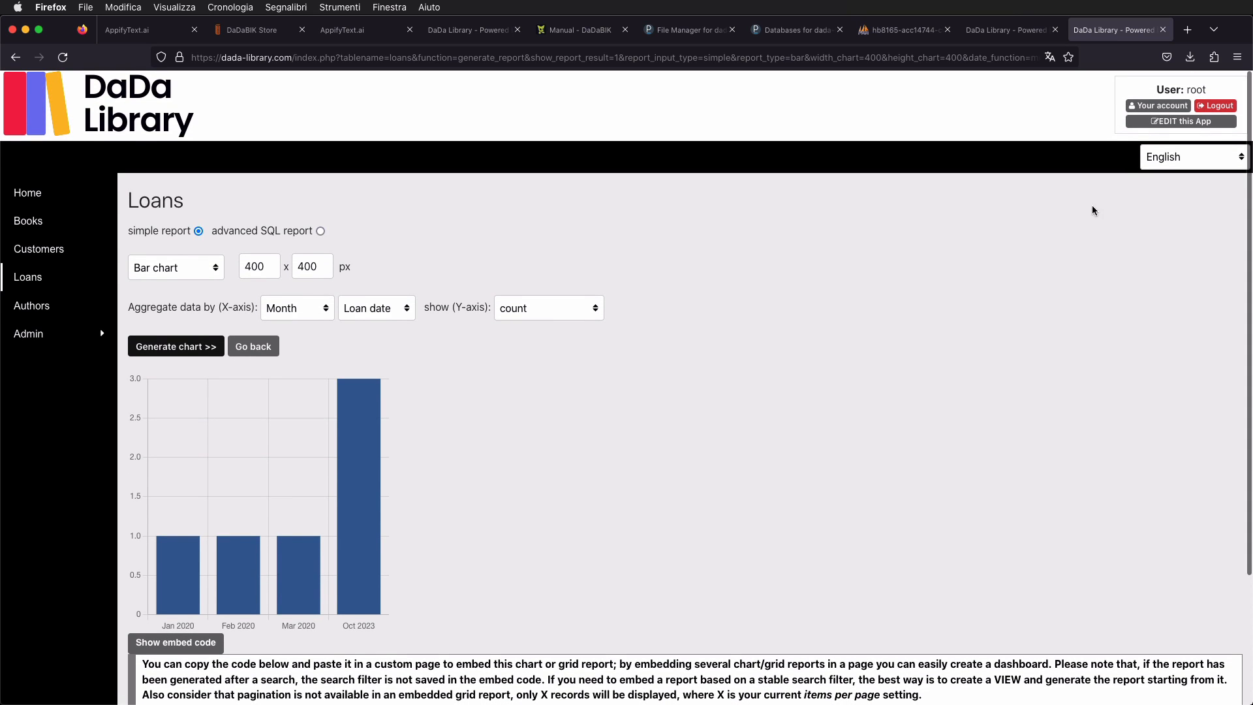
left_click(1181, 122)
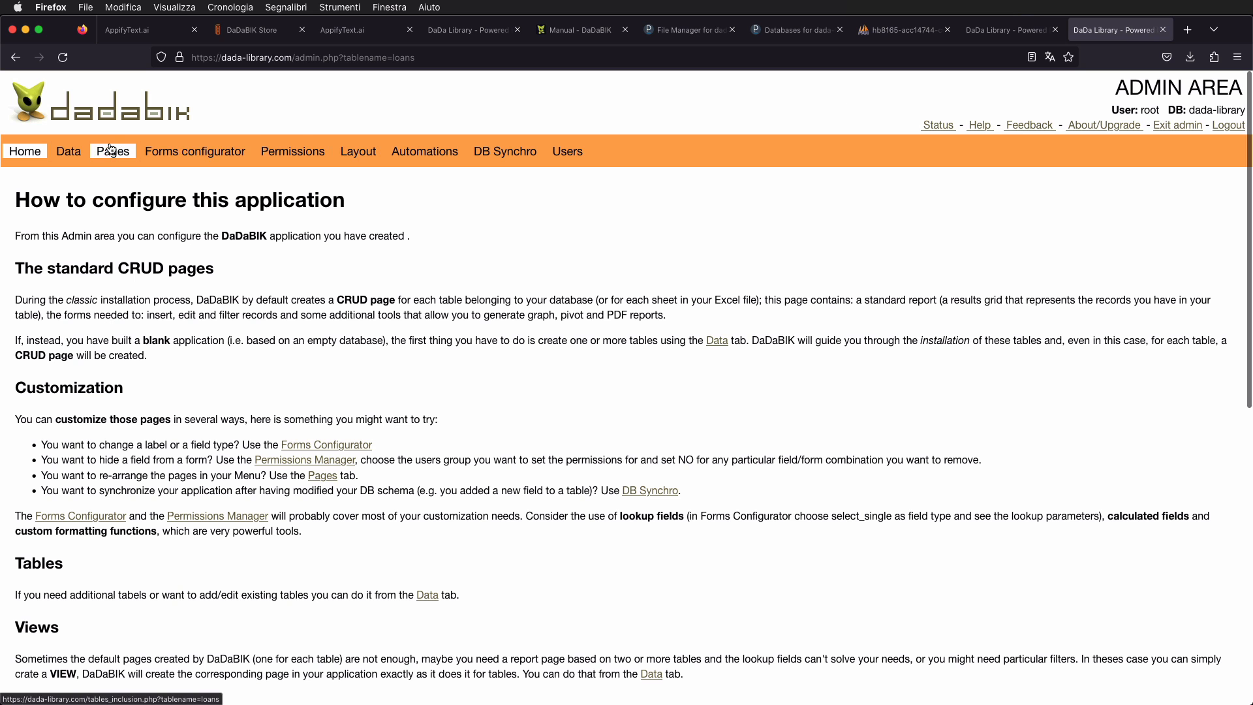
Step: List Custom Pages in Pages and add a new page
left_click(113, 154)
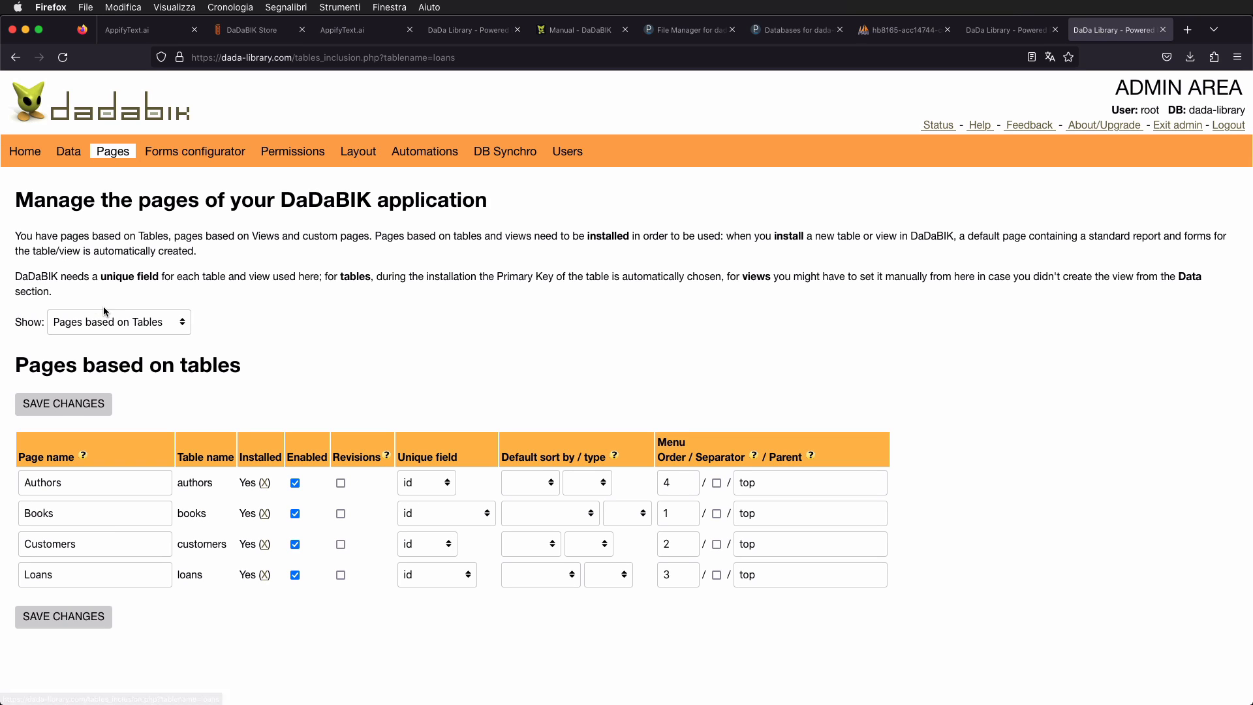
left_click(117, 324)
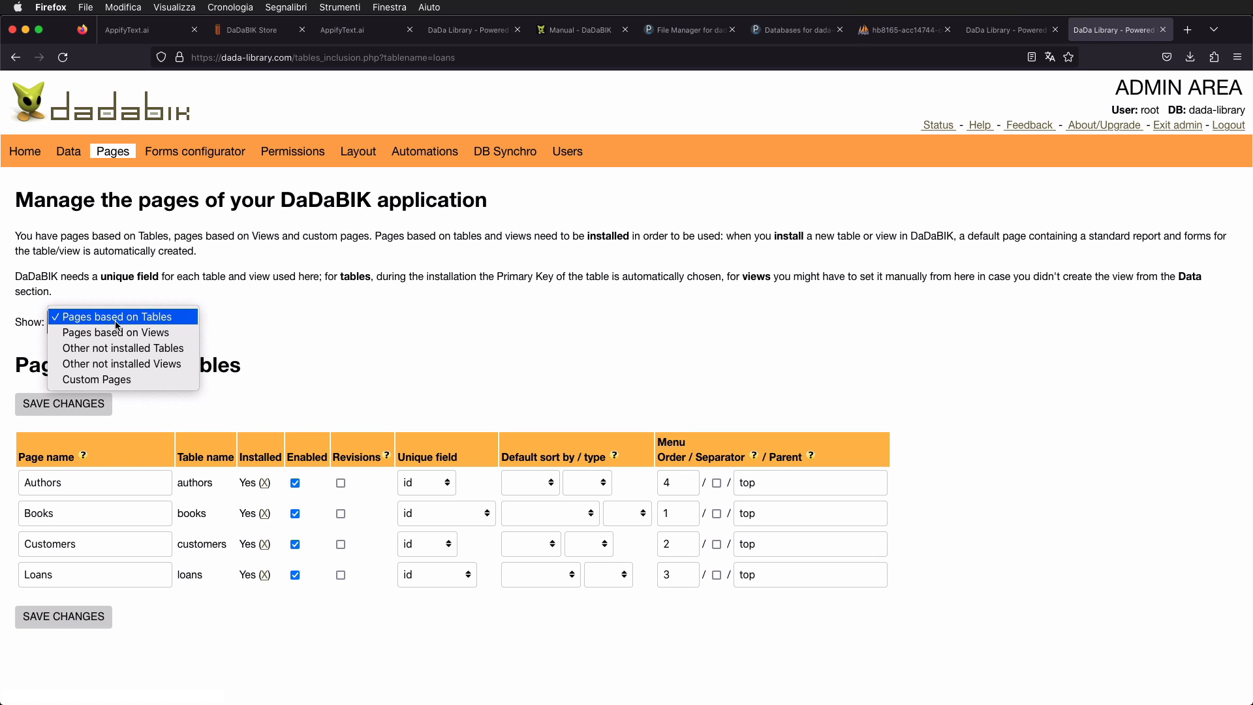
left_click(116, 380)
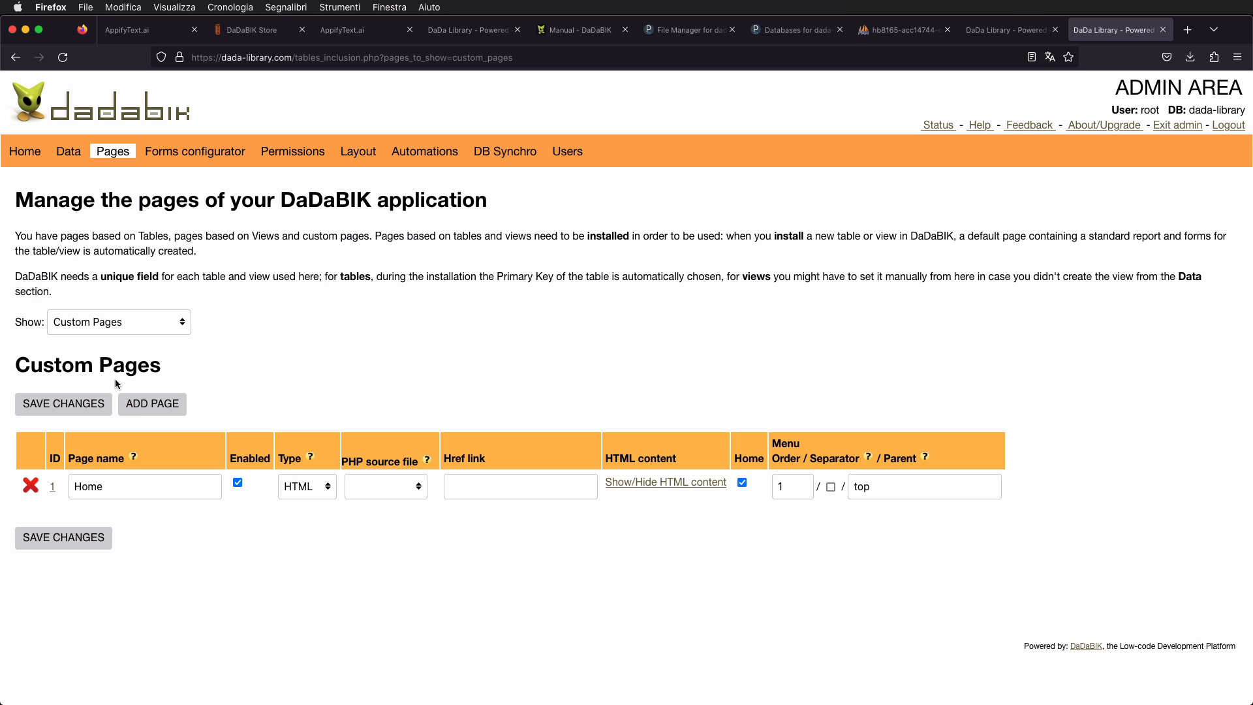
left_click(154, 405)
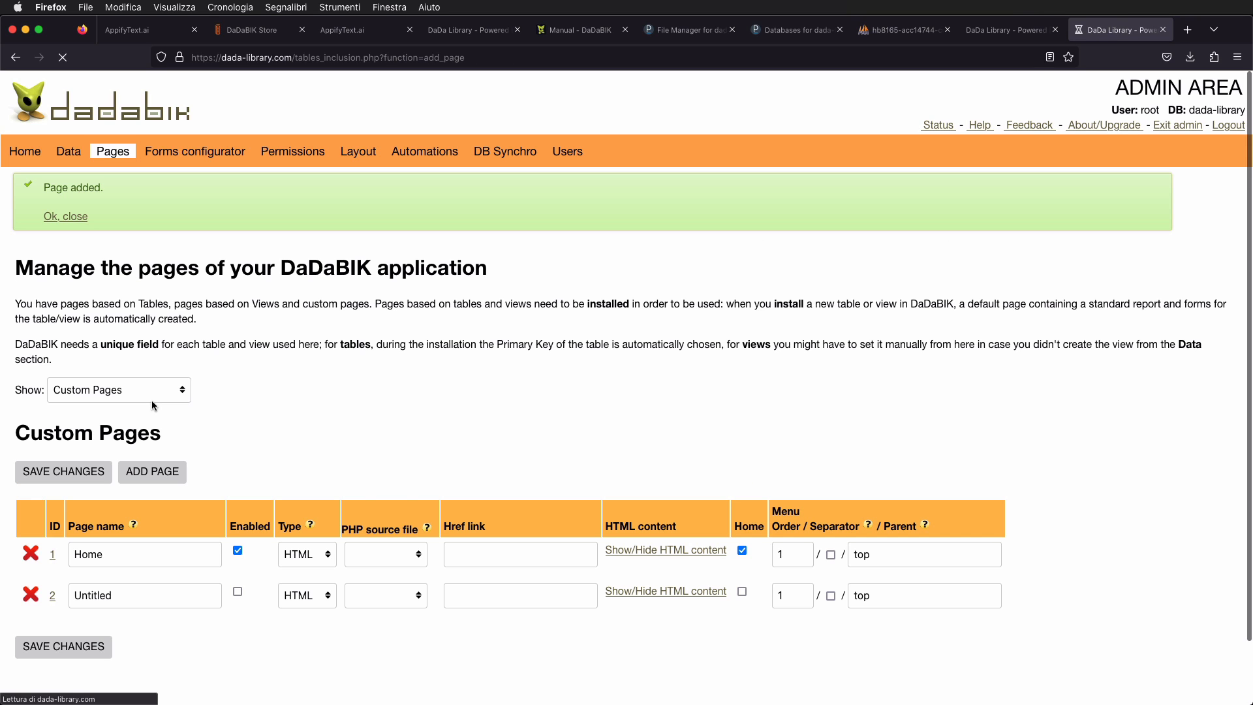
Step: Rename the Untitled page to 'Dashboard', tick Enabled, and keep Type HTML
double_click(90, 596)
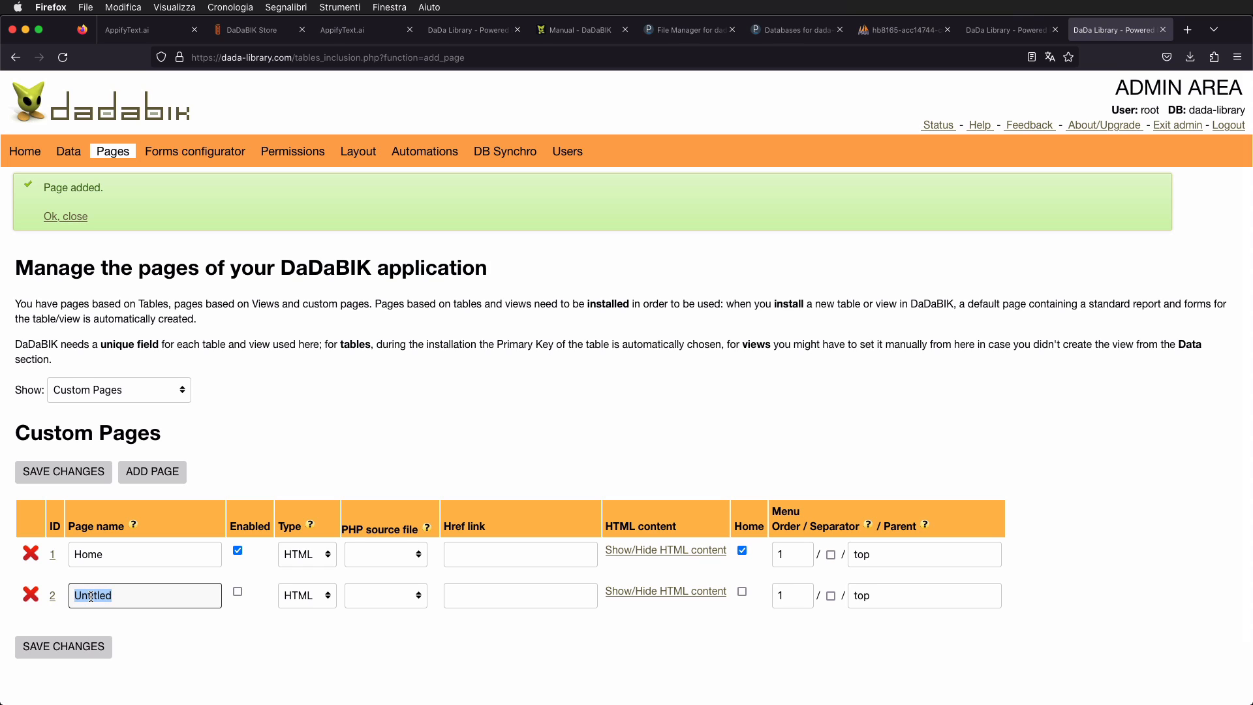
type("Dashboard")
scroll(216, 496, "down", 2)
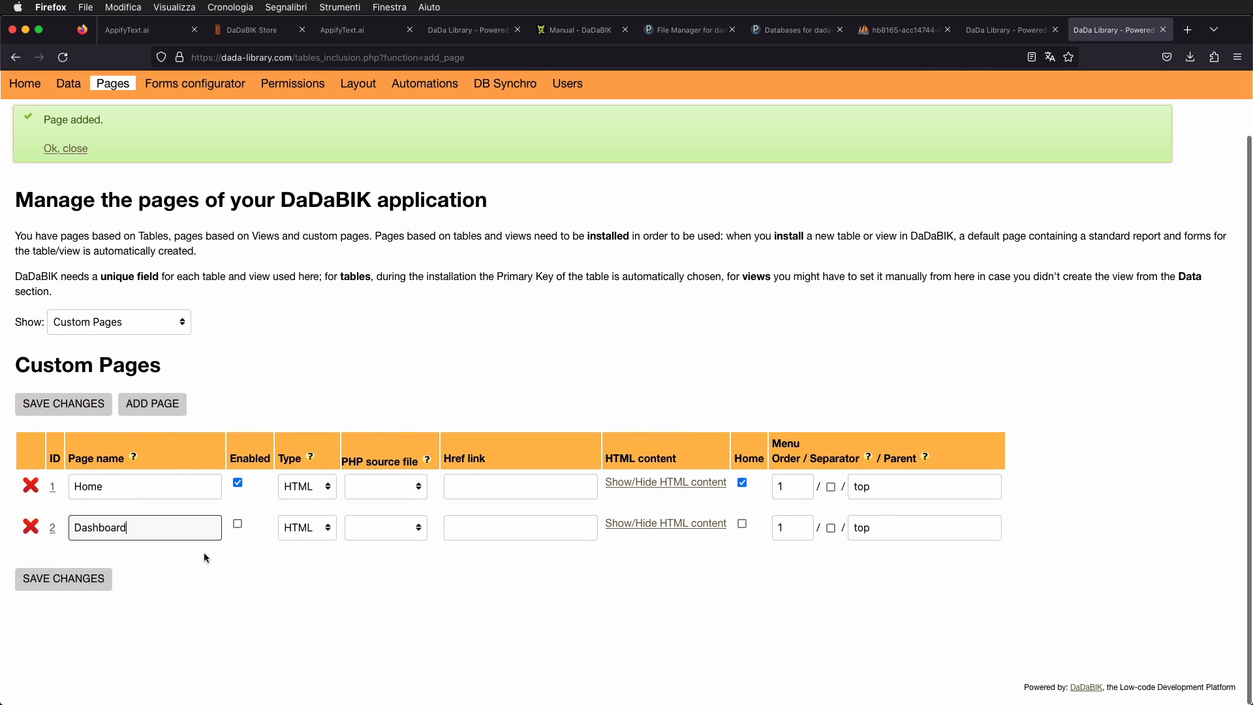
left_click(237, 526)
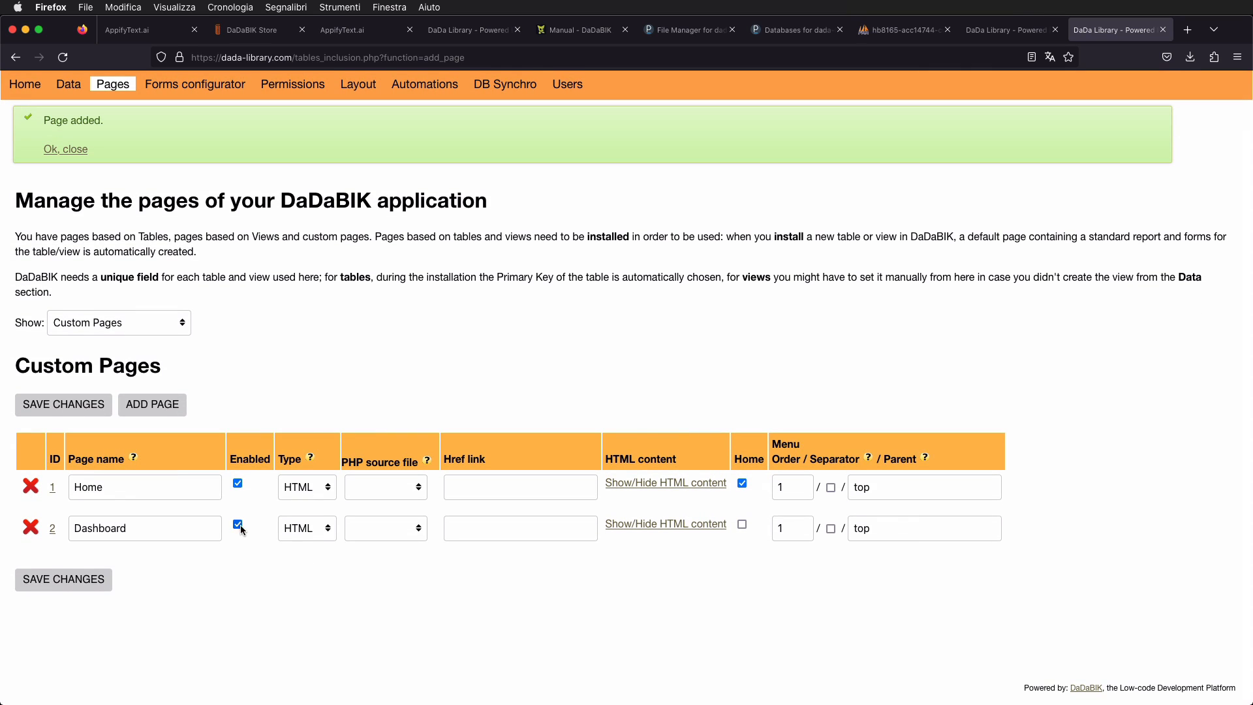
left_click(310, 530)
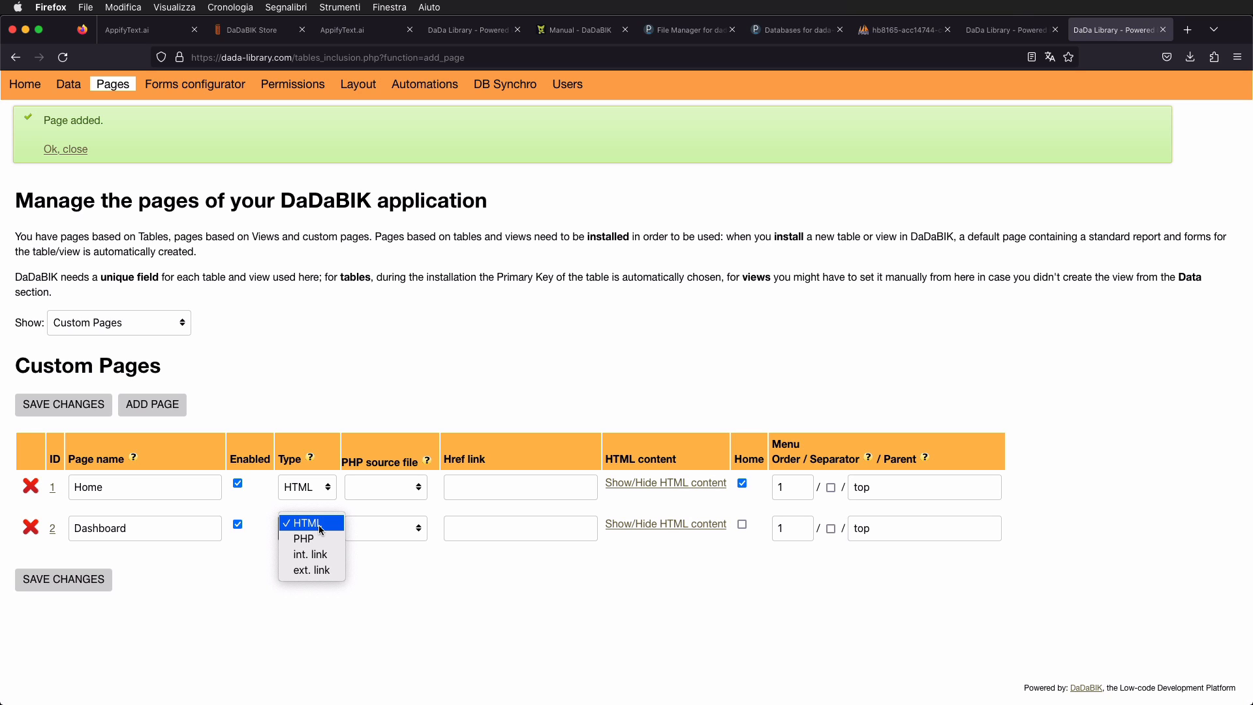
left_click(321, 530)
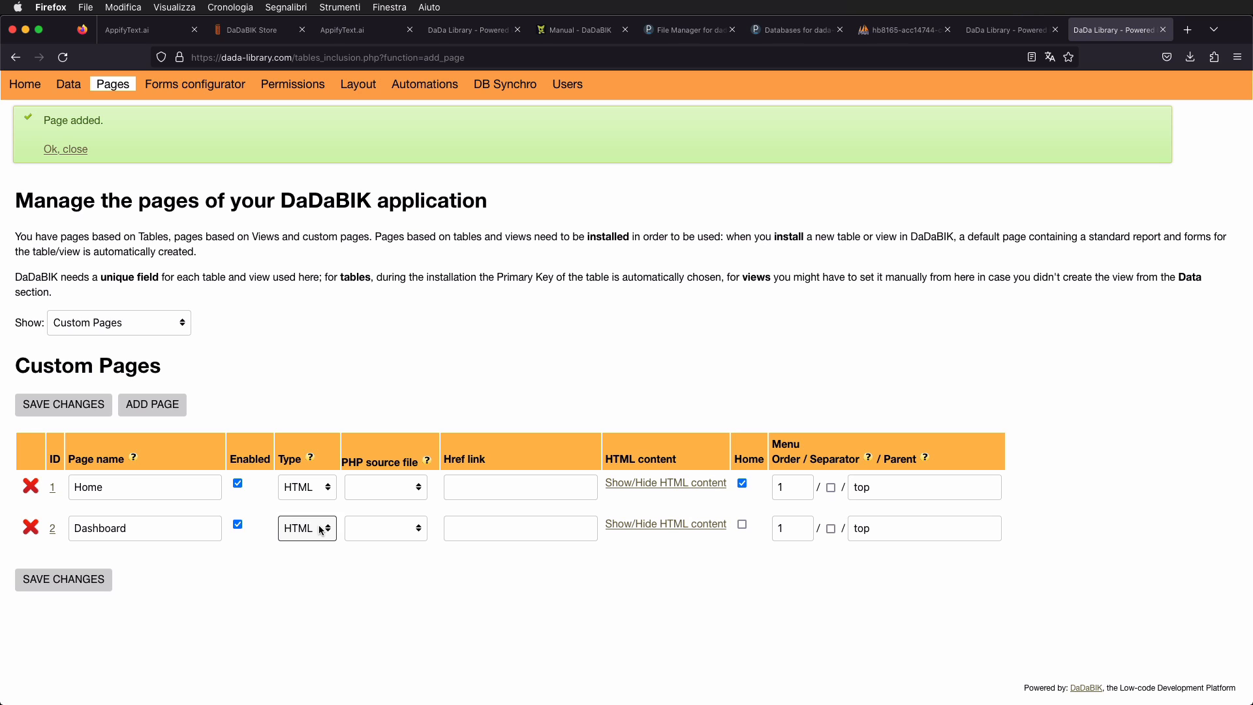
Step: Open the Dashboard page's HTML content editor for editing
left_click(683, 524)
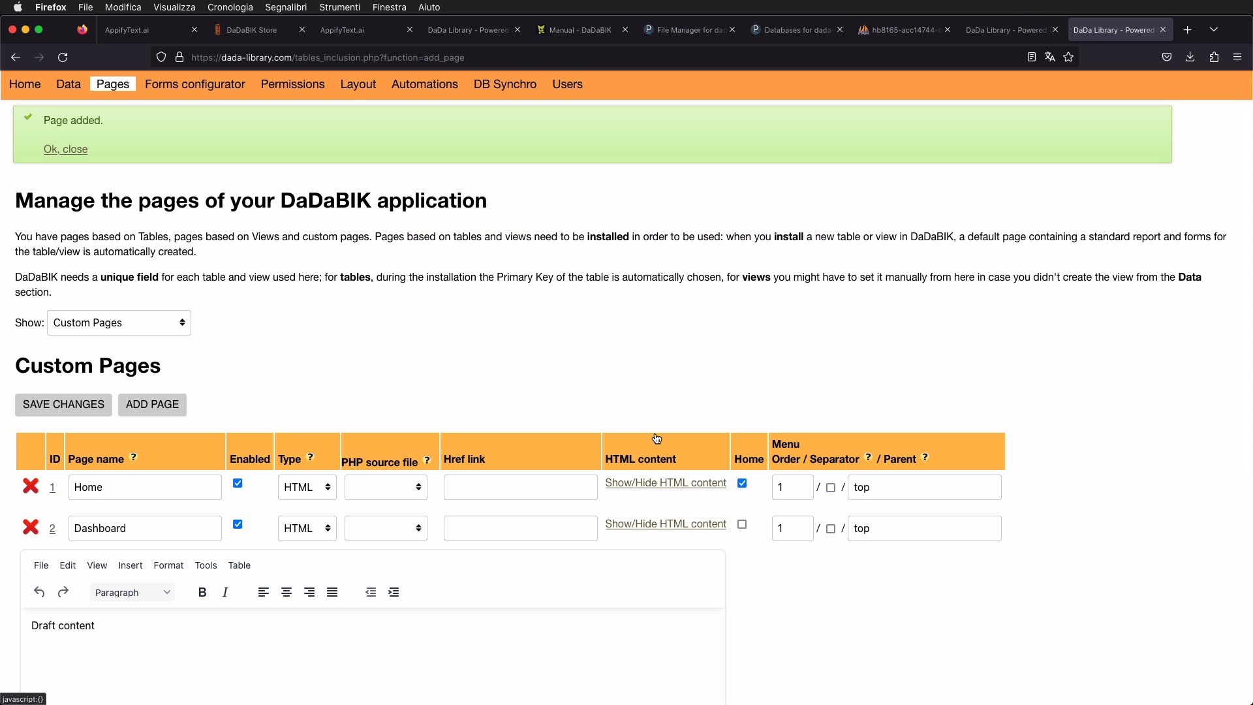
scroll(643, 342, "down", 5)
left_click(224, 448)
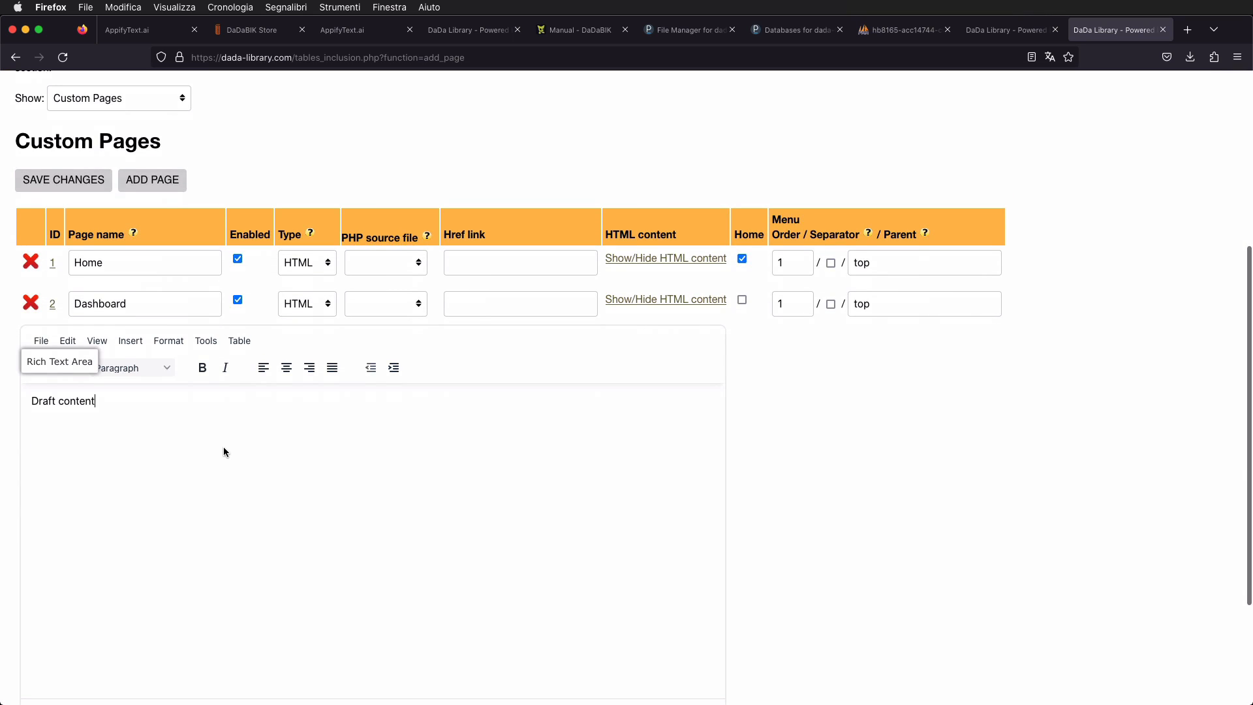
scroll(131, 467, "down", 2)
scroll(130, 467, "up", 1)
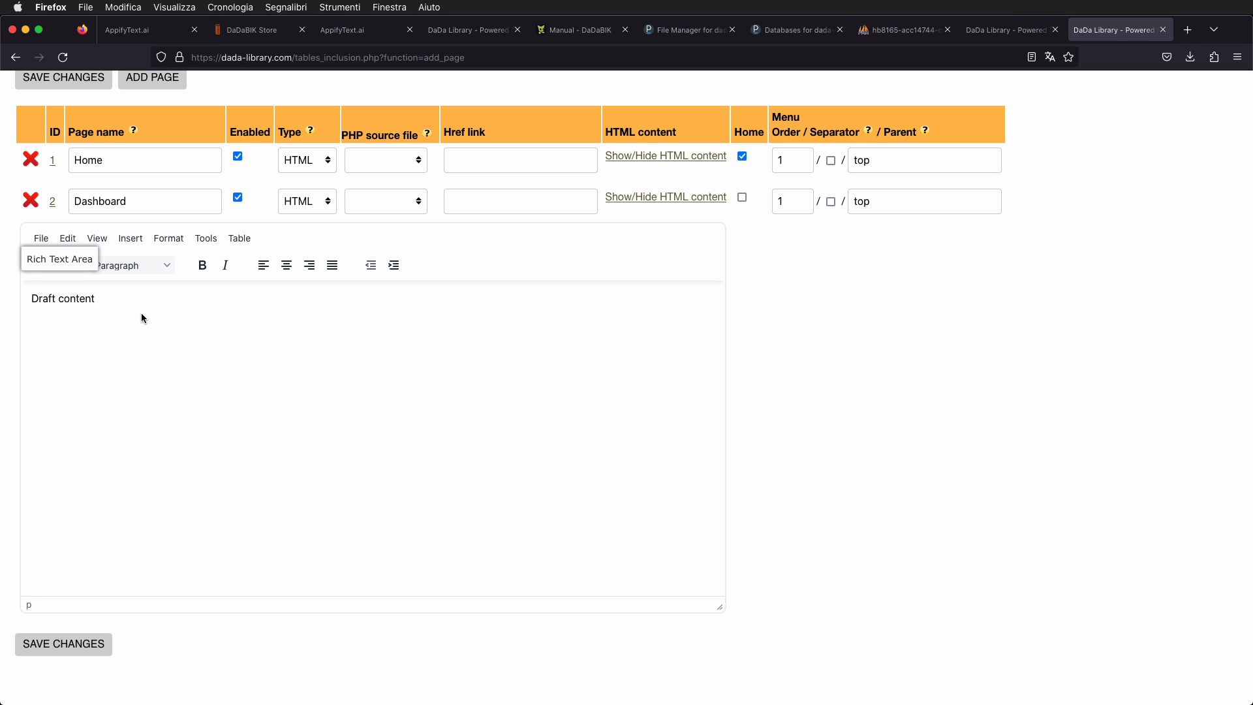
Step: Add scratch test lines below the draft text, making one of them bold
key("Return")
type("fjlsadkfjlkdsfkldjs")
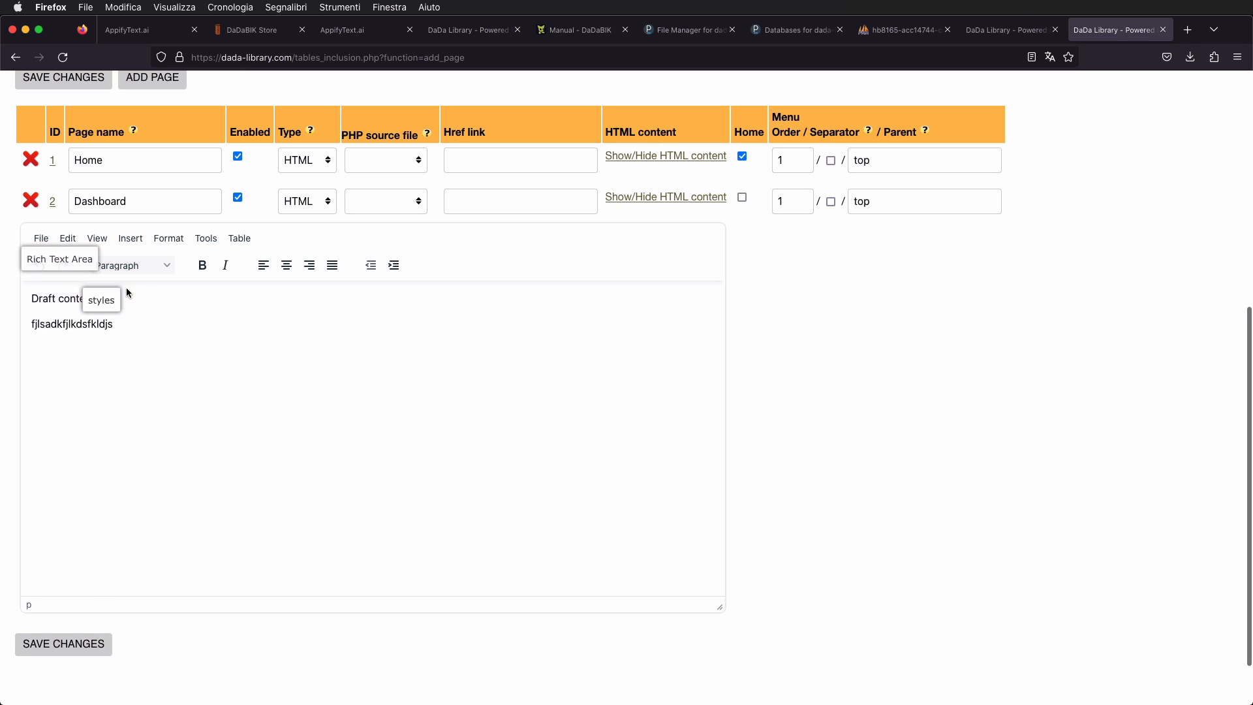
key("super+shift+Left")
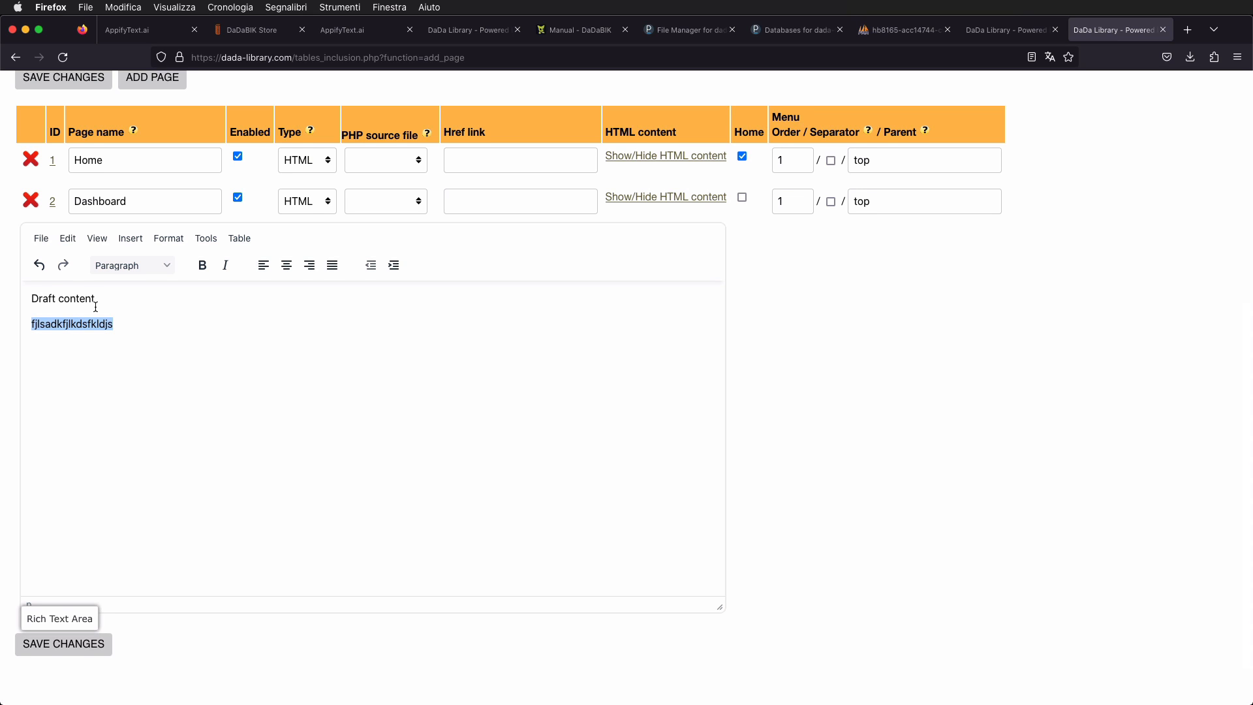
scroll(95, 307, "up", 2)
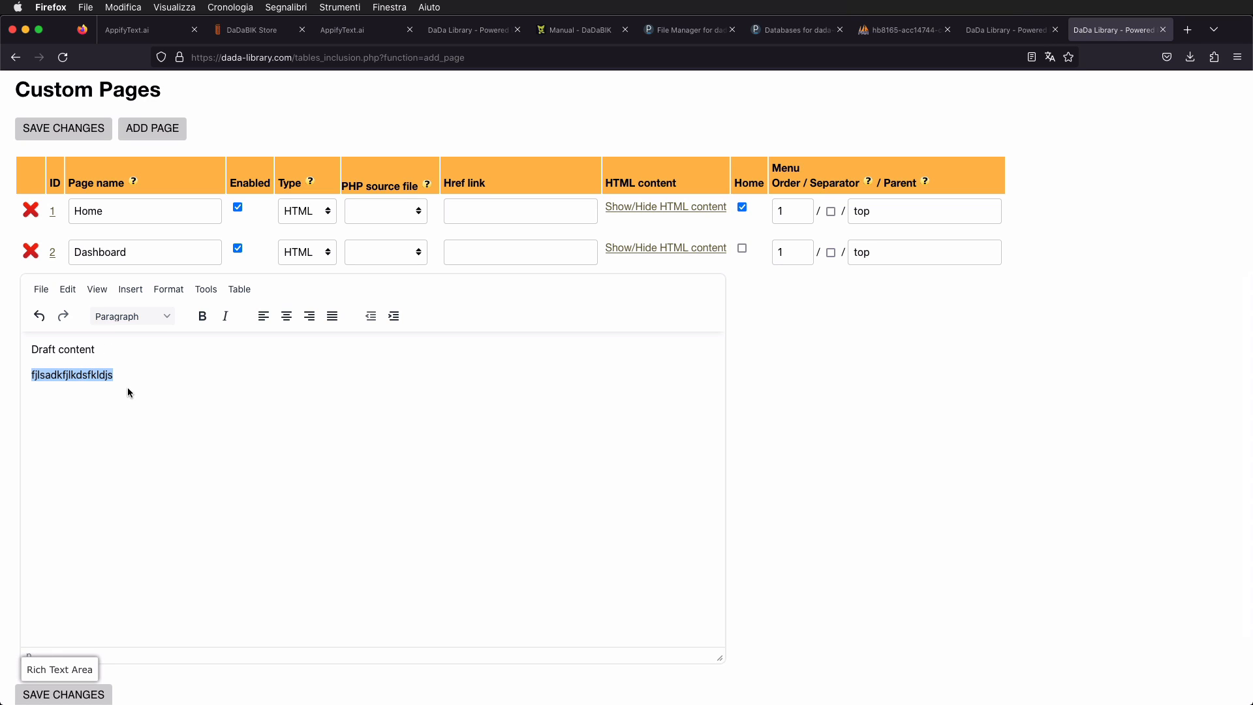
left_click(202, 316)
left_click(193, 406)
key("Return")
key("Return")
type("fsdkfjljaslkjalsk")
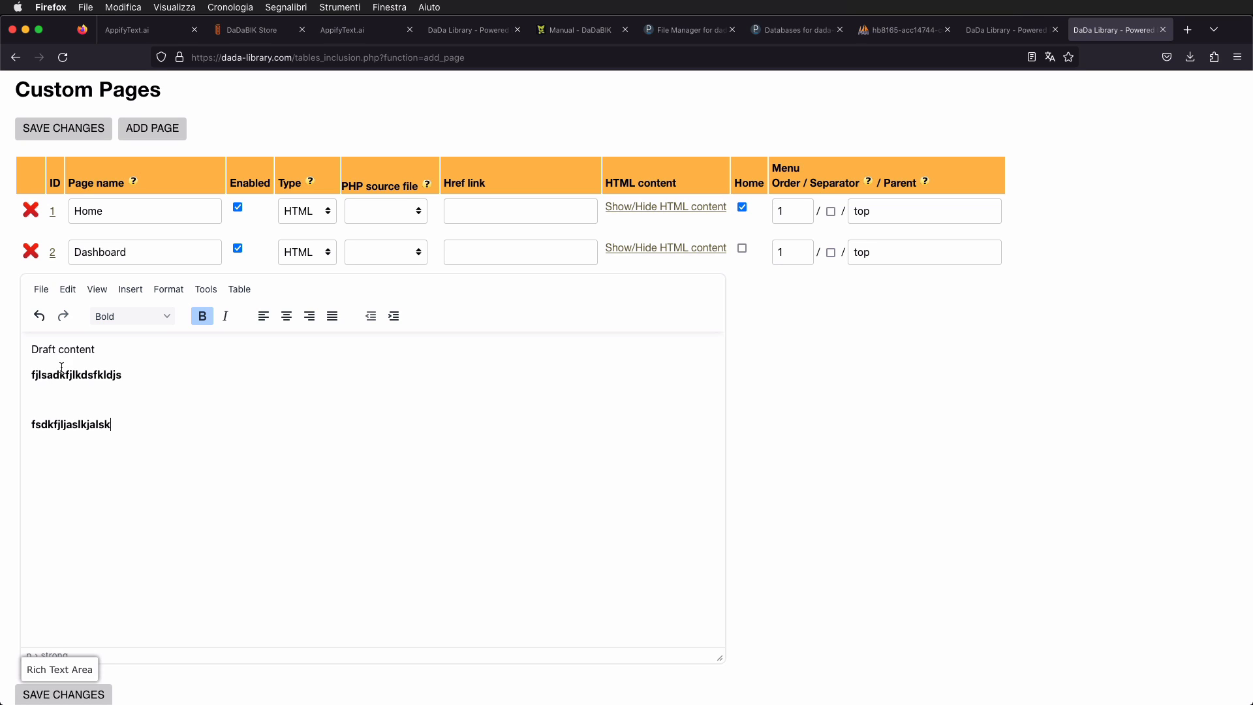
Step: Replace all editor content with 'Dashboard' formatted as Heading 1
key("super+a")
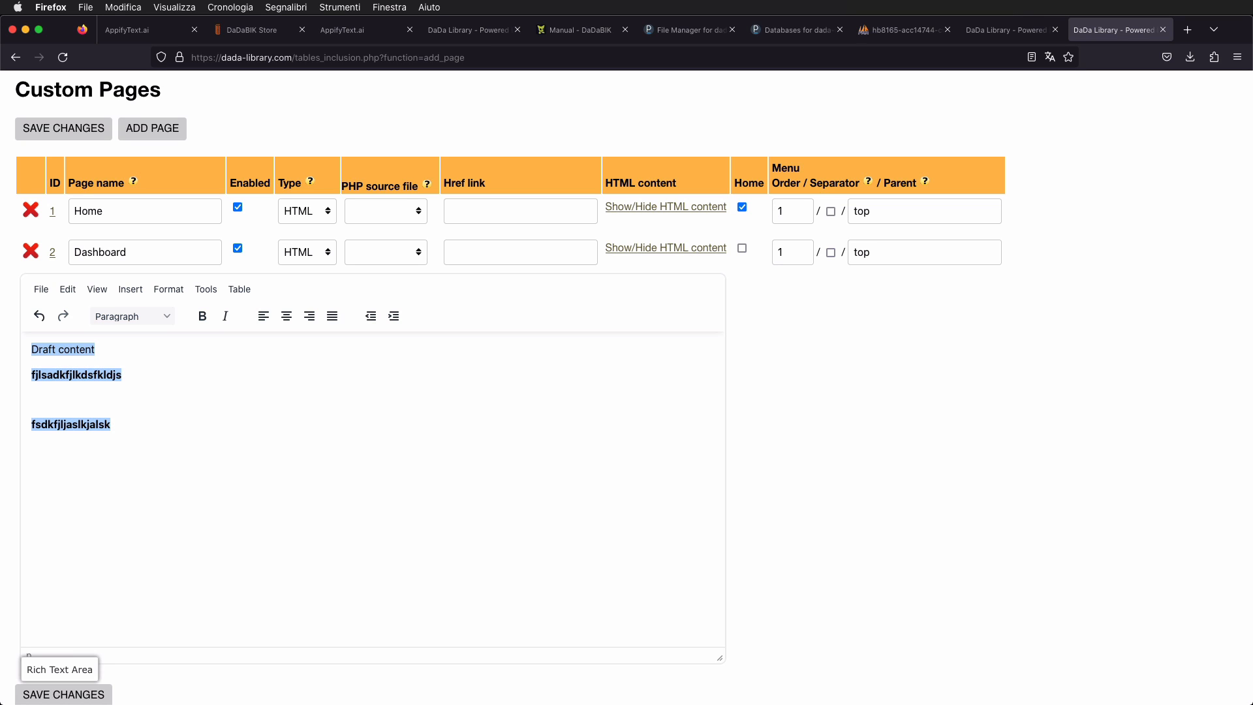
type("Das")
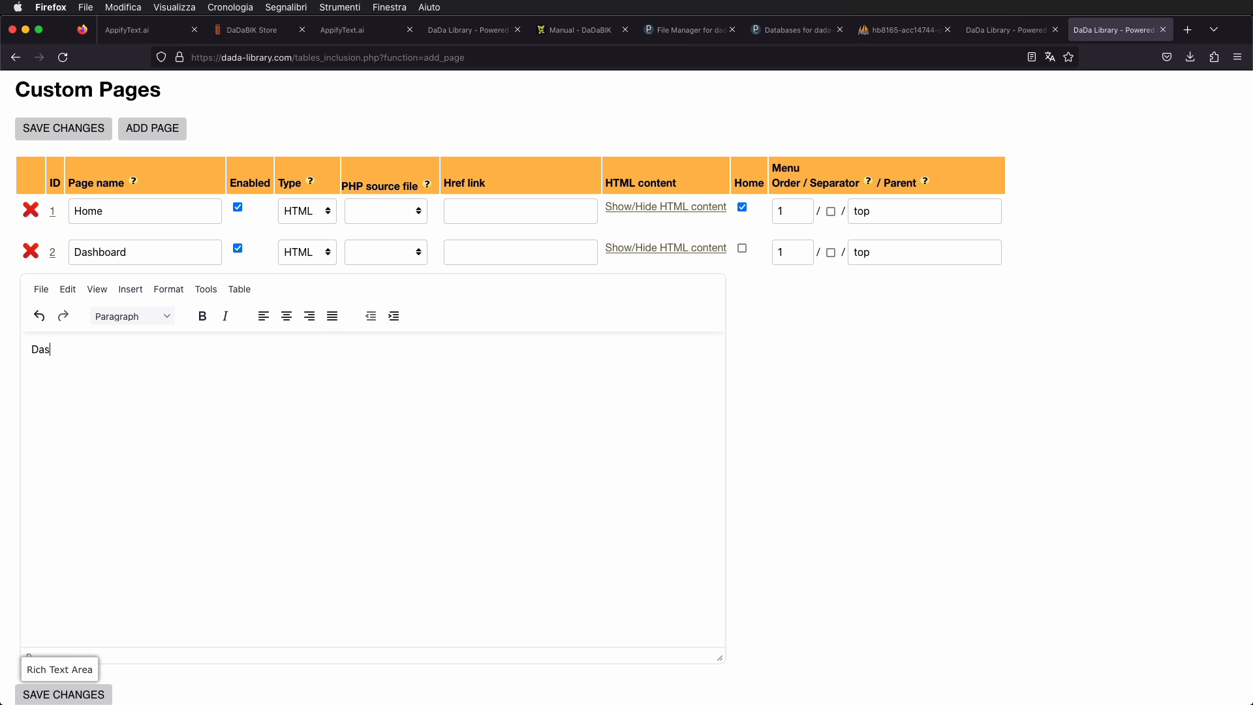
type("hboard")
double_click(53, 350)
left_click(169, 289)
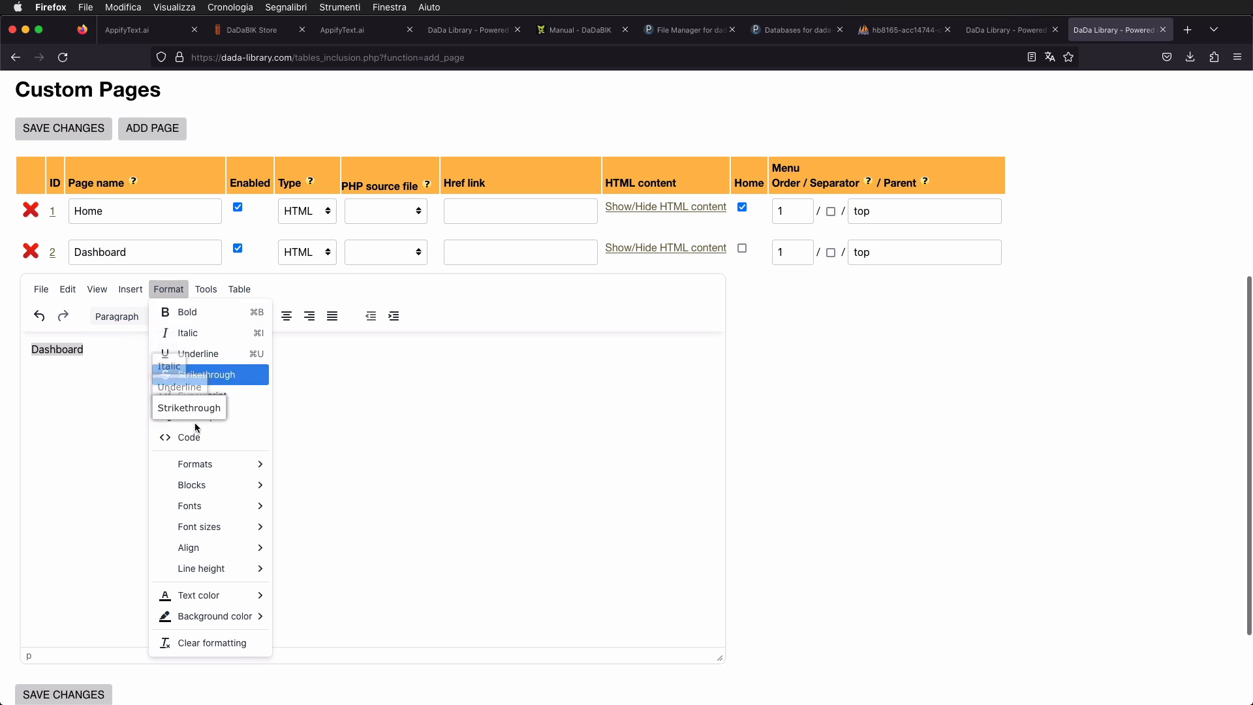
mouse_move(197, 465)
mouse_move(281, 467)
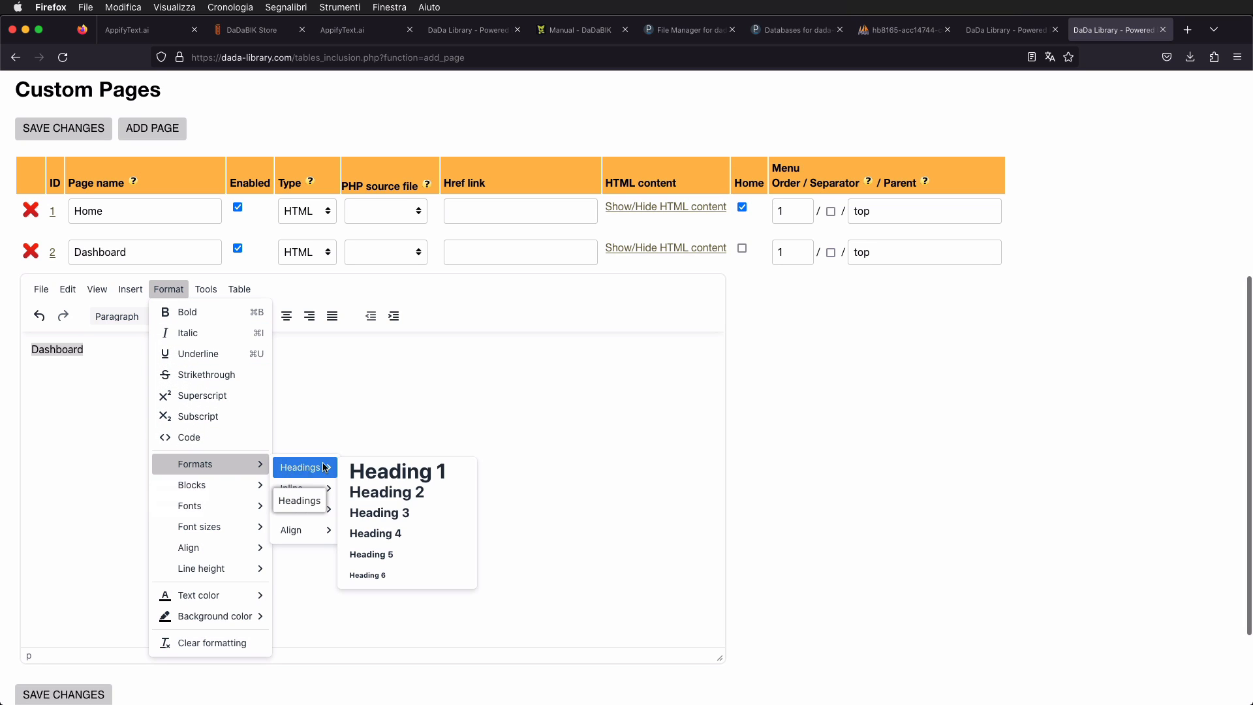
left_click(405, 470)
left_click(398, 442)
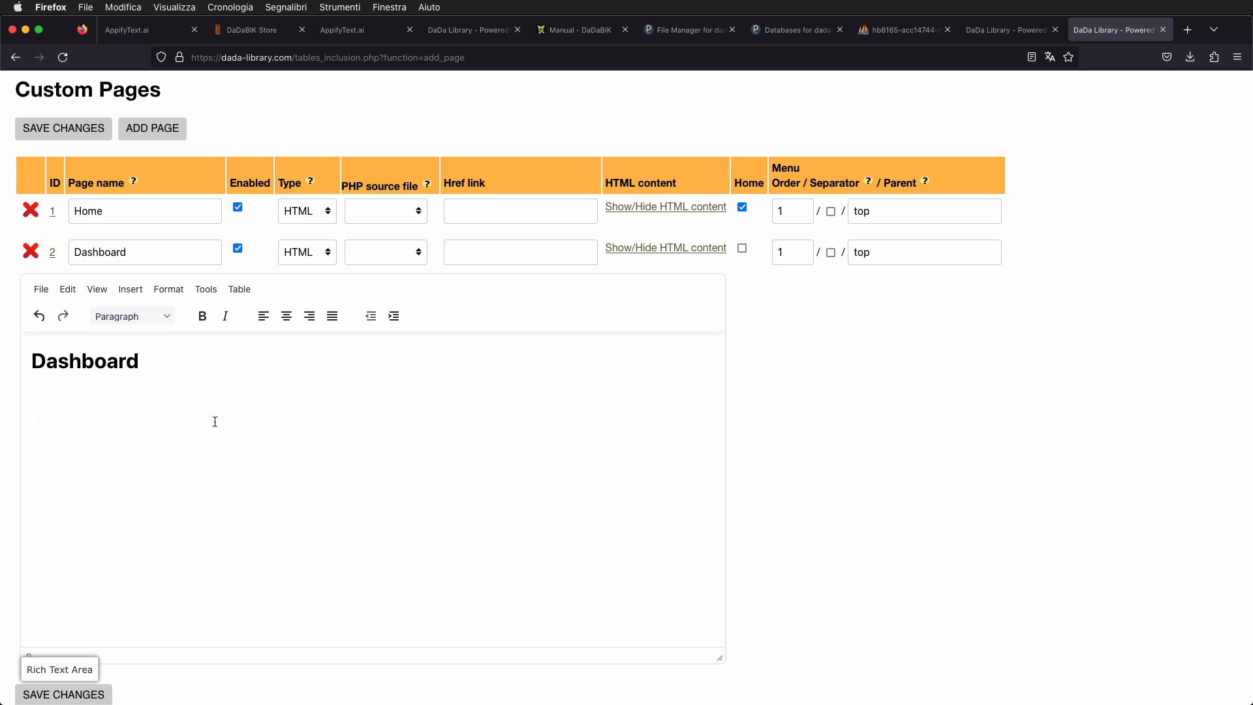
Step: Paste the loans chart iframe code after the heading in Source code, then save the page
left_click(214, 292)
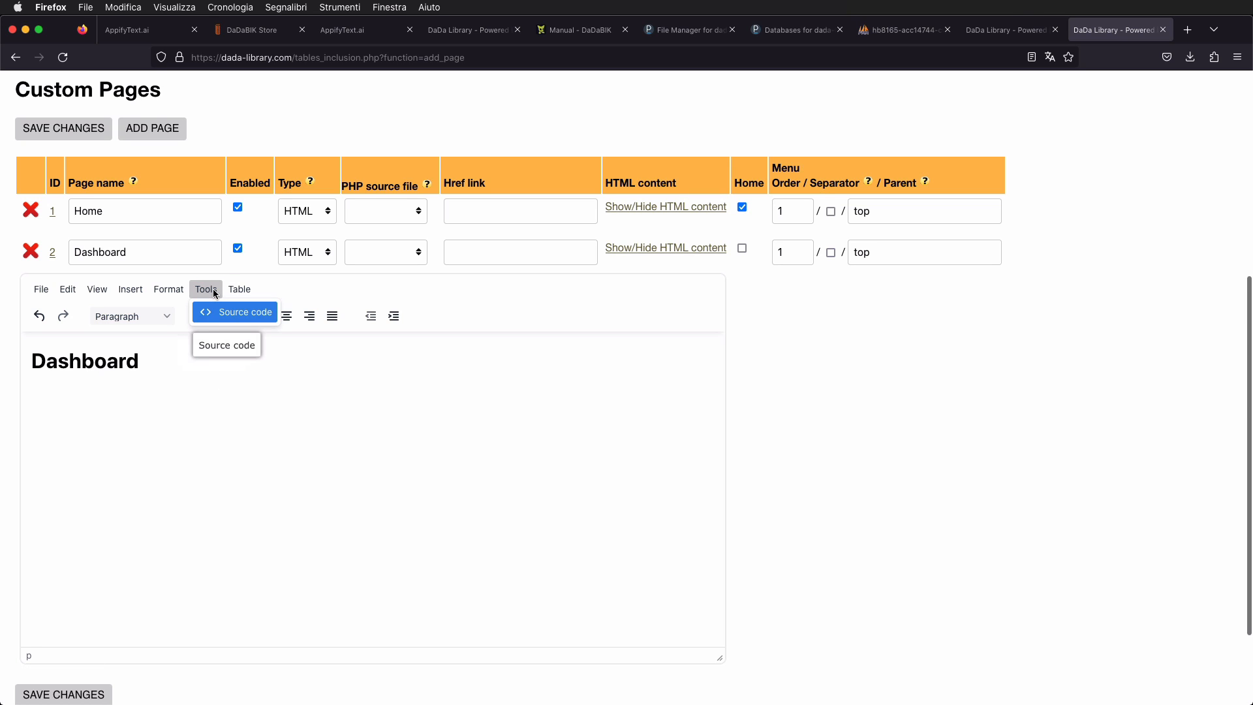
left_click(237, 314)
left_click_drag(383, 278, 226, 220)
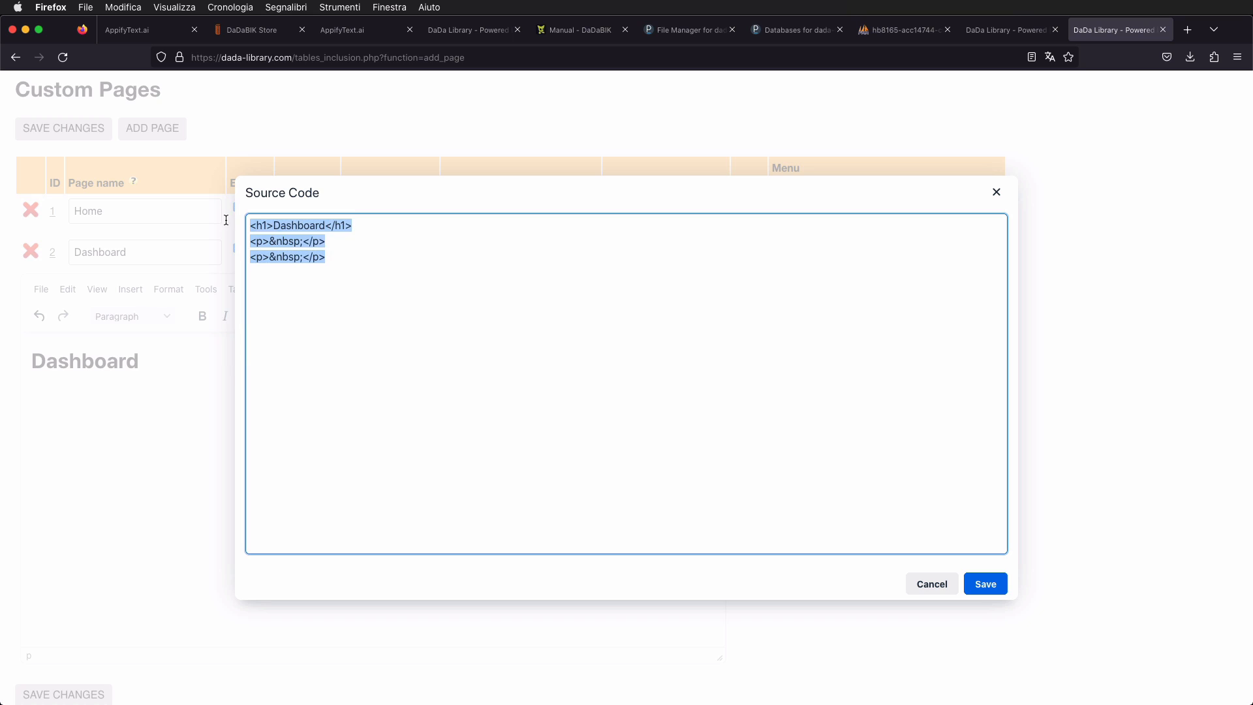
left_click(419, 264)
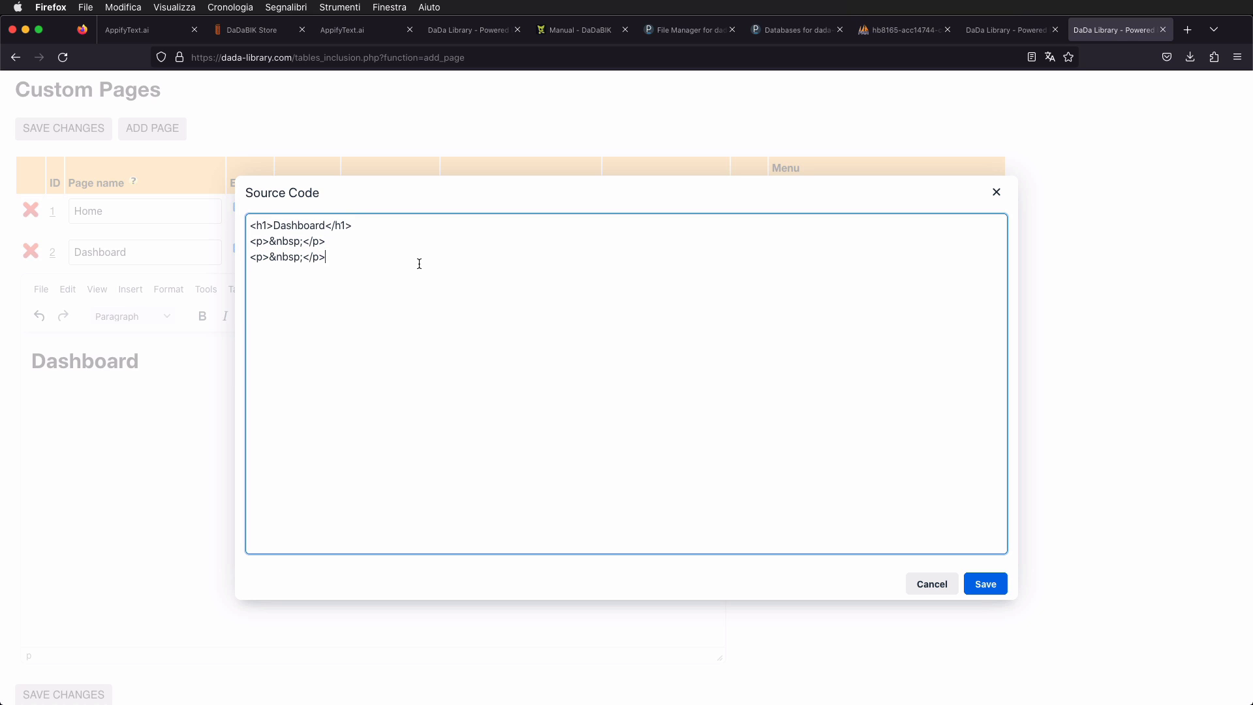
key("Return")
key("Return")
type("<iframe src=\"https://dada-library.com/index.php?tablename=loans&function=generate_report&show_report_result=1&report_input_type=simple&report_type=bar&width_chart=400&height_chart=400&date_function=month&group_by_field=%60loans%60.%60loan_date%60&group_by_operator=count&report_value_field=%60loans%60.%60id%60&only_graph=1&dont_consider_where_clause=1\" style=\"border:0;\" width=\"420\" height=\"420\"></iframe>")
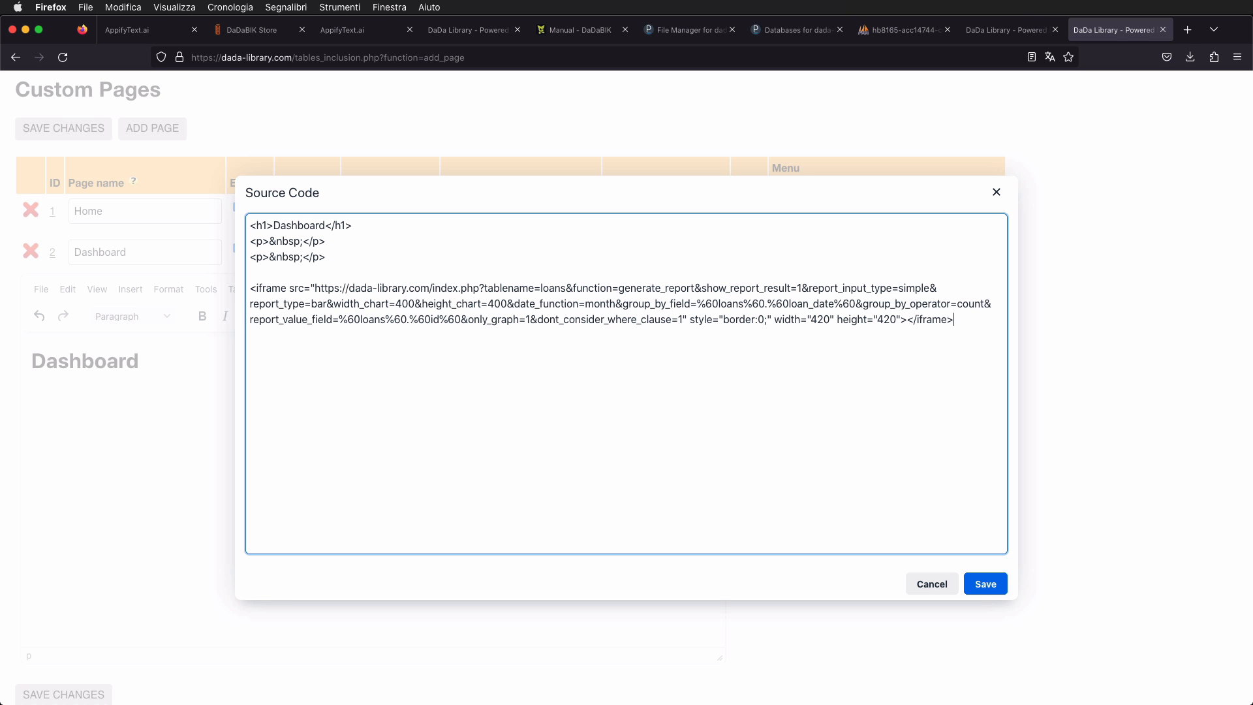
left_click(983, 584)
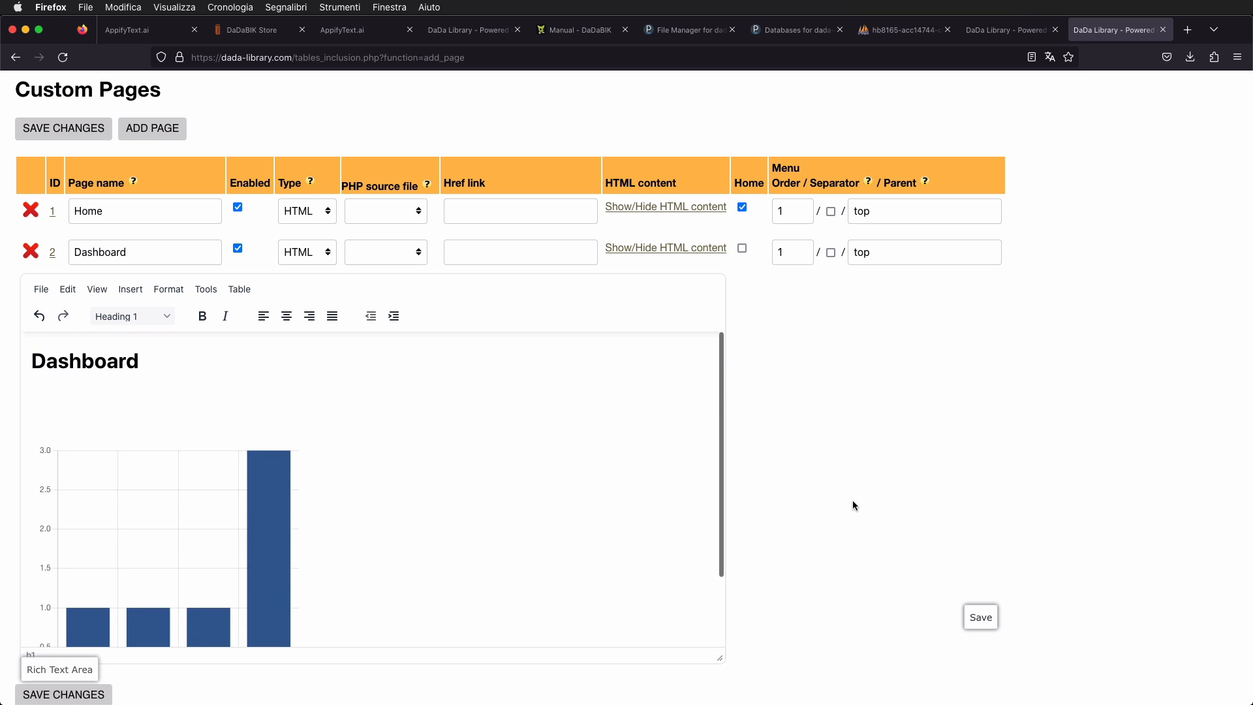
scroll(852, 502, "down", 3)
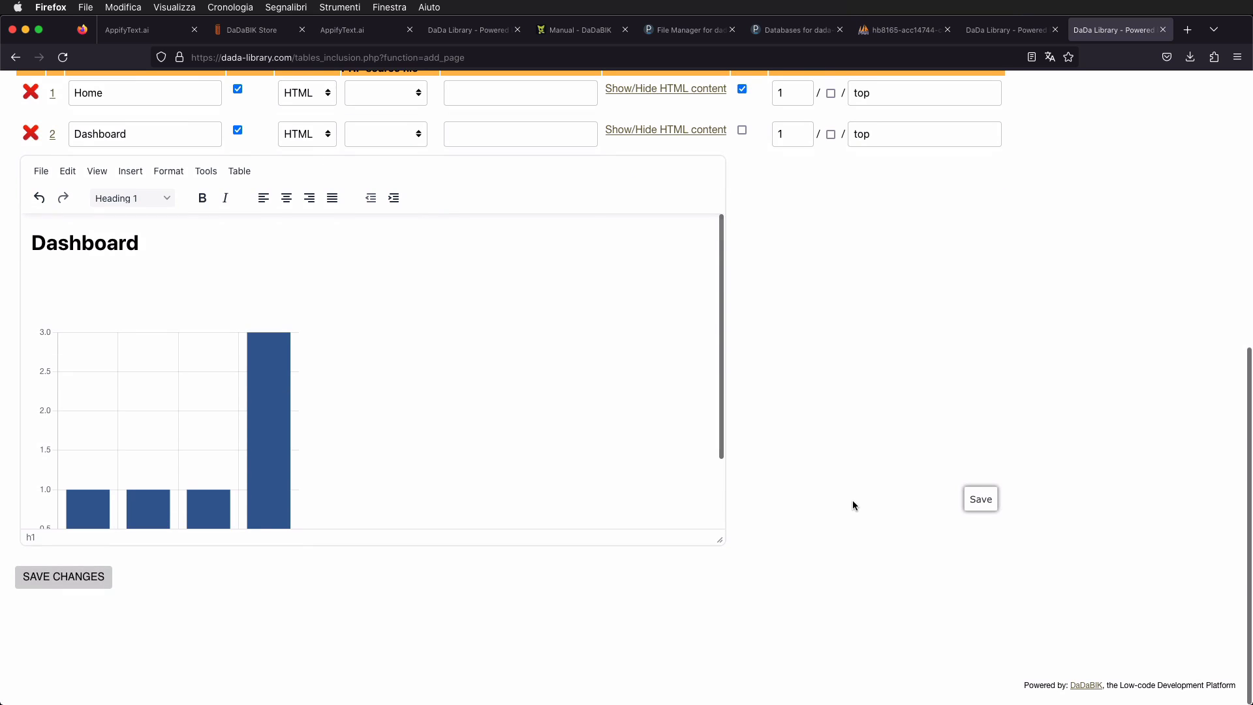
left_click(67, 583)
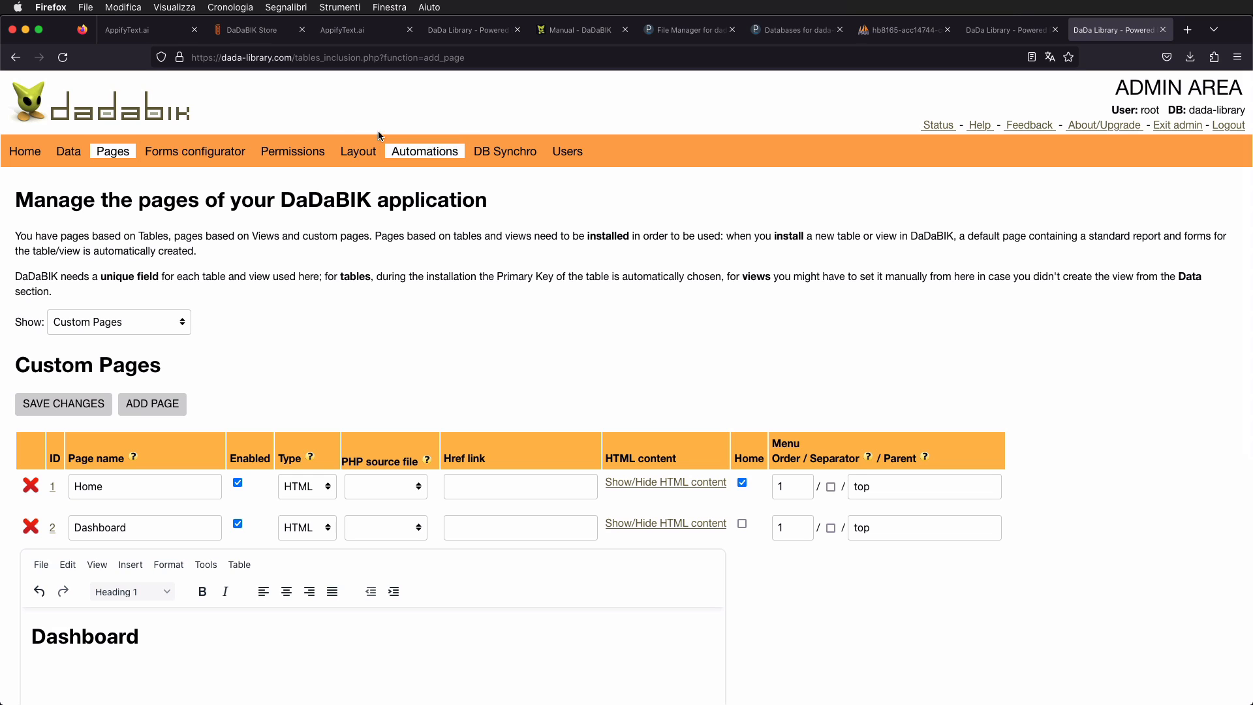
Step: Give the admin group VIEW Yes on the Dashboard page, save, and exit admin
left_click(292, 151)
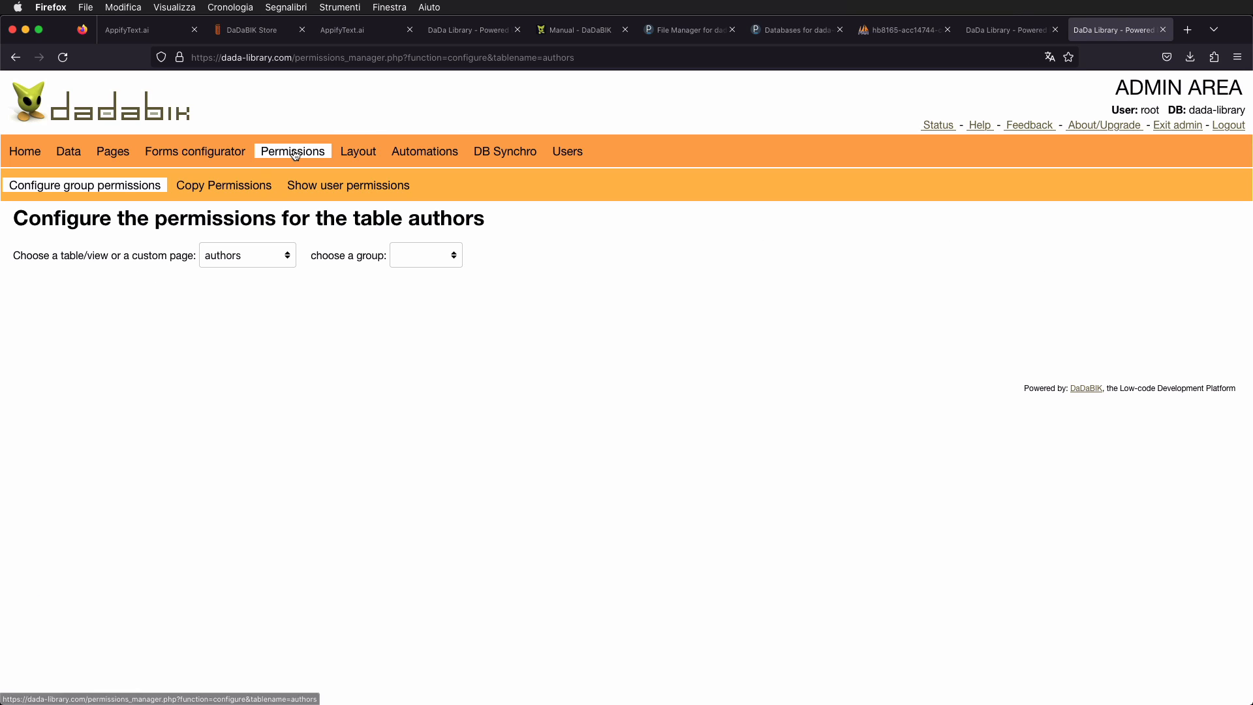
left_click(246, 256)
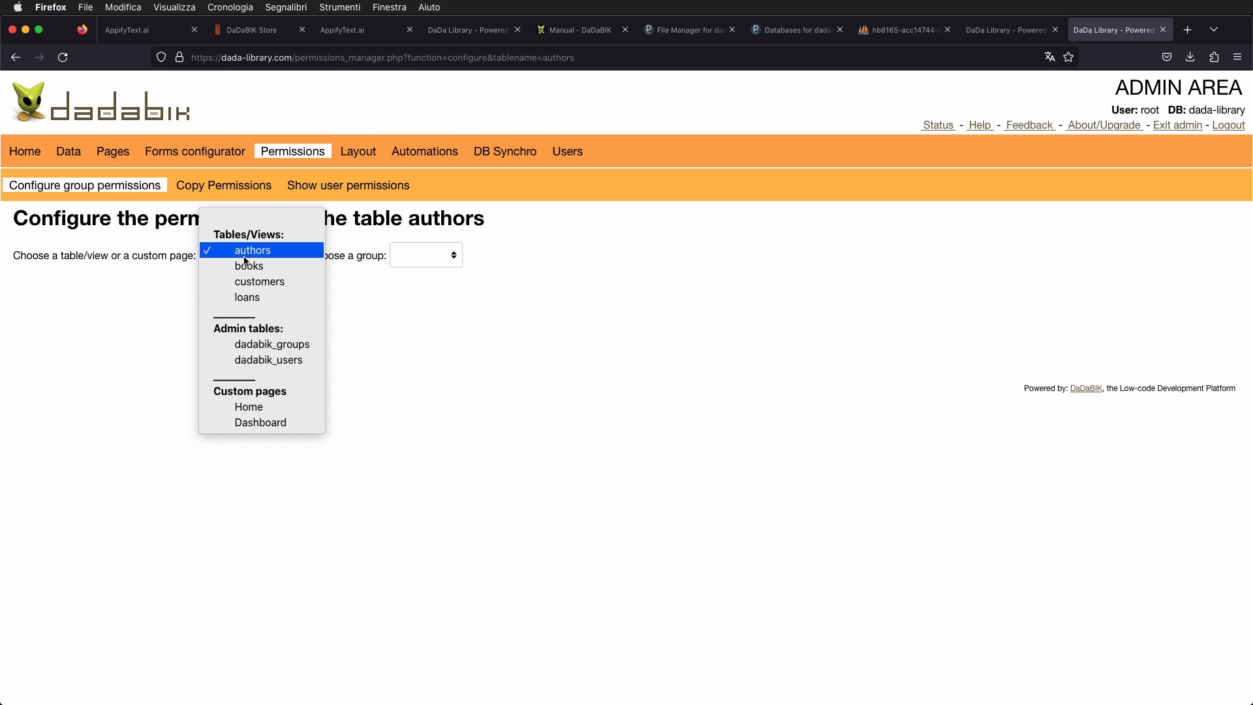
left_click(274, 421)
left_click(415, 257)
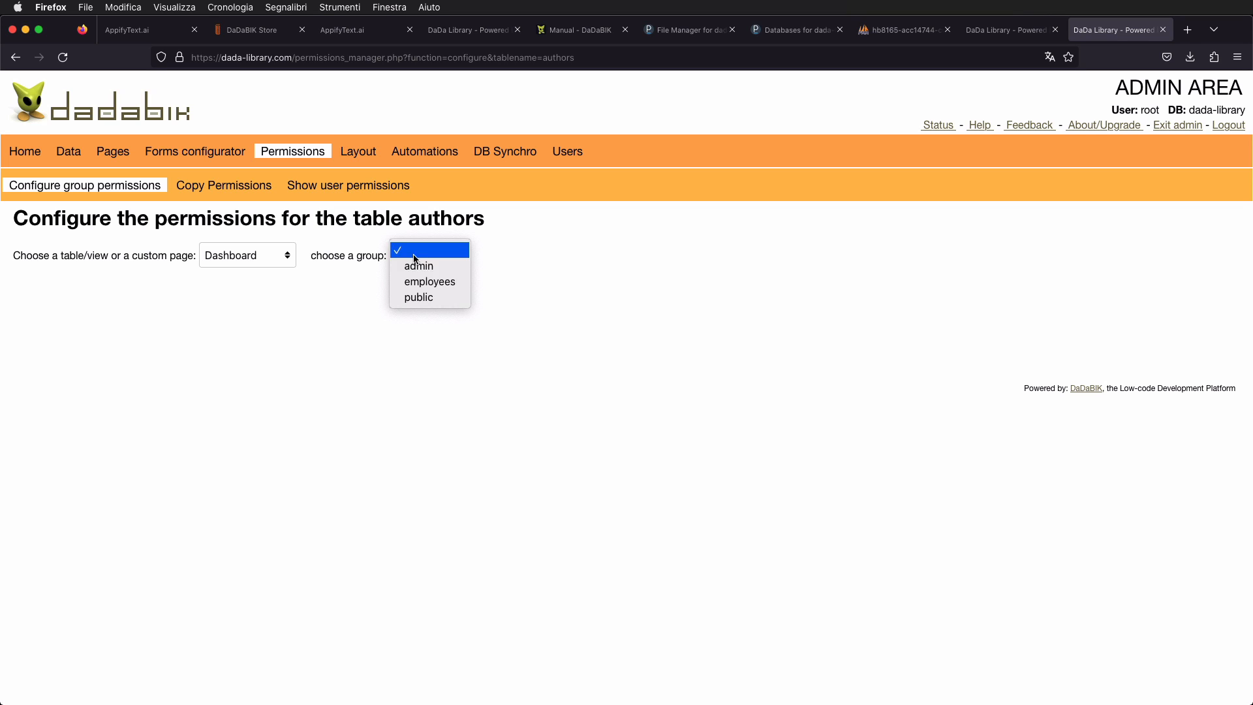
left_click(418, 266)
left_click(97, 345)
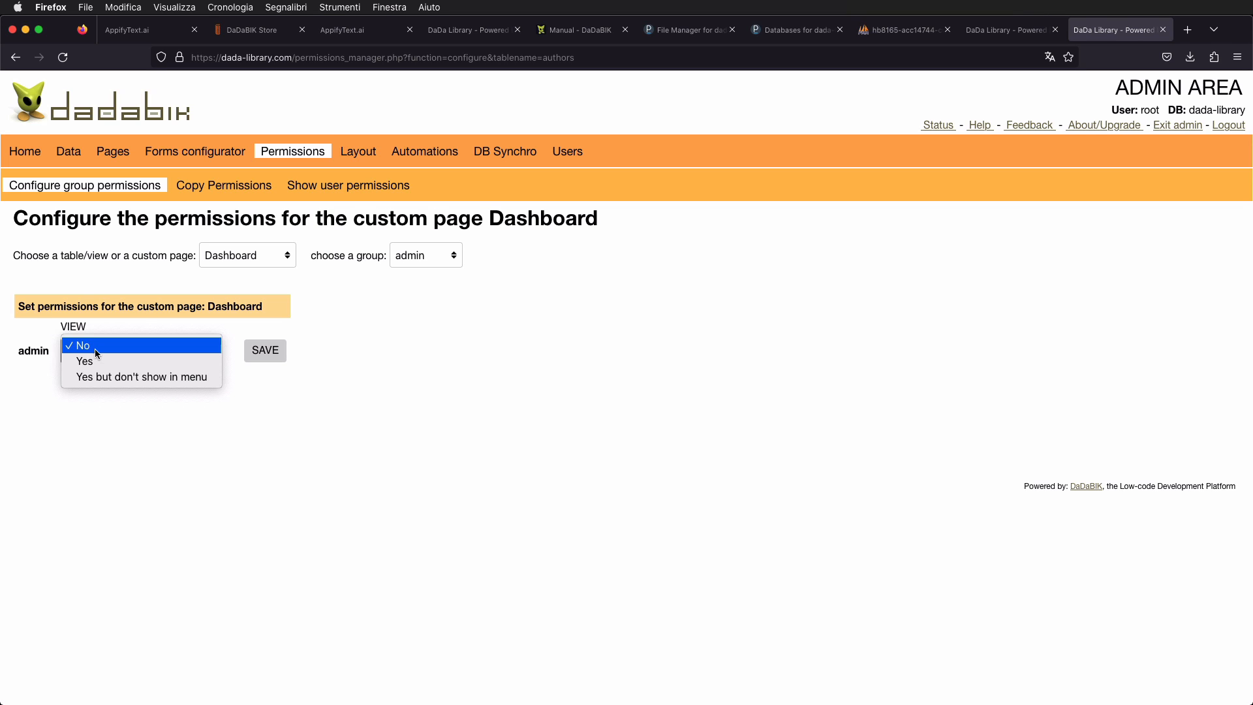
left_click(83, 361)
left_click(258, 346)
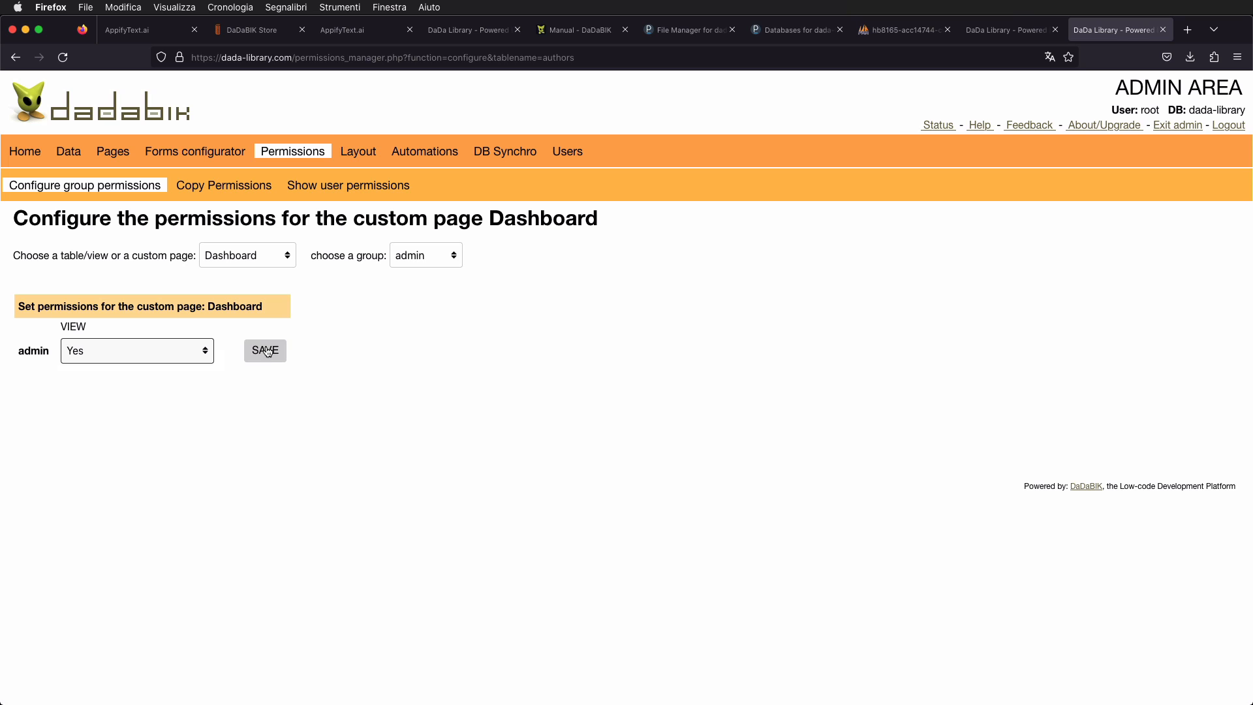
left_click(1180, 126)
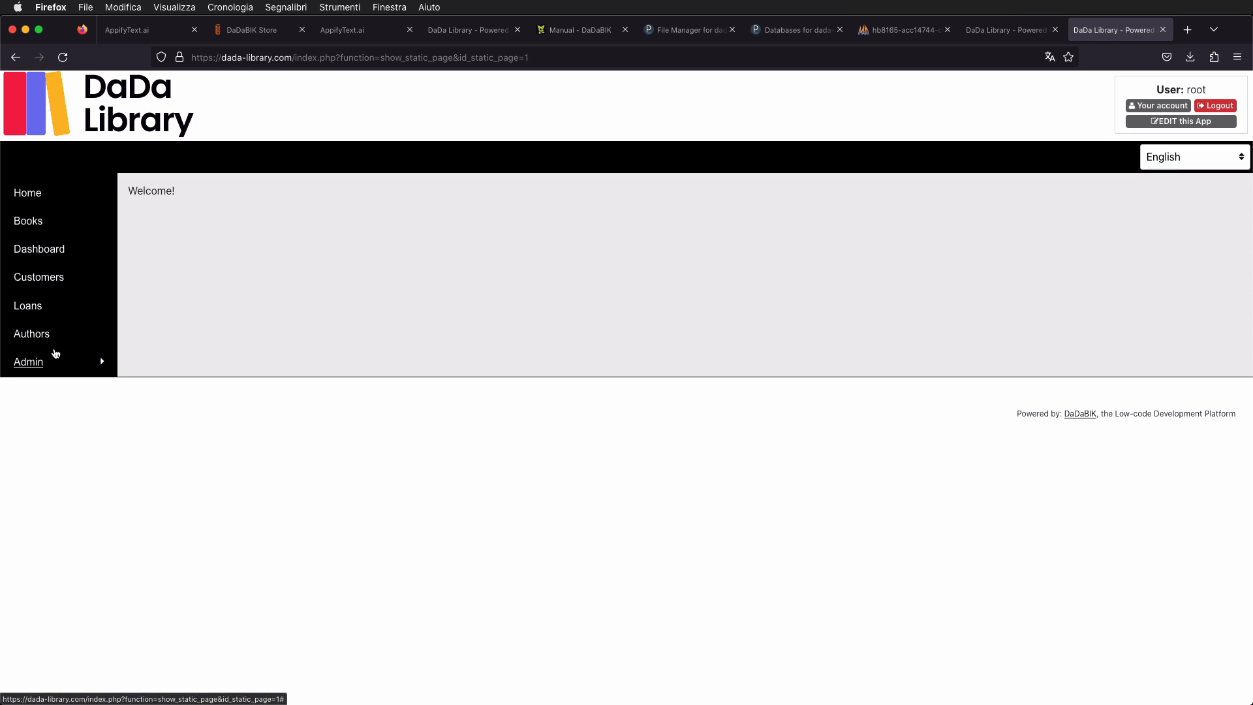
Step: Open the Dashboard page and read the Oct 2023 loans bar value of 3
left_click(48, 251)
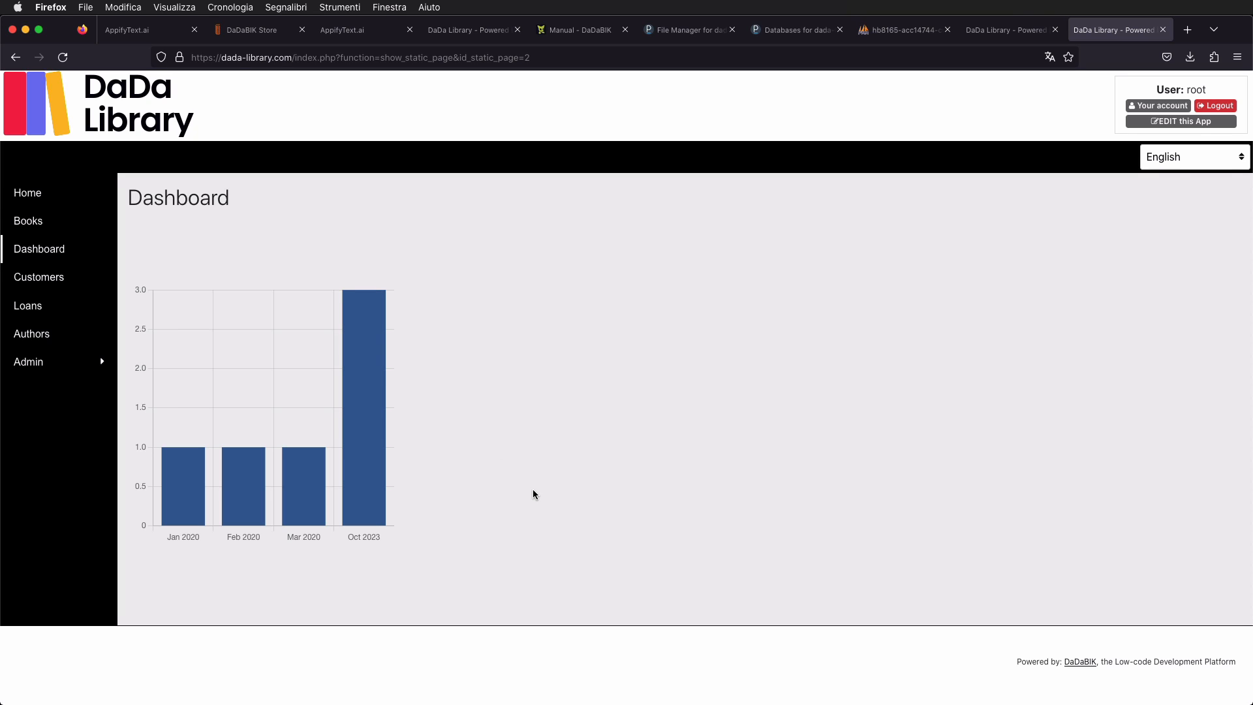
mouse_move(378, 313)
mouse_move(379, 360)
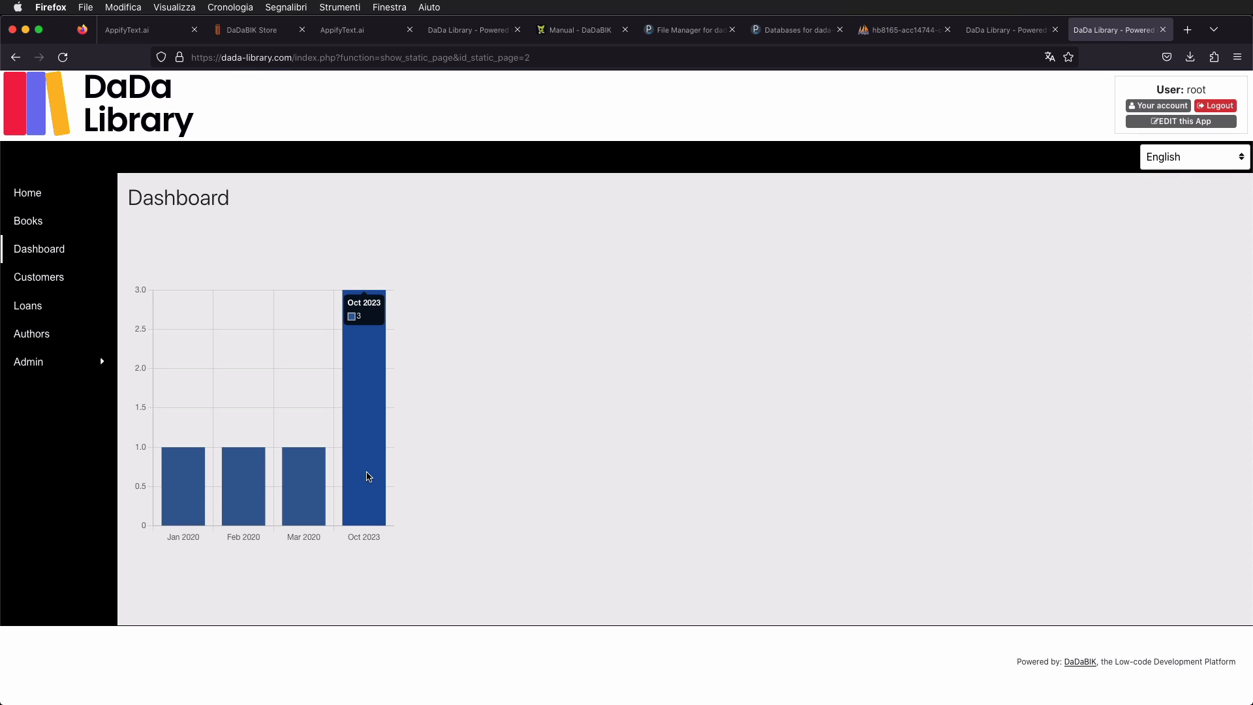
Step: Create a loan of book 4 Divina Commedia for a customer, then view the Dashboard chart
left_click(27, 312)
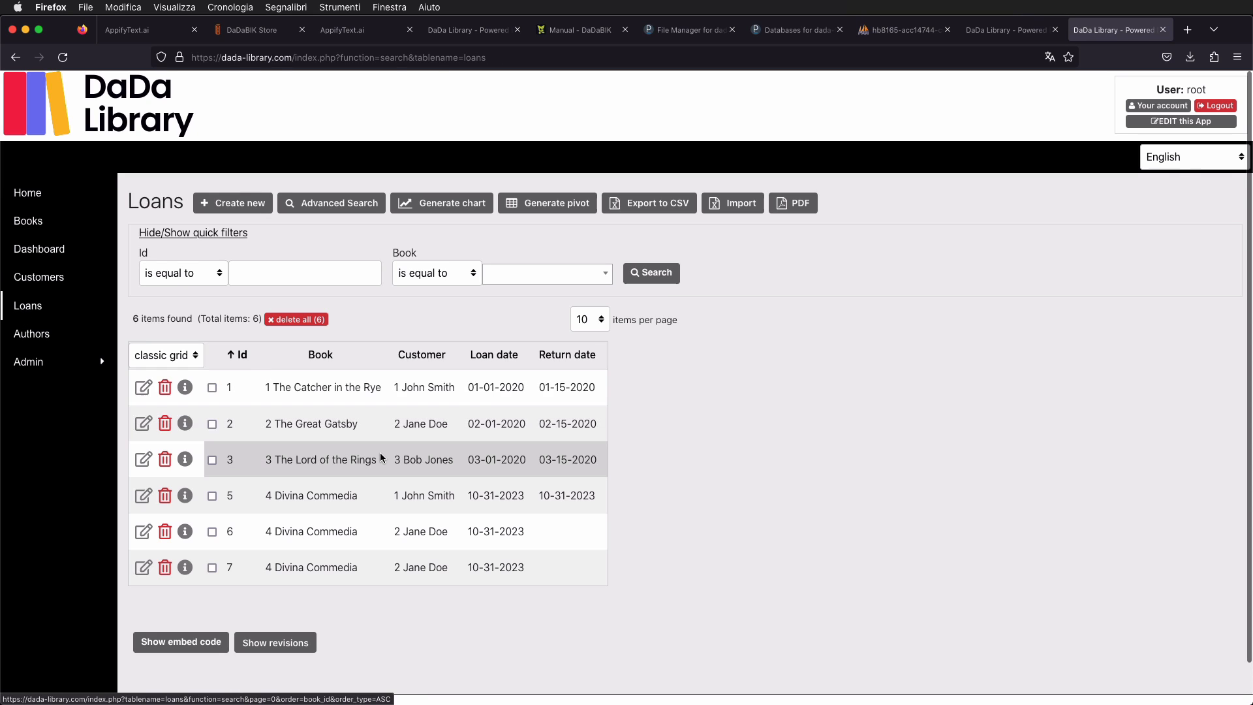
left_click(230, 204)
left_click(294, 275)
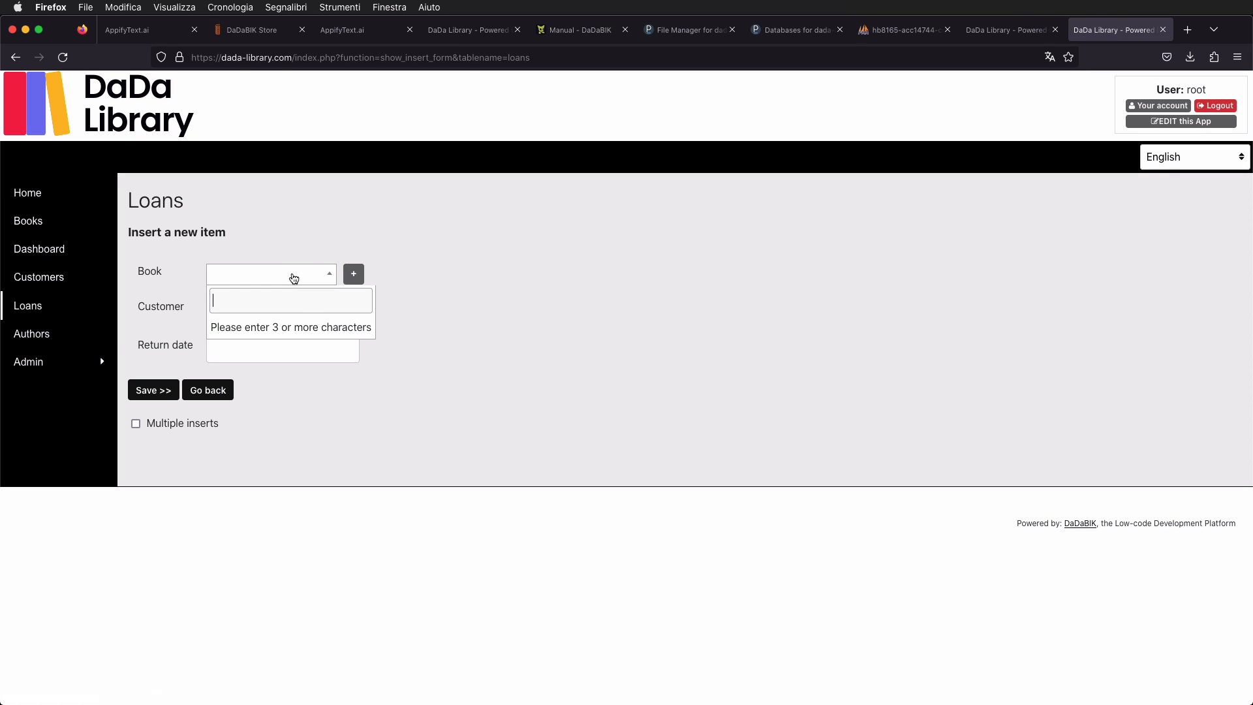
type("divin")
left_click(271, 330)
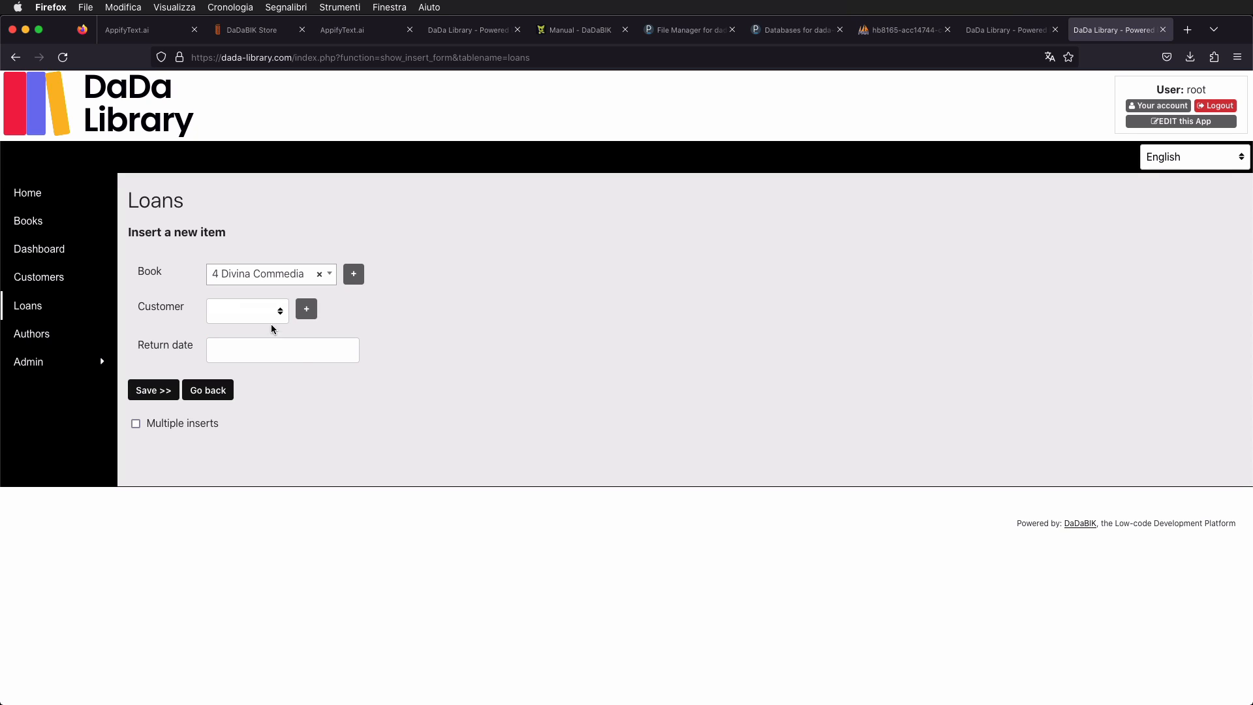
left_click(241, 311)
left_click(261, 338)
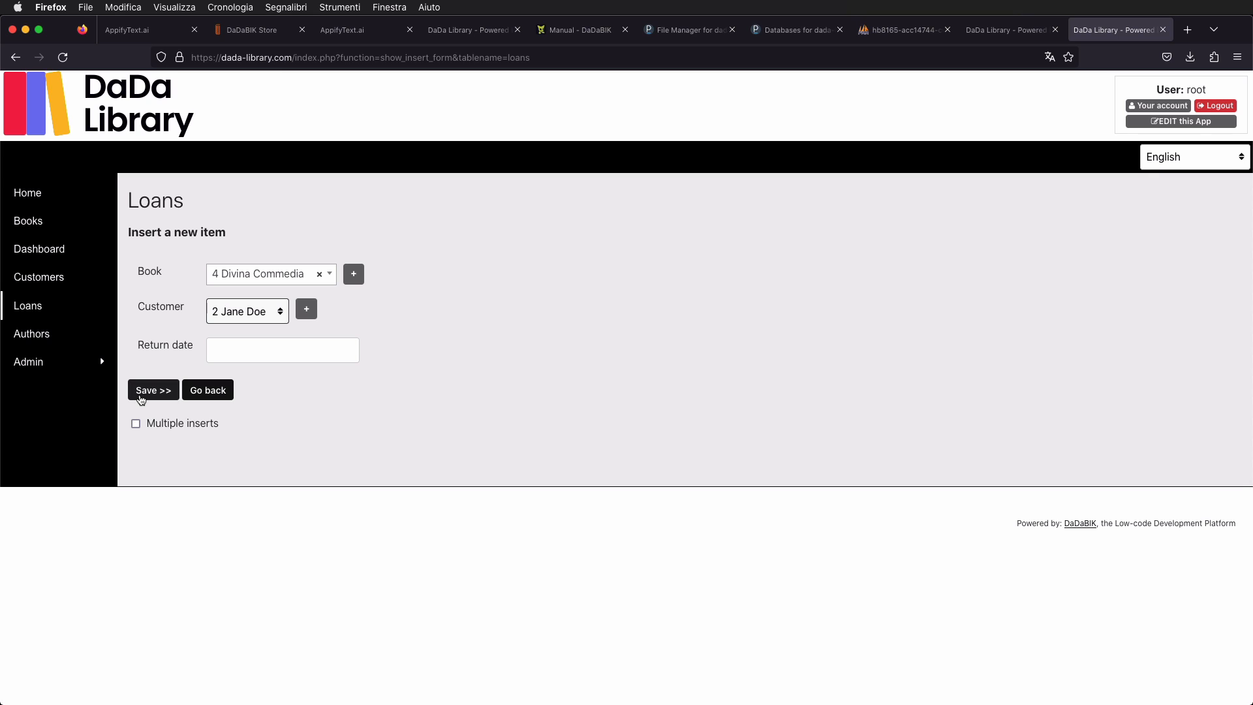
left_click(141, 395)
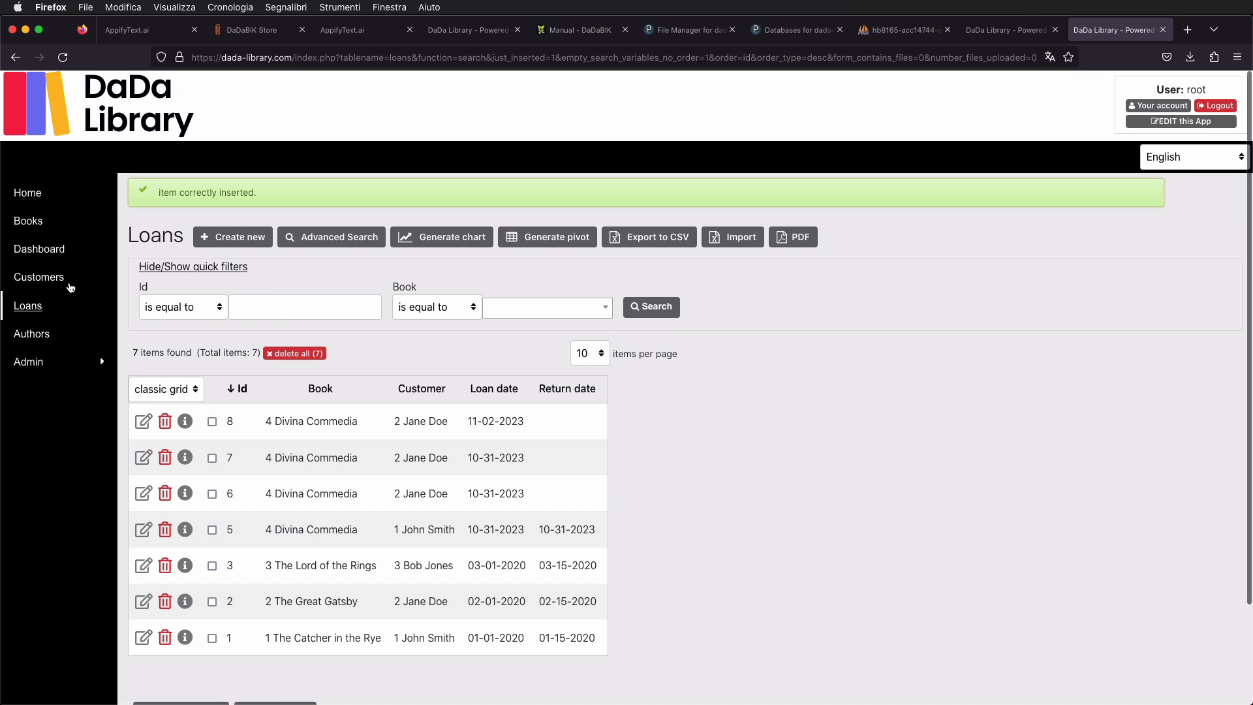
left_click(51, 251)
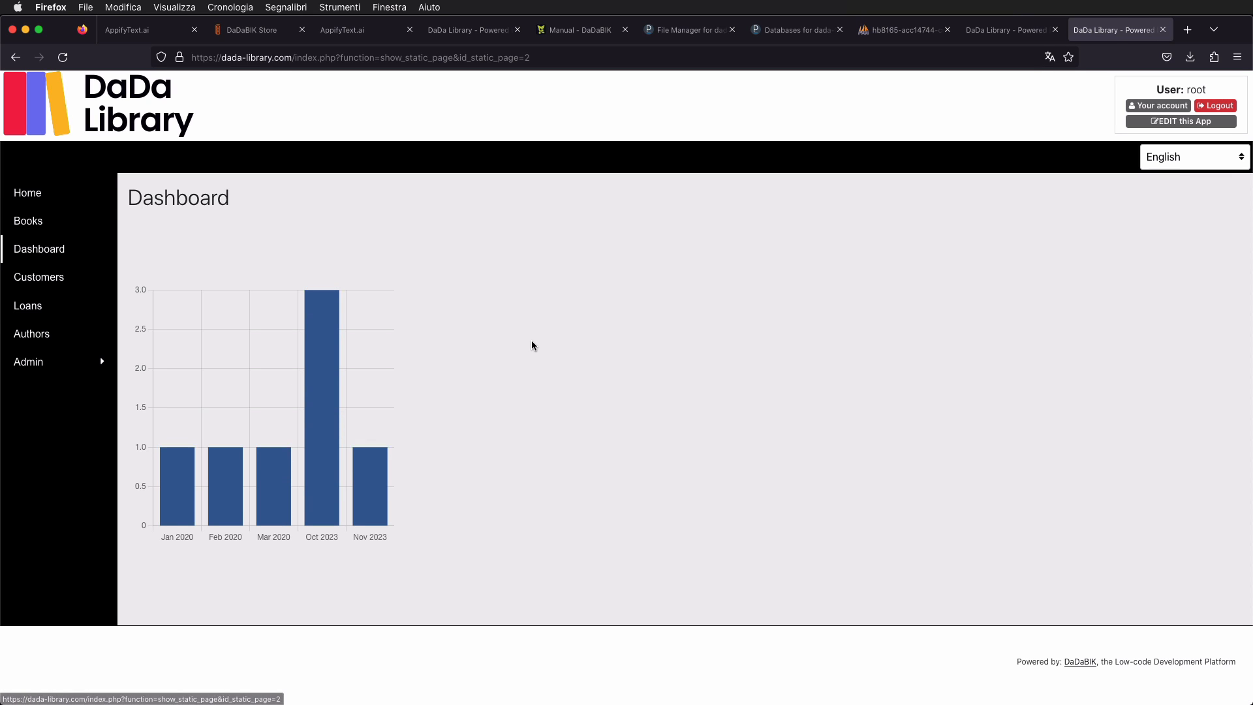
Step: Return to the Loans list, now showing seven loans including id 8
mouse_move(380, 479)
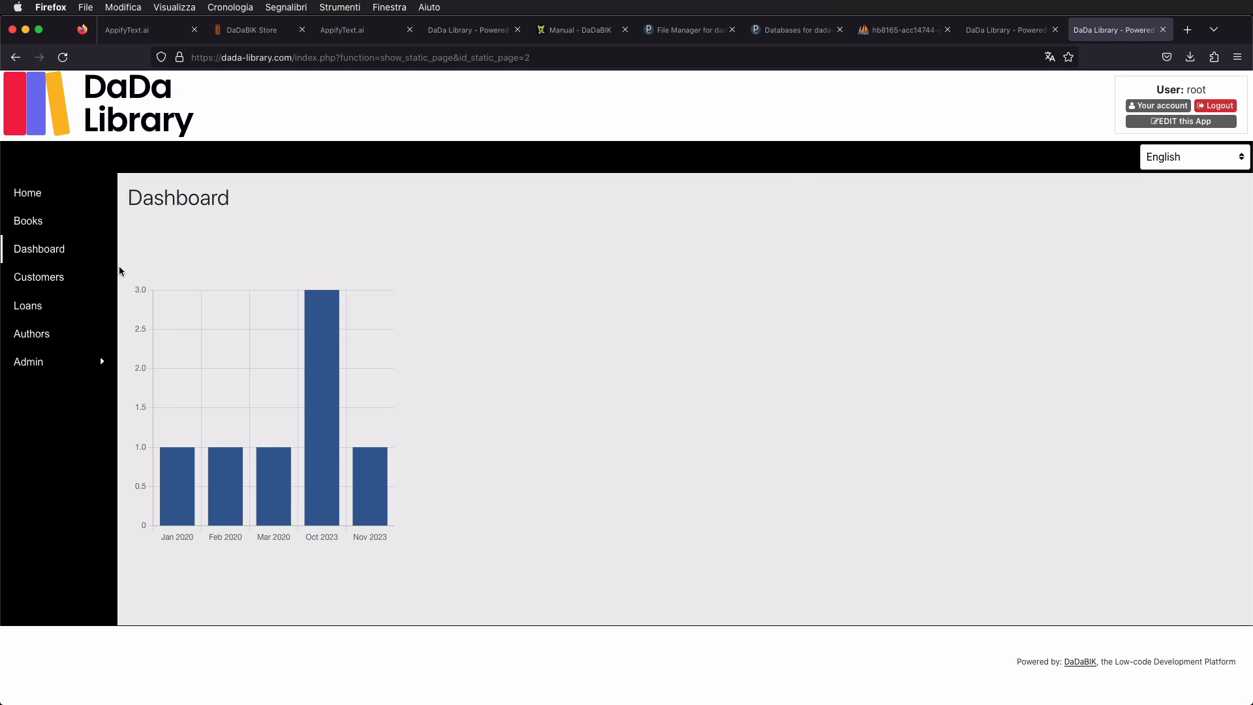
left_click(36, 311)
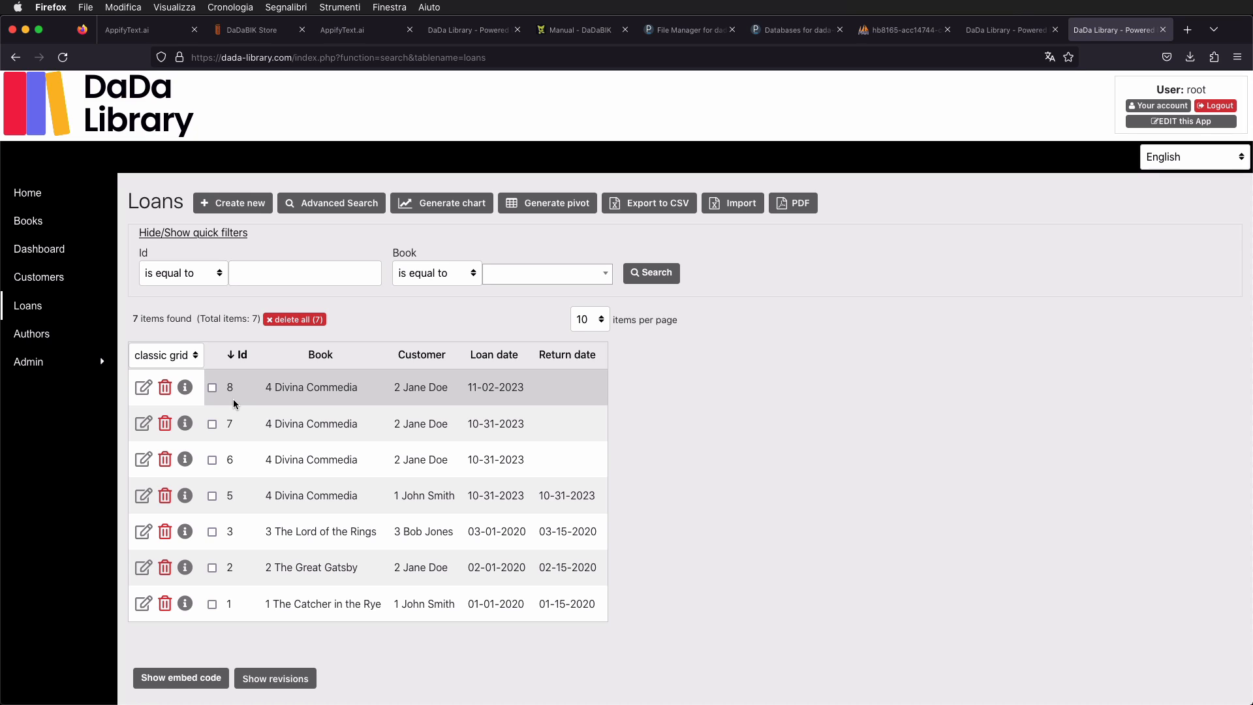
Step: Open loan id 8, leave without saving, and switch to the Books list
left_click(143, 387)
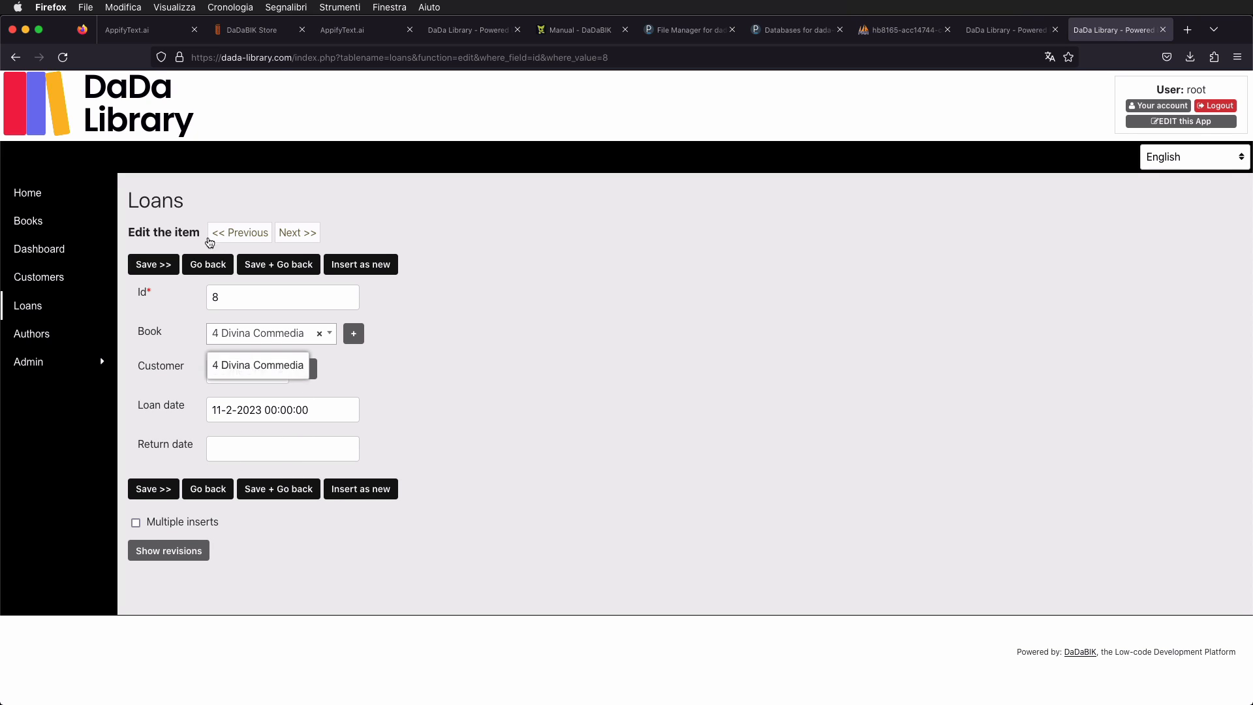
left_click(199, 271)
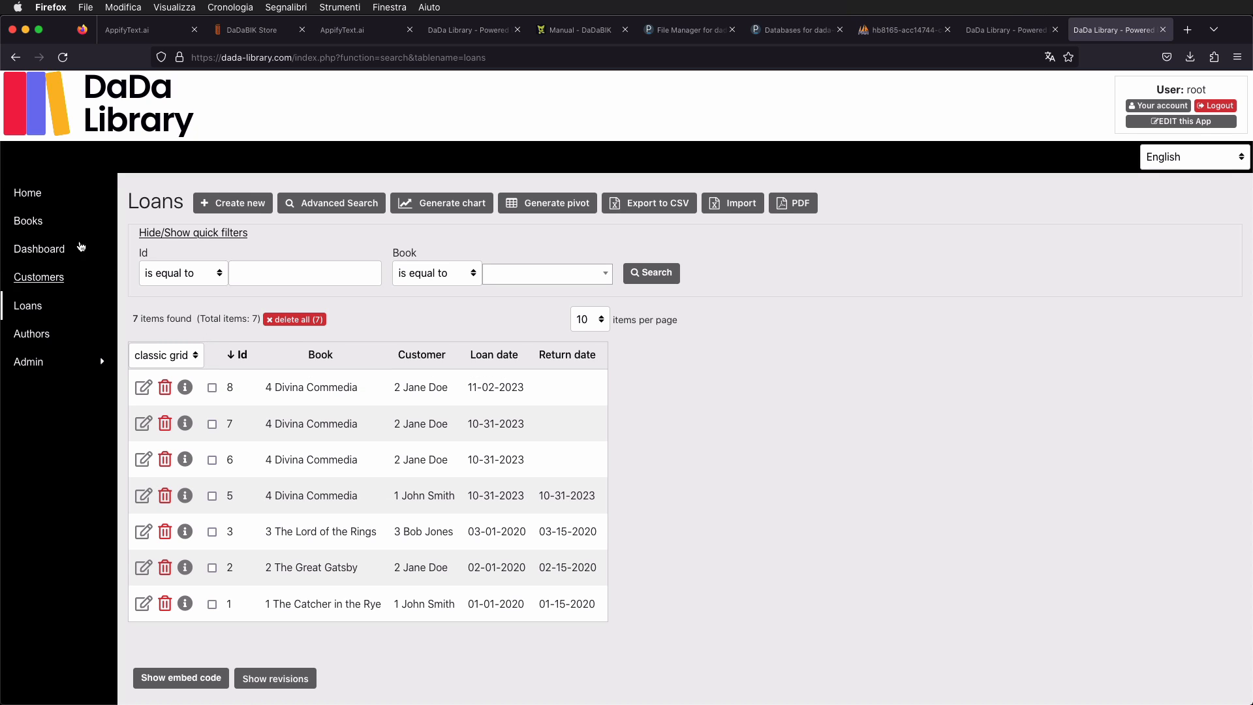
left_click(28, 223)
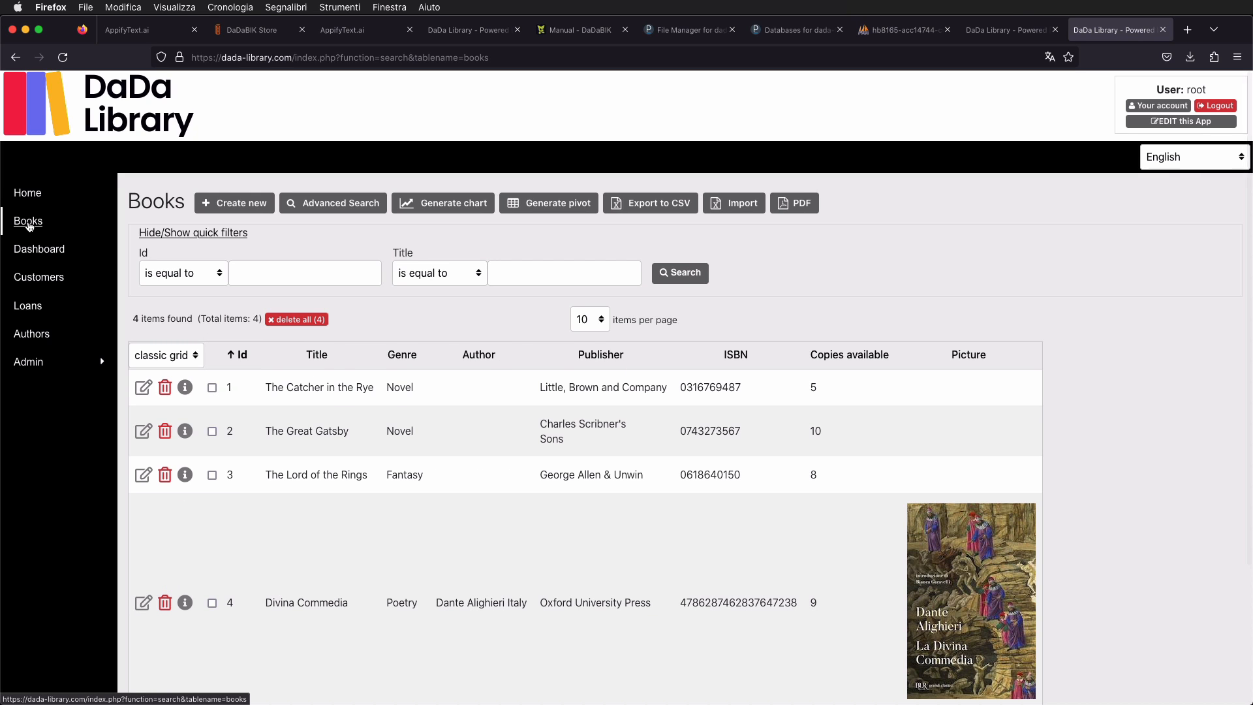
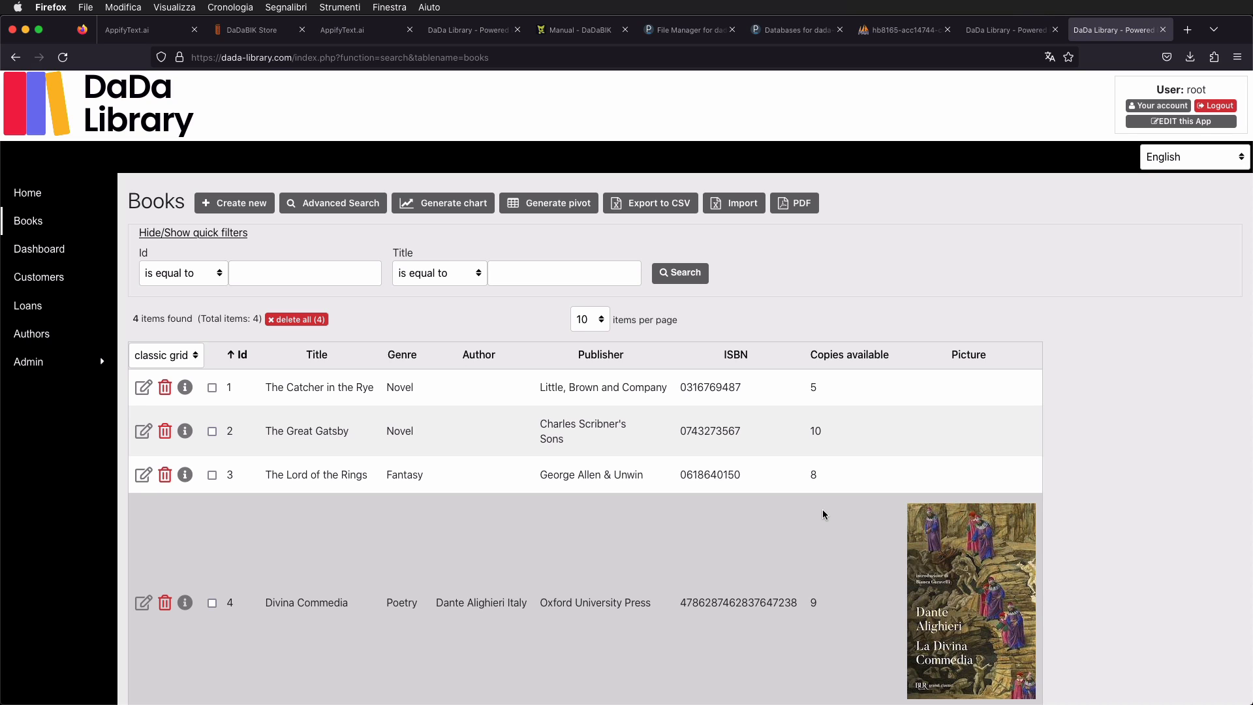
Step: Switch from the DaDa Library Books list to the Plesk File Manager tab showing httpdocs
key("ctrl+shift+Tab")
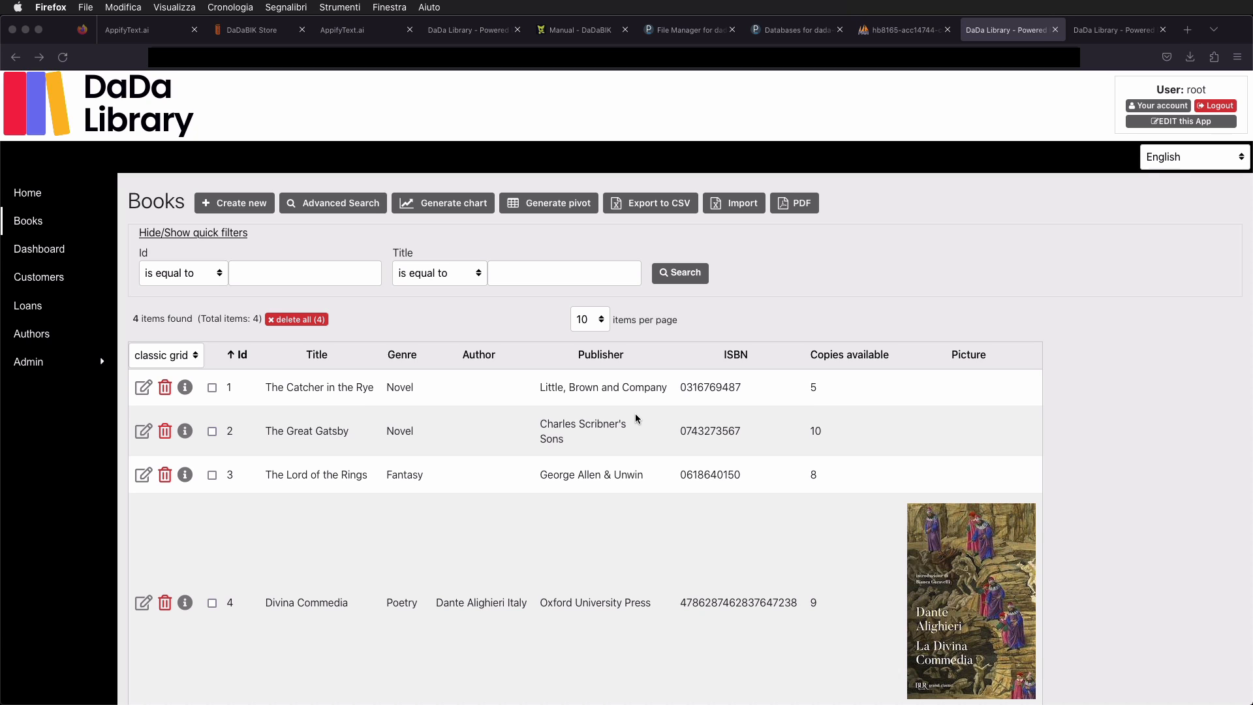
key("ctrl+shift+Tab")
key("ctrl+shift+Tab")
key("ctrl+shift+Tab")
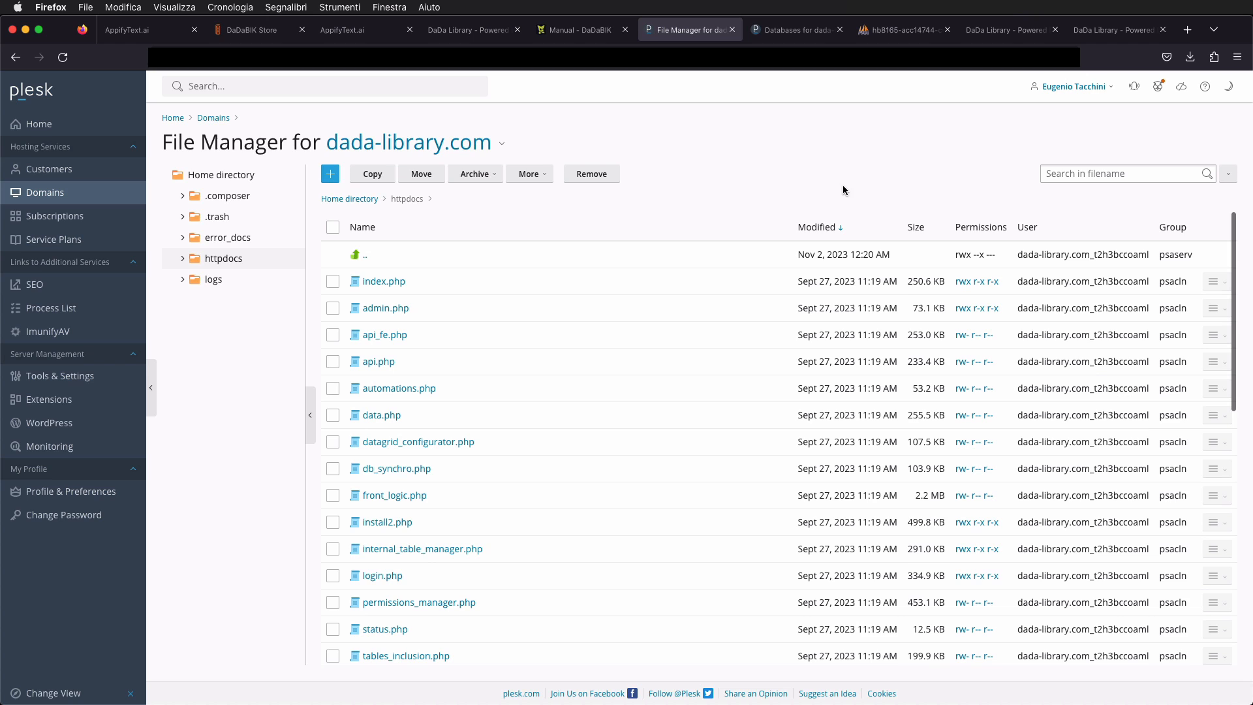
Step: Browse from httpdocs into the include folder and then its custom_functions subfolder
scroll(551, 496, "down", 6)
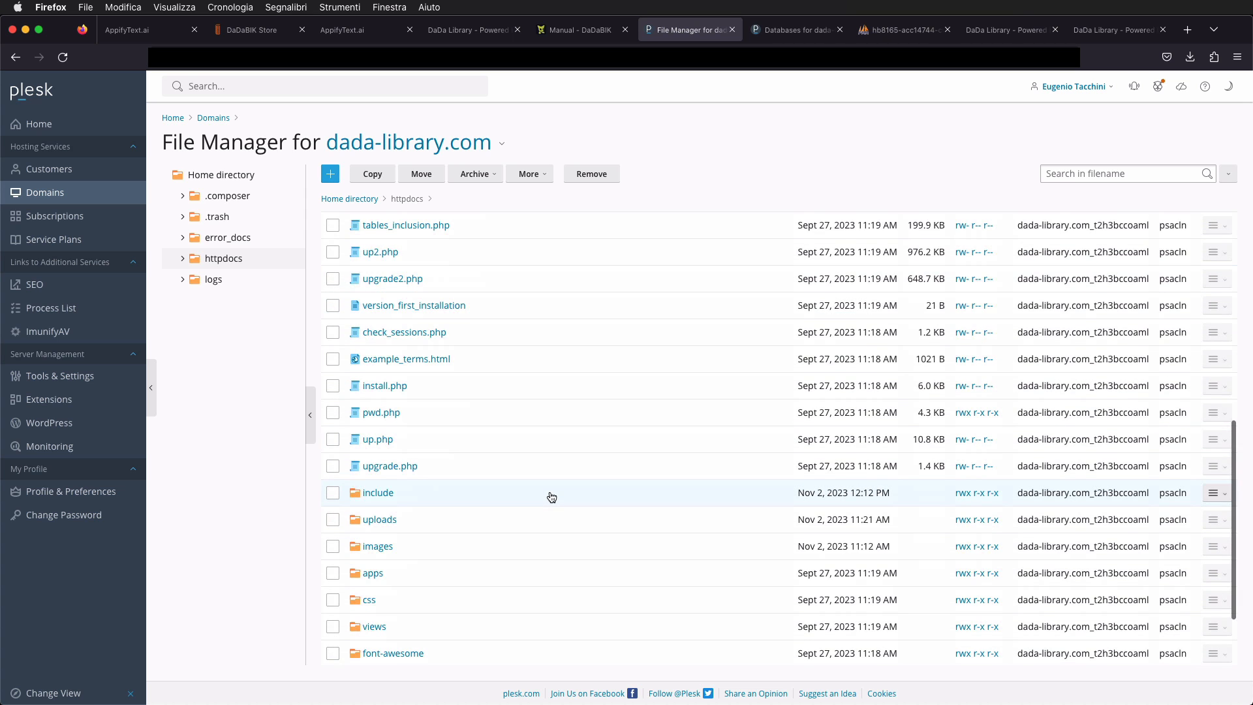
scroll(552, 497, "down", 3)
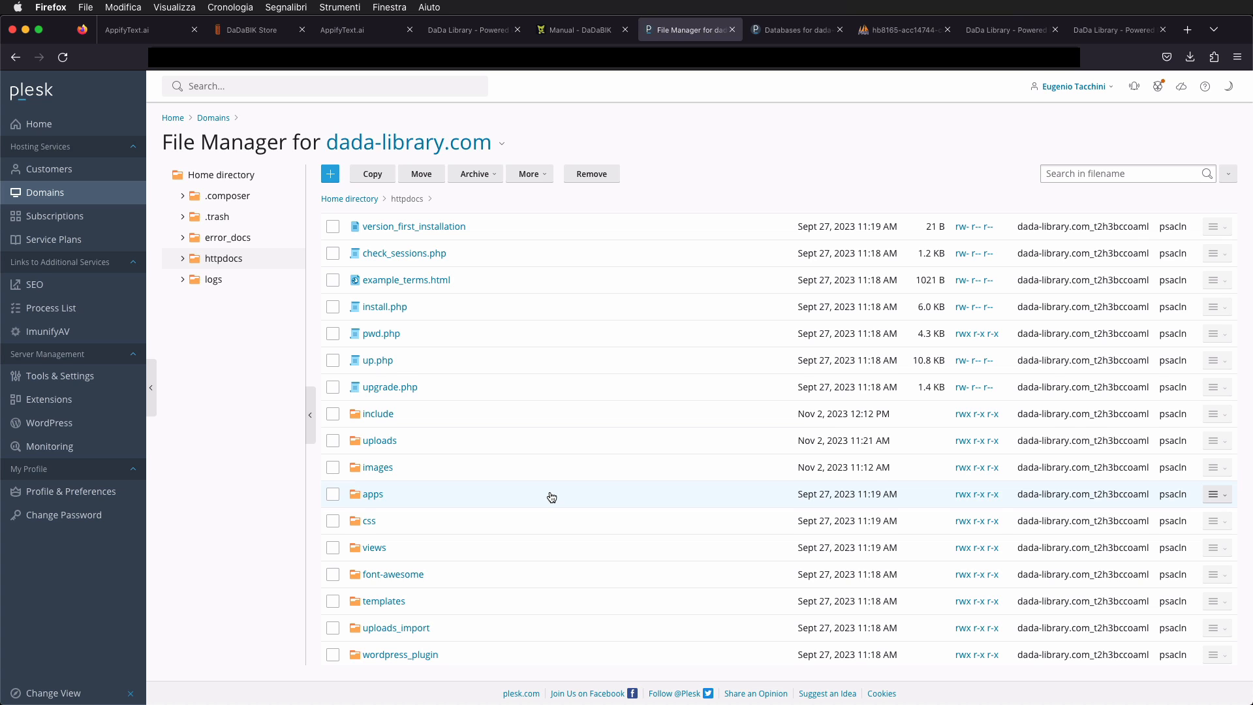
scroll(551, 497, "down", 1)
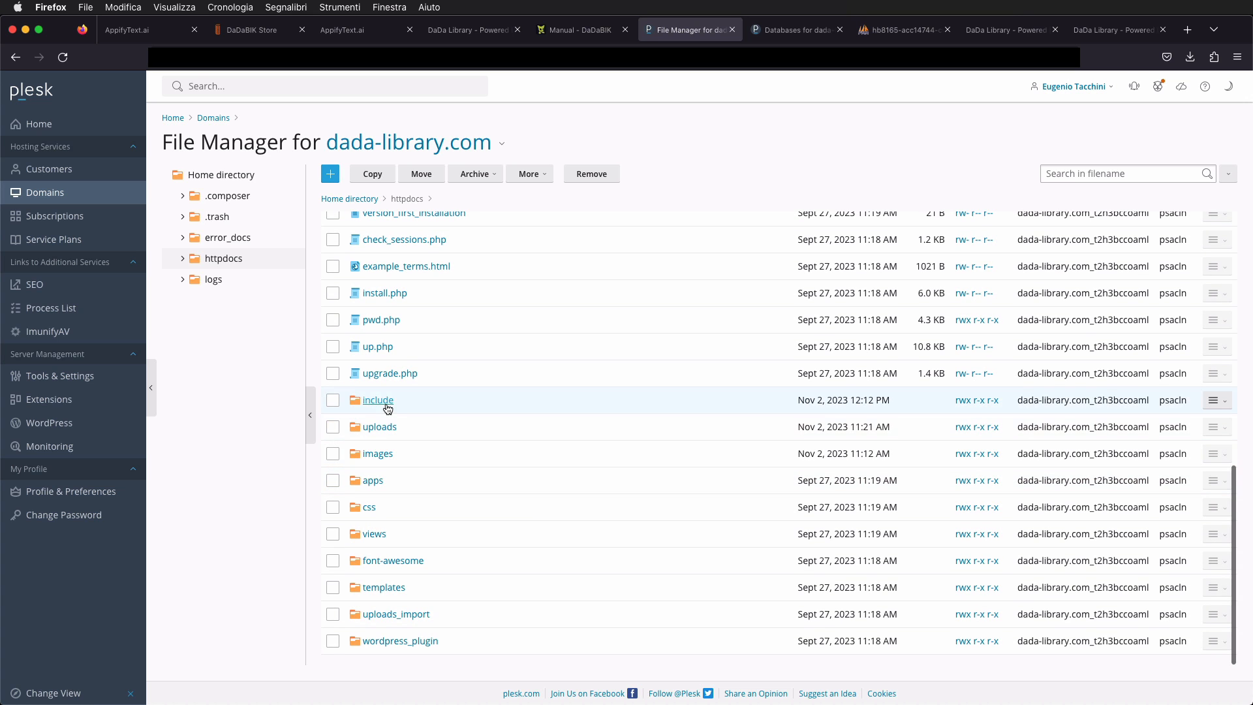
left_click(381, 403)
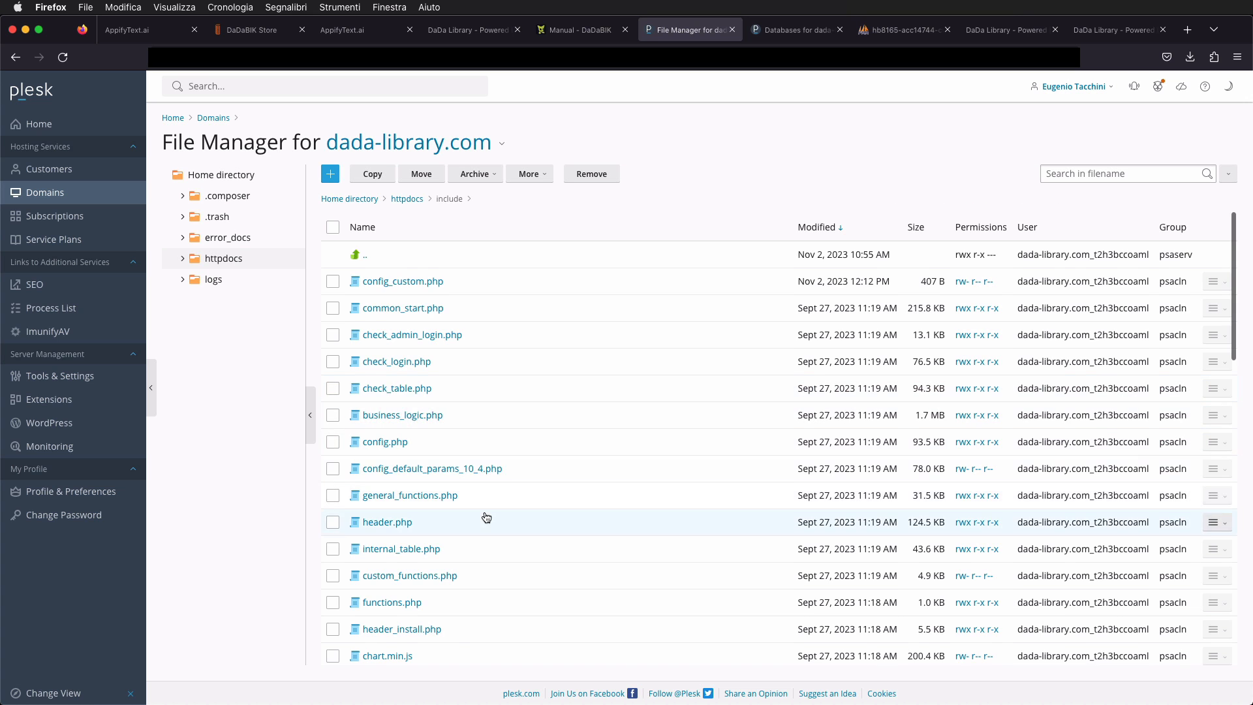
scroll(486, 515, "down", 15)
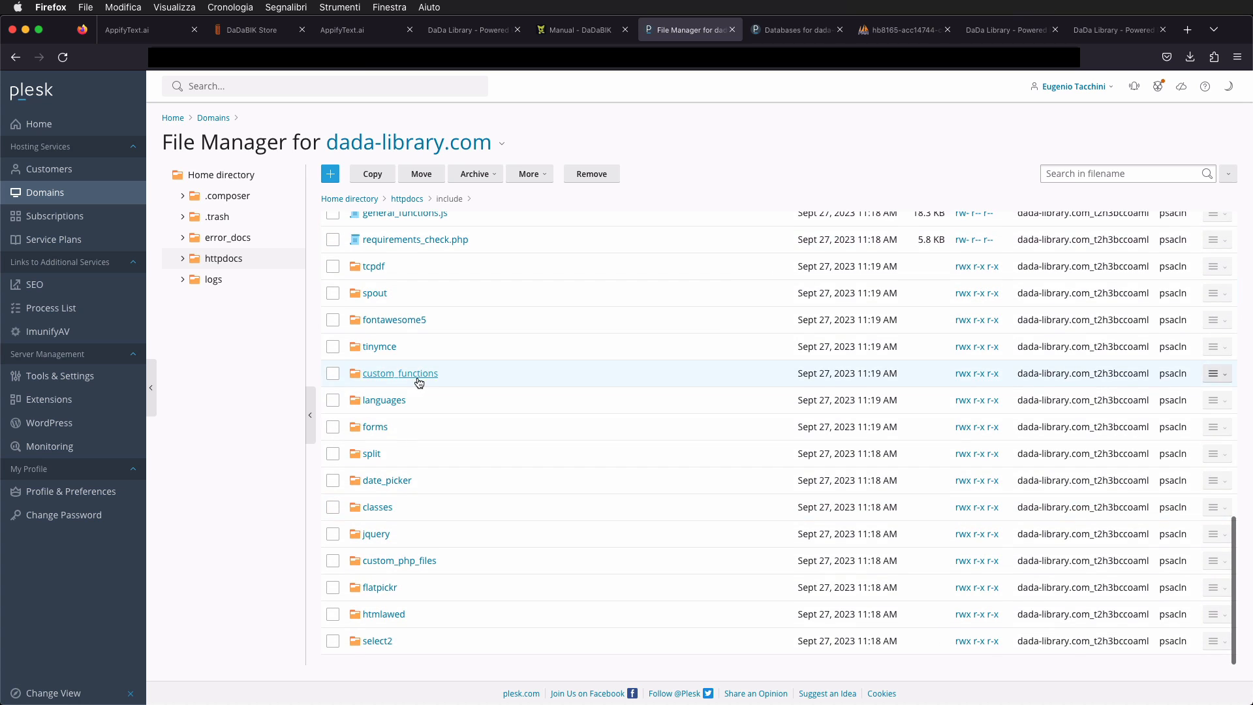
left_click(411, 370)
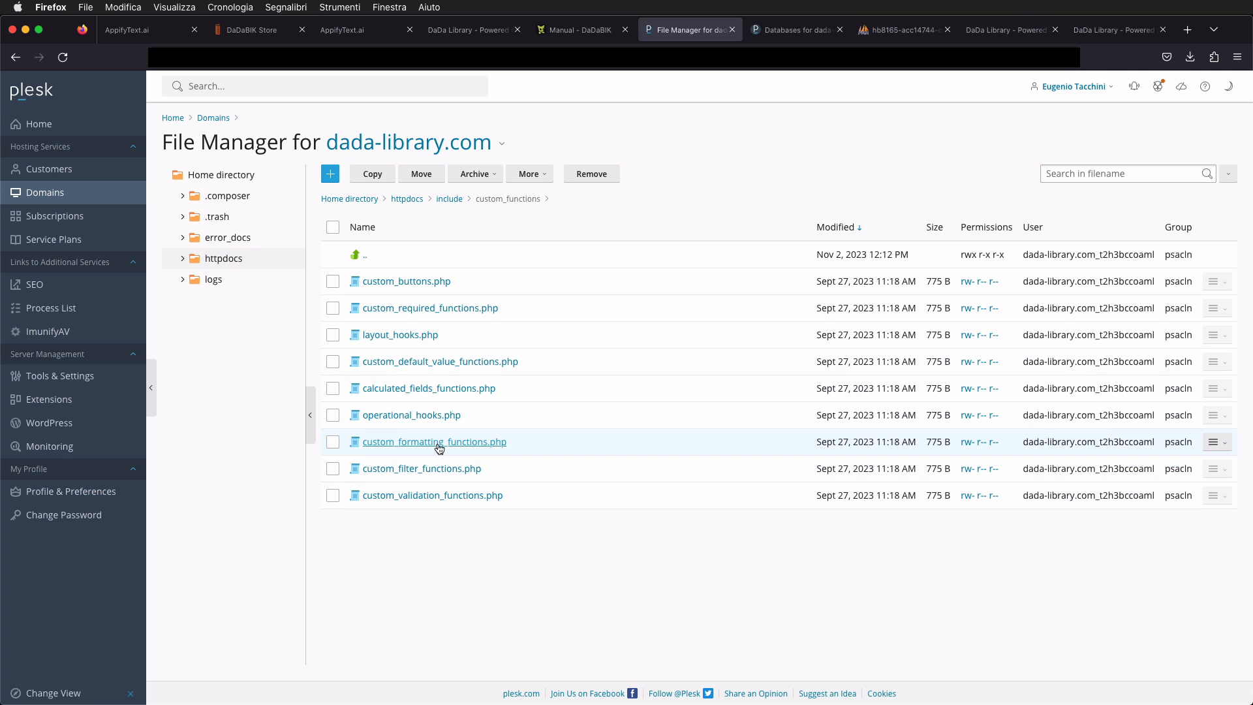
Step: Open custom_formatting_functions.php in the Code Editor and add a blank line before the closing tag
left_click(469, 443)
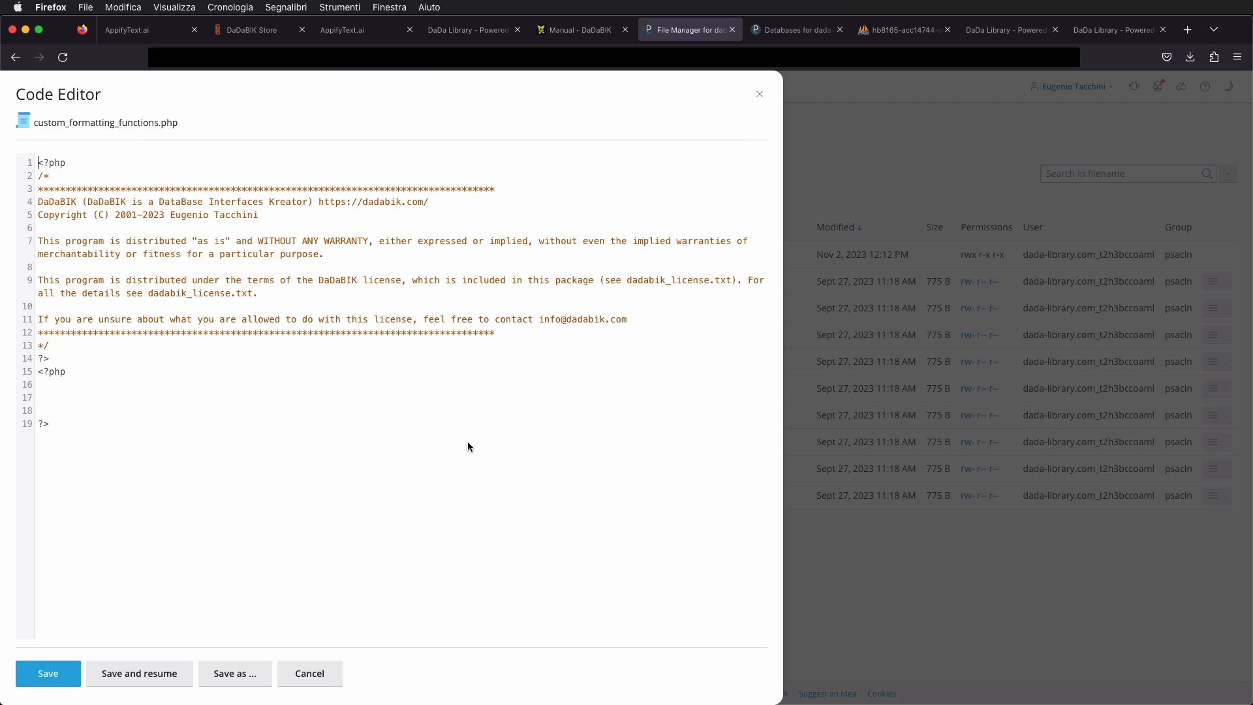
left_click(39, 411)
key("Return")
Step: Write the empty function dadabik_format_copies($value, $id) with an empty { } body
type("function")
type("dadabik")
key("BackSpace")
key("BackSpace")
key("BackSpace")
type("bik_")
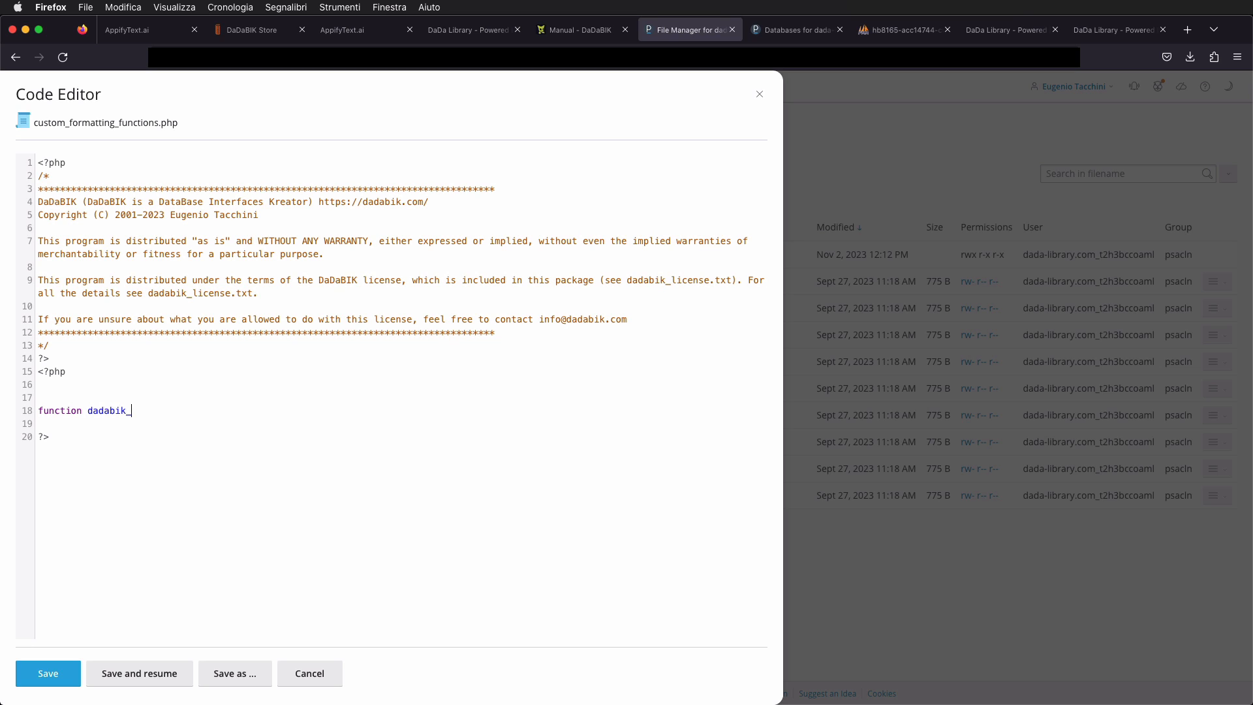
type("format_")
type("copies")
type("()")
type("$value, $id")
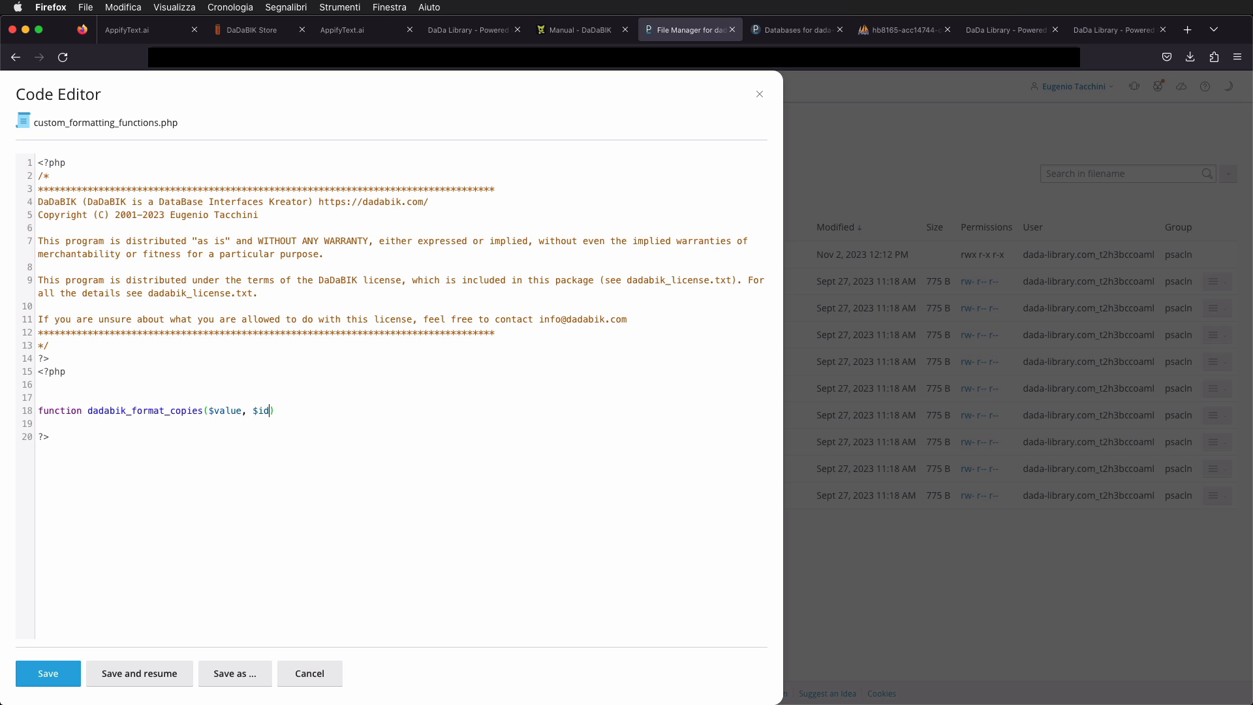
key("Return")
type("{")
key("Return")
key("Return")
type("}")
double_click(224, 412)
Step: Compare the code with the Books list copies (5, 10, 8, 9), ending on the Books list
left_click(1002, 32)
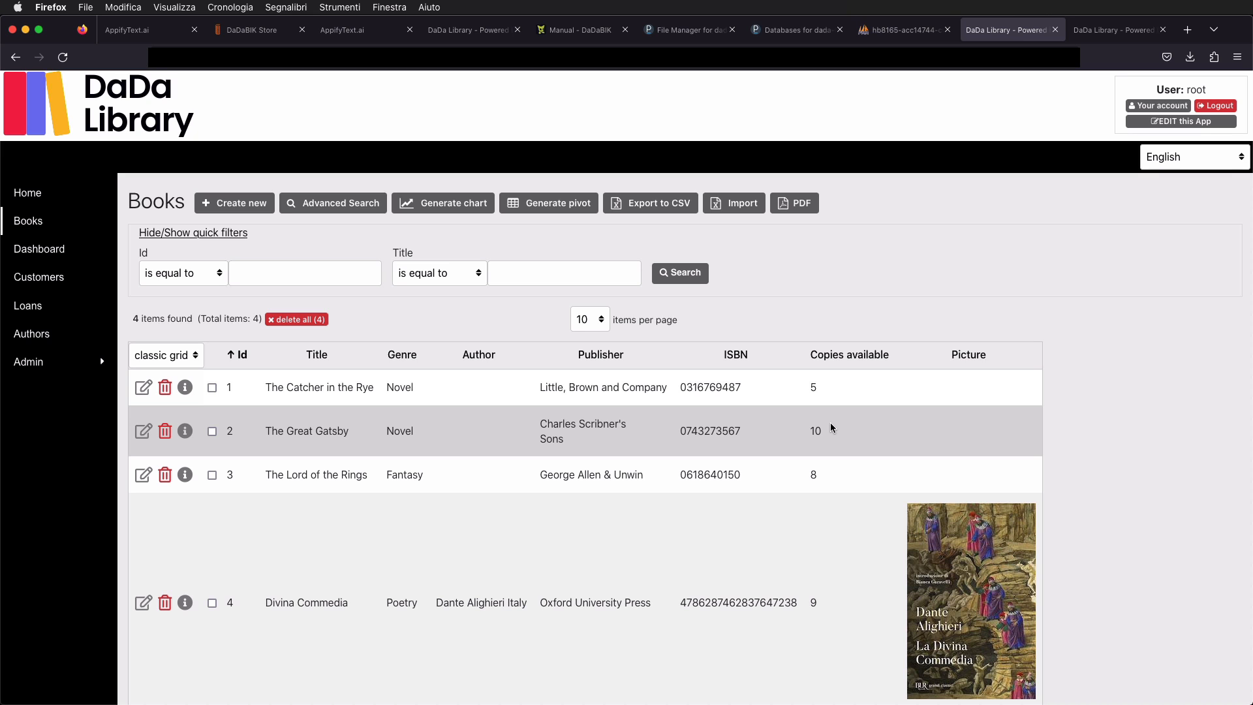
left_click(687, 29)
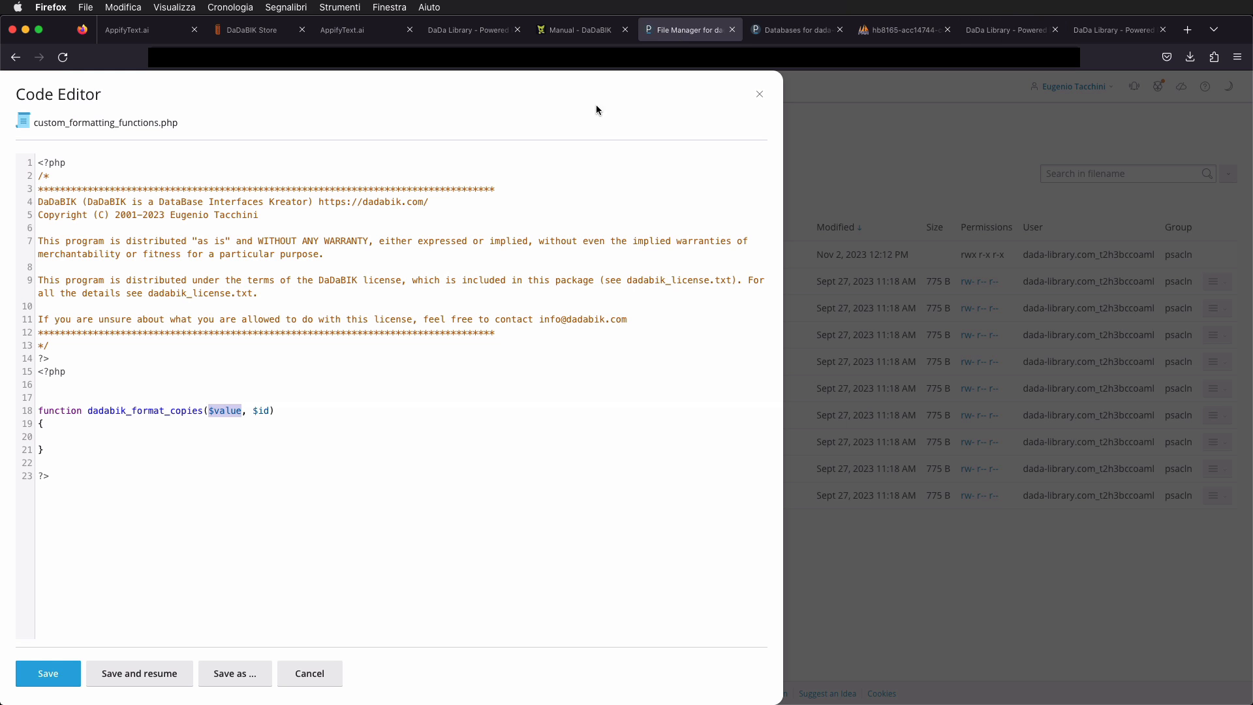
left_click(1006, 37)
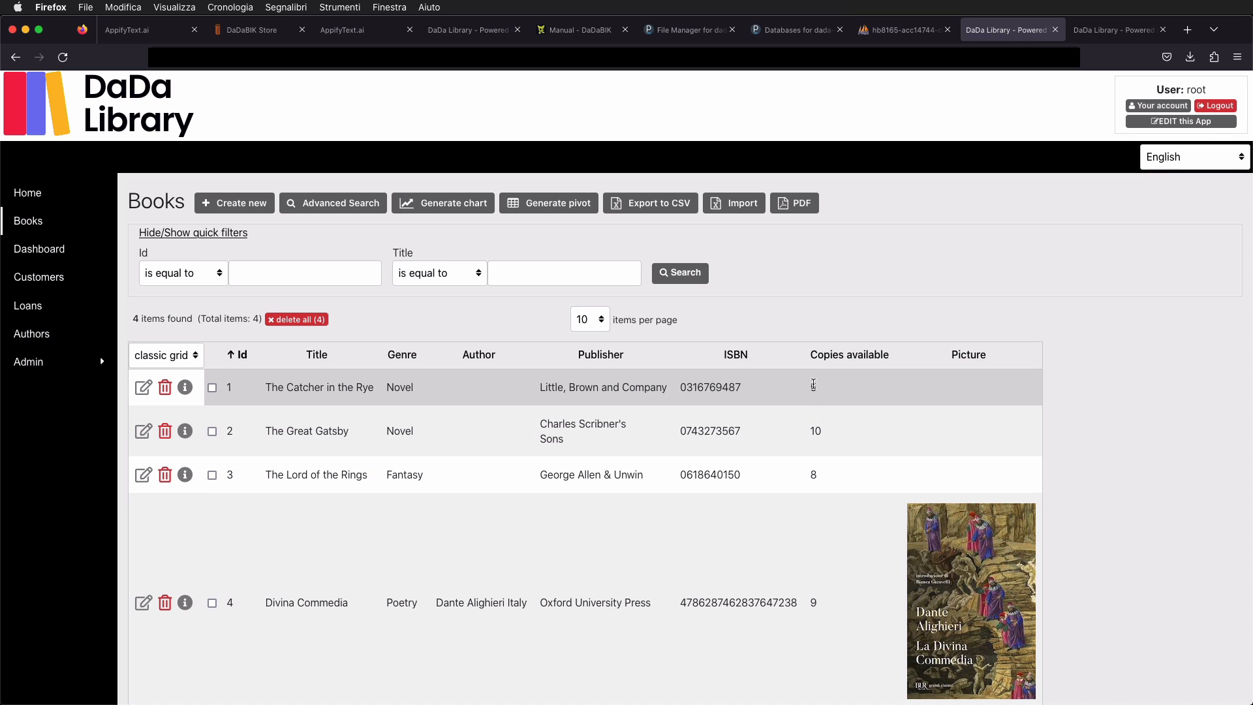
left_click(690, 32)
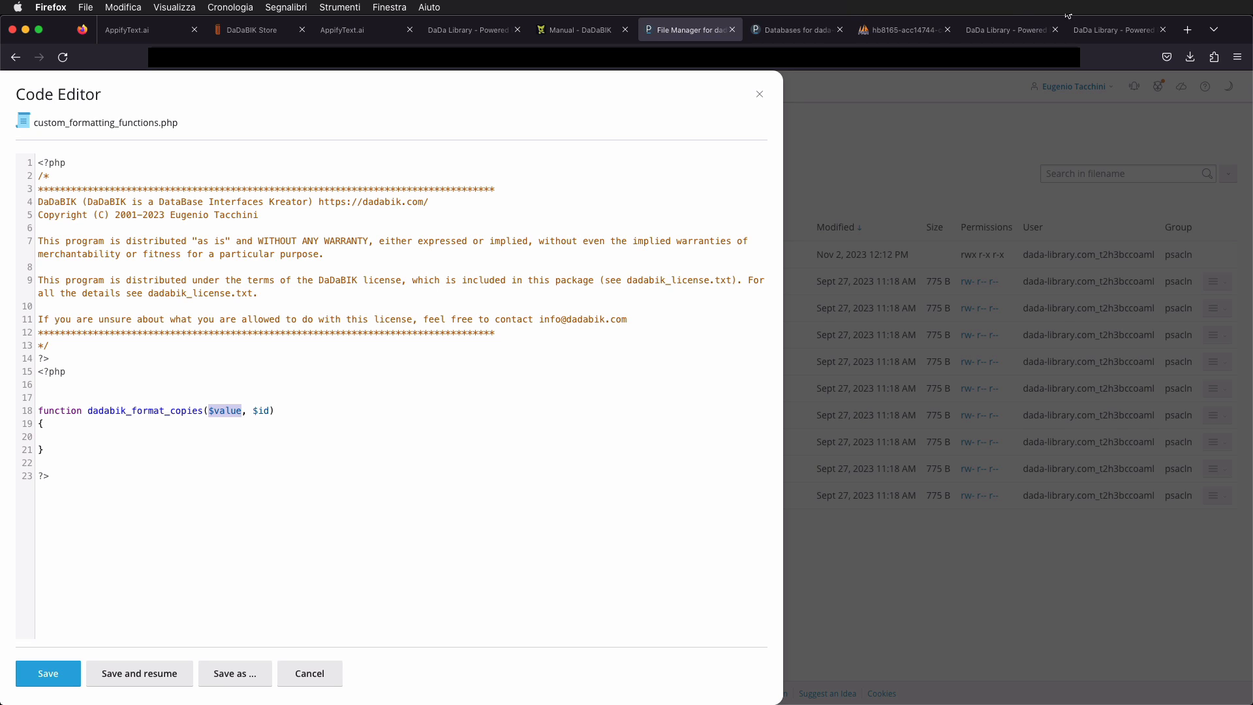
left_click(1005, 30)
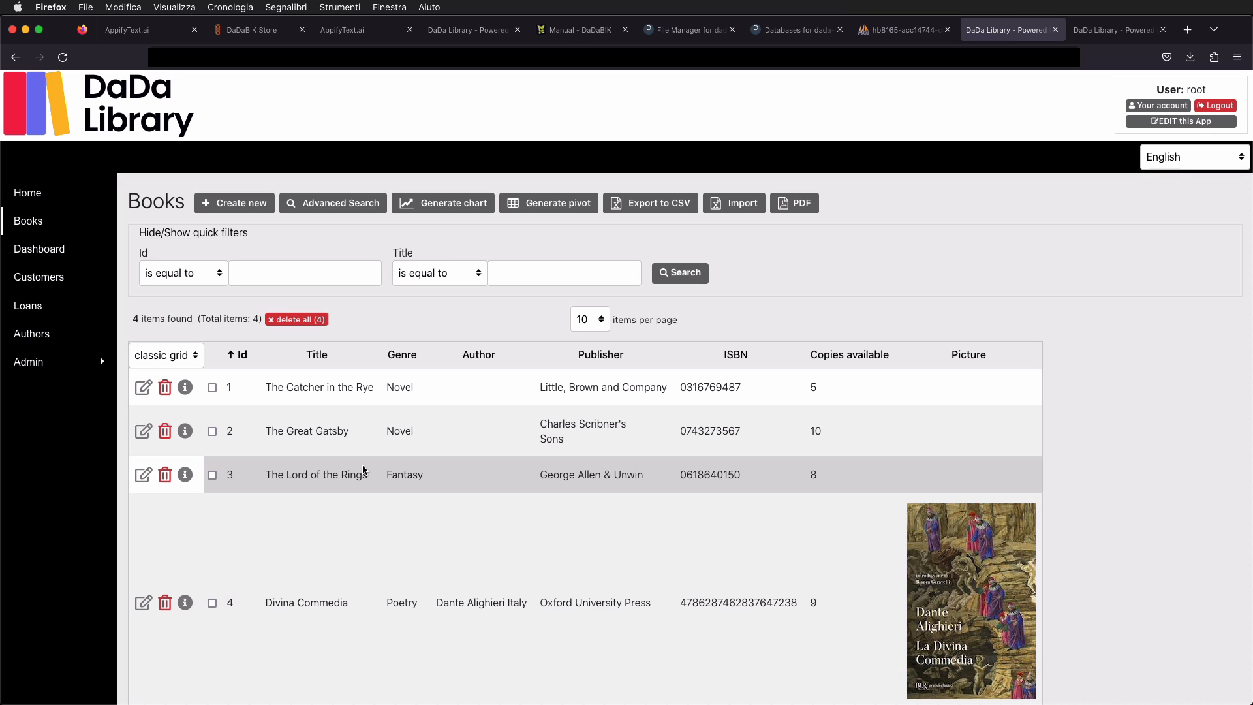
Step: Add an if ($value < 2) branch returning $value inside a span styled color:red
left_click(676, 30)
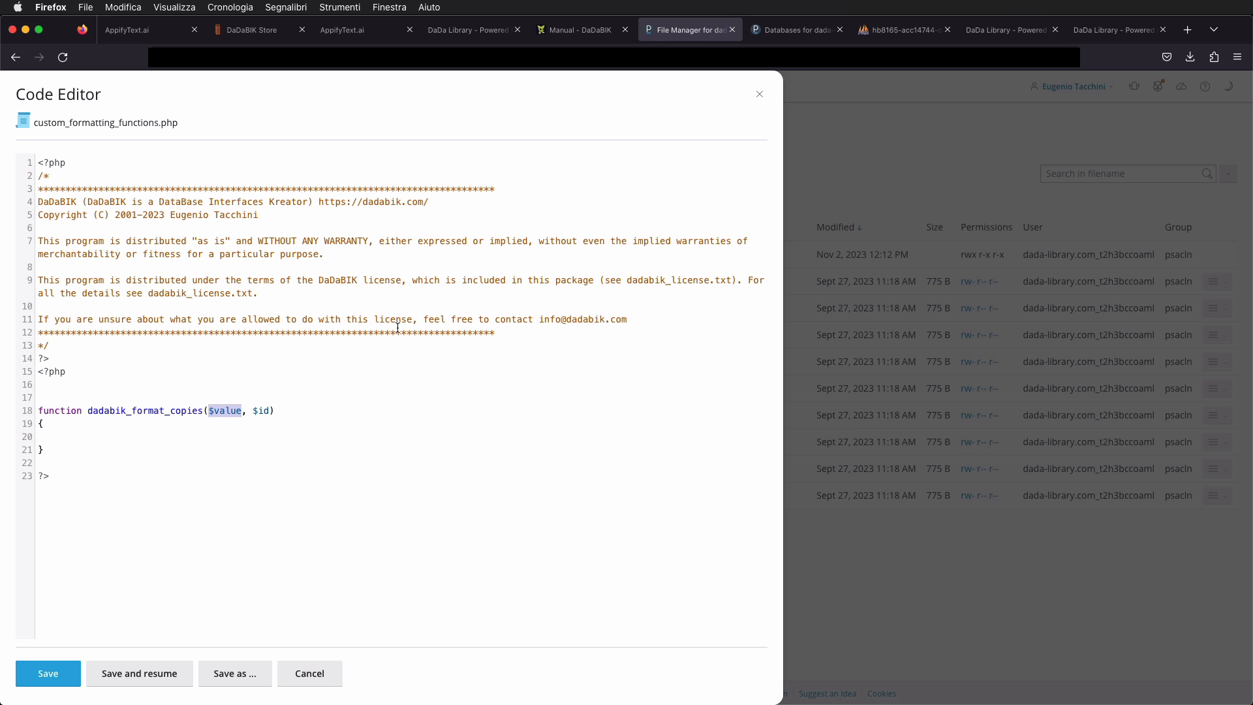
left_click(284, 409)
left_click(87, 441)
key("Return")
type("if ($value < 2){")
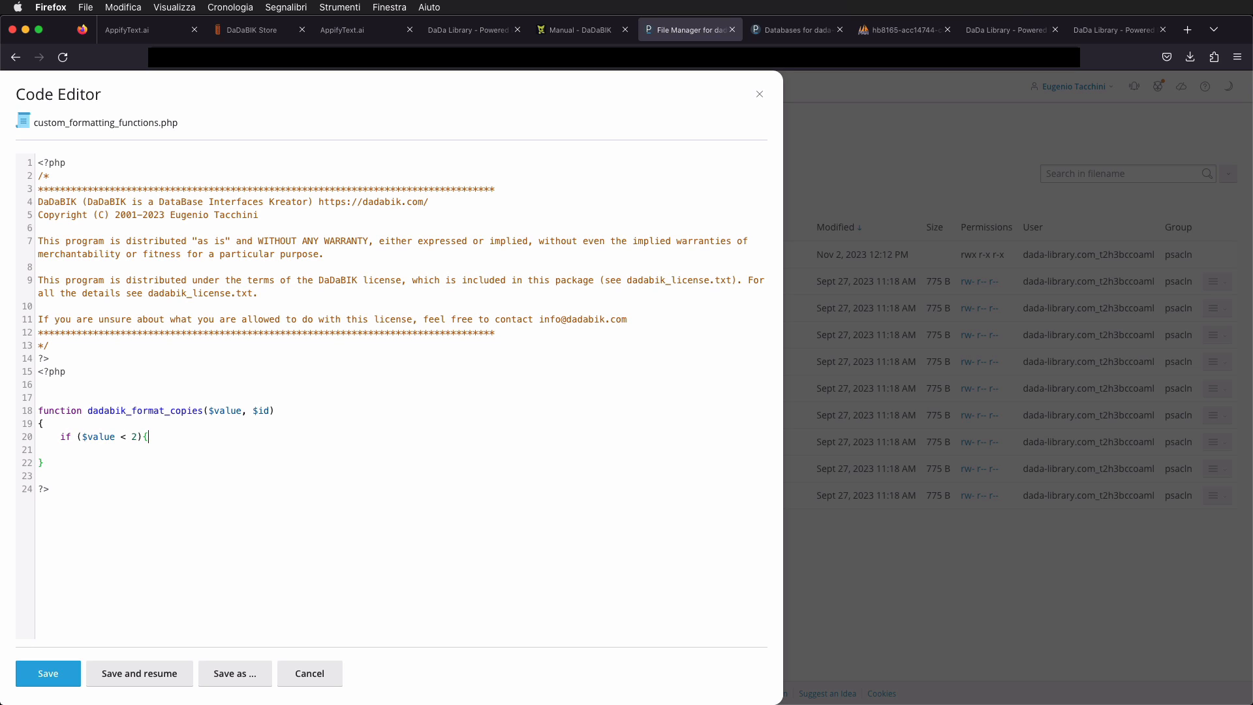
key("Return")
type("retunr")
key("BackSpace")
key("BackSpace")
key("BackSpace")
key("BackSpace")
type("urn '")
type("<")
type("span")
type("><")
type("/span>")
type("';")
type("''")
key("Left")
type("..$value")
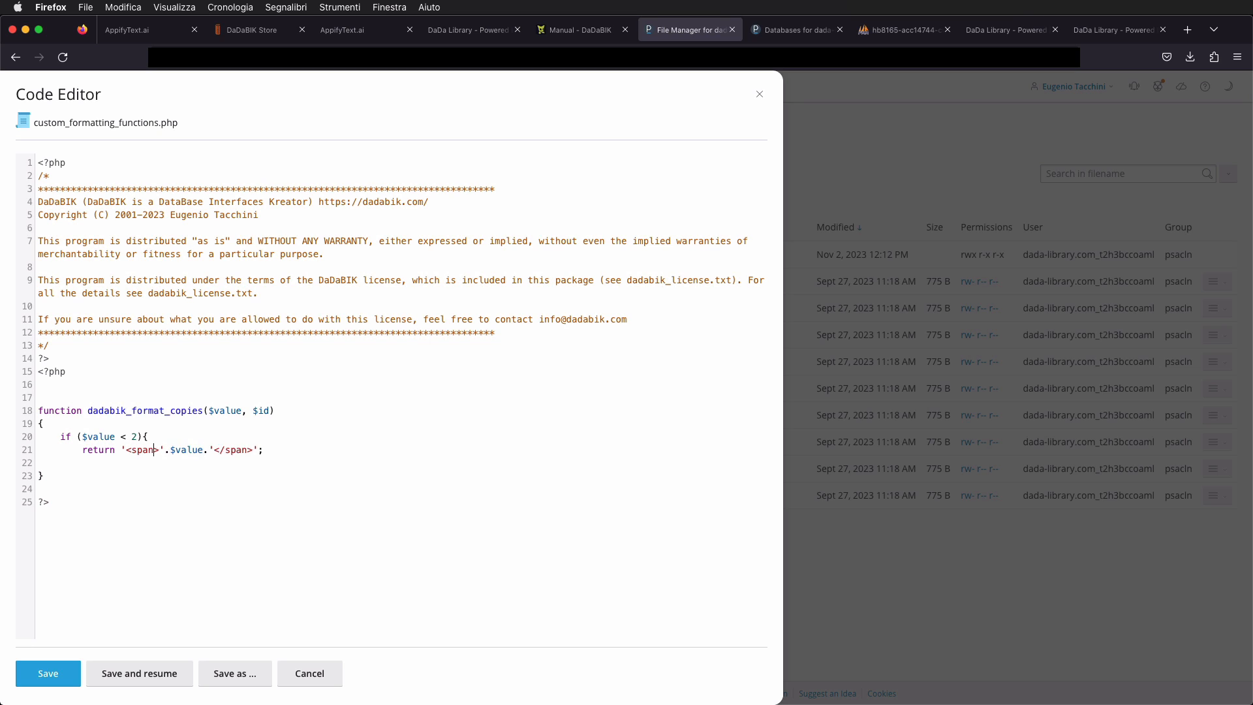
type(" style=\"color")
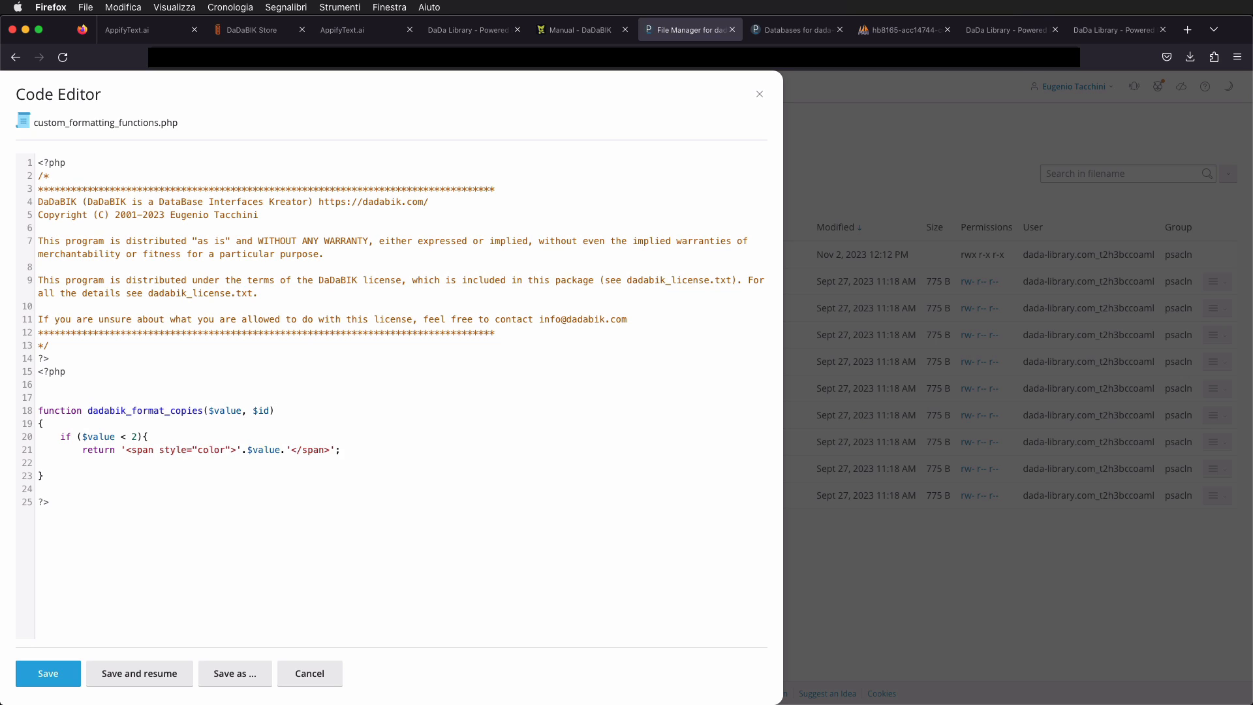
type(":red")
Step: Close the if block and add an else branch that returns $value unchanged
left_click(400, 444)
key("Return")
type("}")
key("Return")
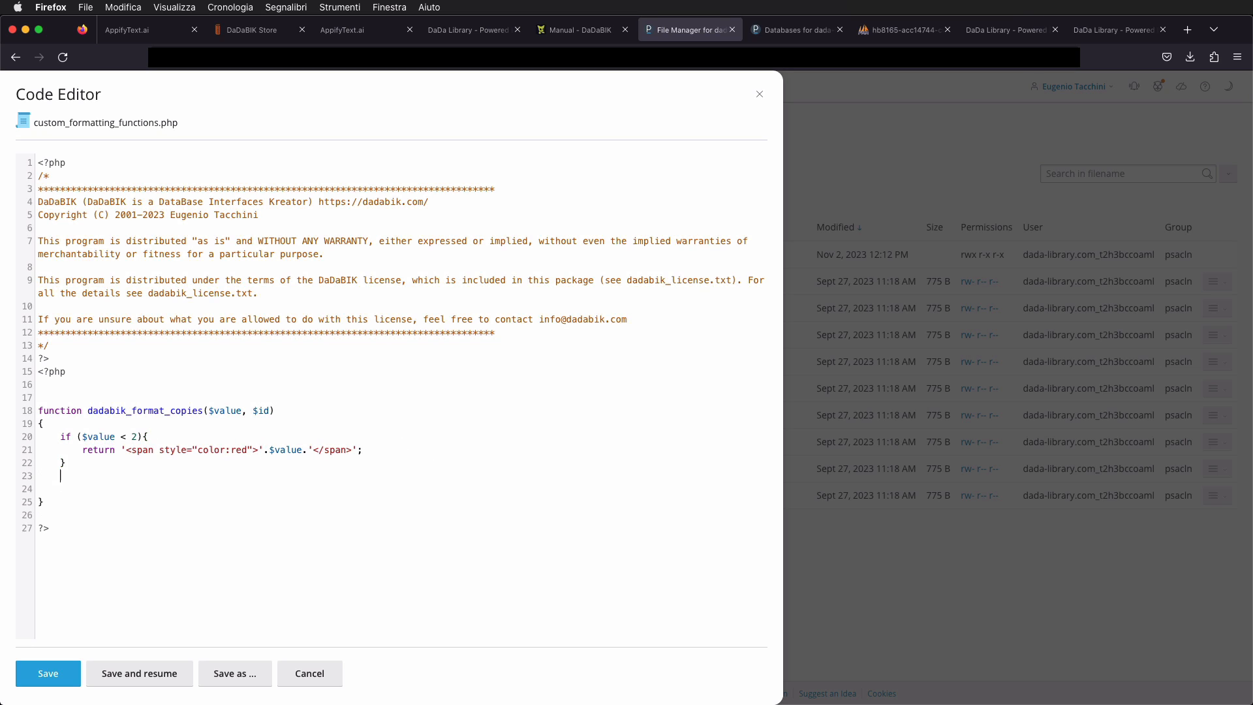
type("else{")
key("Return")
type("}")
left_click(100, 475)
key("Return")
type("return $value;")
left_click_drag(355, 449, 118, 445)
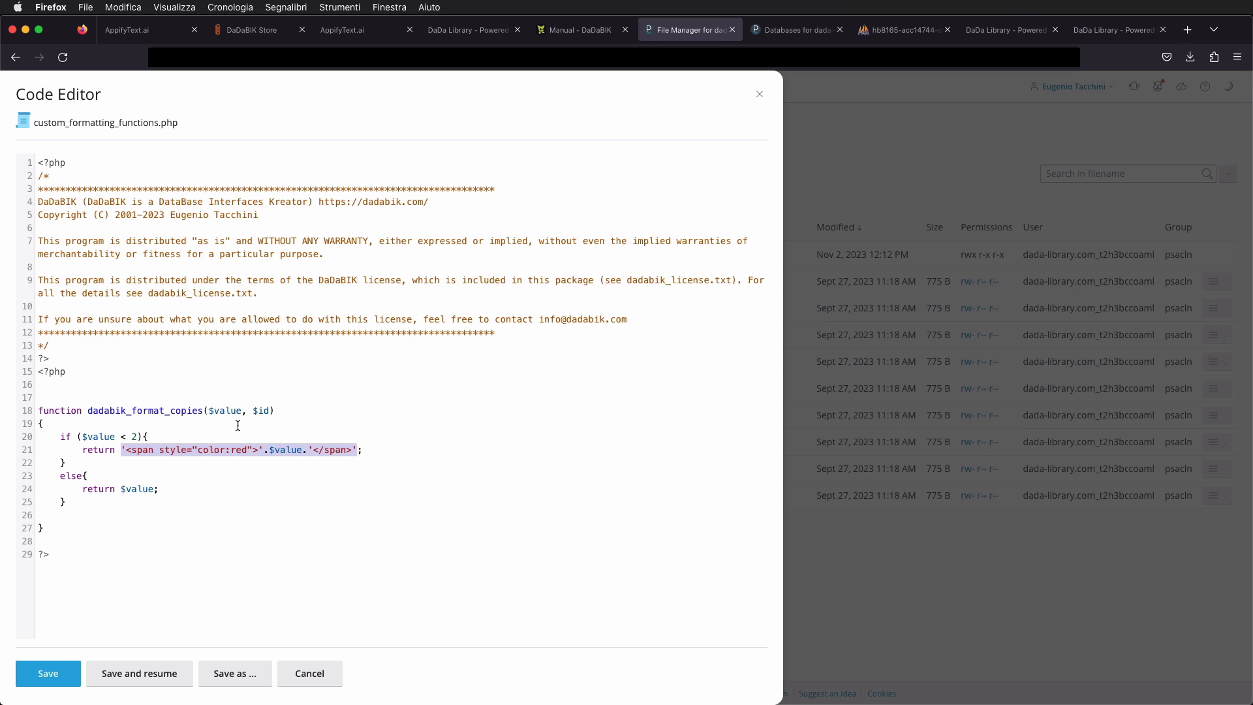
left_click(264, 425)
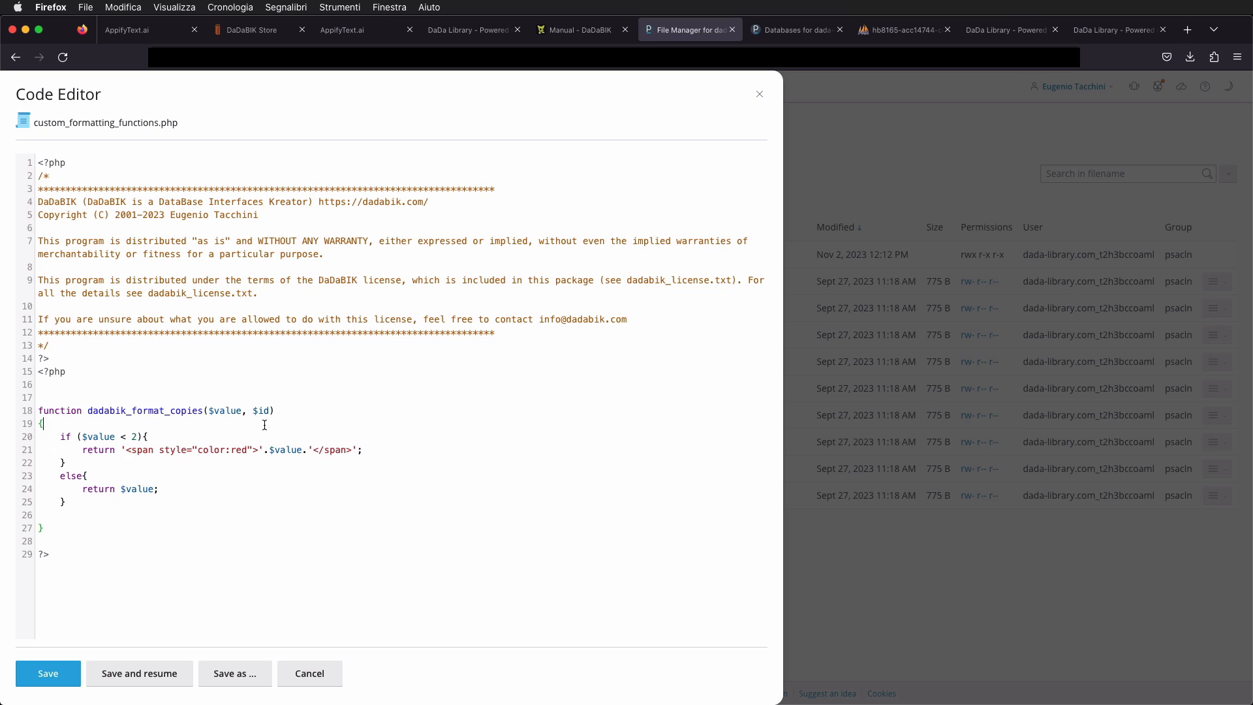
double_click(170, 450)
double_click(173, 452)
left_click(209, 452)
left_click_drag(126, 449, 265, 452)
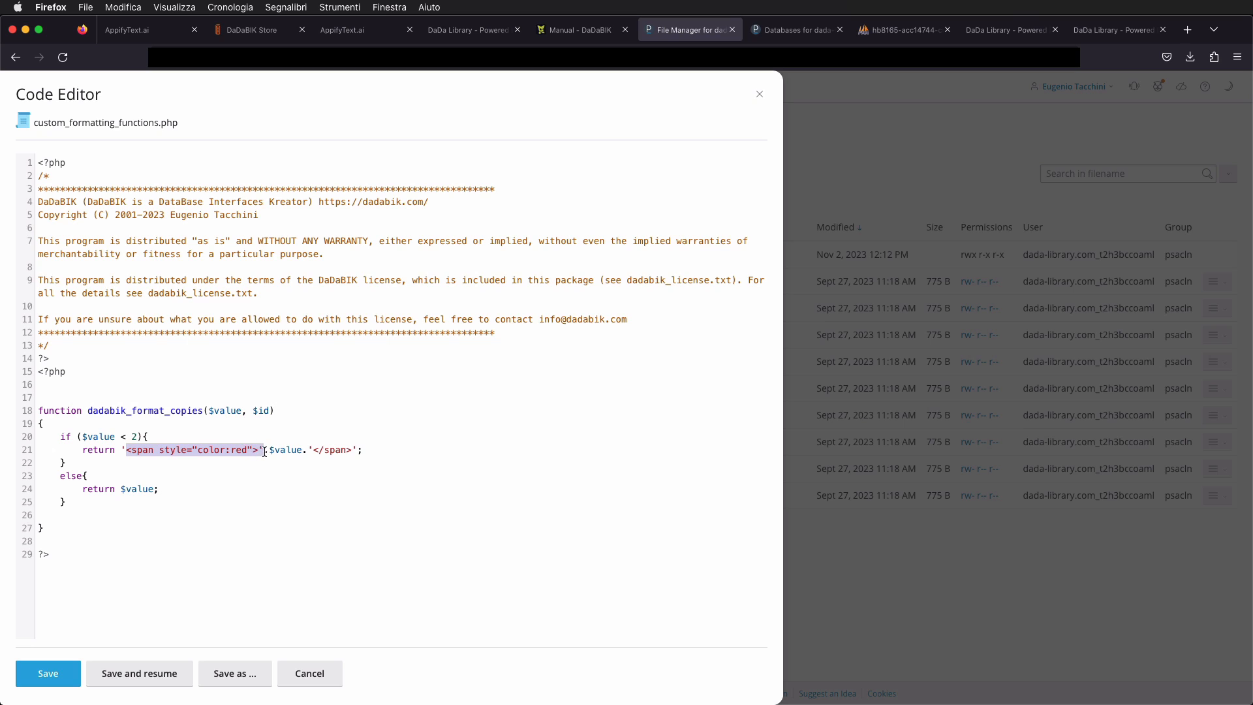
left_click(346, 441)
double_click(331, 450)
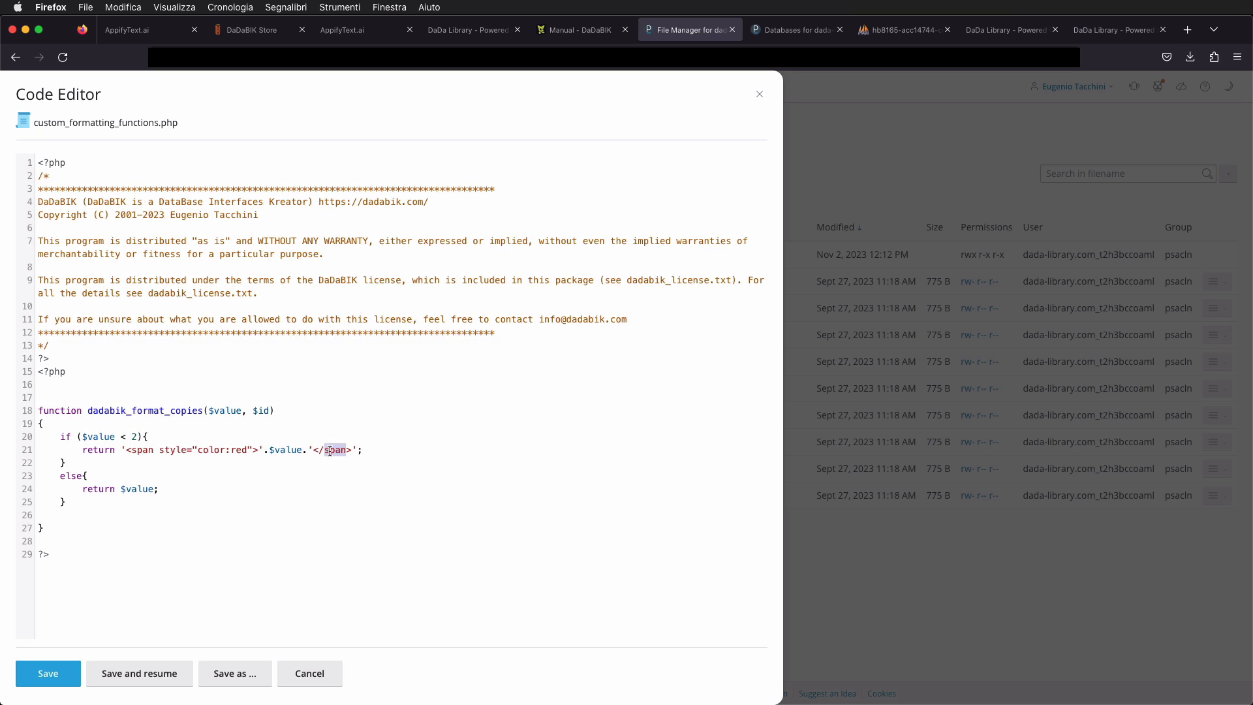
left_click(357, 461)
Step: Wrap $value on line 21 in htmlspecialchars($value)
type("htmlspeci")
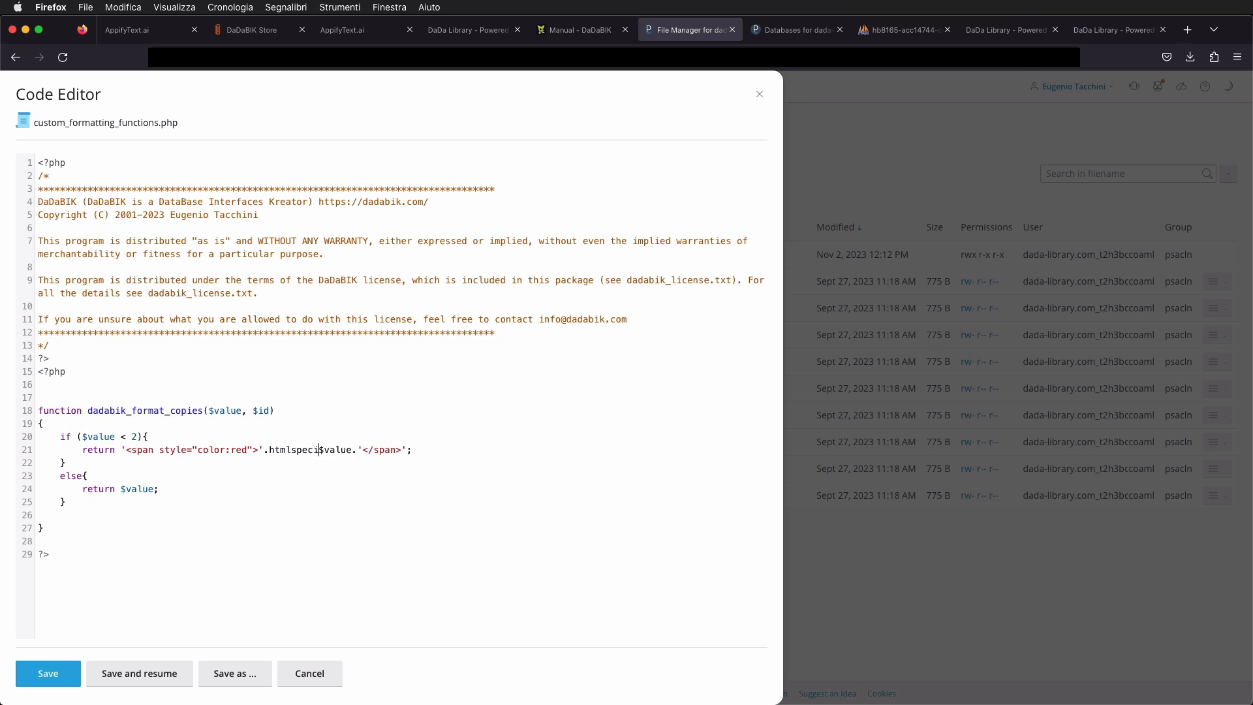
type("alchars($value)")
Step: Open the app's admin area in a new tab and go to the Data page for the books table
left_click(999, 32)
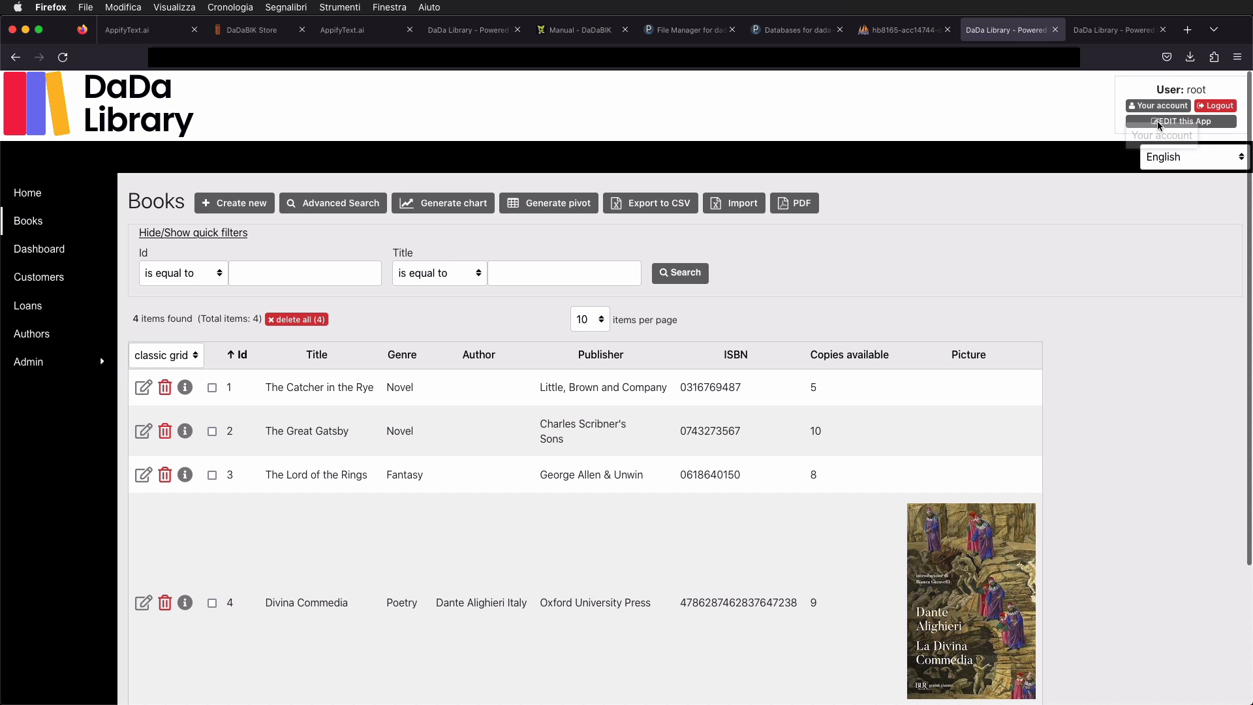
left_click(1181, 121)
left_click(1018, 32)
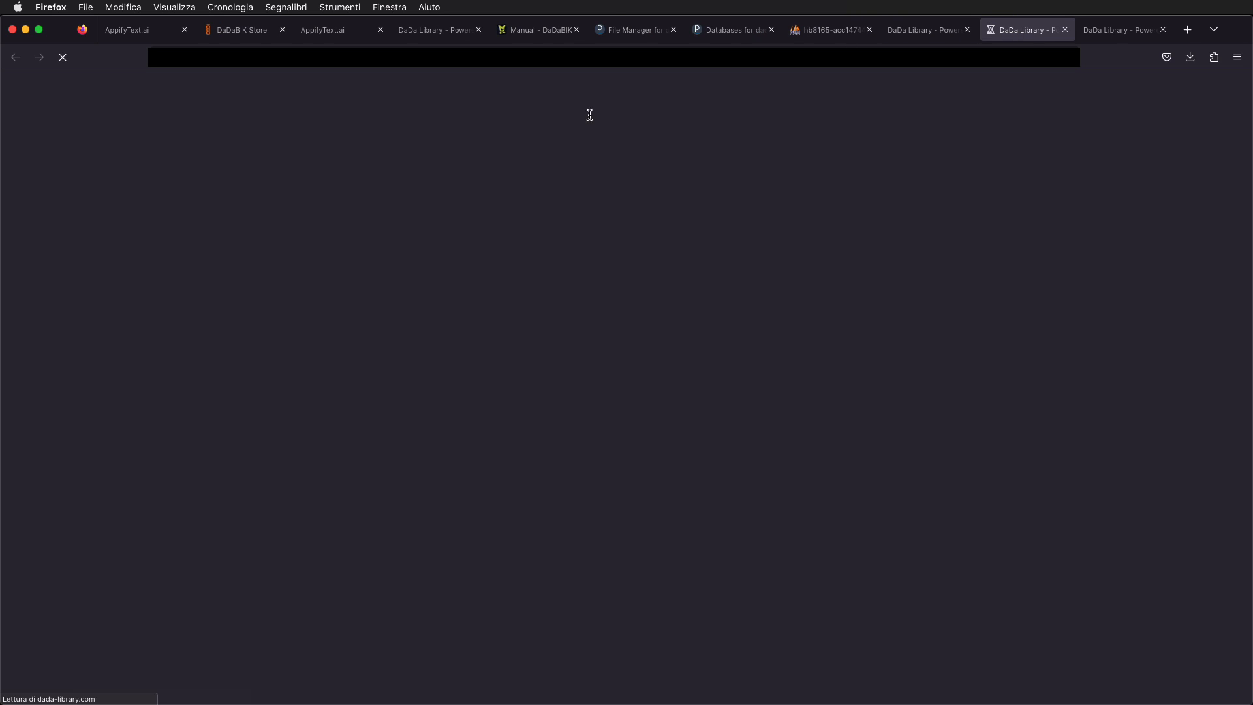
left_click(127, 264)
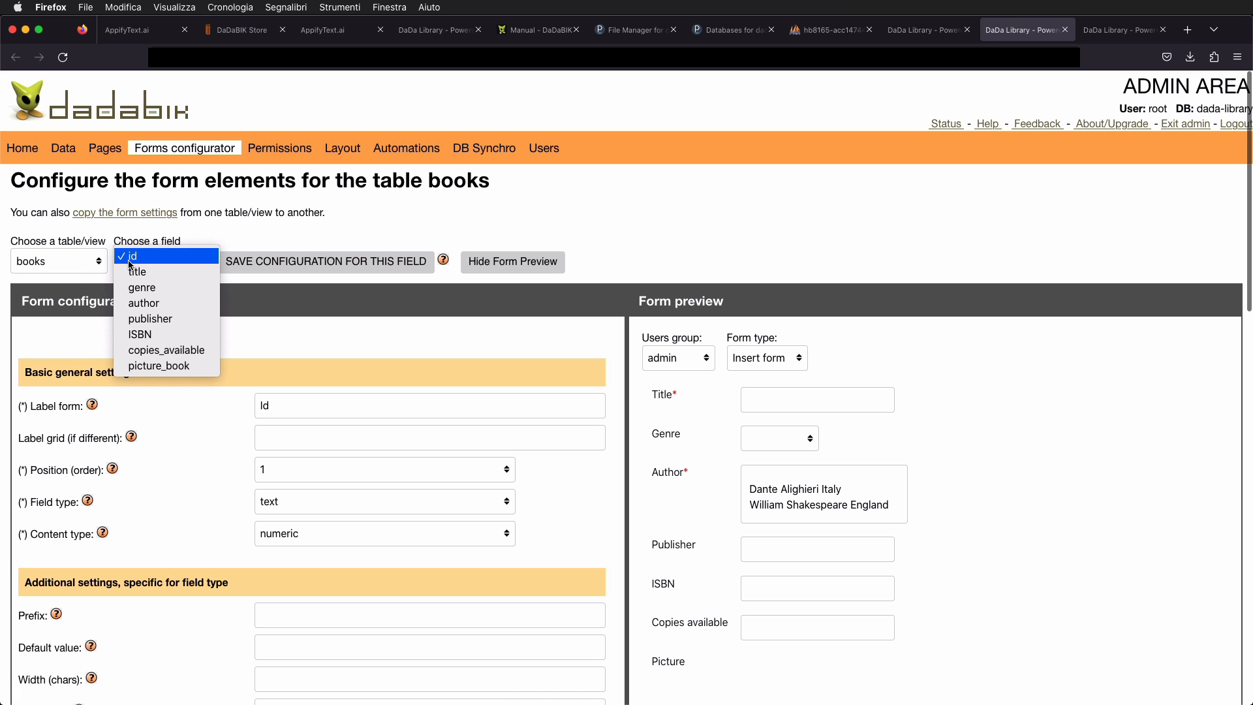
left_click(123, 201)
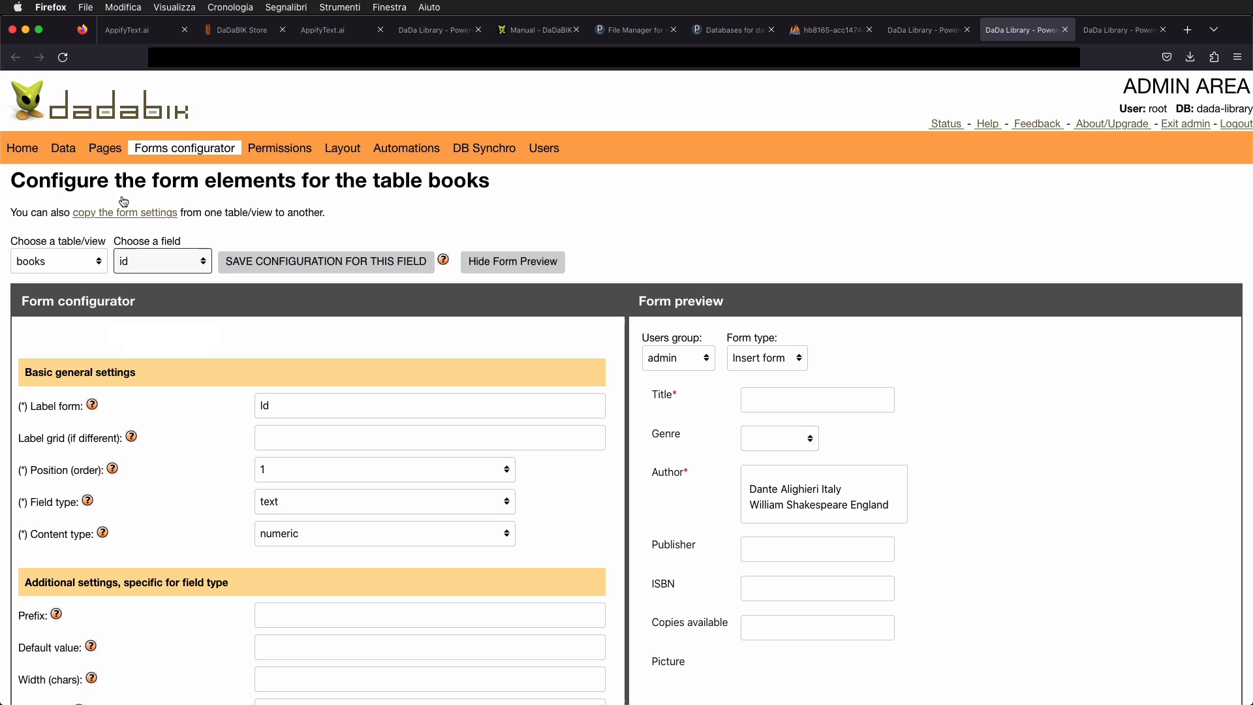
left_click(63, 148)
scroll(230, 468, "down", 7)
scroll(230, 468, "down", 1)
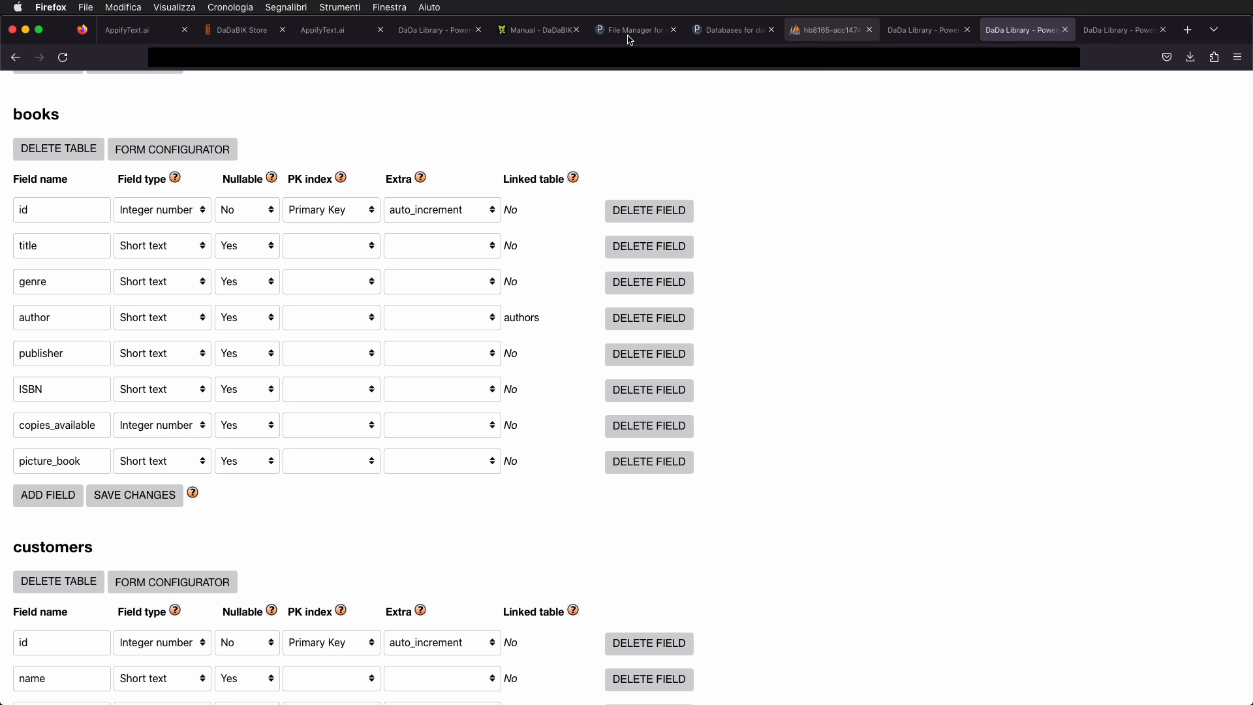
Step: Strip htmlspecialchars and its parentheses from $value on line 21 and save custom_formatting_functions.php
left_click(633, 30)
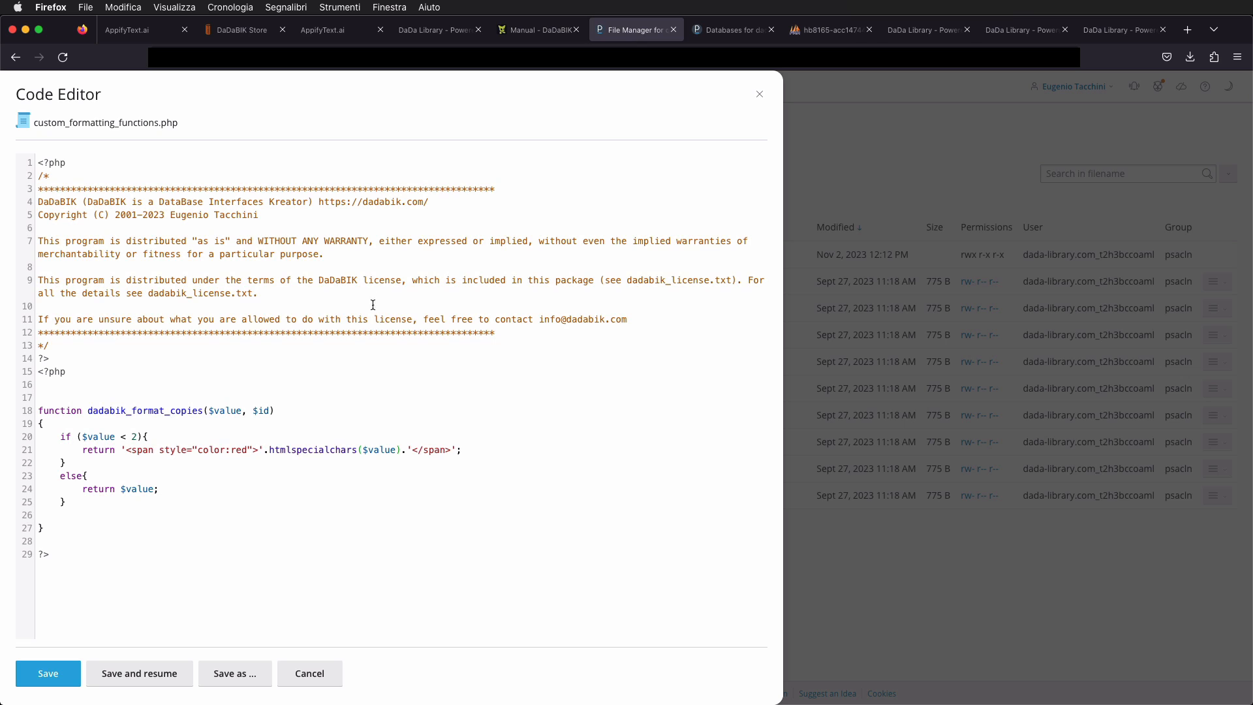
double_click(319, 449)
key("BackSpace")
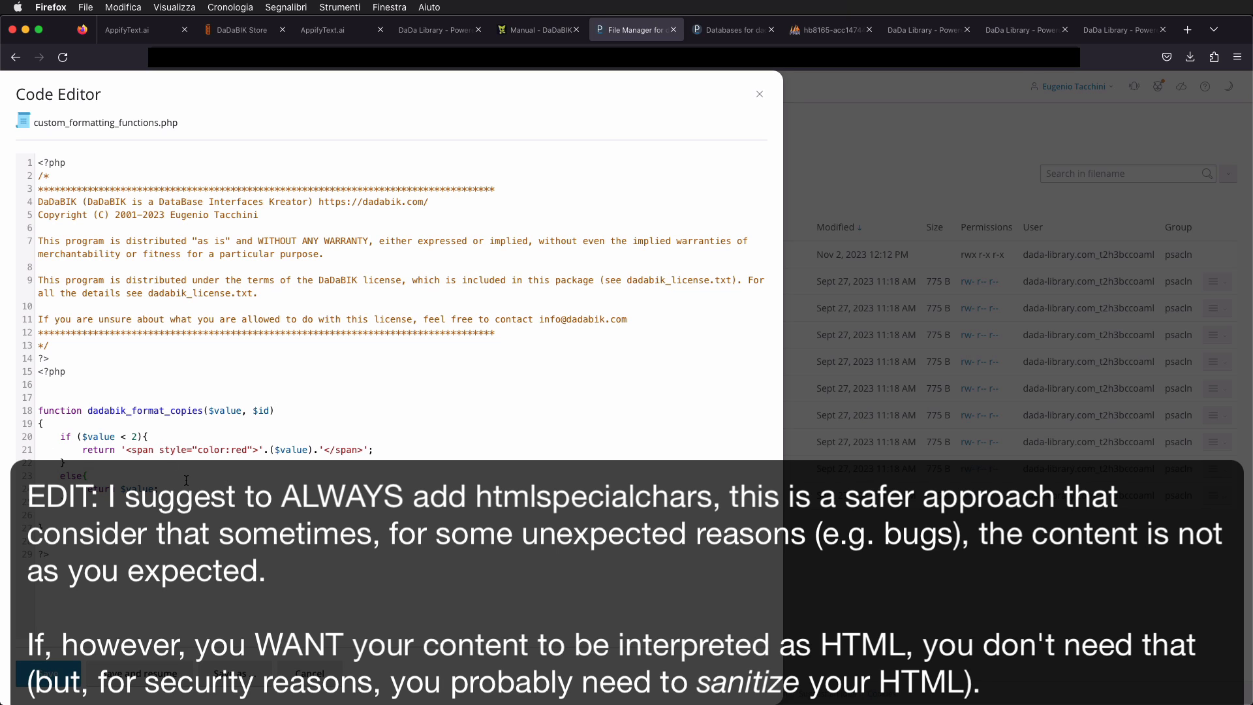
key("super+s")
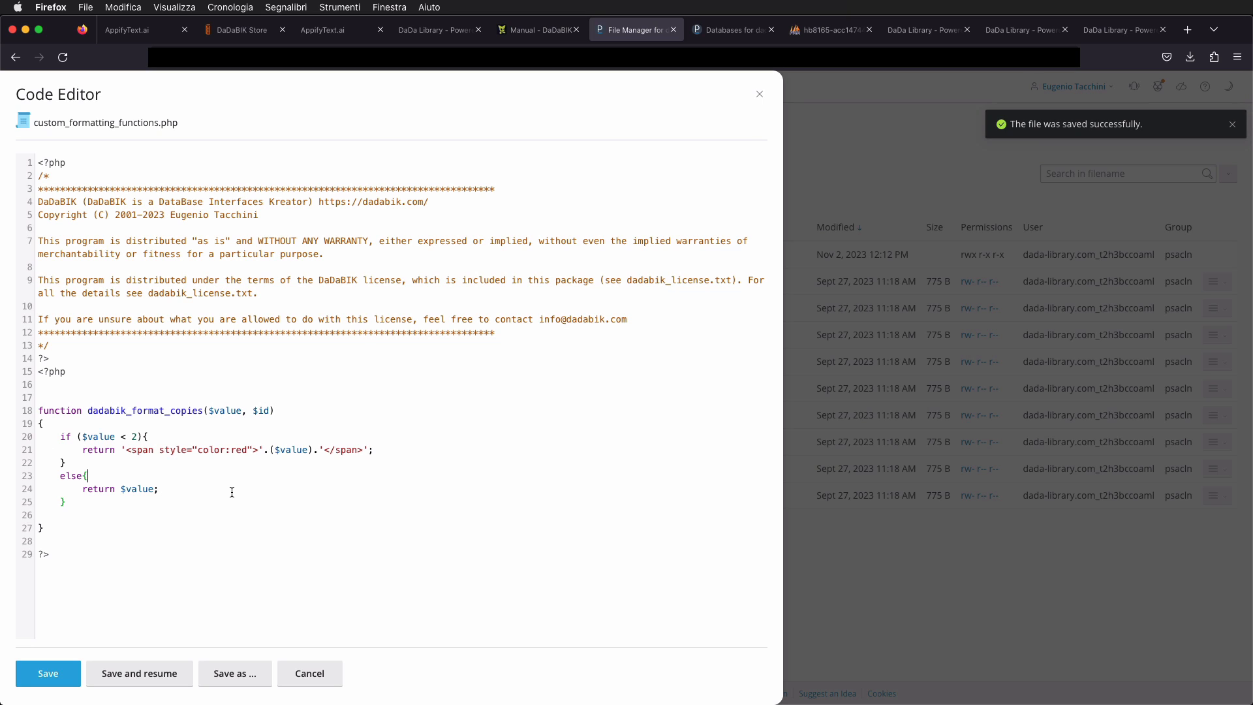
left_click(273, 450)
key("BackSpace")
key("Right")
key("Right")
key("Right")
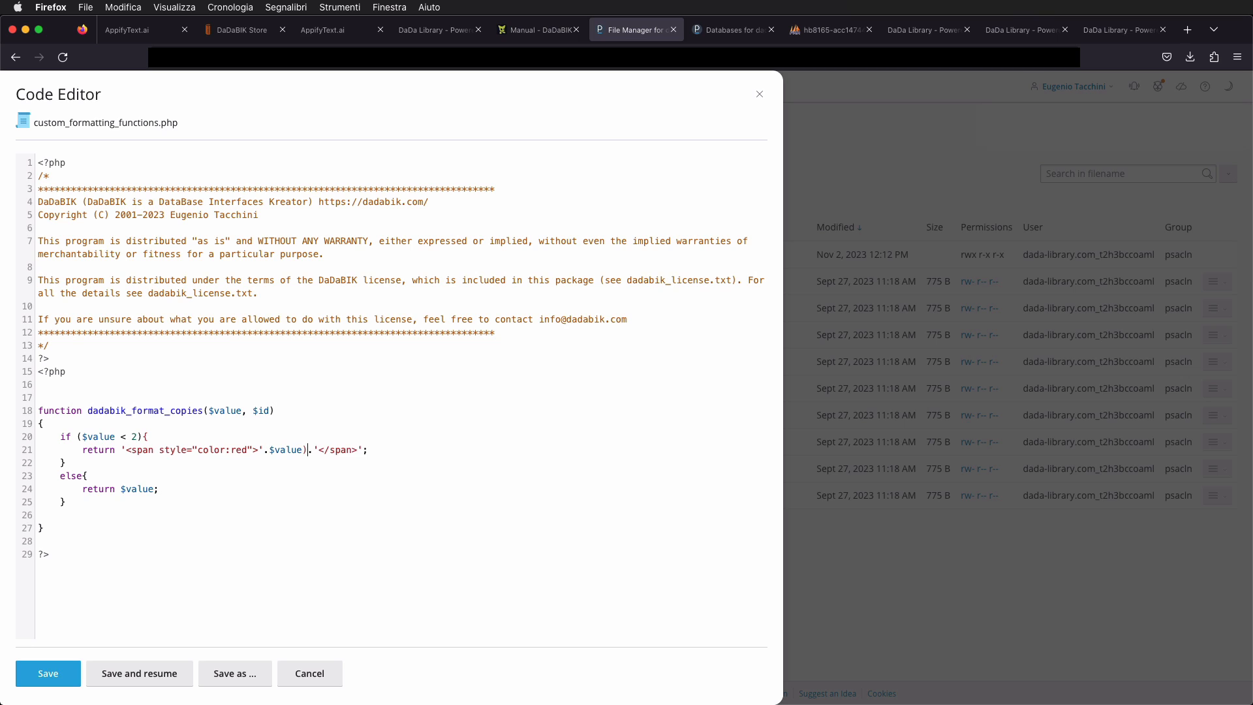
key("BackSpace")
key("super+s")
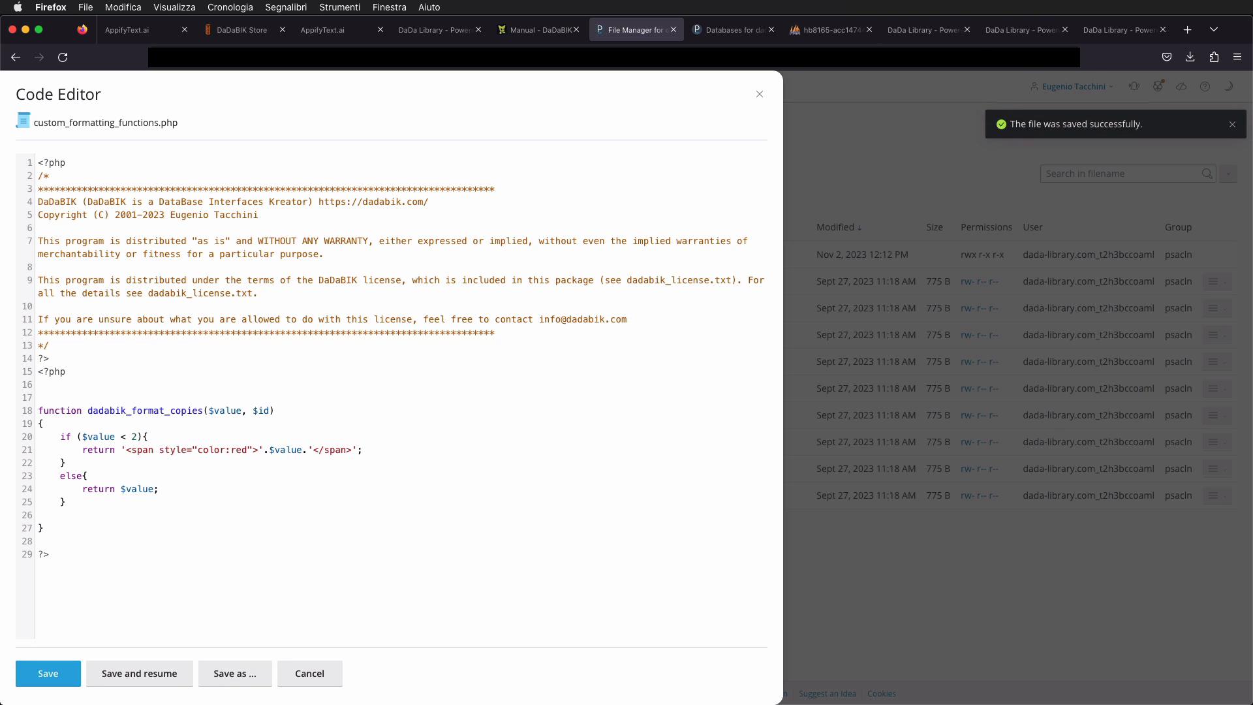
Step: In the Forms configurator for the books table, select the copies_available field to configure
left_click(1016, 30)
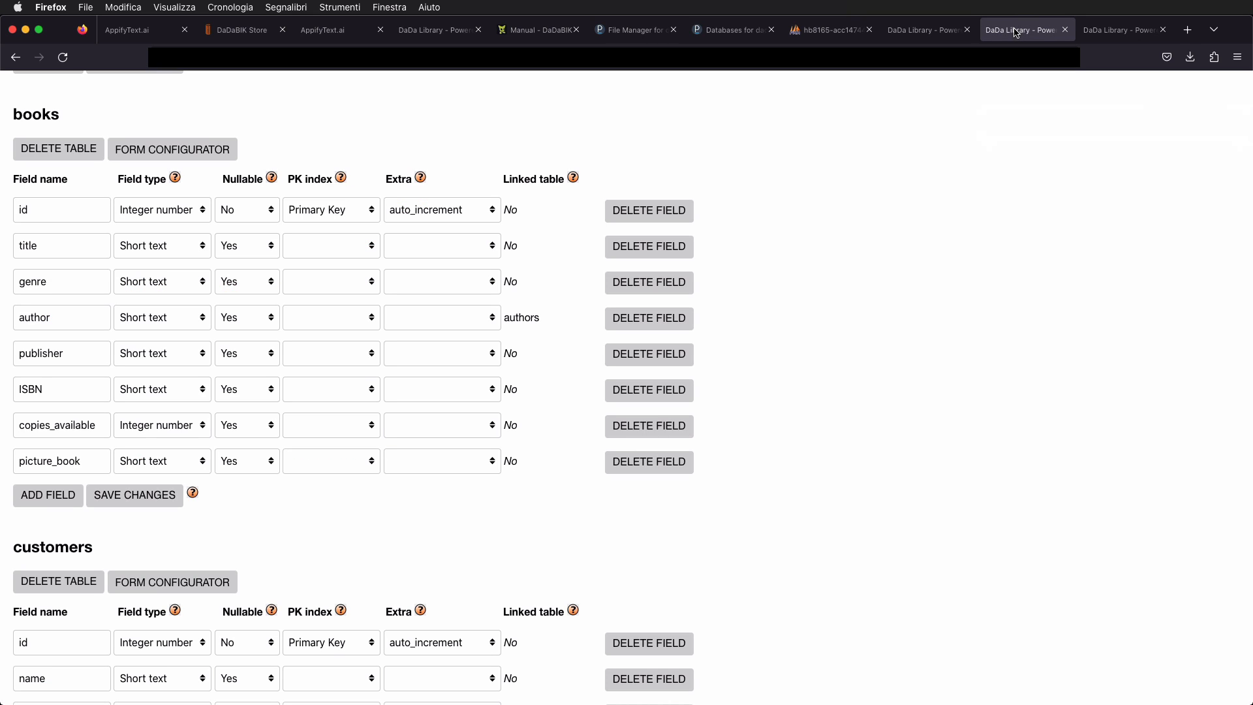
left_click(190, 152)
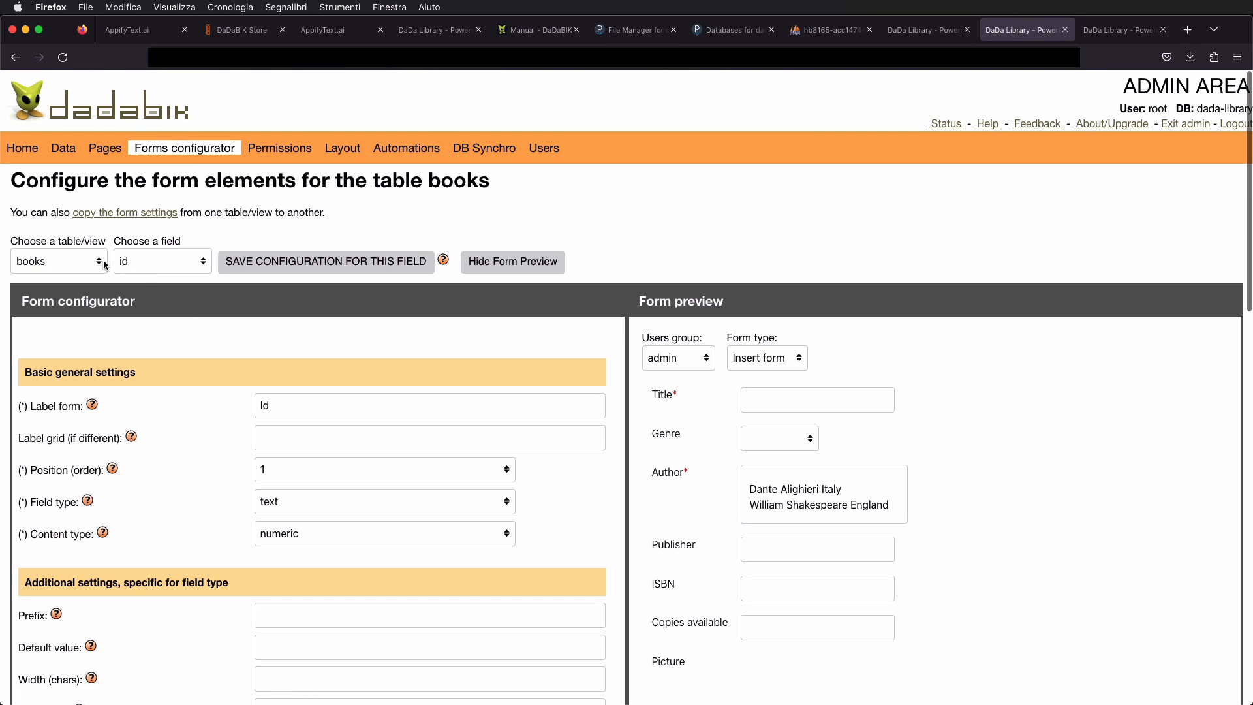
left_click(162, 263)
left_click(167, 350)
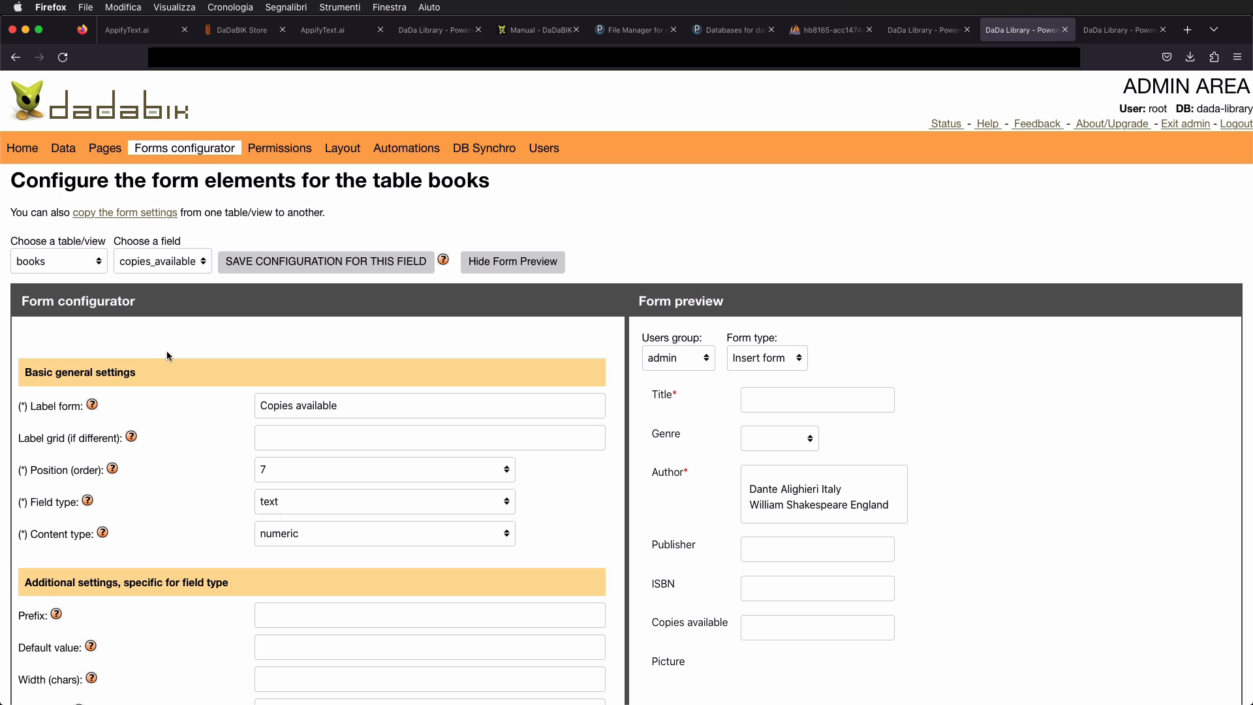
left_click(626, 30)
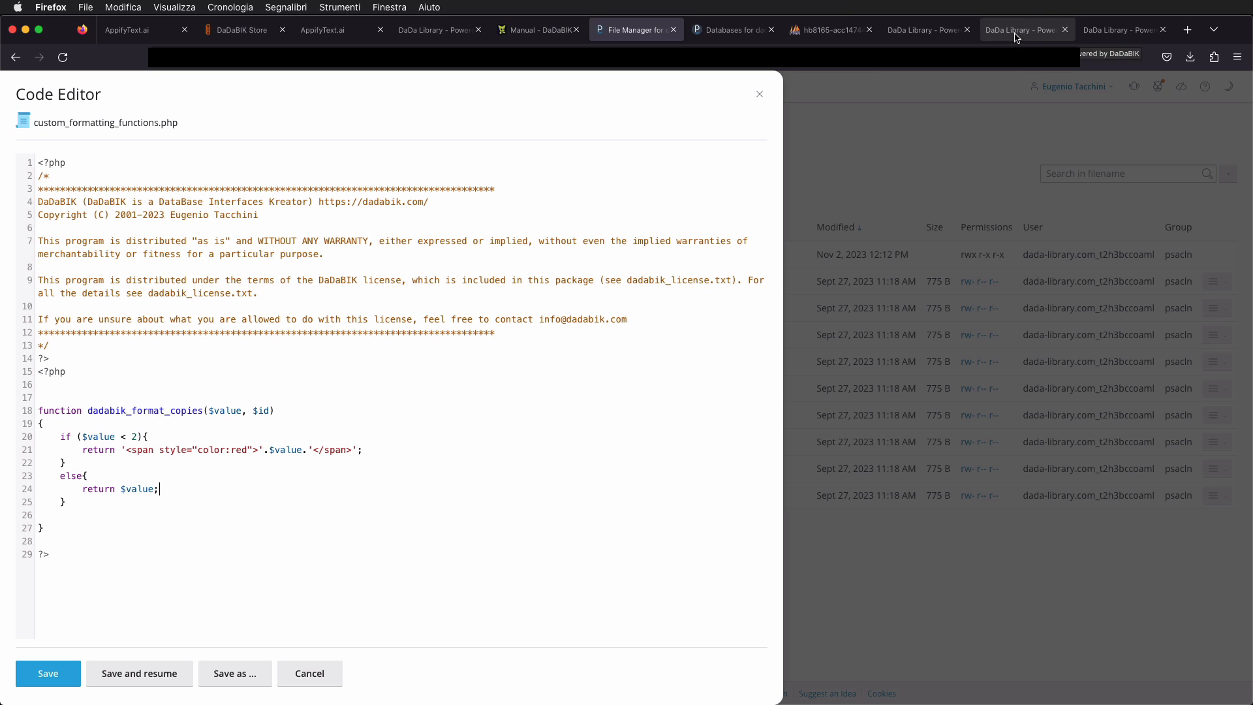
left_click(1017, 36)
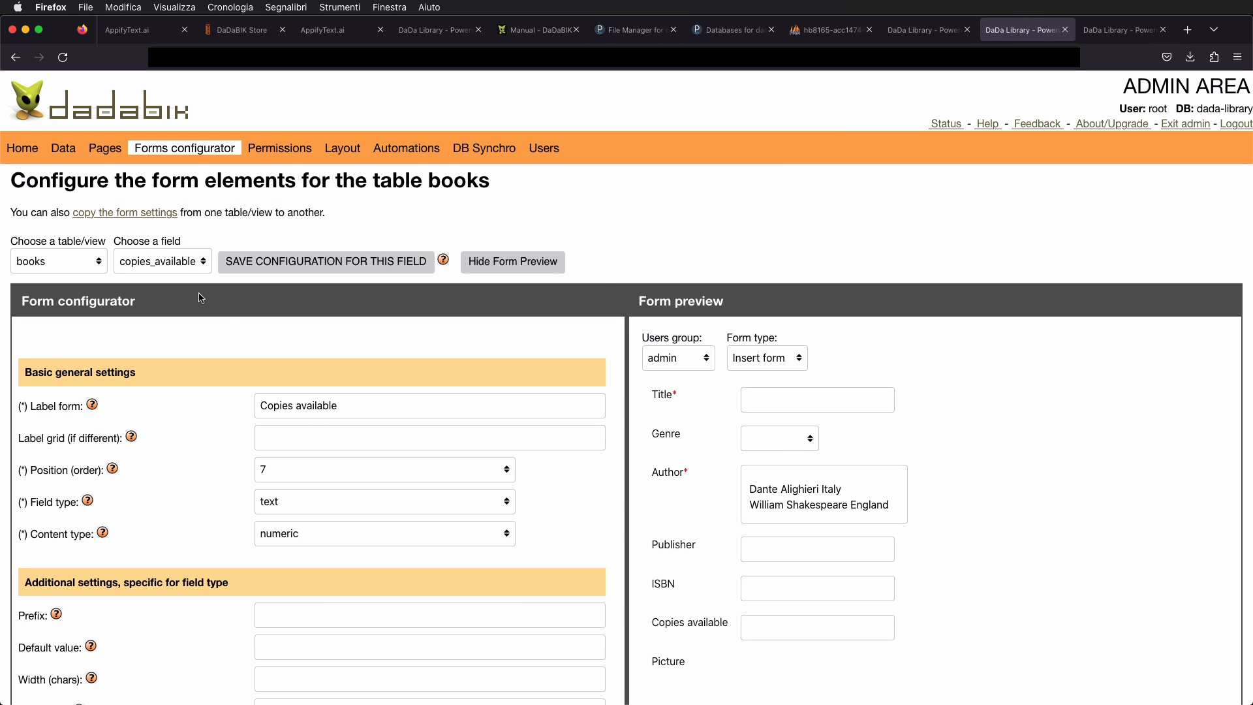
Step: Set copies_available's custom formatting function to dadabik_format_copies, save, and return to the Books list
scroll(271, 456, "down", 10)
scroll(272, 461, "down", 3)
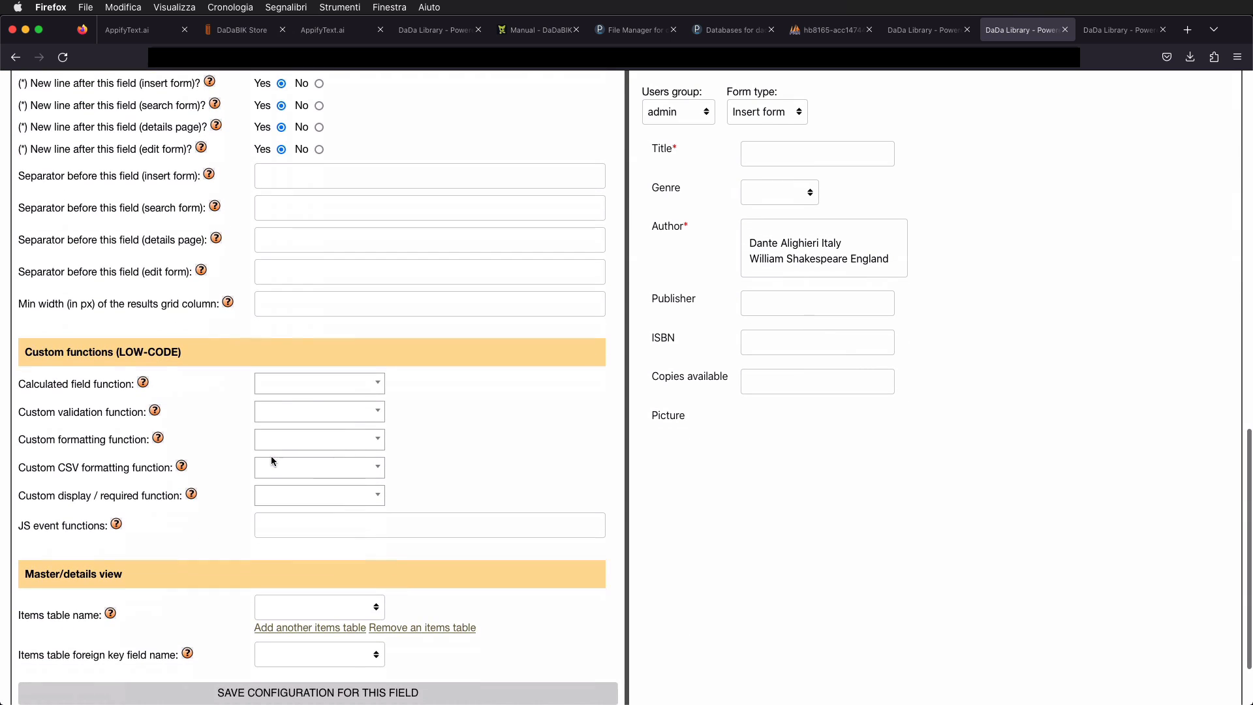
scroll(106, 443, "up", 15)
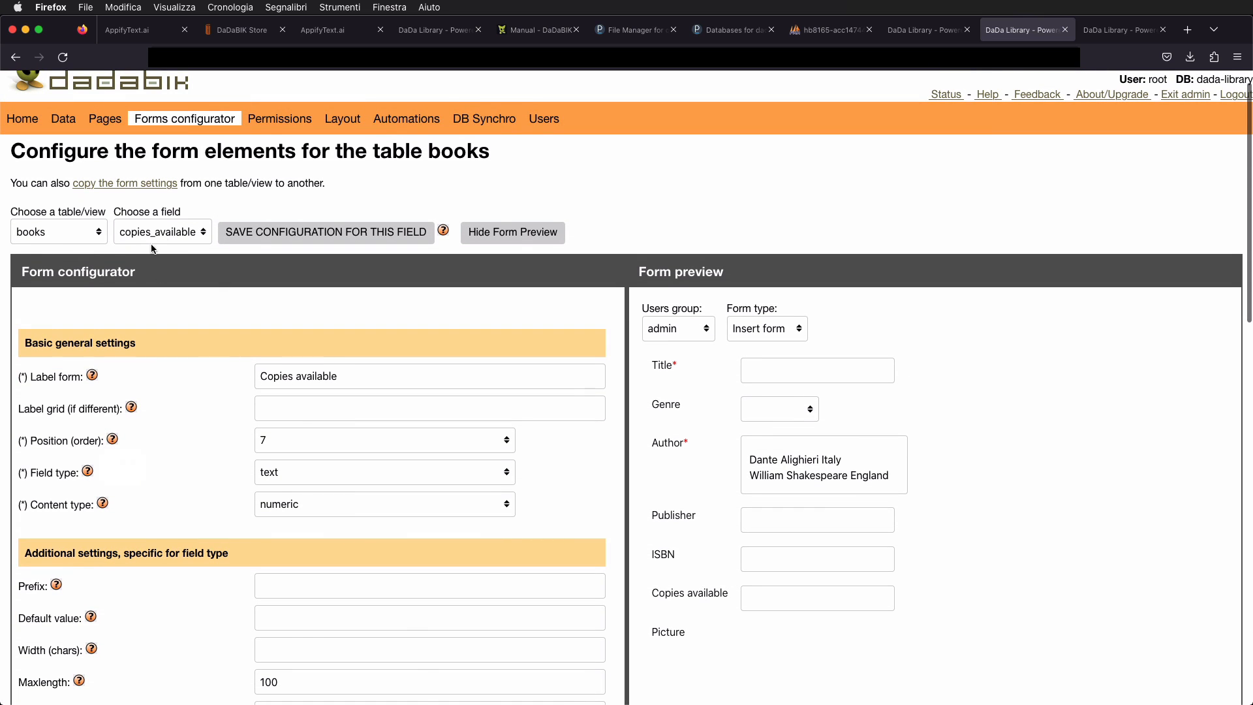
scroll(331, 514, "down", 15)
scroll(331, 519, "up", 1)
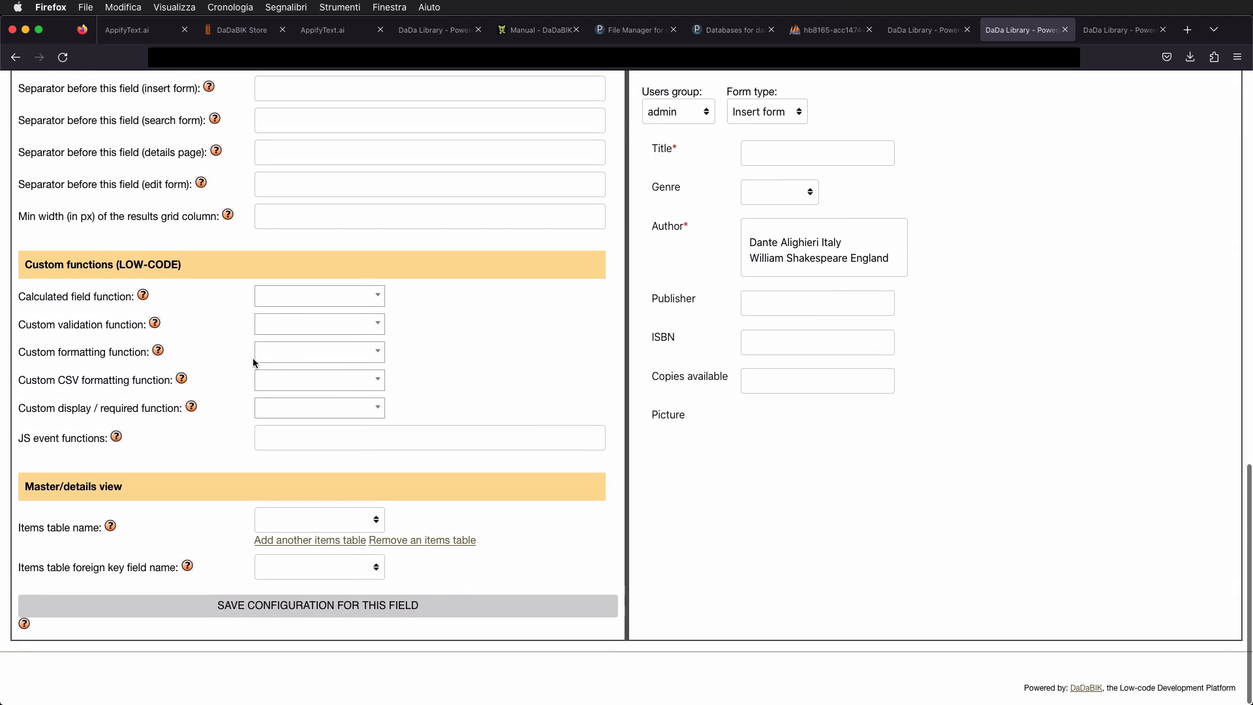
left_click(293, 352)
type("dada")
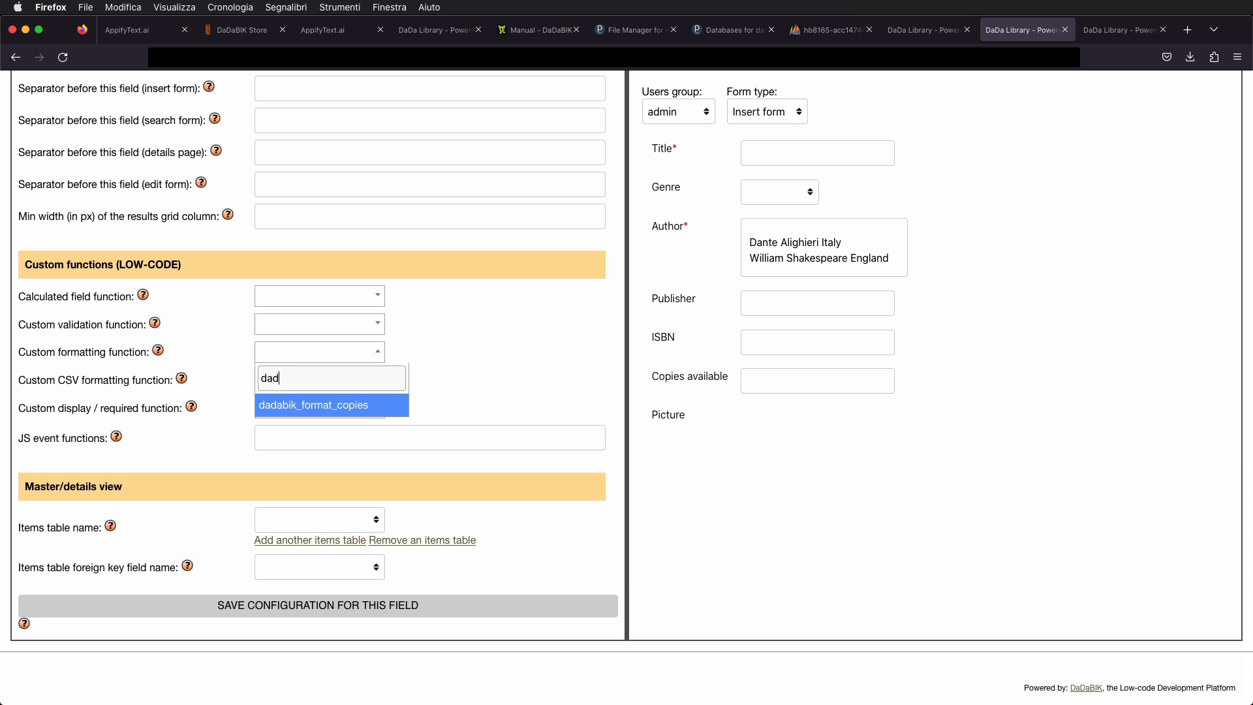
left_click(332, 412)
left_click(333, 610)
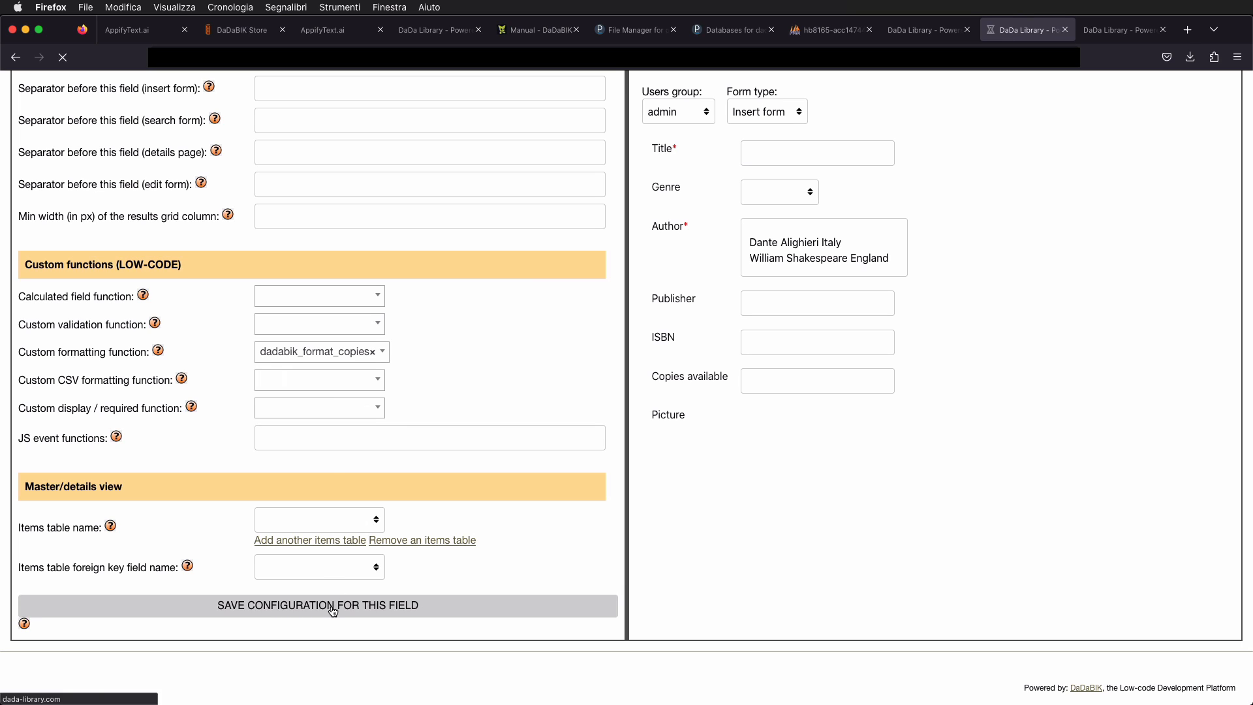
left_click(919, 34)
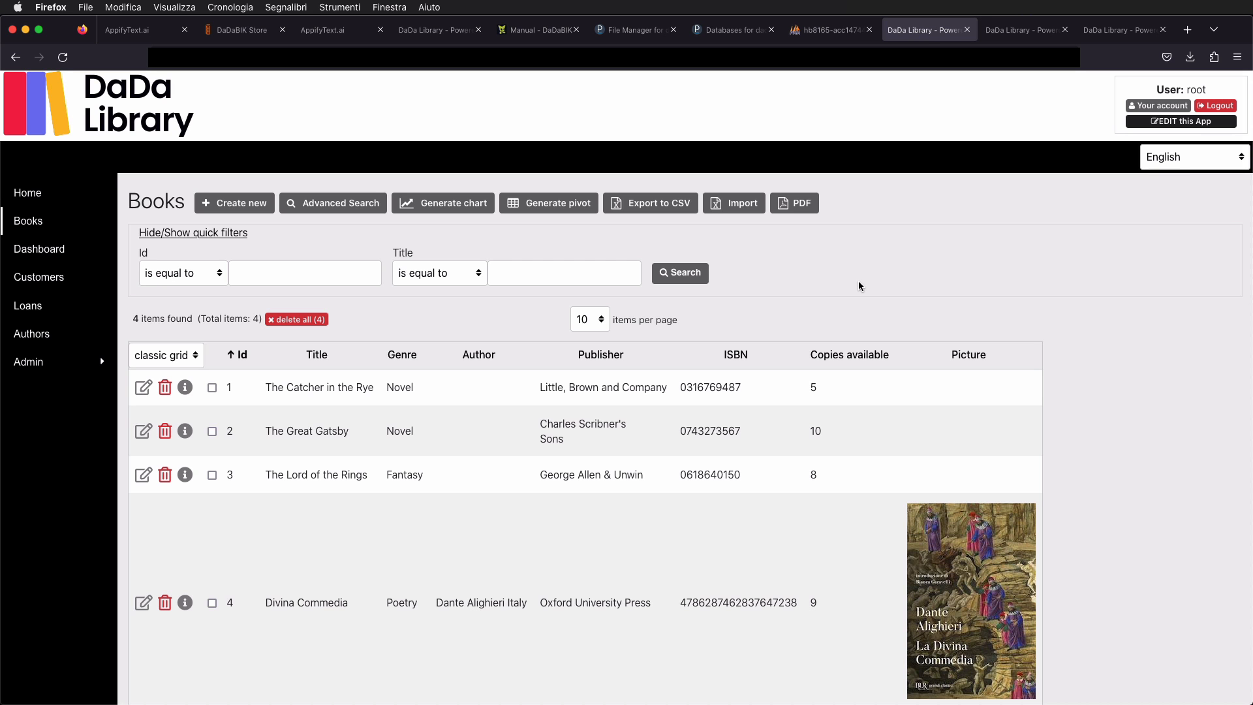
Step: Open The Catcher in the Rye's edit form, then go back to the Books list
scroll(766, 504, "down", 3)
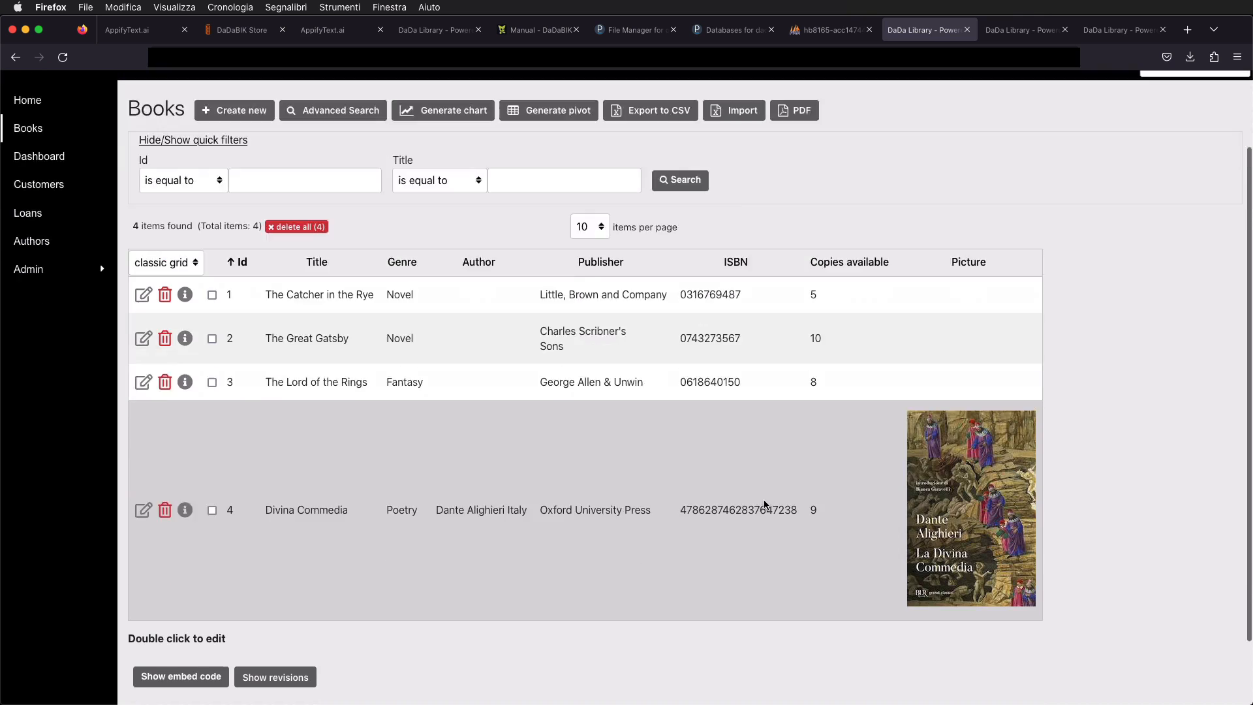
scroll(766, 504, "up", 2)
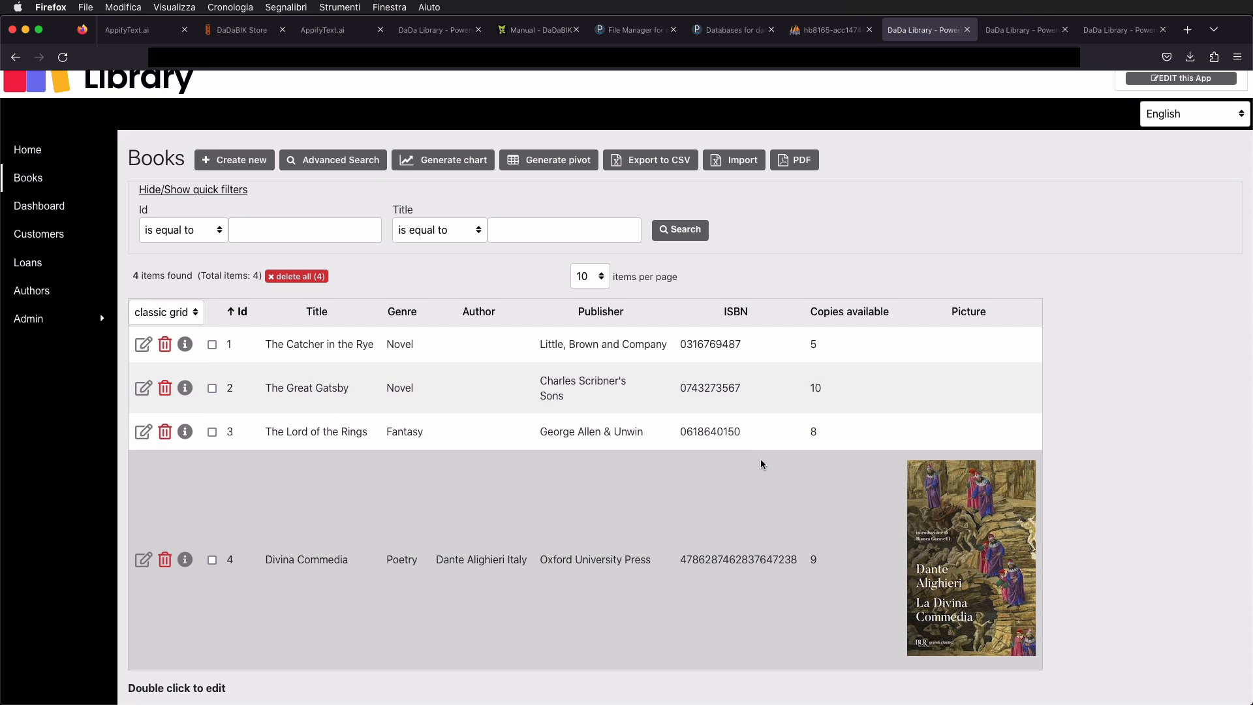
left_click(143, 344)
scroll(408, 499, "down", 1)
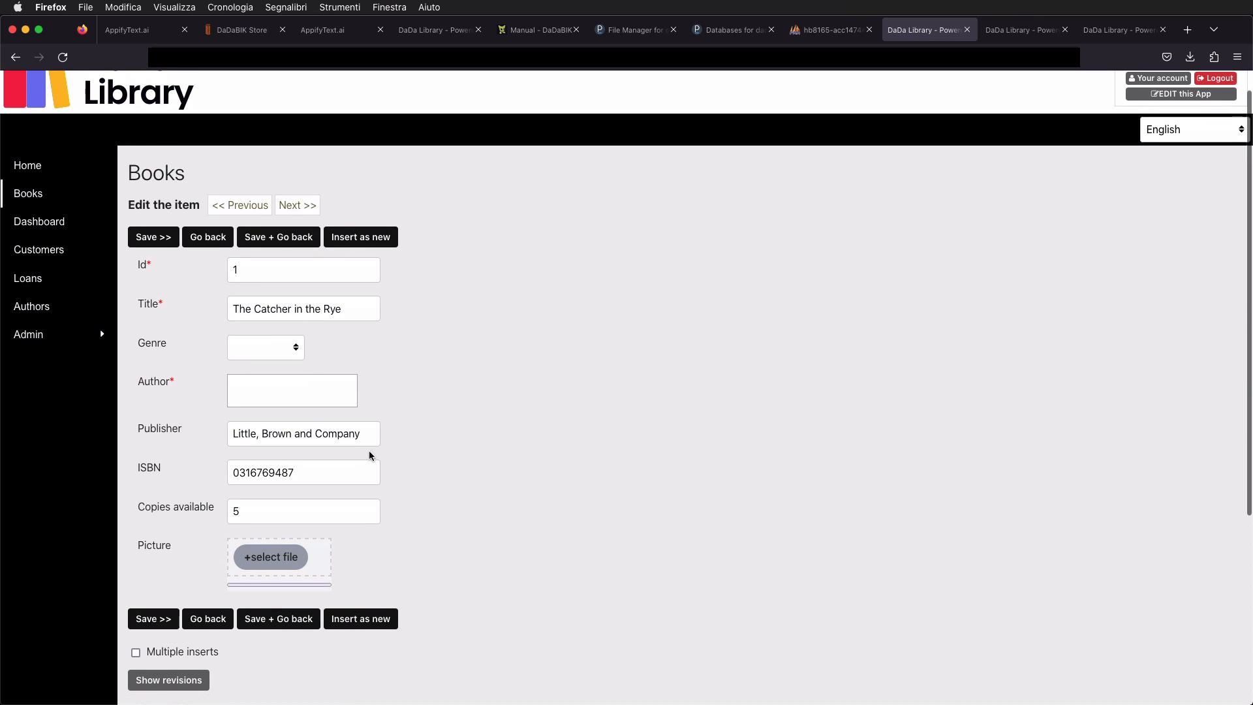
left_click(209, 238)
Step: Change The Catcher in the Rye's copies available from 5 to 2 directly in the list
double_click(823, 393)
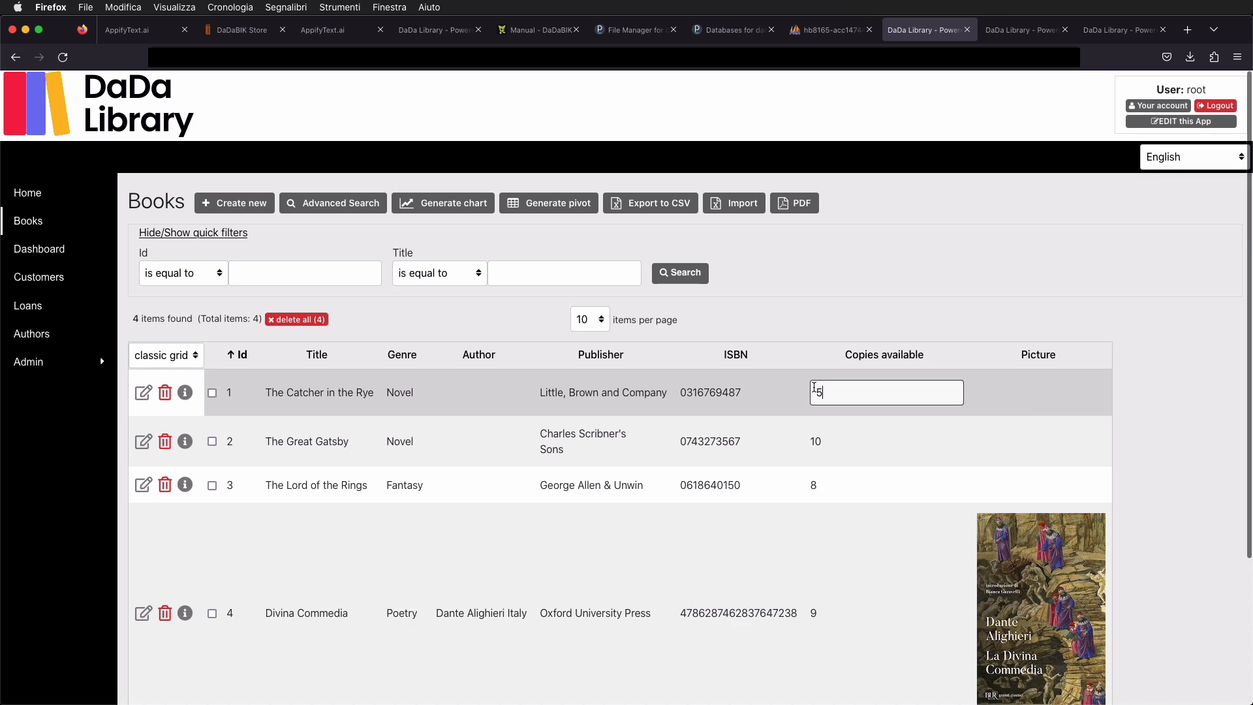
key("BackSpace")
type("2")
key("Return")
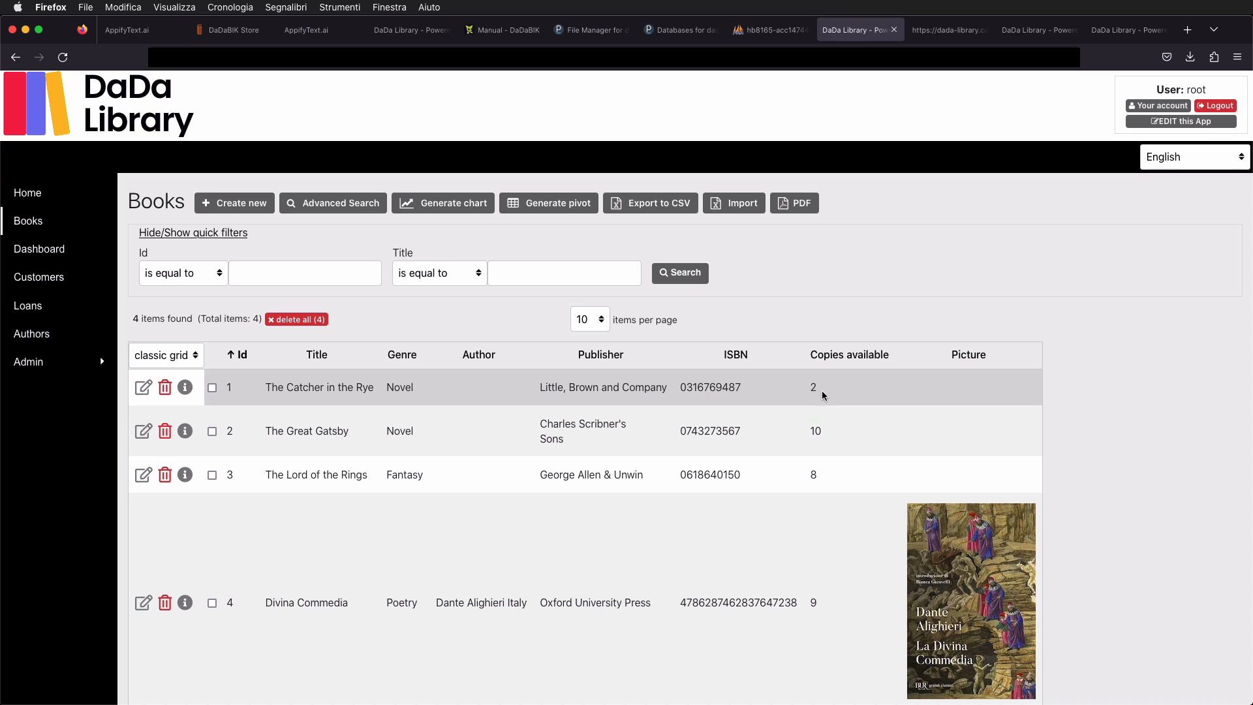
Step: Set The Catcher in the Rye's copies available from 2 to 1 and confirm it shows in red
double_click(817, 389)
key("BackSpace")
type("1")
key("Return")
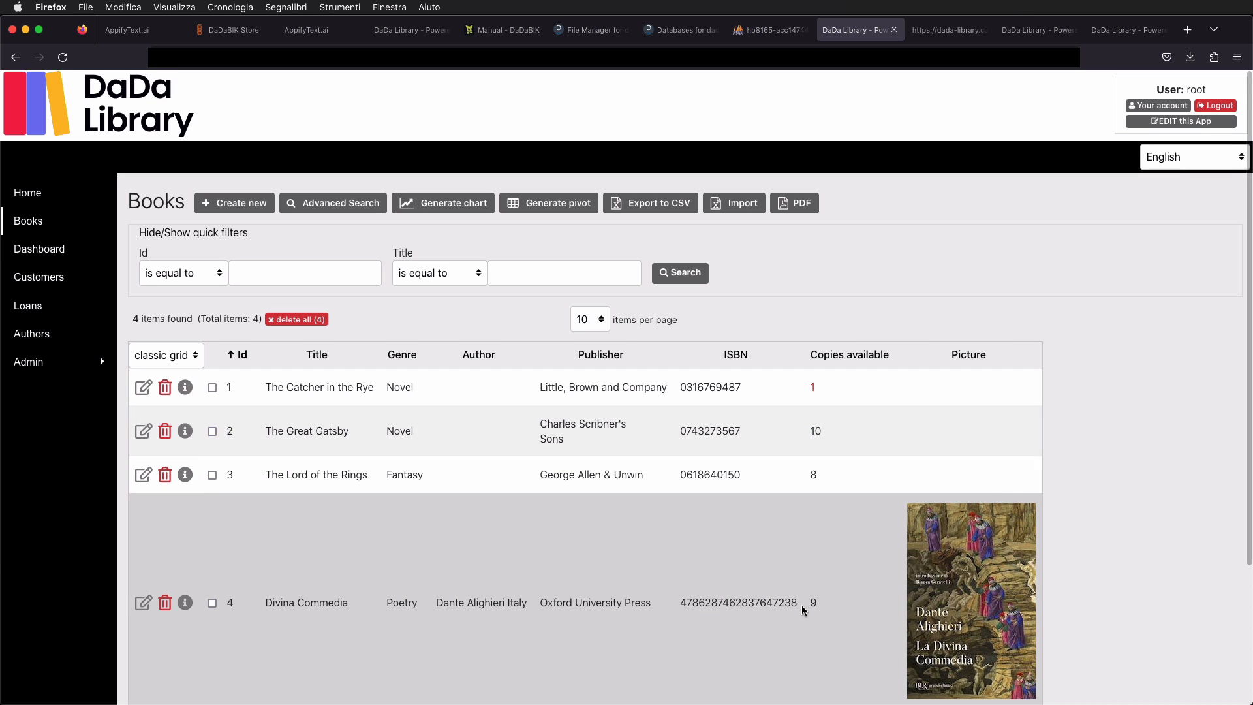
scroll(801, 605, "down", 3)
scroll(801, 610, "up", 3)
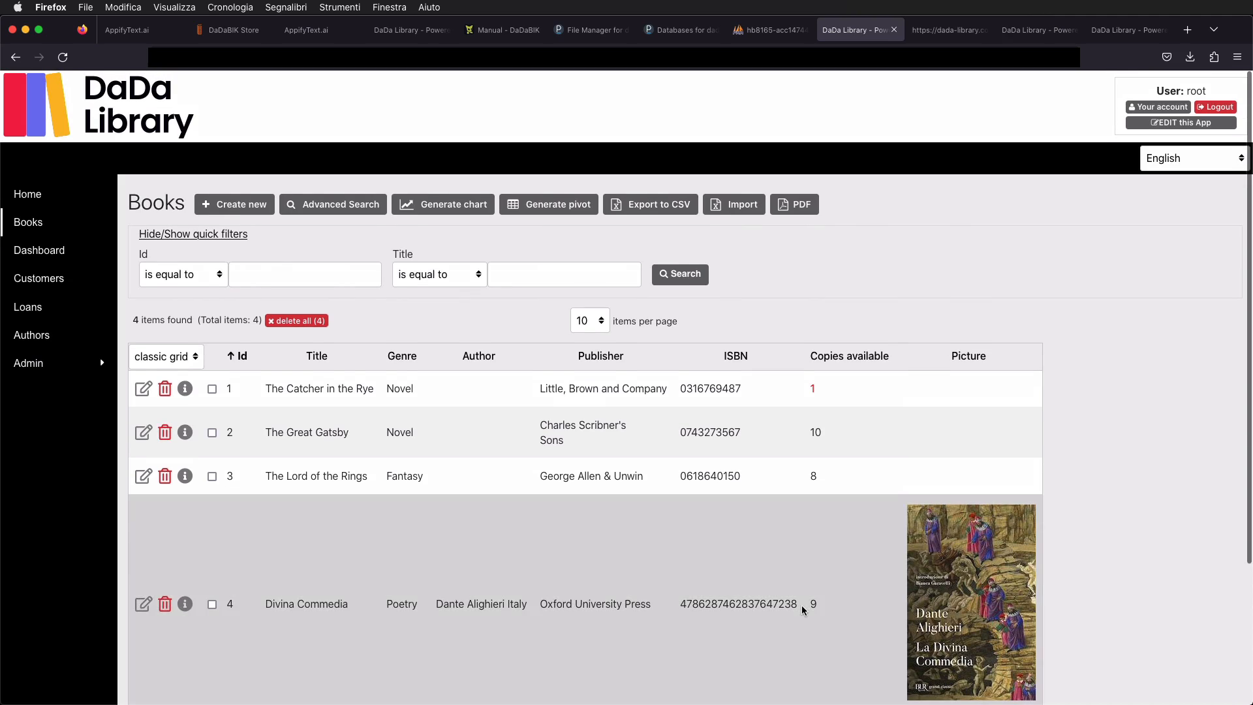
scroll(801, 610, "down", 2)
scroll(801, 606, "up", 2)
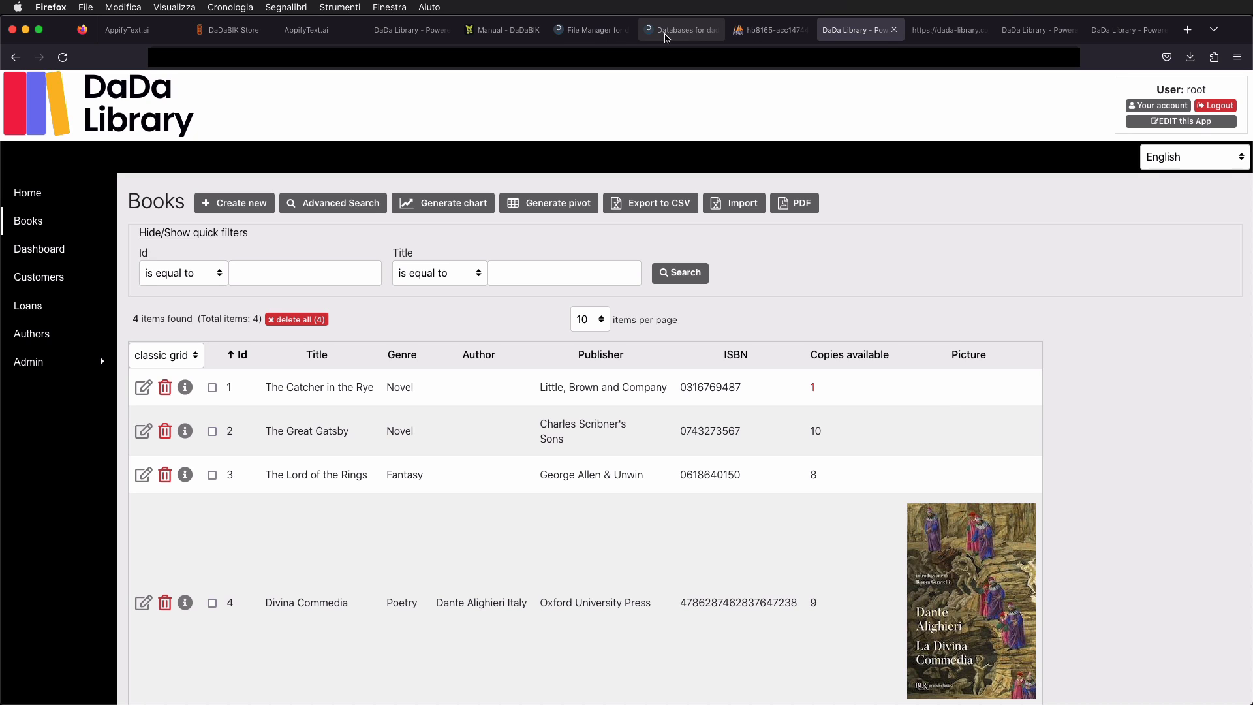
Step: Review the manual's custom formatting functions page, then return to the DaDa Library Books grid
left_click(501, 32)
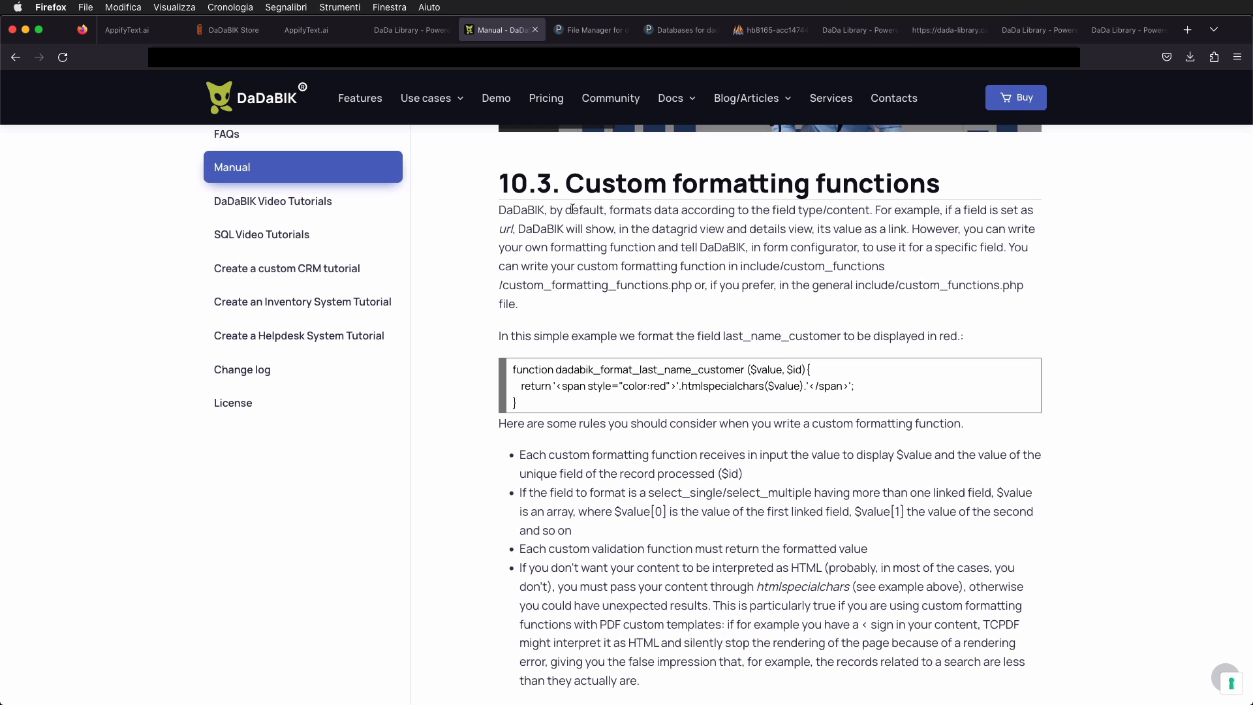
scroll(594, 306, "down", 2)
scroll(607, 391, "up", 2)
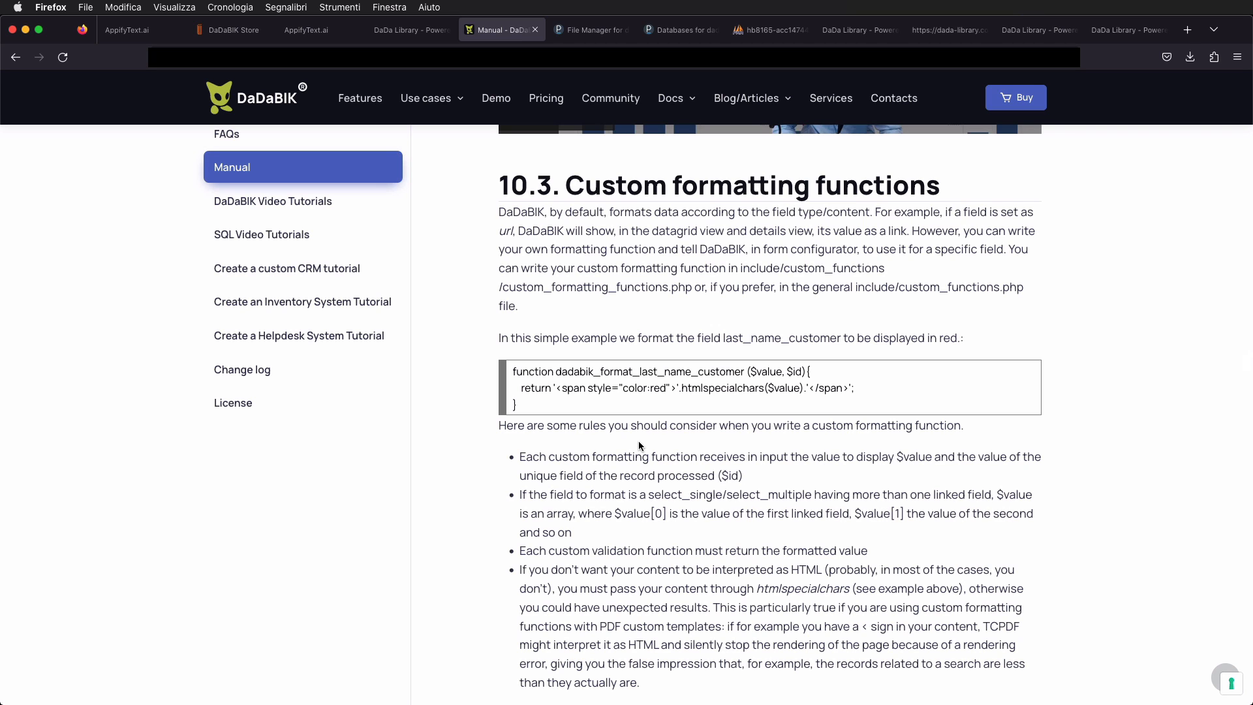
left_click(852, 36)
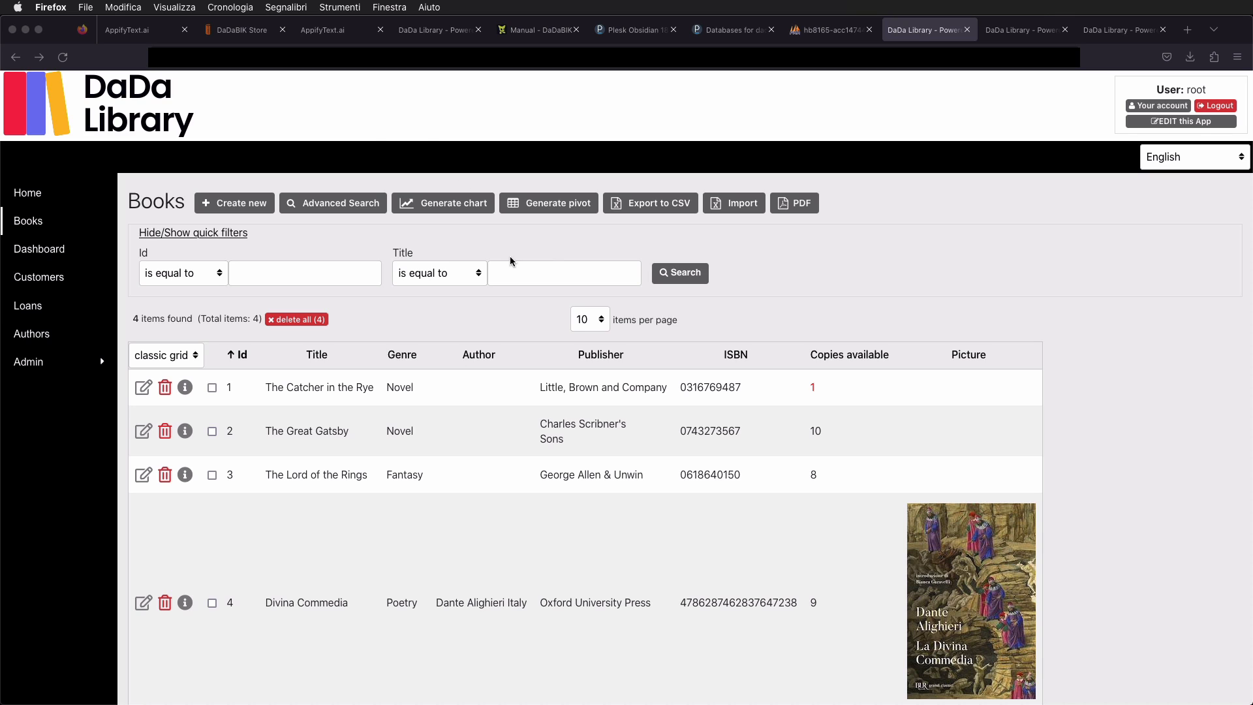
left_click(551, 245)
Step: Switch the interface language to Italian and show the Books list with Italian labels
left_click(1175, 162)
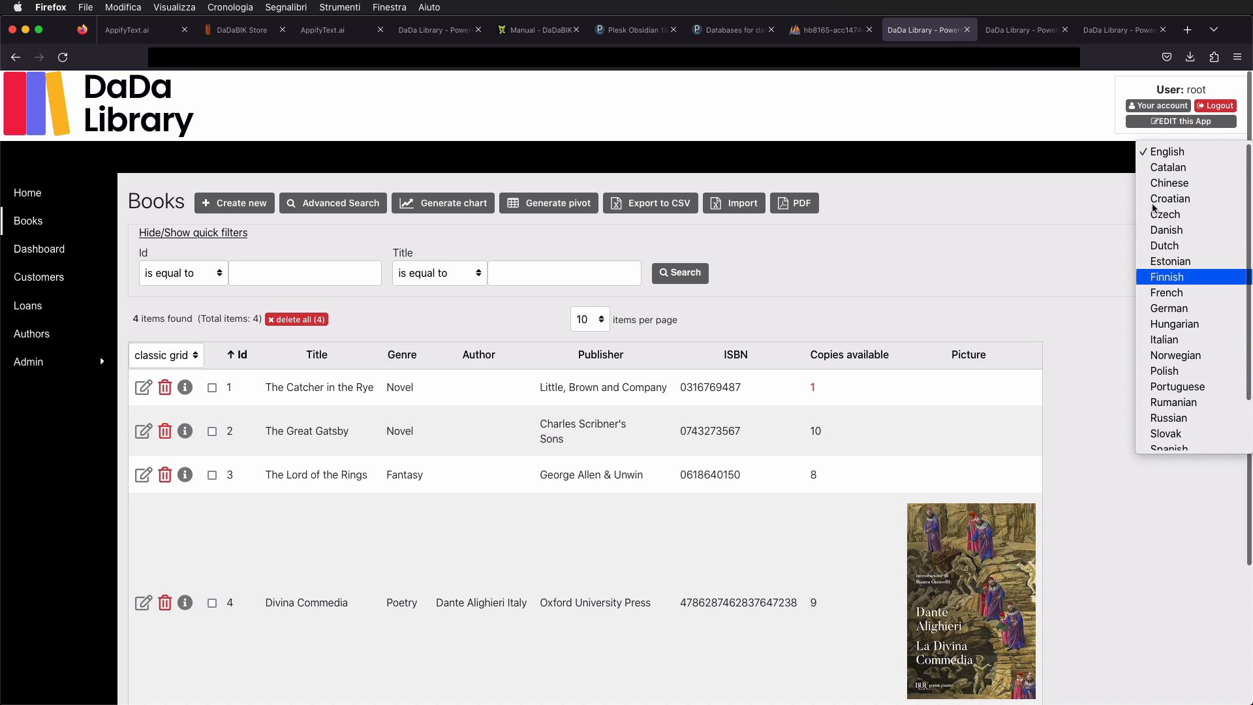
left_click(1106, 224)
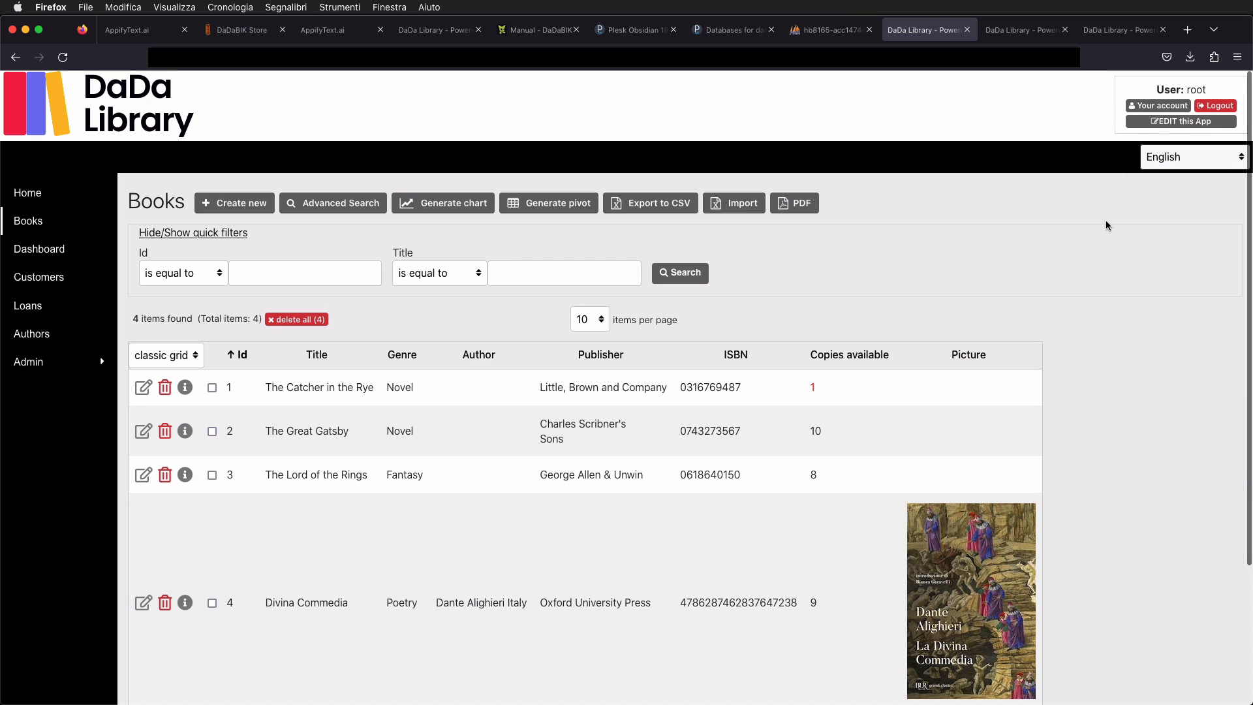
left_click(1168, 163)
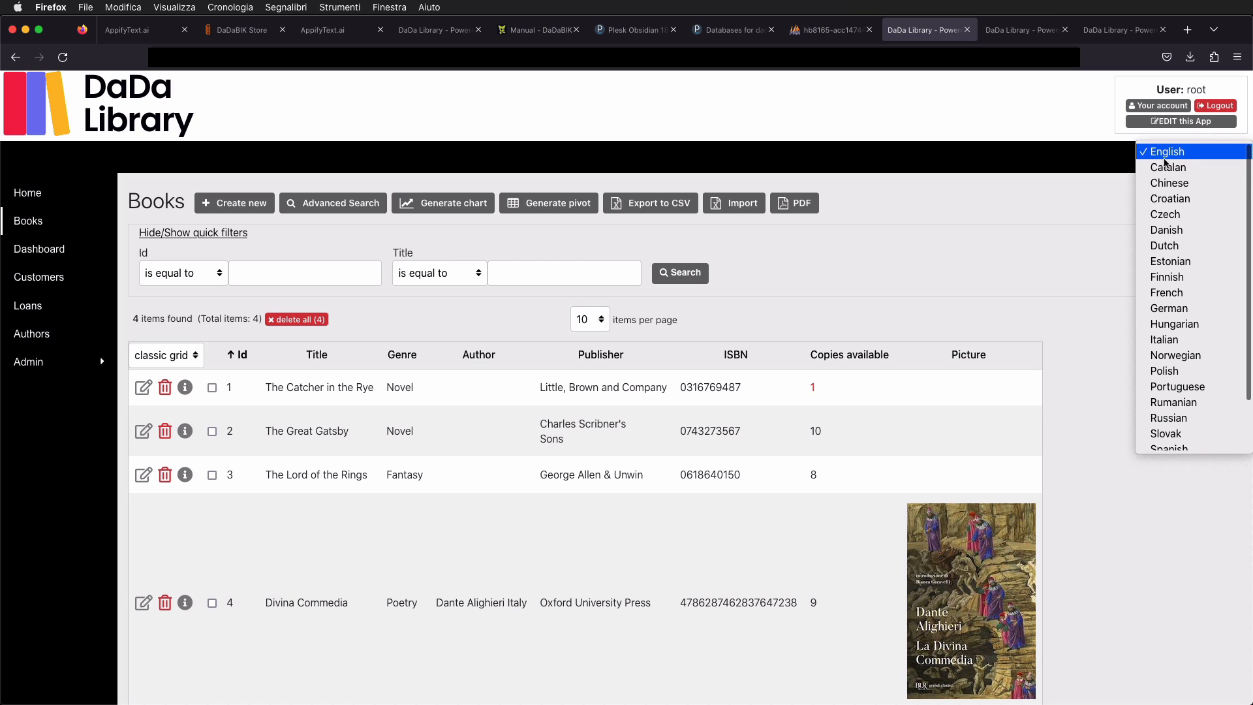
left_click(1173, 337)
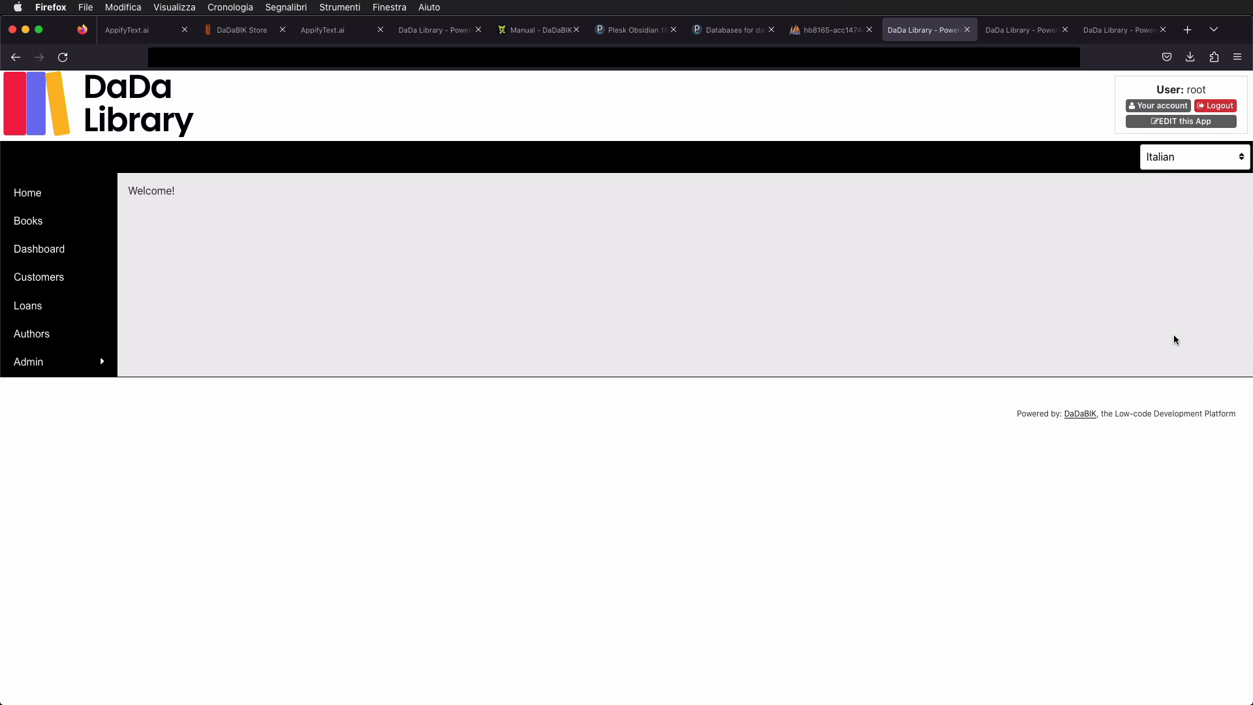
left_click(27, 221)
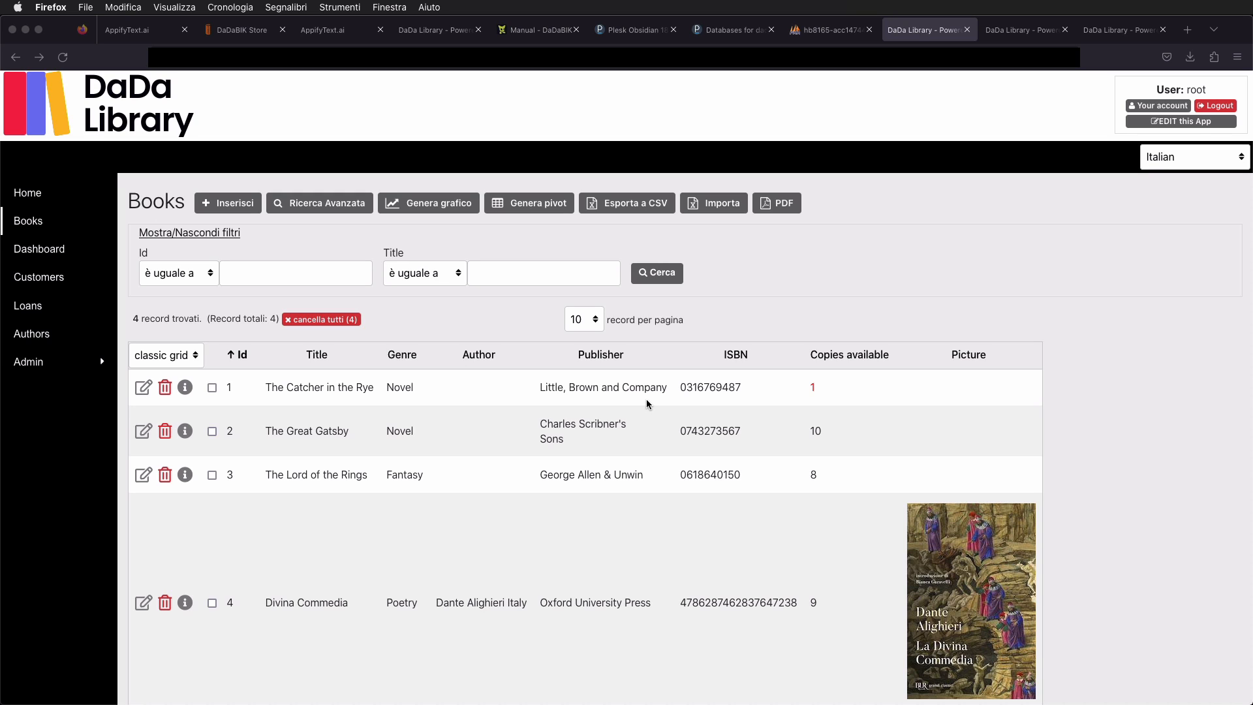
left_click(880, 245)
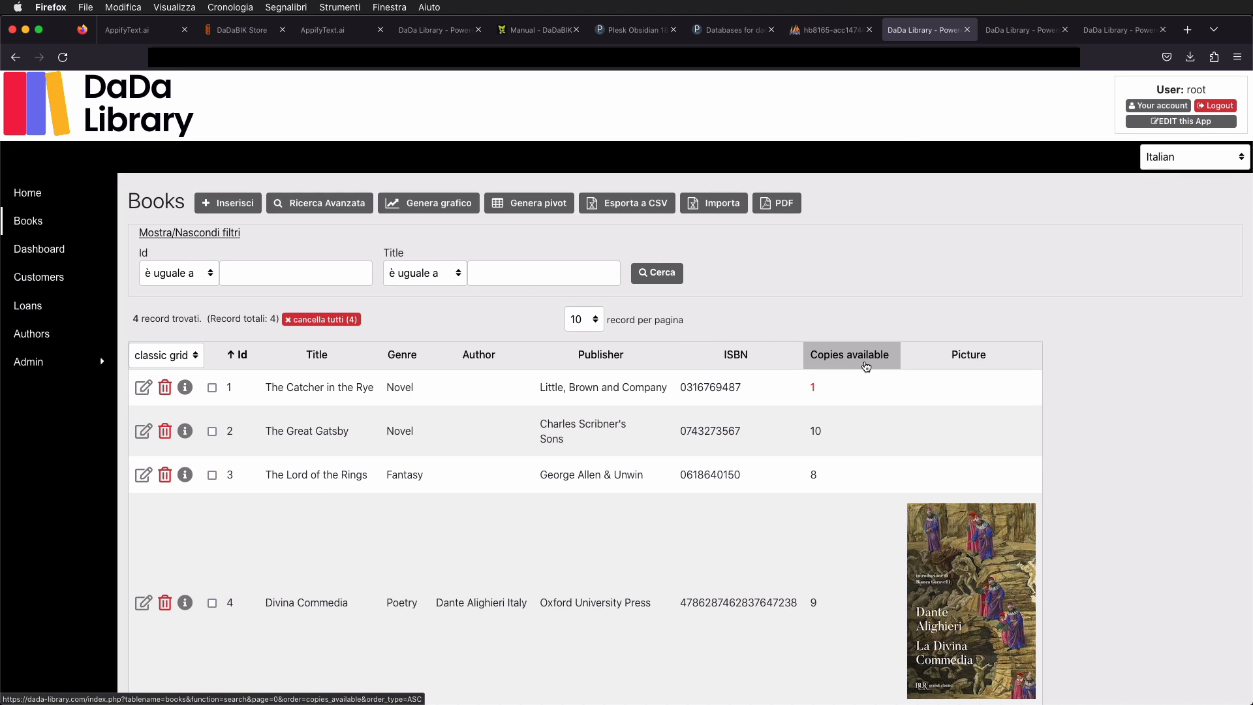
Step: Browse the admin Data page's tables and fields, then view dada-library's 20 tables in phpMyAdmin
left_click(1142, 123)
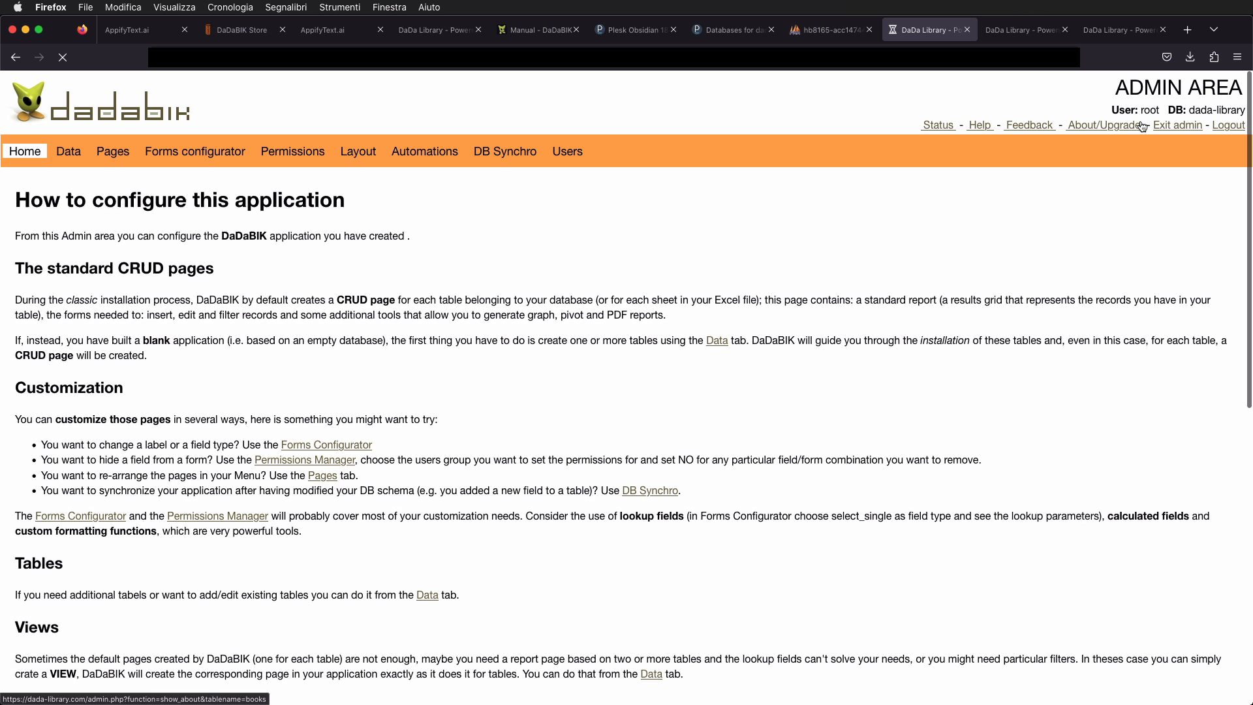
left_click(65, 150)
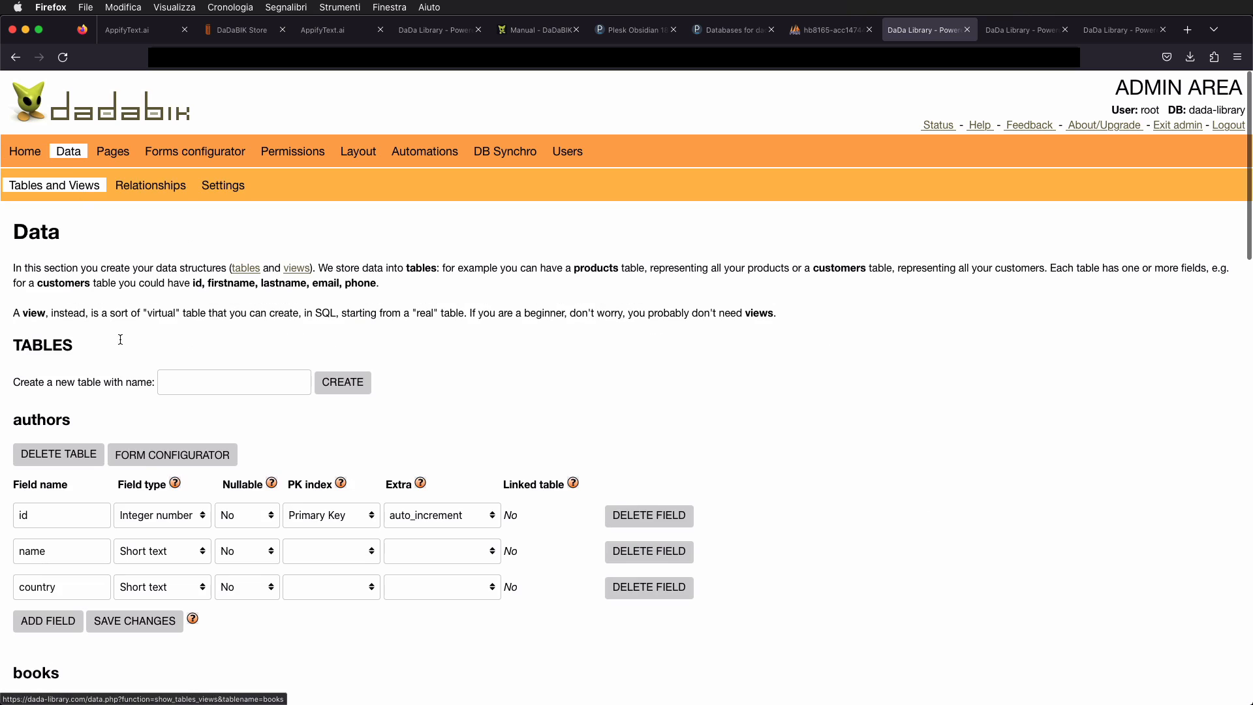
scroll(146, 215, "down", 3)
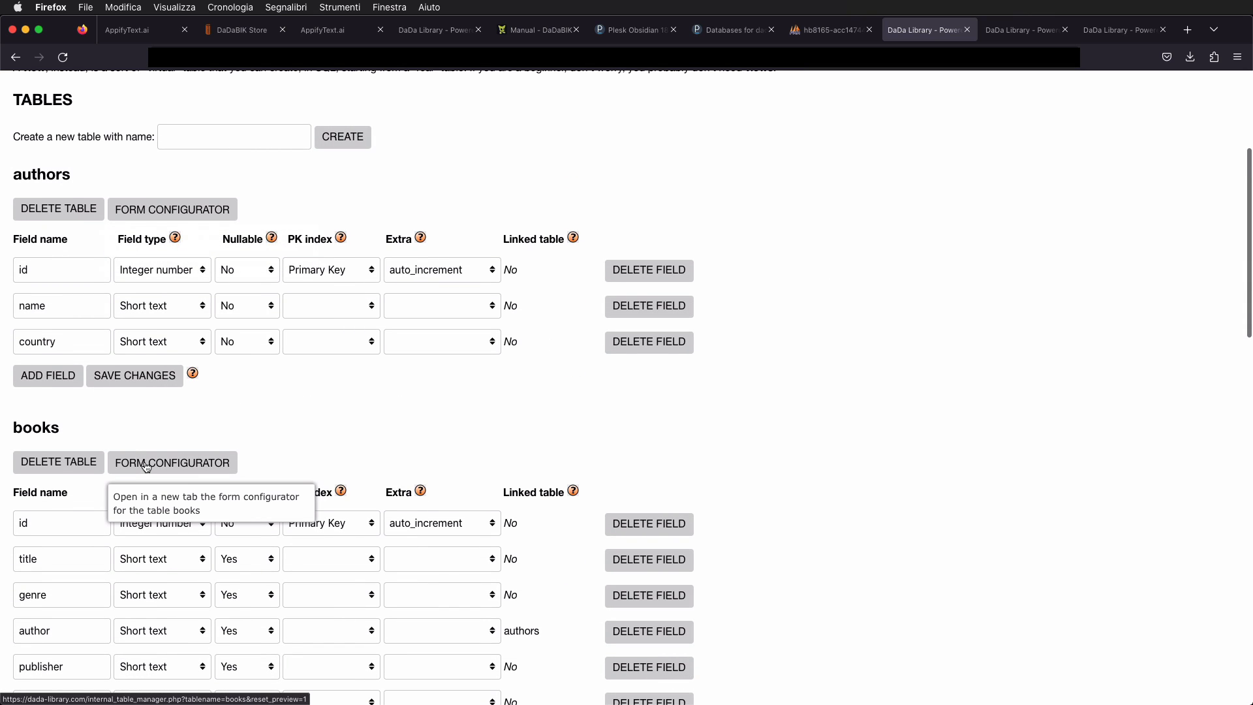
scroll(146, 465, "down", 10)
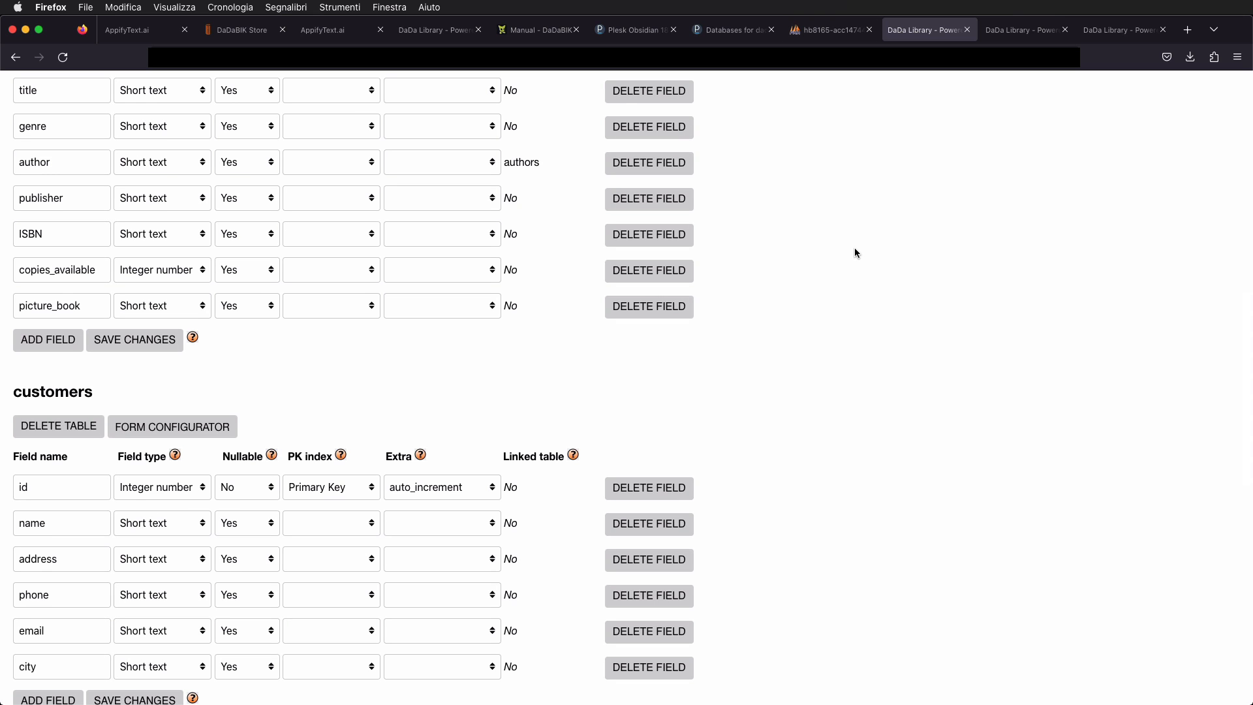
left_click(829, 29)
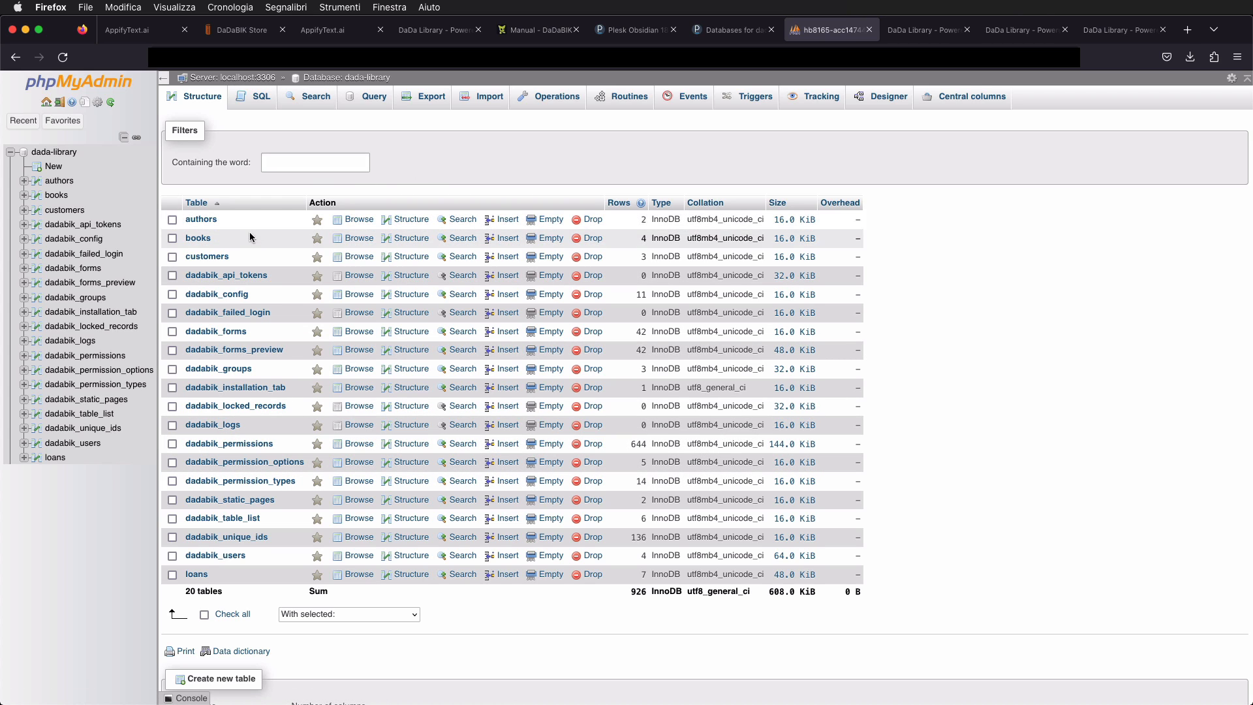
Step: Browse the customers table's 3 rows, then return to DaDaBIK's admin Data page
left_click(360, 257)
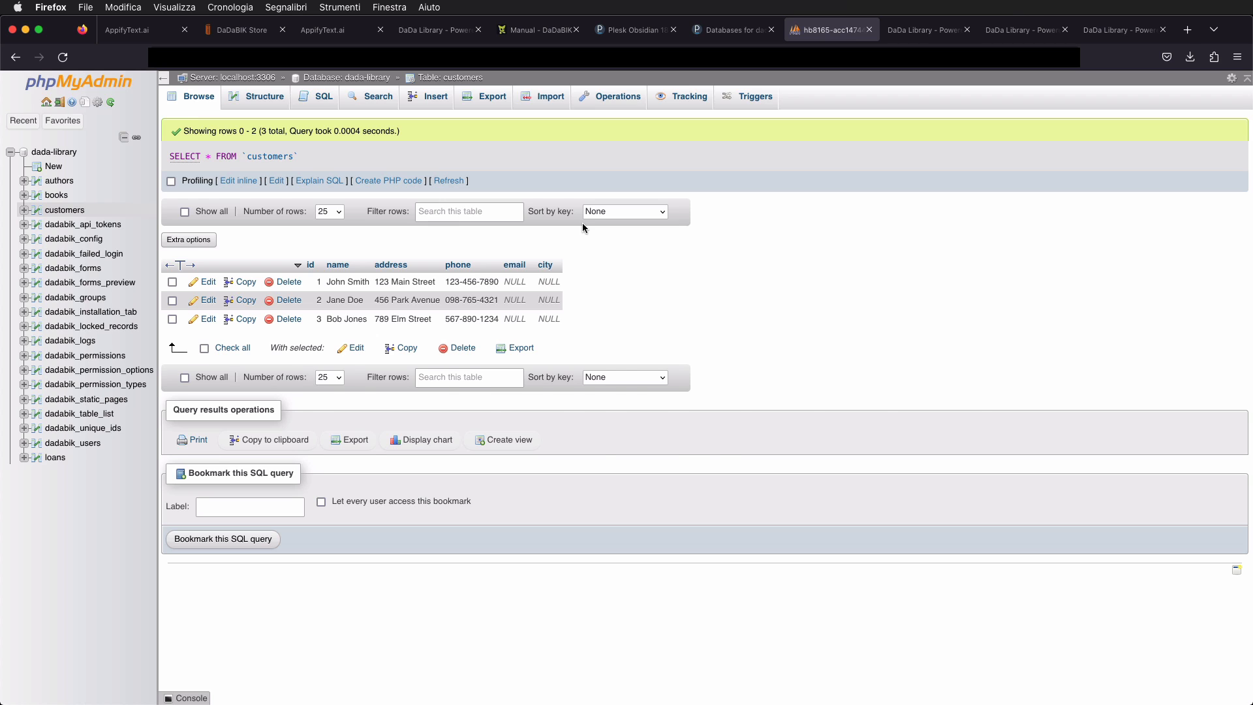
key("ctrl+Tab")
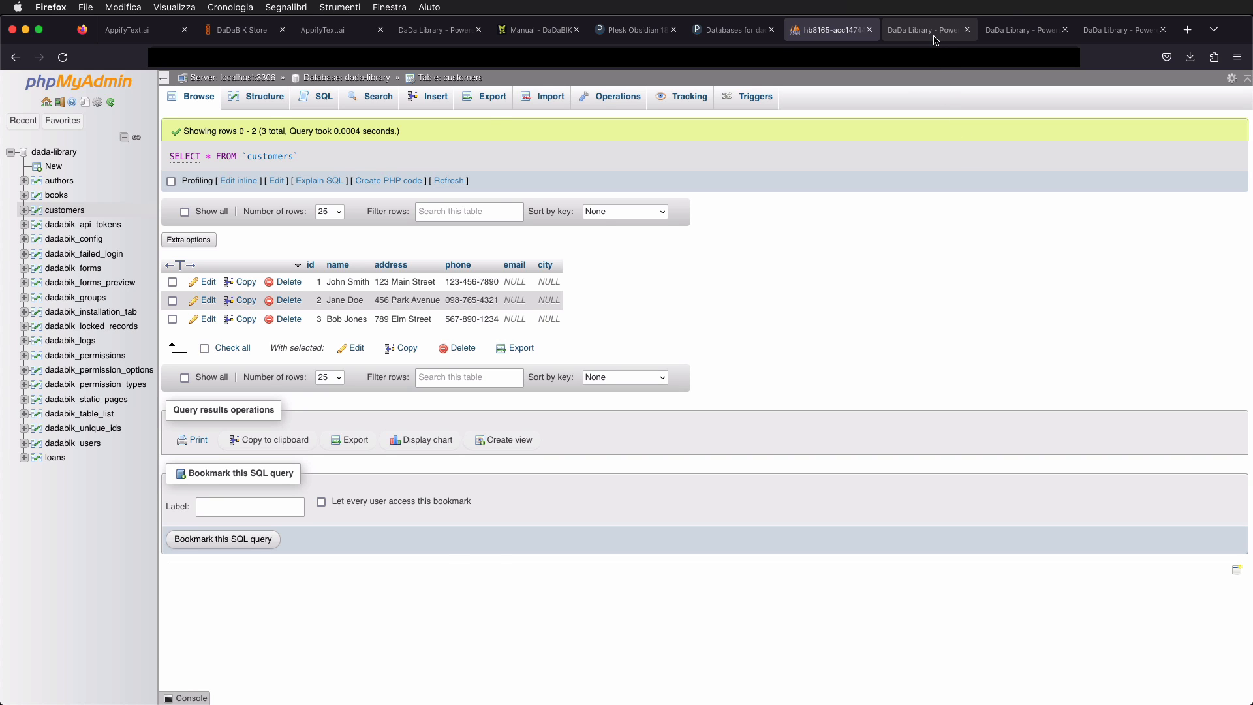
left_click(935, 40)
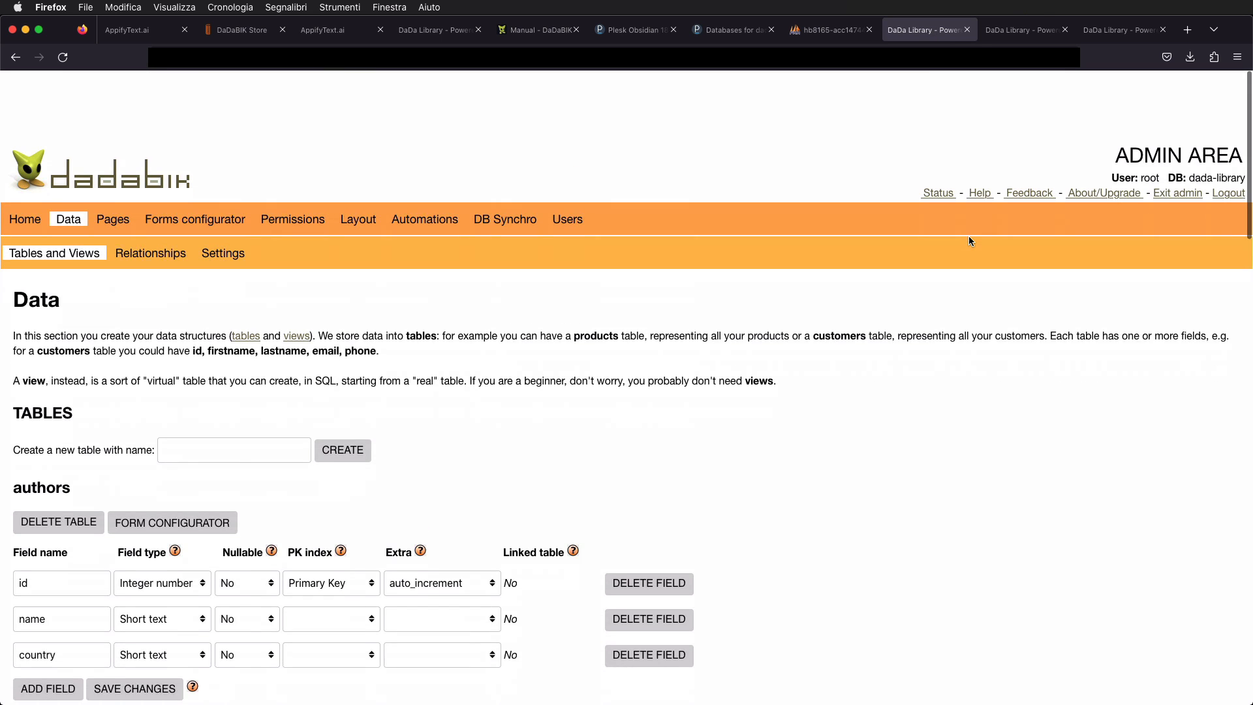
Step: Exit admin and open the Loans list showing its seven loan records
left_click(1178, 126)
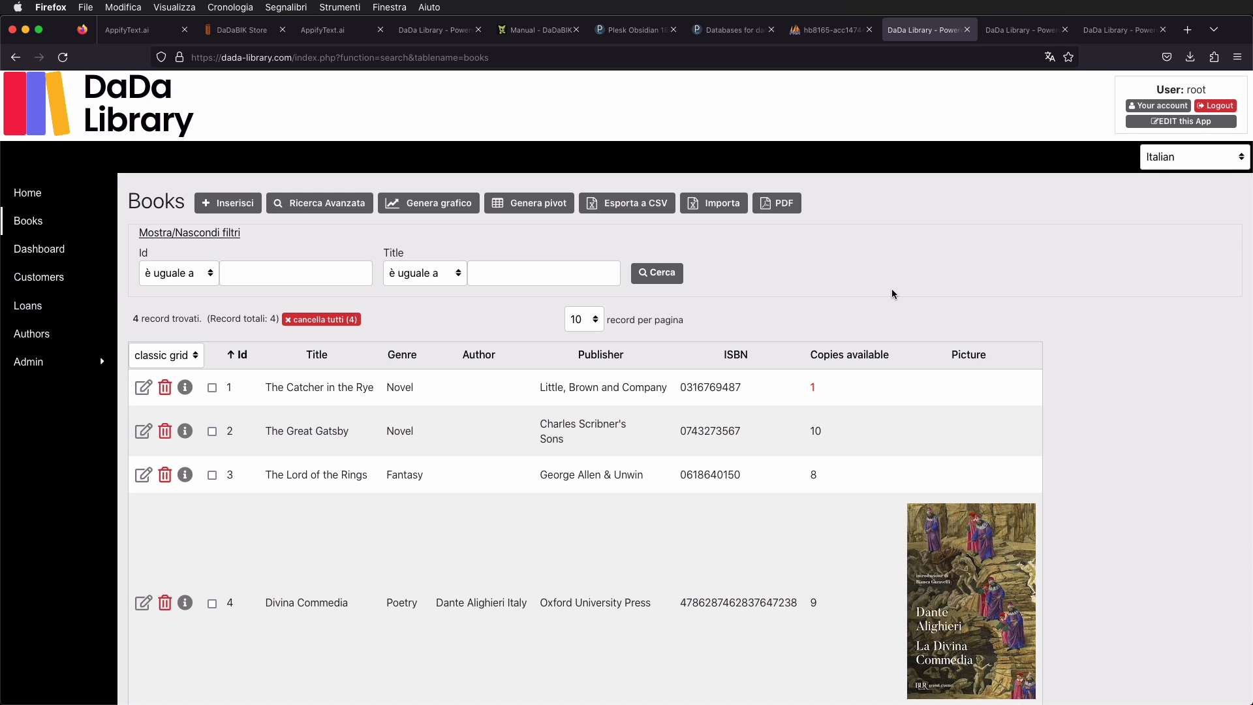
left_click(27, 305)
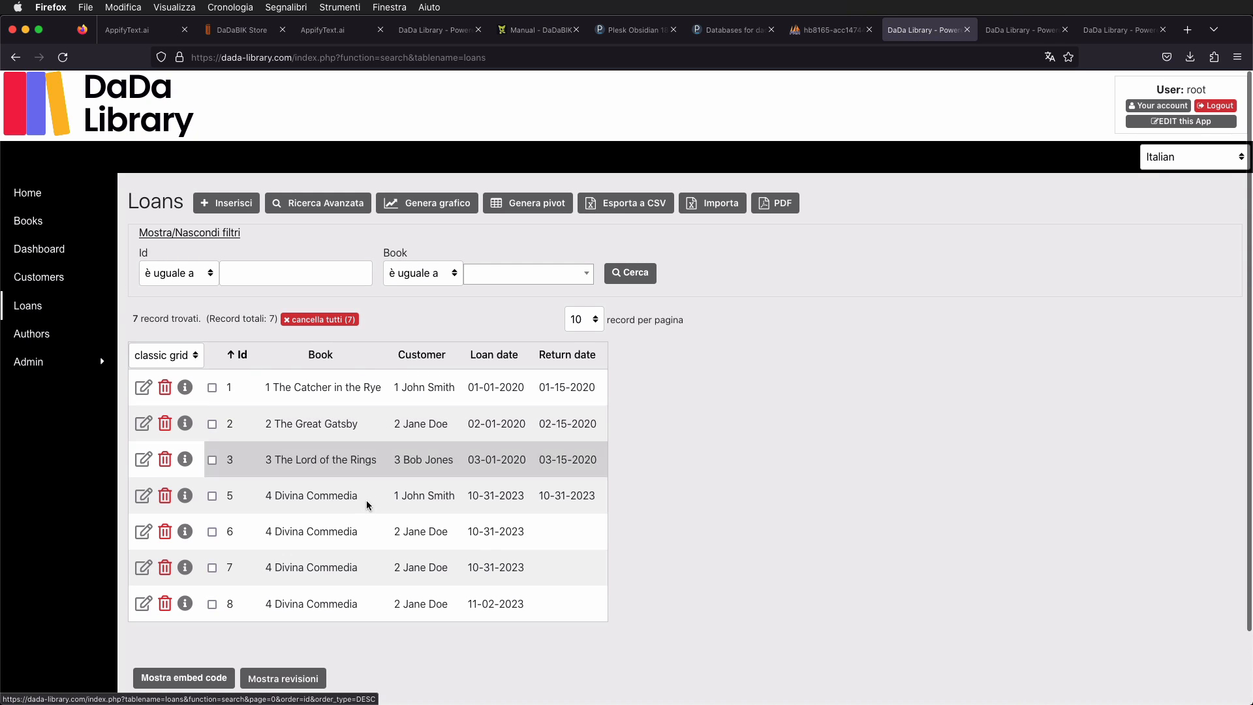